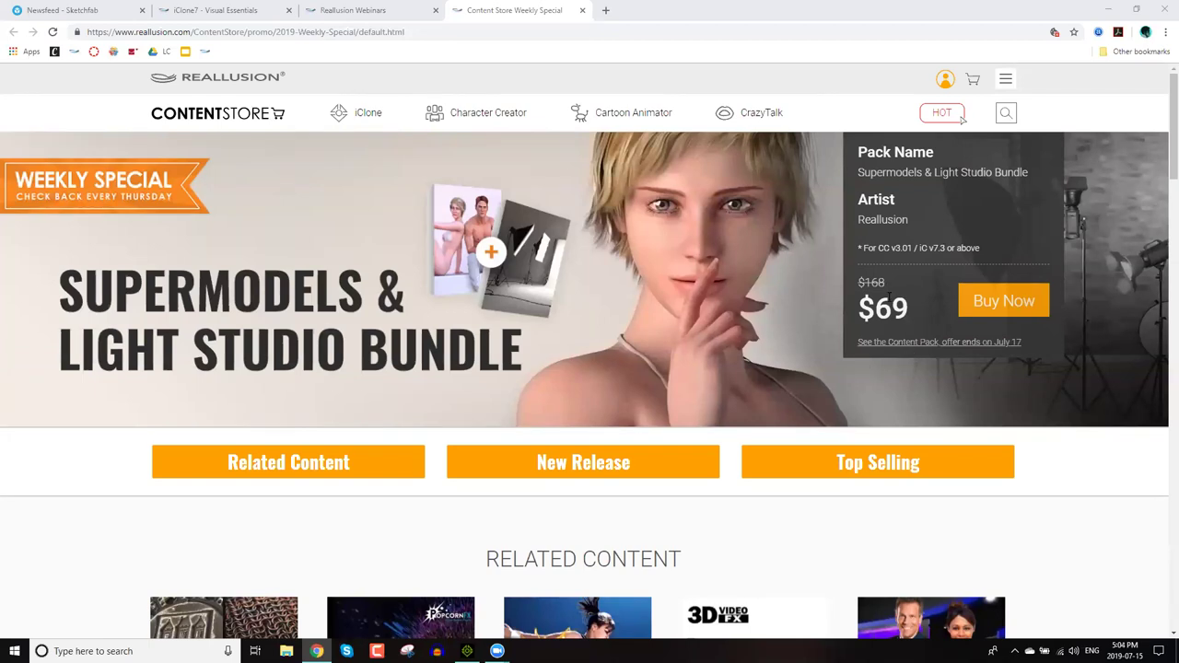
Look over the Supermodels & Light Studio Bundle weekly special and the related content listed below it.
click(857, 284)
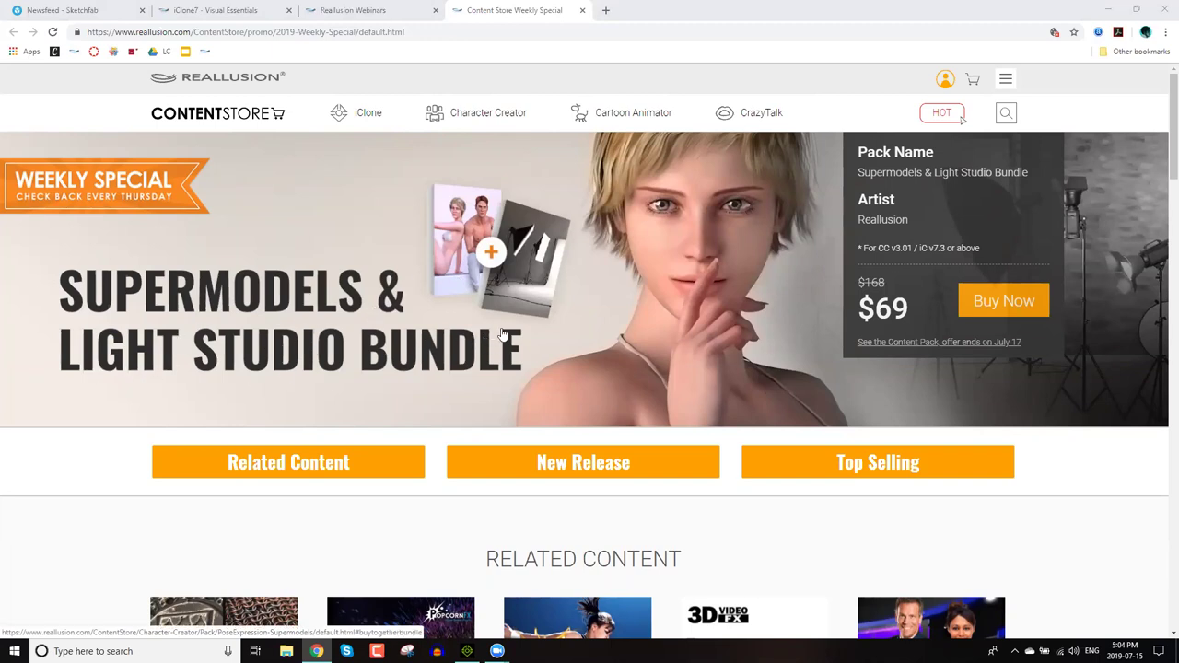
scroll(502, 322, down, 1)
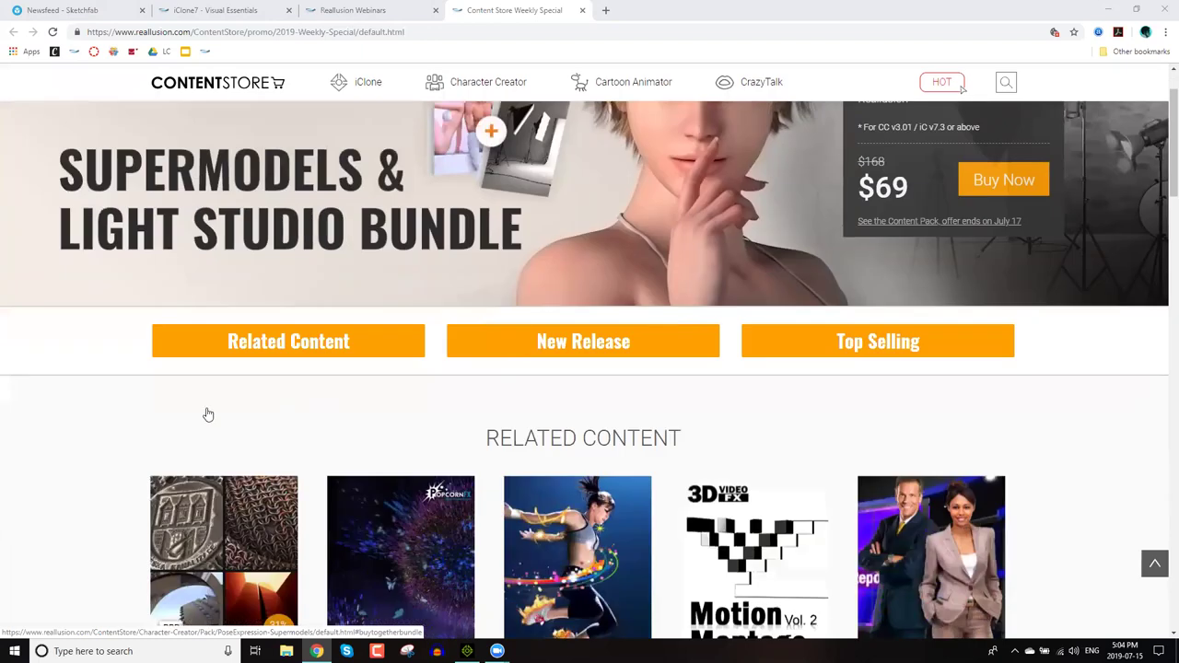
scroll(201, 361, down, 1)
scroll(202, 361, up, 2)
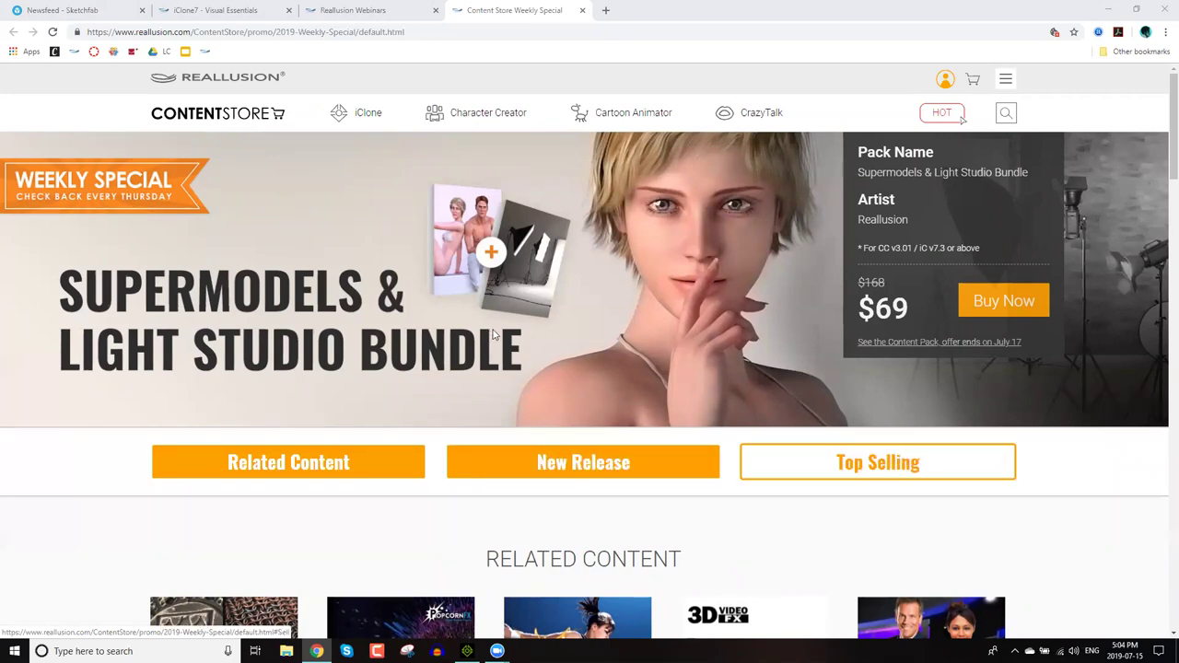
scroll(493, 335, down, 4)
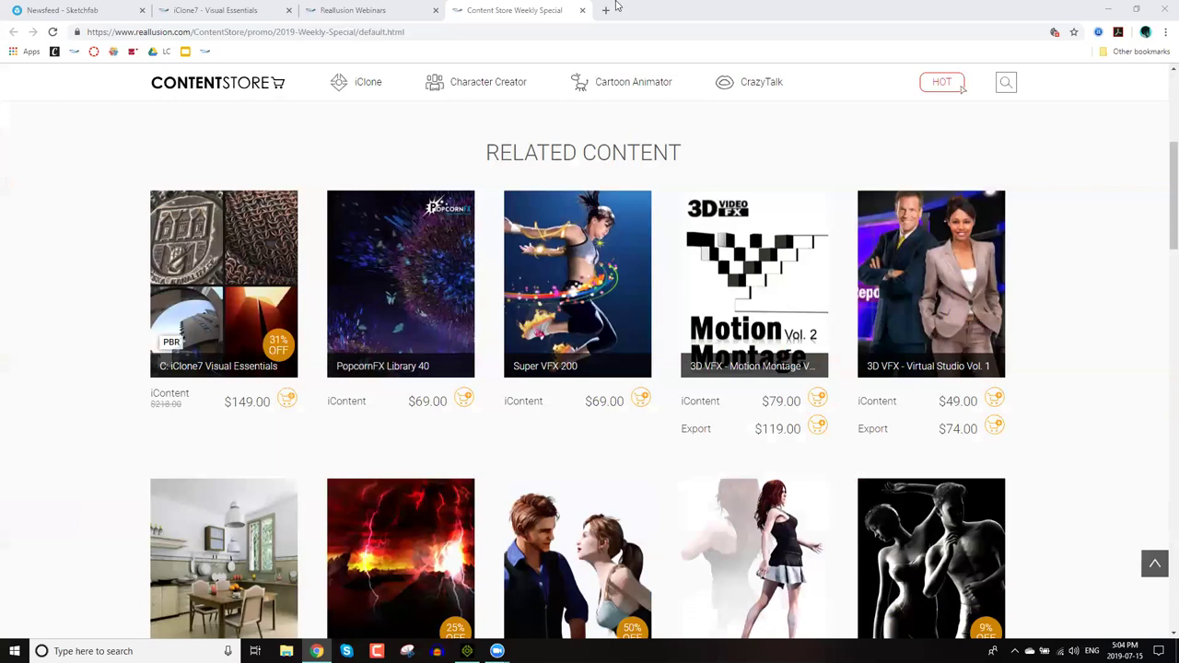
scroll(584, 11, up, 5)
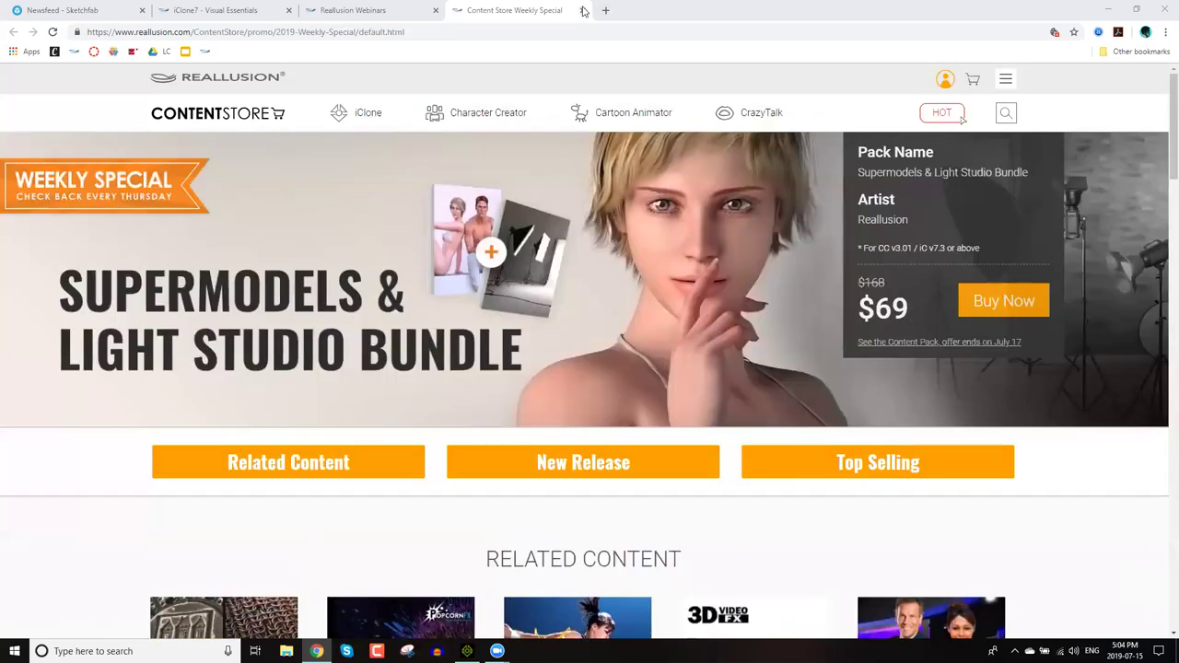
Close the weekly special, webinar archive and Sketchfab pages and switch to iClone 7.
click(428, 14)
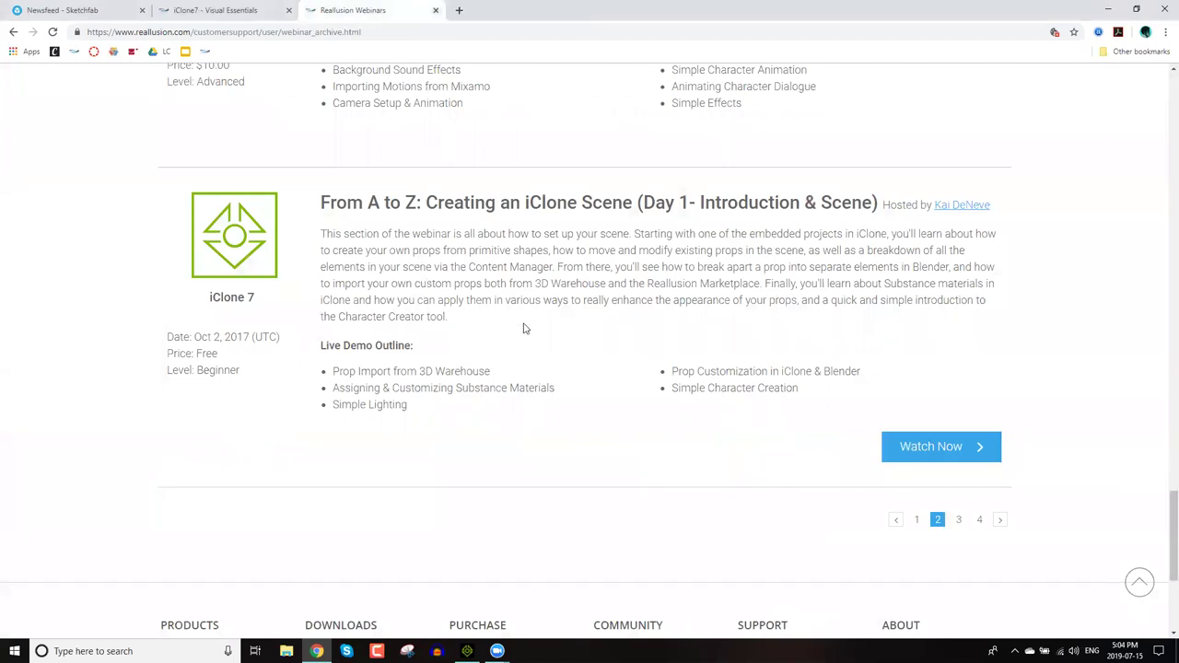
key(ctrl+w)
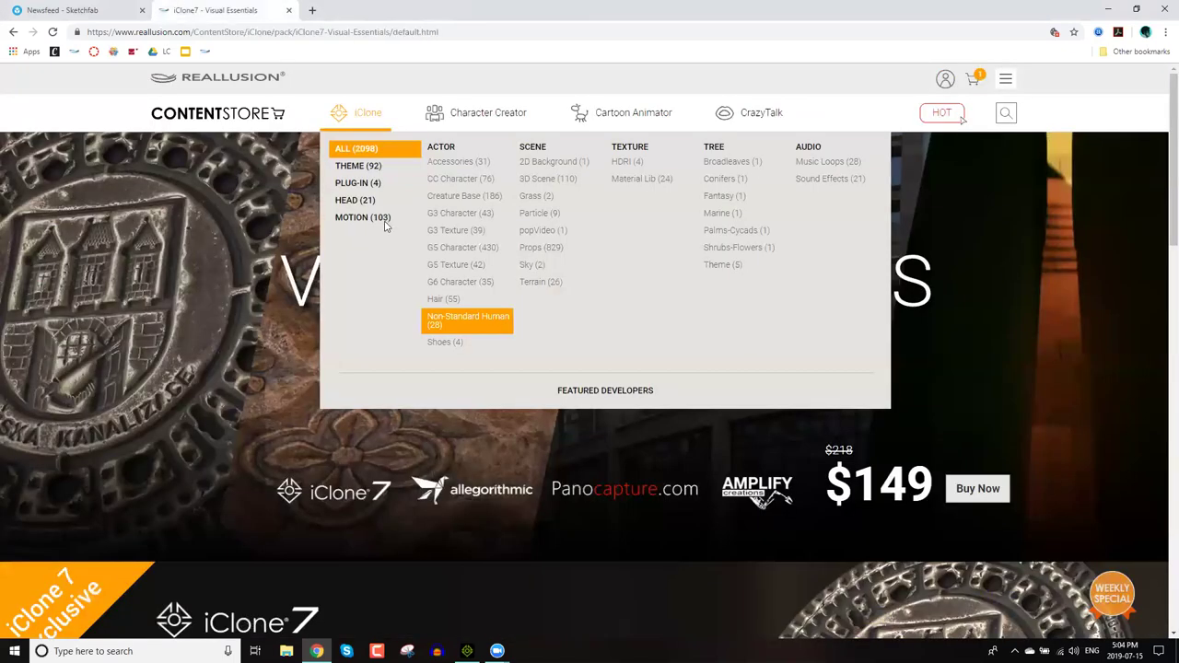
click(79, 9)
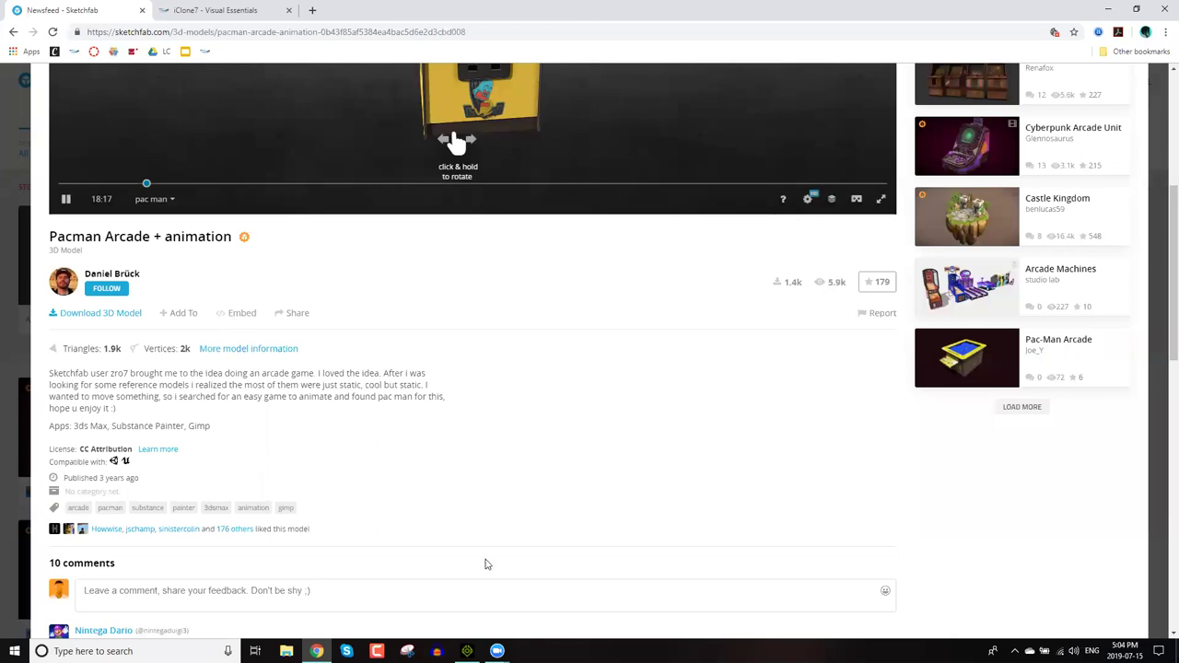
key(ctrl+w)
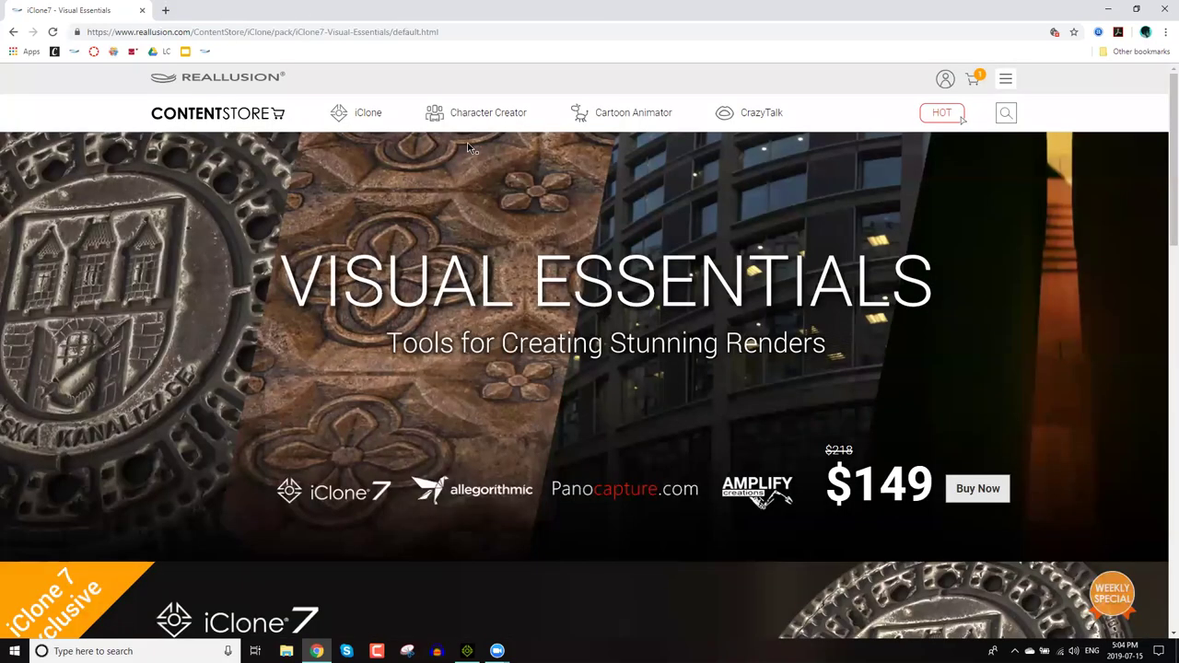
key(alt+Tab)
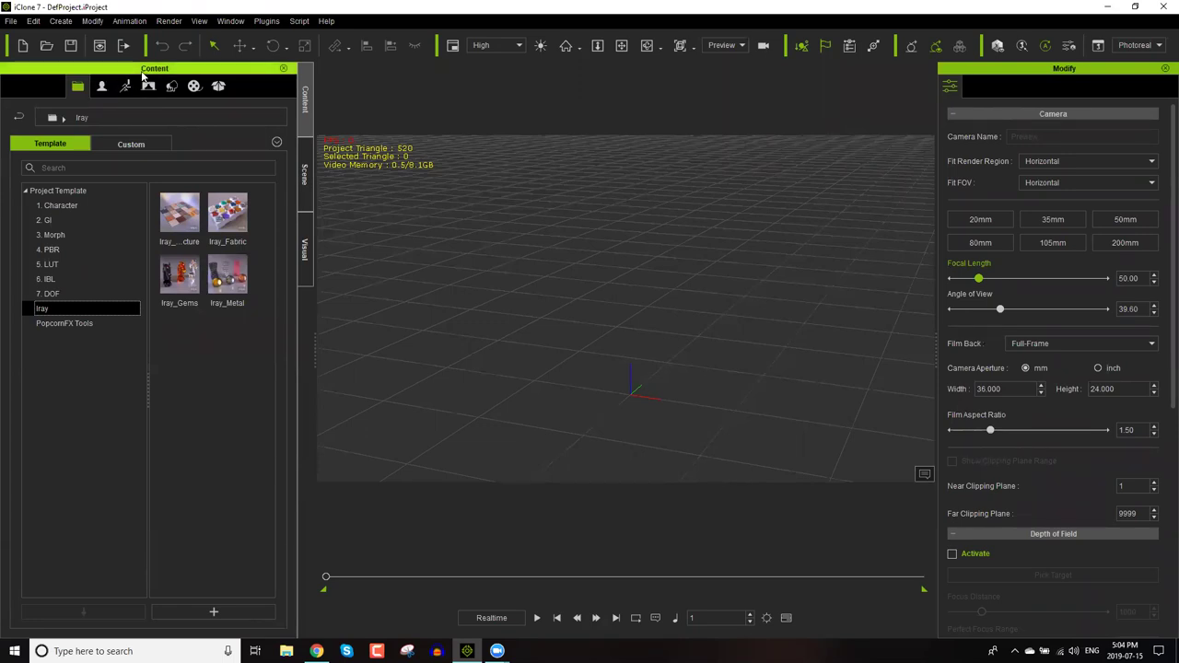
Set the workspace layout to Standard.
click(232, 22)
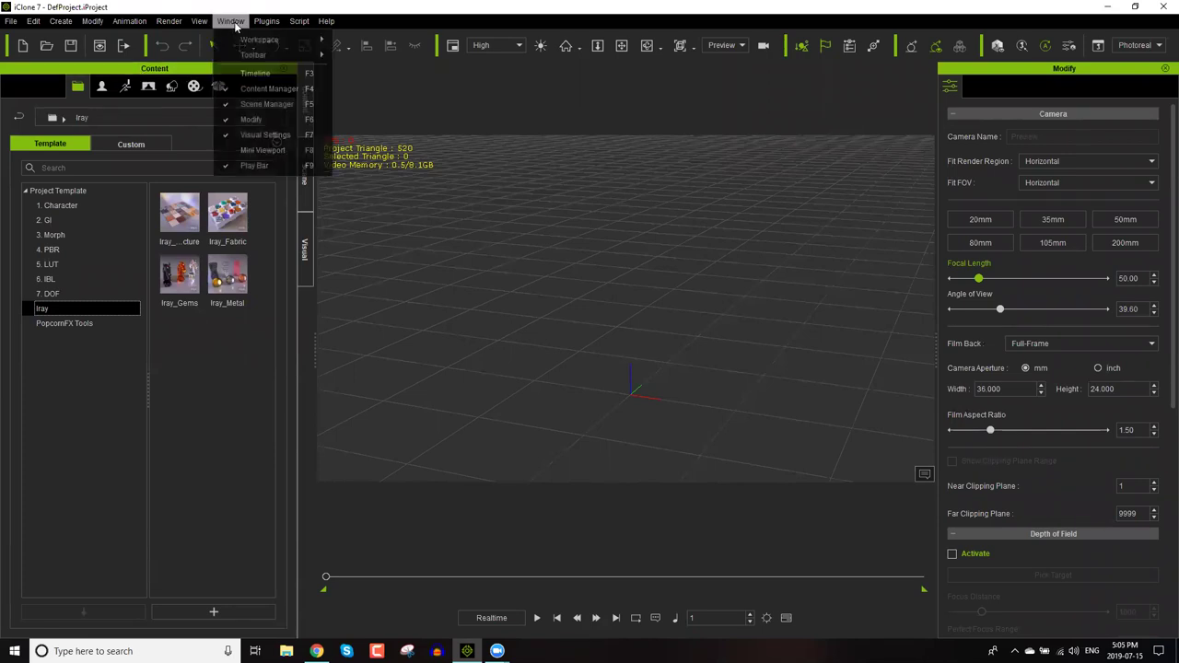
mouse_move(258, 39)
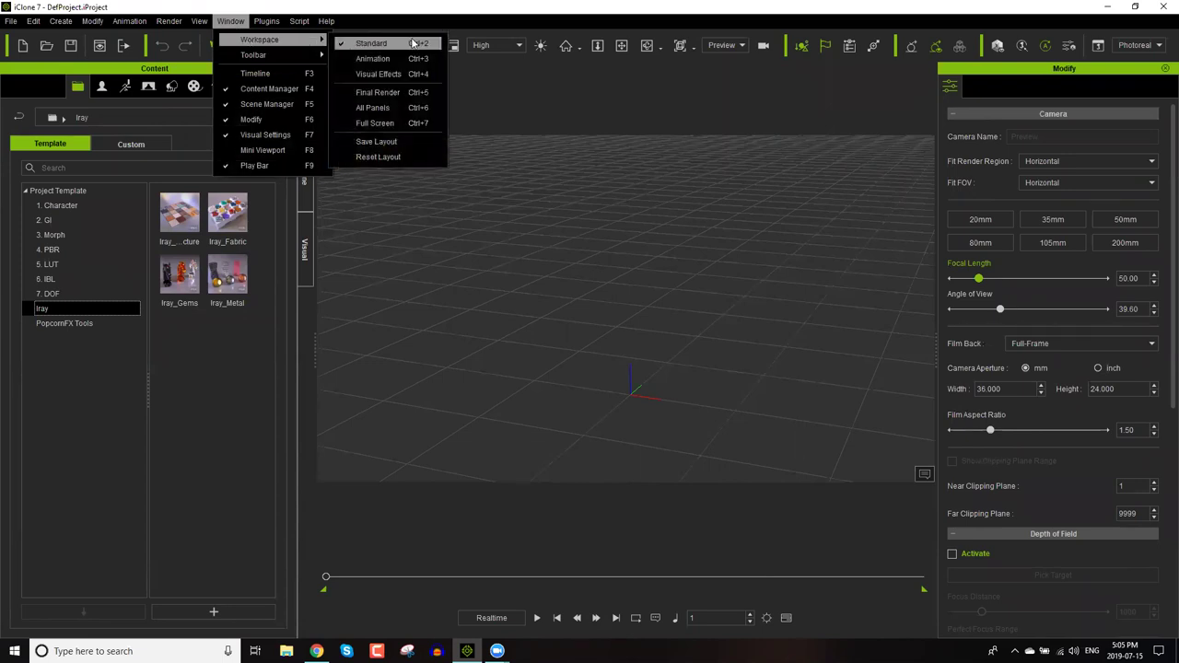
key(Down)
key(Down)
key(Down)
key(Down)
key(Down)
key(Down)
click(398, 50)
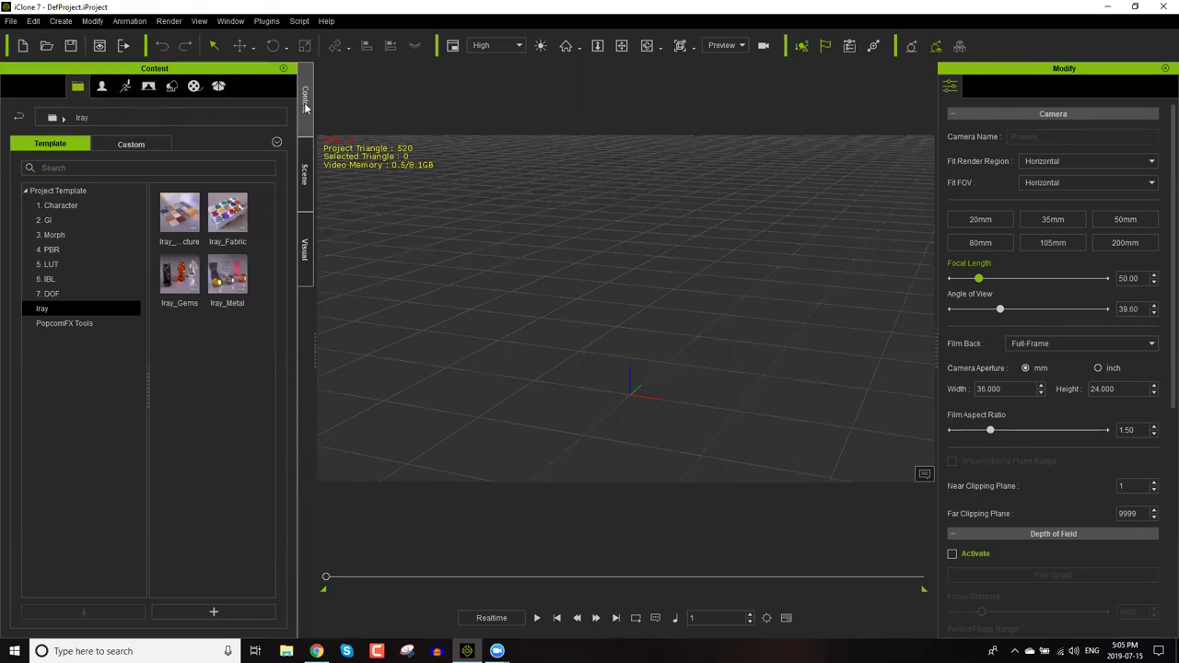
Examine the scene's Prop and Sky entries and the visual settings, and return to the content library.
click(305, 175)
click(16, 127)
click(16, 155)
drag(70, 113, 125, 113)
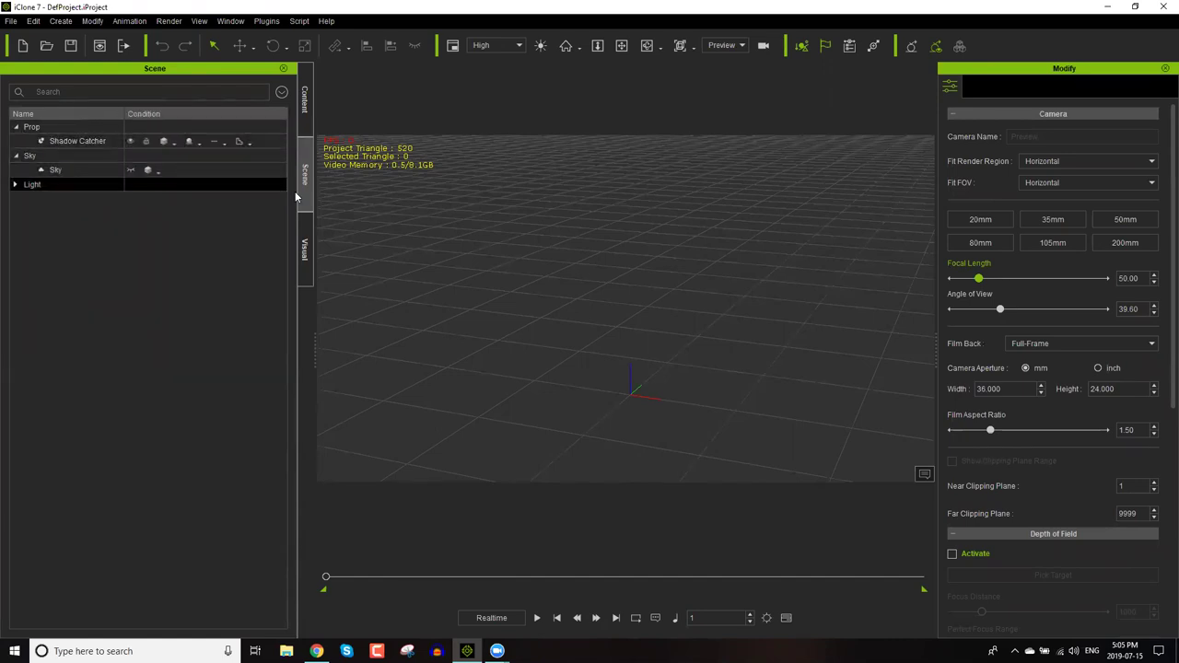
click(307, 254)
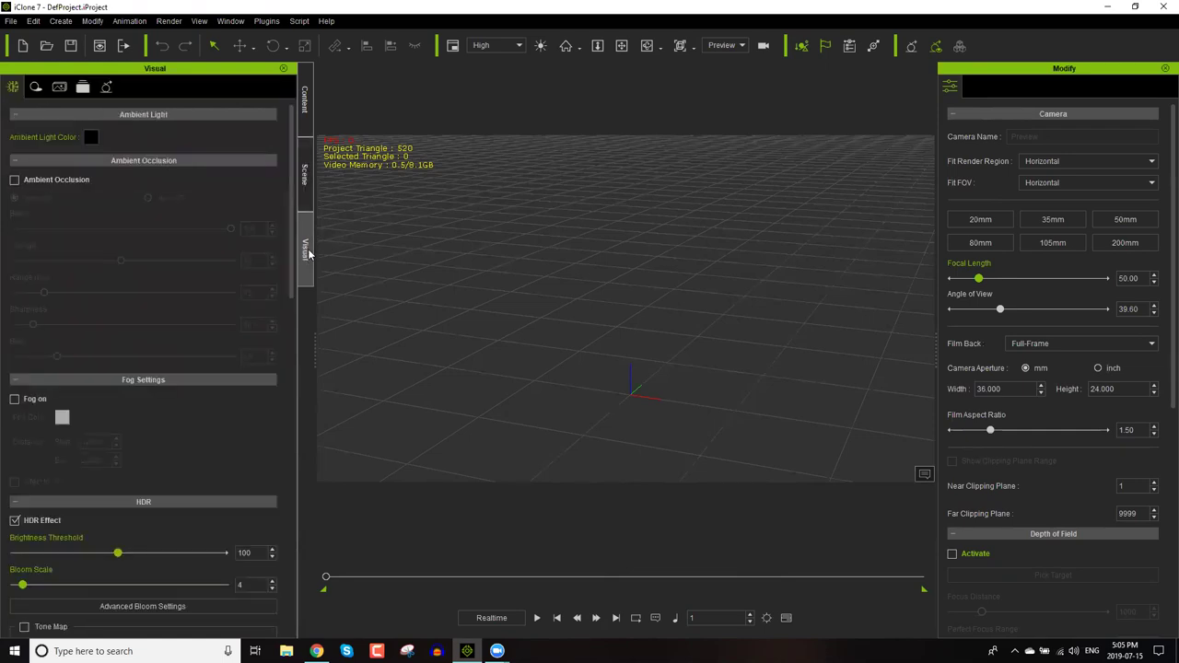
click(306, 98)
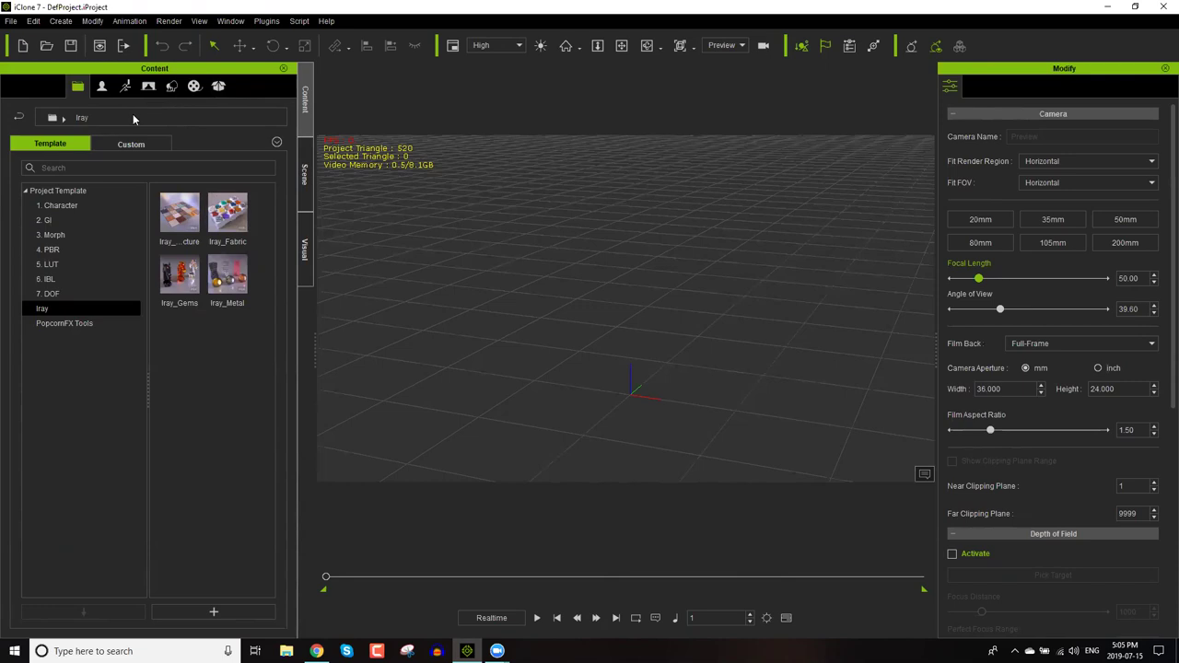
Browse the project template categories from Character and GI through Morph, PBR, LUT, IBL, DOF, Iray and PopcornFX Tools.
click(56, 219)
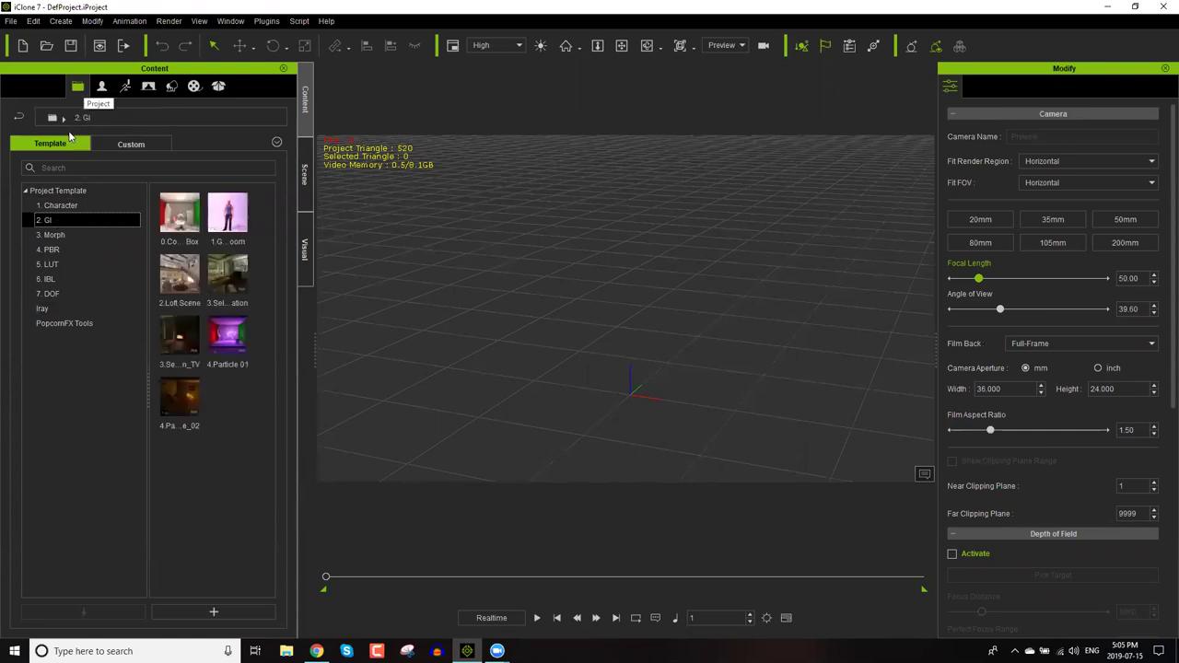
click(87, 204)
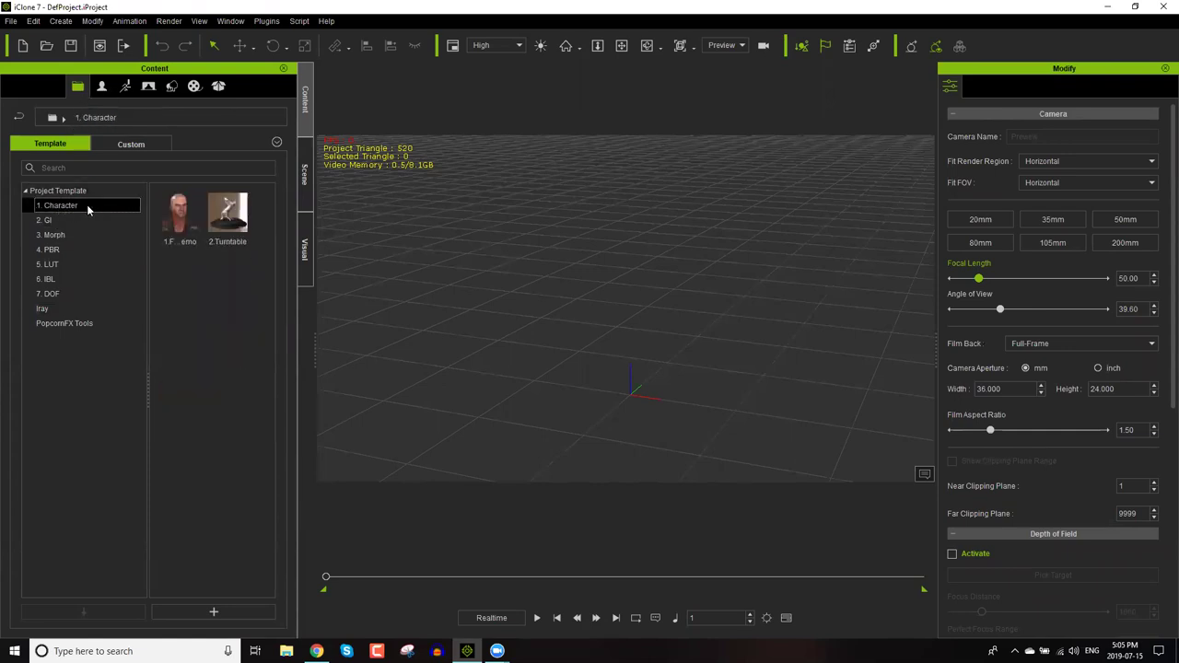
click(82, 220)
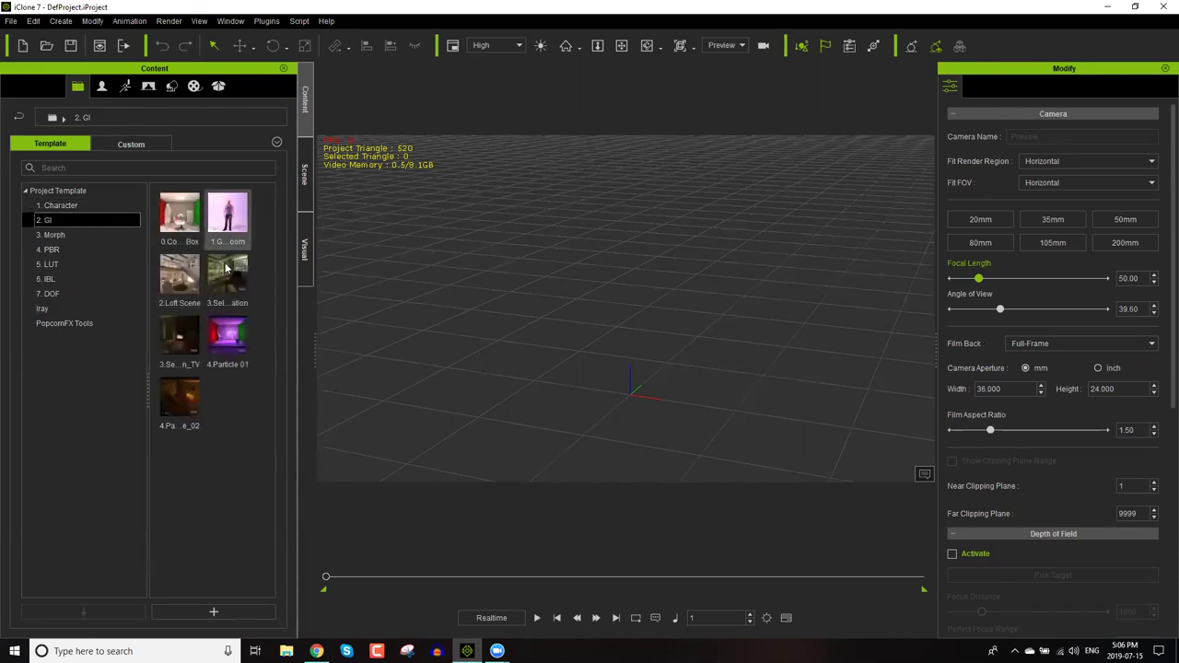
click(59, 236)
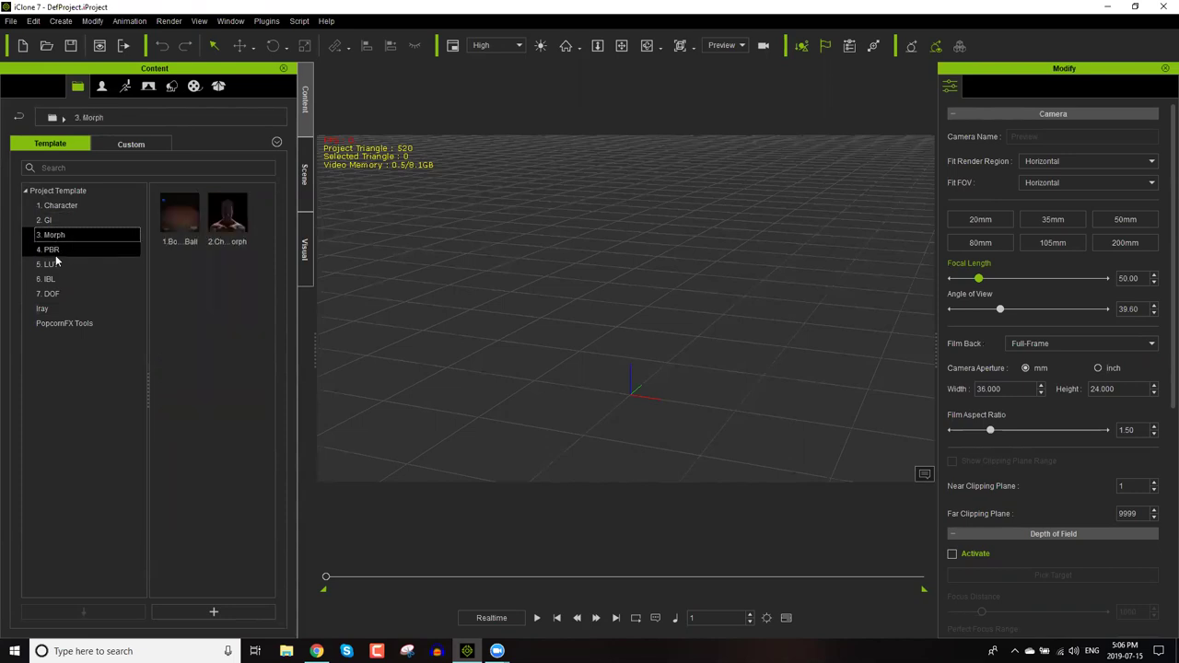
click(56, 251)
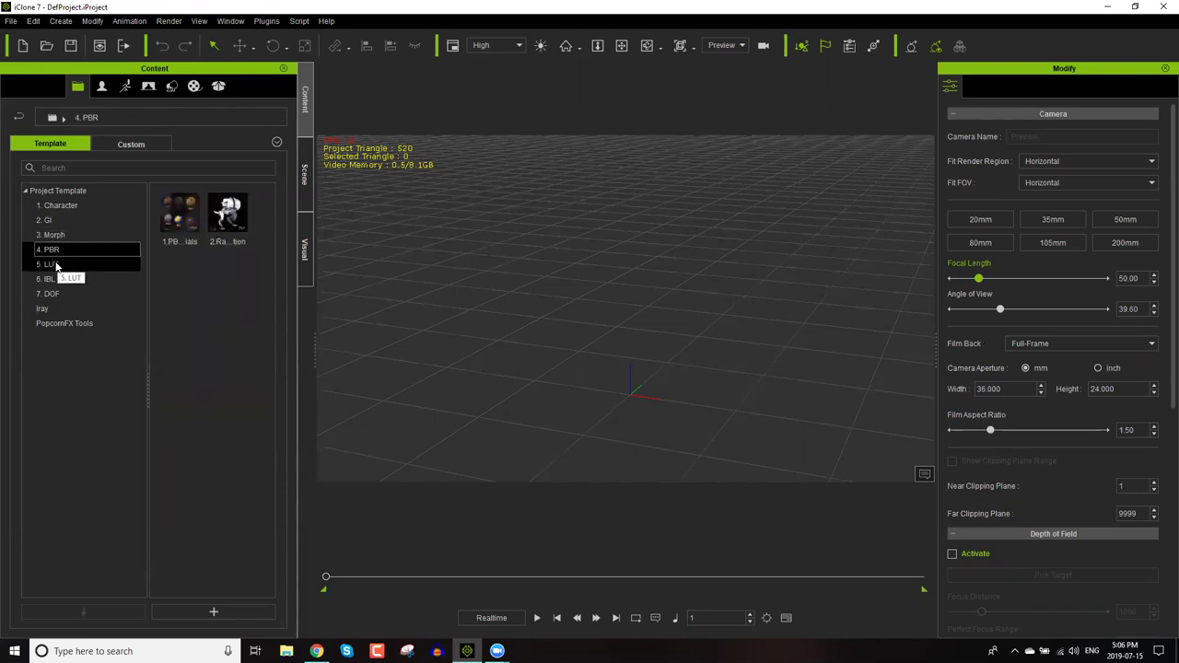
click(61, 265)
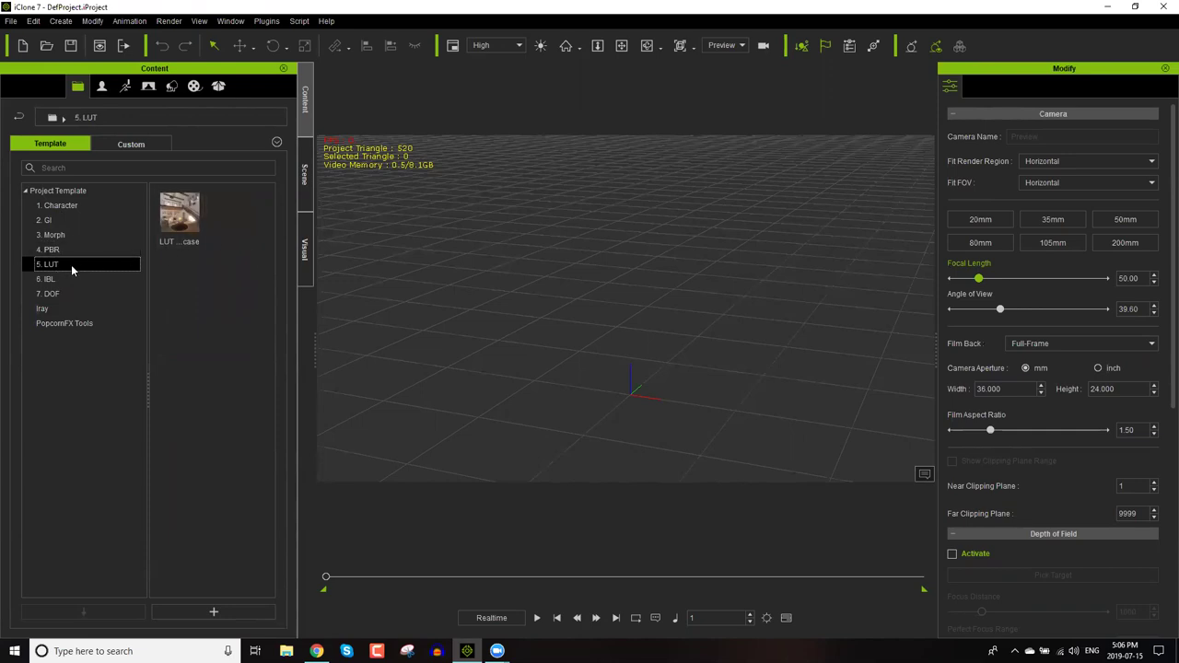
click(56, 279)
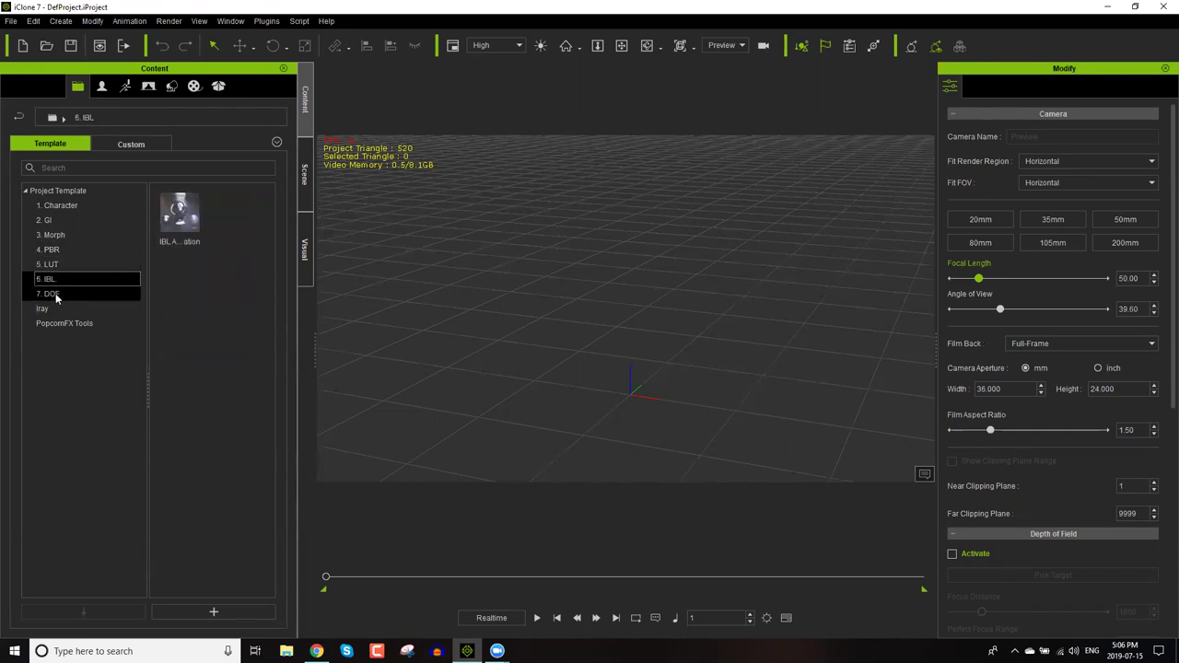
click(50, 294)
click(44, 309)
click(55, 323)
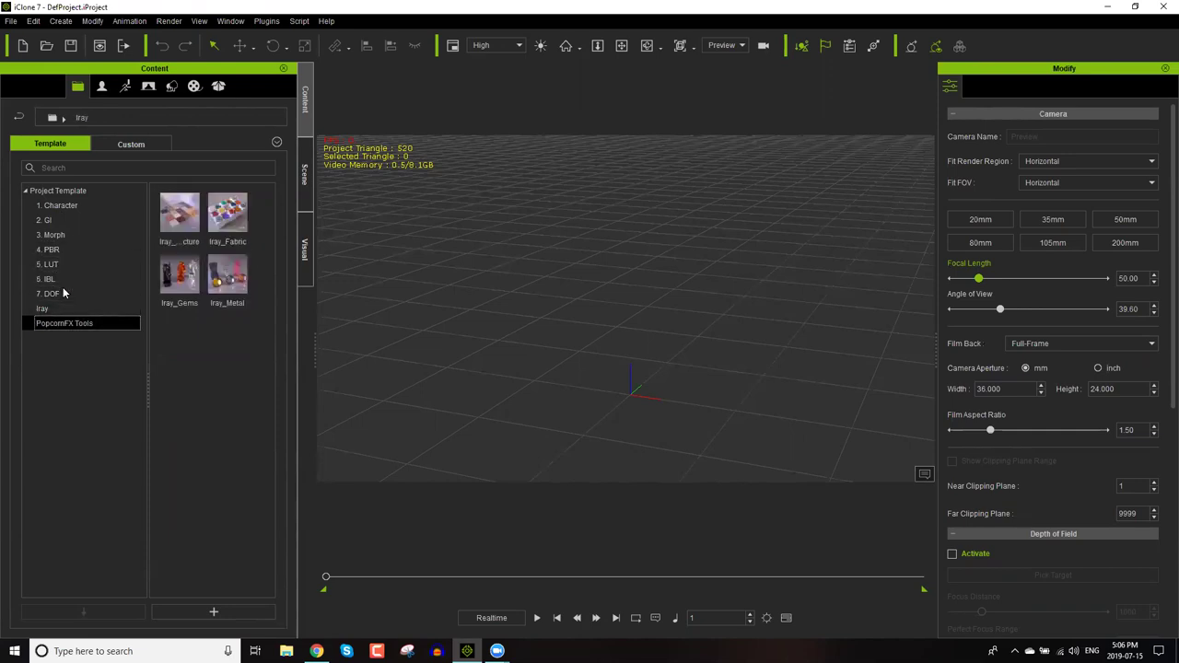
Load the 2.Loft Scene project template from the GI category.
click(59, 219)
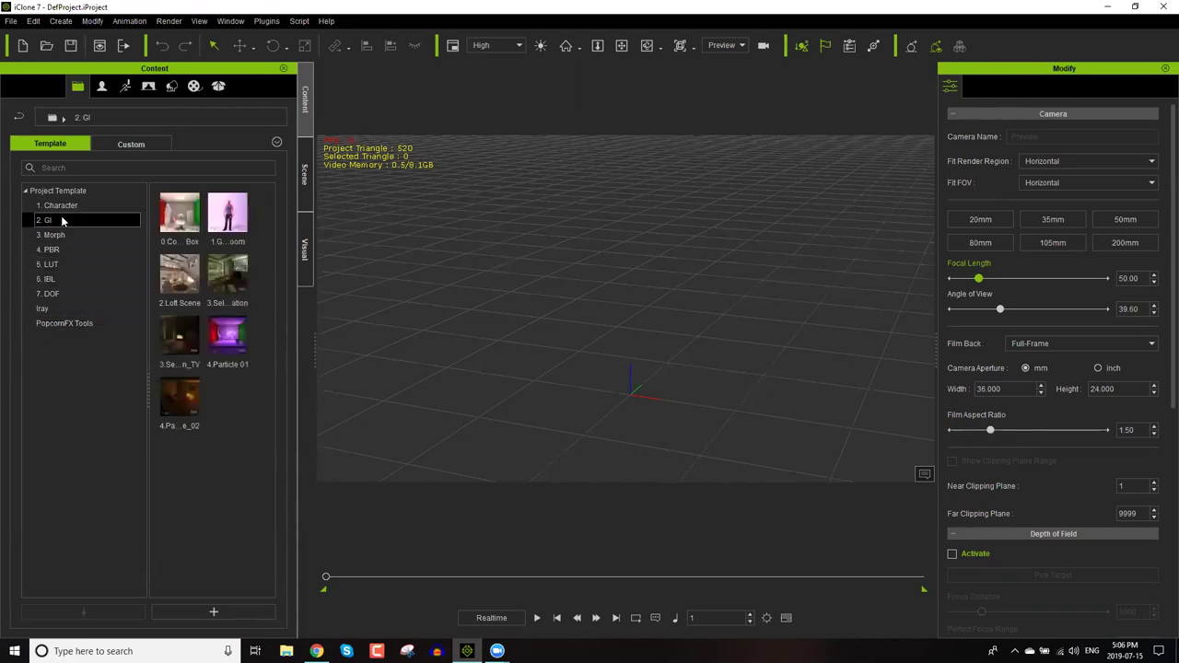
click(172, 270)
double_click(188, 281)
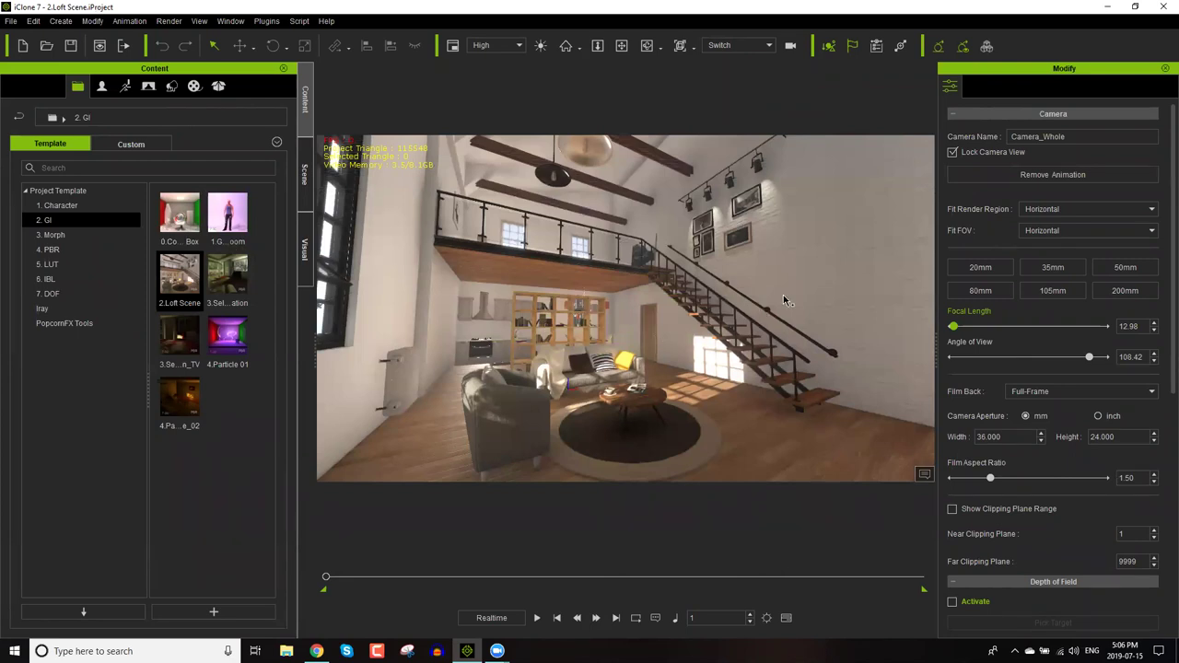
Show the loft's scene list and expand its Prop, Wall and Scene groups.
click(305, 174)
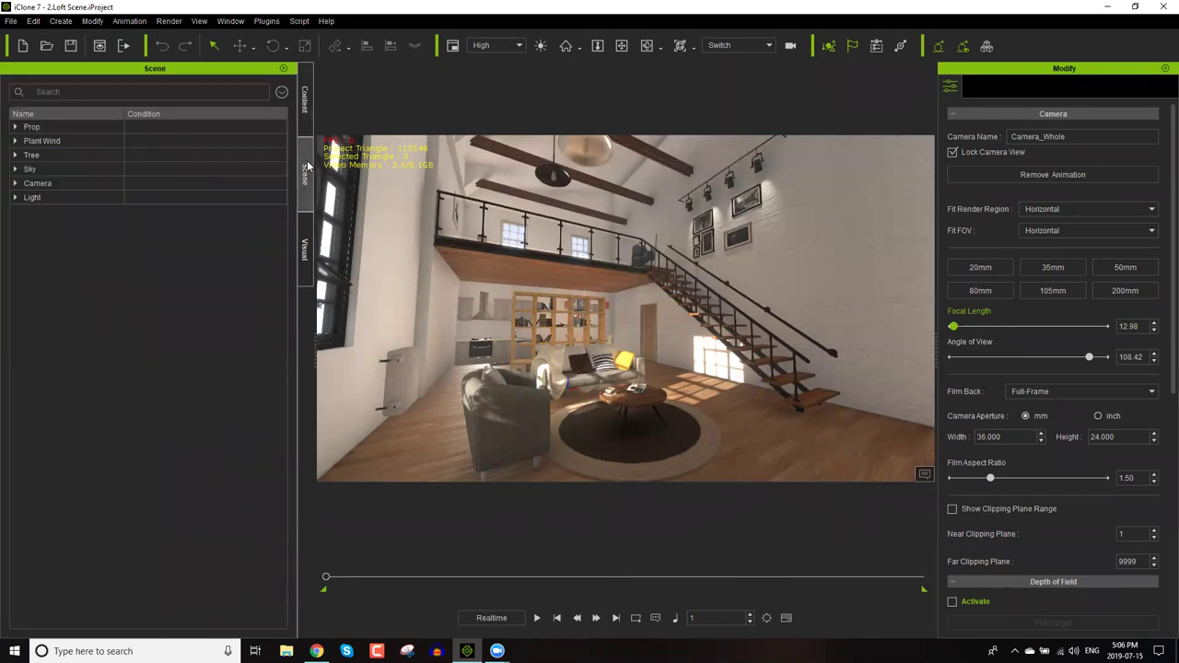
click(15, 126)
click(28, 156)
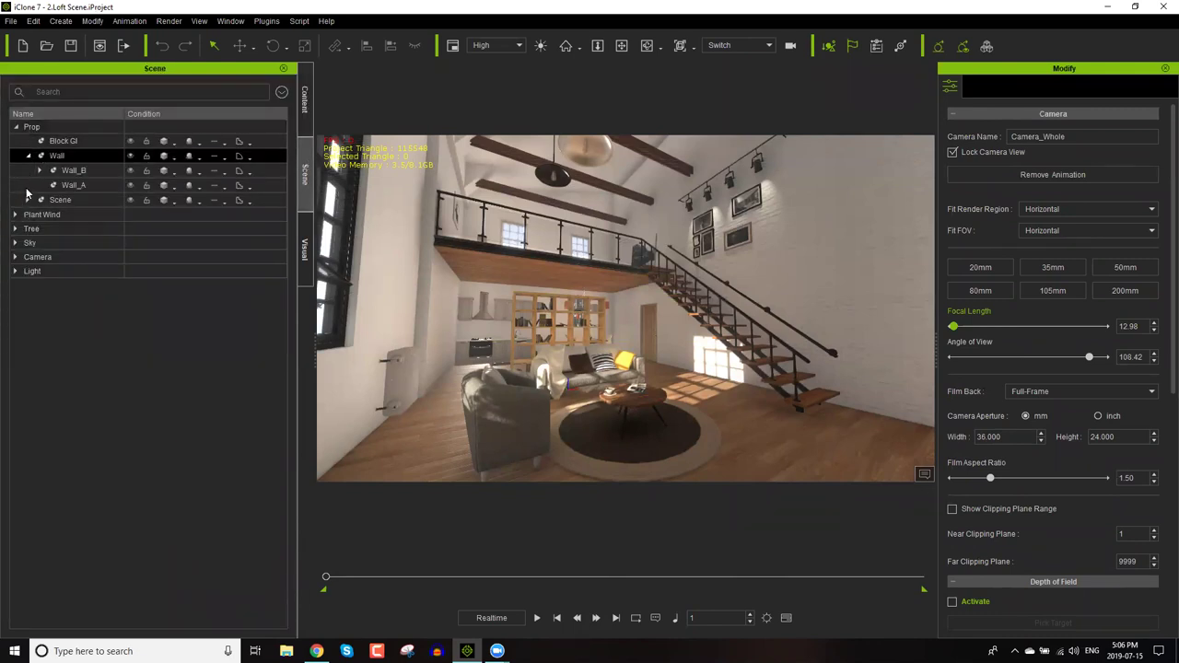
click(28, 200)
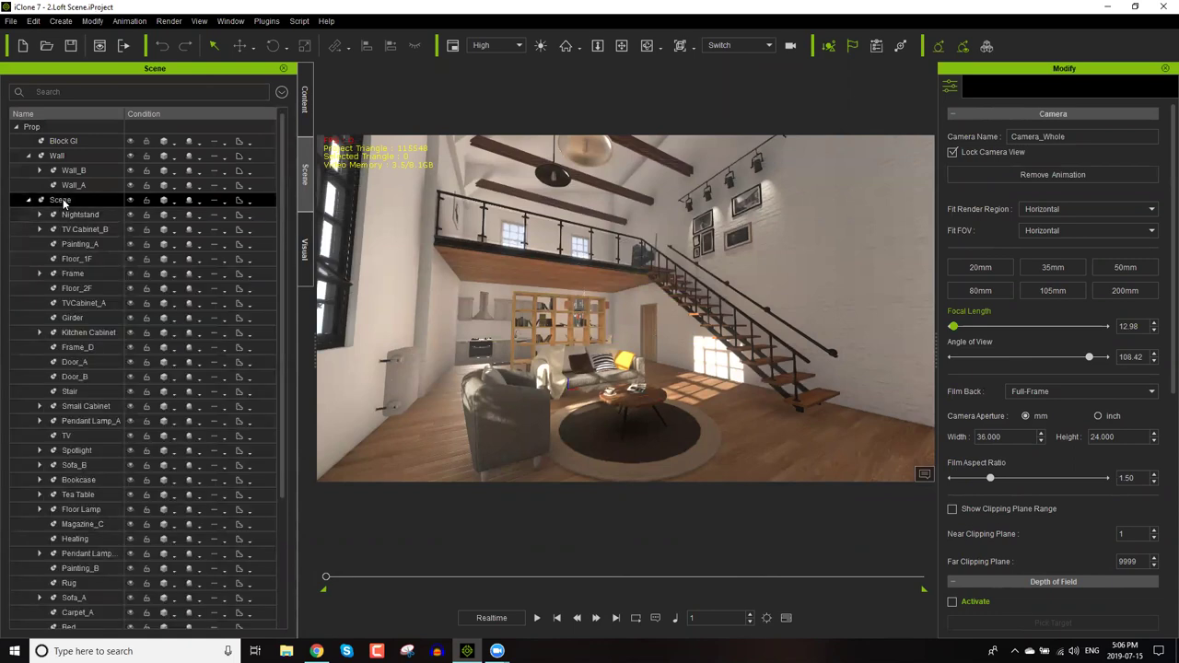
Select the Scene prop and several of its children in the scene list, including Door_A, Small Cabinet and TV, to inspect them.
click(61, 201)
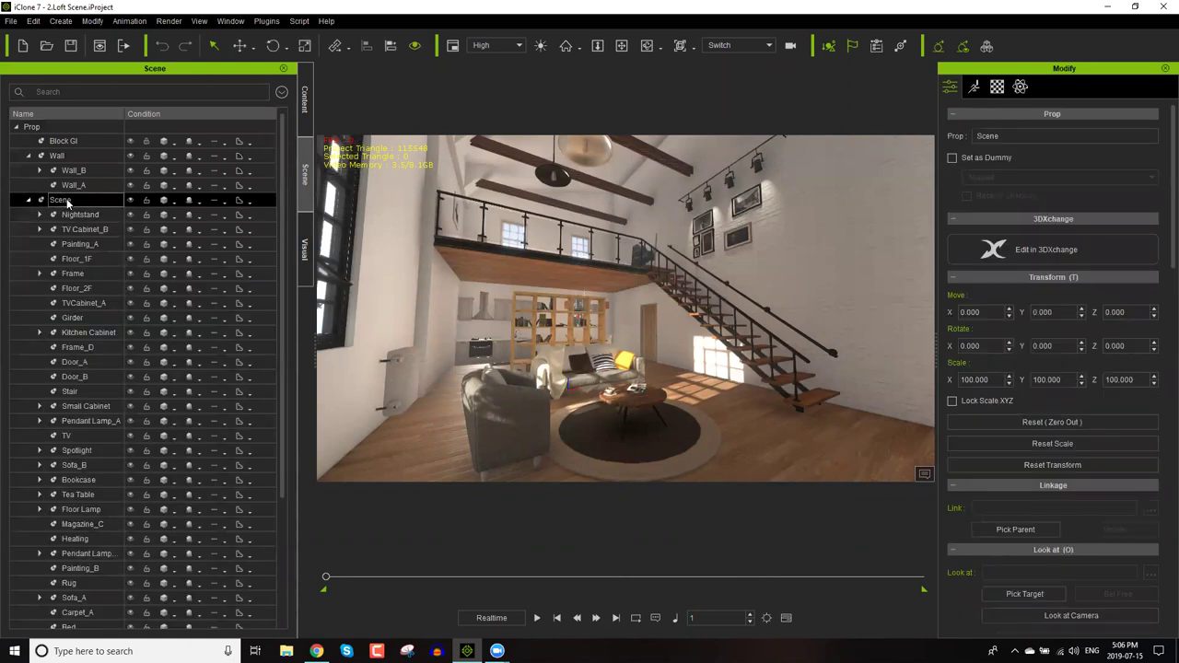
click(74, 275)
click(76, 302)
click(83, 363)
click(90, 407)
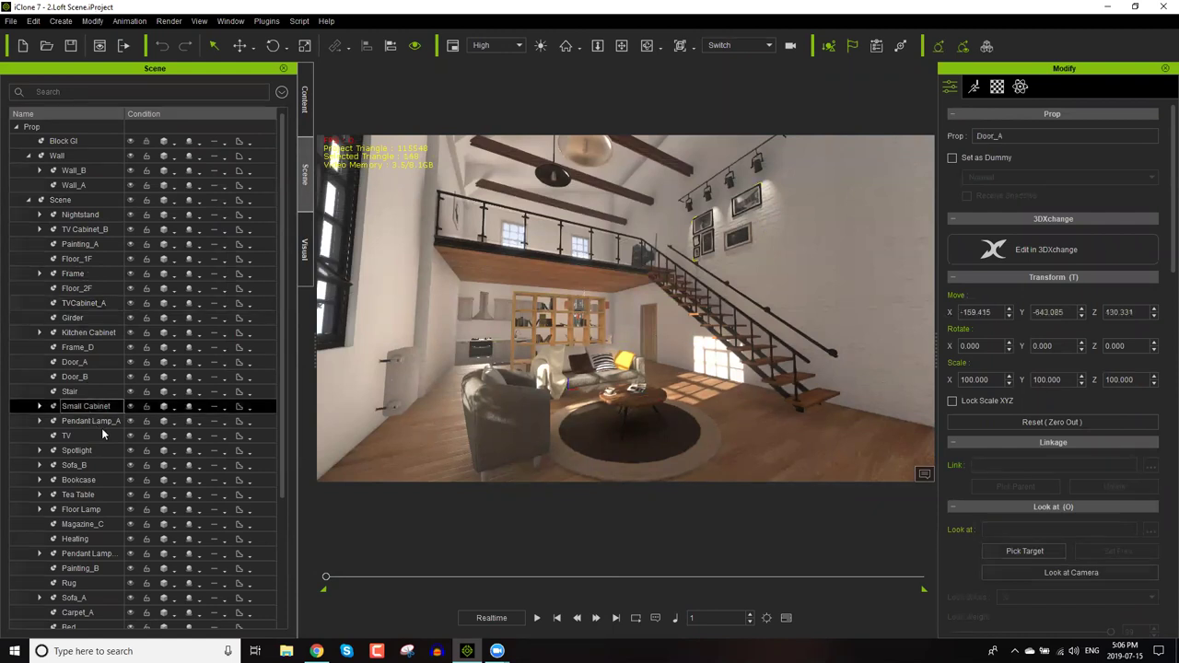
scroll(118, 367, down, 4)
ctrl+click(103, 352)
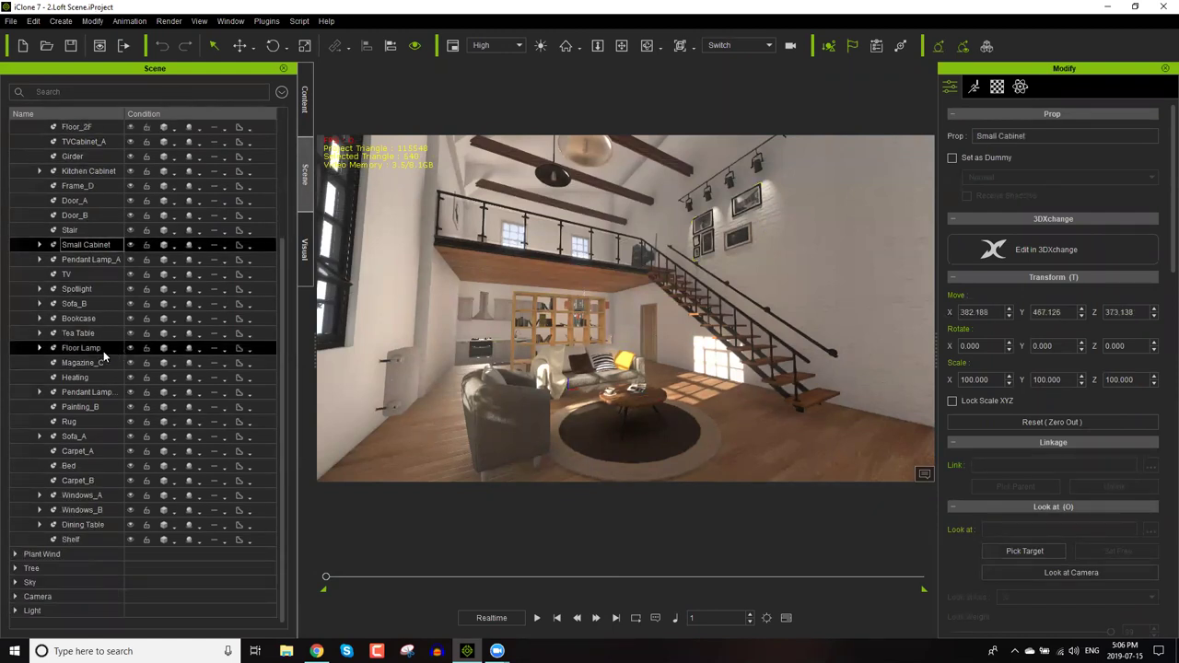
click(103, 351)
click(74, 275)
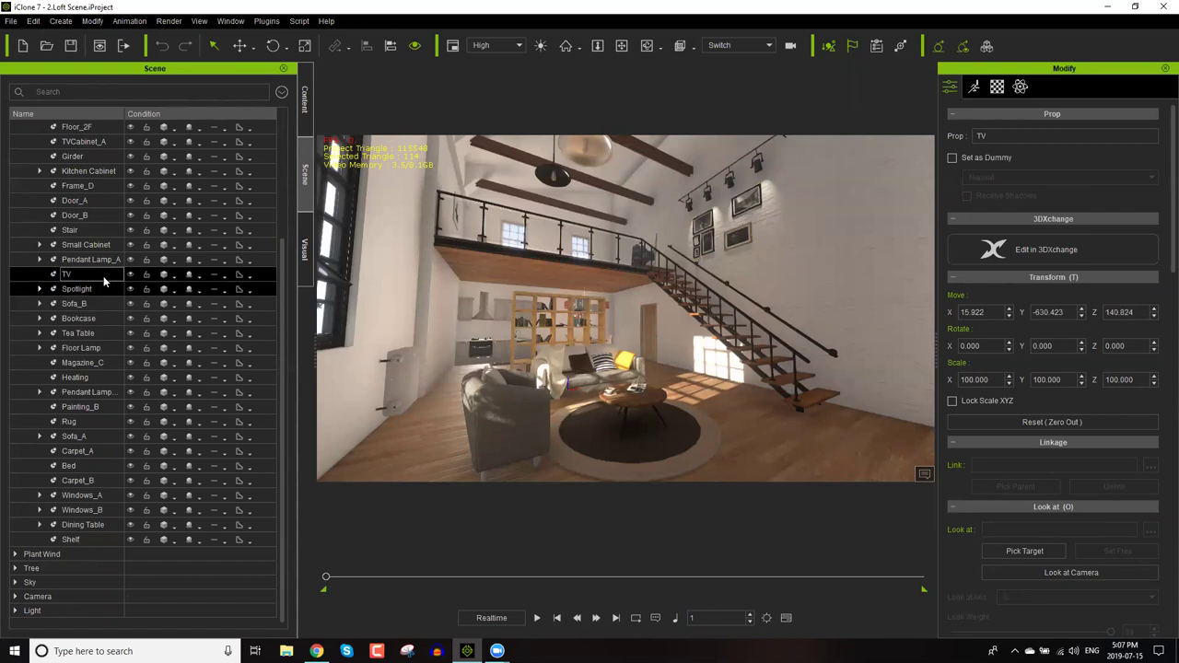
Select the white wall and the staircase directly in the 3D view to identify them in the scene list.
click(712, 278)
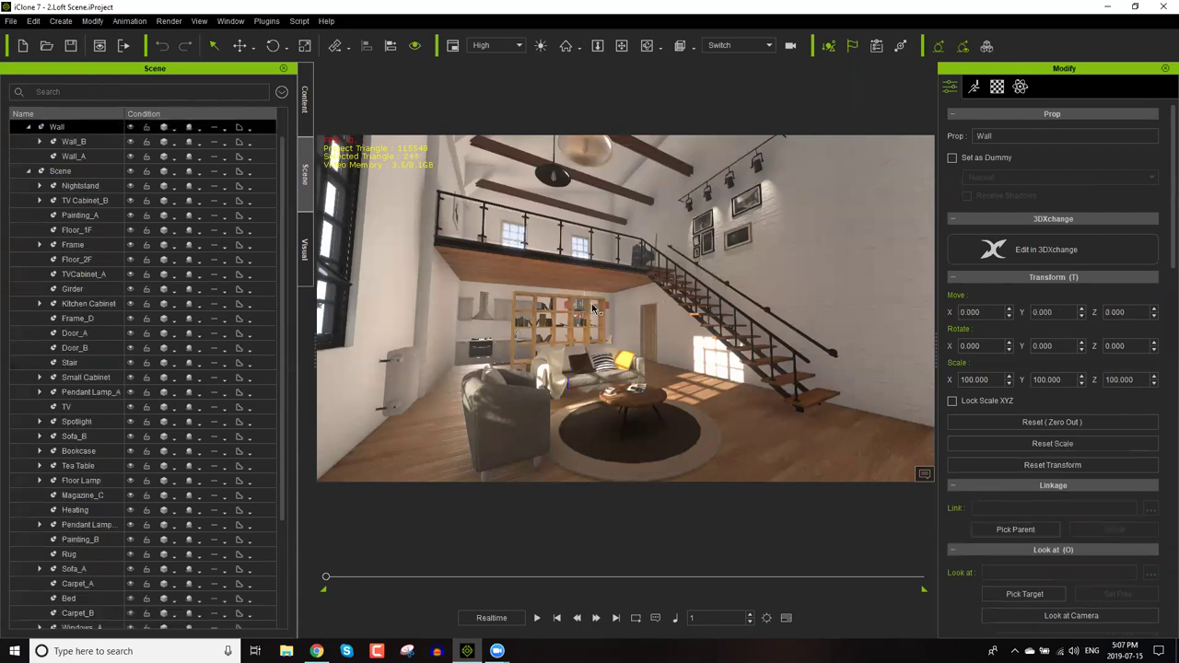
click(636, 264)
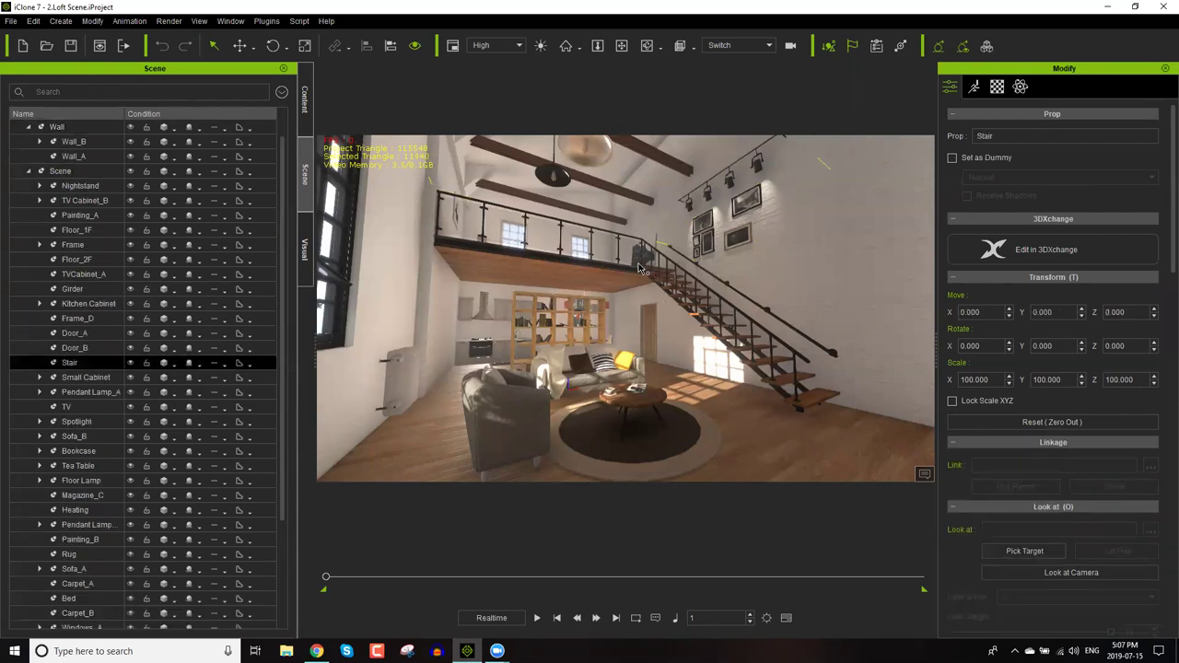
Select the bookcase and yellow sofa pillow in the 3D view, and the Wall group, its walls and Sofa_A in the scene list, to inspect them.
click(621, 376)
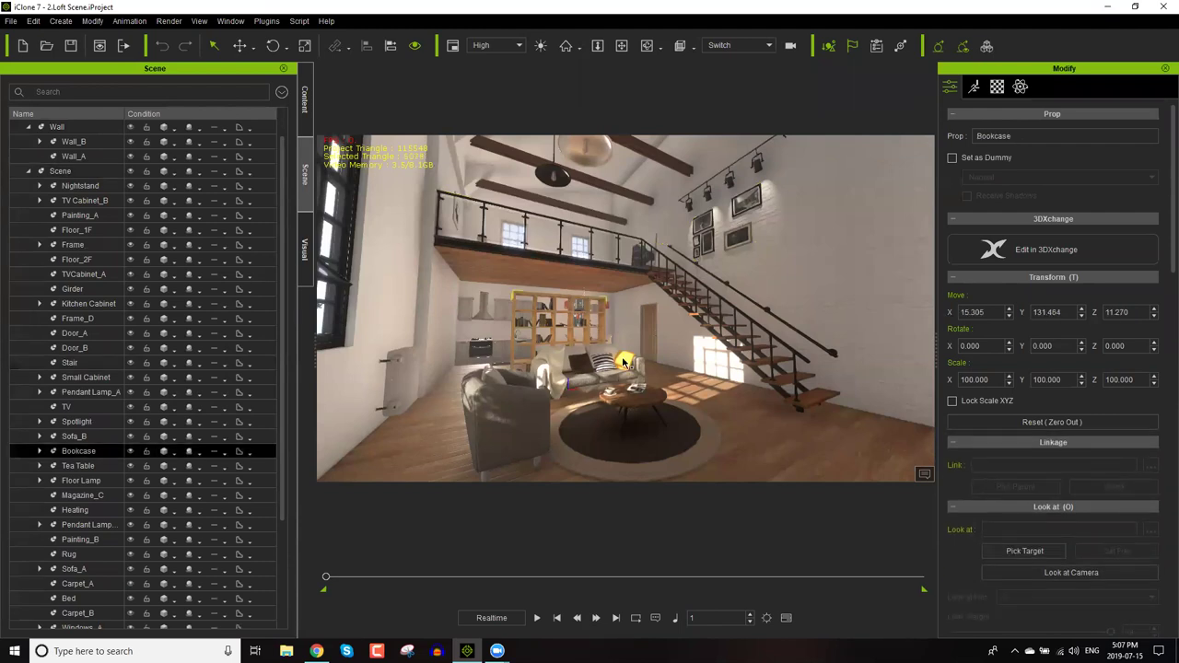
click(624, 361)
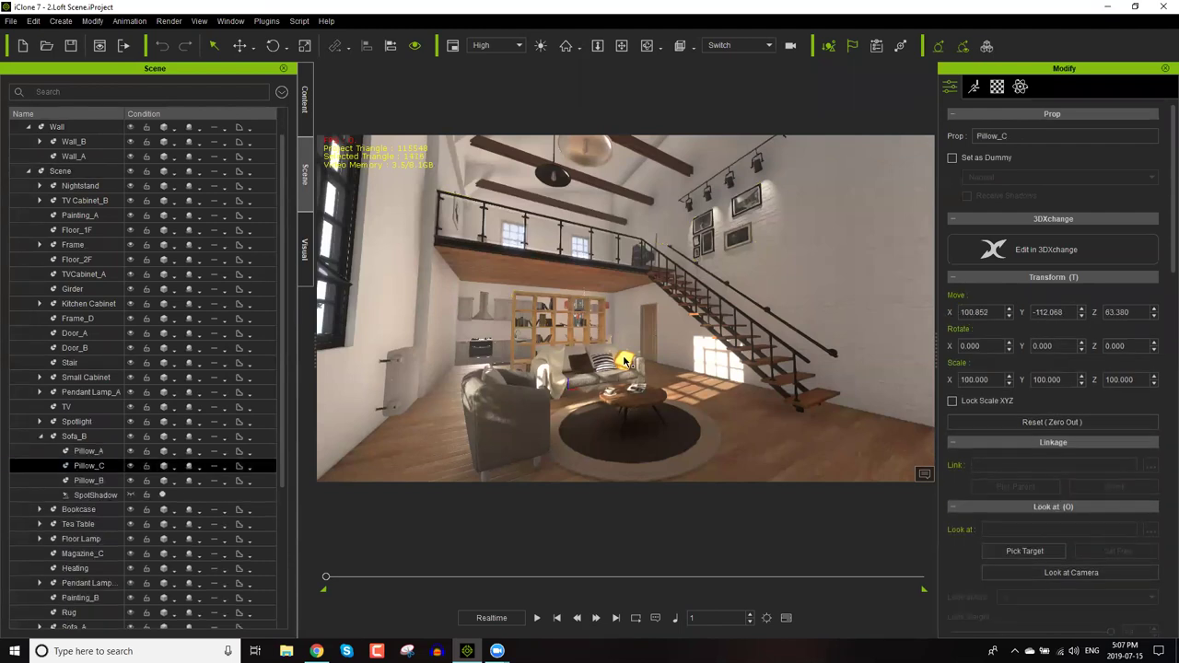
click(67, 171)
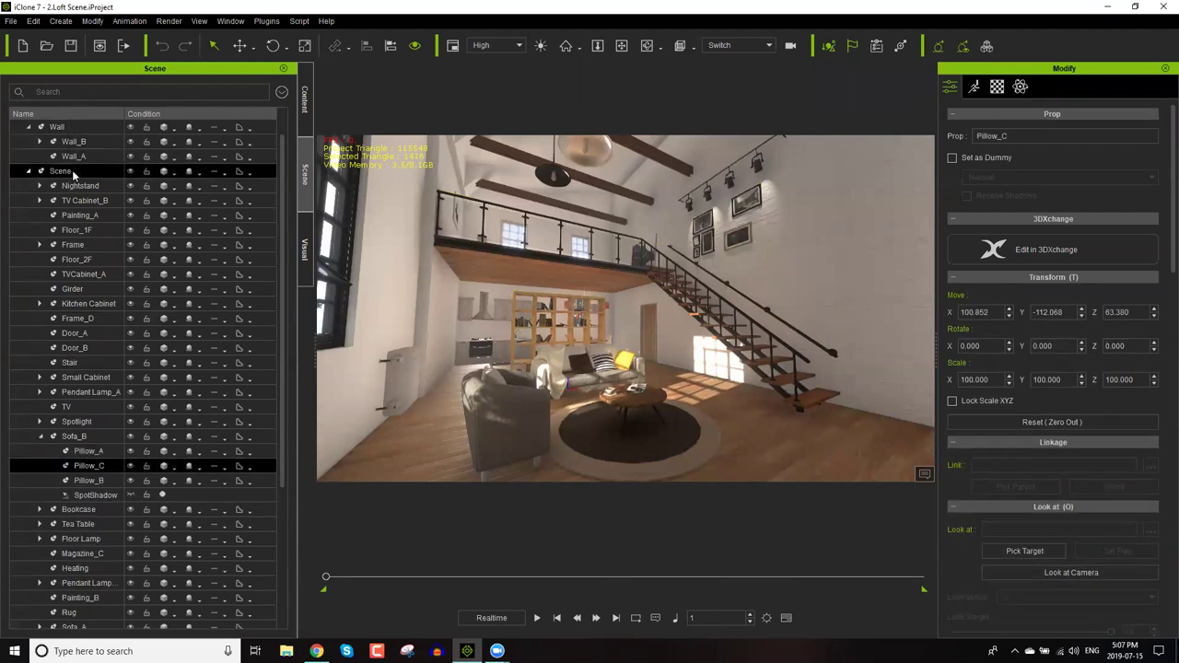
click(78, 140)
click(78, 140)
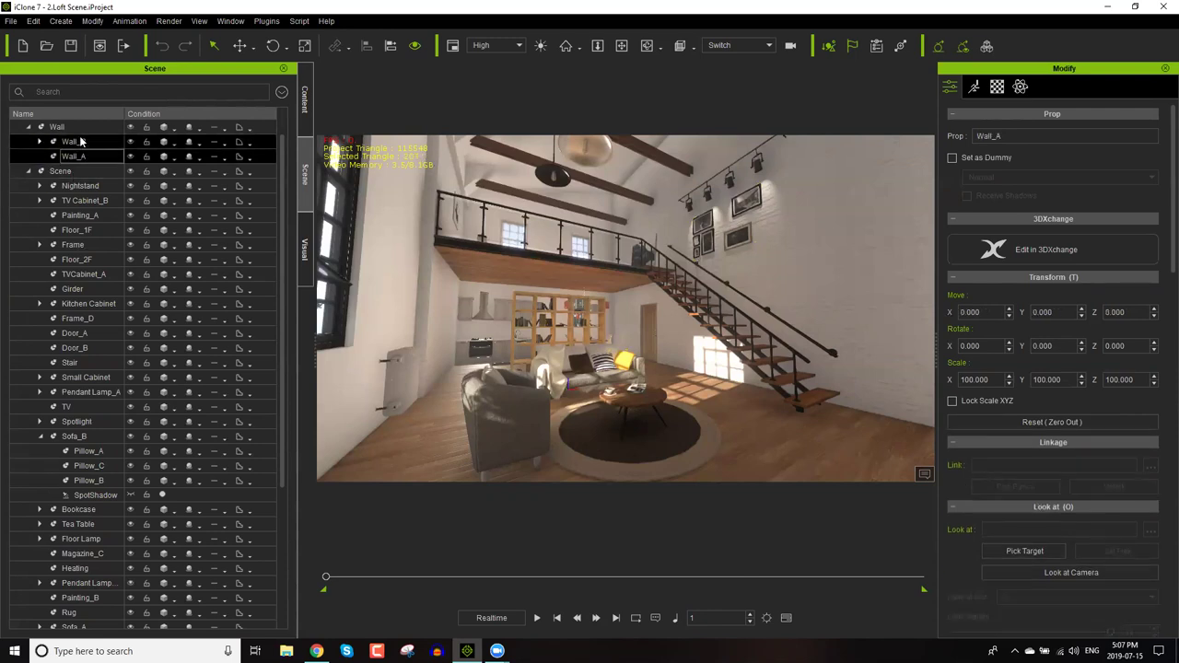
click(83, 127)
scroll(83, 149, up, 1)
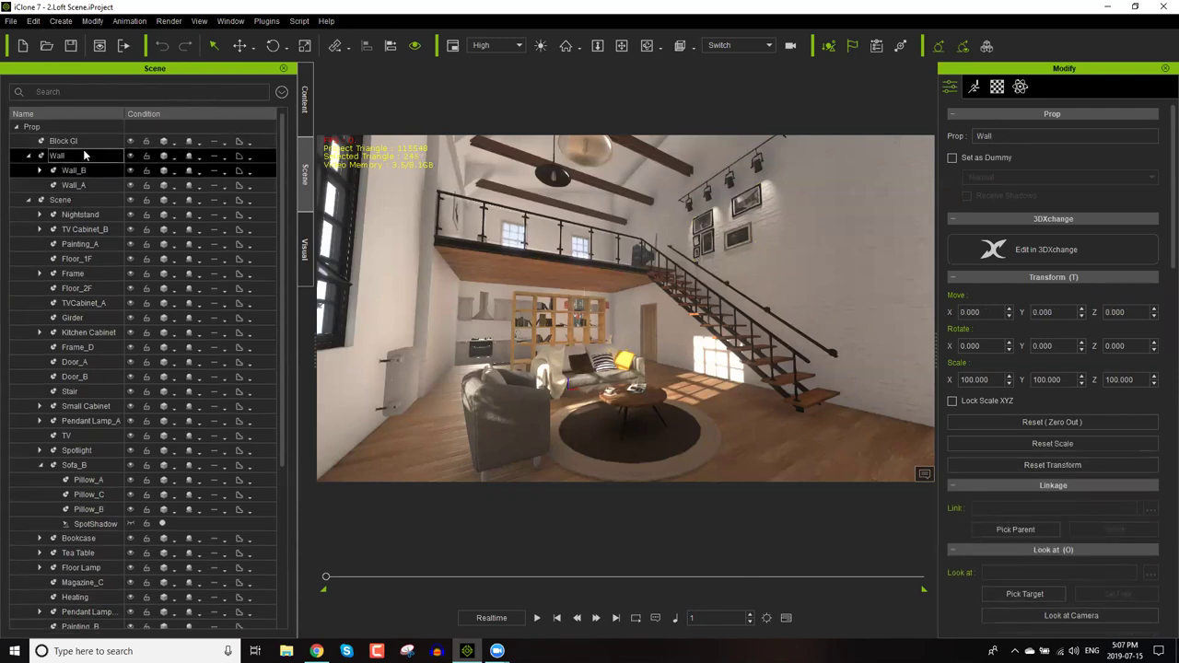
scroll(90, 207, down, 3)
click(76, 436)
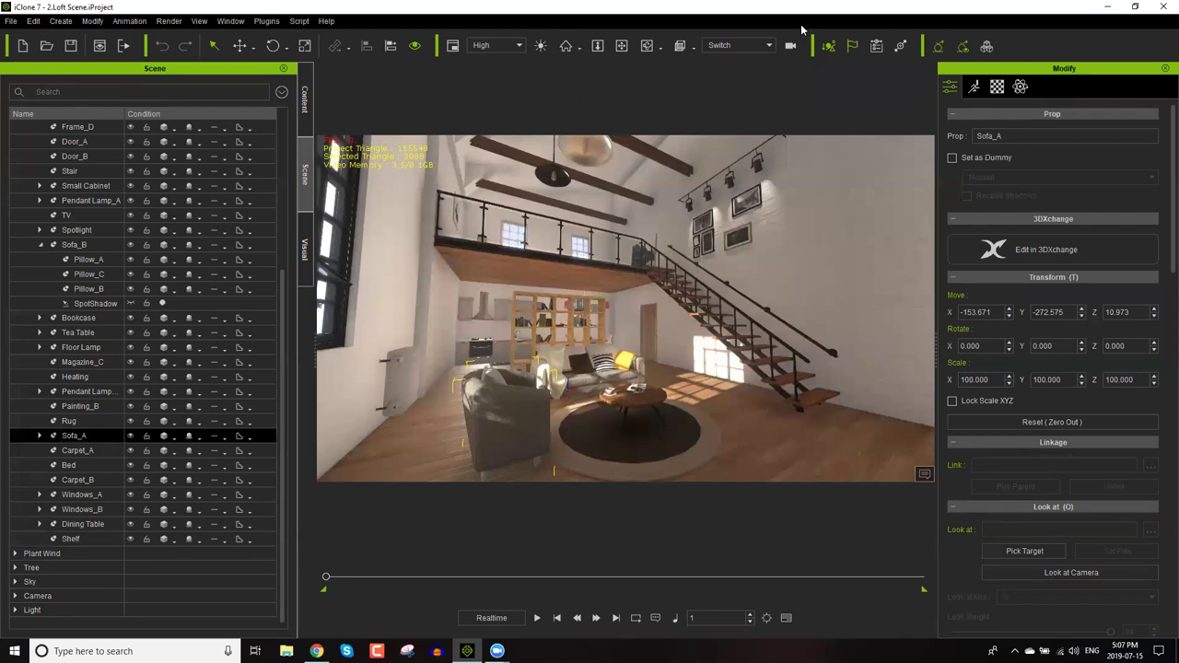
Switch the view to the Preview camera and delete all scene cameras from Camera_Sofa through Camera_2F.
click(749, 44)
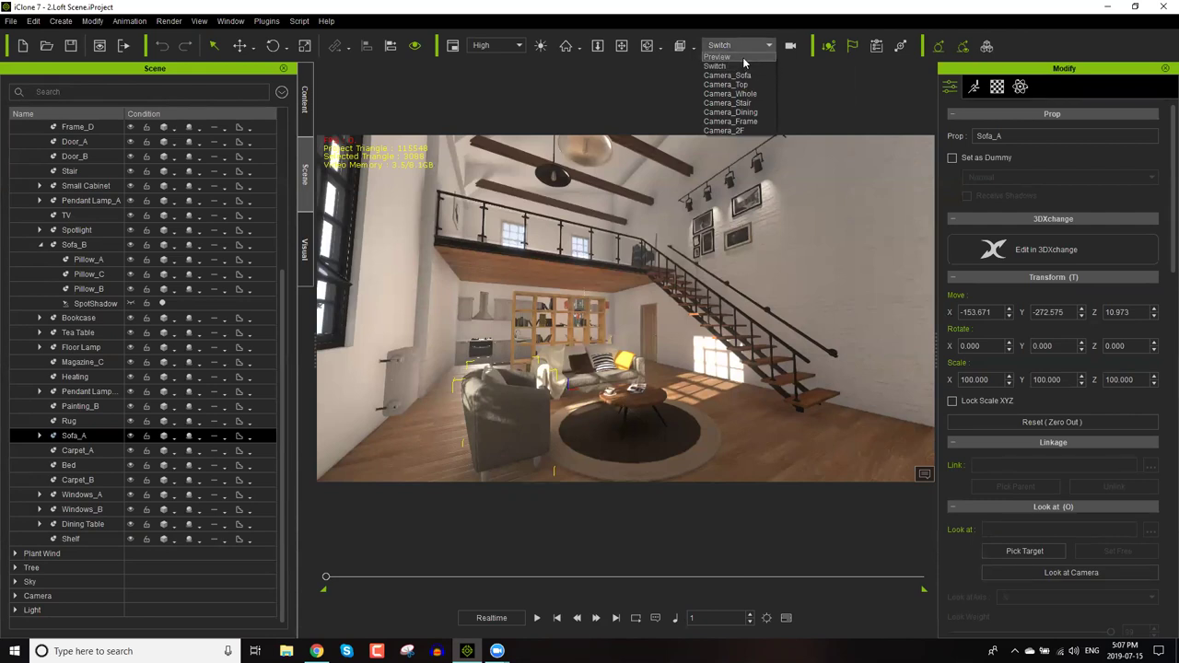
click(742, 57)
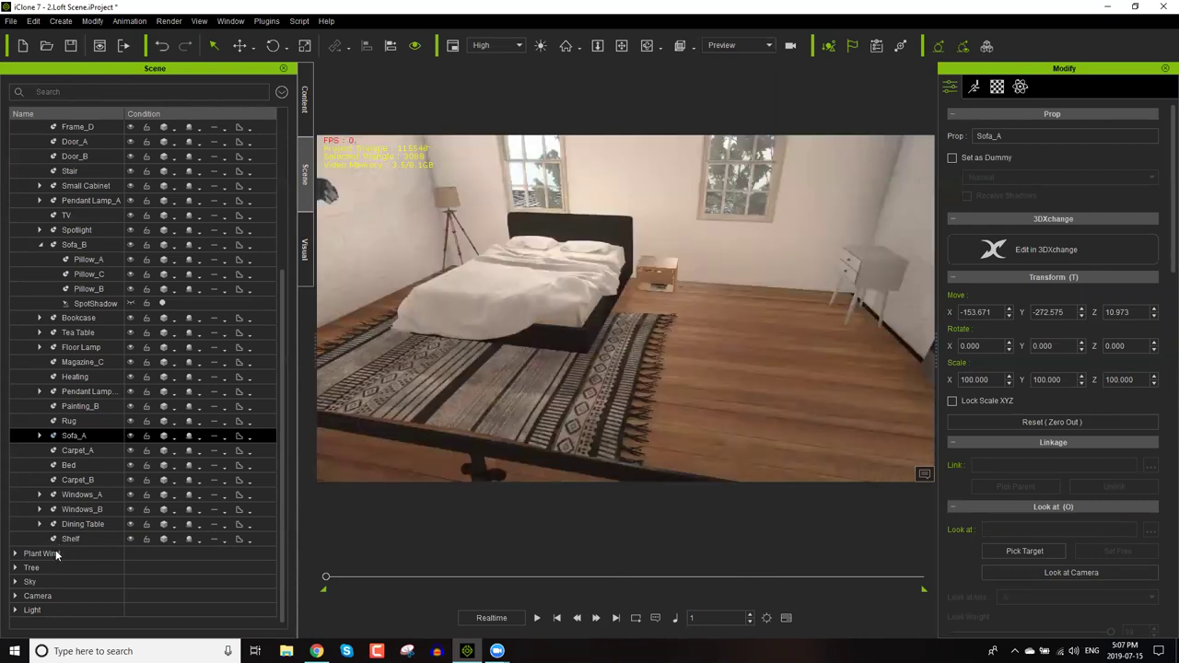
click(16, 598)
click(40, 436)
scroll(46, 553, down, 3)
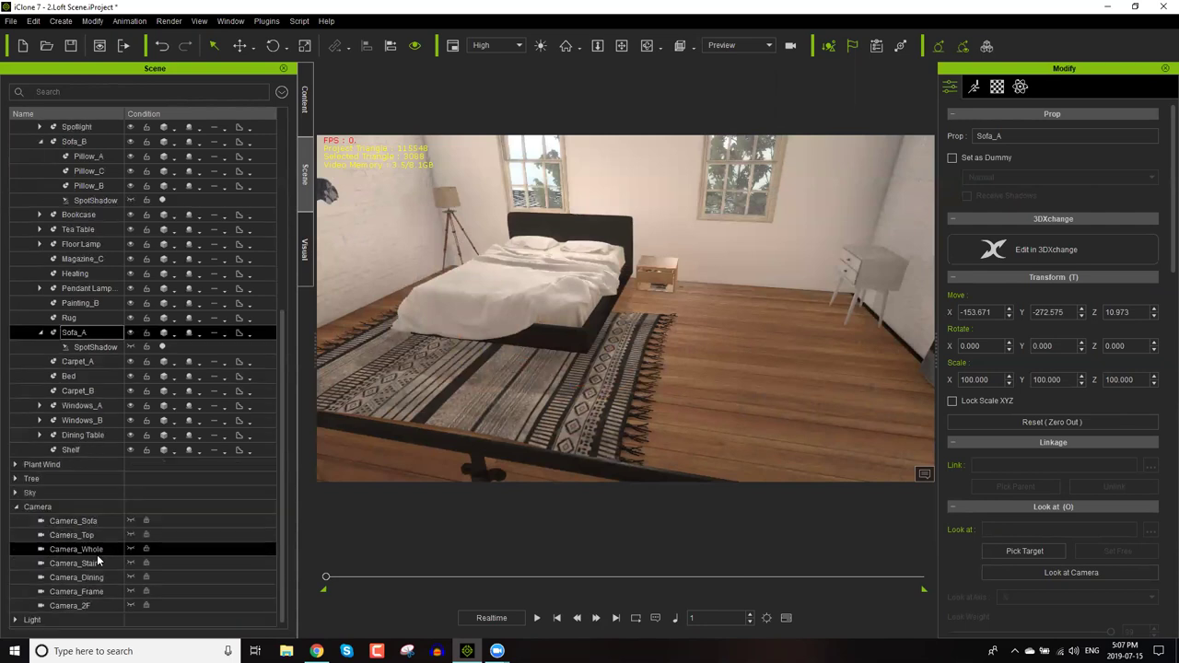
click(51, 510)
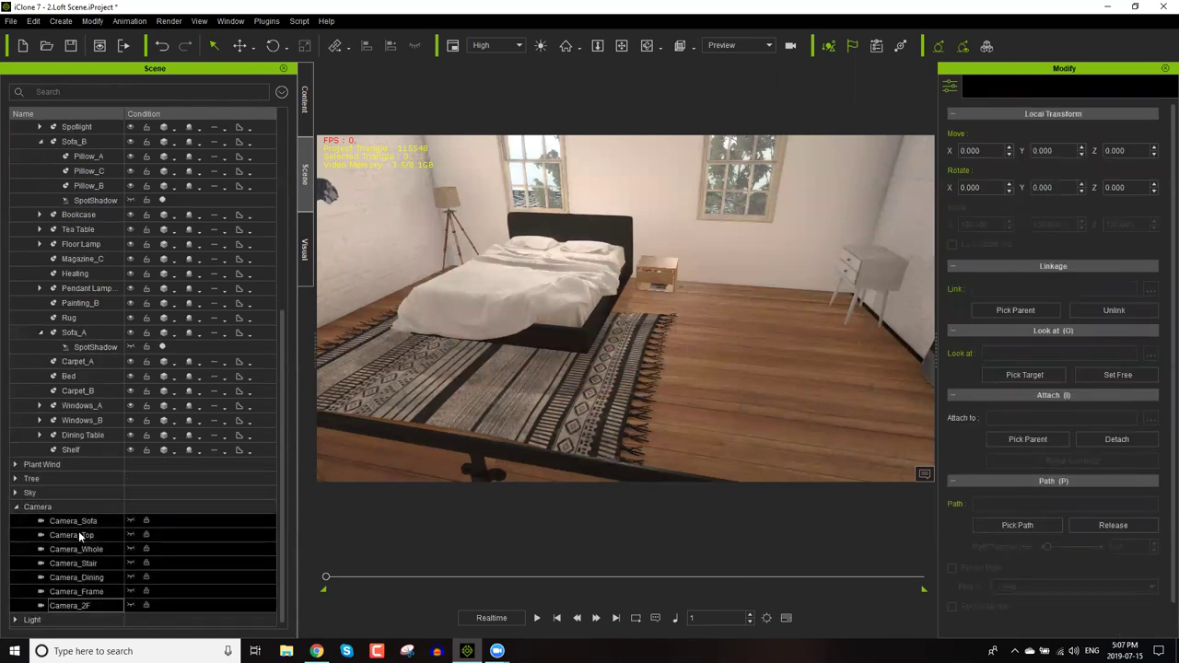
click(78, 533)
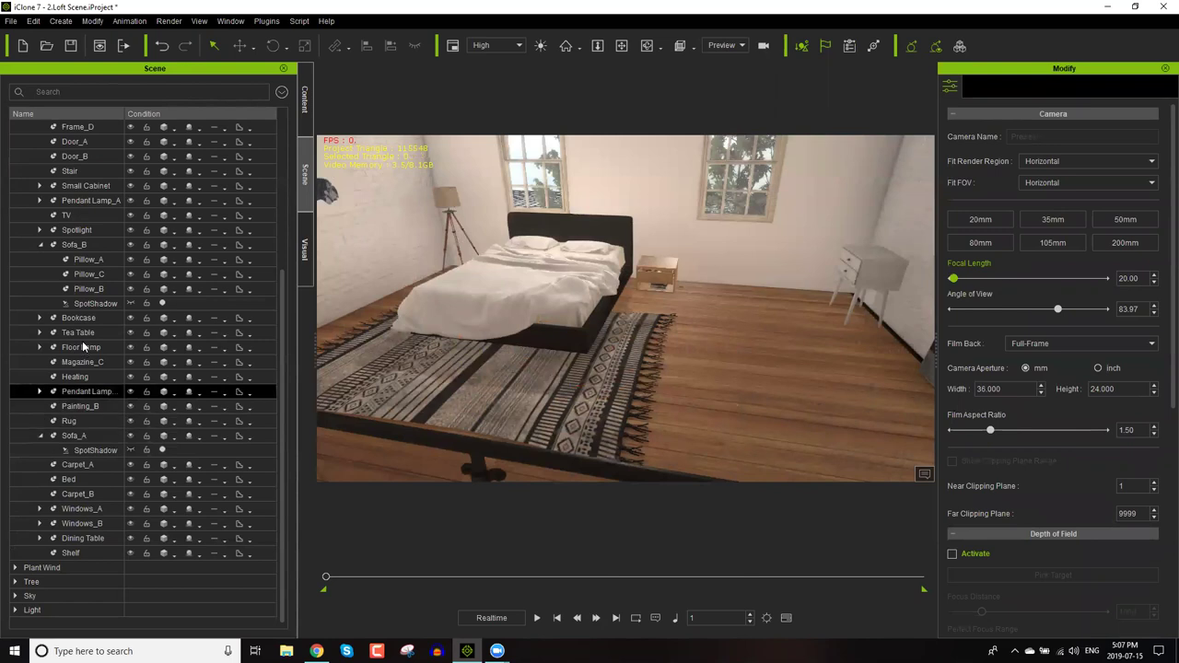
Select the TV prop and frame it from different standard views, including the front, with the surrounding living room visible.
click(81, 214)
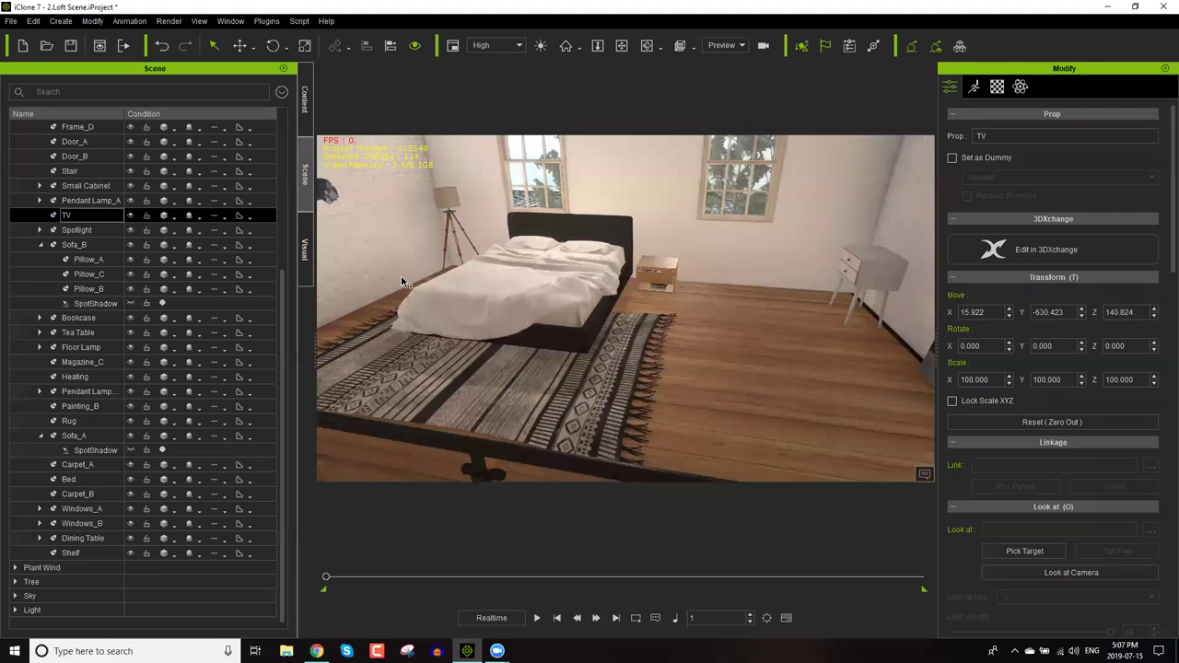
key(s)
key(d)
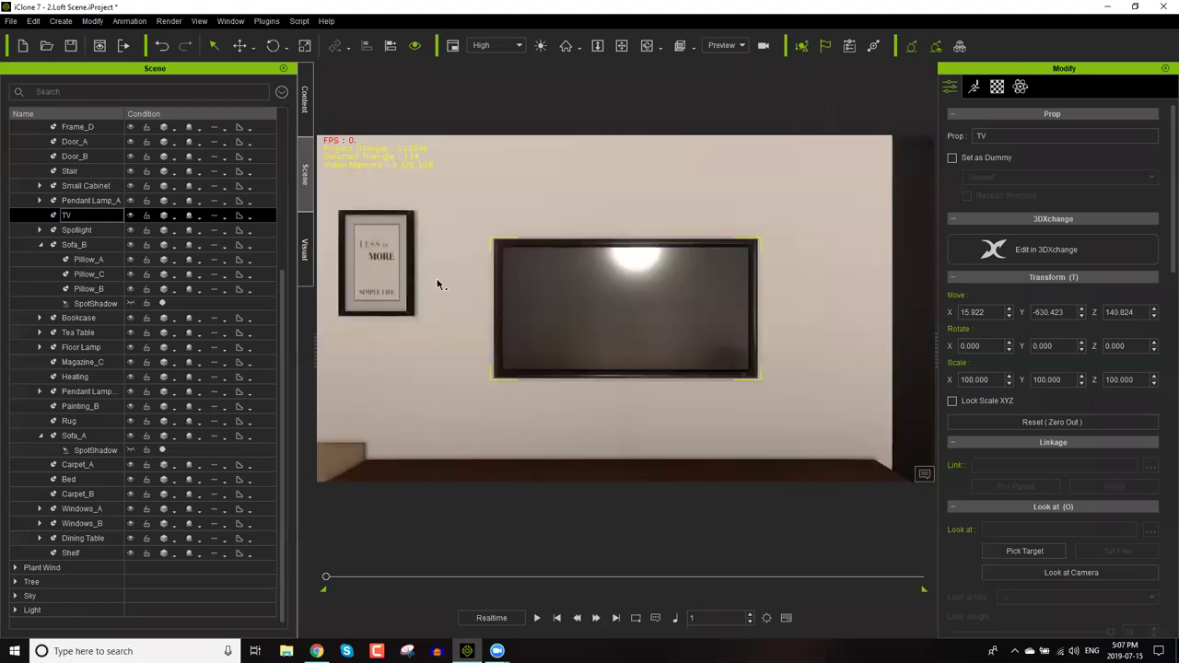
key(f)
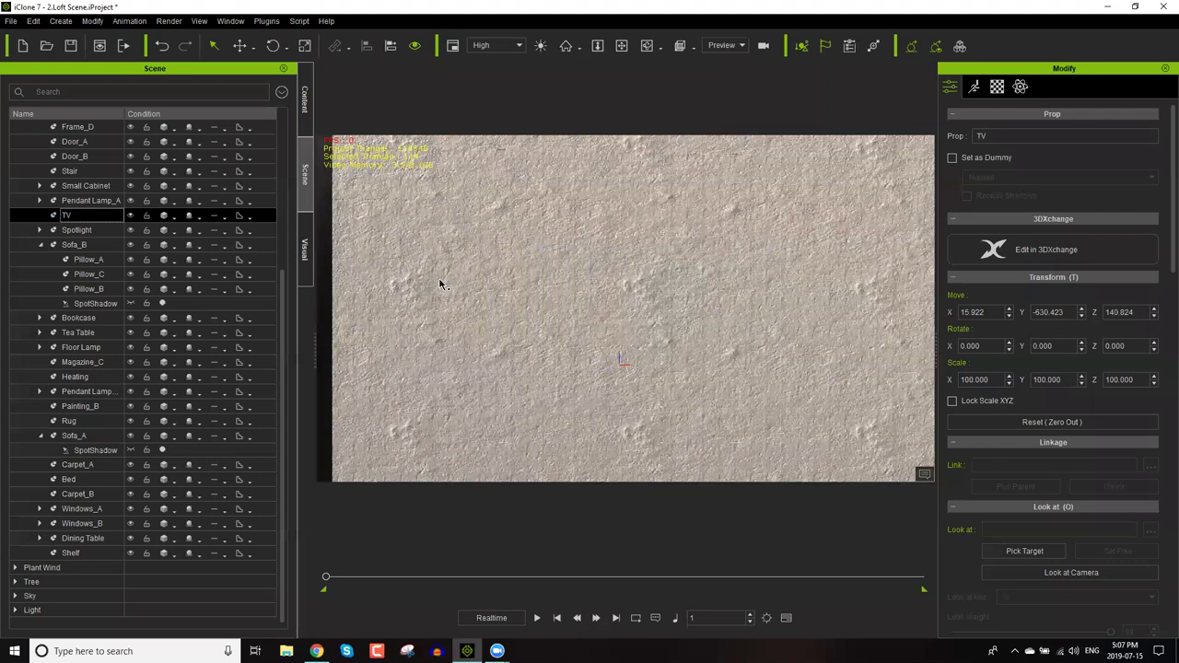
key(z)
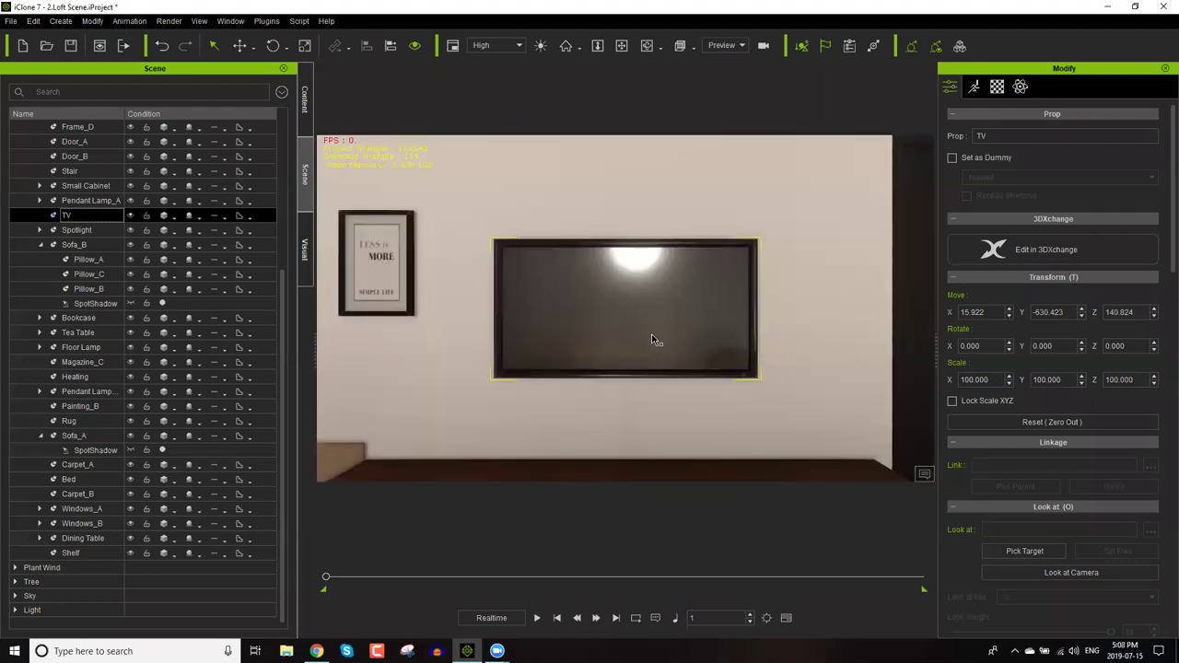
scroll(651, 275, down, 5)
scroll(634, 378, down, 5)
right_drag(634, 378, 684, 381)
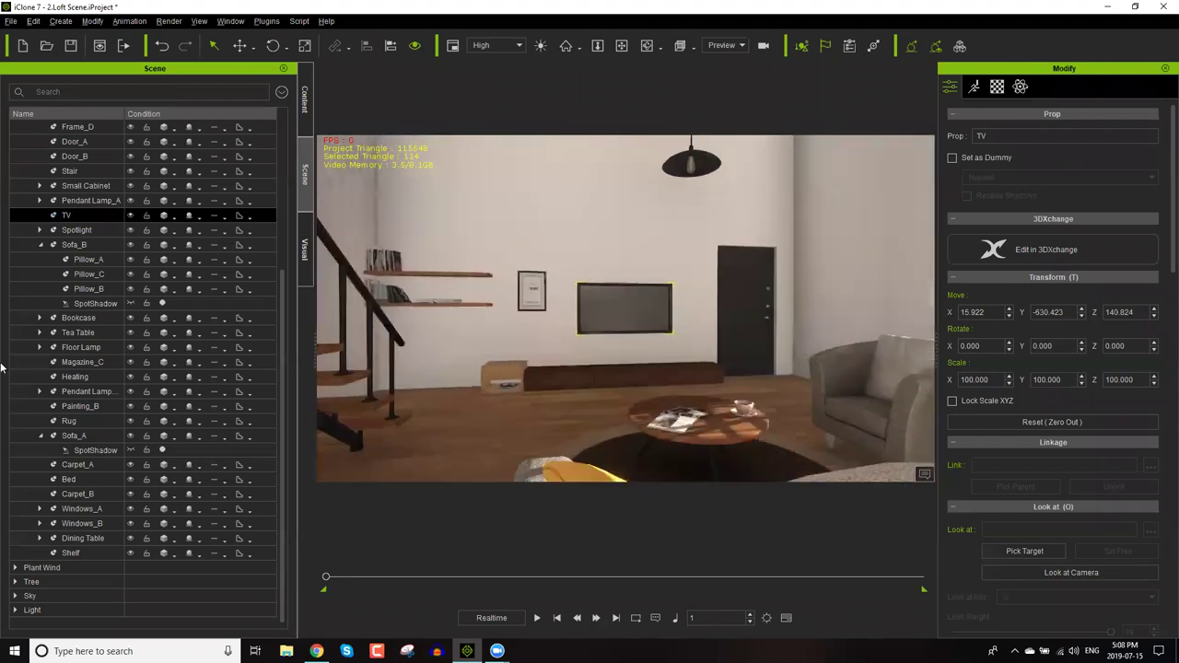
Select Pillow_A under Sofa_B and frame it from the front with the whole sofa around it in view.
click(108, 260)
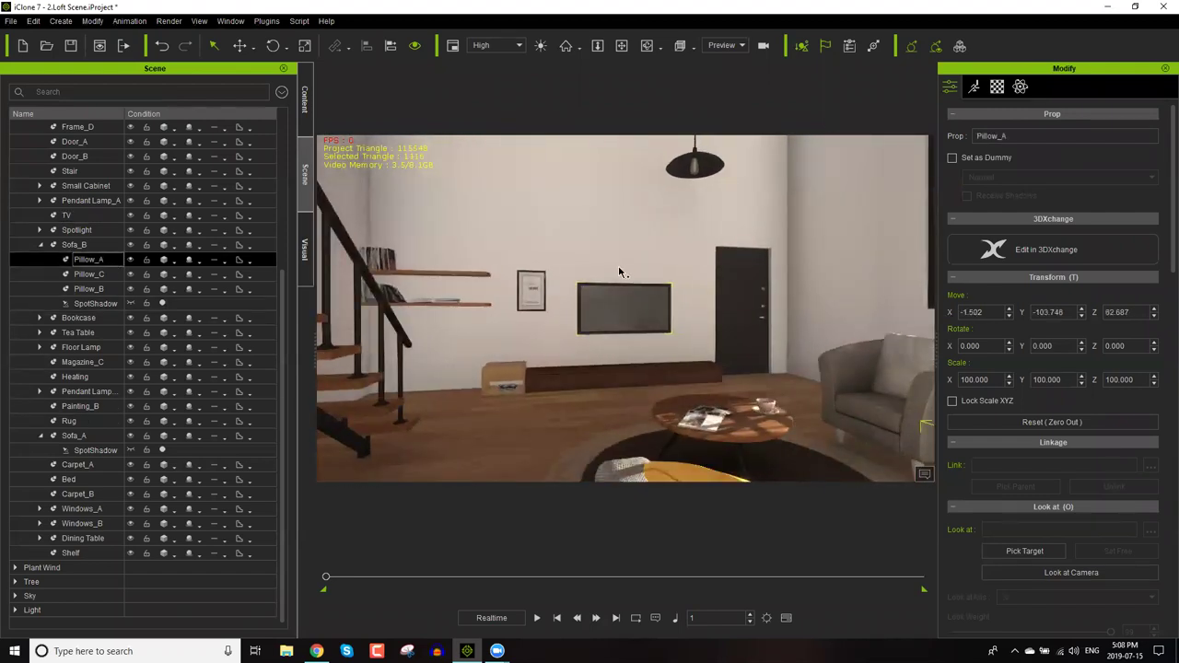
key(f)
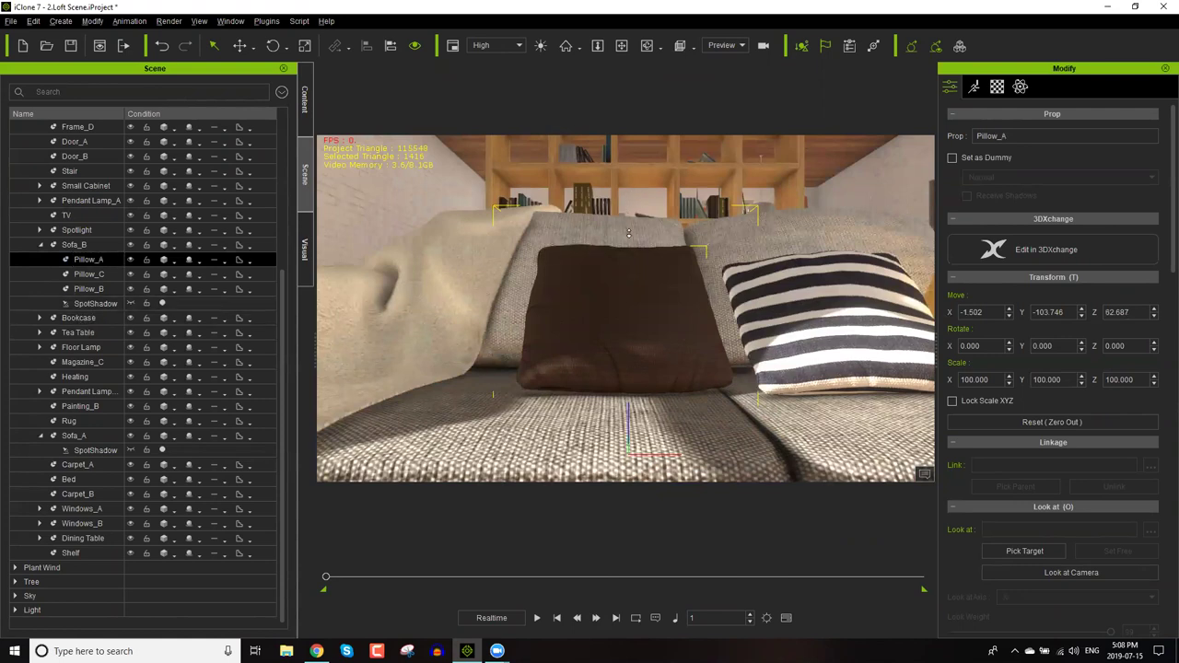
scroll(634, 210, down, 1)
scroll(637, 308, down, 4)
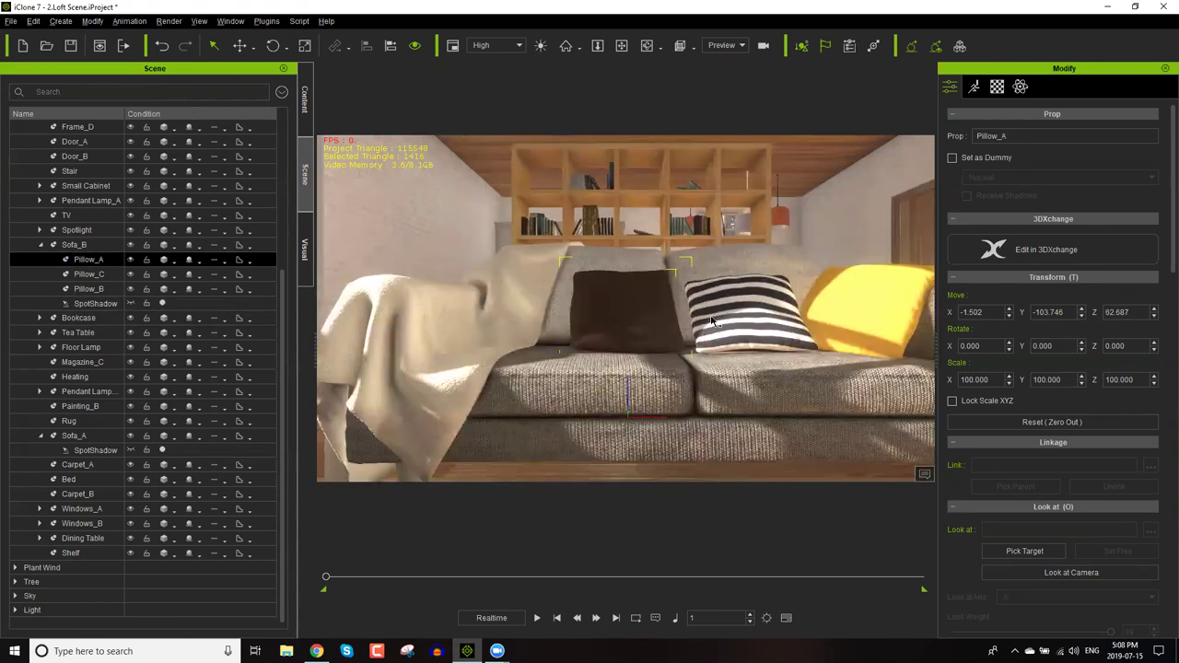
Select Sofa_B and its children Pillow_A, Pillow_C and Pillow_B in the scene list to compare parent and child selections.
click(87, 246)
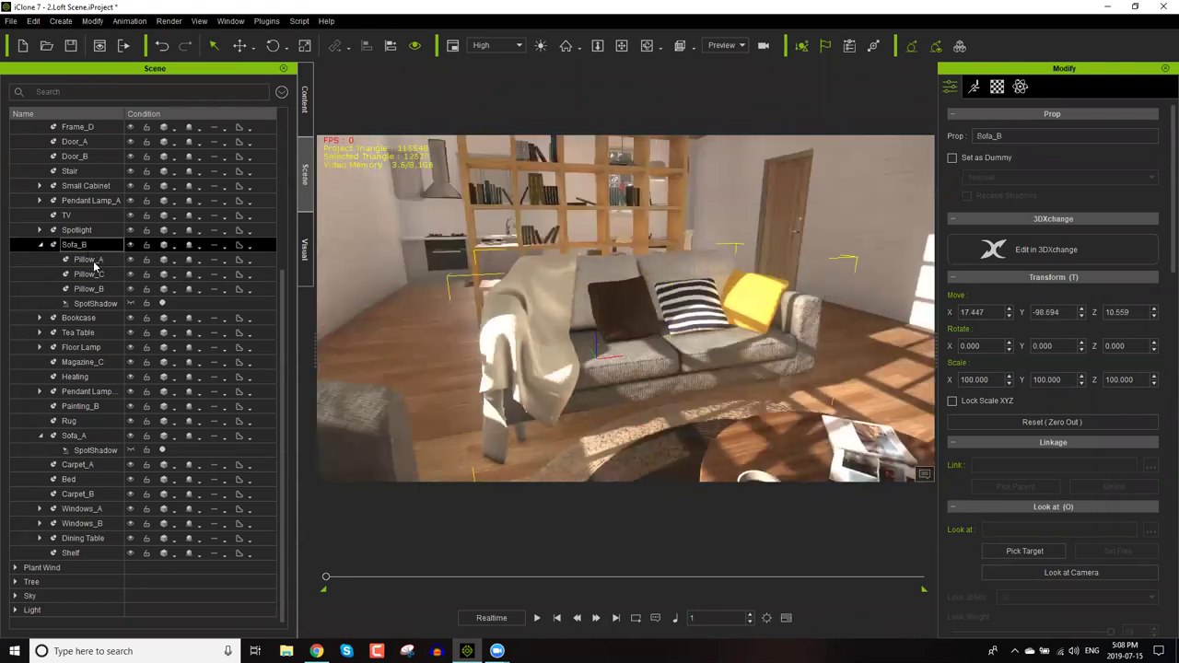
click(93, 261)
click(96, 275)
click(97, 290)
click(98, 275)
click(94, 261)
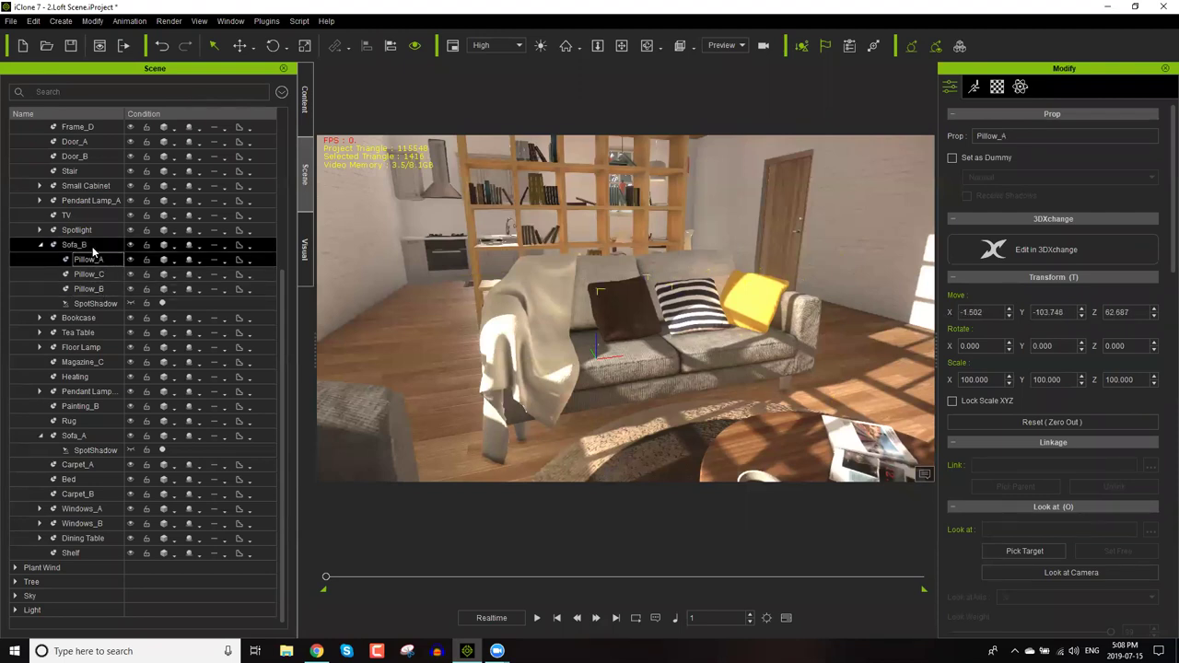
click(92, 246)
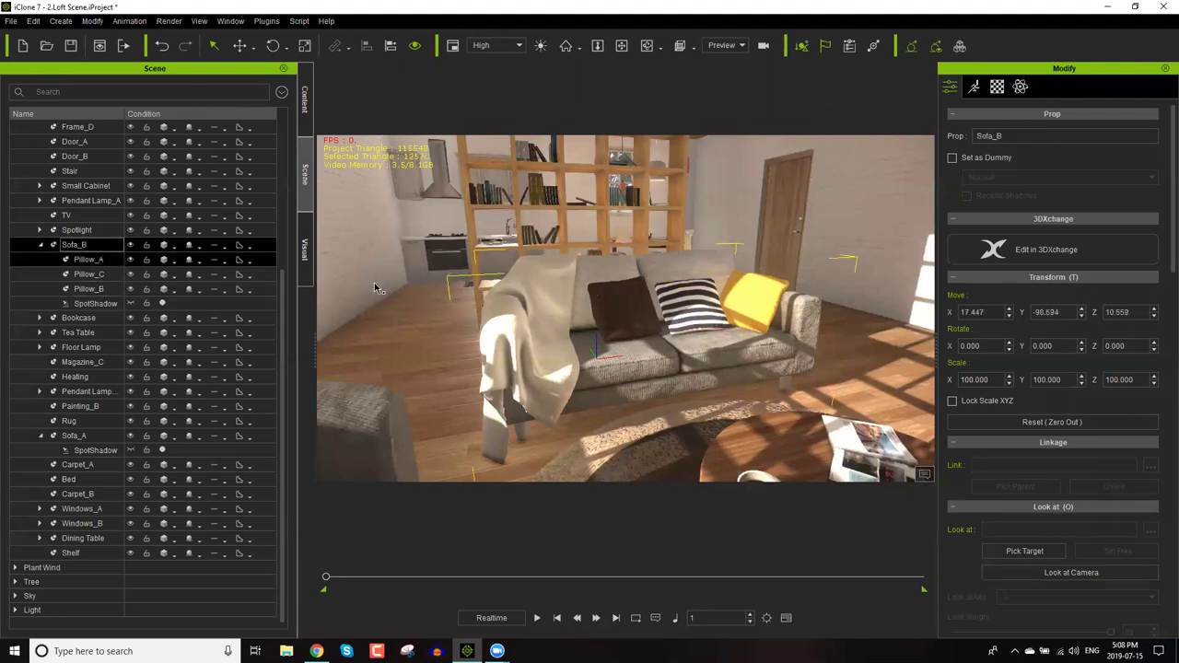
Move Sofa_B with its pillows to about X 12.2, Y -102.9, and shift Pillow_A separately to about X -1.97.
key(w)
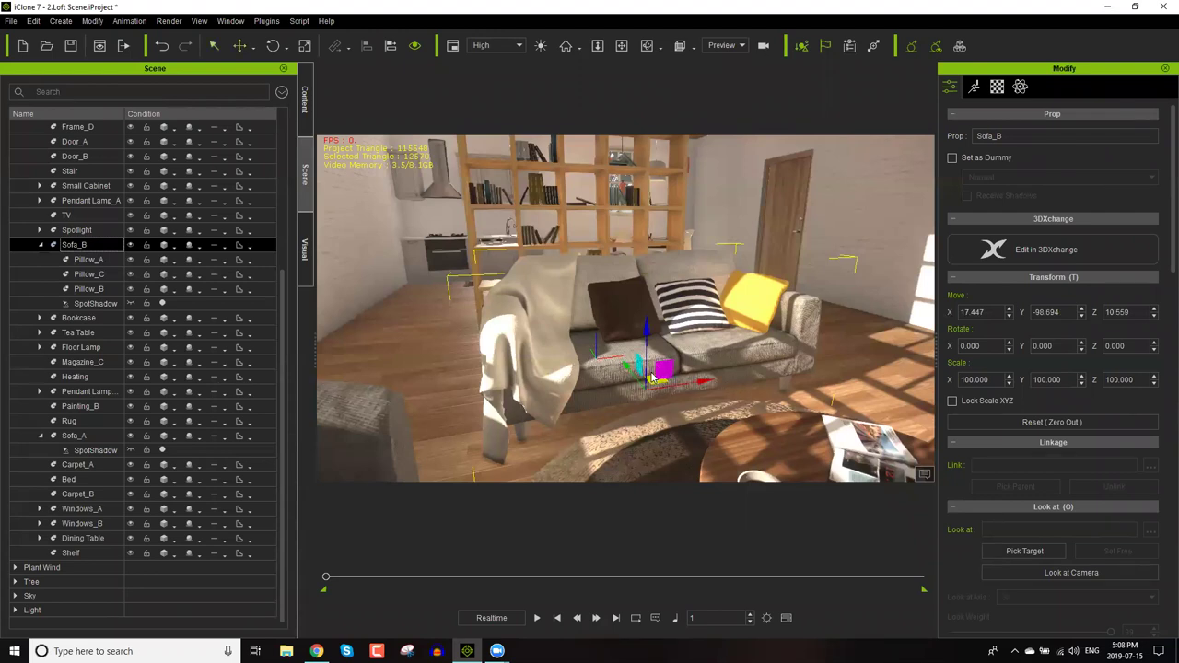
mouse_move(651, 378)
mouse_down()
mouse_move(649, 396)
mouse_move(655, 385)
mouse_move(615, 373)
mouse_move(650, 381)
mouse_up()
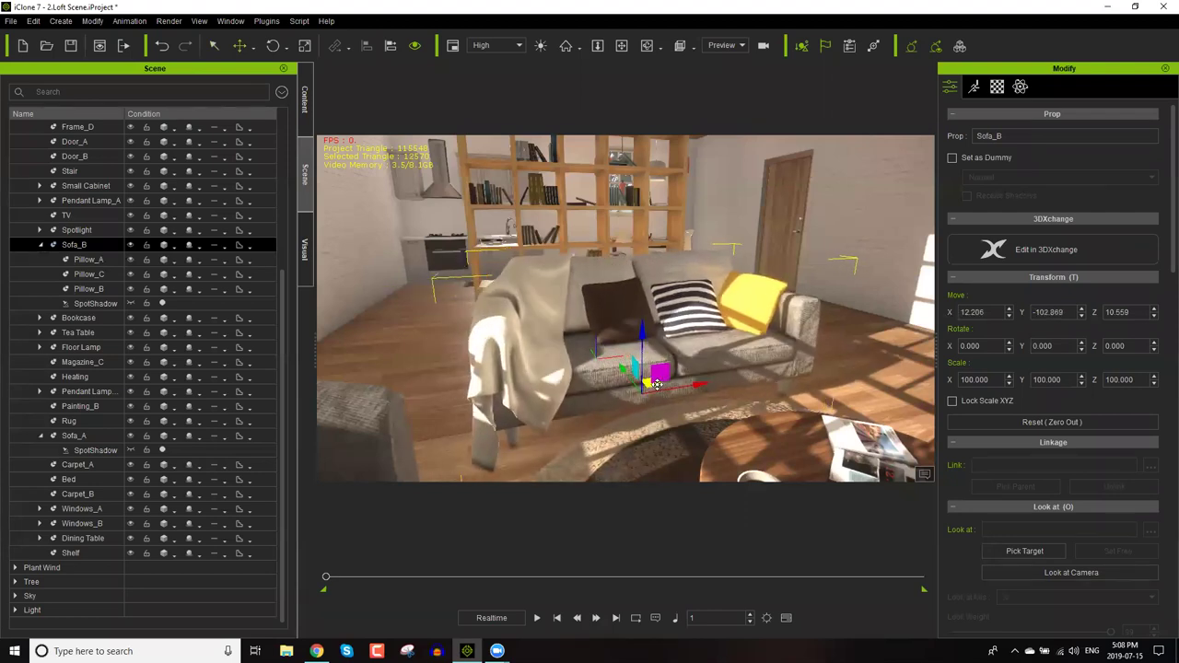
click(88, 259)
mouse_move(680, 332)
mouse_down()
mouse_move(666, 332)
mouse_move(679, 334)
mouse_up()
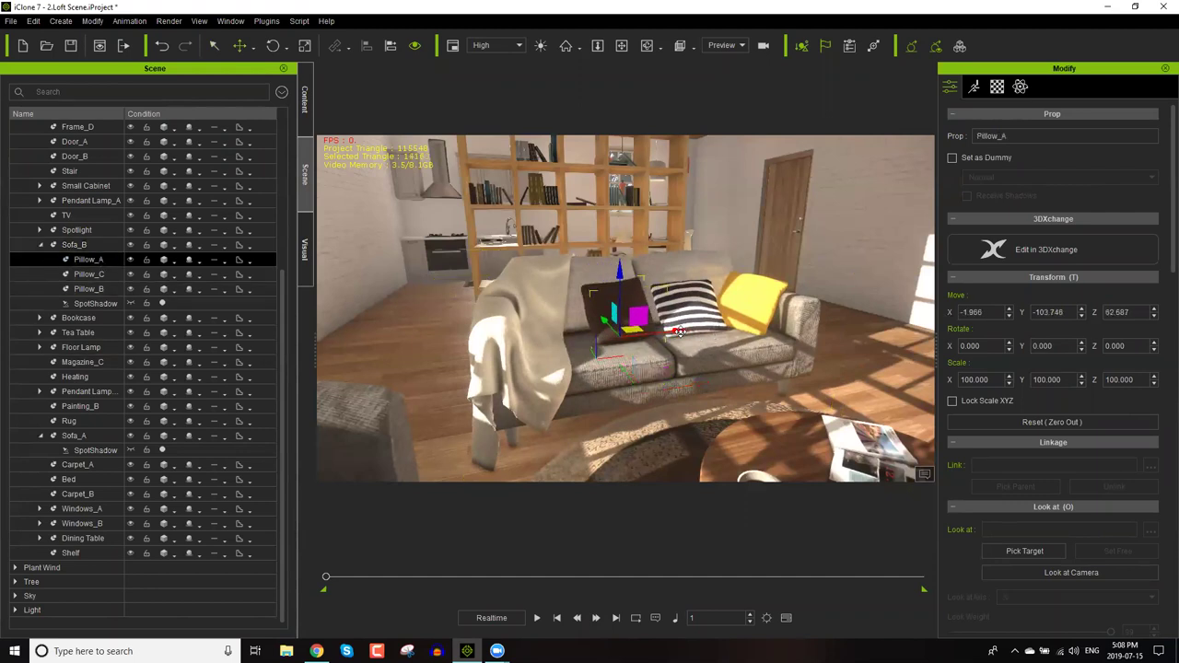
click(101, 277)
click(100, 245)
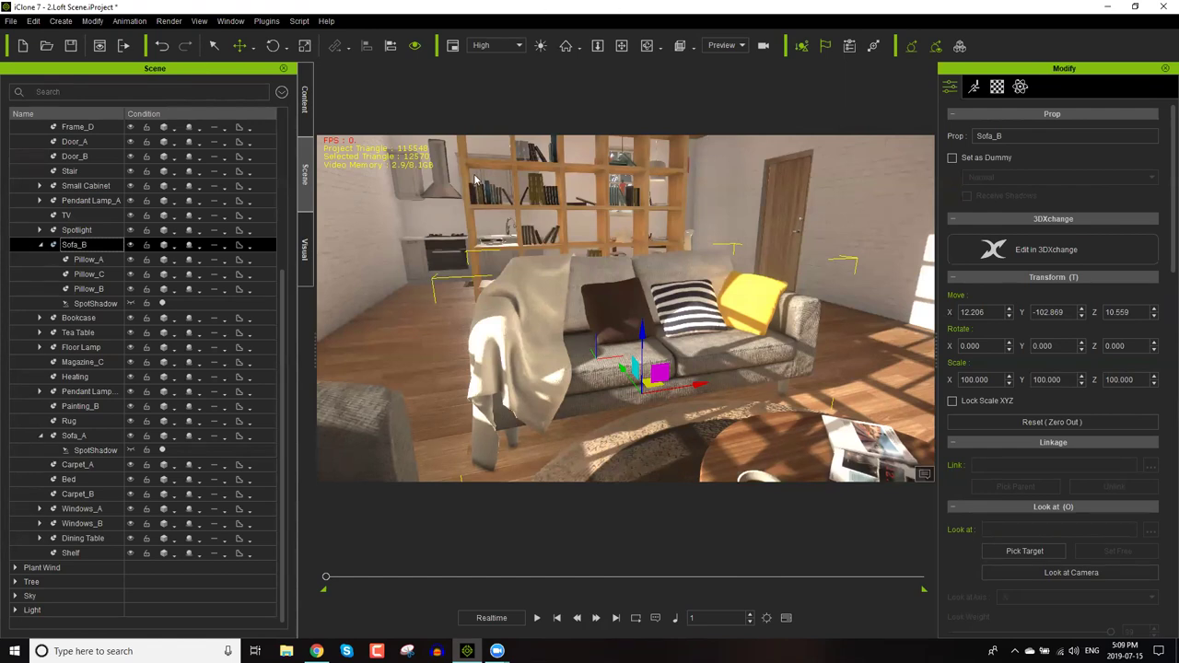
Select the Sky object in the scene list and show the scene's visual settings for ambient light, fog and HDR.
alt+right_drag(565, 208, 553, 294)
scroll(560, 286, down, 10)
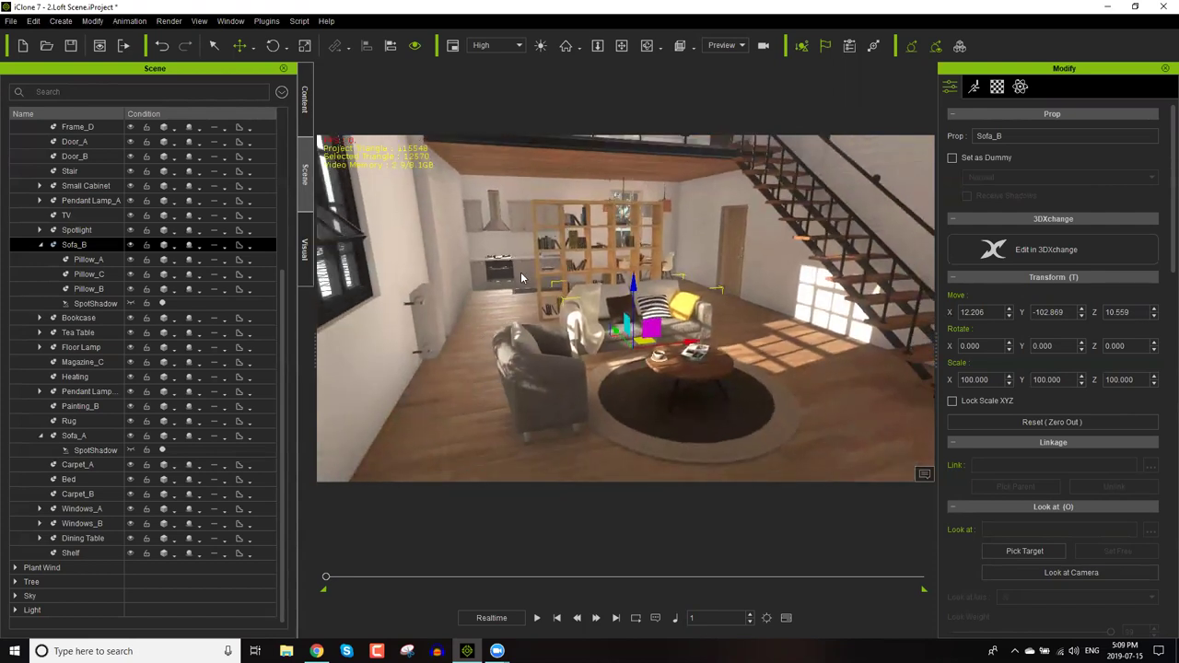
click(15, 596)
click(108, 615)
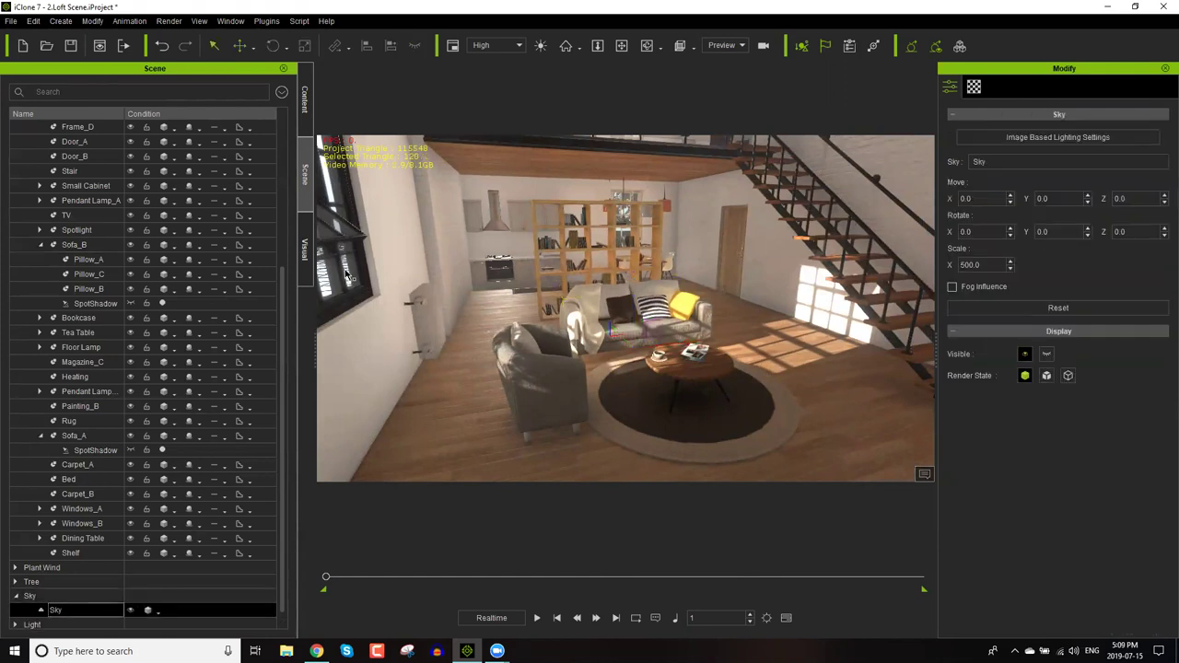
click(308, 249)
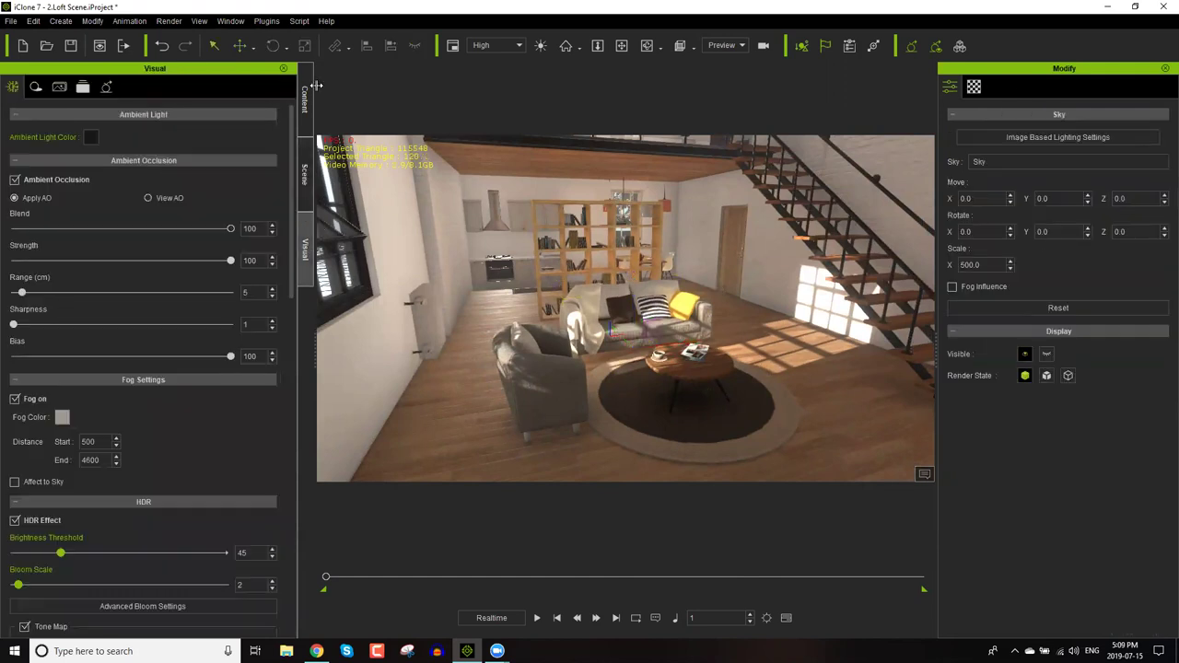
click(306, 103)
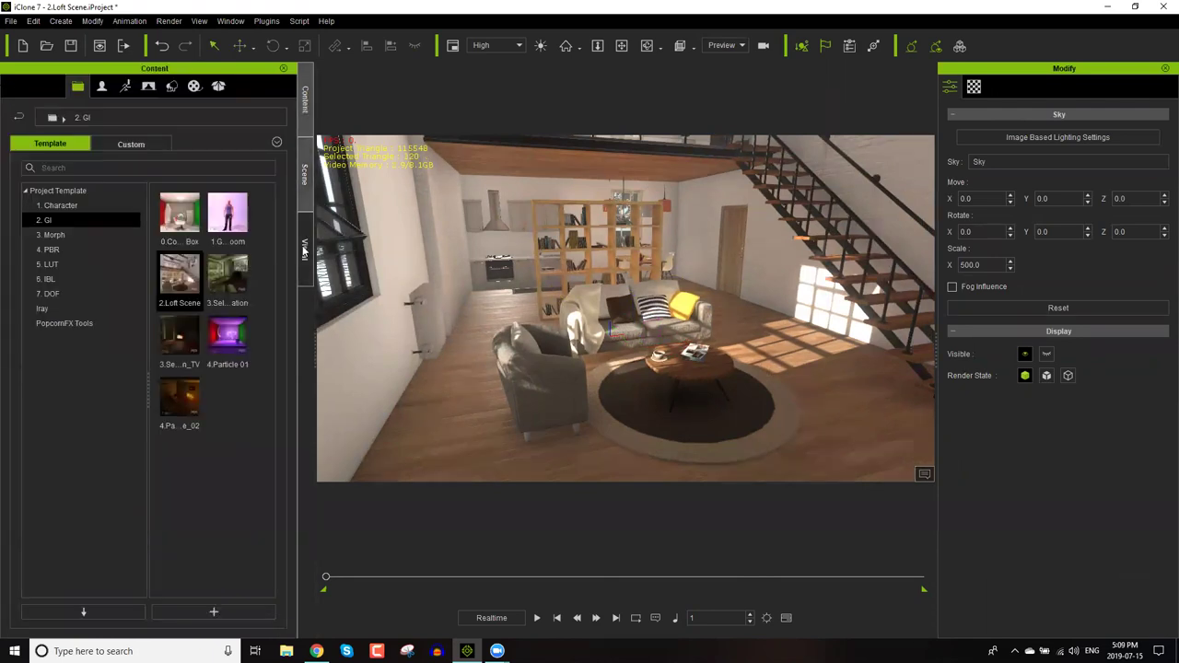
click(305, 249)
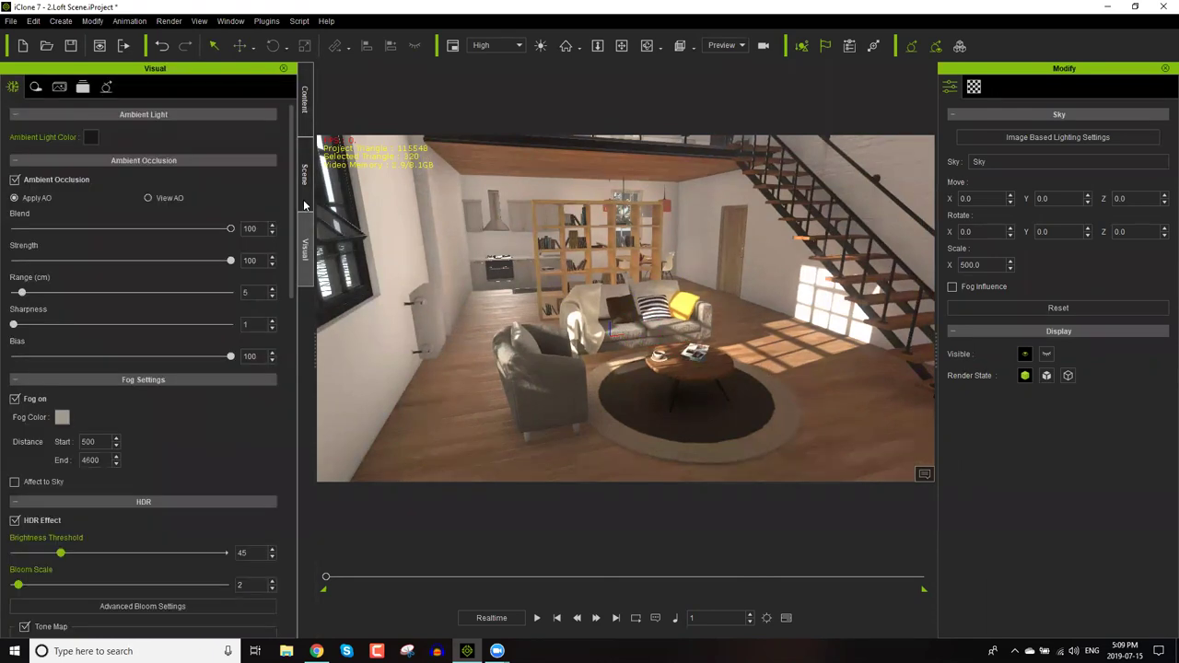
Lower the strength of the sky's Glow texture to 0 while viewing the loft building from outside.
click(974, 87)
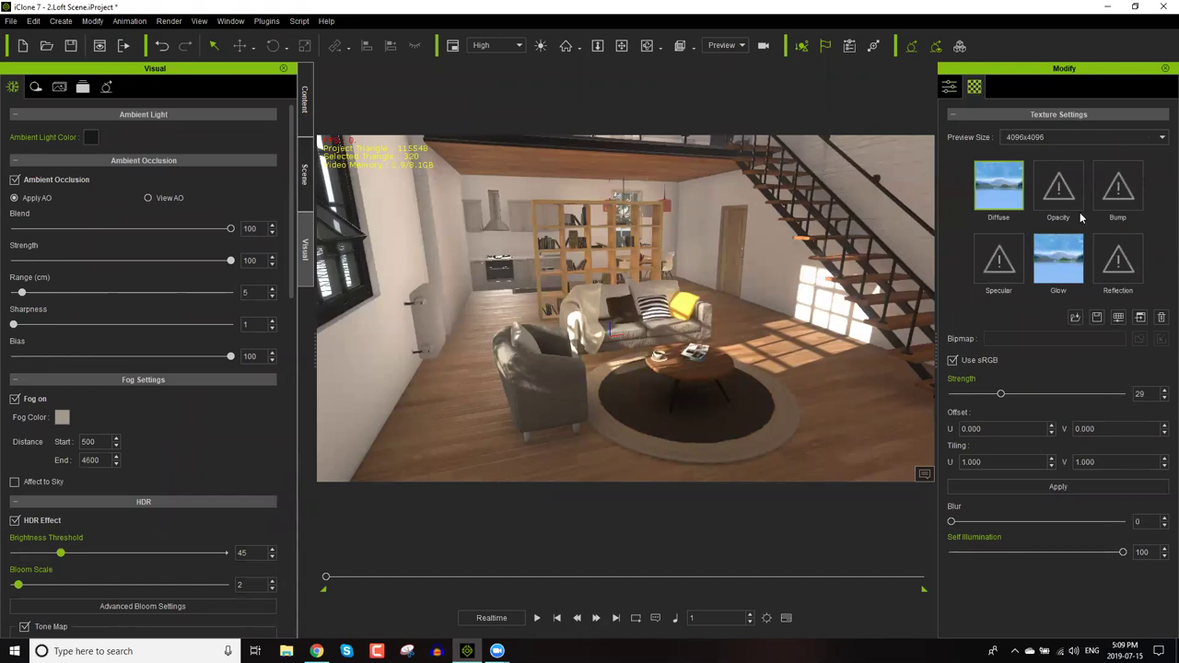
click(1050, 265)
middle_drag(655, 424, 635, 285)
scroll(635, 285, down, 5)
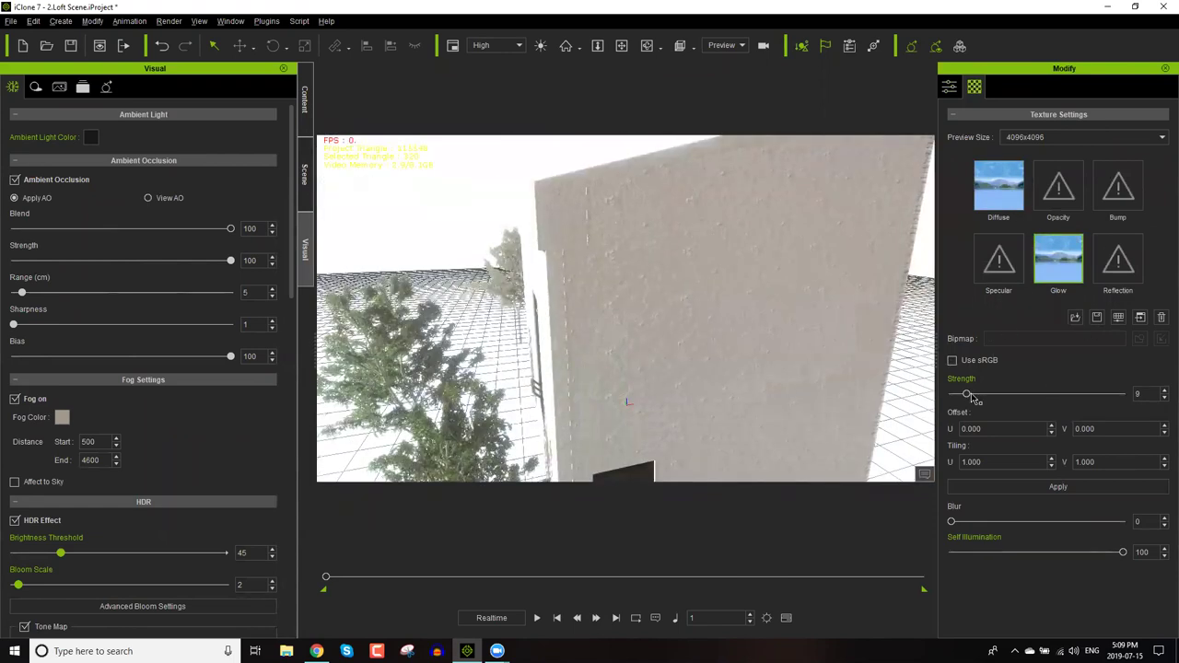
drag(965, 394, 1013, 395)
drag(937, 407, 154, 488)
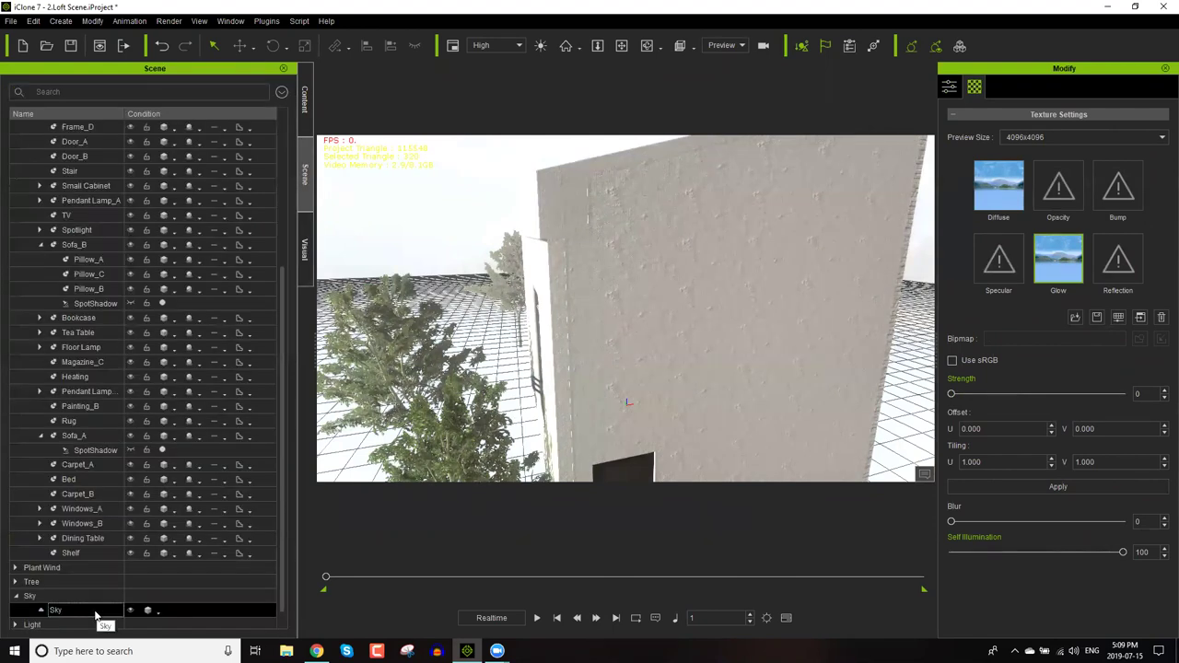
Delete the Sky object from the loft scene.
key(Delete)
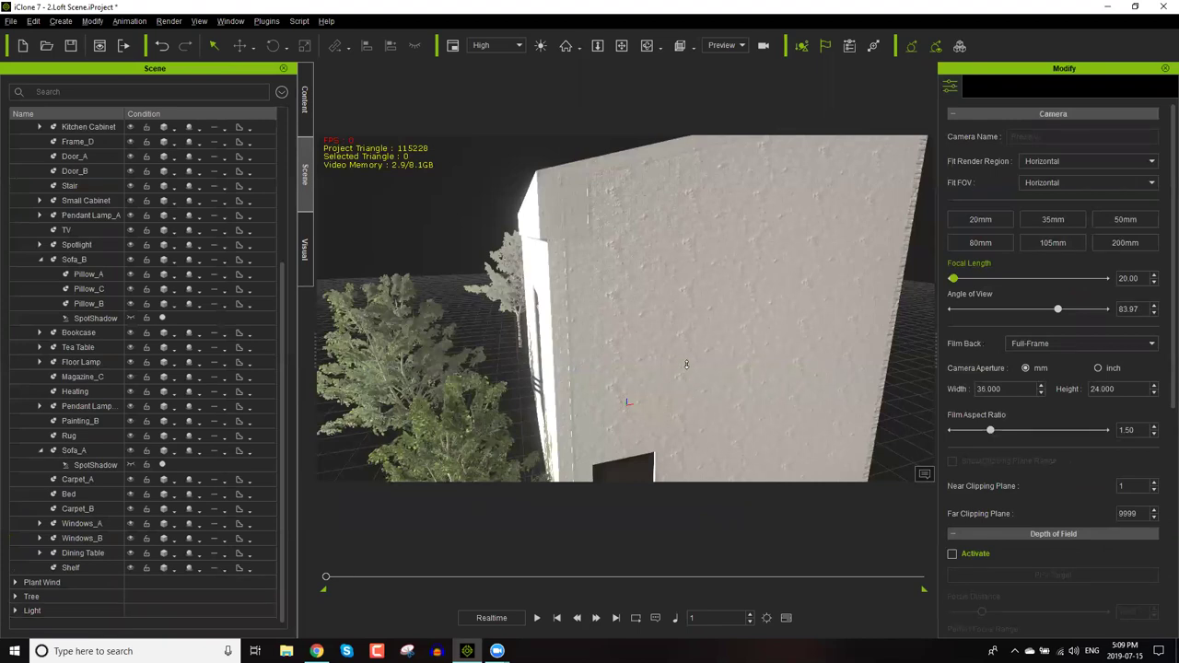
Delete all the JapaneseMaple trees standing around the loft building.
alt+right_drag(671, 299, 672, 486)
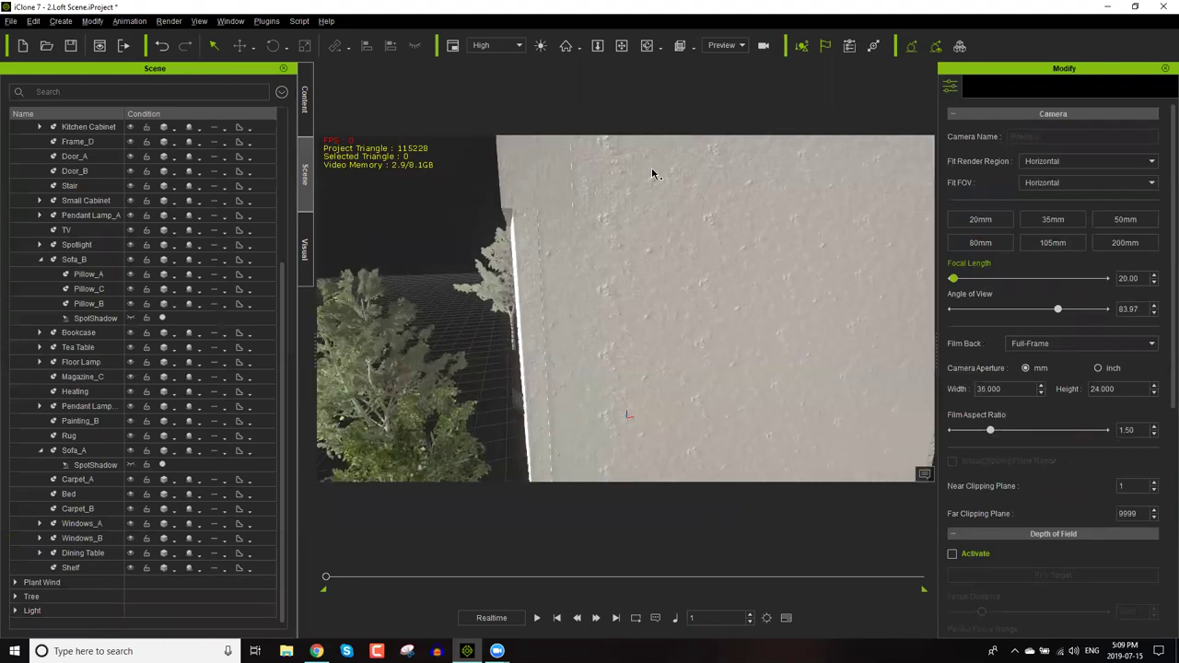
scroll(654, 175, down, 5)
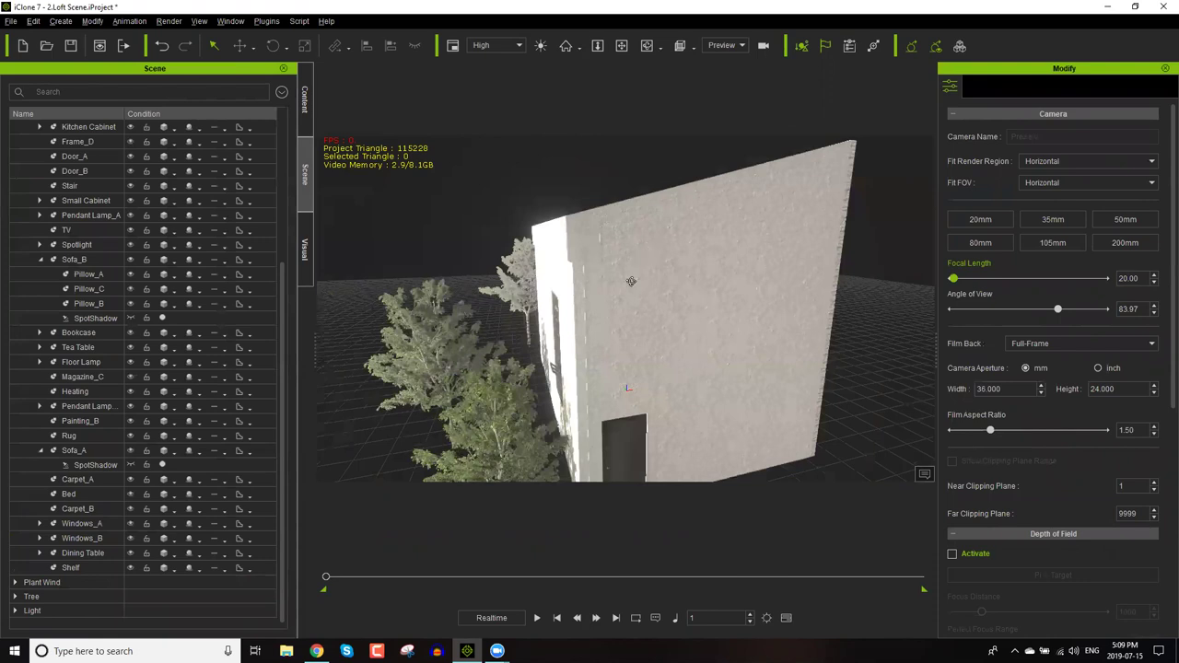
alt+drag(630, 292, 676, 258)
alt+drag(543, 274, 541, 231)
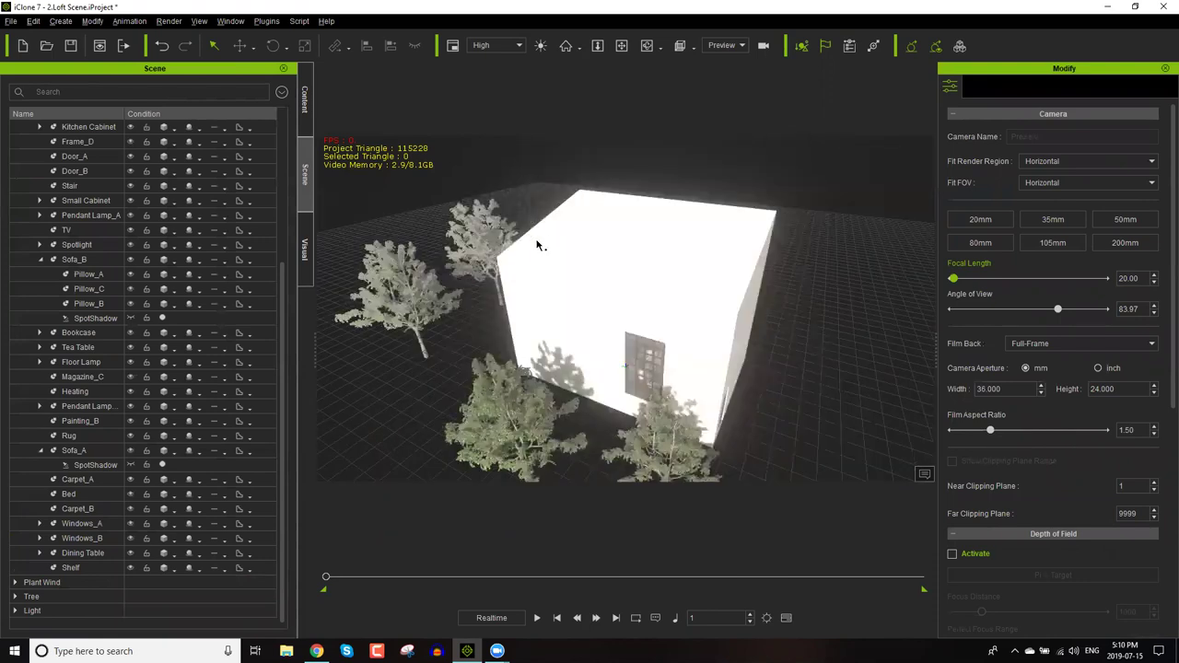
alt+middle_drag(538, 241, 603, 188)
click(472, 276)
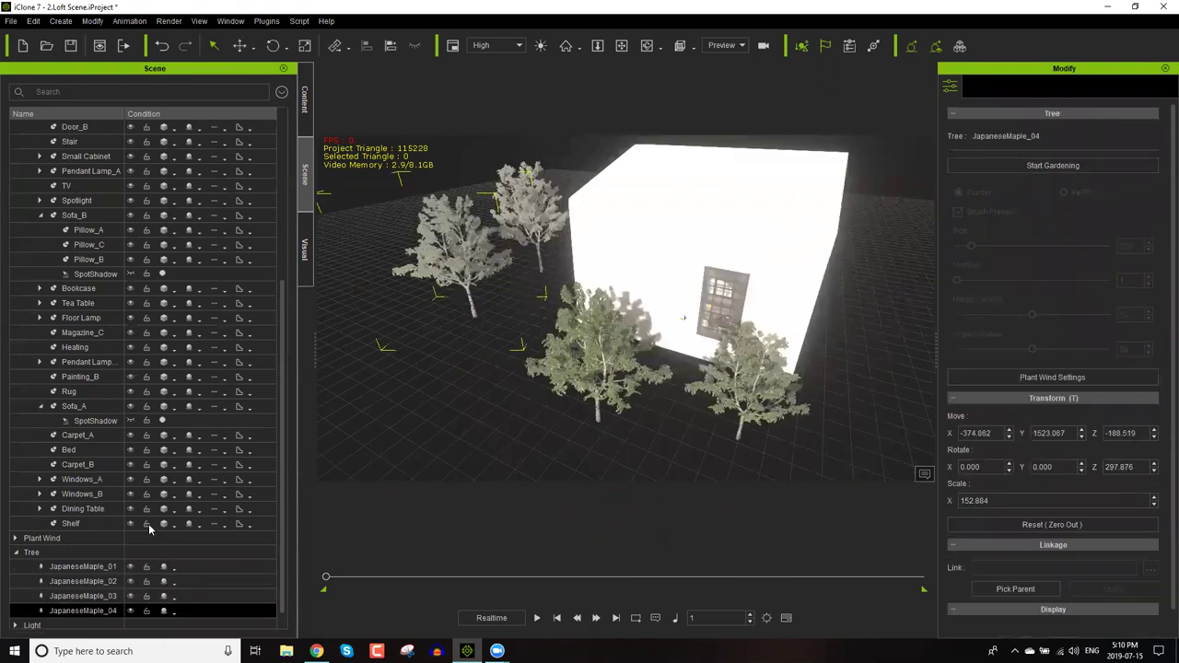
click(76, 553)
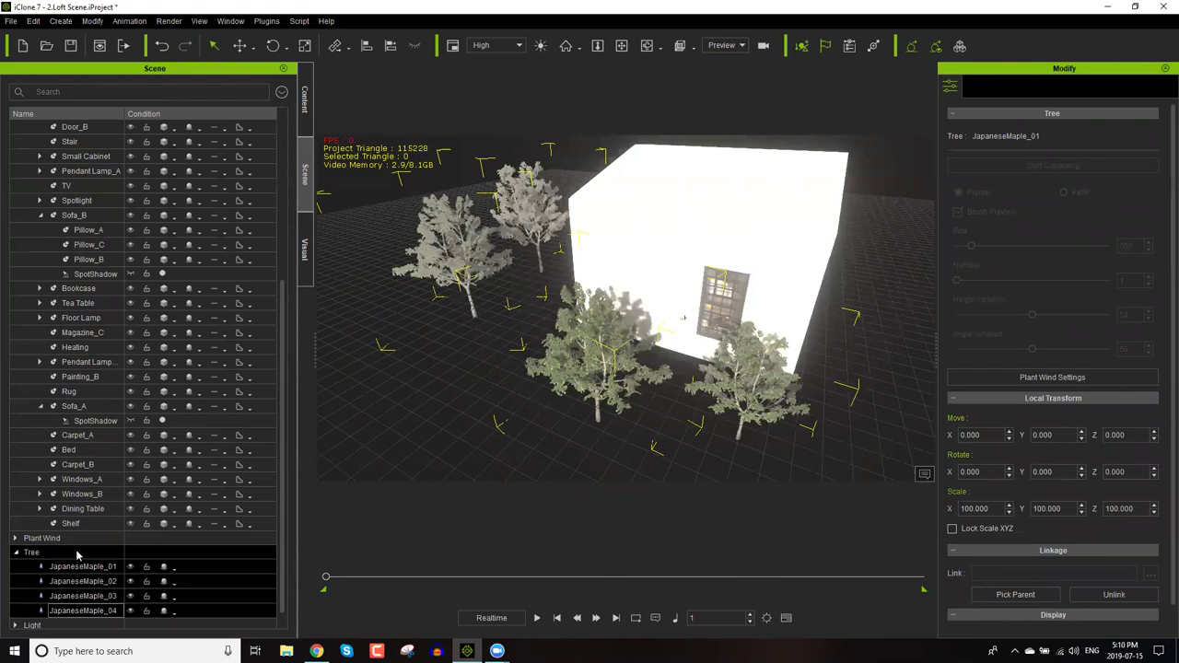
key(Delete)
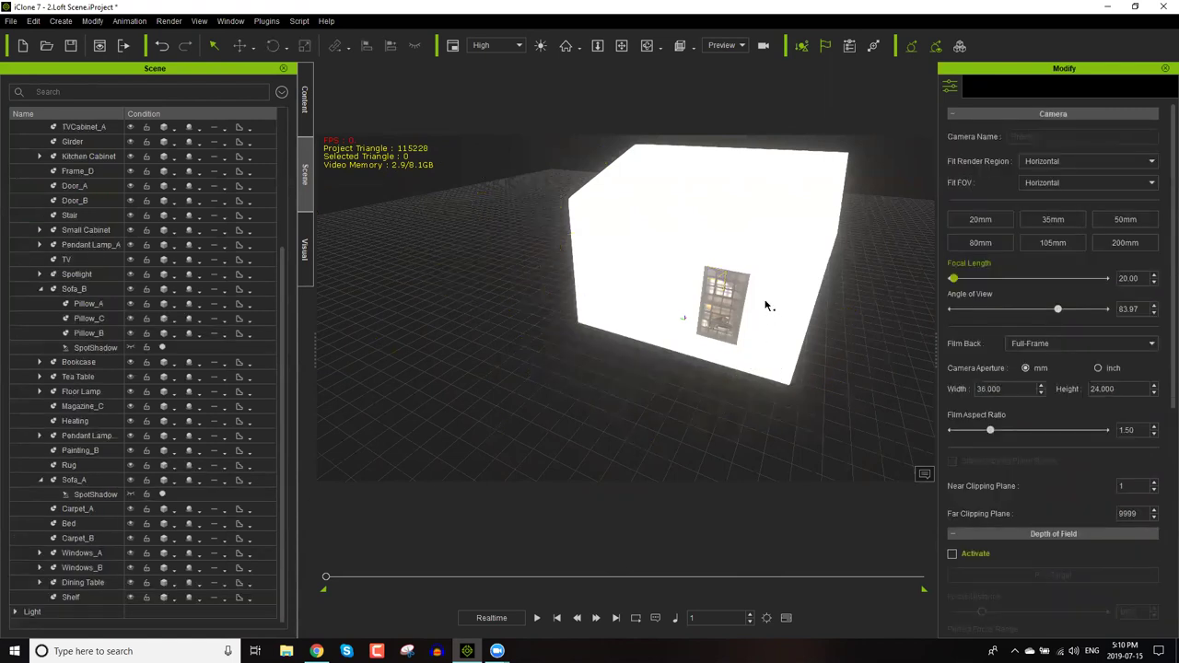
Bring the view back inside the loft and examine the living area with the sofa, bookcase and stairs.
middle_drag(779, 297, 623, 383)
right_drag(623, 383, 521, 223)
right_drag(582, 398, 546, 107)
right_drag(643, 405, 470, 379)
scroll(555, 334, up, 5)
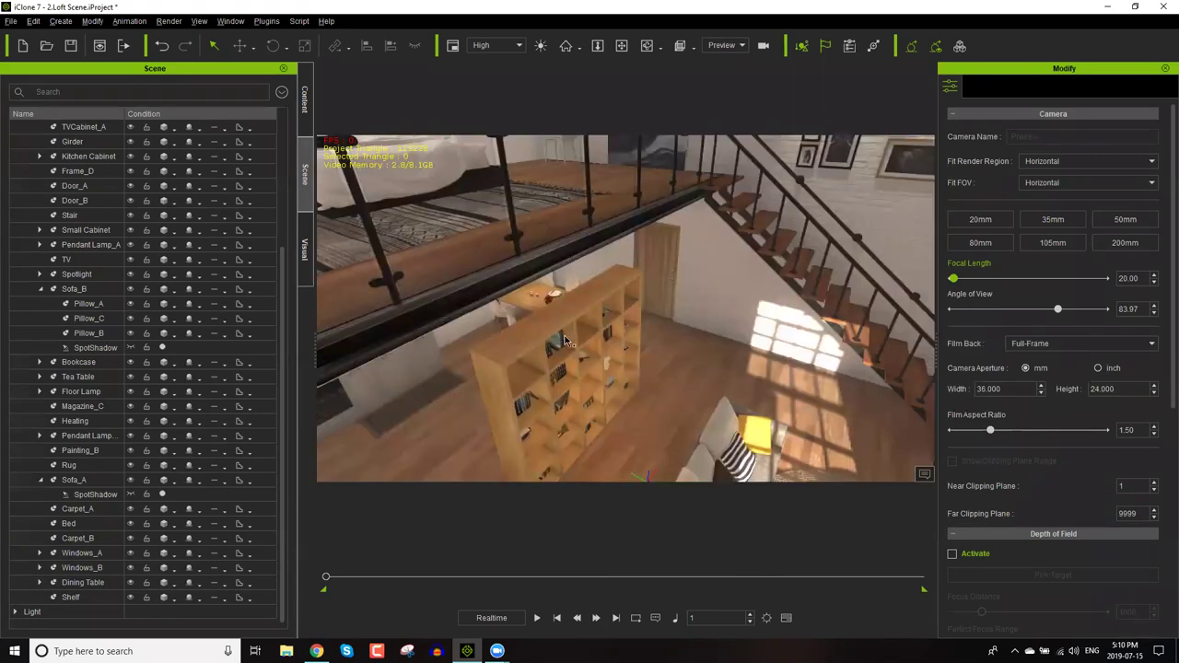
right_drag(635, 396, 620, 289)
middle_drag(630, 327, 610, 353)
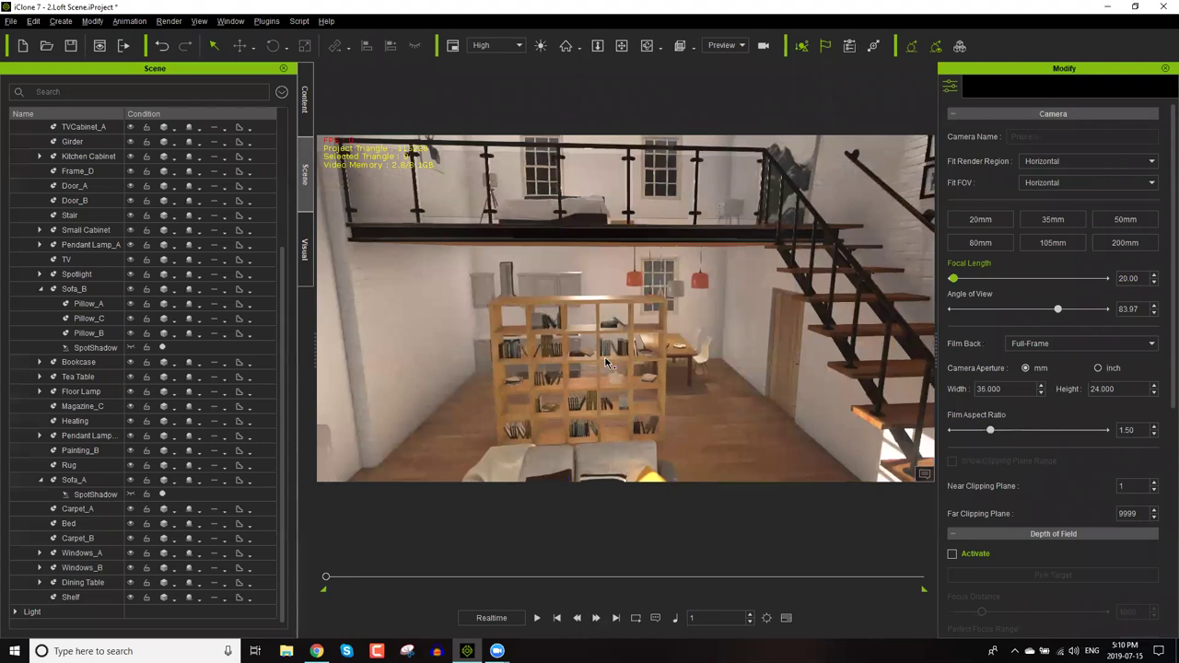
scroll(607, 363, down, 3)
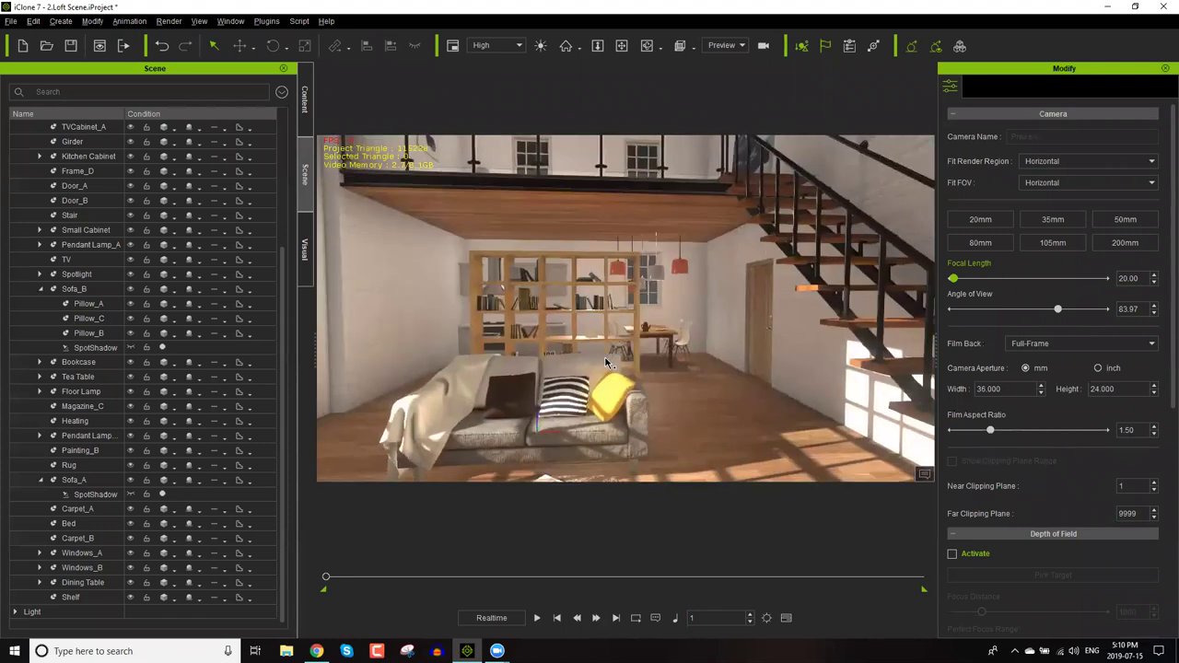
scroll(607, 363, down, 2)
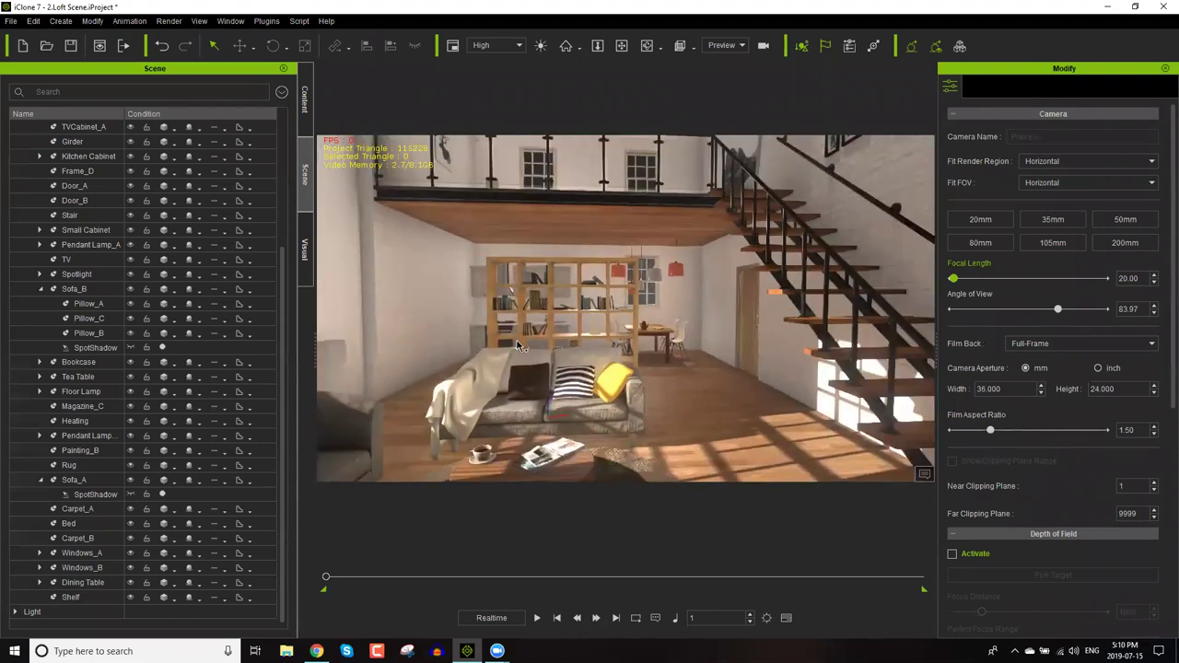
Collapse the Prop group and expand the Light group in the scene list.
drag(283, 324, 285, 171)
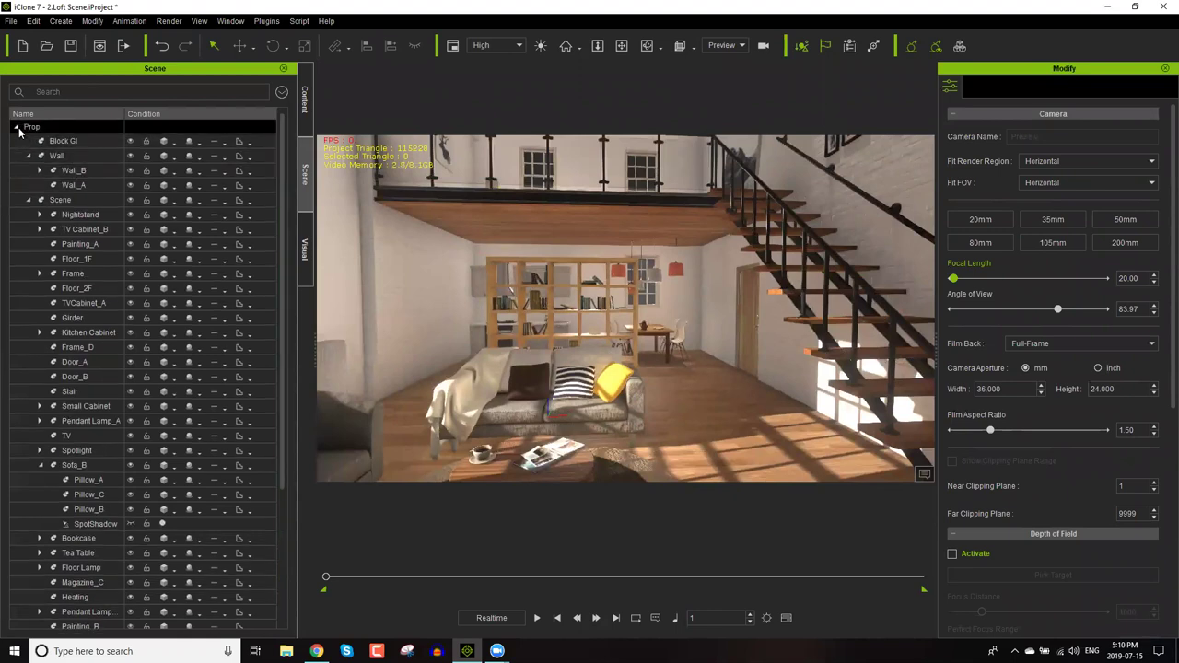
click(16, 128)
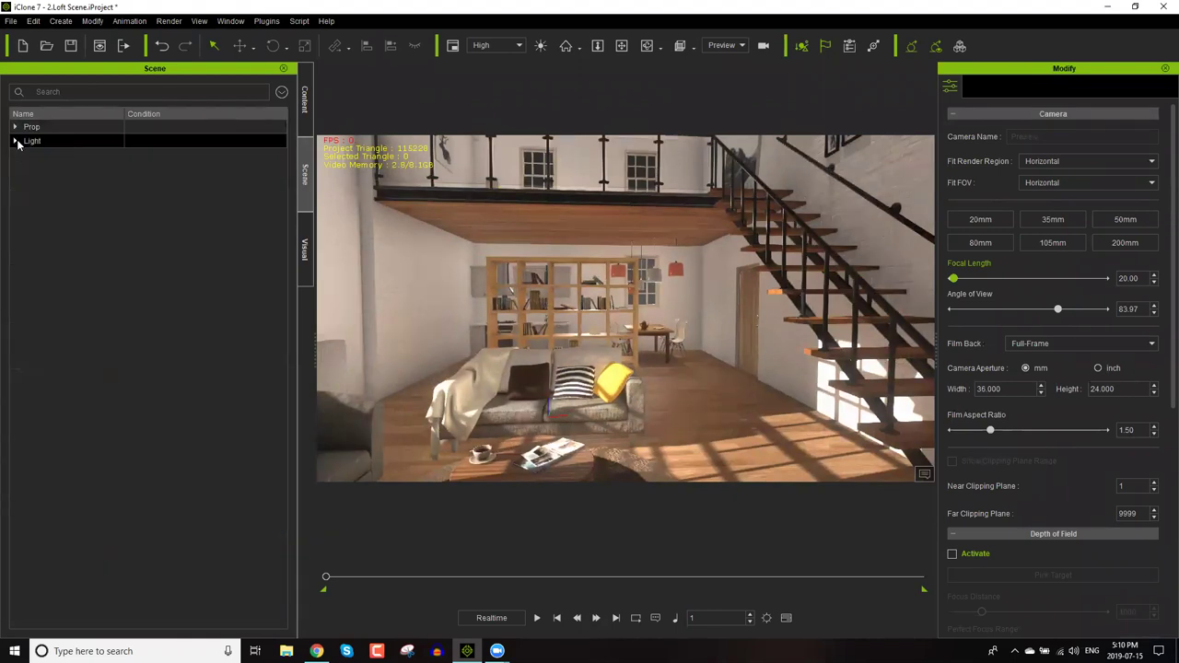
click(16, 141)
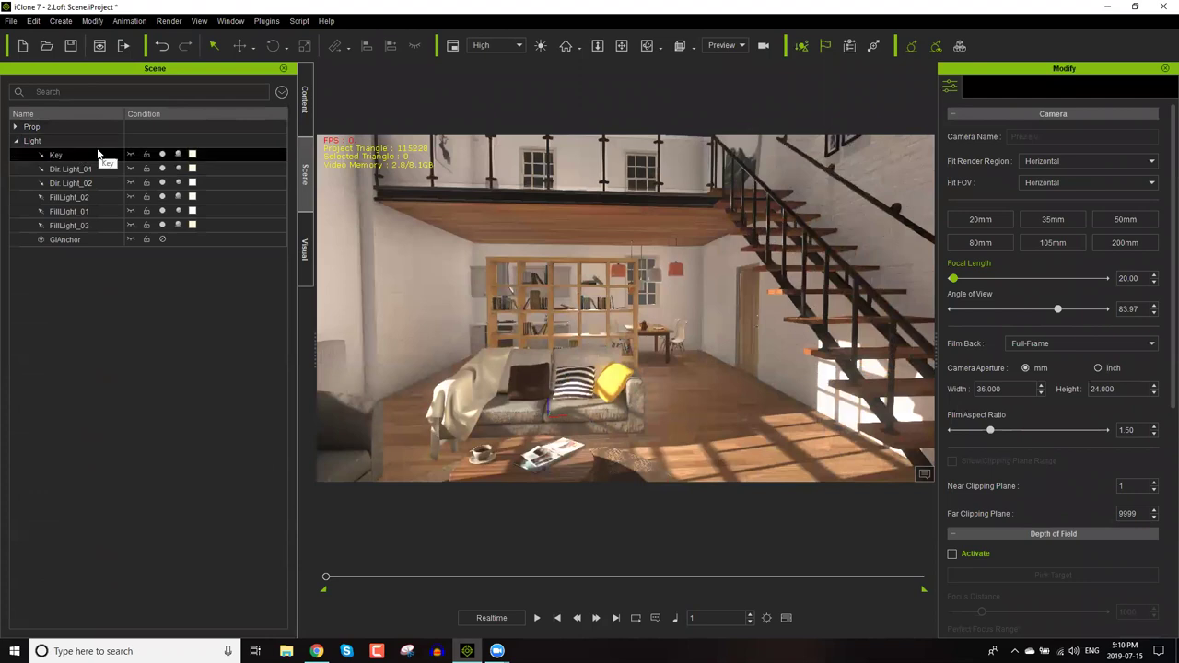
Switch the Key light off and on to compare the room's lighting, and do the same with its shadow.
click(161, 166)
click(162, 160)
click(161, 157)
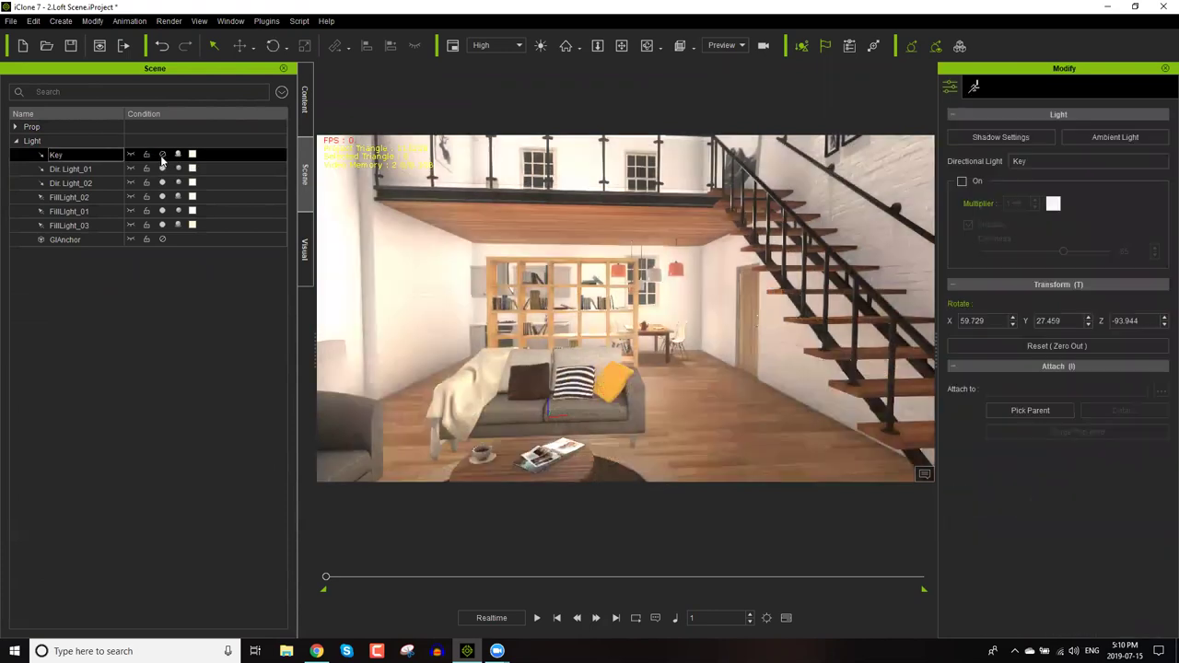
click(162, 157)
click(163, 157)
click(162, 156)
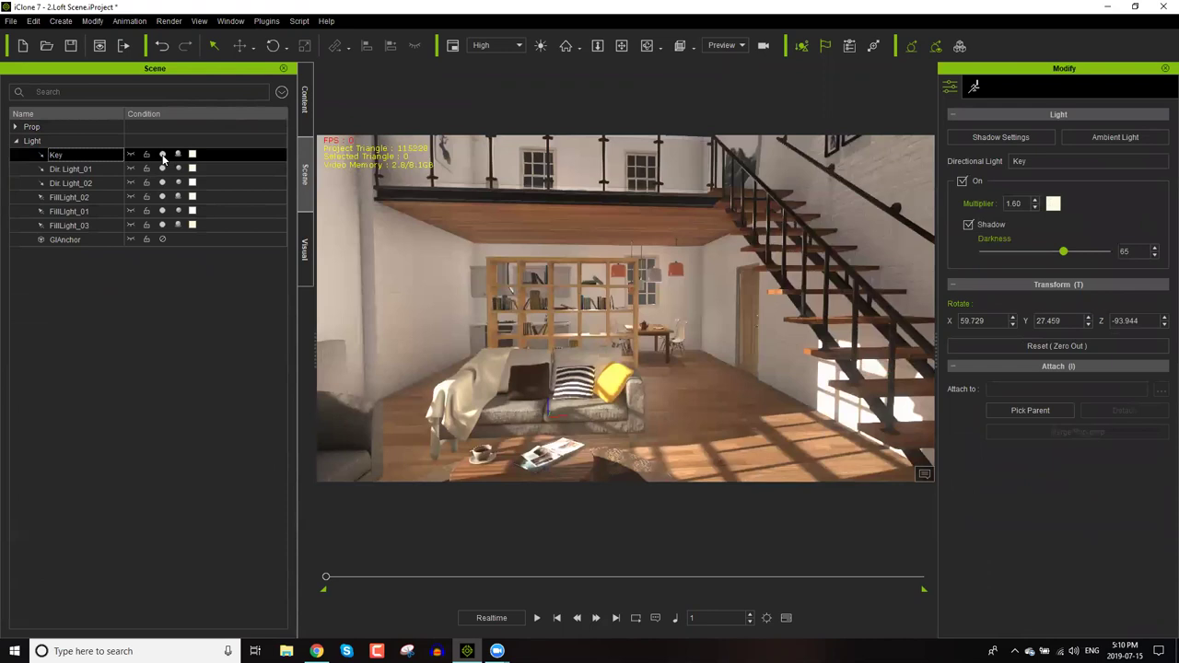
click(162, 156)
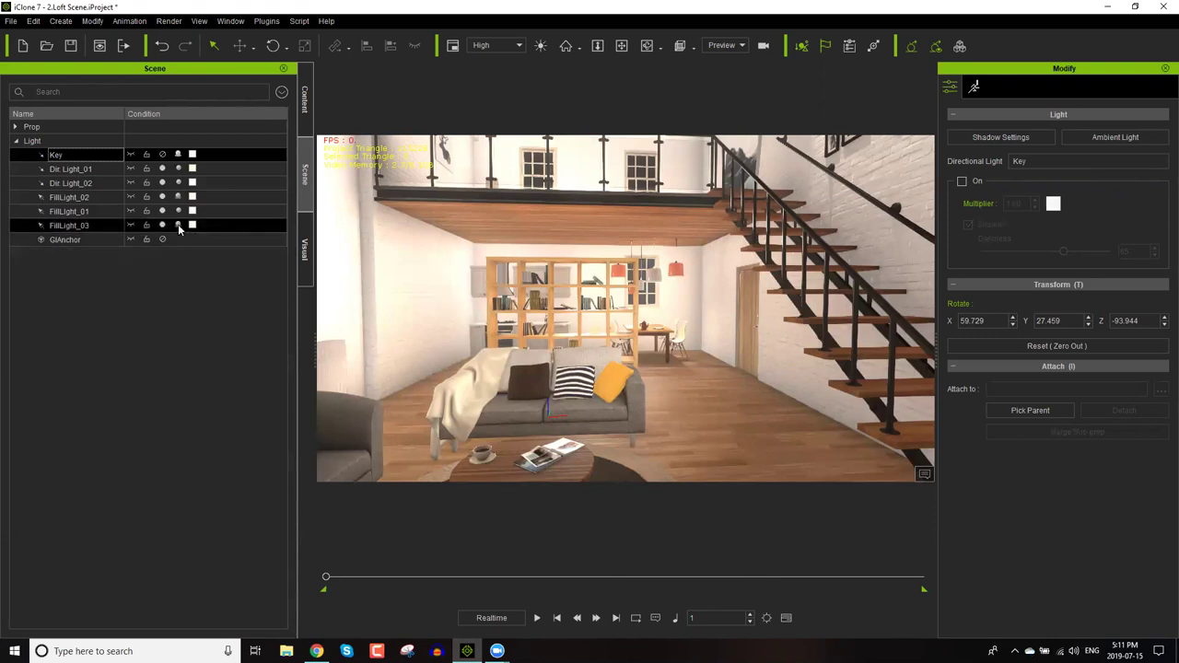
click(162, 155)
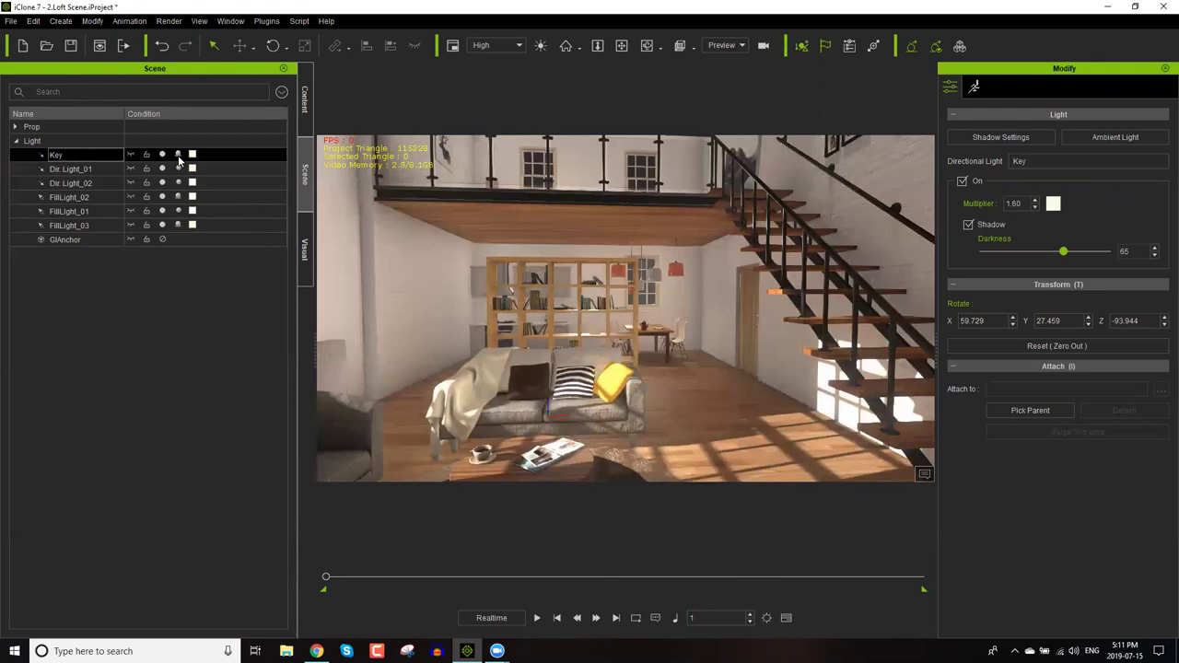
click(178, 154)
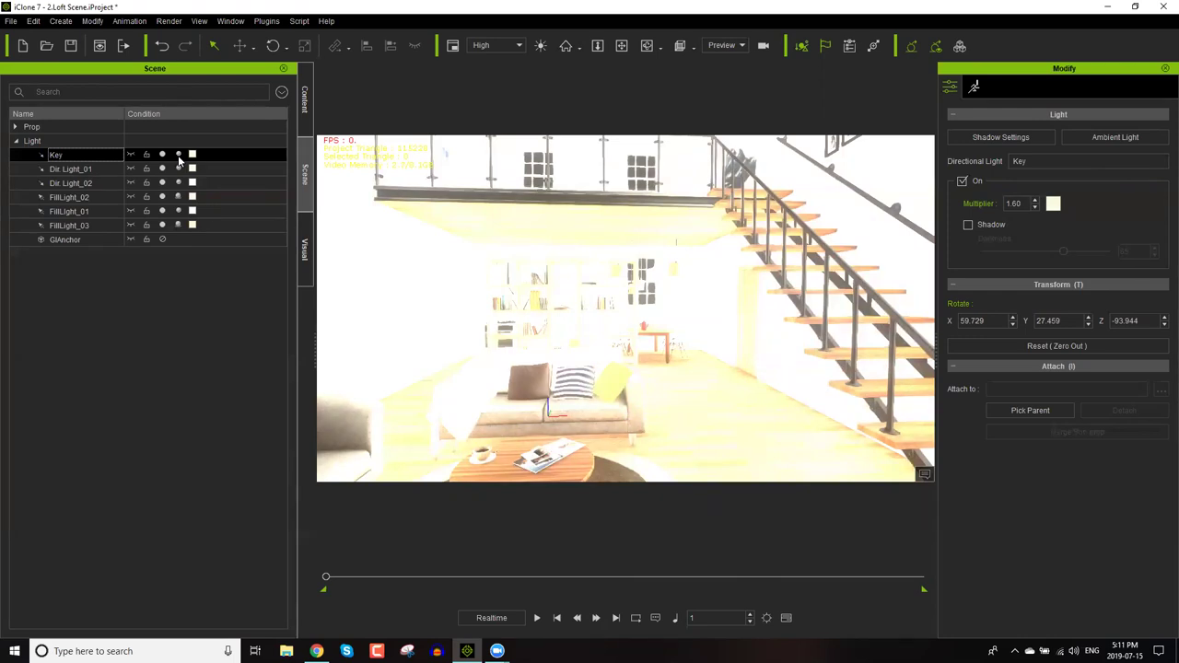
click(178, 154)
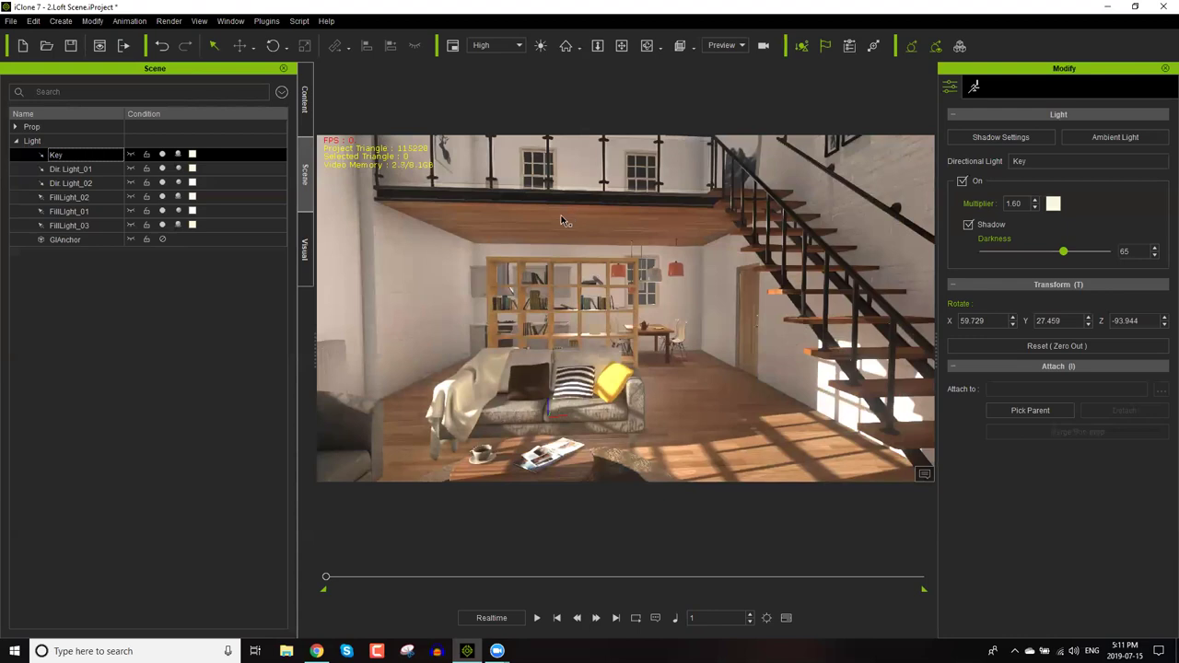
Rotate the Key light to about X 62.187, Y 27.723, Z -93.049.
key(e)
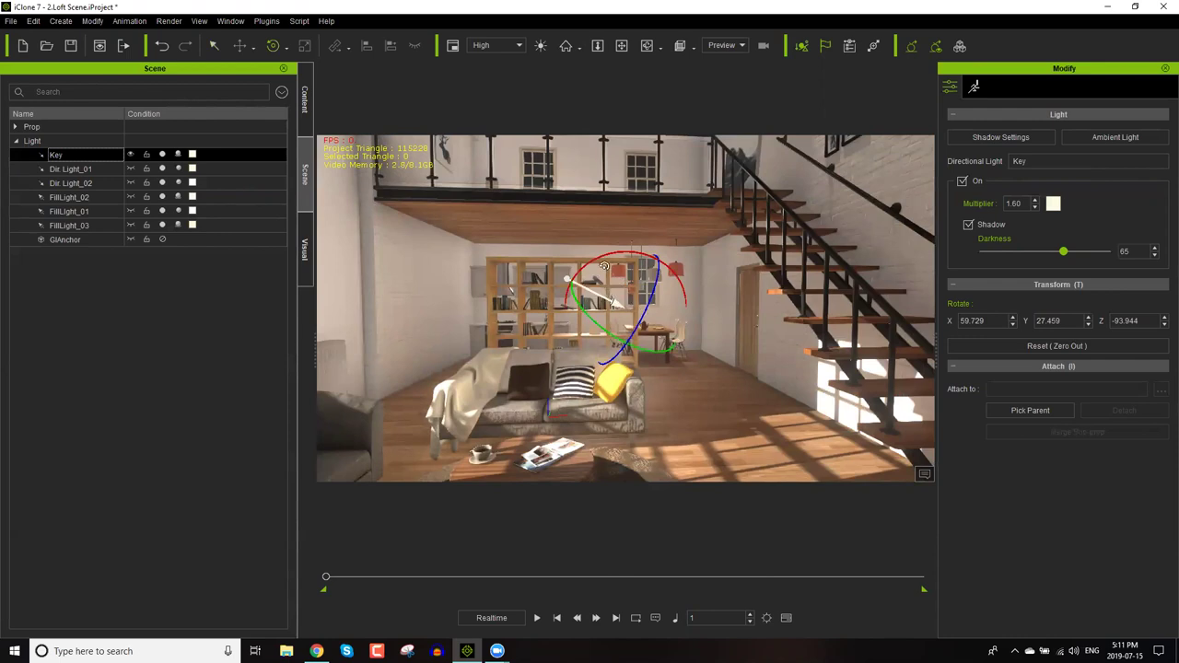
drag(595, 259, 602, 331)
key(q)
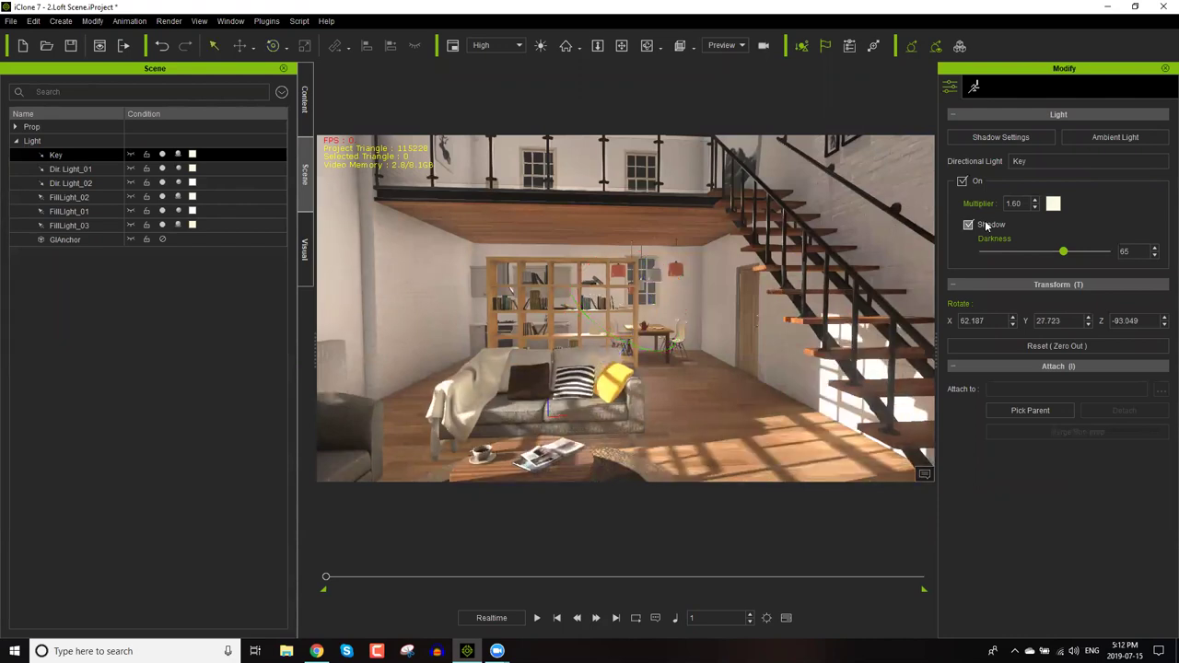
Switch off Dir. Light_01, Dir. Light_02, FillLight_01, FillLight_02 and FillLight_03.
click(162, 169)
click(162, 183)
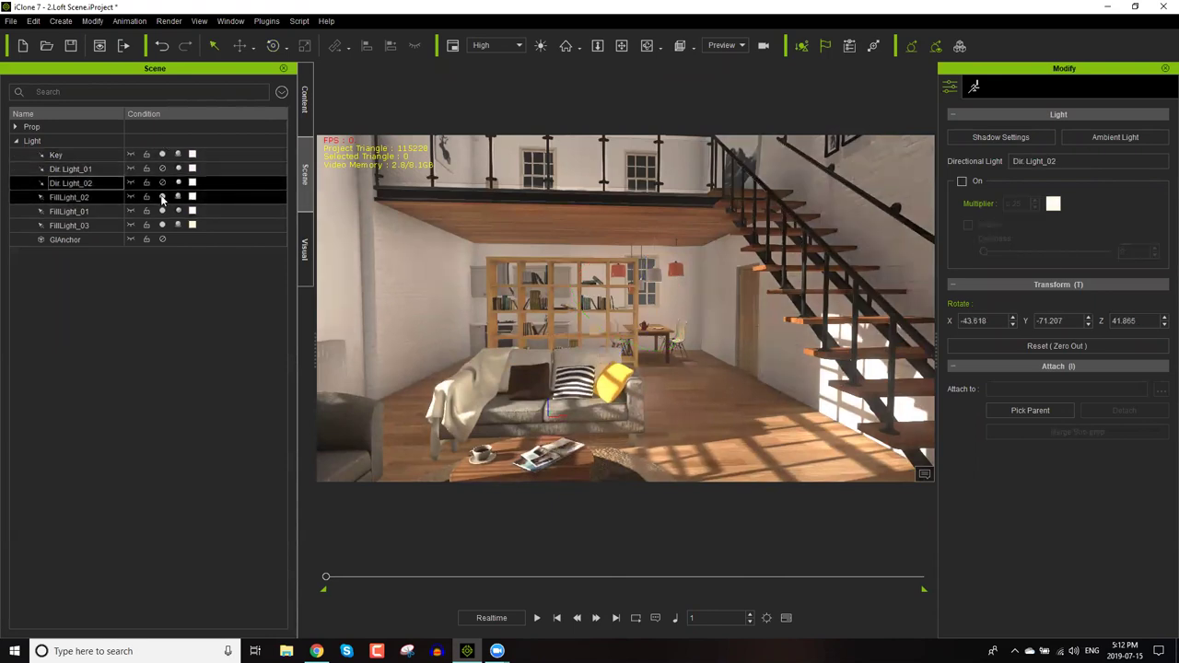
click(162, 197)
click(162, 211)
click(163, 225)
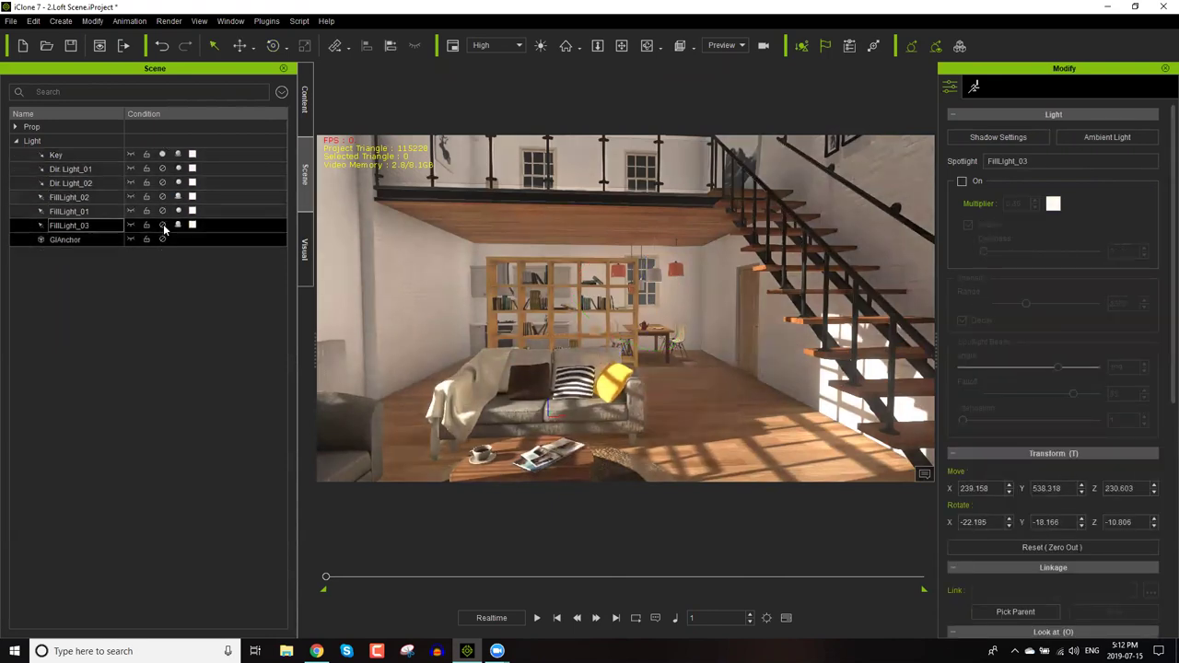
ctrl+click(82, 199)
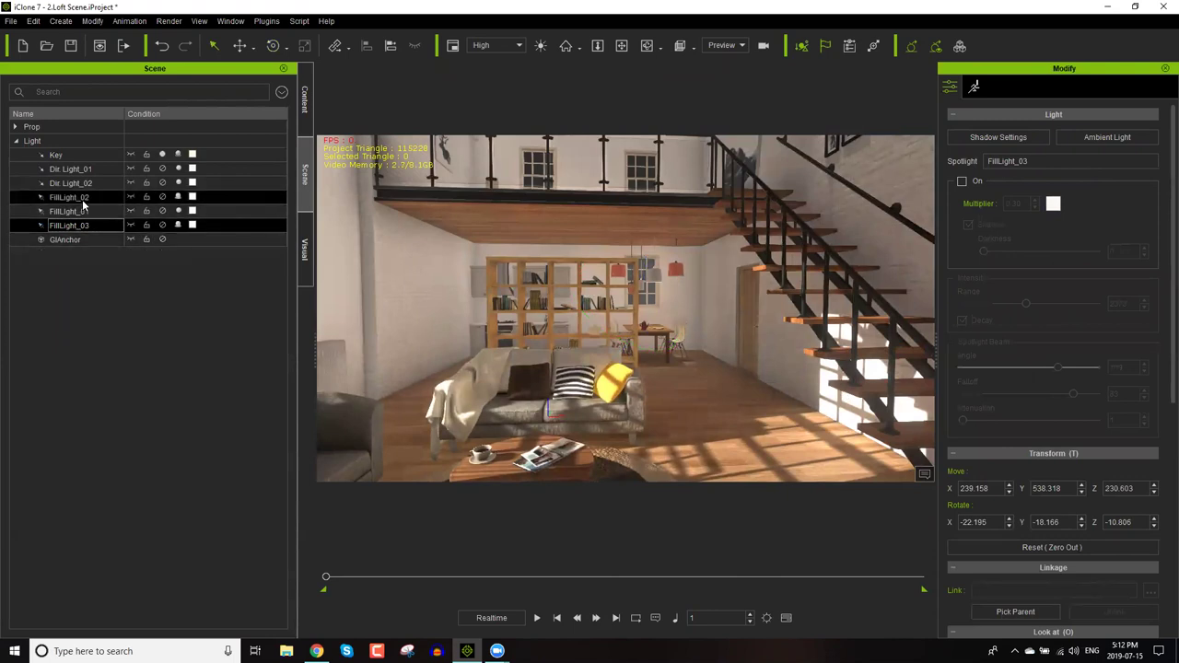
click(189, 188)
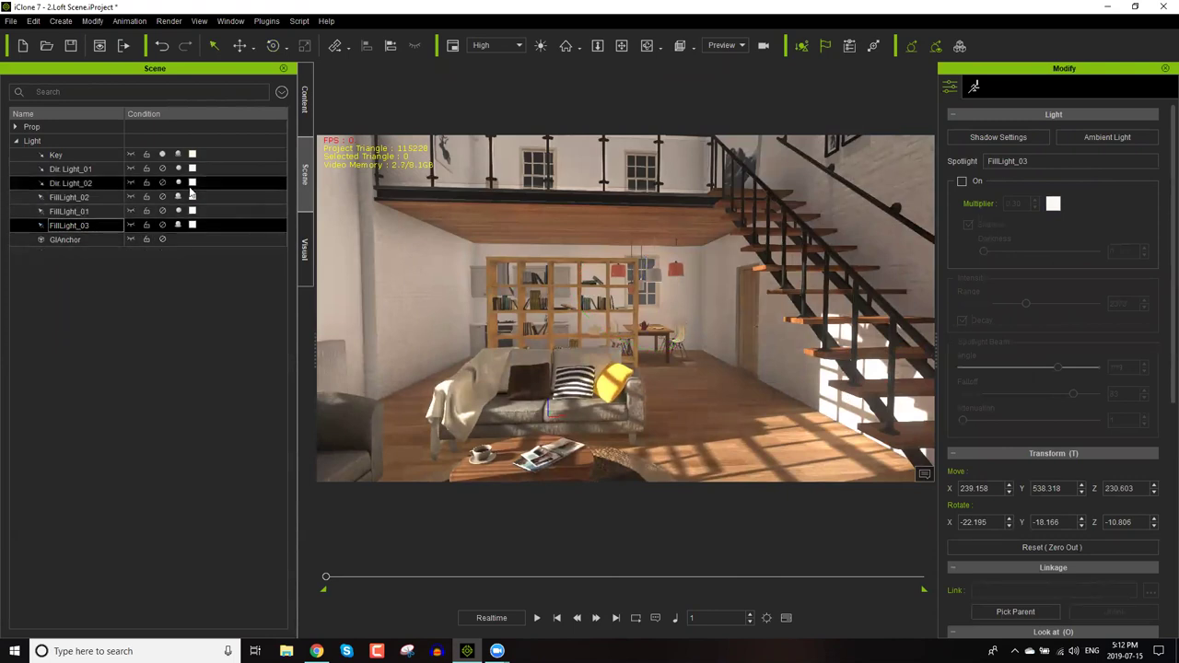
Toggle the Key light repeatedly to compare the room with and without it, ending with it switched off.
click(97, 157)
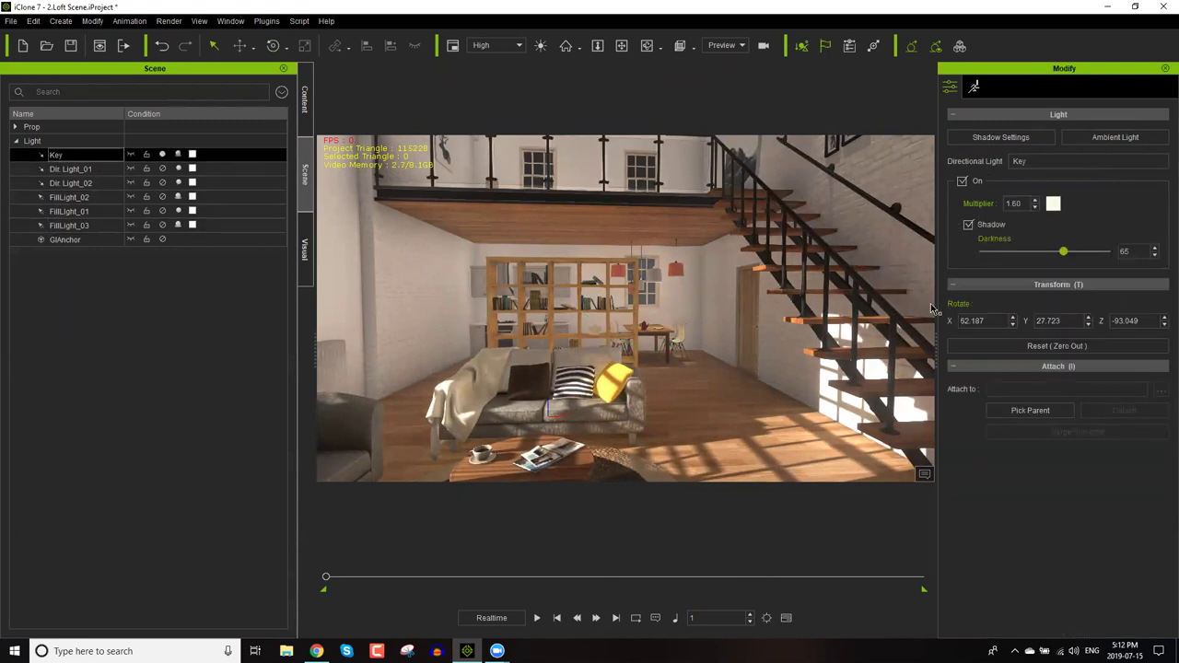
click(962, 181)
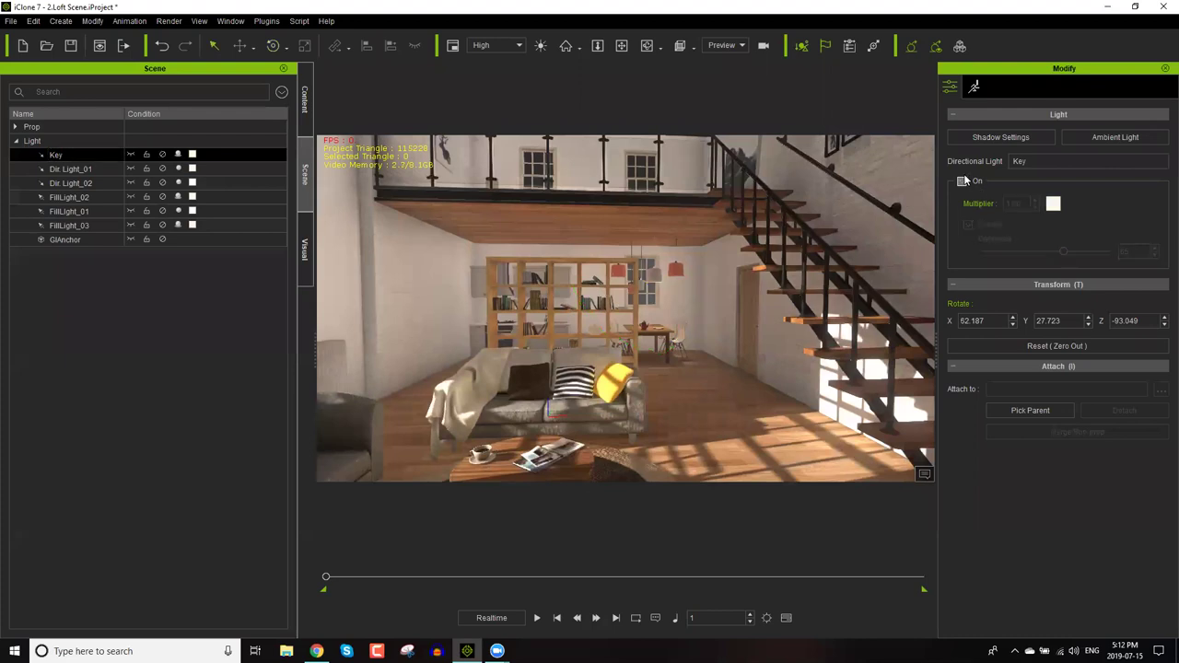
click(963, 181)
click(963, 182)
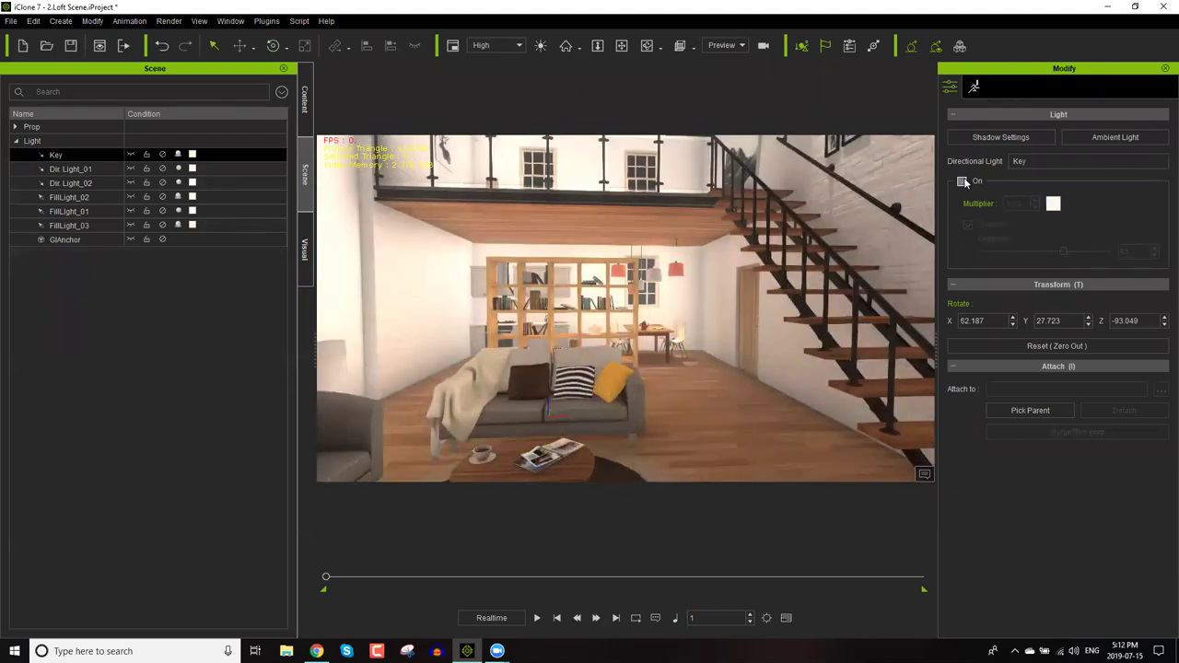
click(963, 182)
click(963, 181)
click(963, 182)
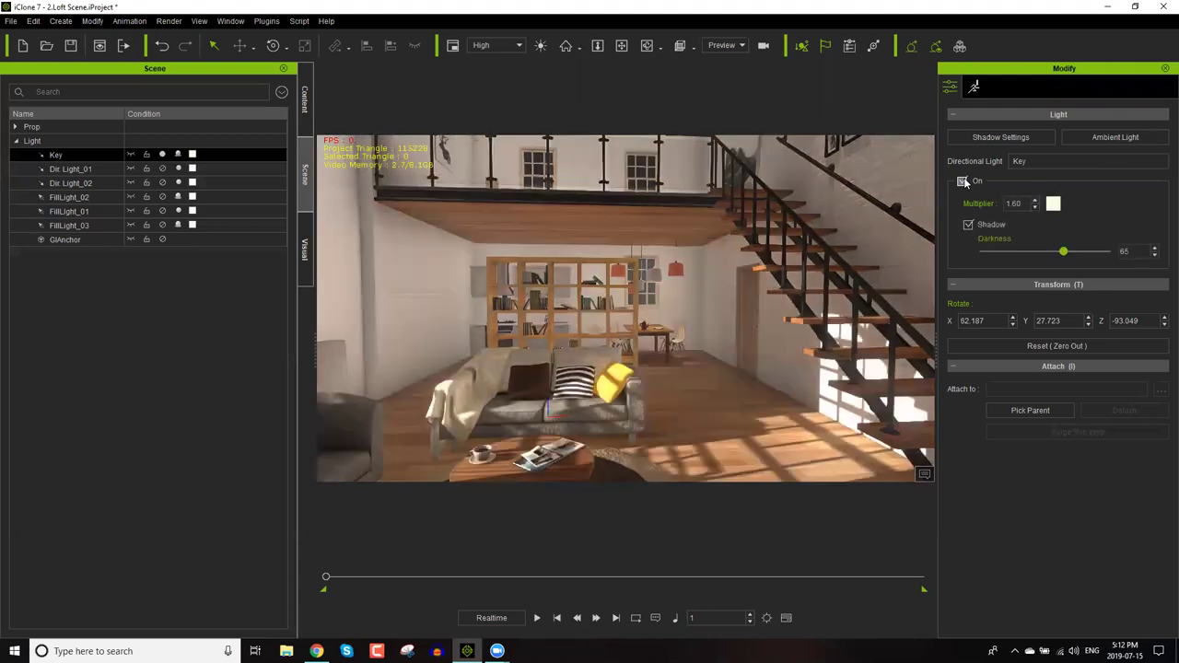
click(963, 181)
click(963, 182)
click(963, 181)
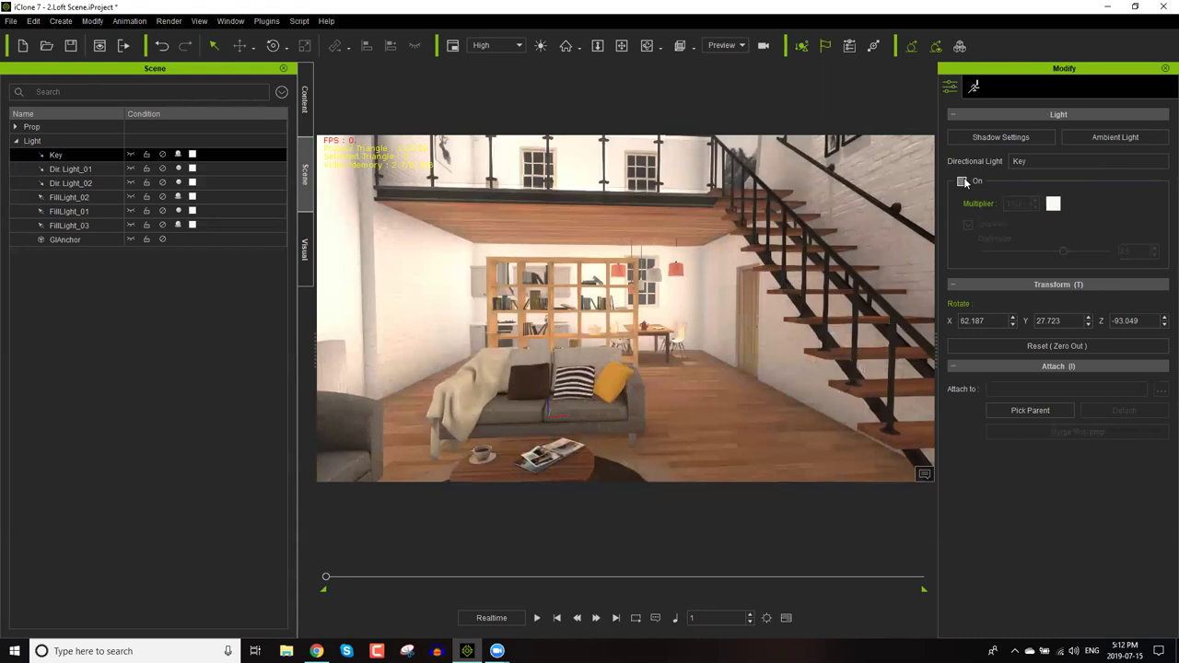
click(963, 181)
click(963, 181)
Deactivate the scene's Image Based Lighting in the visual settings after toggling it to compare the room's brightness.
click(306, 249)
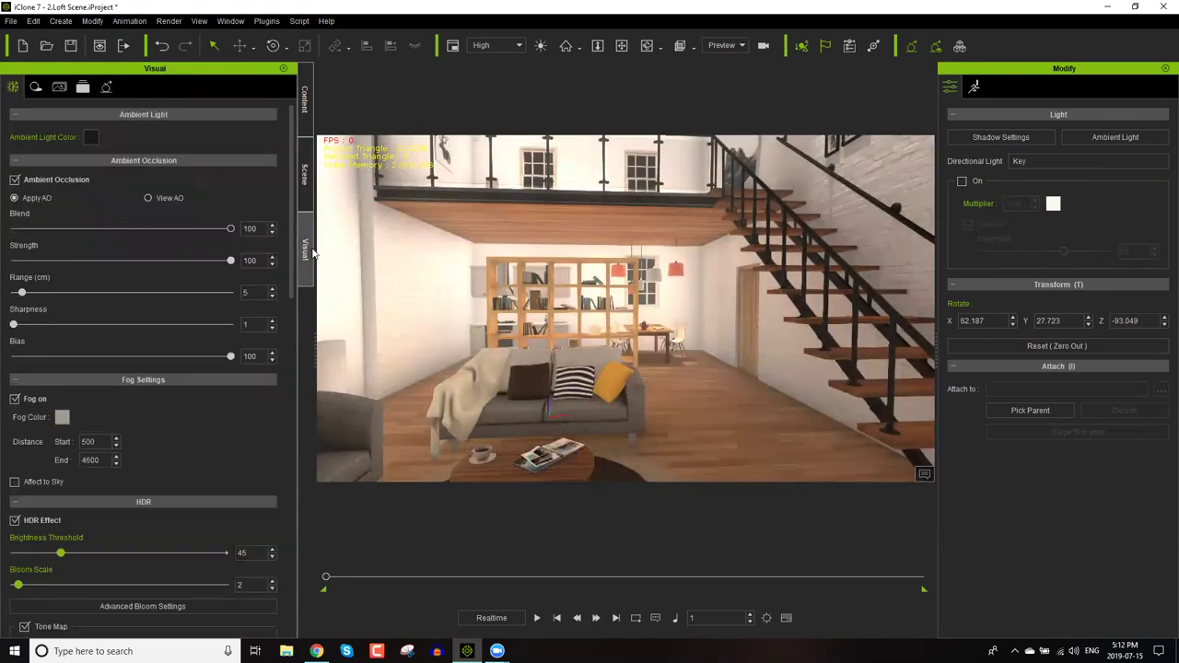
scroll(164, 476, down, 10)
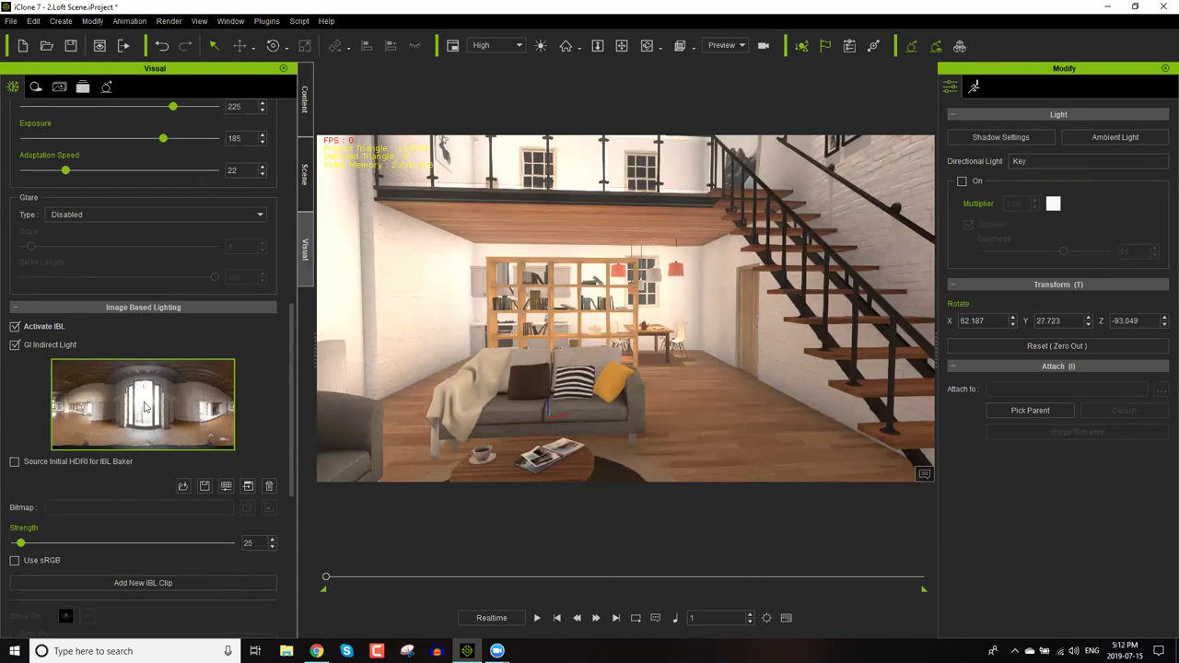
mouse_move(148, 406)
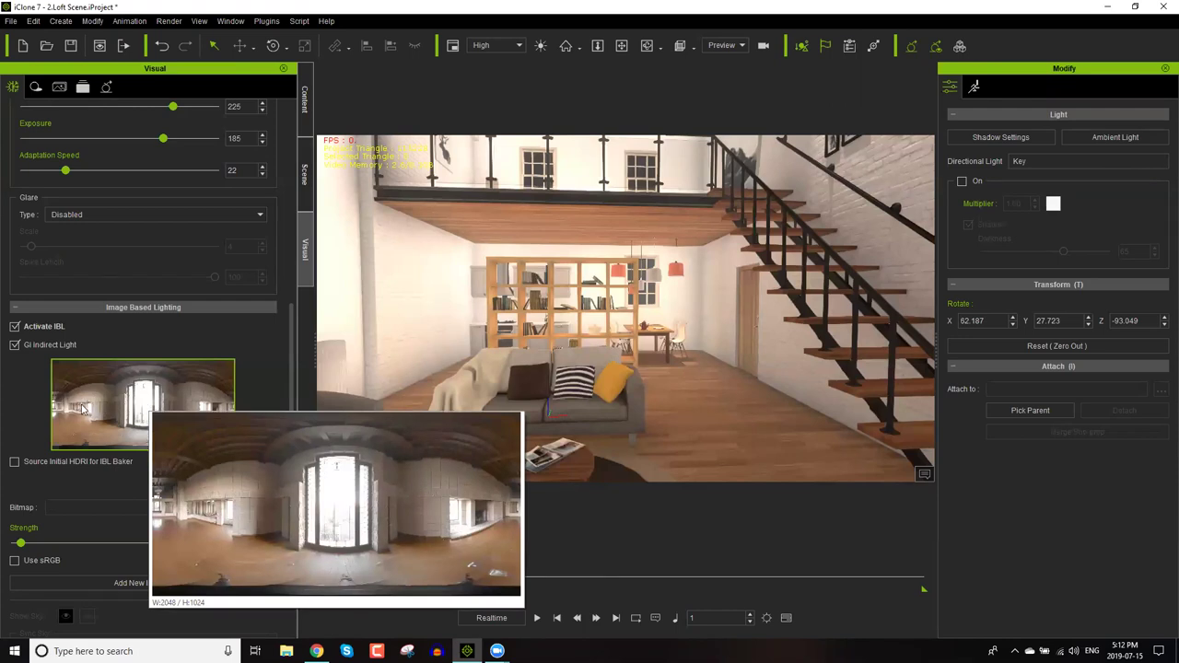
click(14, 328)
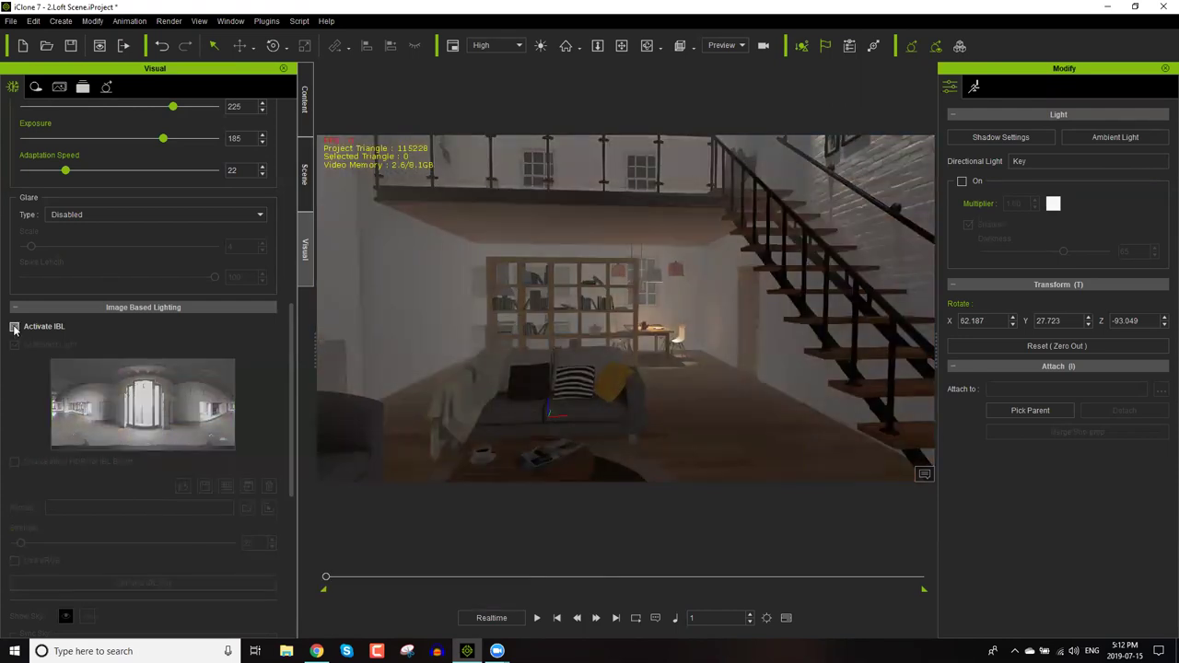
click(14, 327)
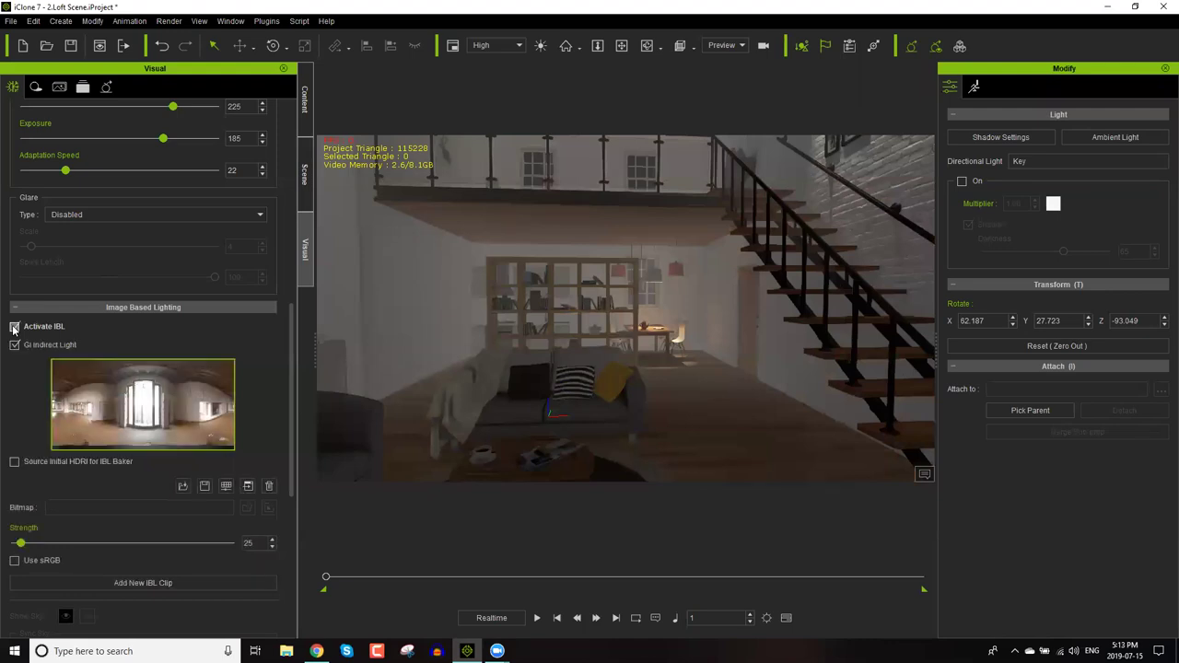
click(13, 328)
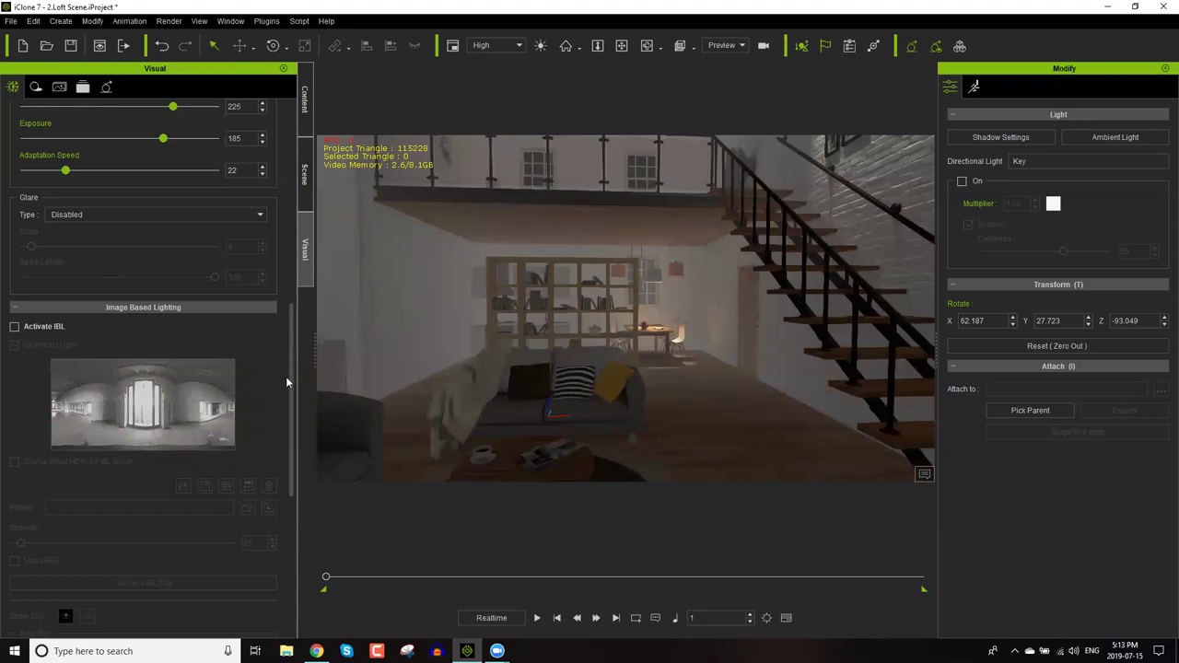
Darken the scene's ambient light color to a near-black of about #060606.
scroll(282, 442, down, 5)
scroll(295, 231, up, 6)
scroll(295, 217, up, 10)
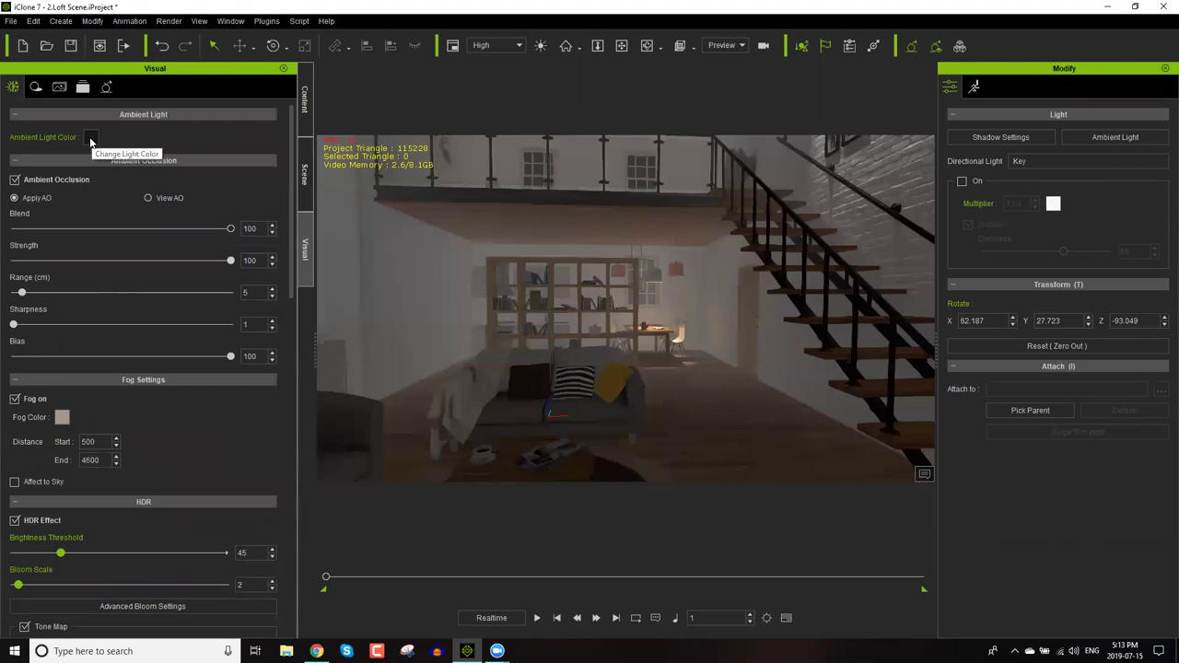
click(90, 138)
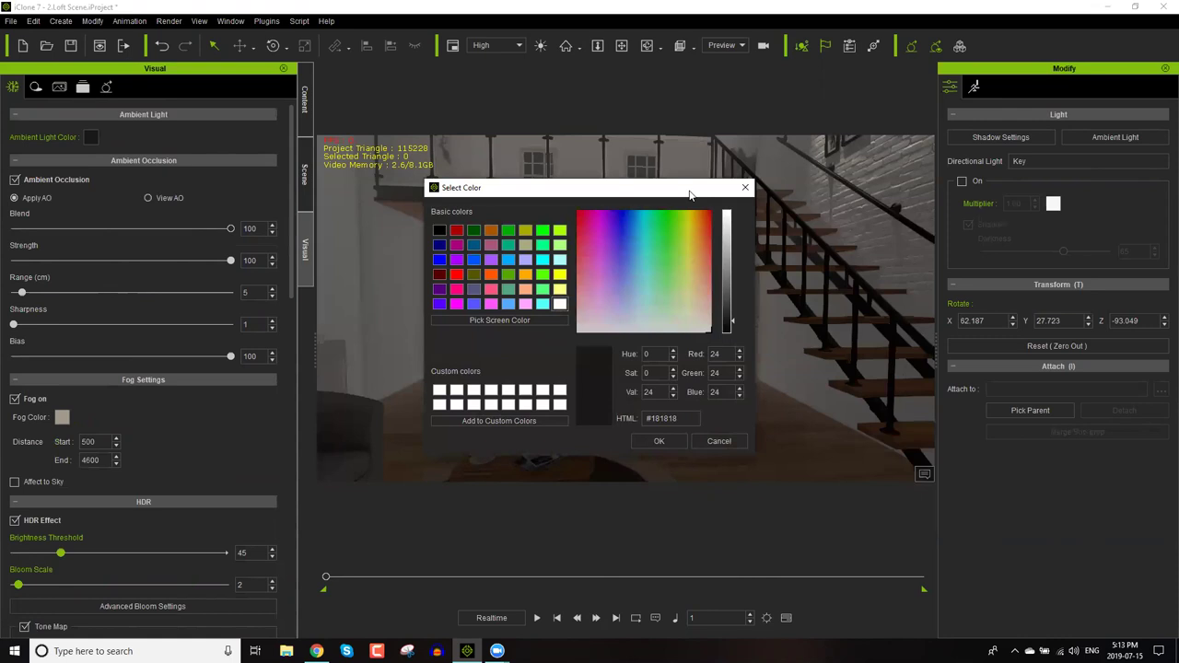
drag(688, 191, 1111, 171)
drag(1150, 306, 1149, 331)
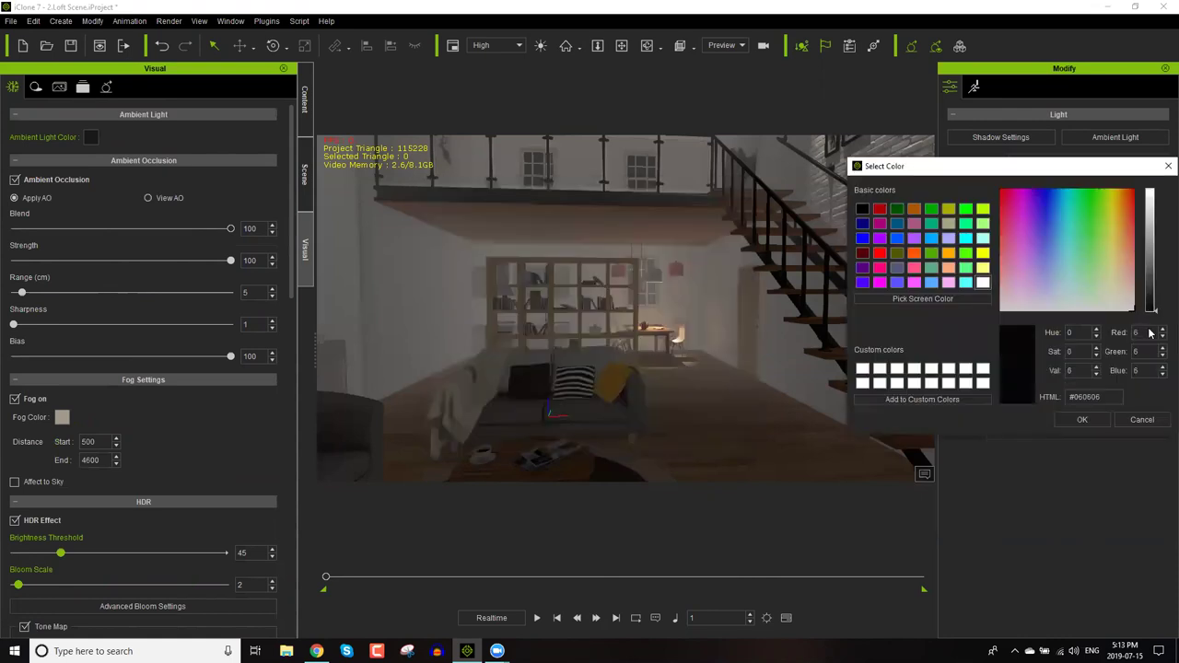
click(1084, 425)
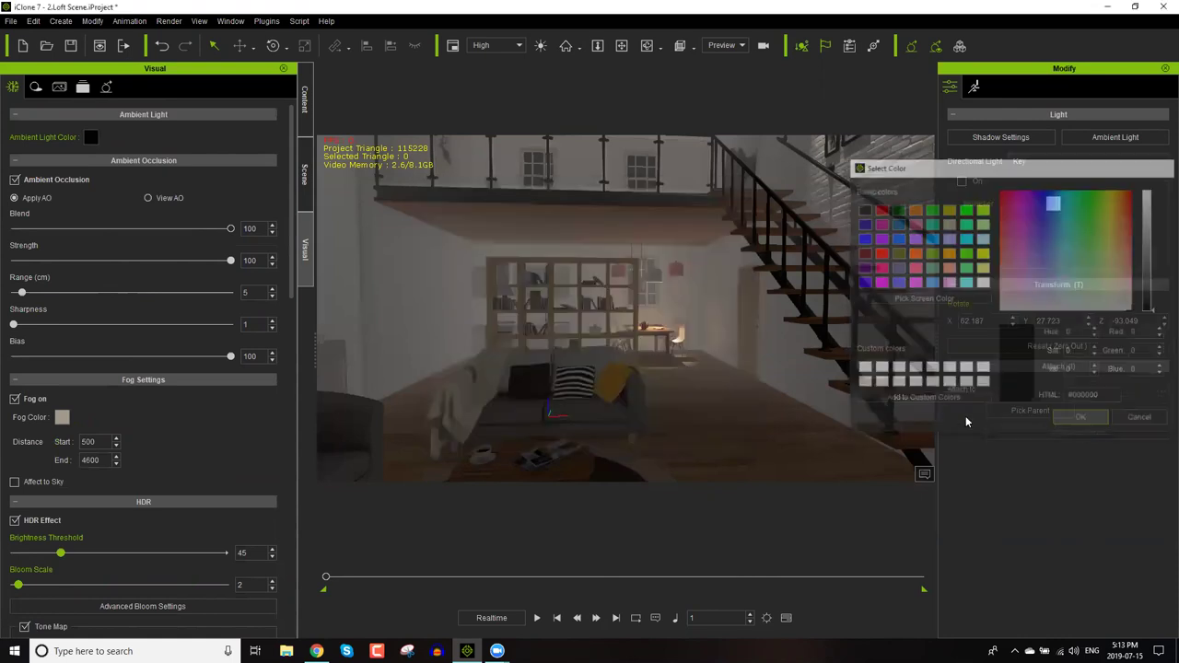
Toggle the fog to compare its effect on the darkened room, ending with it switched off.
click(16, 400)
click(15, 400)
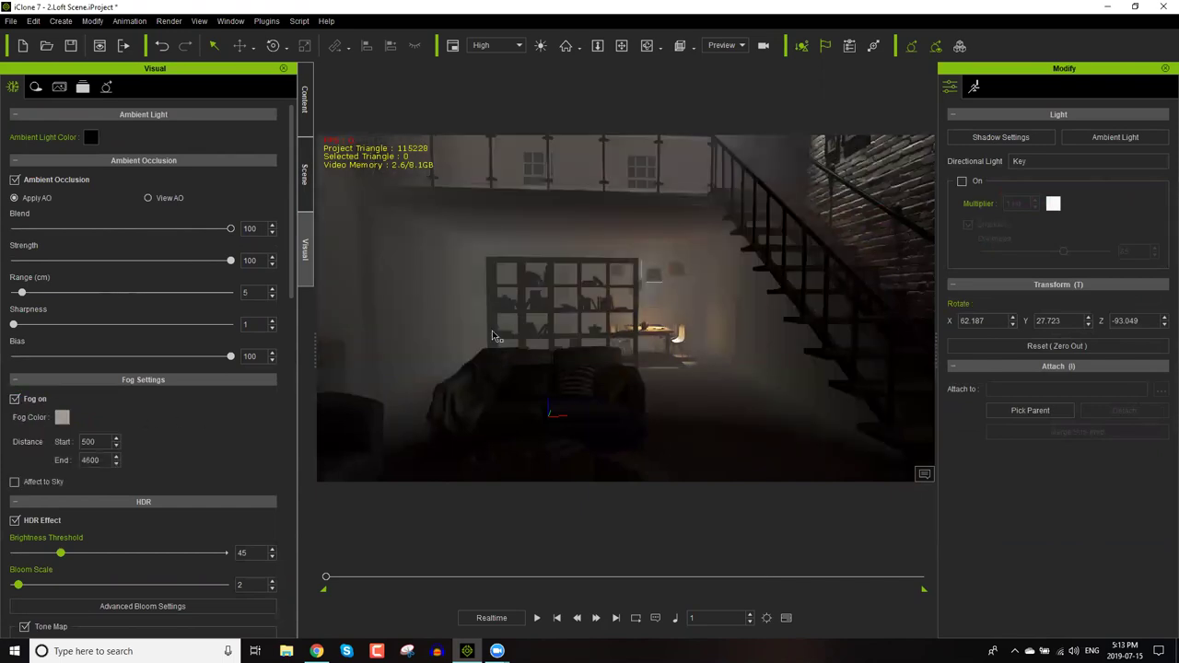
scroll(699, 312, up, 2)
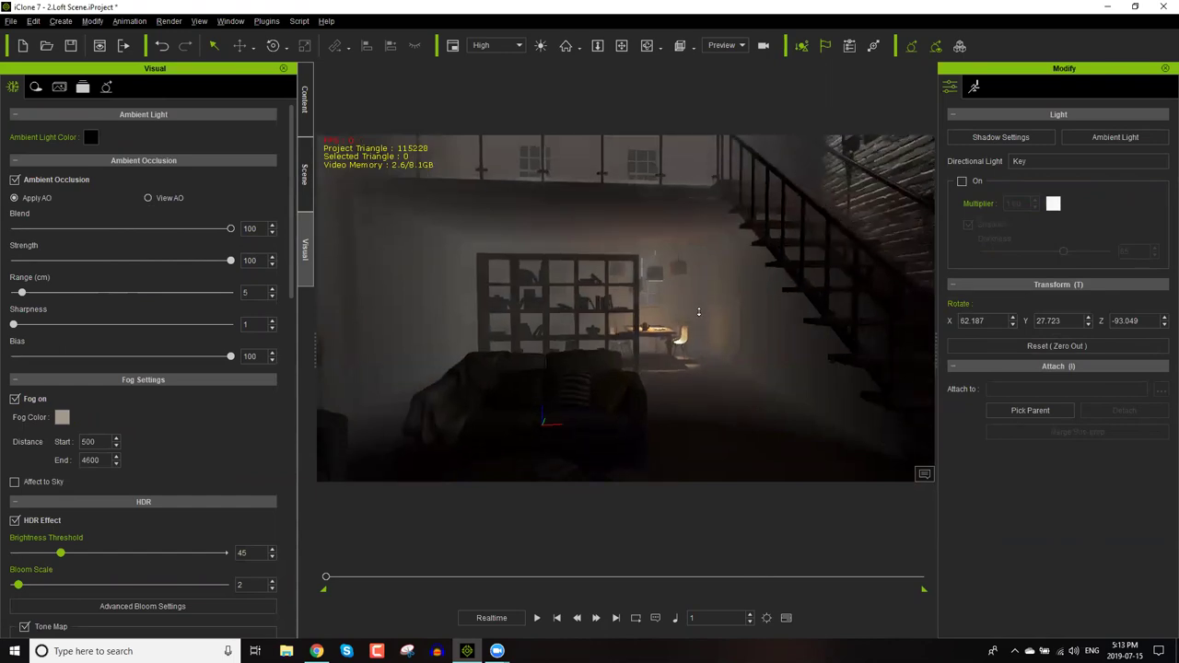
scroll(698, 311, up, 5)
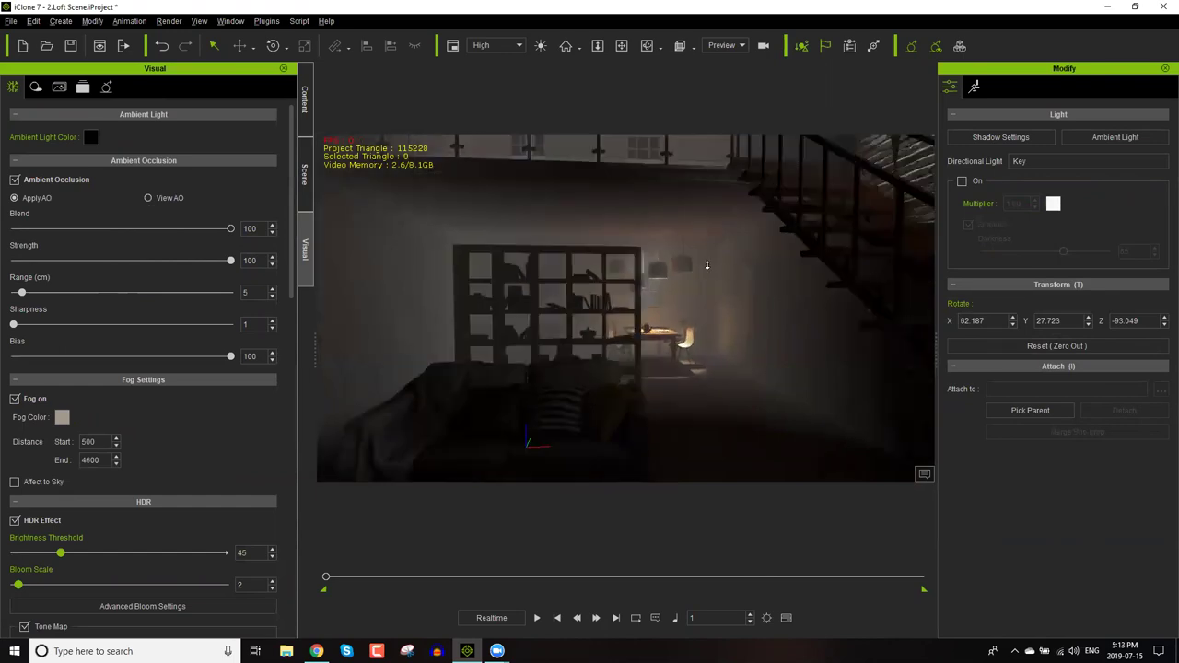
scroll(710, 313, down, 8)
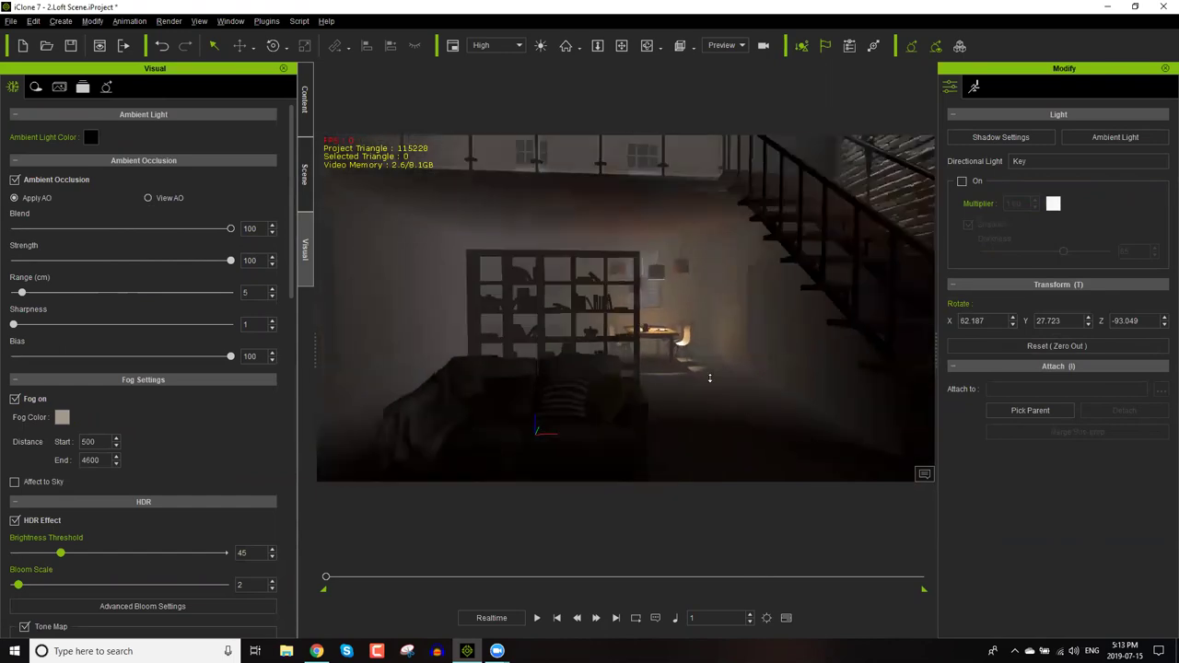
scroll(713, 387, up, 4)
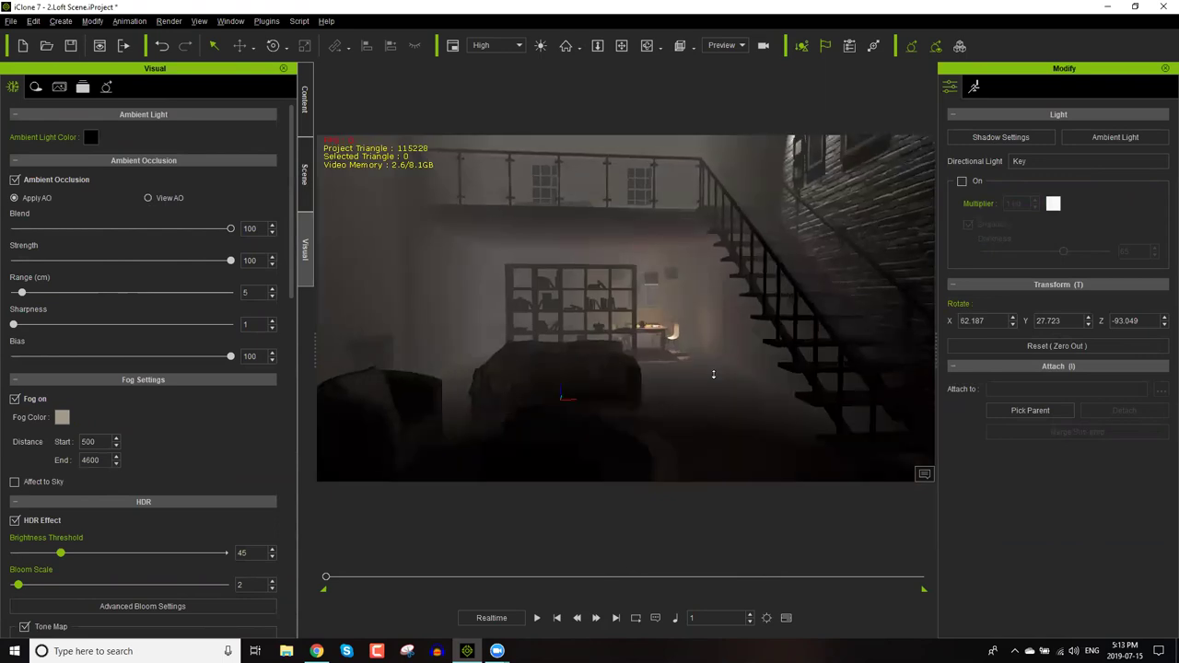
click(14, 399)
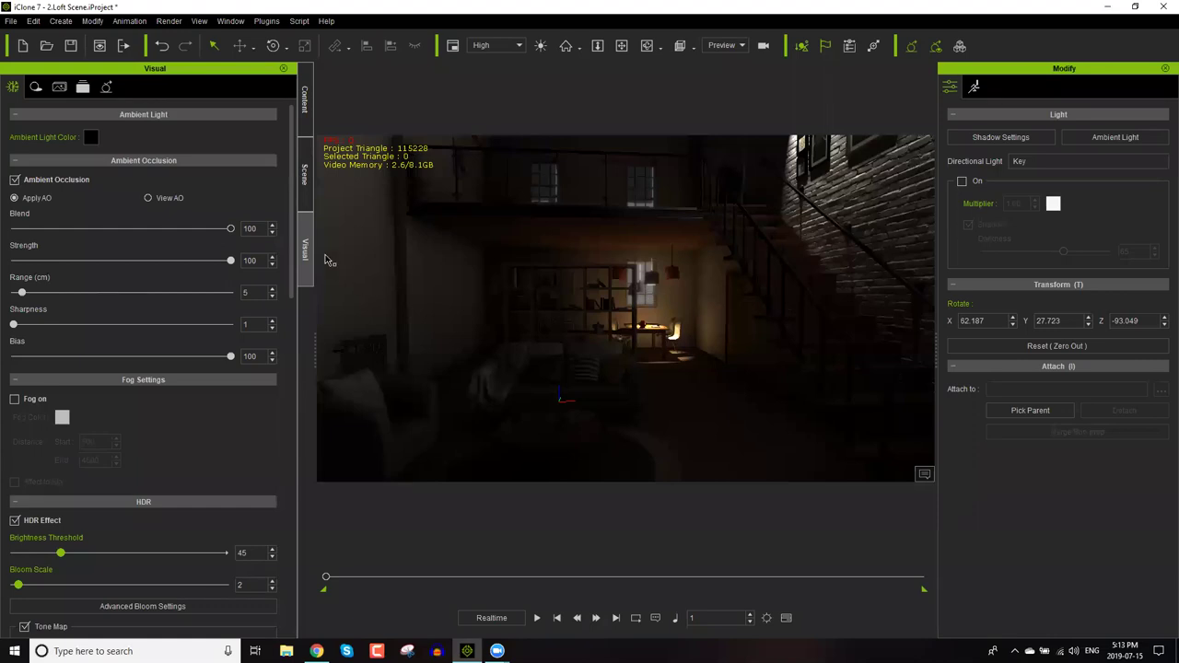
Select the pendant lamp above the dining table and expand Pendant Lamp_B&C in the scene list to show its spotlights.
click(305, 175)
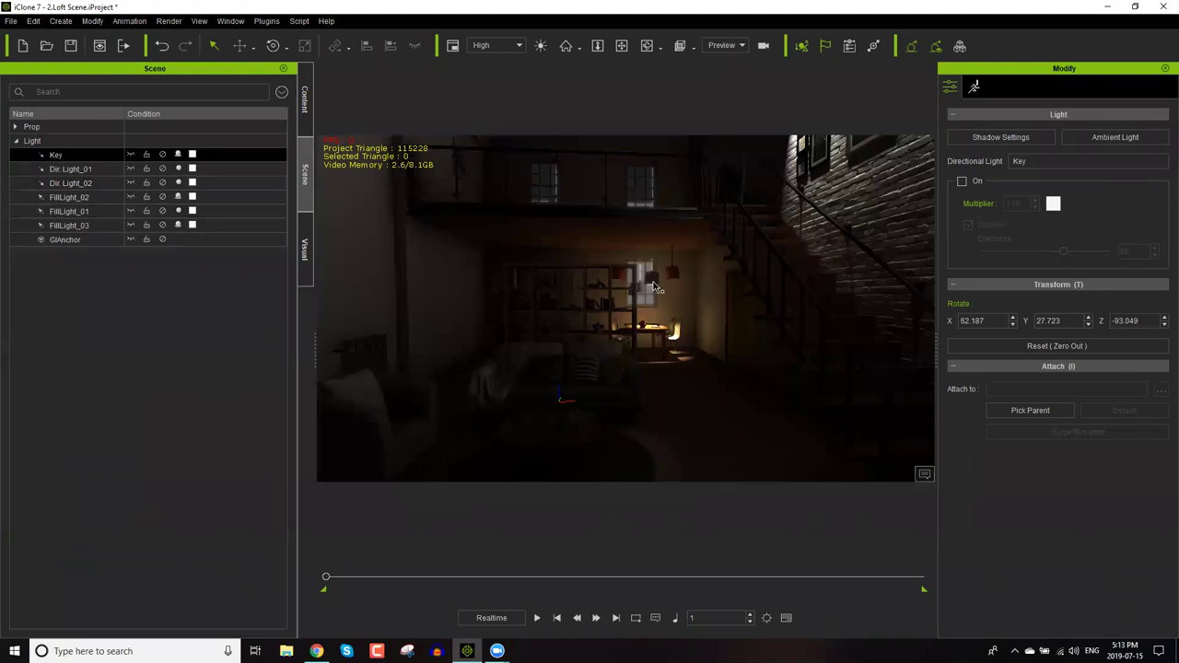
click(15, 128)
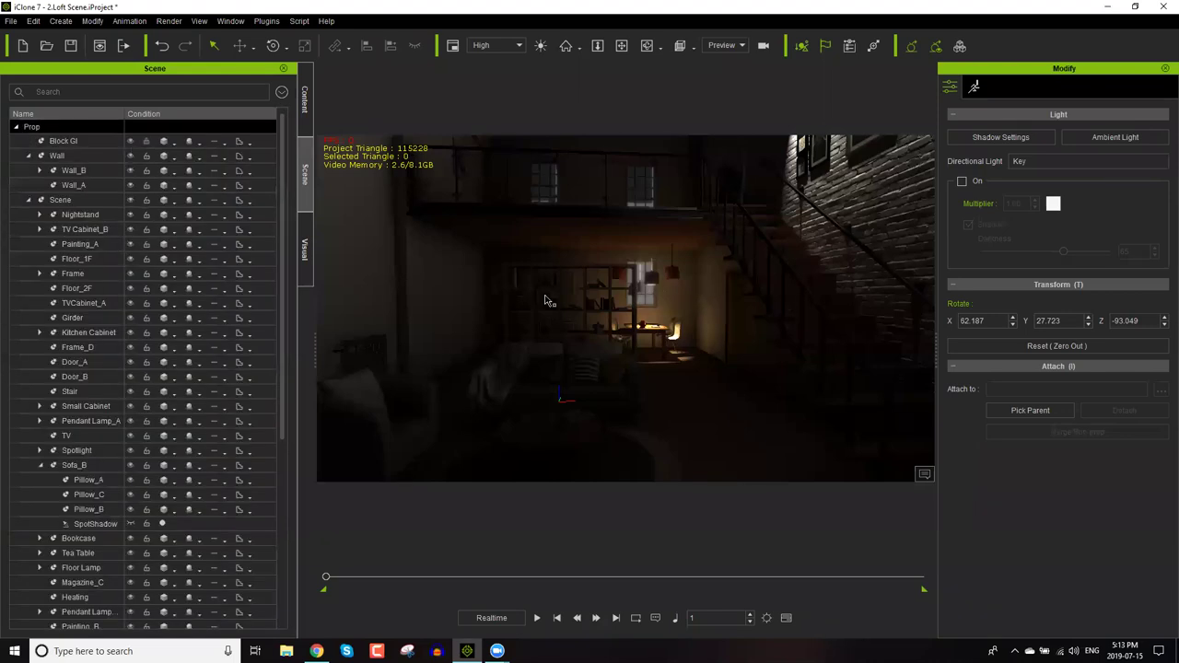
click(658, 291)
click(658, 290)
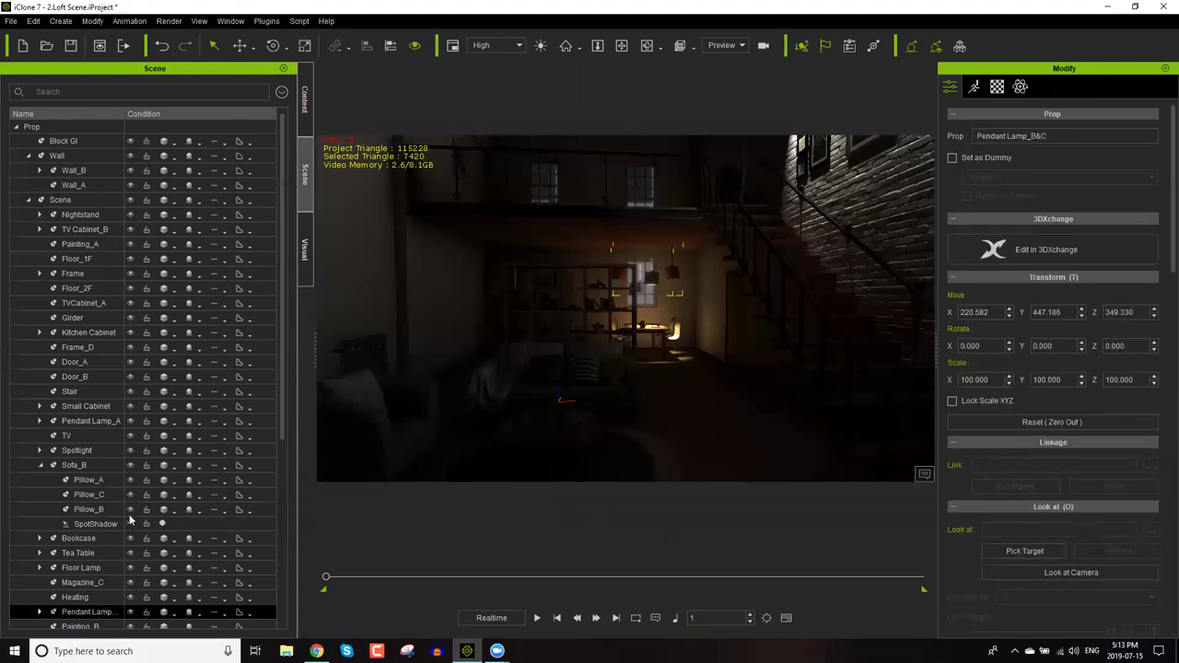
scroll(129, 520, down, 4)
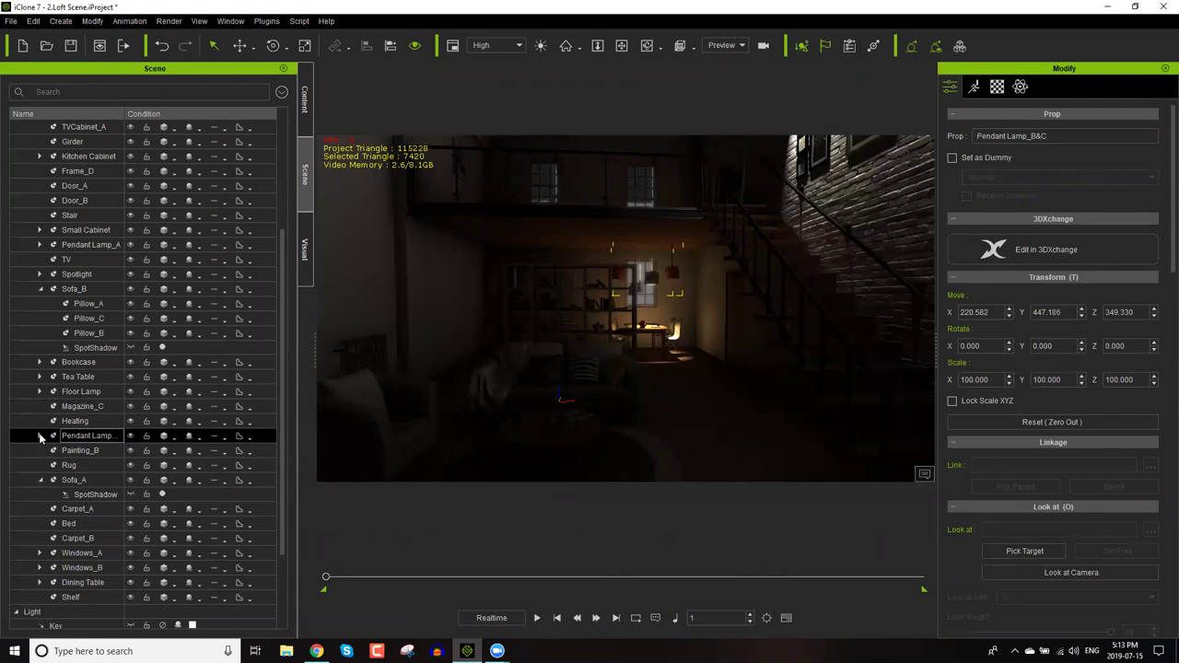
click(40, 435)
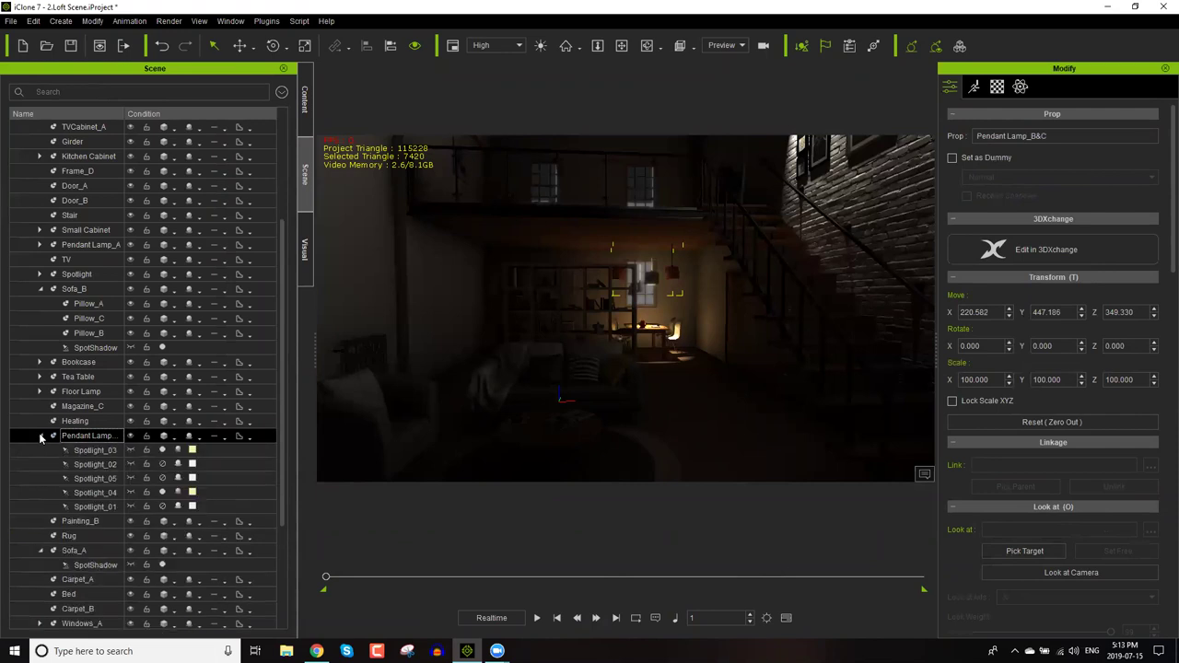
Switch Spotlight_03 and Spotlight_04 of the pendant lamp off and back on to compare the dining area, leaving Spotlight_03 selected.
click(160, 451)
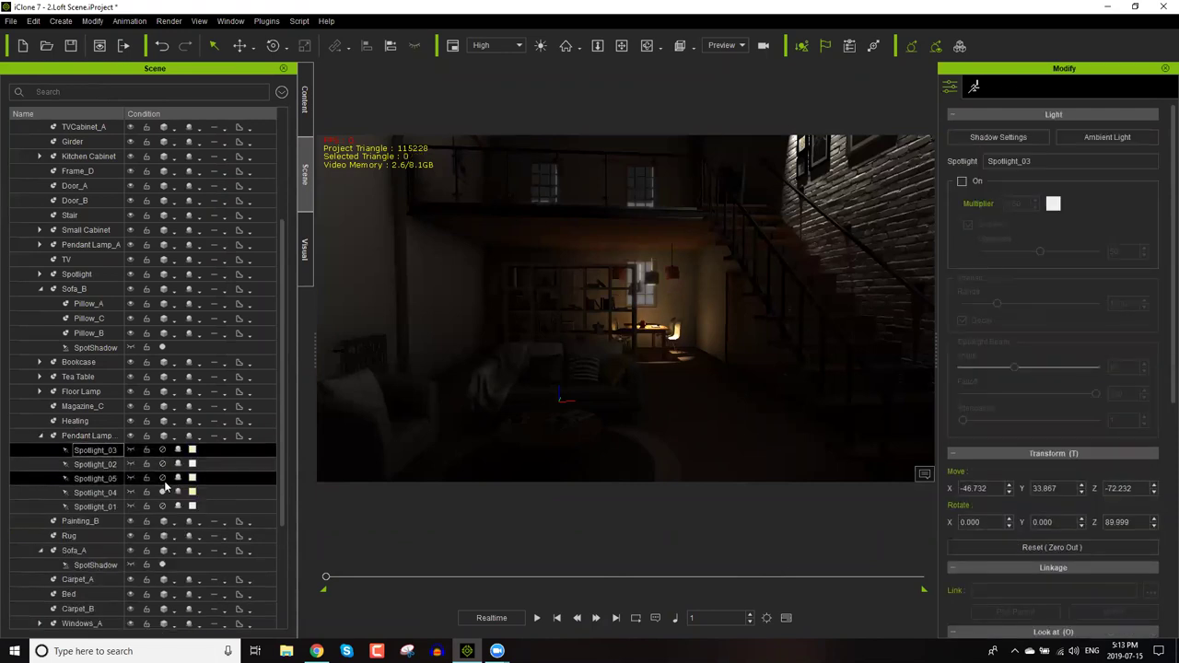
click(162, 492)
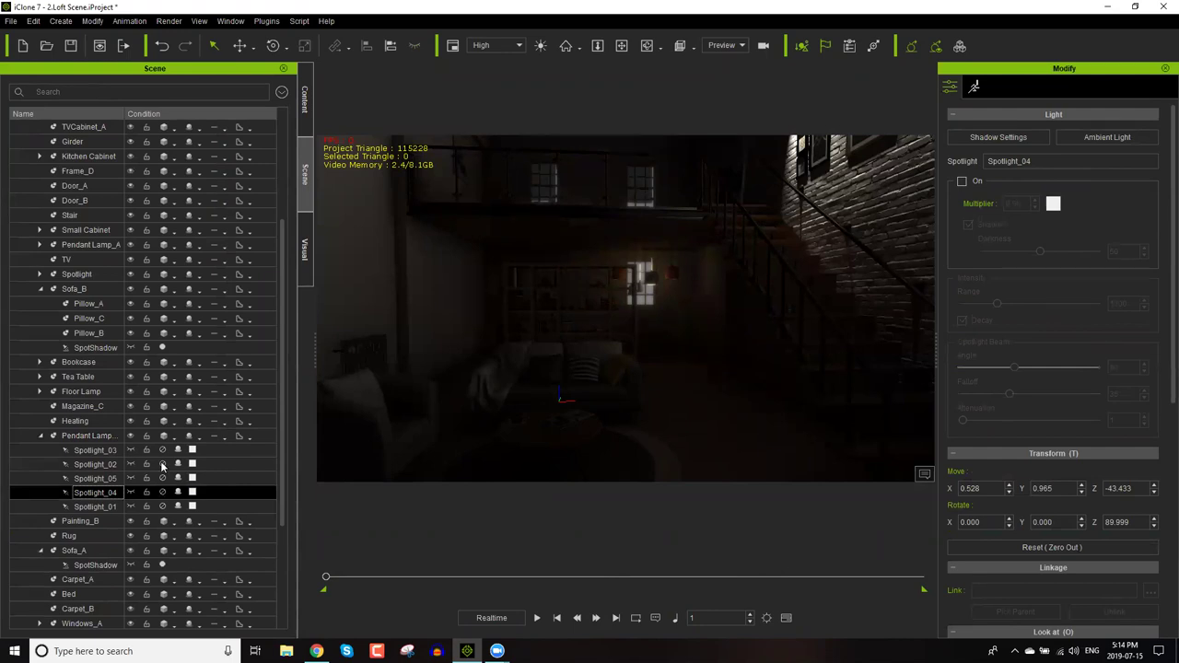
click(162, 492)
click(163, 450)
click(95, 450)
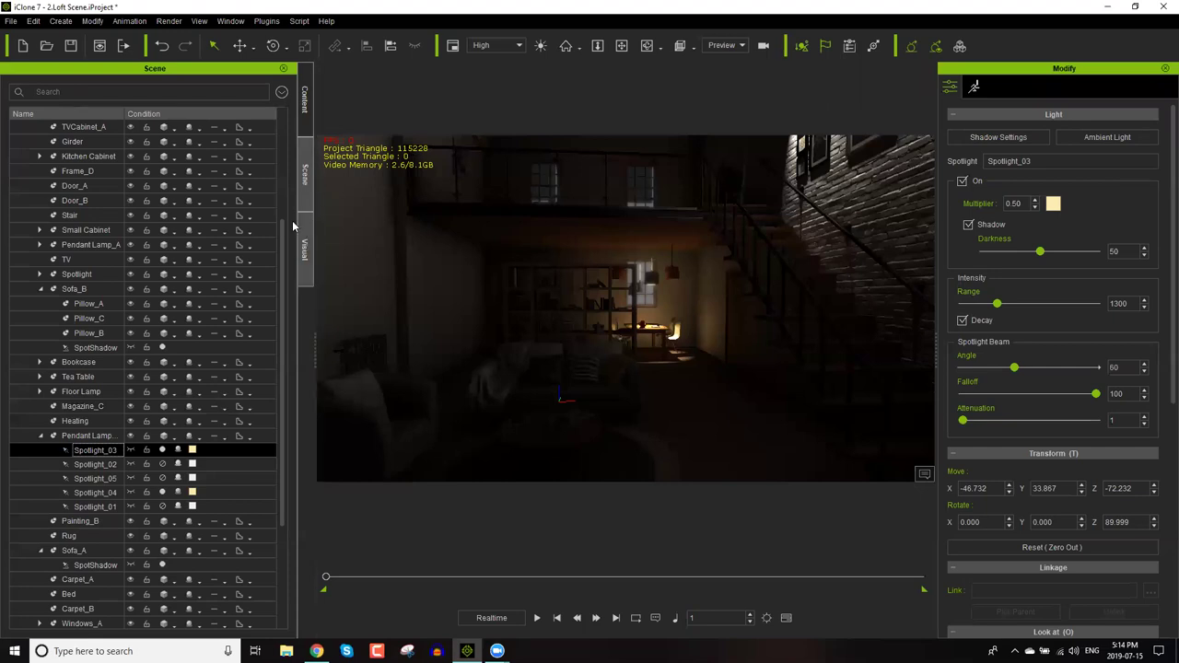
Collapse the props, then switch the Key light back on and set its multiplier to 5.
scroll(83, 230, up, 4)
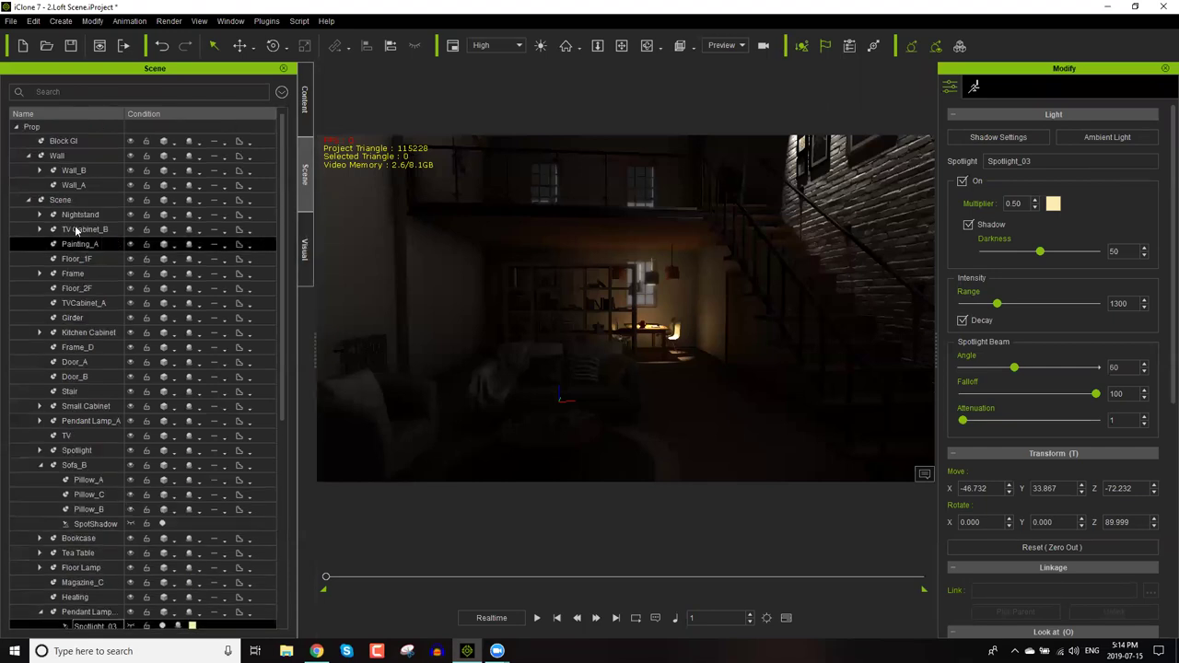
click(14, 127)
click(57, 155)
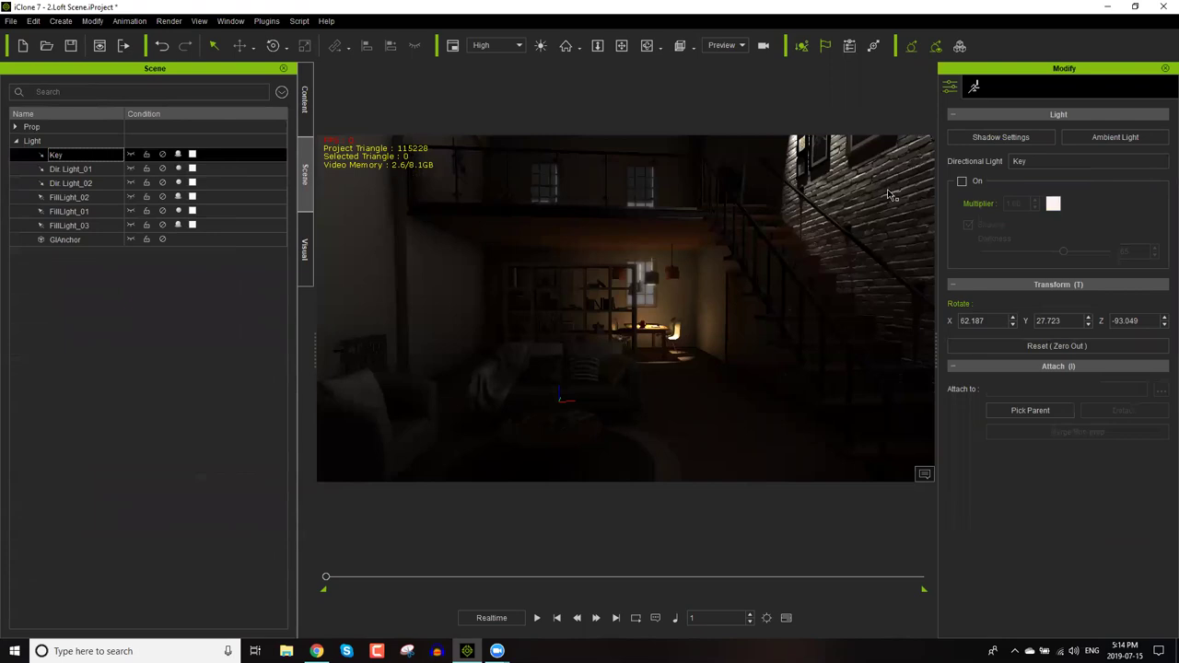
click(962, 182)
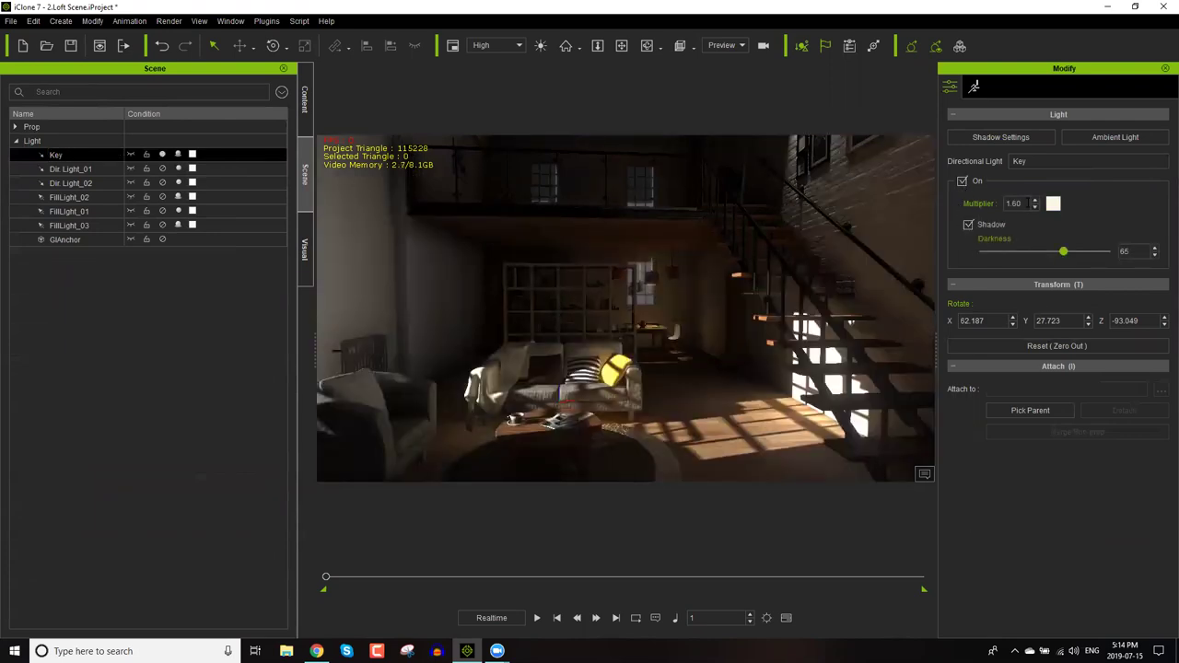
click(992, 203)
text(5)
key(Return)
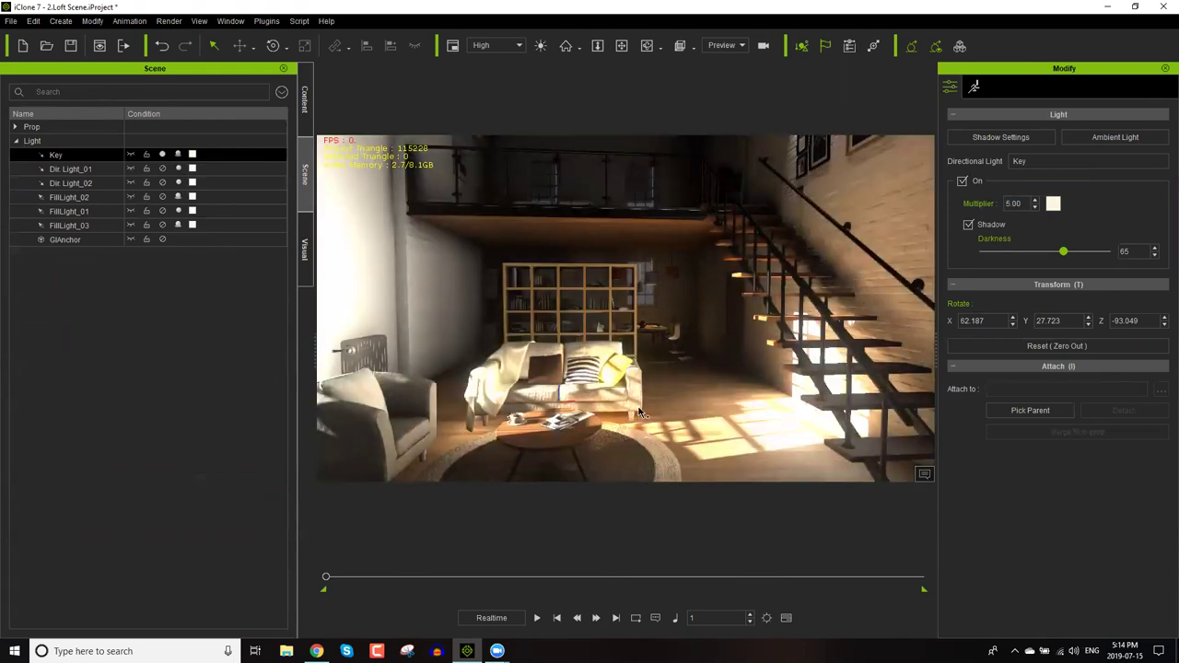
Toggle the Key light's shadow off and on, and set its shadow darkness to 73.
middle_drag(604, 426, 670, 406)
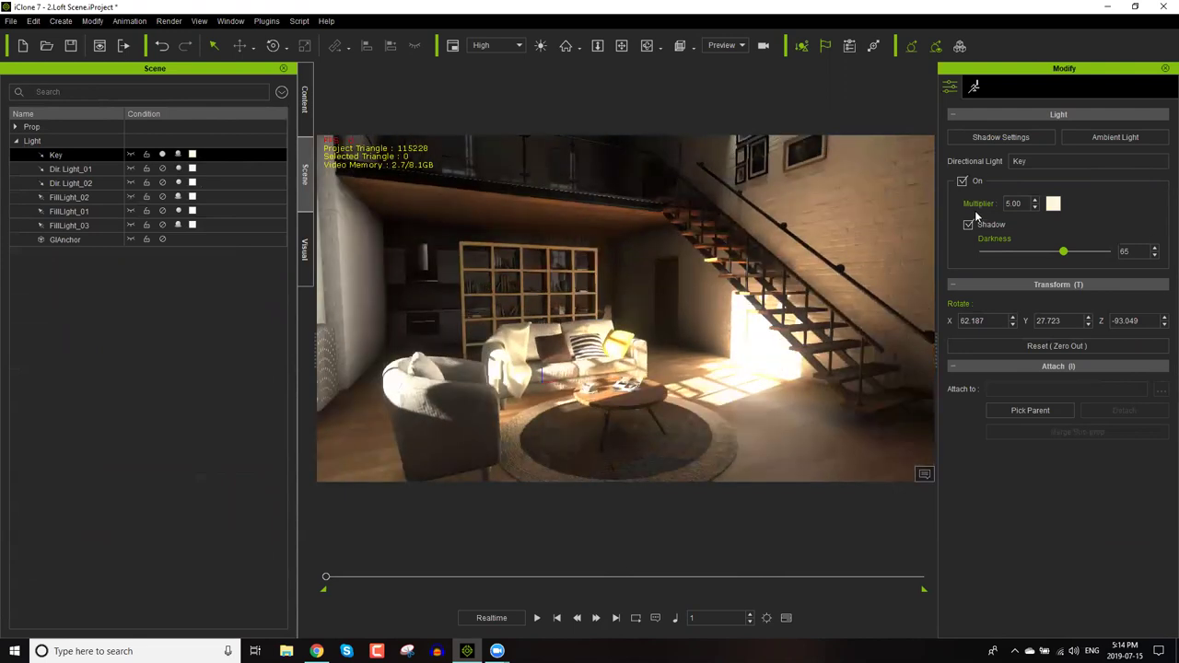
click(969, 225)
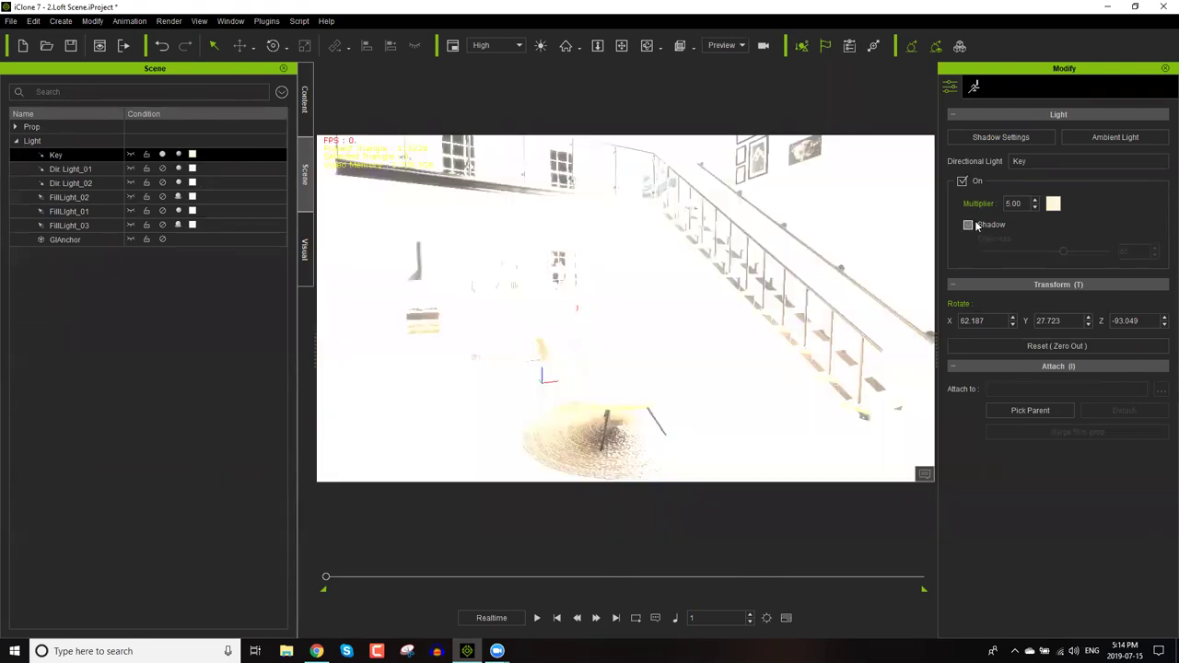
click(968, 224)
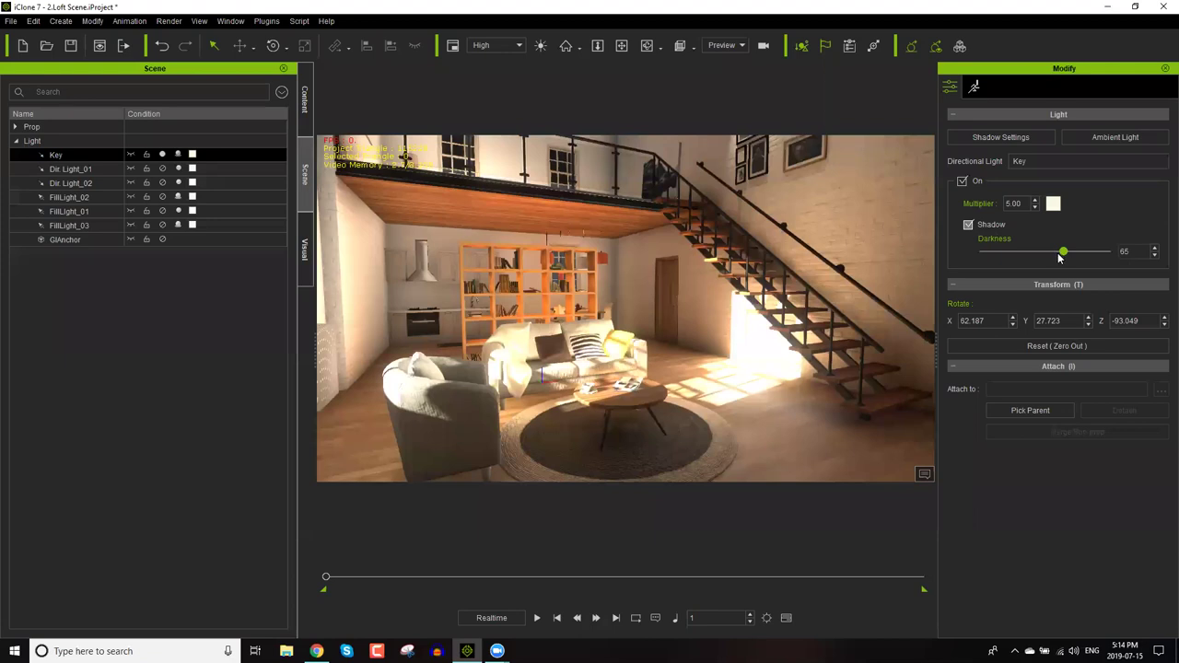
drag(980, 254, 1071, 257)
Set the Key light's multiplier to 2.
double_click(1016, 203)
text(2)
key(Return)
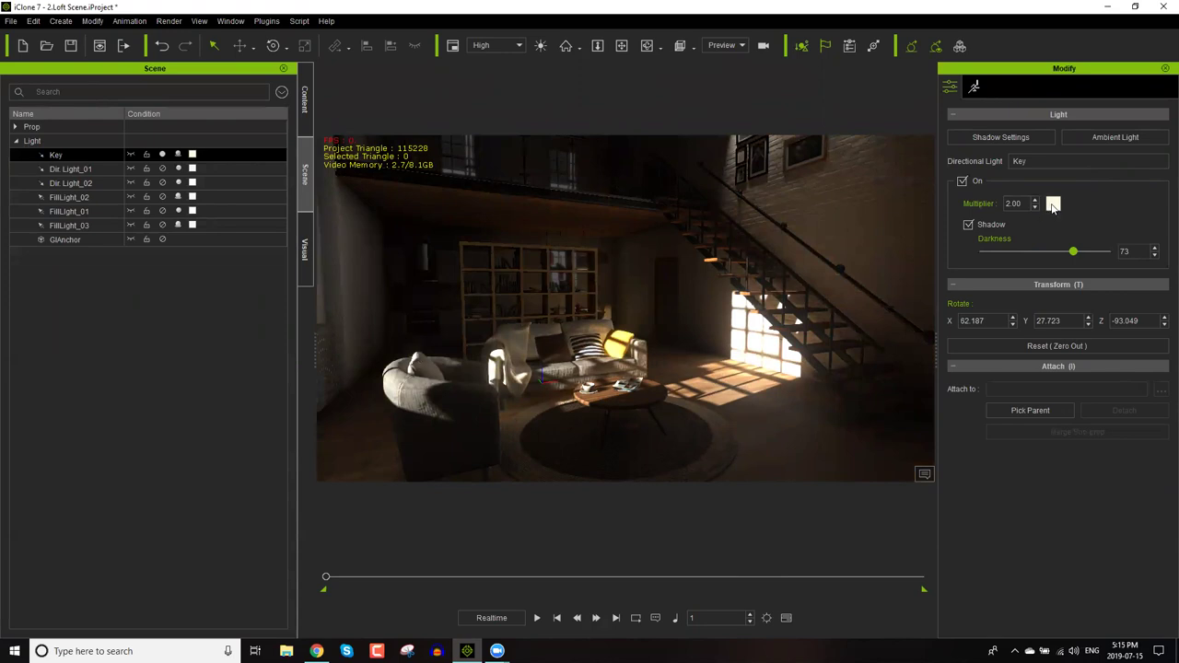
Set the Key light's color to the pale yellow #feffa0.
click(1053, 204)
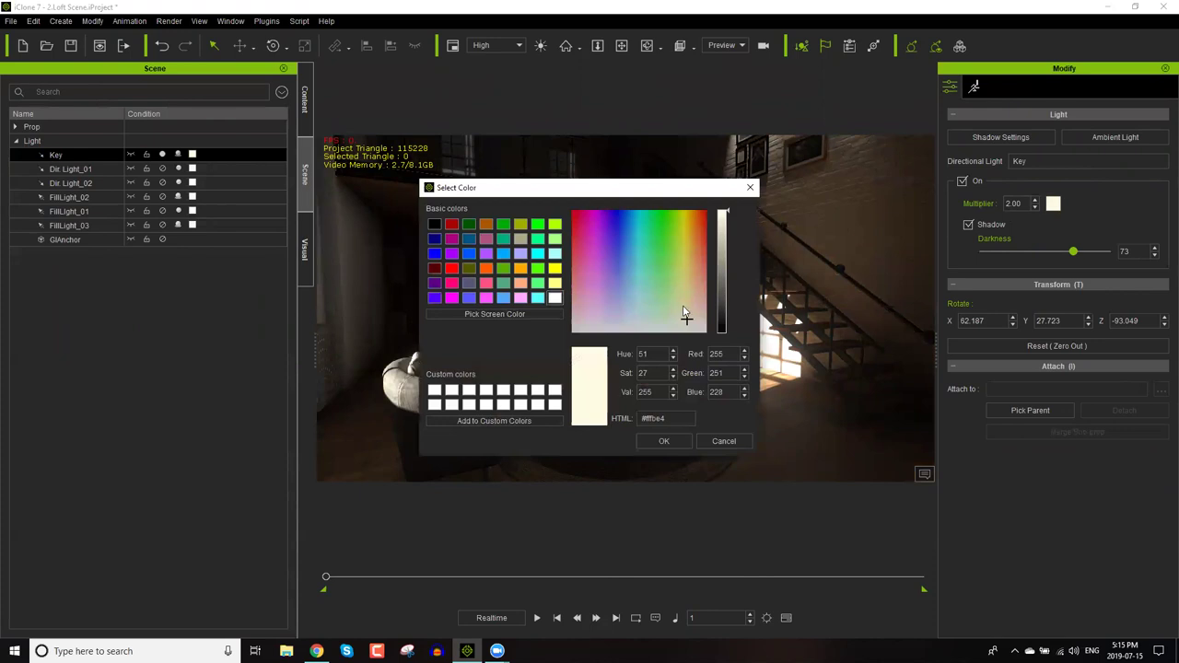
click(684, 297)
click(682, 287)
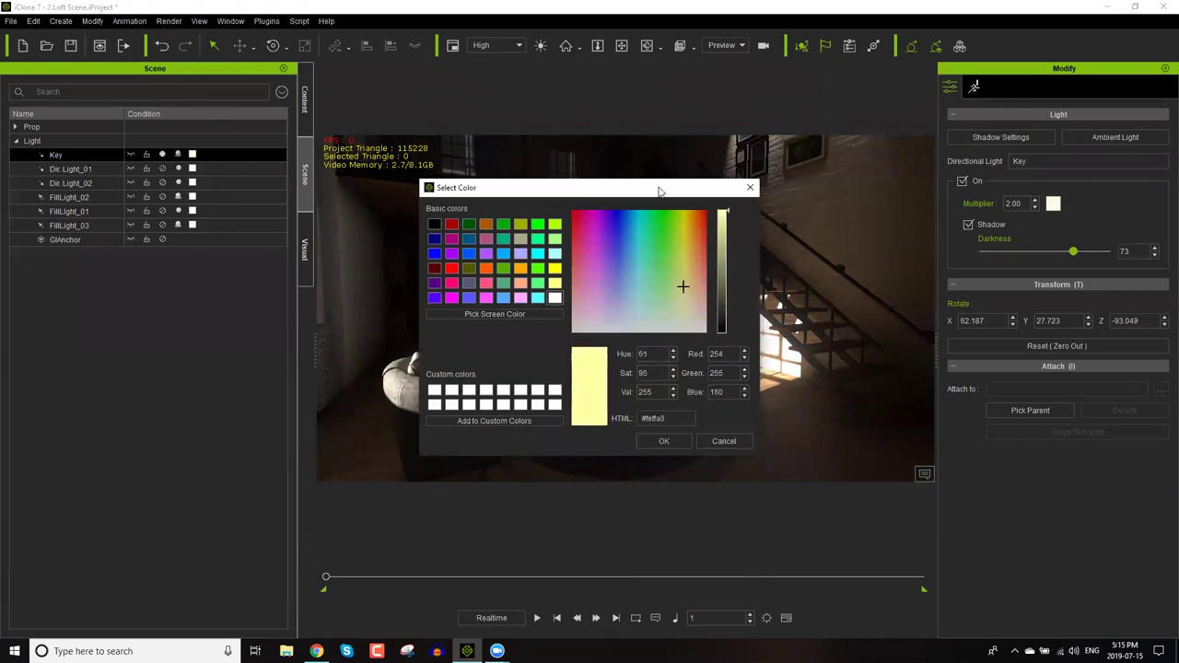
drag(664, 192, 276, 299)
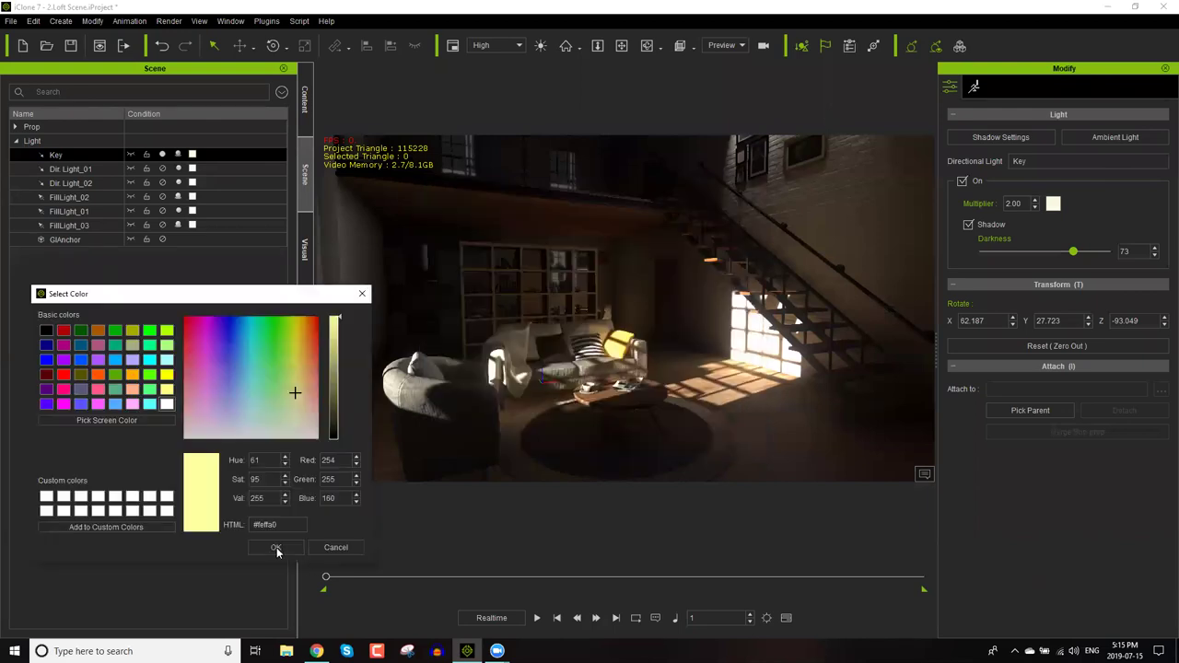
click(274, 546)
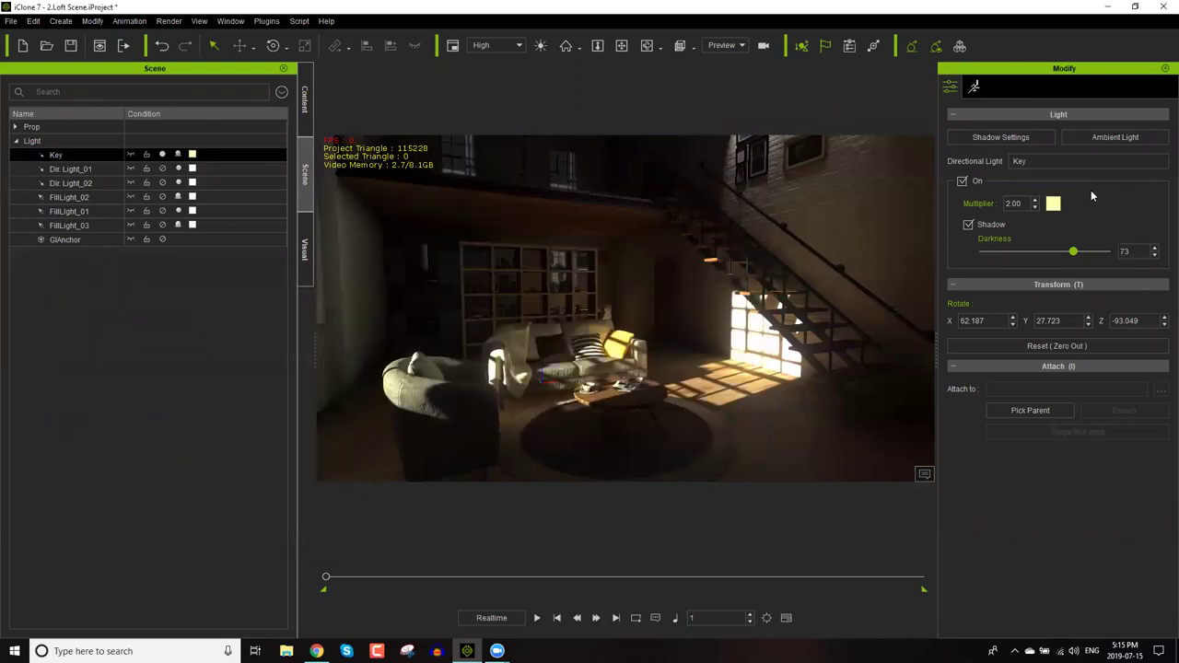
Set the Key light's color to the warm orange #ffb26f.
click(1054, 203)
drag(689, 281, 696, 265)
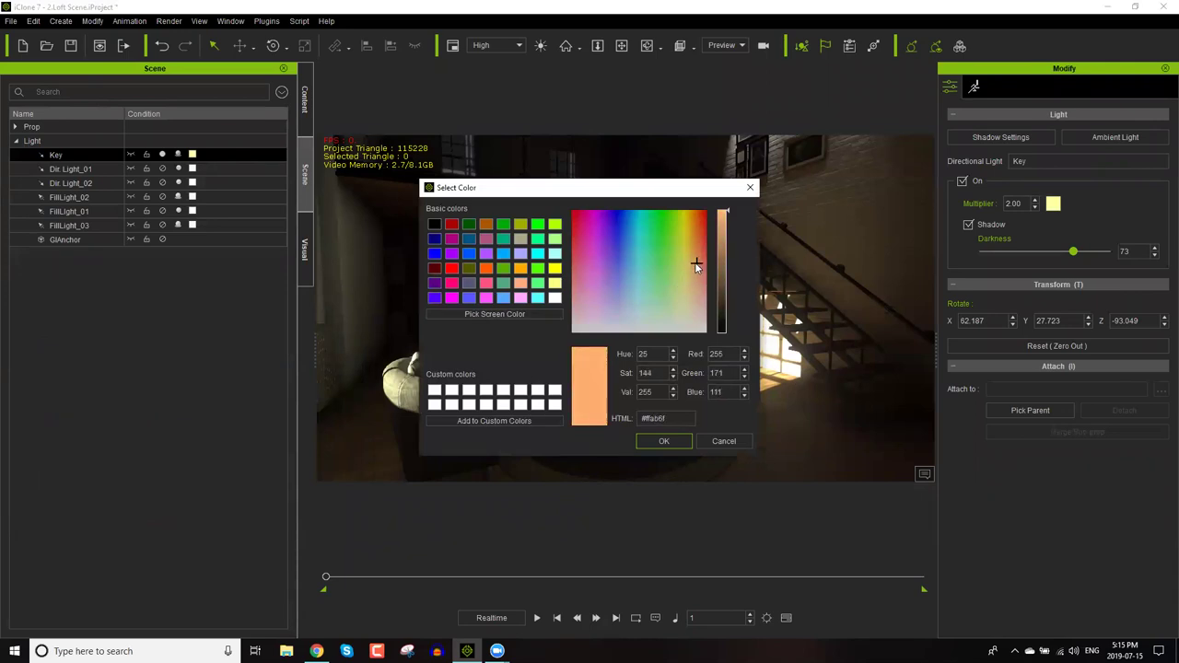
click(667, 448)
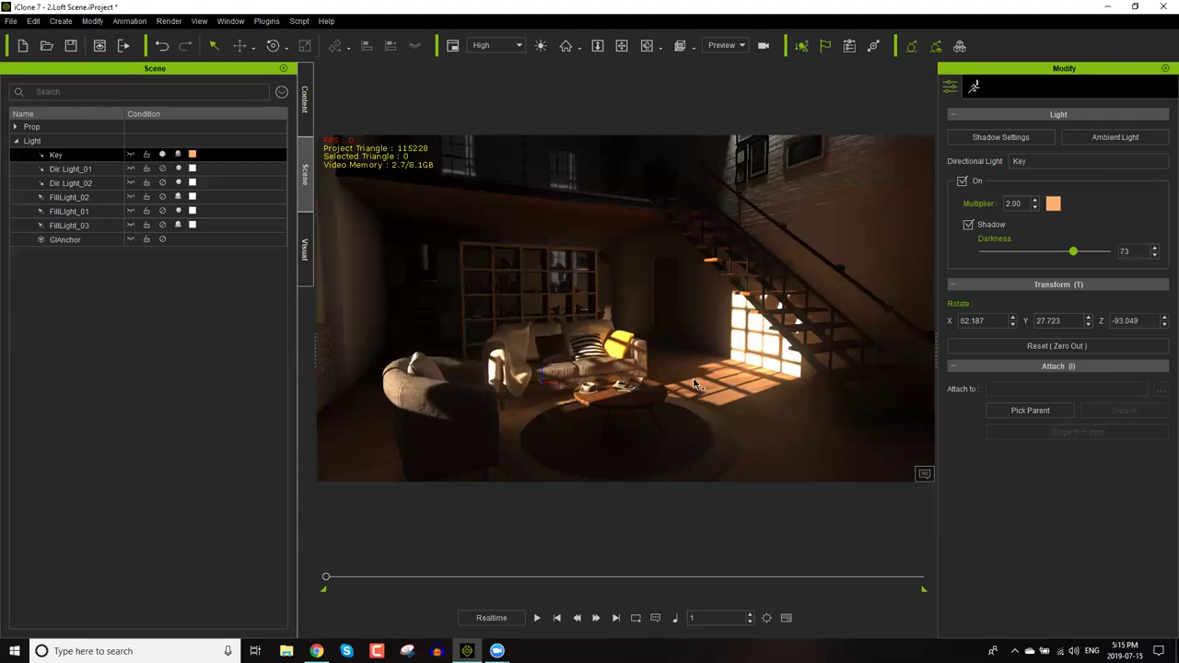
Examine the loft's outside wall and door, and the living area, under the orange Key light.
alt+right_drag(664, 257, 663, 288)
scroll(663, 293, up, 3)
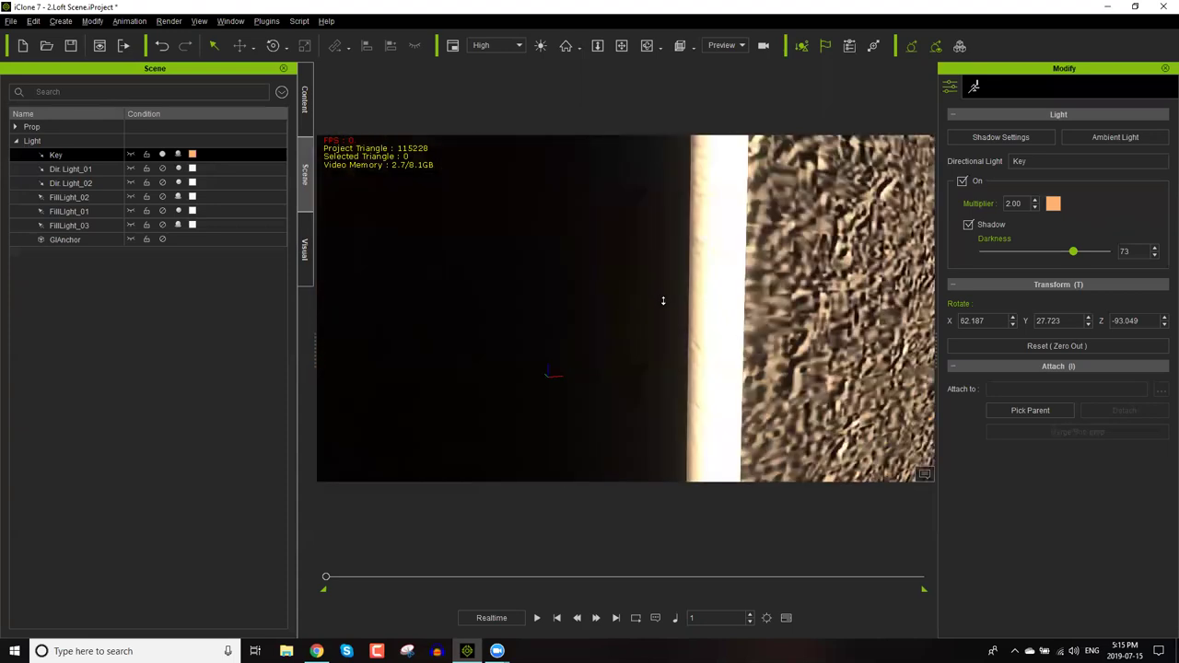
scroll(663, 332, up, 2)
scroll(662, 363, up, 1)
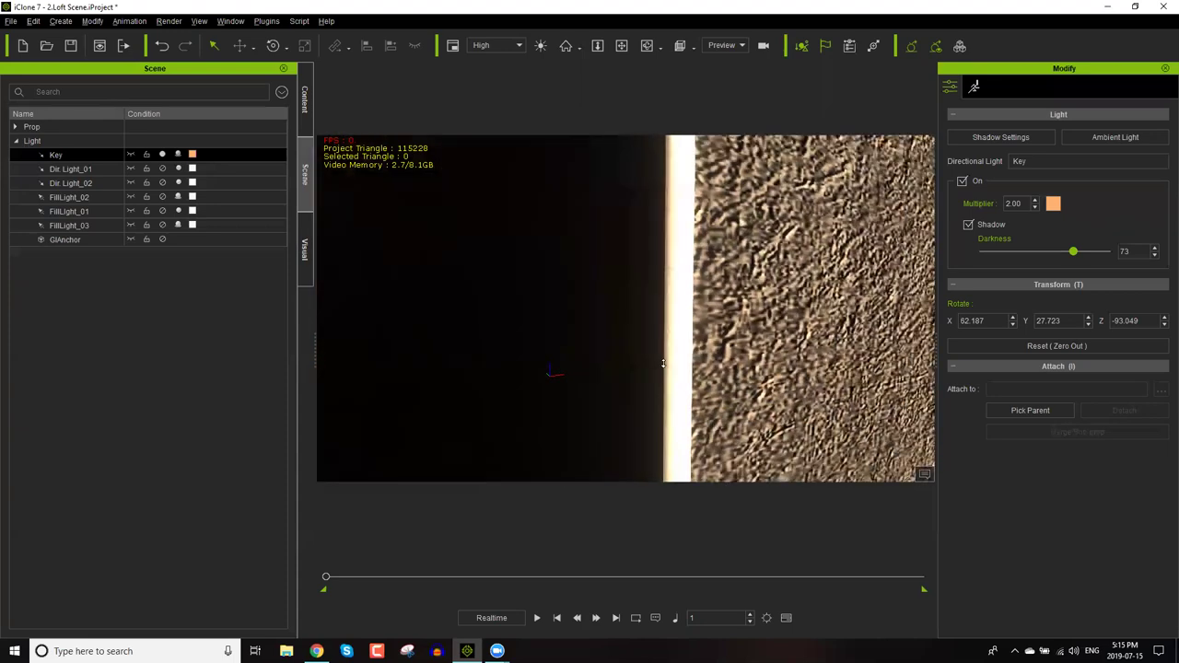
scroll(663, 322, down, 3)
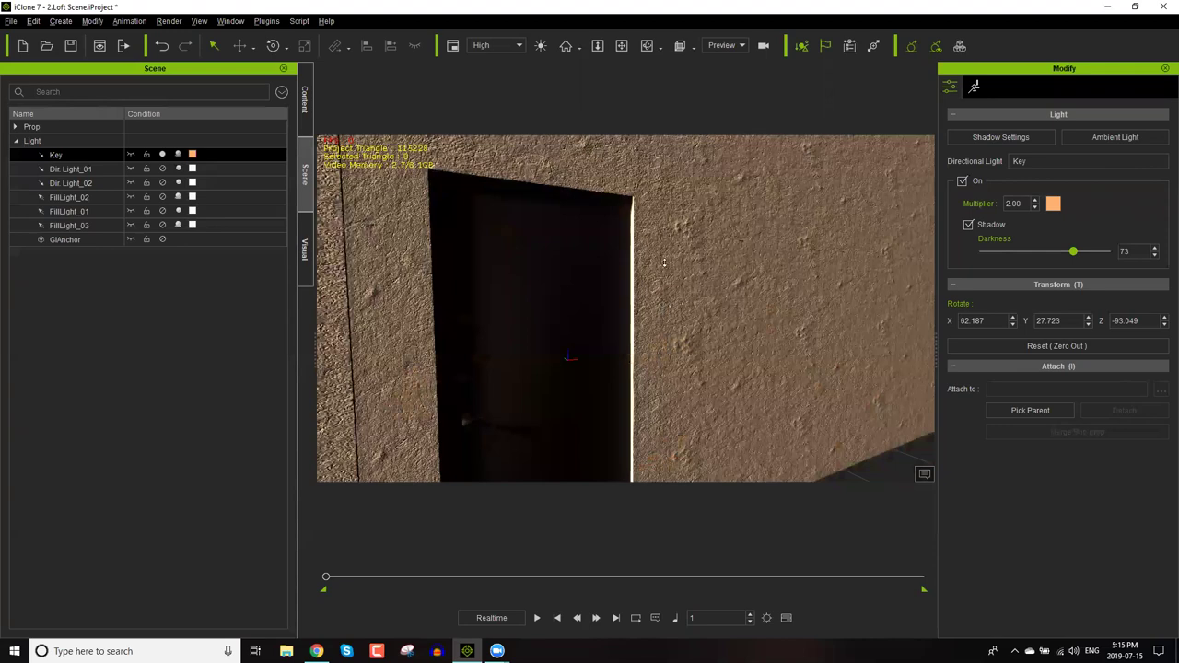
scroll(664, 258, down, 1)
scroll(672, 209, up, 3)
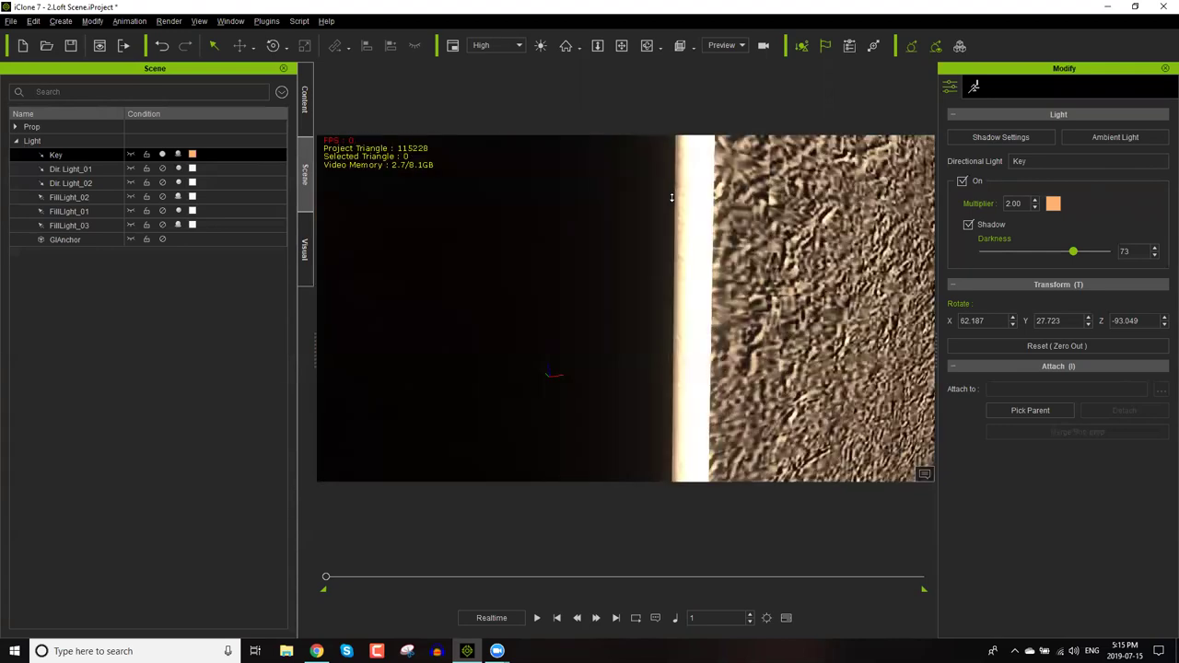
scroll(671, 197, up, 4)
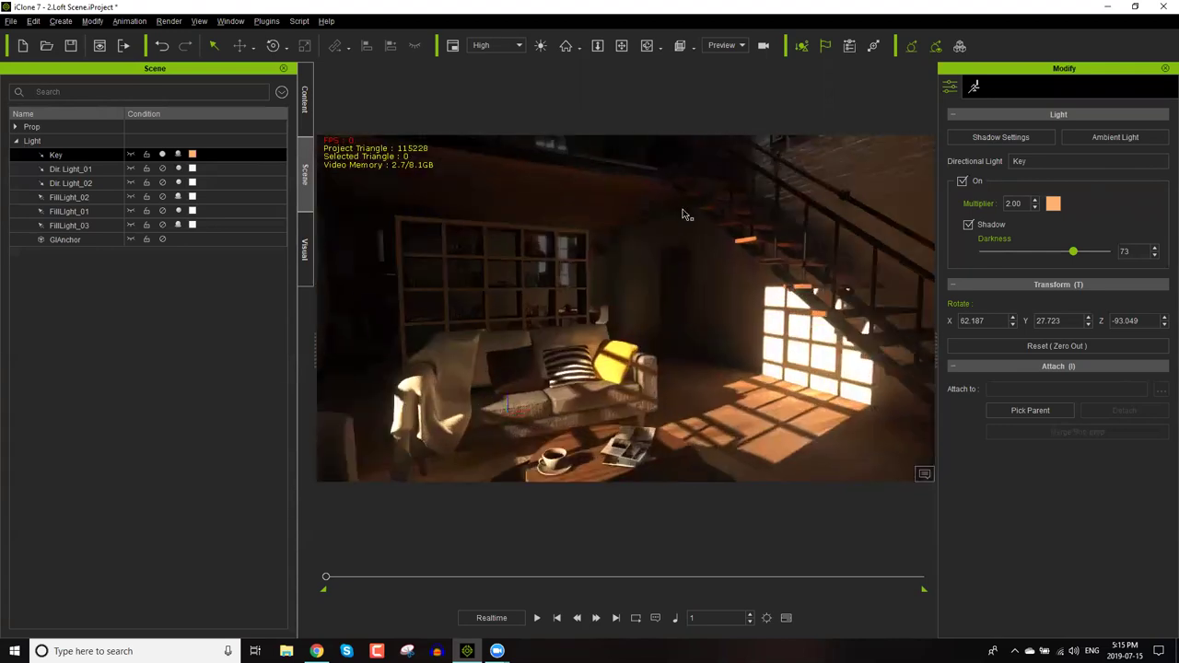
scroll(683, 214, down, 1)
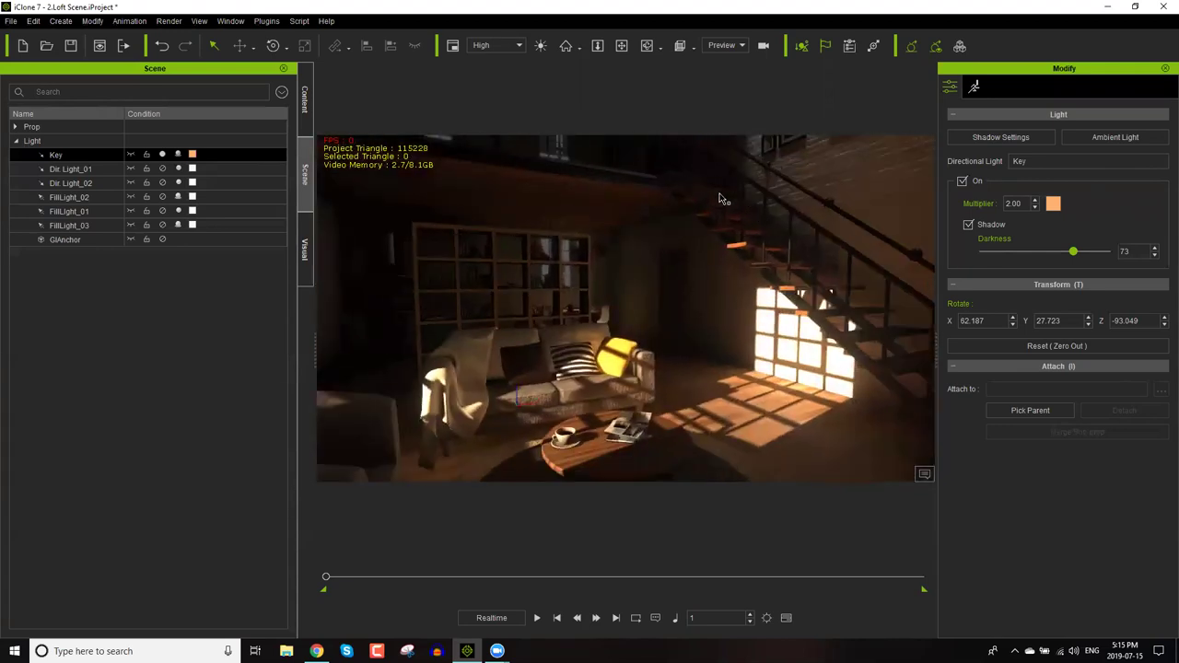
Add a new camera to the scene.
click(58, 21)
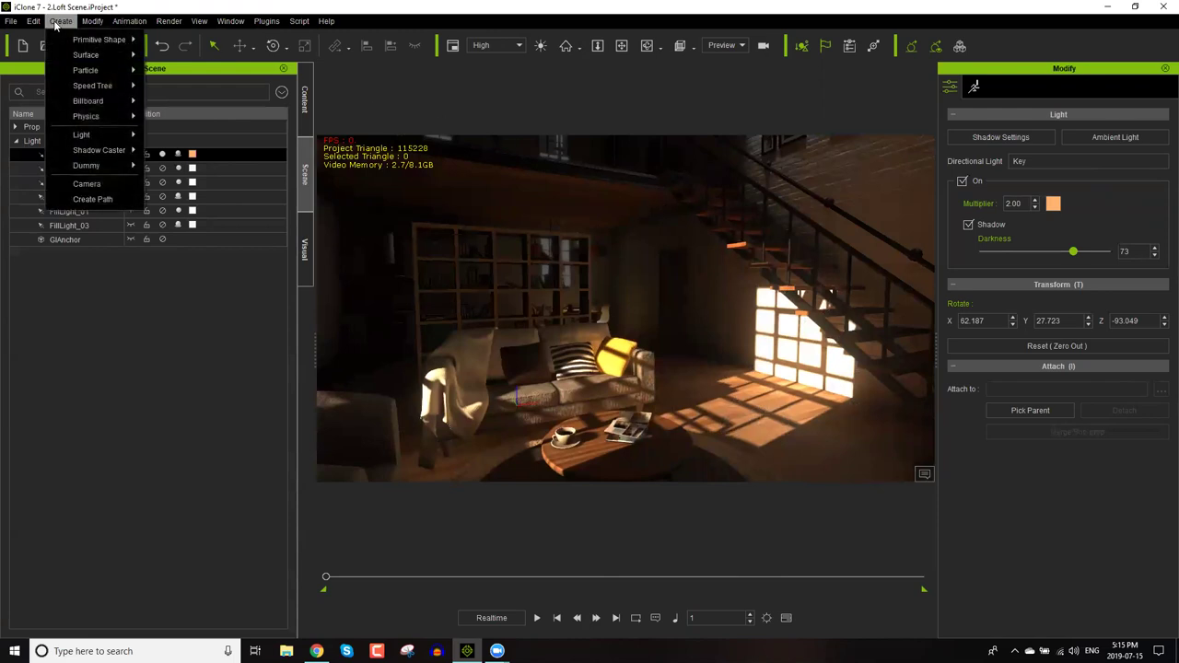
click(86, 183)
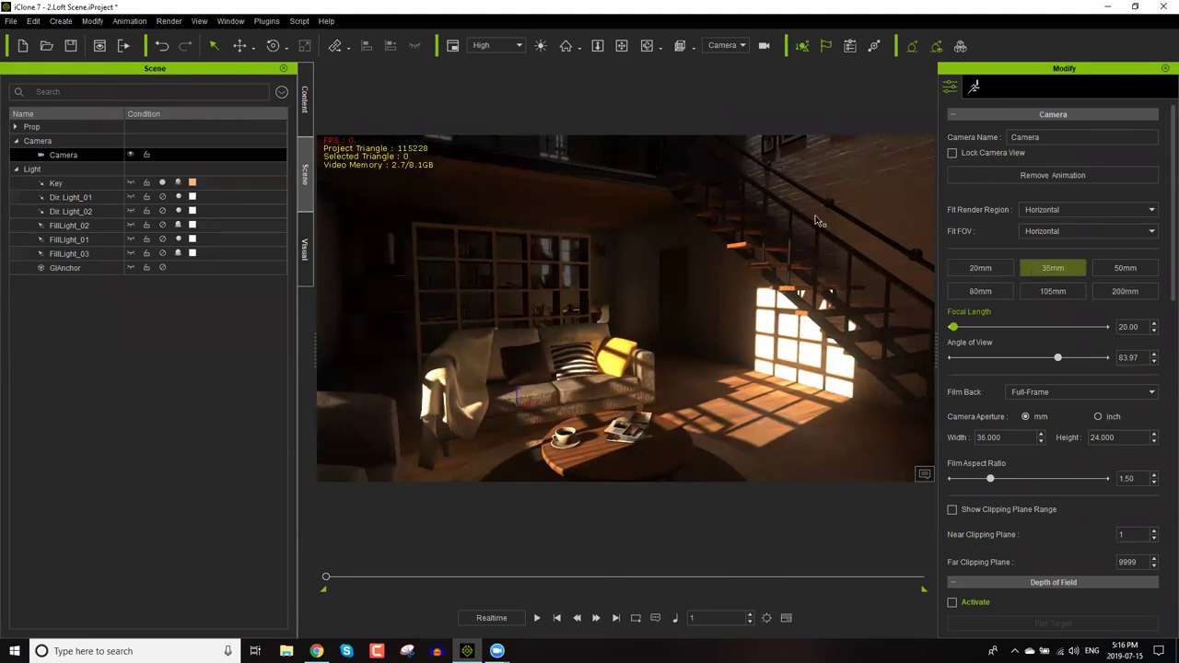
Try the 35, 50, 80, 105 and 200 mm lens presets on the camera, undoing stray view moves.
click(1063, 268)
click(1115, 268)
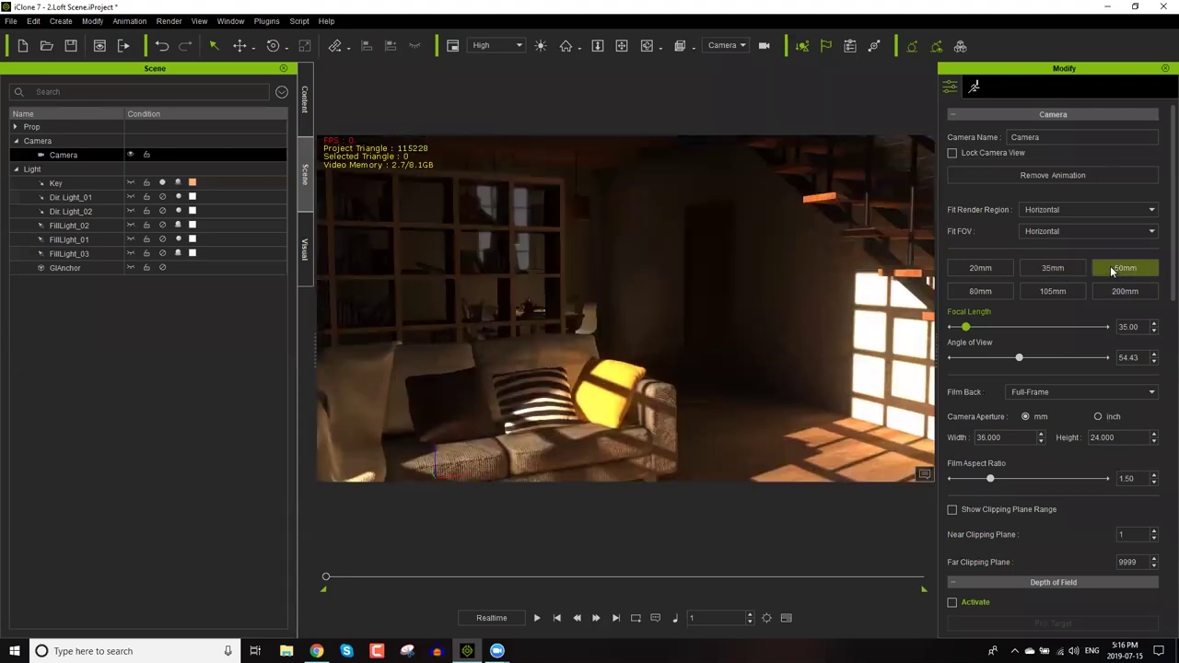
alt+drag(582, 198, 582, 233)
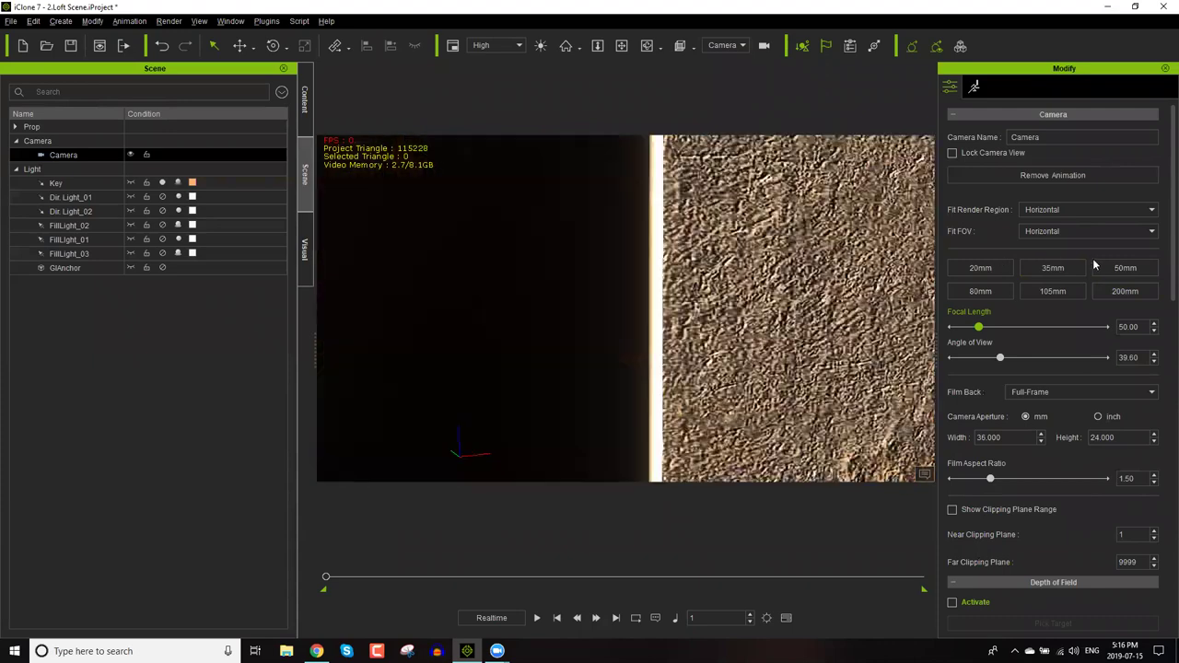
click(982, 291)
right_drag(608, 312, 590, 257)
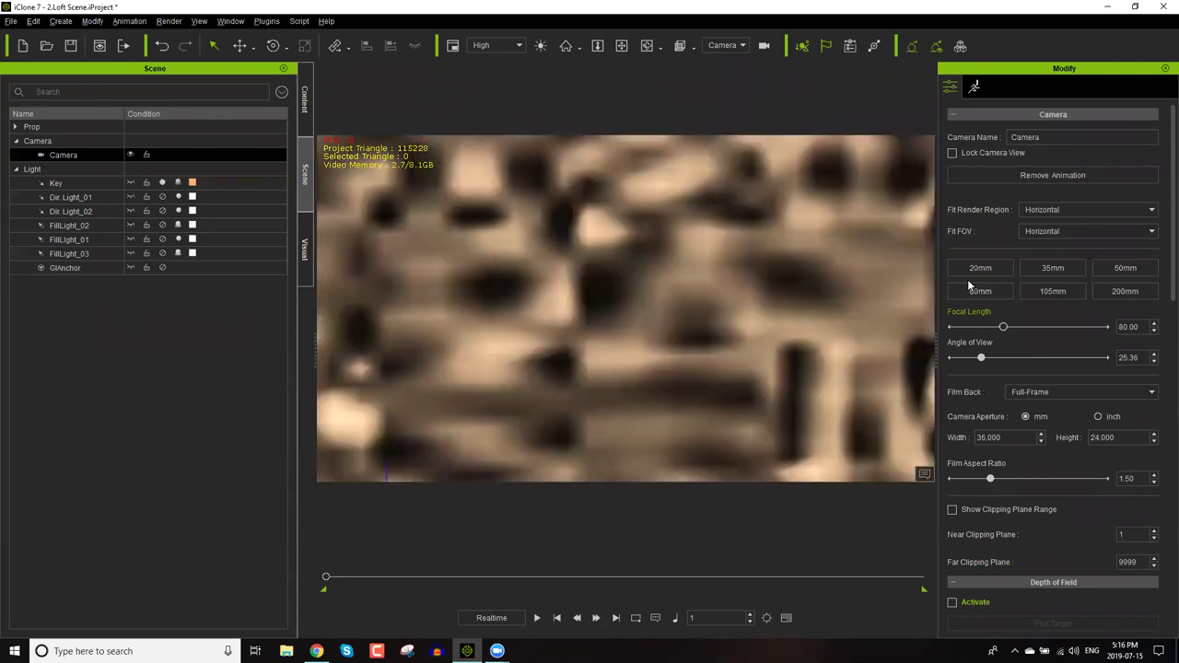
key(ctrl+z)
key(ctrl+z)
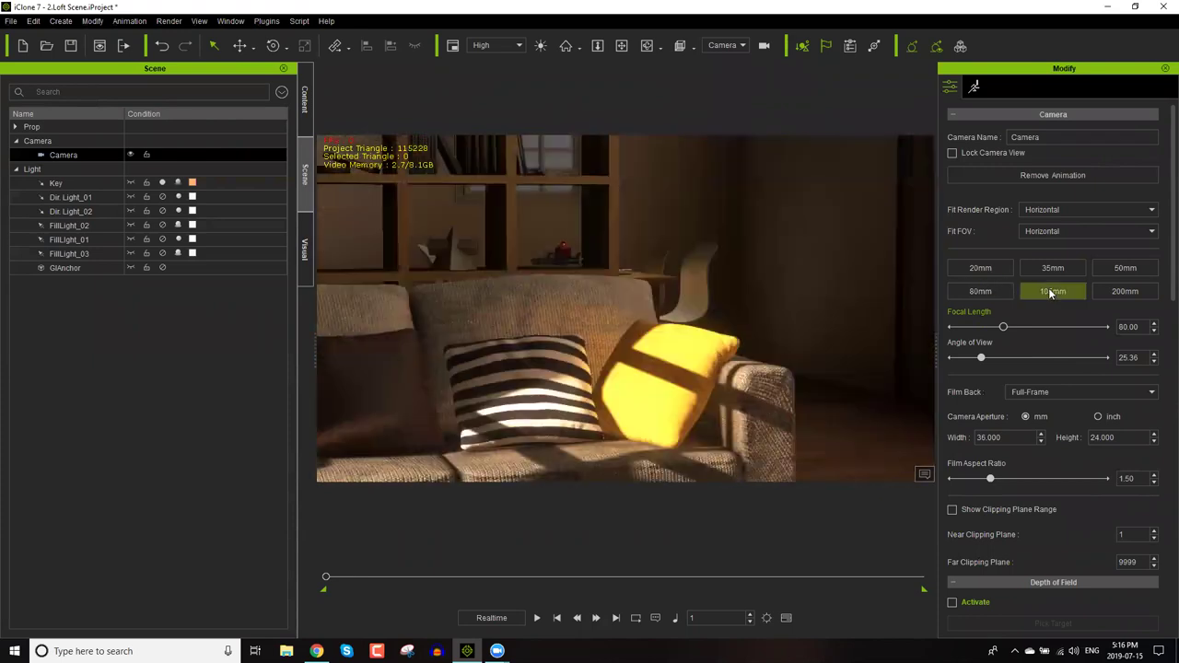
click(1049, 289)
click(1124, 292)
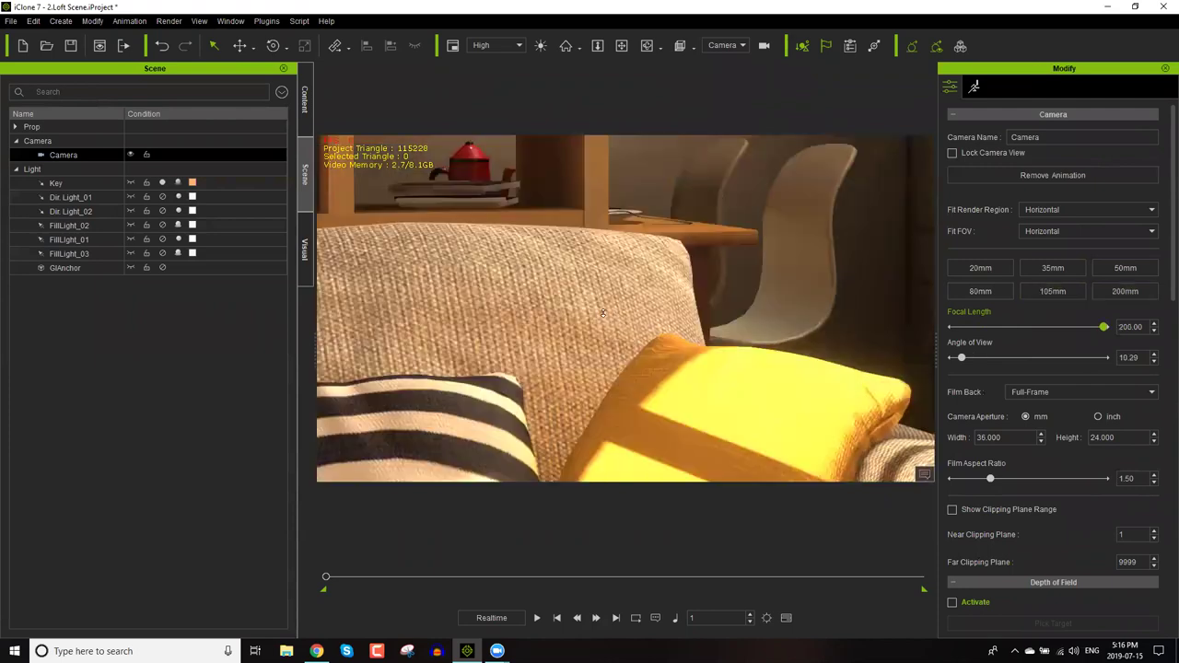
scroll(605, 304, up, 5)
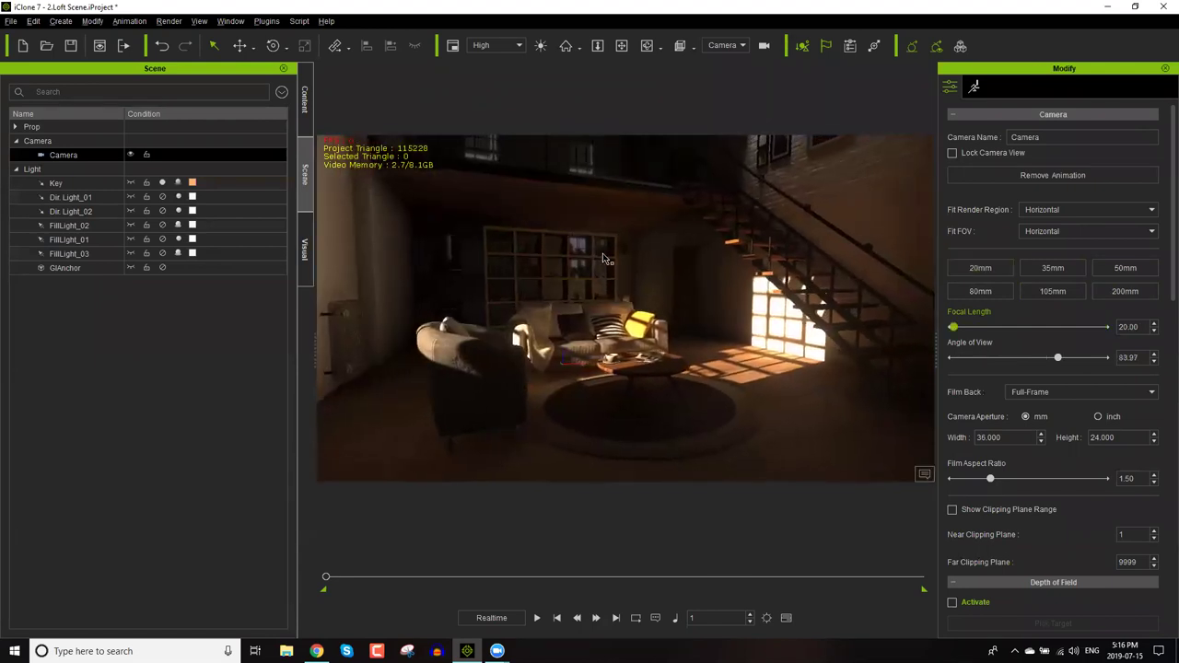
Reposition the camera at 20 mm focal length to frame the armchair, sofa, round rug and staircase.
scroll(602, 284, down, 2)
drag(602, 285, 602, 240)
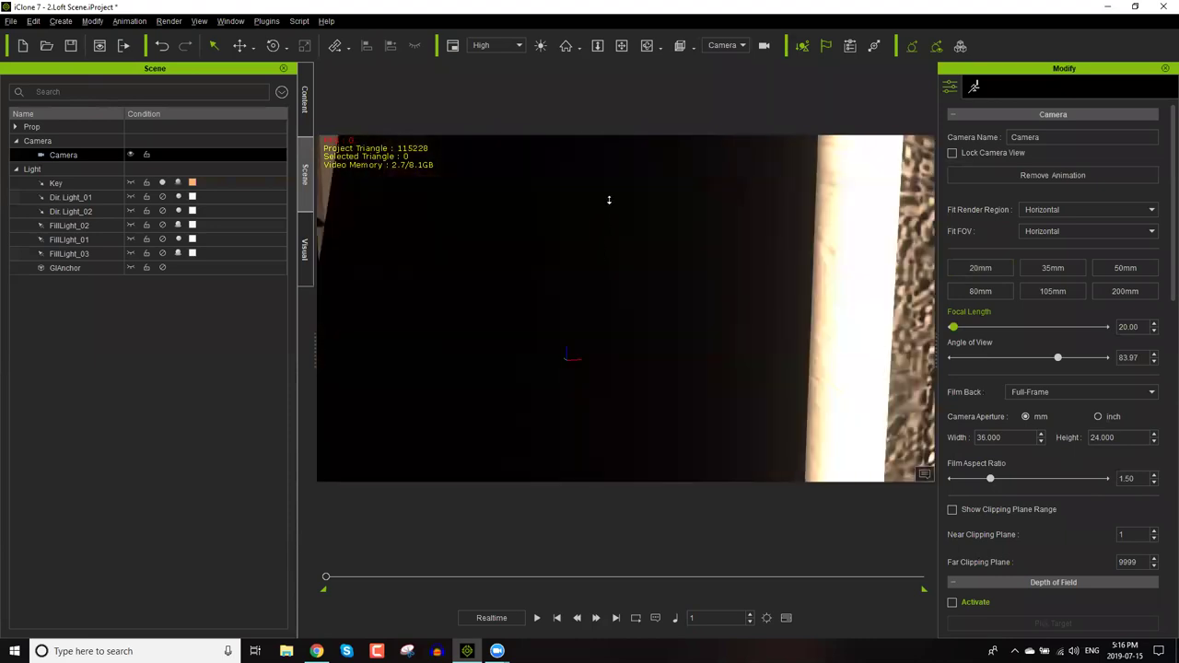
mouse_move(704, 341)
right_down()
mouse_move(514, 347)
mouse_move(705, 350)
right_up()
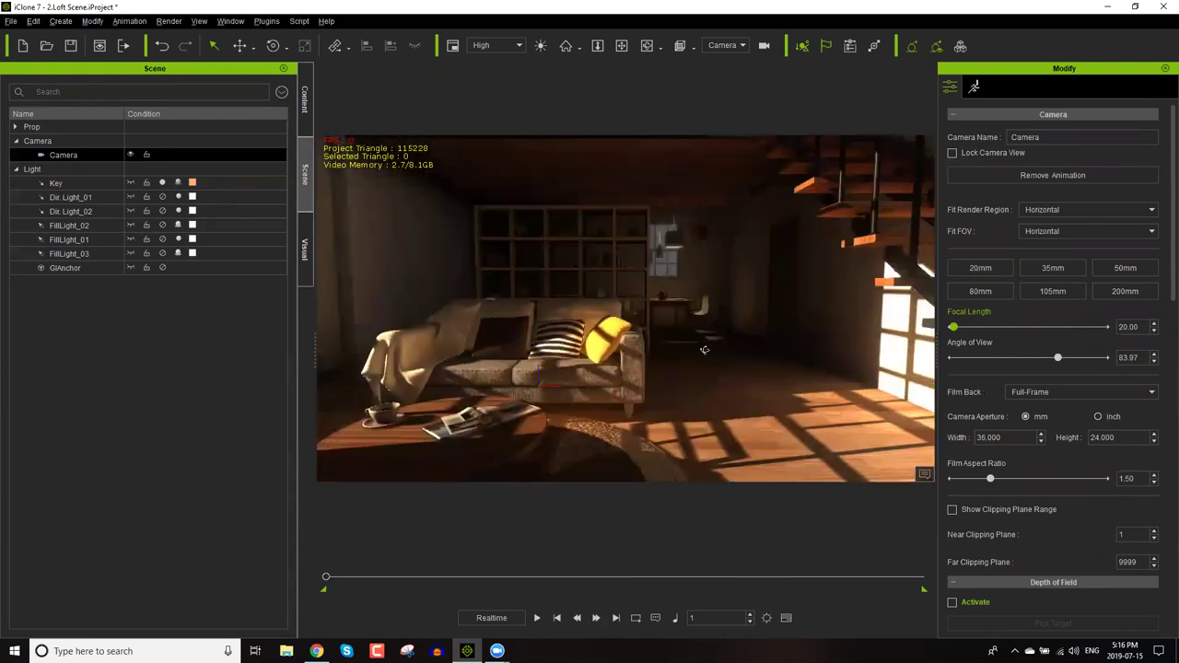
drag(704, 350, 728, 340)
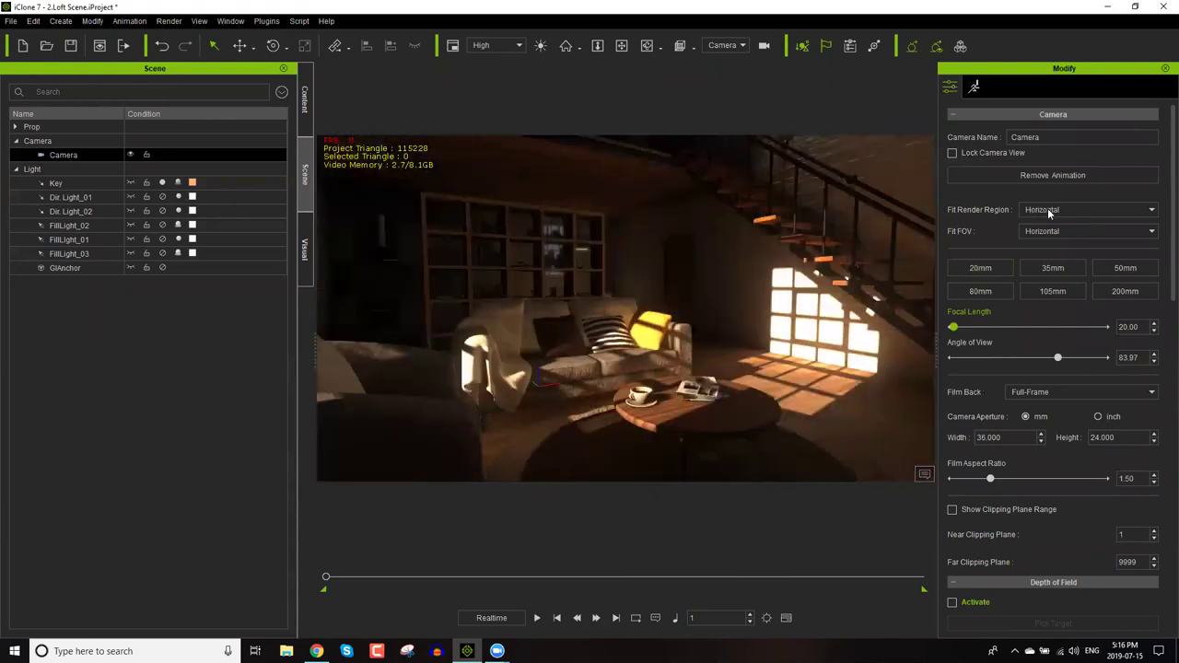
click(1057, 212)
click(1058, 195)
mouse_move(575, 247)
mouse_down()
mouse_move(578, 289)
mouse_move(577, 269)
mouse_up()
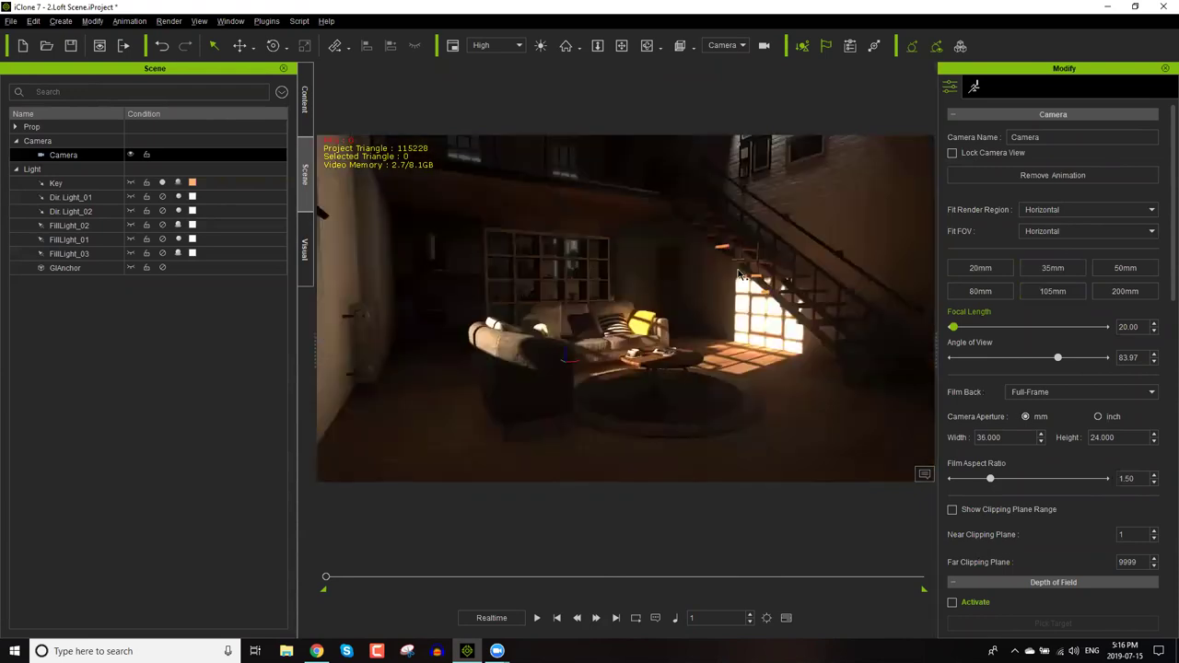
drag(758, 273, 691, 269)
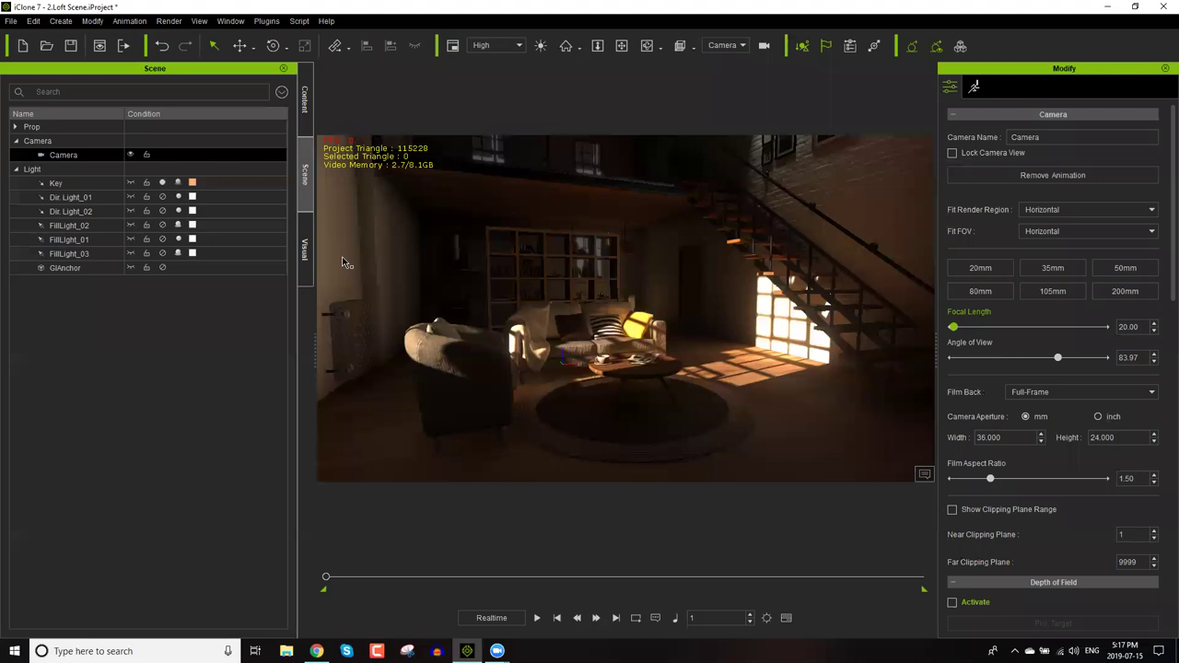
Pick the brick wall and the tea table in the viewport to locate their entries in the scene list.
click(878, 229)
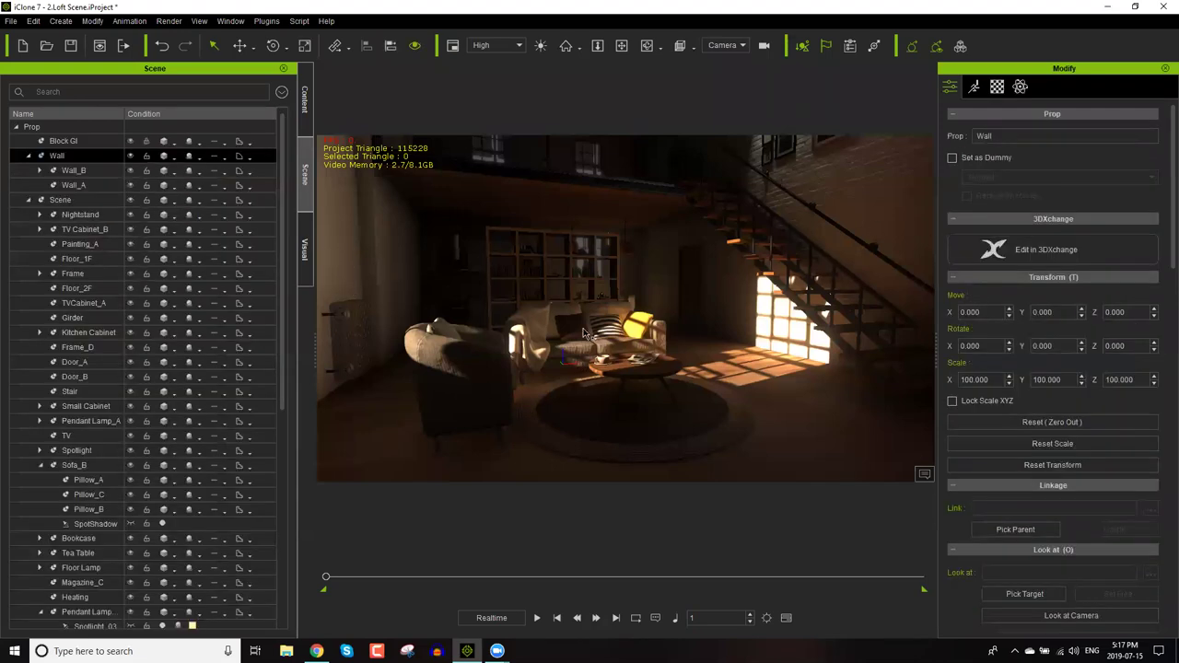
click(627, 371)
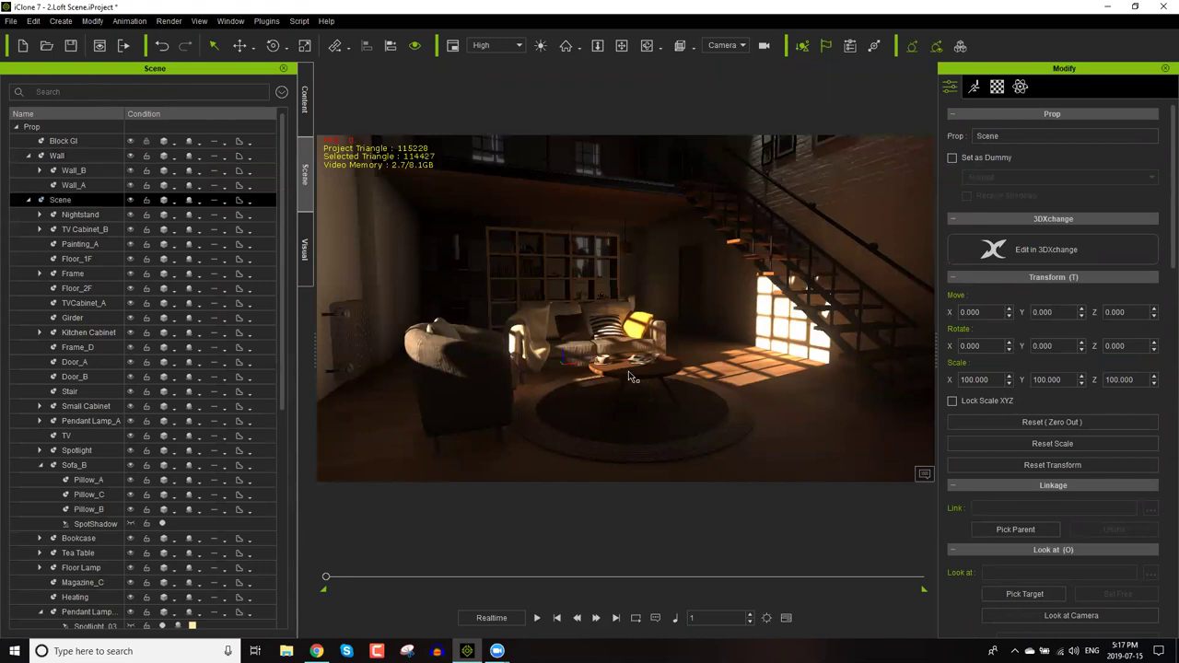
click(632, 376)
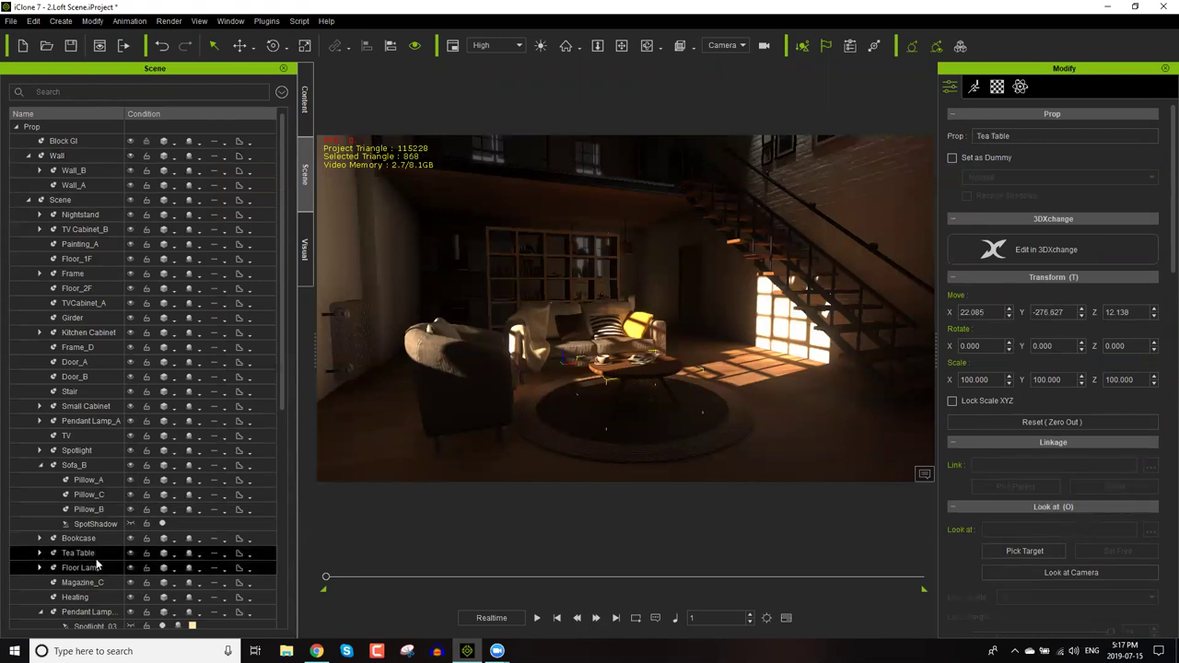
click(872, 206)
Hide and show the whole Wall prop repeatedly to compare the loft's lighting with and without walls.
click(64, 157)
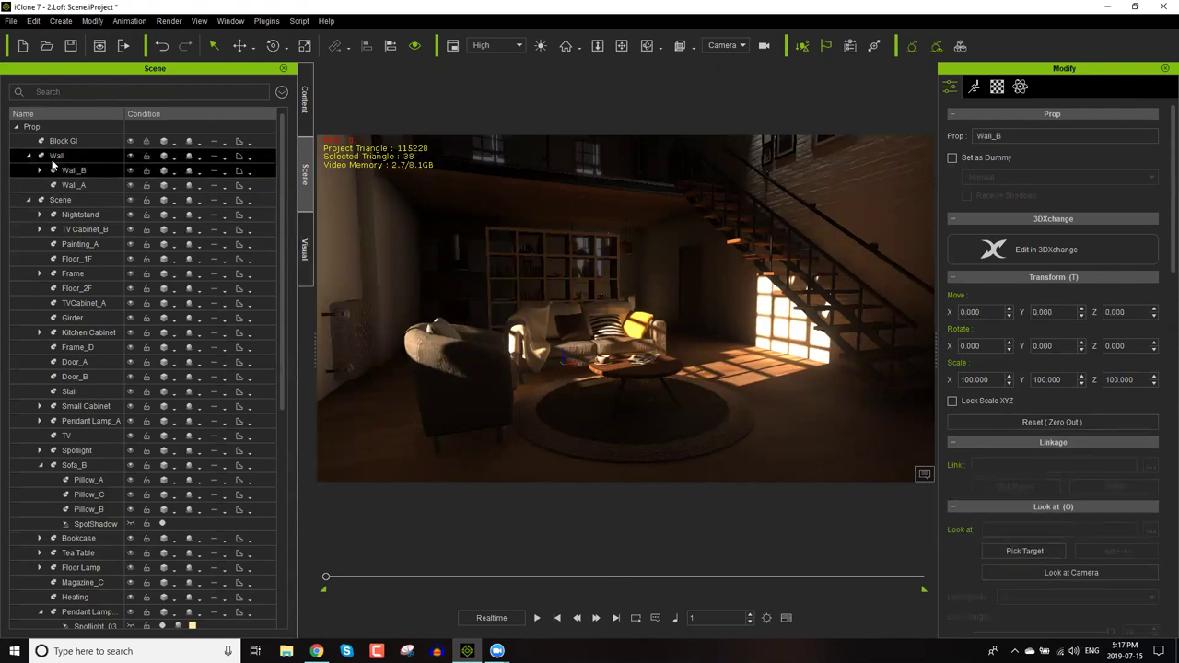
click(130, 155)
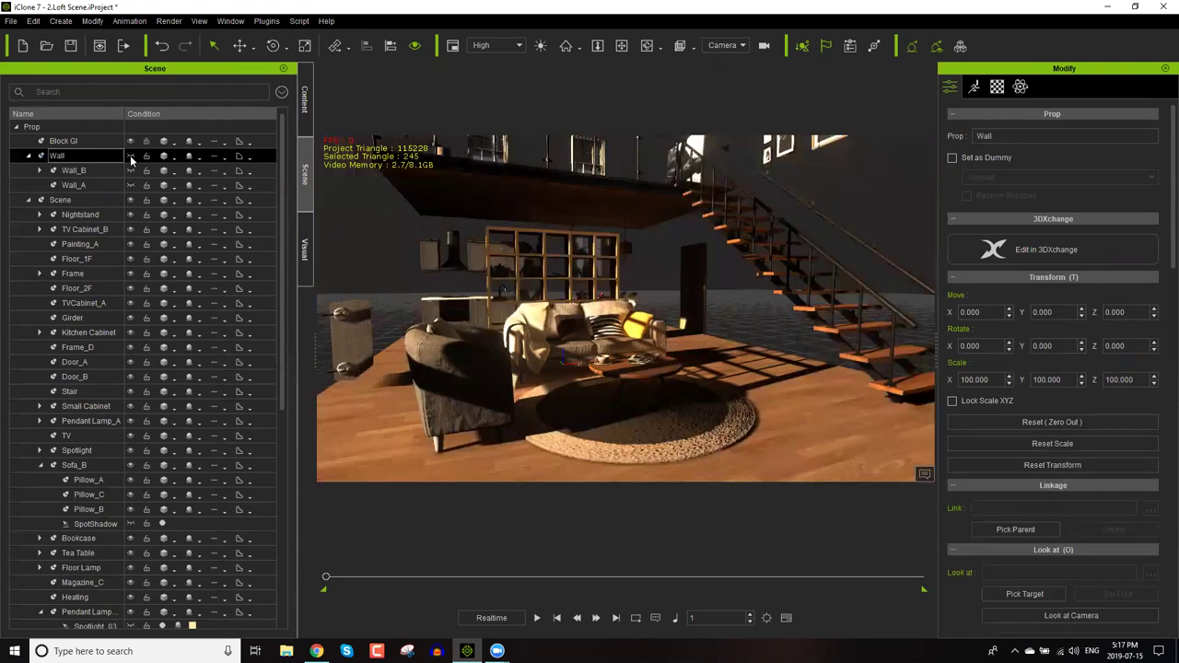
click(130, 156)
click(130, 155)
click(130, 155)
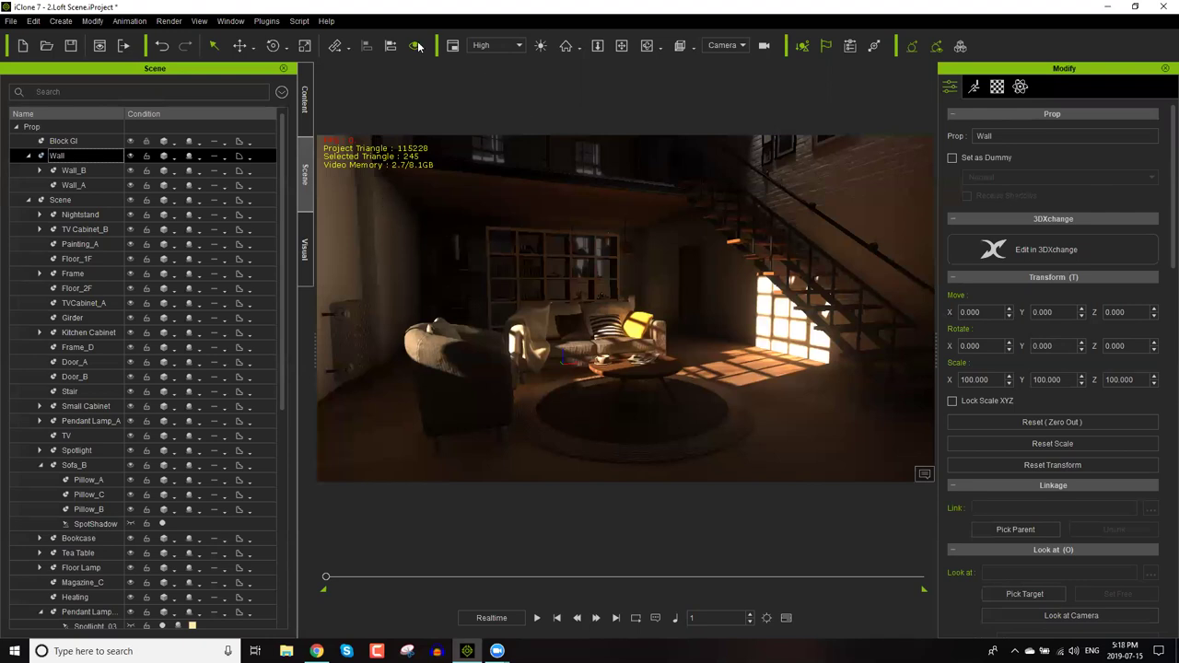
click(130, 157)
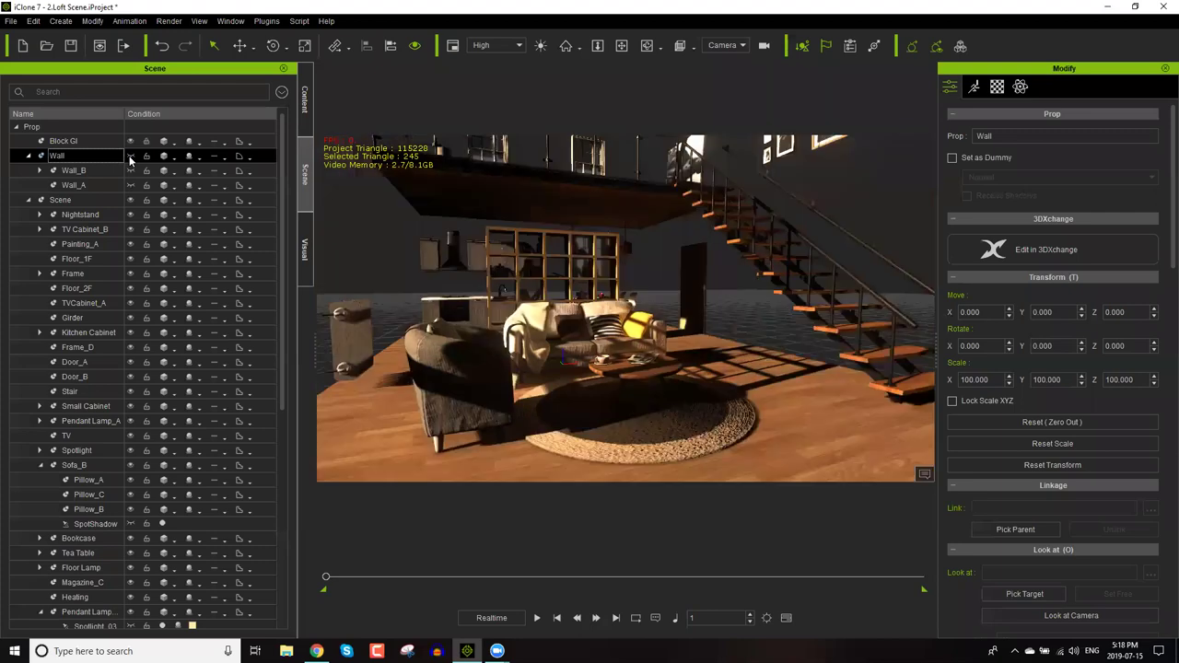
click(130, 156)
click(130, 157)
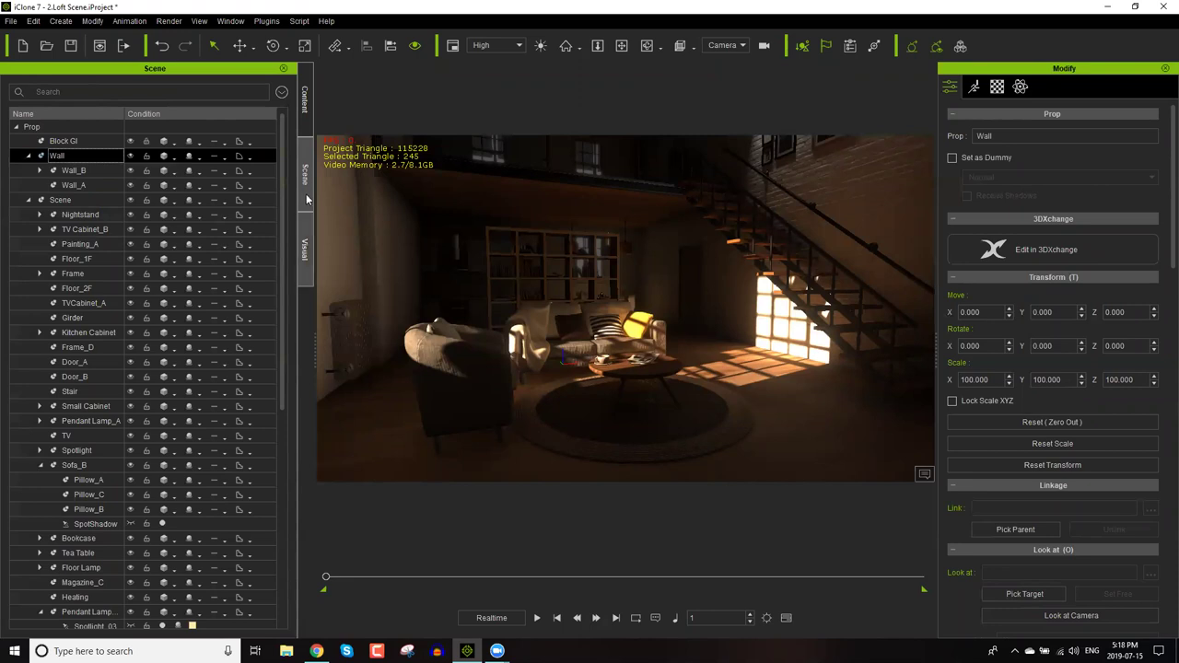
Collapse the prop list and switch on Dir. Light_01, Dir. Light_02, FillLight_02, FillLight_01 and FillLight_03.
click(28, 156)
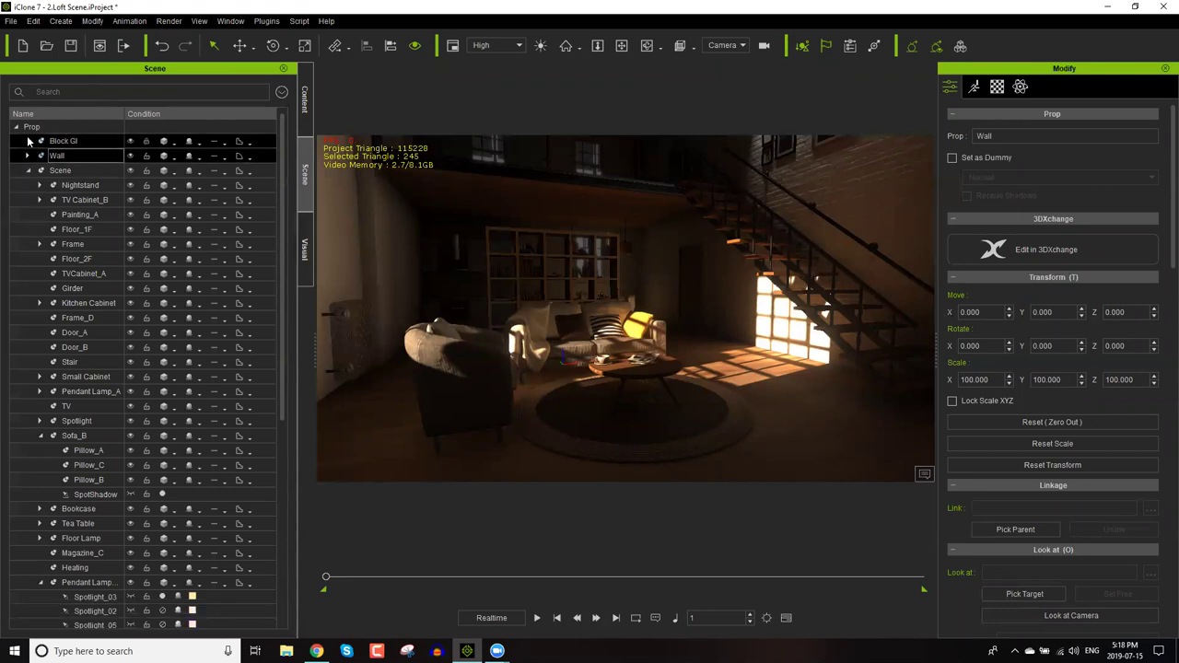
click(16, 127)
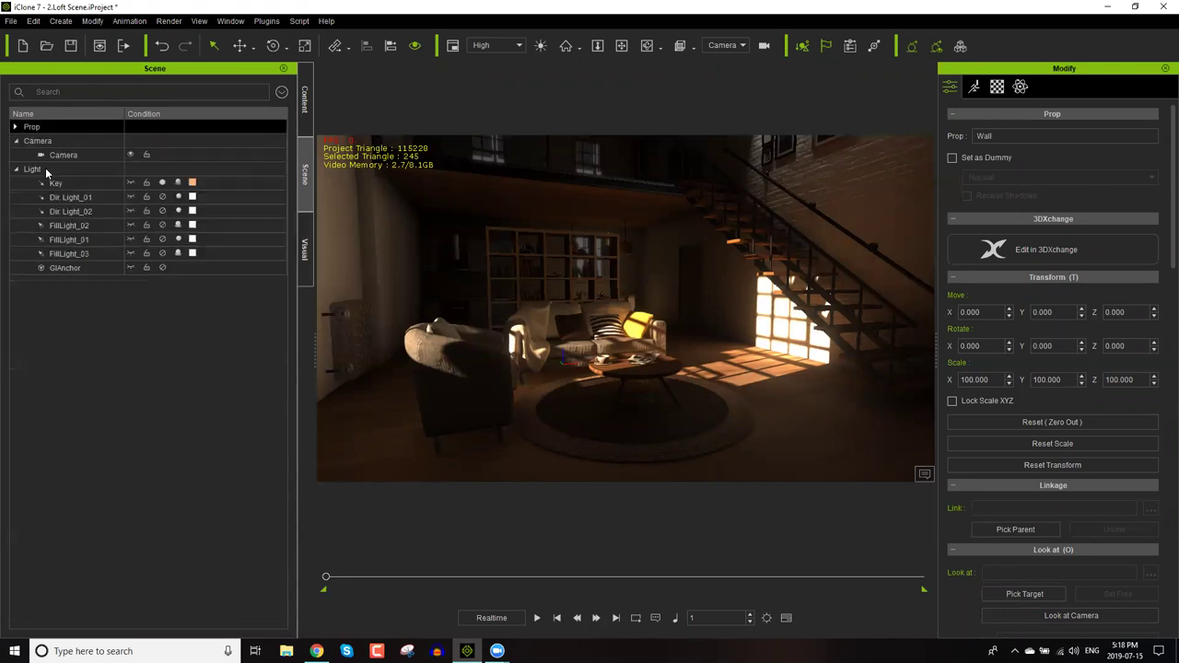
click(163, 197)
click(163, 212)
click(163, 225)
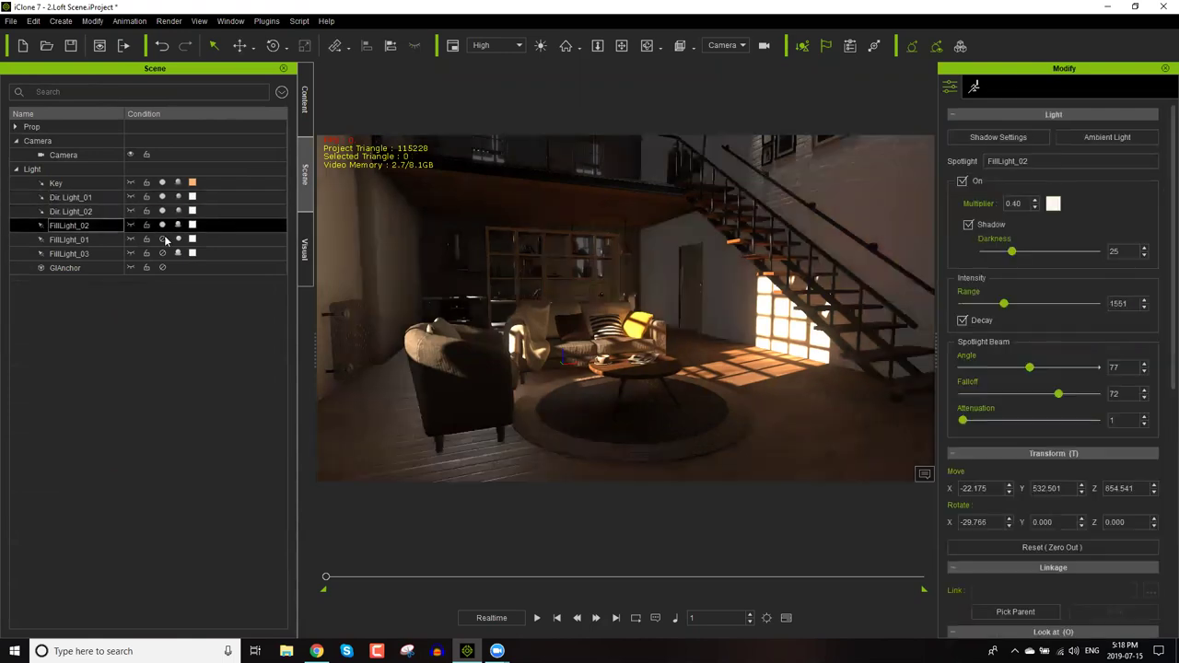
click(163, 240)
click(163, 253)
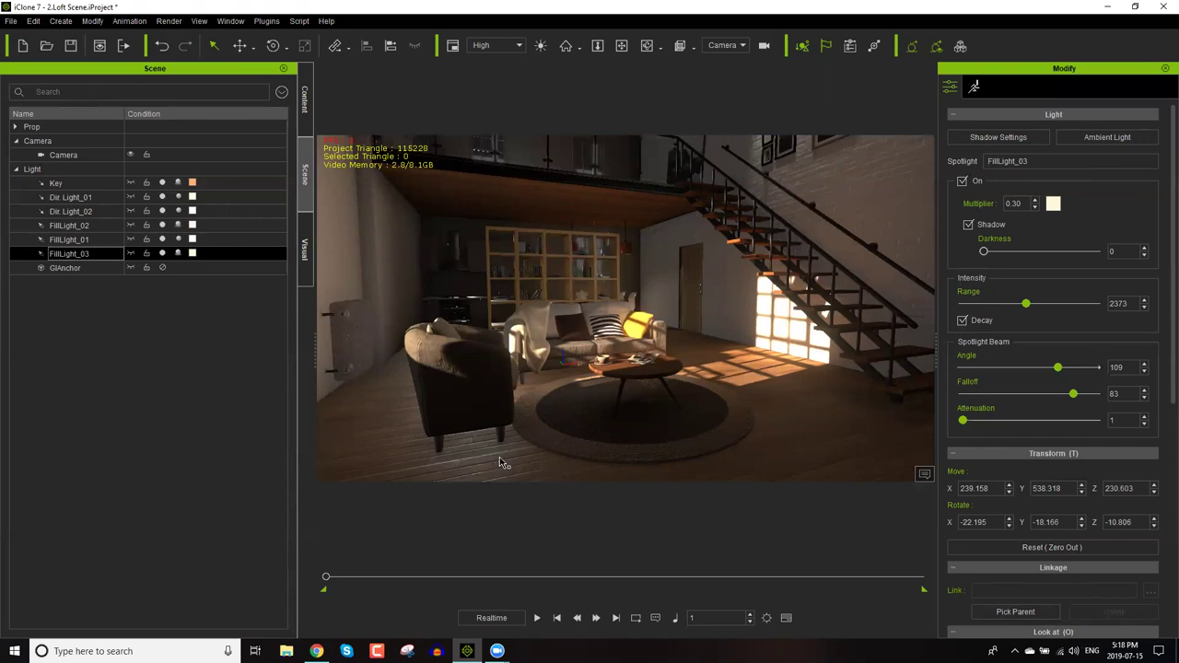
Delete the bookcase standing behind the sofa.
right_drag(577, 339, 677, 369)
click(568, 331)
click(568, 332)
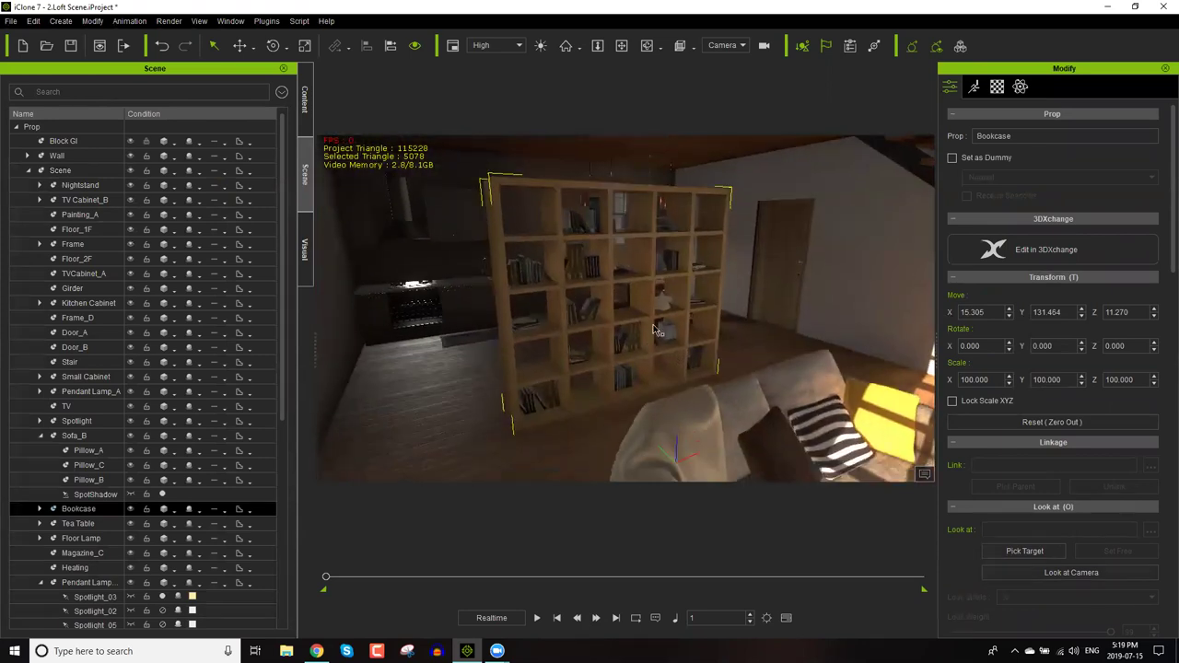
key(Delete)
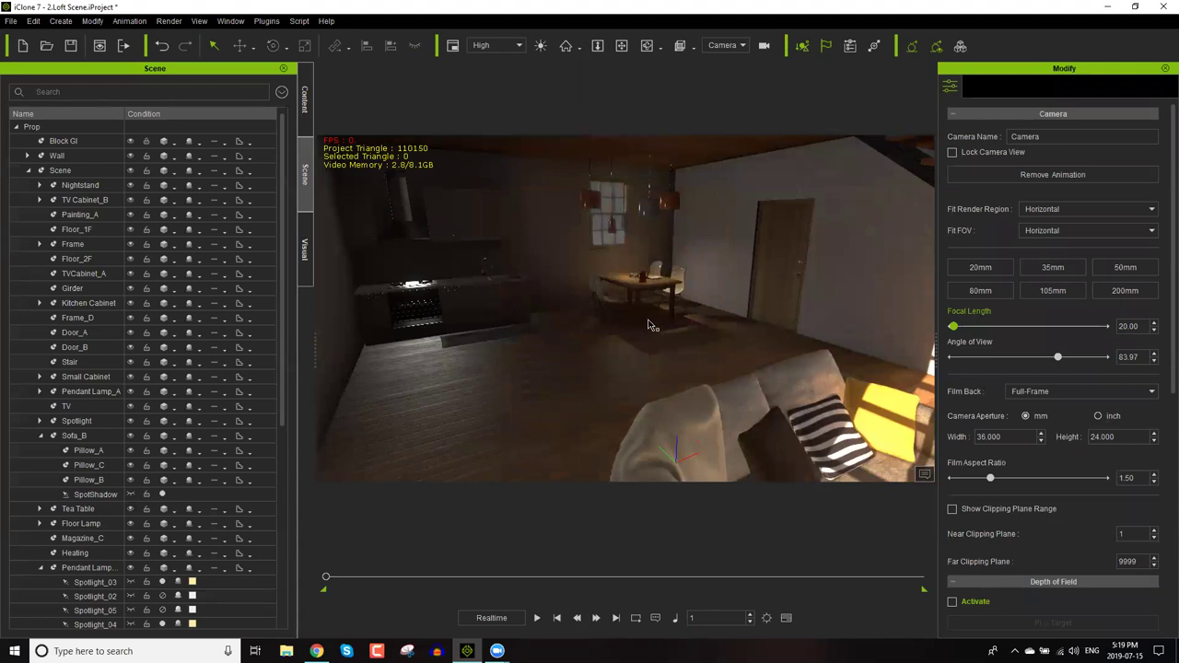
Select the dining table, expand its group in the scene list and select the DiningChair inside it.
click(645, 293)
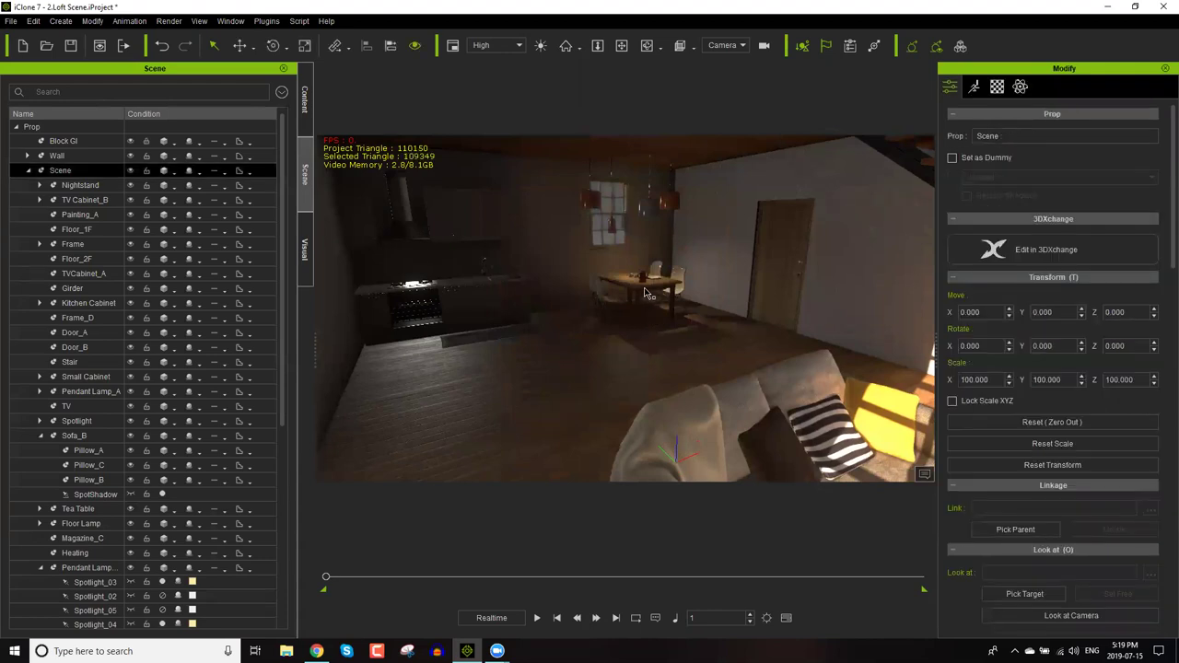
click(648, 289)
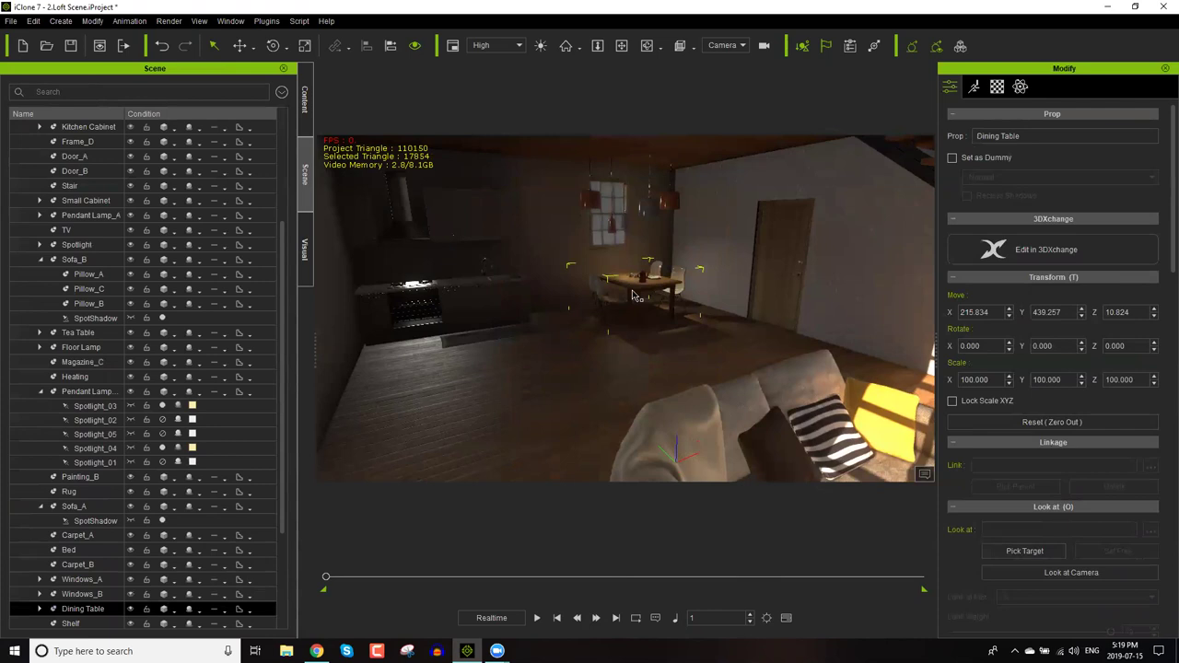
scroll(107, 496, up, 1)
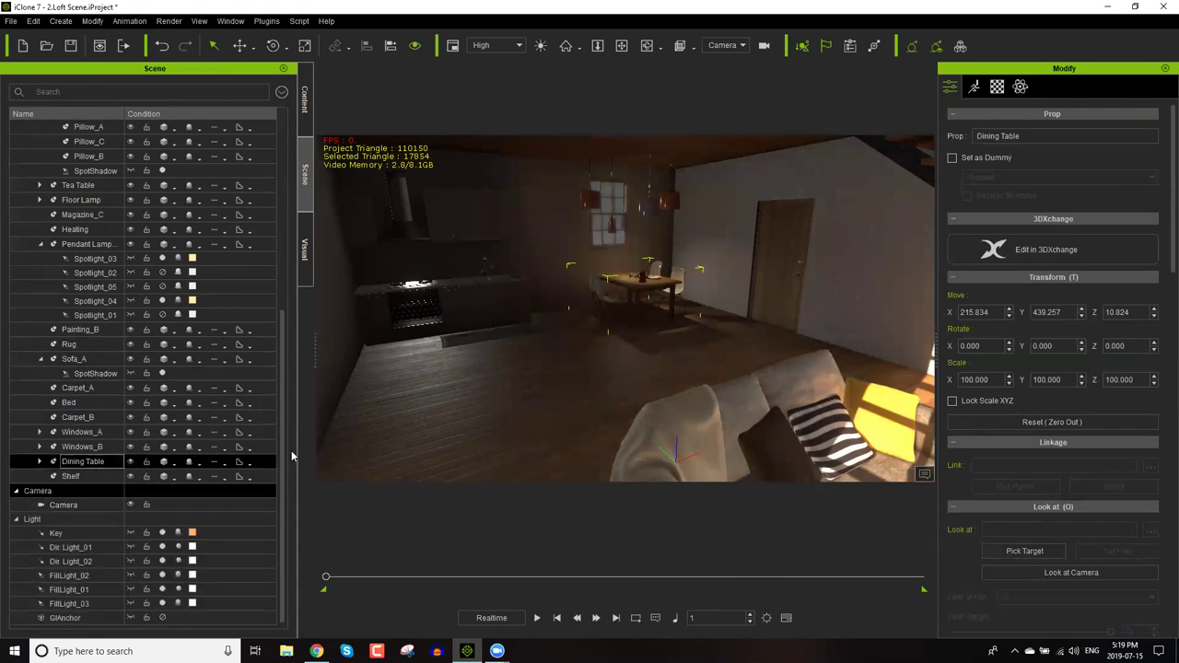
click(39, 461)
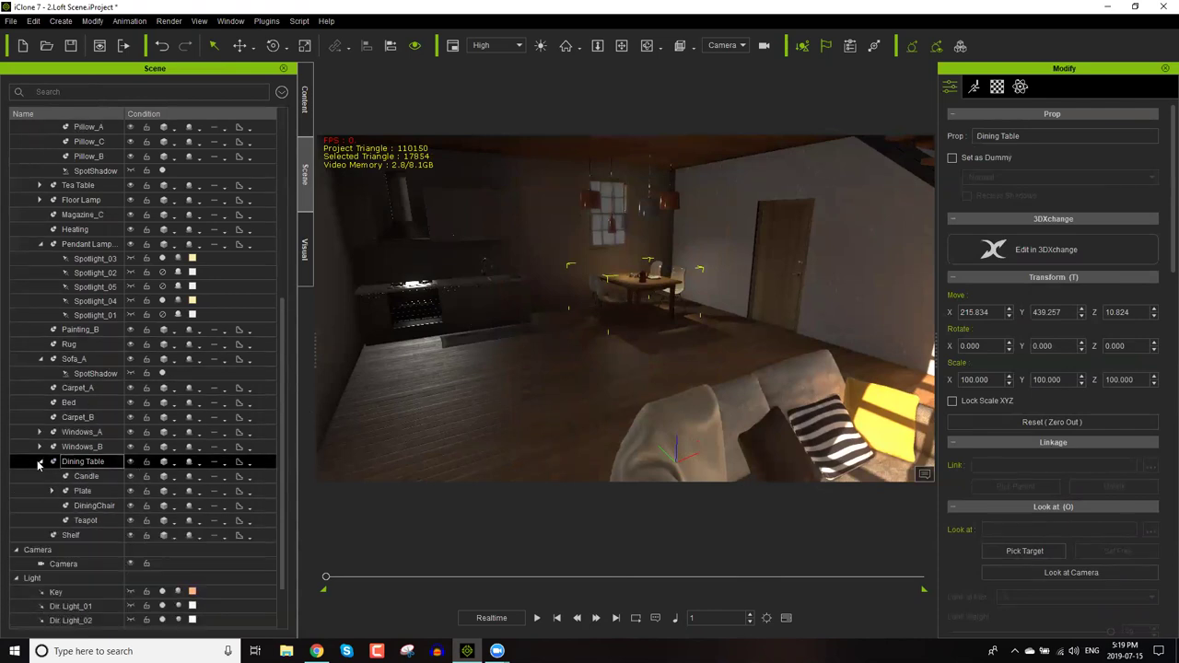
click(89, 508)
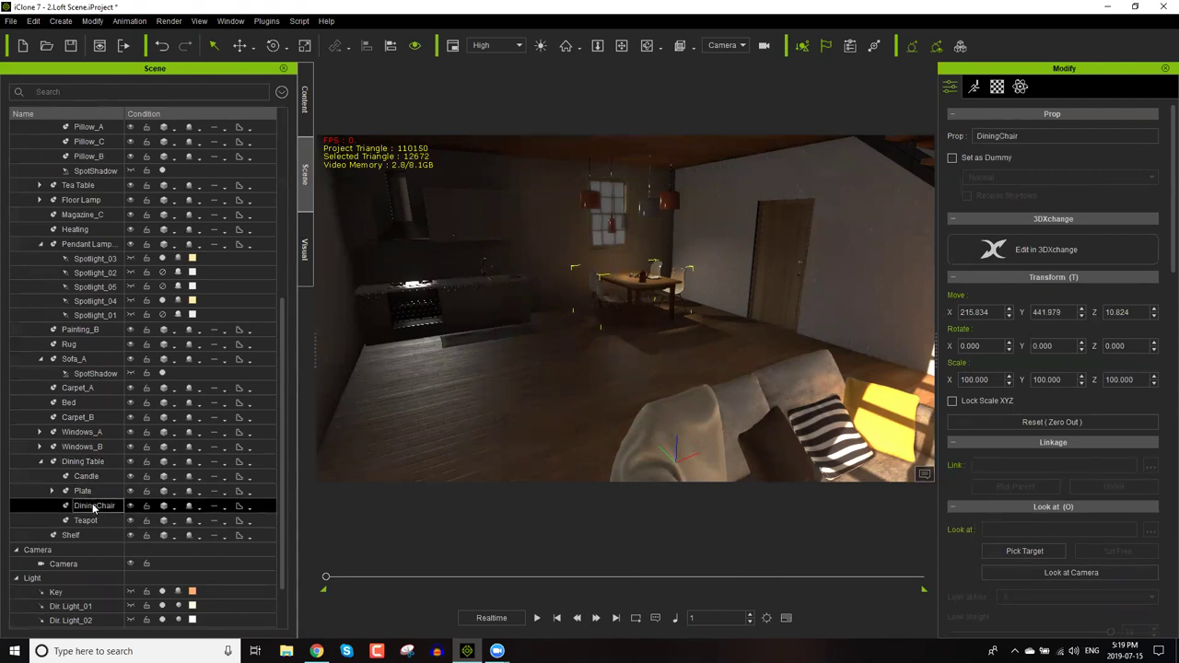
Bring the camera close to the dining table and select the Teapot prop on it.
alt+right_drag(696, 434, 696, 293)
scroll(695, 293, up, 5)
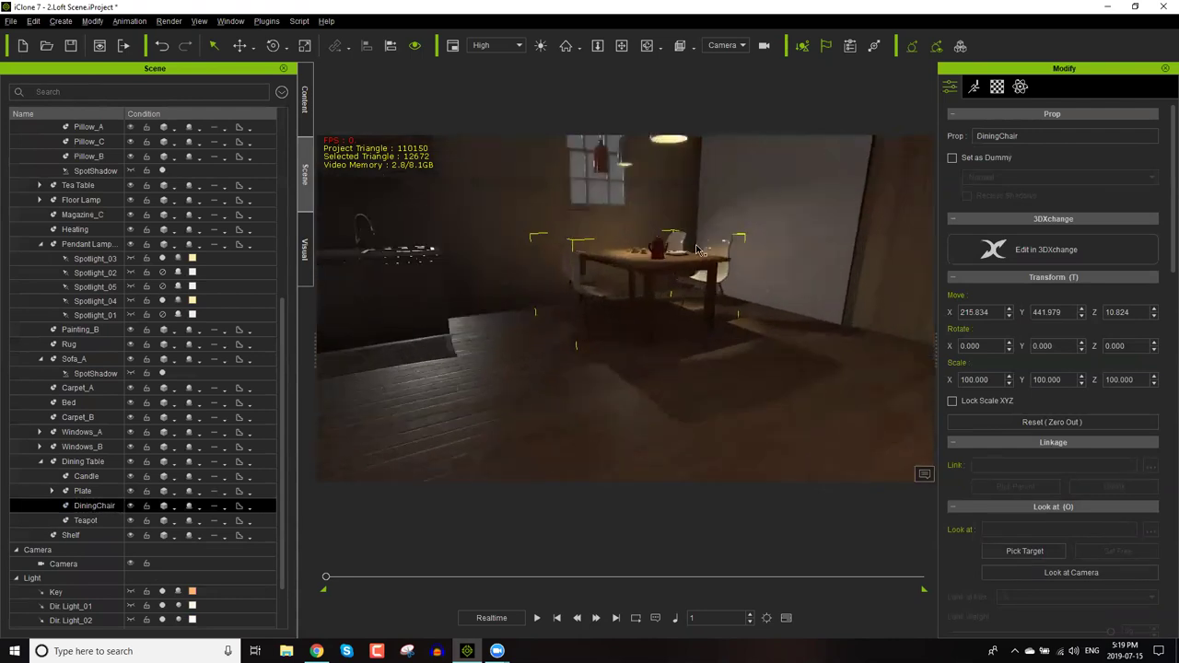
middle_drag(698, 325, 715, 277)
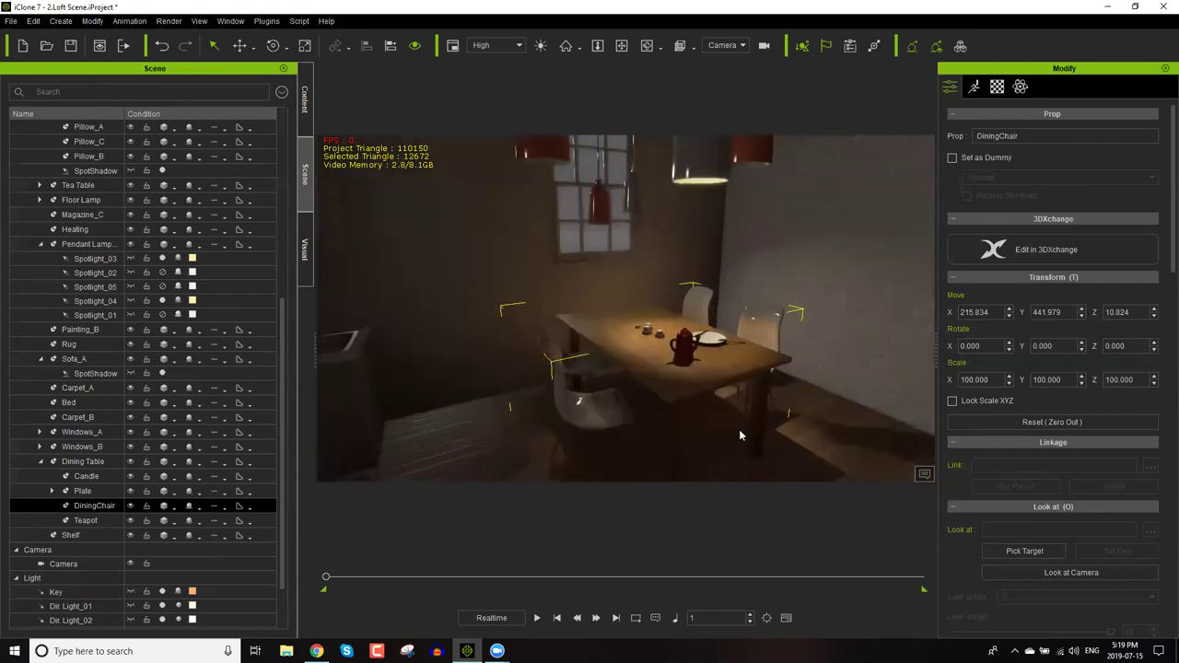
drag(655, 407, 685, 403)
click(109, 523)
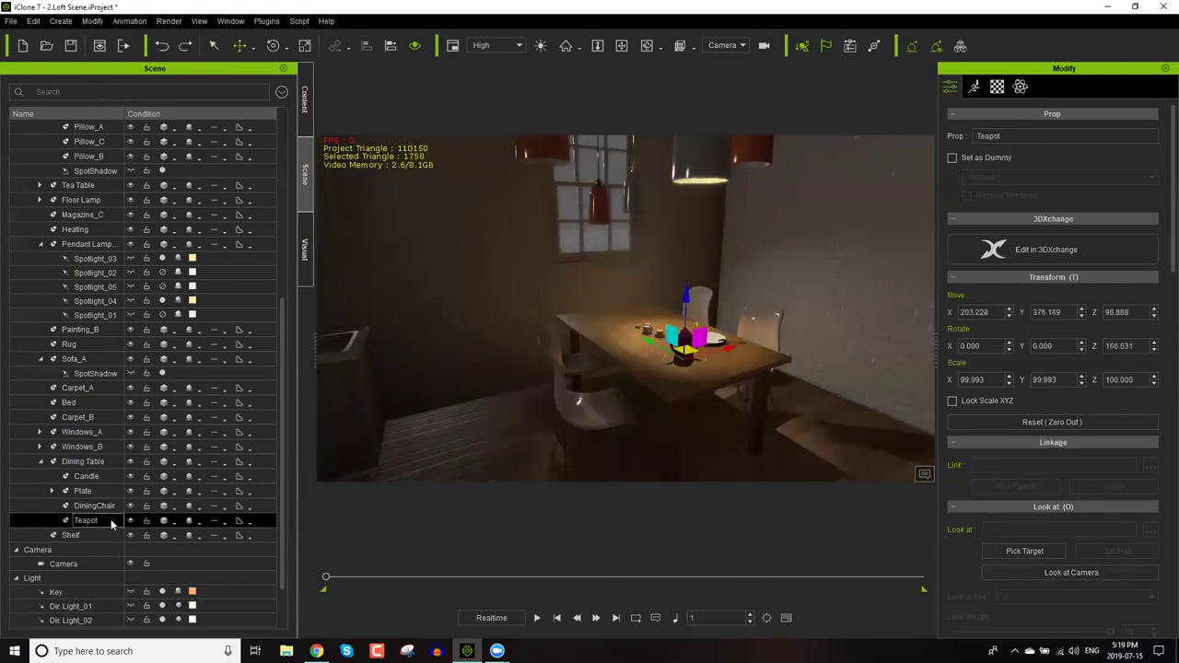
Select the Plate prop in the Dining Table group and view it up close on the table.
click(100, 496)
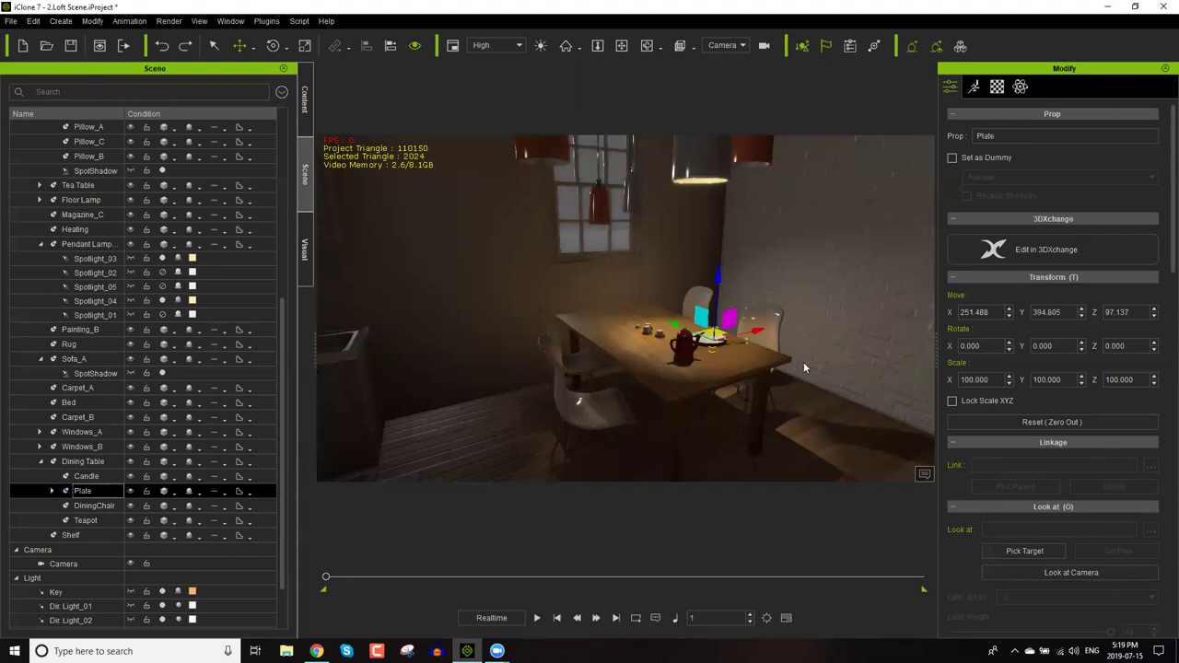
alt+drag(750, 411, 715, 403)
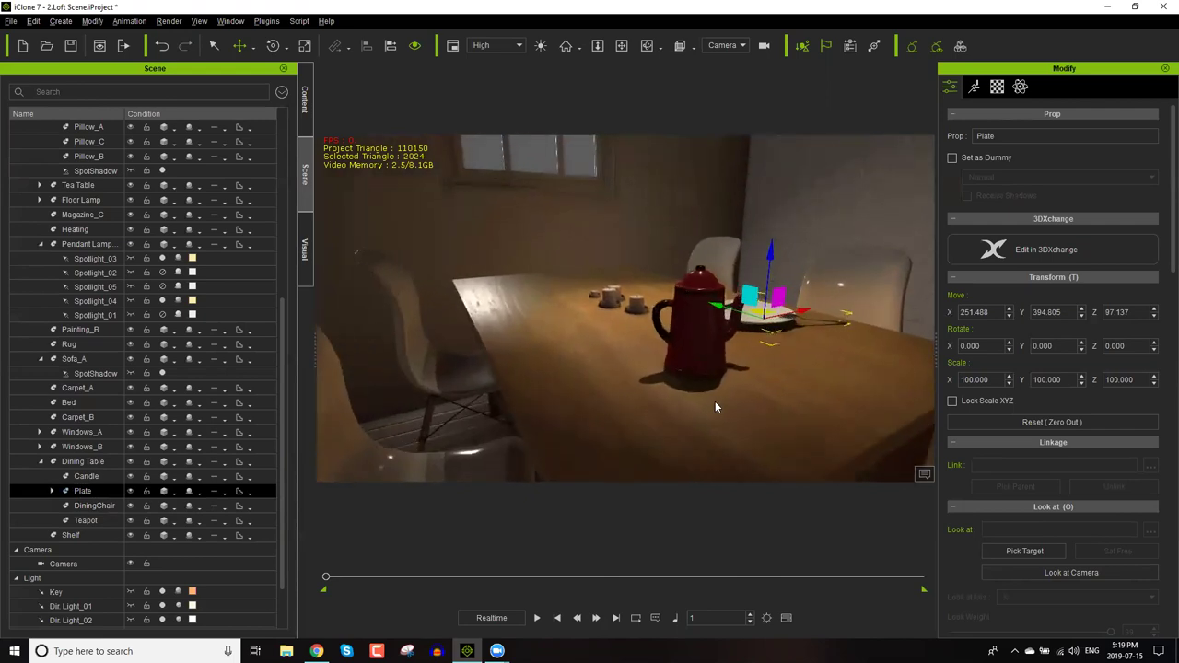
scroll(621, 315, down, 10)
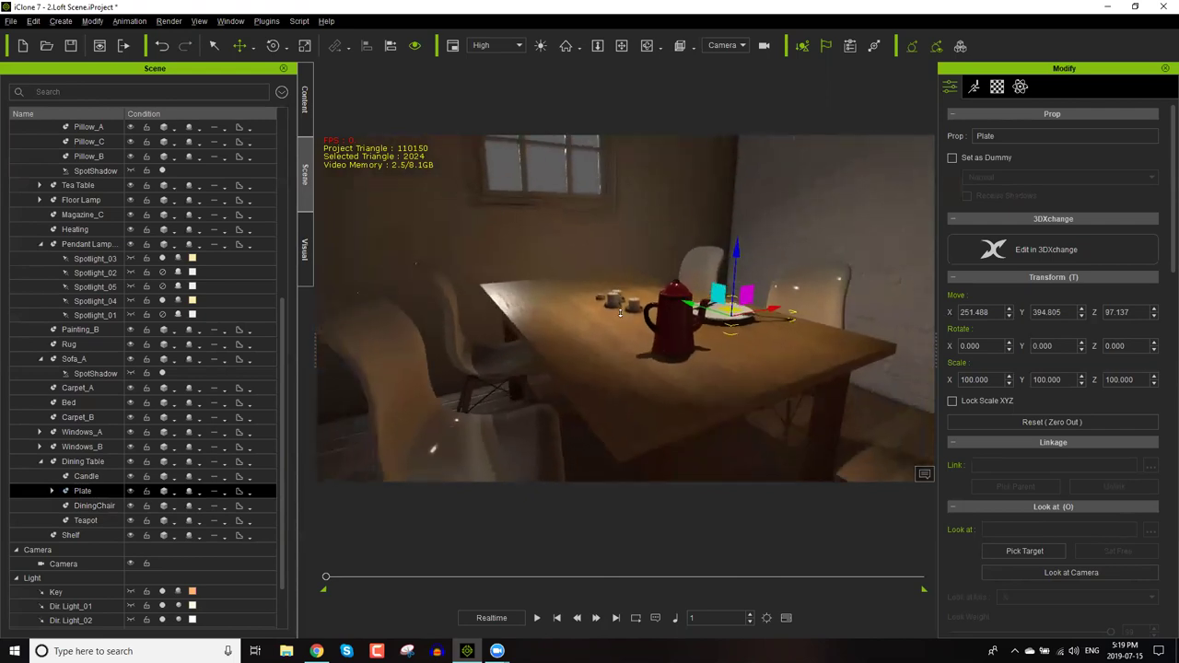
Select the dining table and move it out of its corner to just behind the sofa, at about X -52, Y 165.
mouse_move(621, 315)
right_down()
mouse_move(607, 332)
mouse_move(618, 306)
right_up()
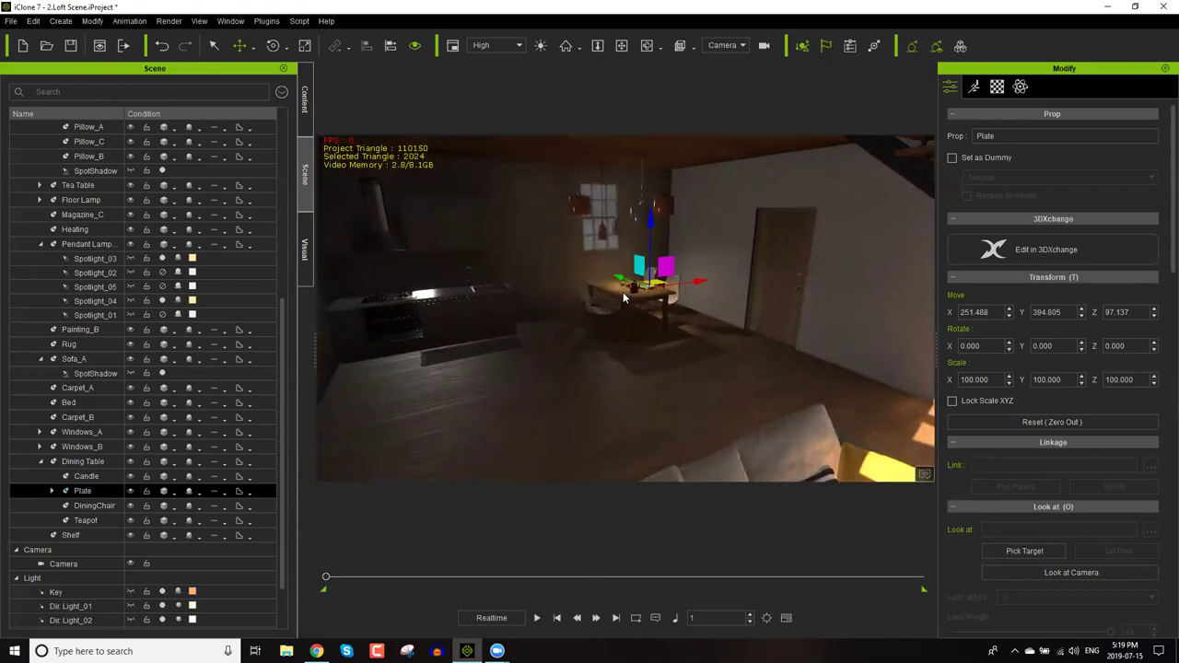
click(623, 292)
click(623, 292)
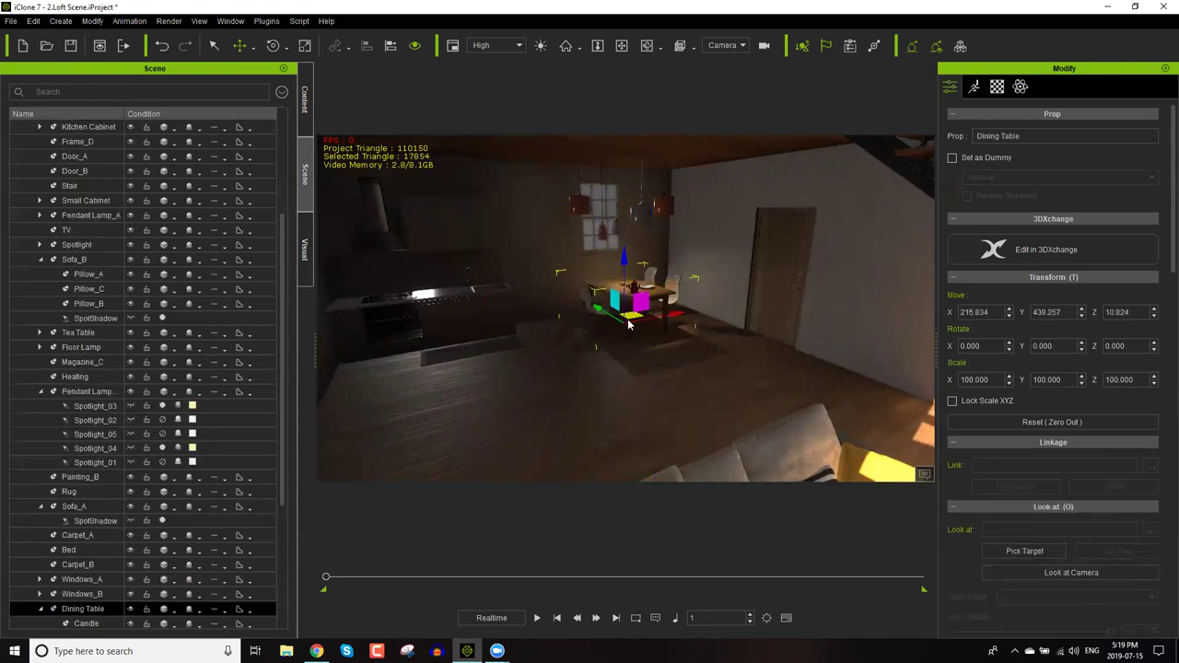
drag(630, 315, 536, 367)
middle_drag(535, 366, 540, 389)
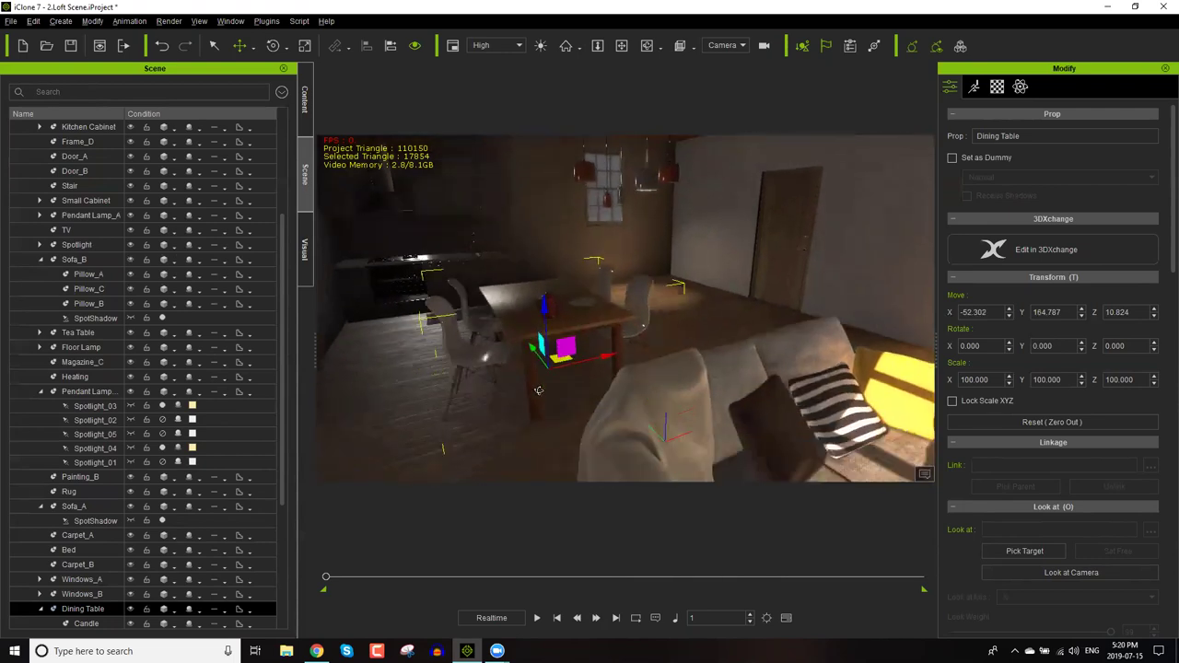
right_drag(540, 388, 539, 391)
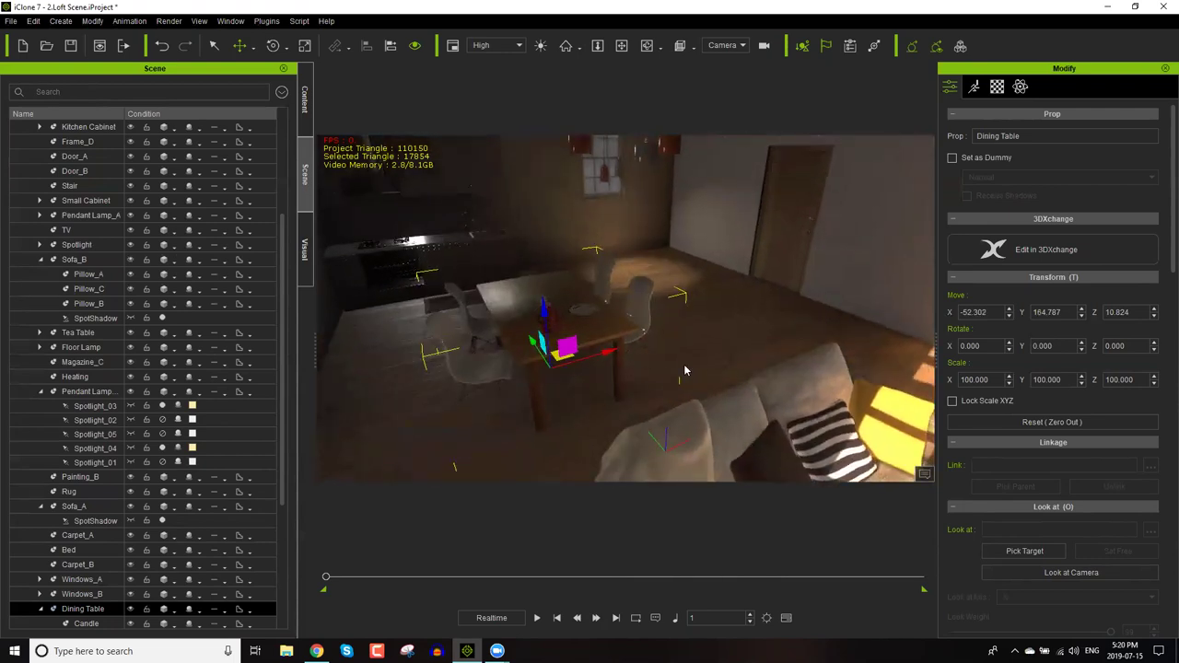
Rotate the dining table freehand around its Z axis to about -90 degrees.
key(e)
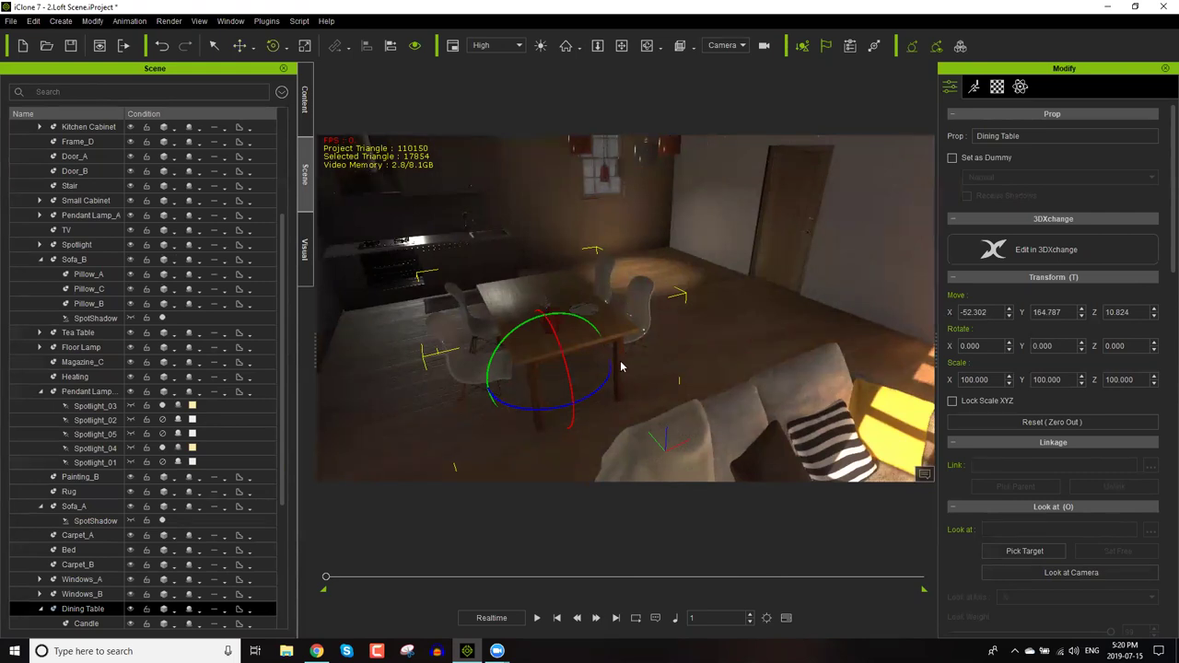
drag(603, 389, 579, 401)
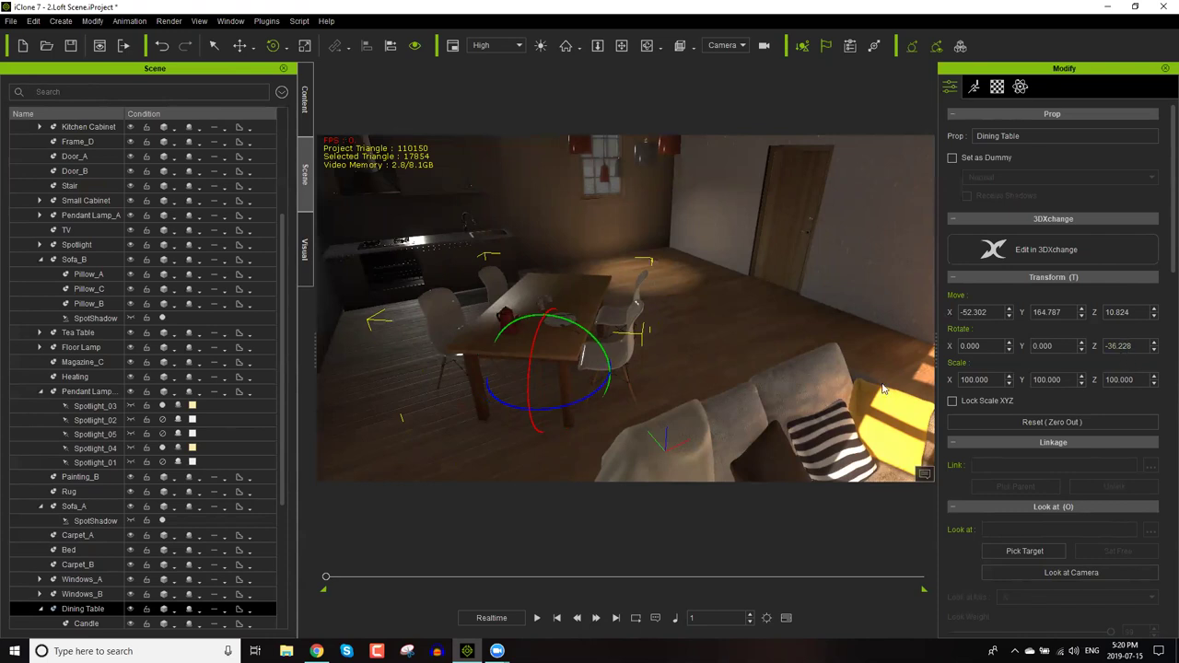
drag(595, 394, 563, 407)
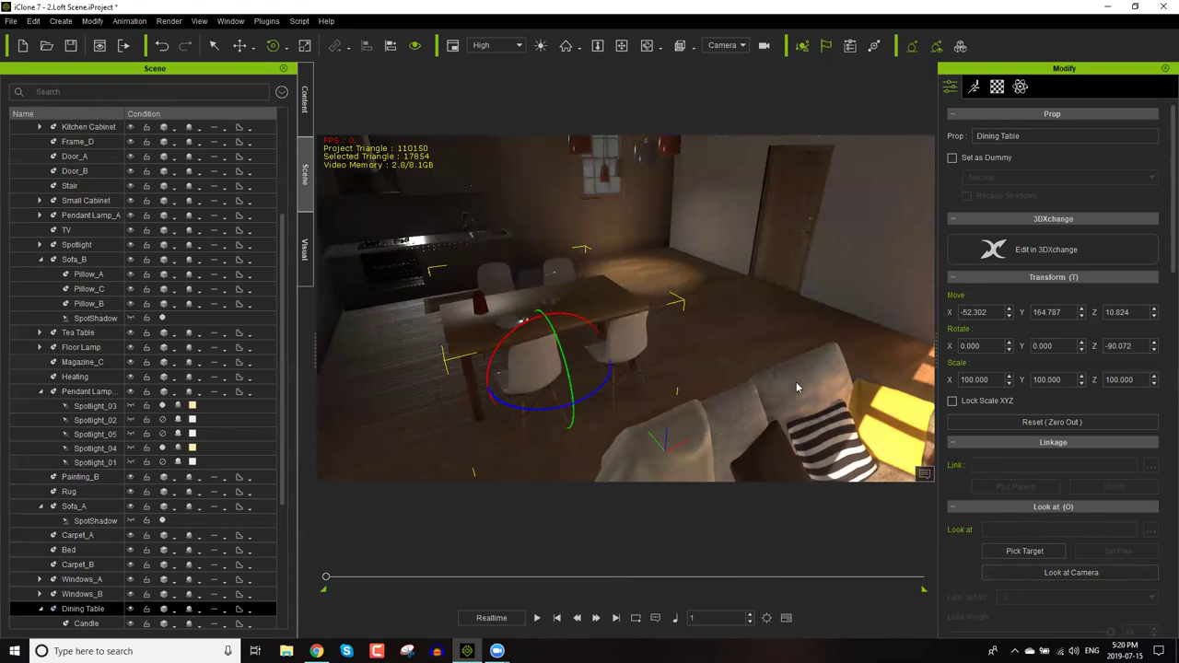
Set the dining table's Z rotation to -90, try 90 degrees, and set it back to exactly -90 degrees.
drag(1140, 347, 1099, 351)
text(-90)
key(Return)
drag(1135, 345, 1076, 339)
text(90)
key(Return)
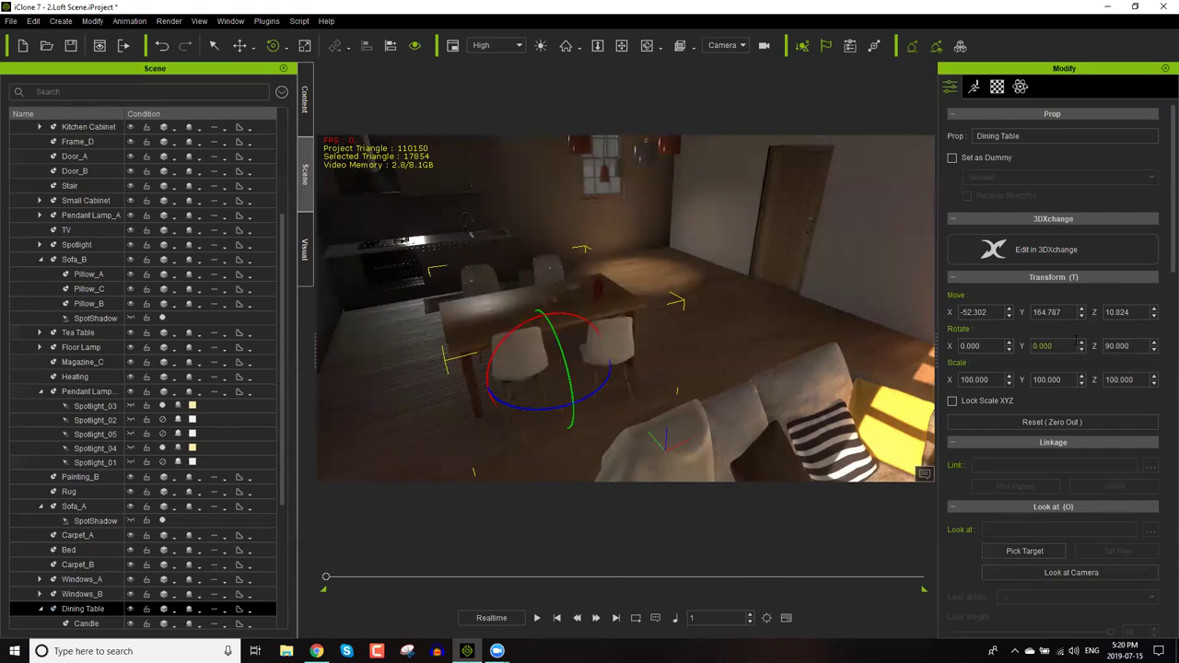
click(1113, 346)
text(-90)
key(Return)
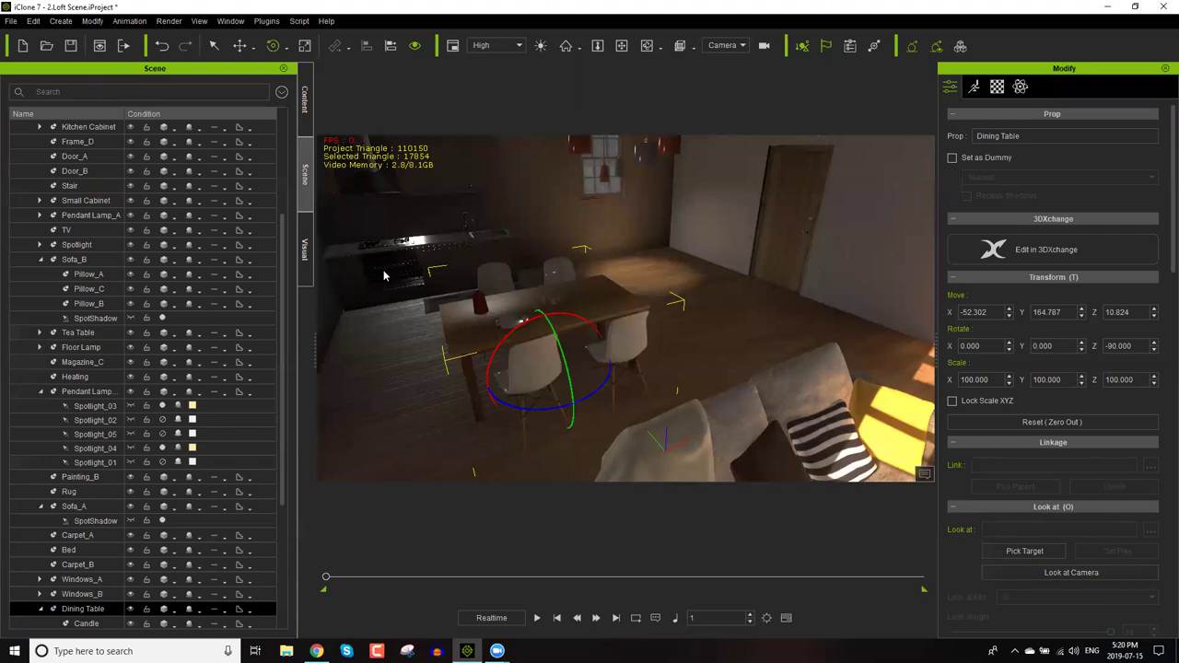
Select the DiningChair prop inside the Dining Table group of the scene list.
middle_drag(538, 374, 621, 343)
right_drag(621, 343, 702, 376)
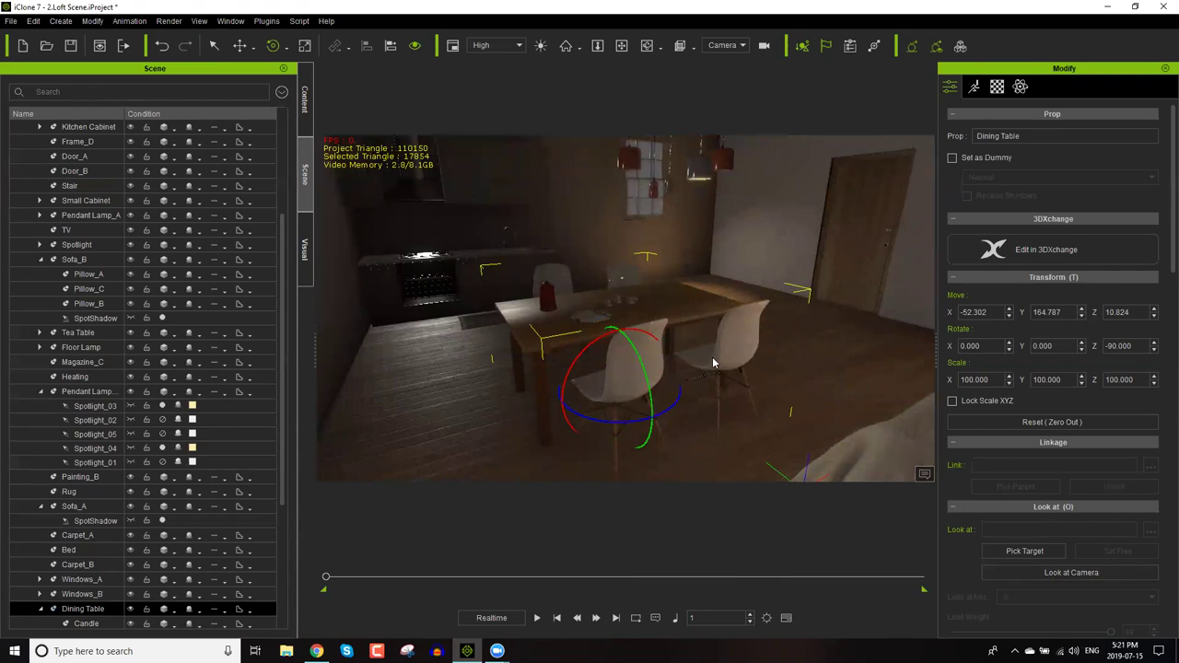
scroll(97, 564, down, 2)
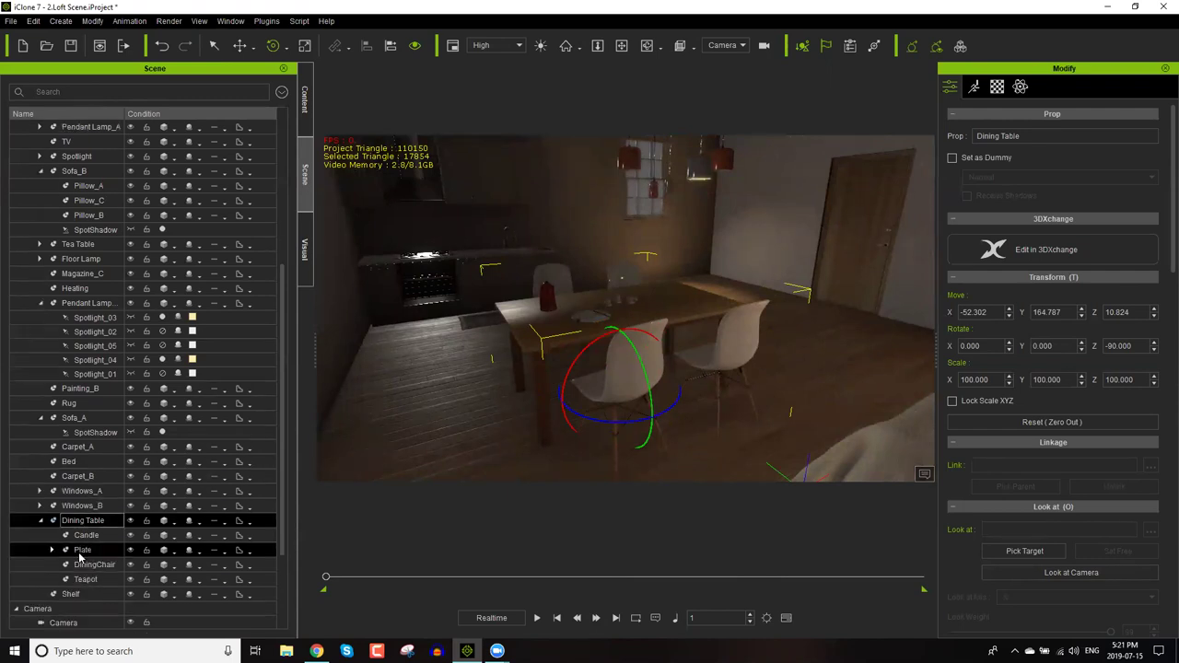
scroll(127, 480, down, 2)
click(103, 476)
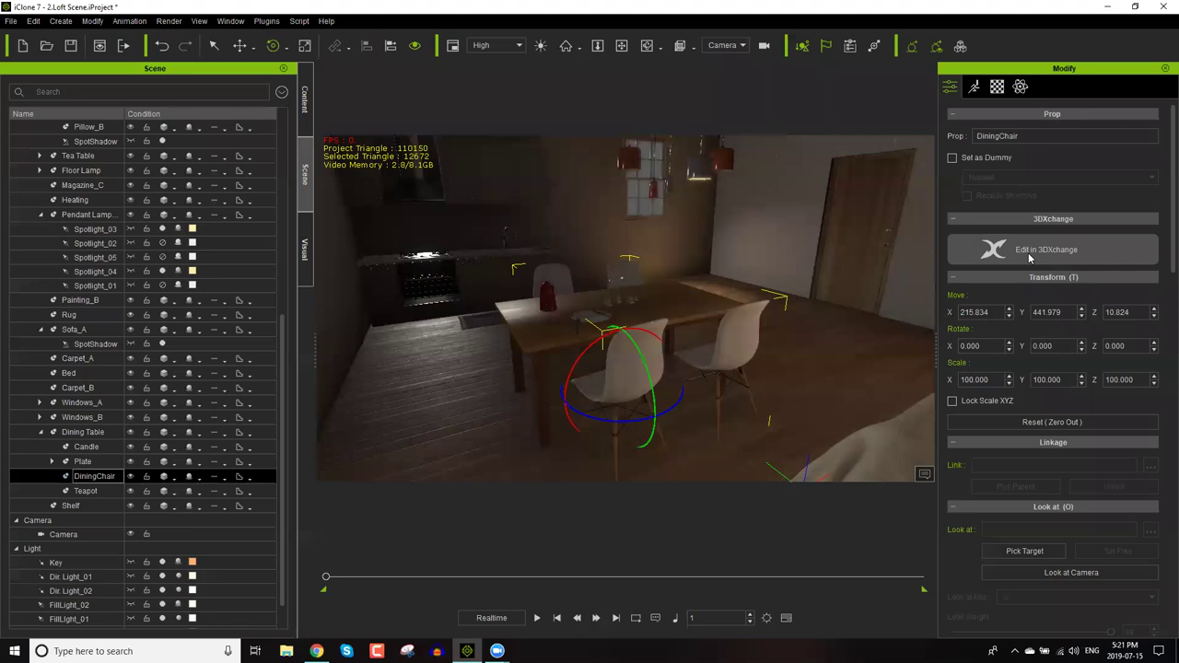
Start an FBX export of the dining chairs with the Blender target preset and embedded textures.
click(10, 20)
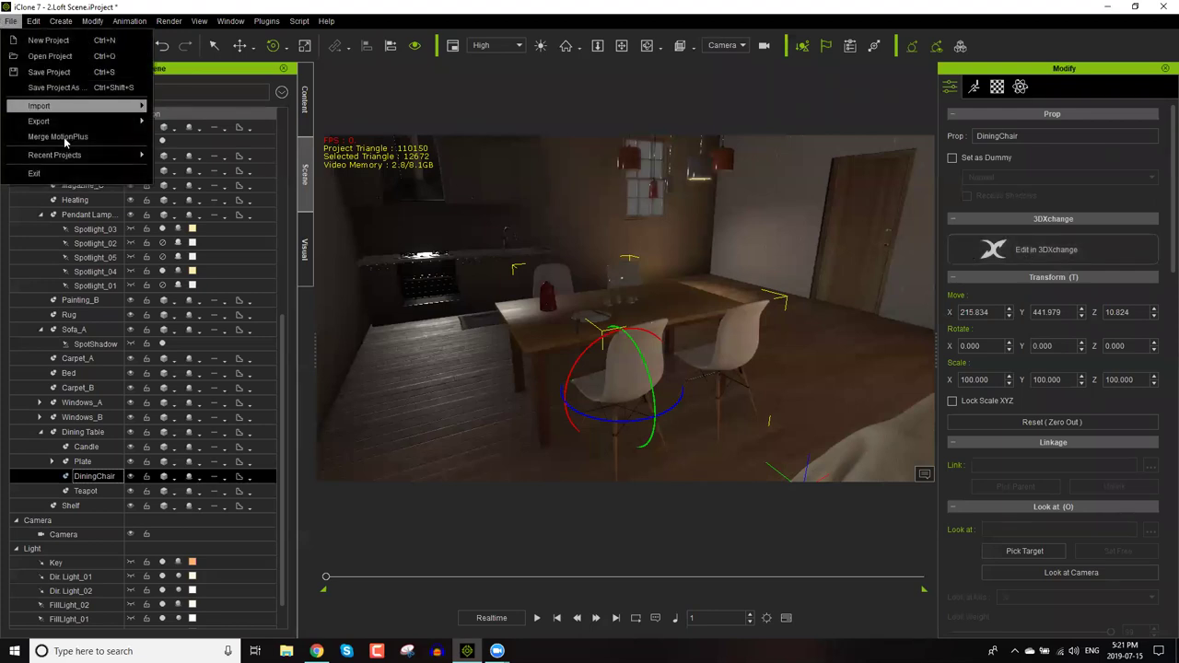
mouse_move(67, 121)
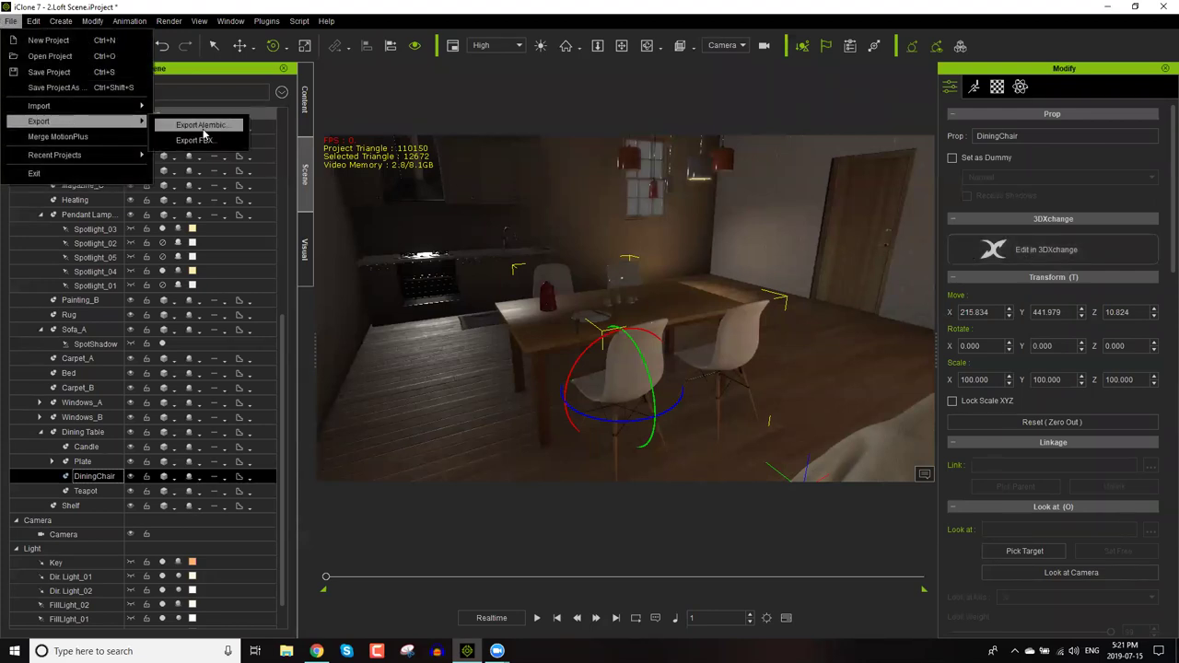
click(205, 143)
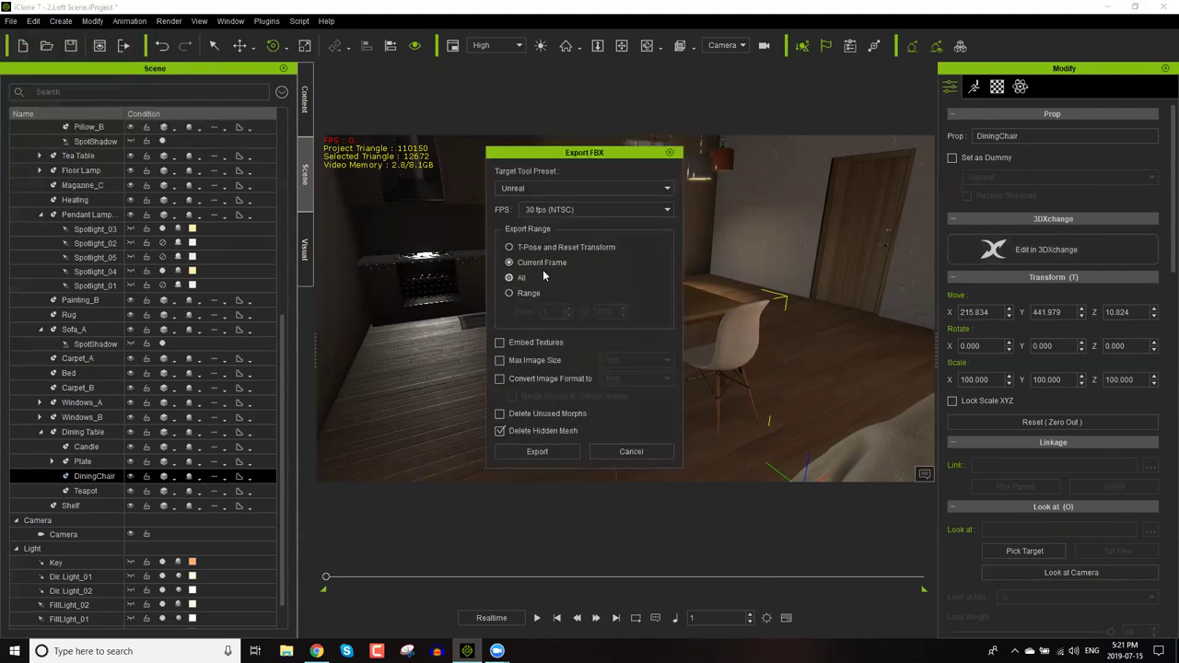
click(553, 187)
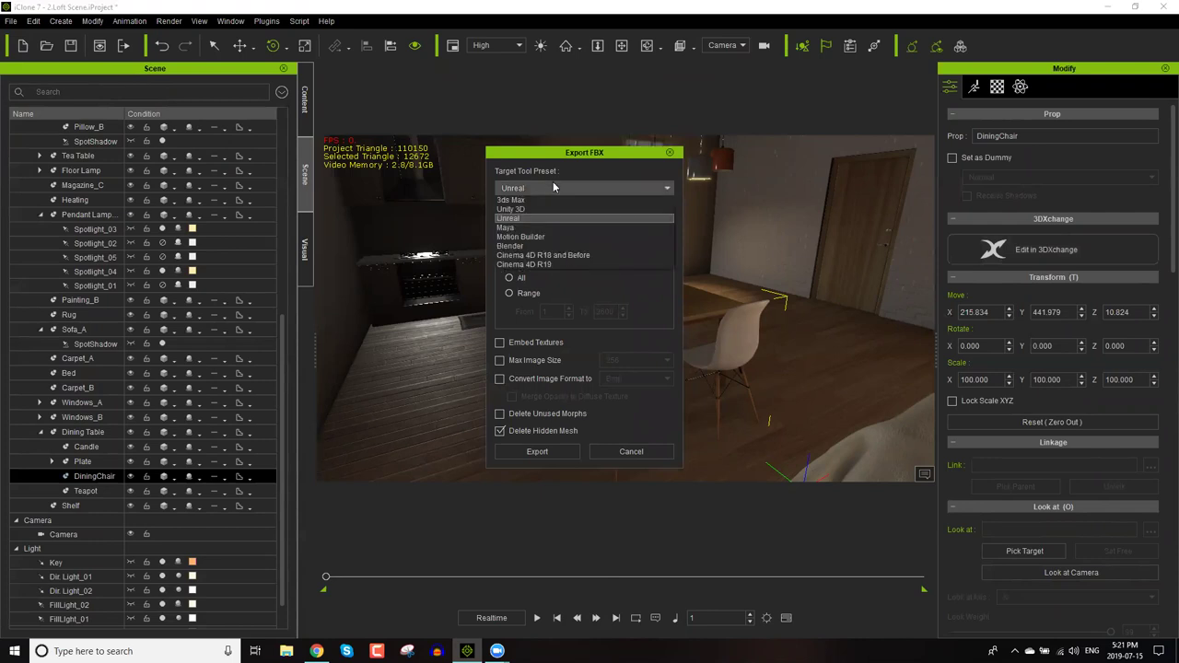
click(545, 247)
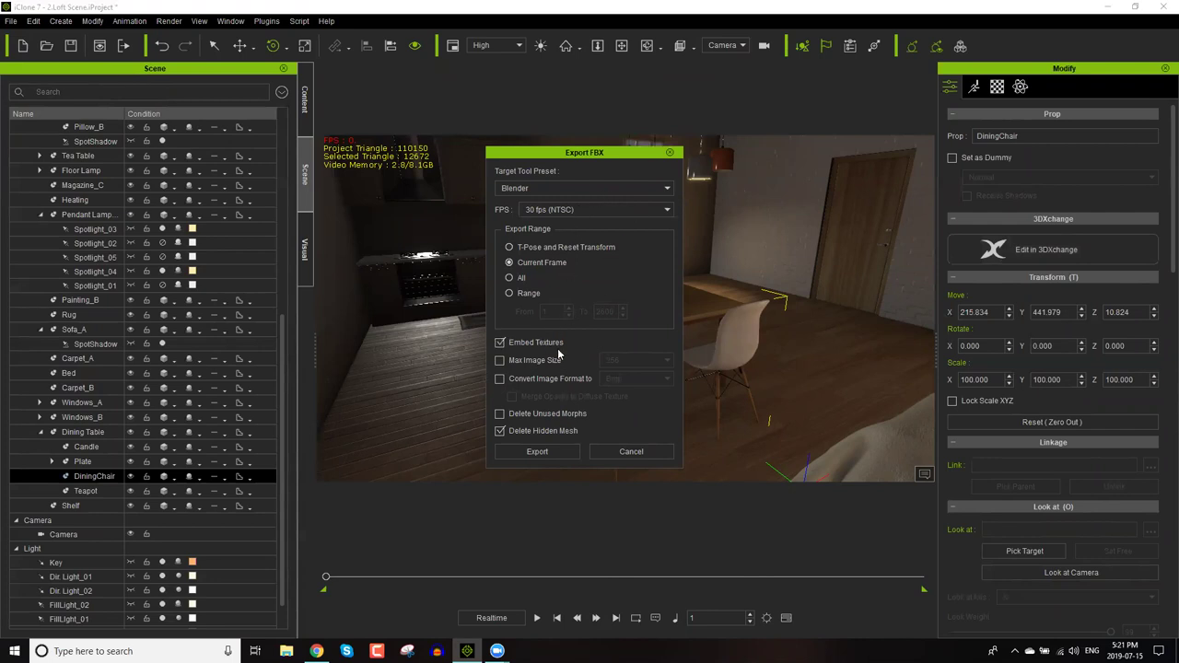
Create a new folder on the Desktop and save the dining chairs' FBX export inside it.
click(559, 451)
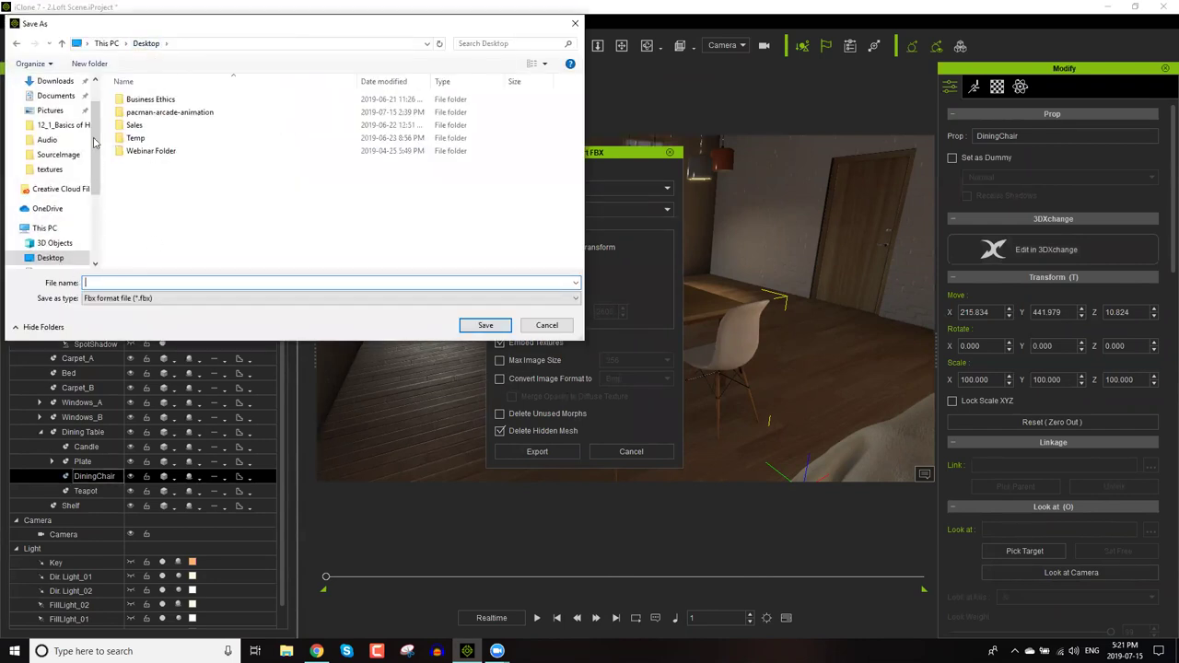
click(89, 65)
text(Temp)
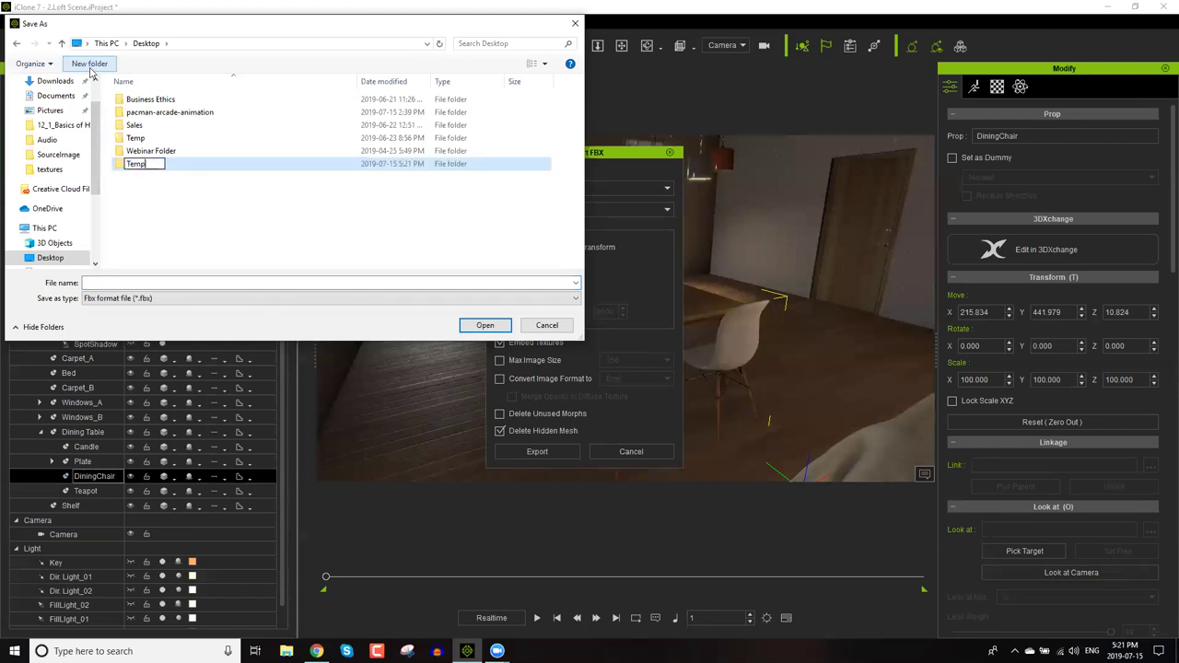
key(Return)
click(700, 425)
double_click(162, 167)
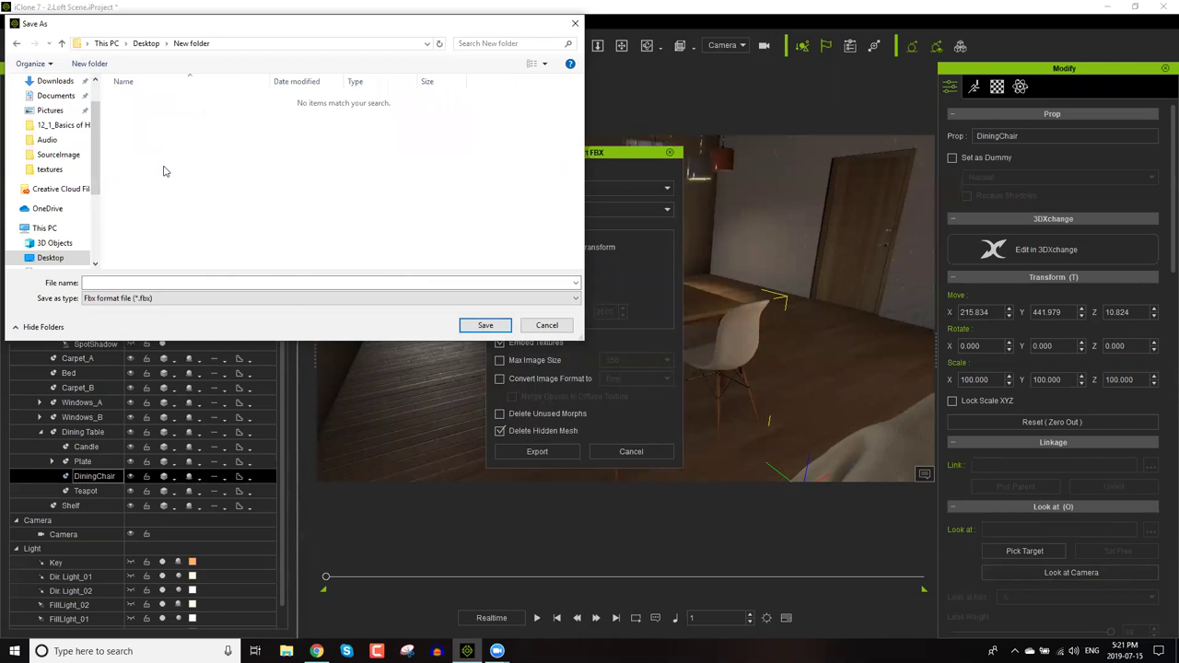
click(192, 283)
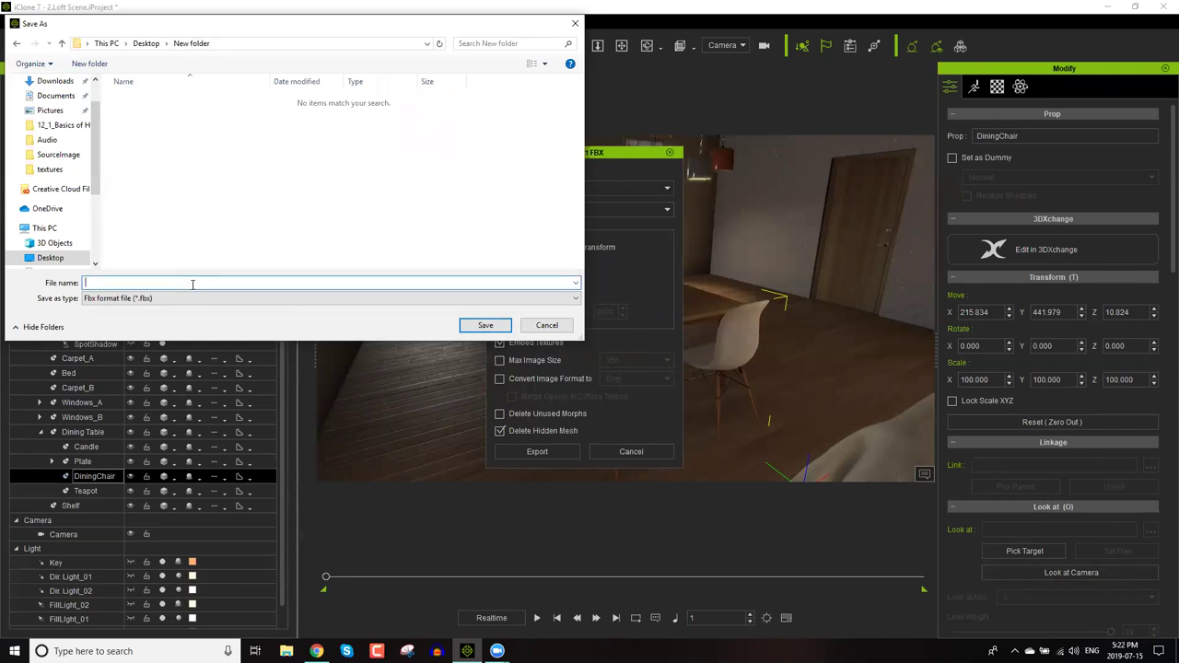
text(iC Export Chair)
click(486, 325)
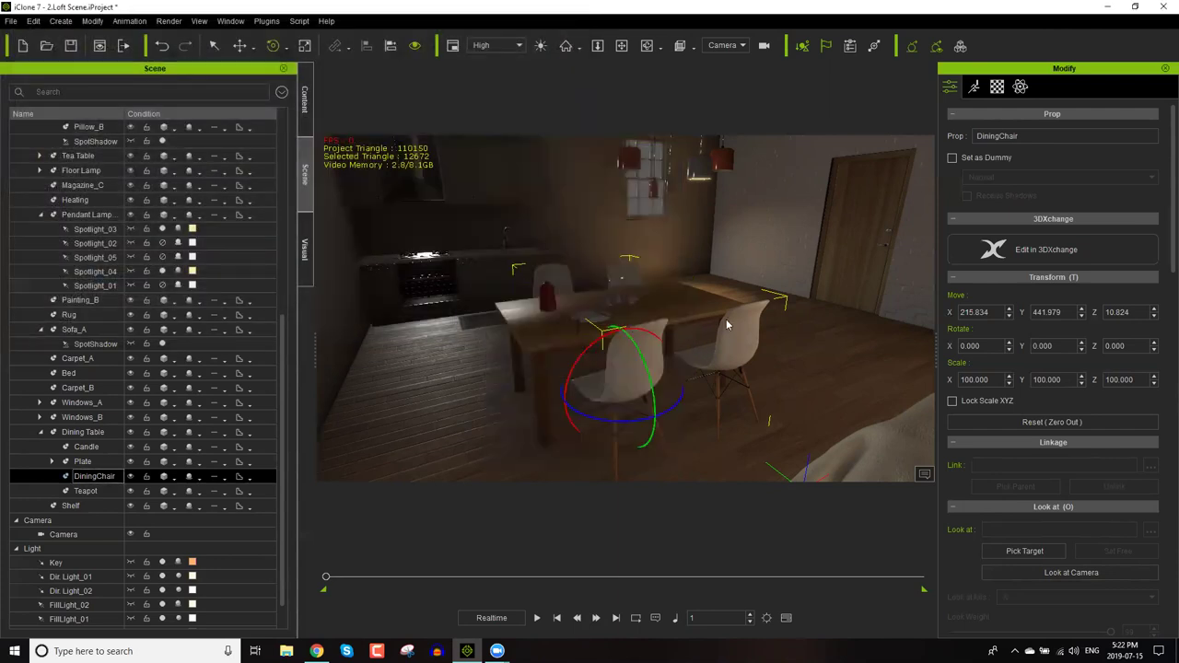
Open the dining chairs in 3DXchange for editing and select the DiningChair mesh node in the scene tree.
click(1045, 254)
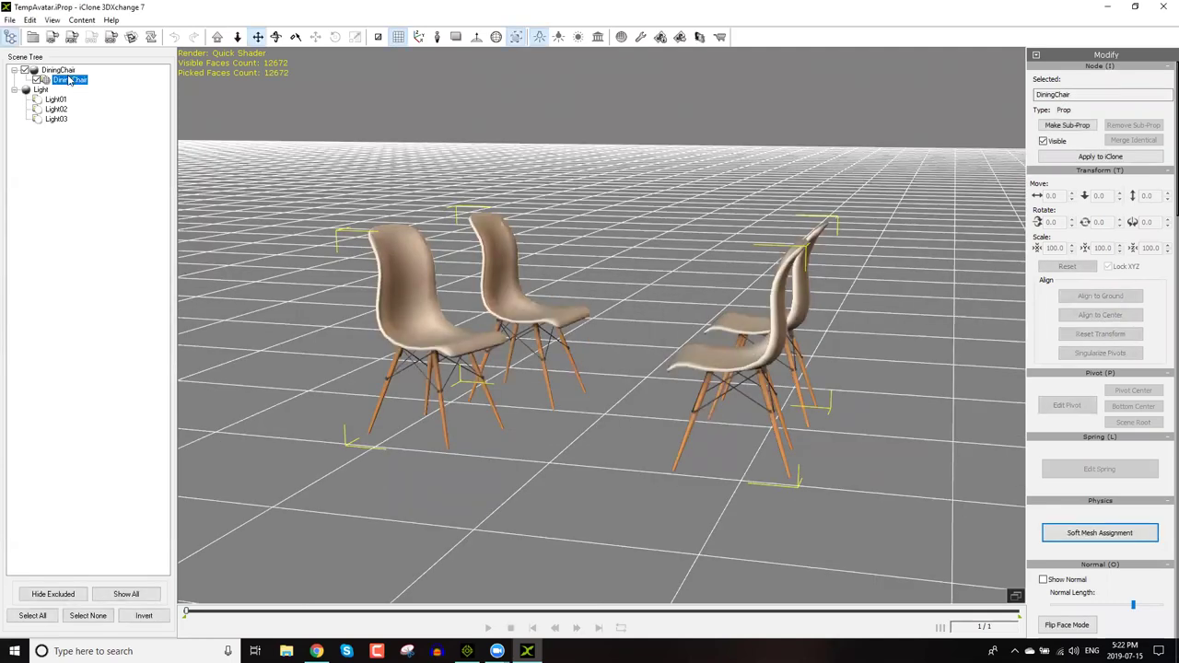
click(68, 71)
click(70, 81)
click(49, 70)
click(62, 80)
Show the desktop, search Windows for Blender and launch it.
click(1178, 651)
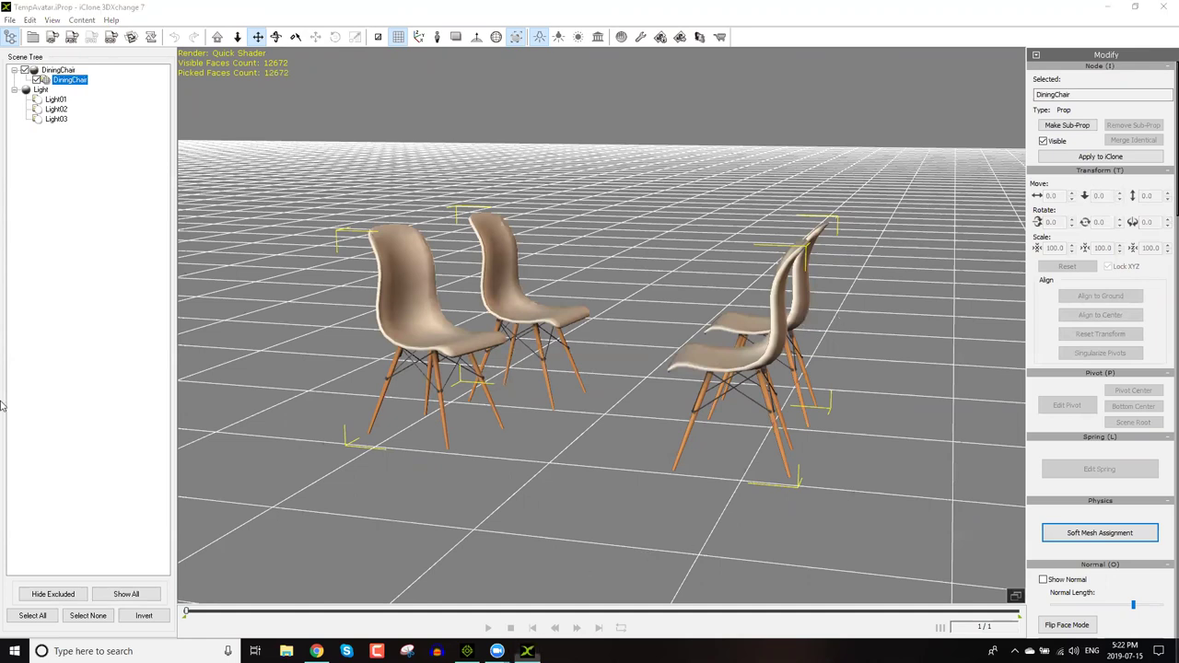
key(super+d)
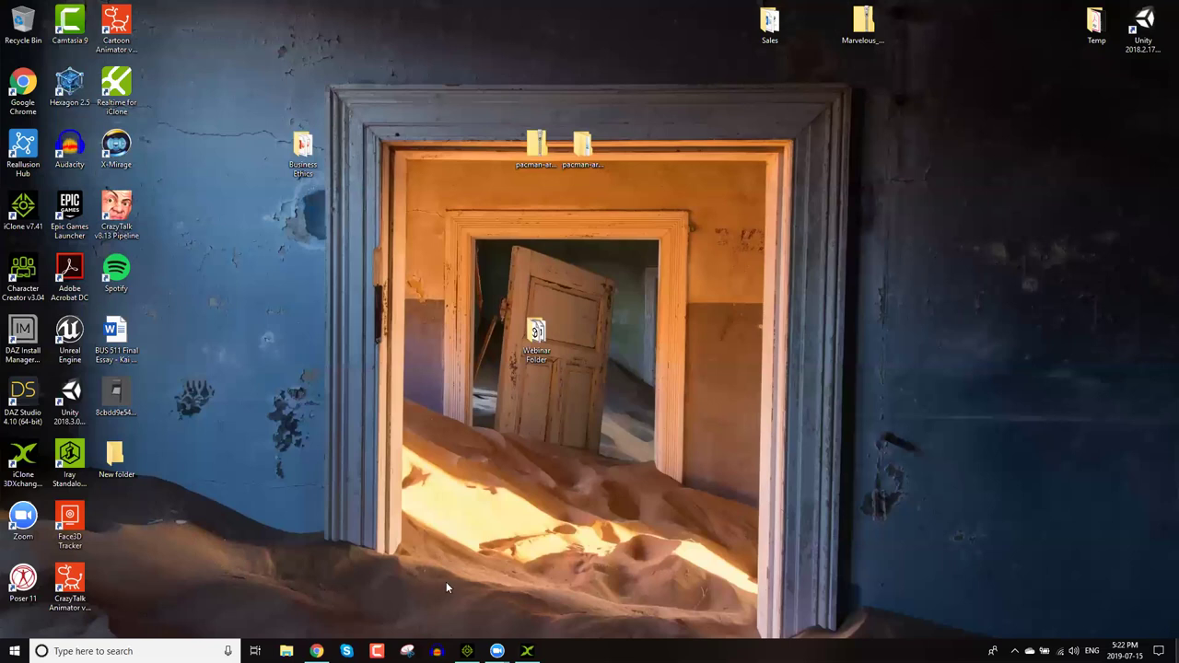
click(129, 651)
text(ble)
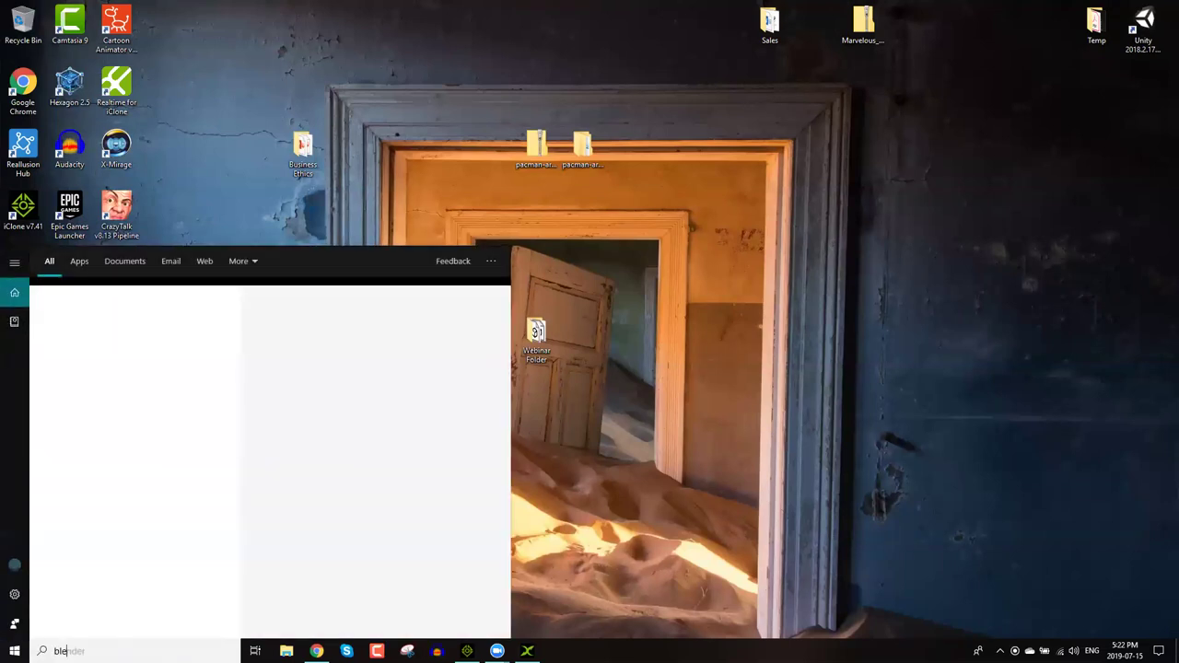
text(n)
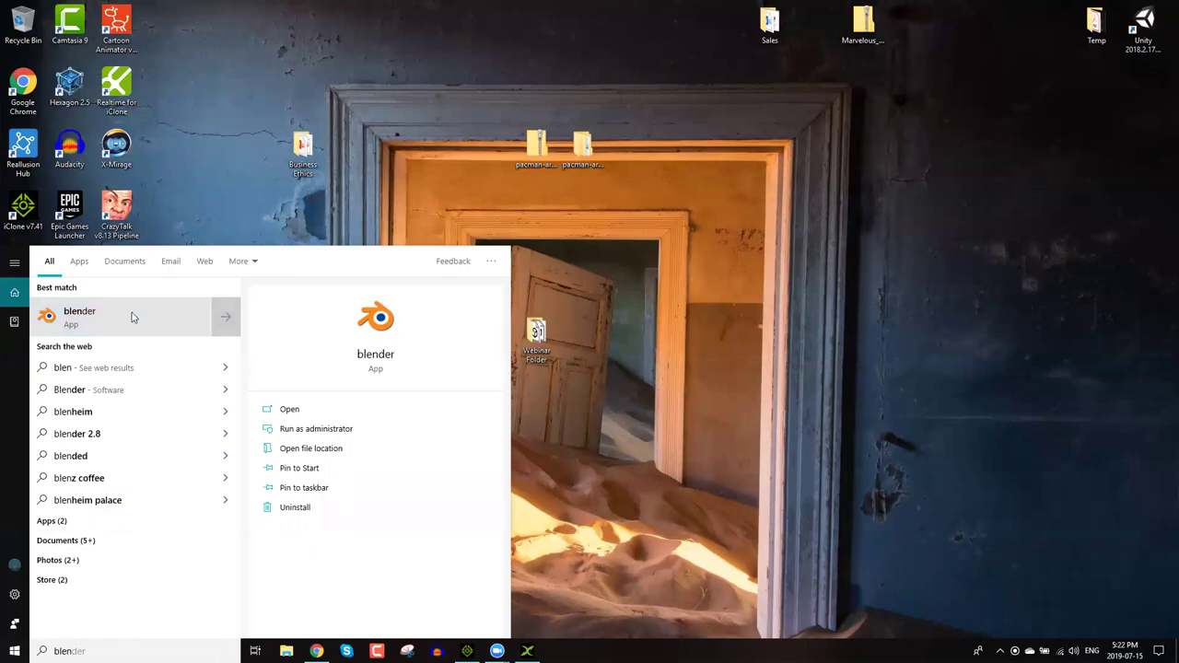
click(131, 317)
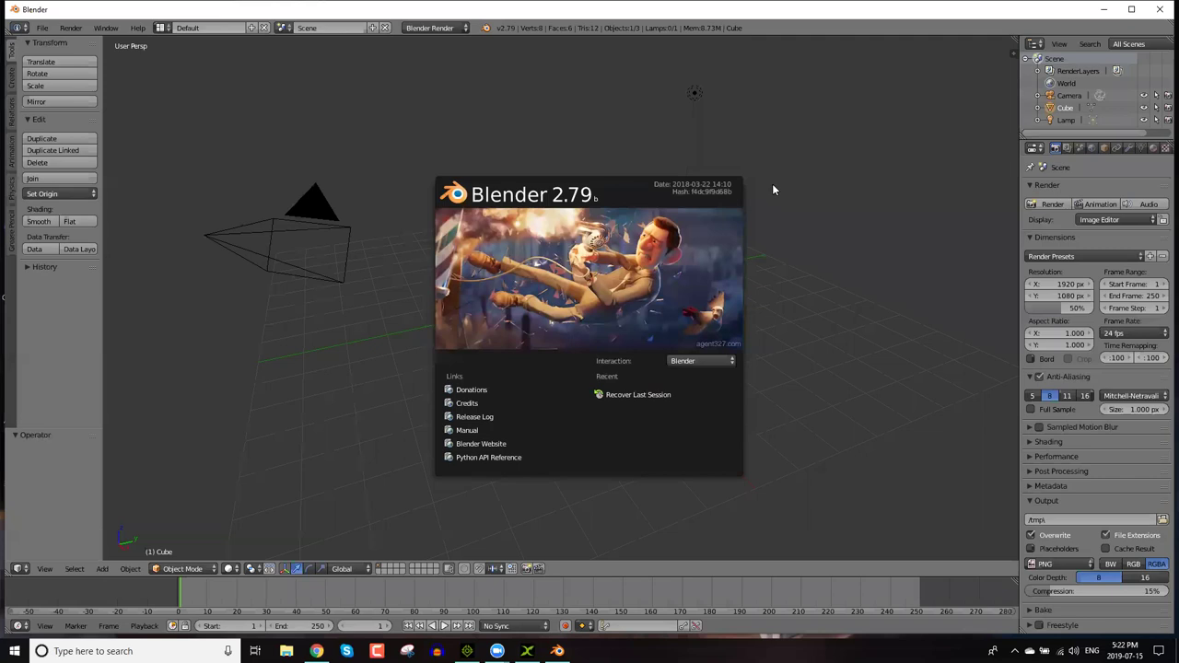
Dismiss Blender's splash screen and delete the default cube.
click(772, 185)
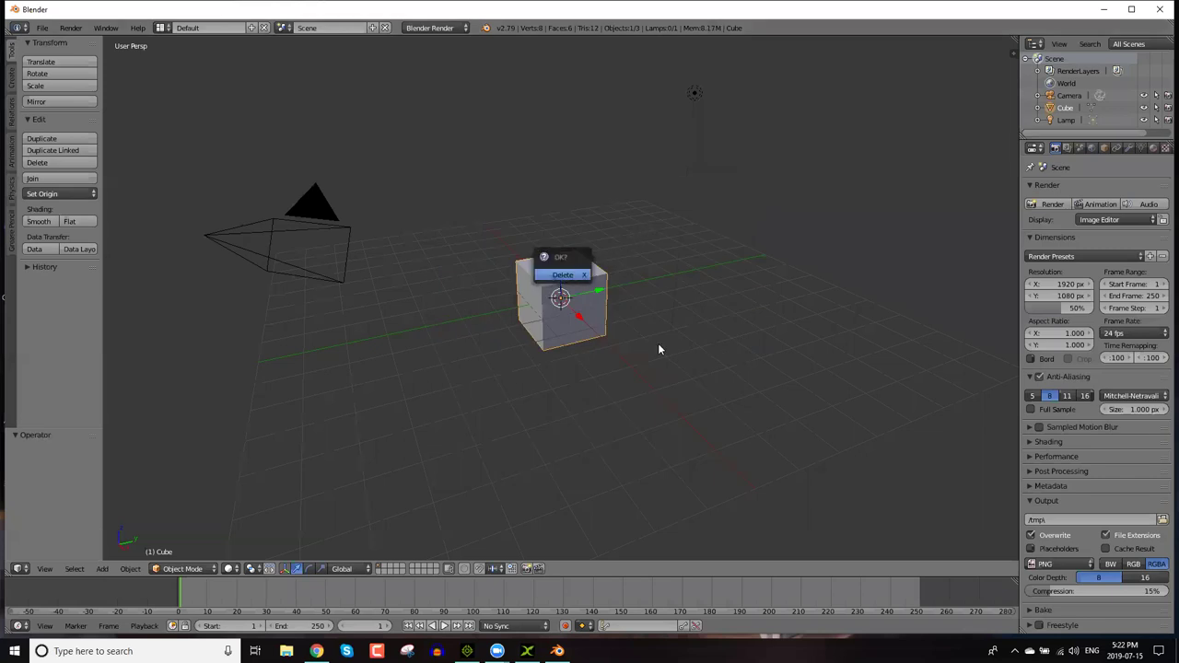
key(x)
click(598, 291)
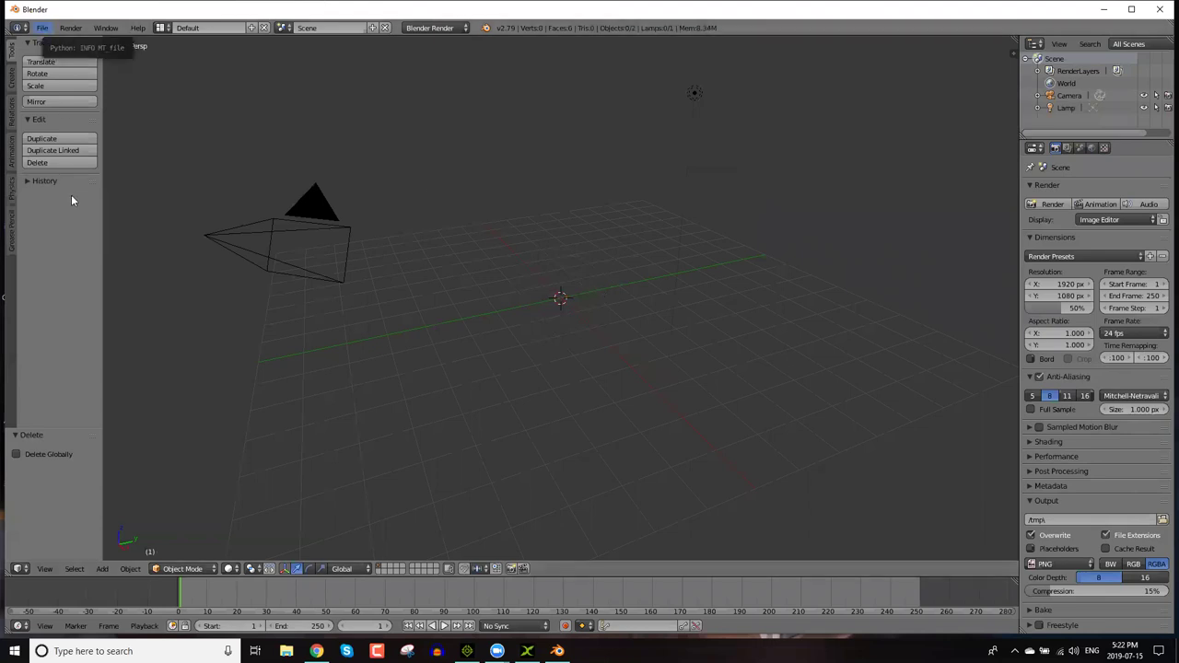
click(43, 27)
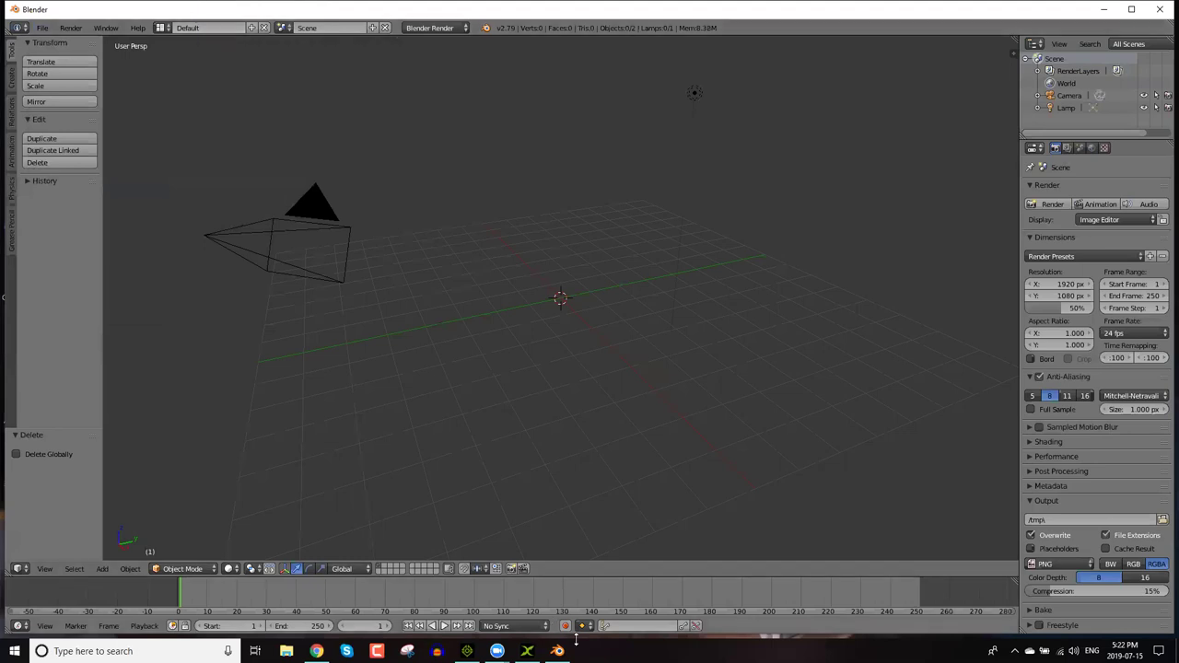
Switch to 3DXchange and start an OBJ export of the selected DiningChair mesh with the file name Chairs.
mouse_move(558, 650)
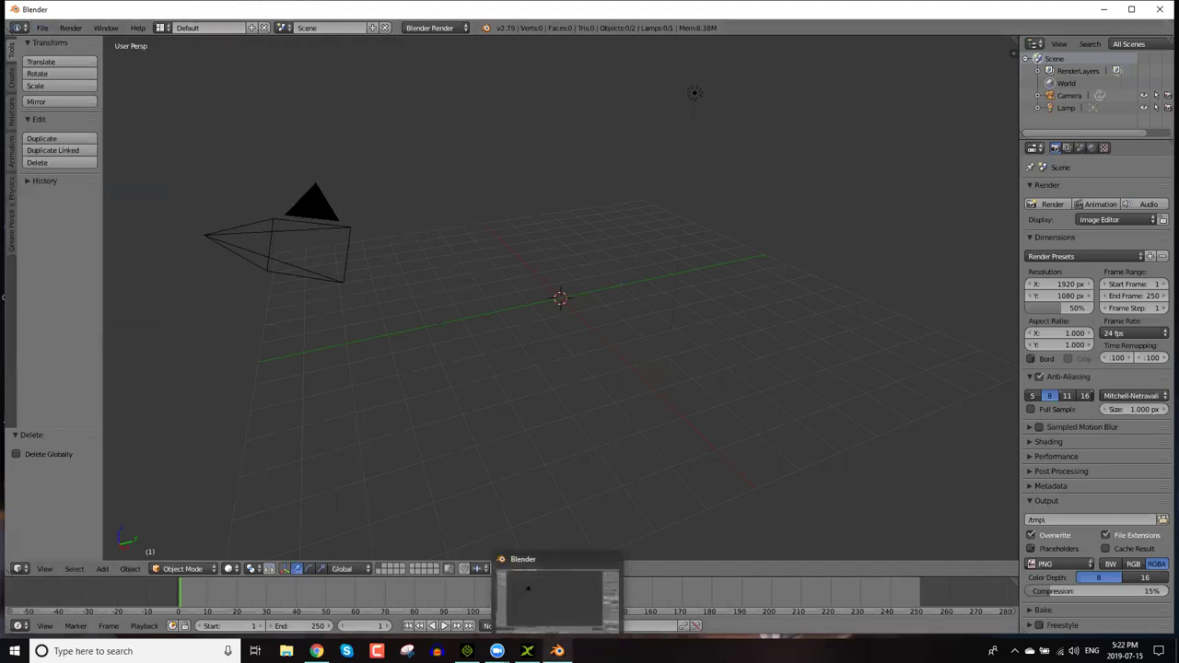
click(555, 611)
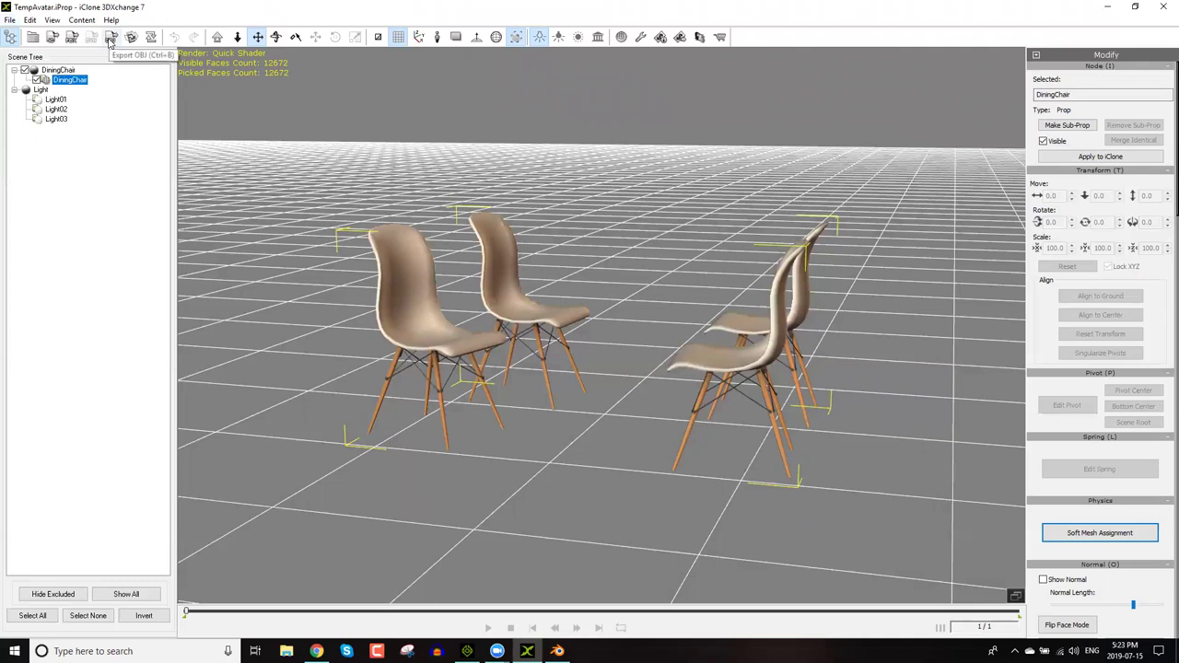
click(109, 42)
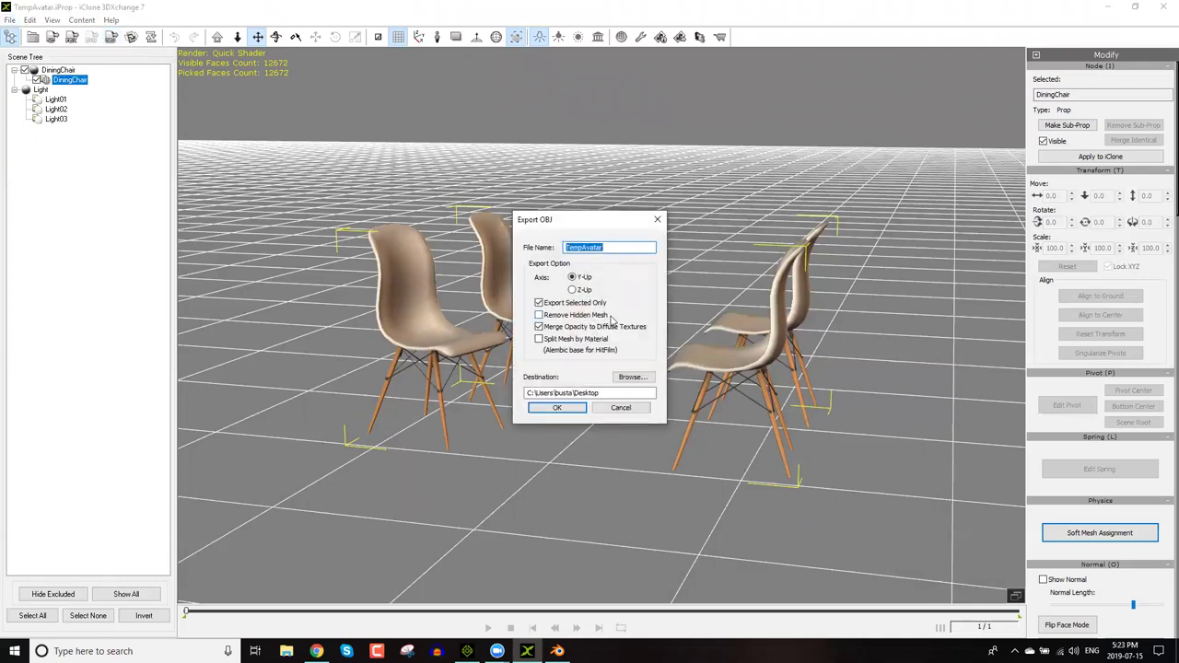
text(Chairs)
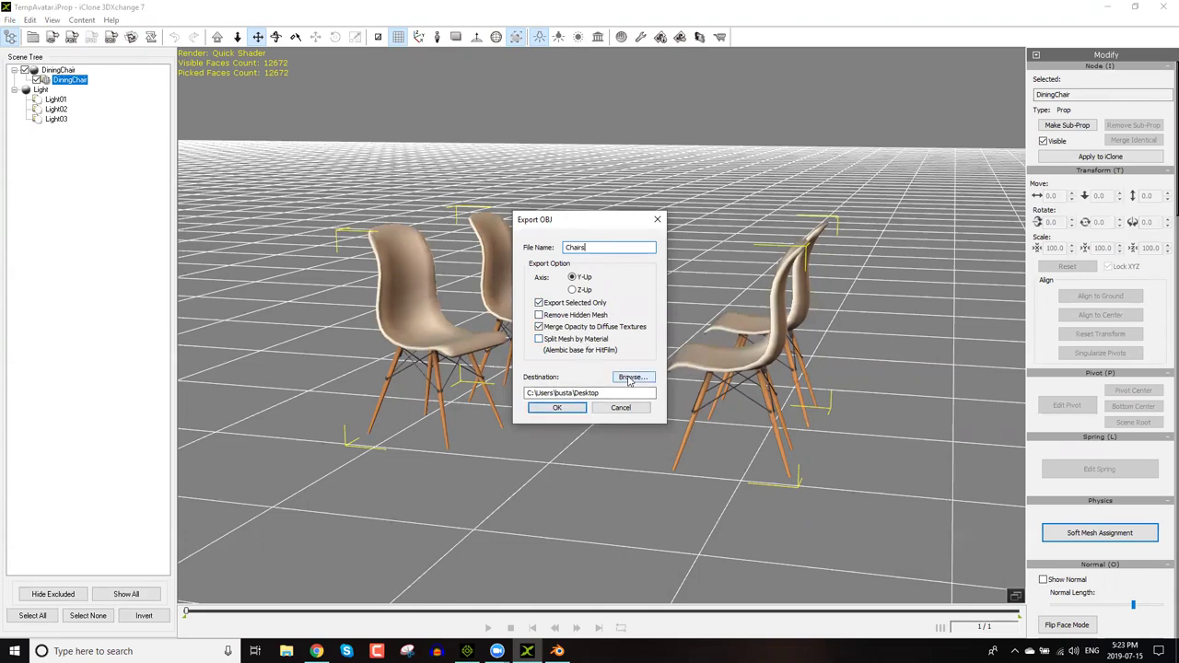
Create a folder named OBJ inside the desktop's New folder and export the Chairs OBJ file into it.
click(628, 379)
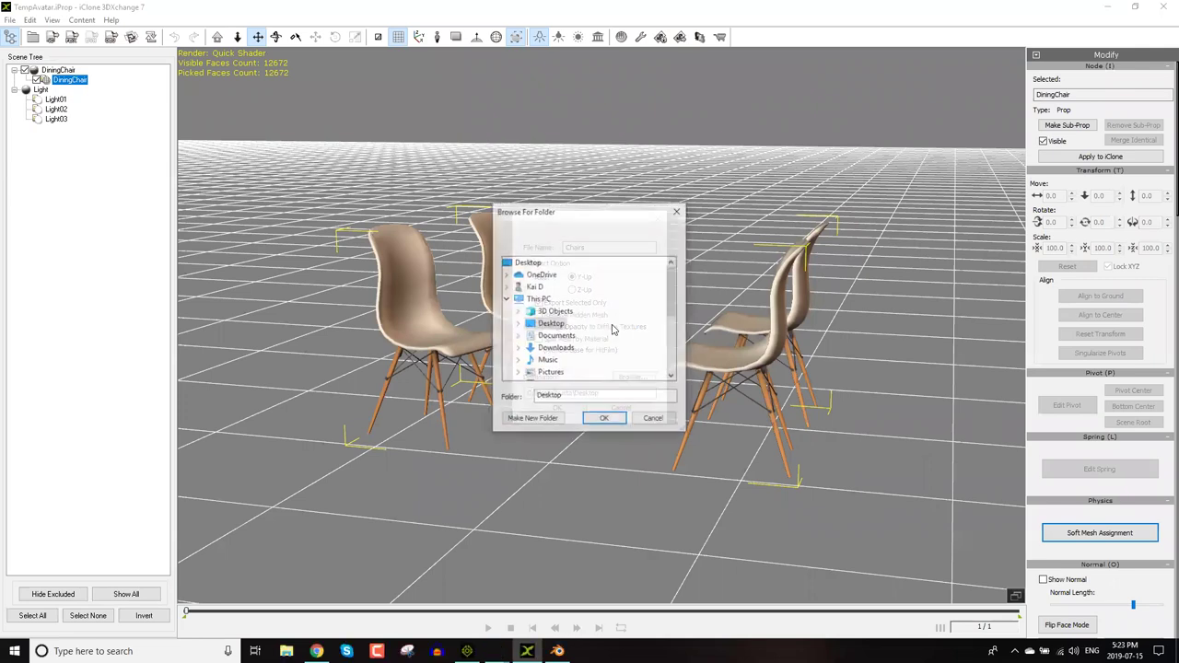
double_click(555, 327)
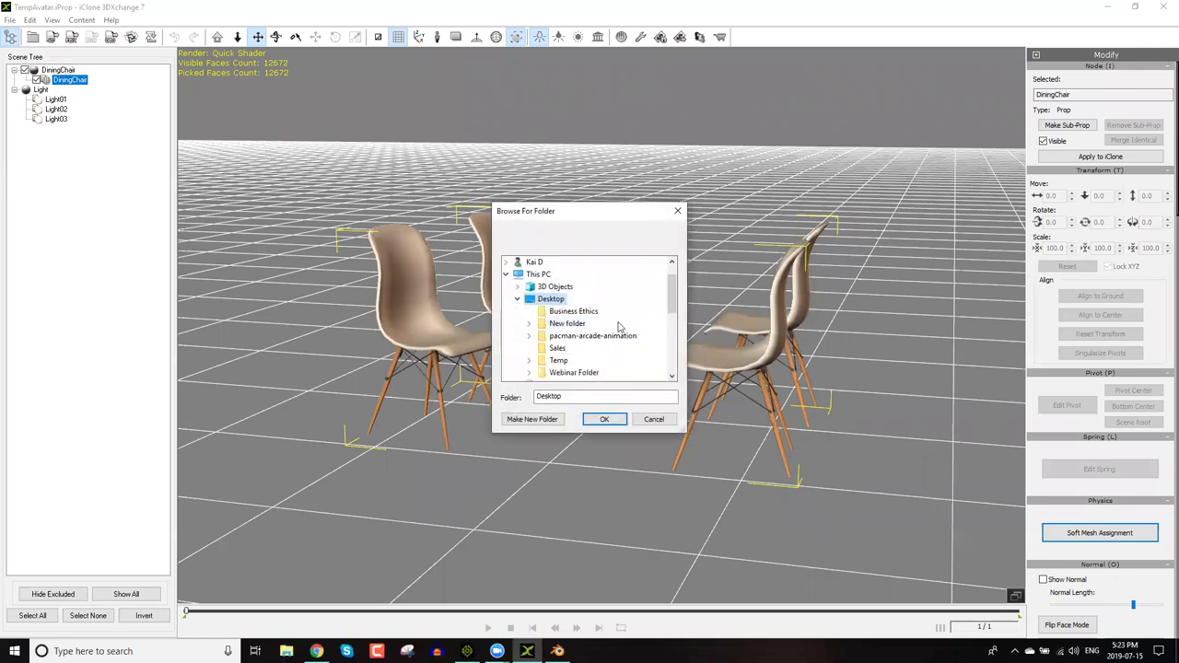
double_click(566, 348)
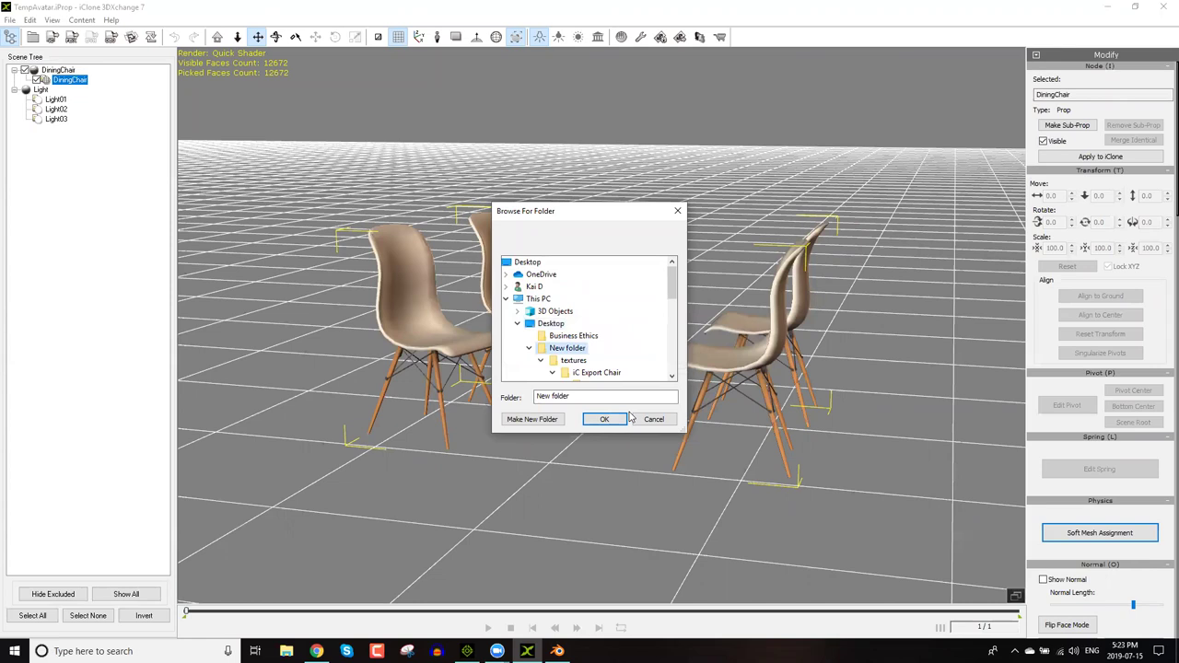
click(532, 420)
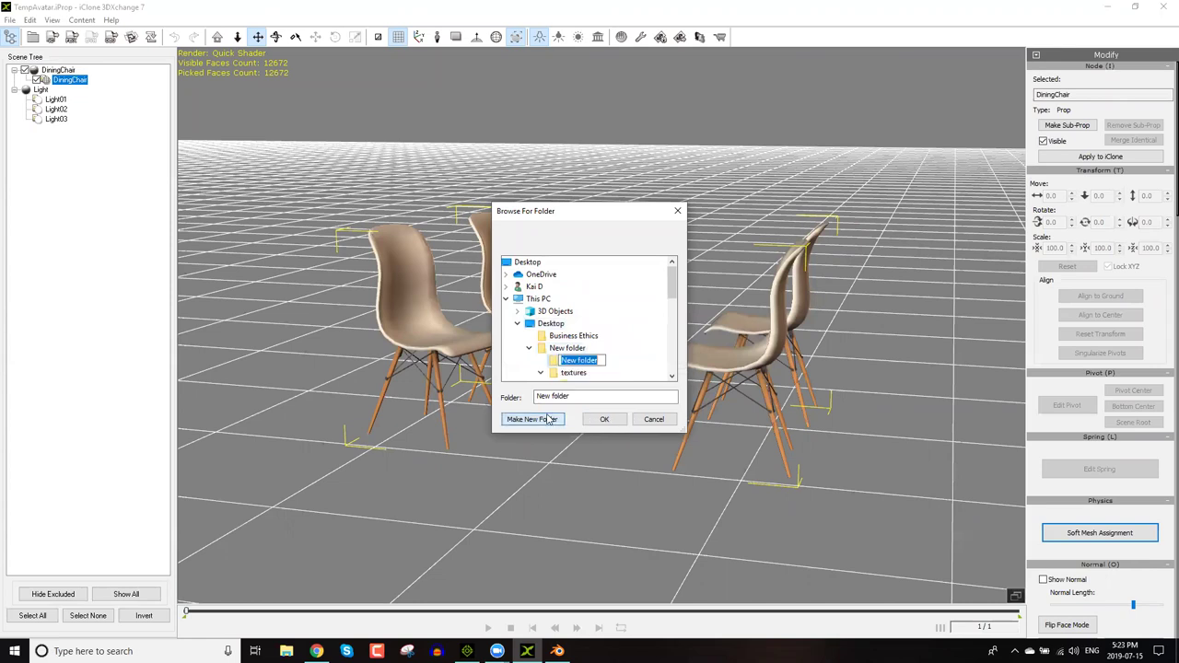
text(OBJ)
key(Return)
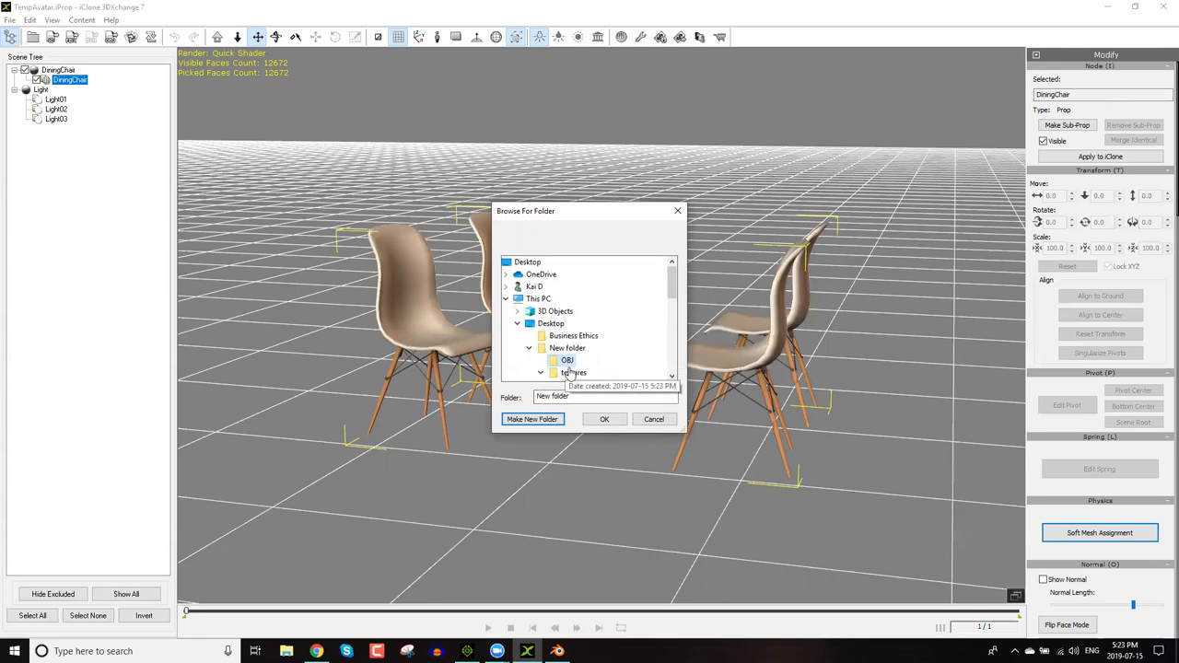
click(604, 419)
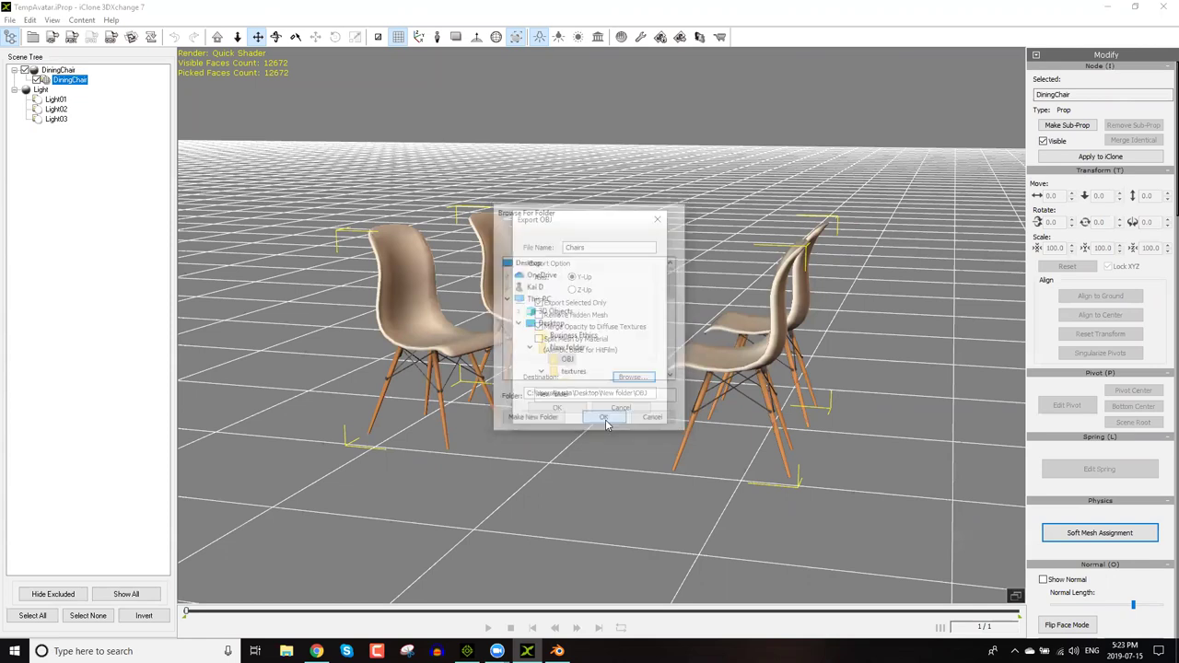
click(546, 408)
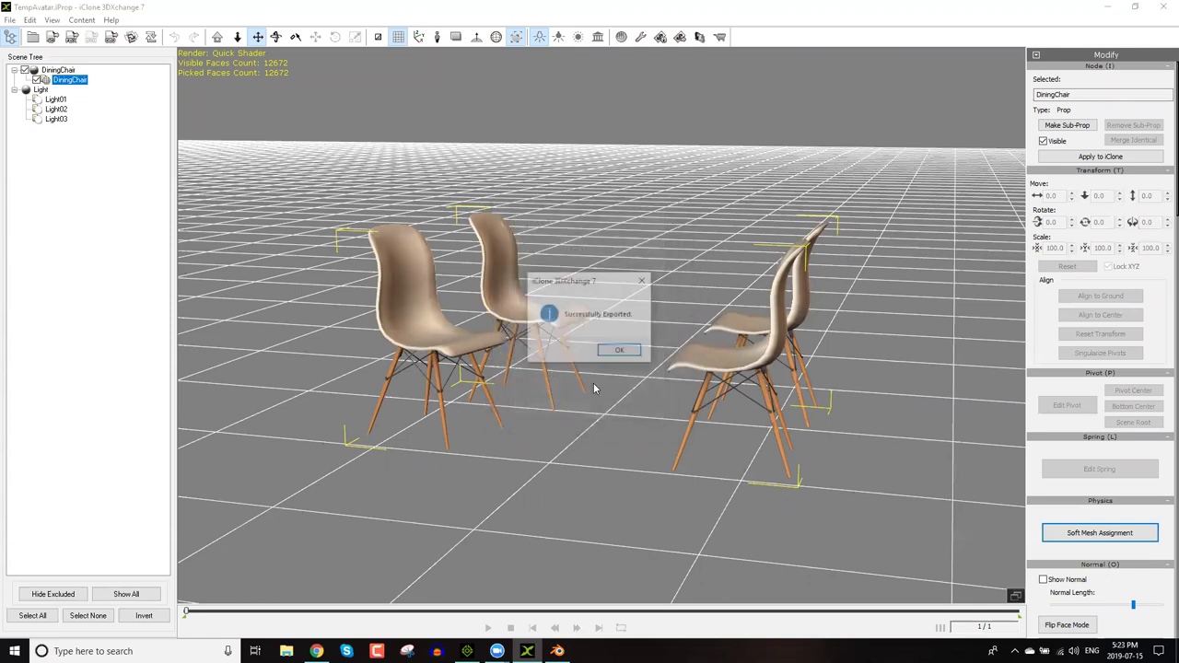
click(610, 351)
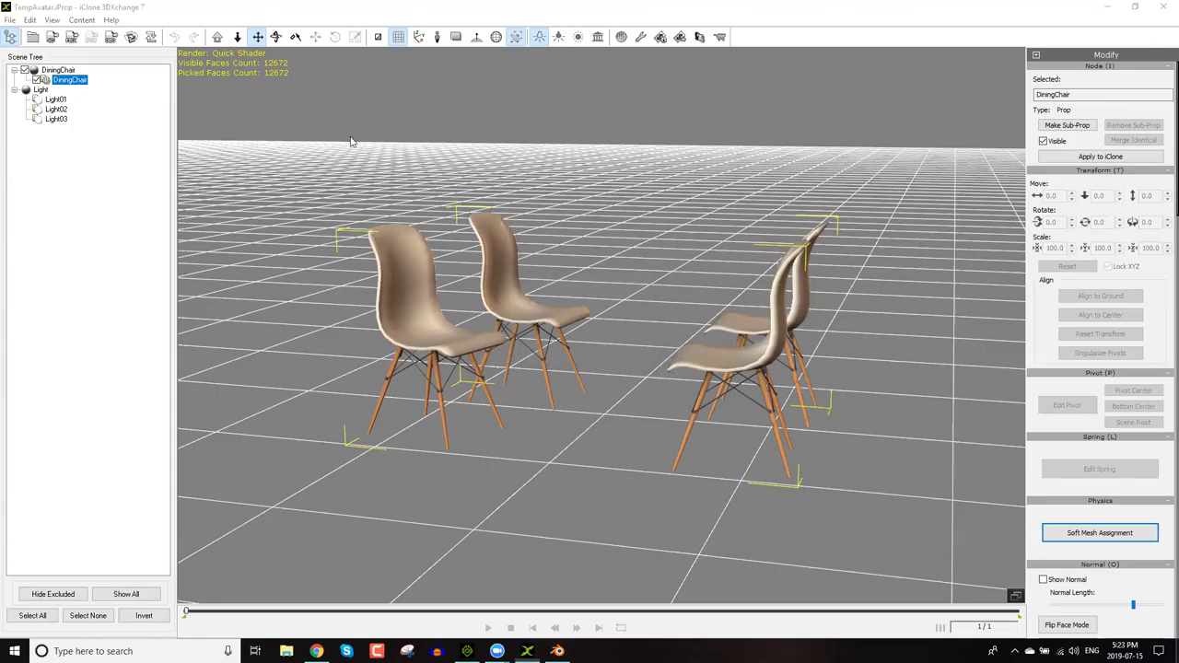
Show the desktop, move New folder to the middle, and open its OBJ subfolder to inspect the exported Chairs files.
key(super+d)
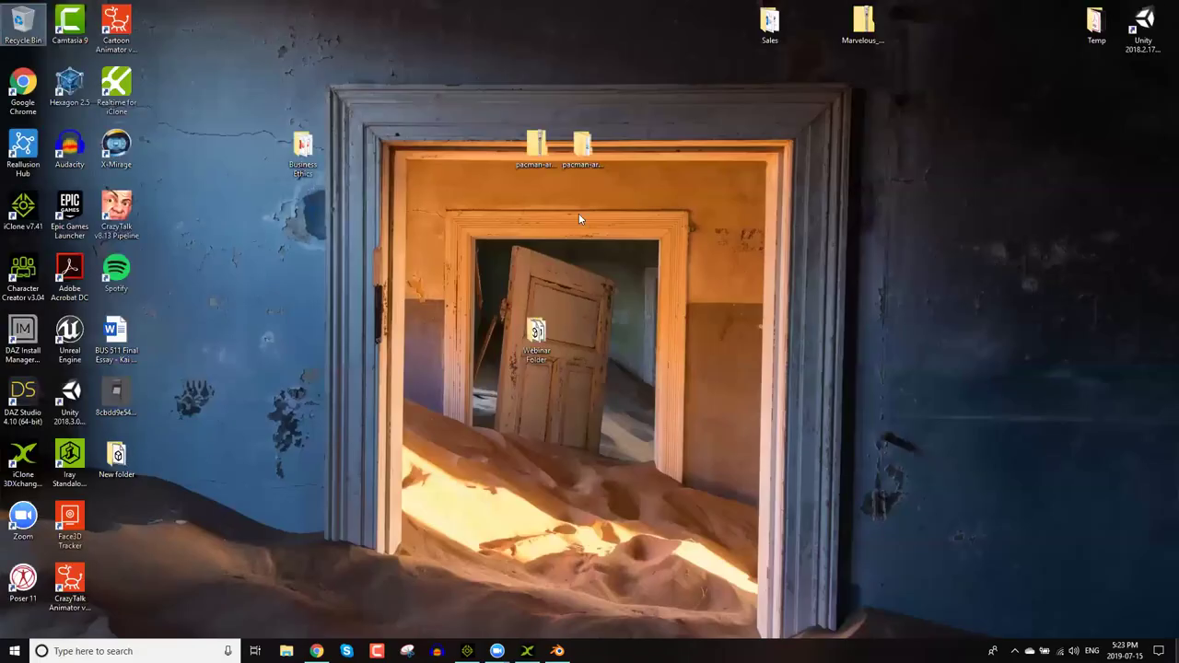
drag(116, 456, 548, 214)
double_click(548, 215)
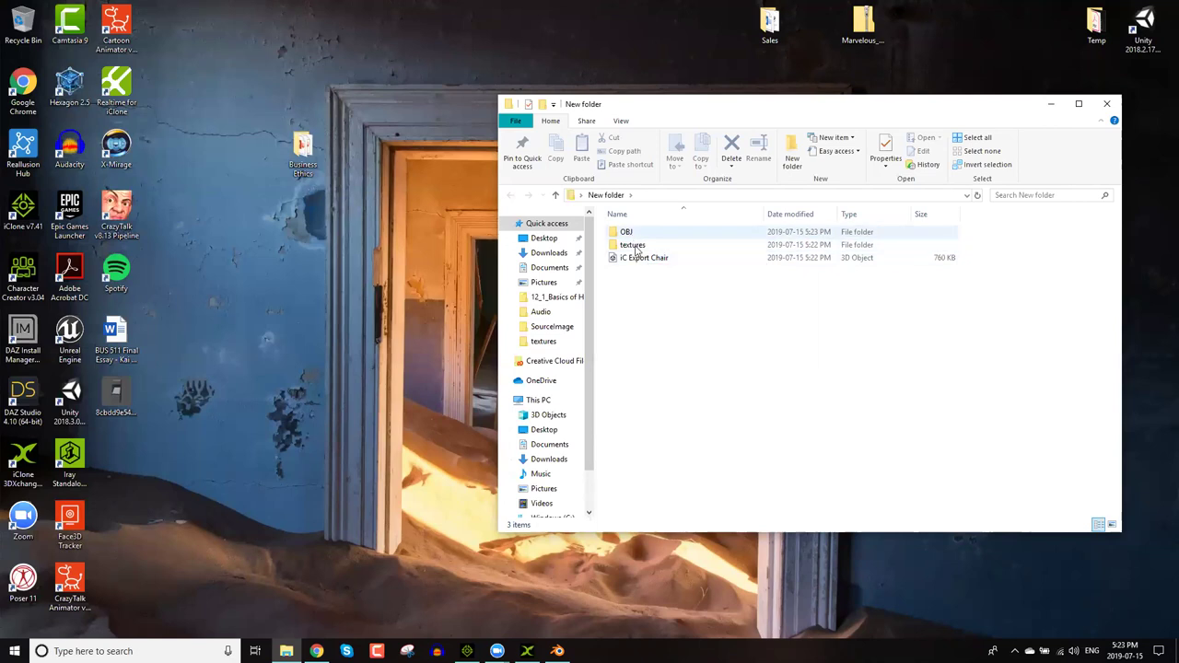
double_click(636, 235)
click(728, 263)
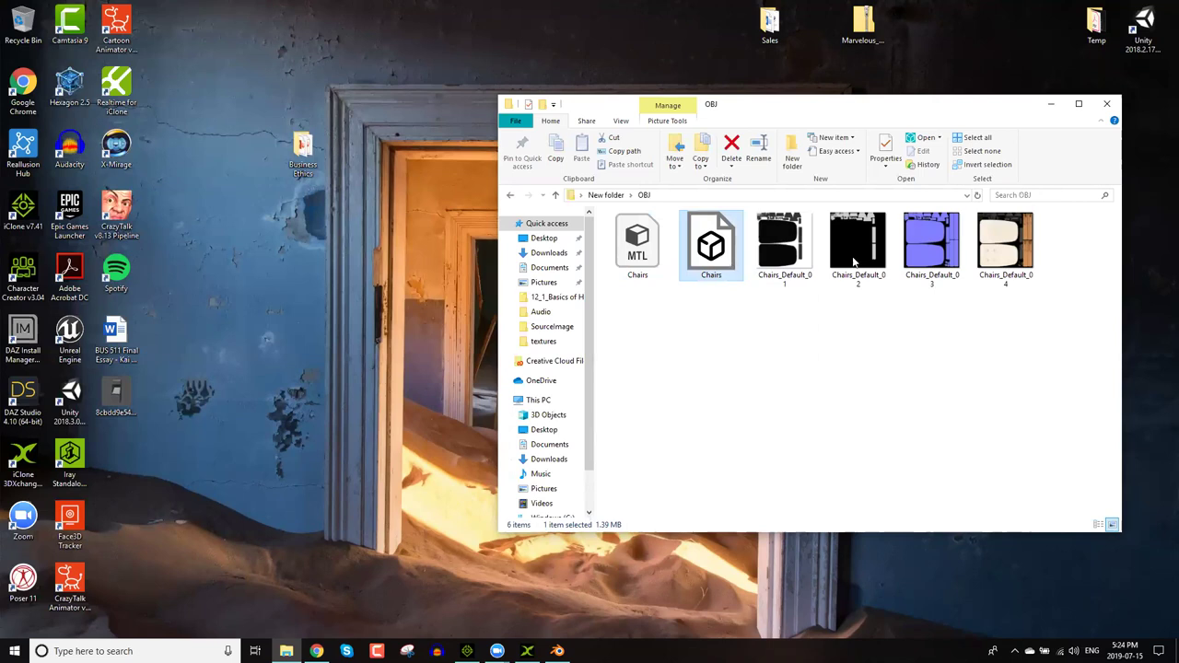
Open the textures folder in New folder and go down through iC Export Chair to the innermost DiningChair folder to inspect its textures.
click(612, 195)
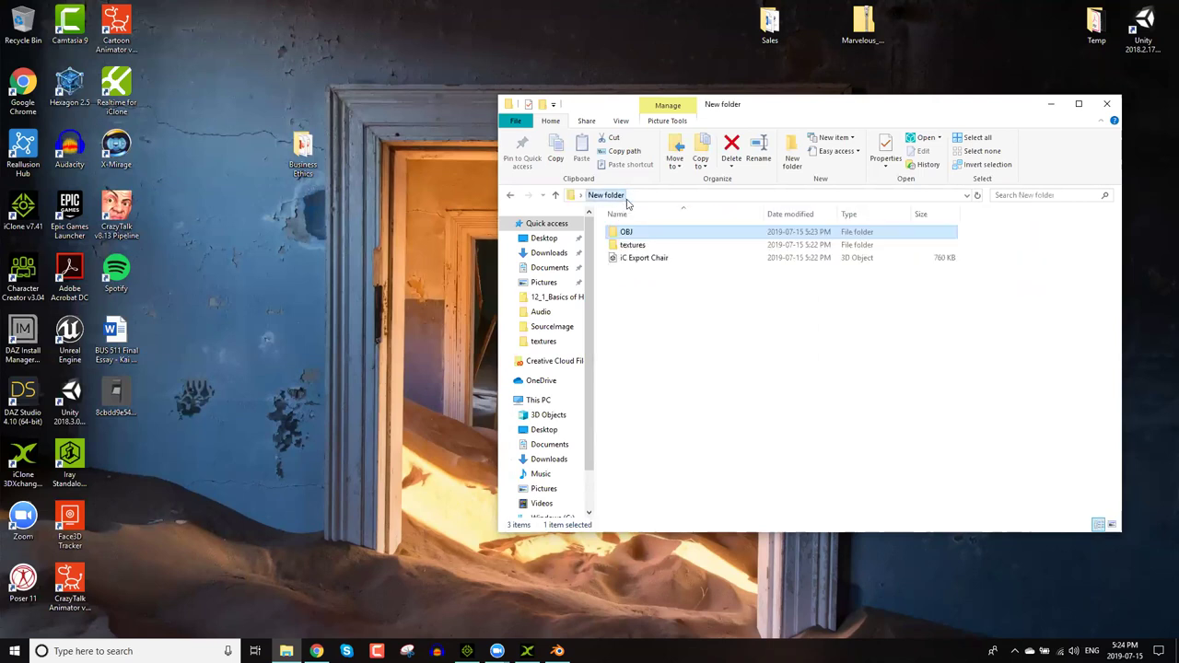
double_click(645, 245)
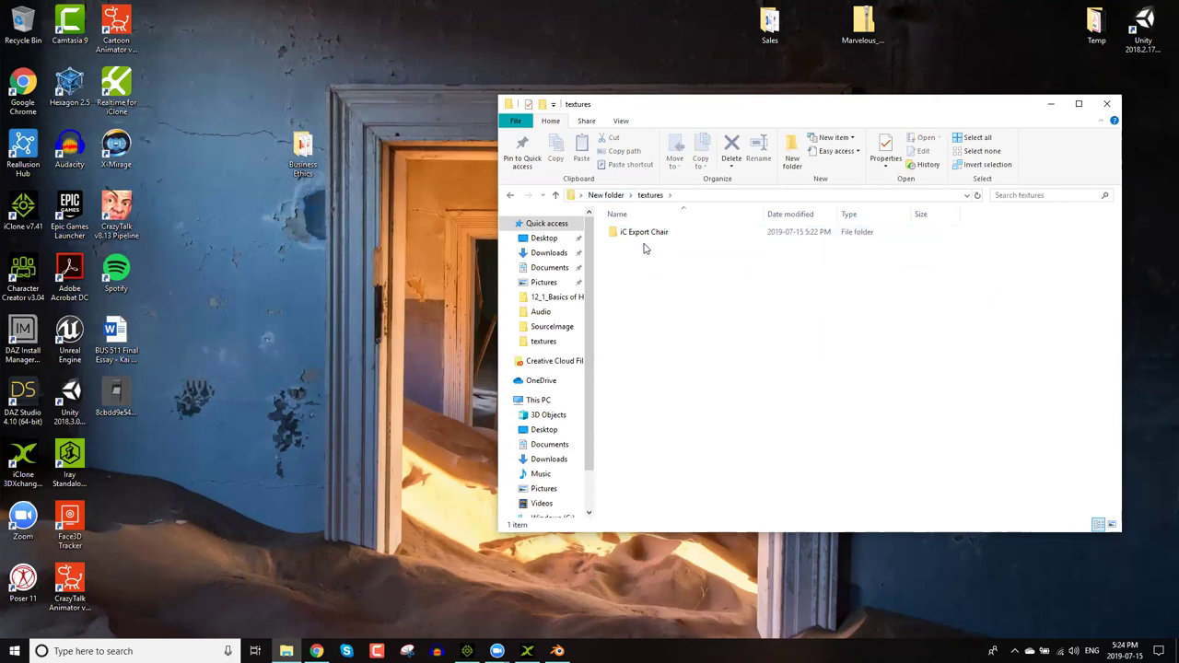
double_click(643, 236)
double_click(642, 235)
double_click(643, 235)
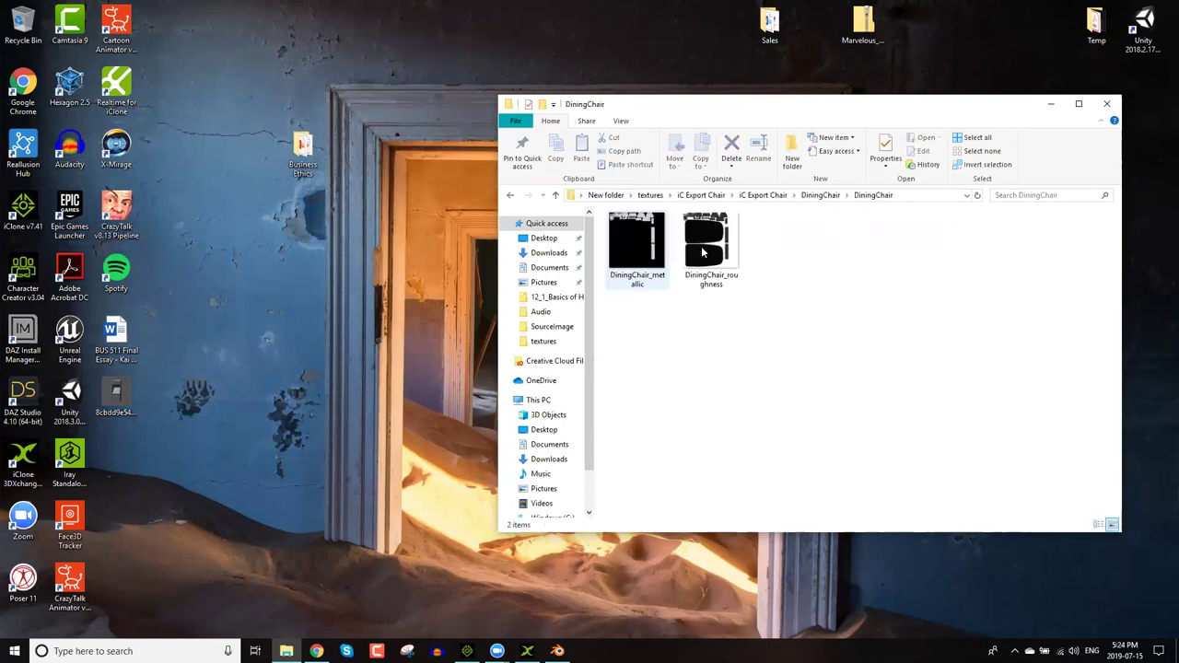
Return to New folder, reopen the OBJ folder with the exported files, and switch to Blender.
click(656, 197)
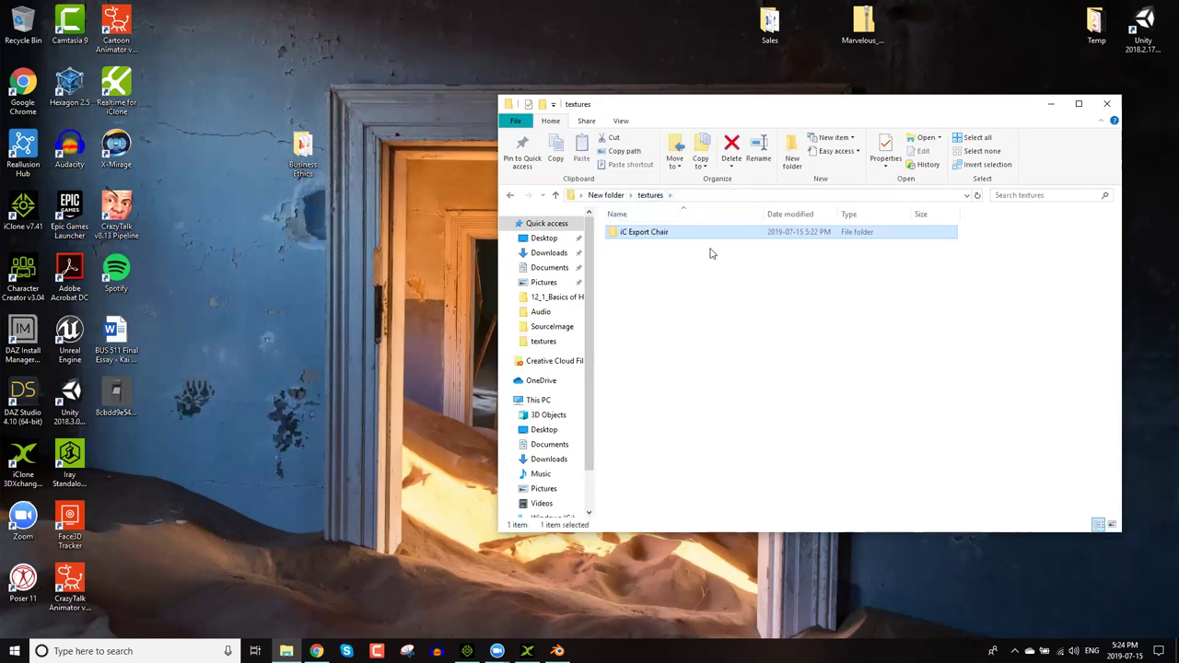
click(616, 197)
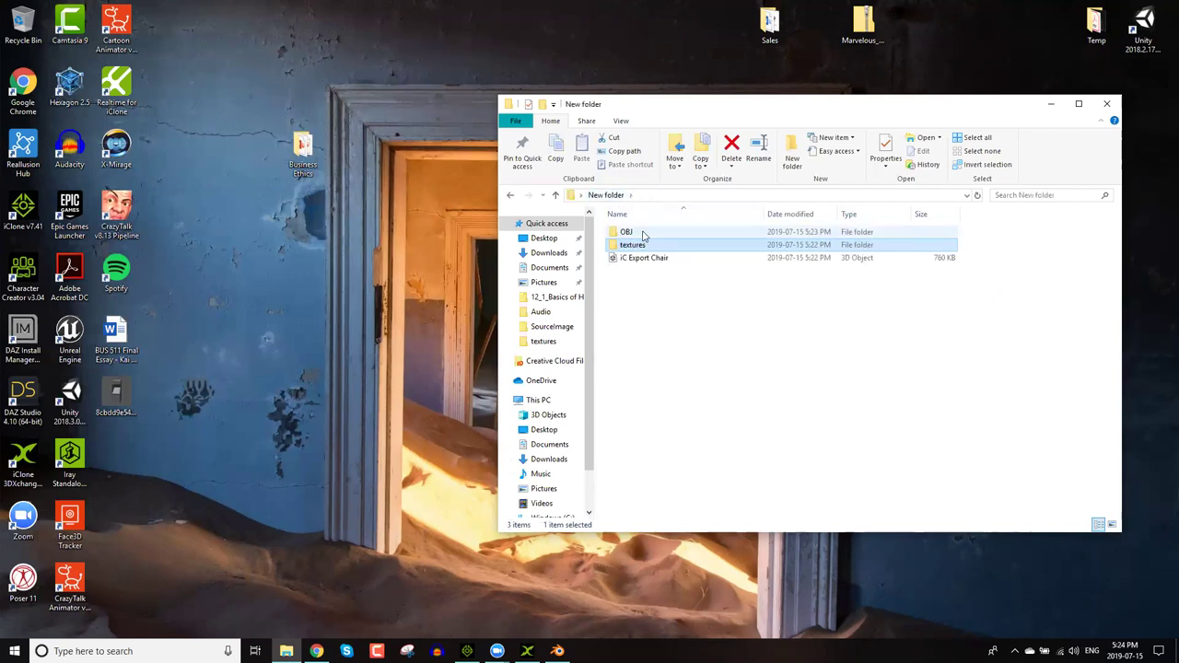
double_click(643, 235)
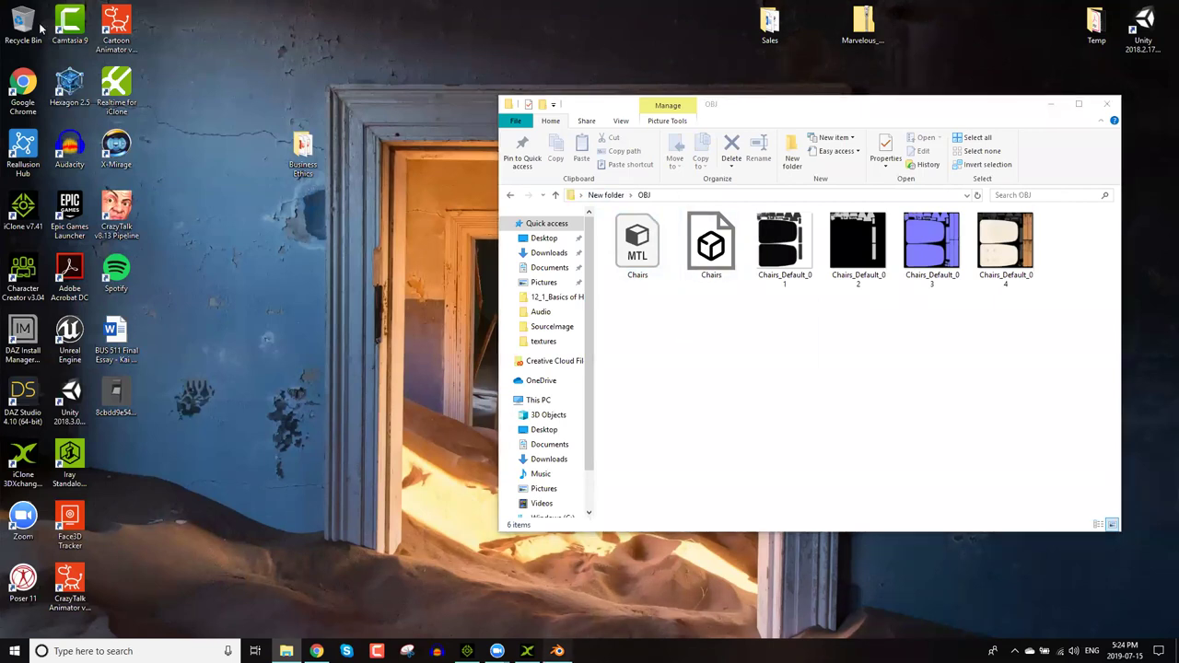
key(alt+Tab)
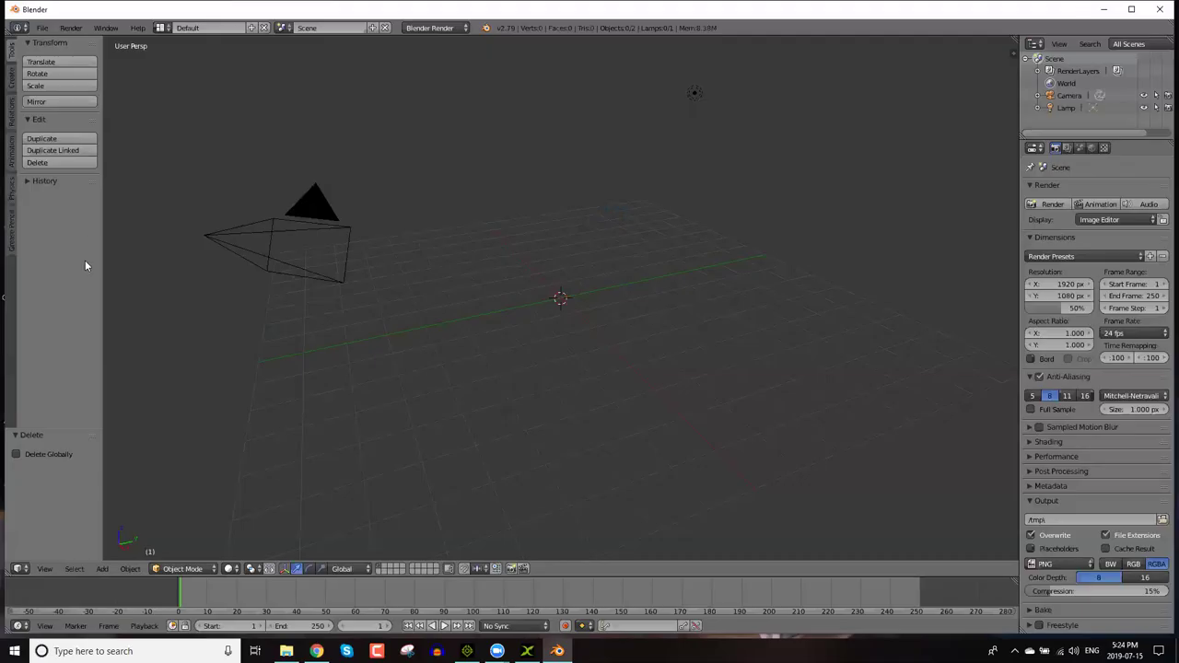
click(42, 28)
mouse_move(92, 262)
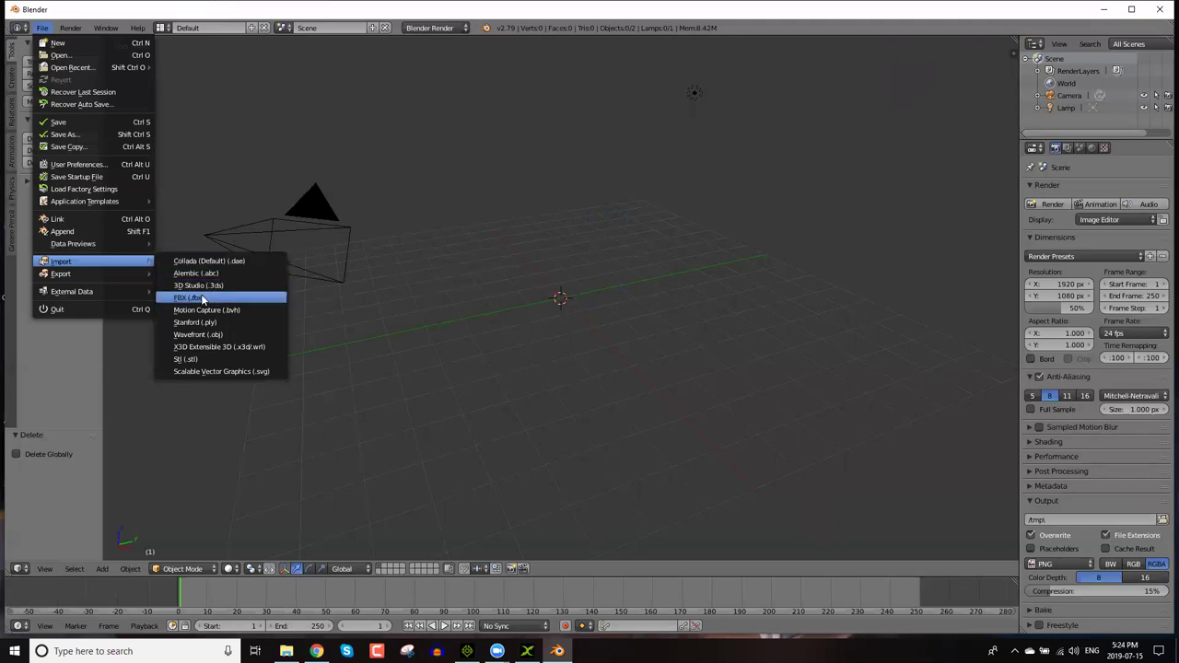
click(203, 299)
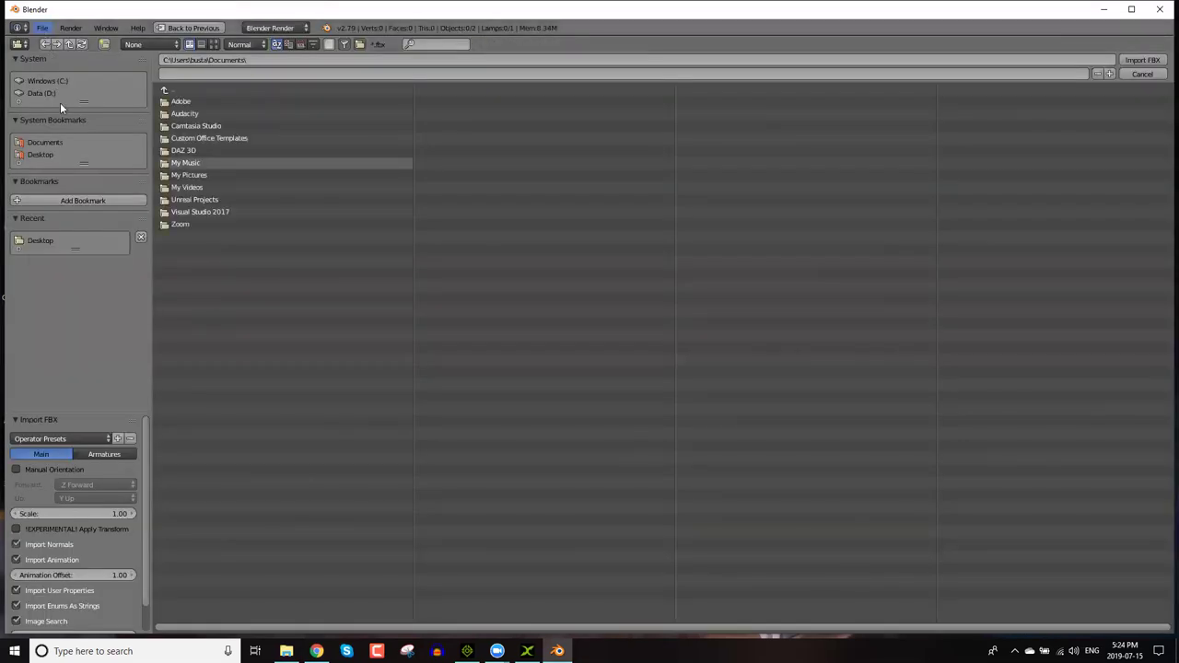
Import Chairs.obj as a Wavefront file from the OBJ folder inside the desktop's New folder.
click(43, 27)
mouse_move(80, 262)
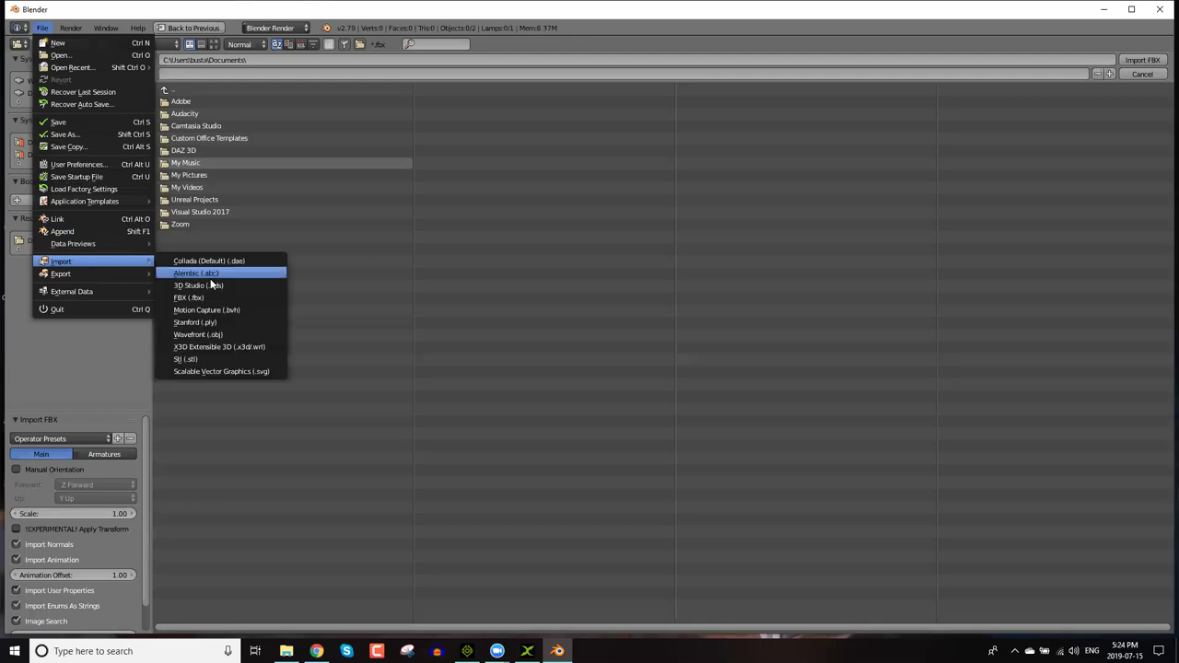
click(211, 336)
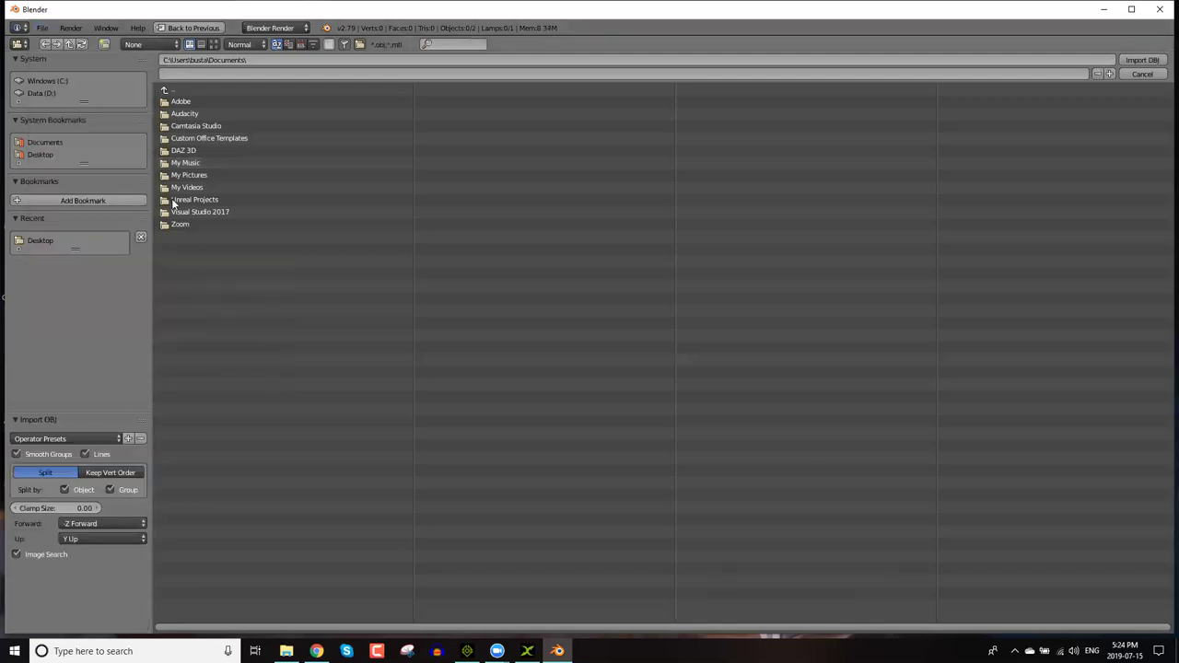
click(48, 156)
click(189, 114)
click(179, 101)
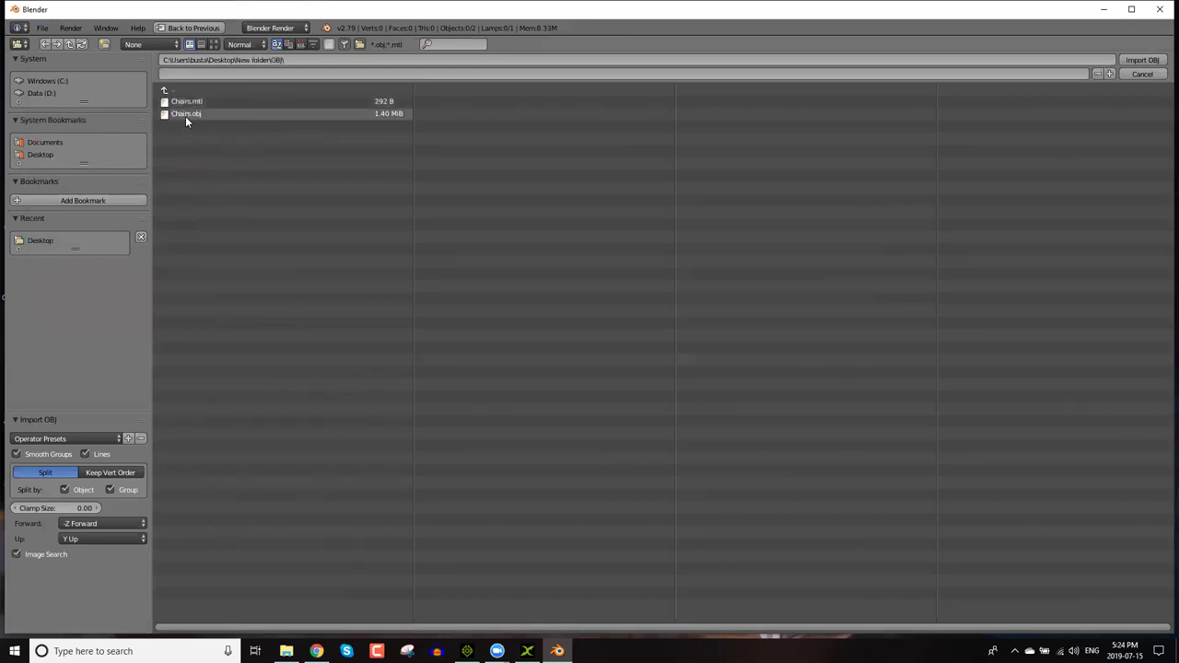
click(186, 114)
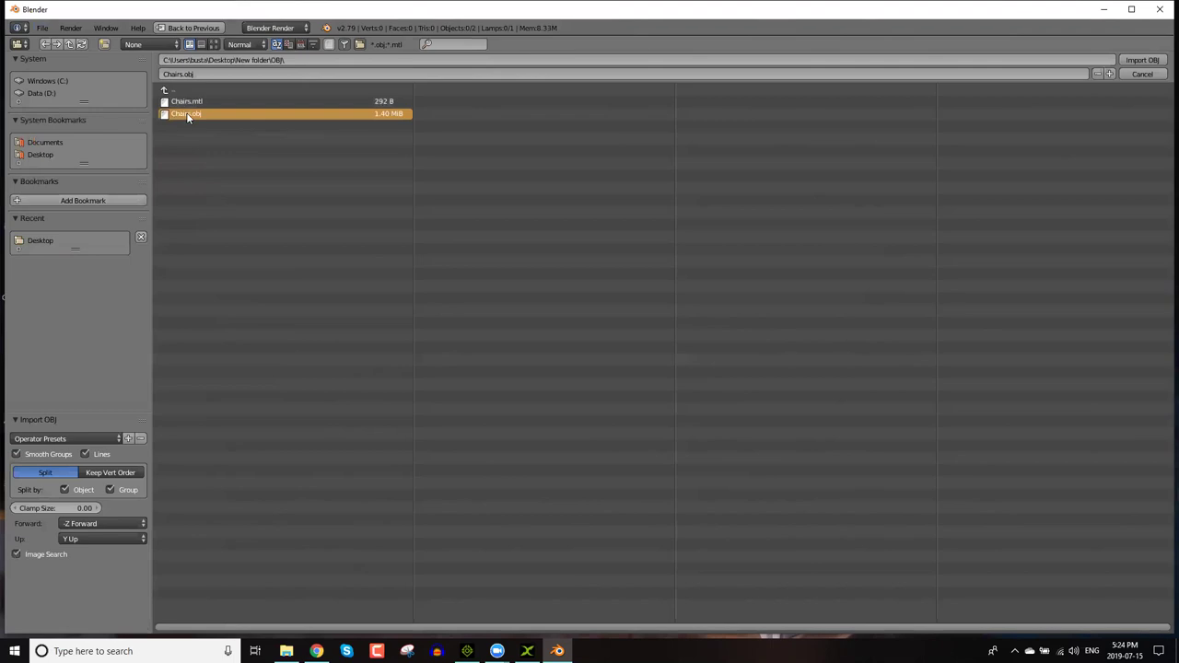
key(Return)
scroll(719, 303, down, 5)
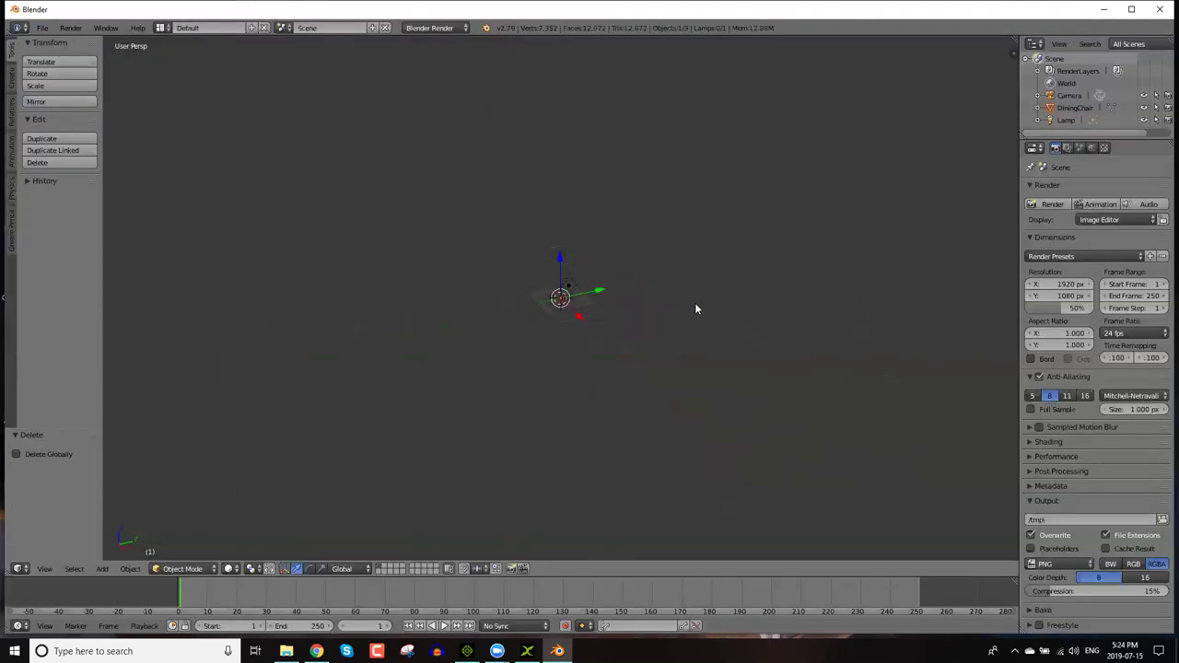
scroll(695, 309, up, 2)
scroll(695, 309, up, 4)
scroll(695, 309, down, 8)
scroll(694, 314, up, 6)
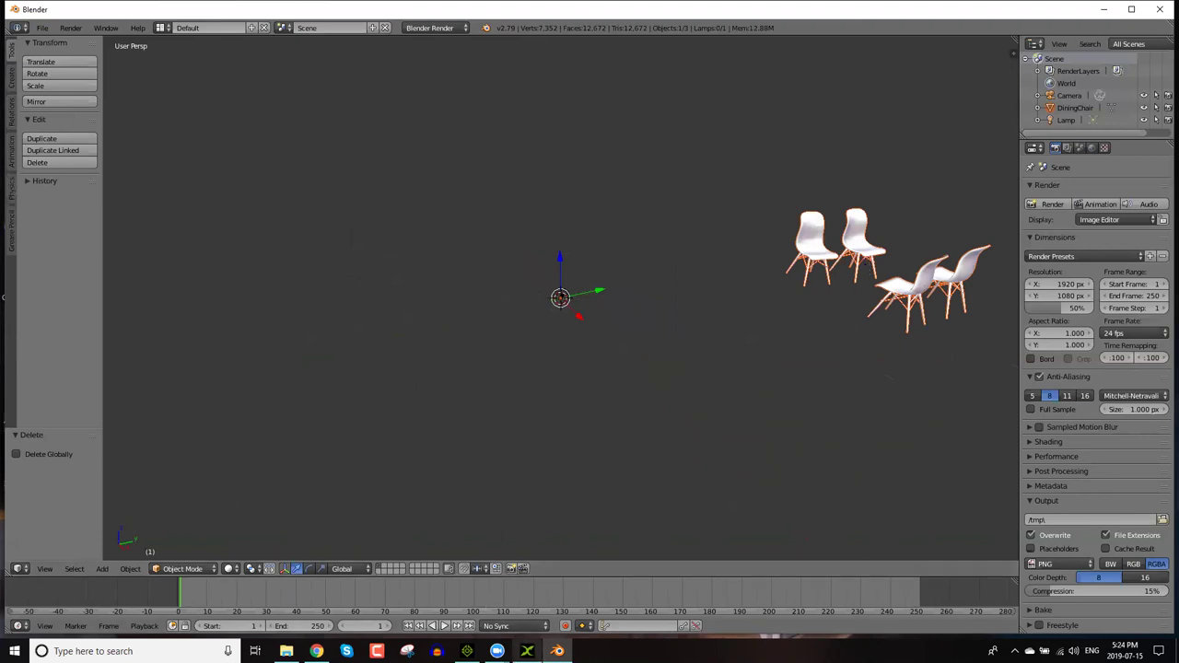
Switch to 3DXchange and show the yellow human dummy as a size reference for the dining chairs.
mouse_move(528, 652)
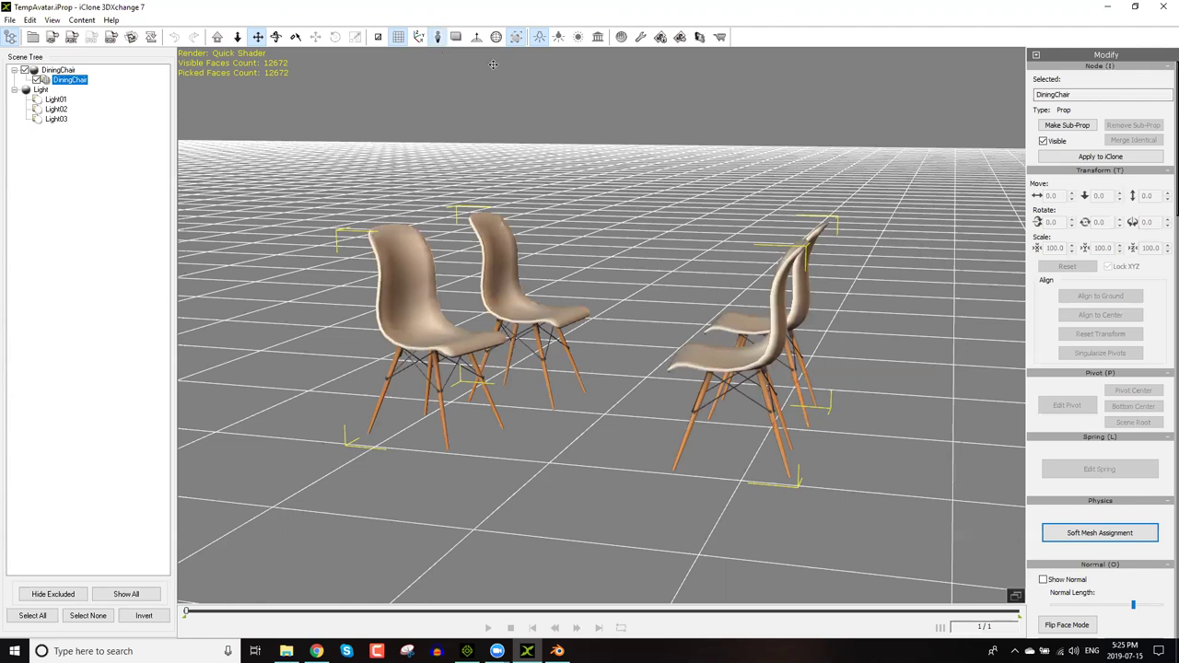
middle_drag(614, 328, 606, 321)
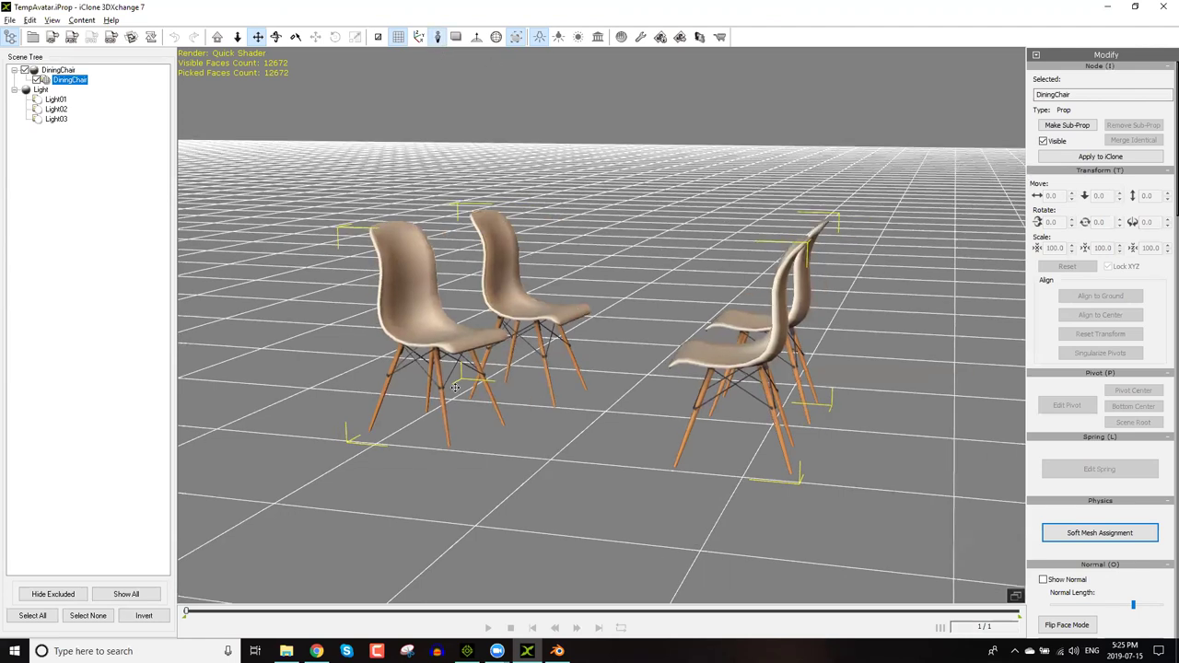
middle_drag(490, 433, 540, 436)
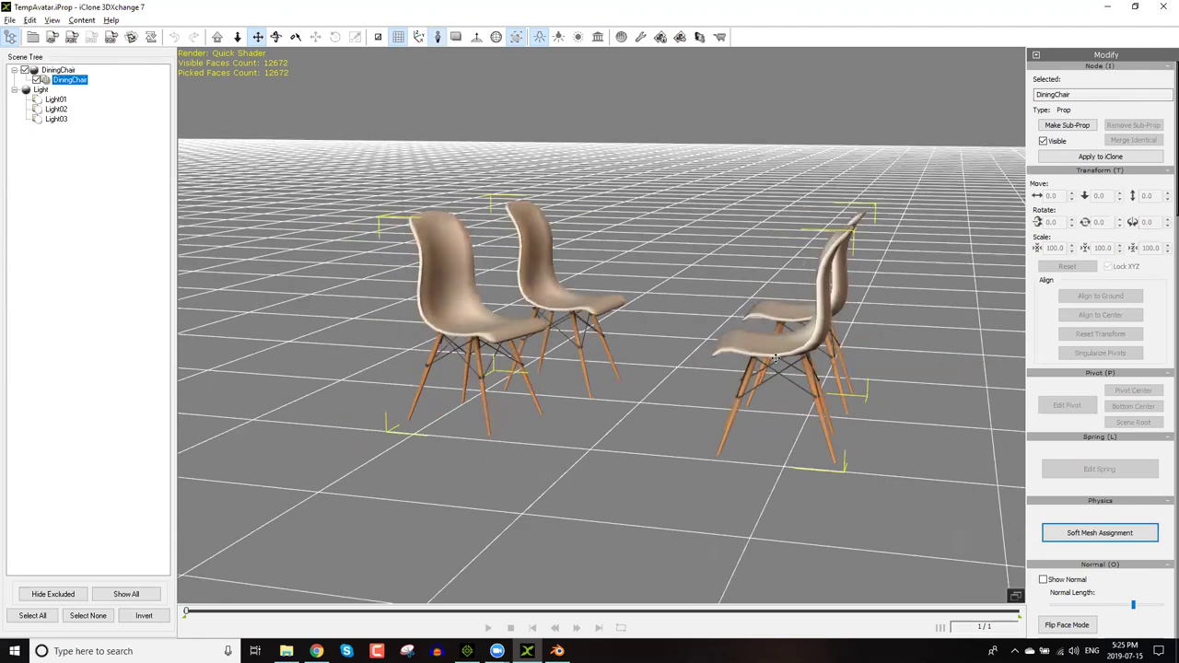
scroll(670, 319, down, 5)
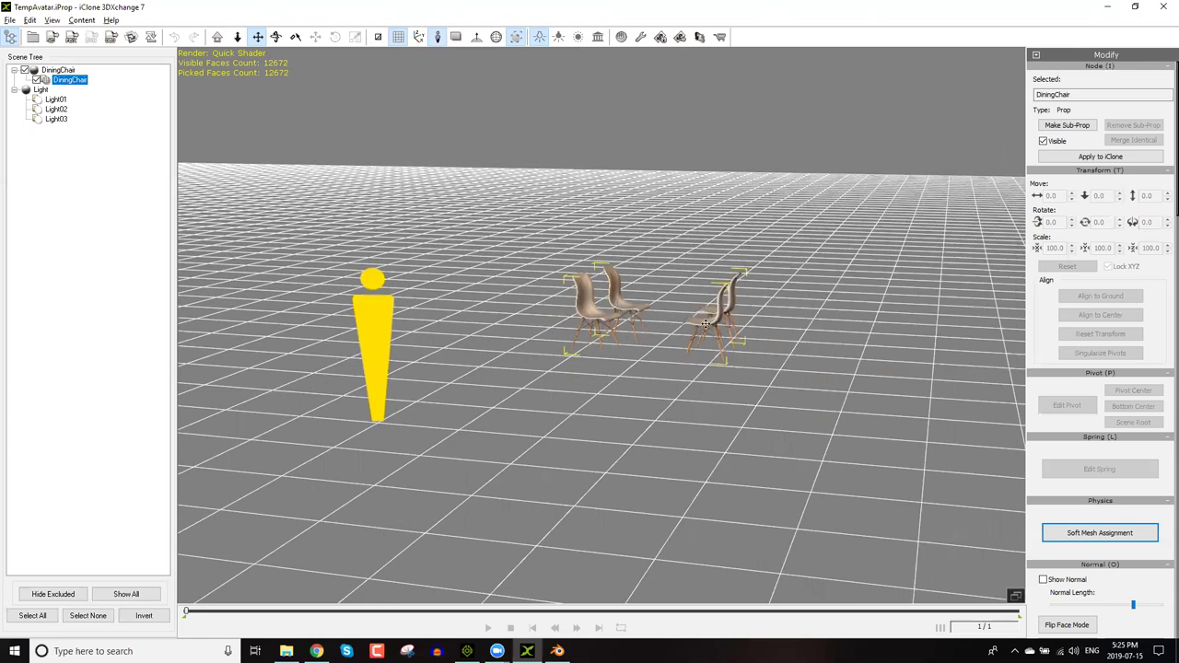
scroll(702, 321, up, 1)
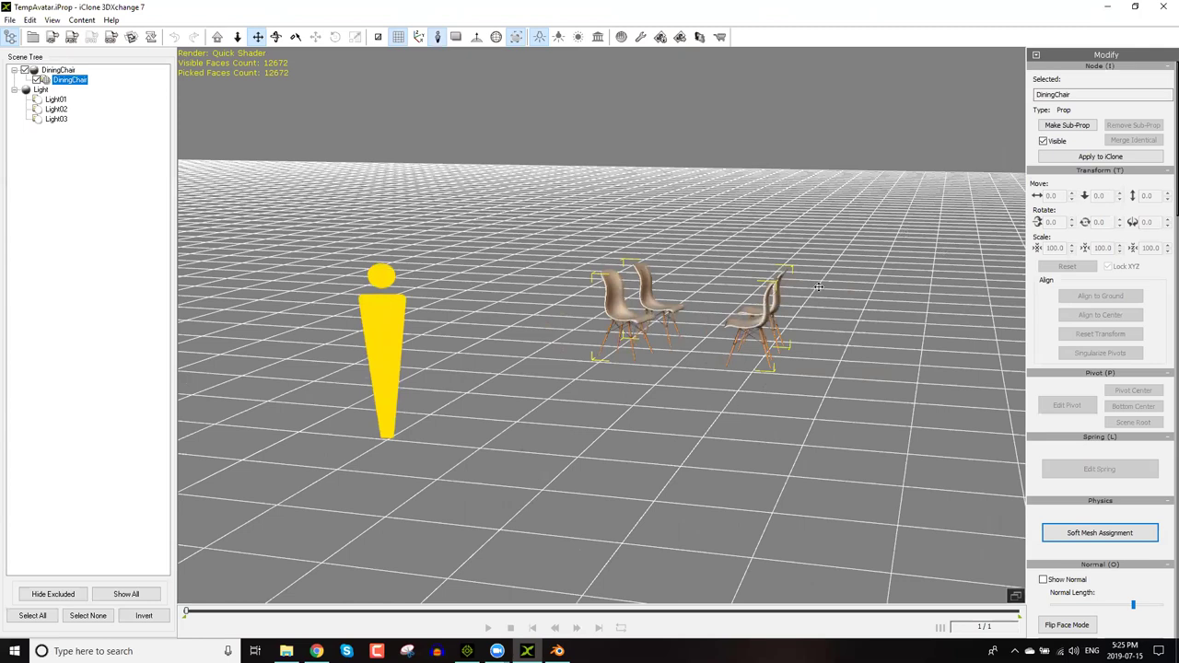
Select the root DiningChair node and reset its transform to bring the chairs to the scene origin.
click(59, 71)
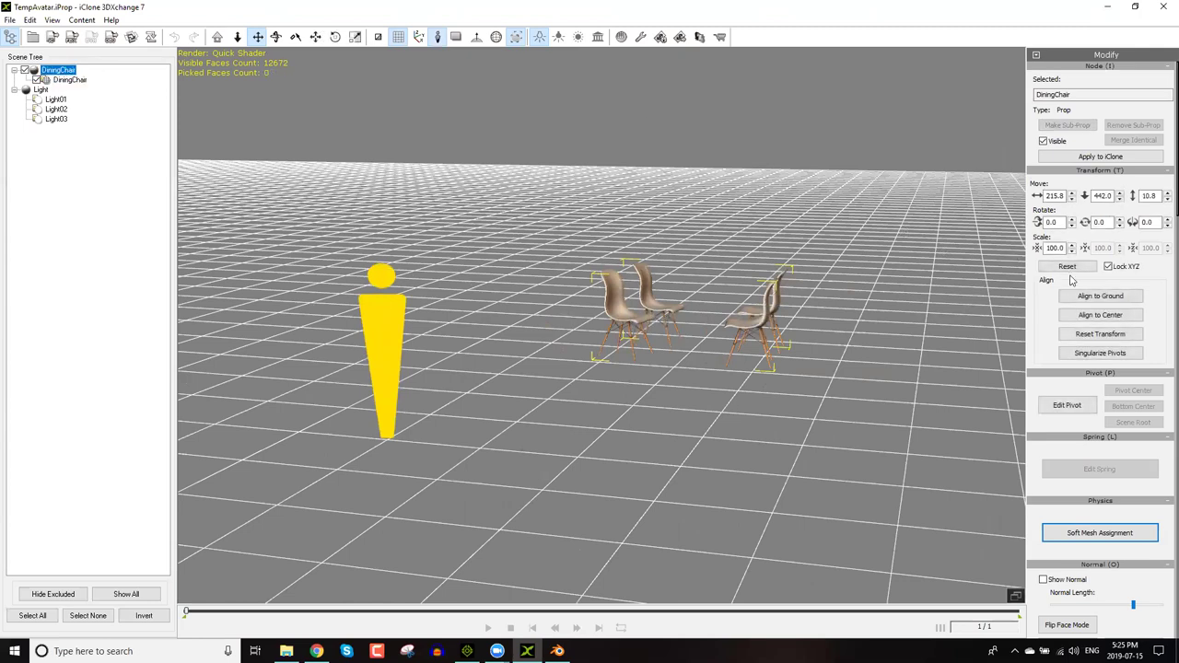
click(1069, 267)
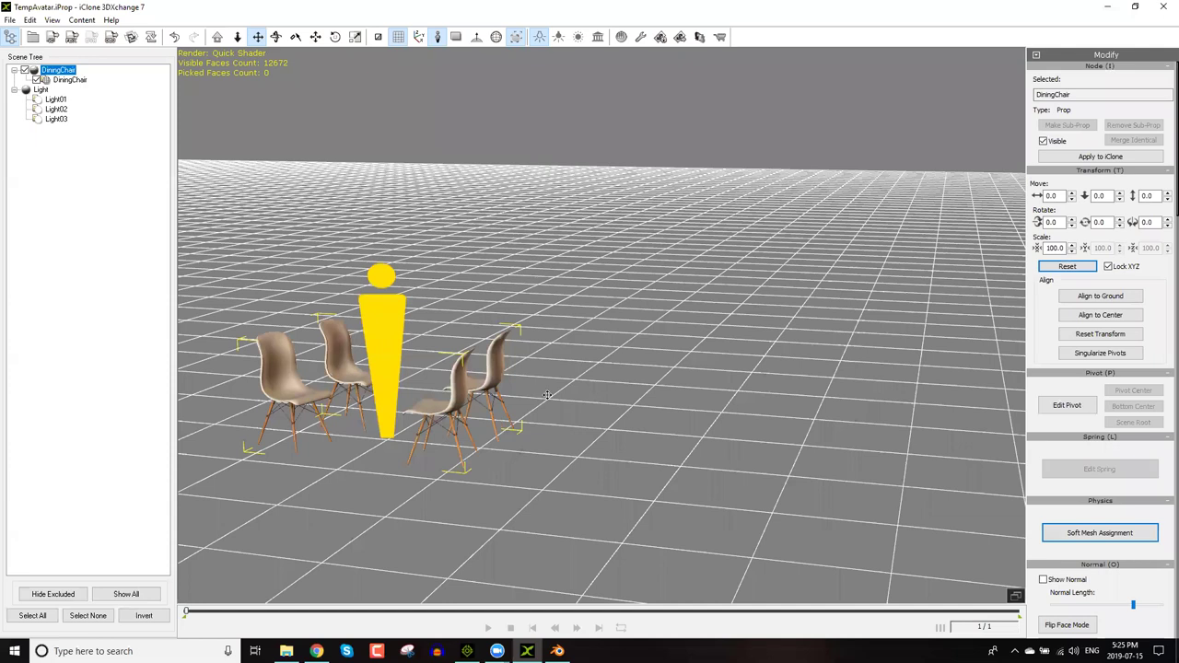
key(Home)
scroll(570, 408, up, 3)
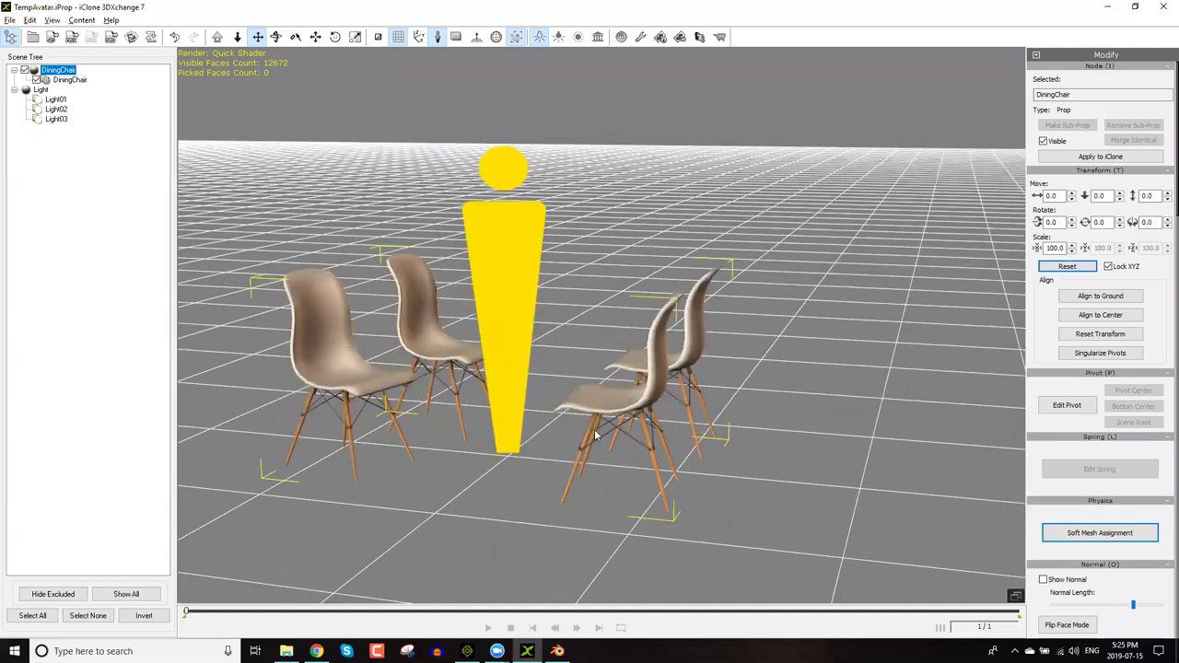
Scale the dining chairs uniformly down to 83 percent.
drag(517, 460, 523, 466)
middle_drag(521, 470, 529, 476)
drag(524, 467, 559, 485)
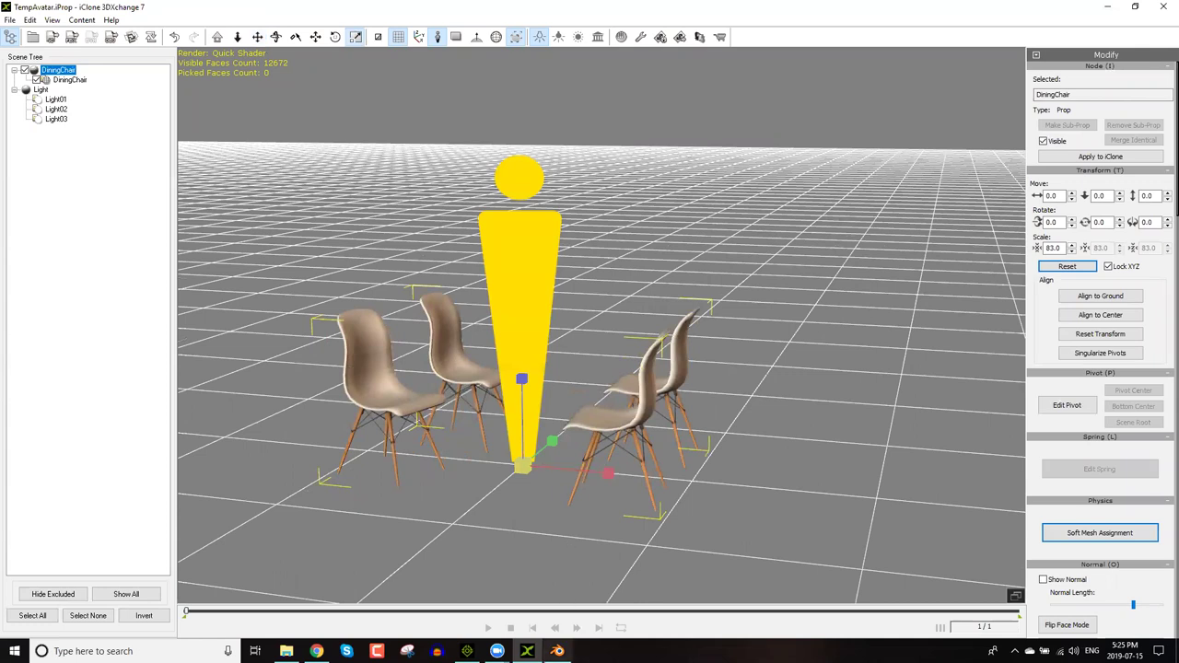
Switch to Blender, select the DiningChair object and move it by about X 17.6, Y -3.8, Z -30.5.
key(alt+Tab)
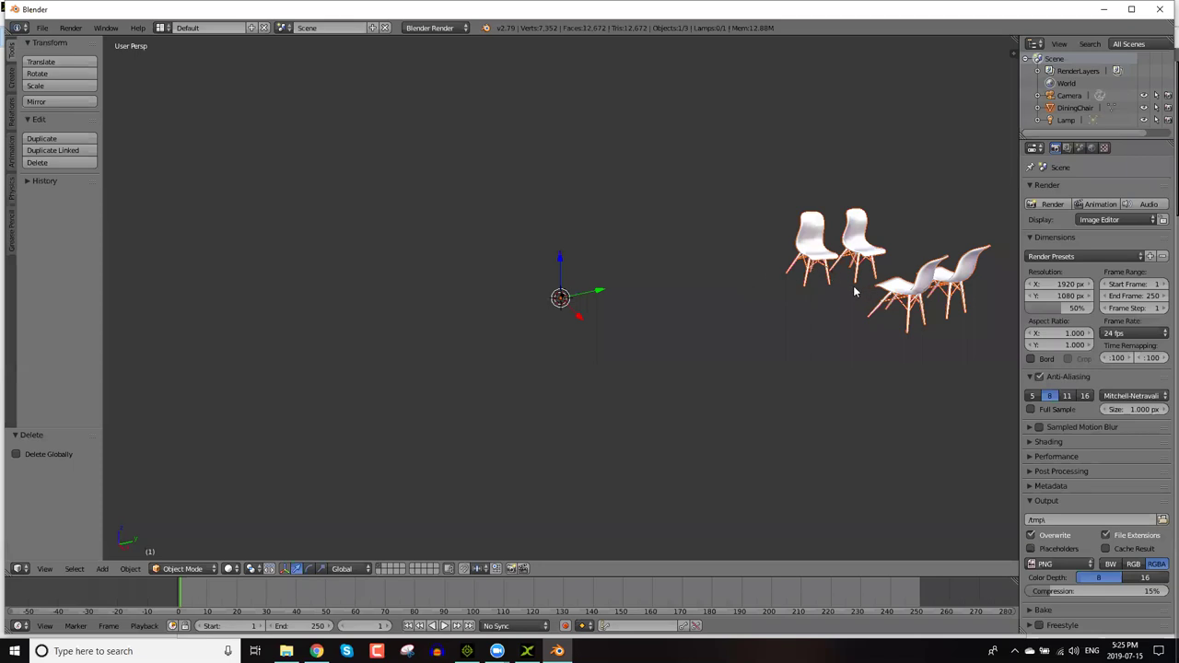
middle_drag(908, 251, 784, 234)
middle_drag(720, 269, 715, 296)
right_click(715, 315)
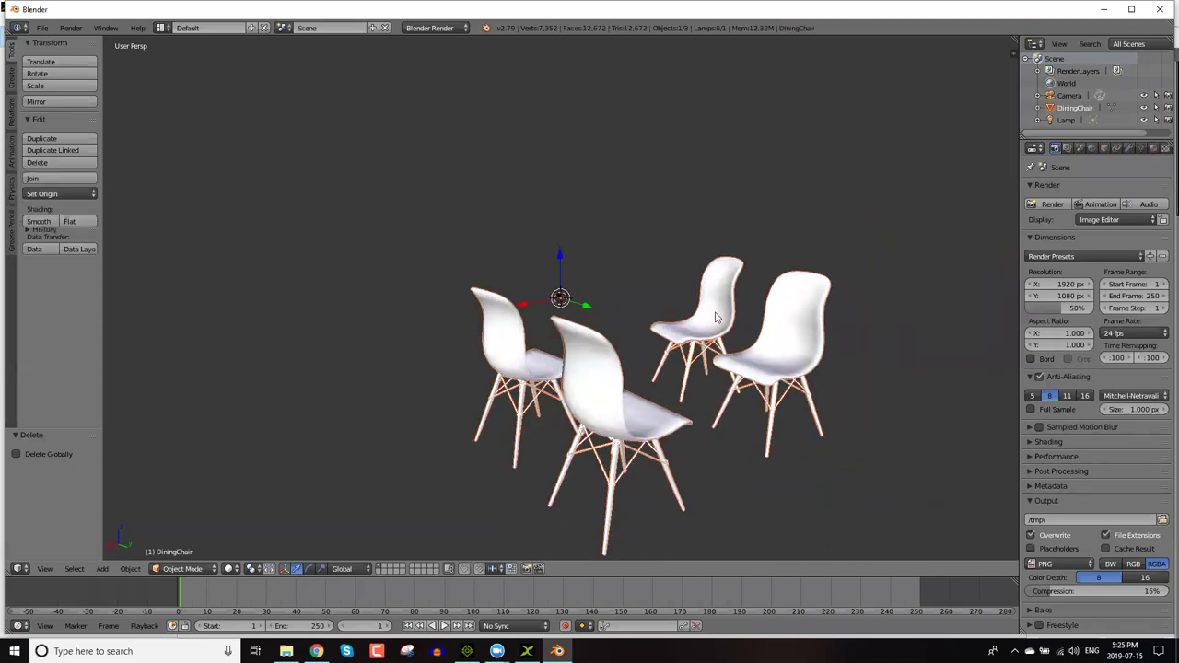
key(g)
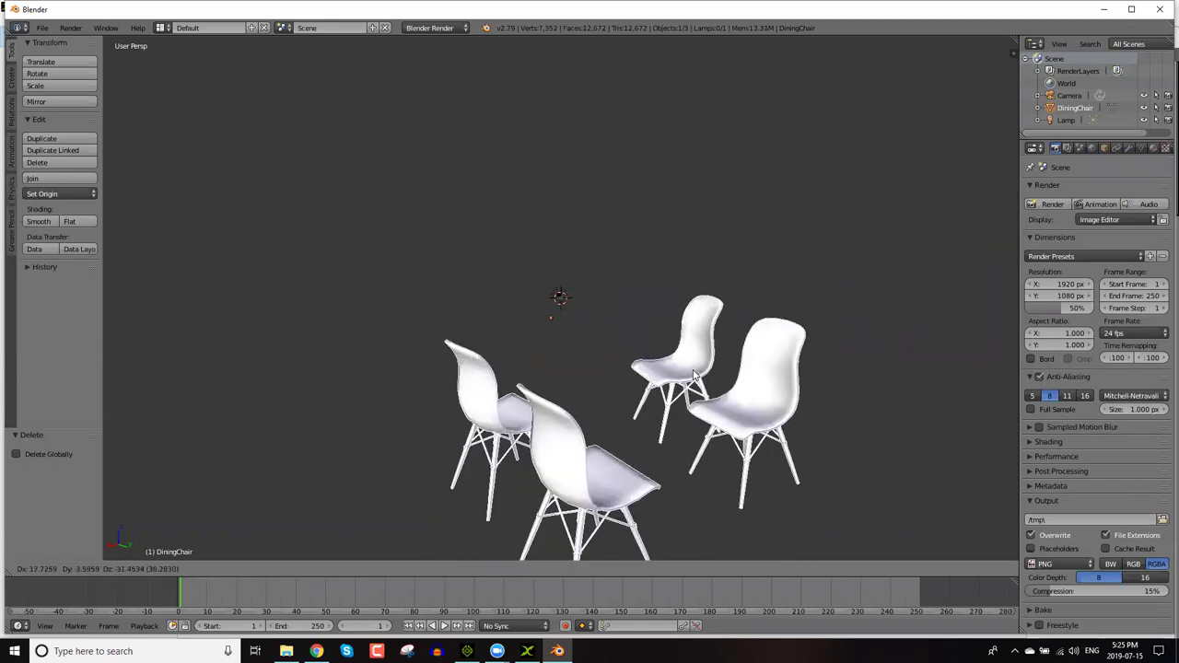
click(693, 368)
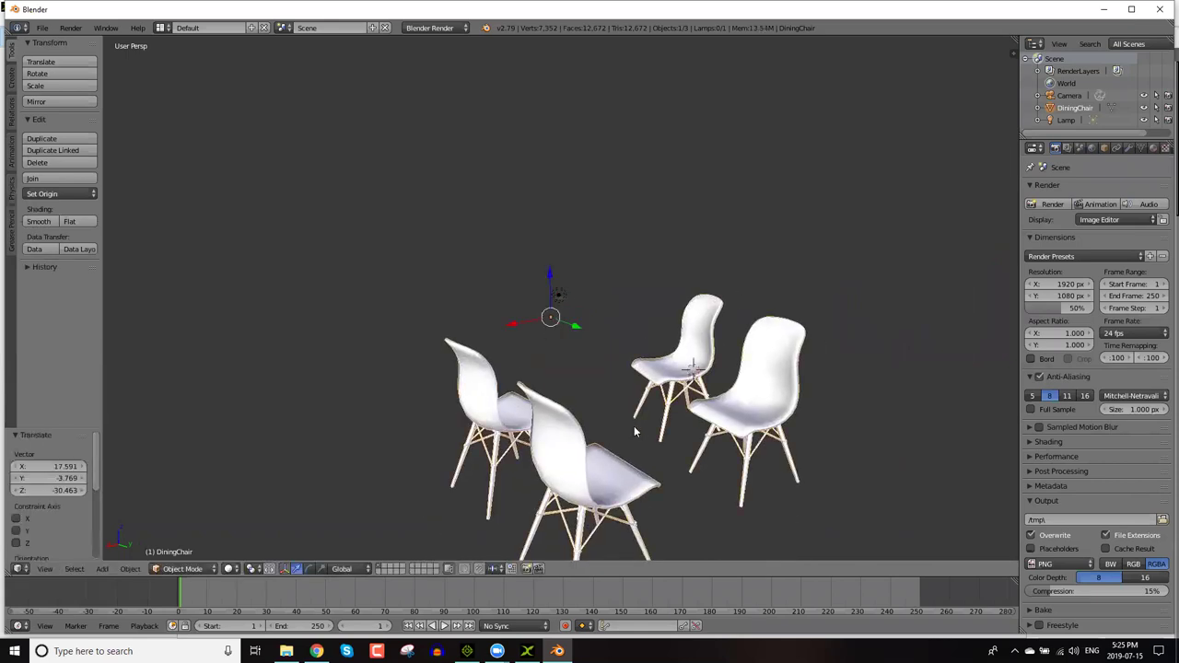
Show the DiningChair object in wireframe and enter Edit Mode on its mesh.
key(z)
key(z)
key(z)
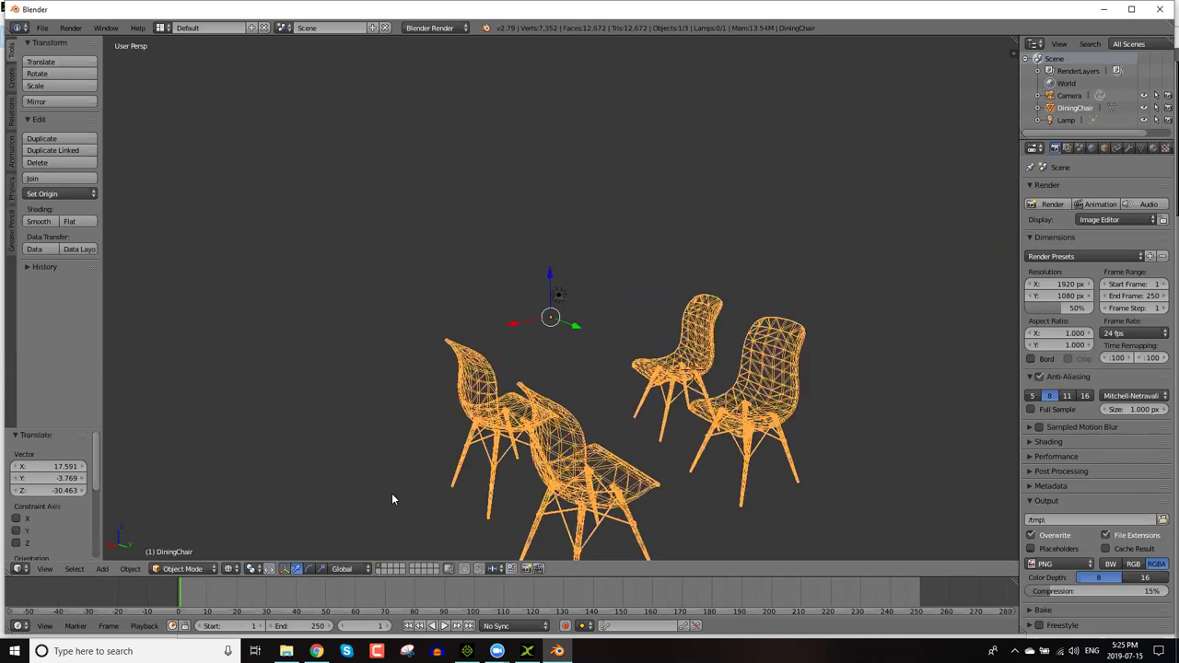
click(201, 571)
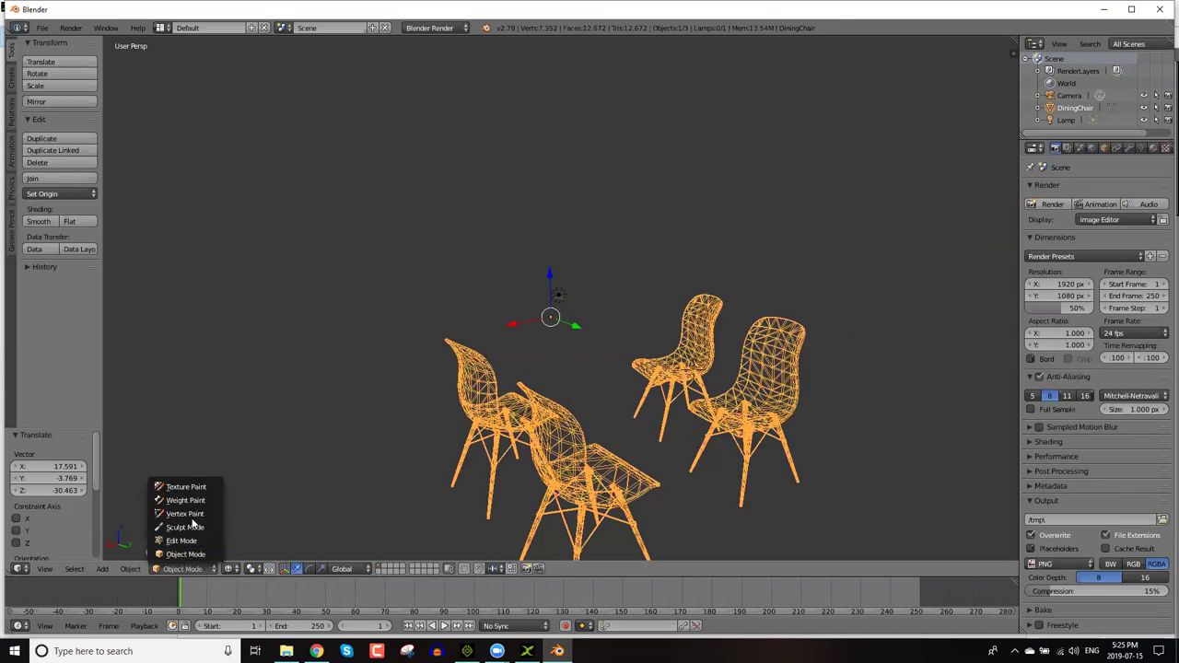
key(Tab)
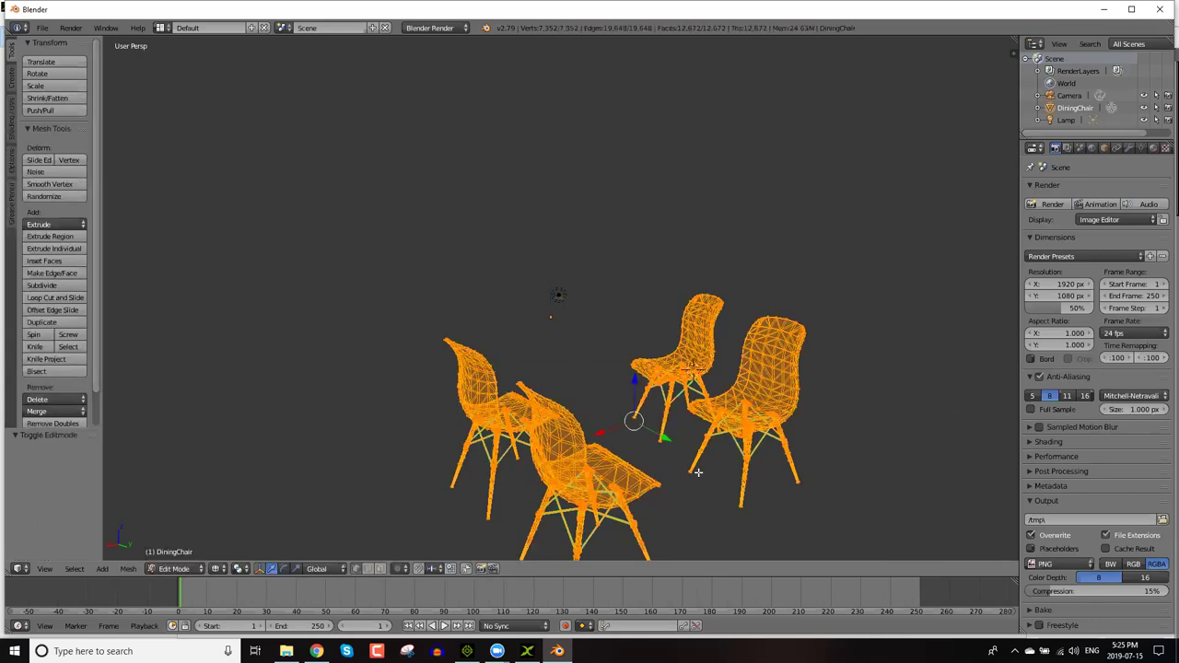
Compare wireframe and solid viewport shading on the chair mesh, ending in solid shading.
key(z)
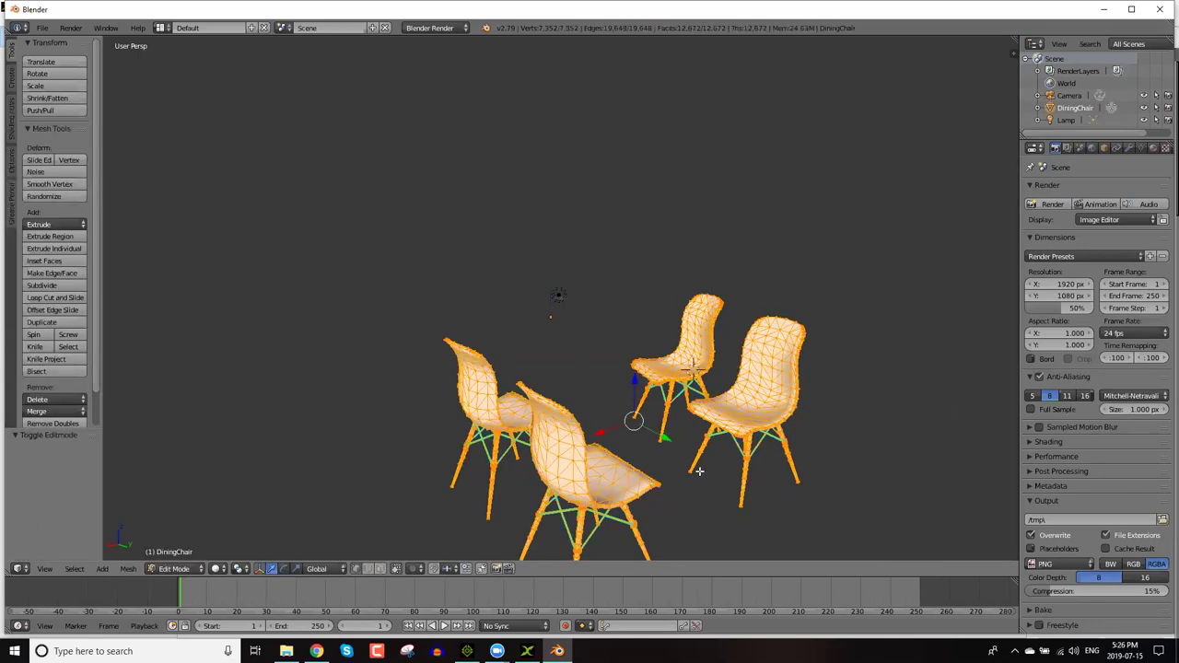
key(z)
key(z)
key(z)
key(z)
click(218, 570)
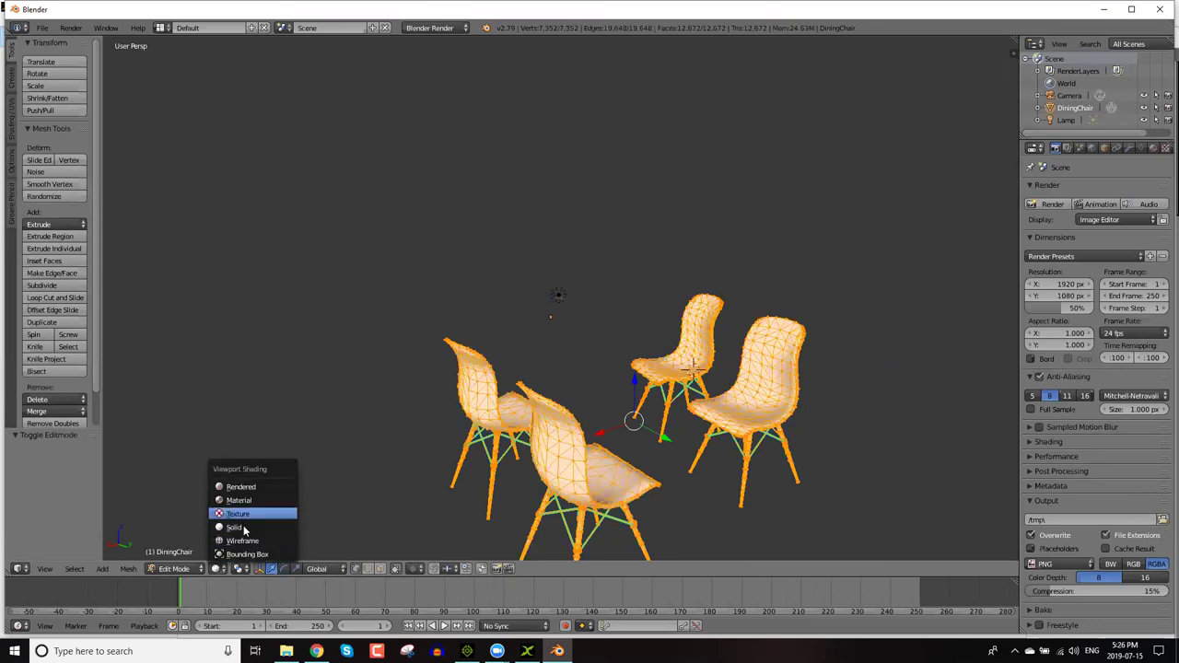
click(245, 540)
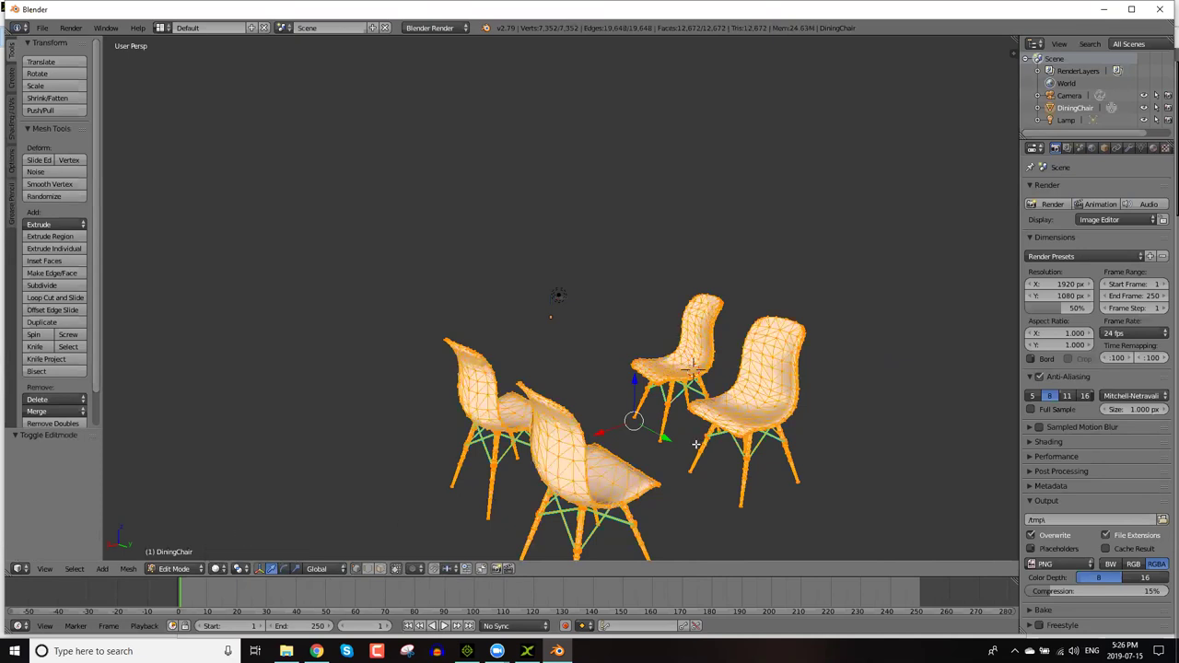
Move the whole chair mesh by about (-85, -109, 201) and again by about (-57, -94, 64).
scroll(589, 289, down, 2)
scroll(590, 303, up, 2)
middle_drag(590, 321, 794, 449)
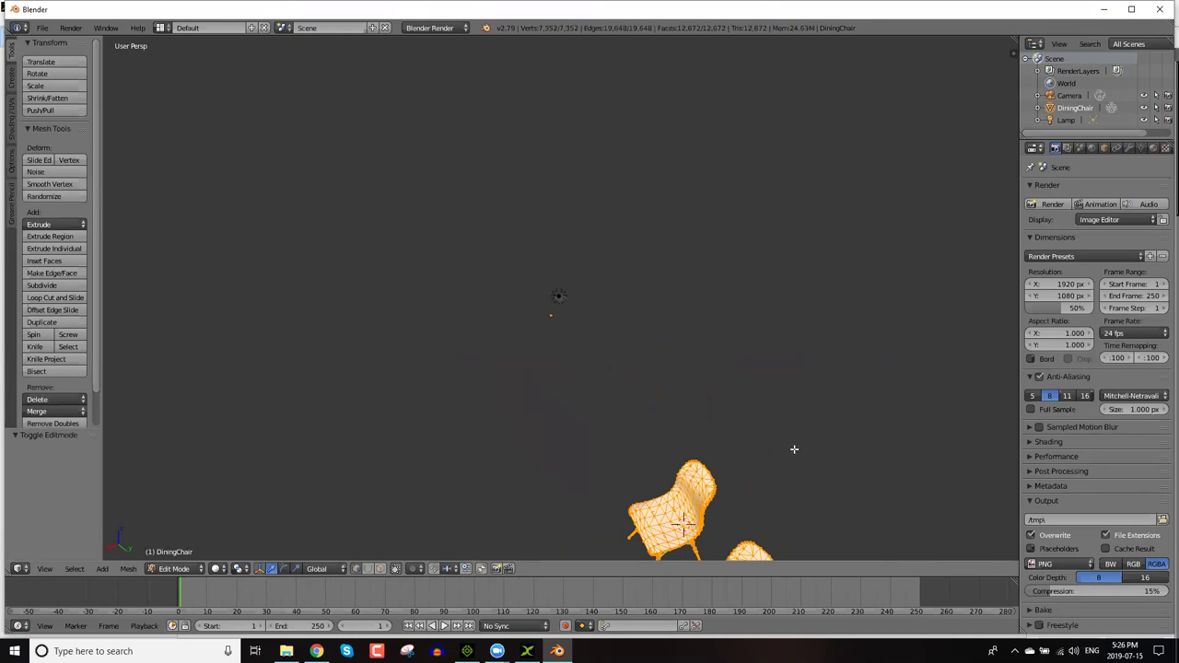
key(g)
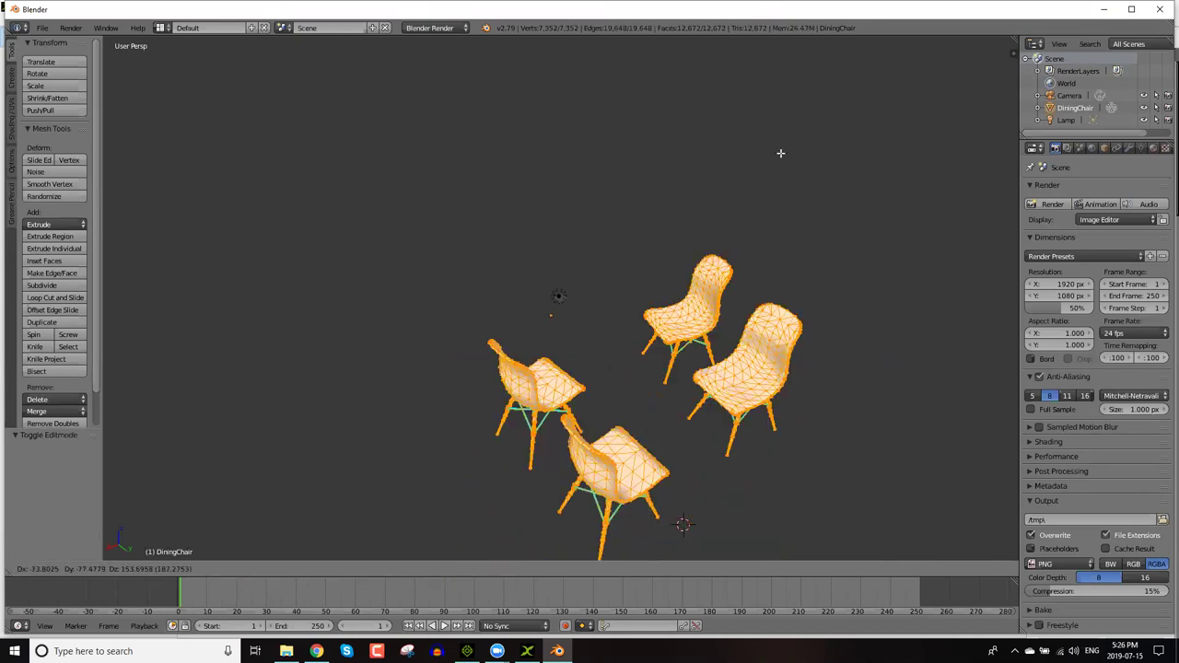
click(721, 311)
middle_drag(723, 318, 770, 420)
middle_drag(771, 247, 762, 334)
key(g)
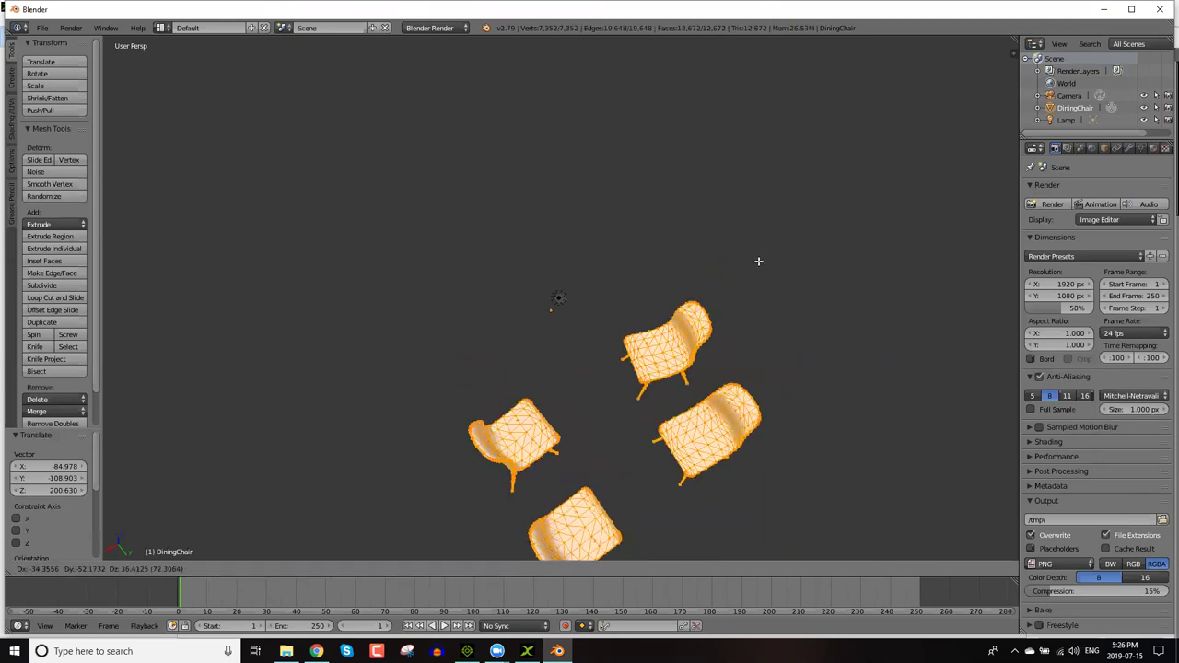
click(706, 282)
mouse_move(721, 267)
middle_down()
mouse_move(721, 278)
mouse_move(730, 221)
mouse_move(728, 248)
middle_up()
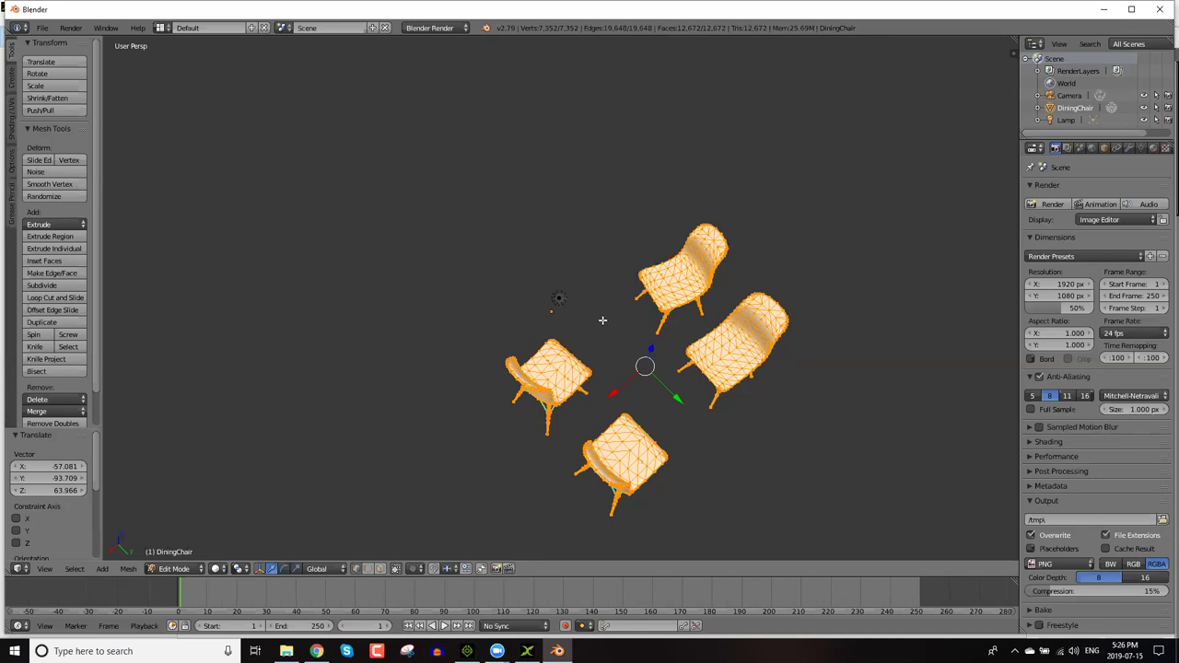
key(c)
key(ctrl+c)
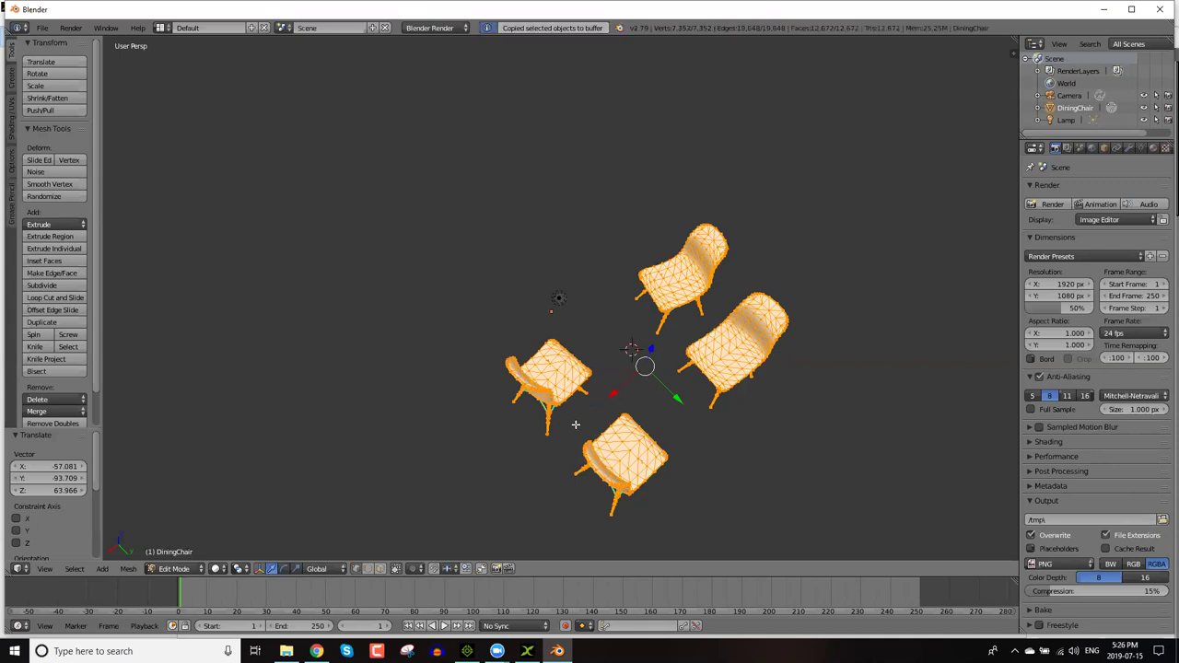
key(c)
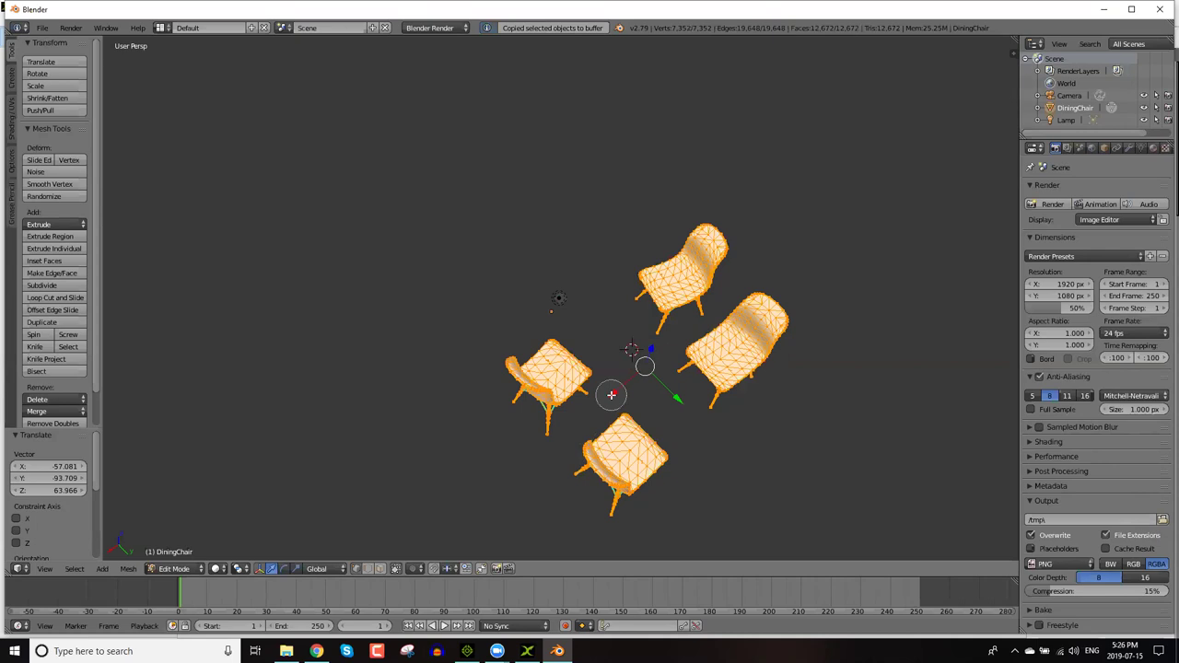
key(Escape)
mouse_move(620, 338)
ctrl+mouse_down()
mouse_move(621, 367)
mouse_move(588, 411)
mouse_move(565, 519)
mouse_move(611, 542)
mouse_move(882, 288)
mouse_move(746, 147)
mouse_move(649, 163)
mouse_move(607, 272)
mouse_move(617, 301)
ctrl+mouse_up()
click(619, 320)
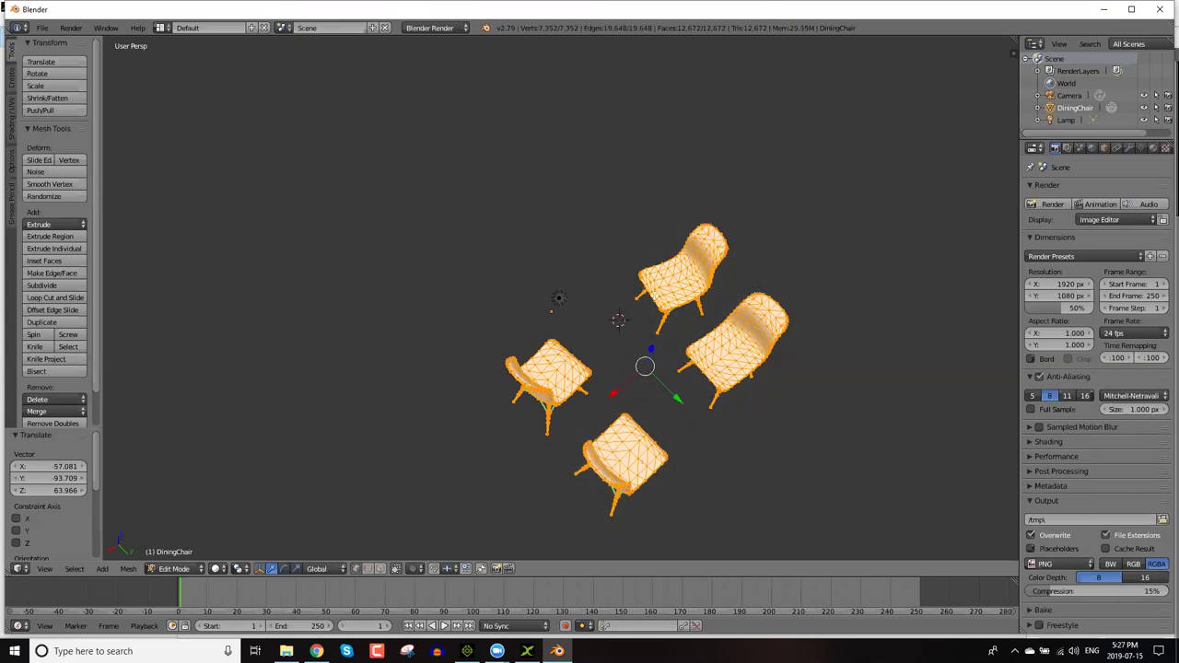
Check the chairs in wireframe and solid shading in Object Mode, and return to Edit Mode with solid shading.
mouse_move(614, 241)
ctrl+mouse_down()
mouse_move(621, 355)
mouse_move(586, 431)
mouse_move(575, 533)
mouse_move(615, 552)
mouse_move(766, 171)
mouse_move(682, 192)
mouse_move(694, 226)
ctrl+mouse_up()
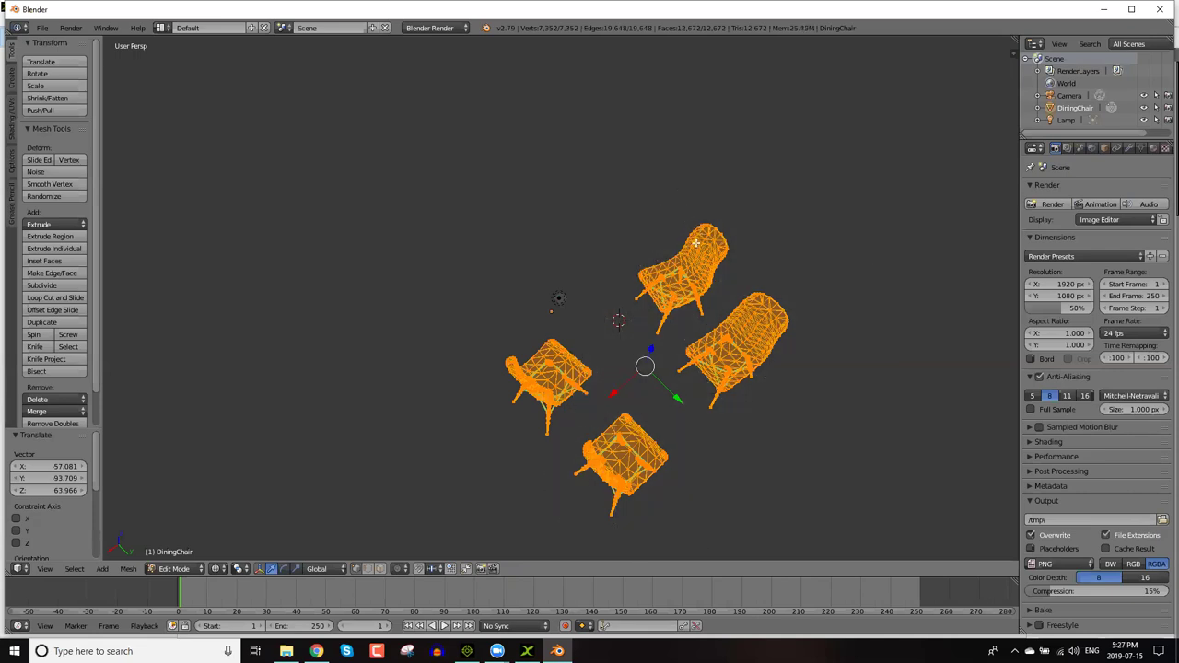
key(Tab)
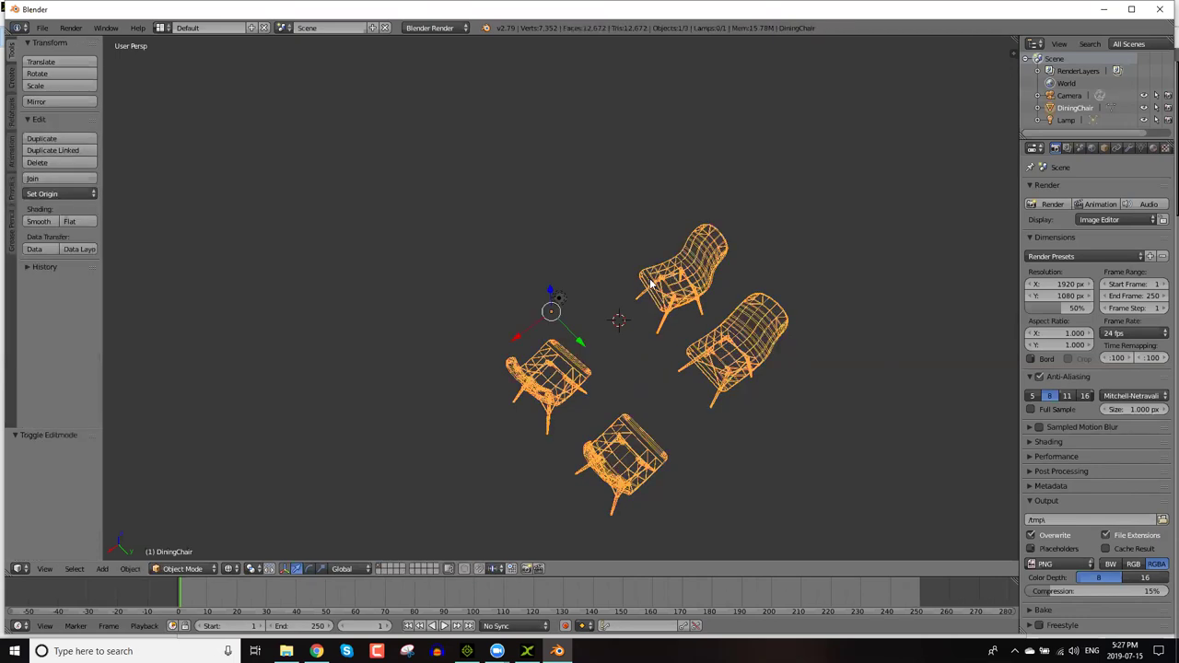
mouse_move(622, 348)
ctrl+mouse_down()
mouse_move(563, 446)
mouse_move(574, 537)
mouse_move(780, 481)
mouse_move(721, 194)
ctrl+mouse_up()
key(z)
key(z)
key(z)
key(z)
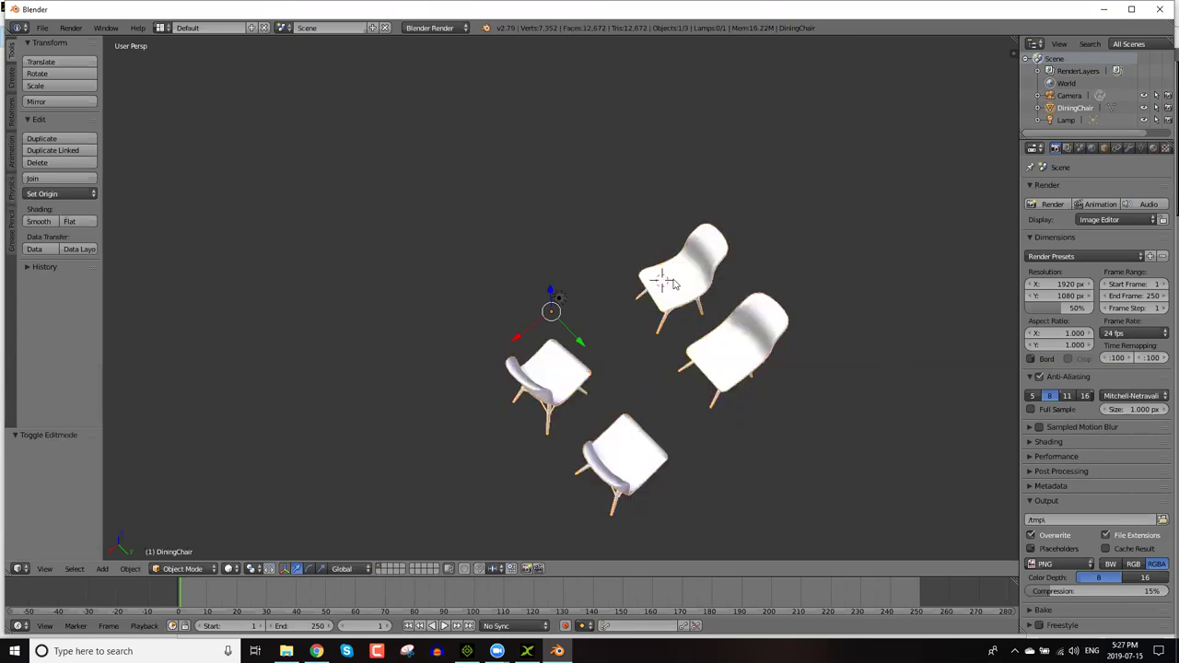
key(z)
key(Tab)
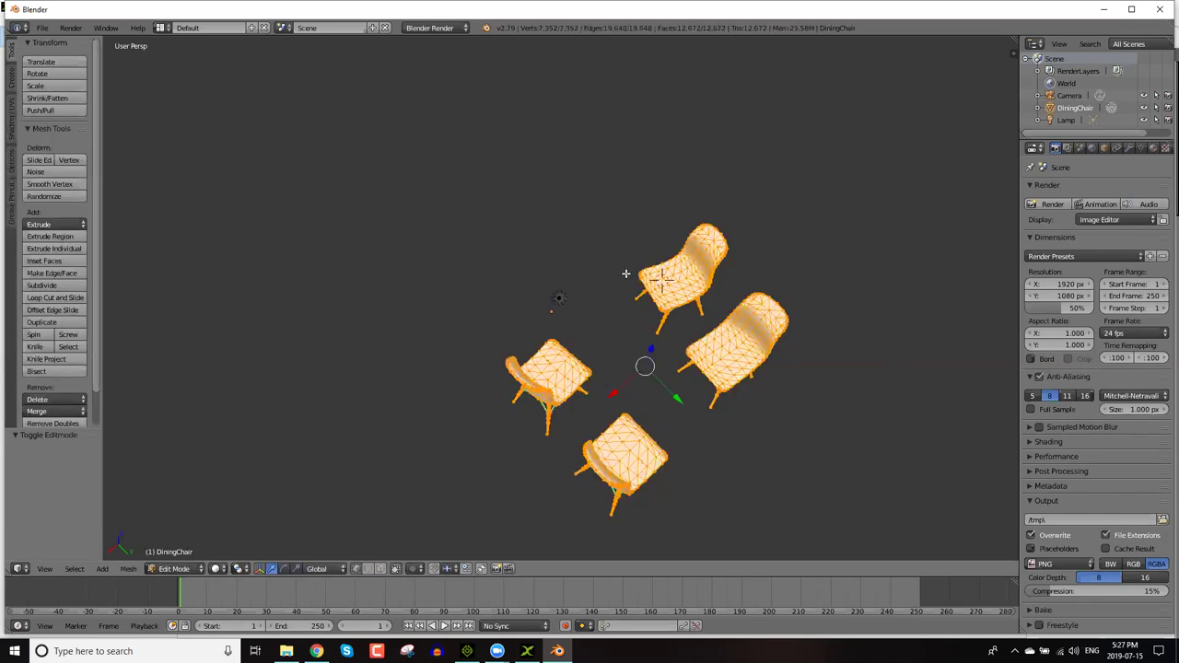
Try to lasso three of the chairs and delete their vertices, and undo the deletion.
mouse_move(611, 267)
mouse_down()
mouse_move(616, 329)
mouse_move(549, 456)
mouse_move(544, 513)
mouse_move(571, 535)
mouse_up()
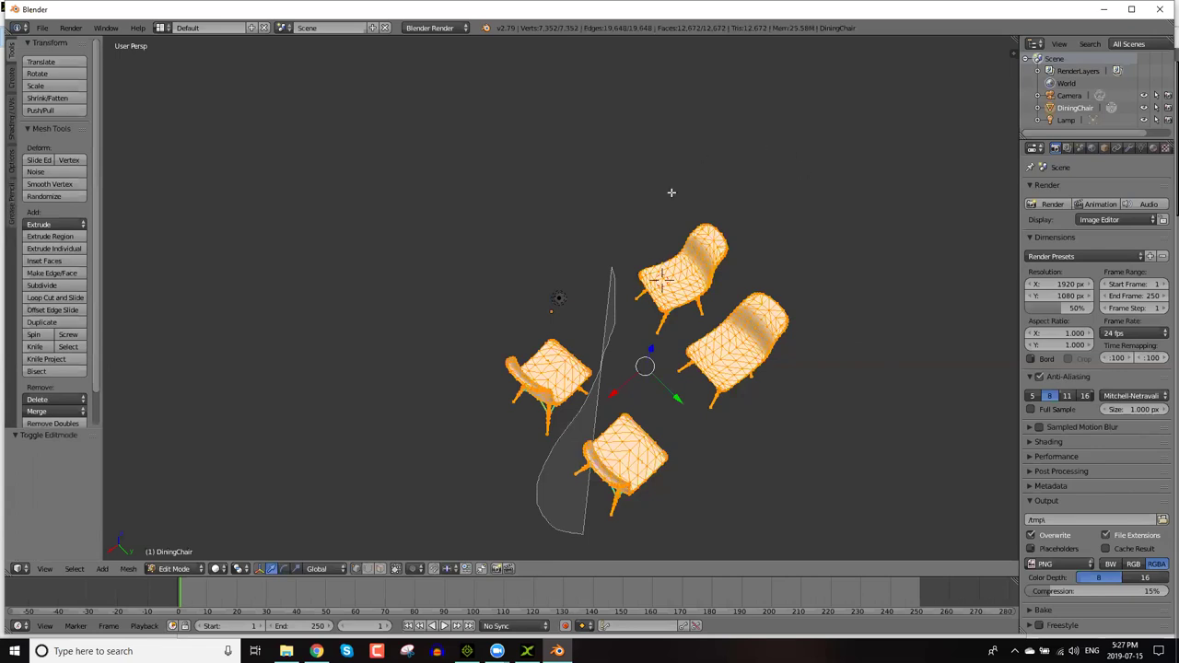
key(x)
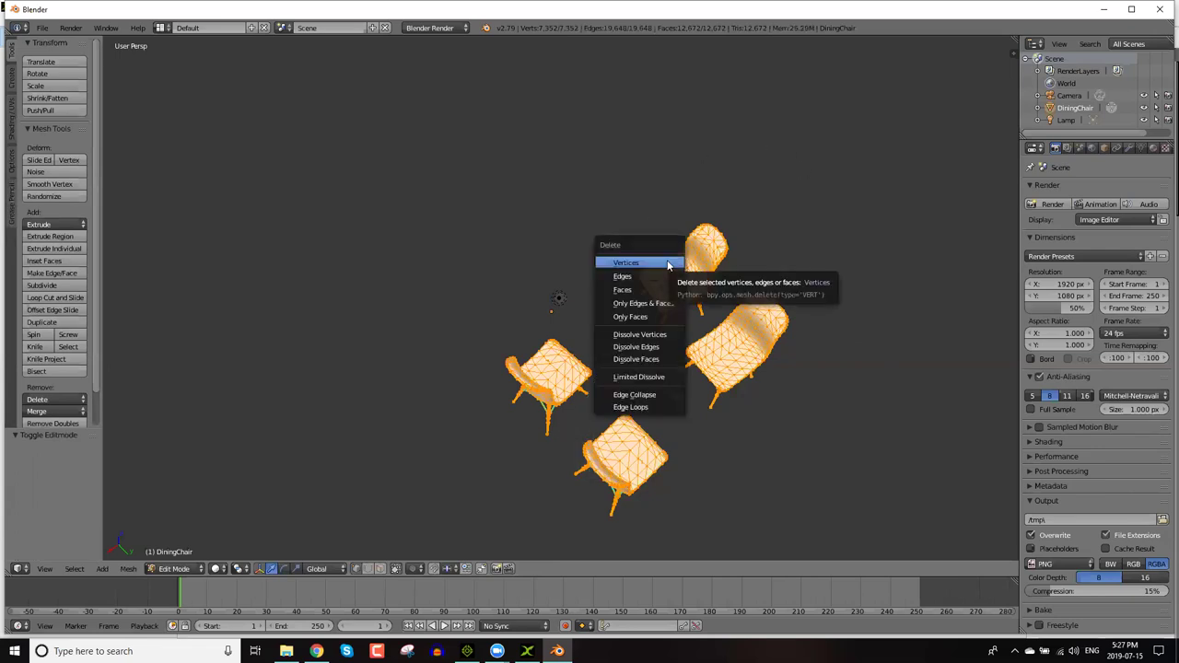
click(668, 265)
key(ctrl+z)
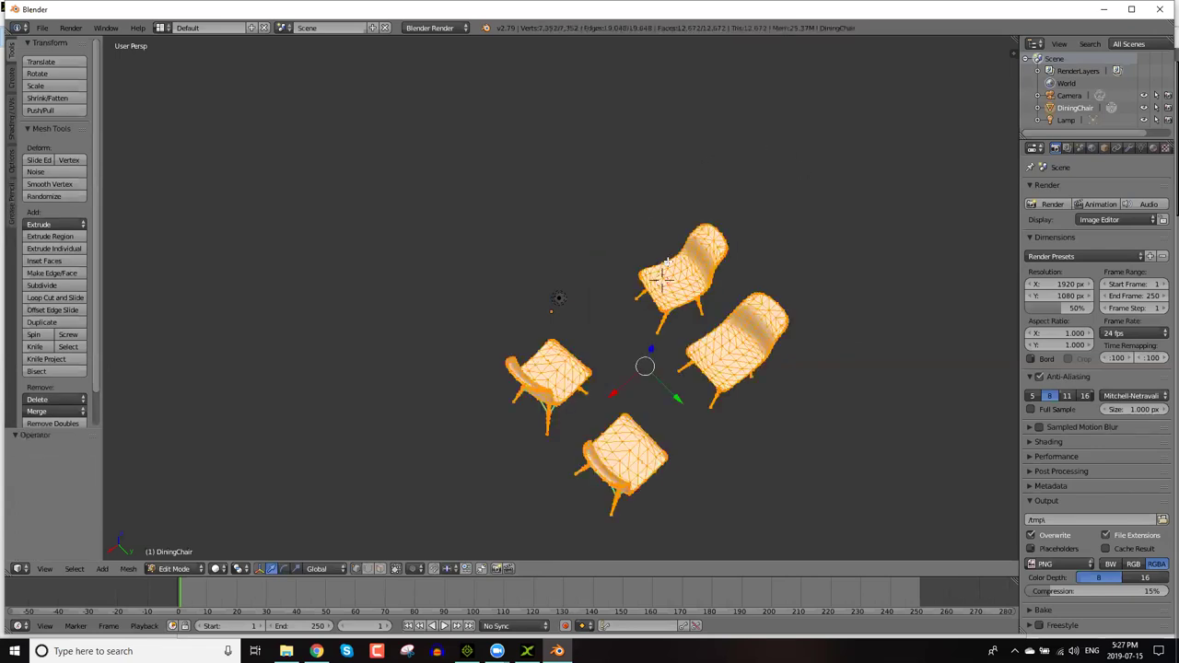
Clear the full mesh selection, lasso every chair except the one nearest the object origin, and delete the selected vertices.
right_click(664, 287)
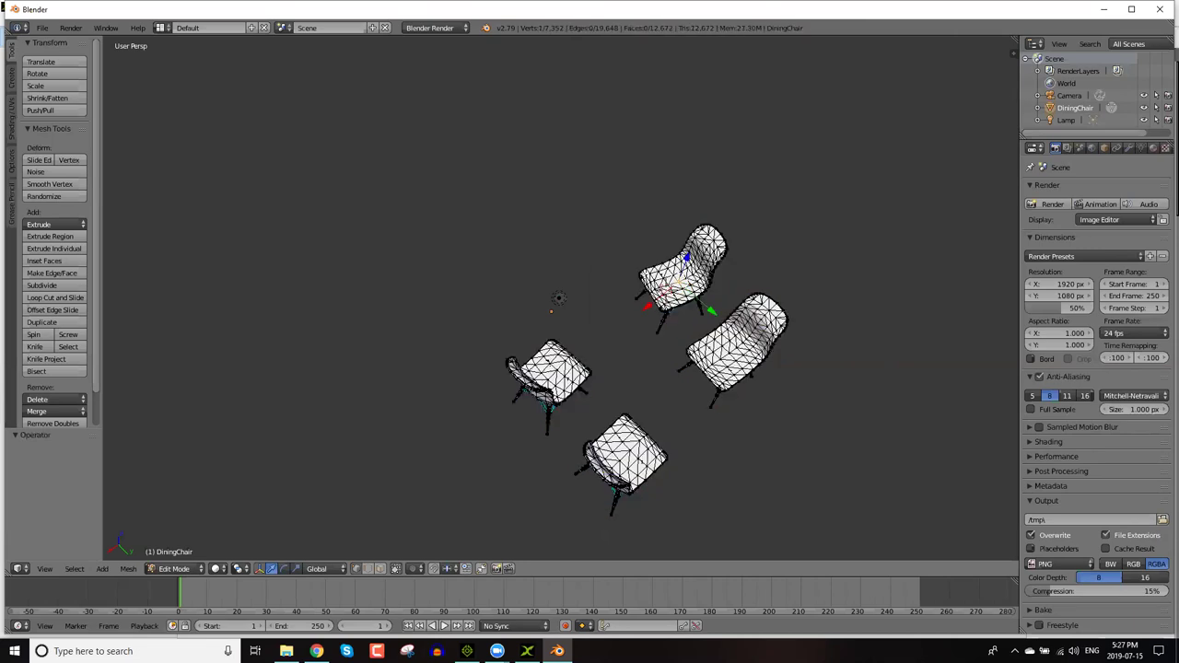
mouse_move(613, 252)
ctrl+mouse_down()
mouse_move(623, 413)
mouse_move(575, 429)
mouse_move(608, 519)
mouse_move(677, 525)
ctrl+mouse_up()
mouse_move(832, 358)
ctrl+mouse_down()
mouse_move(783, 258)
mouse_move(700, 202)
ctrl+mouse_up()
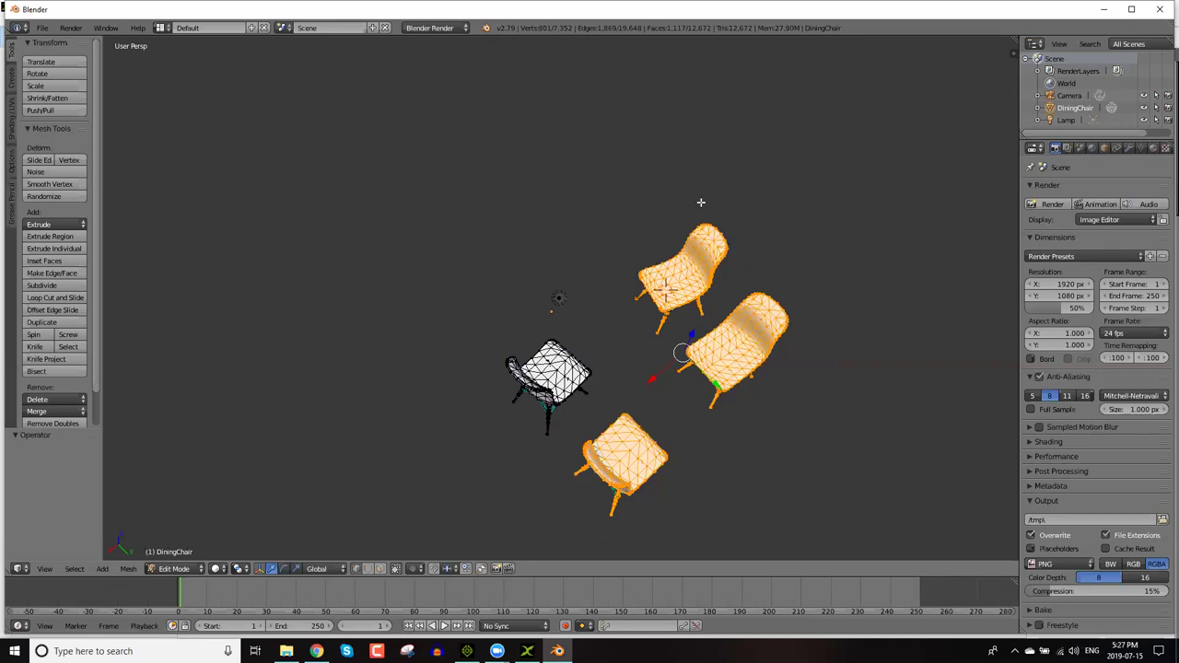
key(x)
click(700, 202)
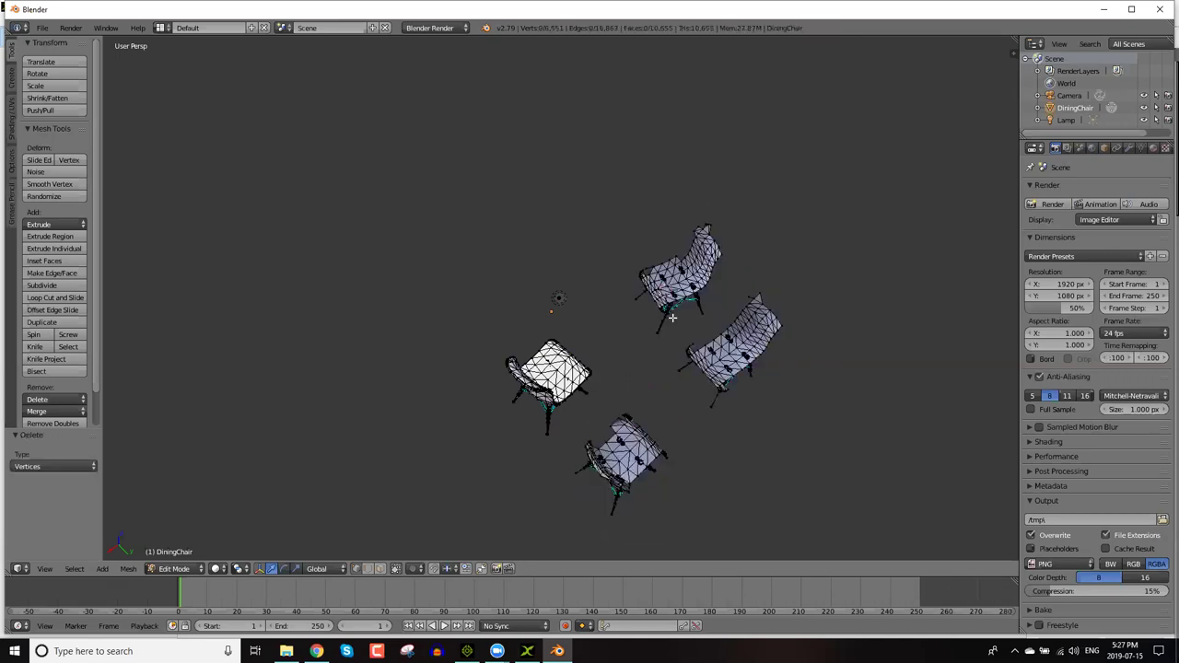
Lasso the remaining seat and leg geometry of the three unwanted chairs and delete its vertices in two passes.
mouse_move(614, 390)
ctrl+mouse_down()
mouse_move(547, 476)
mouse_move(713, 519)
mouse_move(750, 185)
mouse_move(632, 228)
mouse_move(631, 268)
ctrl+mouse_up()
key(x)
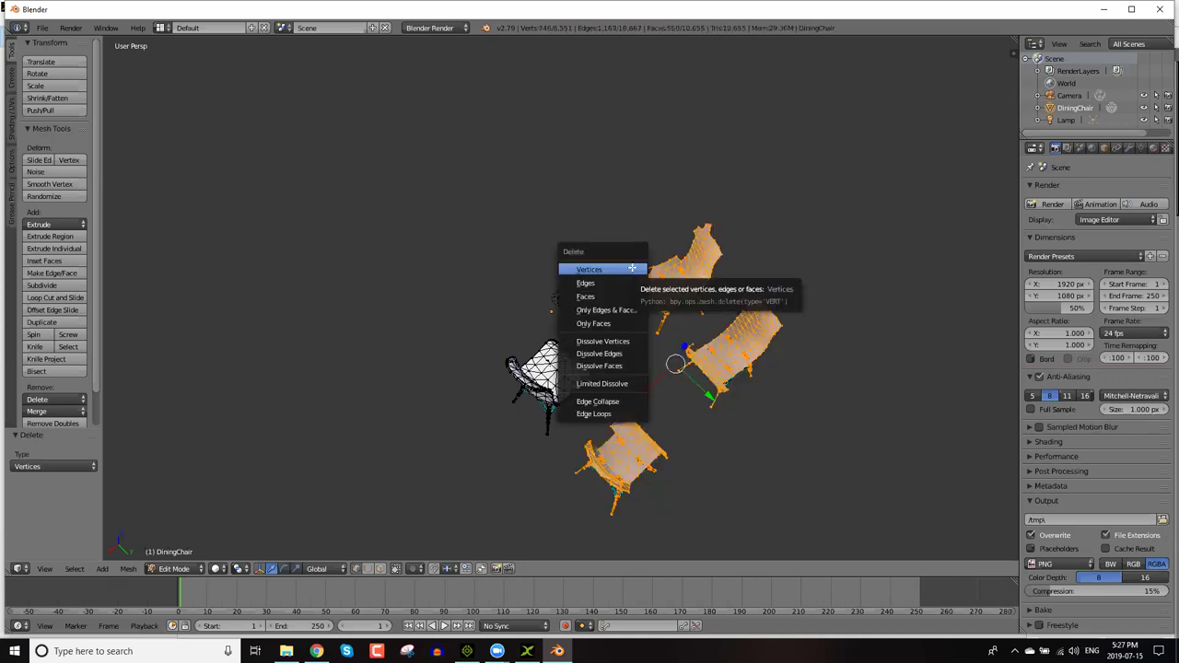
key(Return)
mouse_move(611, 370)
ctrl+mouse_down()
mouse_move(563, 464)
mouse_move(609, 534)
mouse_move(813, 345)
mouse_move(634, 212)
mouse_move(636, 249)
ctrl+mouse_up()
key(x)
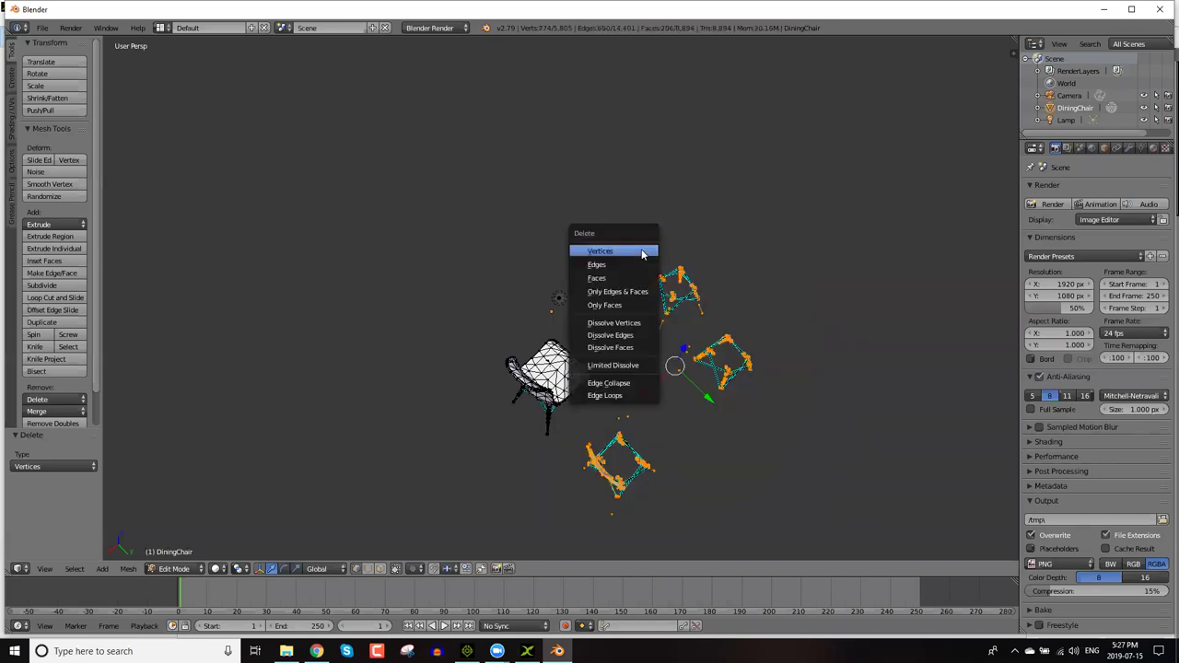
click(643, 252)
Repeatedly lasso the leftover leg brace geometry of the three unwanted chairs and delete the selected vertices in three passes.
mouse_move(622, 260)
ctrl+mouse_down()
mouse_move(617, 385)
mouse_move(743, 521)
mouse_move(735, 235)
mouse_move(710, 237)
ctrl+mouse_up()
key(x)
click(710, 237)
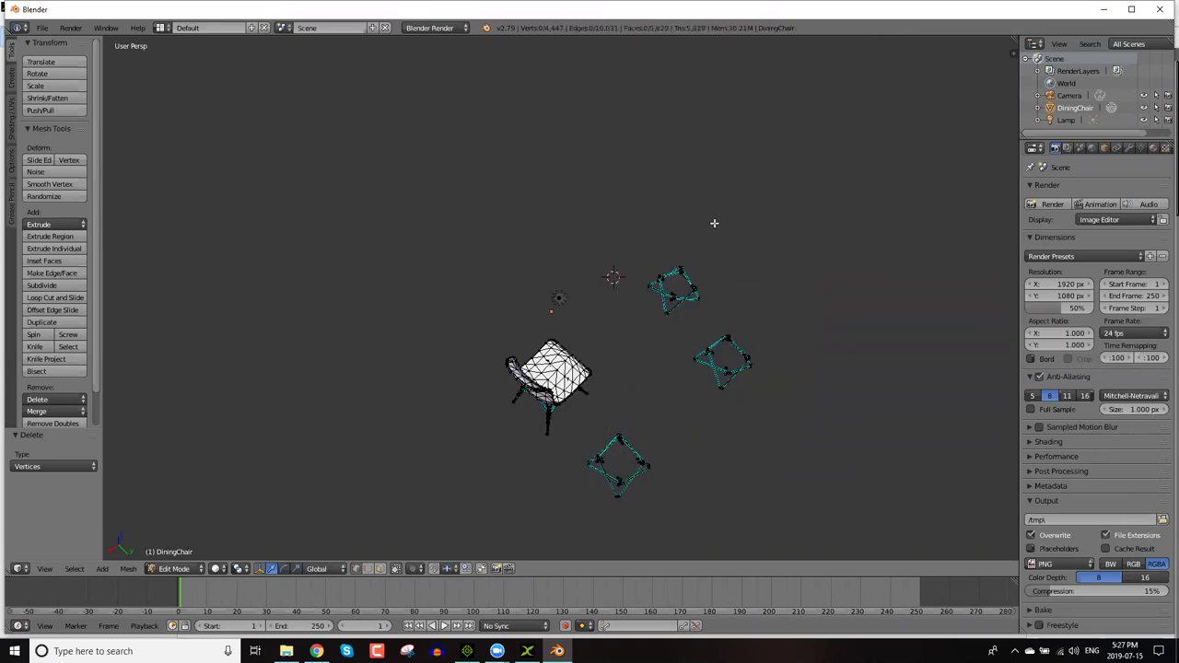
click(628, 281)
mouse_move(606, 344)
ctrl+mouse_down()
mouse_move(620, 398)
mouse_move(579, 460)
mouse_move(813, 337)
mouse_move(653, 230)
mouse_move(648, 249)
ctrl+mouse_up()
key(x)
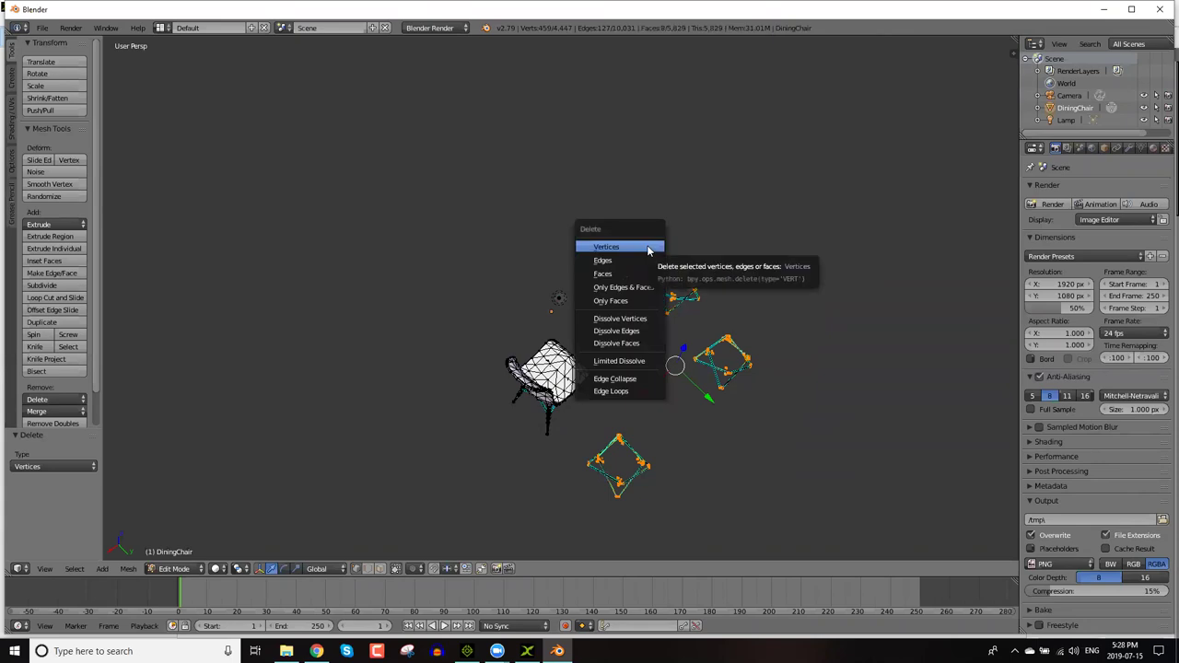
click(648, 247)
mouse_move(632, 256)
ctrl+mouse_down()
mouse_move(577, 448)
mouse_move(631, 562)
mouse_move(800, 226)
mouse_move(684, 175)
mouse_move(676, 245)
ctrl+mouse_up()
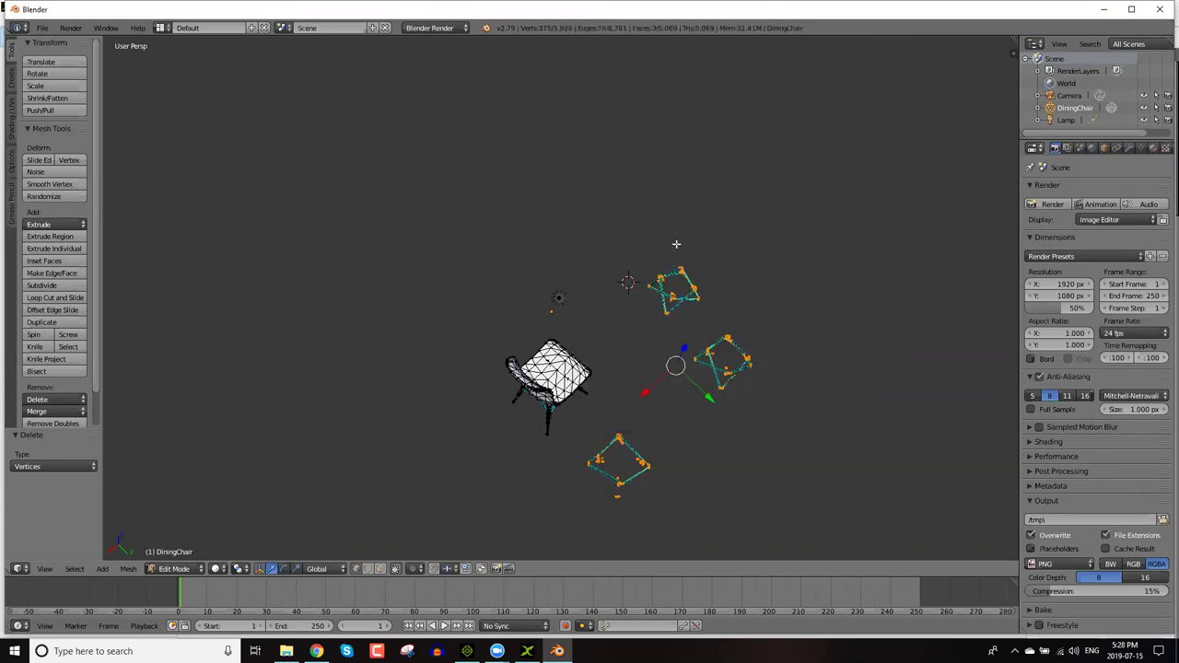
key(x)
click(668, 247)
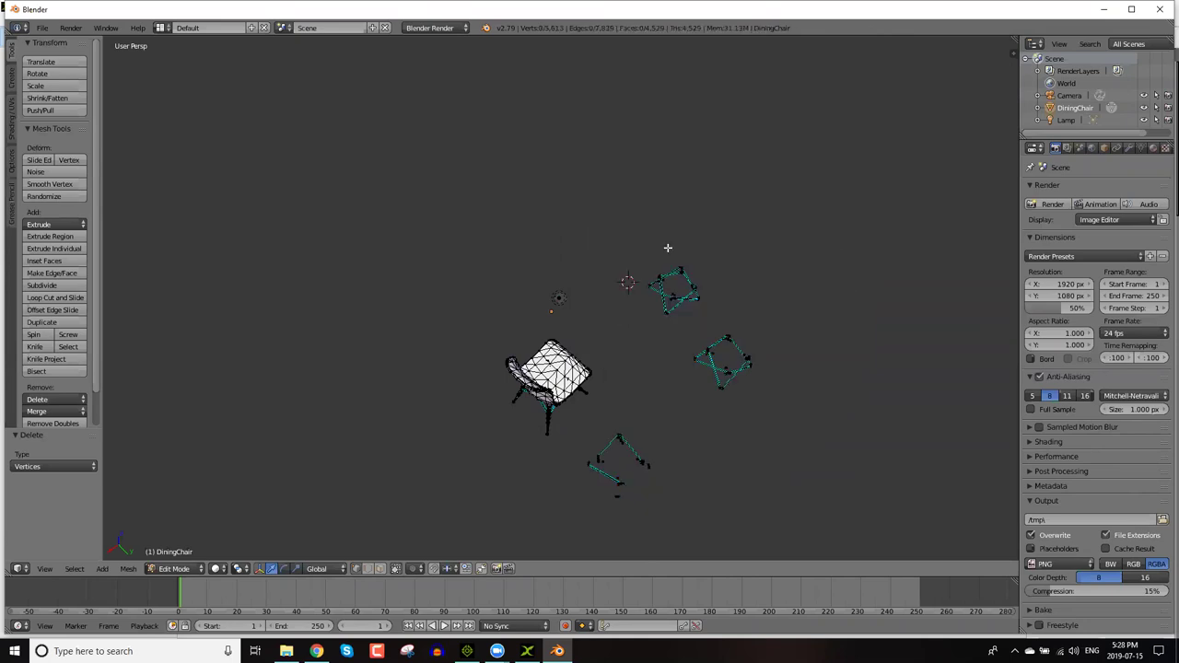
Lasso the leftover leg brace geometry of the two unwanted chairs farthest from the kept chair and delete its vertices in two passes.
middle_drag(684, 420, 692, 371)
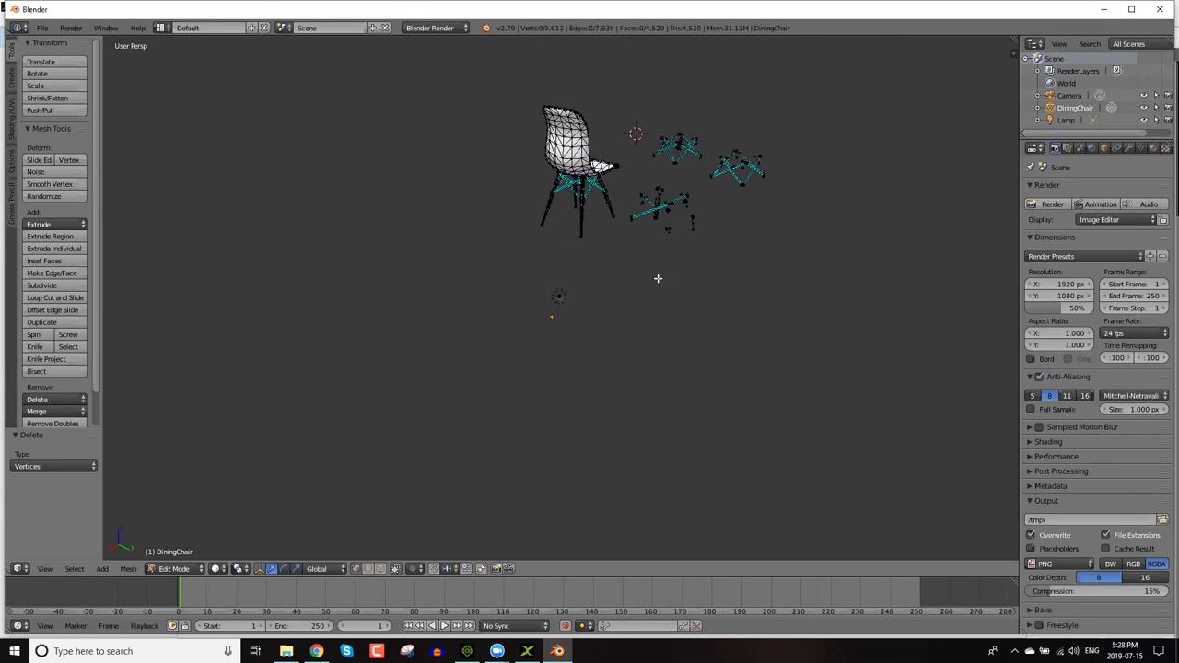
scroll(722, 261, up, 2)
middle_drag(746, 187, 744, 159)
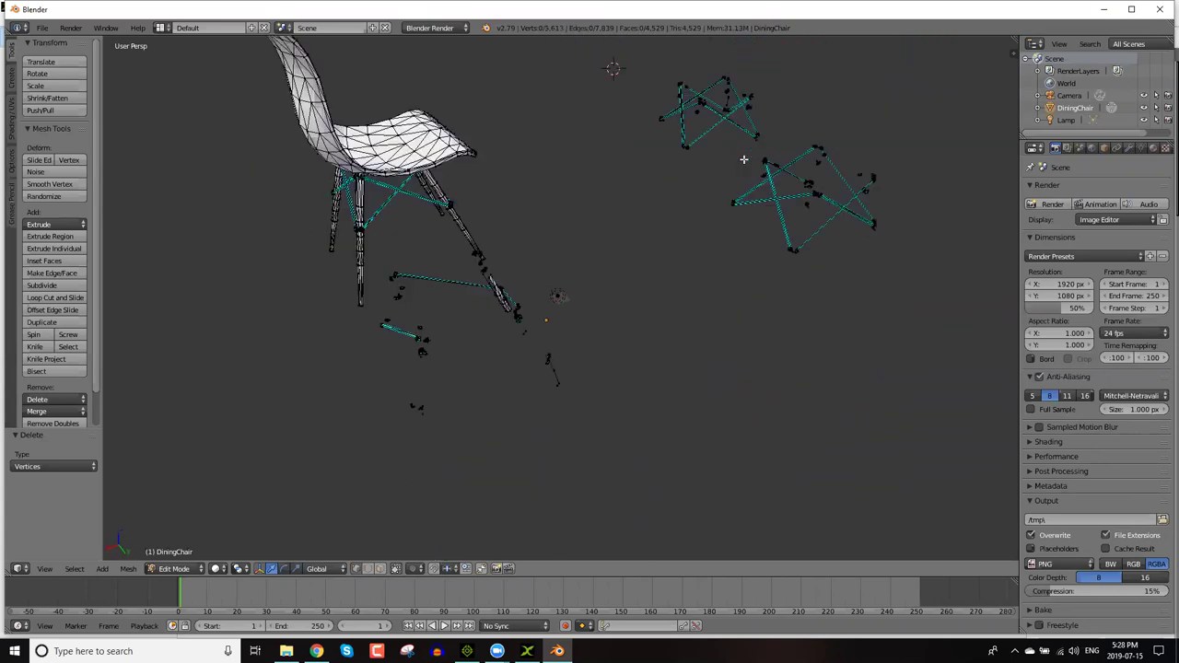
ctrl+drag(1037, 319, 824, 108)
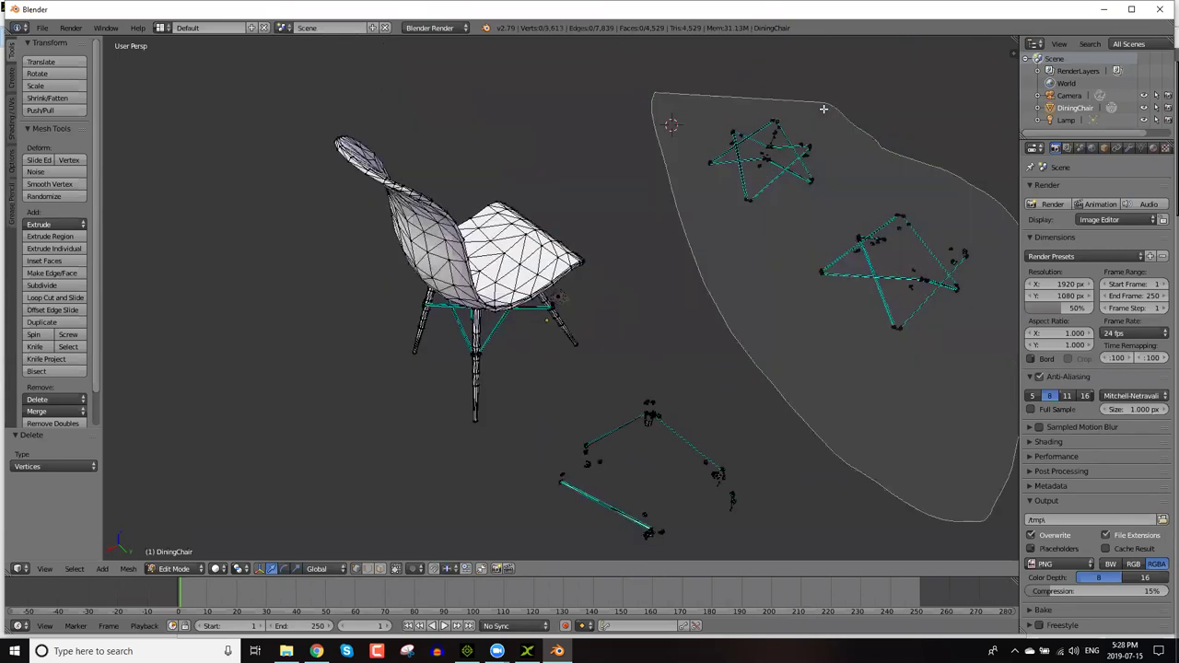
key(x)
click(823, 110)
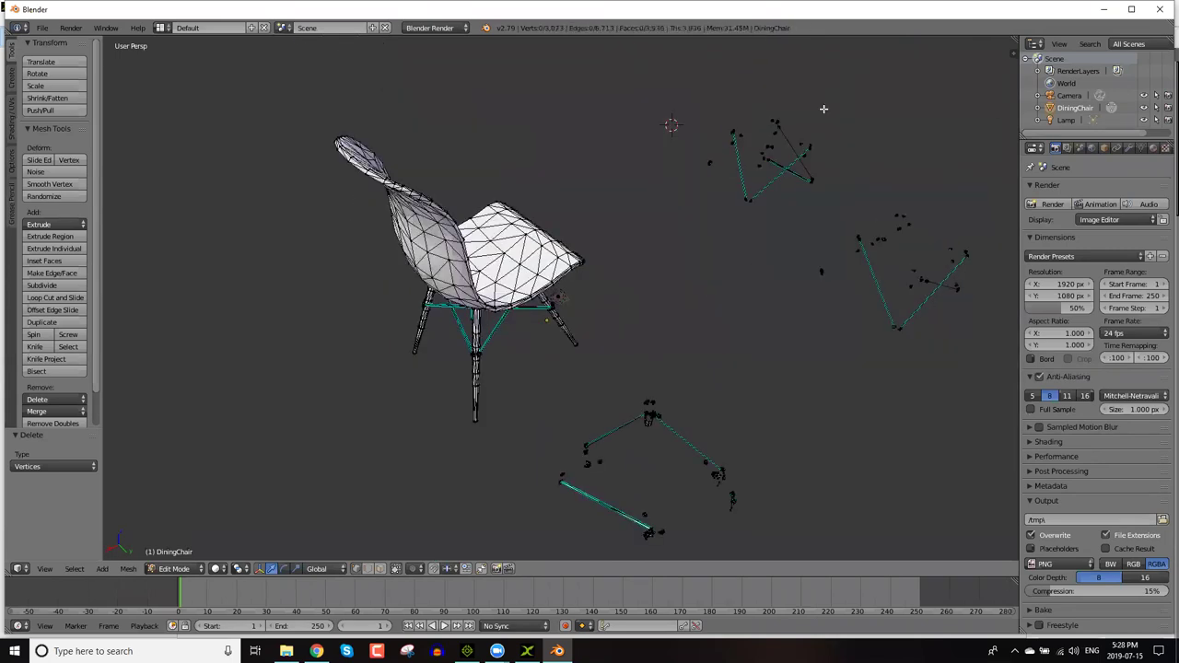
mouse_move(713, 99)
ctrl+mouse_down()
mouse_move(700, 299)
mouse_move(931, 146)
ctrl+mouse_up()
key(x)
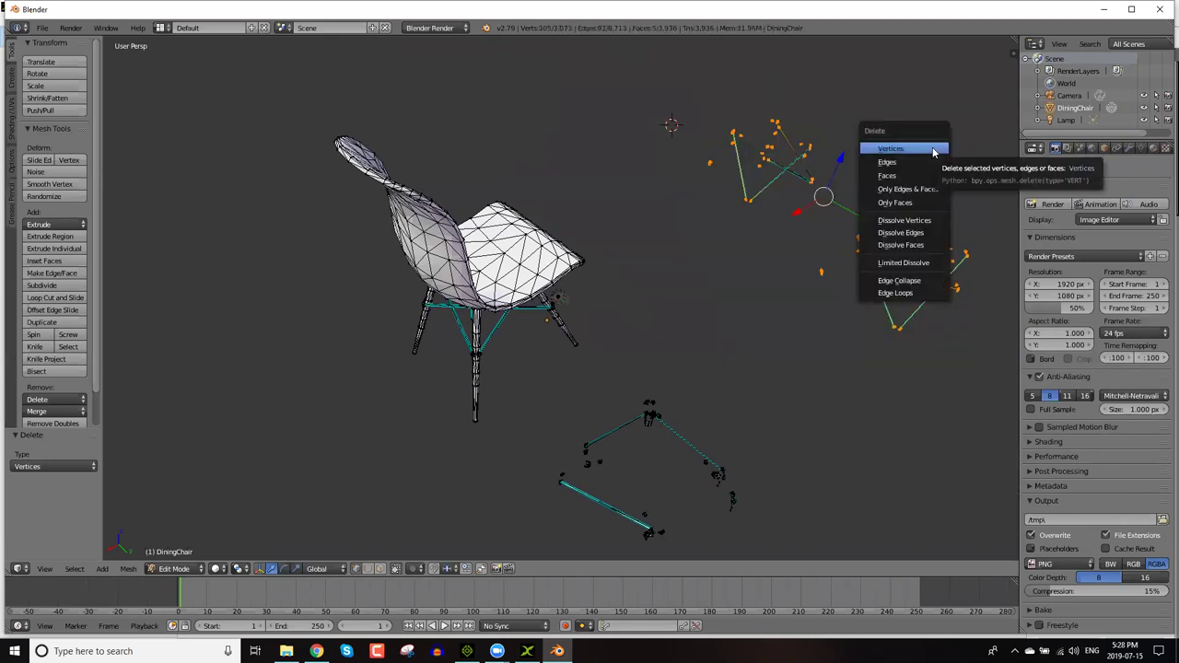
click(932, 146)
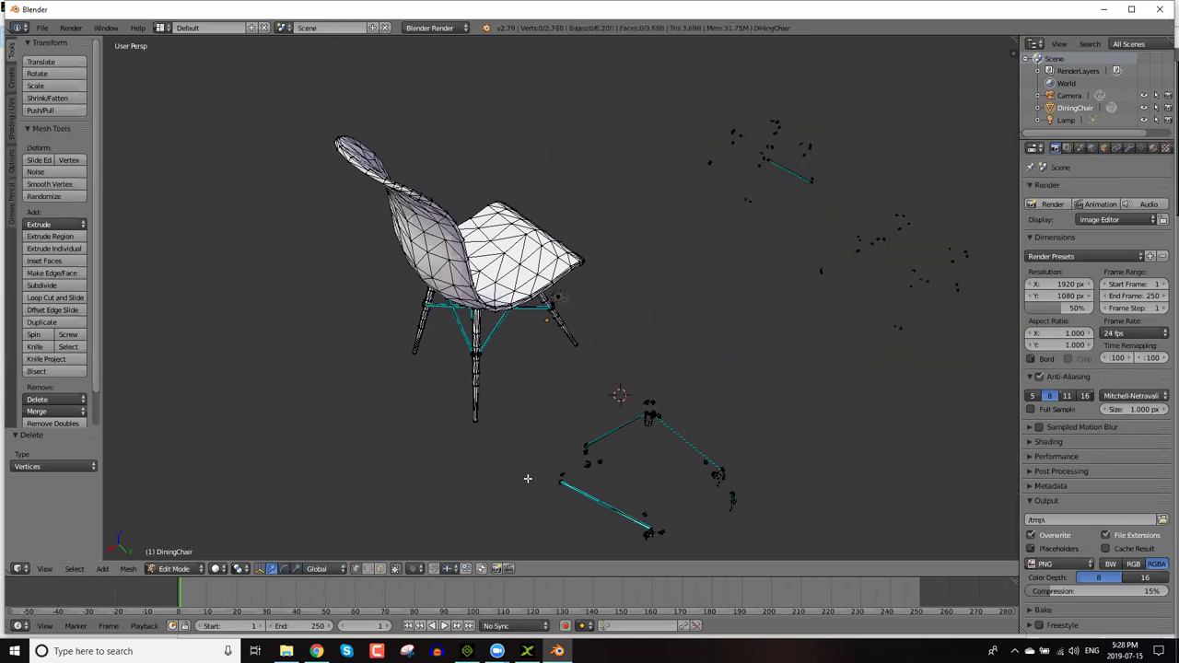
Lasso the remaining leg brace geometry of the third unwanted chair and delete its vertices, repeating the lasso and deletion once more.
mouse_move(566, 433)
ctrl+mouse_down()
mouse_move(573, 558)
mouse_move(894, 516)
mouse_move(672, 327)
mouse_move(664, 342)
ctrl+mouse_up()
key(x)
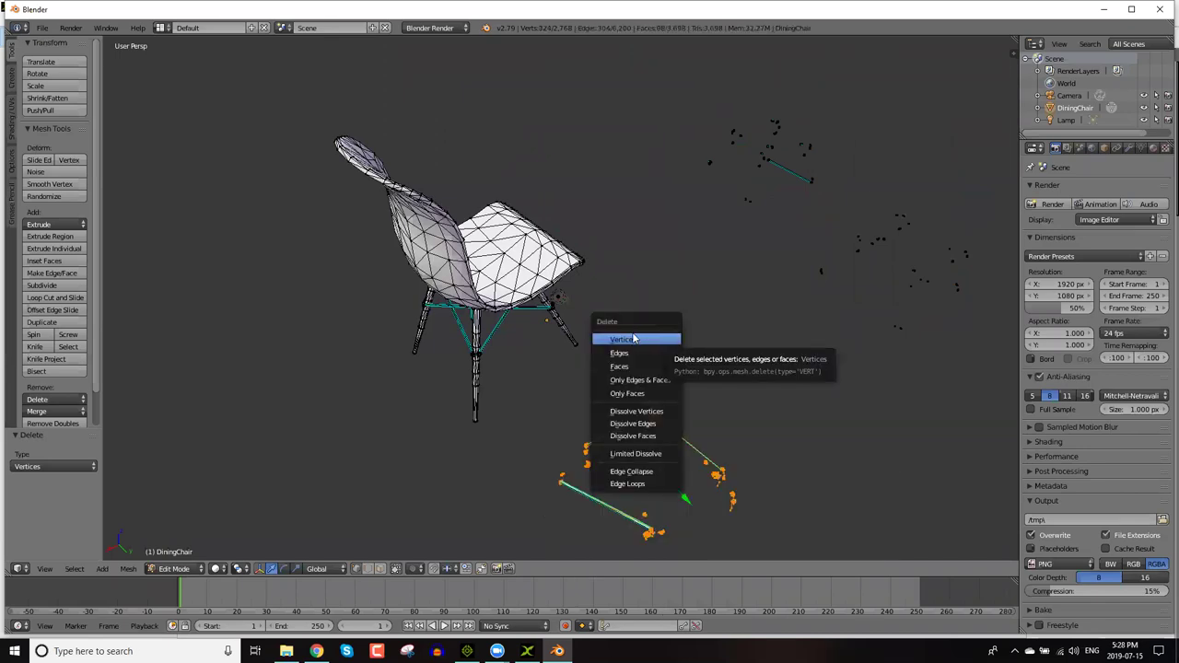
click(632, 336)
mouse_move(601, 382)
ctrl+mouse_down()
mouse_move(629, 546)
mouse_move(834, 551)
mouse_move(1059, 193)
mouse_move(768, 58)
mouse_move(716, 87)
ctrl+mouse_up()
key(x)
click(710, 86)
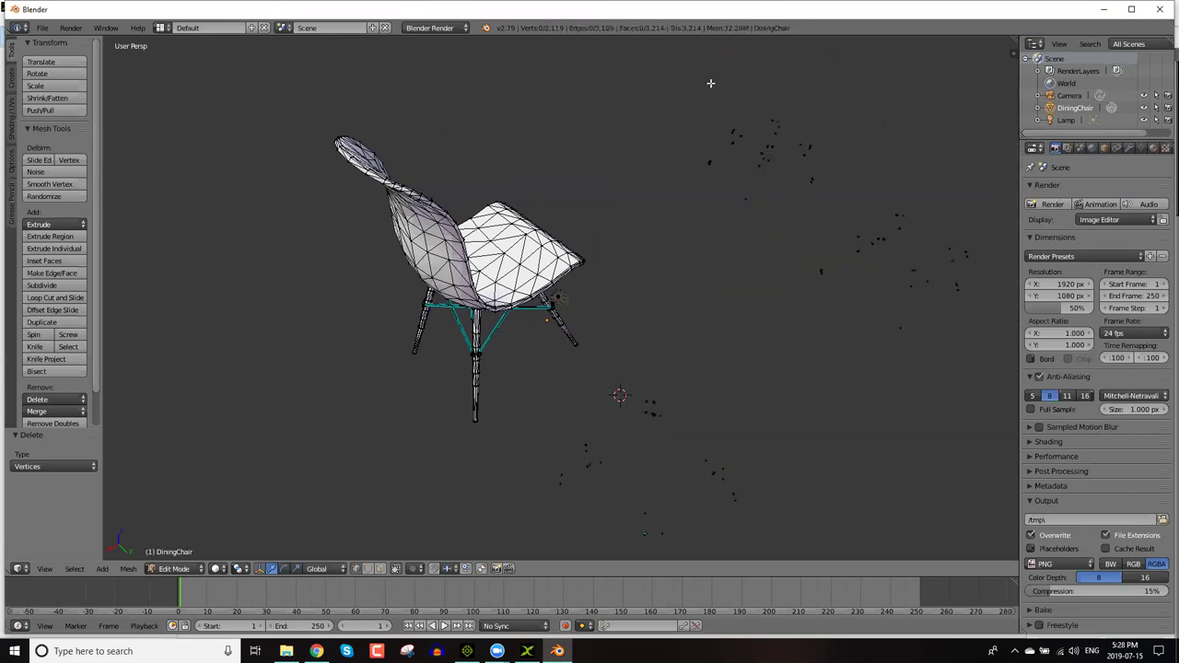
Show the mesh in wireframe, lasso all stray vertices away from the kept chair, delete them, and return to solid shading.
key(z)
mouse_move(648, 140)
ctrl+mouse_down()
mouse_move(651, 339)
mouse_move(525, 504)
mouse_move(974, 461)
mouse_move(964, 119)
mouse_move(903, 77)
mouse_move(865, 70)
ctrl+mouse_up()
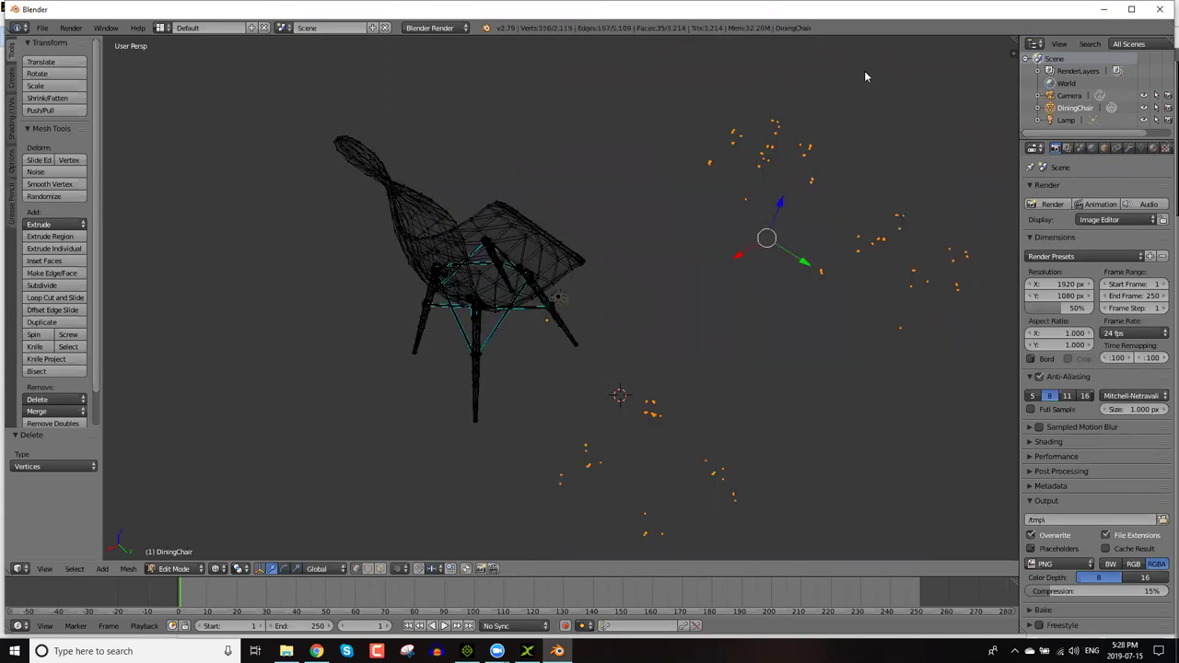
key(x)
click(868, 70)
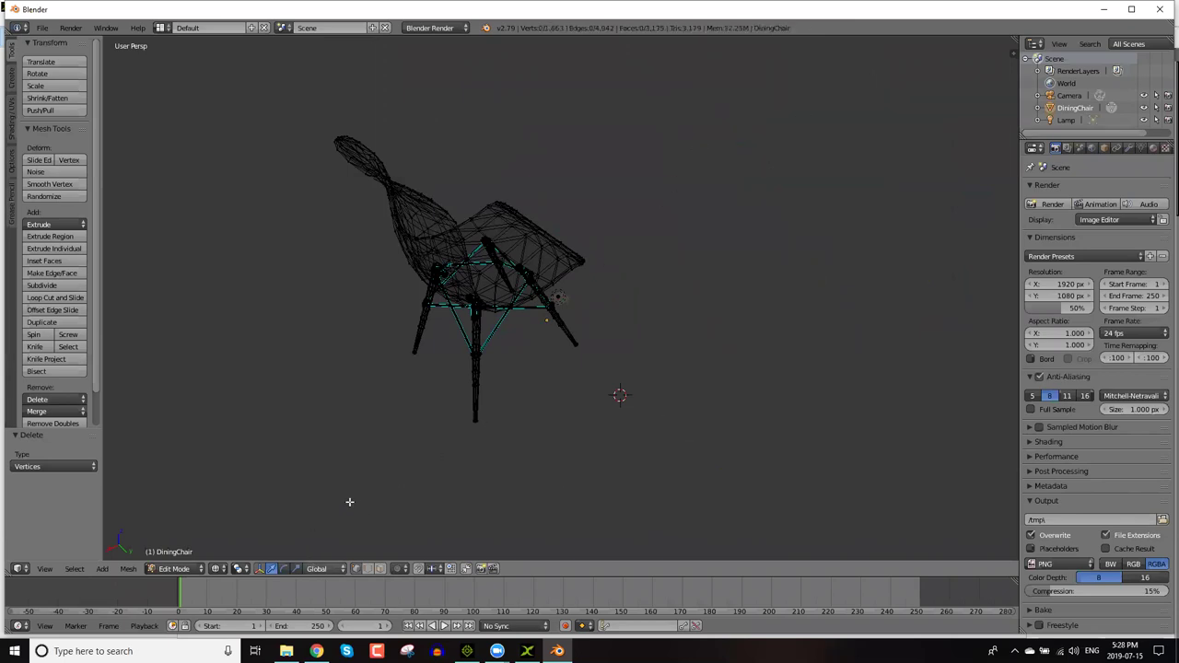
key(z)
key(z)
key(z)
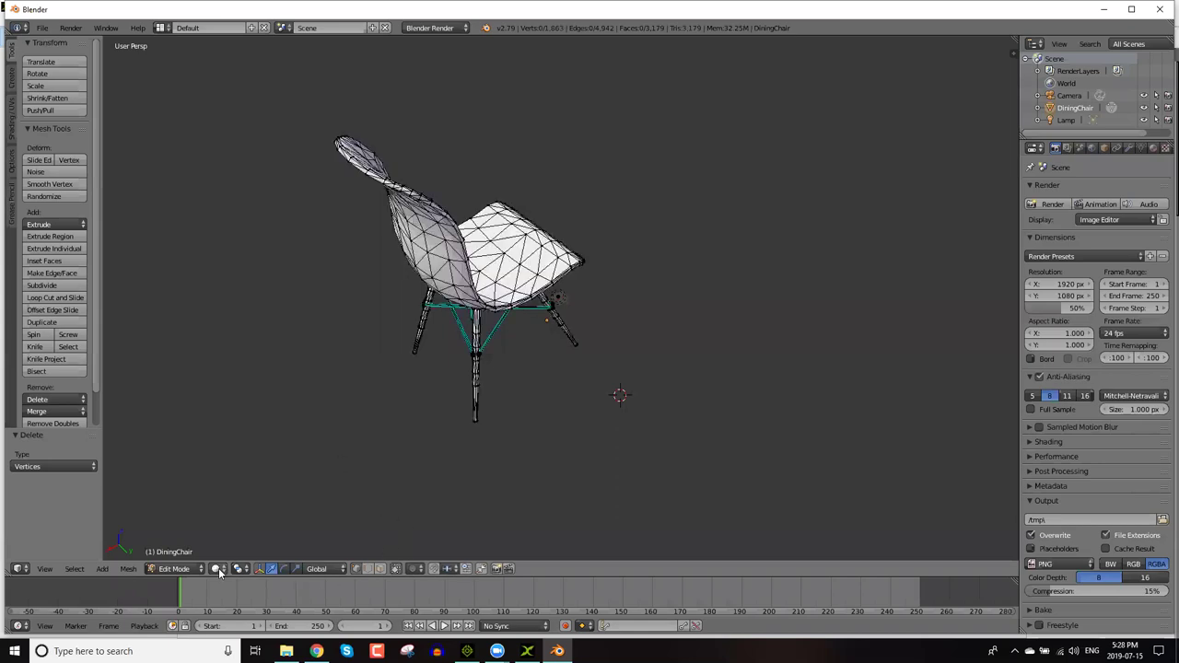
click(219, 572)
click(516, 269)
scroll(558, 290, up, 3)
middle_drag(535, 284, 488, 275)
scroll(469, 246, down, 4)
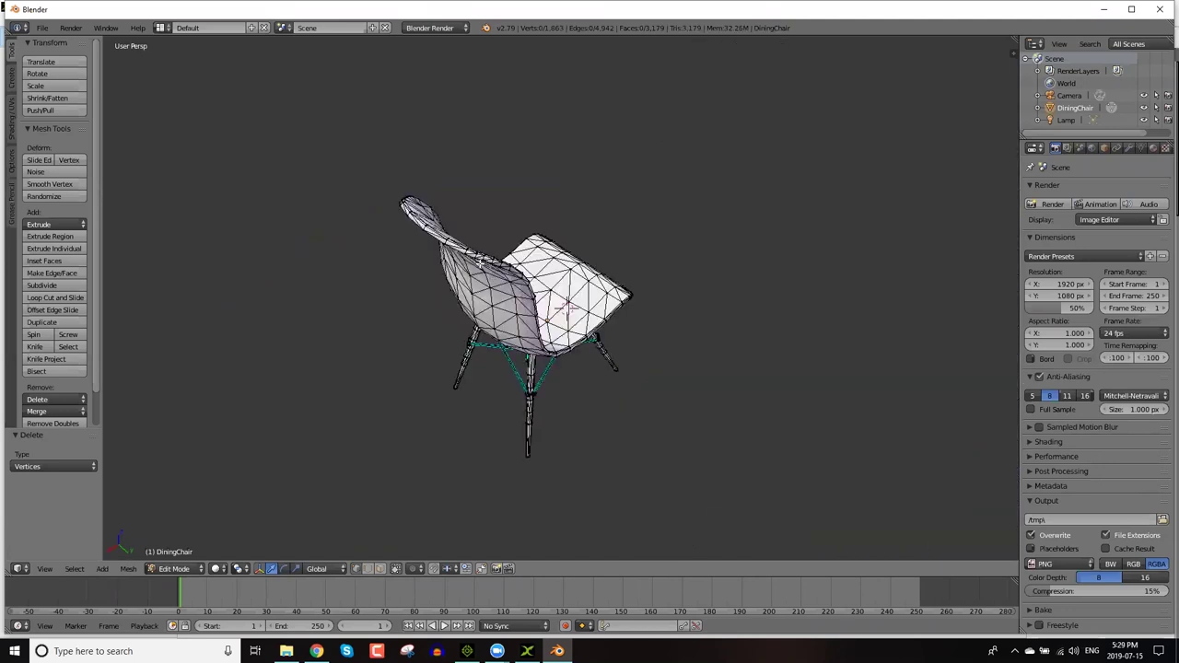
Export the single chair to the Desktop as an FBX file named "chair singular".
click(42, 29)
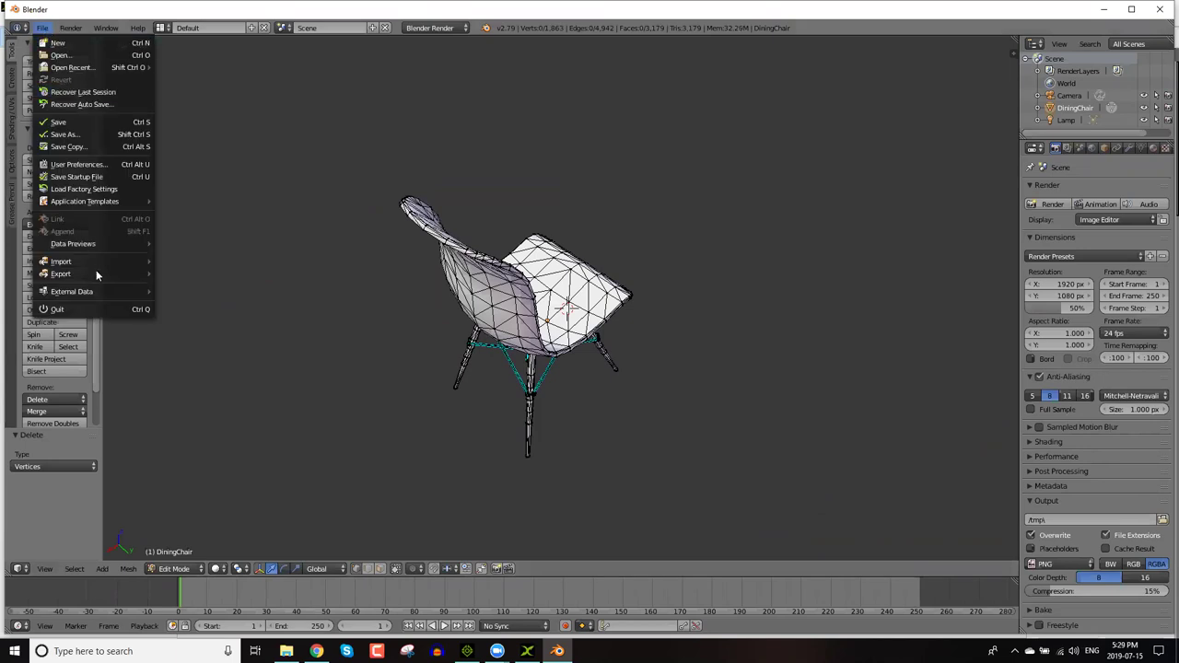
mouse_move(97, 275)
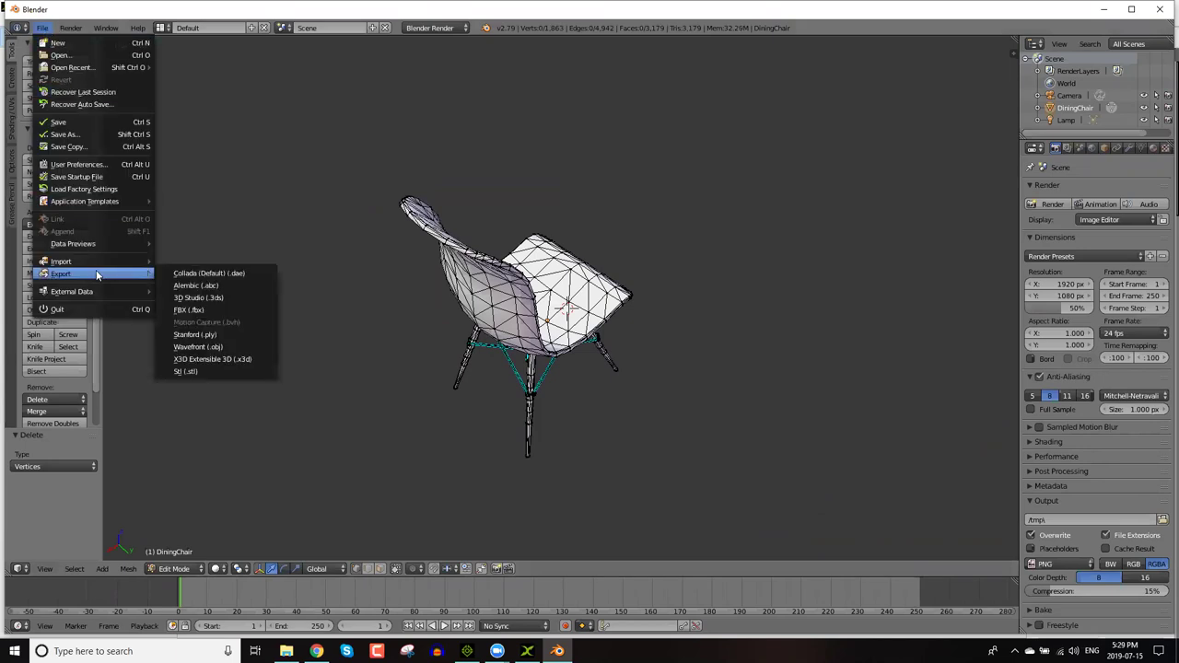
click(205, 311)
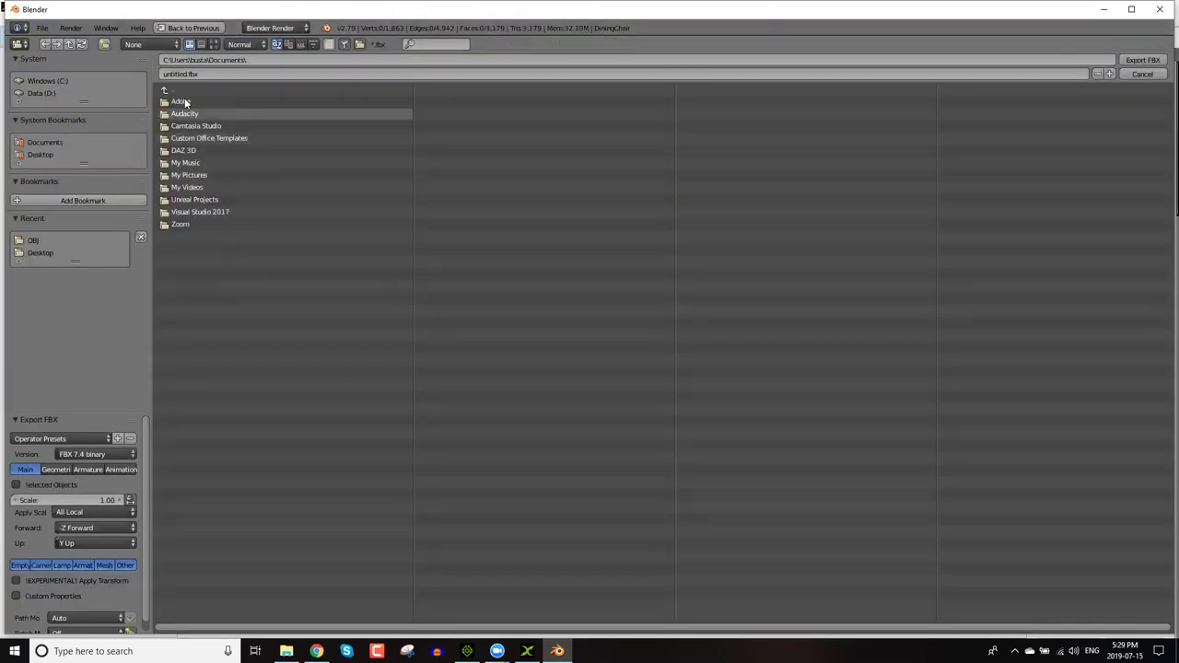
click(46, 153)
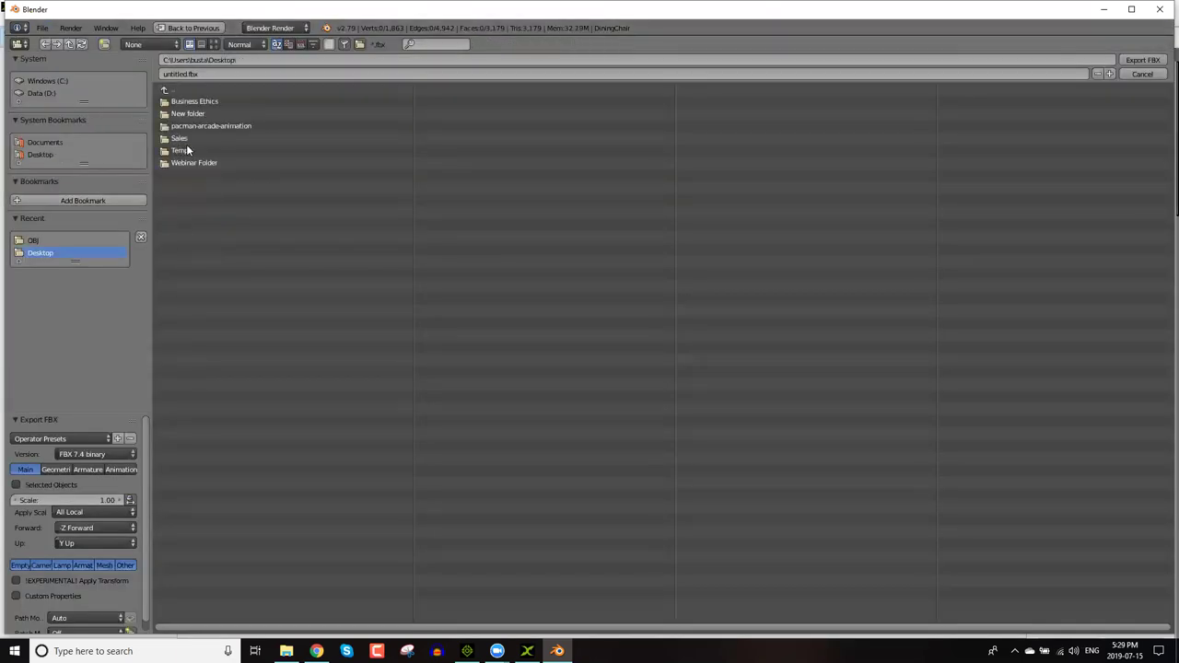
click(226, 71)
text(chair_singula)
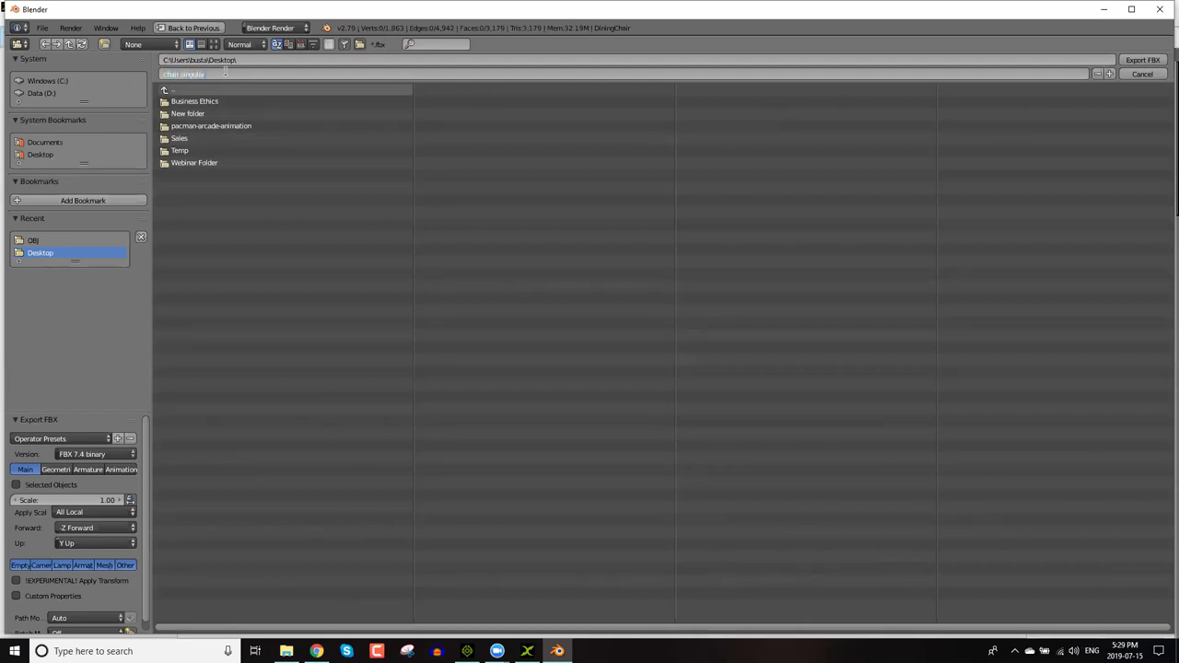
key(Return)
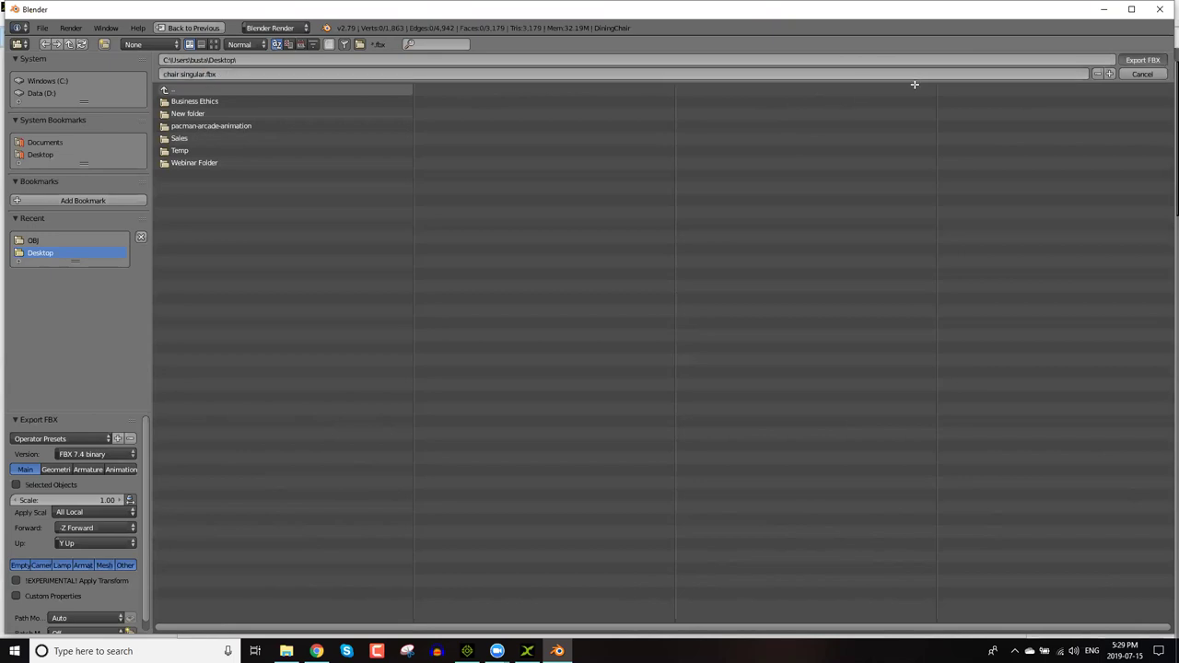
key(Return)
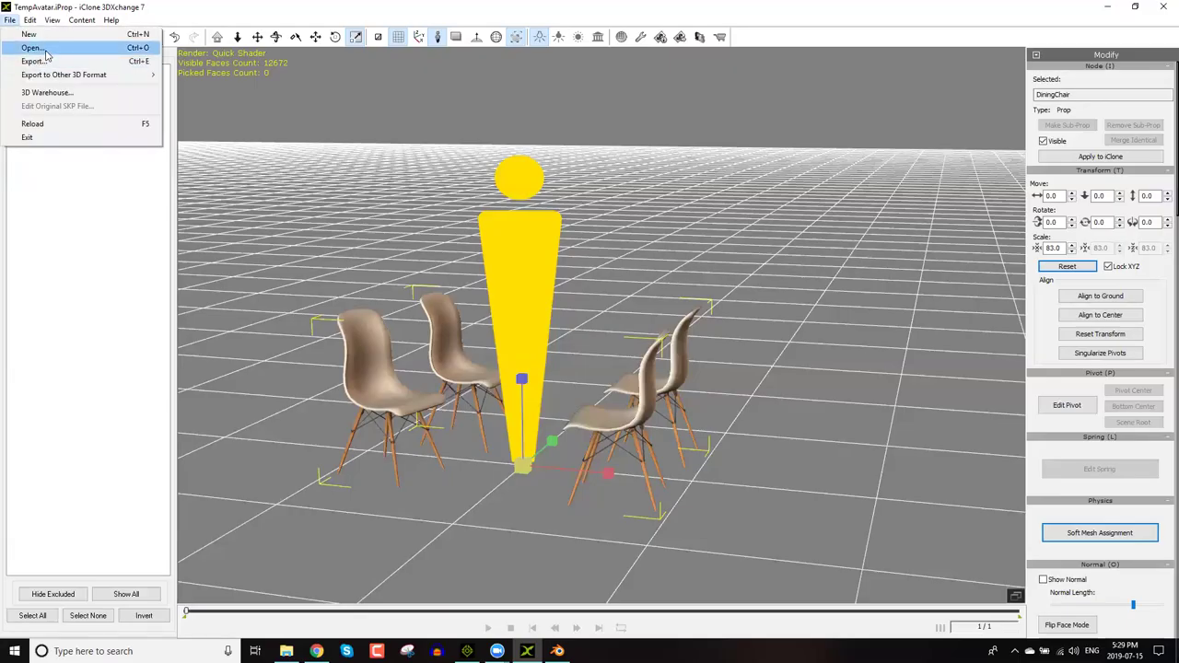
In 3DXchange, open "chair singular" from the Desktop, discarding the current four-chair scene without exporting it.
click(36, 45)
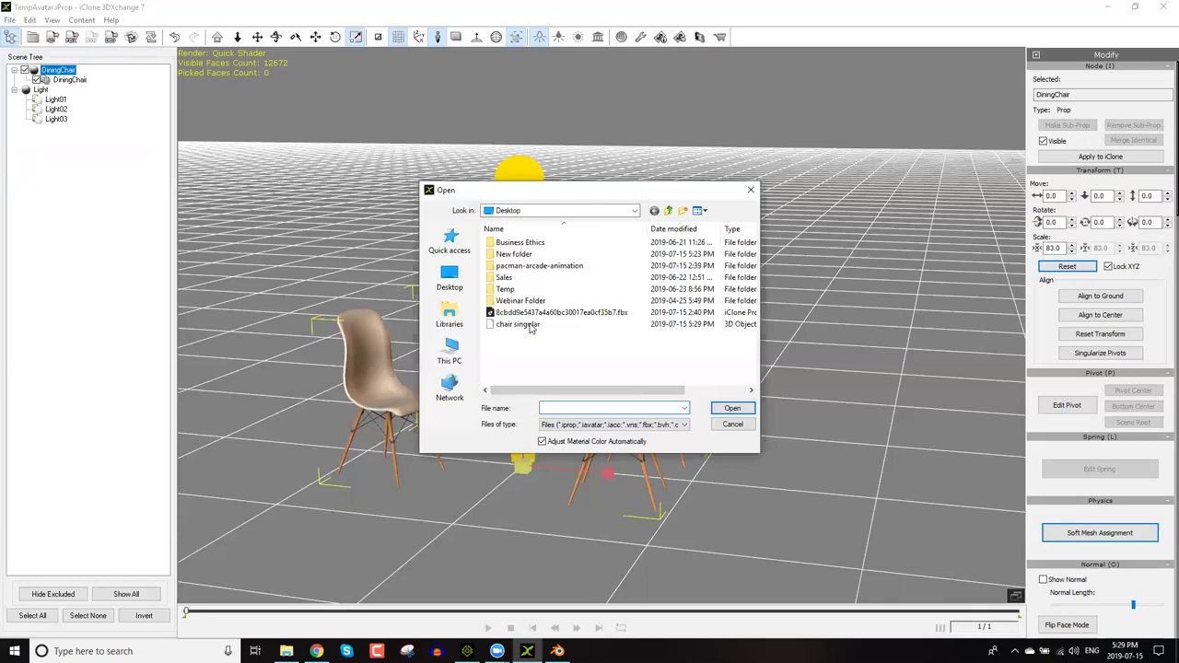
click(518, 324)
key(Return)
click(626, 351)
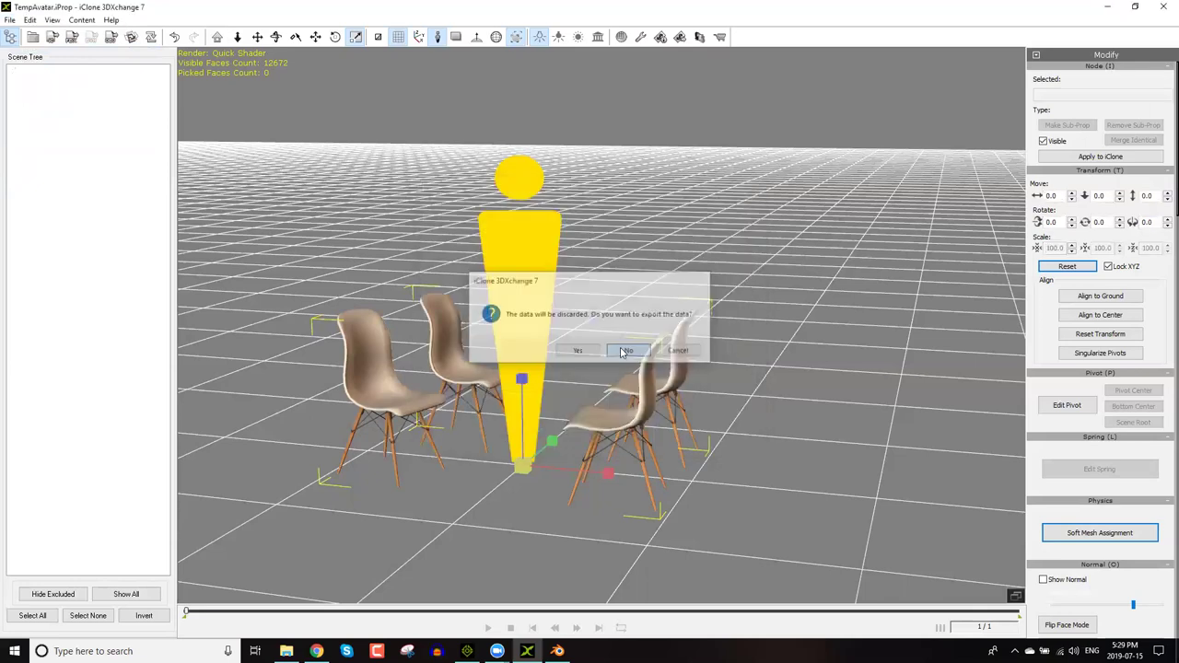
click(569, 381)
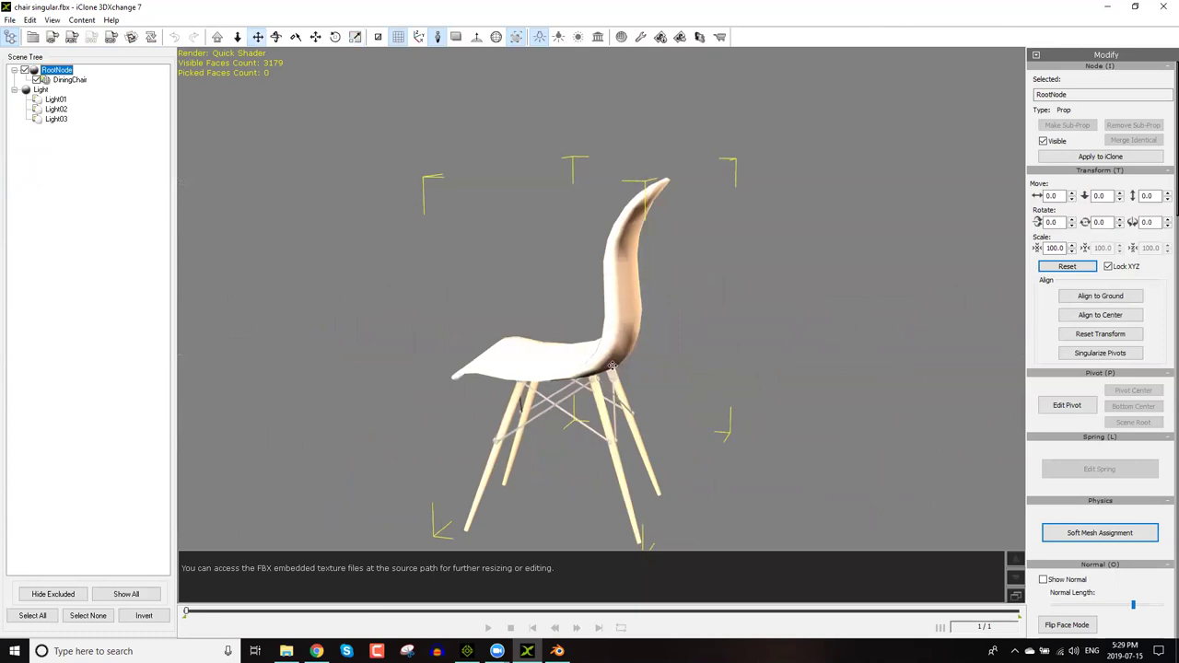
Reset the imported chair's transform and align it to the ground and to the center.
right_drag(580, 312, 605, 382)
middle_drag(605, 383, 588, 250)
click(1064, 268)
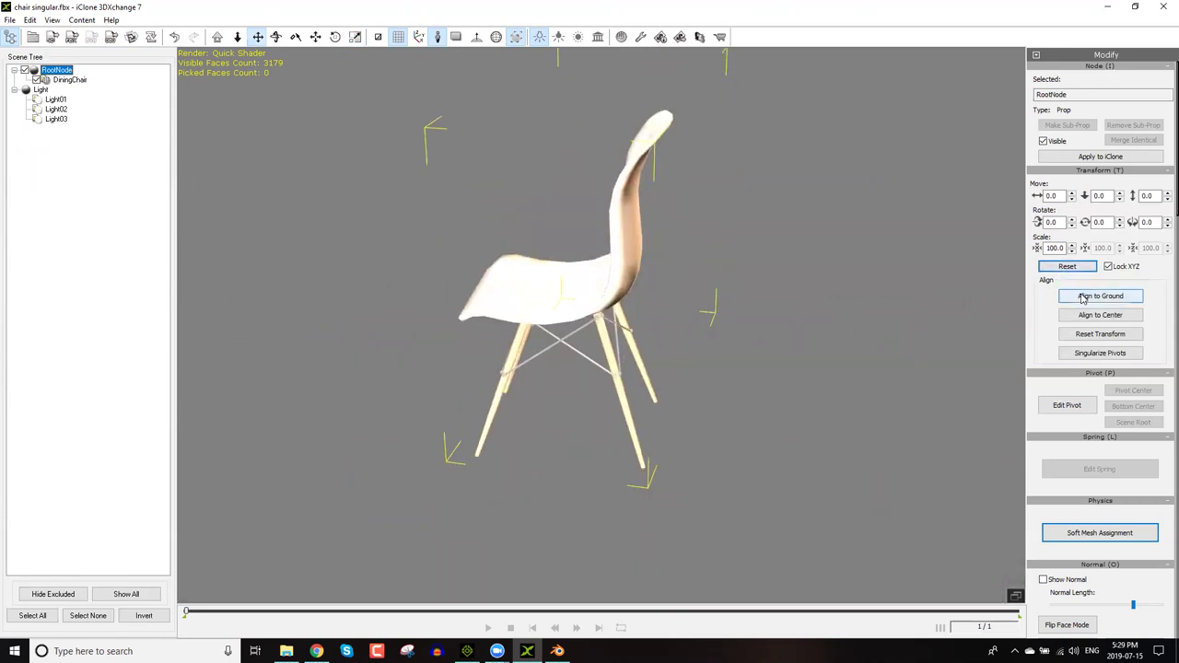
click(1084, 298)
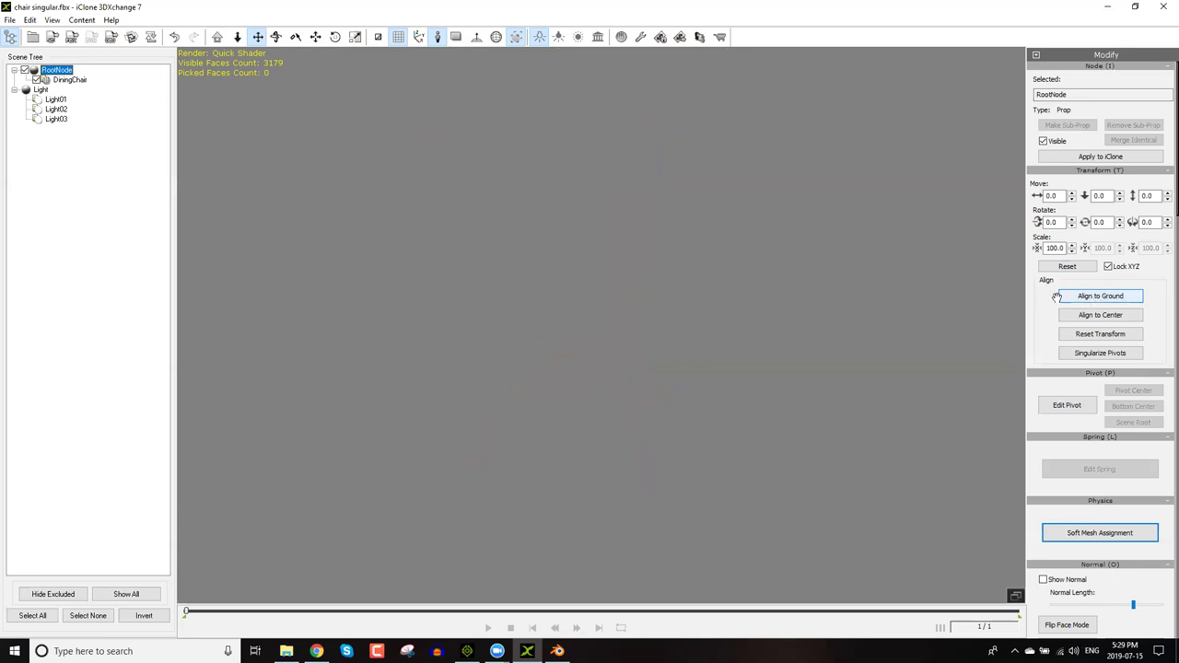
click(1090, 317)
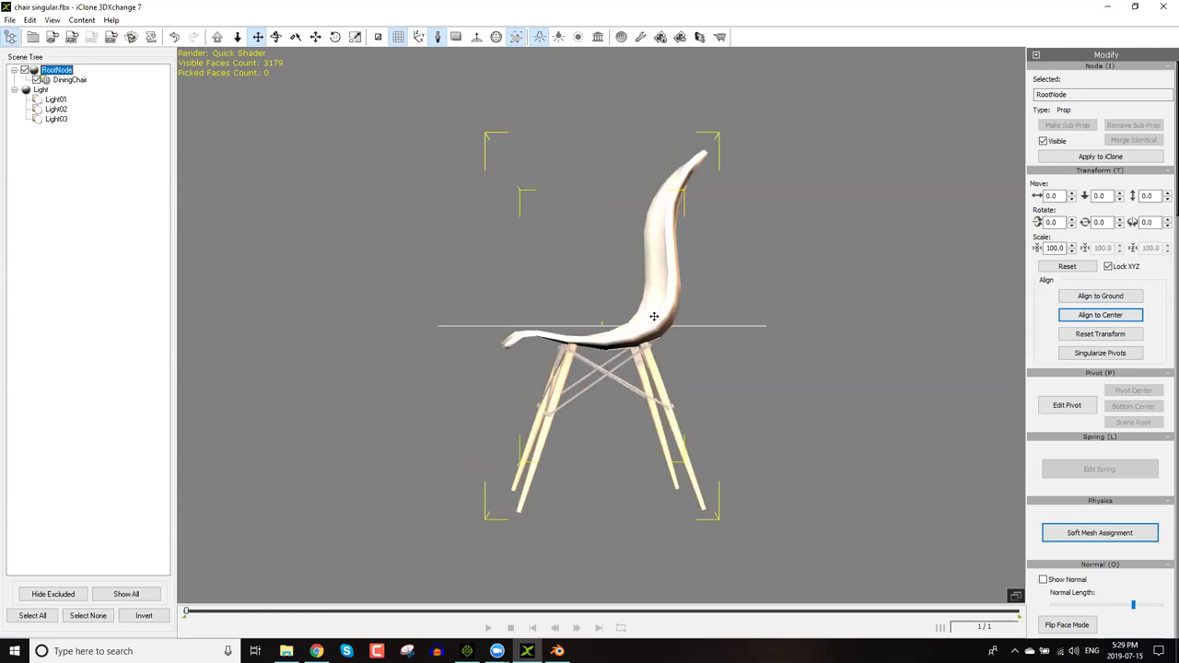
Set the chair's uniform scale to 1 and frame it in the view.
right_drag(628, 296, 771, 517)
right_drag(762, 408, 844, 415)
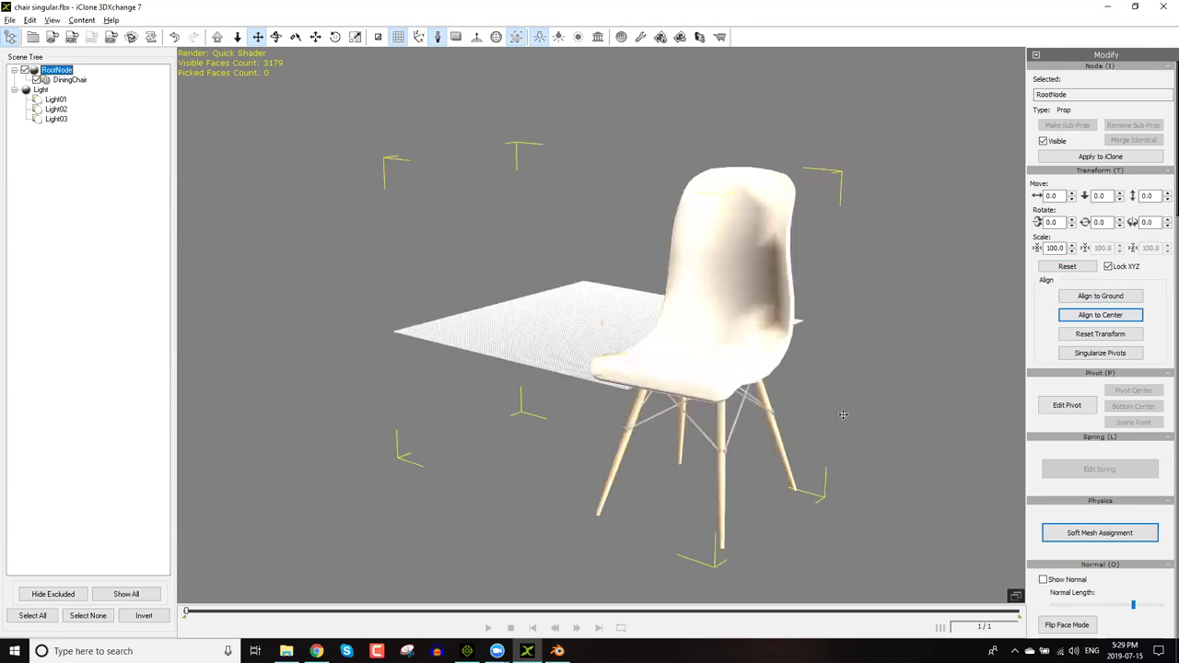
double_click(1055, 247)
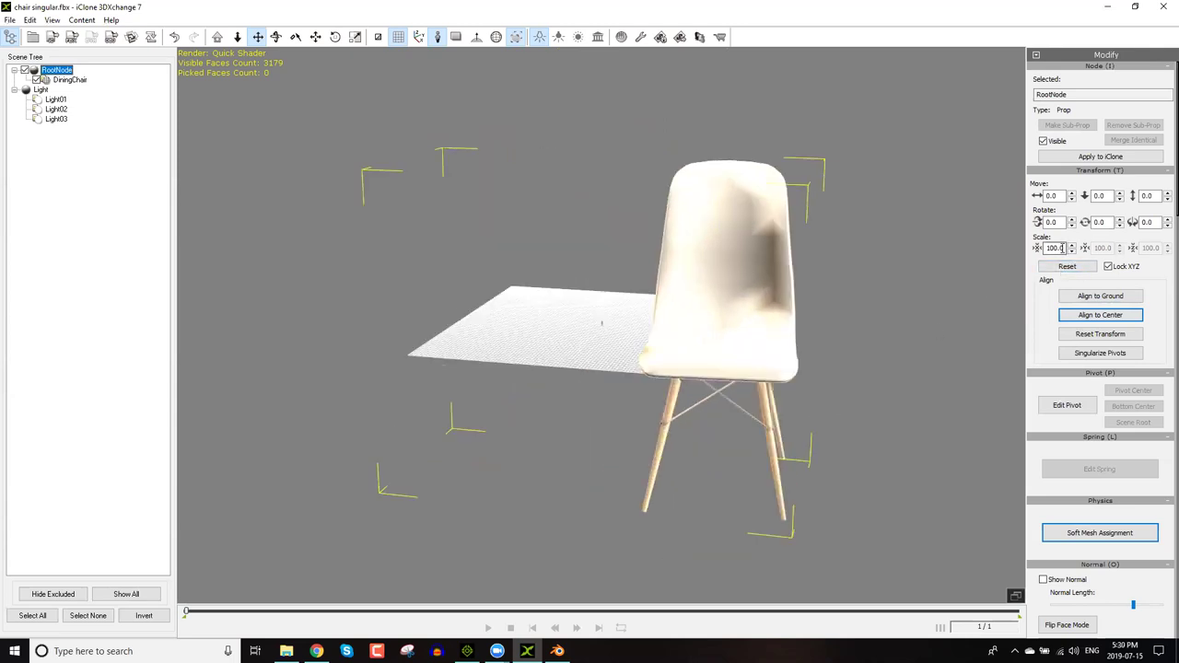
text(1)
key(Return)
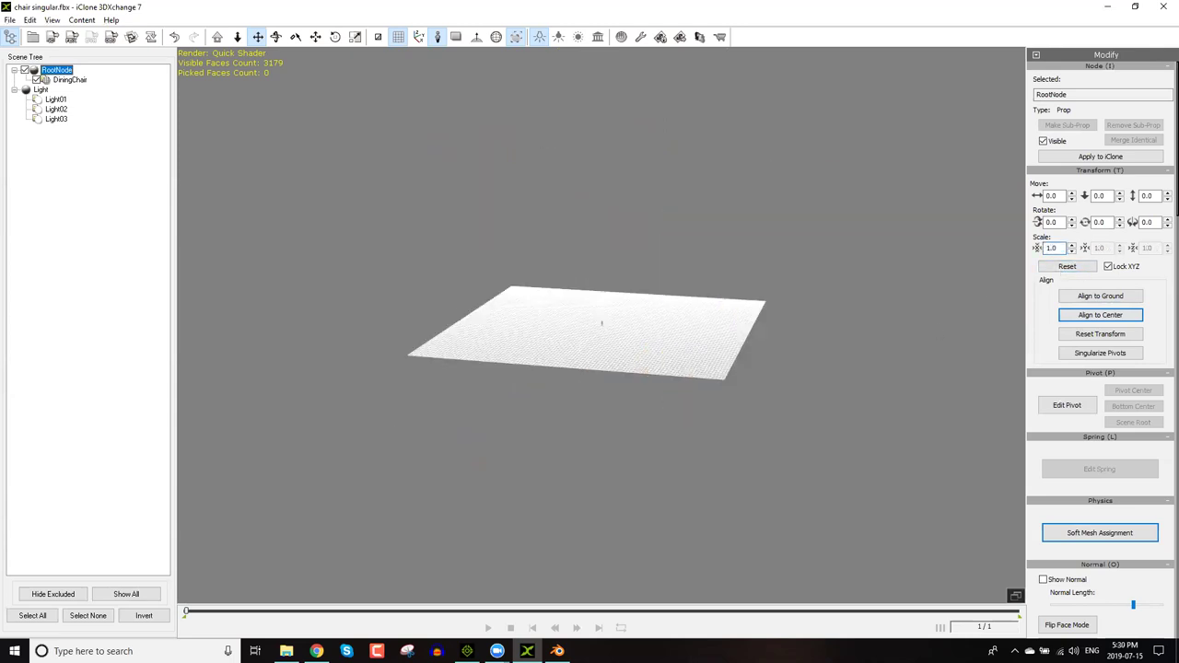
key(Home)
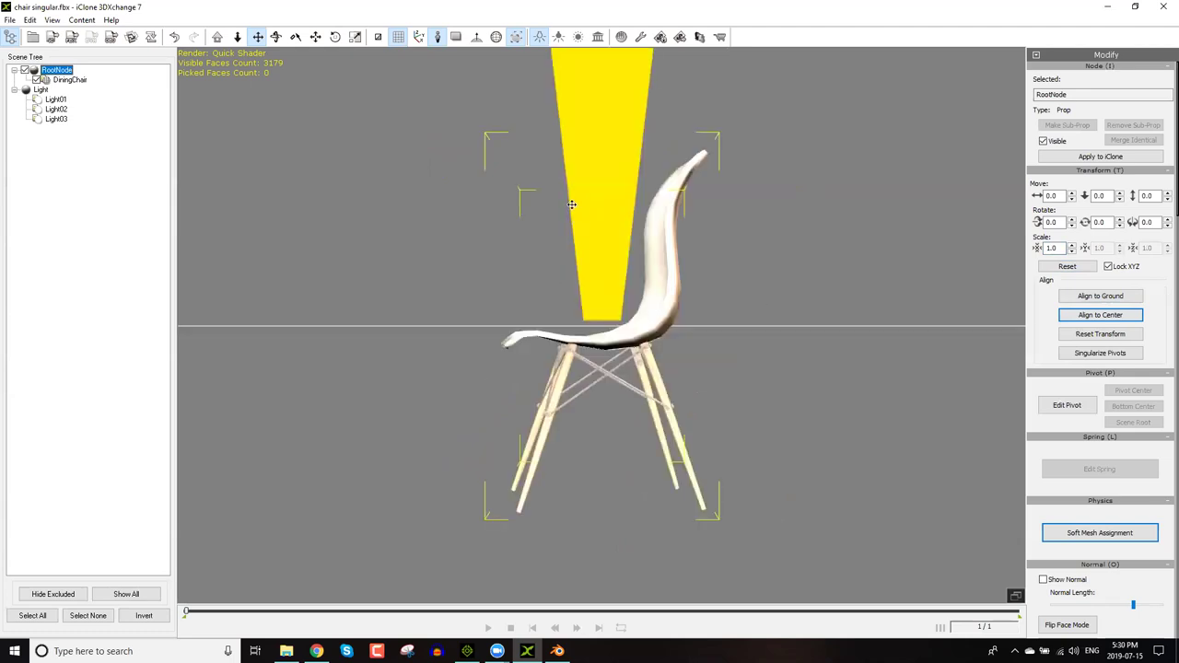
Align the chair to the center and to the ground, and reset its transform values.
right_drag(970, 255, 928, 255)
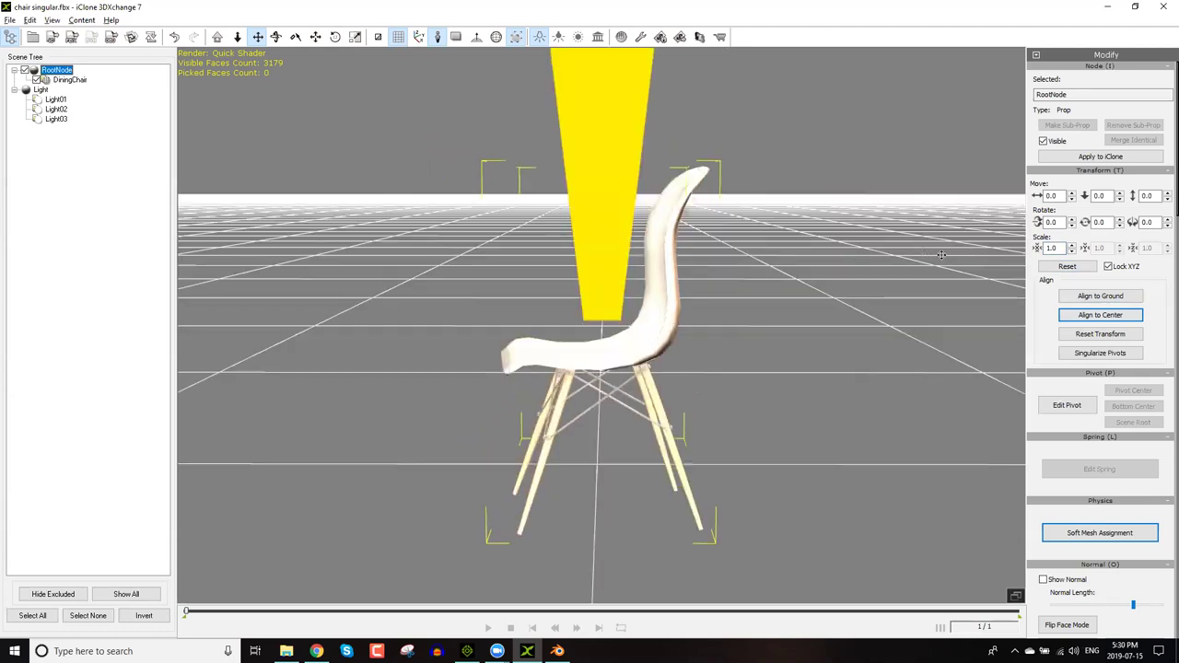
right_drag(1021, 262, 743, 326)
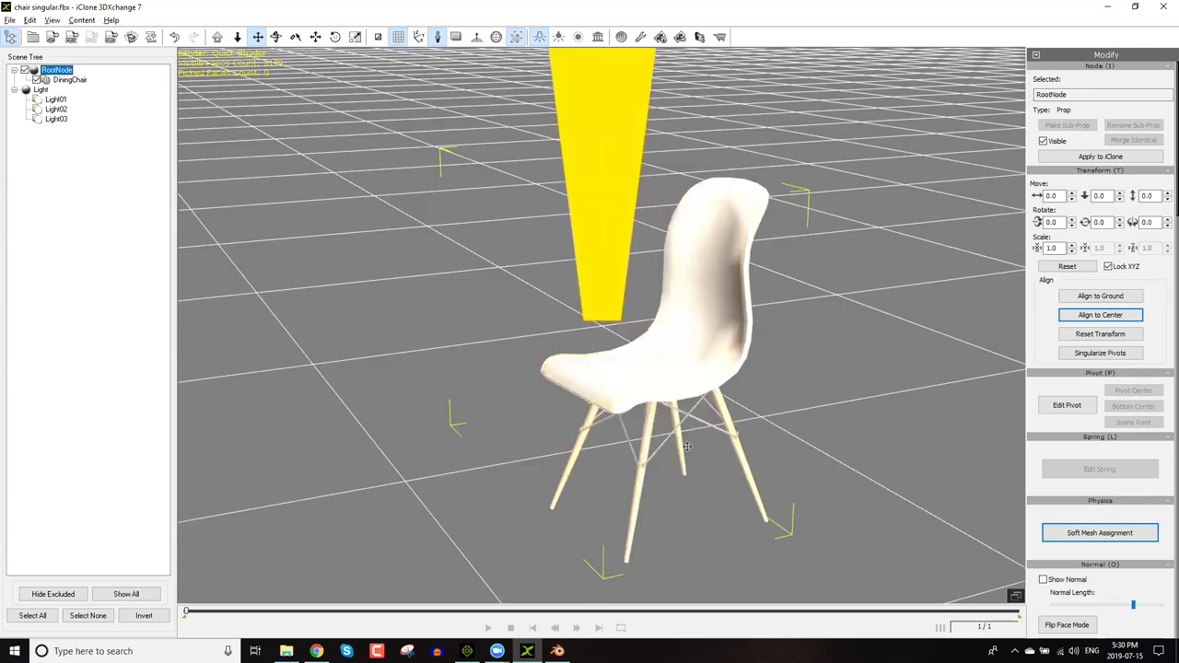
click(1072, 314)
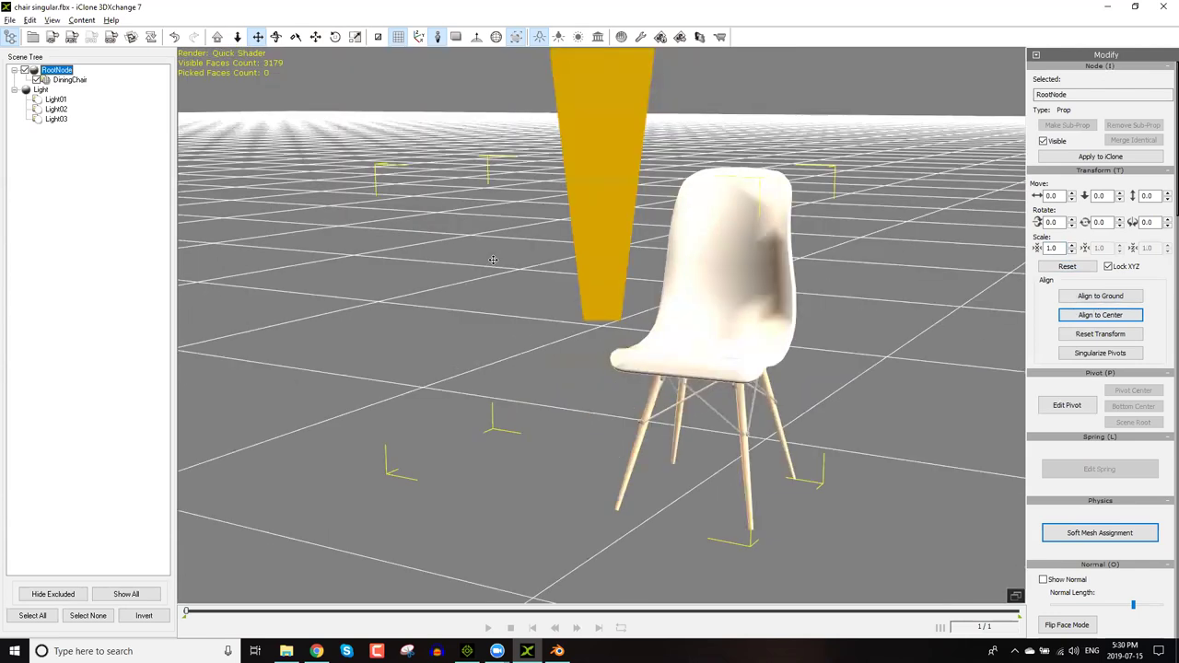
click(1108, 299)
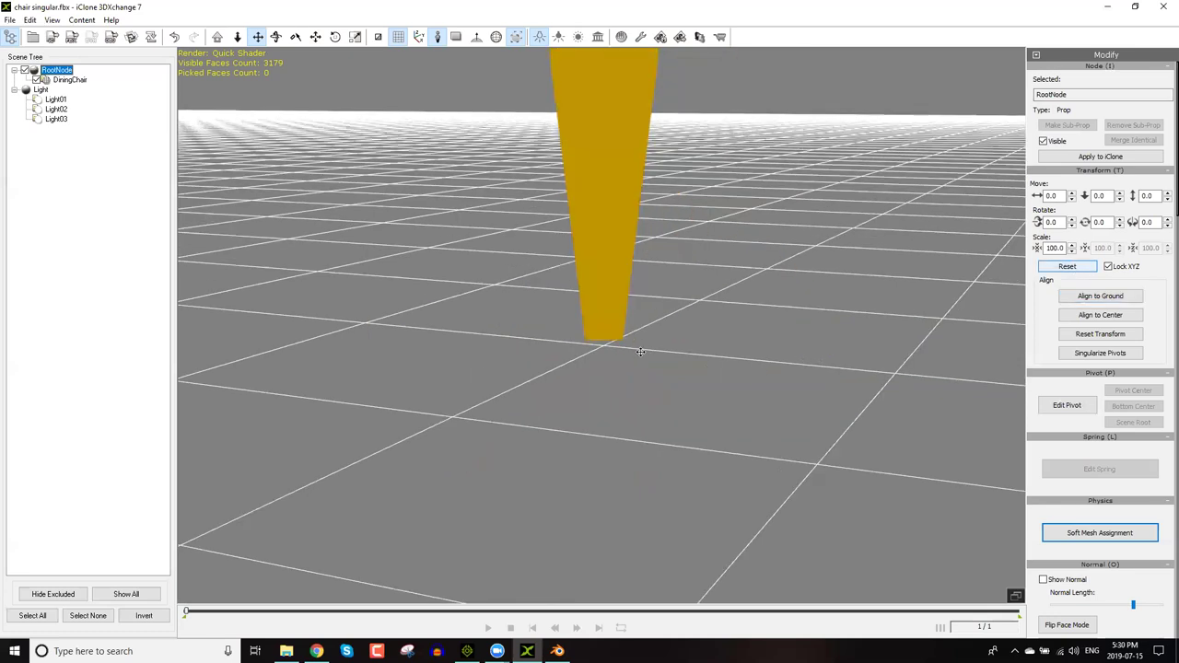
Set the root node's uniform scale to 1 and frame the resized chair in the view.
key(Home)
right_drag(712, 341, 1103, 256)
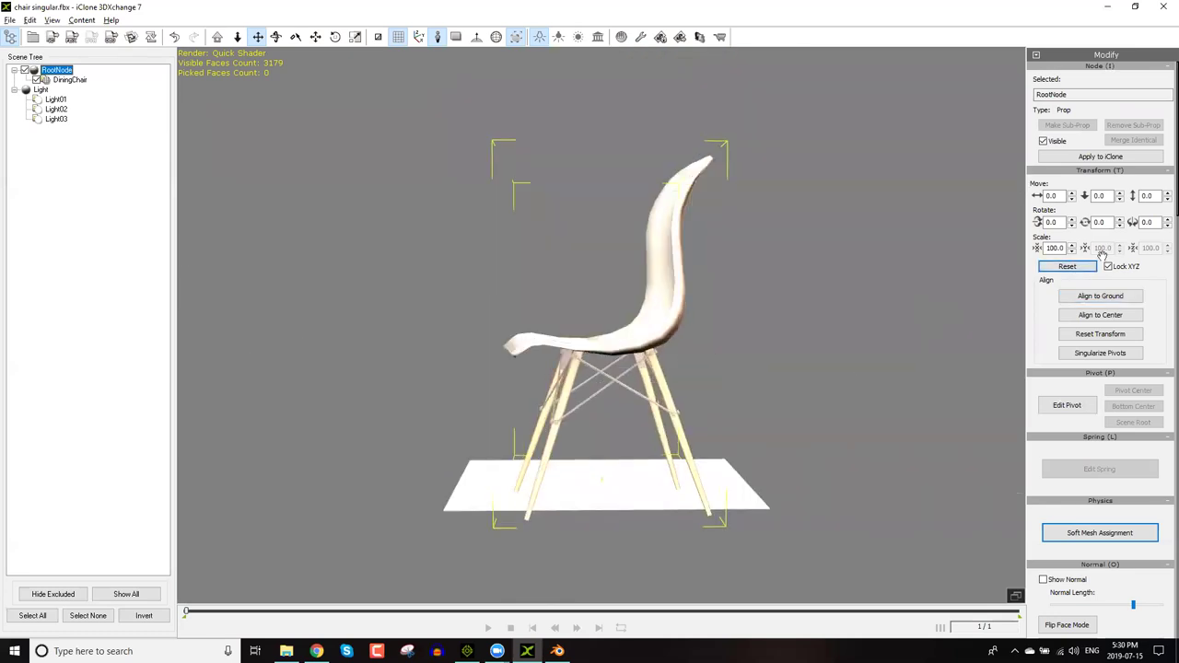
double_click(1059, 248)
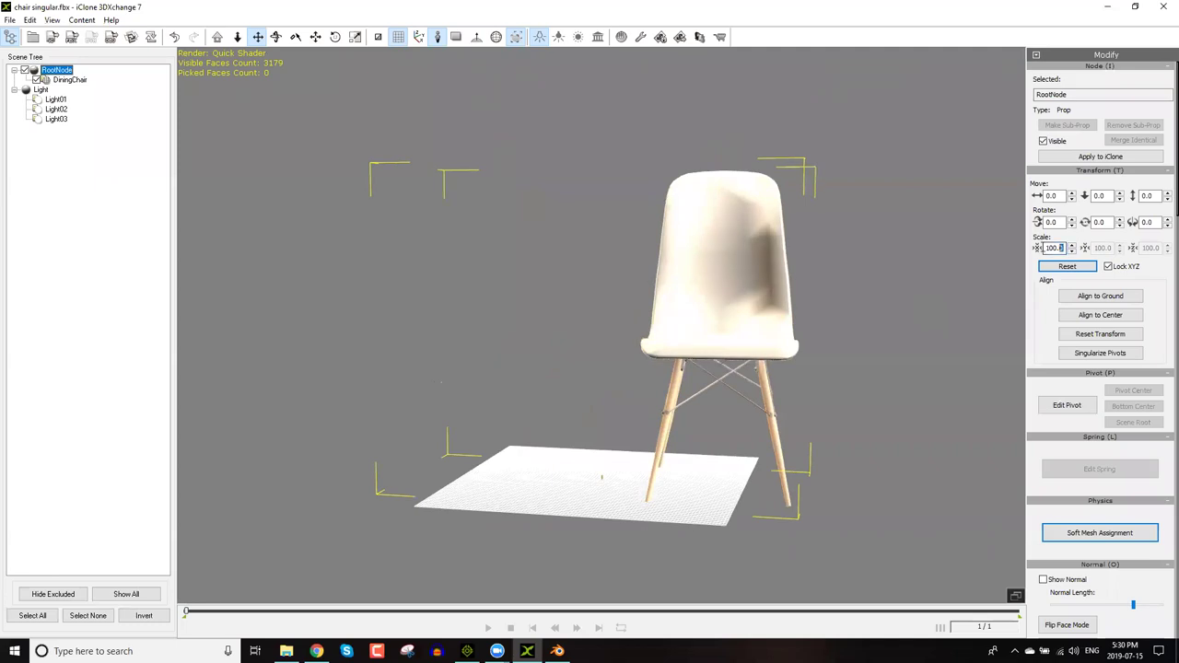
text(1)
key(Return)
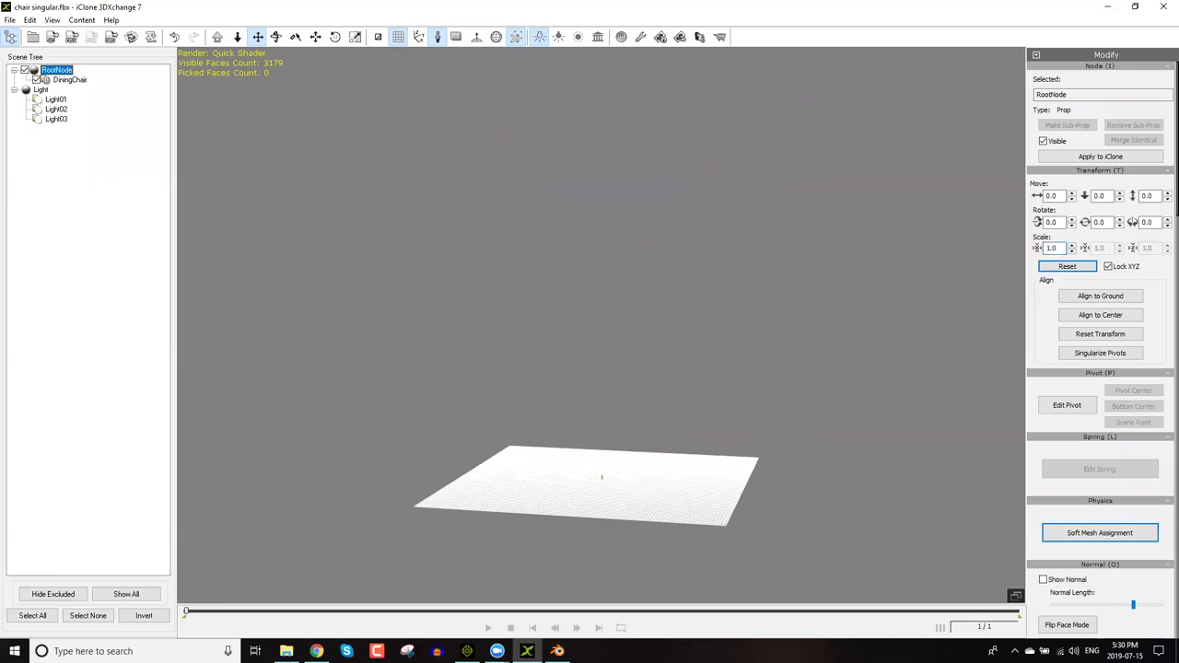
key(Home)
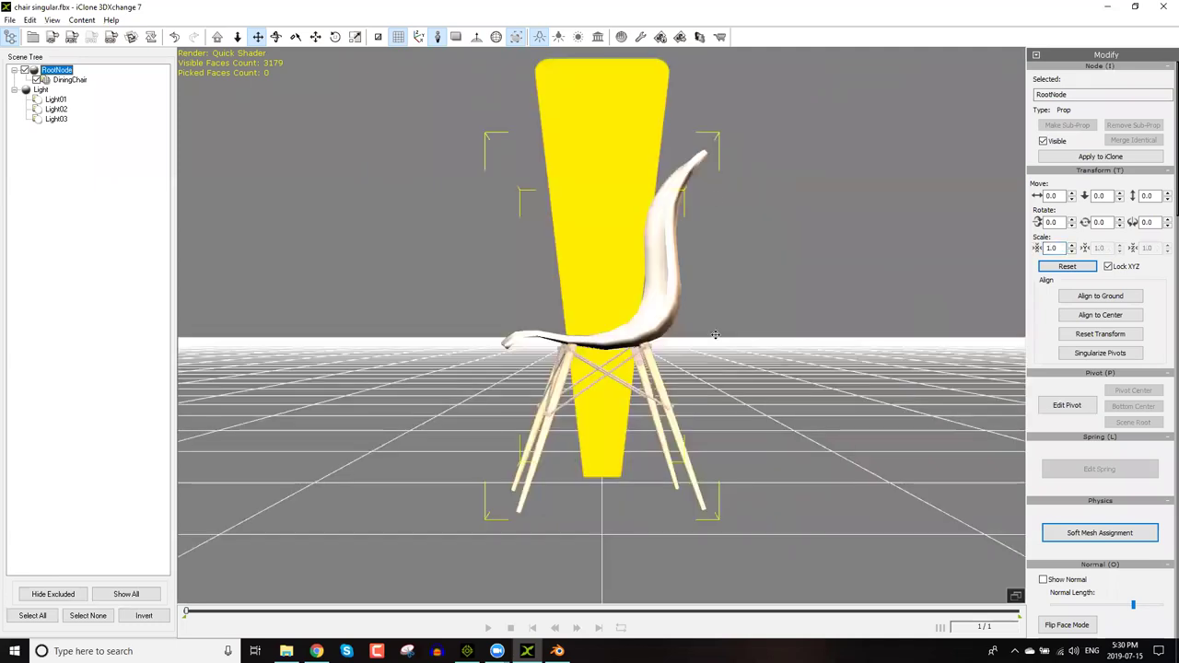
Examine the chair's size against the human-height reference figure from several angles.
click(439, 38)
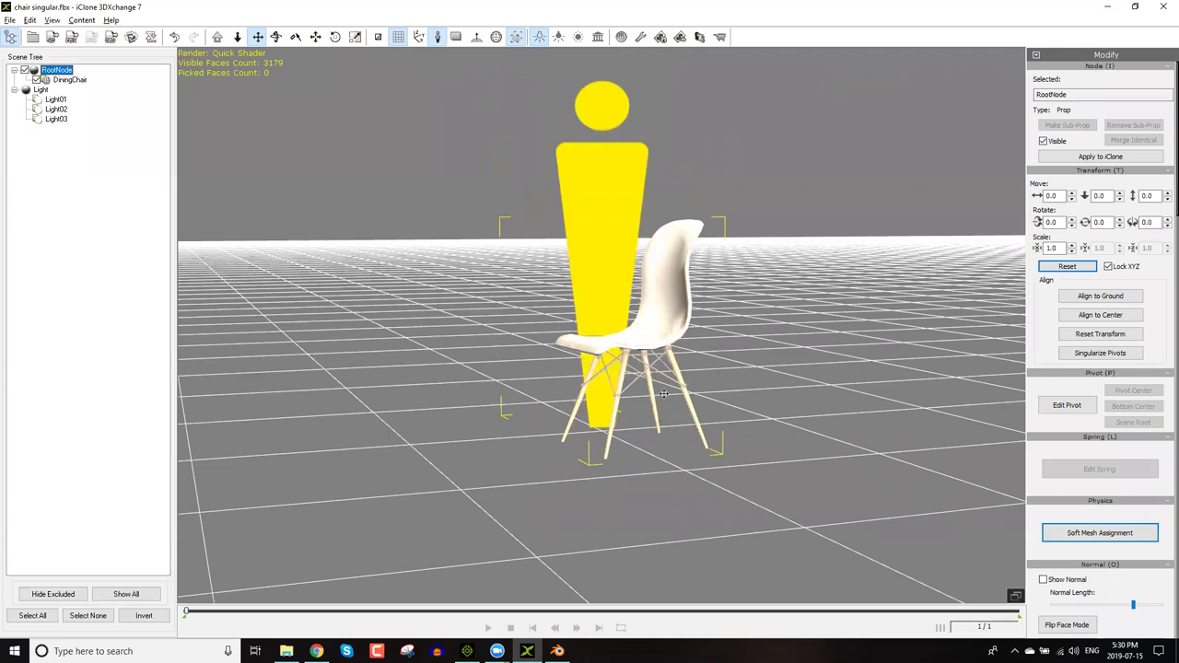
right_drag(718, 459, 725, 460)
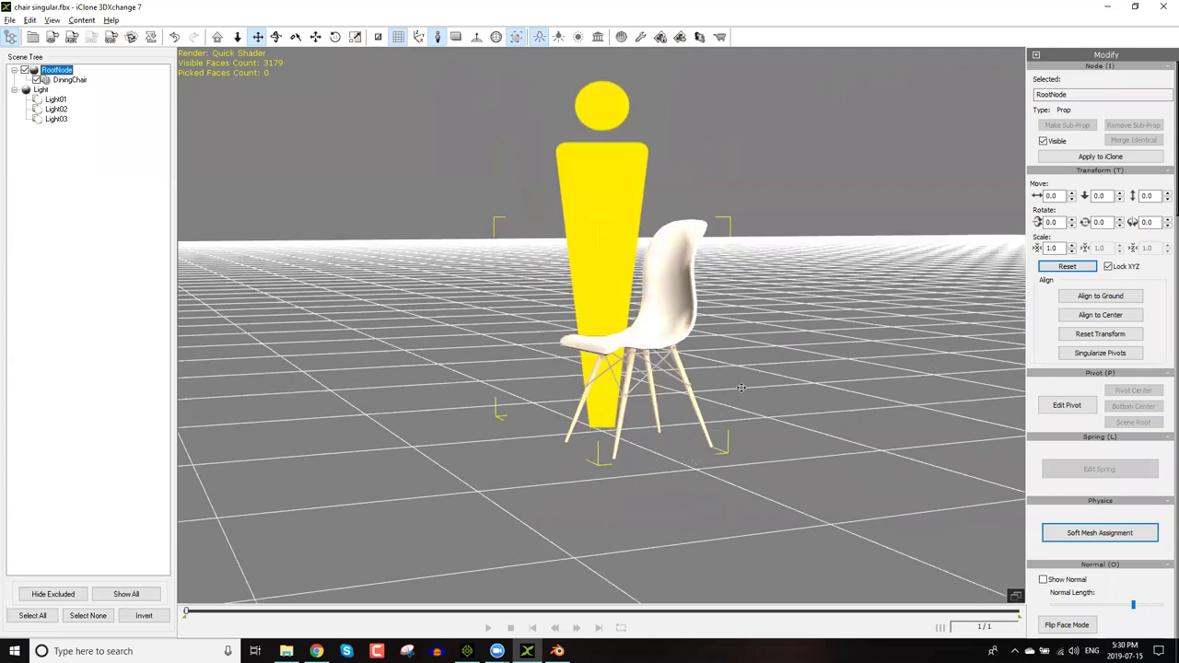
right_drag(659, 400, 606, 405)
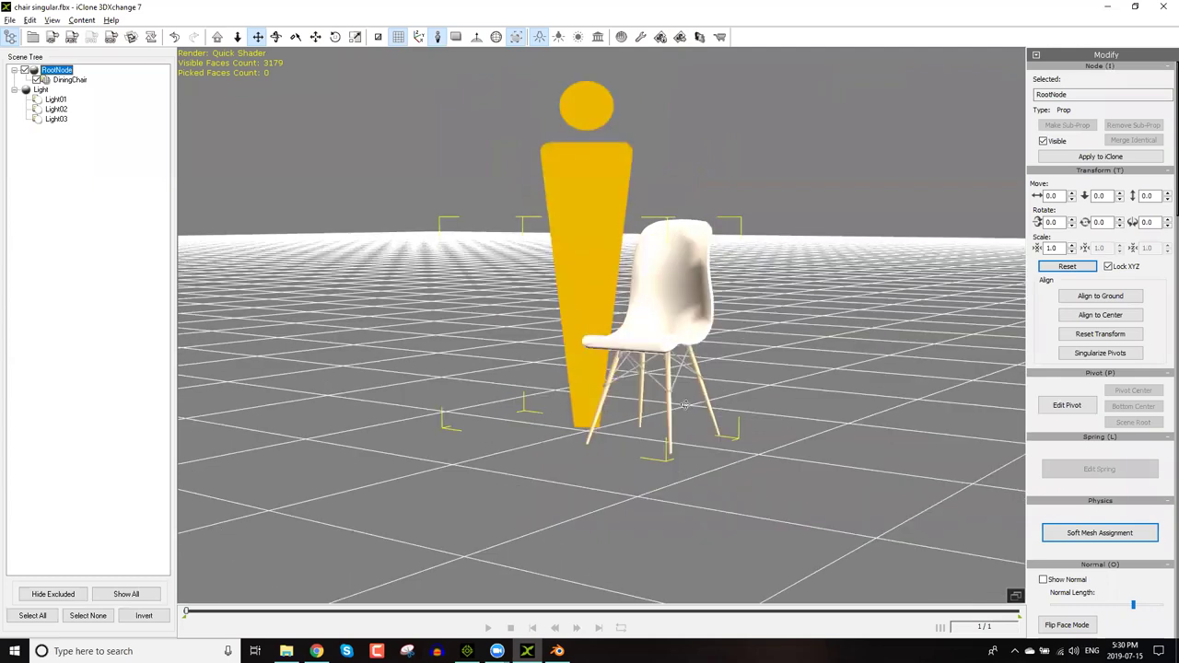
right_drag(927, 308, 1013, 254)
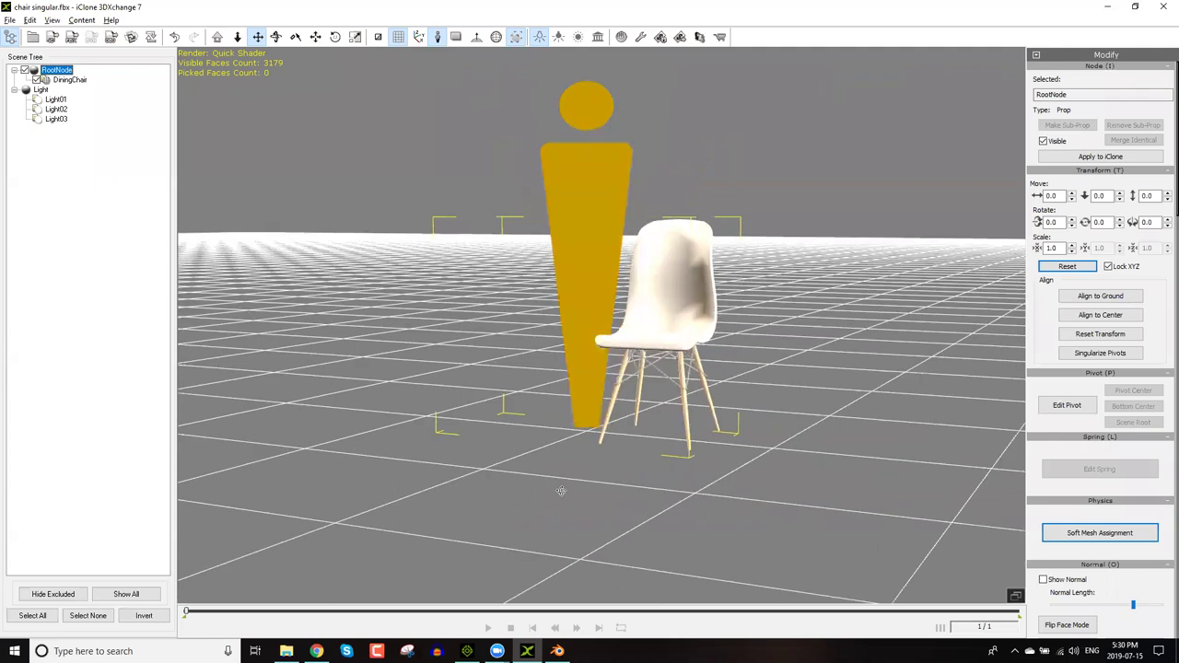
right_drag(423, 462, 289, 470)
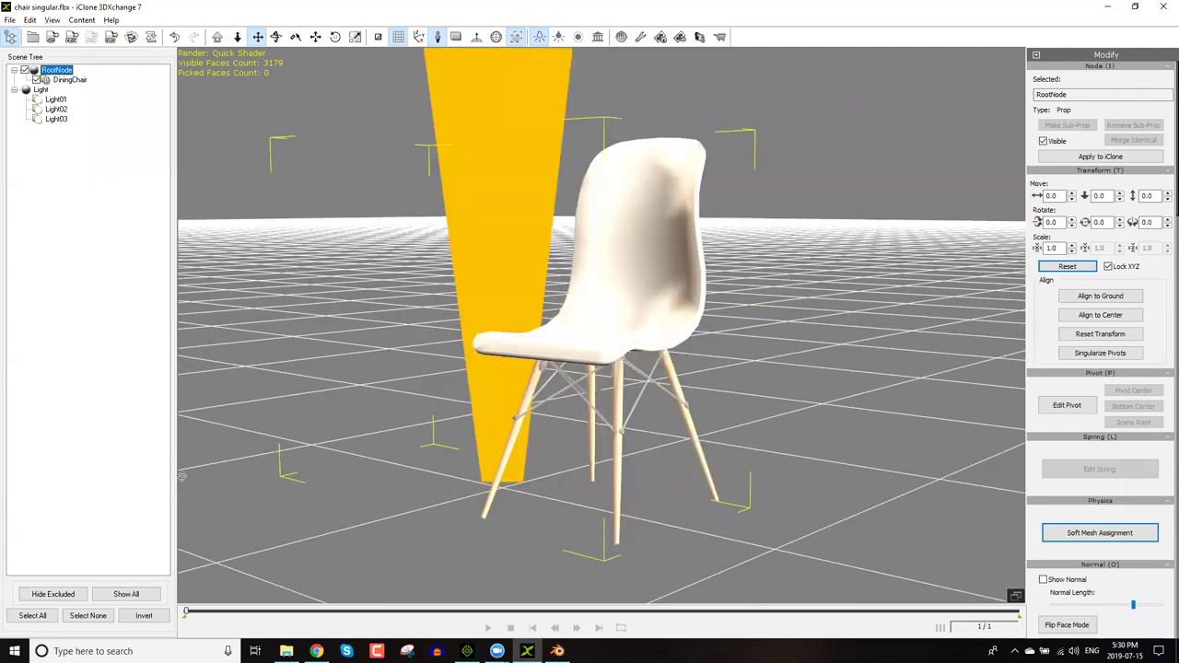
Display the world axis at the origin and check the chair's offset from it.
click(423, 41)
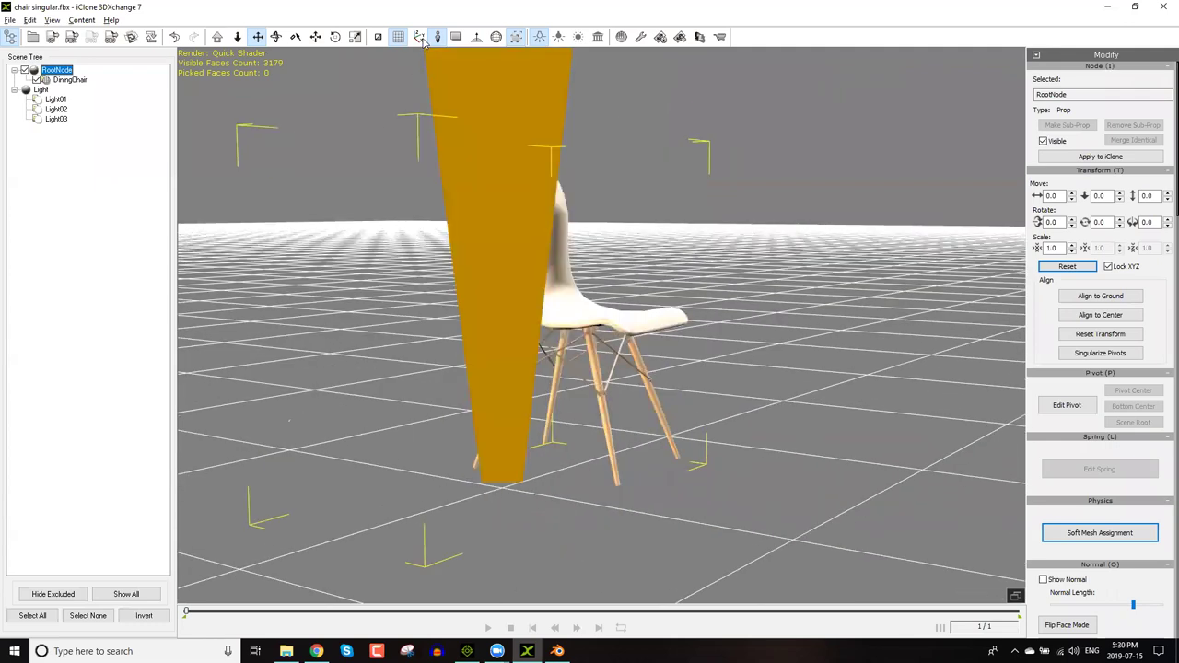
right_drag(484, 512, 391, 534)
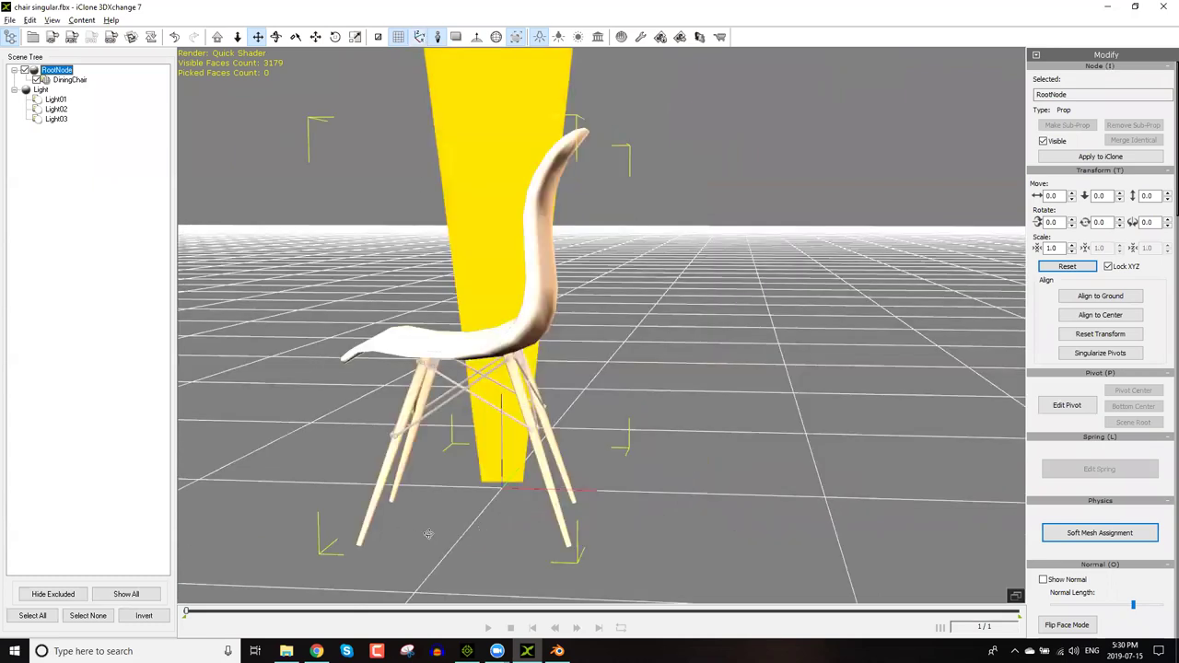
right_drag(836, 503, 851, 496)
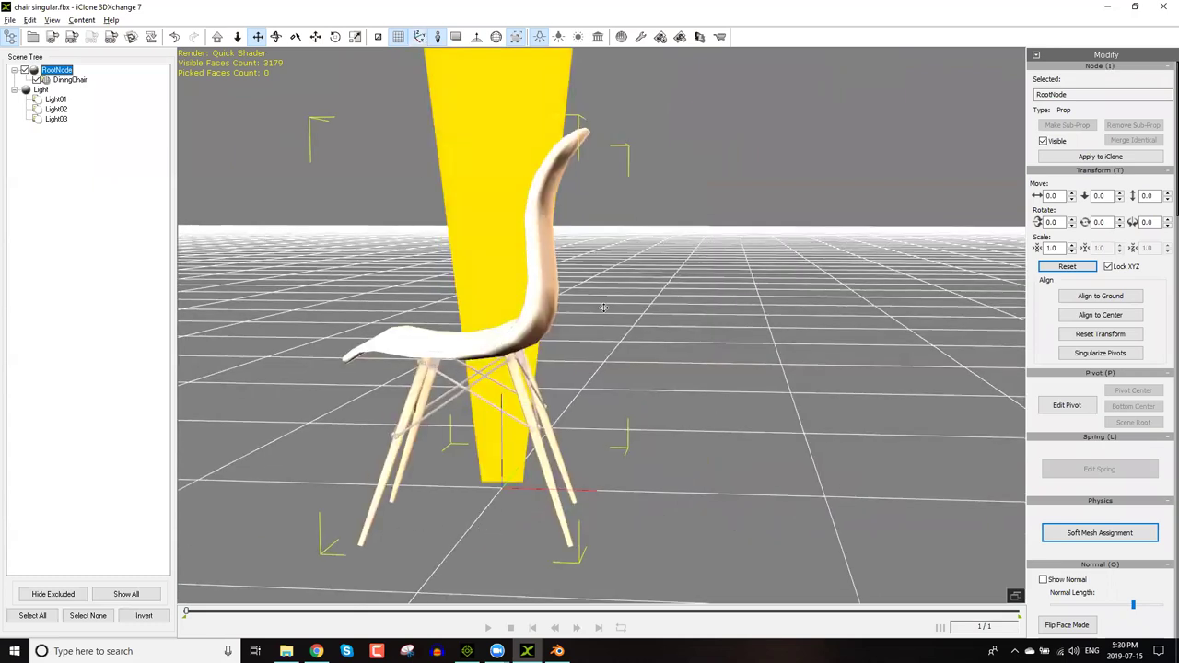
right_drag(605, 297, 608, 296)
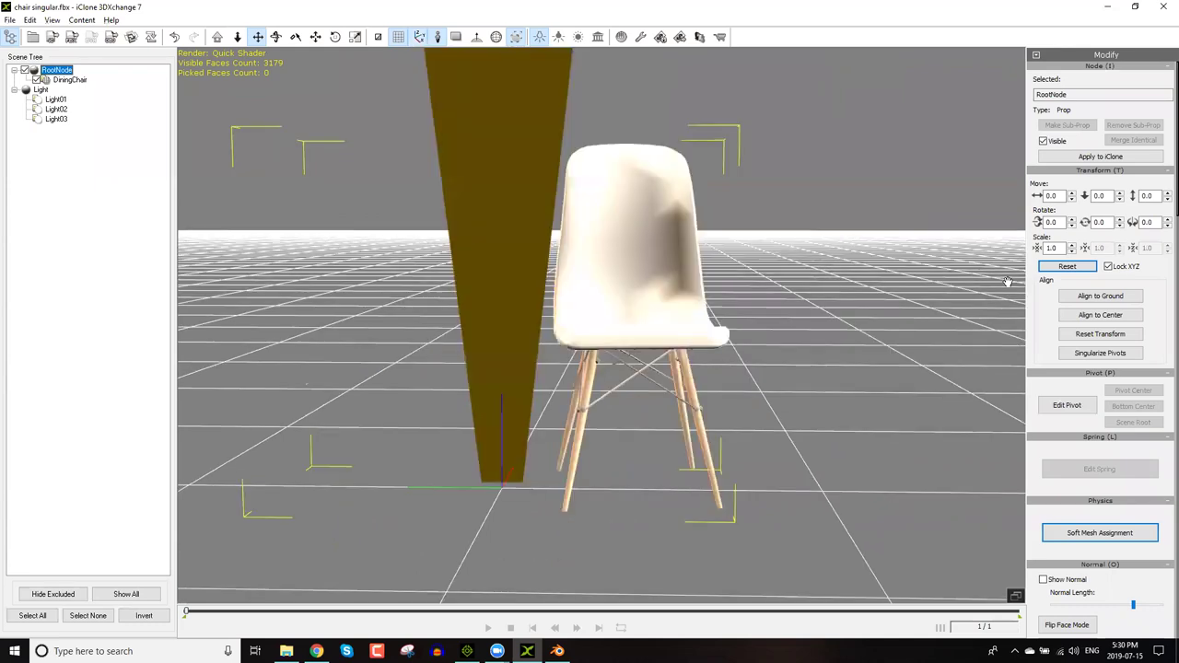
Singularize the chair's pivots, try the center and bottom-center pivot presets, and set the root node's pivot to the scene root.
click(1100, 353)
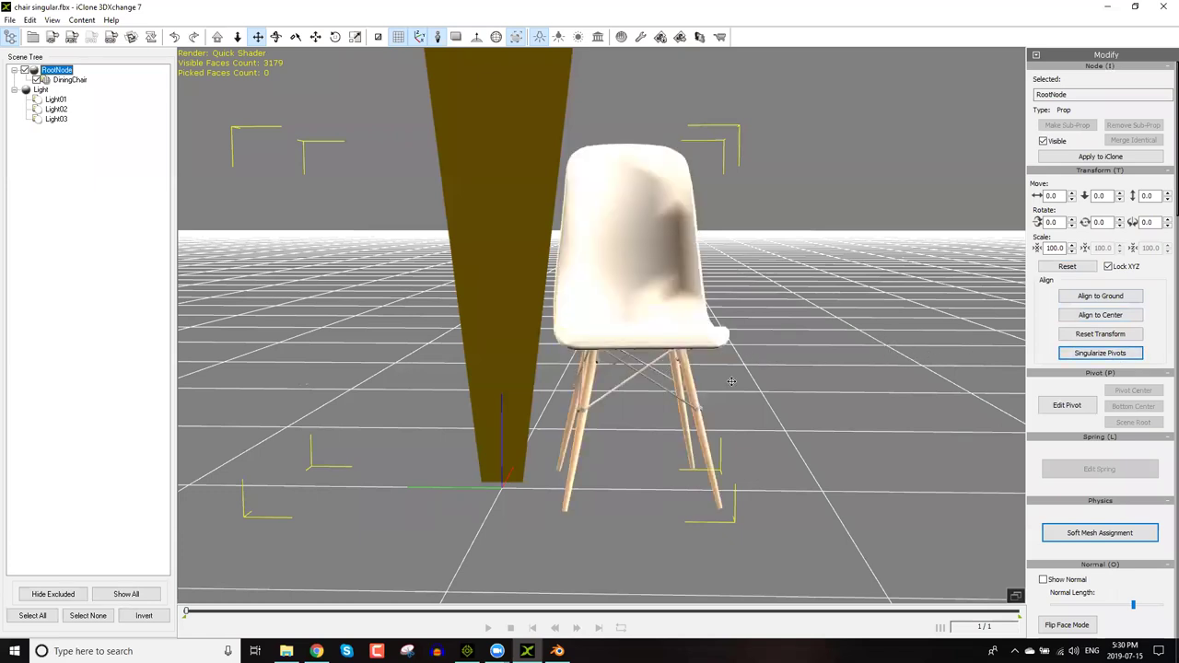
key(w)
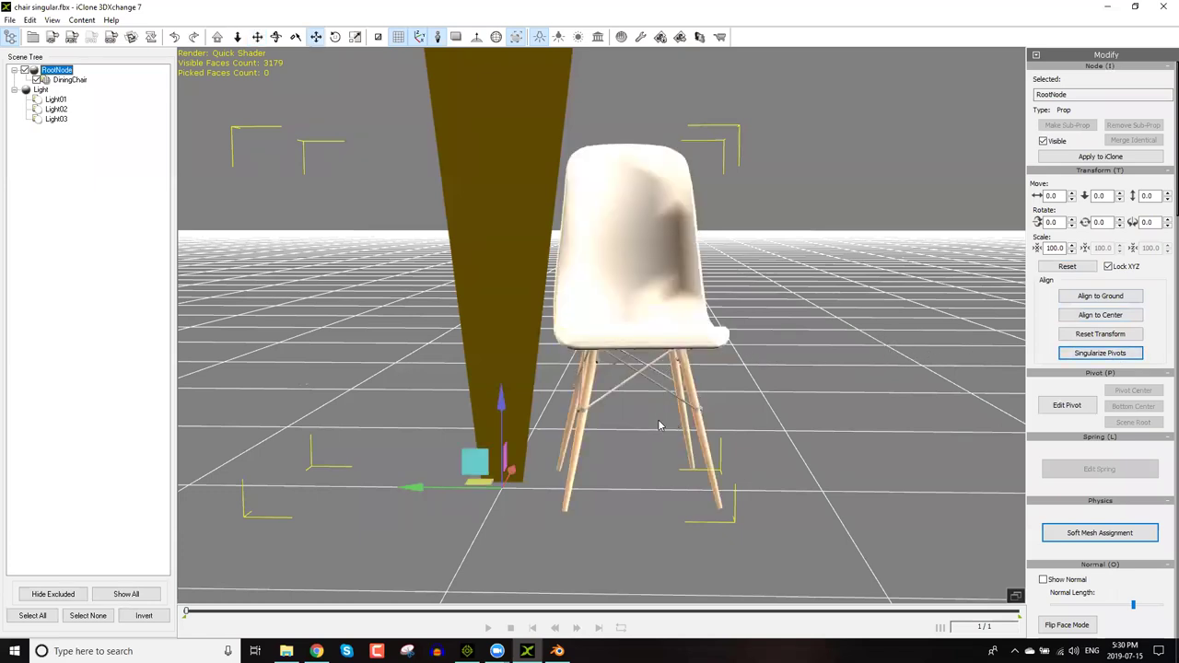
click(1069, 406)
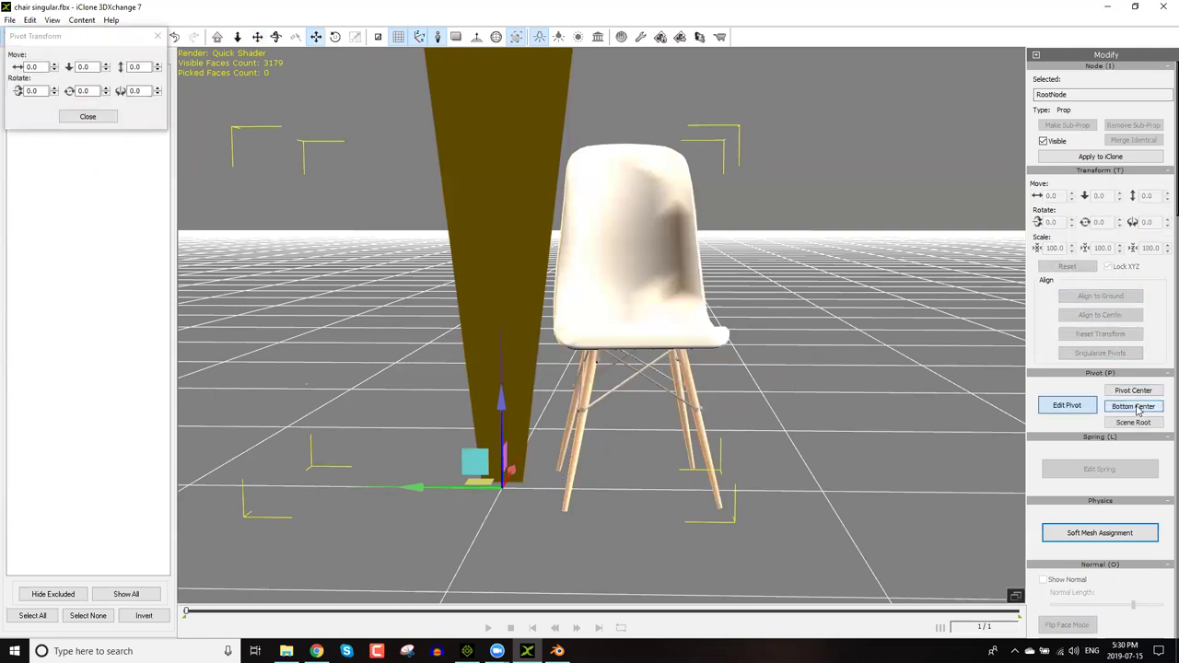
click(1134, 391)
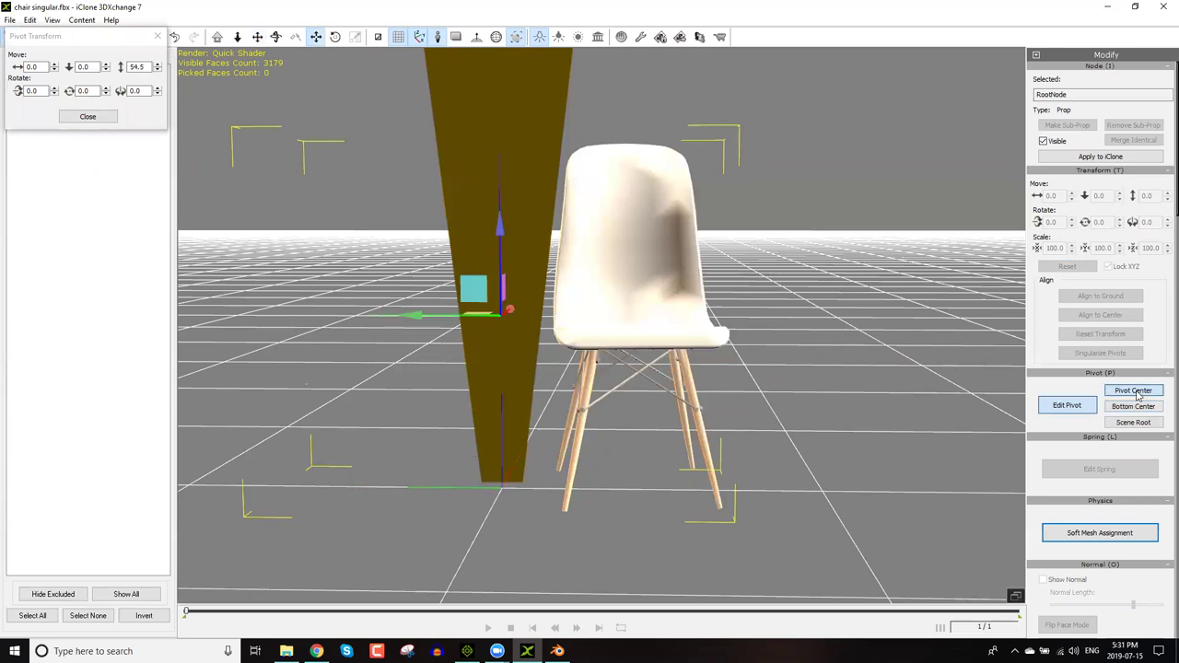
click(1133, 406)
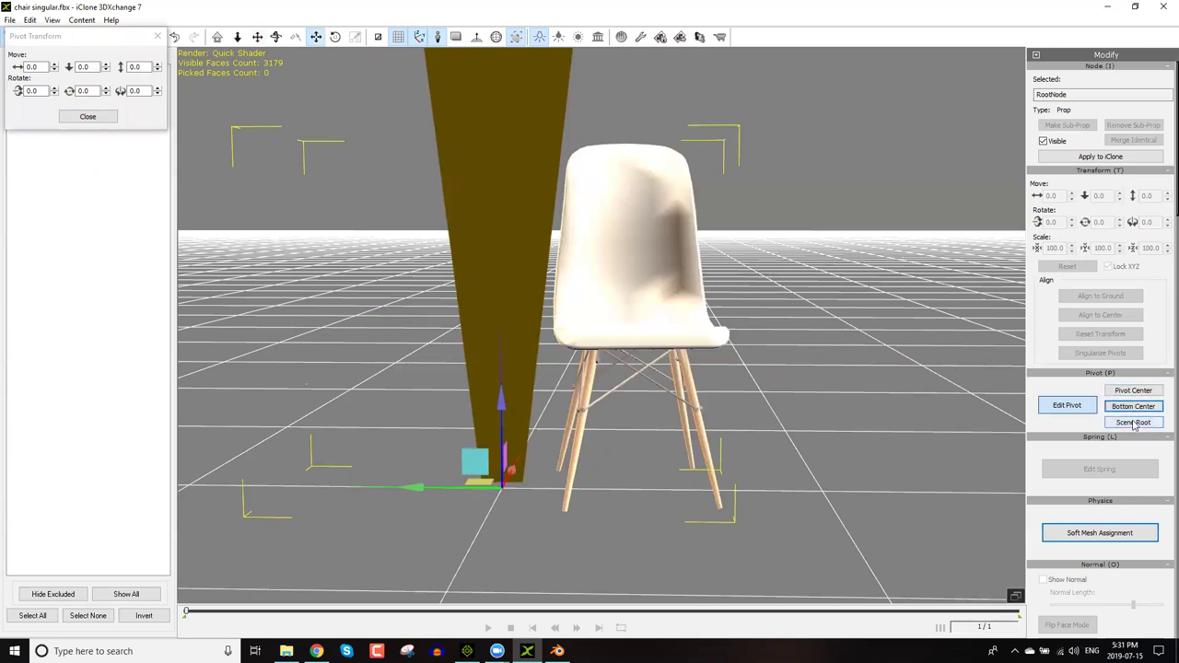
click(1134, 423)
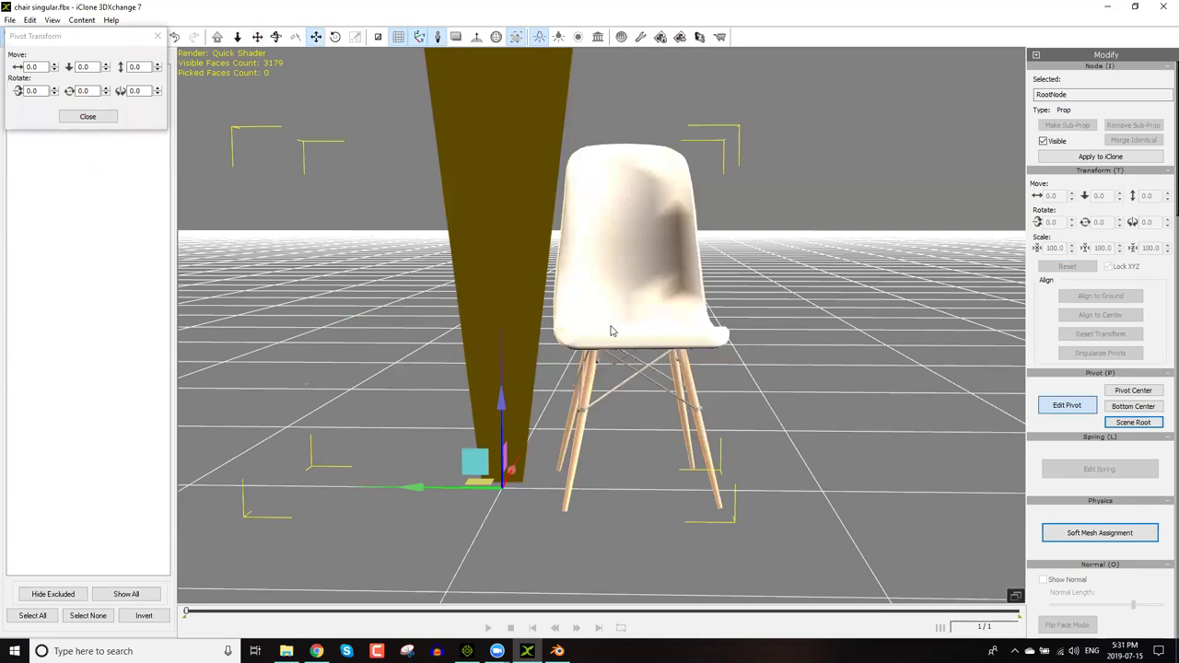
click(88, 117)
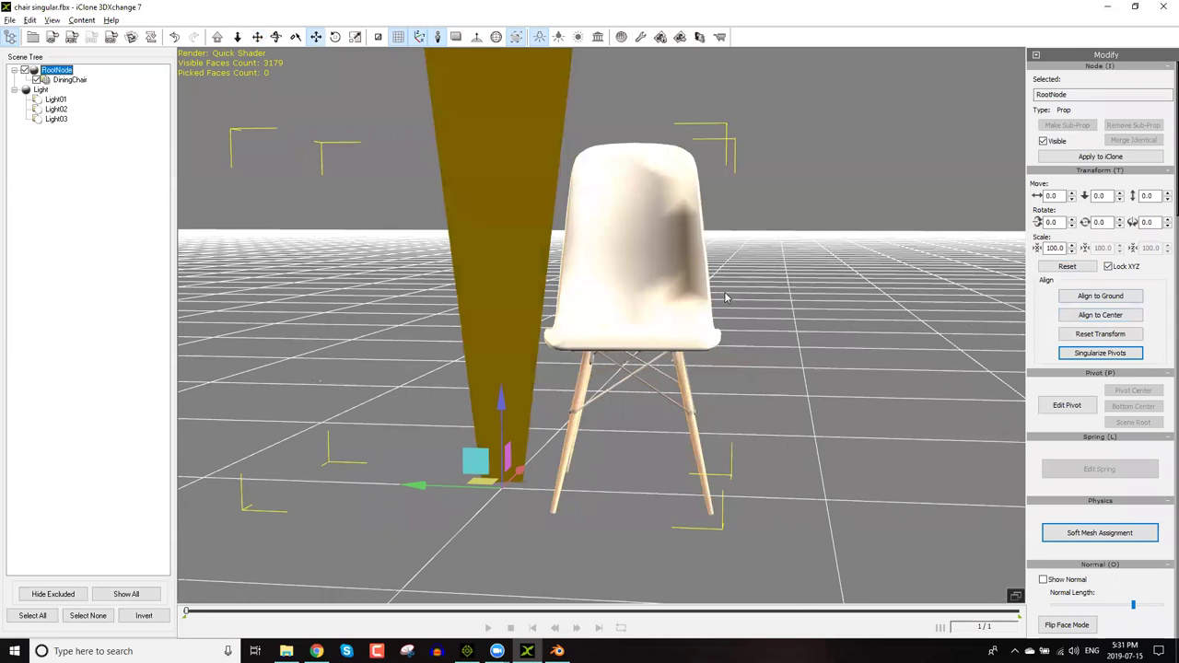
Export all geometry as the iClone 7 prop "chair singular" to the Desktop with embedded 2048x2048 textures, and show the desktop.
key(ctrl+e)
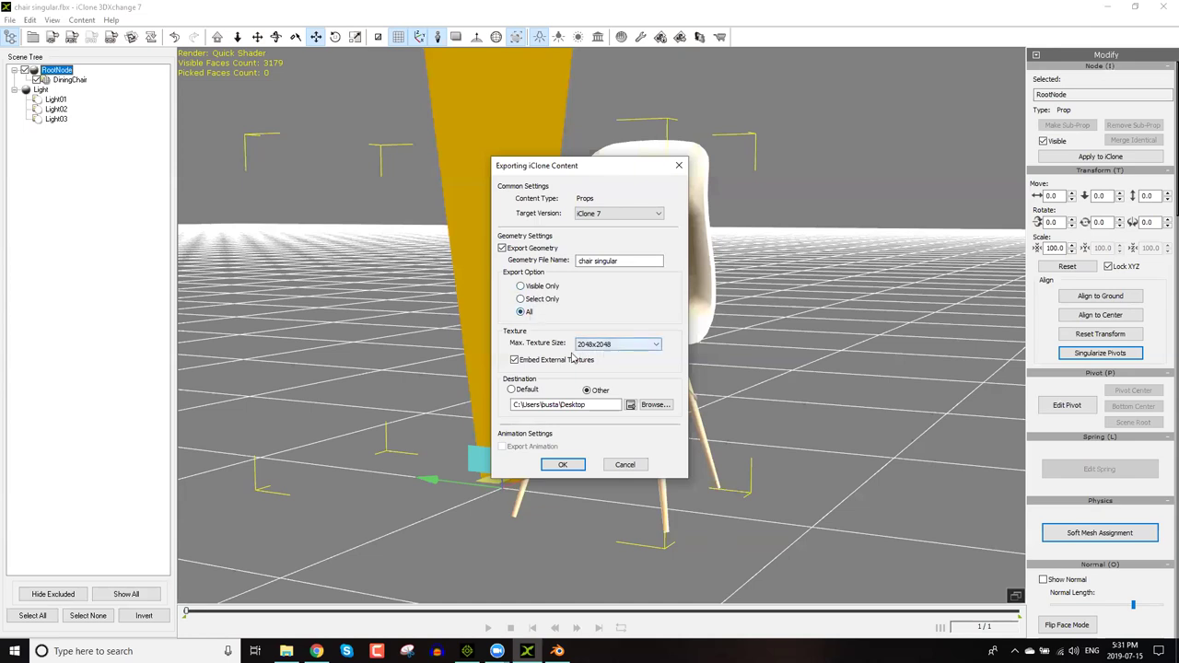
click(564, 465)
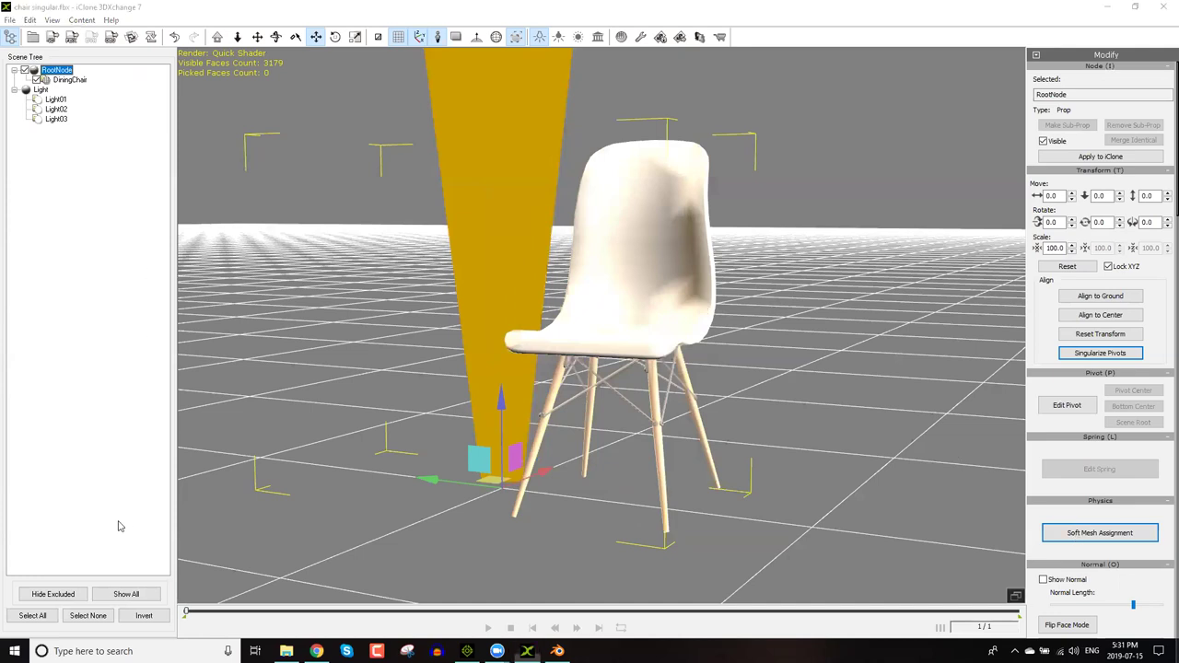
key(super+d)
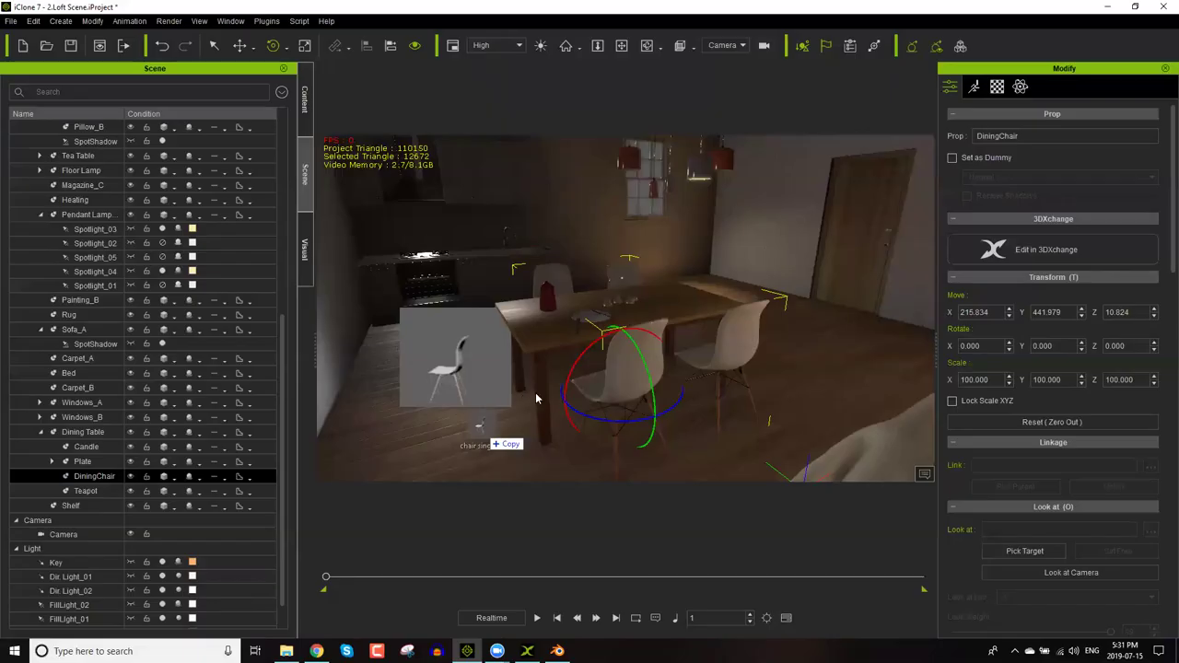
Bring the exported chair singular prop into the Loft Scene in iClone and rotate it to about 167.7 degrees around Z.
drag(535, 393, 492, 366)
right_drag(506, 366, 550, 396)
drag(660, 386, 648, 385)
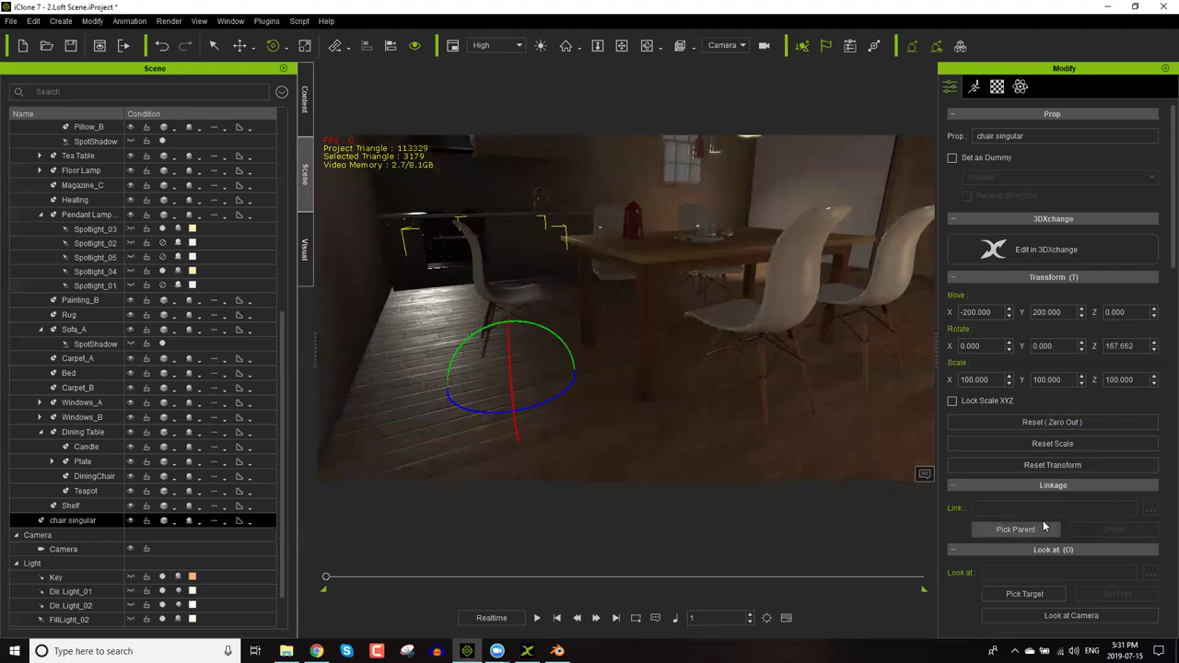
Set the chair singular prop's pivot to the central point of the Middle quick set.
scroll(1161, 202, down, 3)
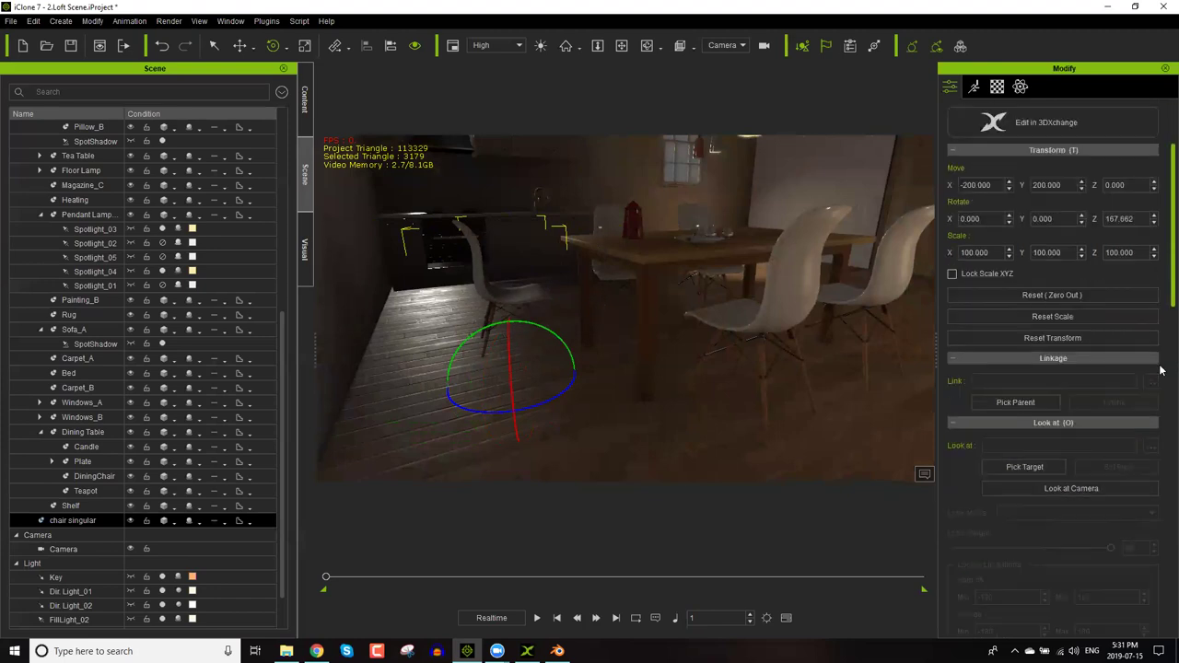
scroll(1161, 376, down, 6)
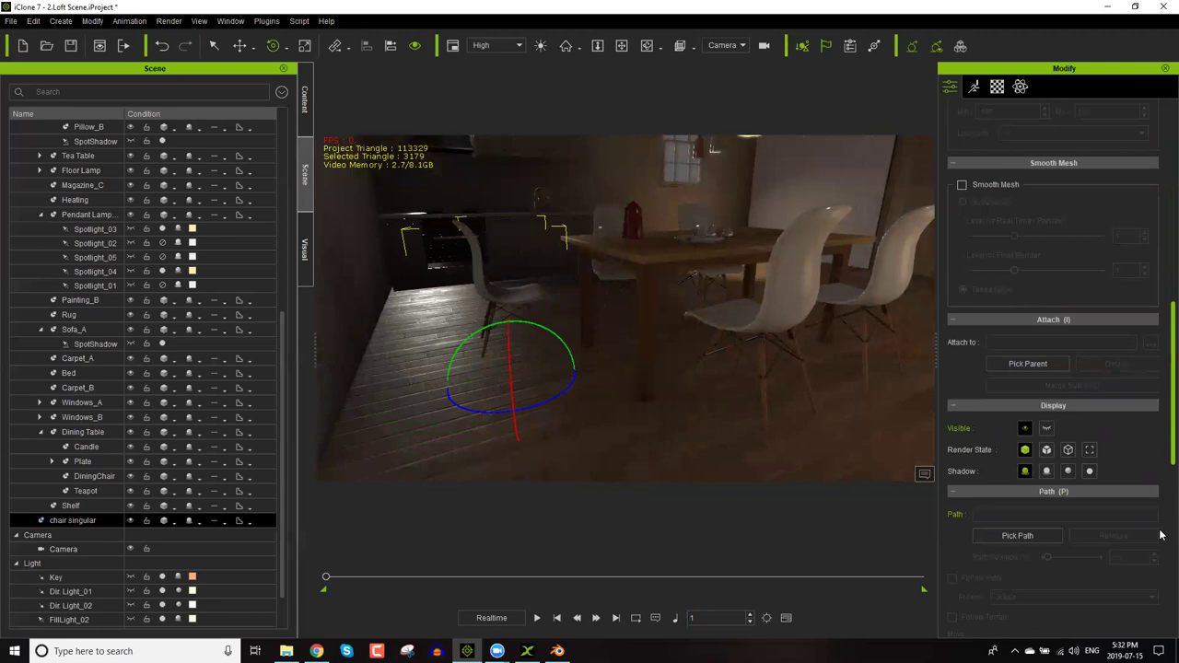
scroll(1127, 488, down, 3)
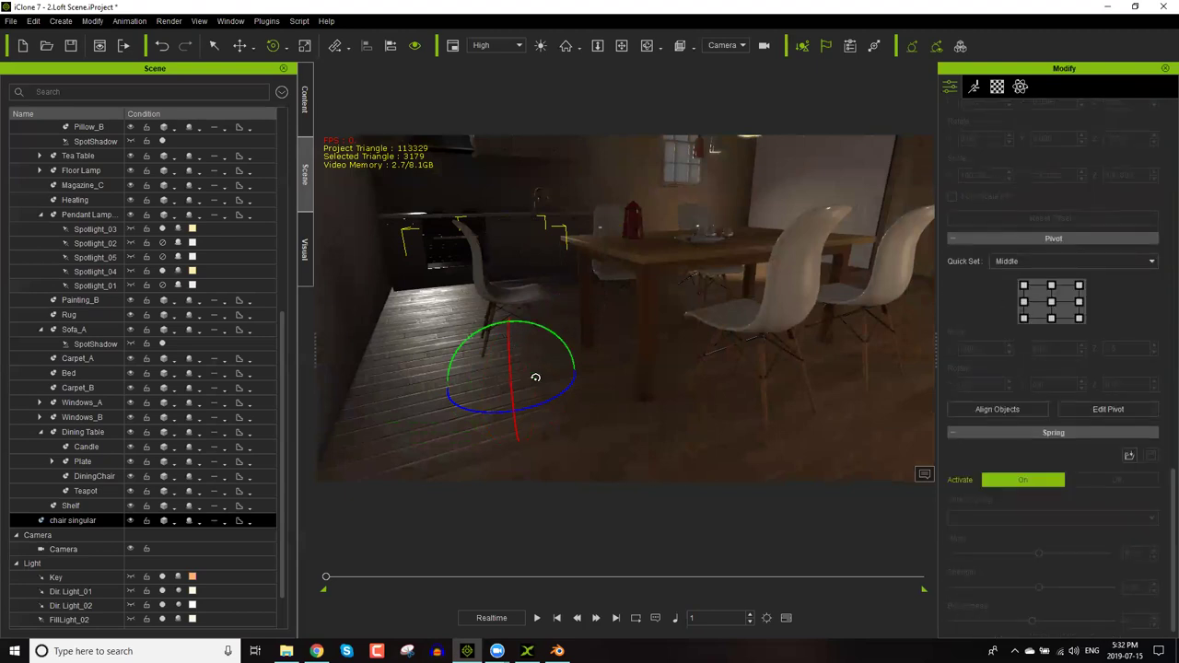
key(w)
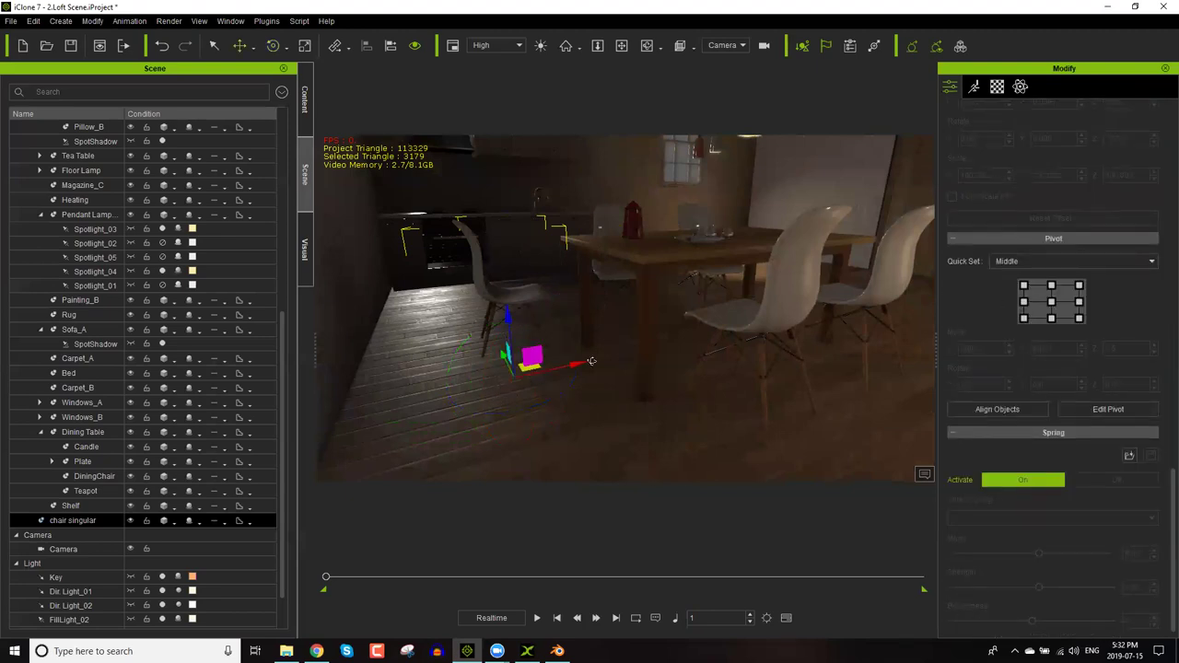
right_drag(546, 384, 624, 330)
middle_drag(624, 329, 856, 335)
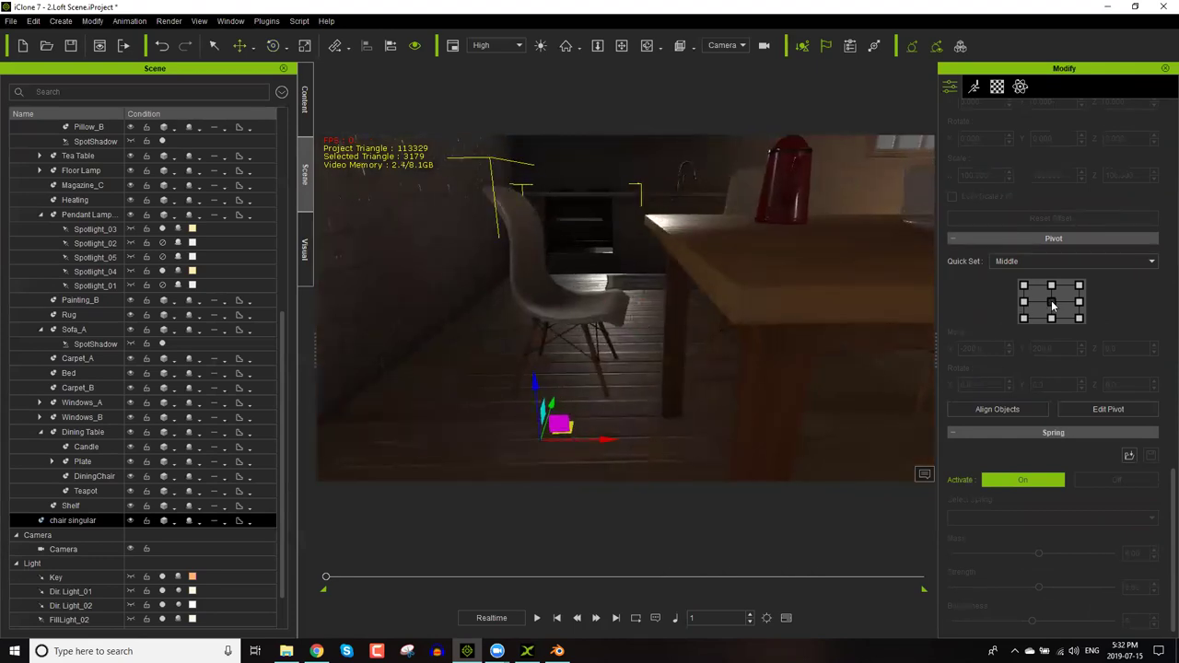
click(1054, 304)
right_drag(605, 310, 423, 234)
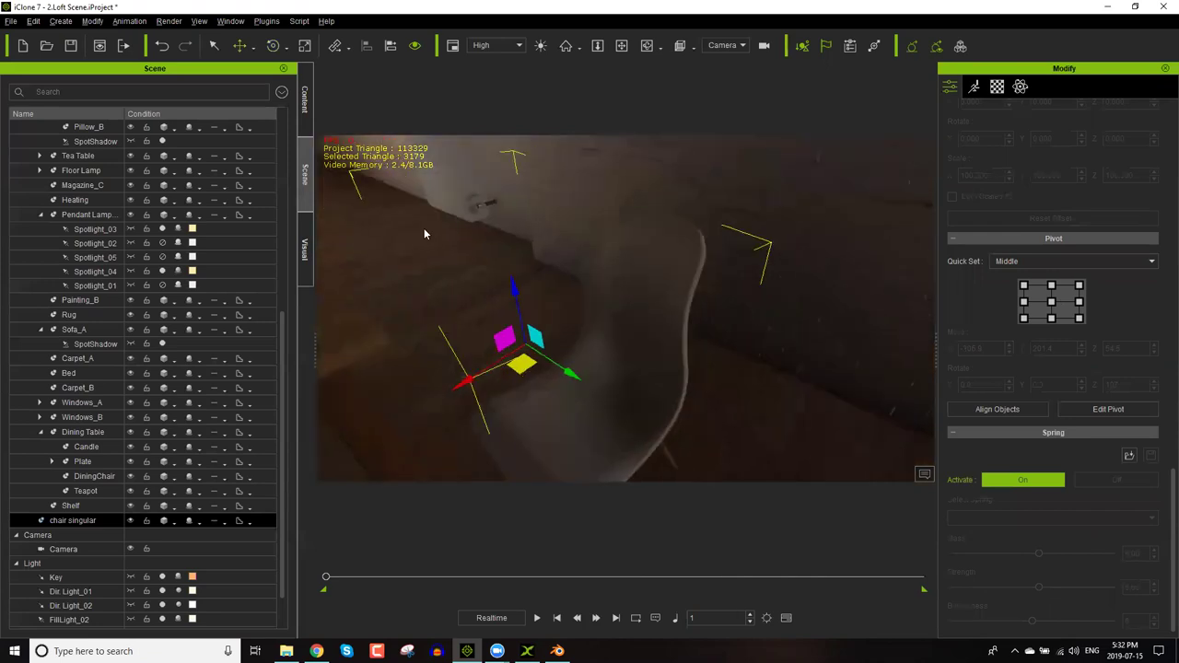
right_drag(472, 336, 592, 336)
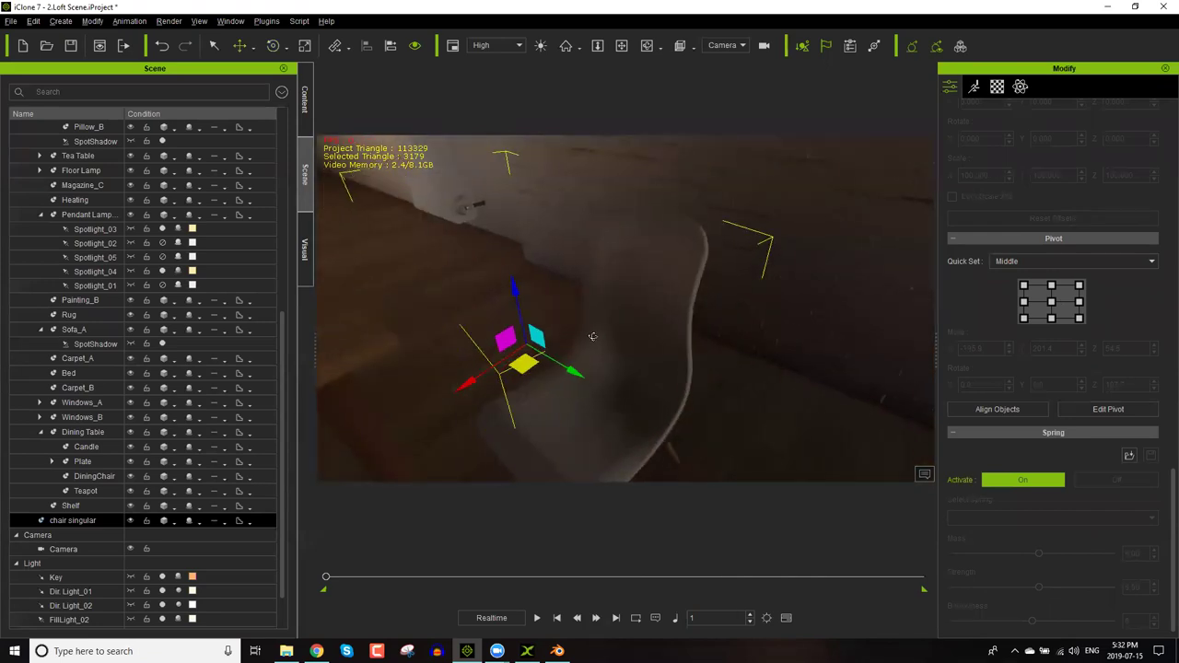
Edit the chair's pivot, moving it down near the floor to about Y 238.8 and Z 9.8, and finish pivot editing.
right_drag(483, 341, 650, 368)
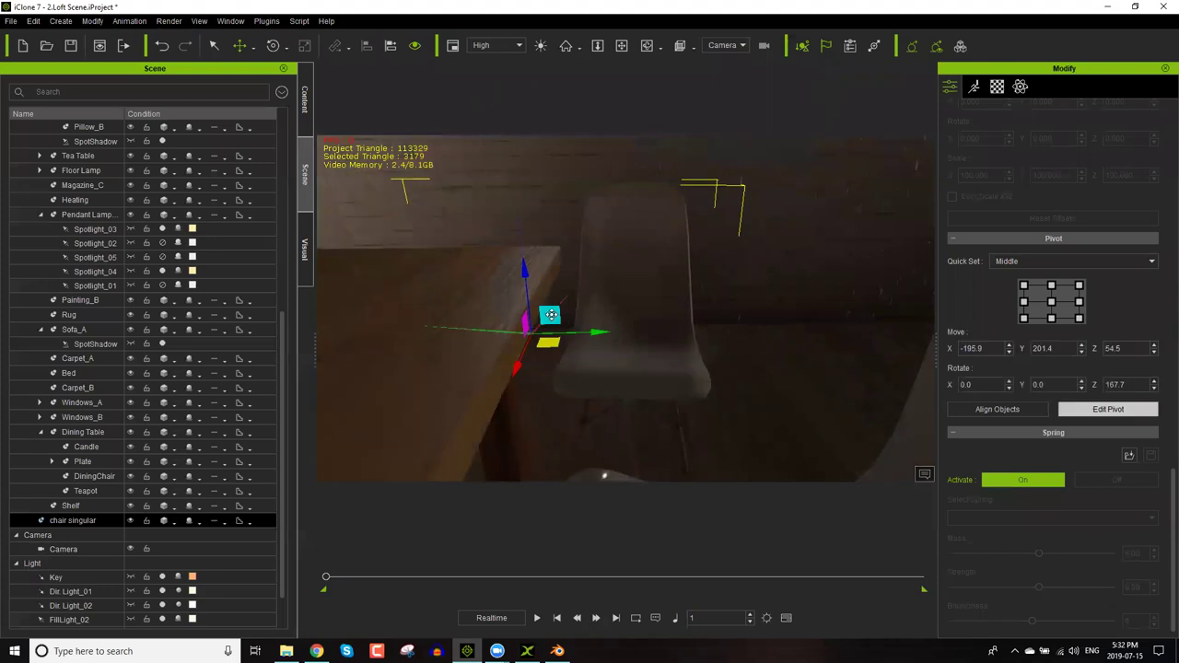
drag(550, 316, 648, 444)
right_drag(507, 418, 766, 313)
right_drag(683, 326, 633, 240)
drag(634, 240, 635, 201)
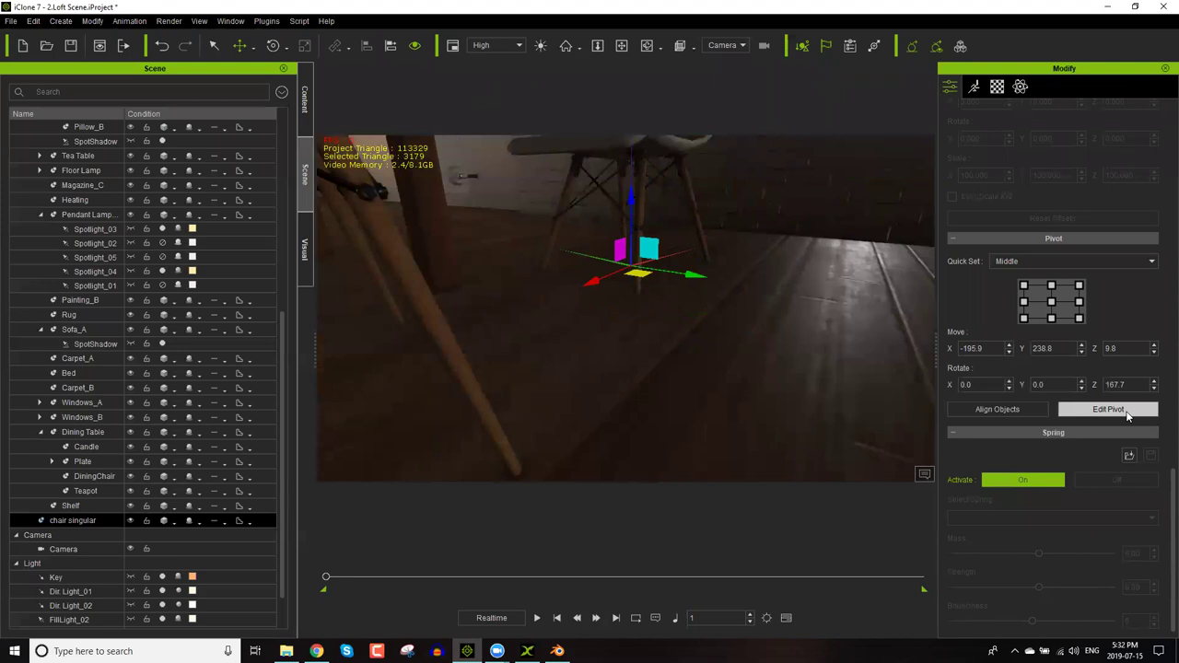
click(1124, 411)
Try rotating and moving the chair singular prop with its repositioned pivot beside the dining table.
right_drag(544, 411, 565, 223)
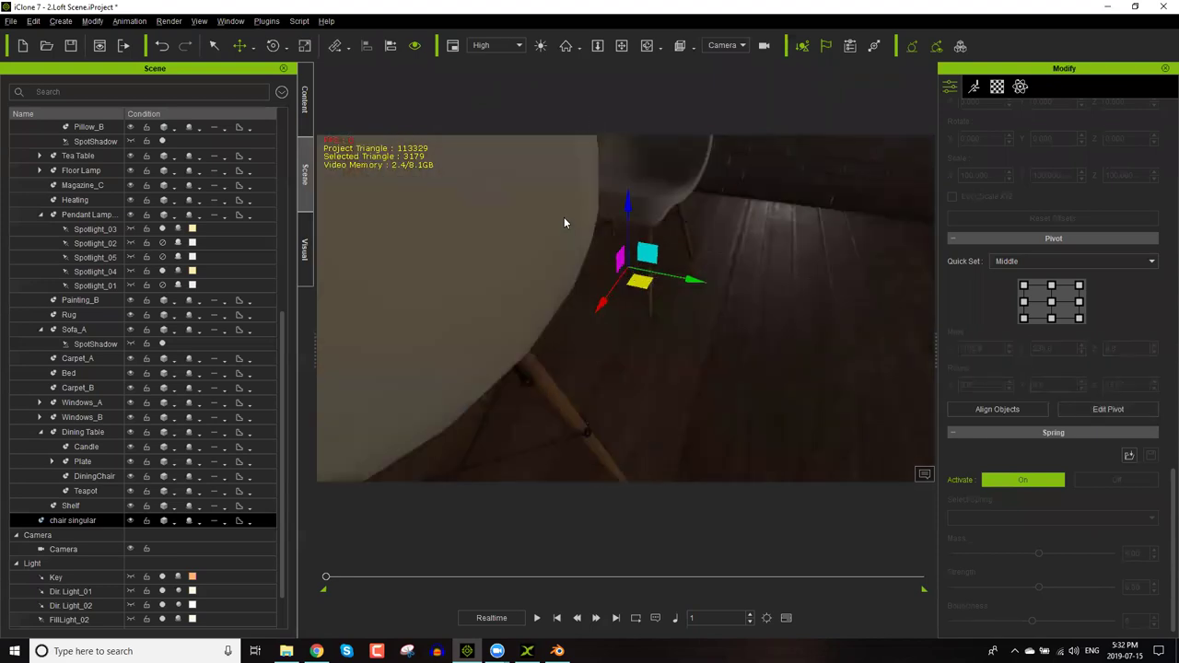
right_drag(538, 270, 636, 386)
key(e)
drag(636, 379, 570, 325)
right_drag(569, 325, 587, 343)
key(w)
drag(598, 289, 600, 275)
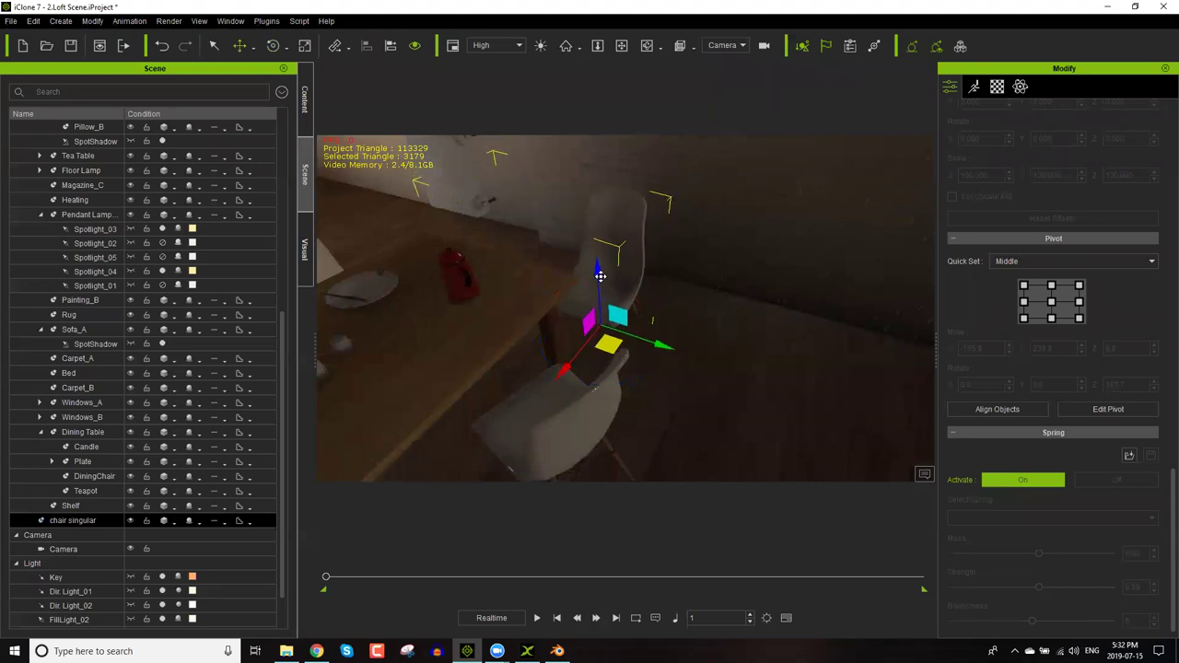
Duplicate the chair singular prop twice and space the copies out in a row along the wall beside the dining table.
key(ctrl+d)
drag(694, 357, 763, 394)
right_drag(646, 334, 554, 342)
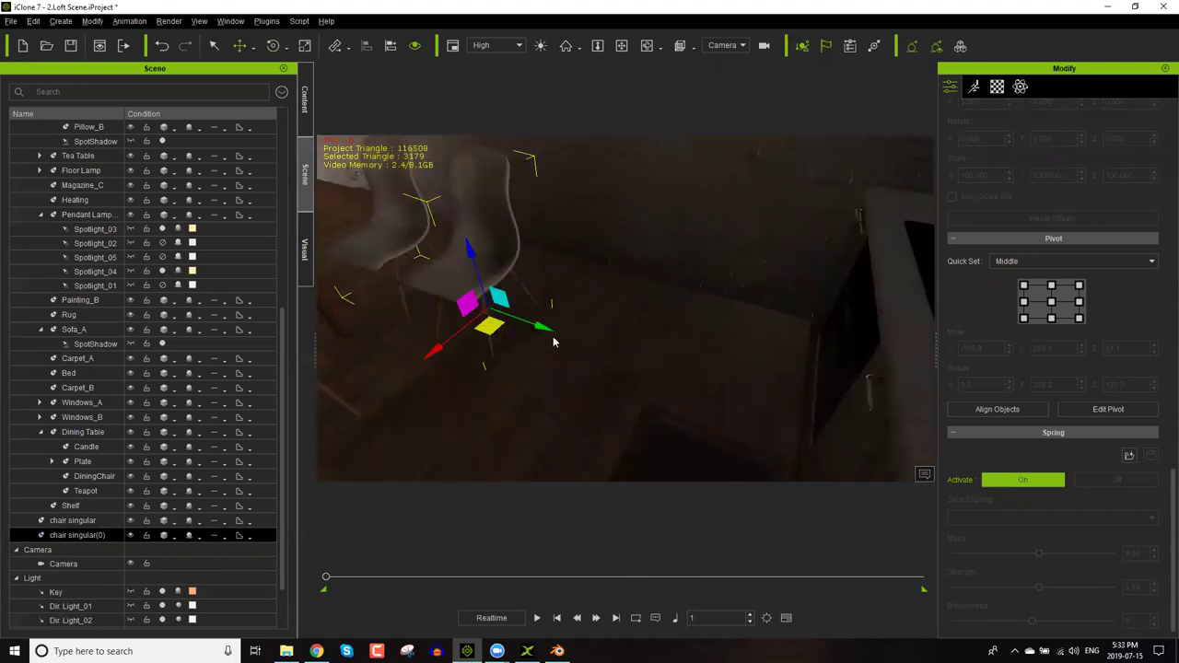
key(ctrl+d)
drag(579, 334, 640, 358)
right_drag(485, 325, 526, 266)
right_drag(718, 332, 673, 322)
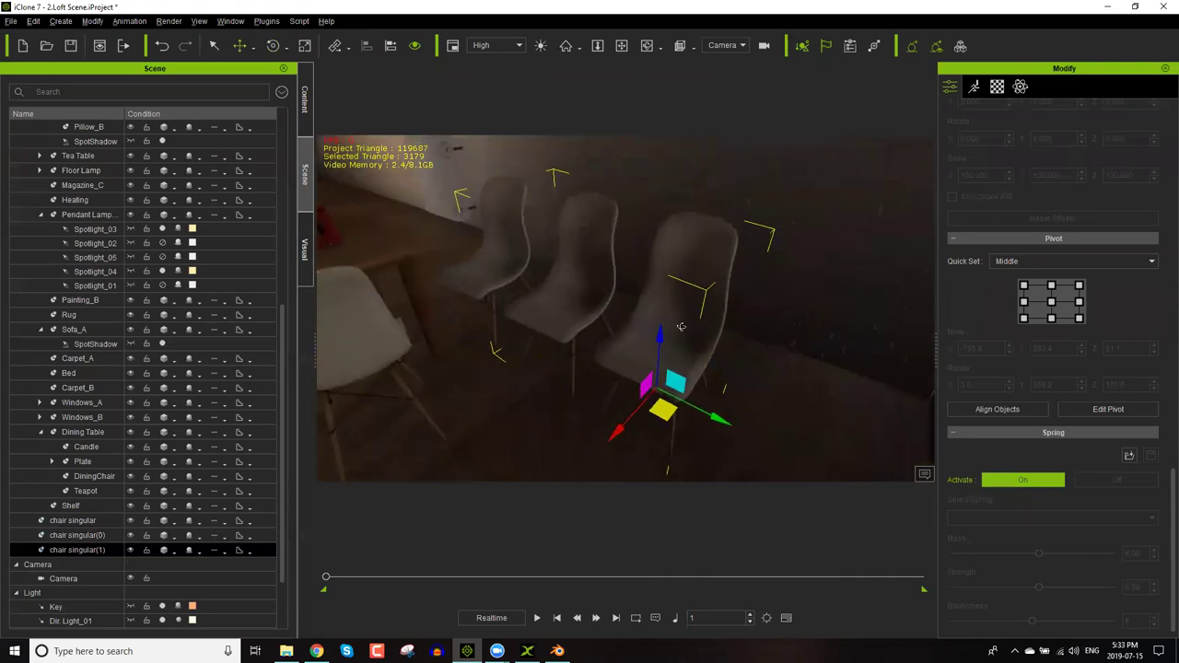
Save the selected chair to the custom Prop library as Single chair and place an instance of it at the far end of the row.
click(307, 118)
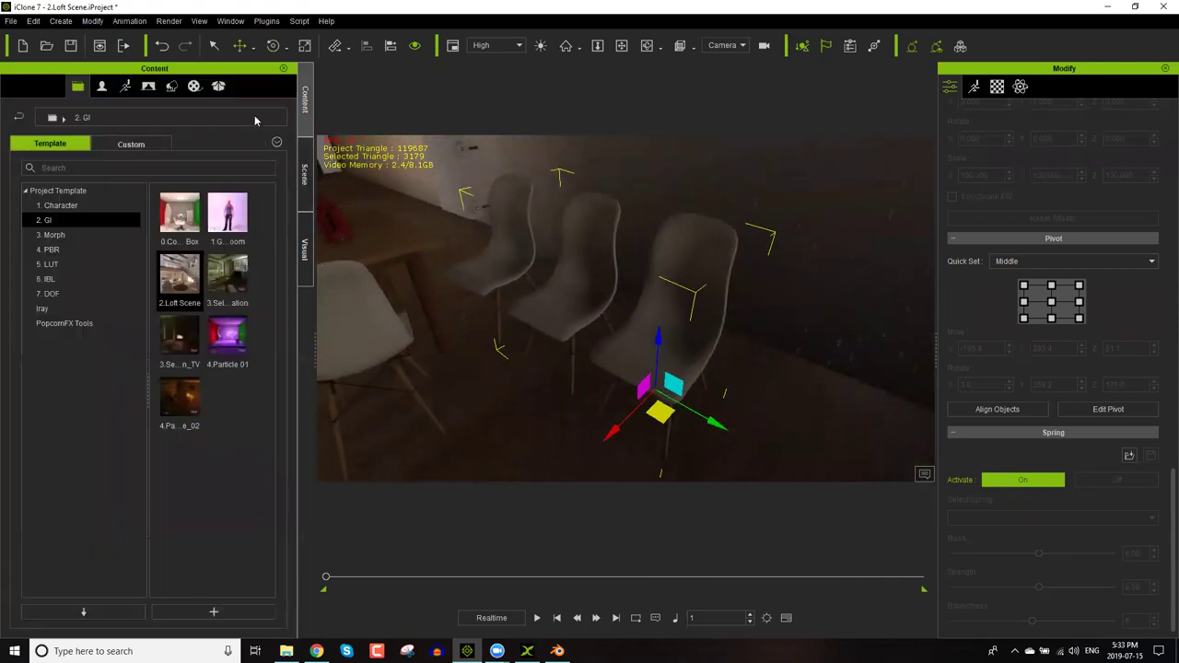
click(170, 89)
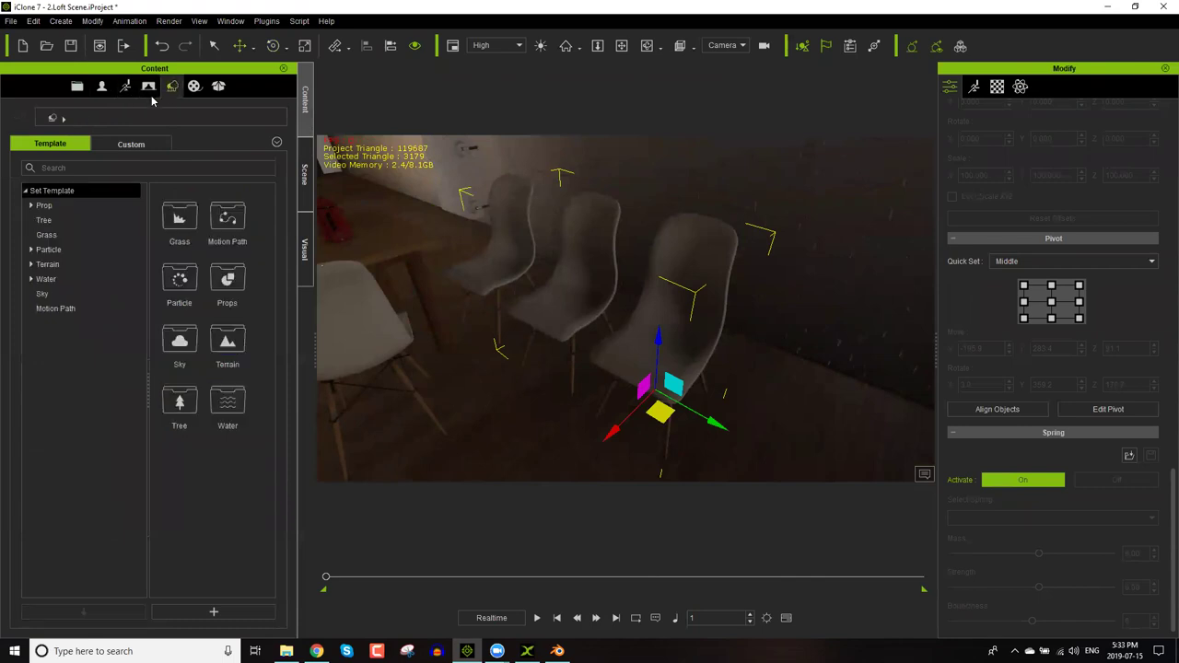
click(124, 146)
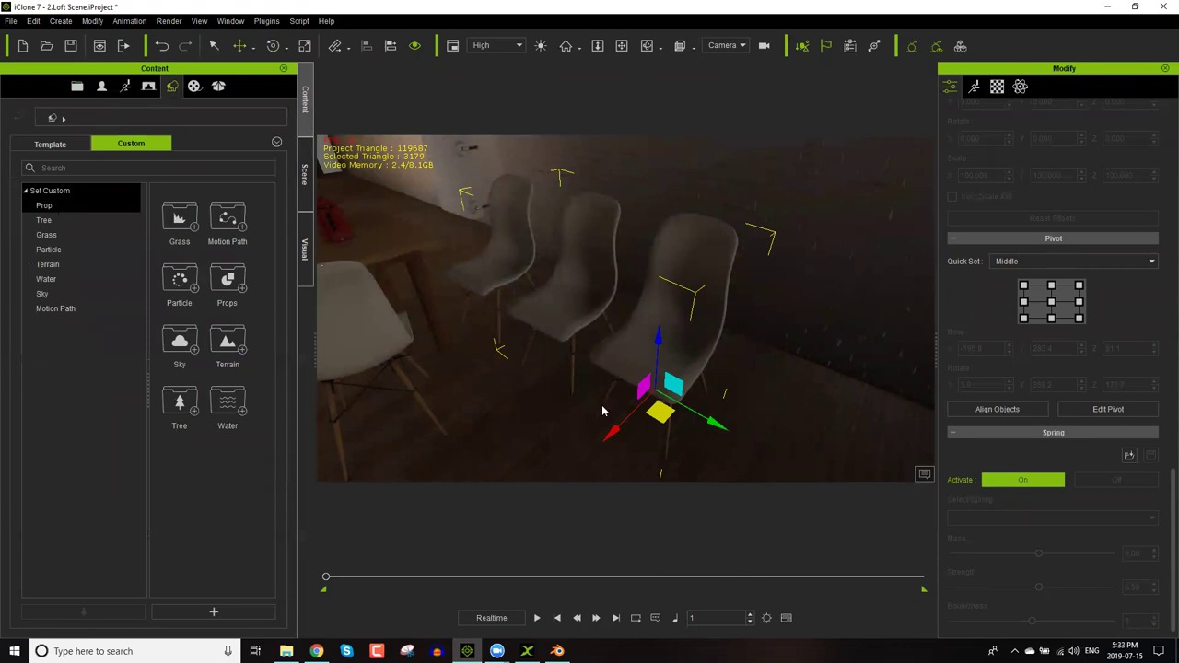
click(213, 612)
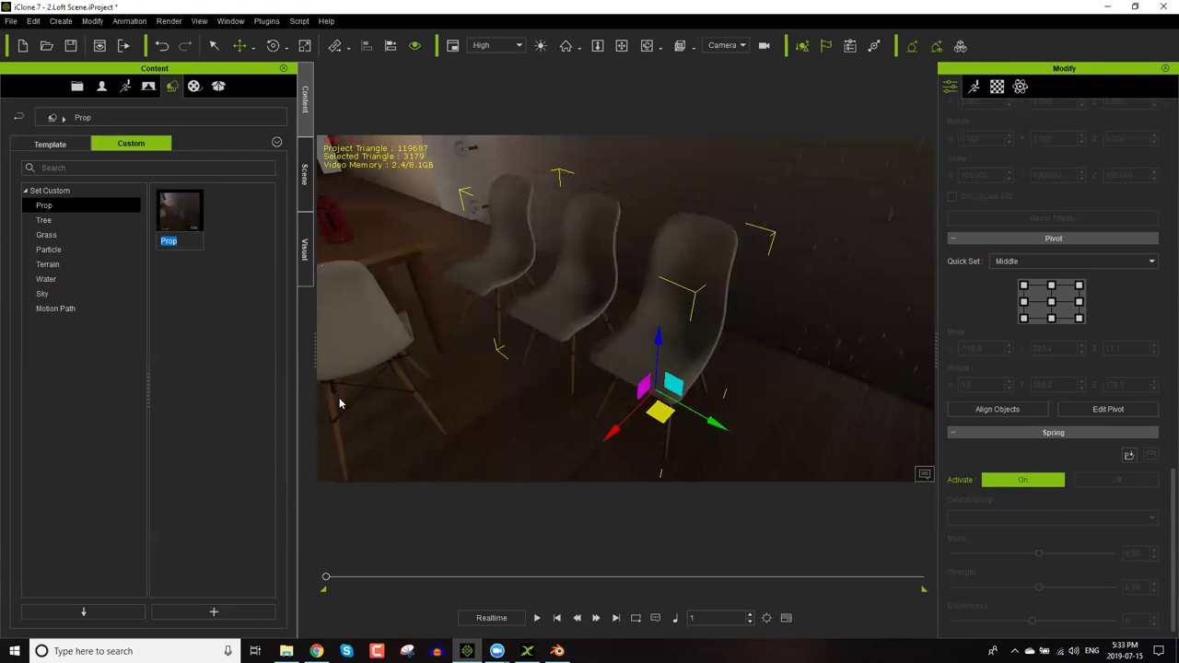
text(Single chair)
key(Return)
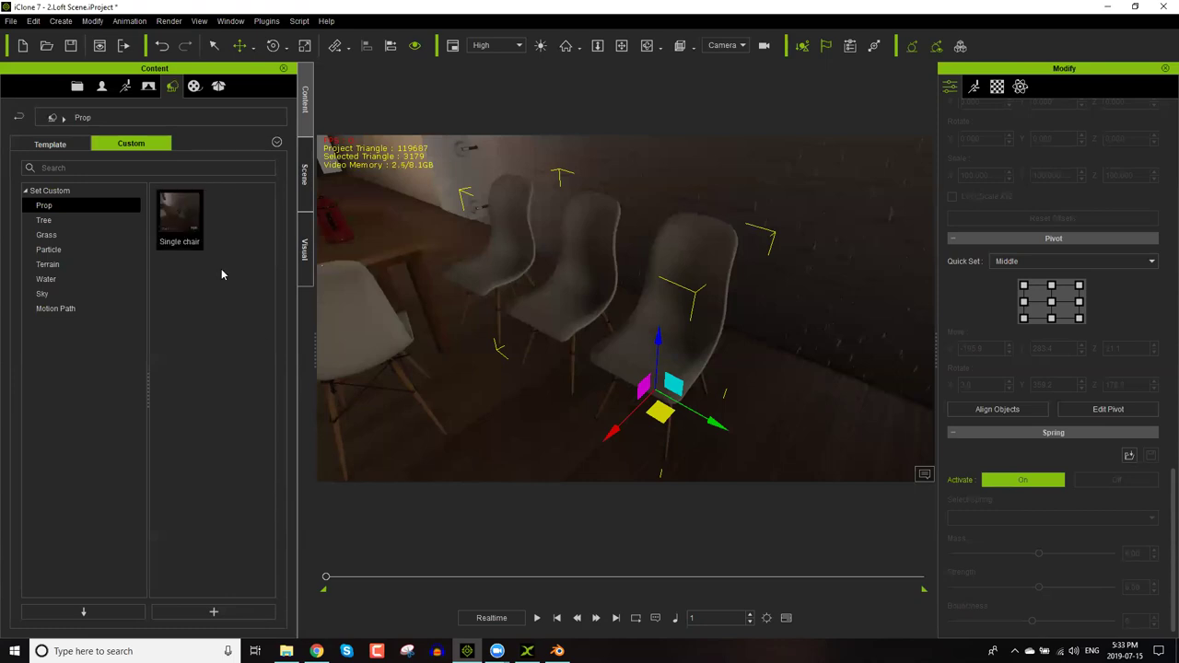
drag(187, 218, 463, 292)
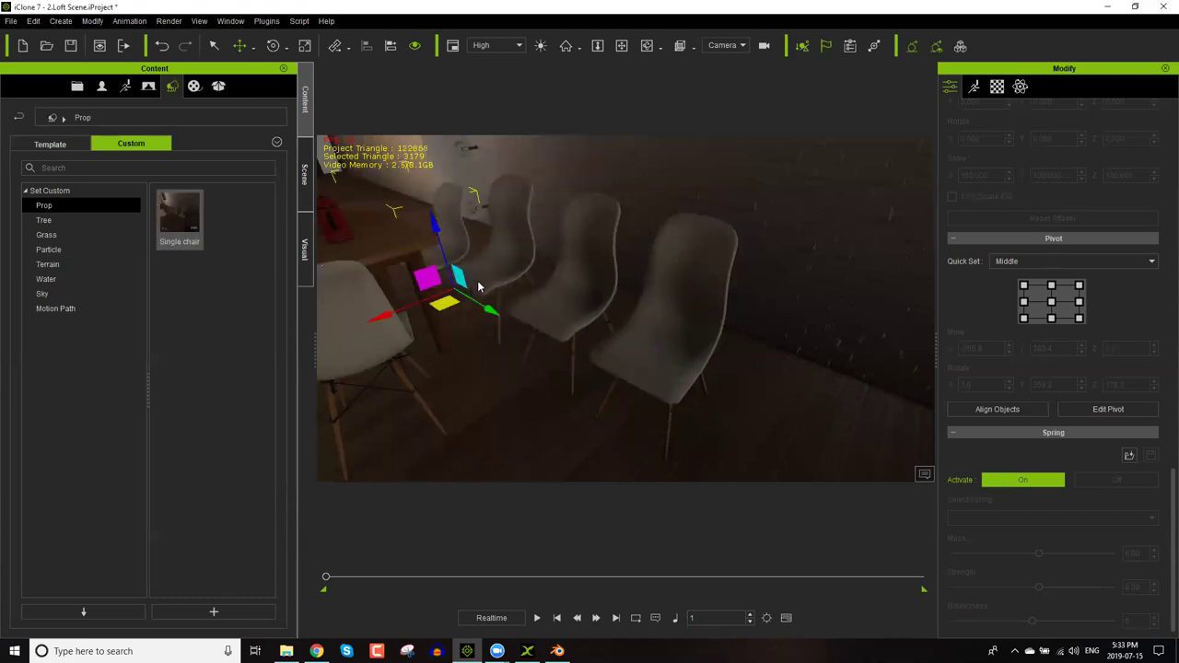
drag(438, 230, 439, 221)
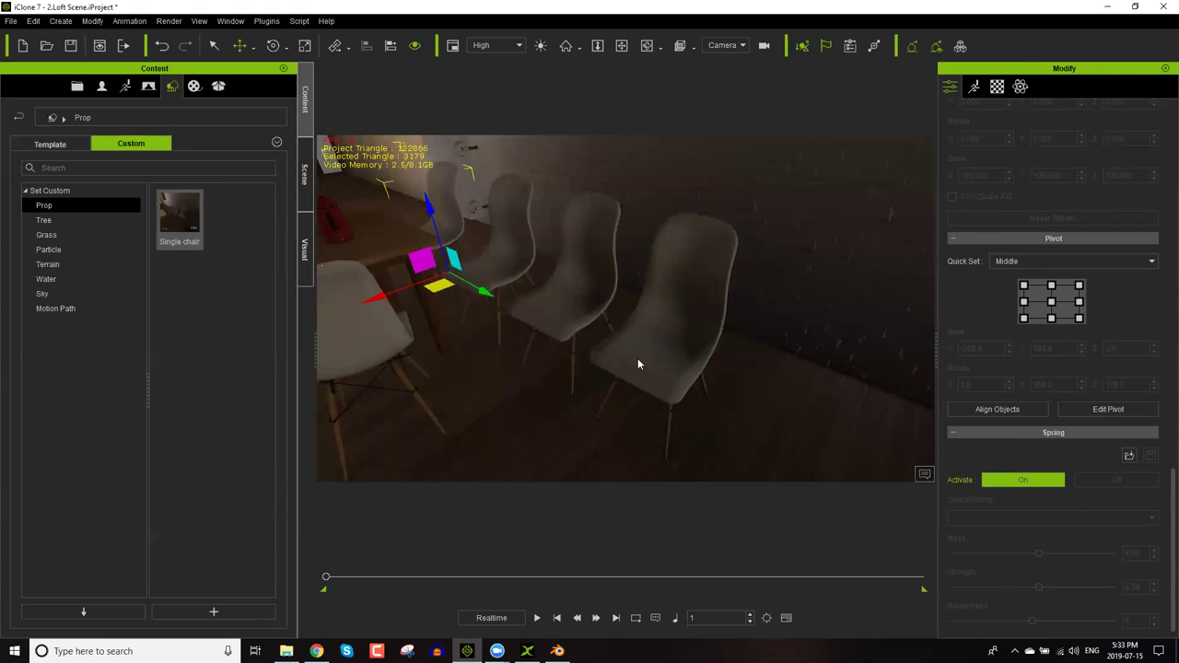
Select the frontmost chair of the row and examine its DiningChair material's Base Color texture and strength setting.
click(675, 341)
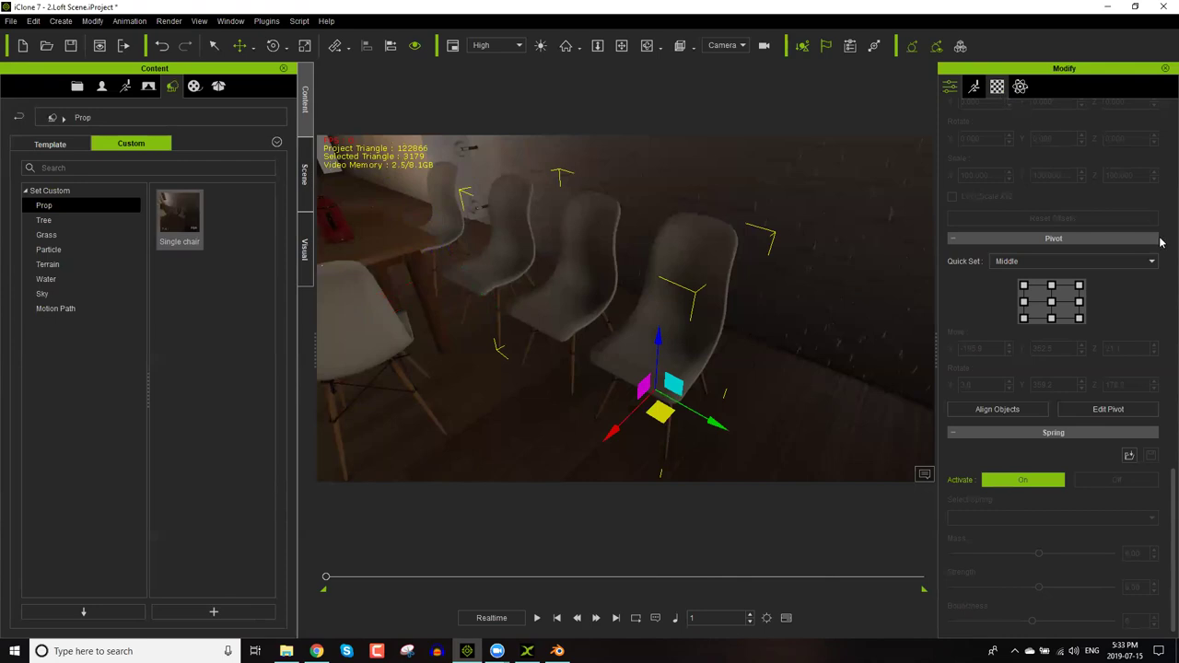
scroll(1124, 255, down, 5)
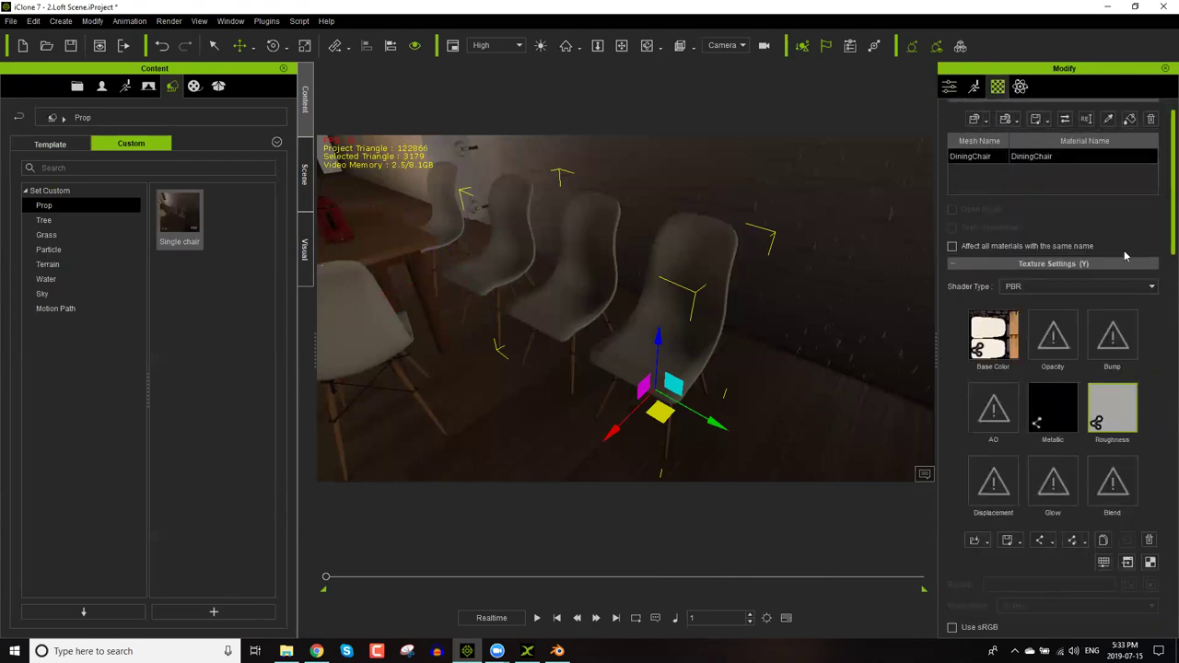
click(1001, 193)
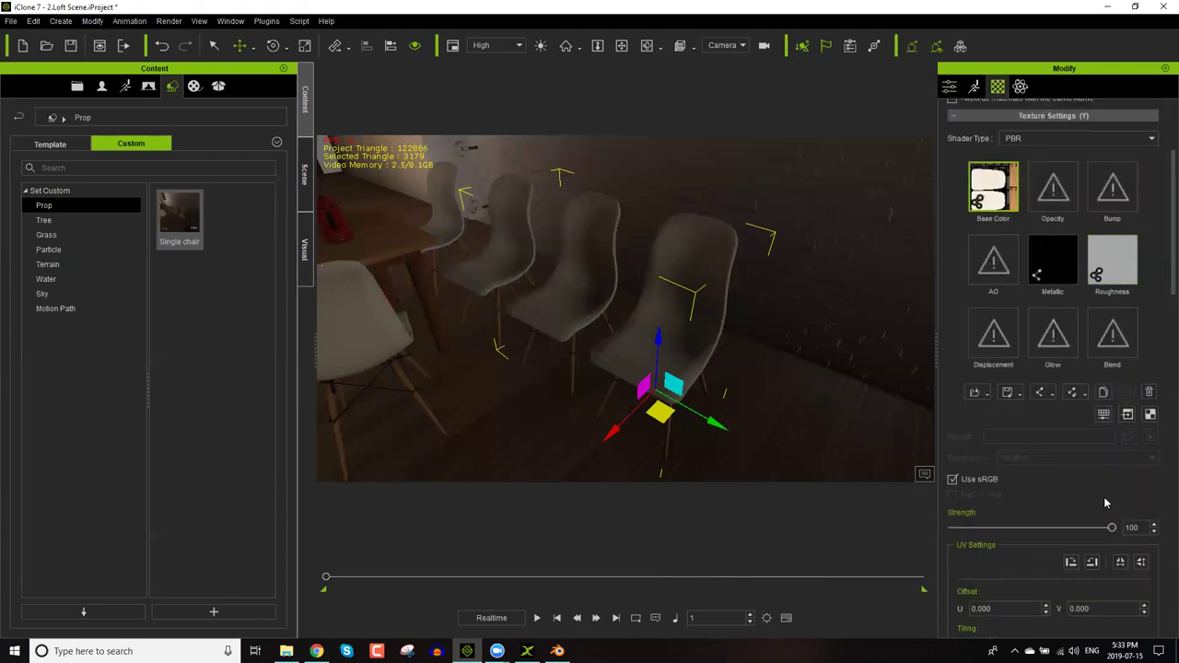
drag(1059, 534, 1133, 527)
scroll(1162, 246, up, 2)
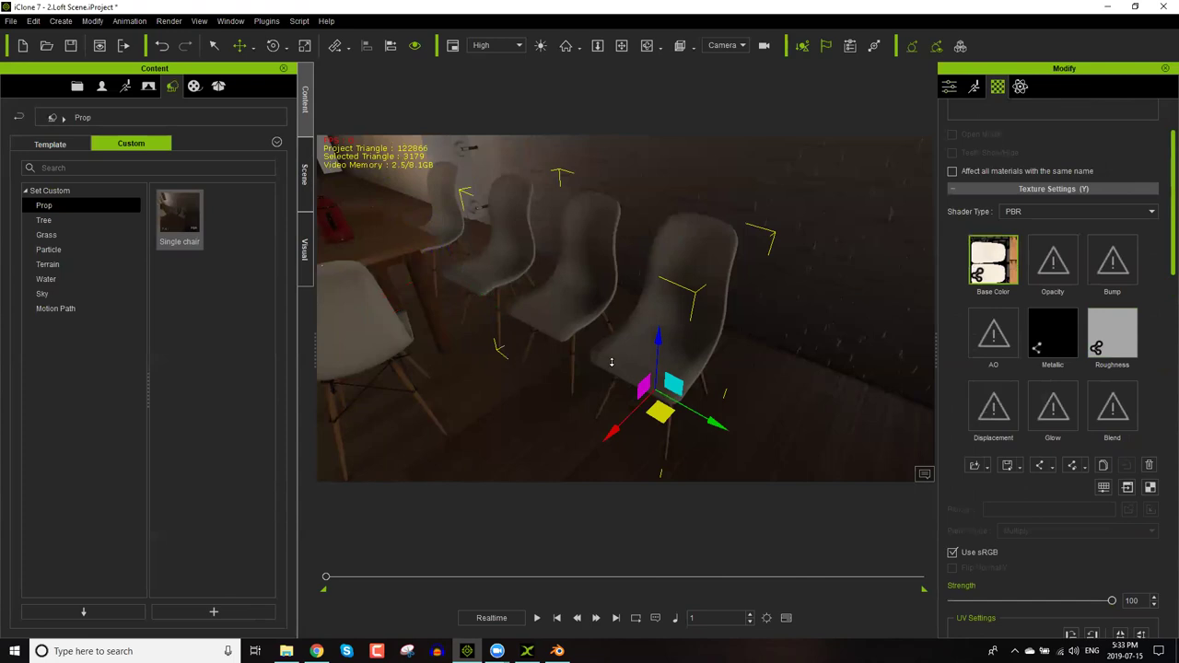
Delete the three chairs nearest the dining table, keeping only the frontmost chair of the row.
scroll(612, 362, up, 1)
right_drag(609, 372, 550, 224)
click(562, 230)
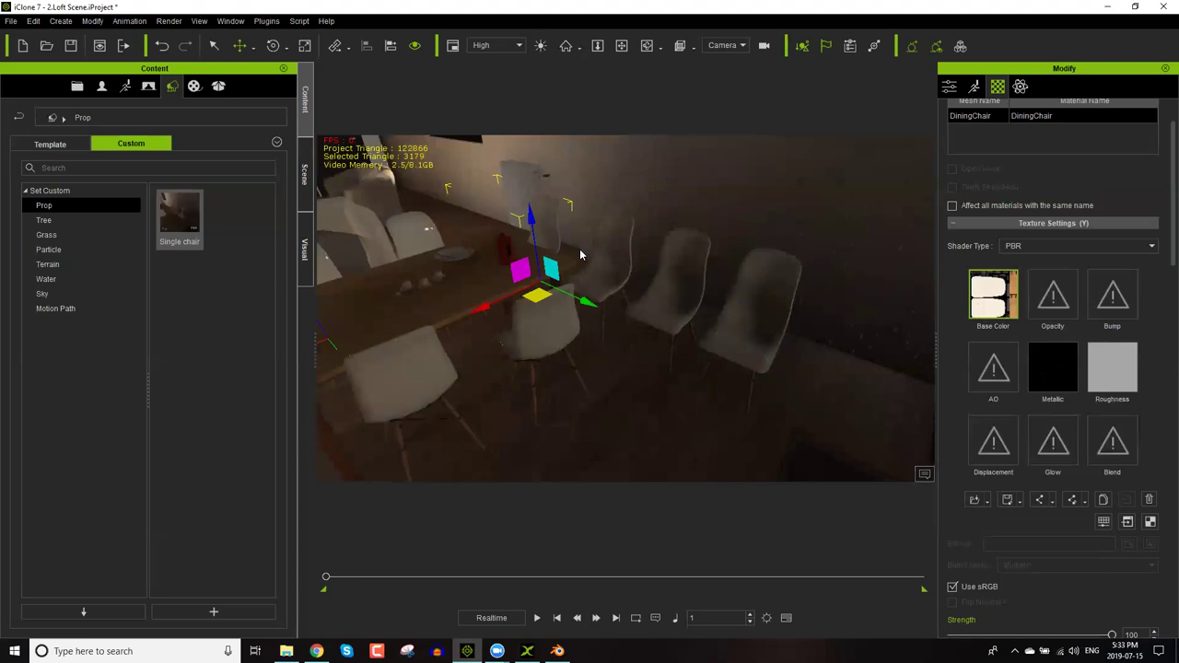
click(580, 249)
click(609, 275)
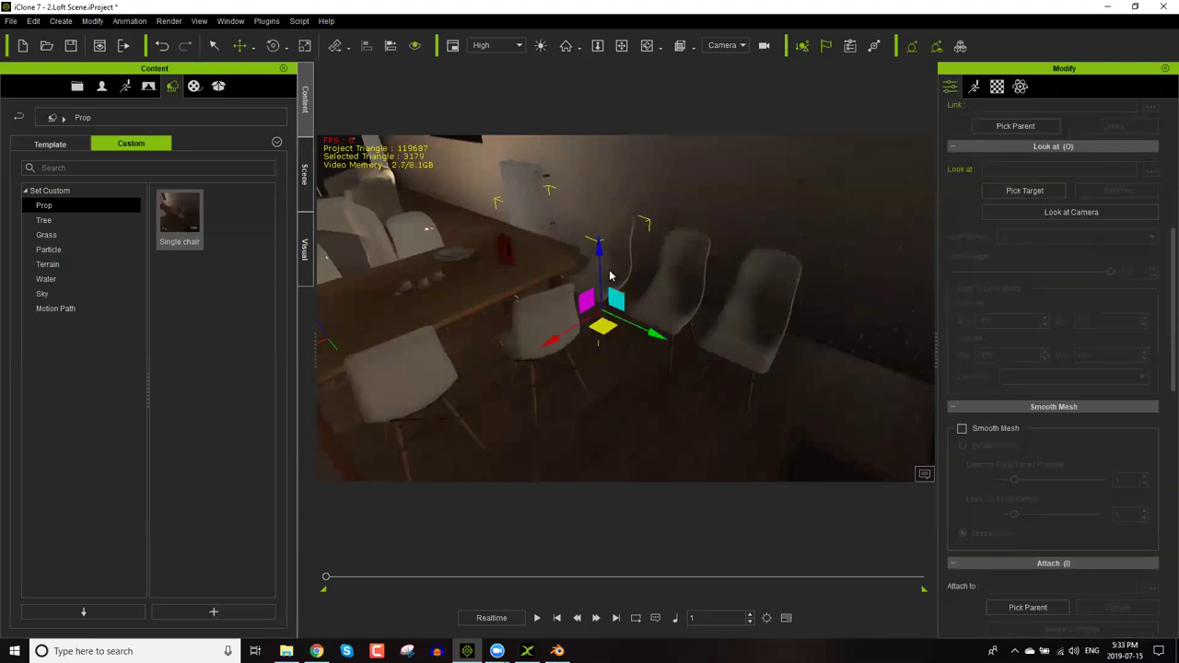
click(669, 290)
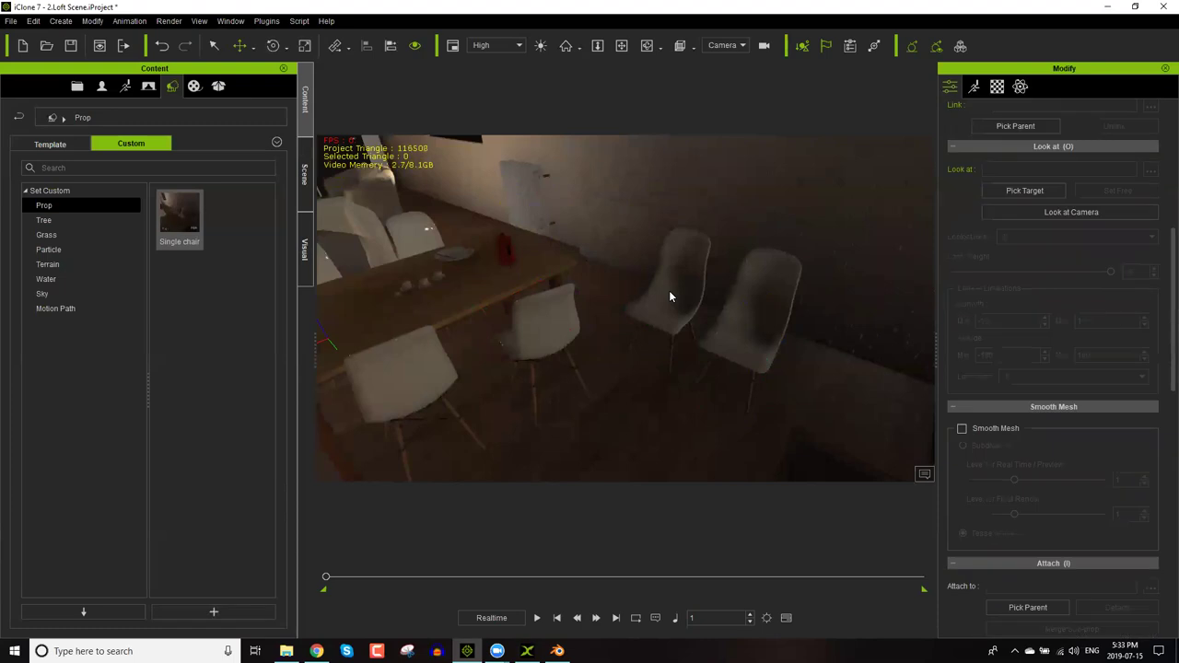
key(Delete)
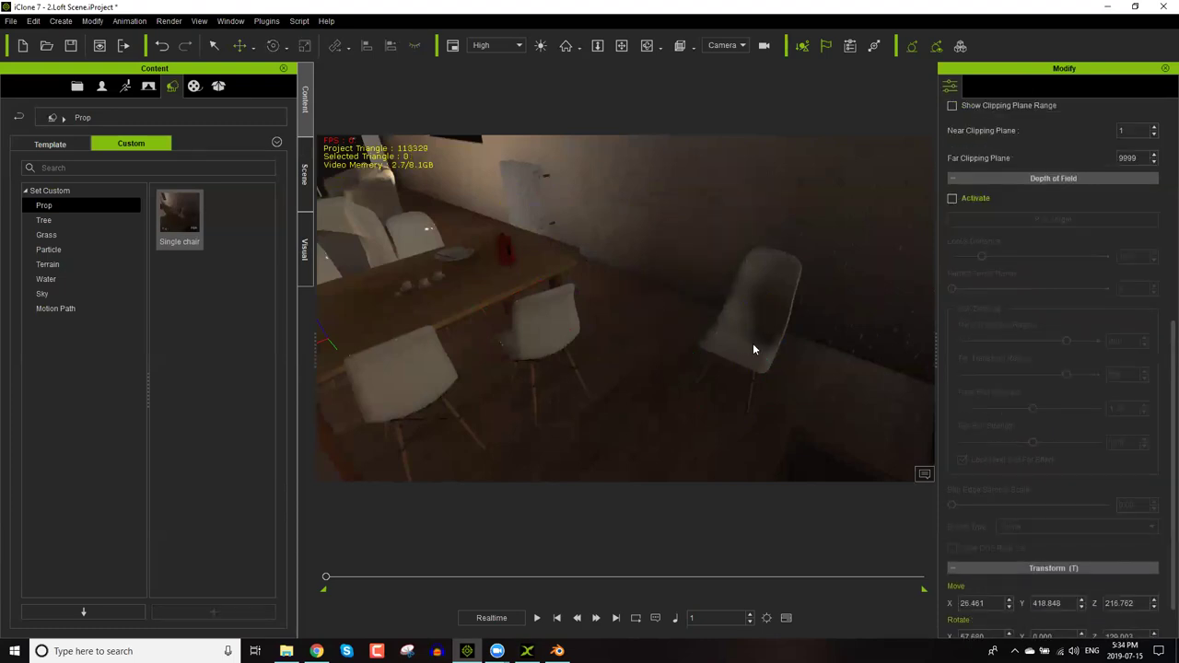
Move the remaining chair singular prop to the head of the dining table, on the side near the wall.
click(754, 344)
click(773, 367)
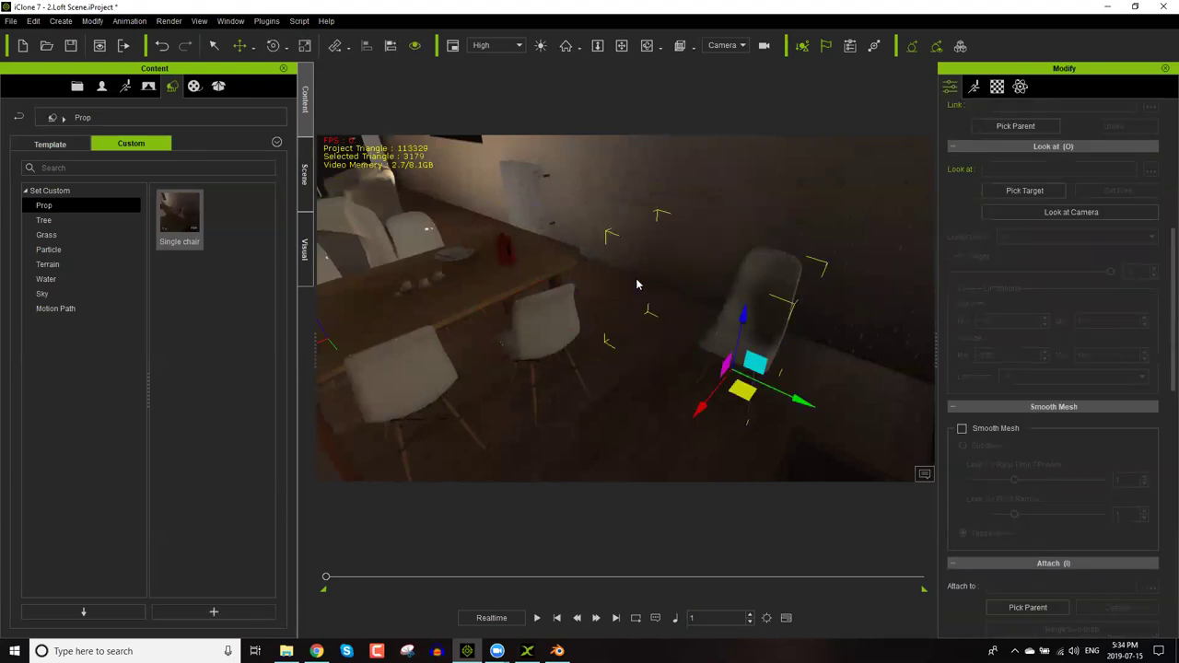
right_drag(654, 346, 800, 372)
drag(800, 373, 553, 313)
right_drag(414, 310, 624, 332)
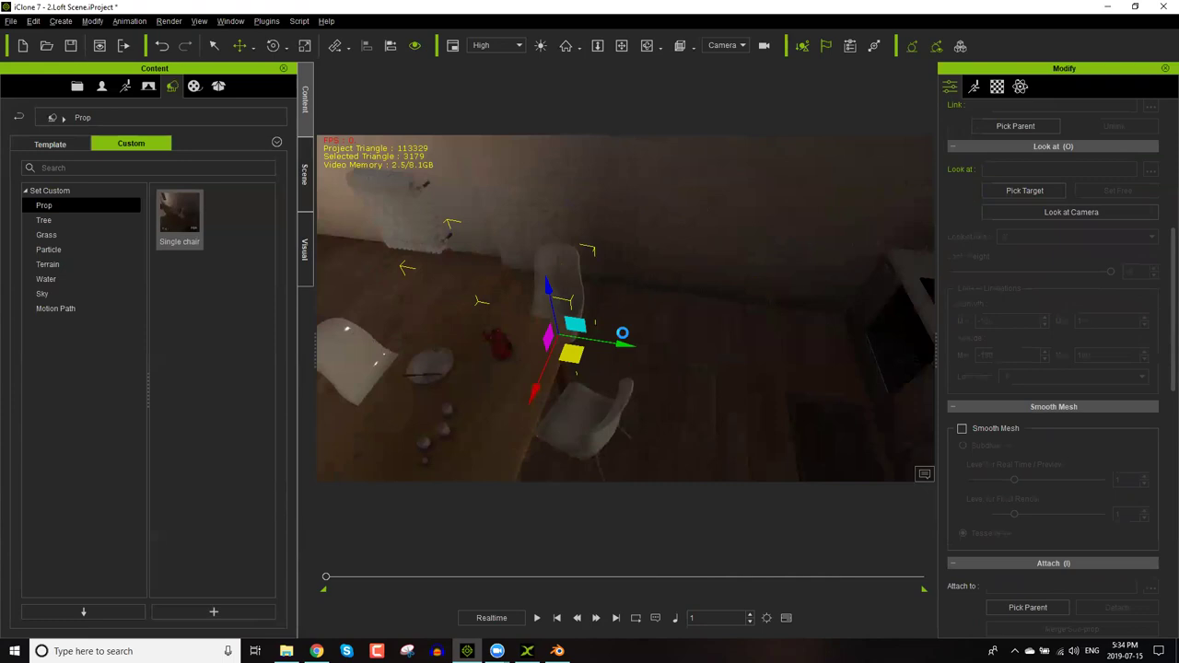
drag(586, 326, 576, 298)
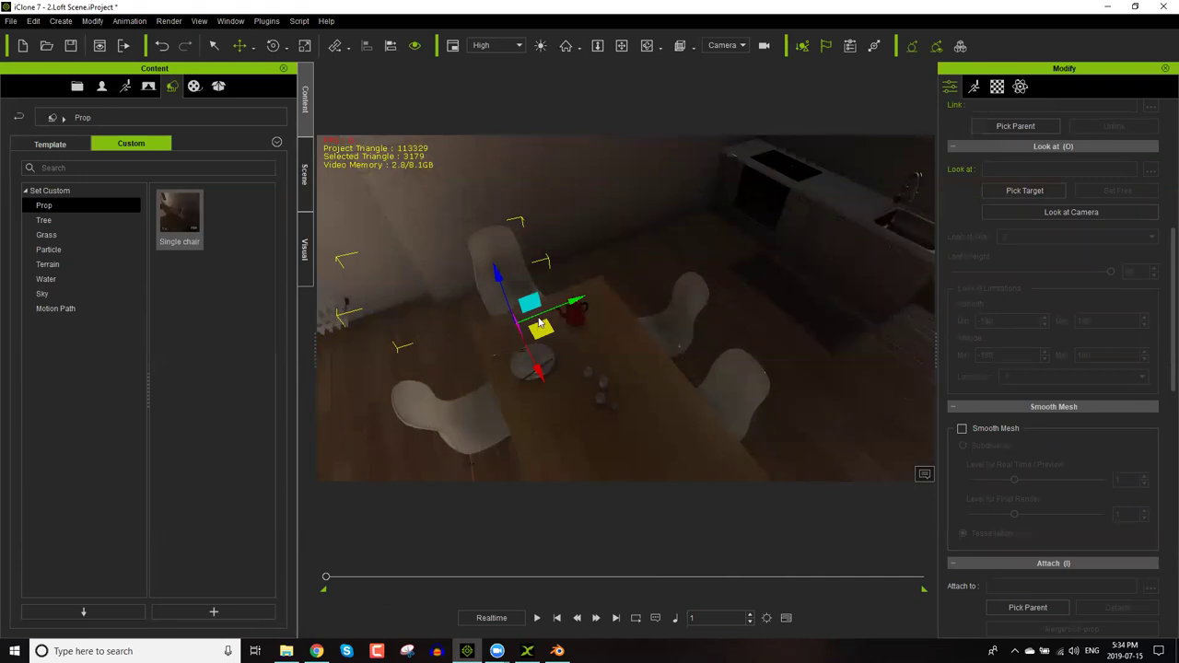
middle_drag(628, 361, 734, 414)
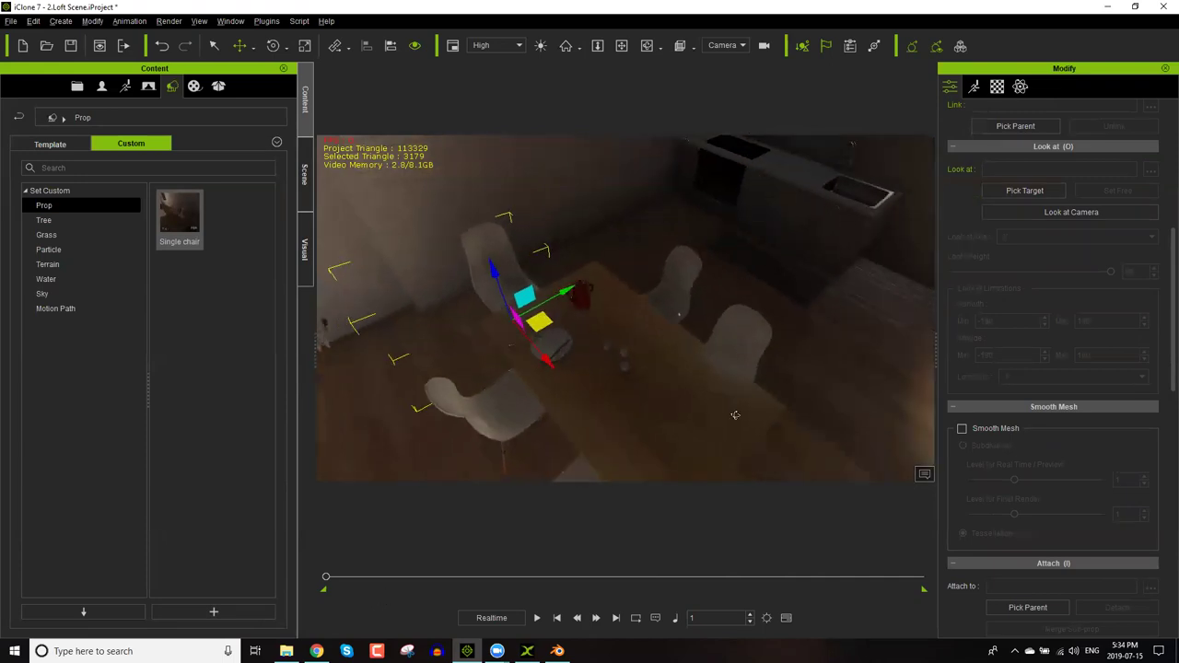
right_drag(654, 334, 723, 310)
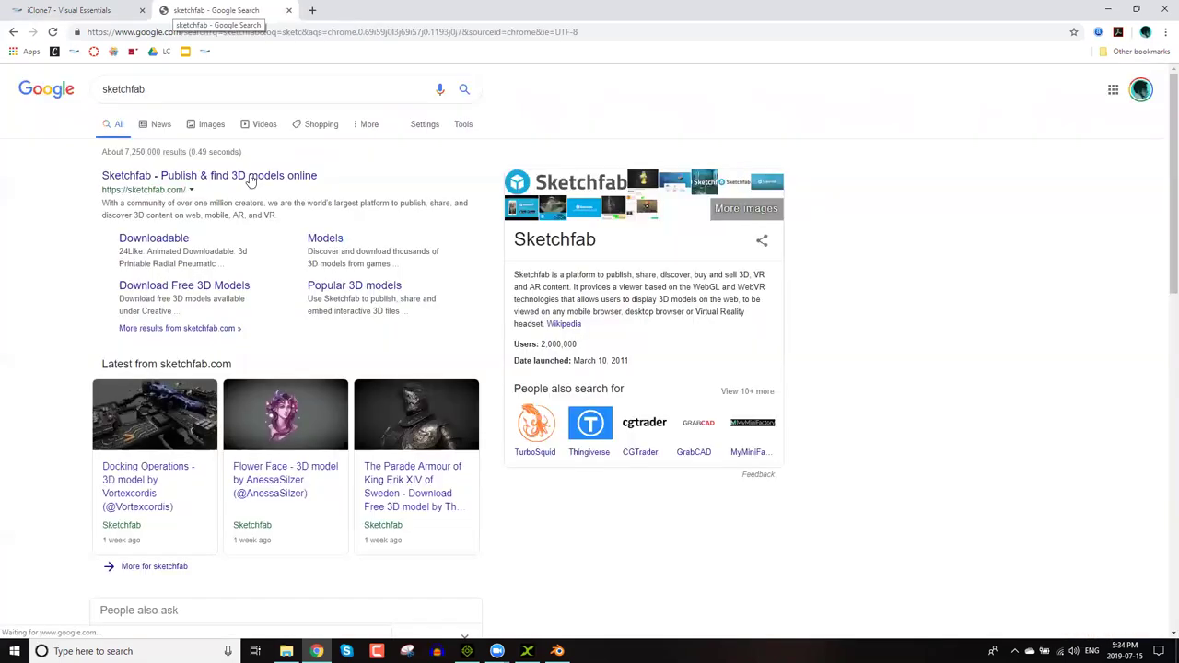
Open the Sketchfab website from the Google results in Chrome and search its 3D models for arcade.
click(254, 174)
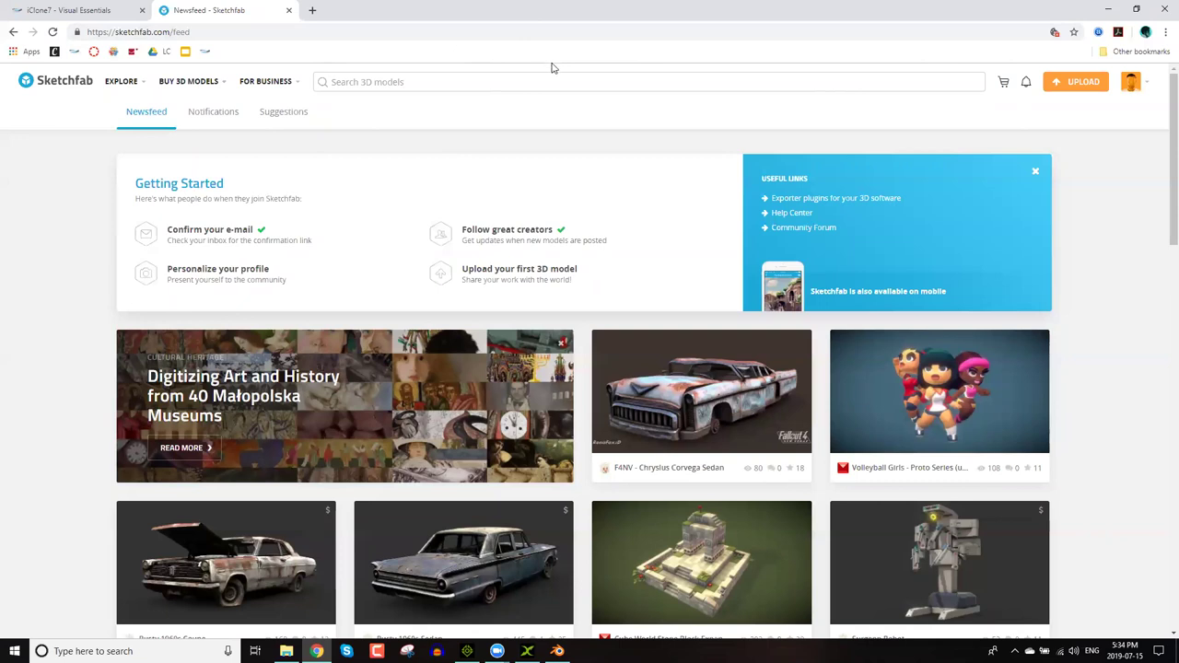
click(404, 84)
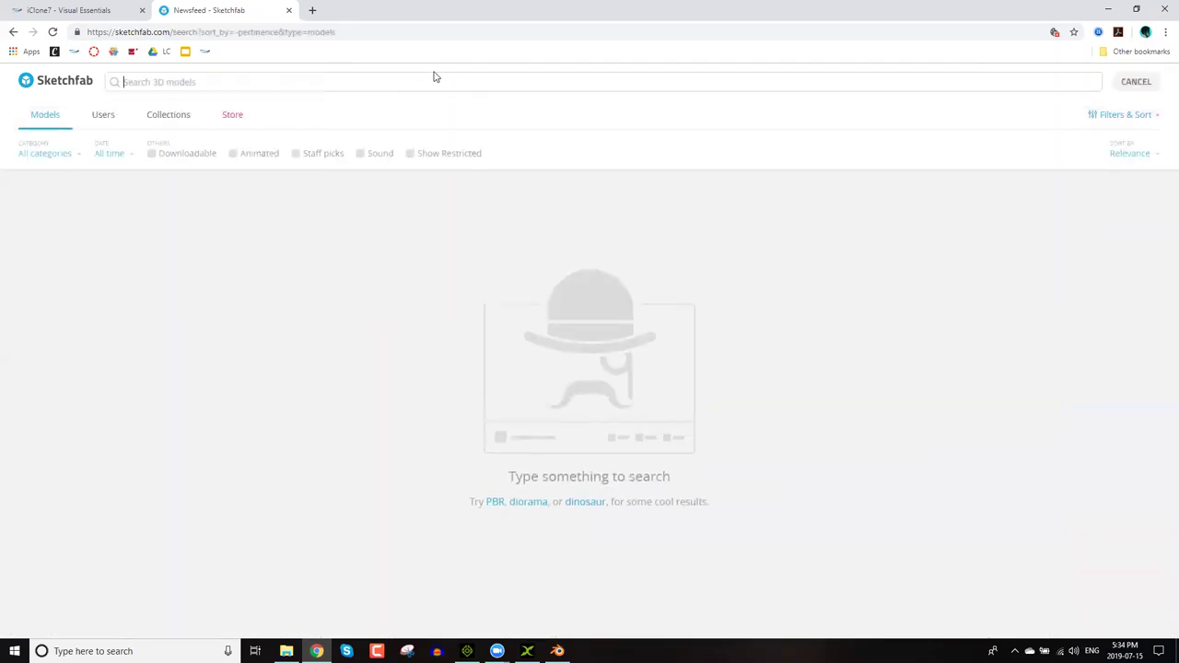
text(arcade)
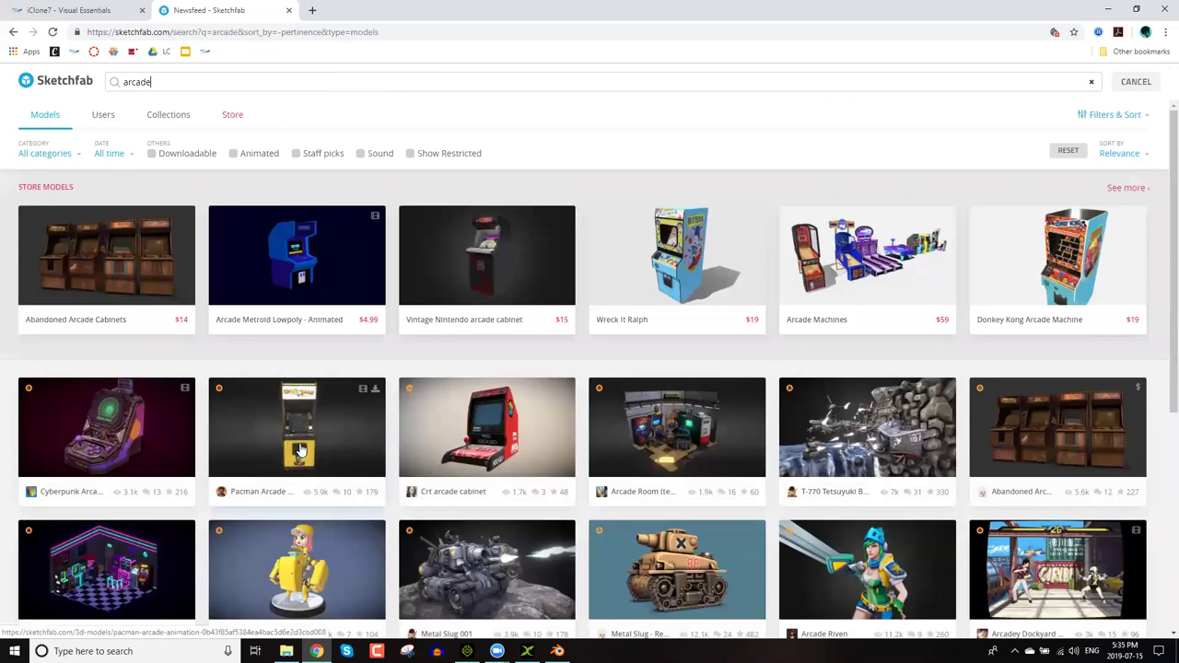
Open the Pacman Arcade + animation model, examine it from different angles in the 3D viewer and review its details.
click(308, 447)
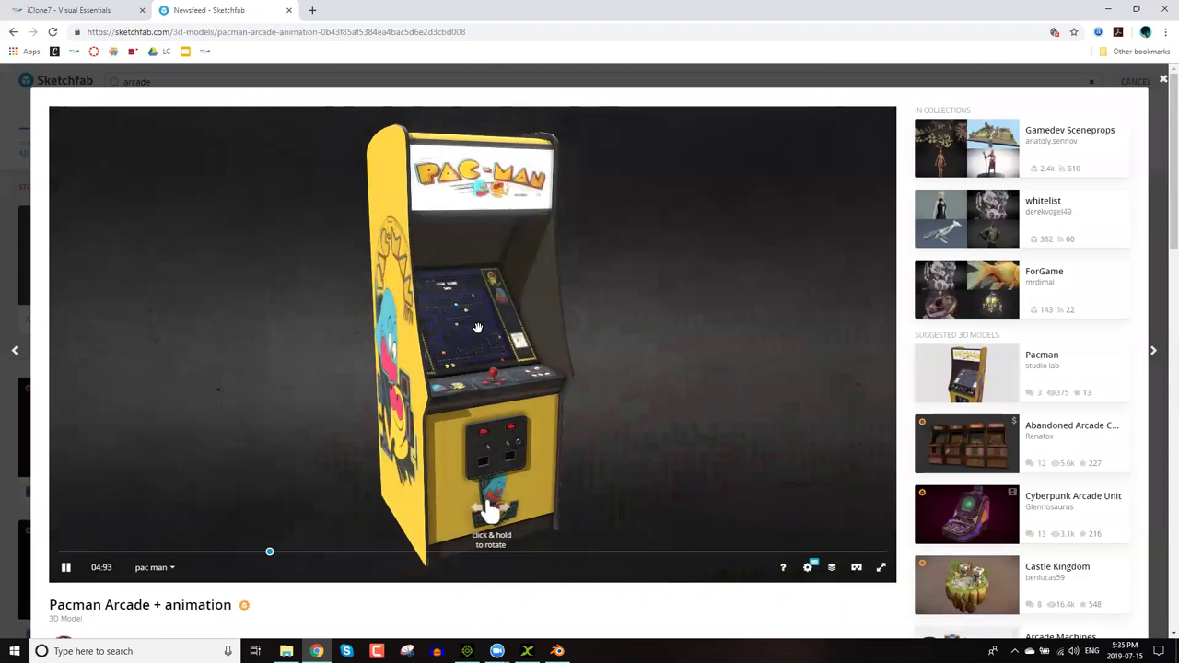
mouse_move(501, 368)
mouse_down()
mouse_move(478, 368)
mouse_move(541, 366)
mouse_move(496, 366)
mouse_up()
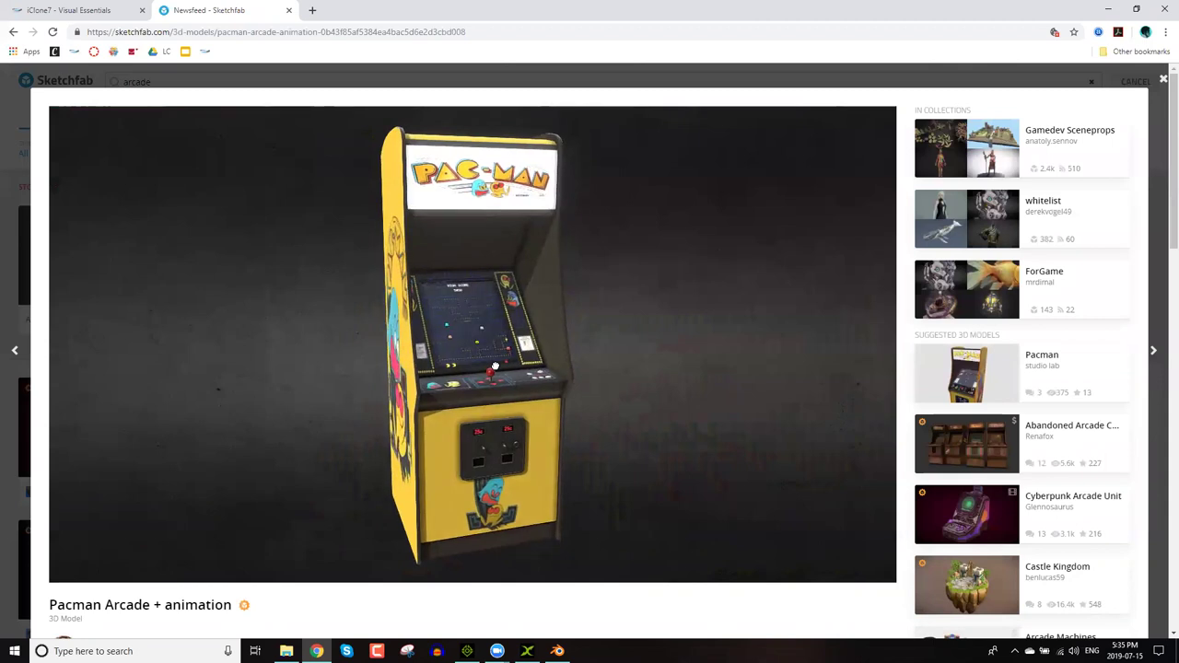
drag(602, 359, 912, 360)
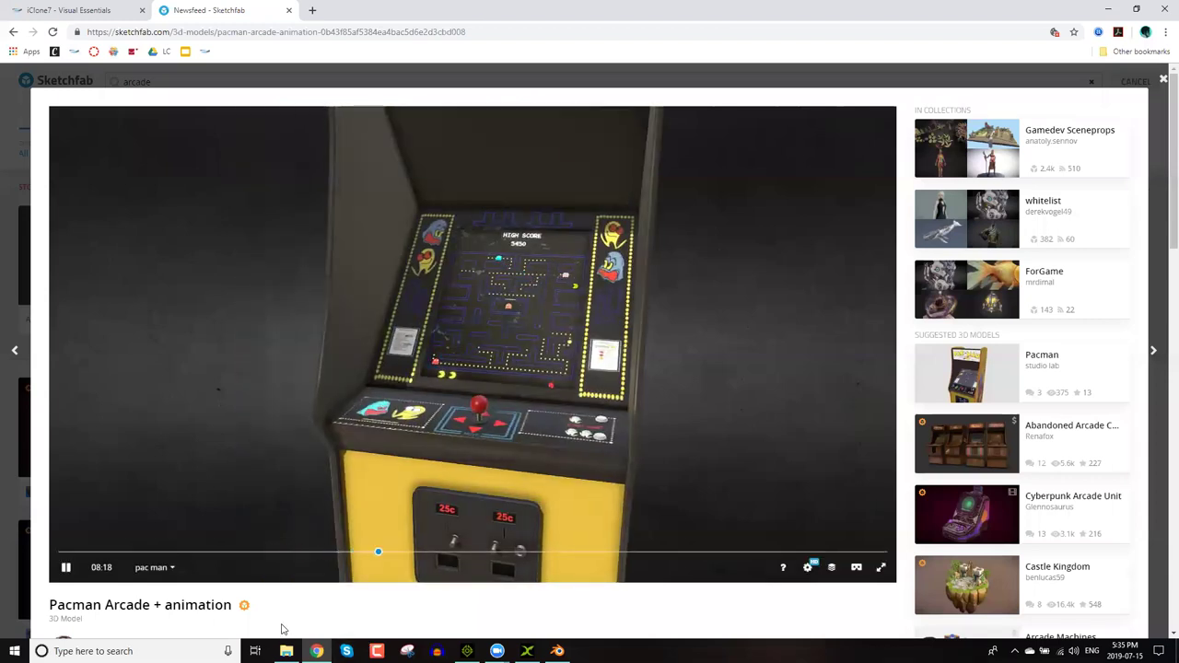
scroll(278, 602, down, 1)
scroll(274, 594, down, 2)
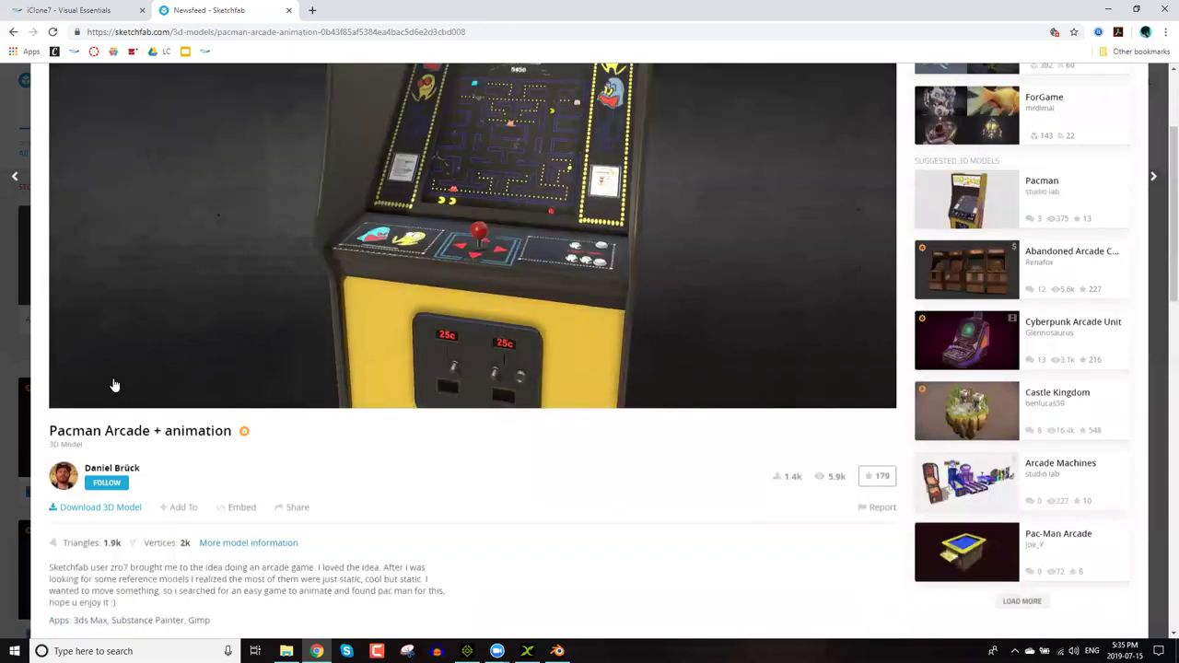
scroll(101, 379, down, 1)
scroll(102, 380, down, 1)
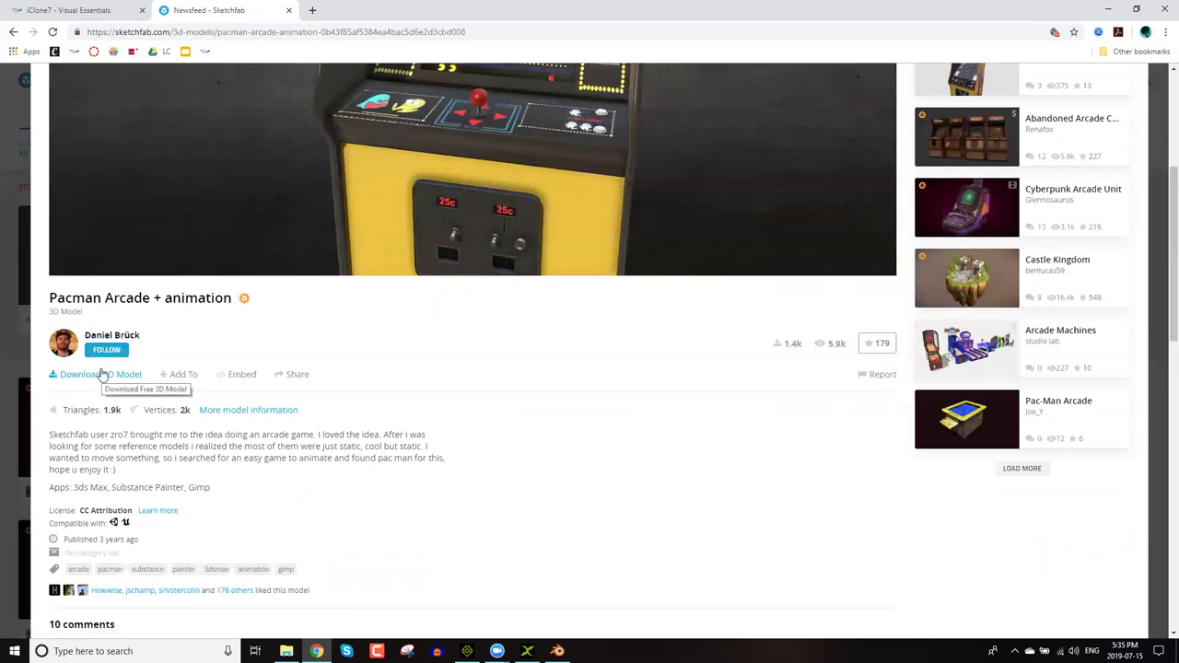
Download the Pacman Arcade + animation model in its original fbx format and dismiss the download dialog.
click(101, 375)
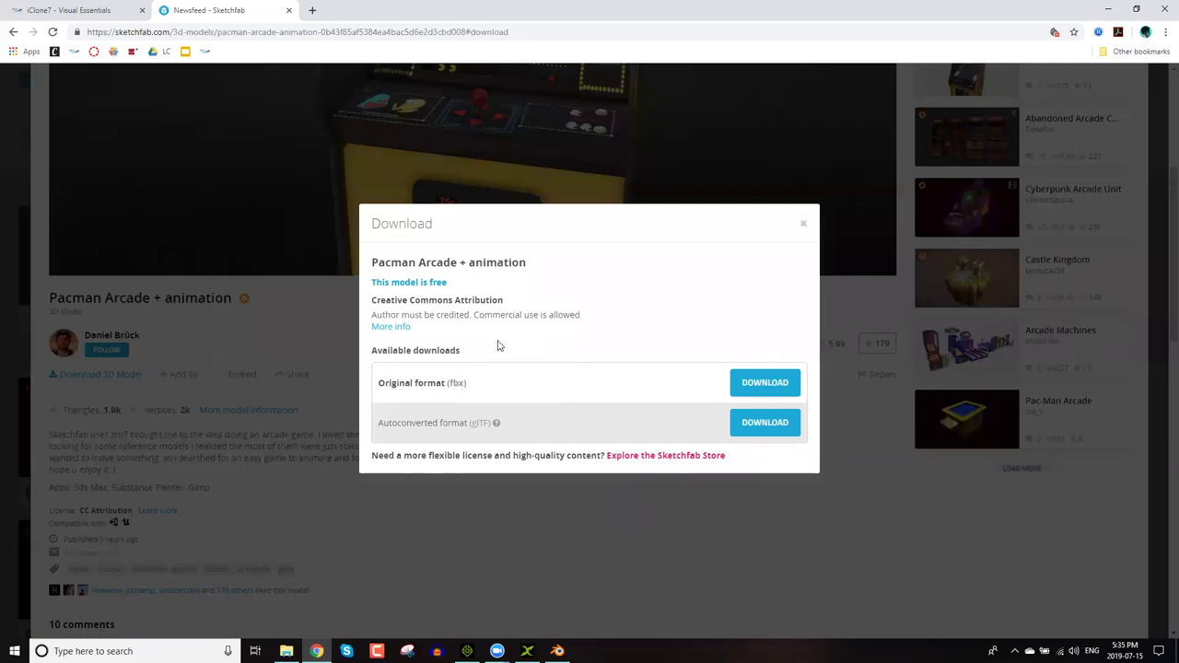
click(770, 383)
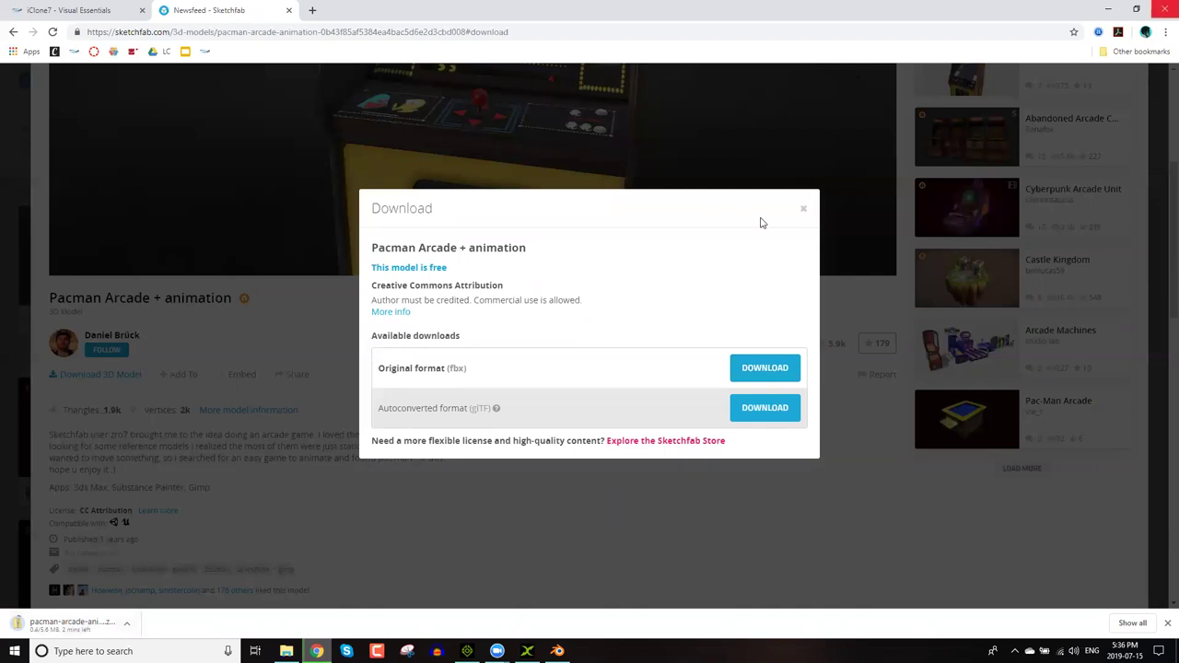
click(804, 211)
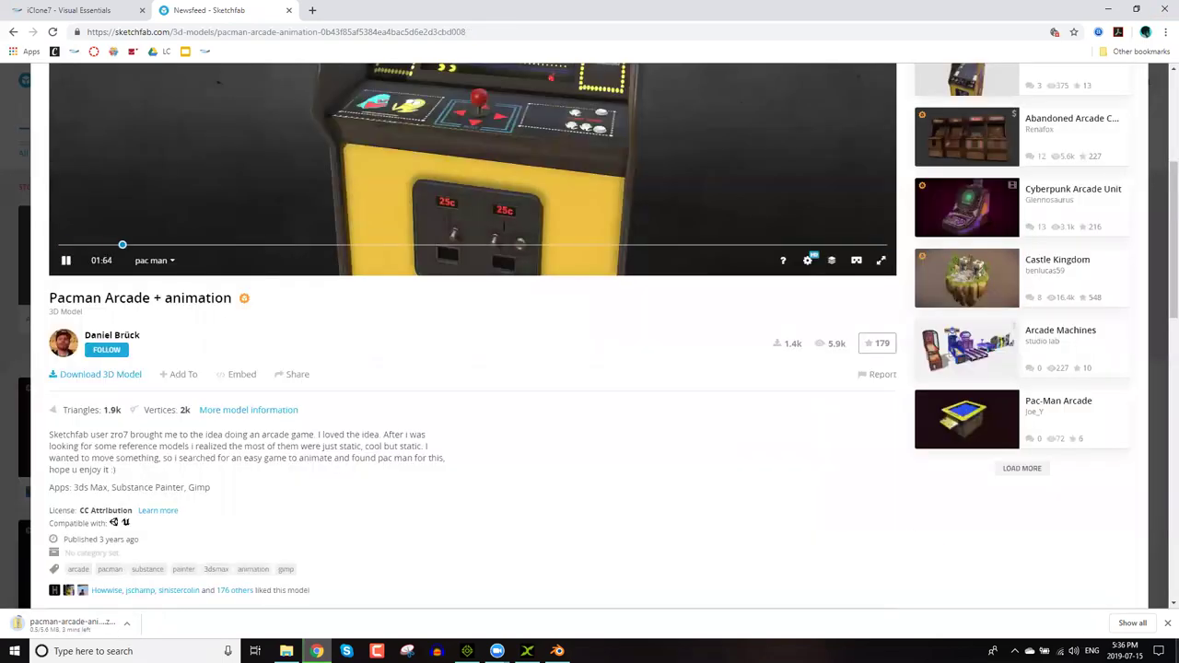
Switch to the Windows desktop and open the extracted pacman-arcade-animation folder.
key(super+d)
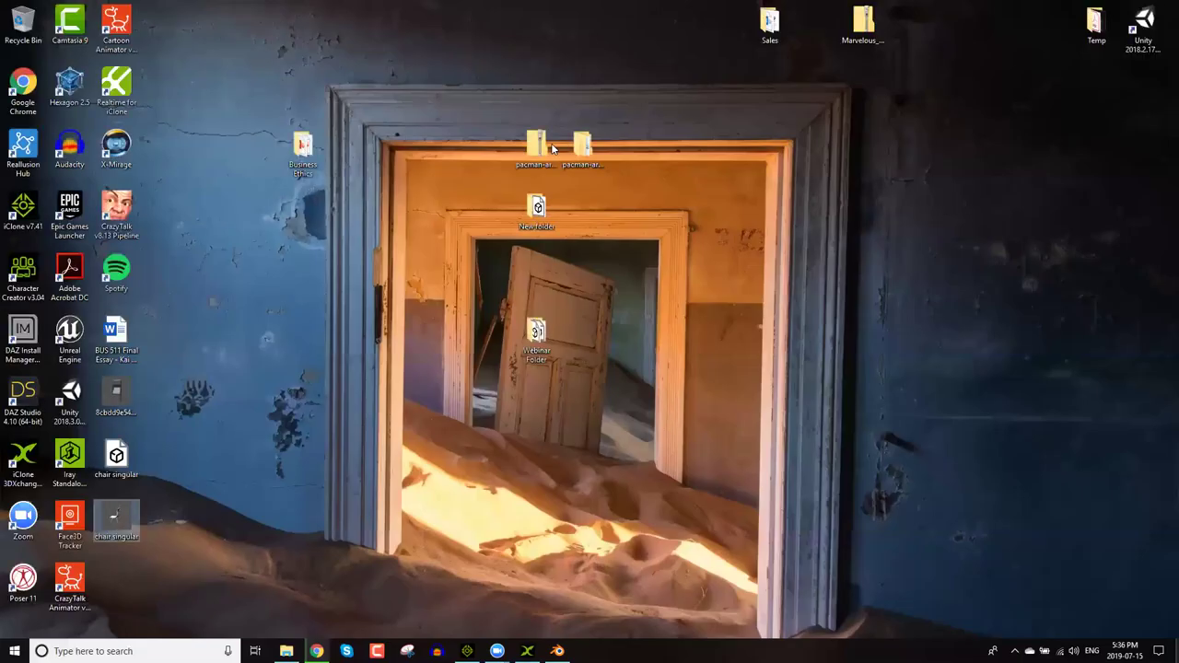
double_click(575, 149)
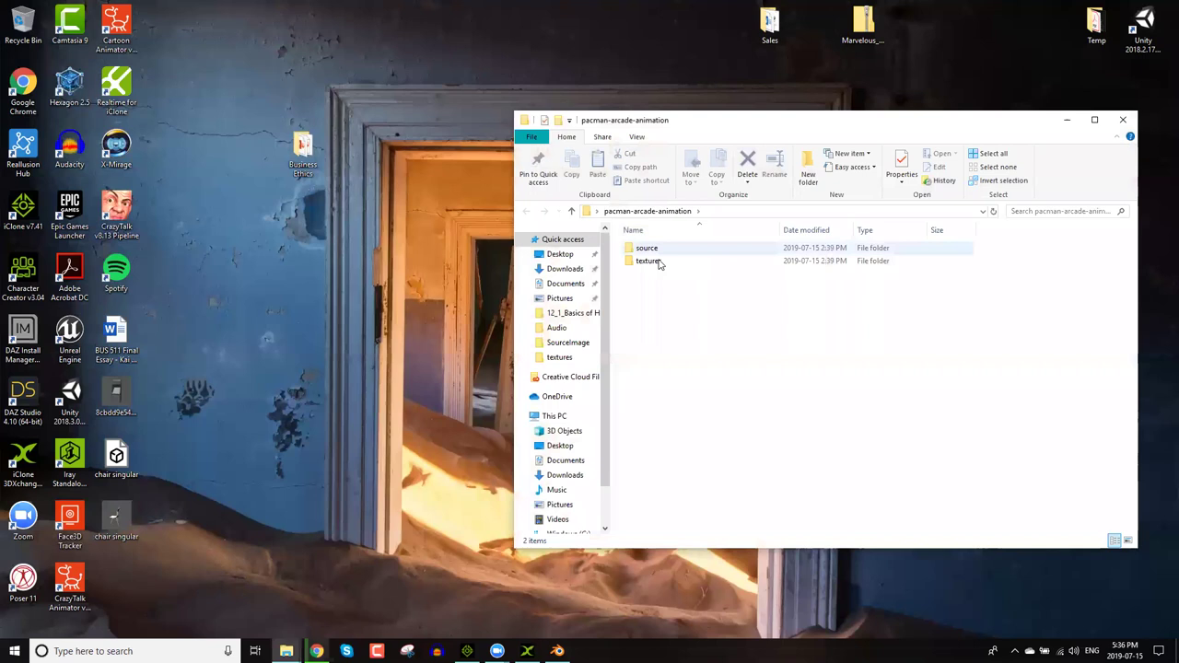
Look through the arcade model's source and textures folders, and return to the source folder holding the FBX file.
double_click(648, 253)
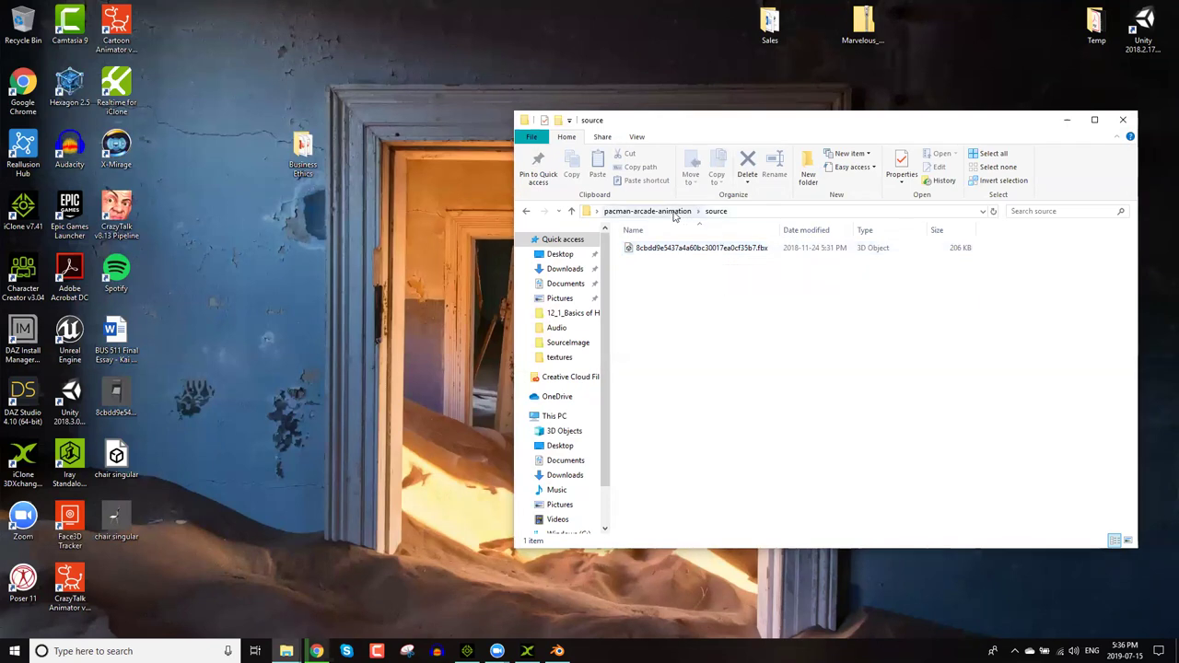
click(648, 211)
double_click(650, 261)
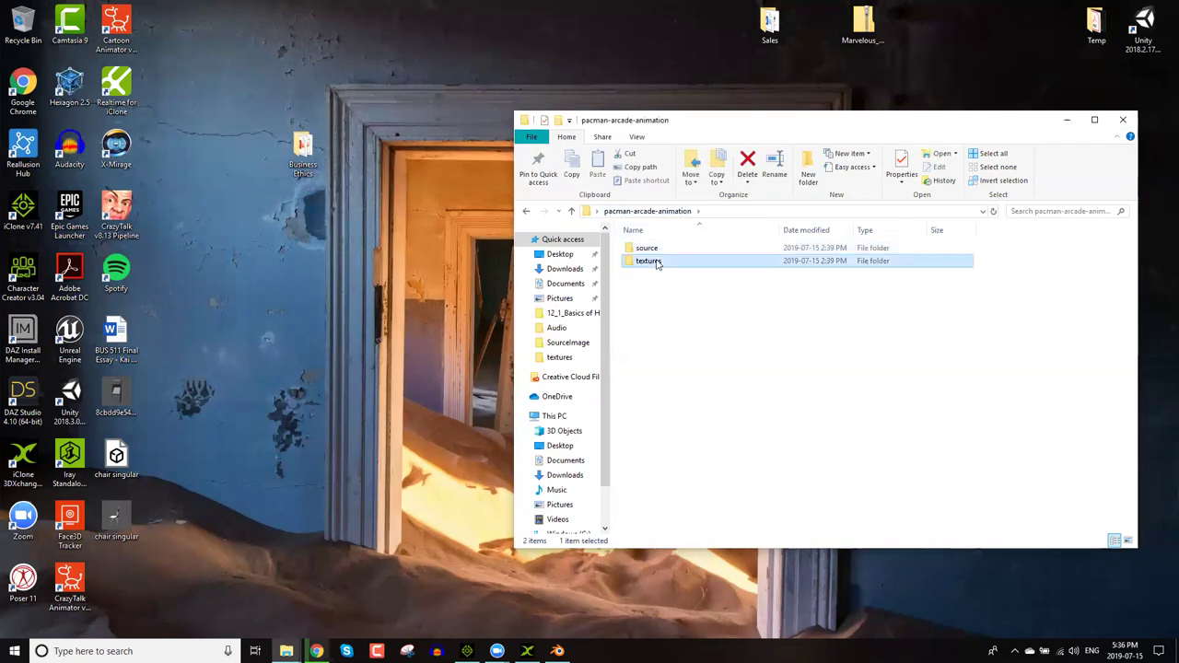
click(650, 211)
double_click(653, 249)
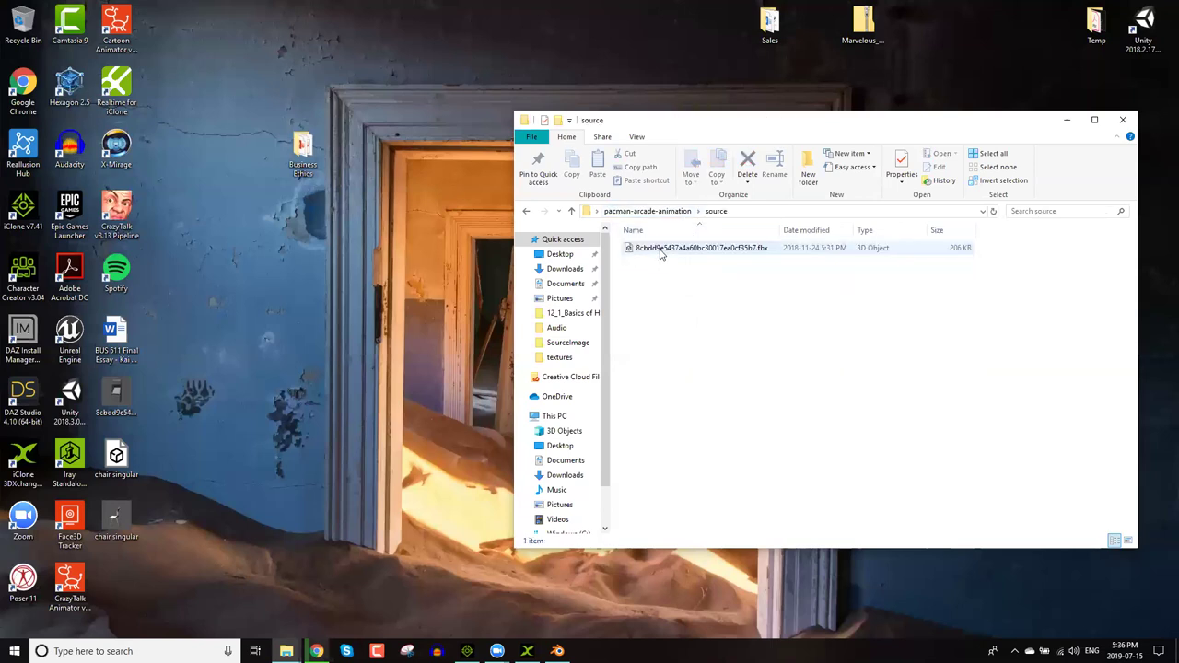
Load the arcade FBX from the source folder into iClone 3DXchange with Import Animation and Smooth Curve enabled.
drag(666, 254, 535, 648)
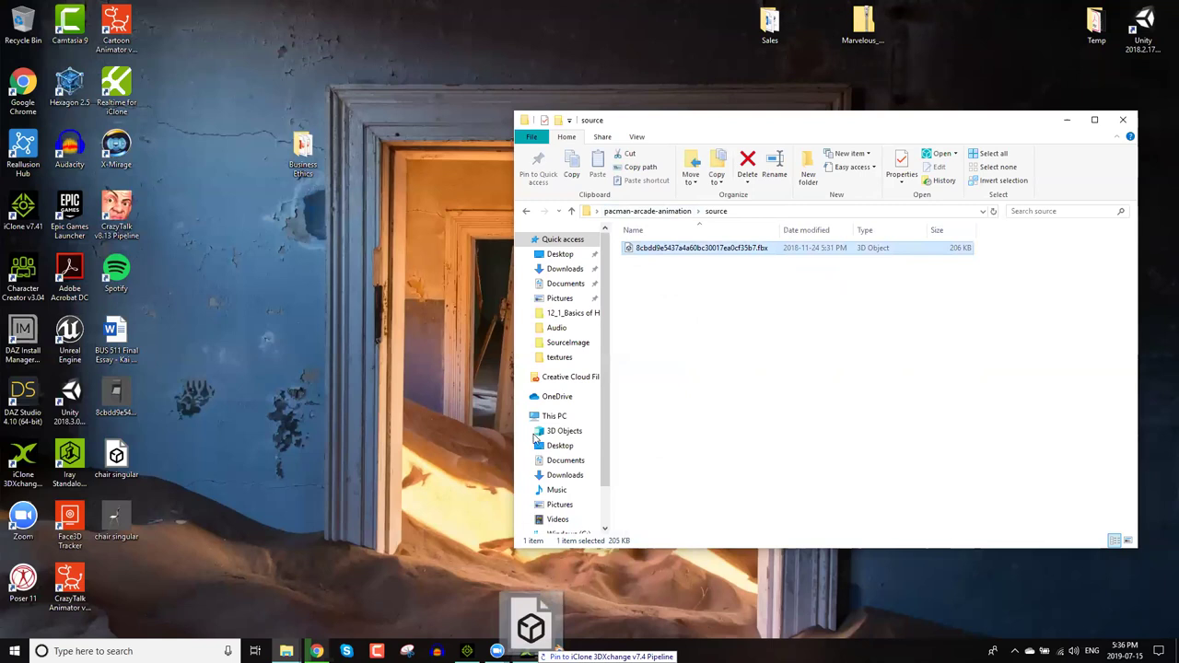
drag(554, 401, 560, 324)
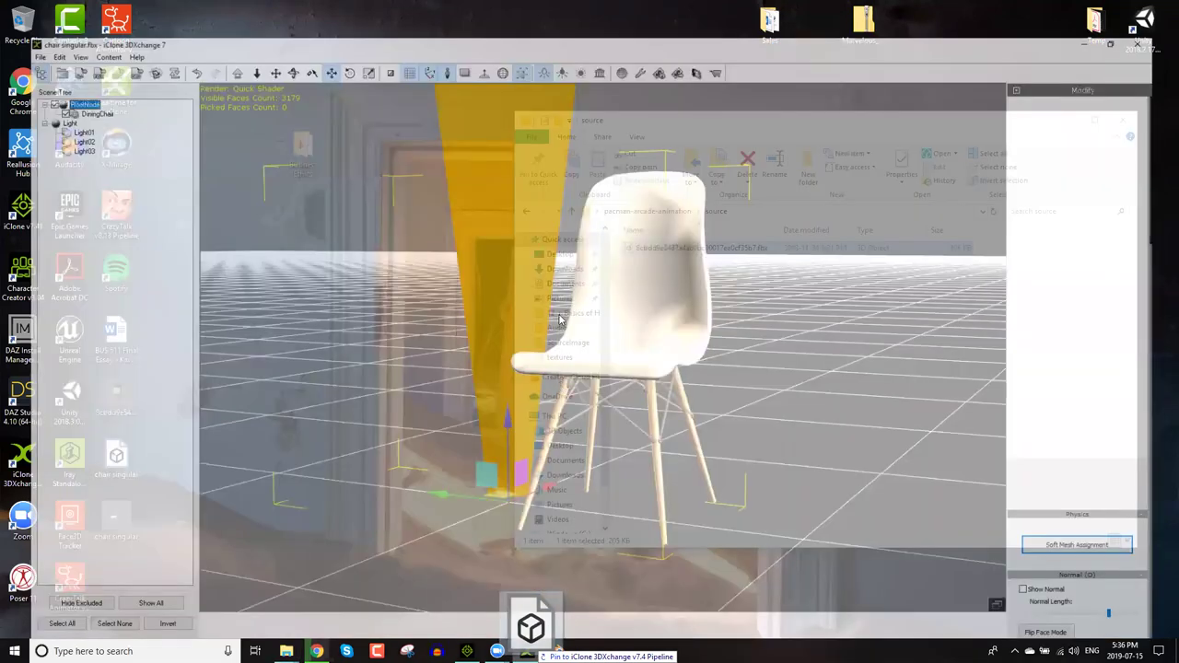
drag(534, 645, 535, 645)
drag(559, 316, 544, 324)
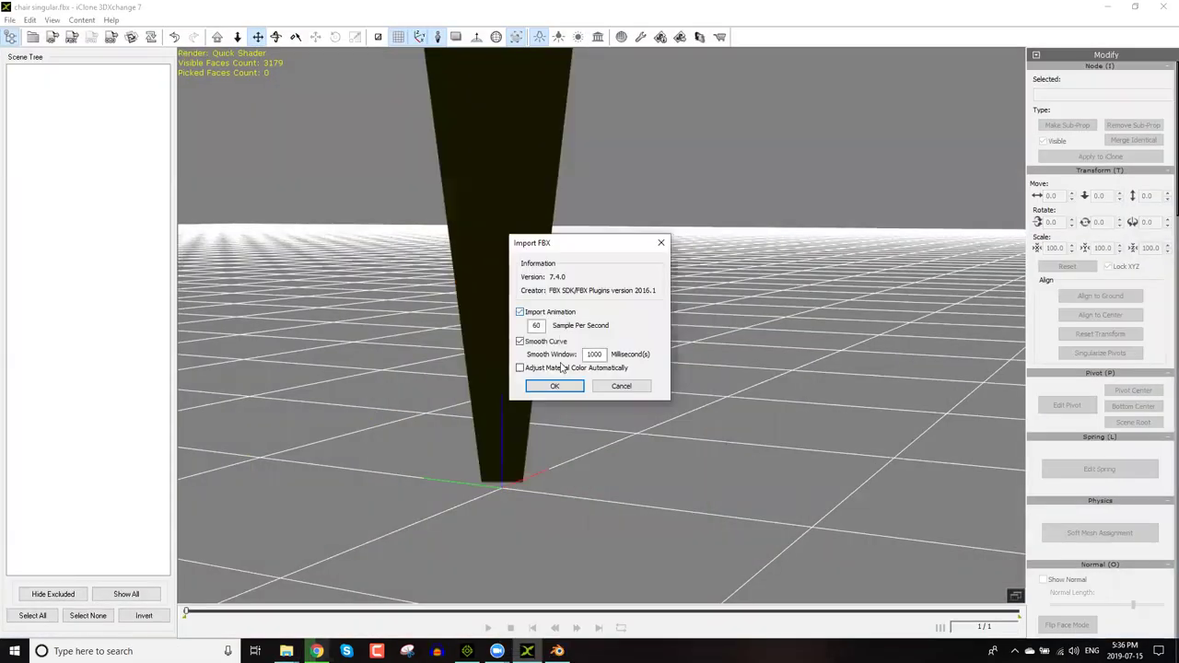
click(557, 386)
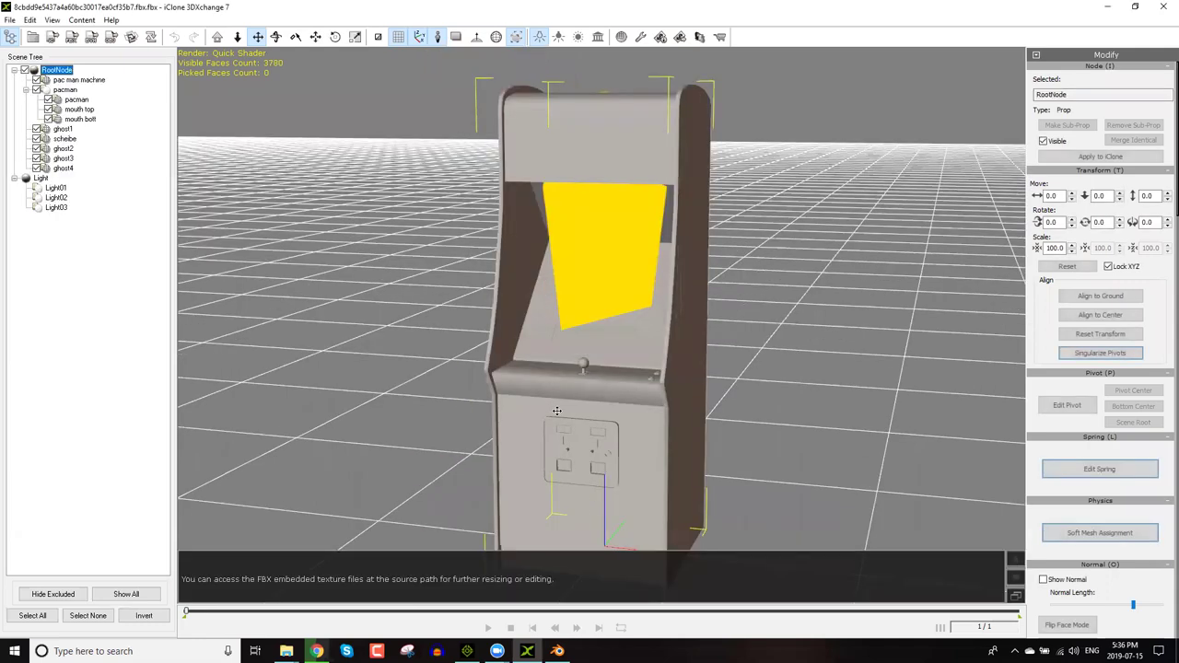
Examine the imported arcade cabinet from several angles and review its transform, physics and animation settings.
right_drag(264, 473, 561, 396)
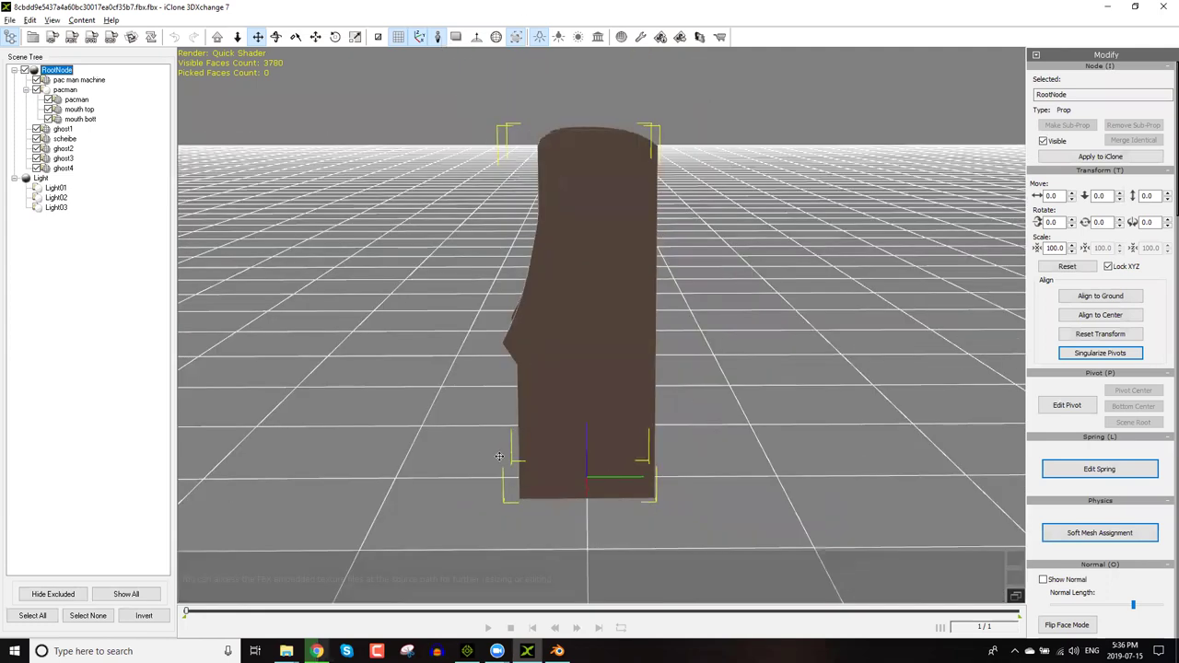
right_drag(498, 456, 516, 430)
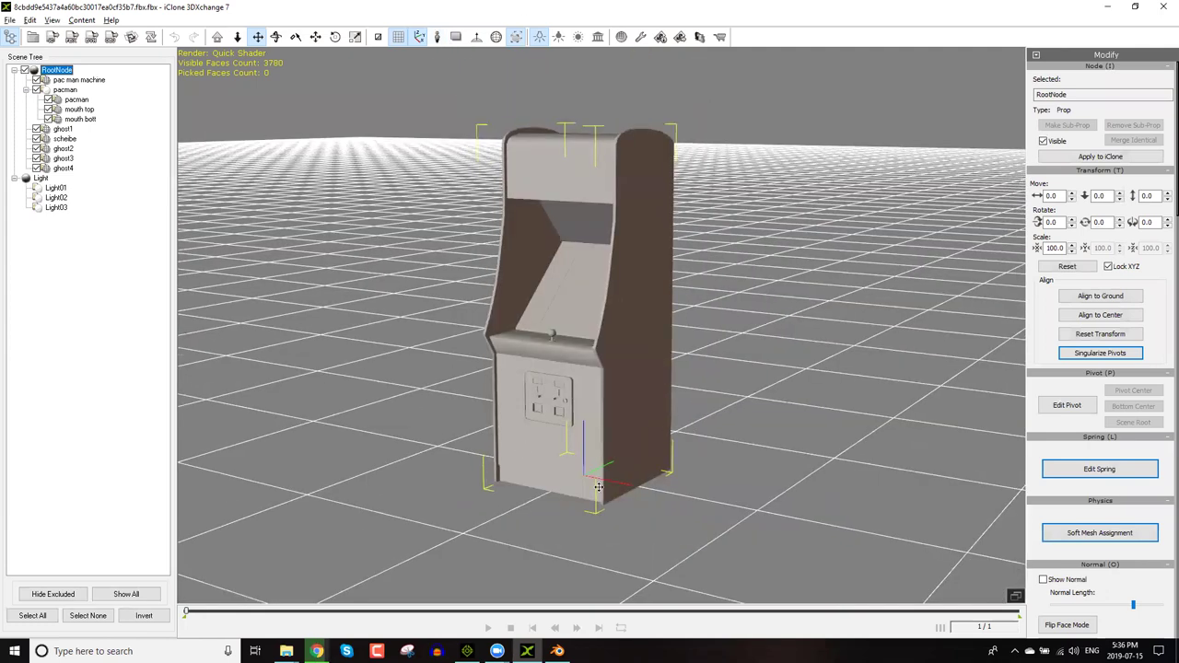
right_drag(594, 474, 530, 439)
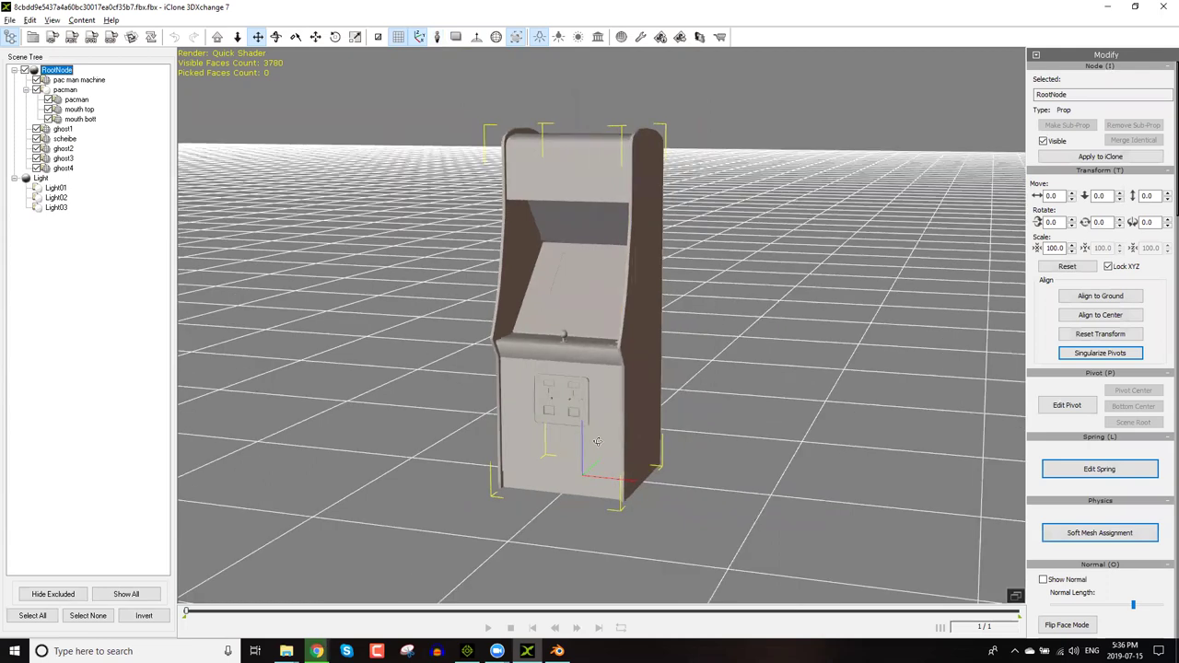
scroll(530, 439, up, 2)
right_drag(763, 447, 171, 238)
right_drag(400, 188, 889, 378)
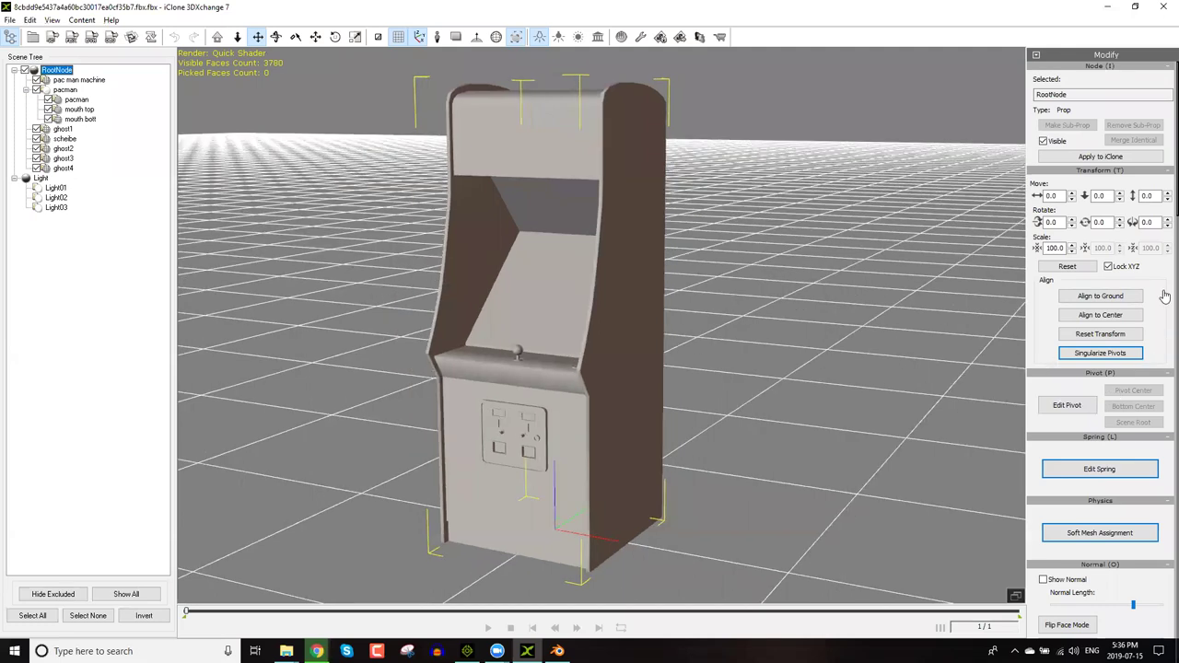
scroll(1163, 276, down, 5)
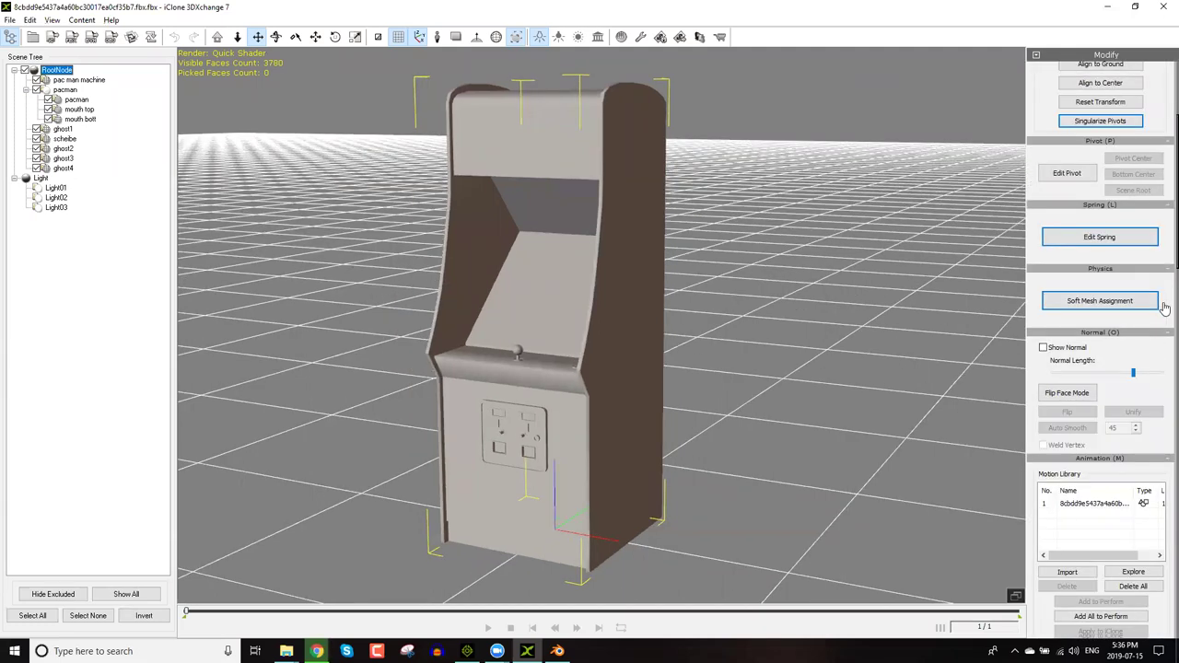
scroll(1163, 309, down, 4)
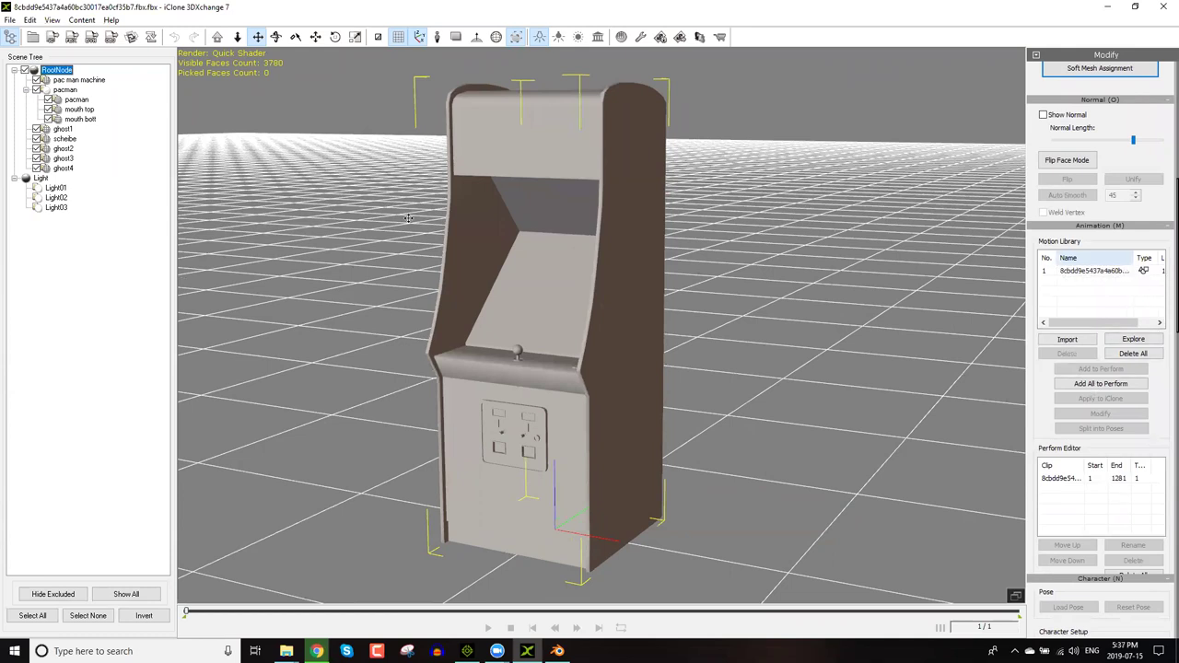
Export the arcade cabinet as an iClone 7 prop to the default content folder, with 2048x2048 maximum texture size and Export Animation enabled.
click(52, 38)
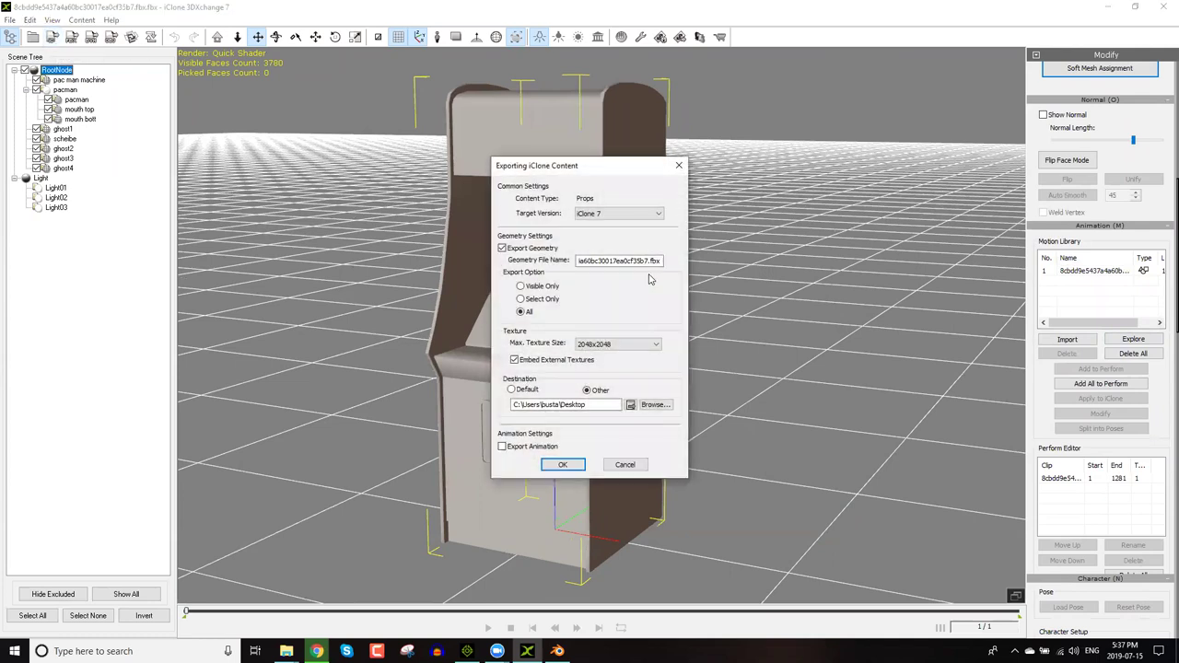
click(527, 391)
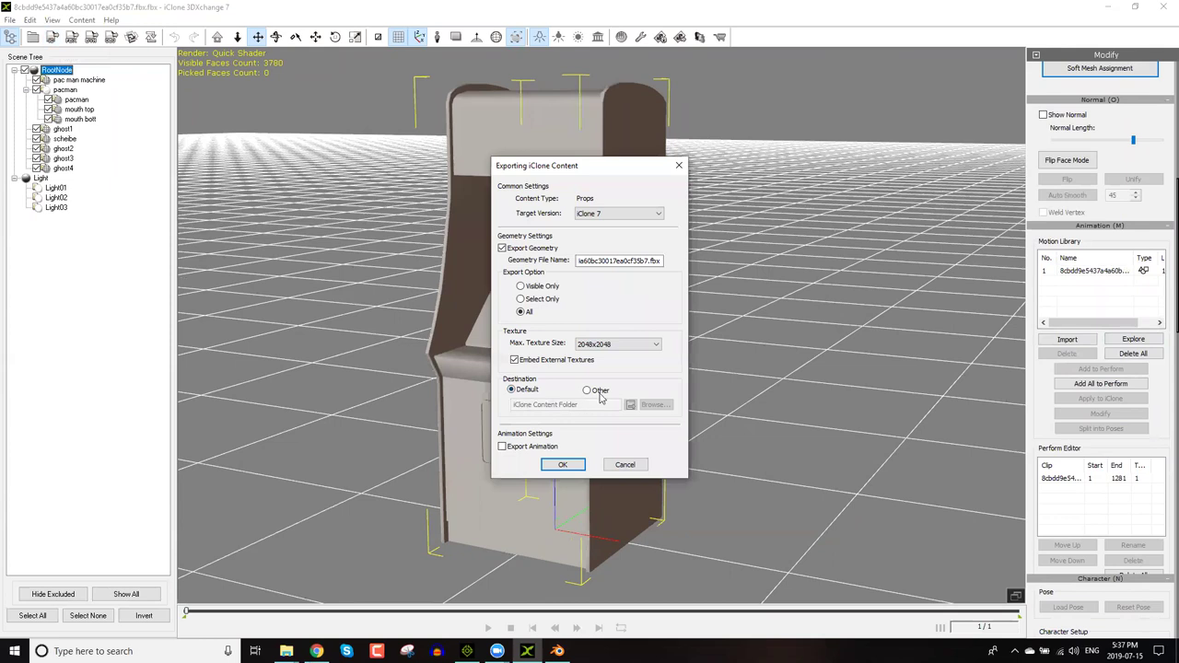
click(613, 345)
click(621, 361)
click(610, 348)
click(603, 366)
click(541, 448)
click(564, 465)
click(614, 349)
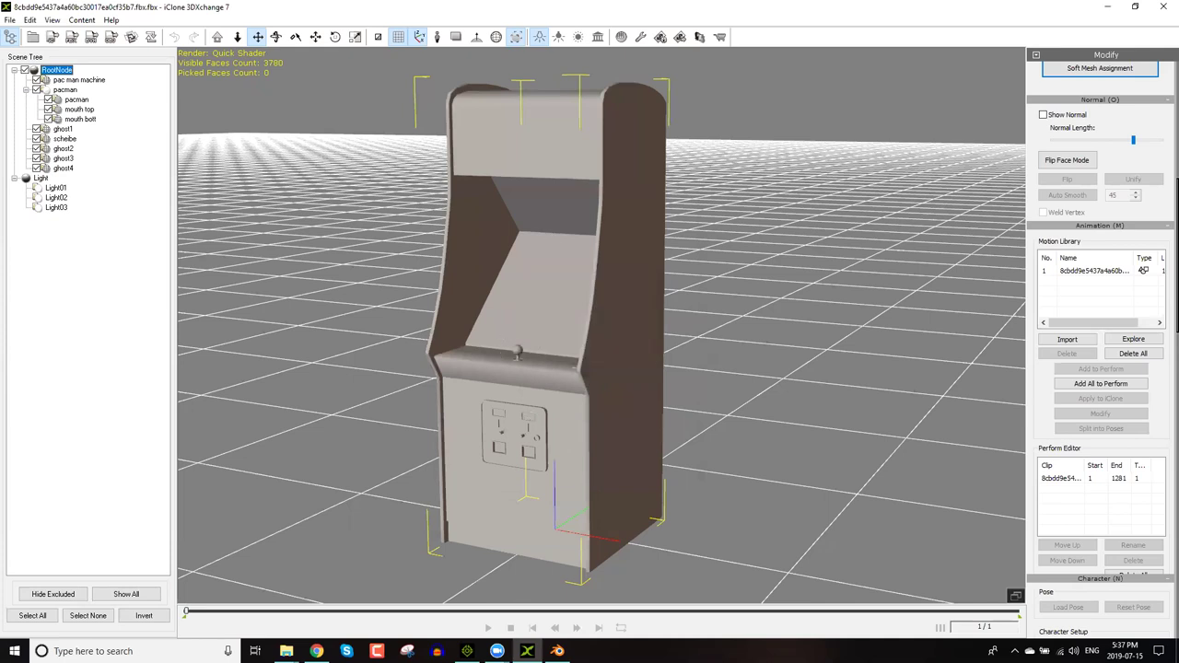
Switch to iClone 7 and rename the exported arcade model in the custom prop library as arcade cabinet.
click(497, 652)
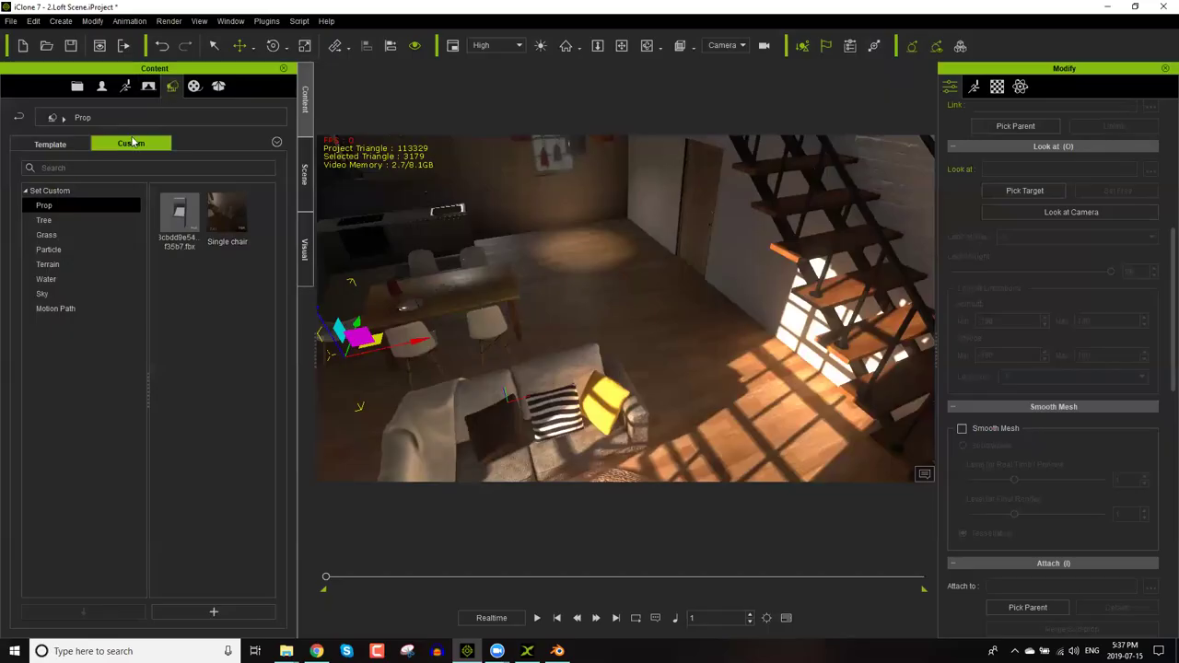
click(73, 144)
click(126, 144)
click(66, 206)
click(170, 223)
click(175, 244)
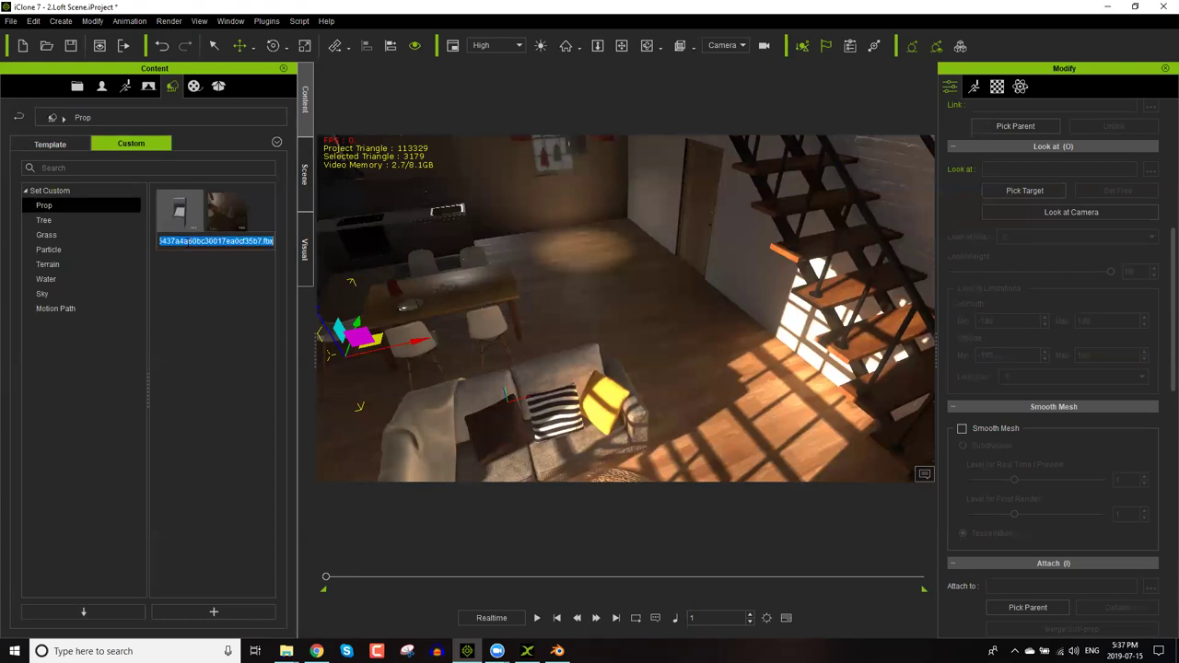
text(arcade)
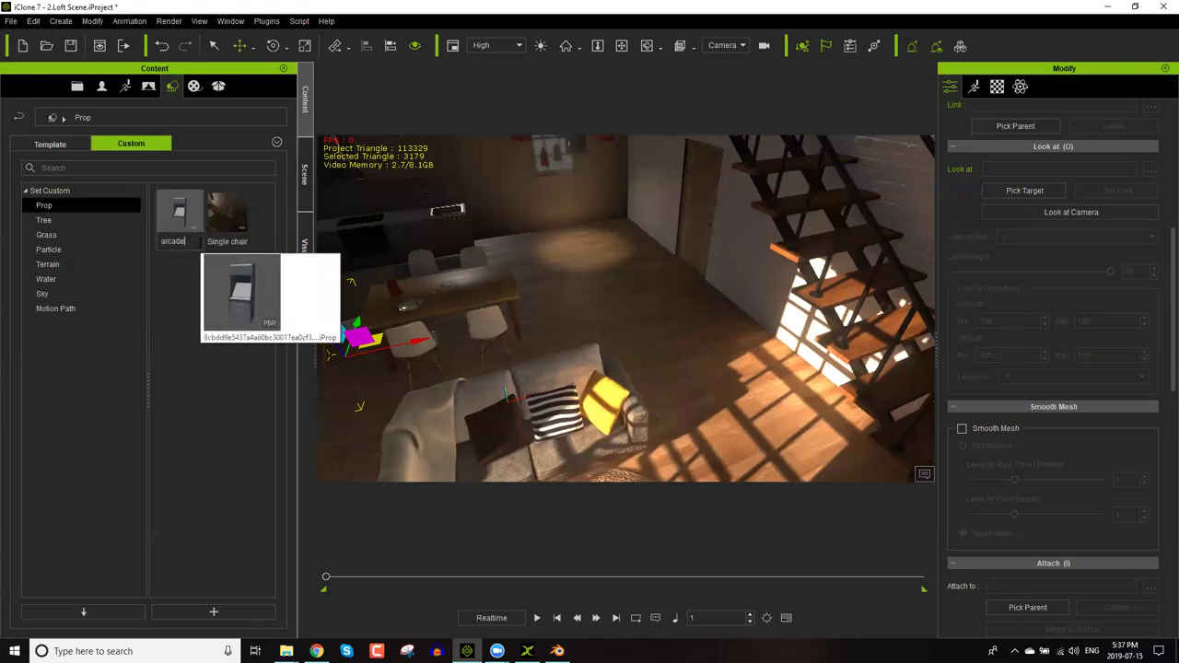
text( cabinet)
key(Return)
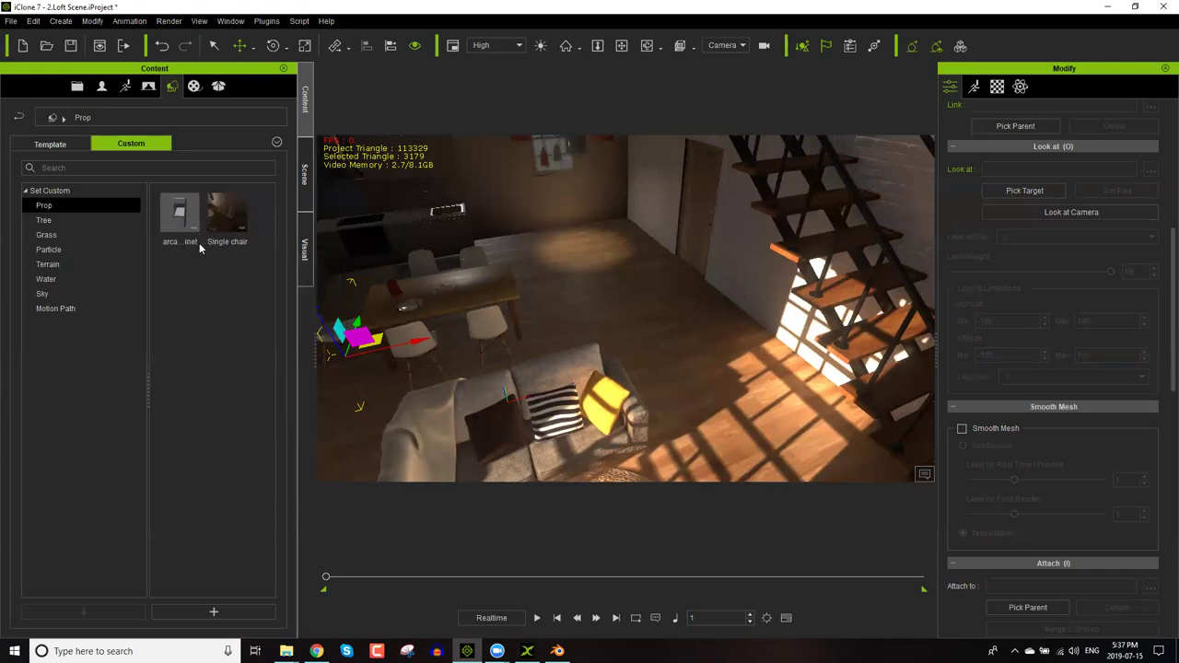
Place the arcade cabinet prop on the loft floor between the door and the staircase.
drag(180, 244, 714, 332)
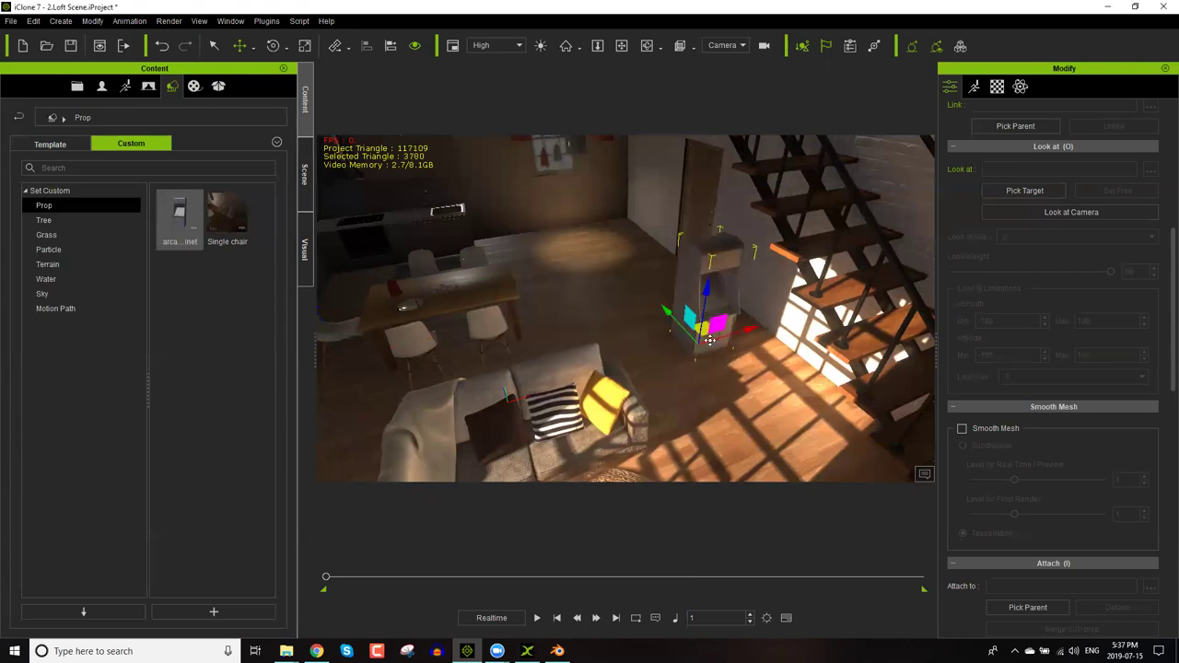
scroll(752, 345, up, 8)
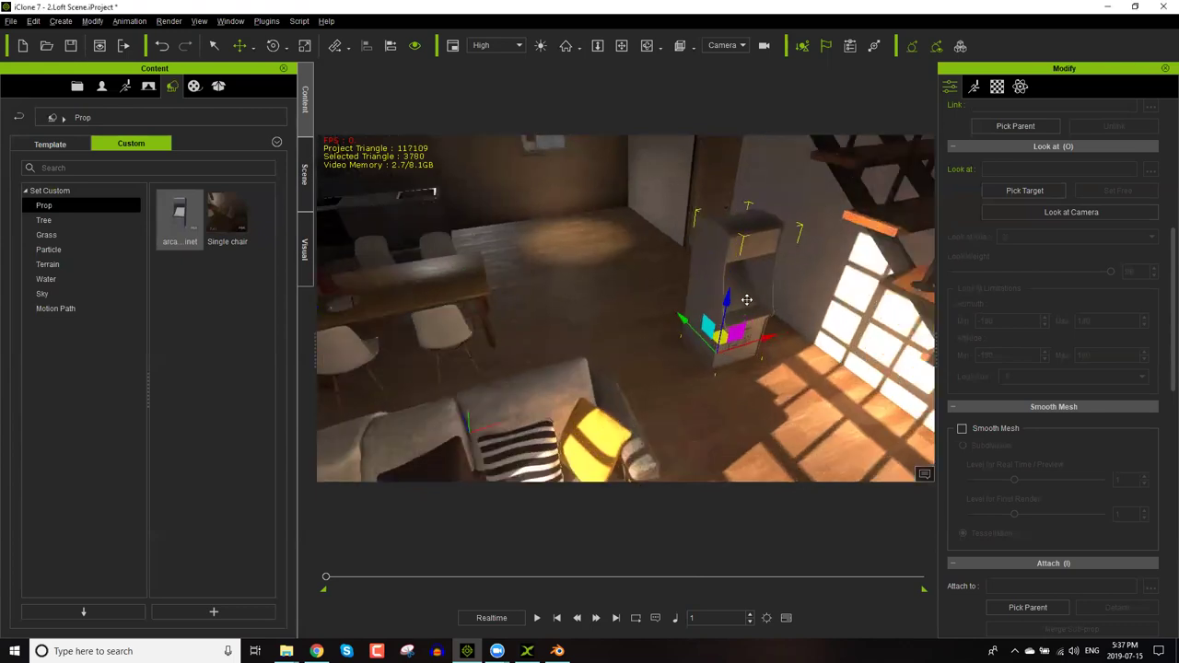
right_drag(766, 386, 743, 385)
Rotate the arcade cabinet about its vertical axis and set its Z rotation to -90.
key(e)
drag(635, 448, 601, 409)
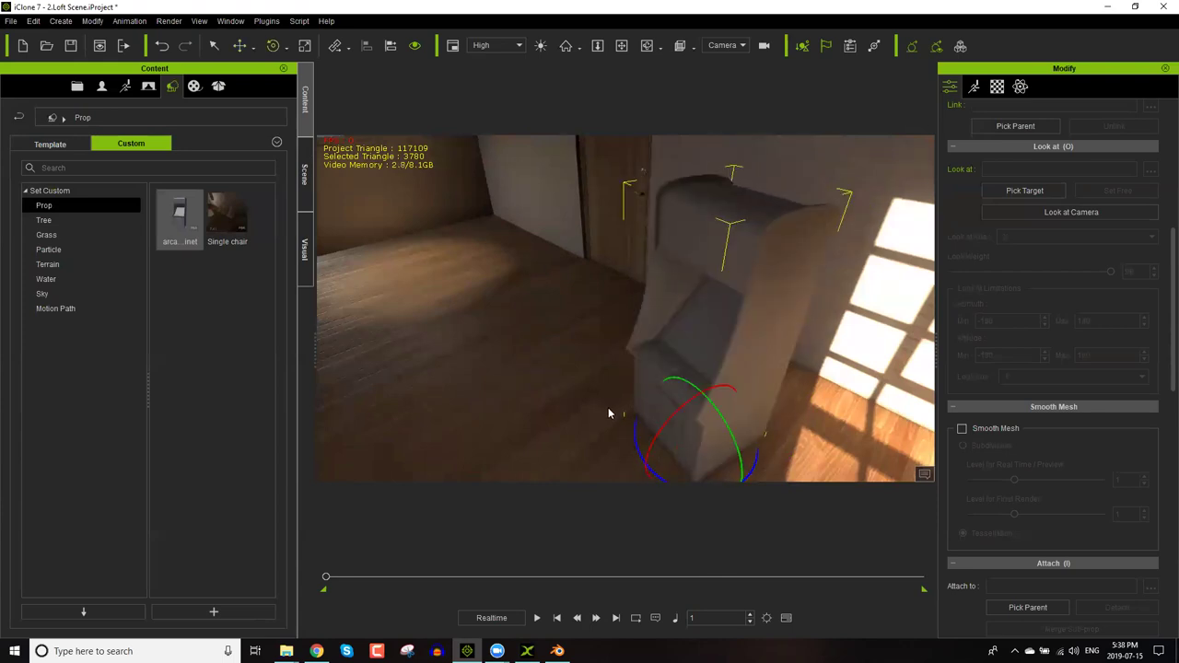
scroll(1160, 331, up, 10)
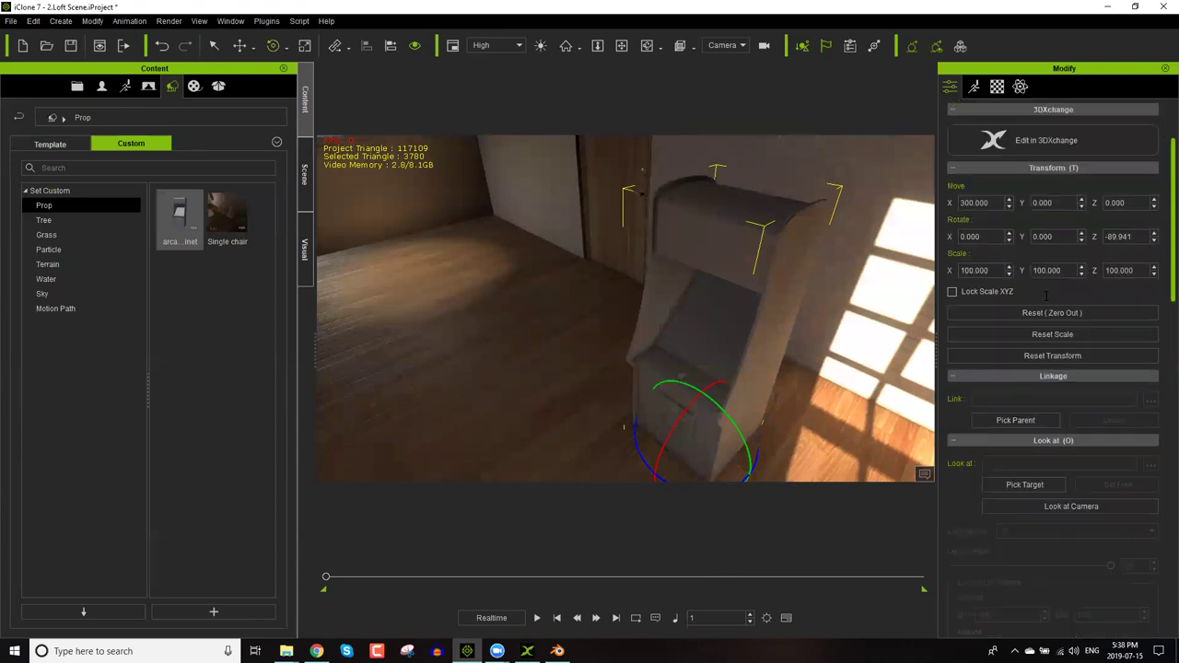
drag(637, 450, 658, 453)
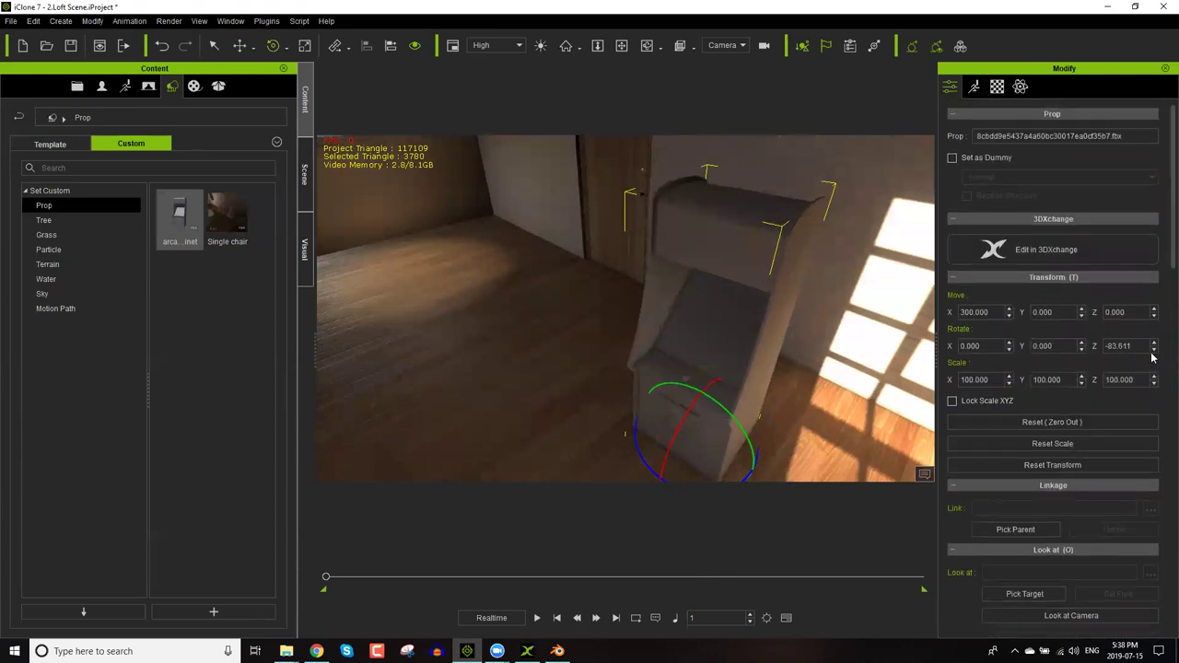
double_click(1120, 346)
text(-90)
key(Return)
Move the arcade cabinet back toward the brick wall beside the door, to about X 377 and Y 28.
key(w)
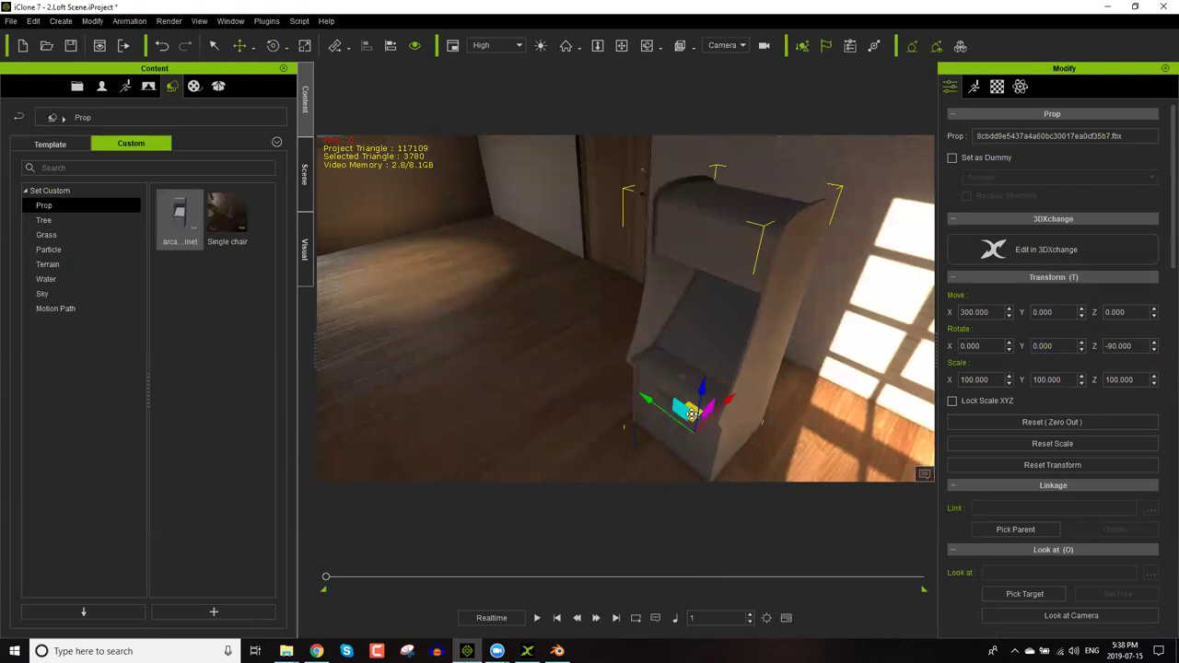
drag(695, 412, 709, 351)
middle_drag(688, 368, 670, 426)
right_drag(792, 394, 749, 340)
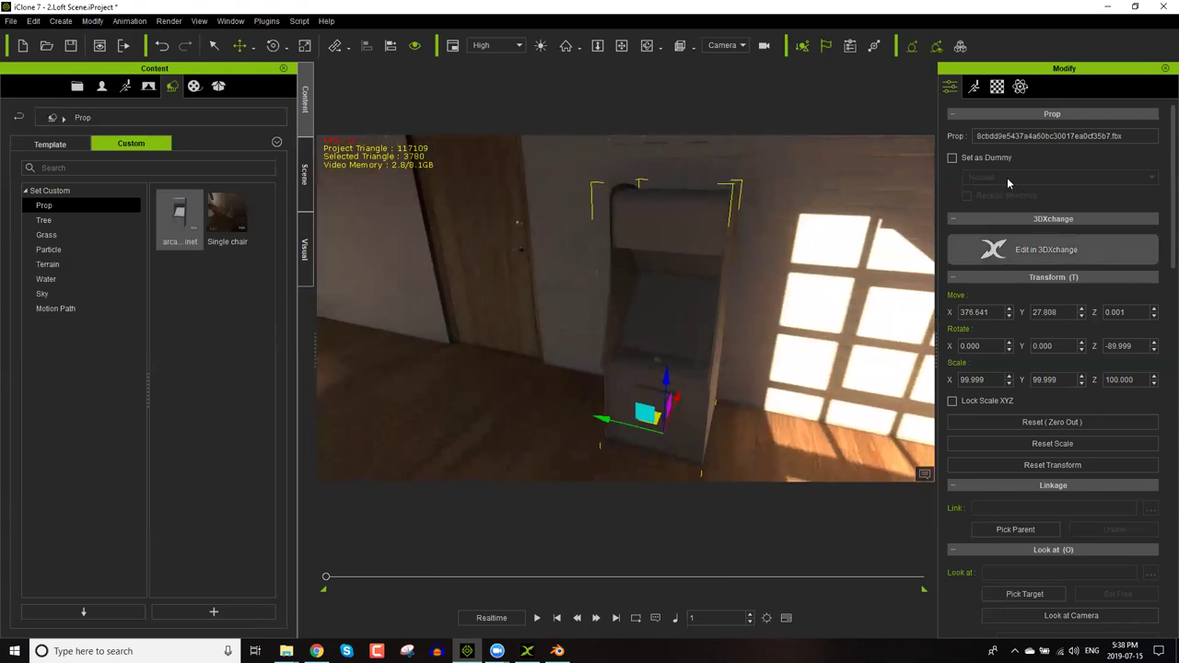
Show the arcade cabinet's material settings and turn on the auxiliary light to brighten the scene.
click(999, 86)
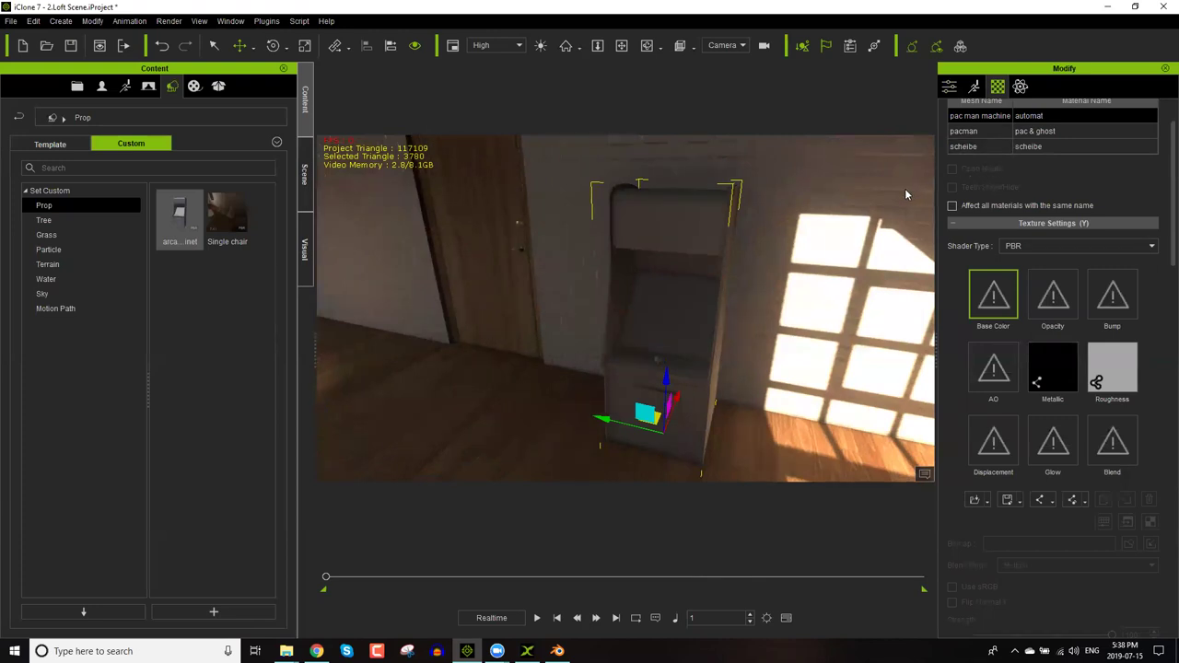
click(542, 46)
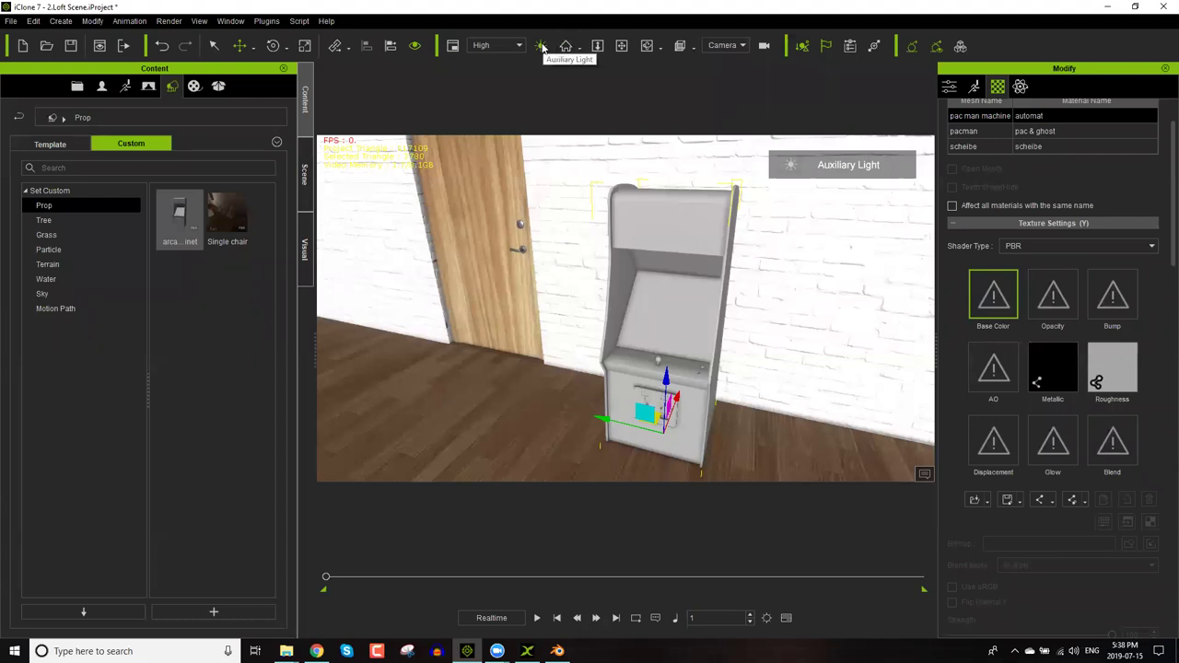
middle_drag(466, 209, 404, 168)
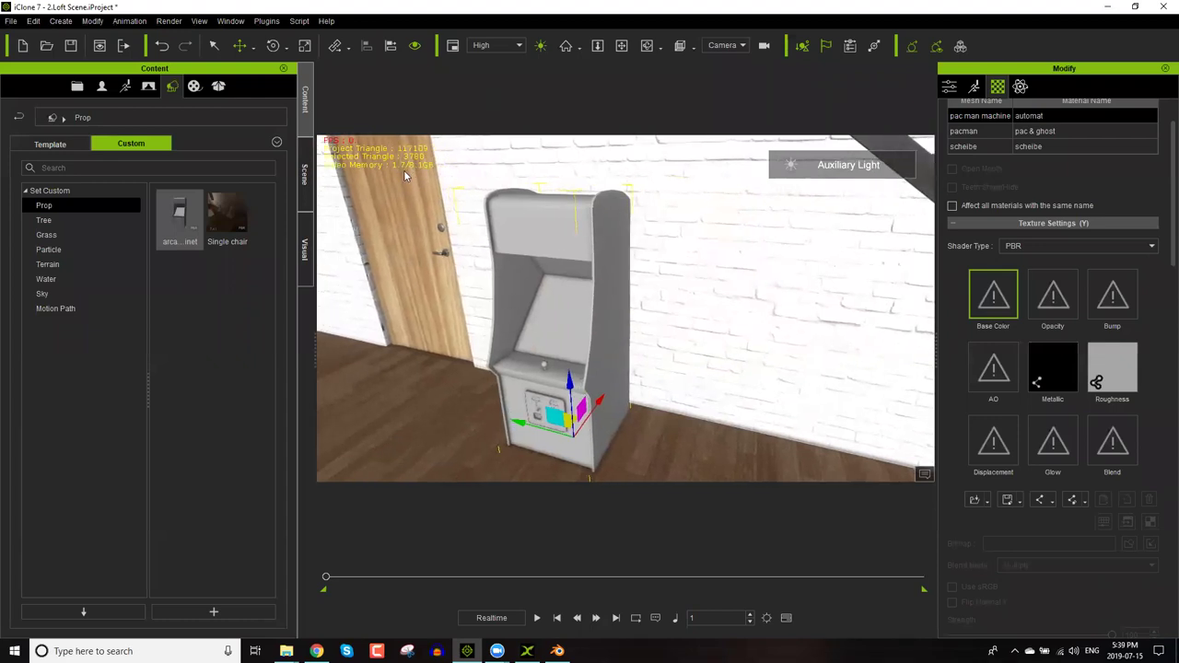
Compare the arcade cabinet with the auxiliary light off and on, and leave the light on for a closer front view.
click(541, 47)
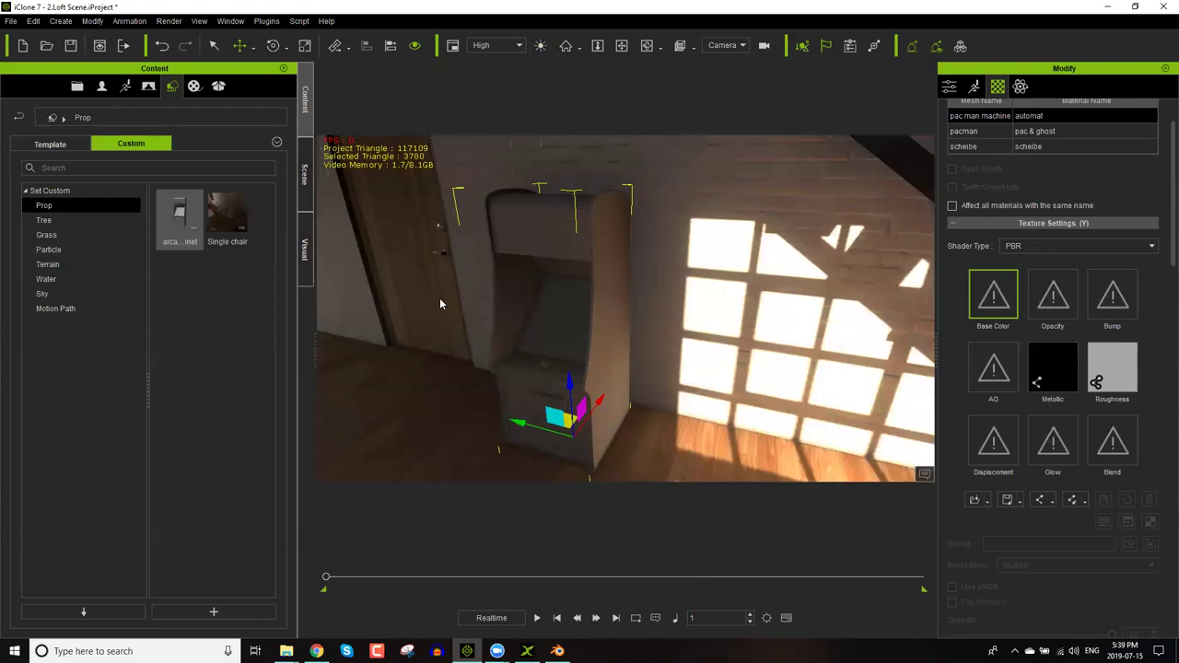
right_drag(437, 236, 521, 342)
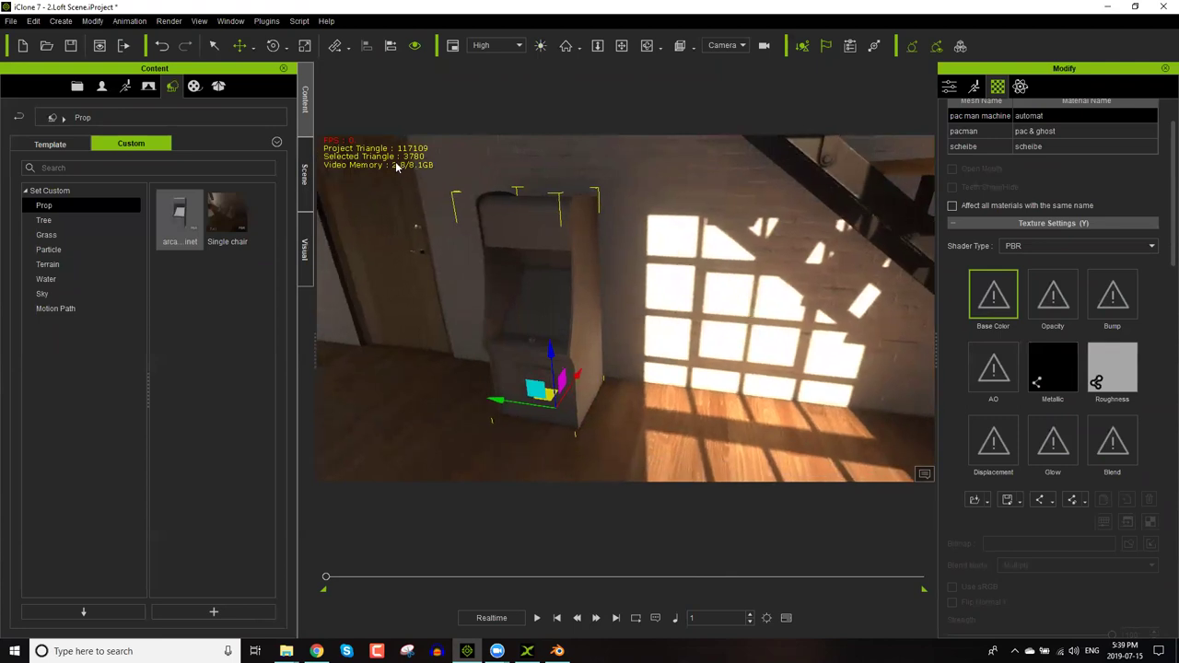
click(540, 48)
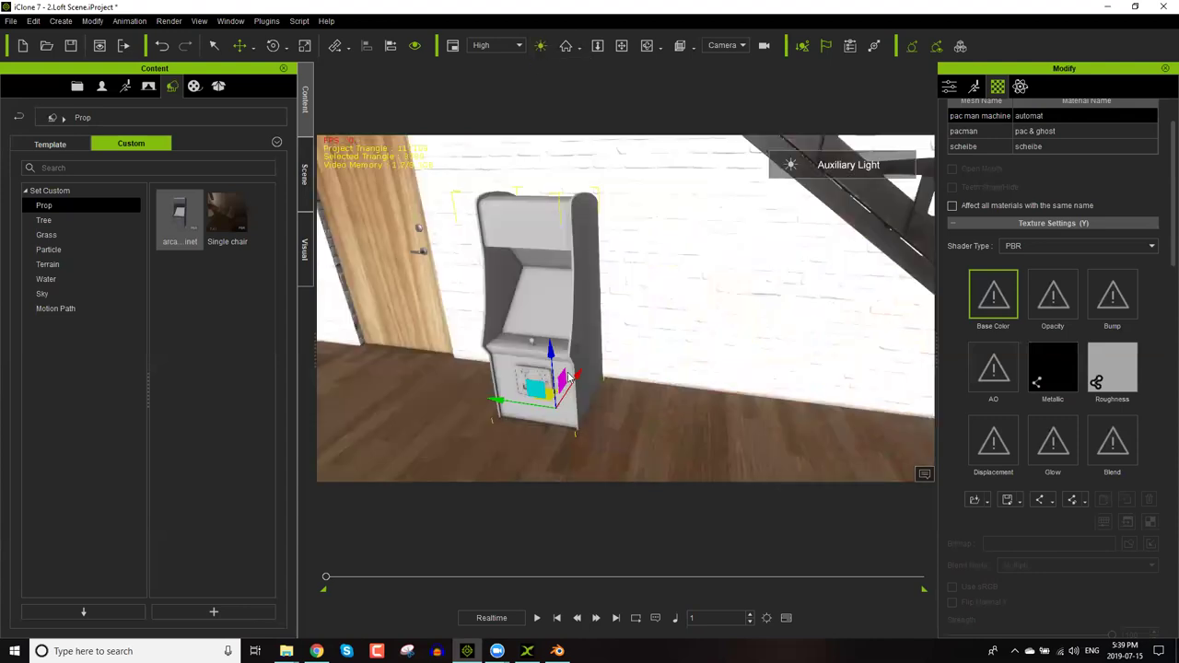
right_drag(597, 382, 665, 314)
scroll(602, 269, up, 3)
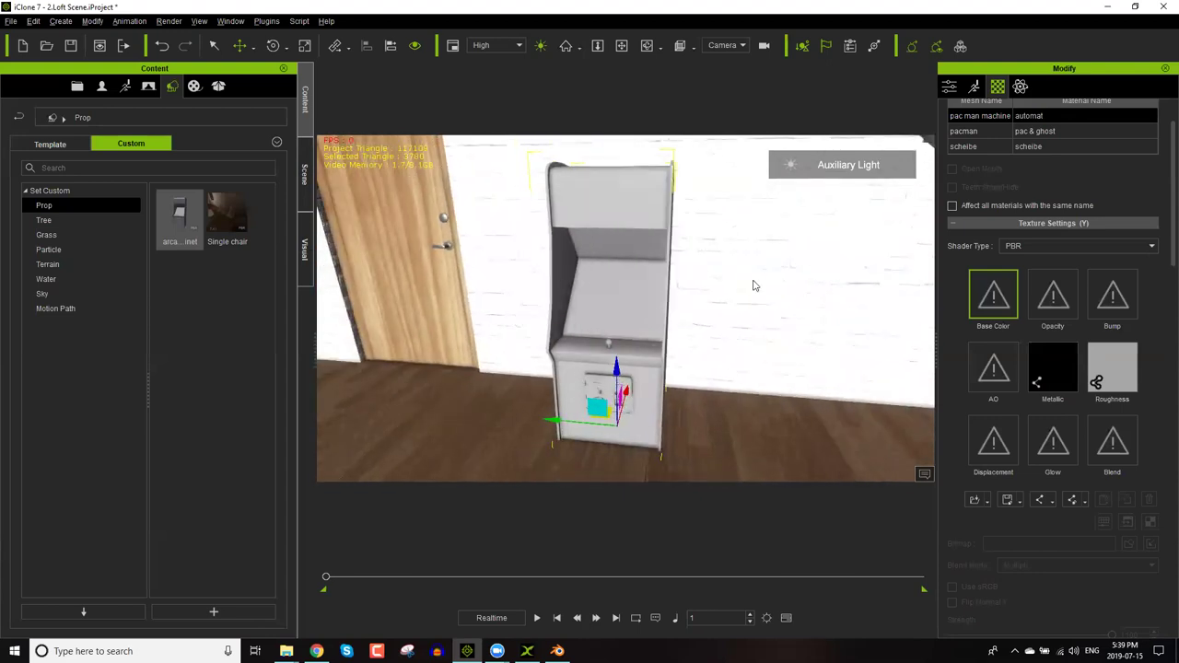
Go through the cabinet's automat, pac & ghost and scheibe materials, and leave automat on the pac man machine mesh selected.
scroll(1161, 227, up, 2)
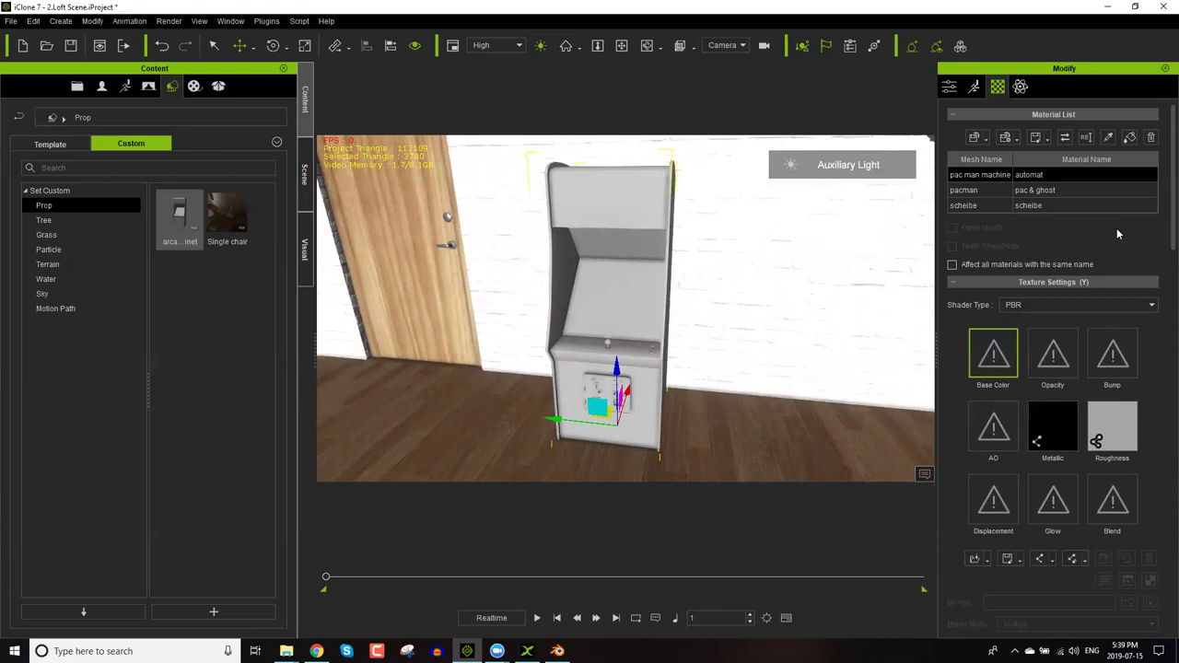
click(1041, 191)
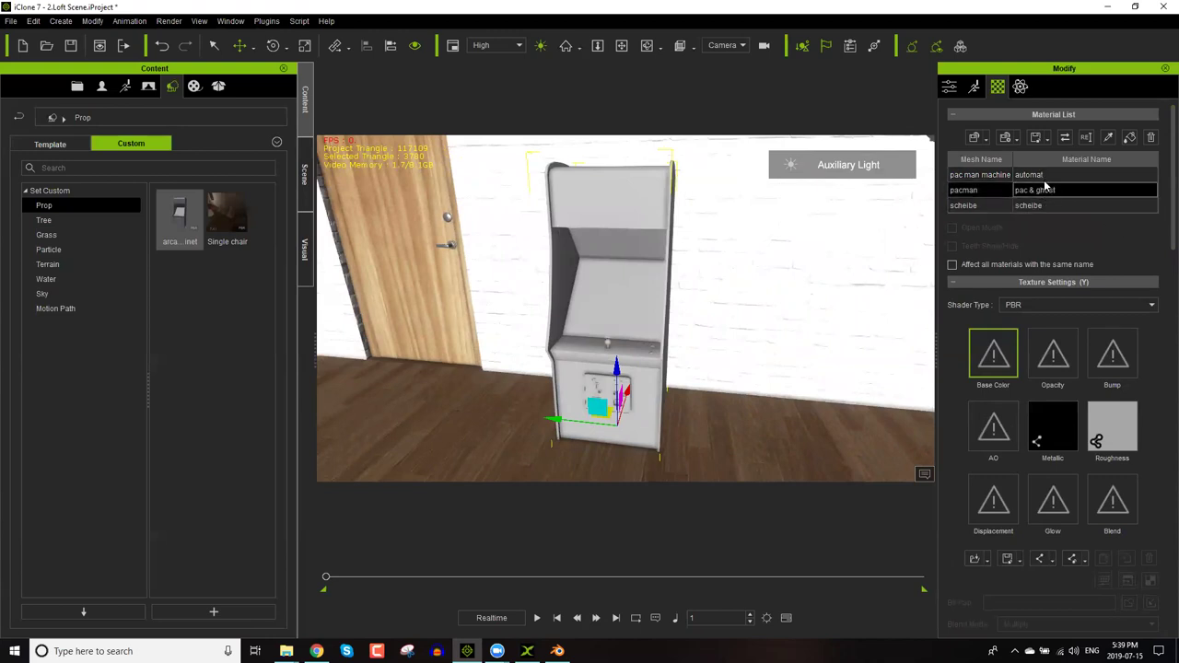
click(995, 176)
click(993, 190)
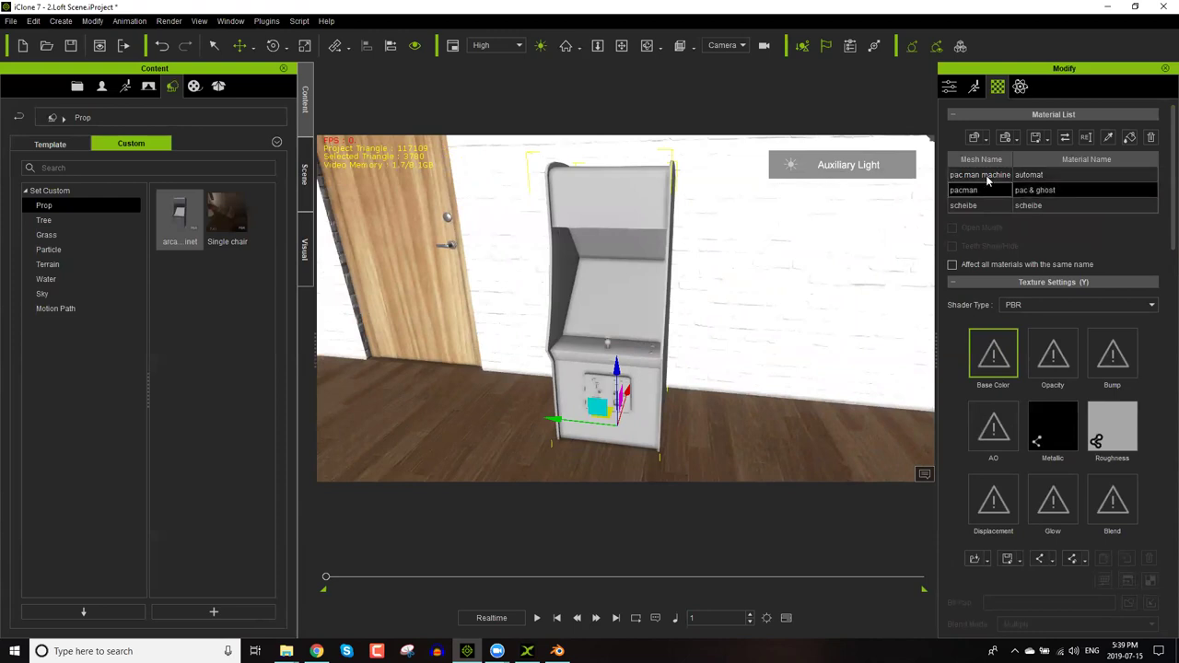
click(988, 176)
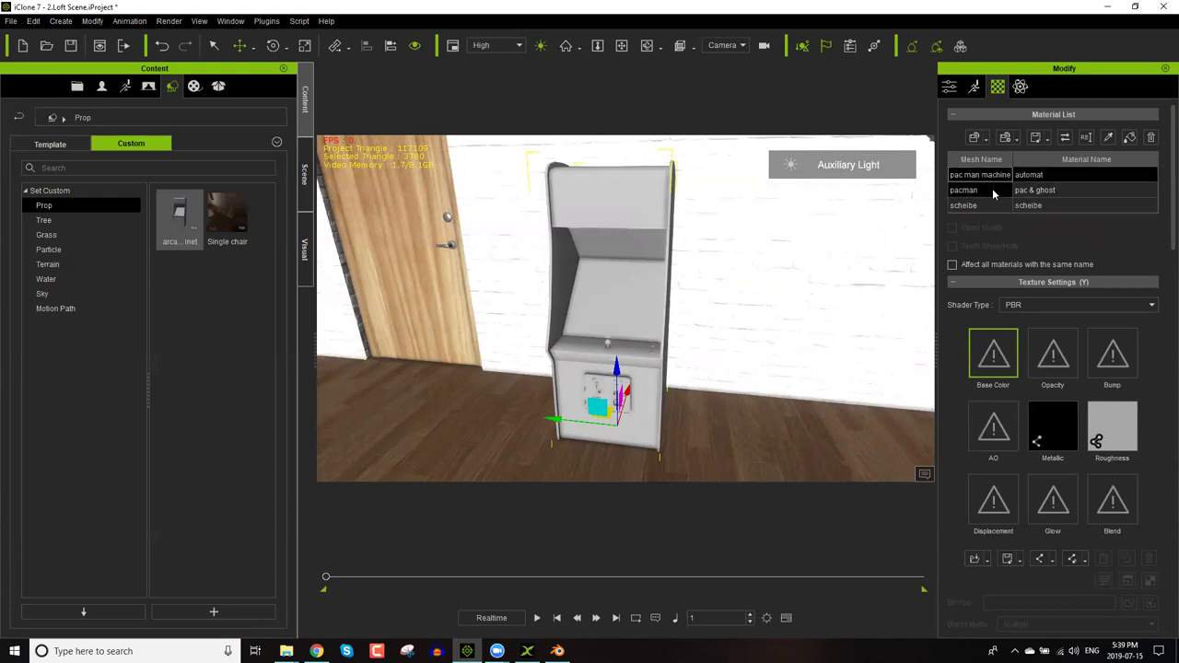
click(993, 189)
click(975, 205)
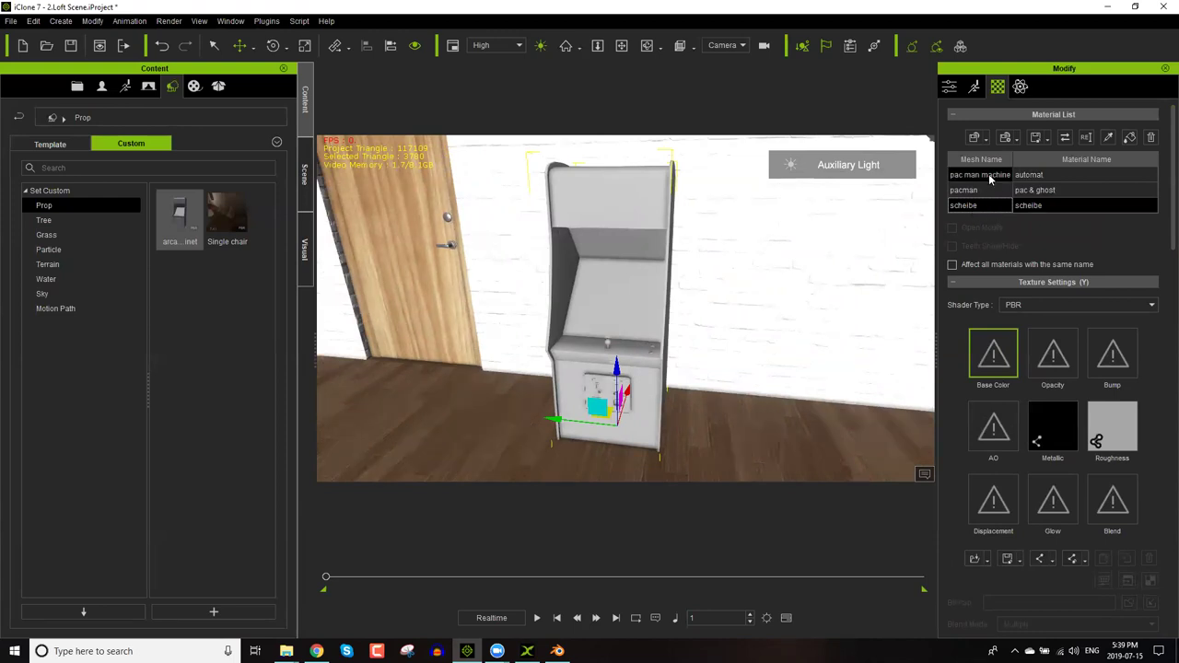
click(988, 173)
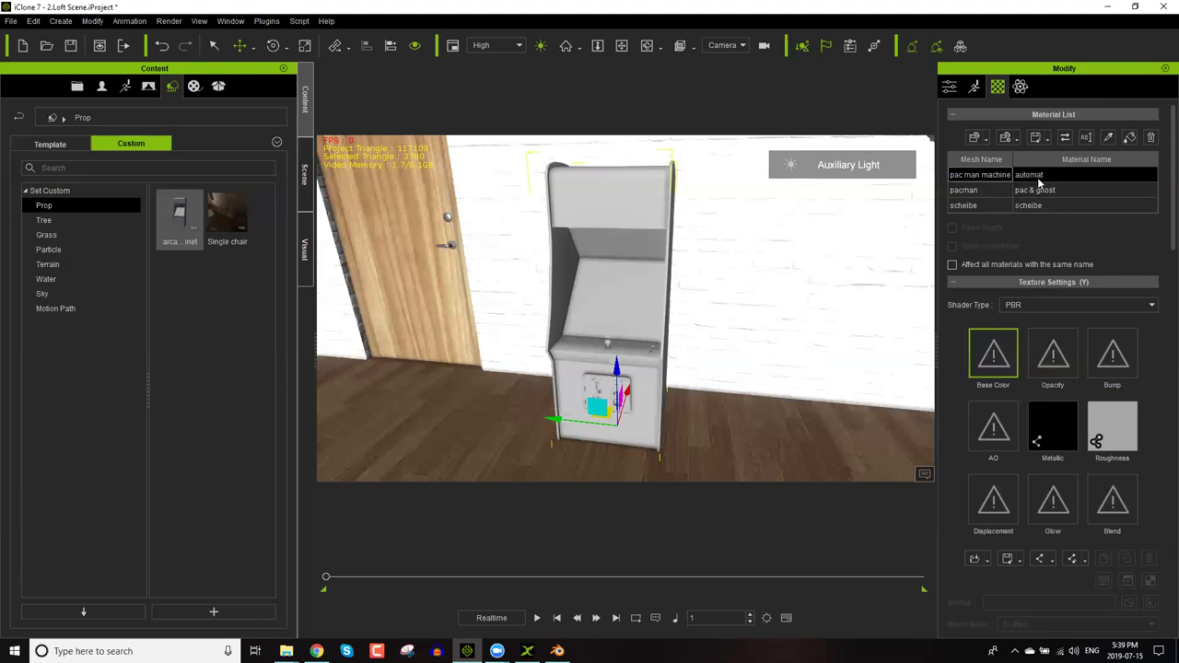
Load the automat_albedo image from the pacman-arcade-animation textures folder as the automat material's base color.
double_click(994, 354)
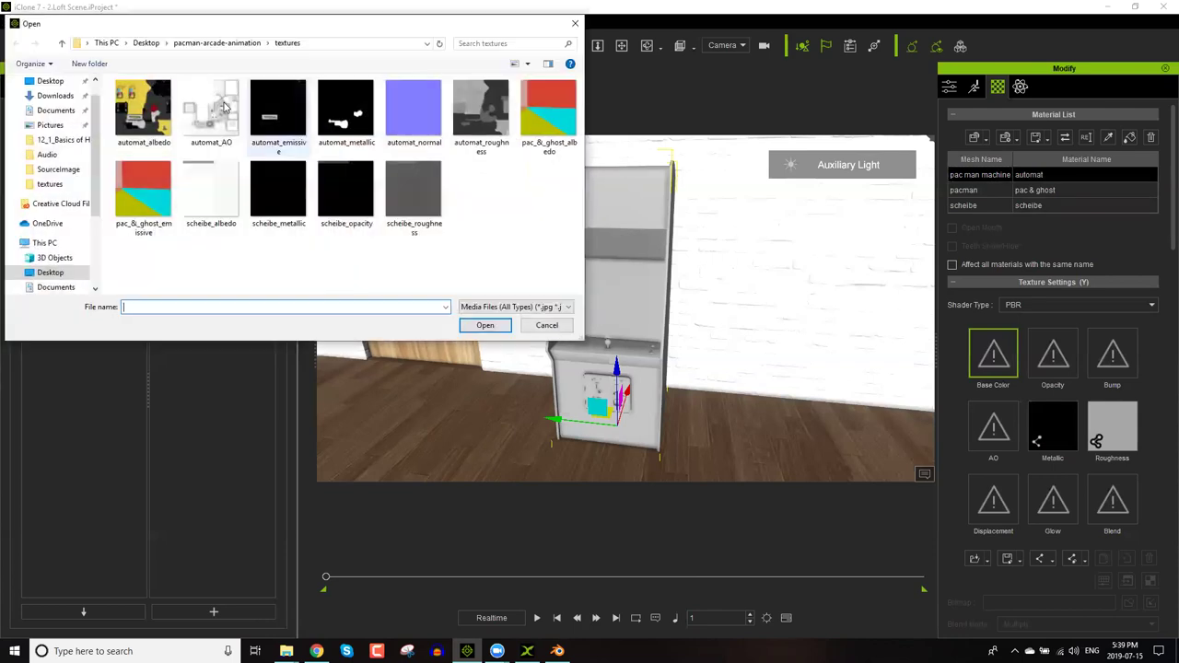
click(217, 42)
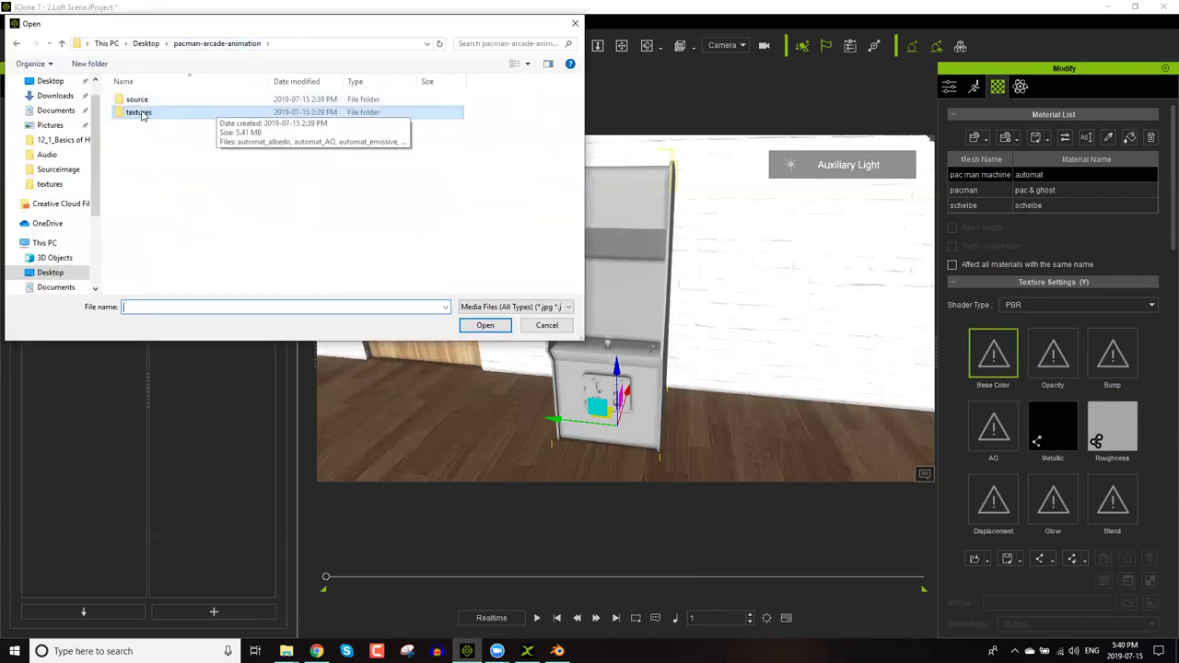
double_click(141, 113)
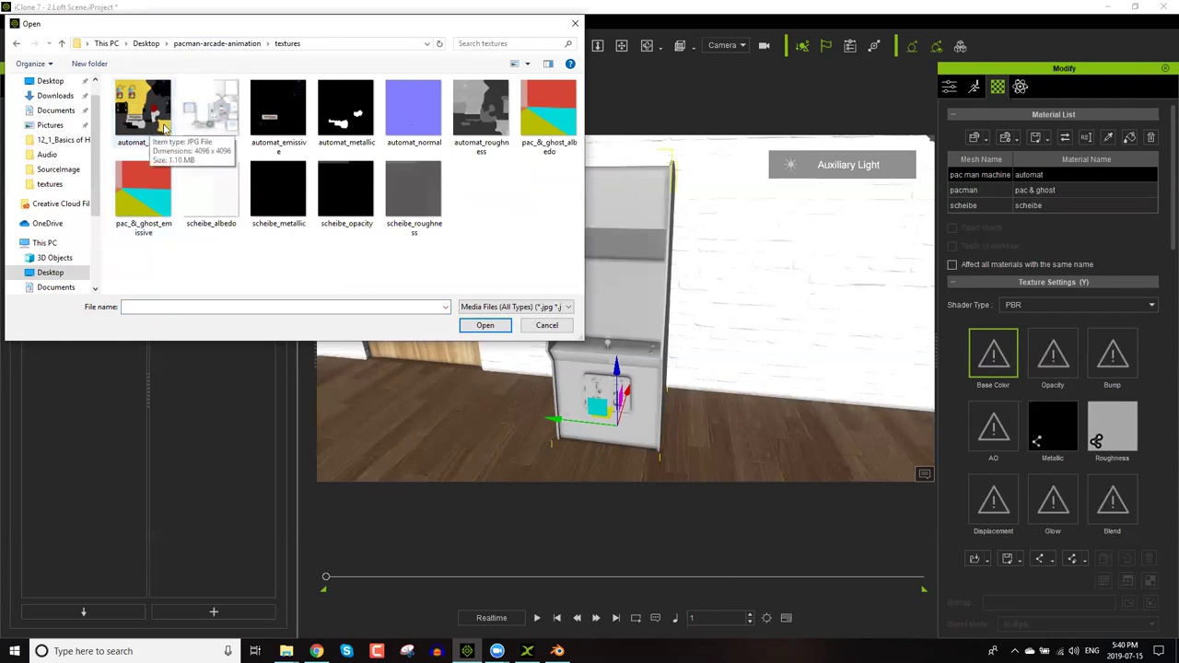
click(150, 118)
double_click(150, 118)
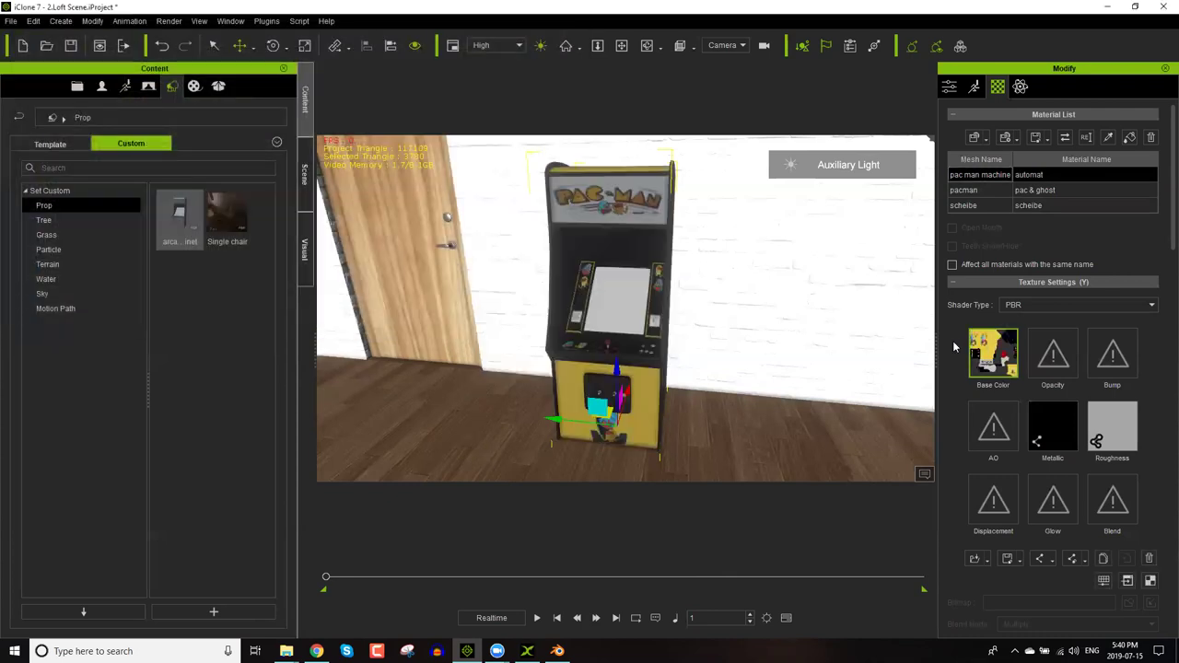
Import automat_normal into the automat material's bump channel as a normal map.
scroll(852, 402, up, 2)
scroll(852, 402, up, 3)
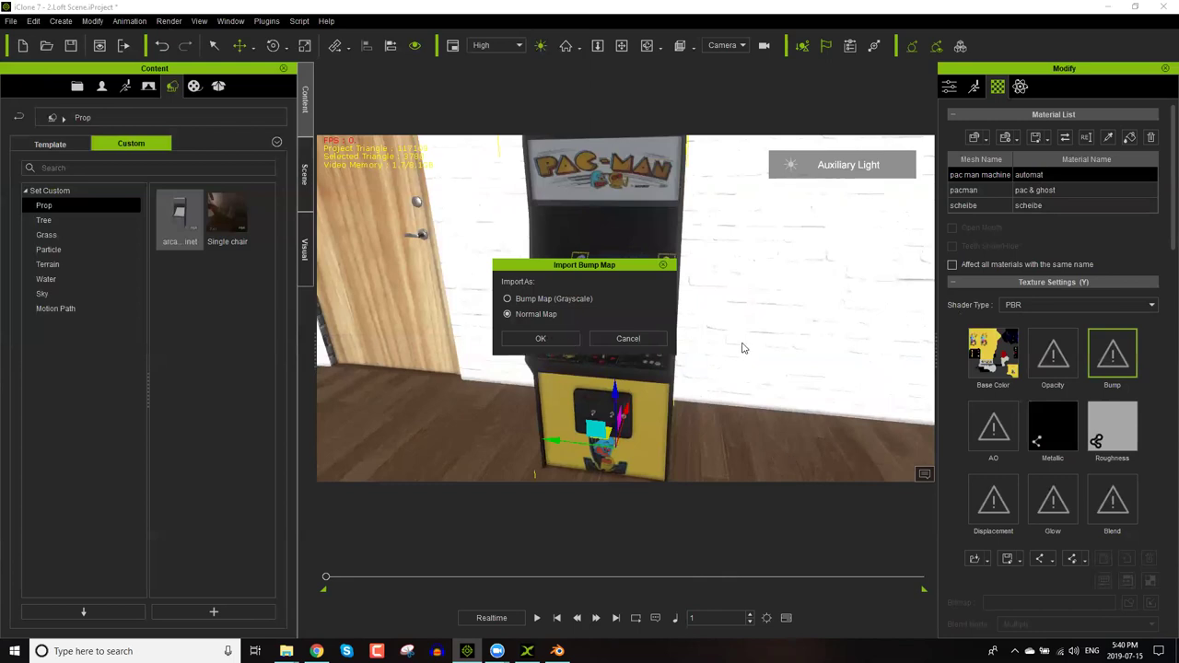
key(Return)
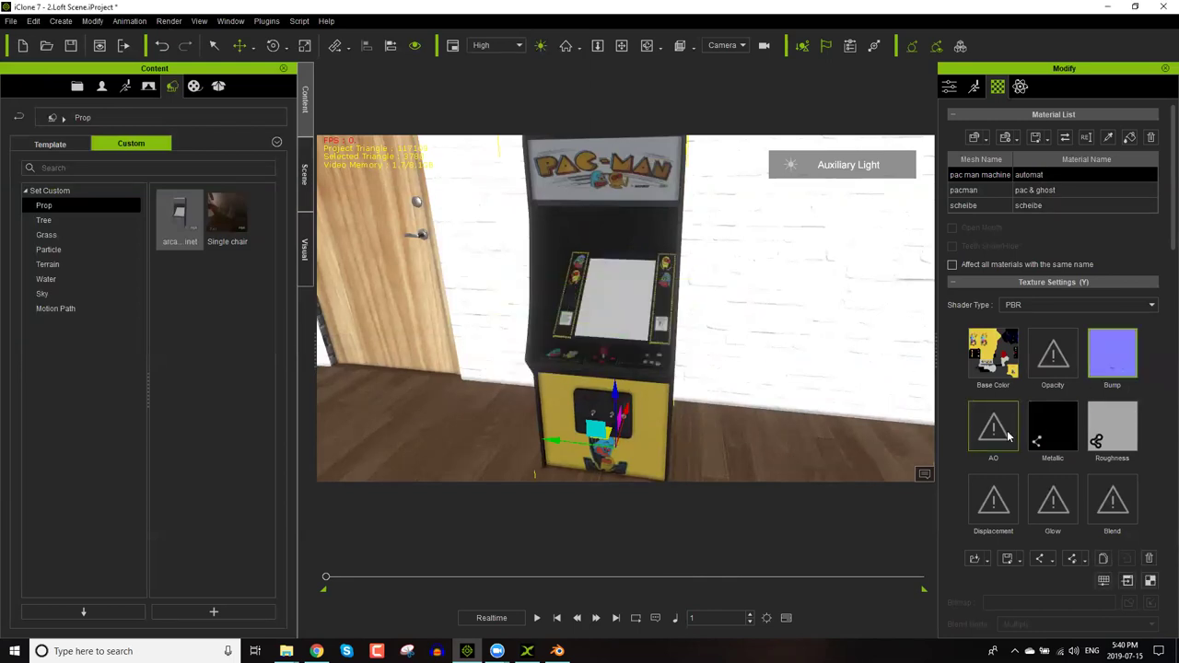
Check how the textured cabinet looks with the auxiliary light off and back on.
middle_drag(681, 432, 683, 421)
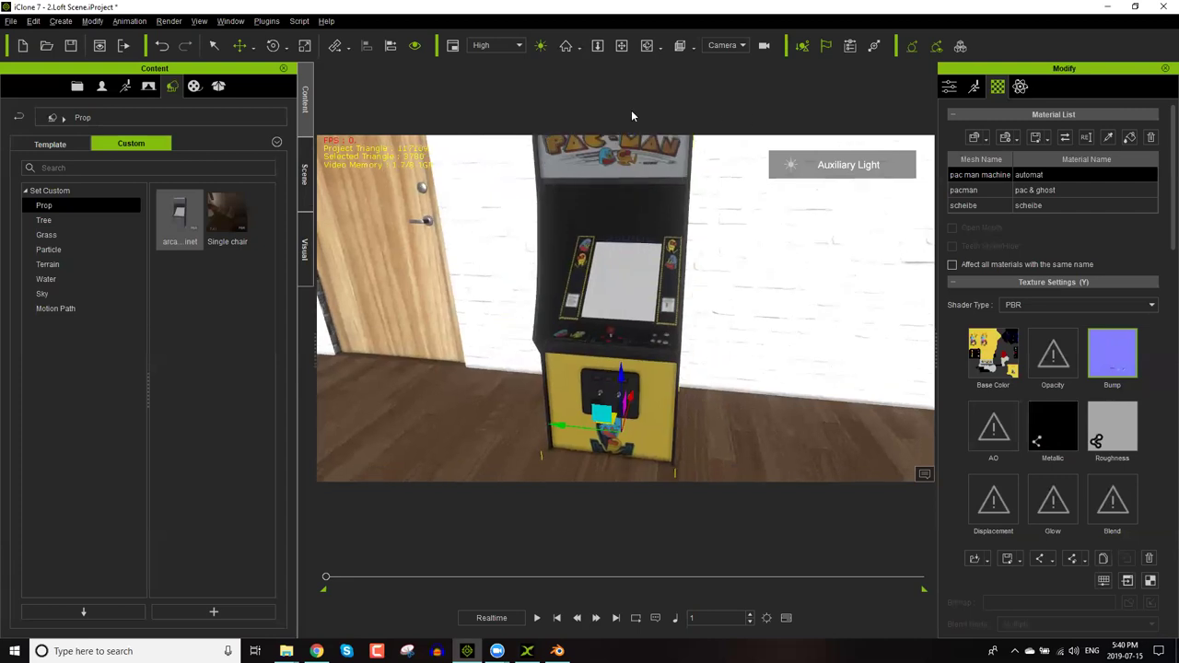
click(541, 48)
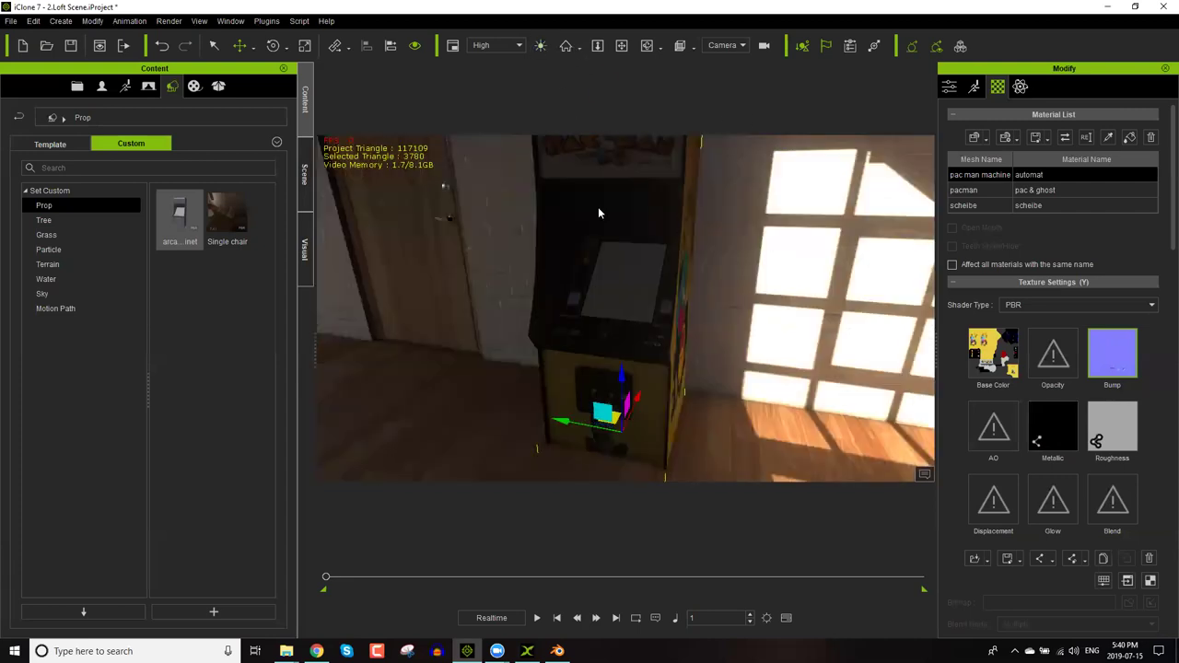
click(540, 46)
scroll(655, 402, up, 2)
middle_drag(655, 402, 658, 376)
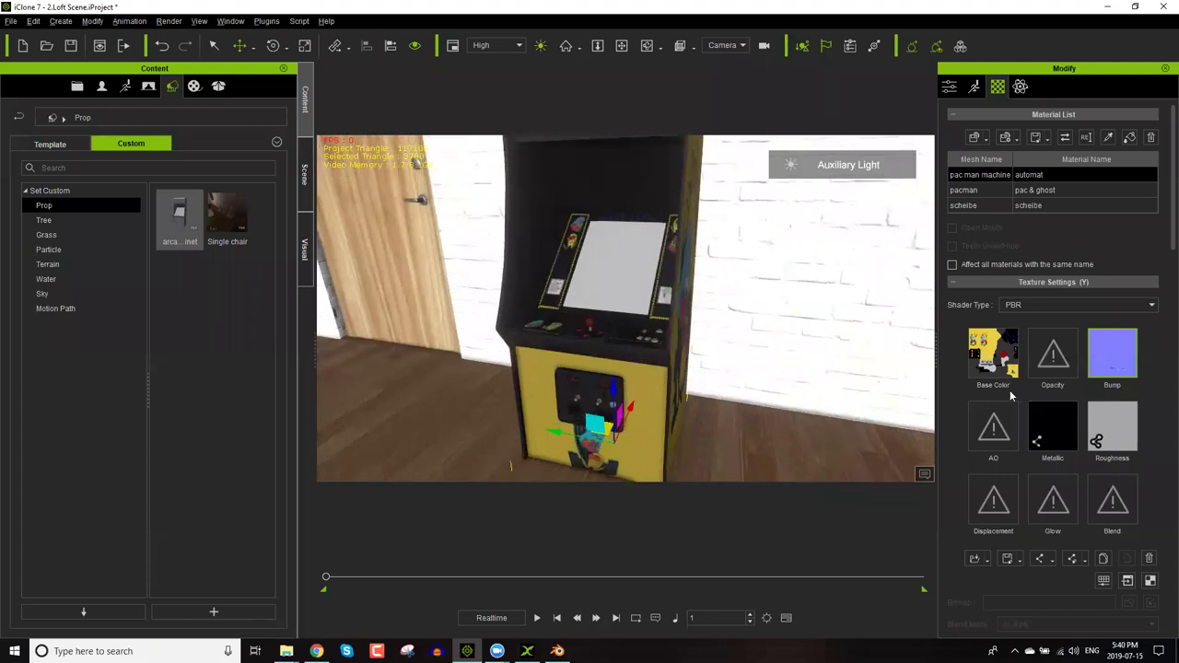
Load the automat_AO image as the automat material's AO map.
double_click(977, 416)
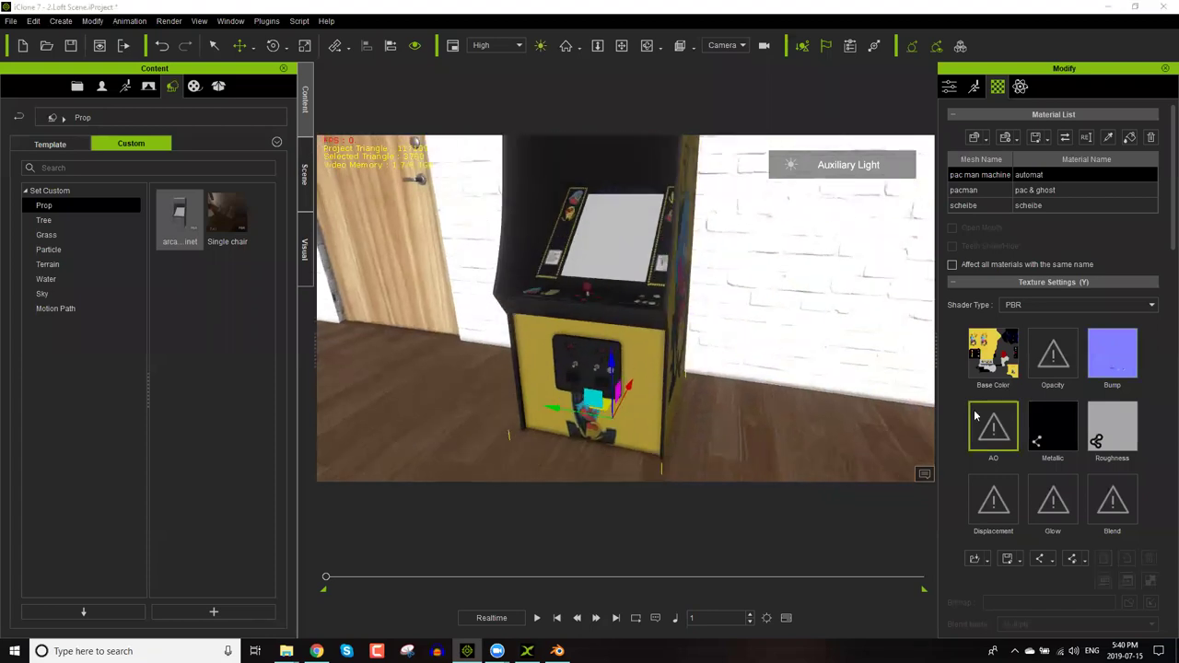
double_click(977, 417)
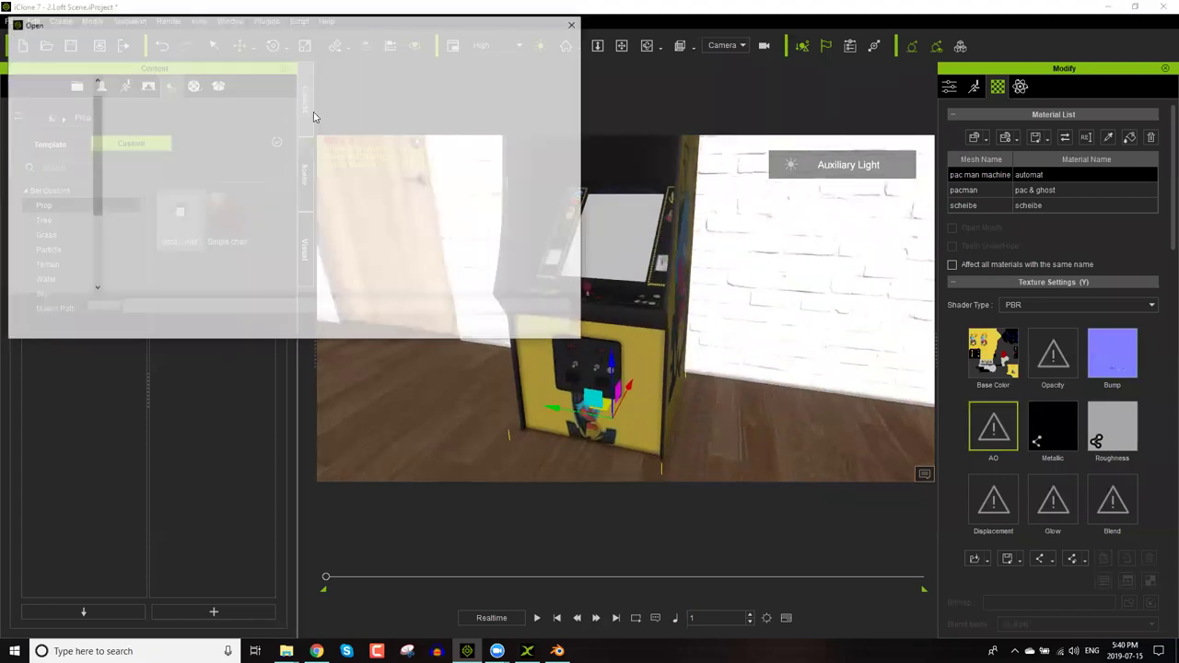
double_click(221, 120)
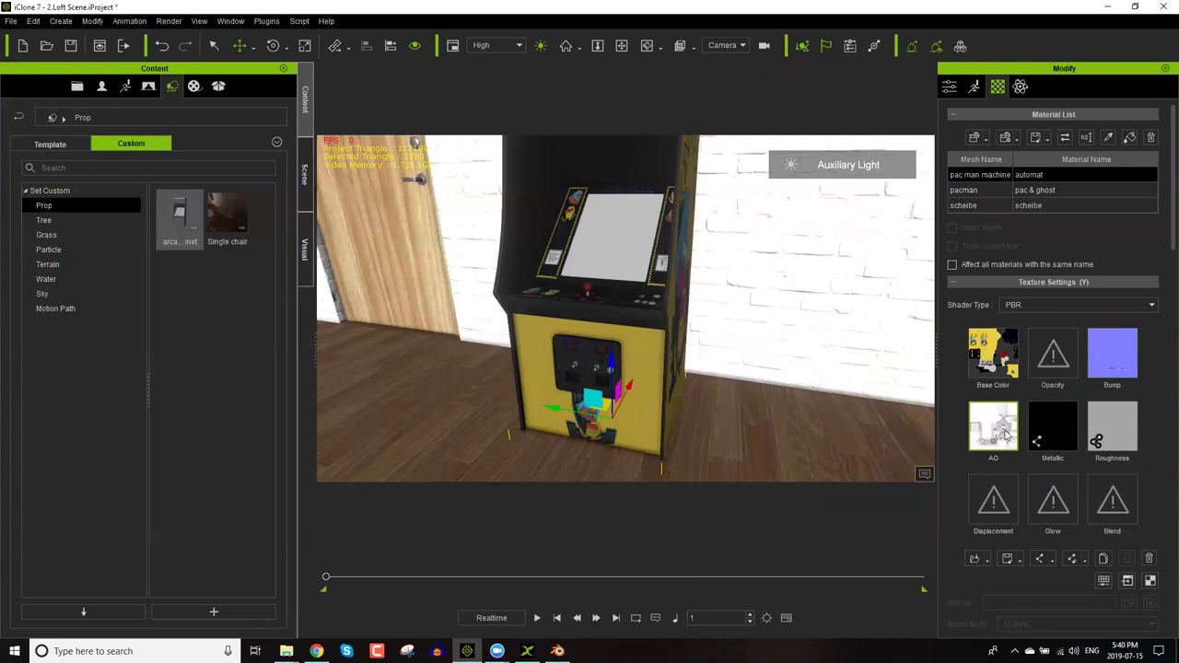
Turn off the auxiliary light and set the AO map's strength to 100.
click(540, 45)
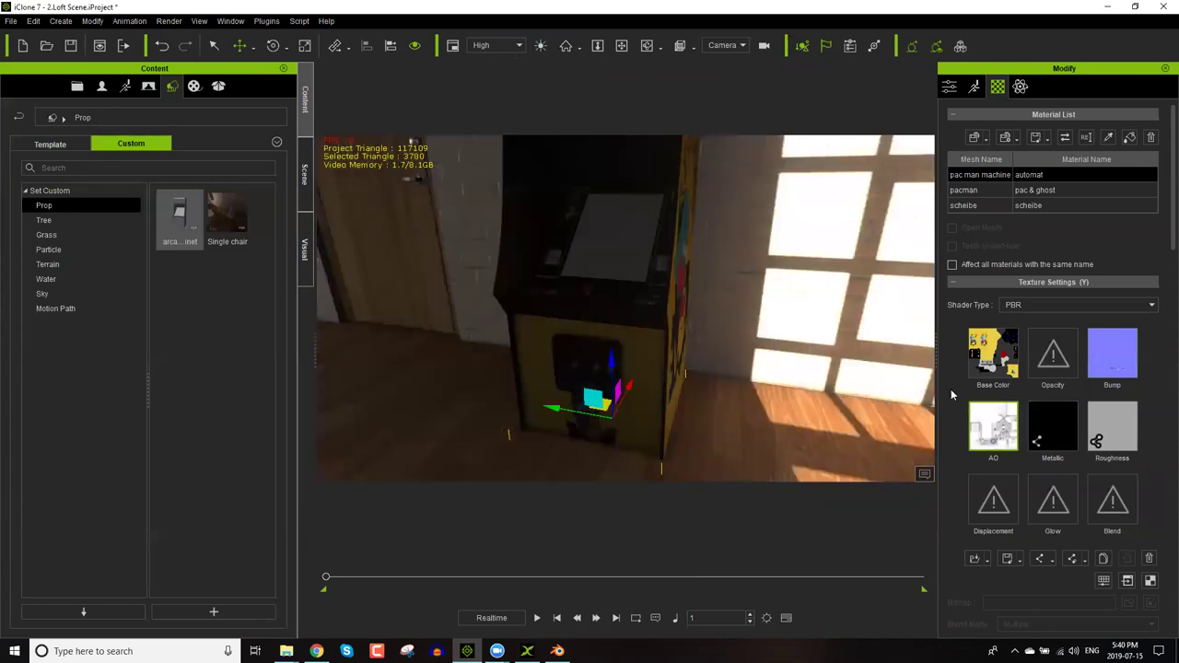
scroll(1158, 277, down, 5)
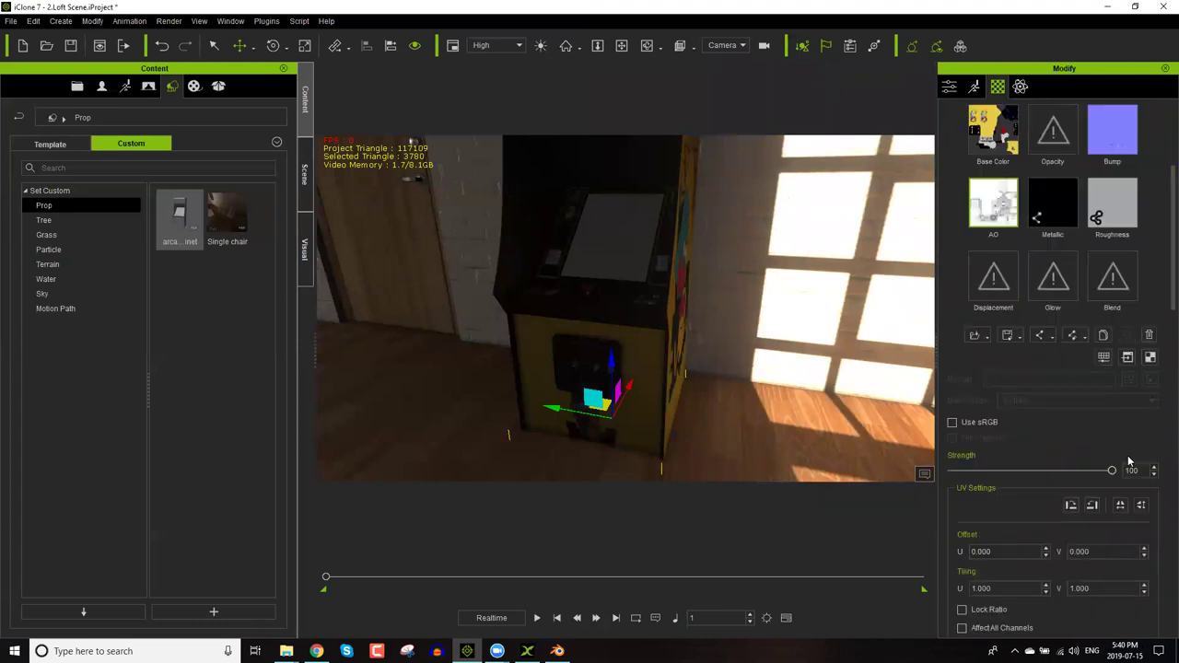
drag(1112, 470, 1161, 485)
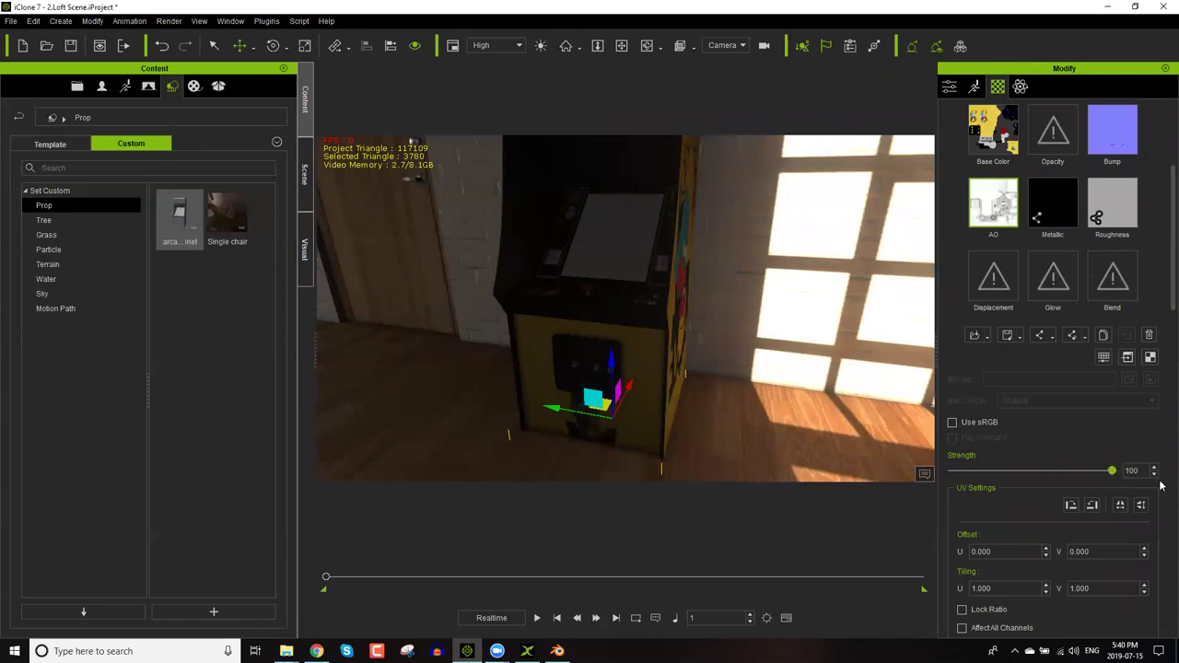
Create a point light in the scene.
click(62, 21)
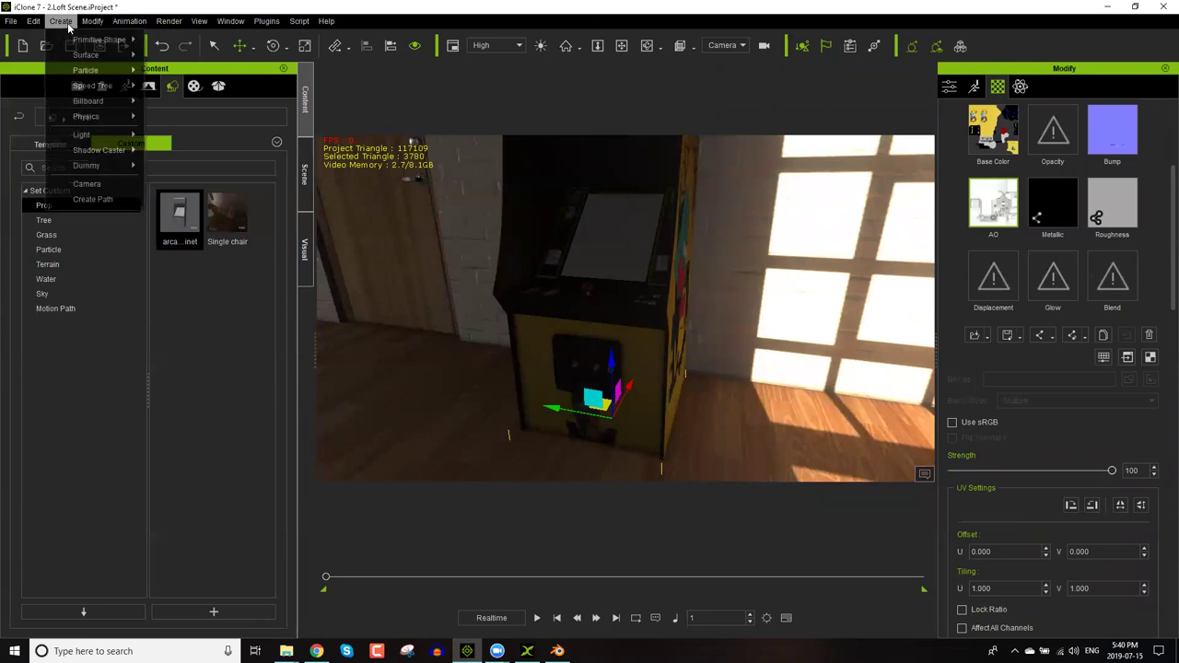
mouse_move(106, 135)
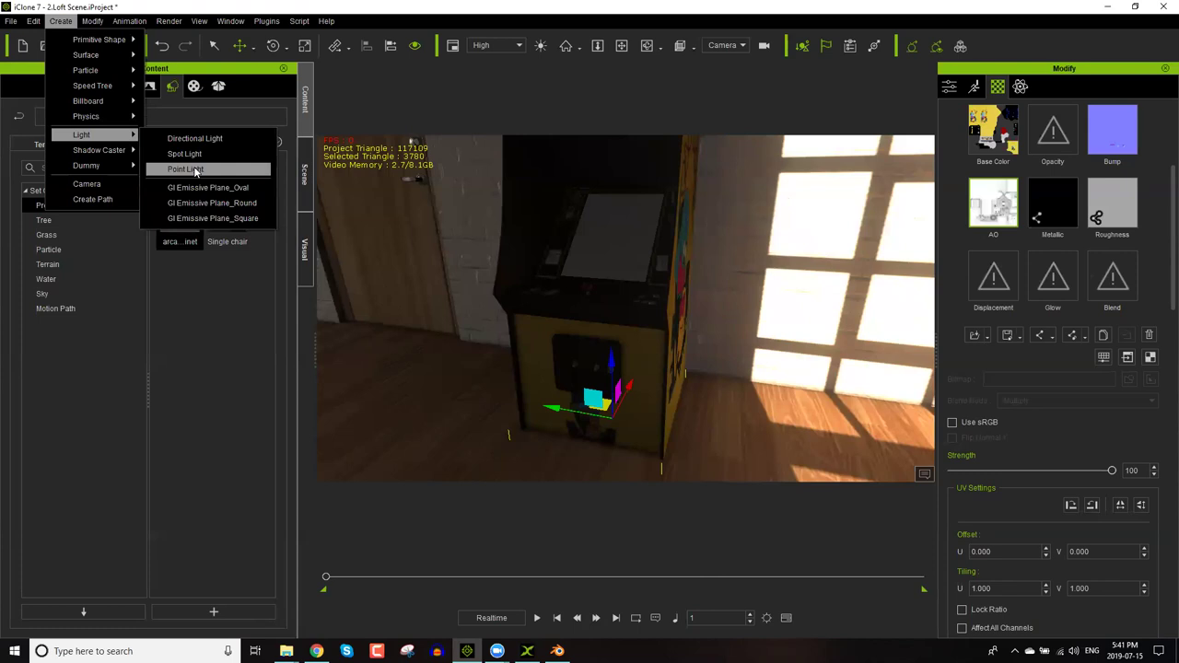
Activate image-based lighting for the scene and set its strength to 95.
click(301, 274)
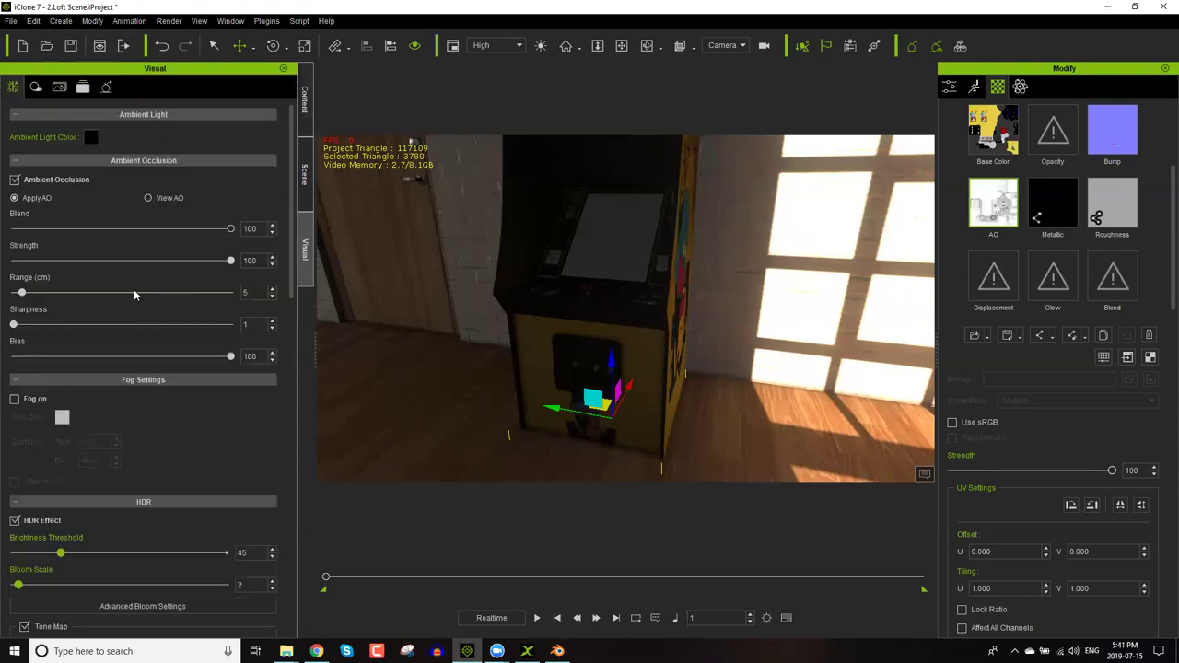
scroll(133, 290, down, 5)
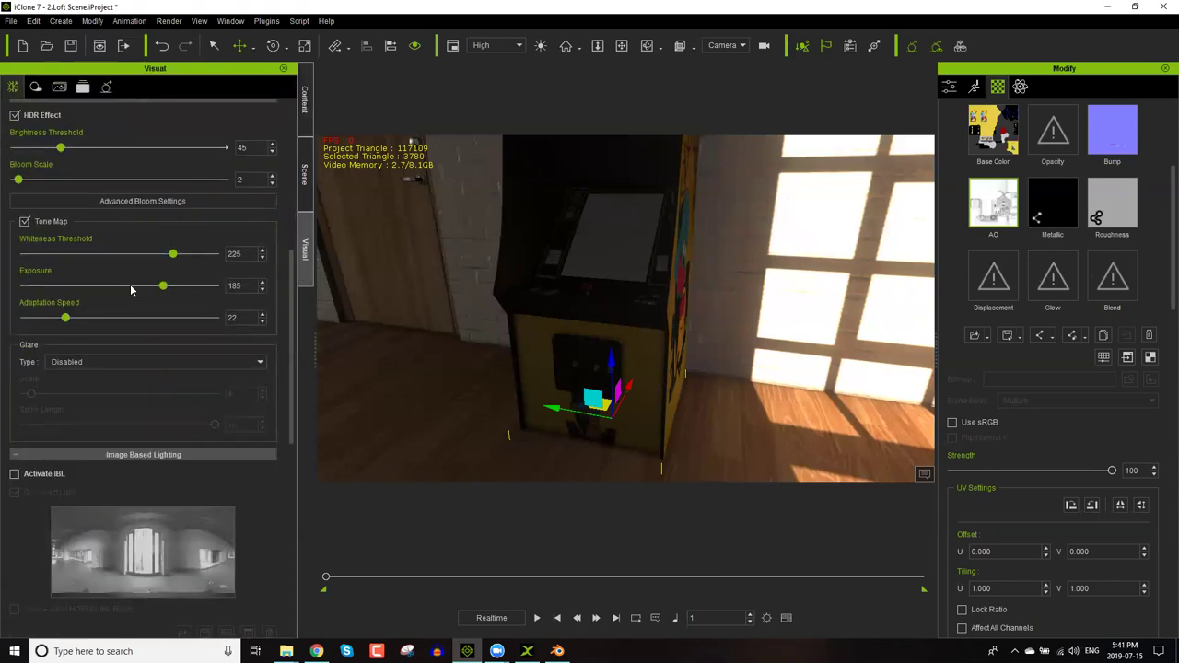
scroll(130, 284, down, 5)
click(52, 291)
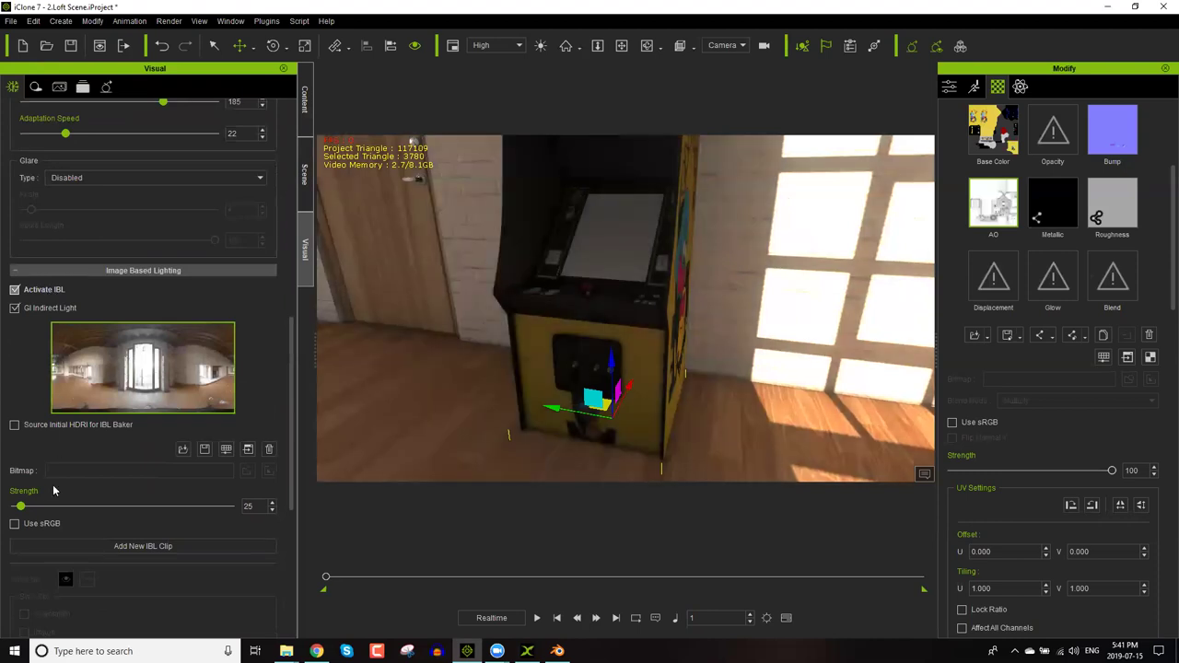
drag(20, 507, 35, 506)
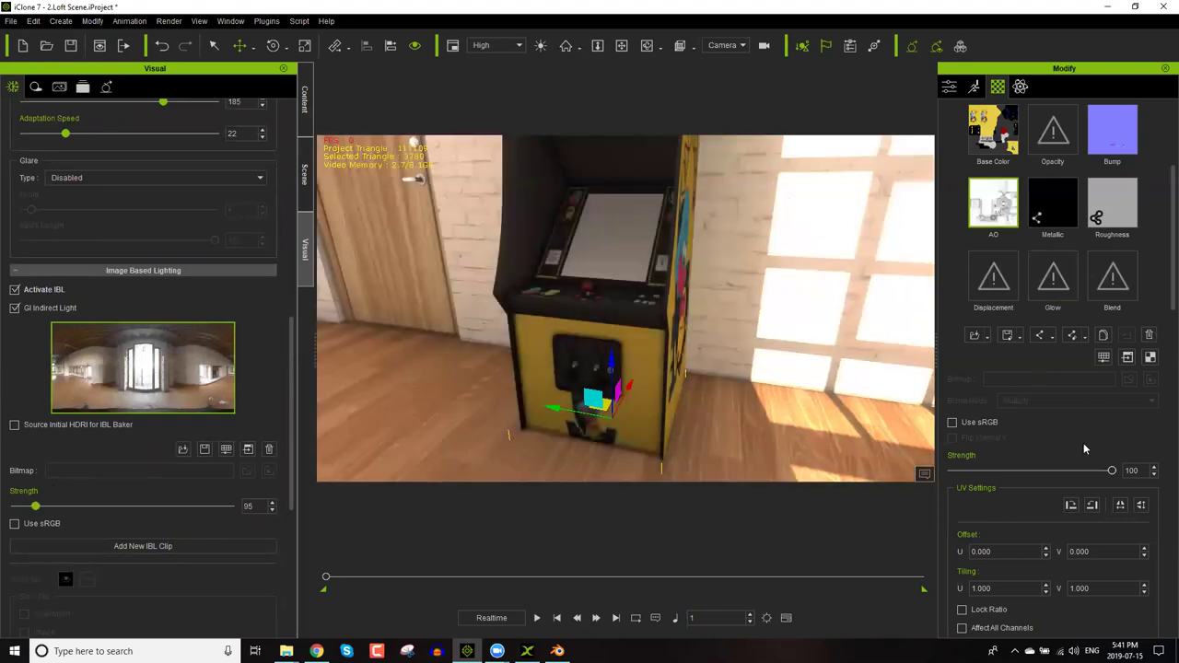
Compare the cabinet's shading up close with the automat material's AO strength at 0 and at 100.
drag(1106, 471, 887, 487)
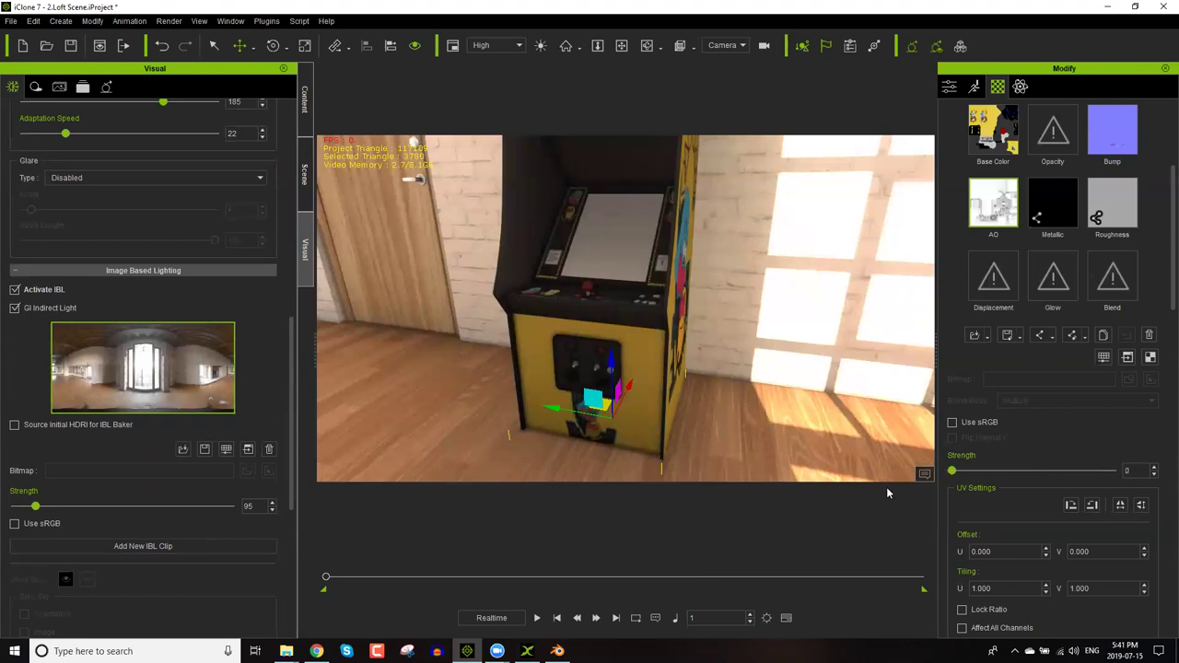
drag(952, 471, 1112, 471)
scroll(632, 380, up, 1)
scroll(632, 381, up, 5)
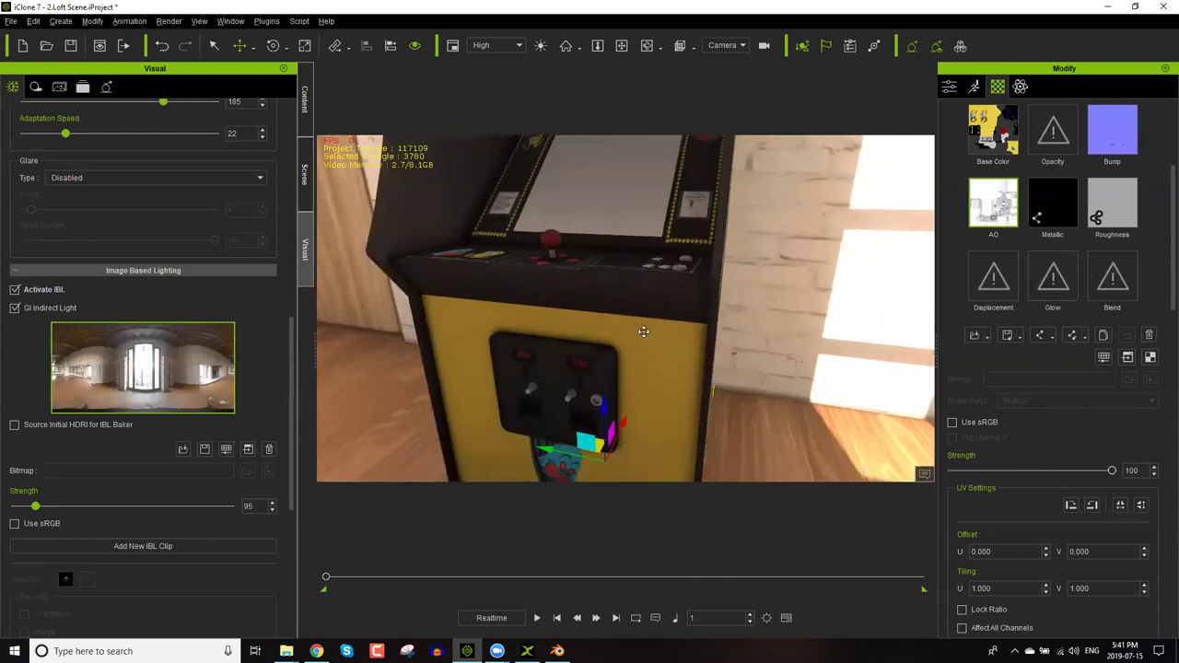
drag(1113, 471, 826, 485)
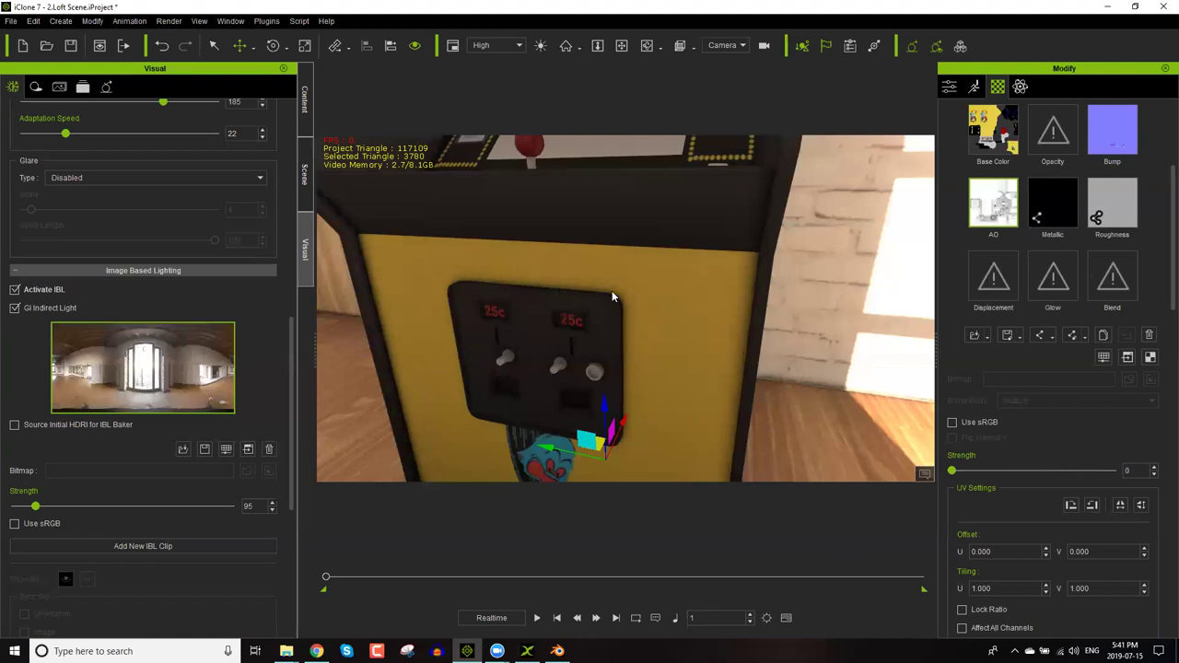
drag(953, 472, 1152, 476)
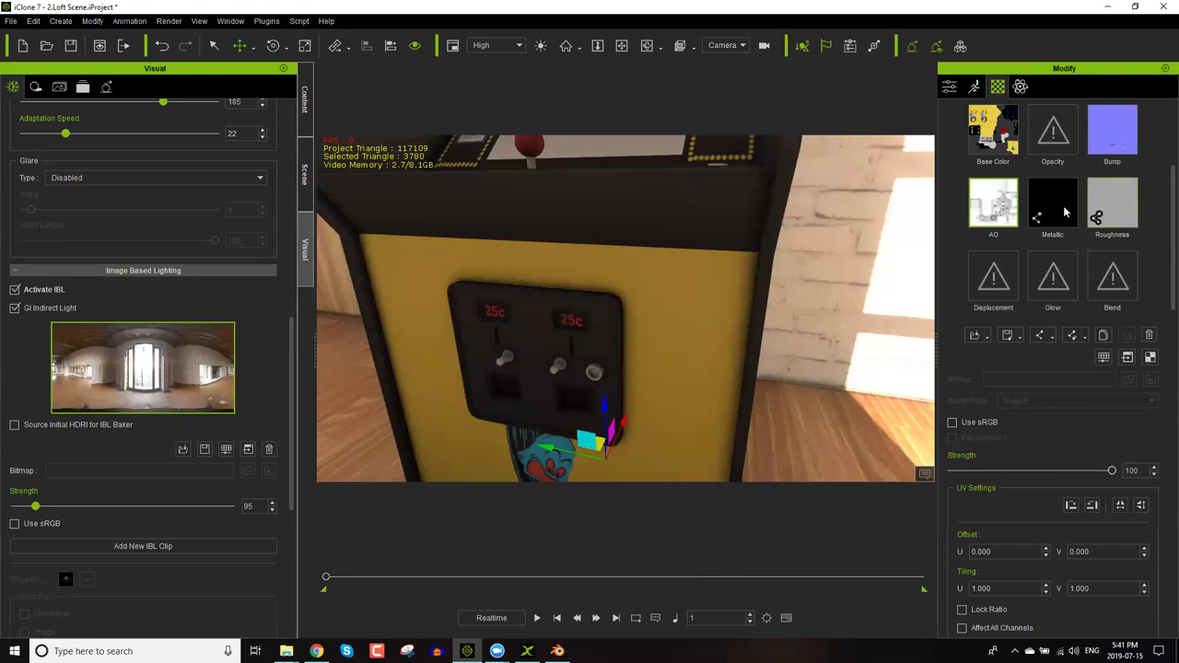
Load the automat_emissive image as the automat material's glow map and set its strength to 73.
scroll(639, 297, down, 5)
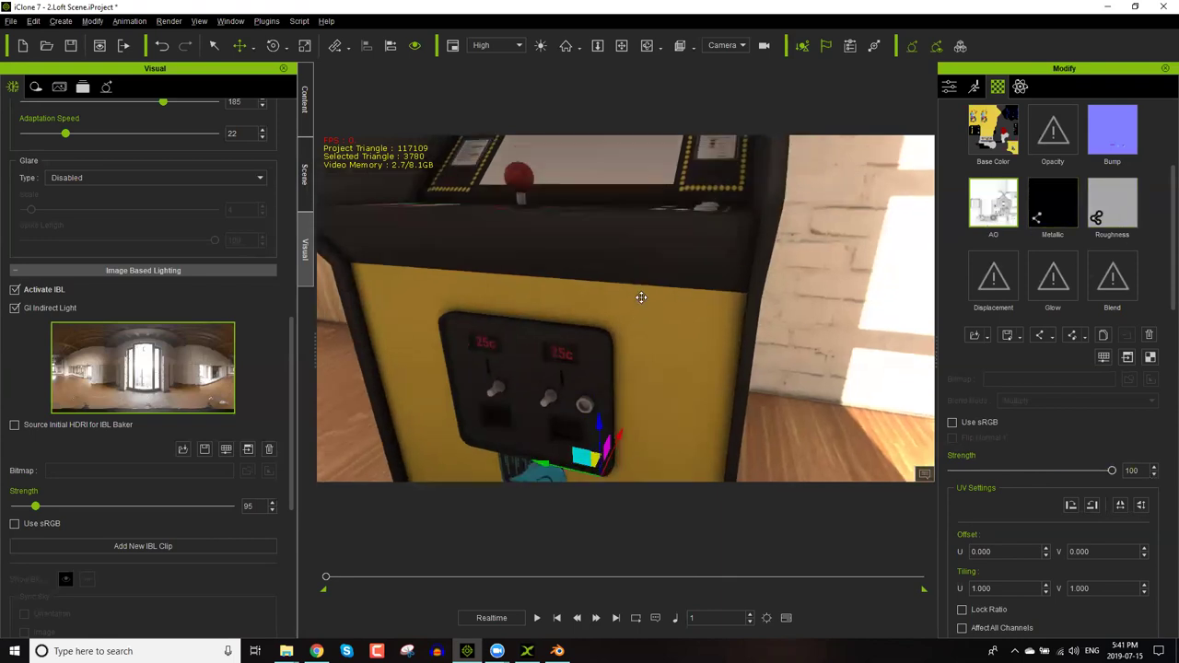
double_click(1061, 279)
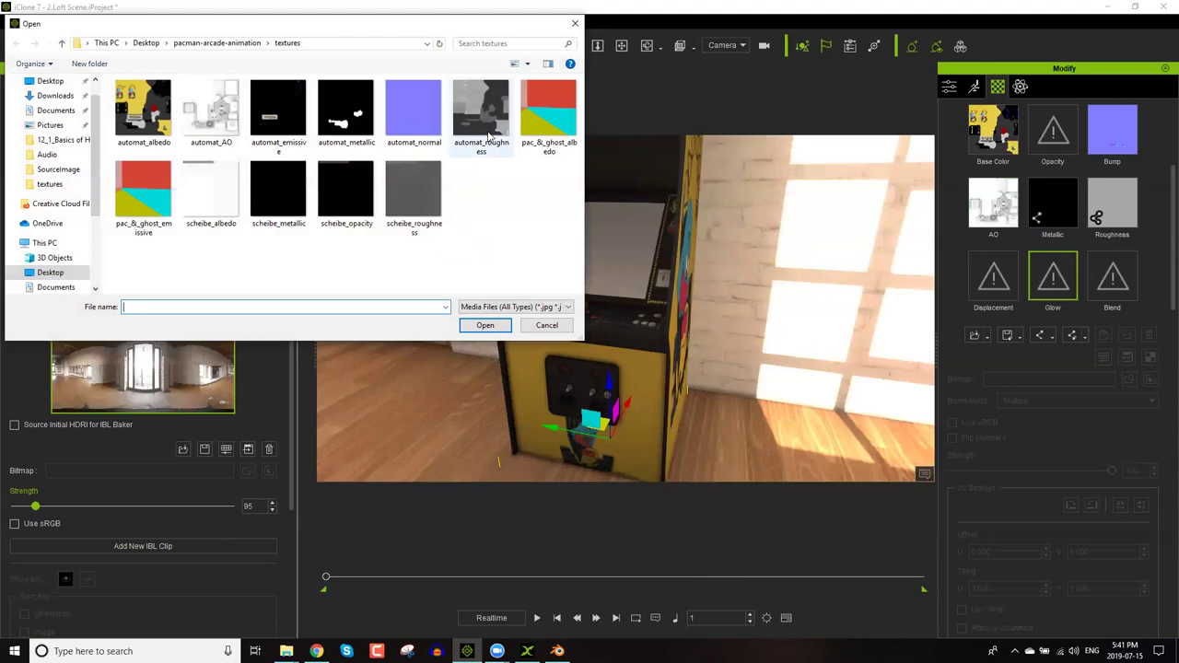
double_click(278, 115)
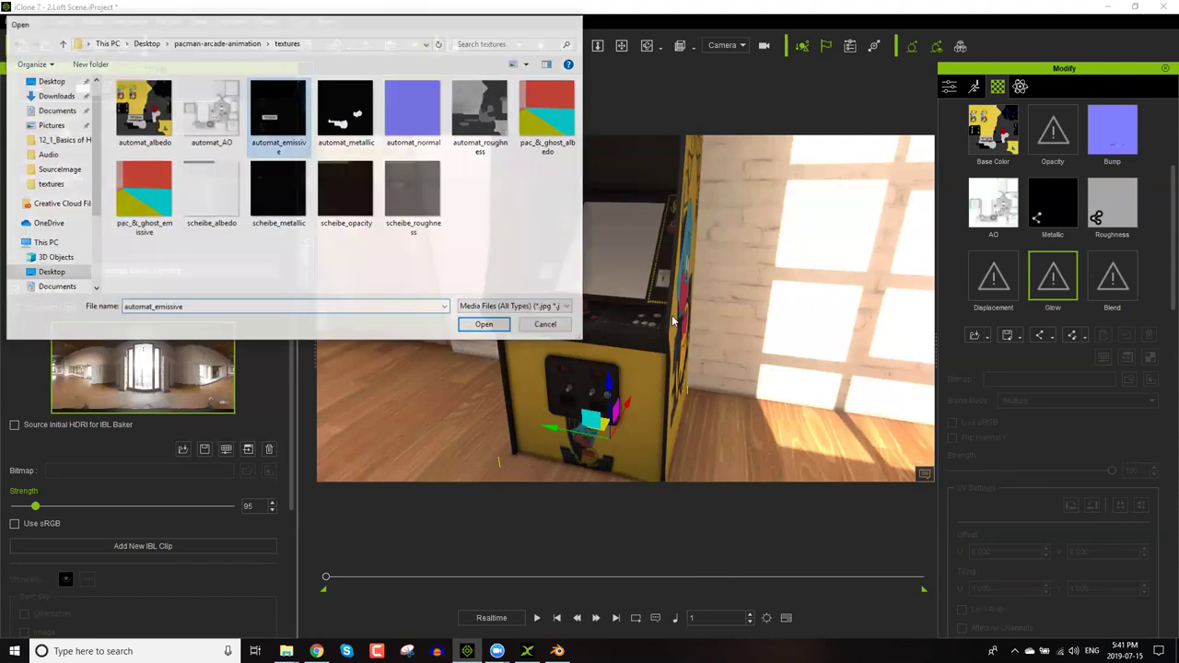
middle_drag(654, 256, 647, 316)
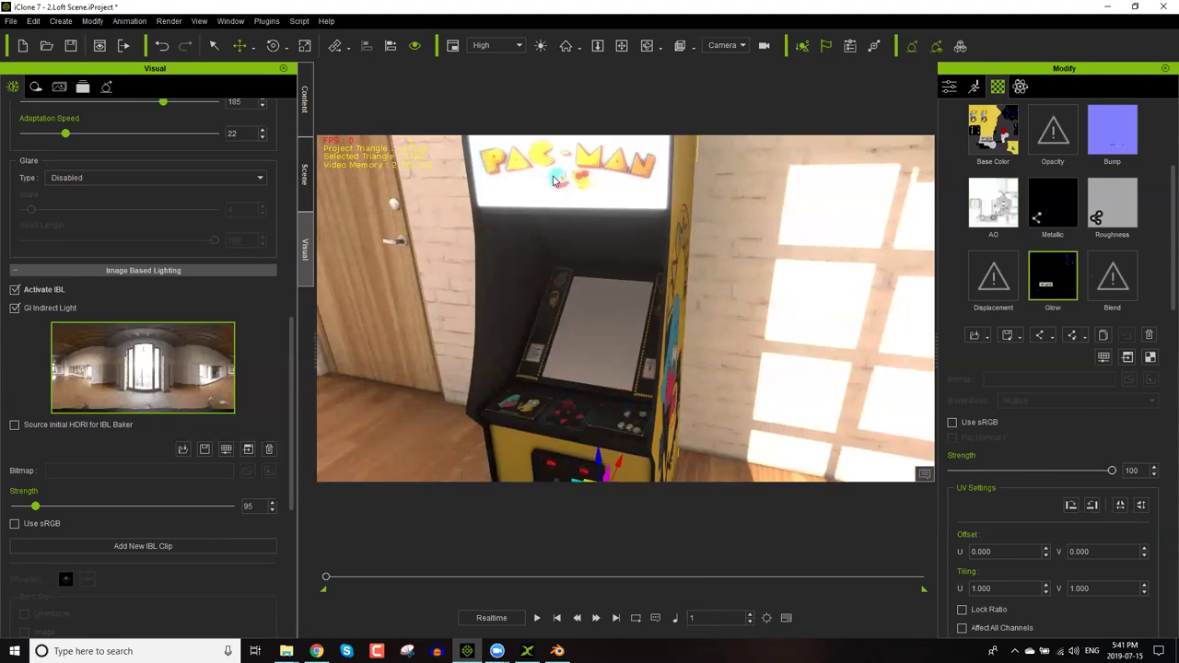
drag(1105, 472, 1068, 471)
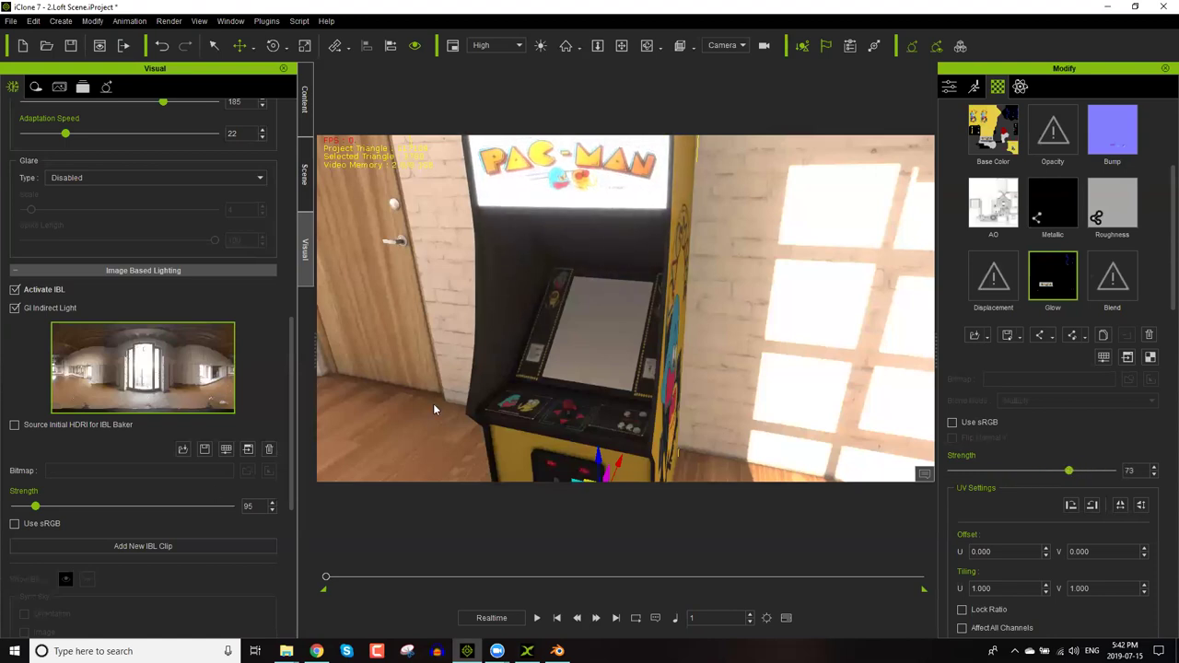
Load the automat_metallic image as the automat material's metallic map, importing it as a unique texture.
click(1061, 211)
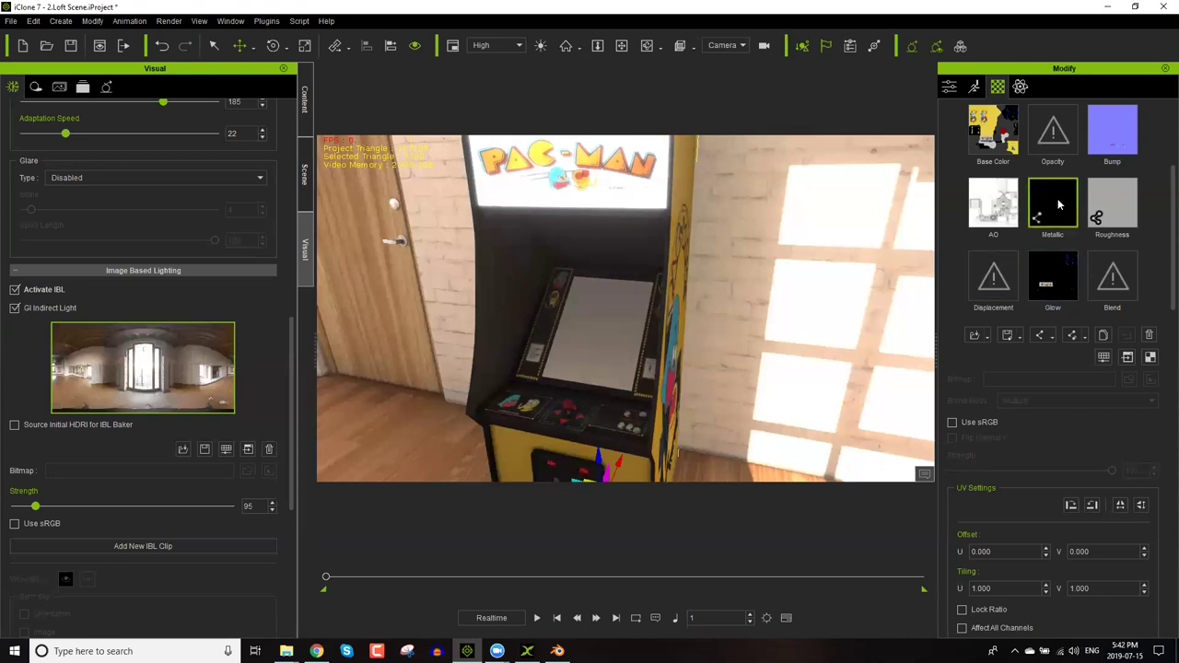
double_click(1056, 205)
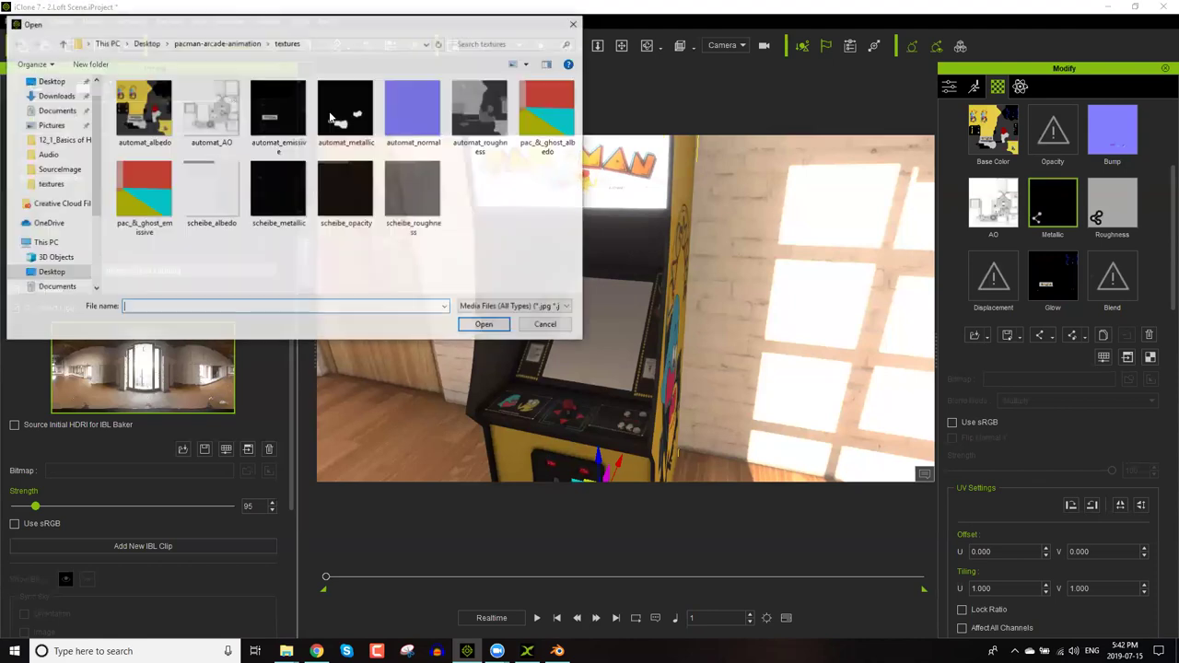
double_click(346, 108)
click(489, 317)
click(529, 336)
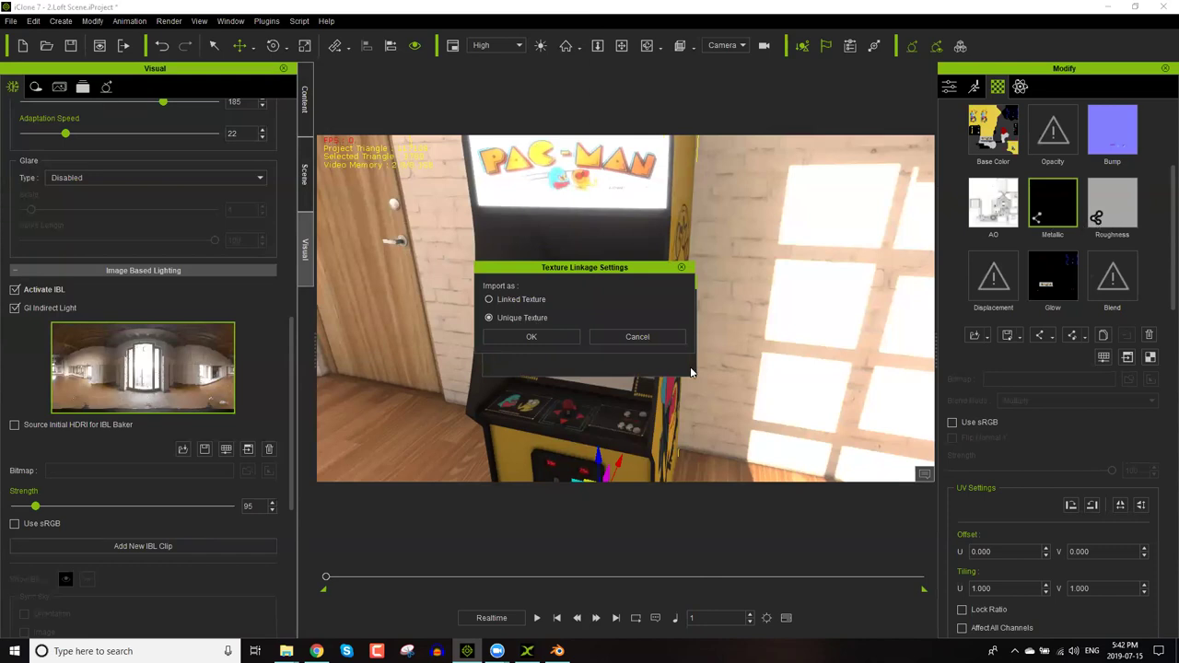
click(564, 337)
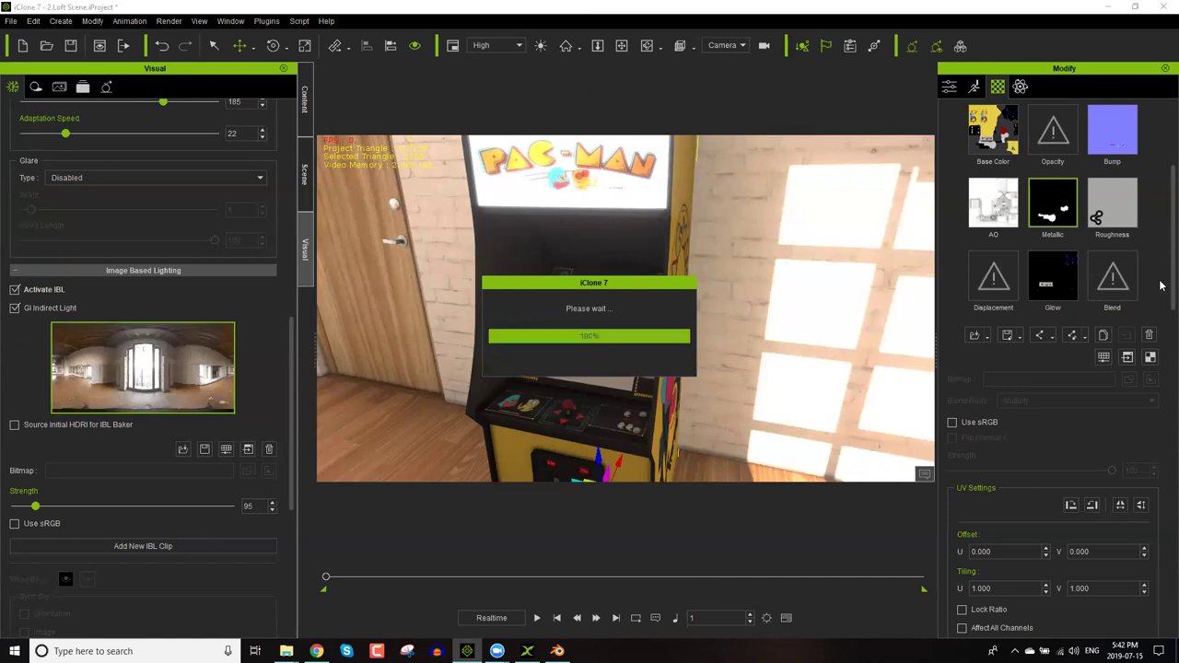
Load the automat_roughness image as the automat material's roughness map and check the cabinet's surface.
click(1115, 208)
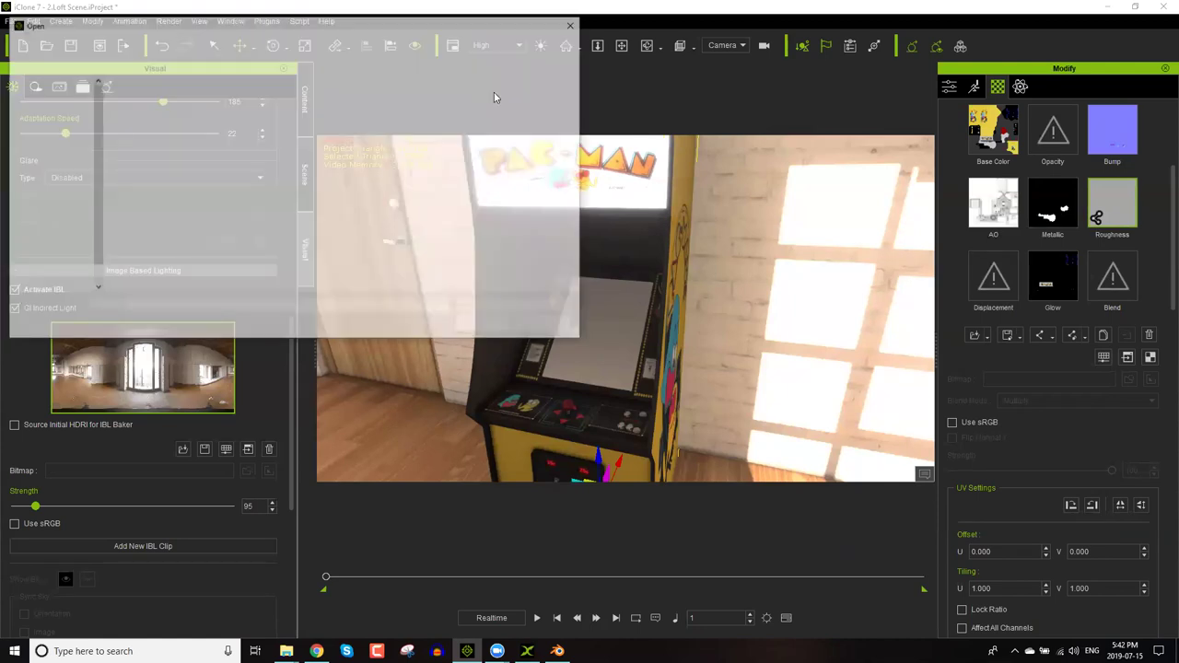
click(548, 326)
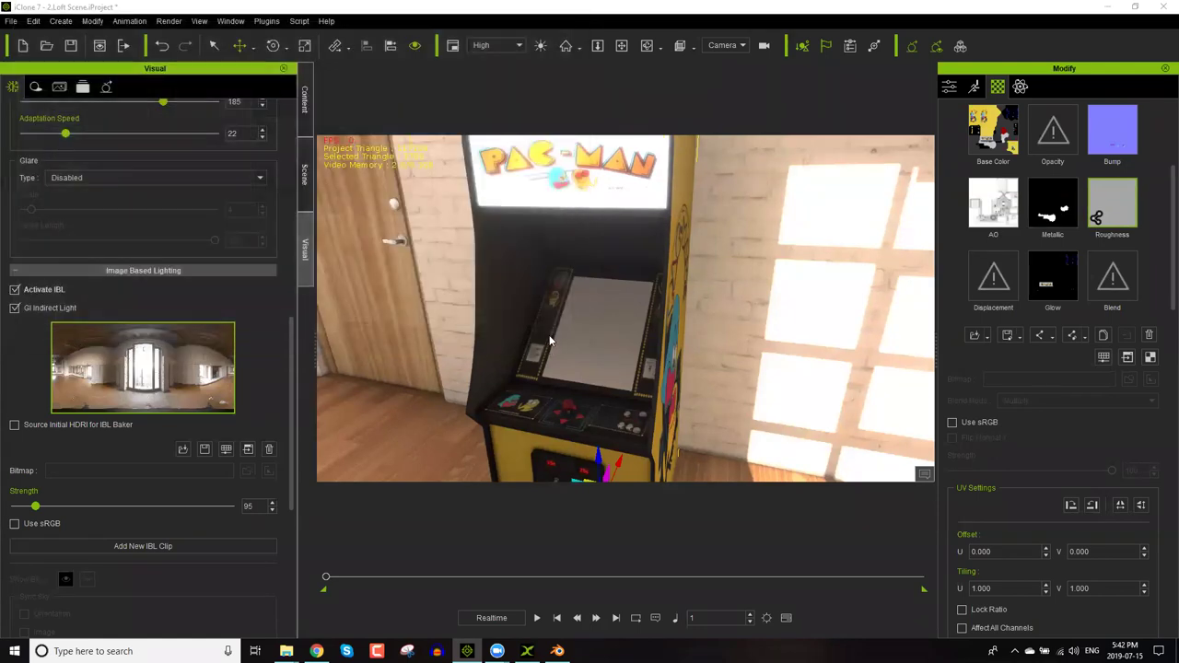
middle_drag(569, 410, 589, 361)
right_drag(596, 360, 557, 359)
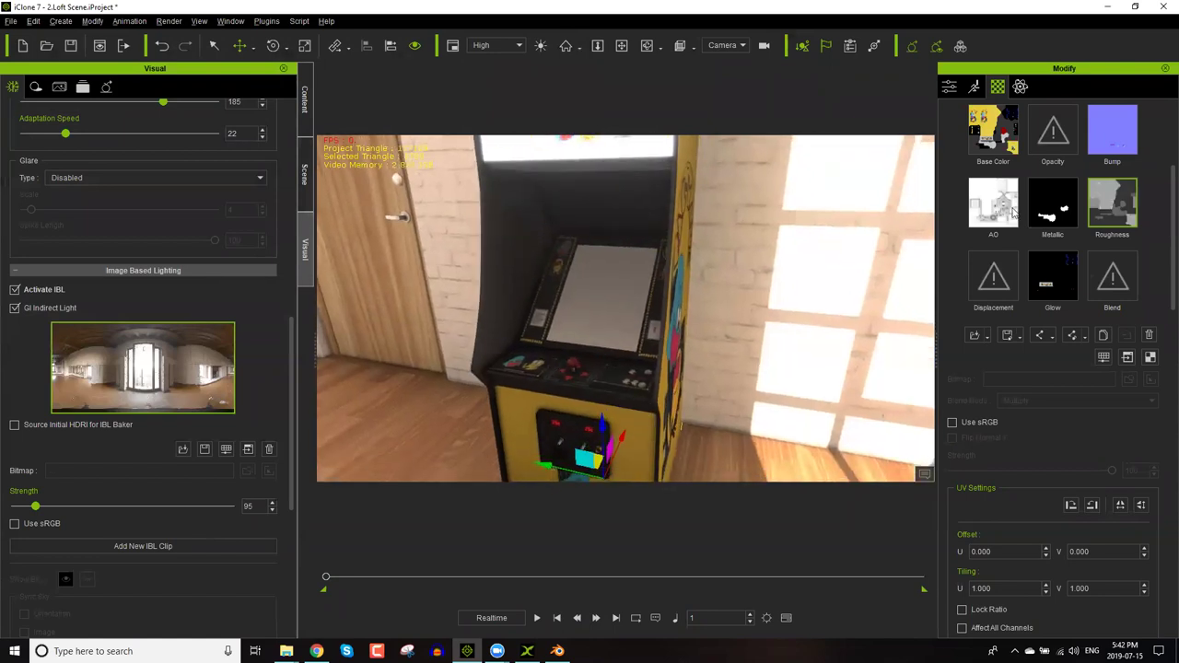
Lower the image-based lighting strength to 29 and view the cabinet's side with the metallic map selected.
click(1053, 209)
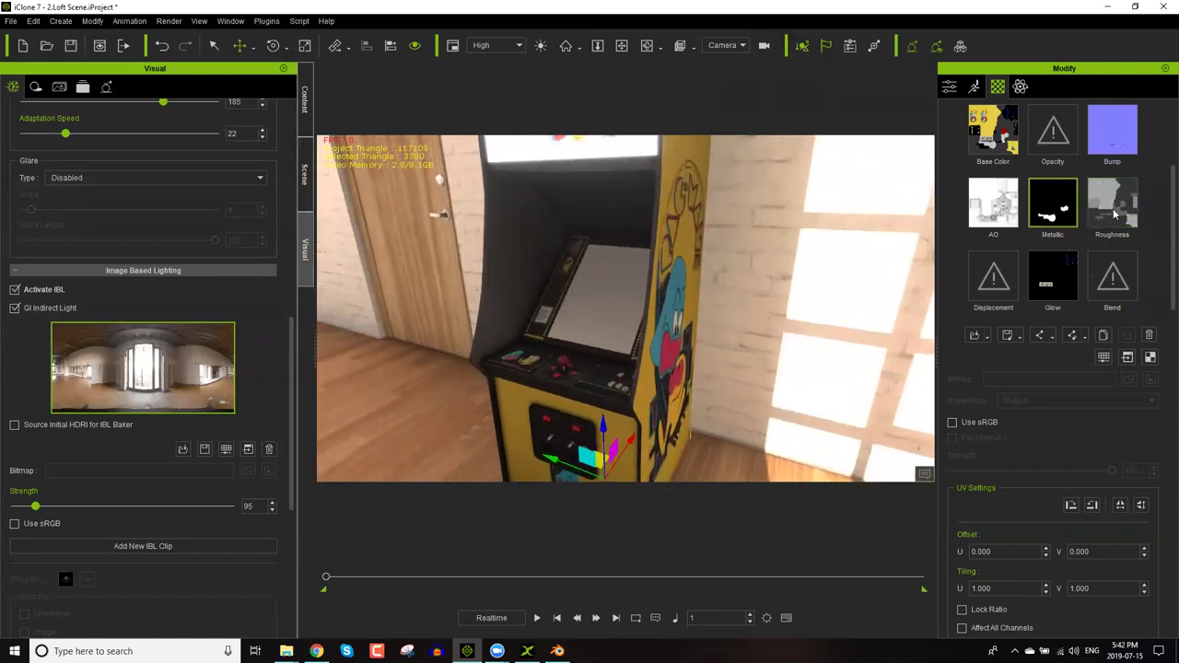
click(1124, 208)
click(1051, 207)
drag(35, 507, 19, 506)
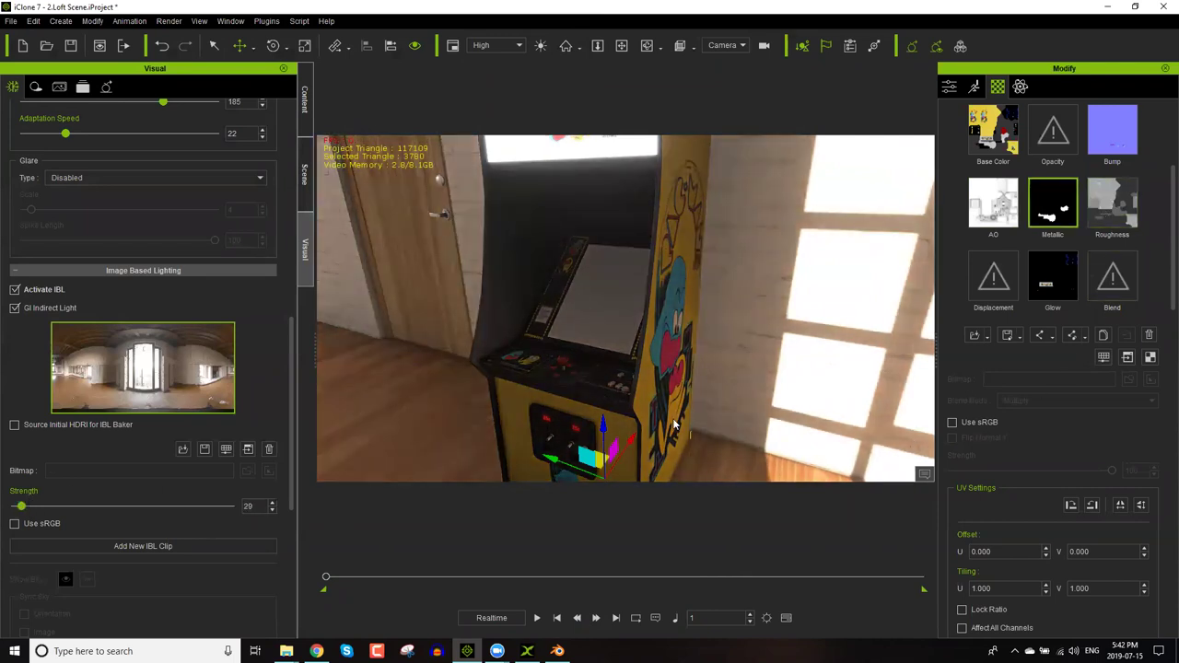
middle_drag(686, 404, 802, 360)
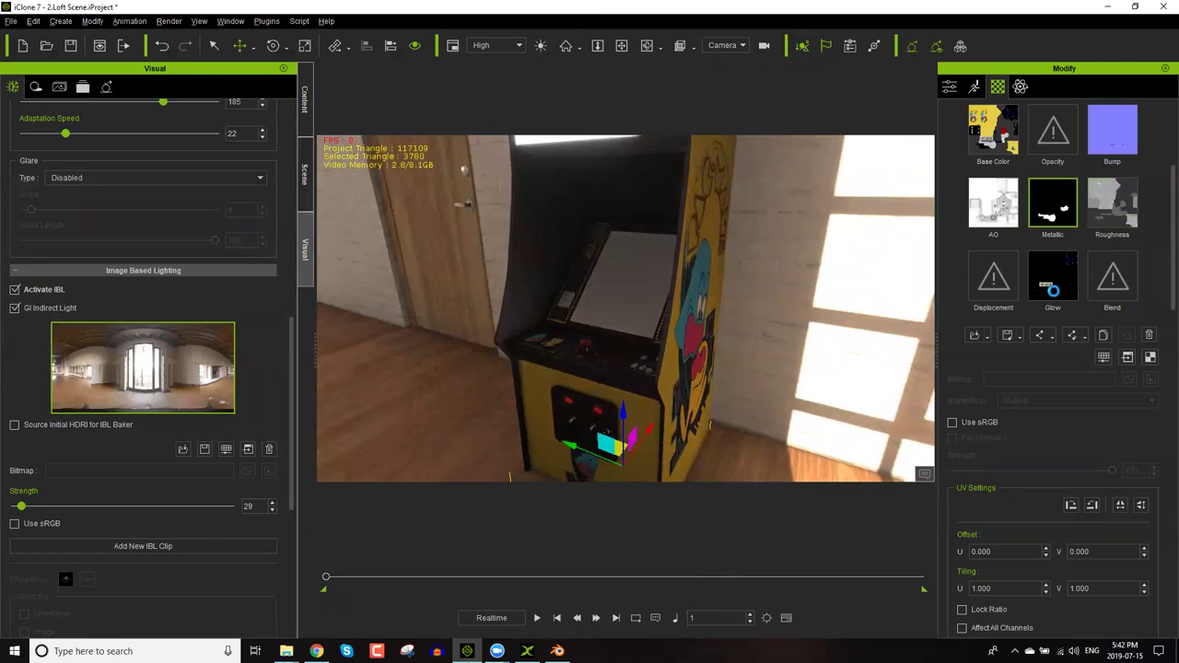
Try a brightness of 73 on the metallic map through its color adjustment and inspect the cabinet's side.
click(1104, 358)
drag(569, 114, 262, 124)
drag(263, 332, 304, 334)
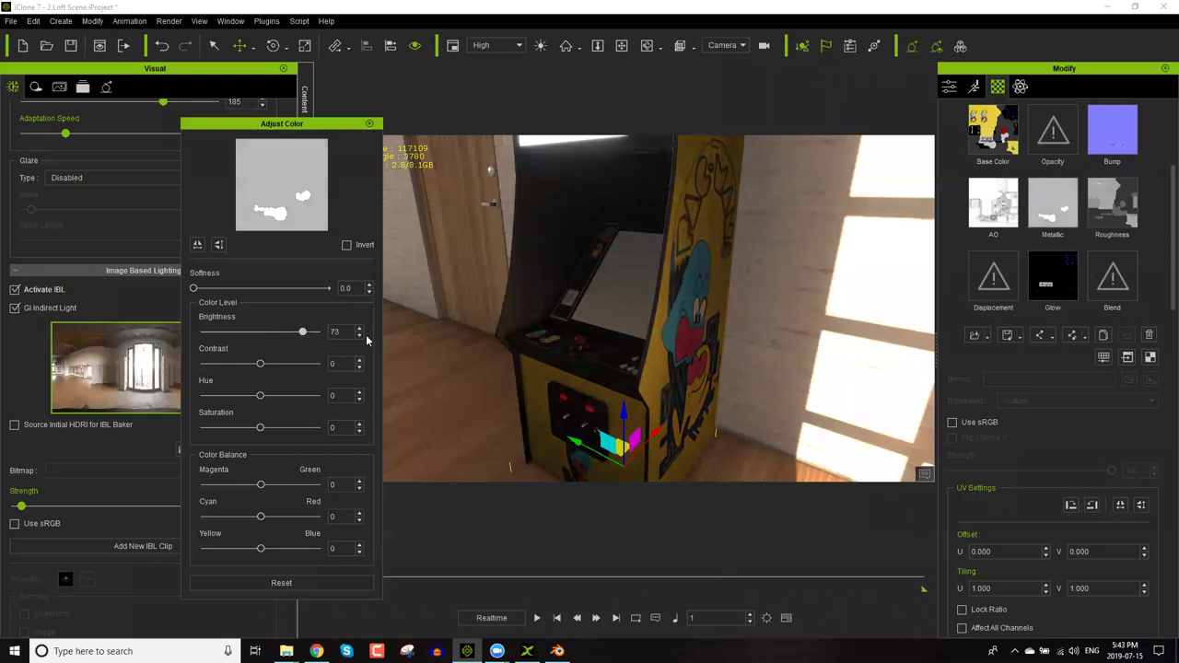
right_drag(642, 348, 699, 309)
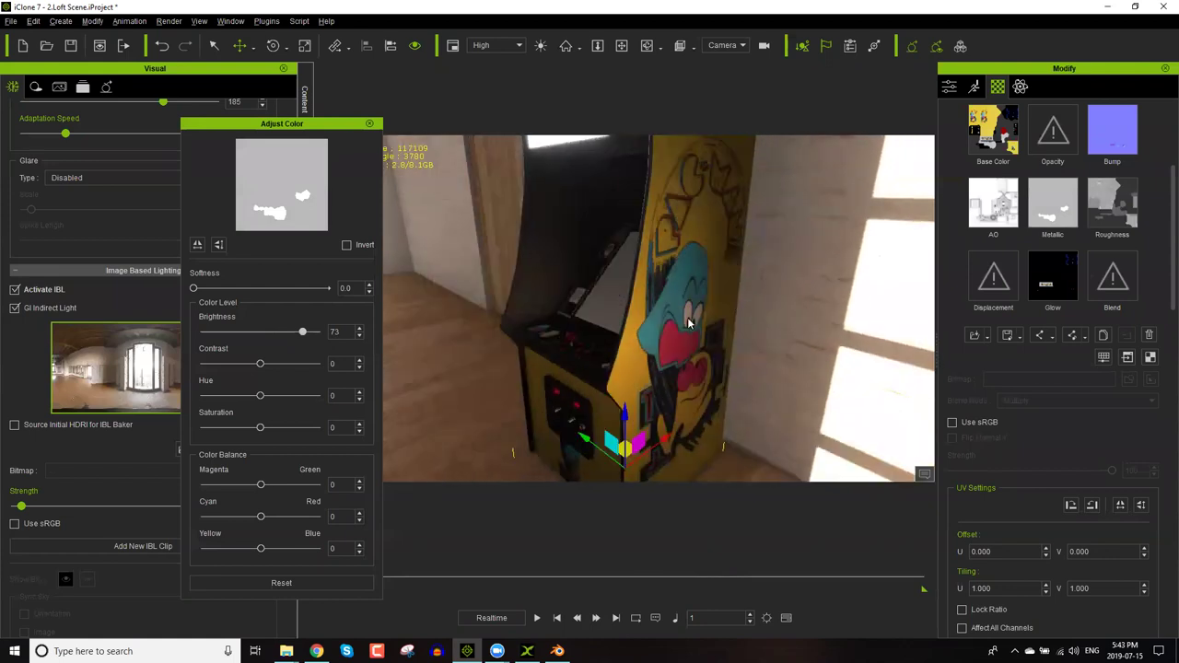
Set the metallic map's brightness to -1, check the cabinet and close the color adjustment.
drag(302, 332, 260, 335)
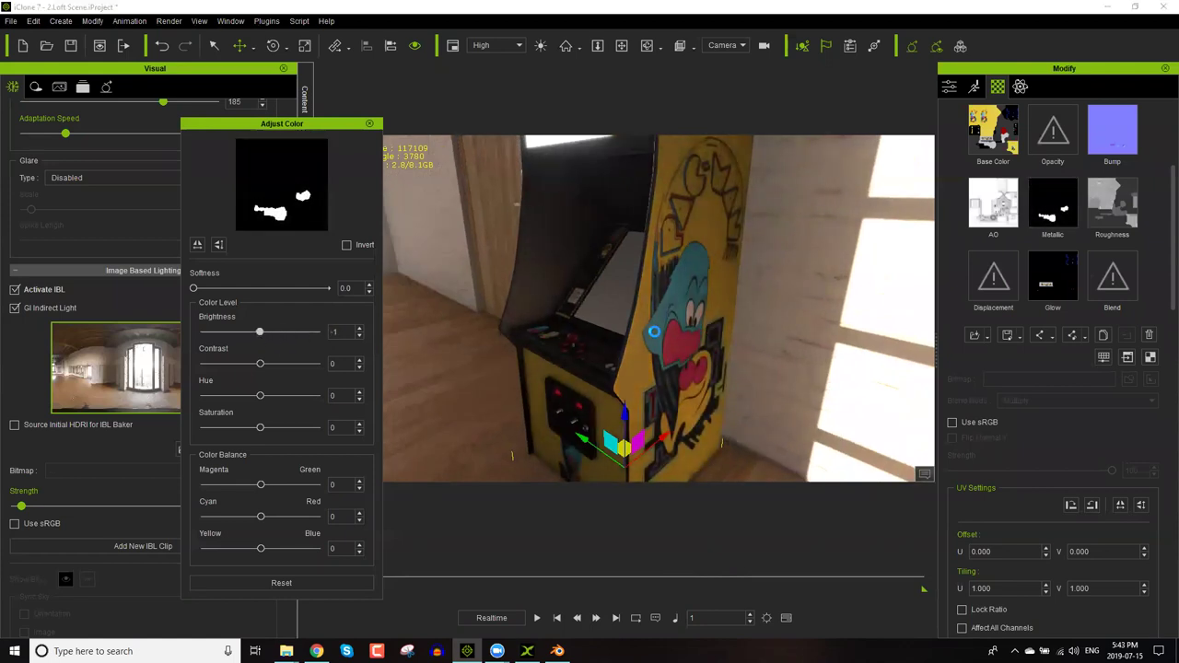
right_drag(604, 334, 371, 128)
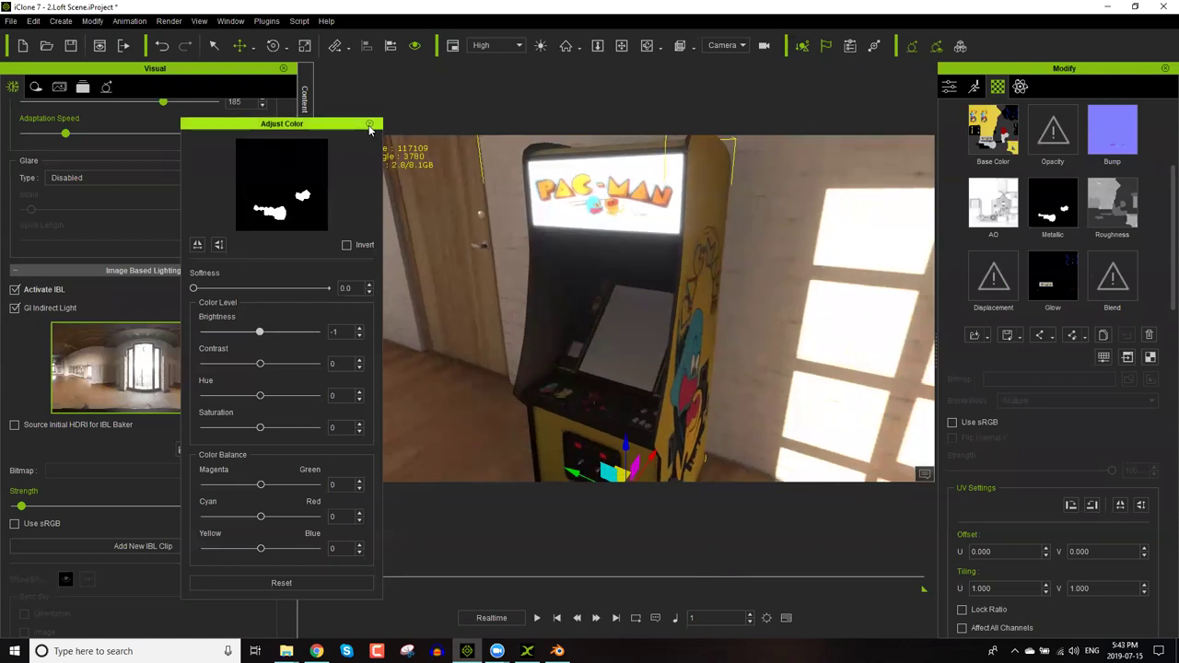
click(369, 125)
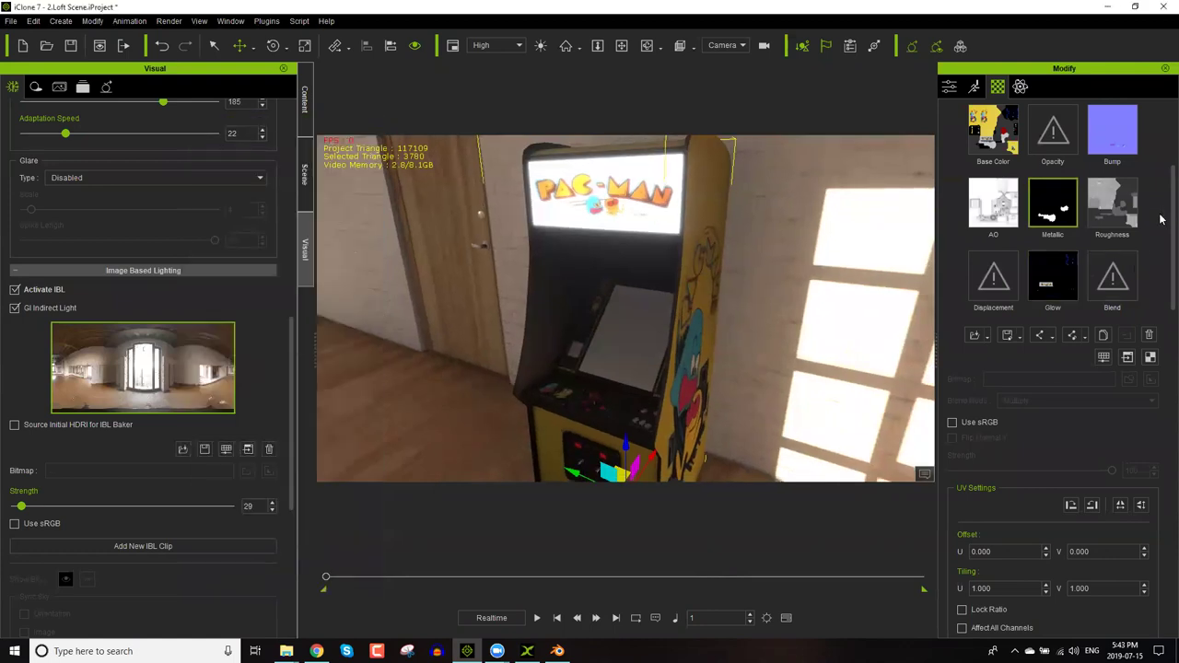
Load the pac_&_ghost_albedo image as the base color of the pac & ghost material.
scroll(1048, 174, up, 3)
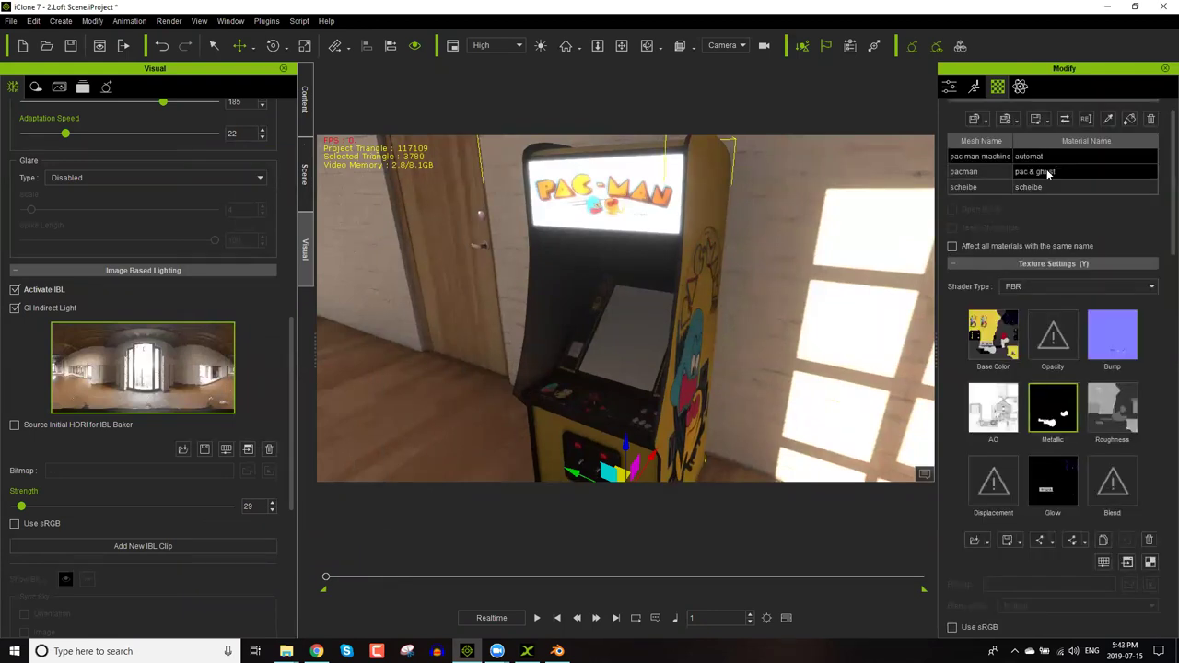
click(1046, 174)
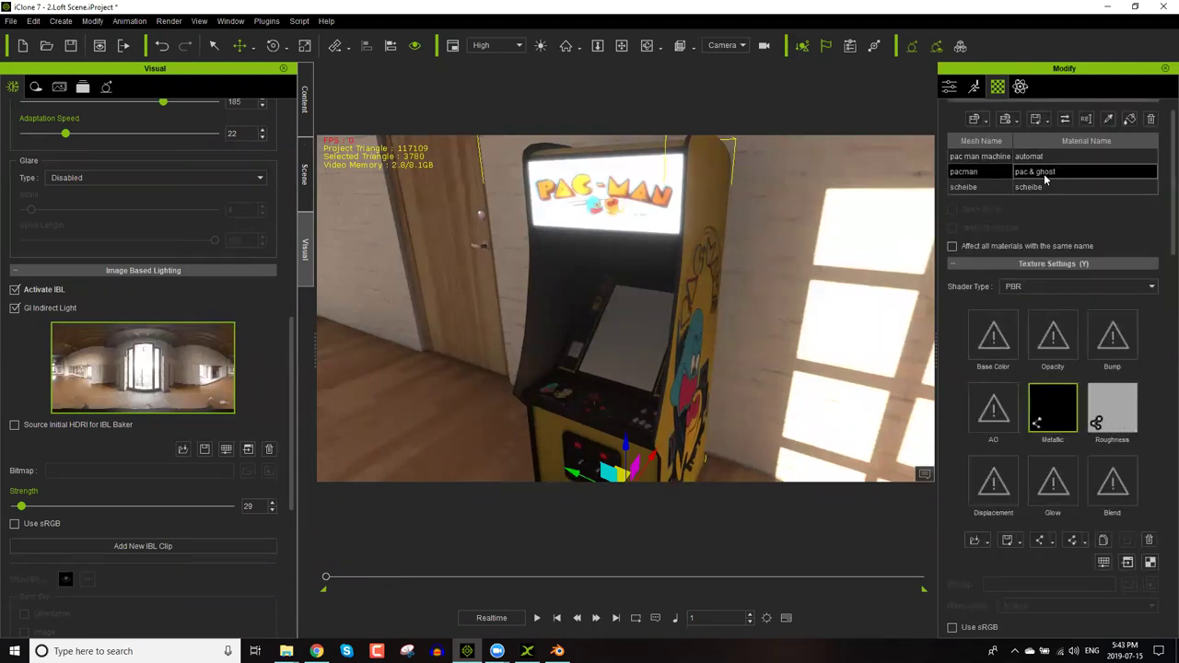
double_click(992, 332)
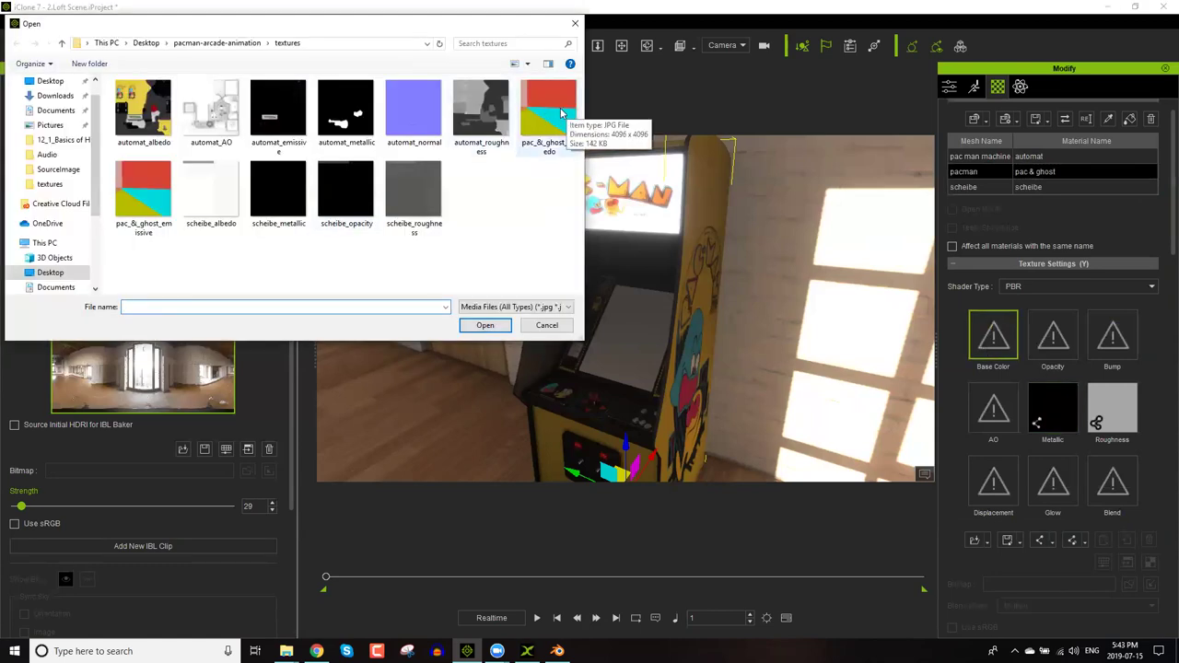
click(562, 111)
key(Return)
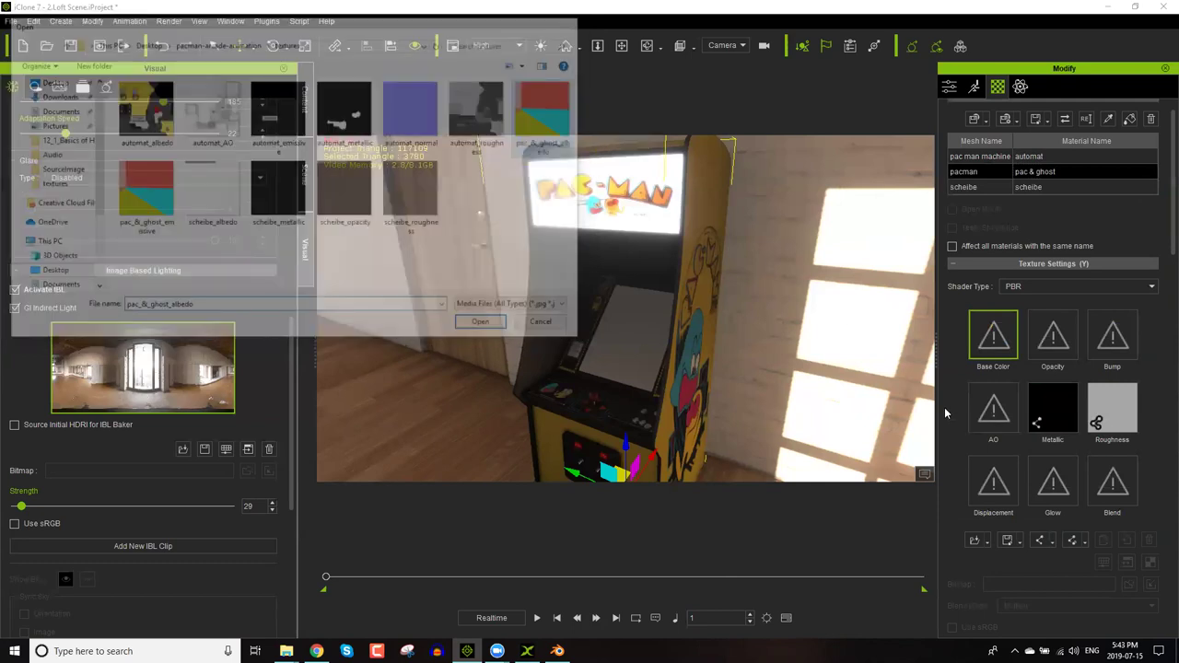
Load the pac_&_ghost_emissive image as the pac & ghost material's glow map.
double_click(1058, 496)
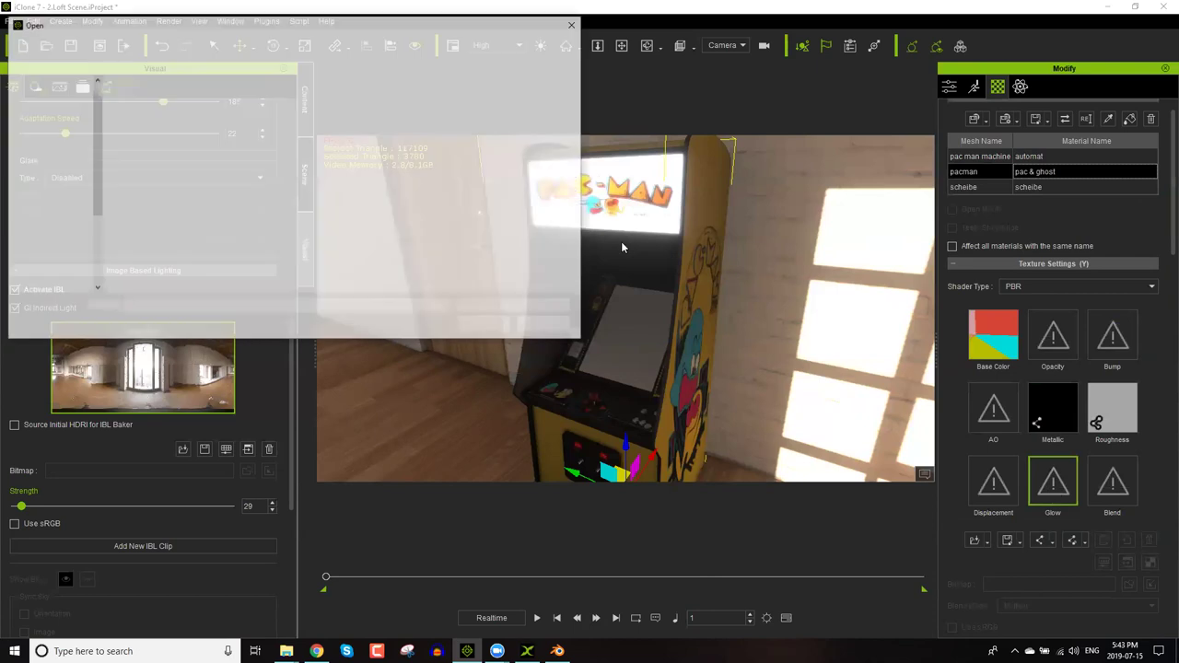
key(Return)
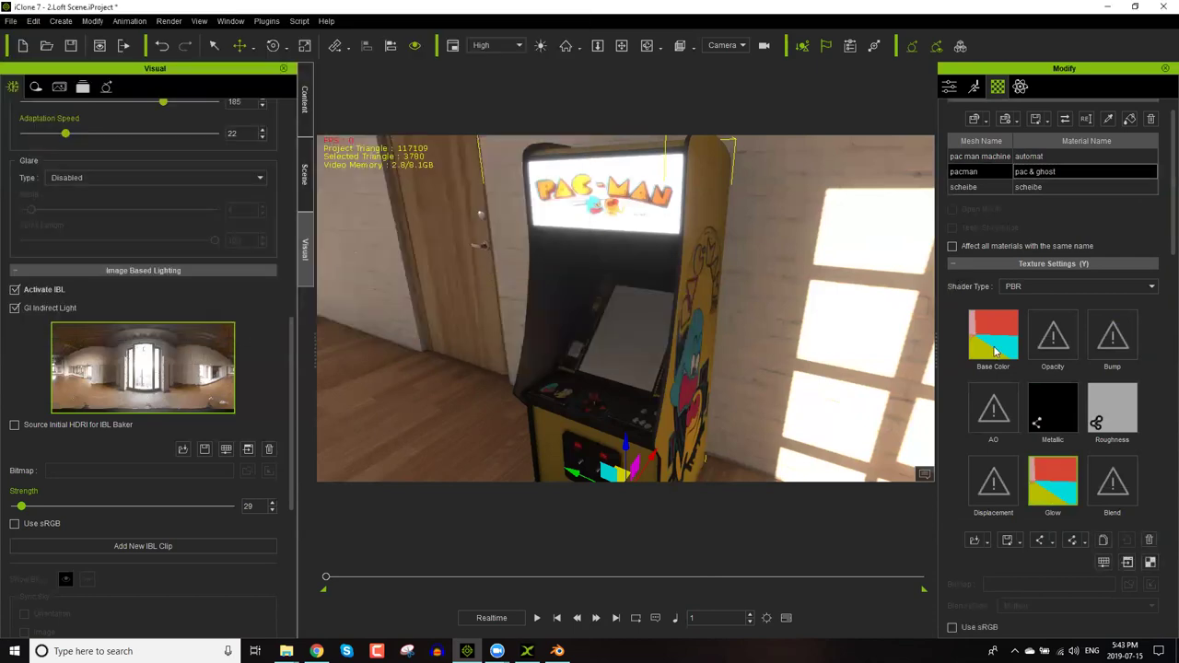
double_click(1055, 351)
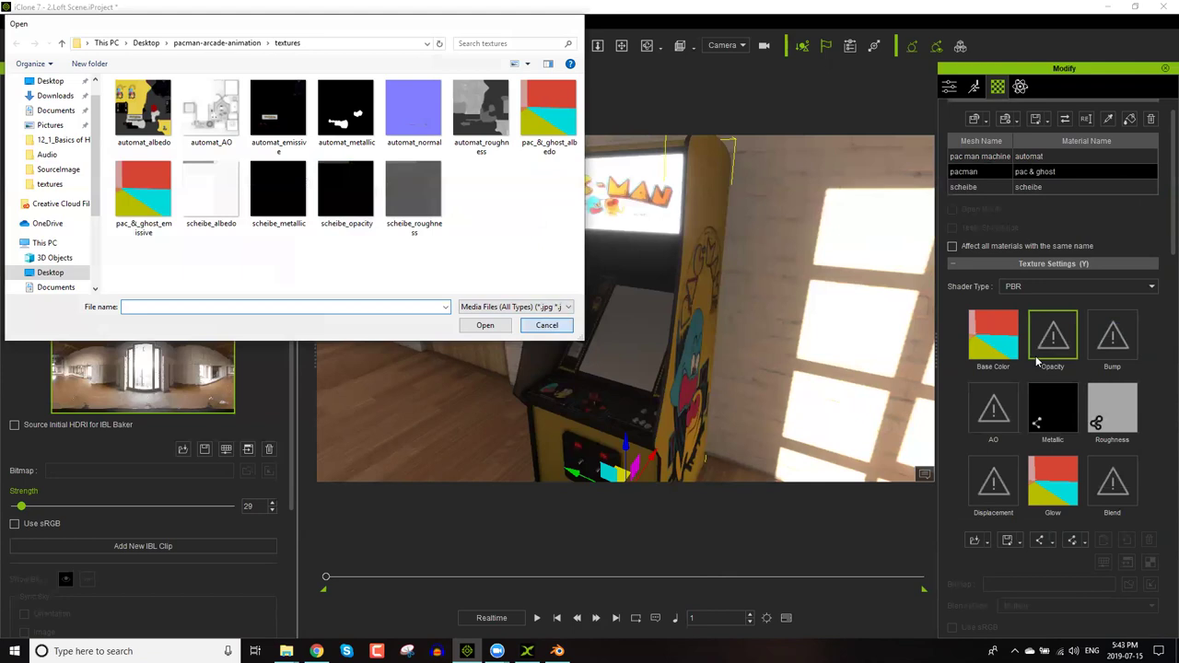
Load the scheibe_albedo image as the base color of the scheibe material.
key(Escape)
click(986, 189)
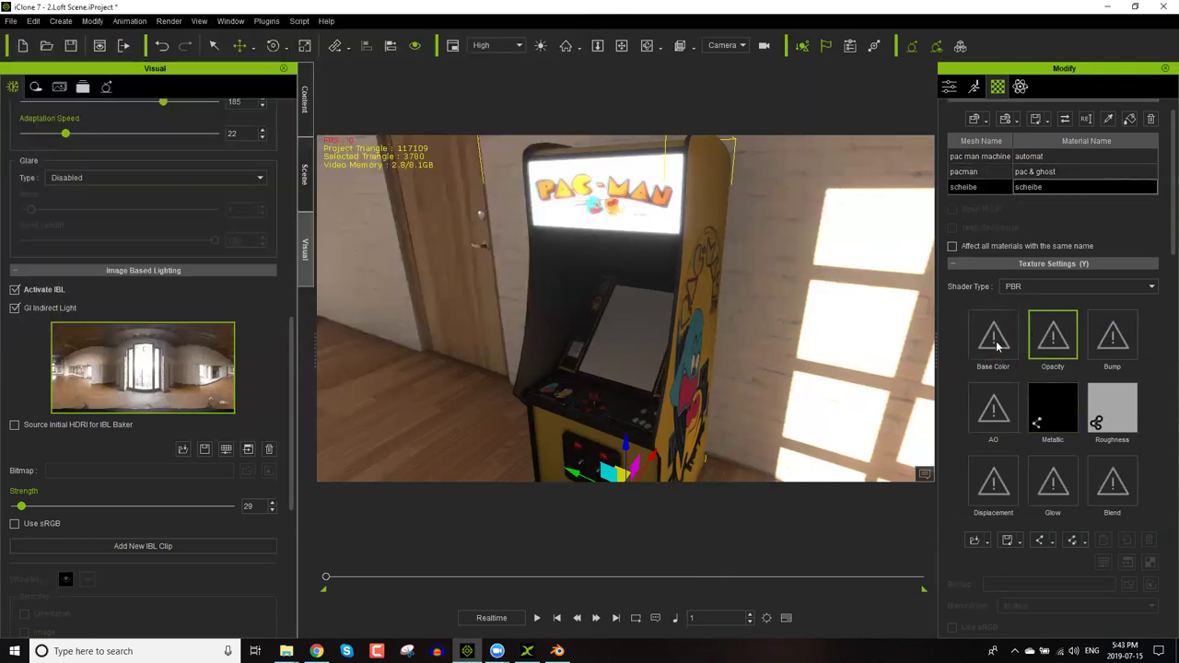
right_drag(634, 366, 696, 351)
scroll(748, 353, up, 4)
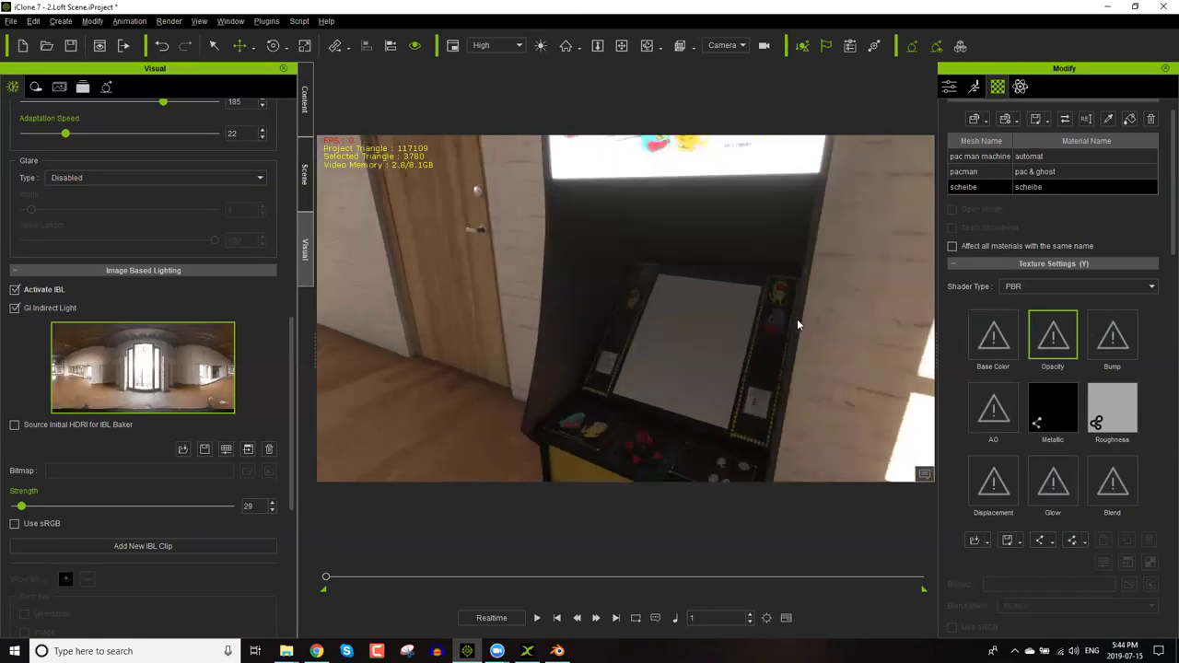
right_drag(636, 276, 584, 260)
double_click(994, 337)
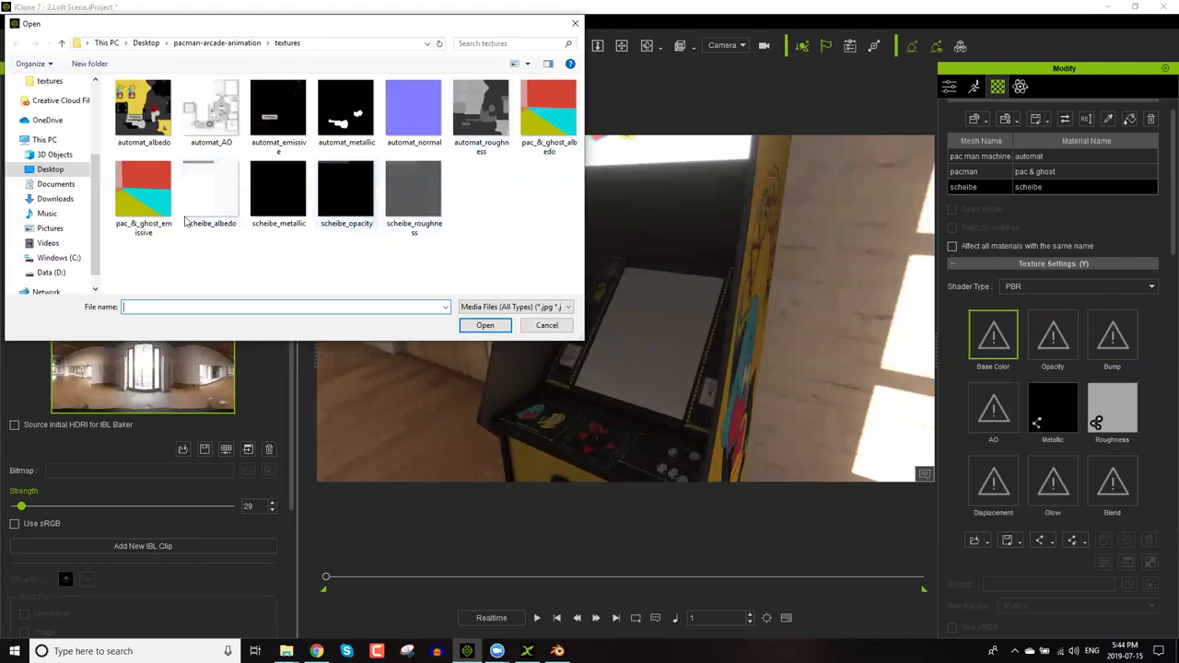
click(213, 201)
key(Return)
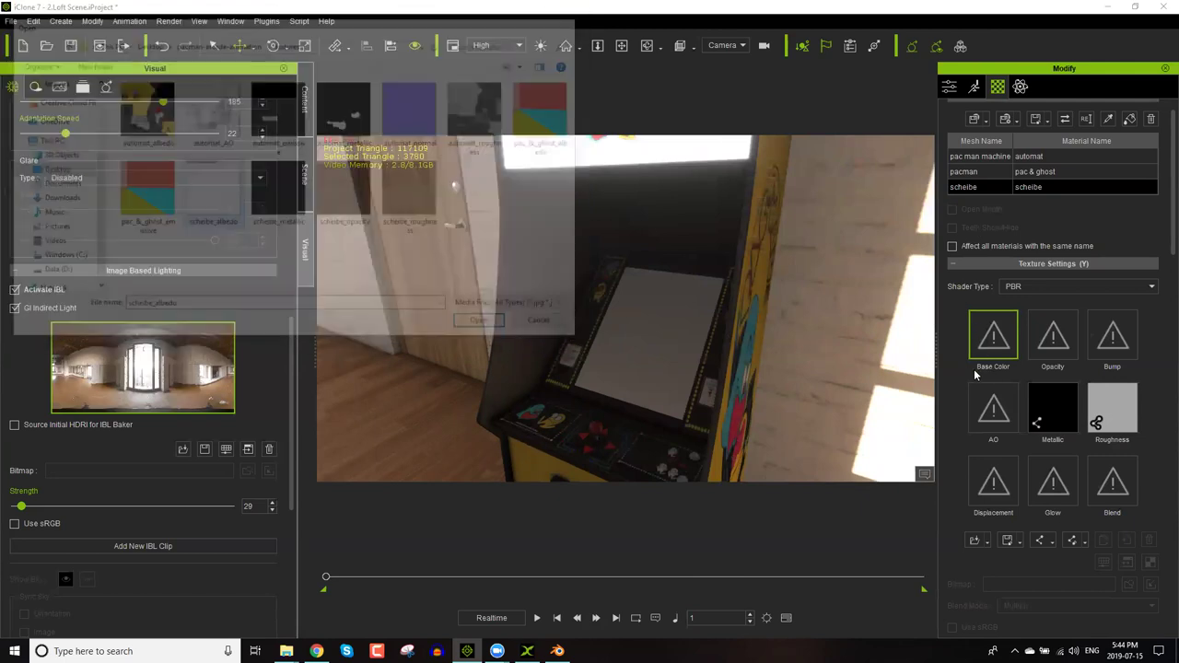
Load the scheibe_opacity image as the scheibe material's opacity map and look at the arcade screen.
right_drag(702, 402, 660, 356)
scroll(630, 265, up, 1)
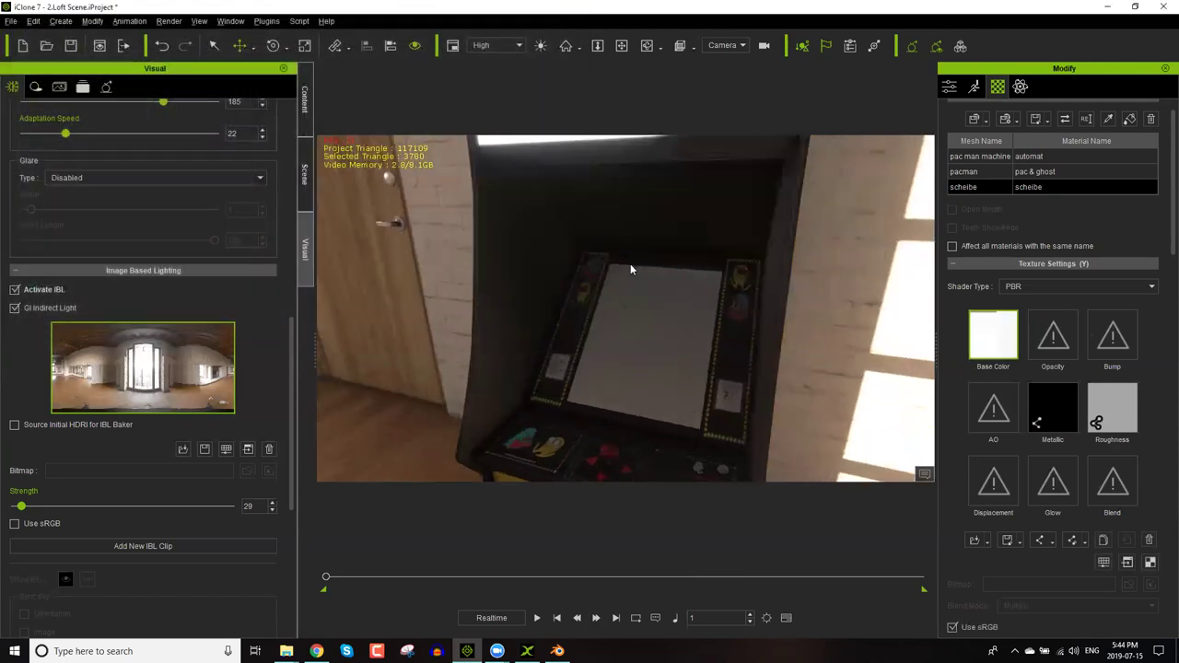
right_drag(630, 269, 608, 339)
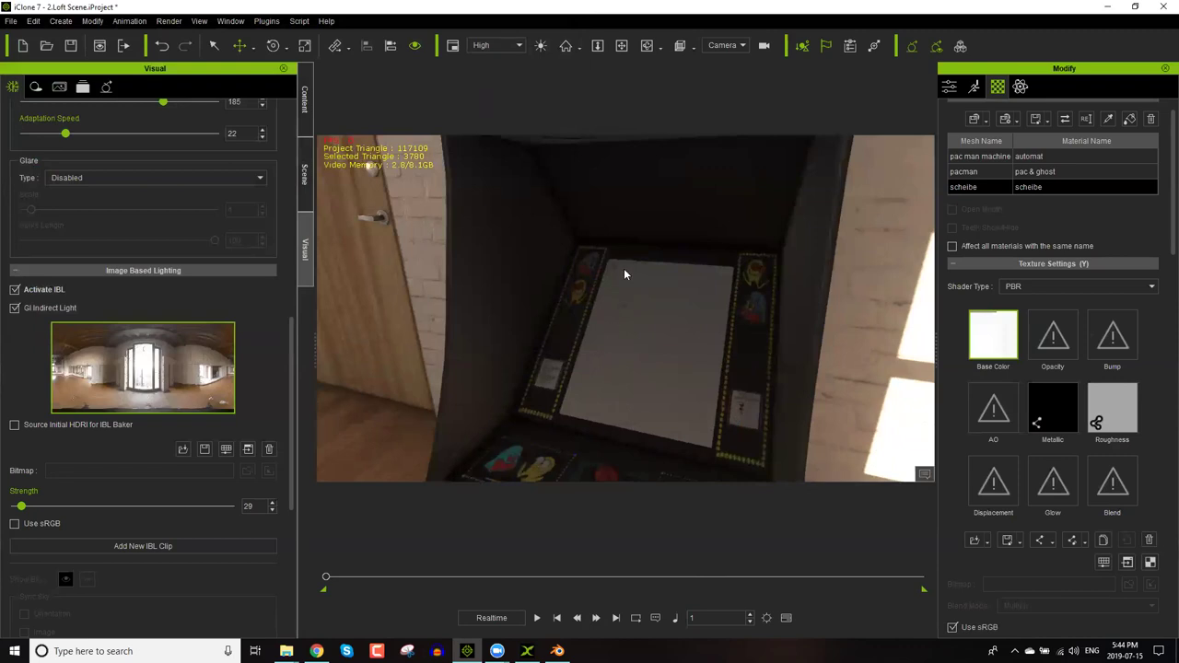
double_click(1053, 339)
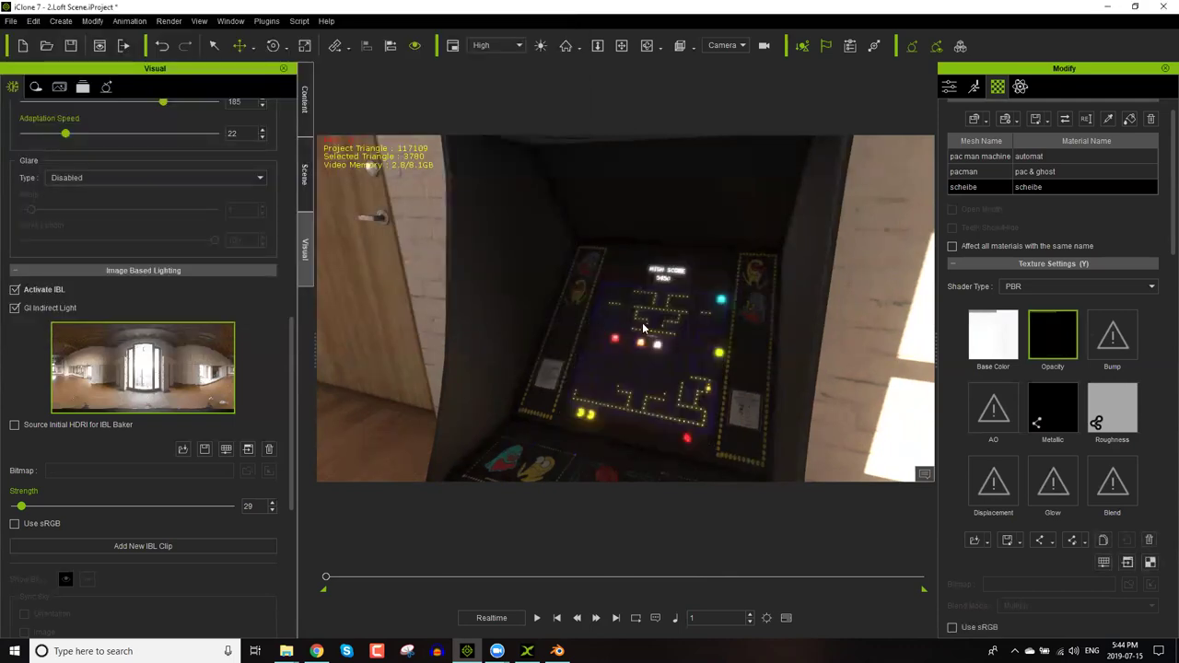
middle_drag(690, 381, 683, 374)
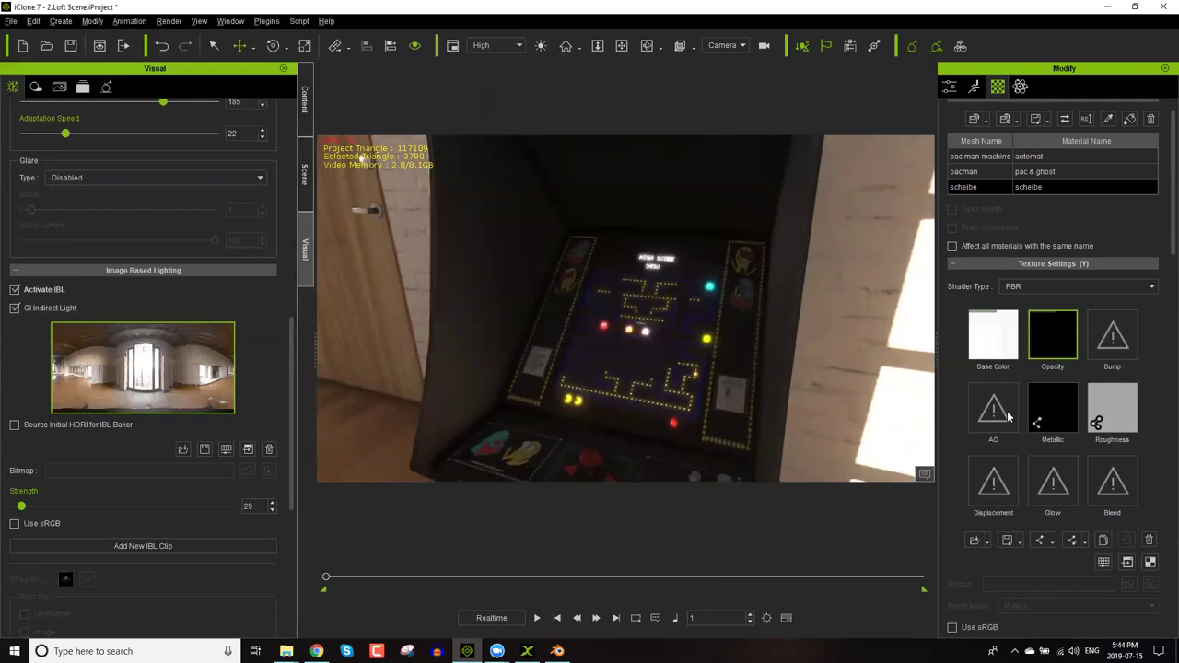
Load the scheibe_metallic and scheibe_roughness images as the scheibe material's metallic and roughness maps.
double_click(1054, 483)
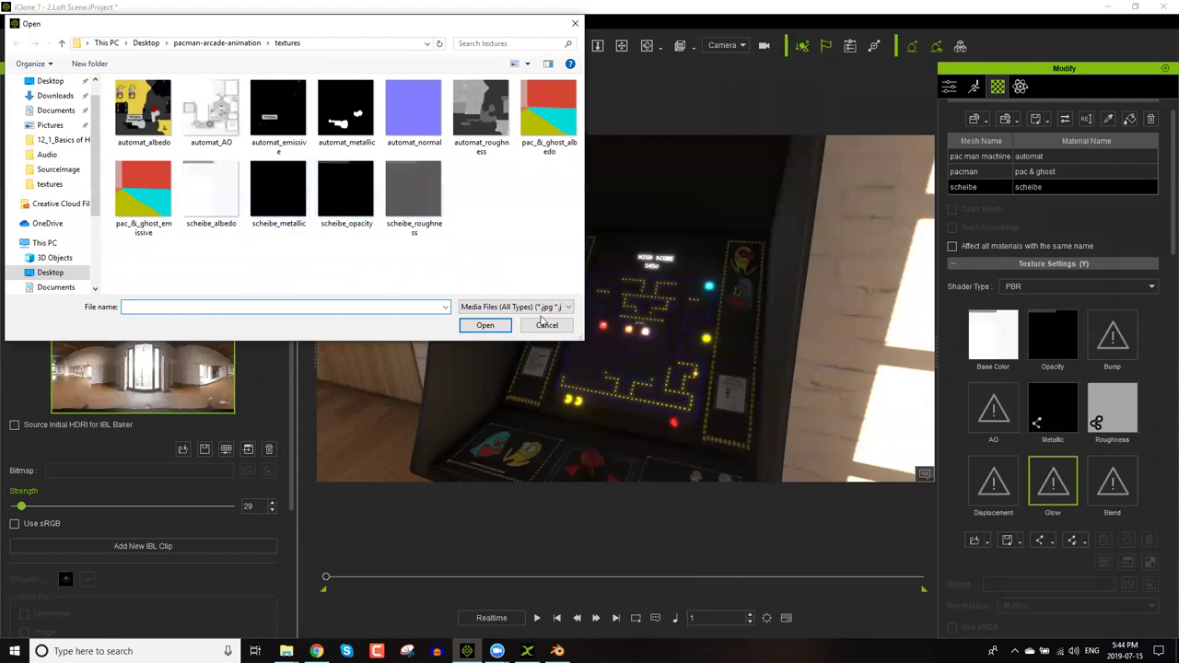
key(Escape)
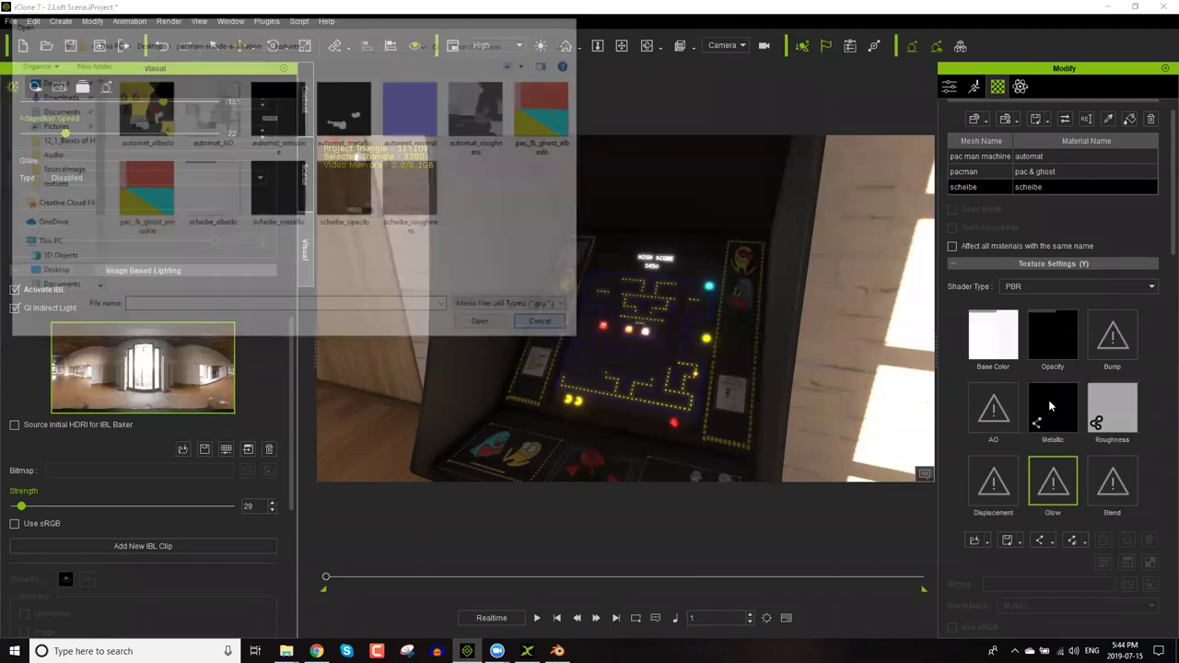
click(1063, 417)
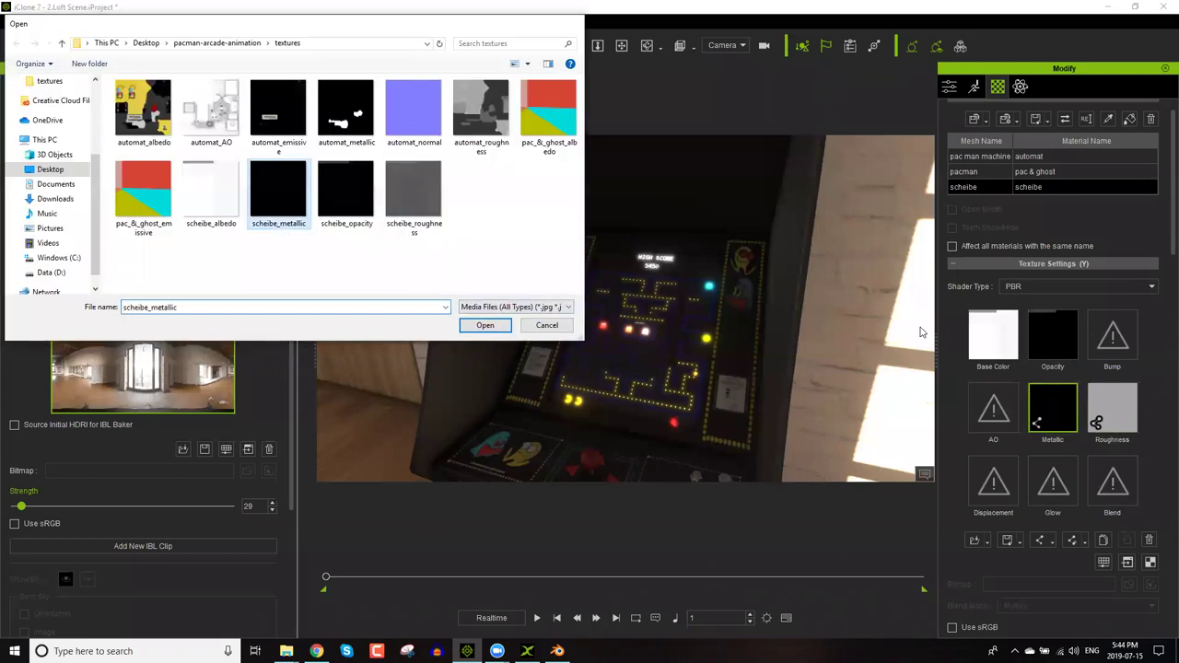
key(Return)
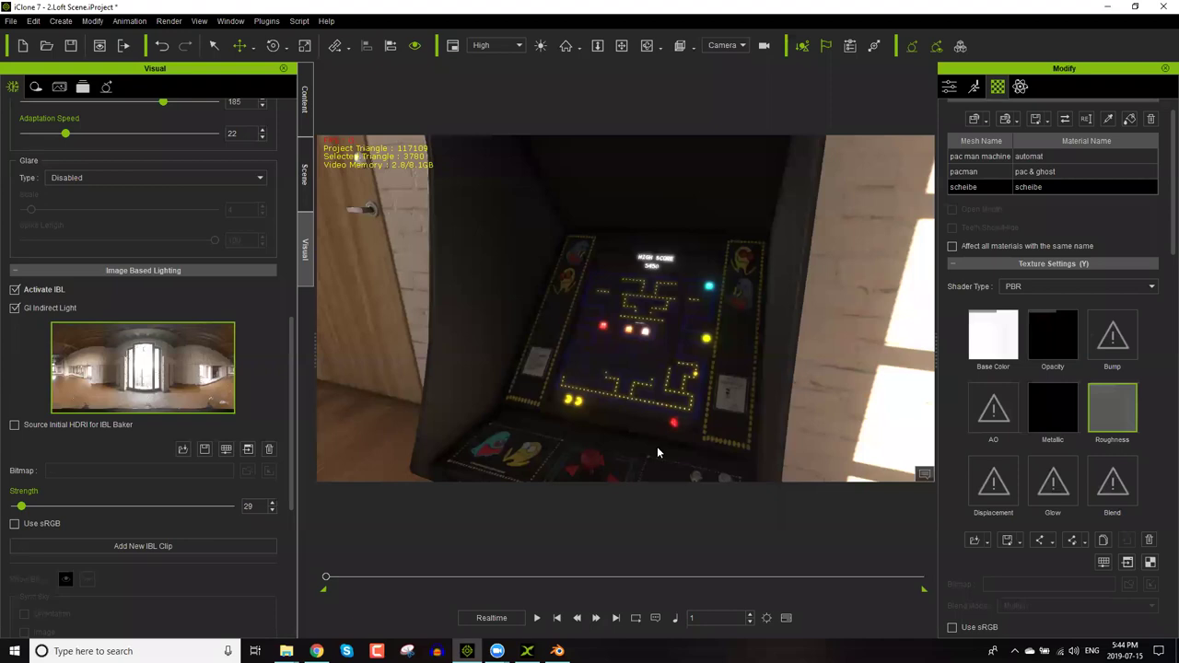
Apply the arcade cabinet's embedded Take 001 perform animation, preview its playback and return to the first frame.
click(538, 618)
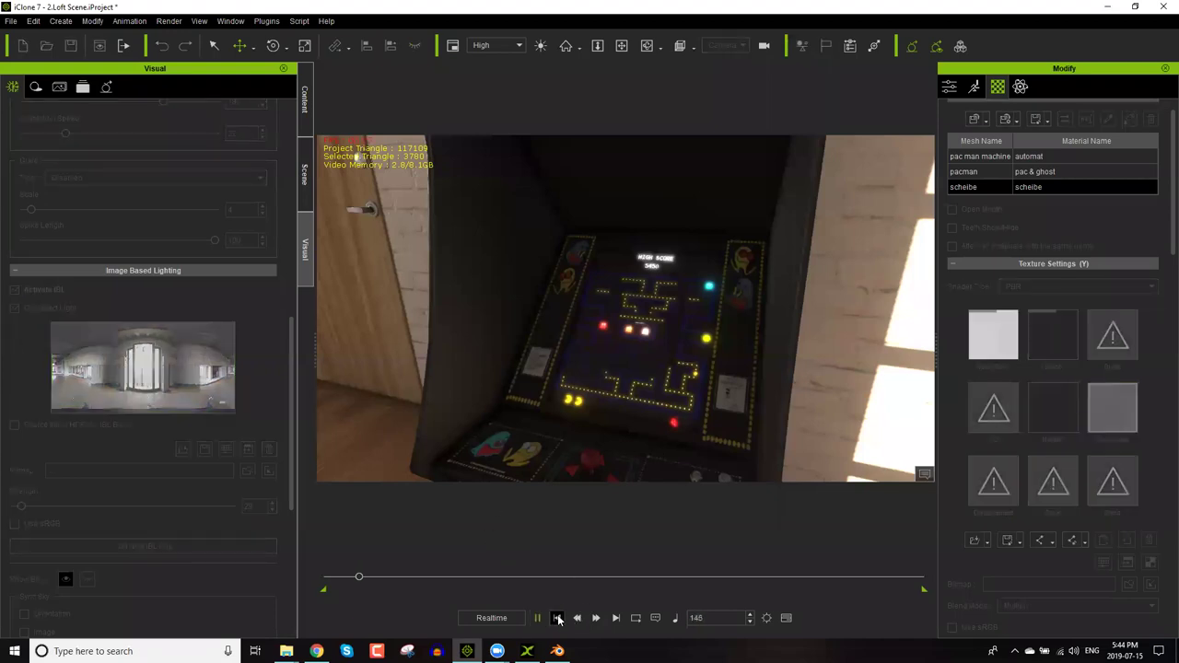
key(space)
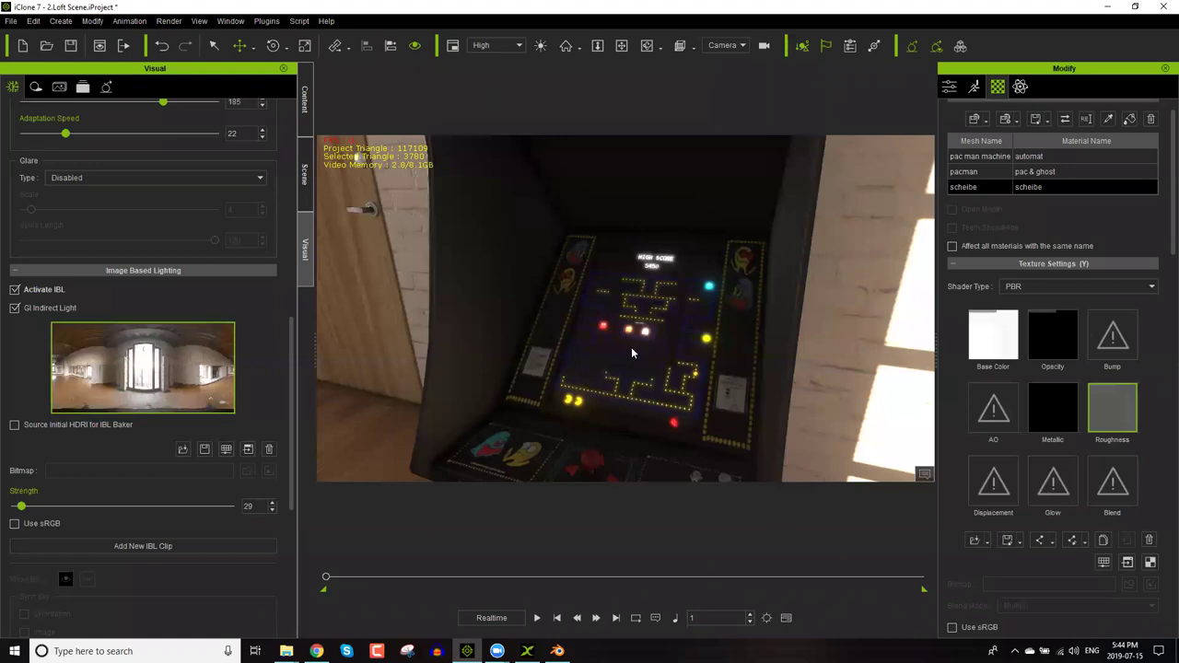
right_click(694, 486)
mouse_move(709, 486)
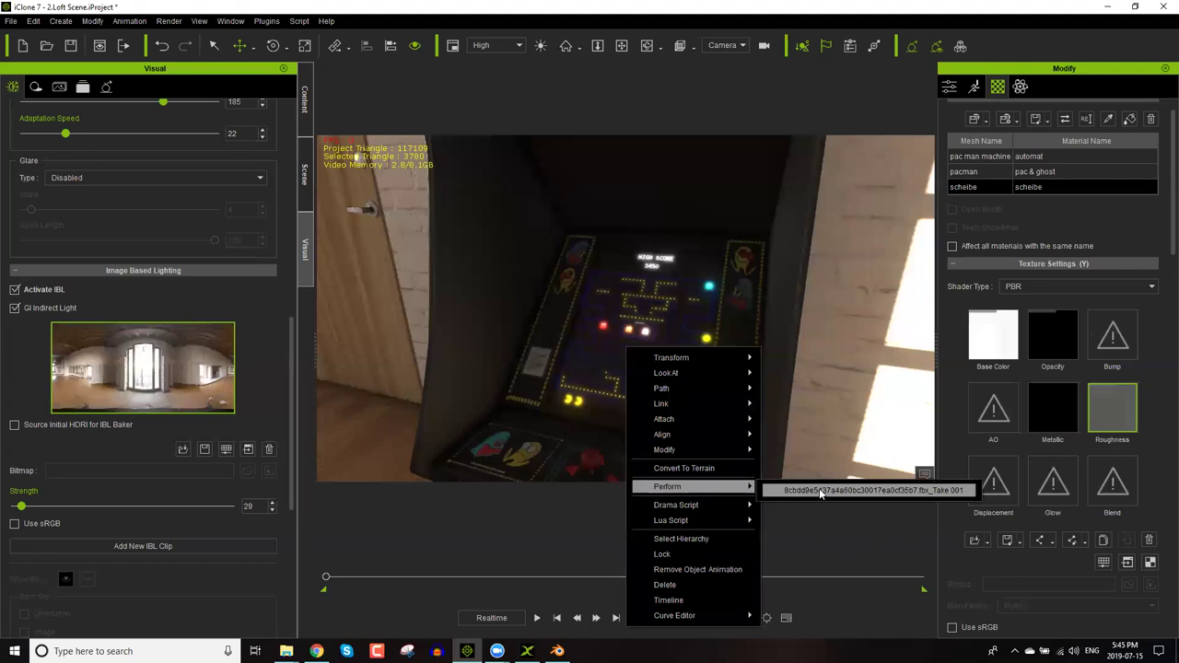
click(819, 490)
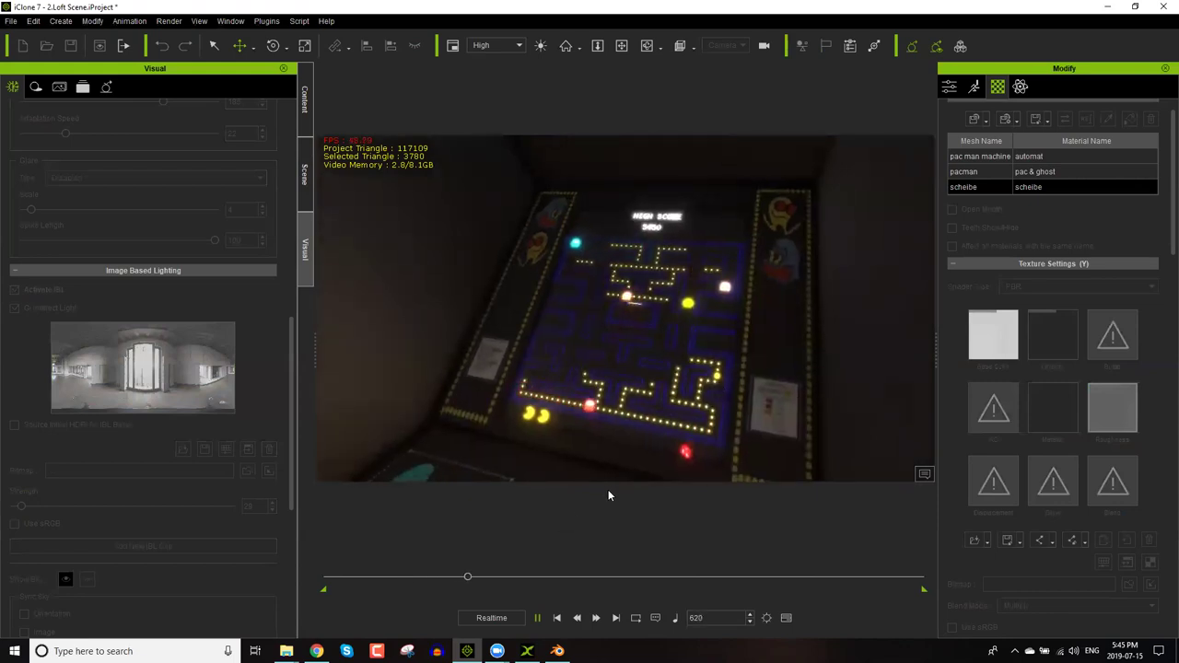
click(559, 619)
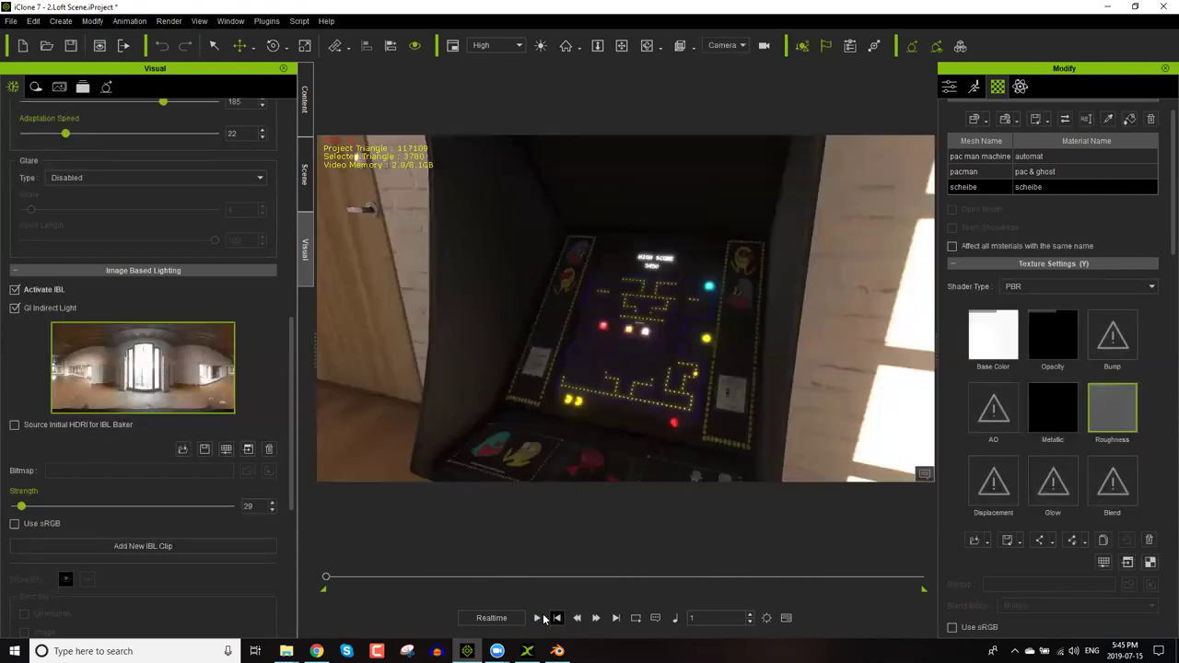
Deactivate the image-based lighting and switch off both directional lights and the three fill lights.
click(15, 289)
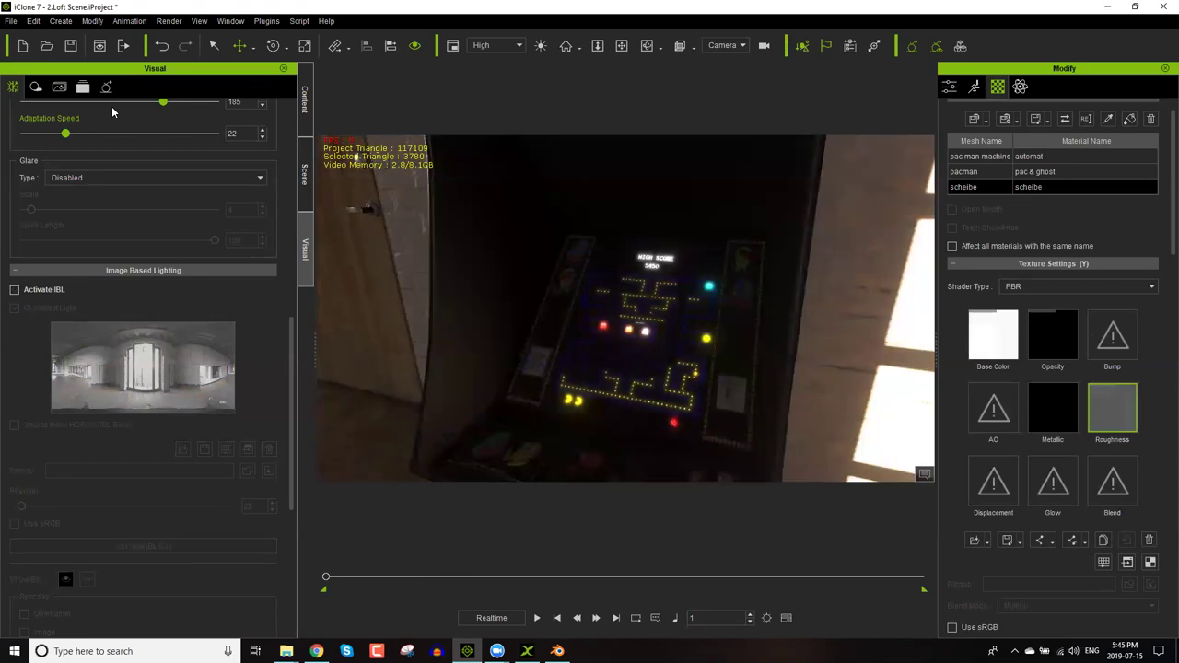
click(301, 189)
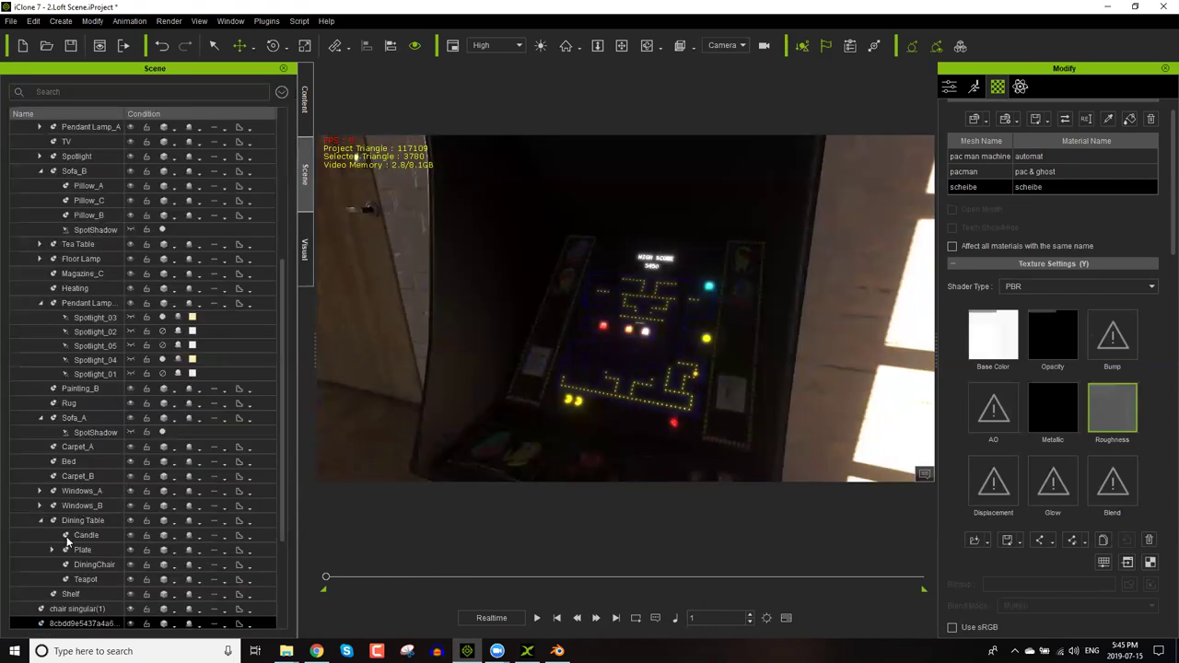
scroll(163, 543, down, 3)
click(162, 547)
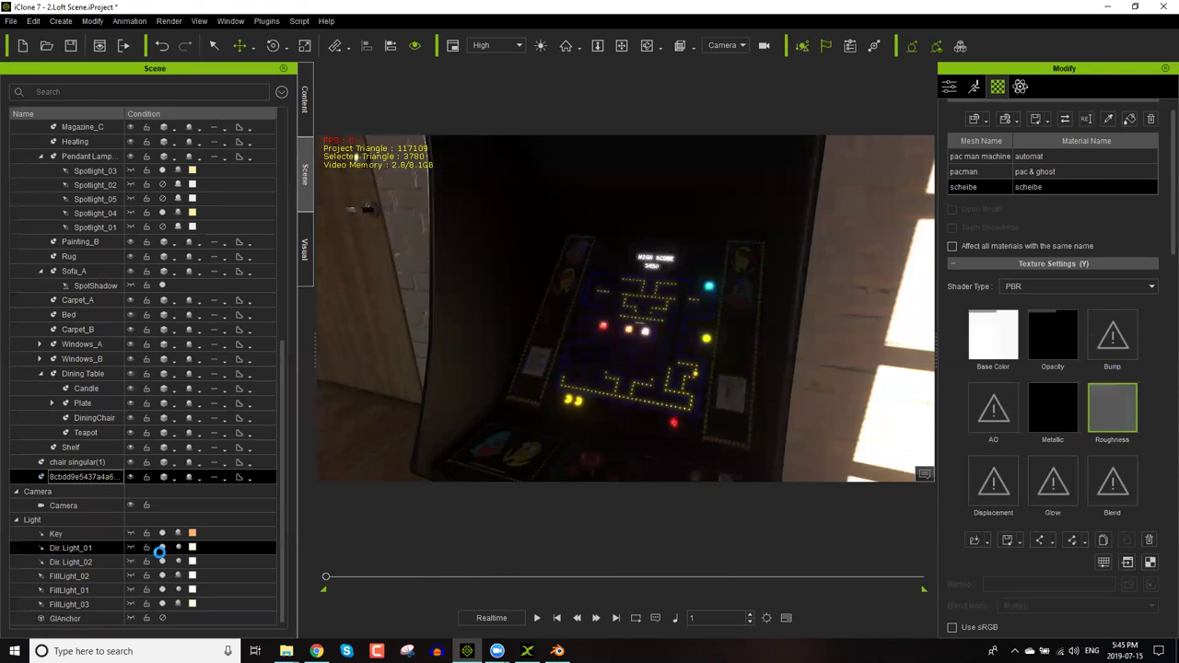
click(162, 562)
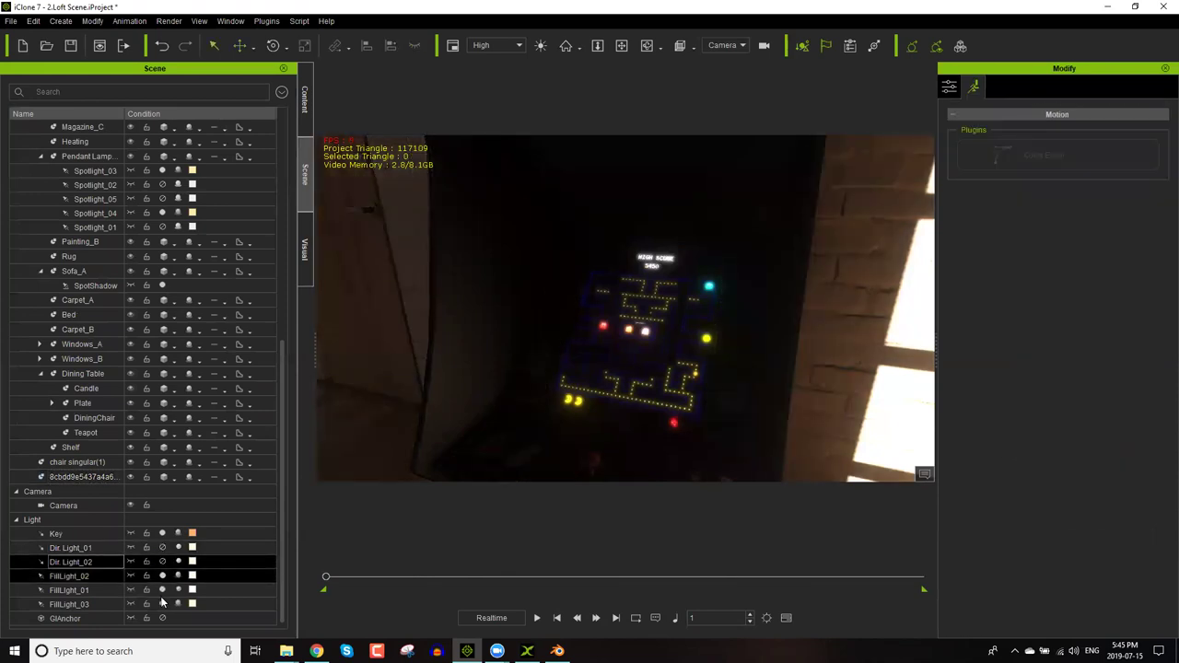
click(162, 605)
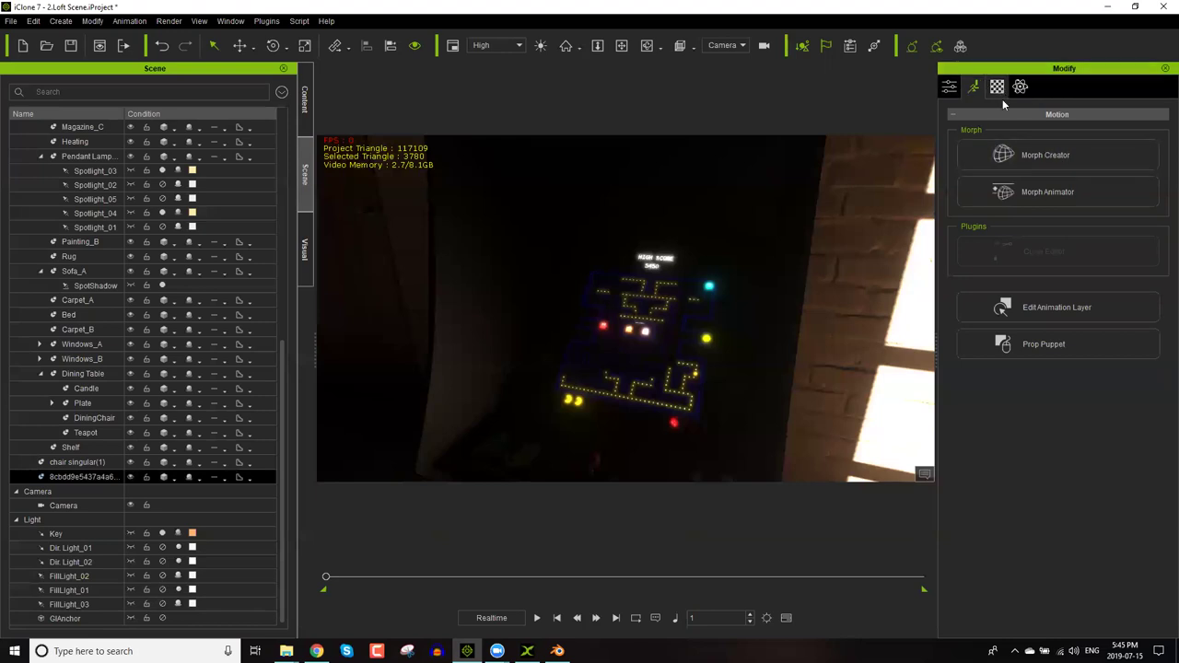
Examine the glow maps and their strength on the cabinet's materials, and view the cabinet's glow in the darkened room.
click(998, 86)
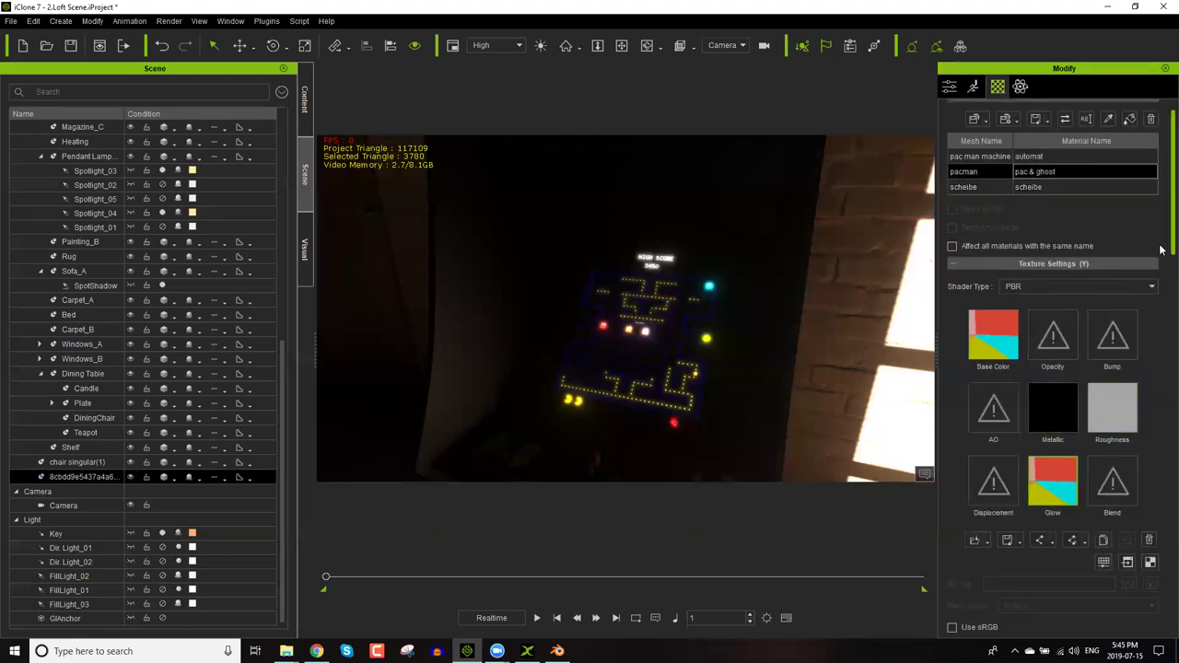
scroll(1162, 267, down, 1)
scroll(1161, 299, down, 1)
mouse_move(1115, 570)
mouse_down()
mouse_move(982, 571)
mouse_move(894, 589)
mouse_move(1124, 559)
mouse_up()
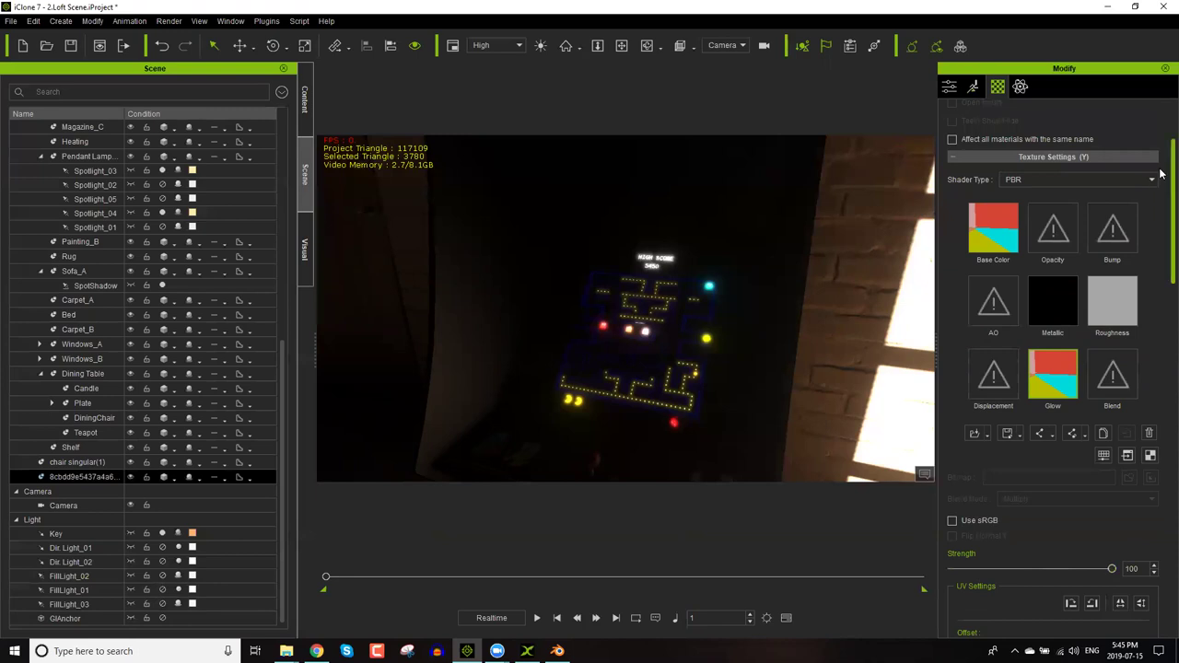
scroll(1124, 180, up, 2)
click(1074, 162)
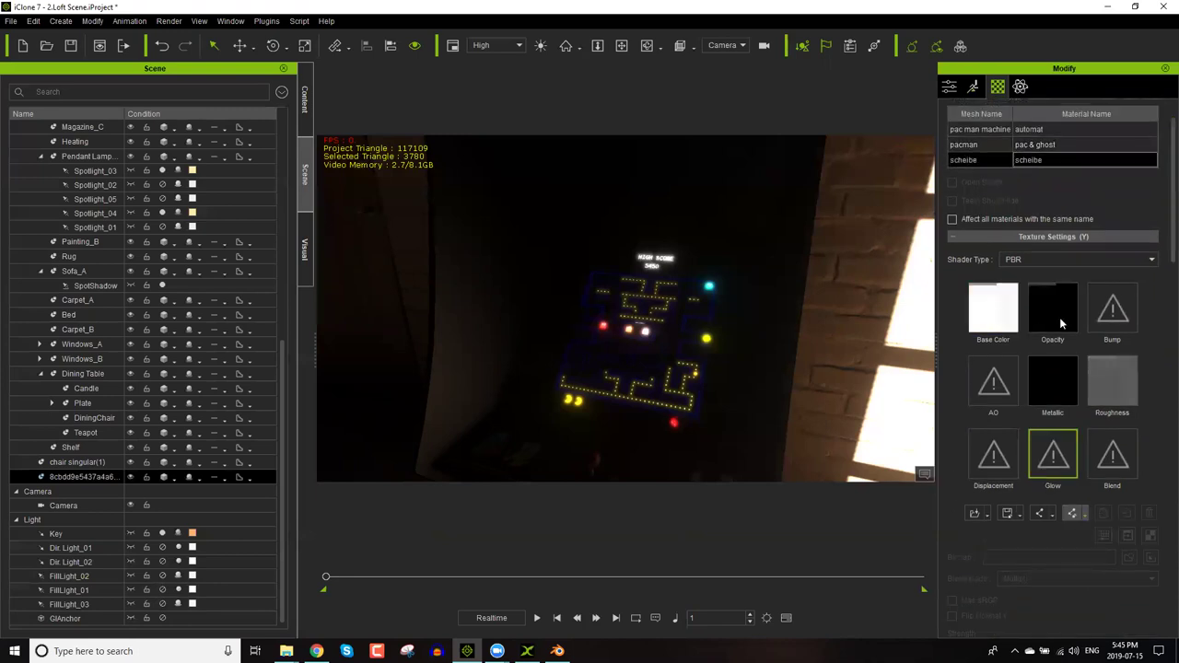
click(1038, 131)
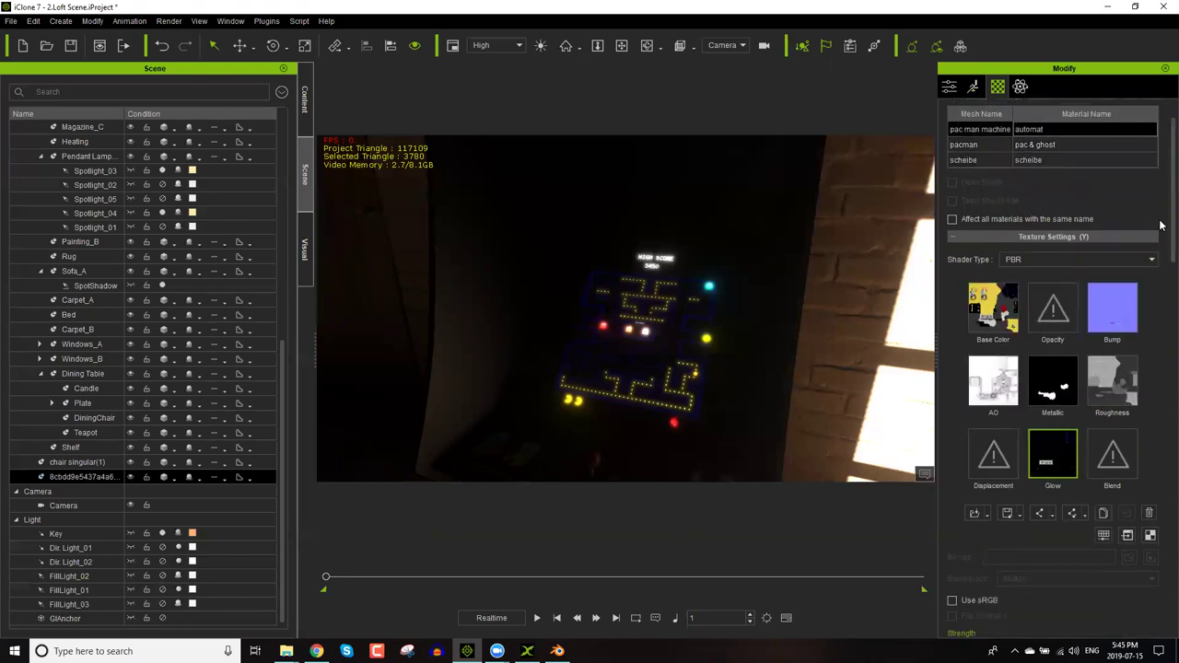
scroll(1163, 247, down, 3)
right_drag(769, 377, 739, 334)
scroll(764, 357, down, 3)
scroll(663, 343, down, 5)
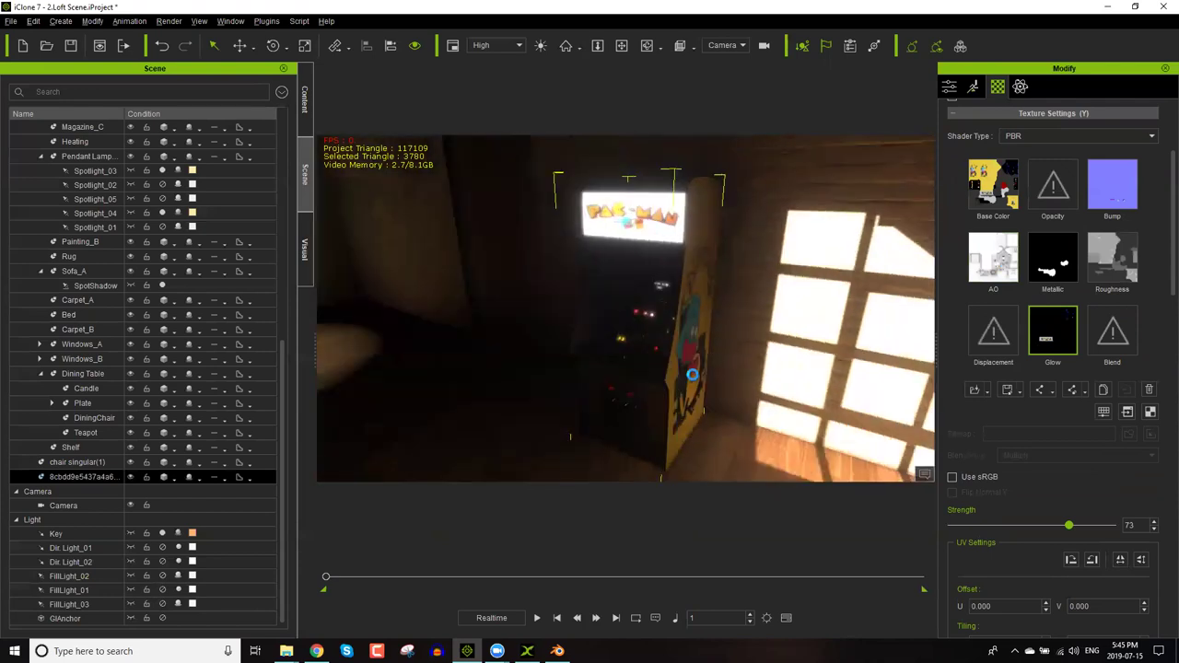
right_drag(692, 375, 680, 359)
scroll(513, 387, up, 2)
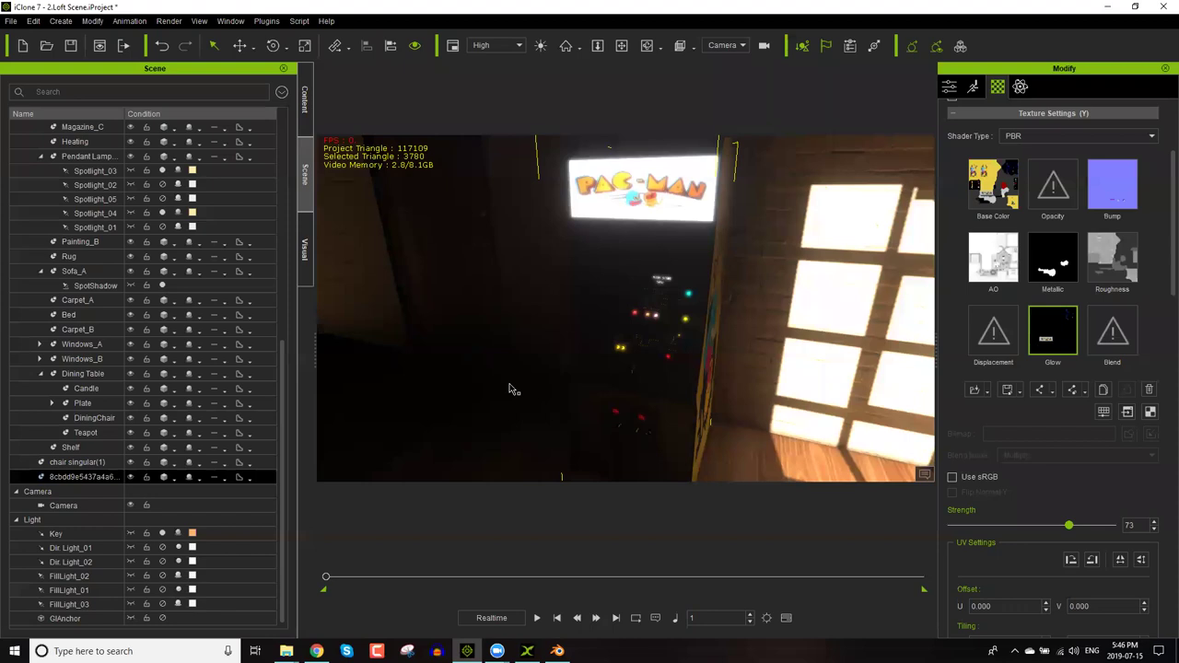
Switch both directional lights and the three fill lights back on.
click(162, 561)
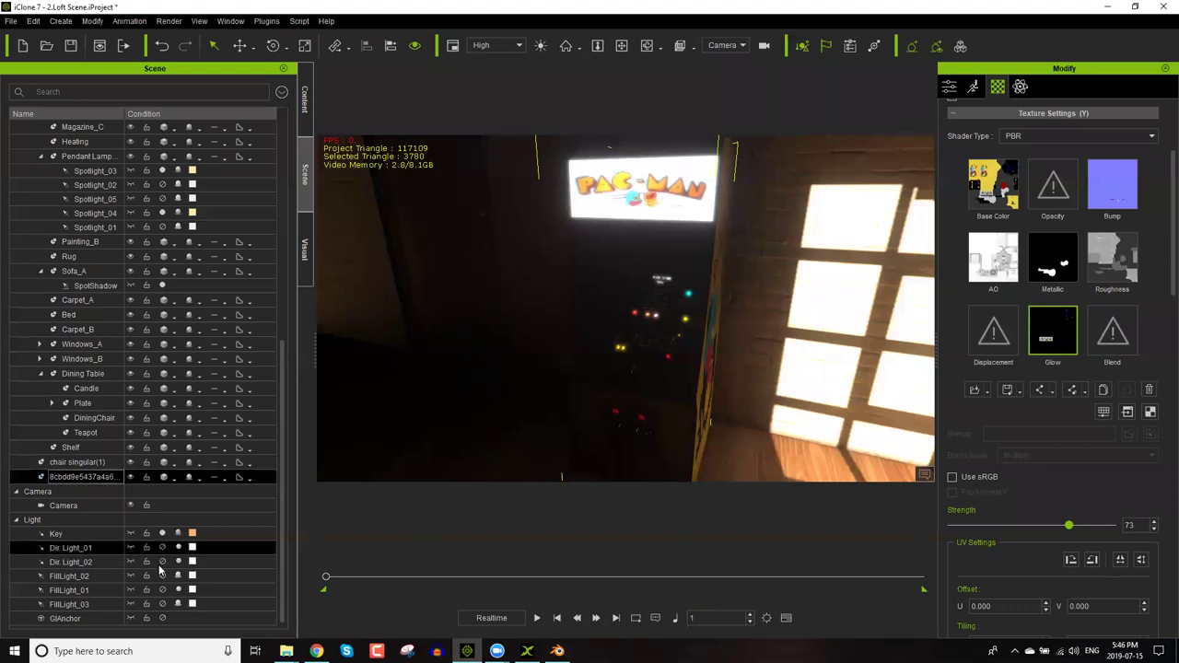
click(164, 601)
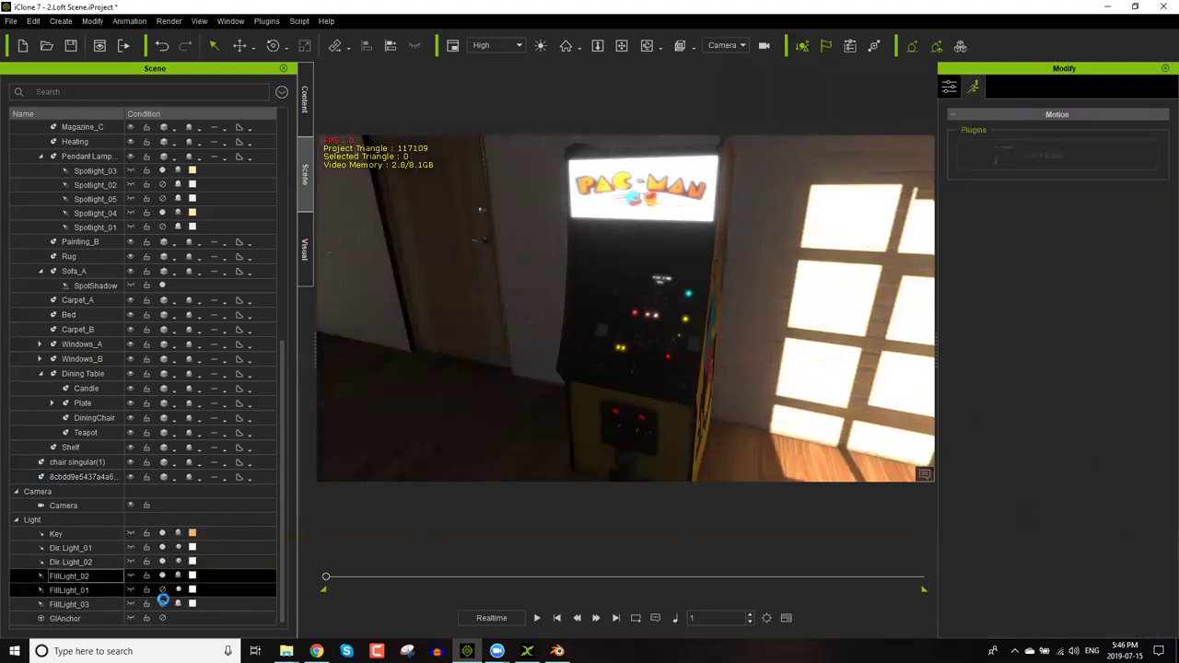
middle_drag(572, 335, 691, 330)
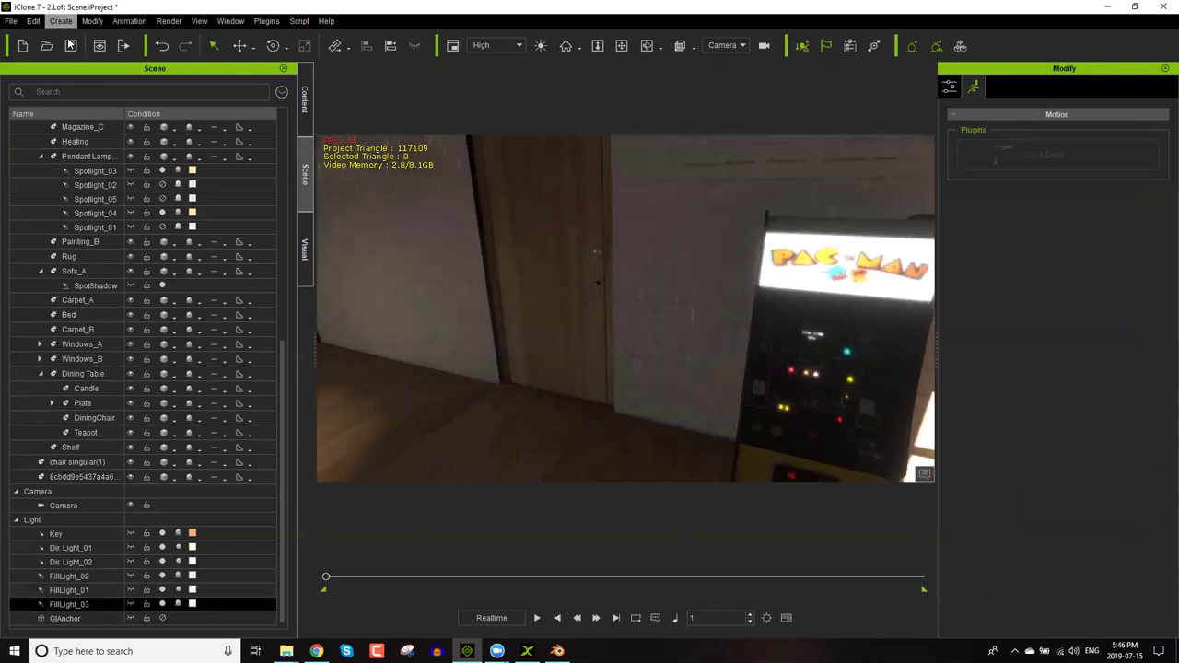
Create a point light in the scene.
click(60, 20)
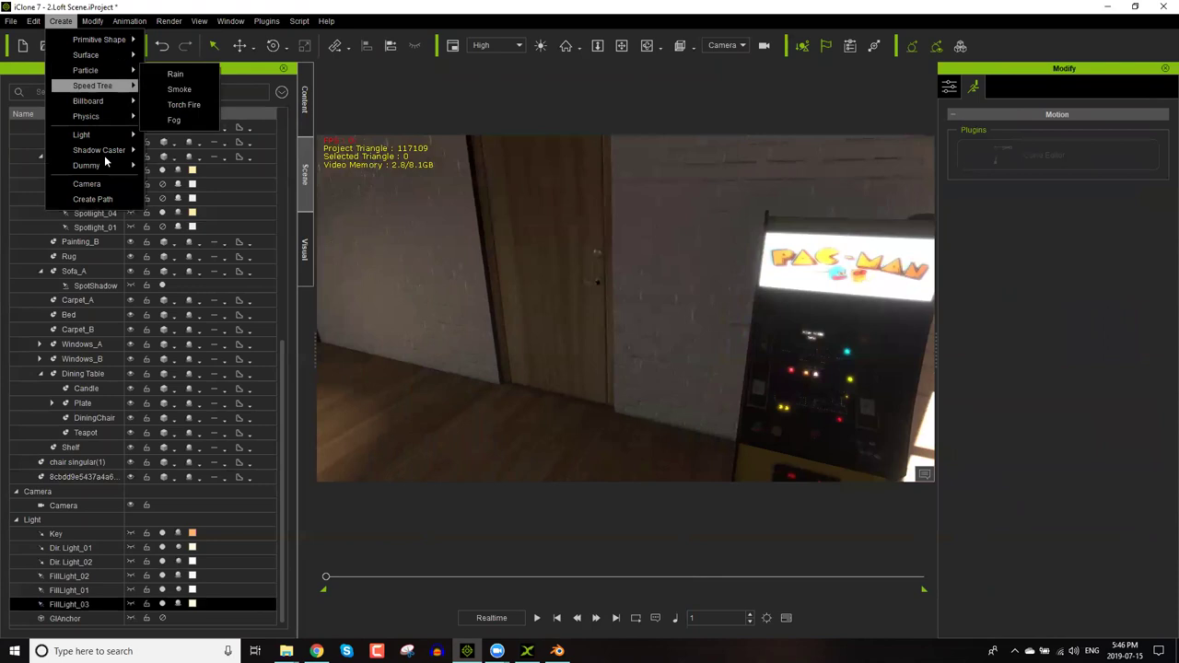
mouse_move(119, 137)
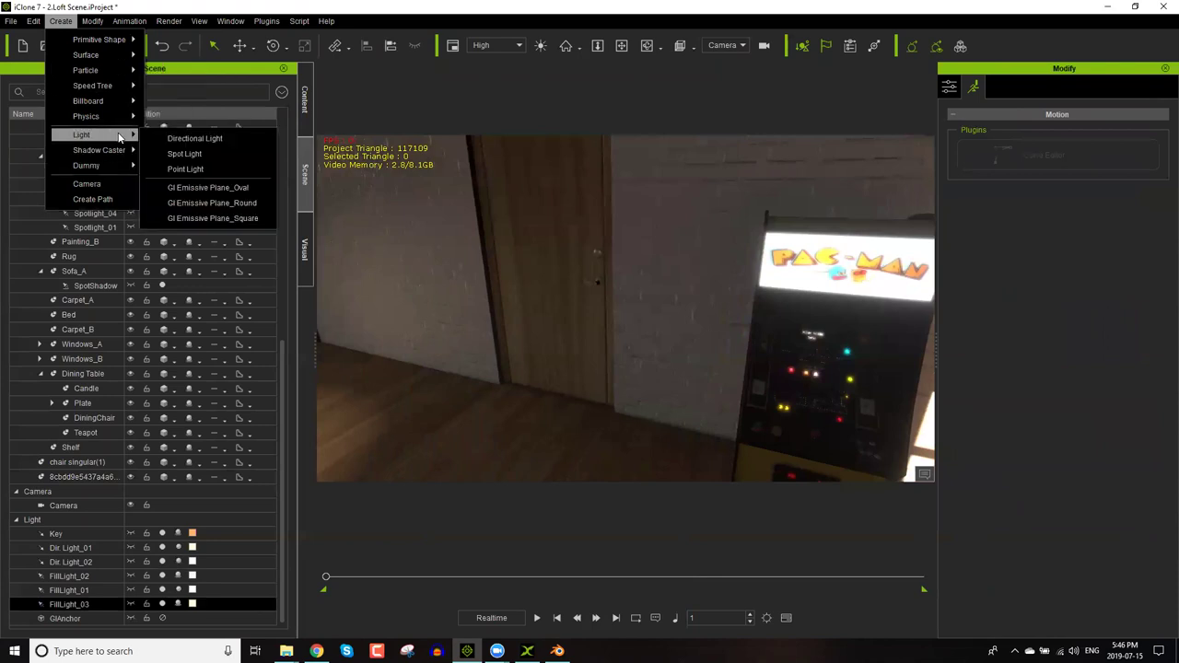
click(187, 171)
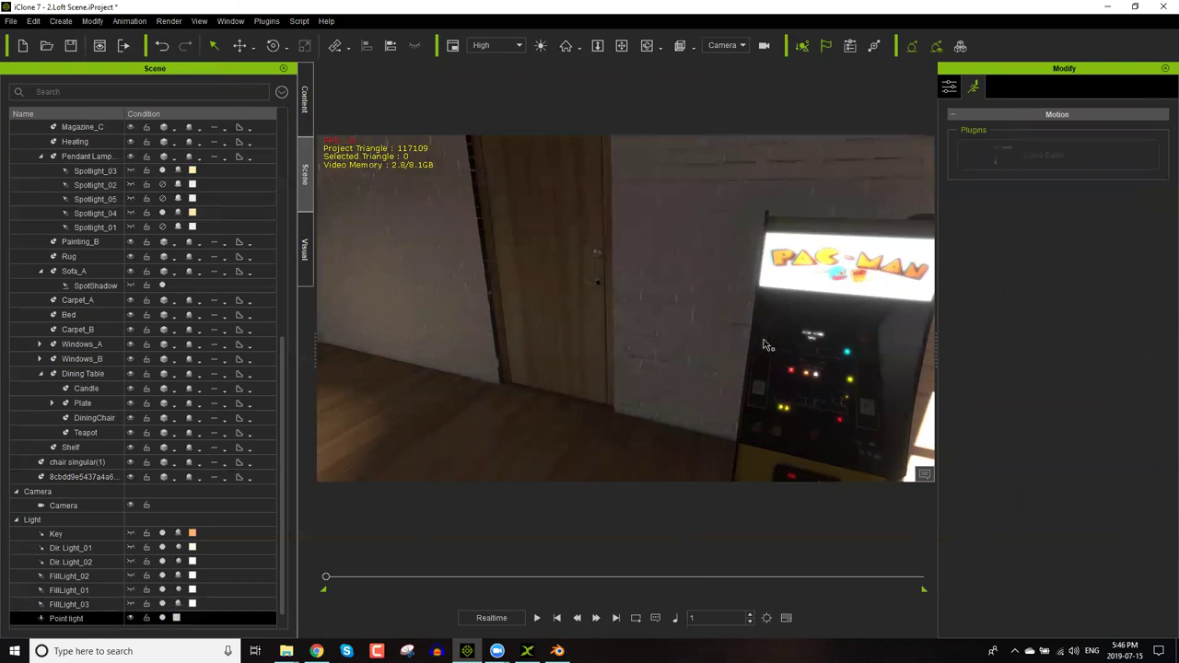
scroll(700, 358, down, 5)
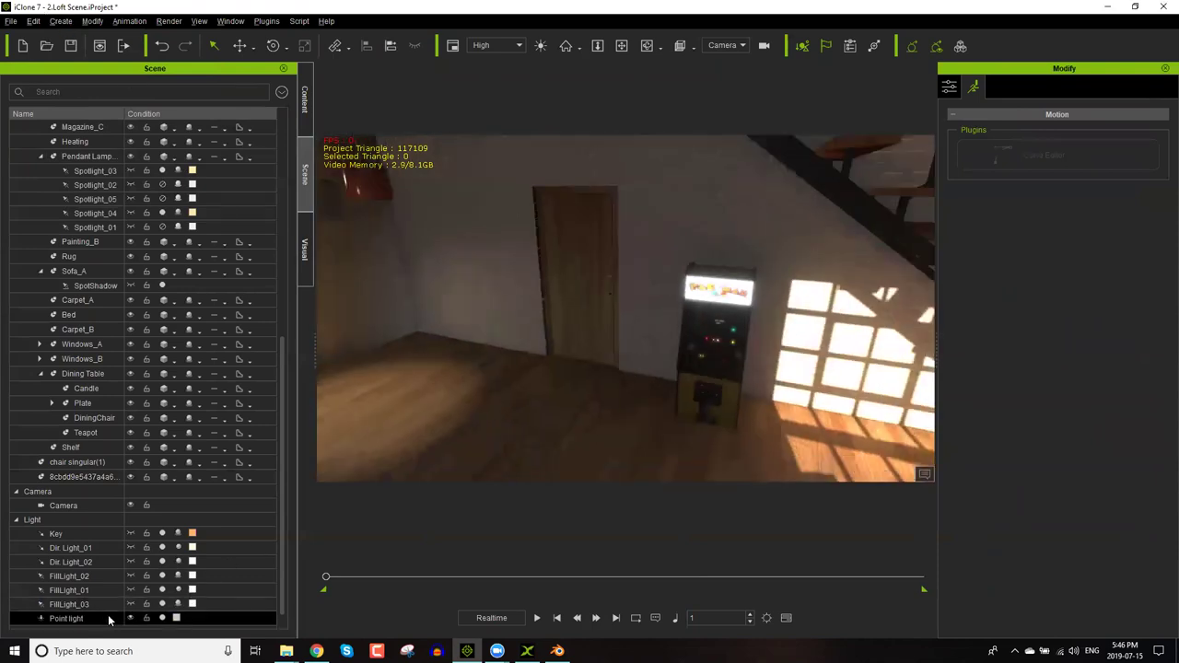
Move the point light into the room, in front of the brick wall beside the door near the arcade cabinet.
double_click(143, 619)
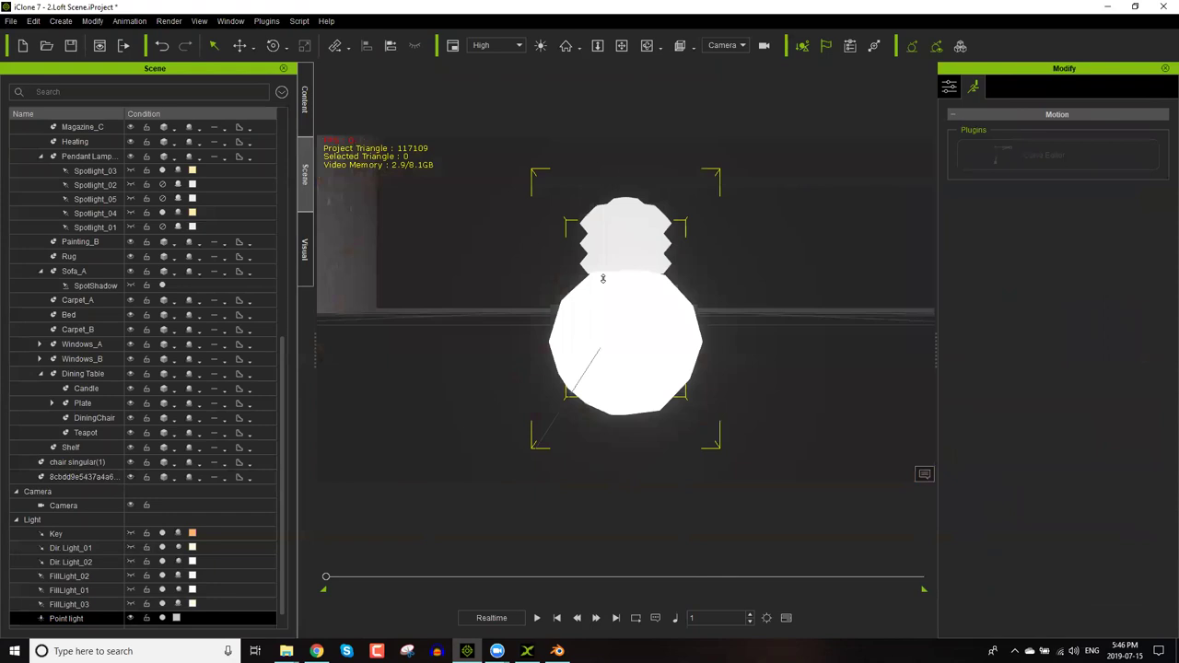
scroll(586, 349, down, 5)
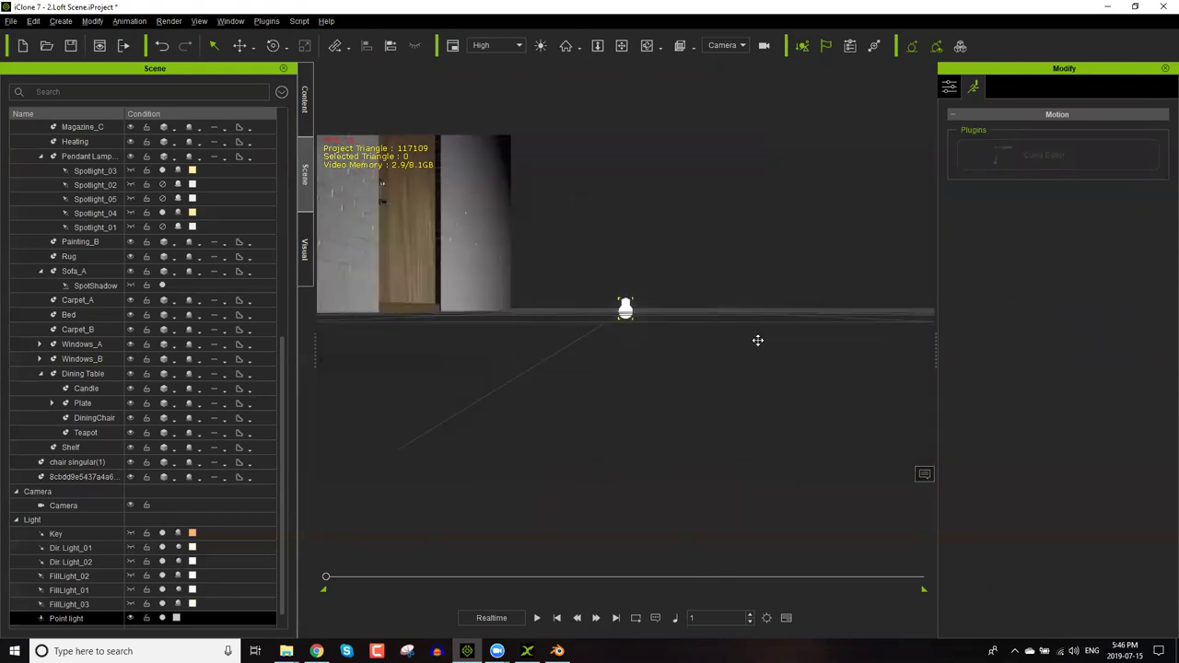
right_drag(759, 341, 768, 345)
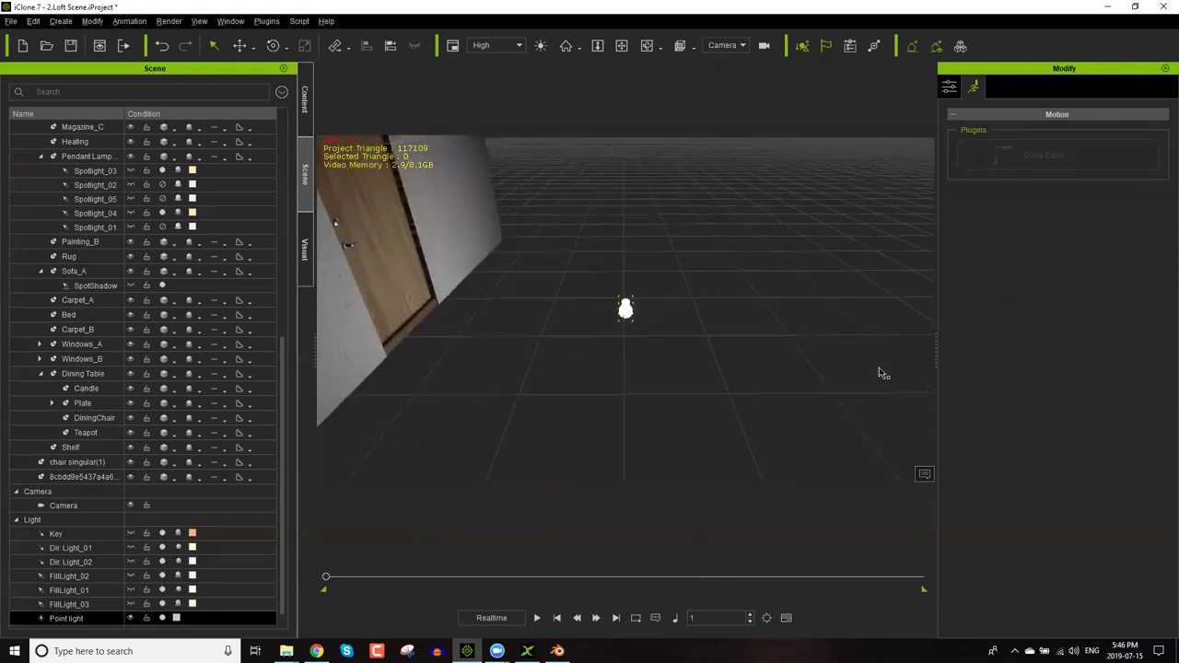
middle_drag(883, 373, 853, 348)
key(w)
drag(851, 342, 565, 215)
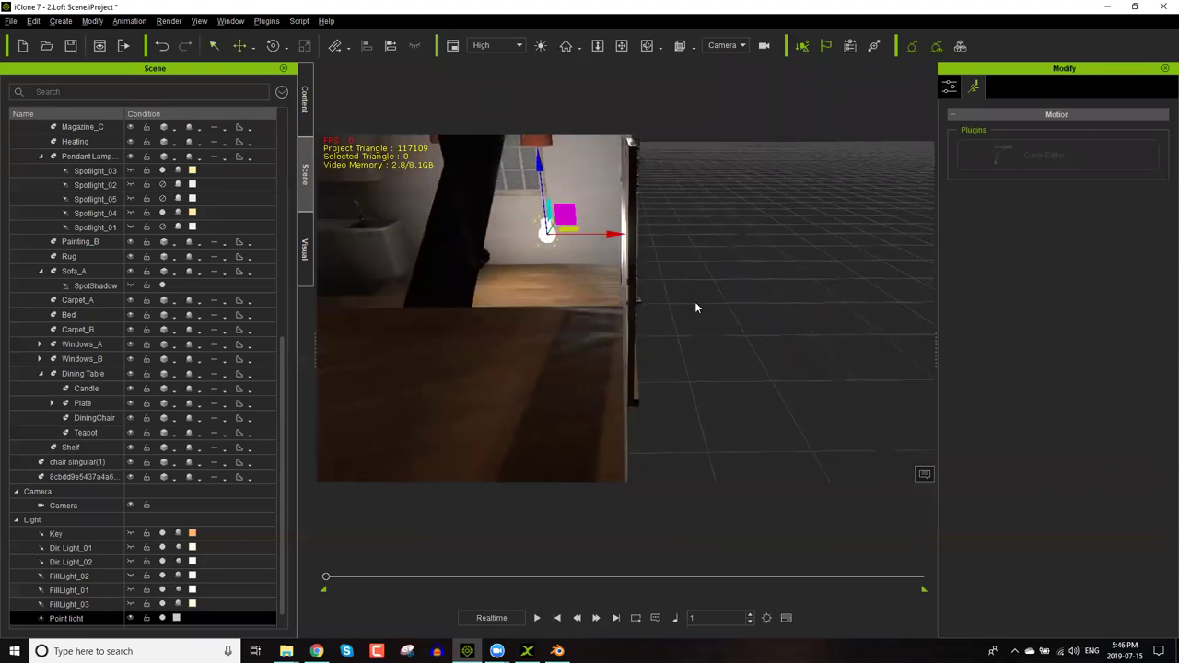
right_drag(700, 372, 701, 382)
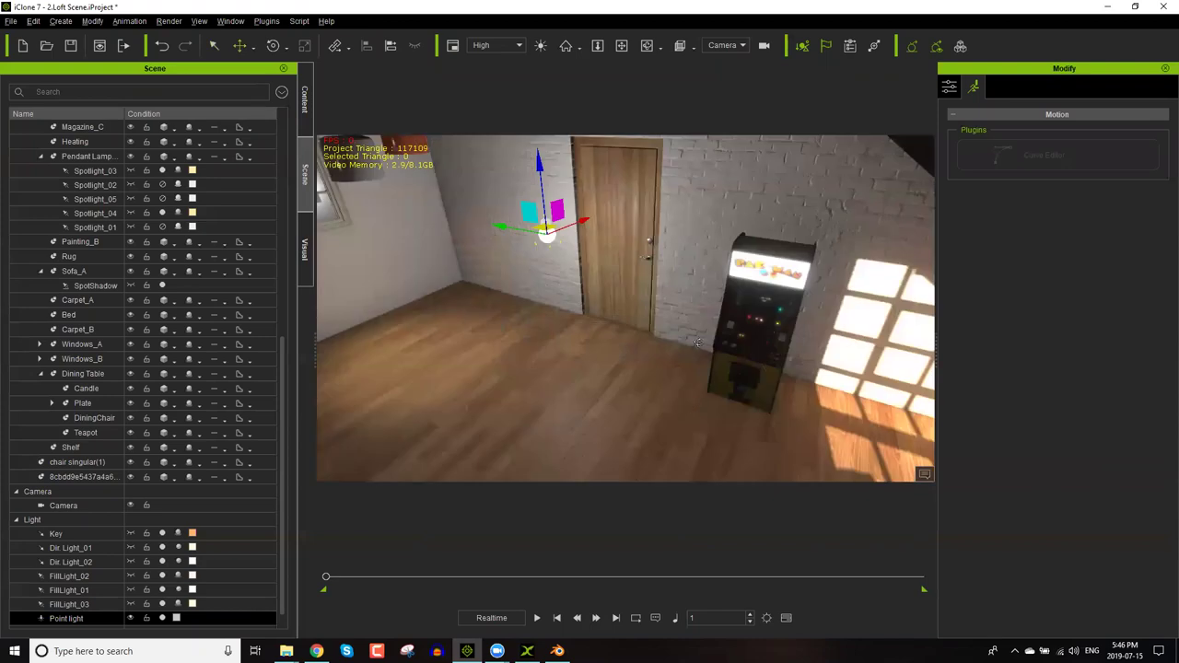
right_drag(710, 302, 646, 309)
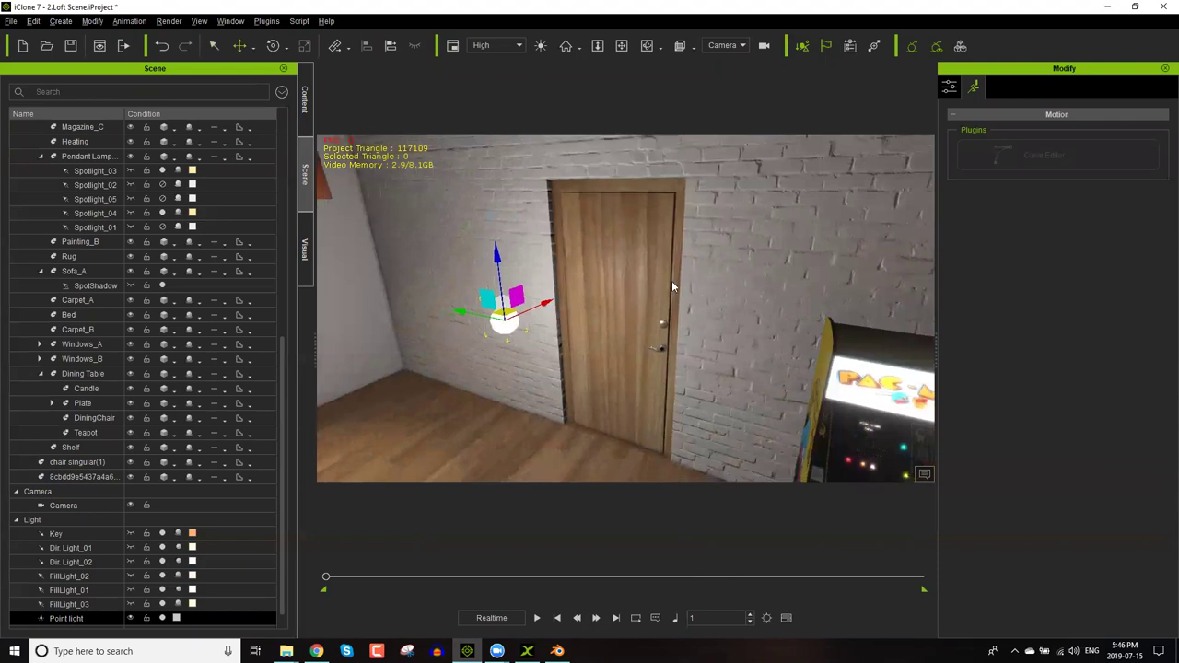
Select Door_B in the scene and examine its material's PBR texture maps, including the bump map's settings.
scroll(64, 332, up, 8)
click(89, 304)
click(997, 86)
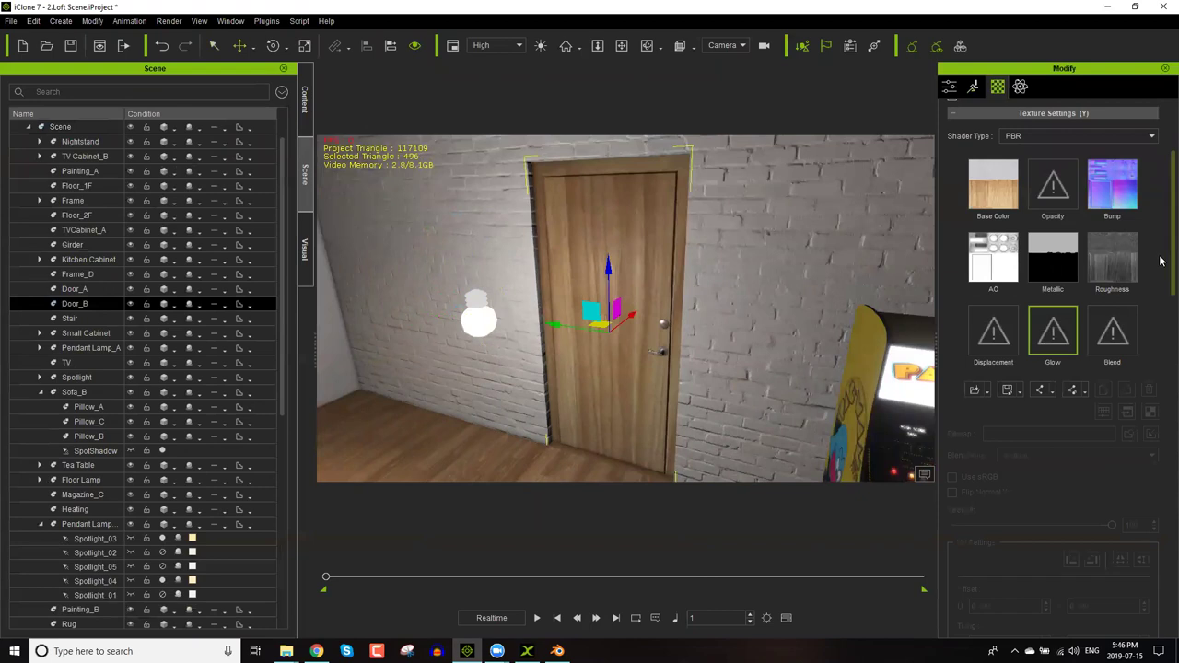
scroll(1161, 262, up, 1)
click(1112, 214)
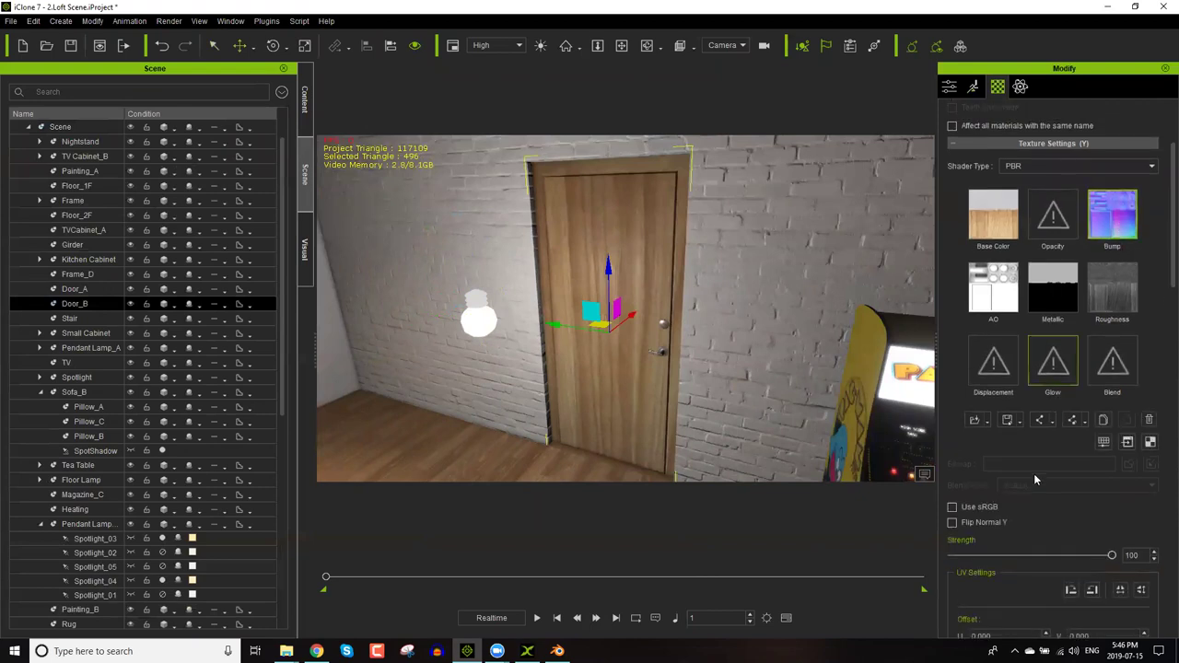
scroll(1161, 248, up, 4)
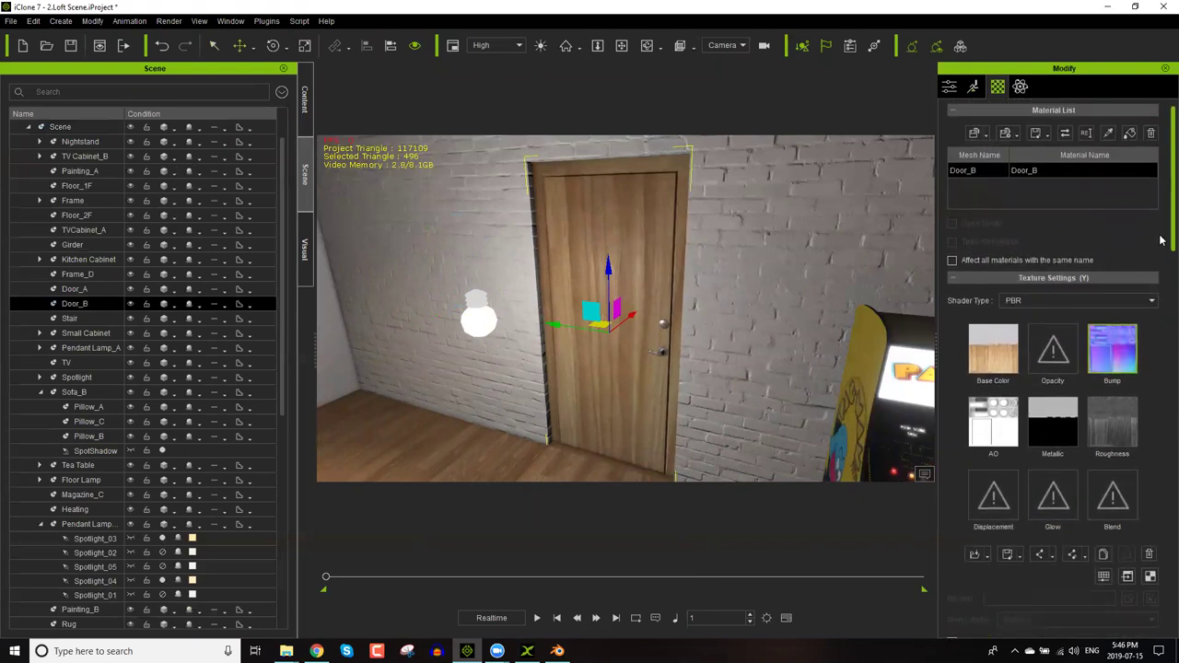
Show the Substance material templates in the media content library.
click(304, 118)
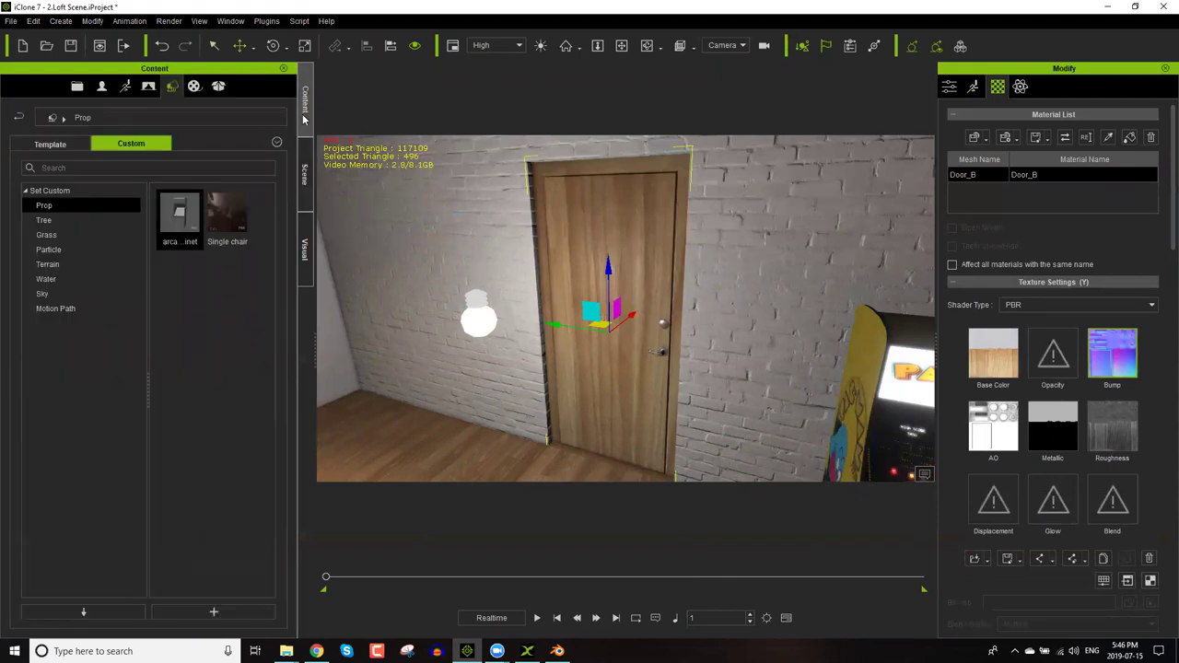
click(194, 86)
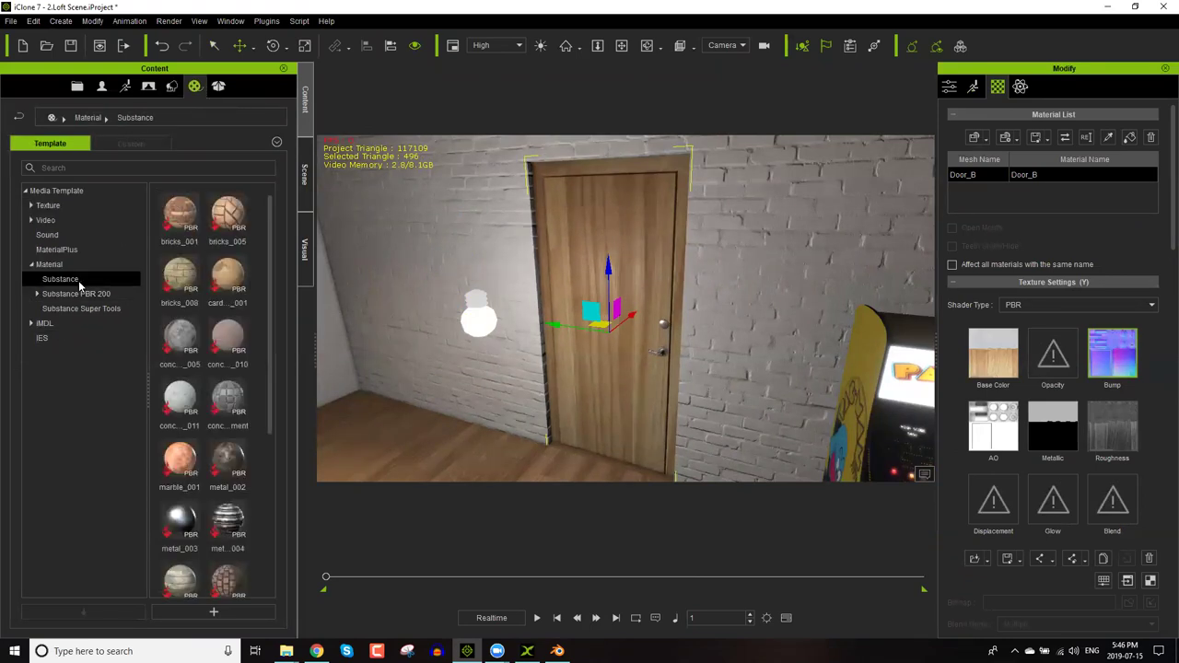
Switch to the browser and review the bundles on Reallusion's iClone 7 Visual Essentials page, then return to iClone.
click(316, 652)
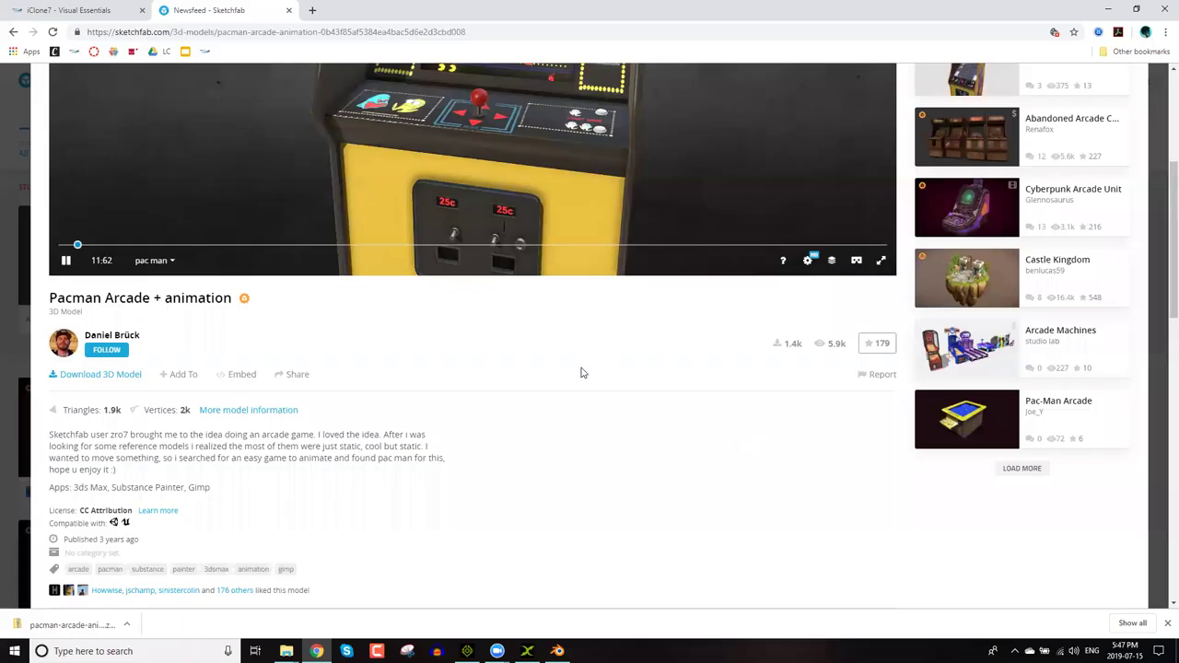
key(ctrl+Tab)
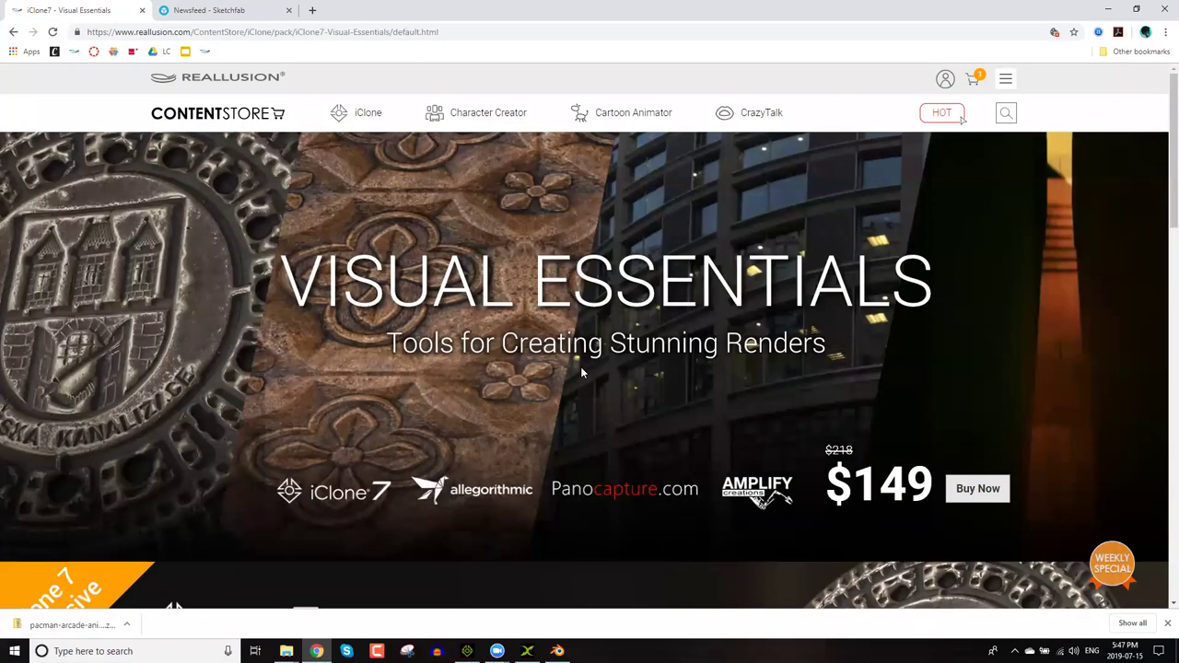
scroll(511, 392, down, 1)
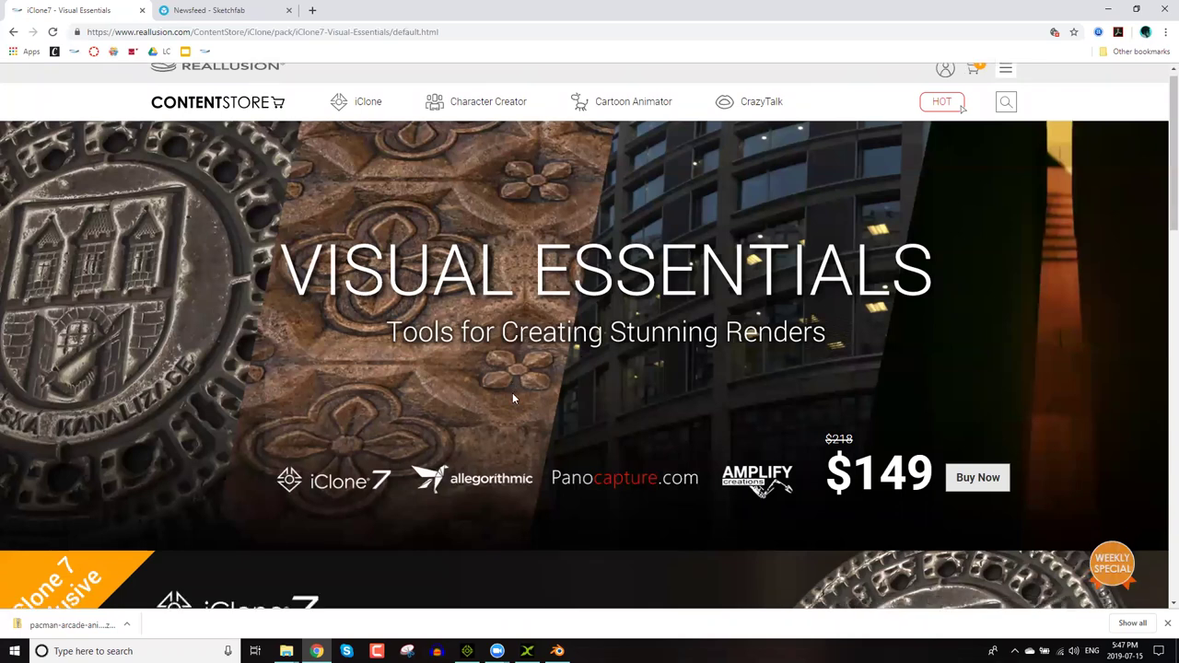
scroll(444, 345, down, 1)
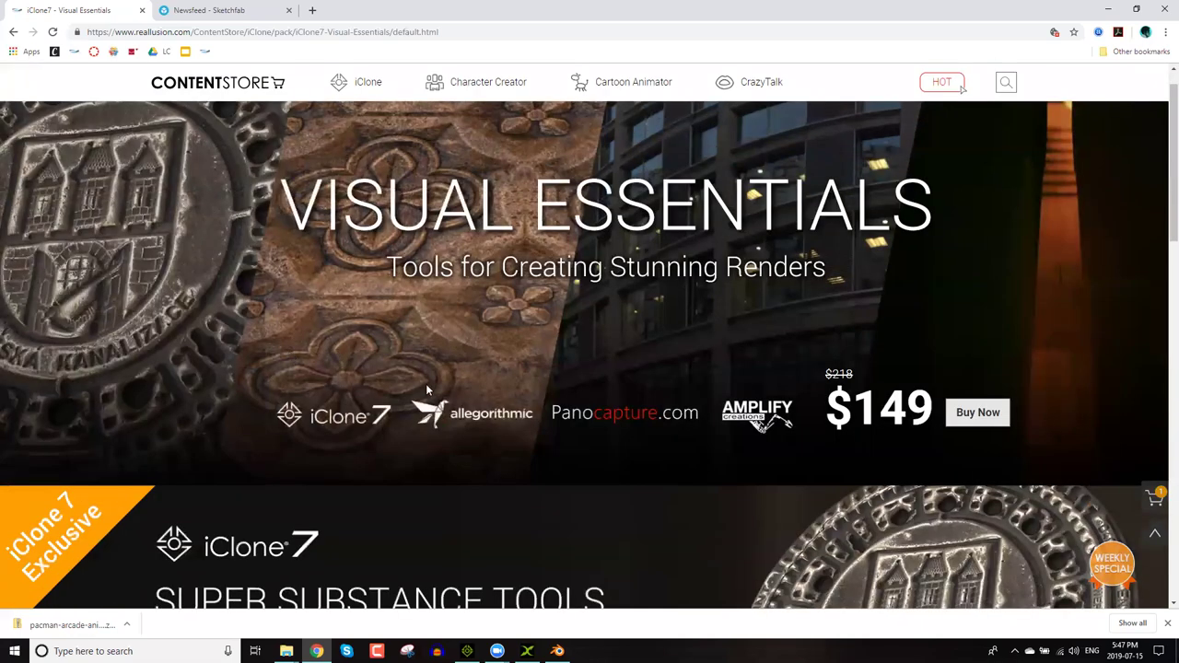
scroll(799, 396, down, 3)
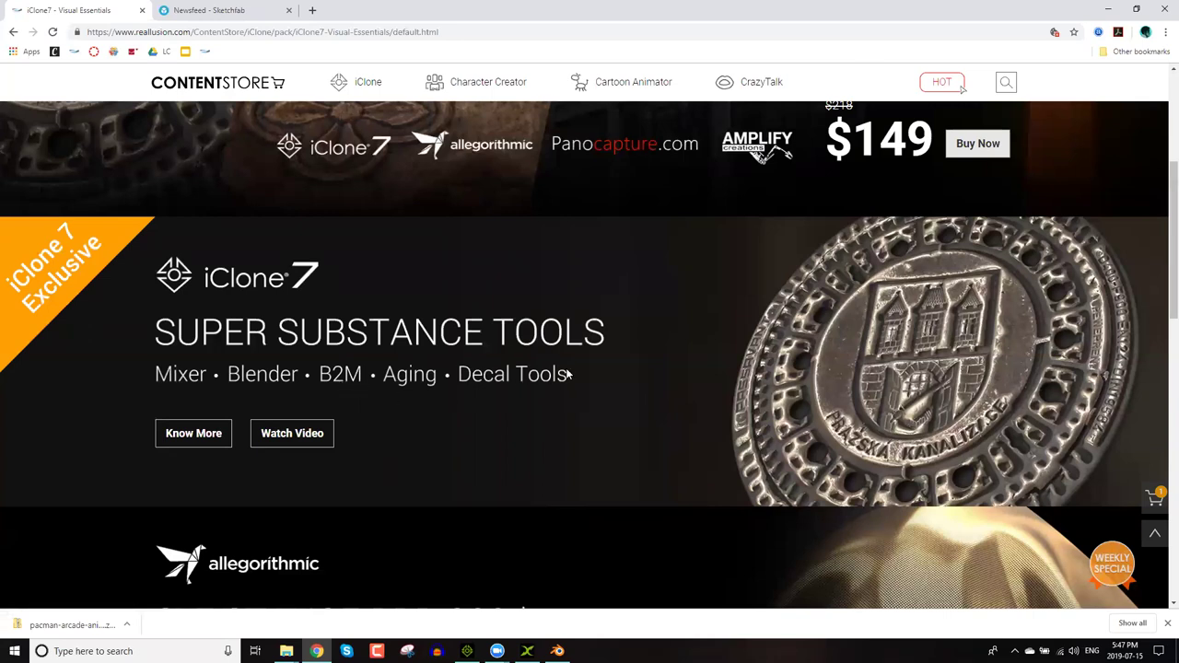
scroll(565, 369, down, 1)
scroll(582, 360, down, 2)
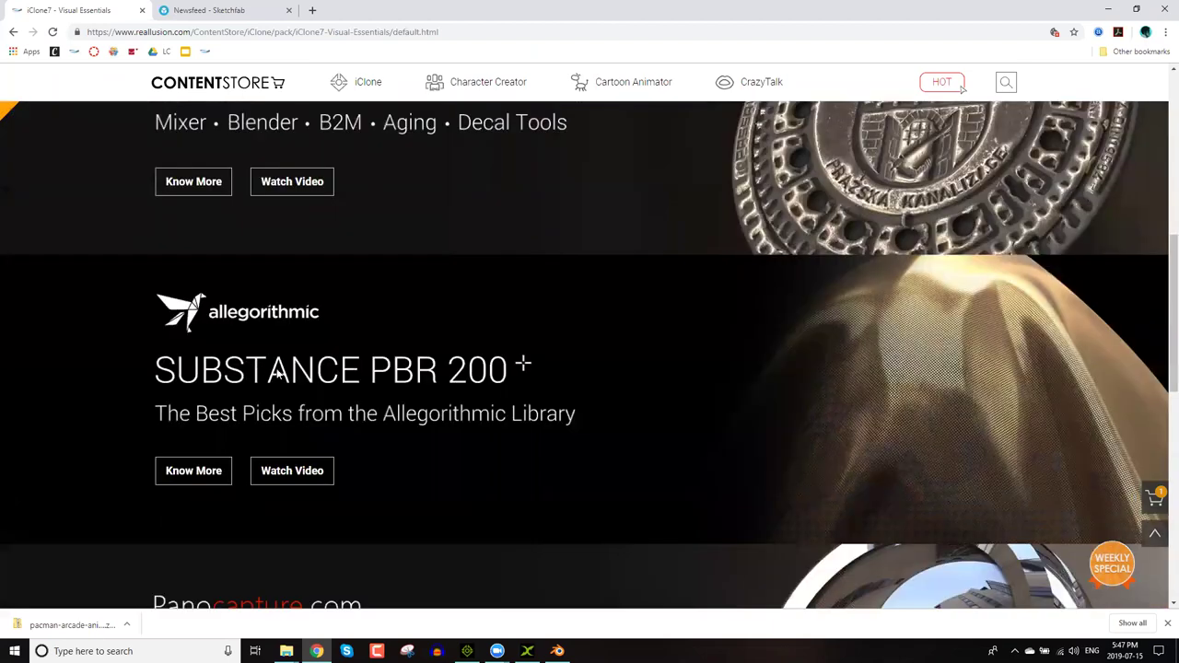
scroll(422, 345, down, 1)
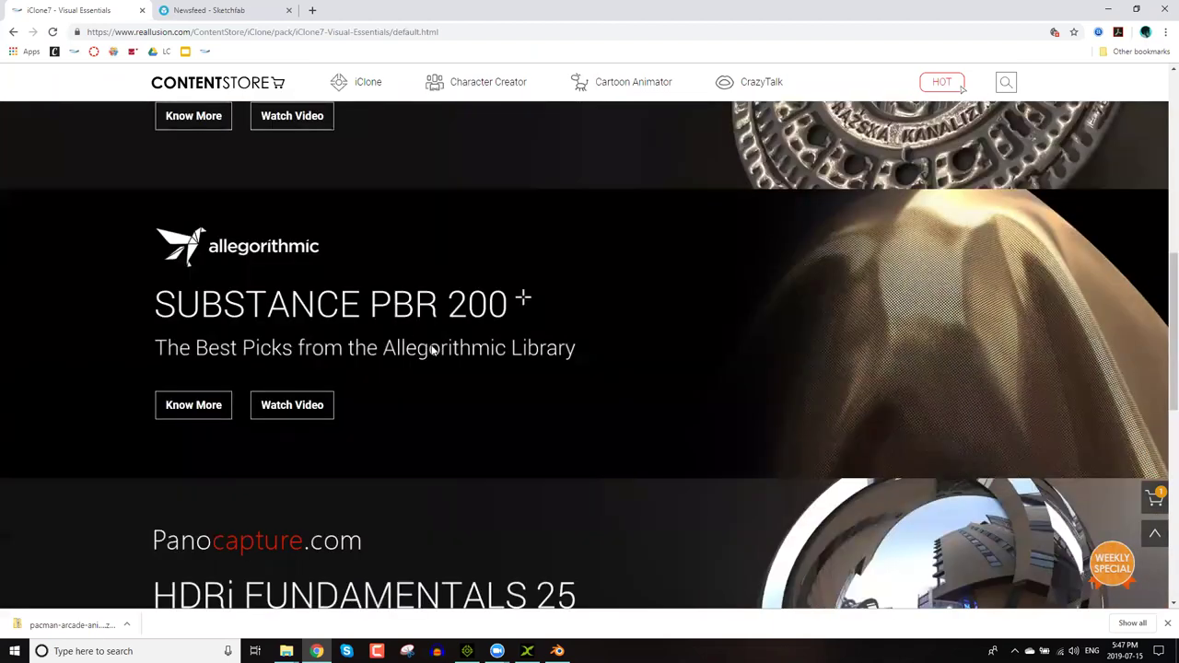
scroll(471, 356, up, 1)
scroll(484, 357, down, 3)
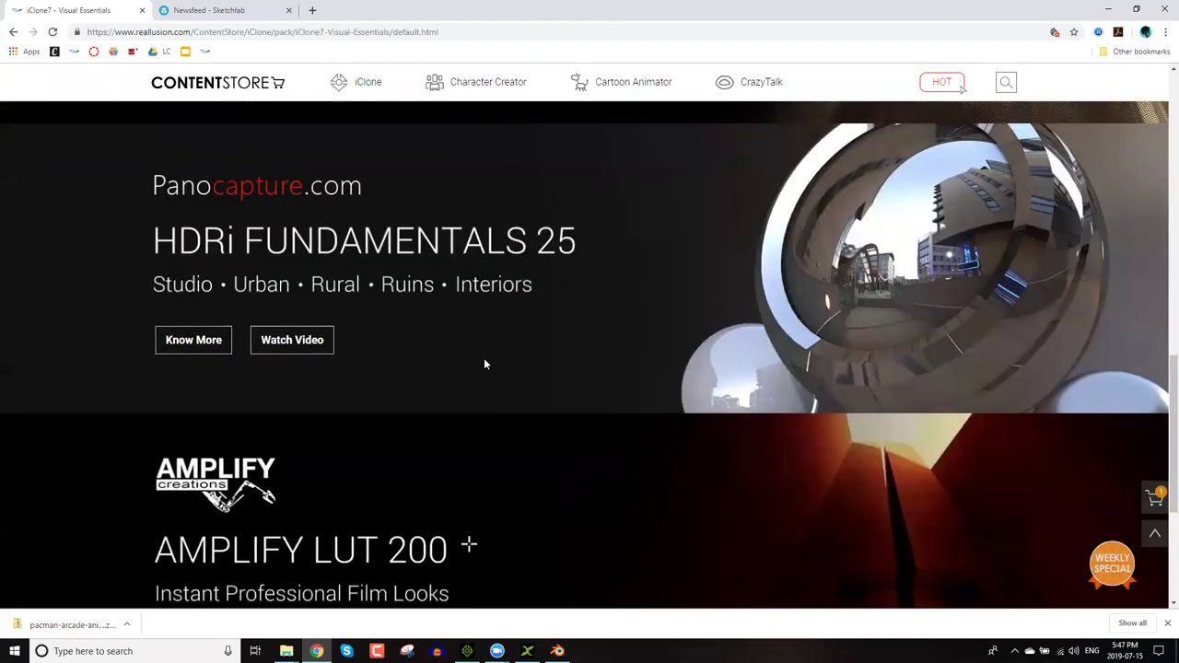
scroll(350, 382, down, 2)
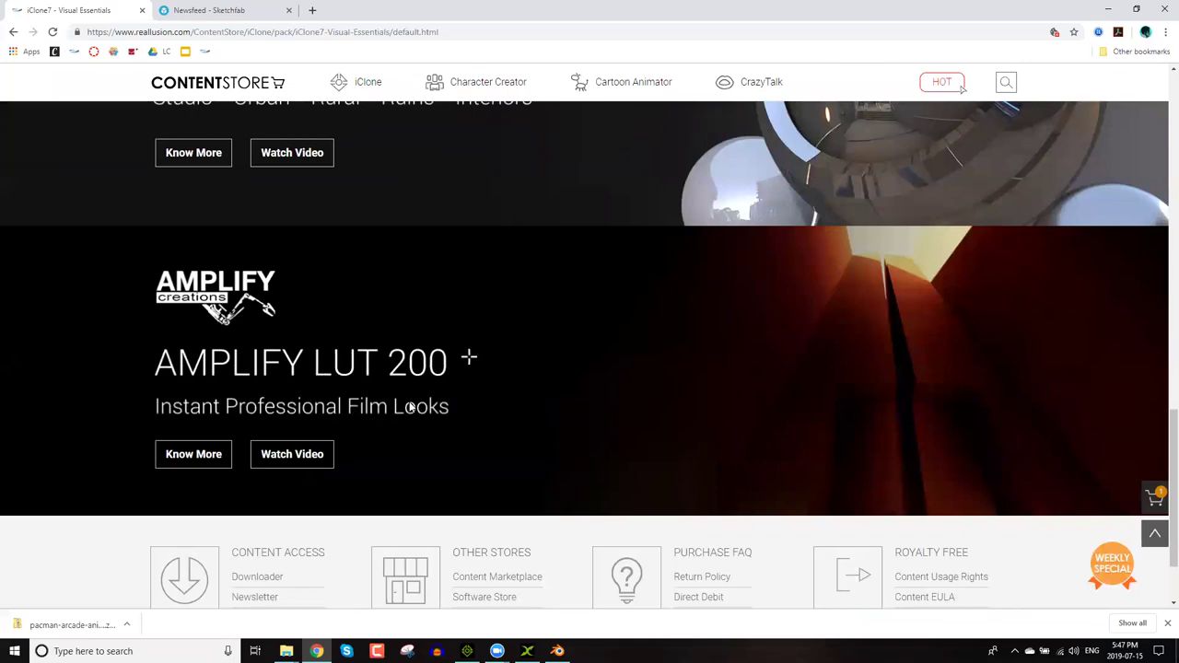
scroll(412, 411, up, 1)
scroll(492, 463, up, 2)
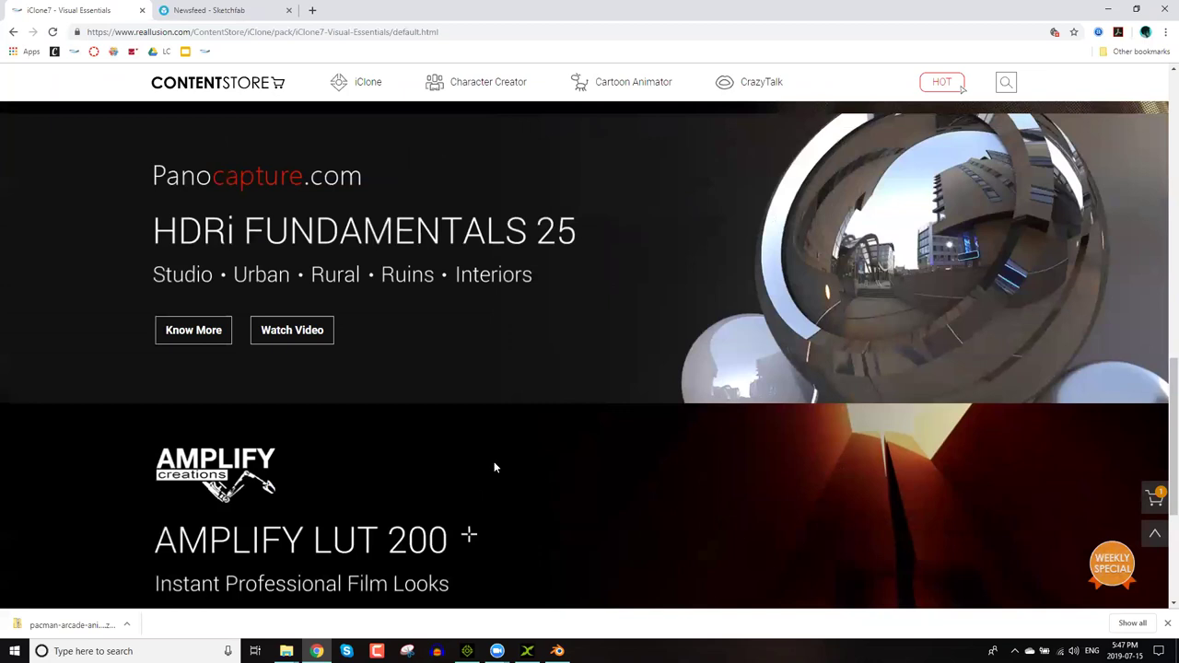
scroll(419, 442, up, 2)
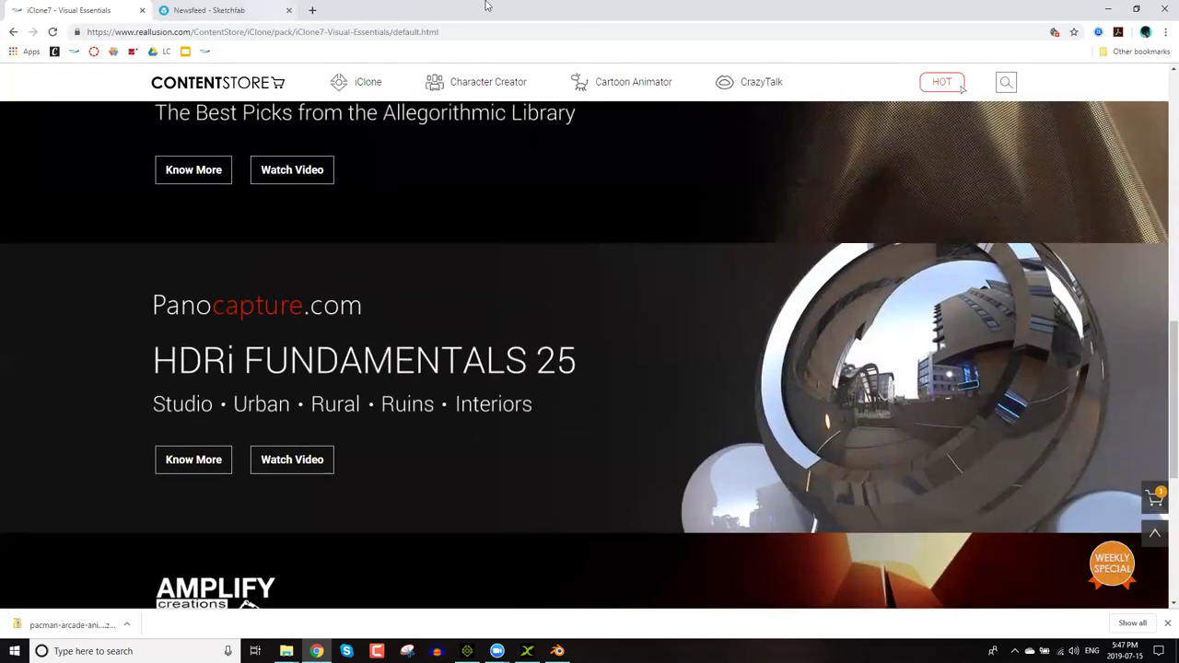
click(1163, 16)
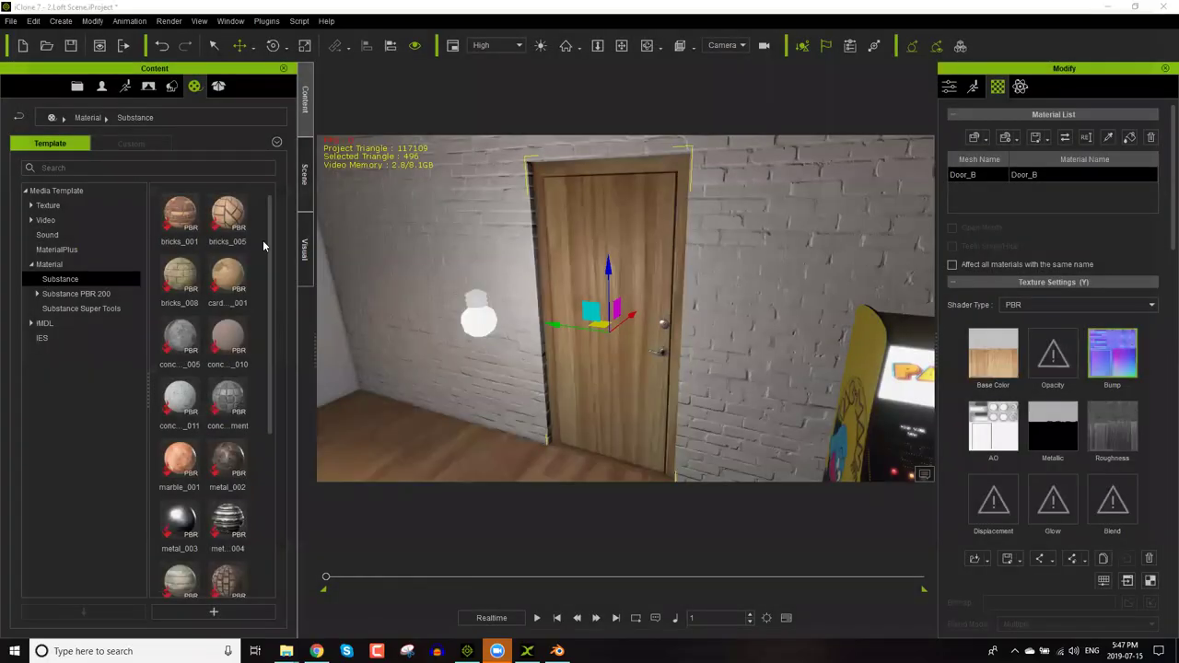
Open the Wood category of the Substance PBR 200 material library.
click(61, 295)
click(38, 294)
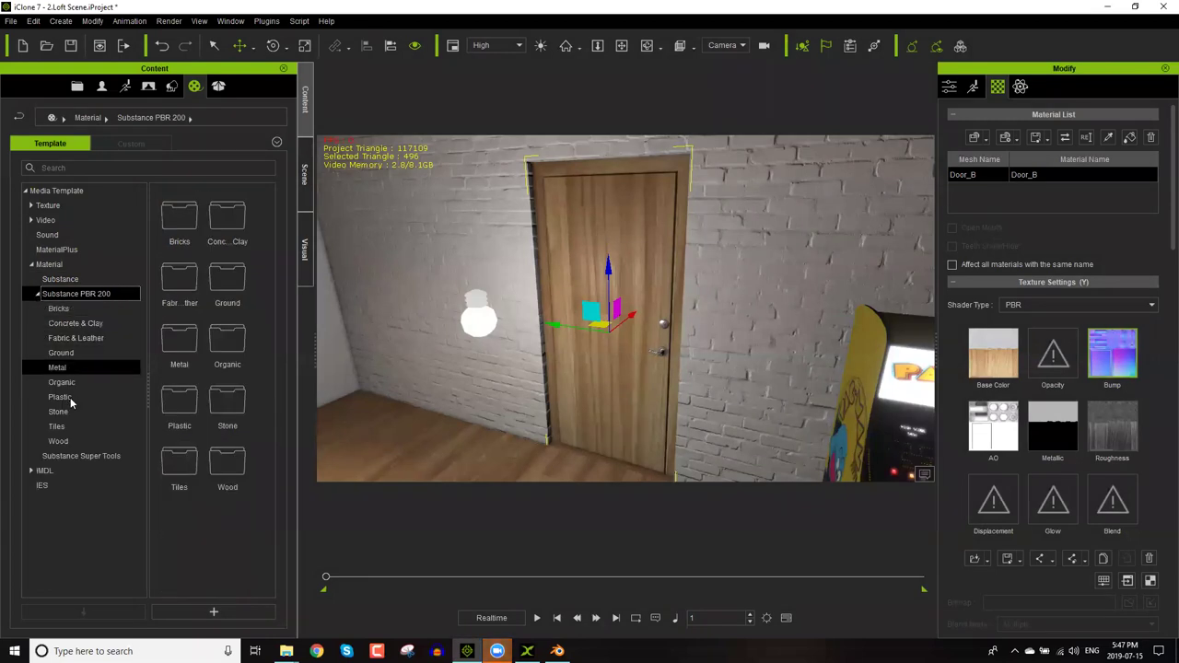
click(58, 441)
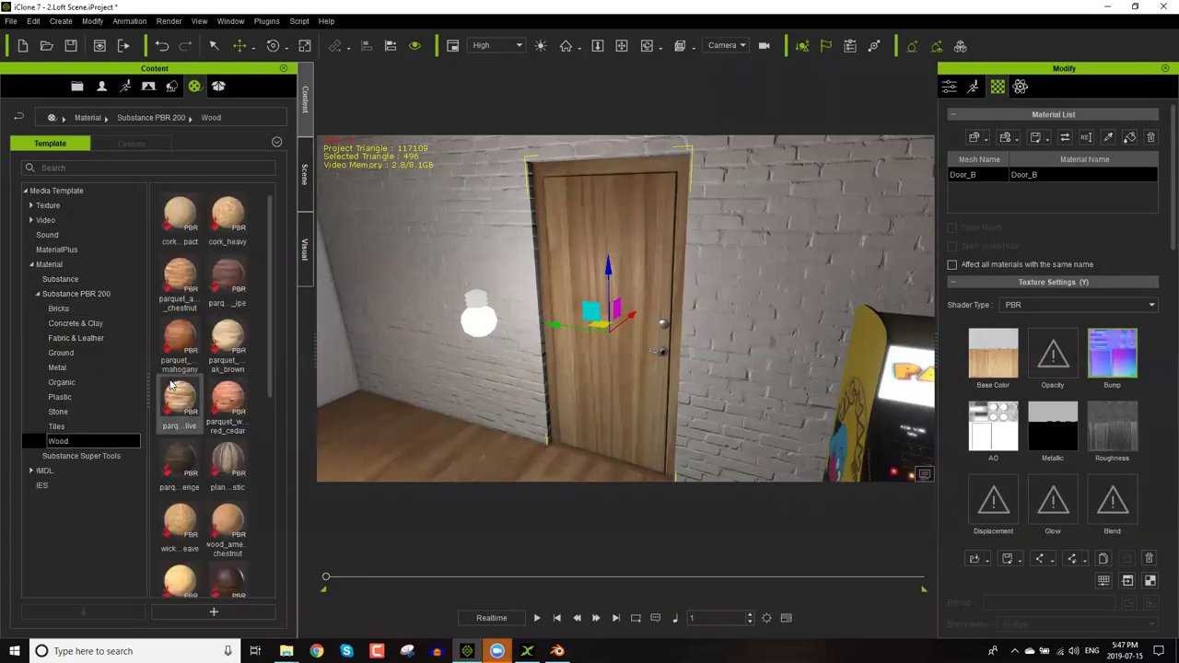
Try the parquet American chestnut material on Door_B, look through its material settings, and undo the application.
drag(180, 277, 623, 264)
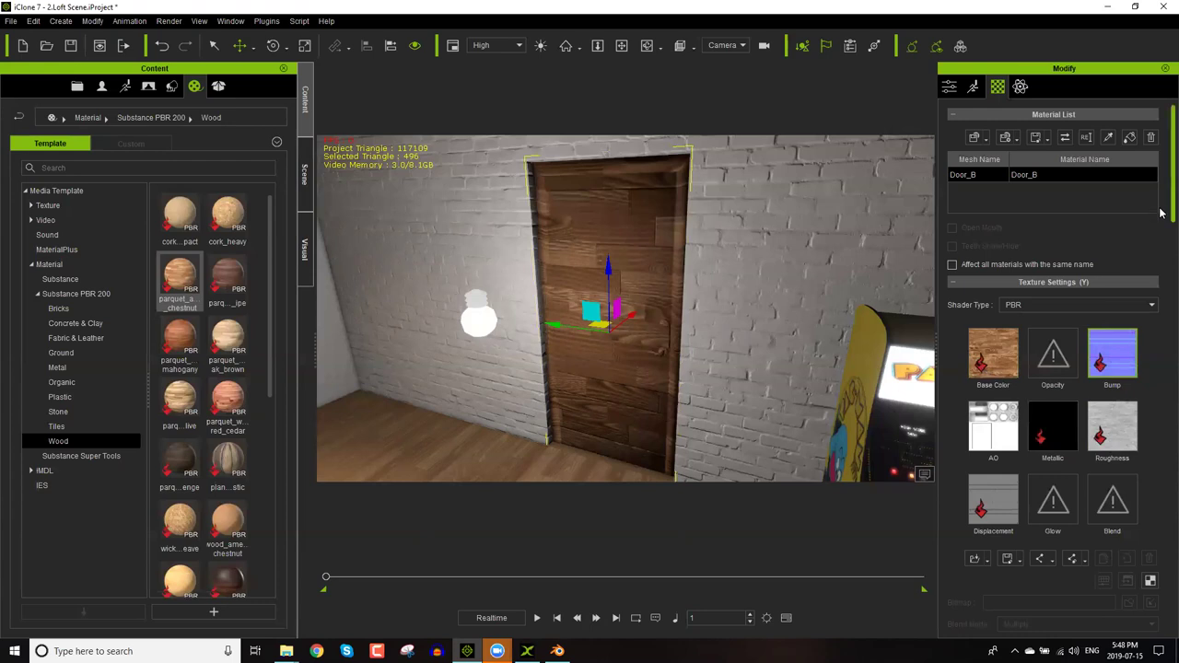
scroll(1161, 201, down, 10)
scroll(1161, 413, down, 5)
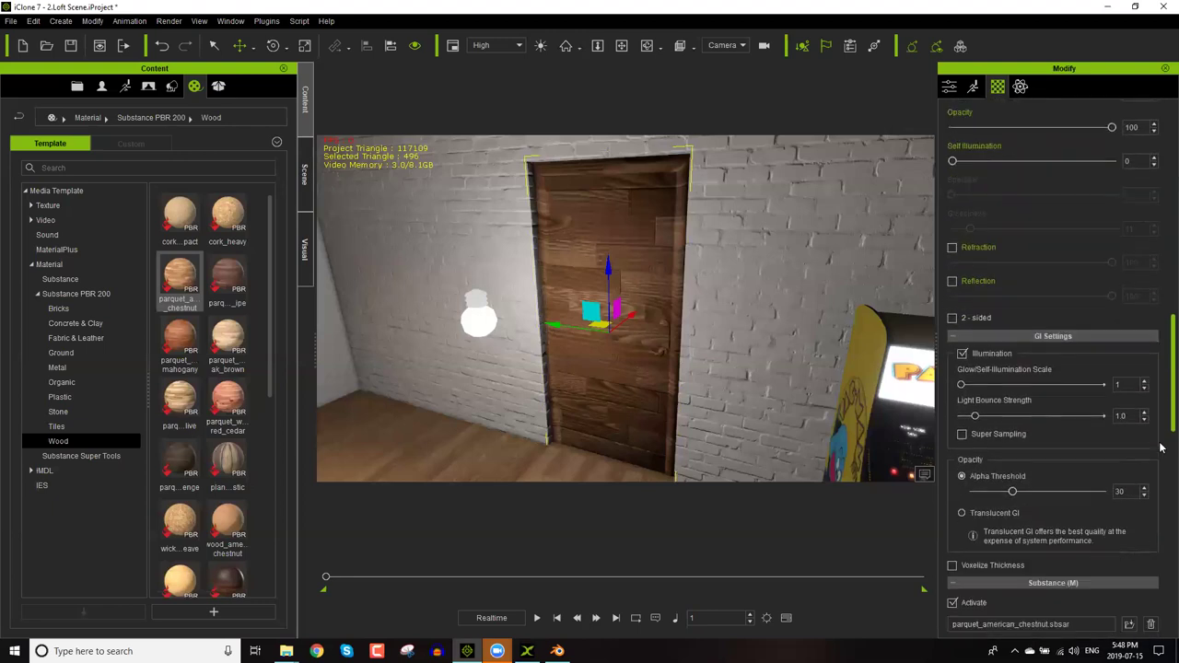
scroll(1161, 293, up, 5)
scroll(1161, 293, up, 10)
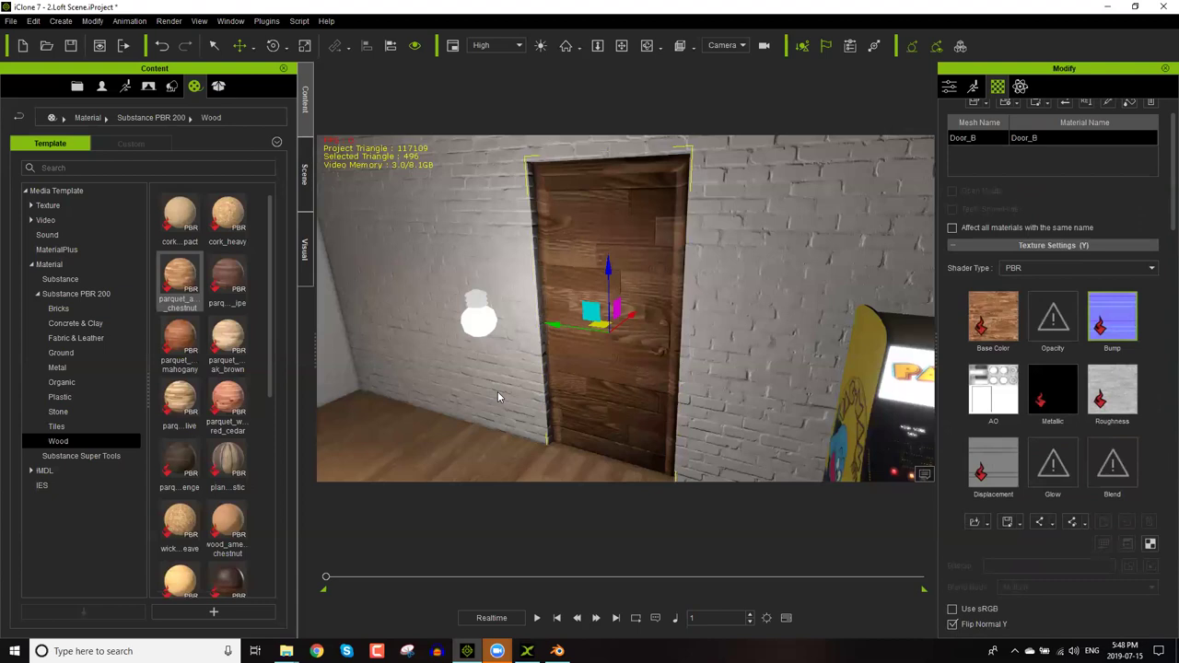
key(ctrl+z)
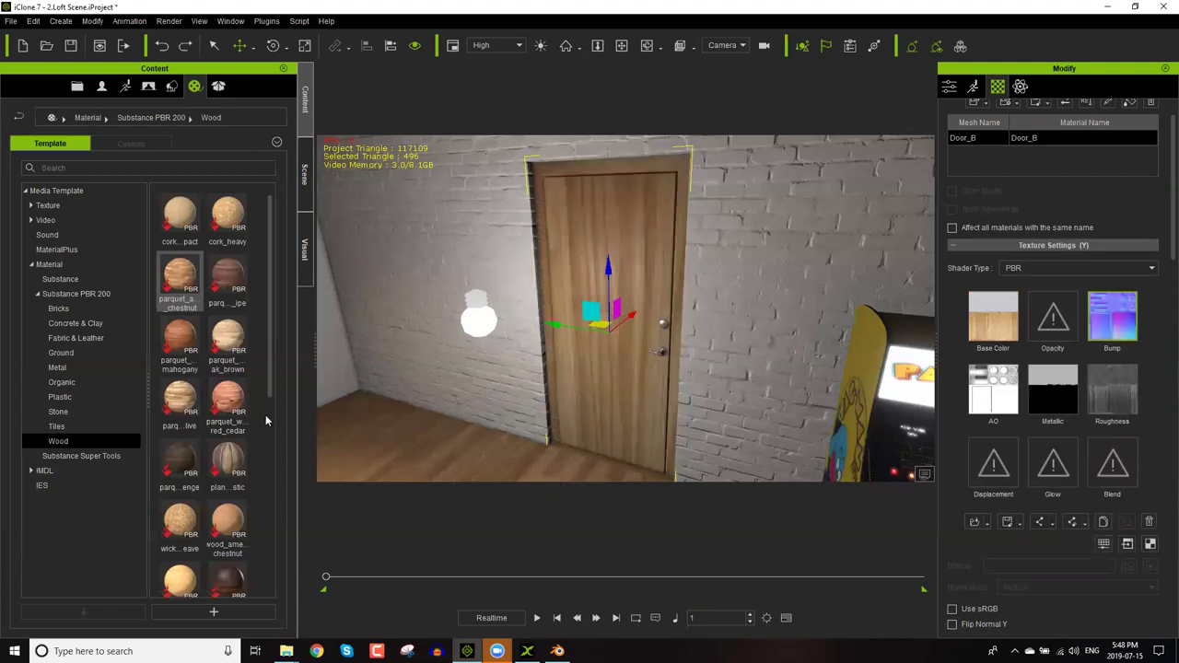
Apply the parquet American chestnut Substance material to the room's Floor_1F and view the retextured floor.
middle_drag(528, 396, 599, 304)
scroll(437, 351, down, 5)
drag(184, 281, 584, 398)
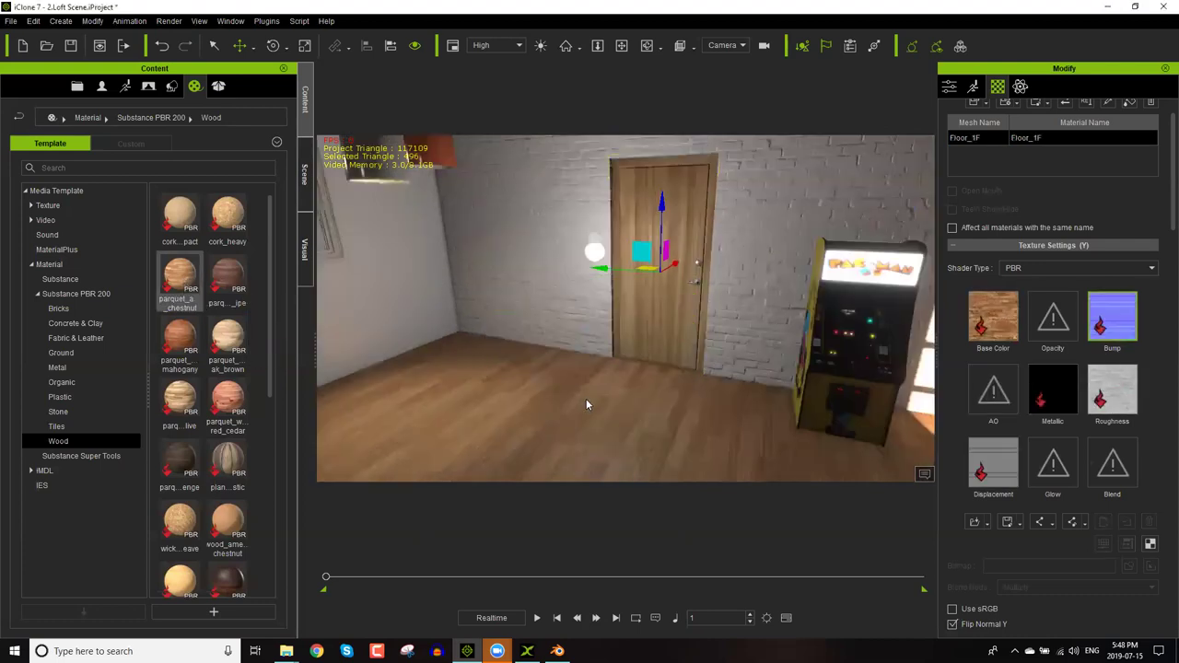
right_drag(675, 388, 651, 358)
click(626, 402)
right_drag(638, 459, 737, 394)
click(541, 188)
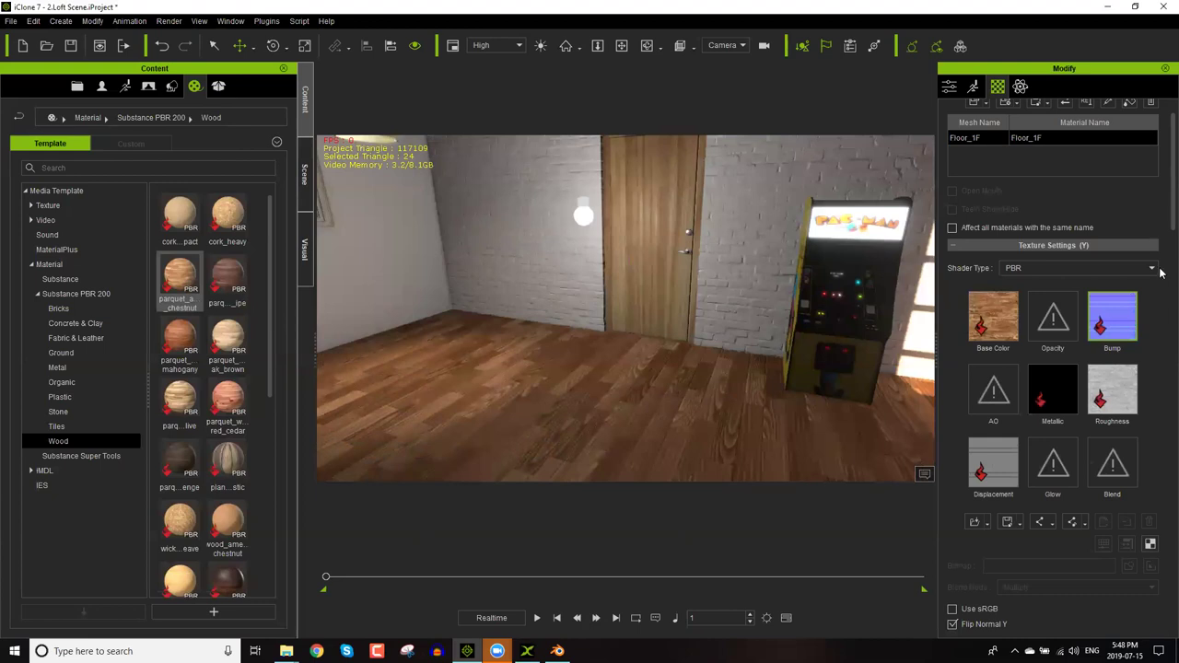
Examine the floor material's texture baking, UV tiling, tessellation and Substance parameters such as pattern type, plank amounts and bevel.
scroll(1161, 271, down, 5)
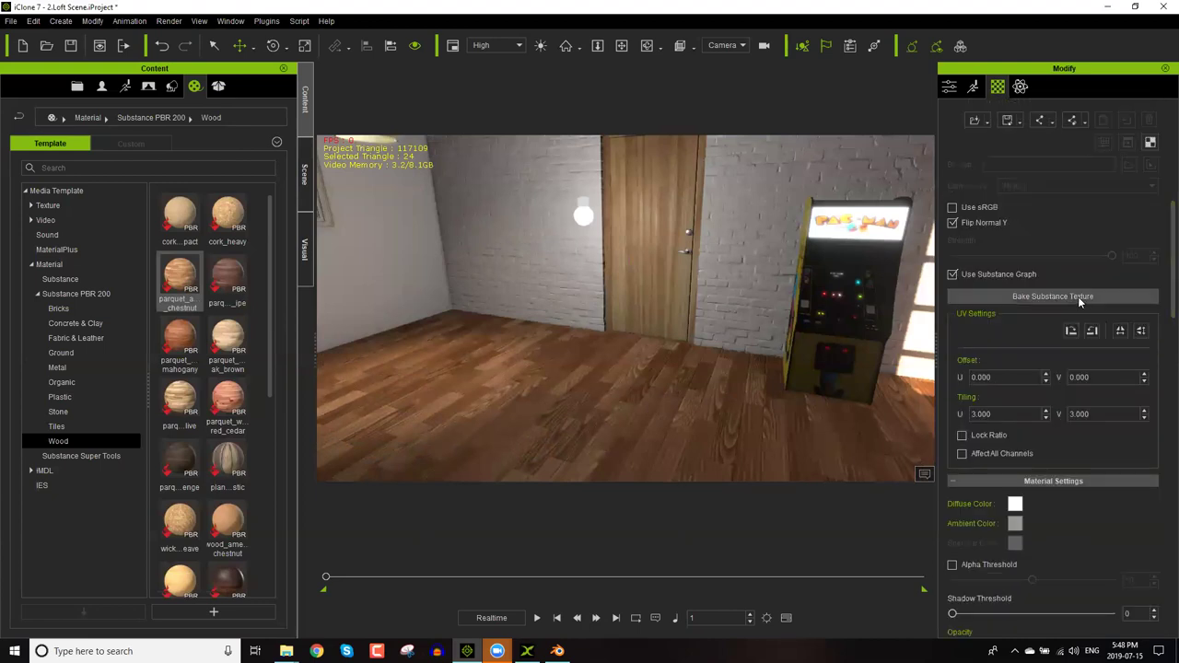
scroll(1161, 282, up, 1)
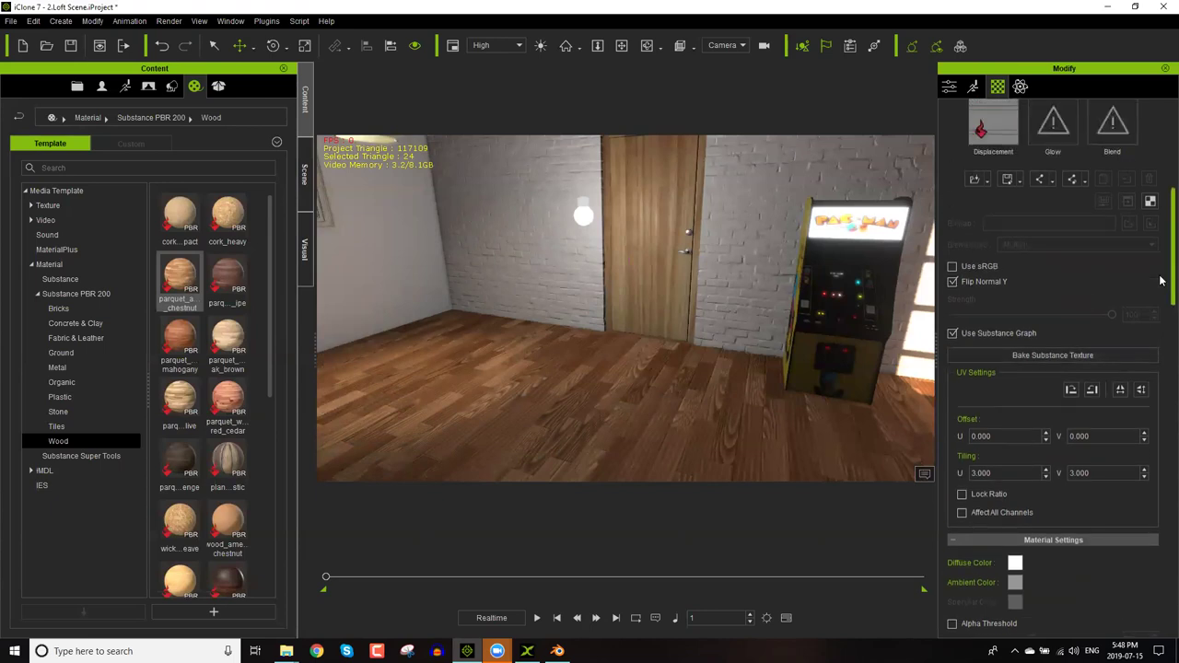
scroll(1161, 400, down, 3)
scroll(1161, 402, down, 12)
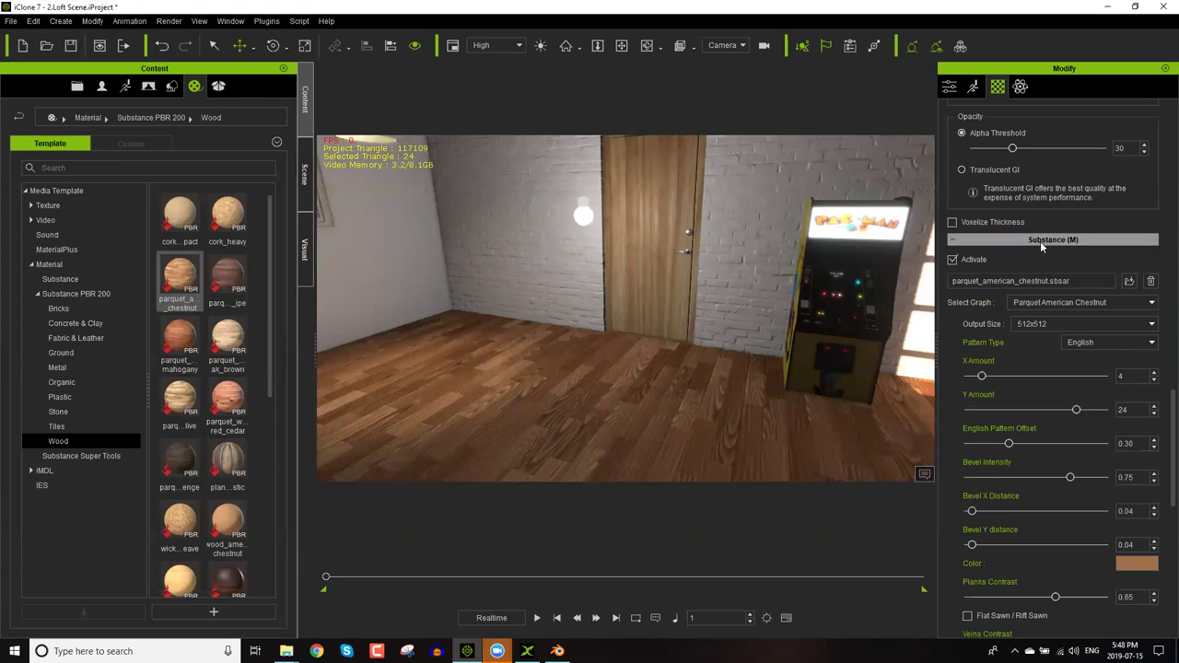
click(1041, 241)
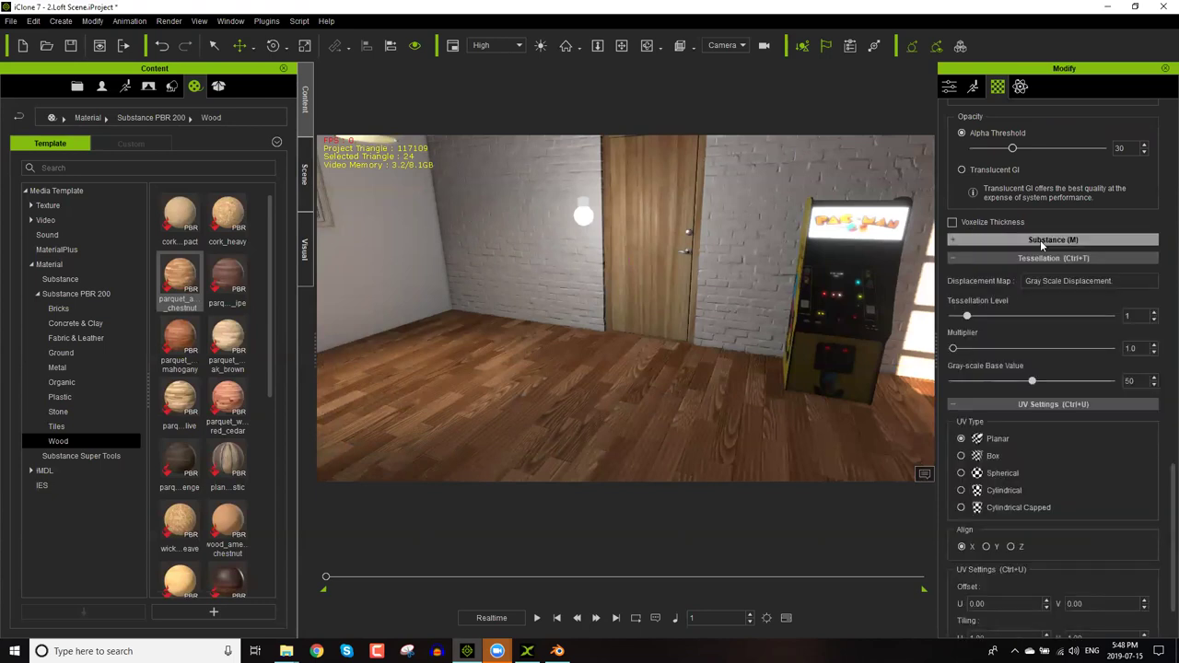
click(1041, 241)
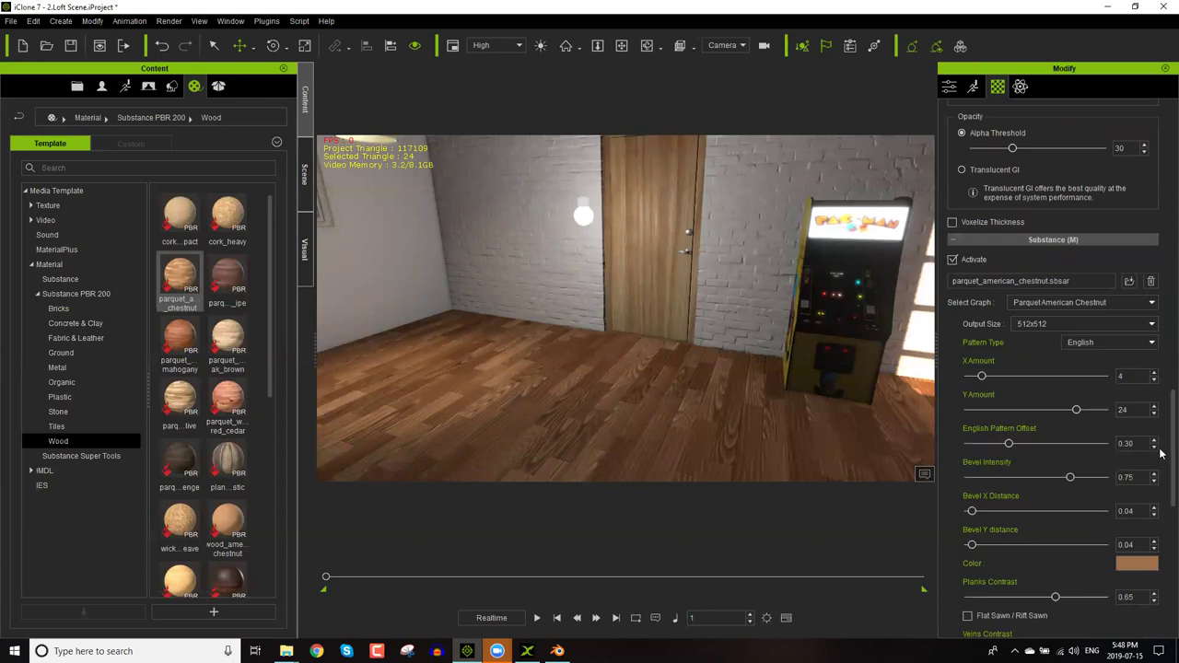
Test a Wood Roughness of 0.04 on the floor's parquet Substance material and settle on 0.16.
scroll(1161, 497, down, 5)
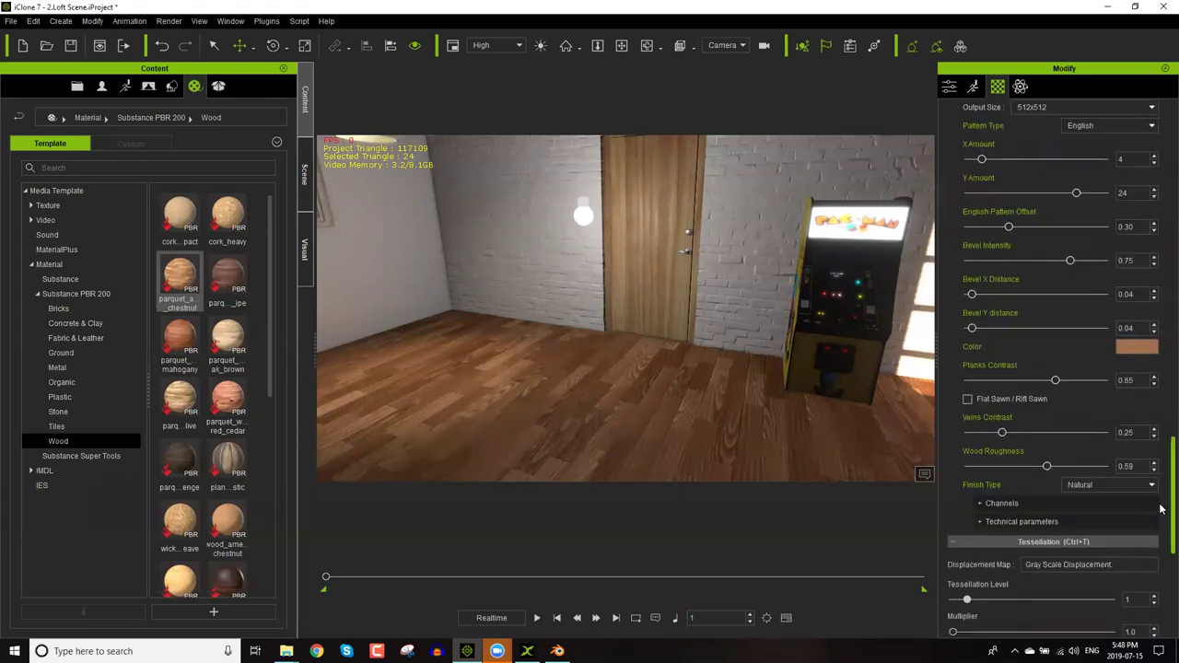
drag(1048, 397, 1105, 397)
scroll(1051, 408, down, 9)
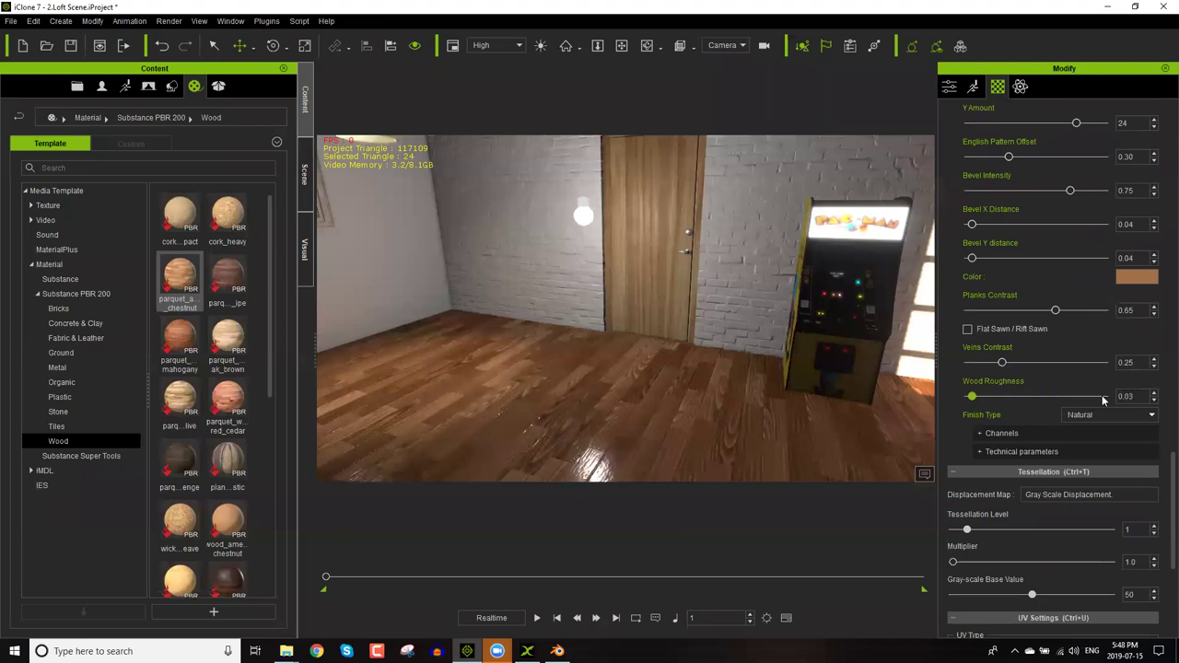
scroll(987, 419, down, 1)
scroll(983, 420, down, 3)
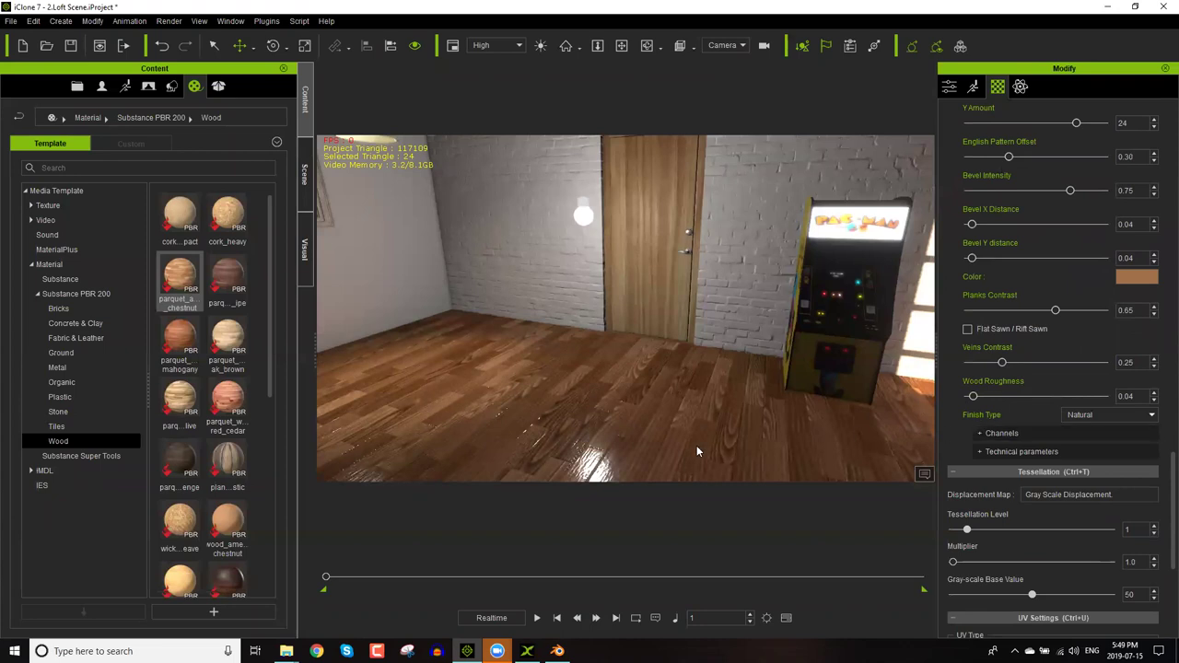
mouse_move(973, 397)
mouse_down()
mouse_move(1005, 396)
mouse_move(991, 397)
mouse_up()
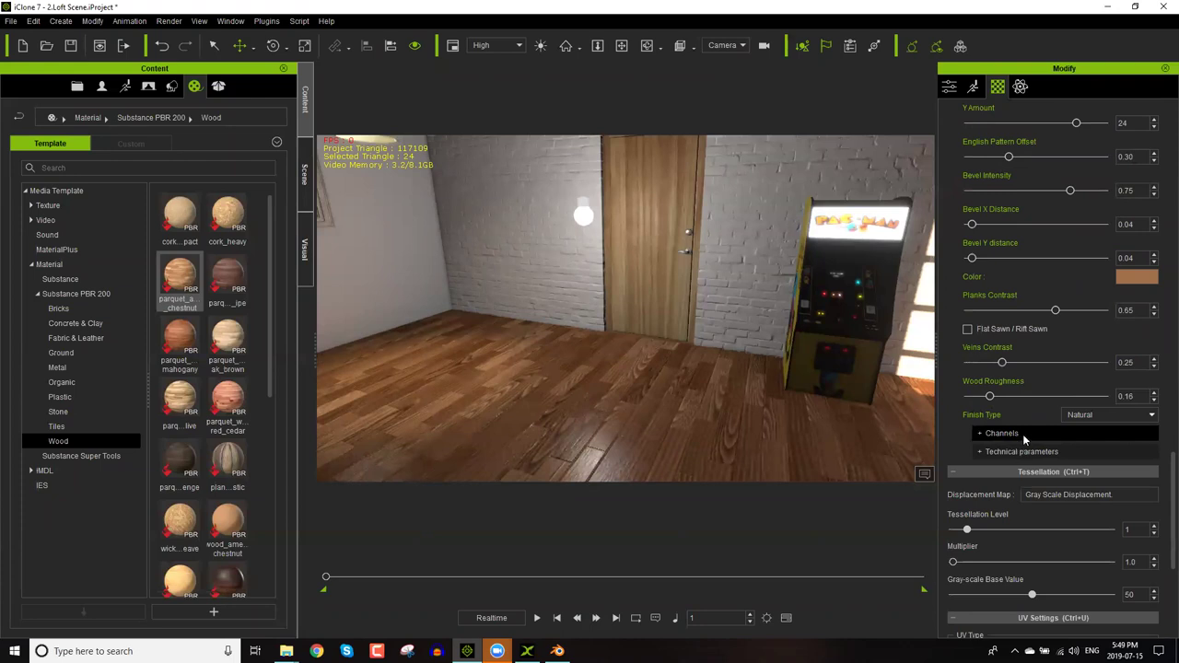
Look through the floor material's technical parameters, such as luminosity, contrast, hue shift and normal intensity.
click(1028, 451)
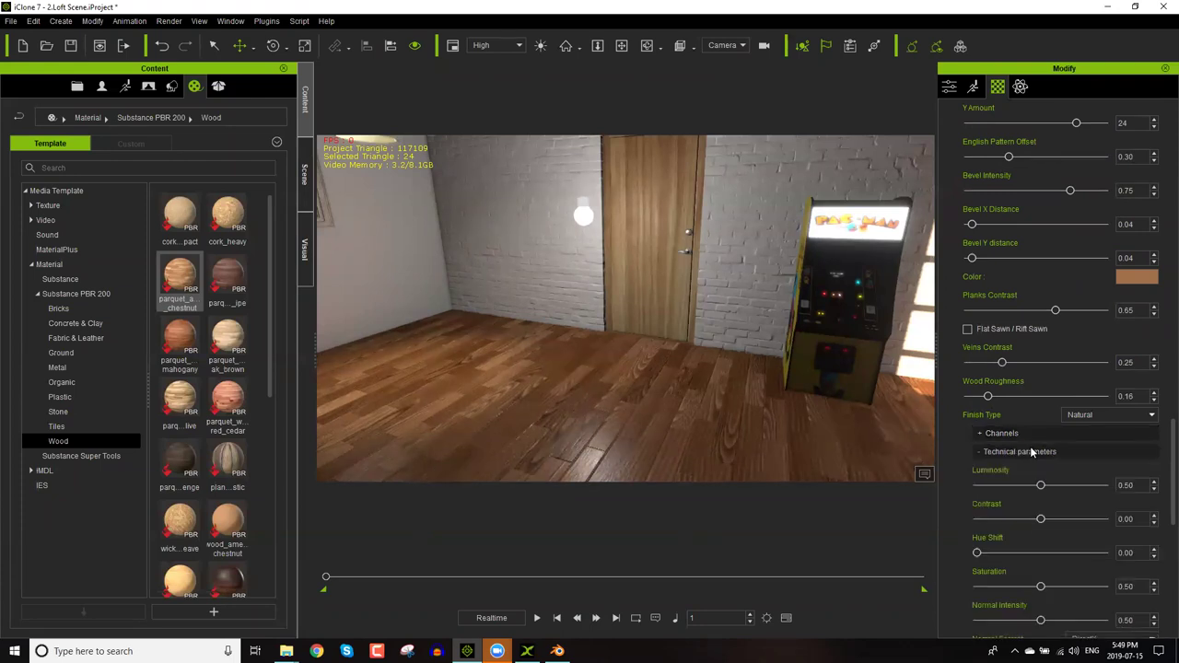
scroll(1067, 498, down, 4)
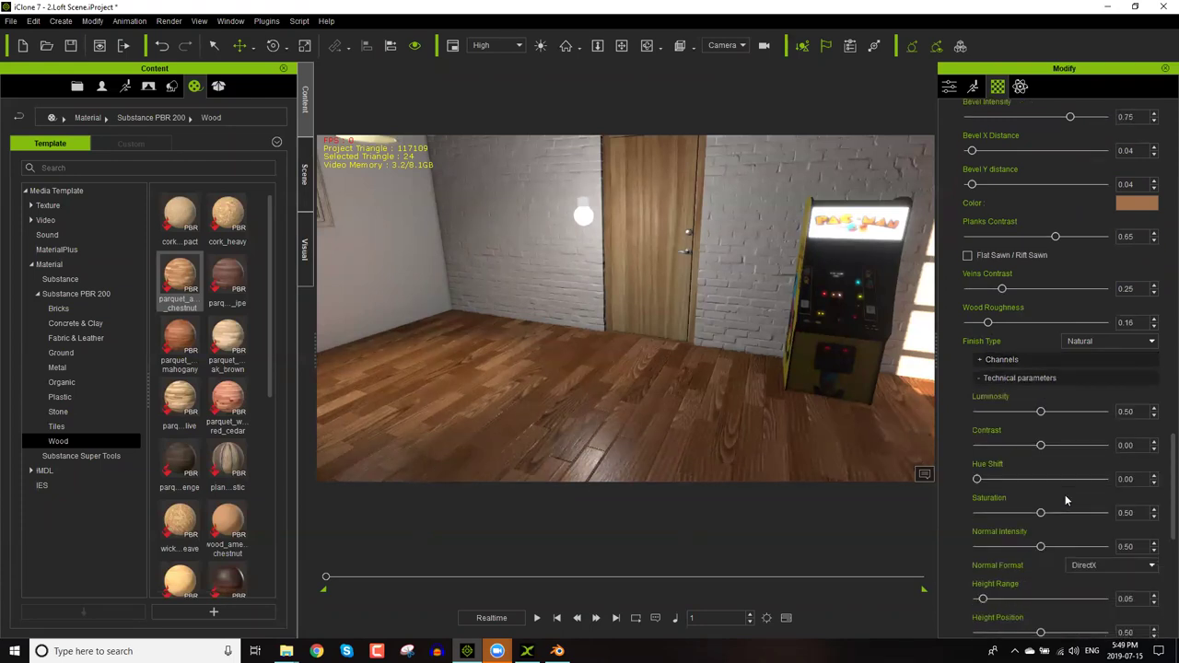
scroll(1065, 488, up, 2)
Try the Ceruse, Matte Varnish, Old, Raw and Sawn finish types on the floor and return to Natural.
click(1092, 341)
click(1091, 360)
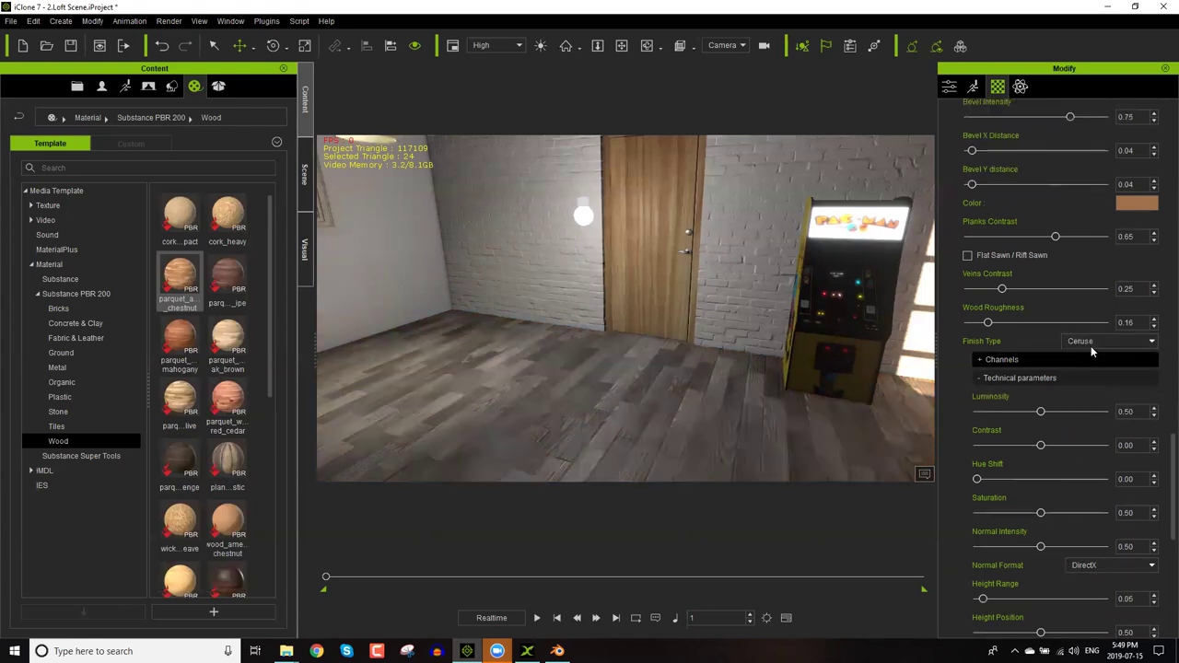
click(1089, 341)
click(1089, 371)
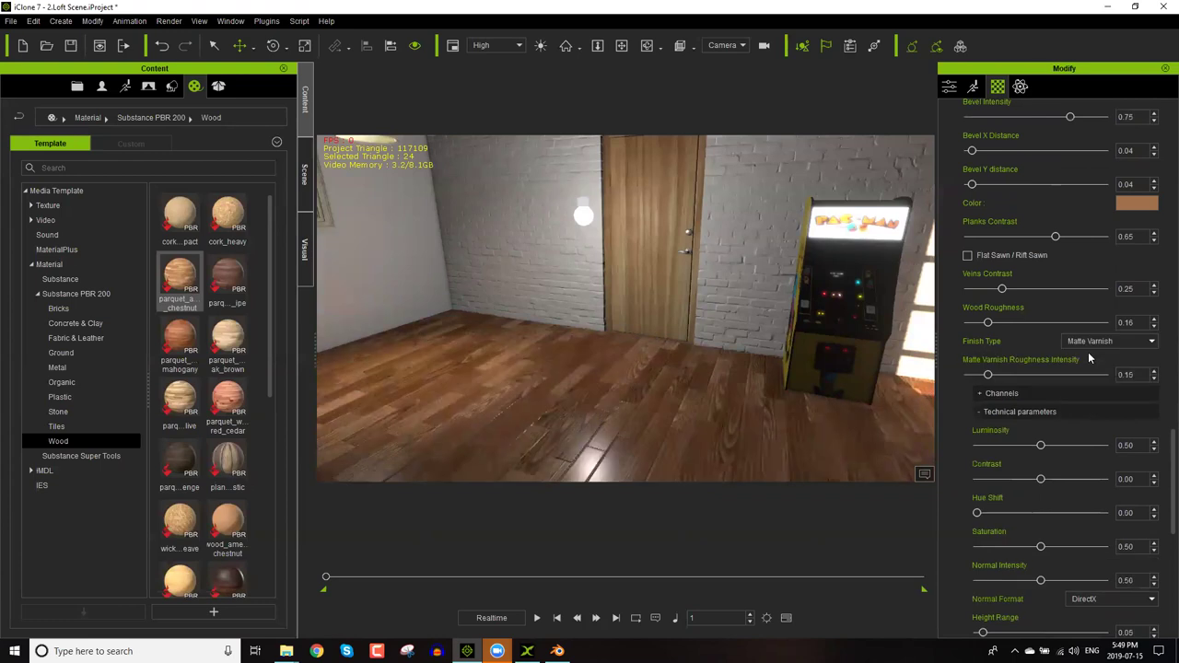
click(1088, 342)
click(1085, 387)
click(1085, 341)
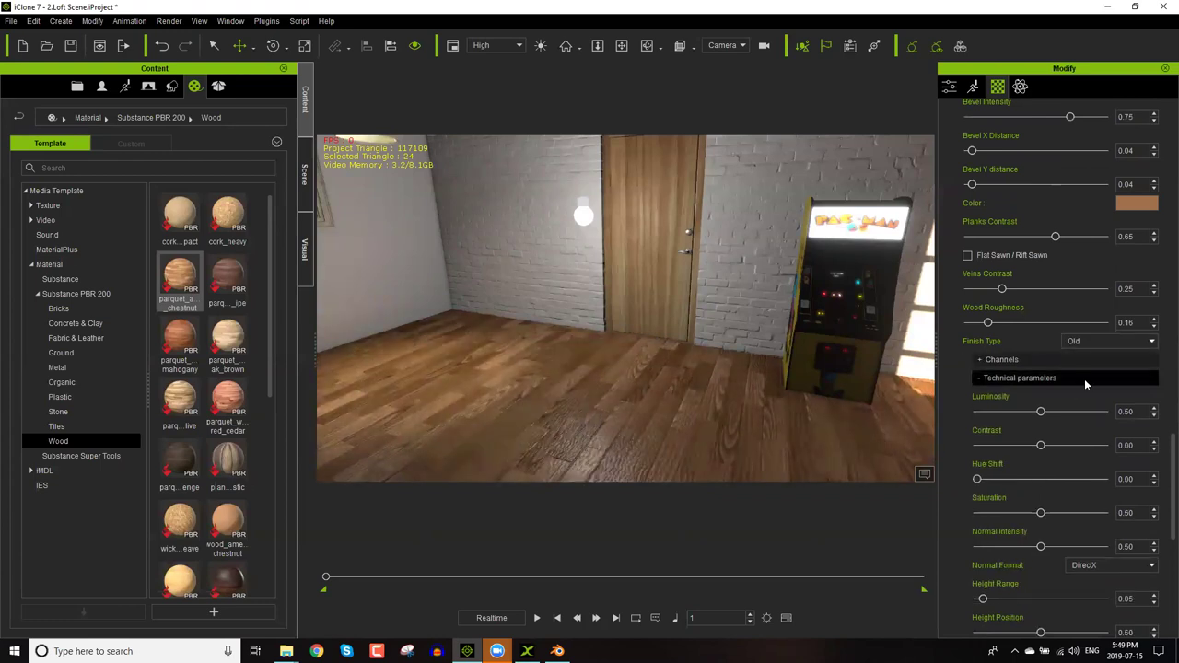
click(1084, 397)
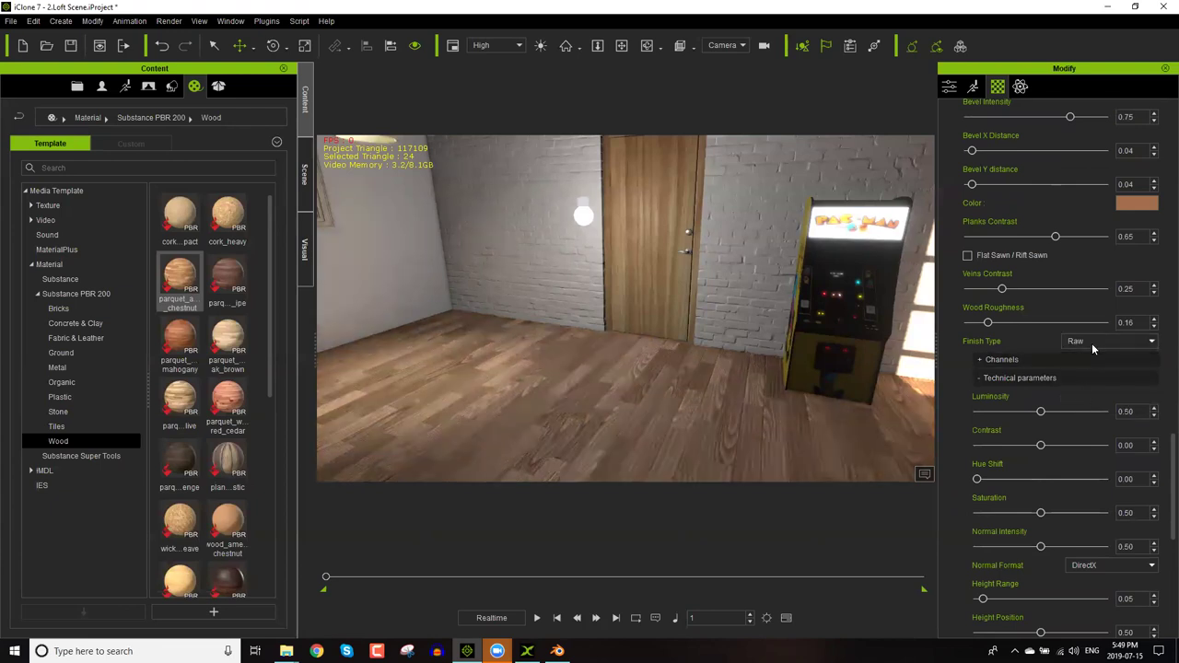
click(1092, 342)
click(1087, 404)
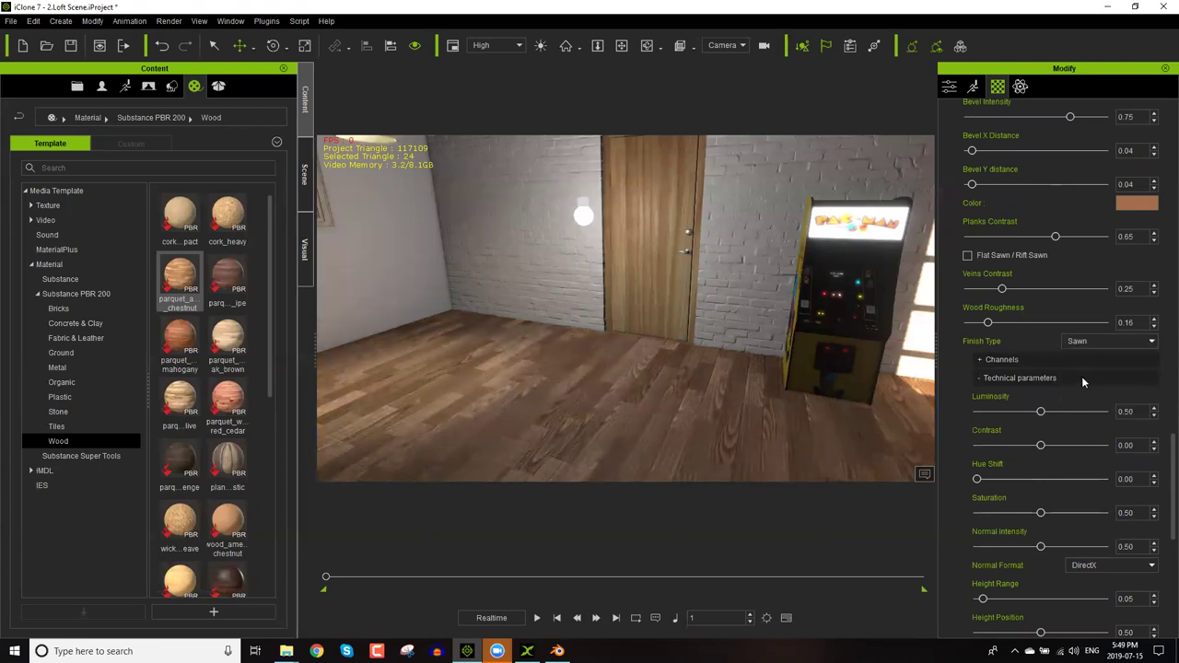
click(1085, 344)
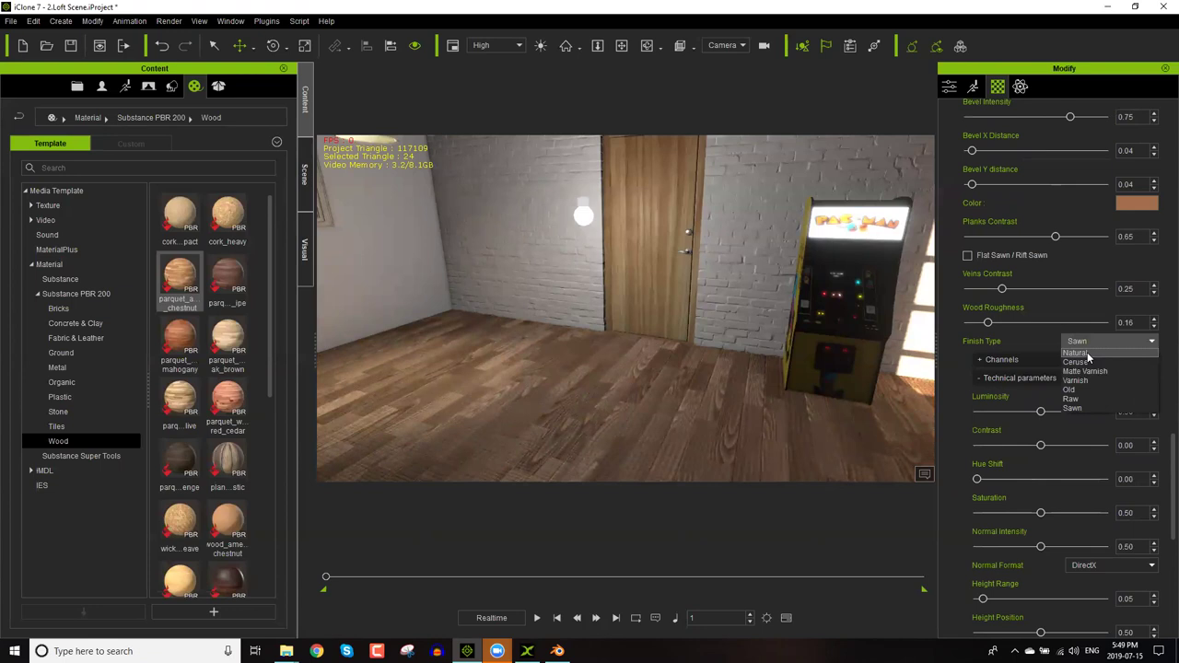
click(1089, 355)
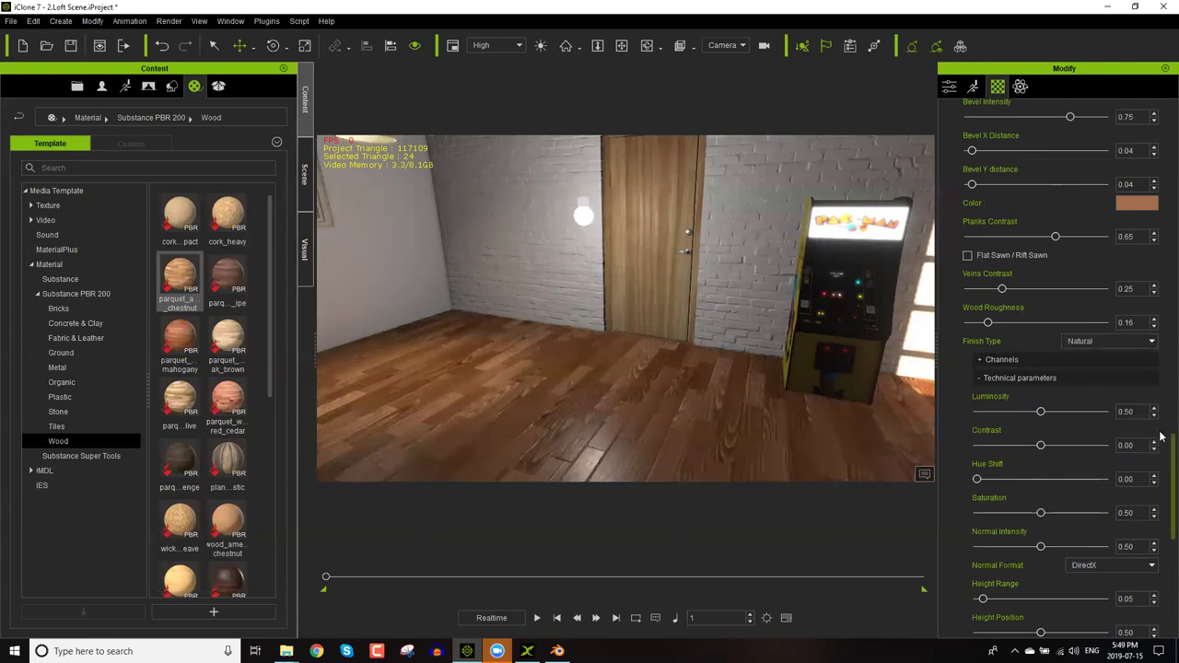
Open the Substance Super Tools category of the material library.
scroll(1162, 438, up, 5)
scroll(1162, 421, up, 5)
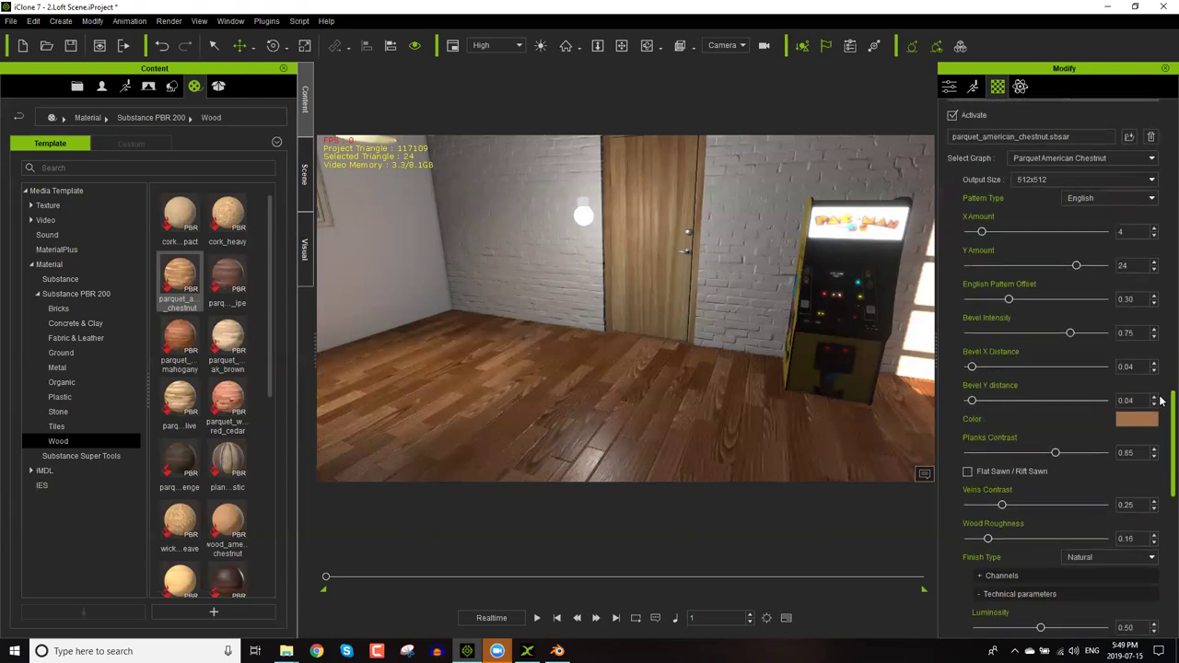
click(91, 457)
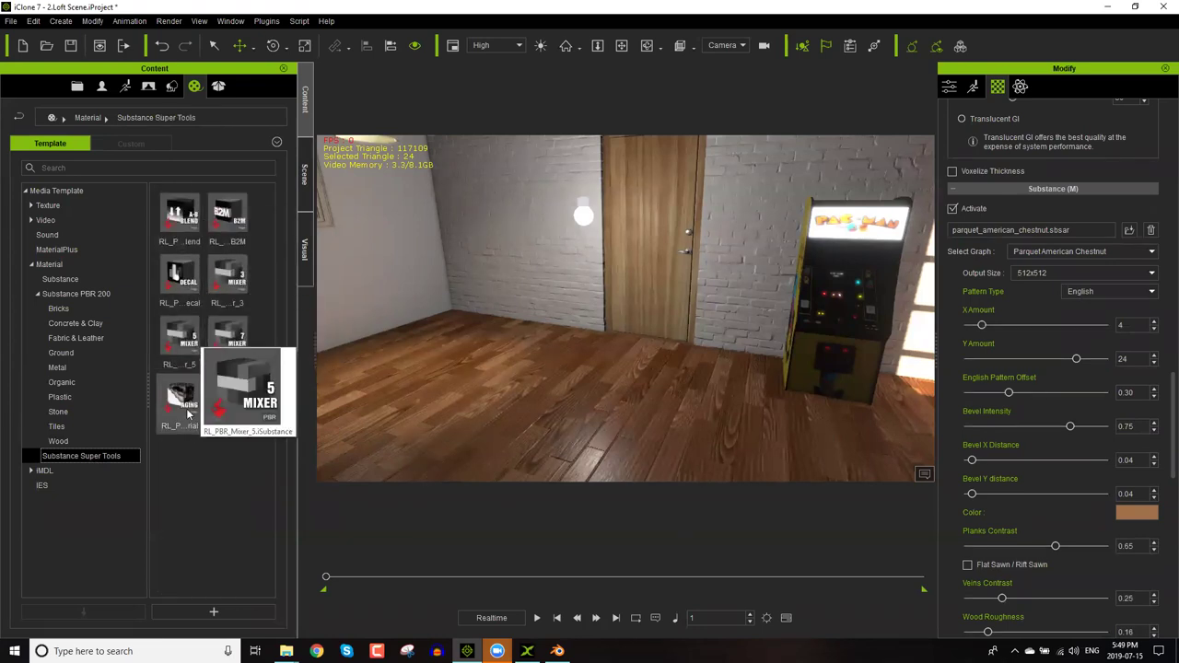
Try the RL_PBR_Multi-Material aging Substance on the door, inspect the door up close, and undo the application.
drag(184, 413, 656, 271)
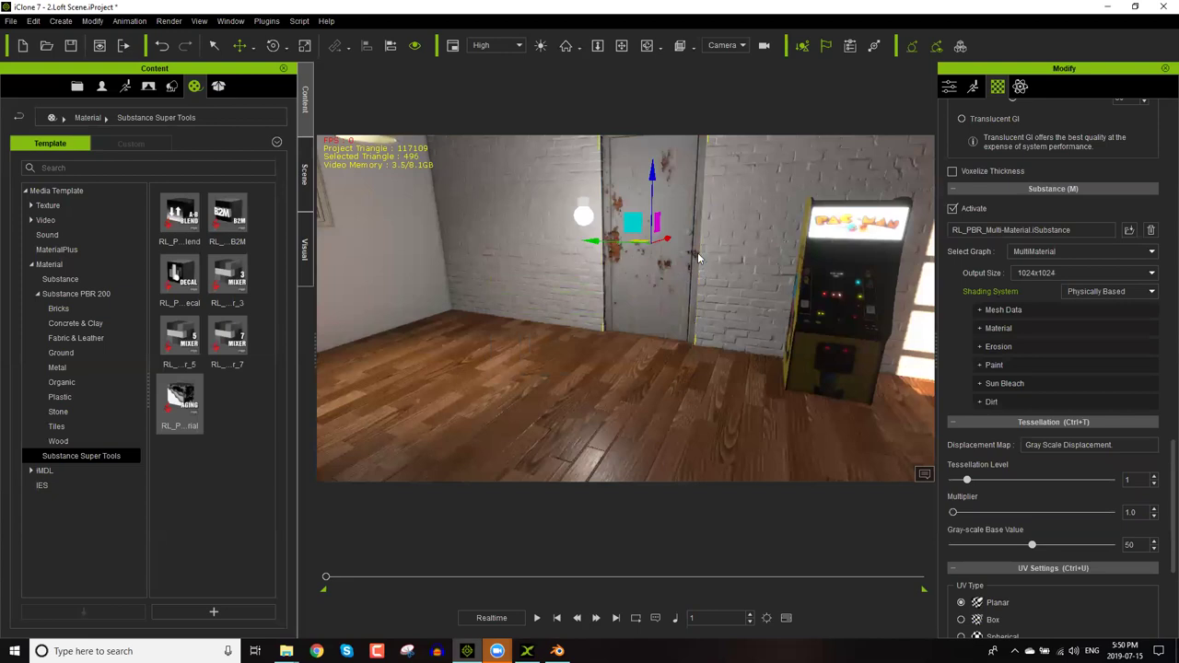
mouse_move(695, 260)
middle_down()
mouse_move(688, 328)
mouse_move(680, 261)
middle_up()
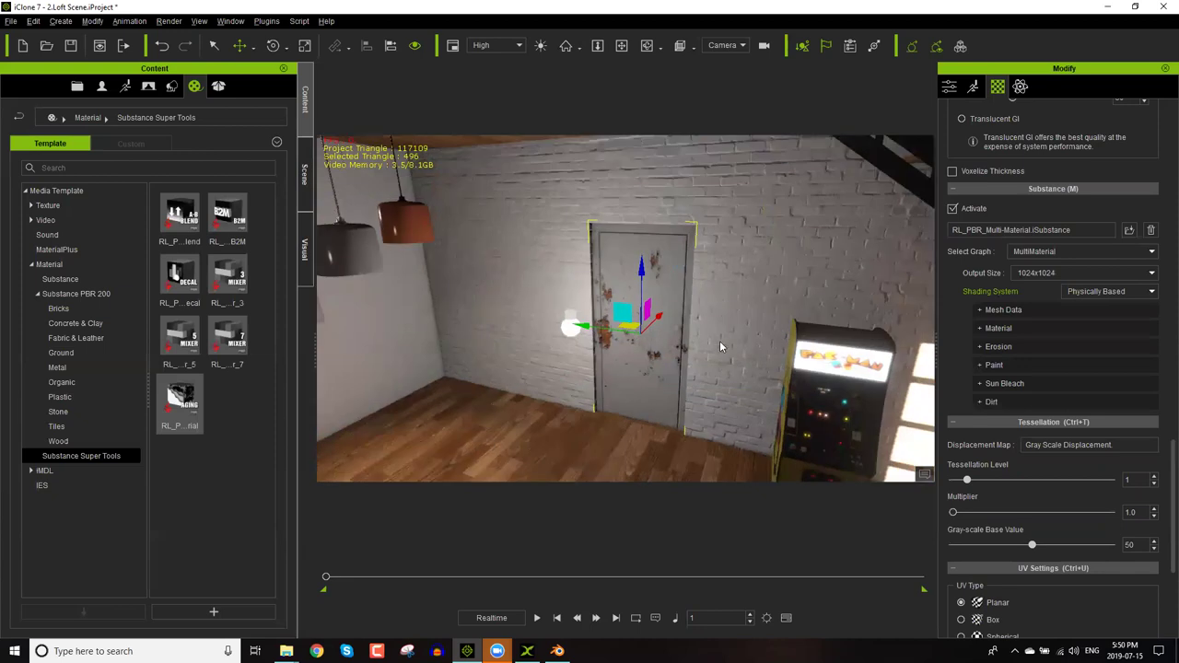
scroll(720, 347, up, 5)
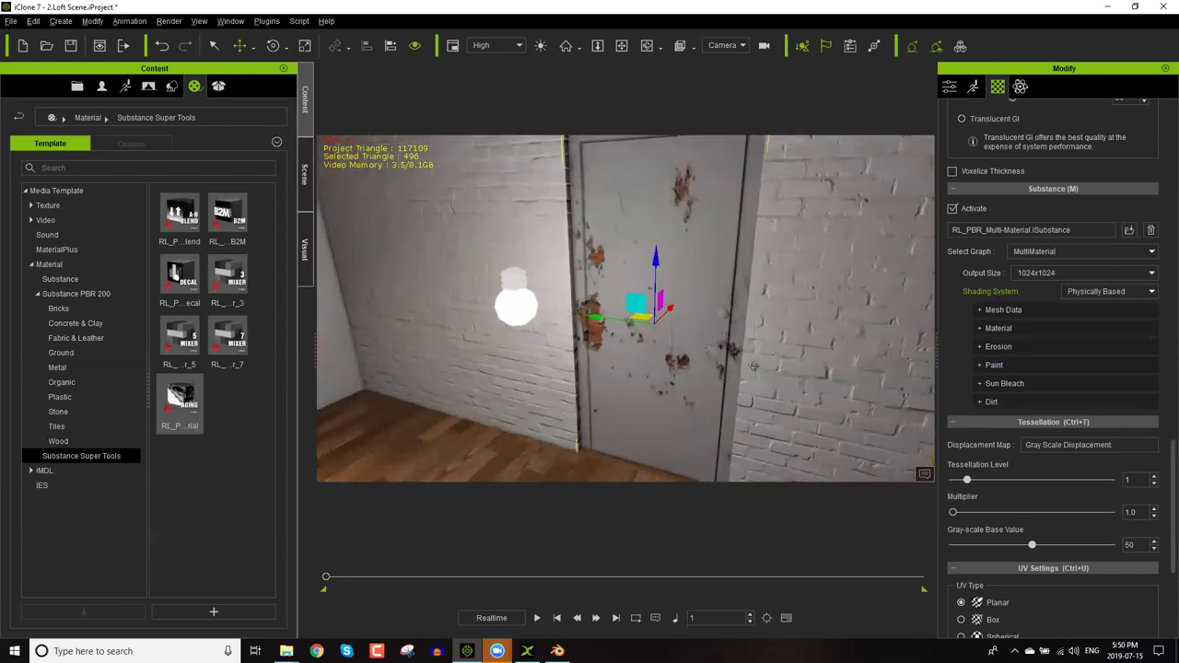
scroll(754, 367, up, 2)
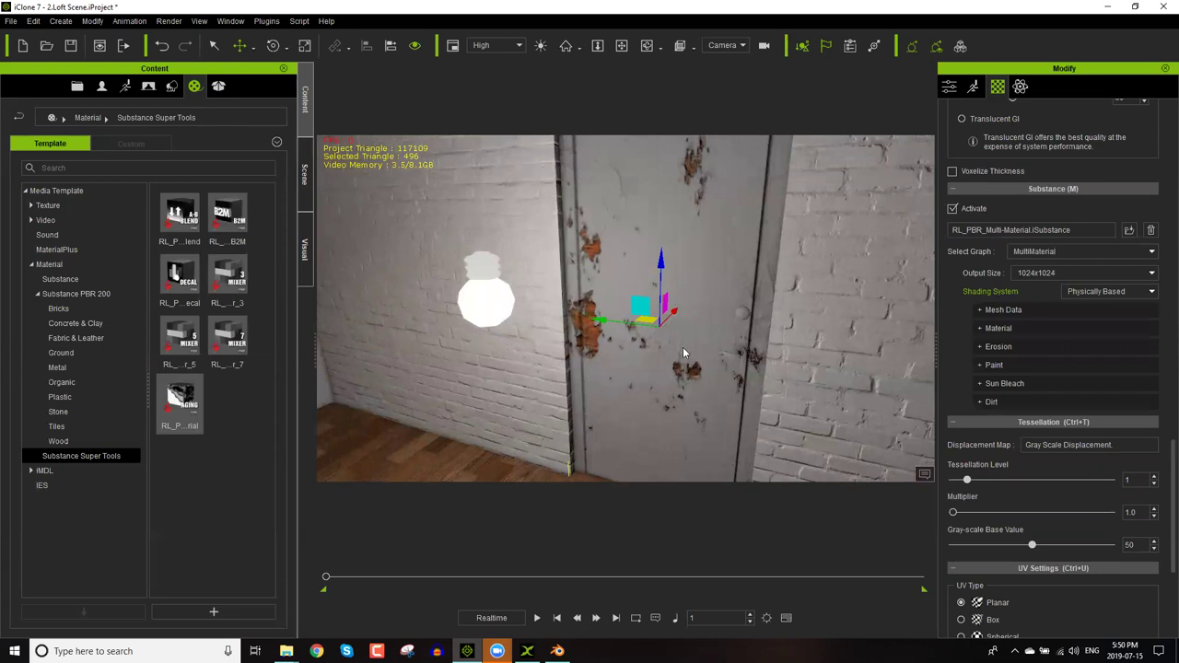
key(ctrl+z)
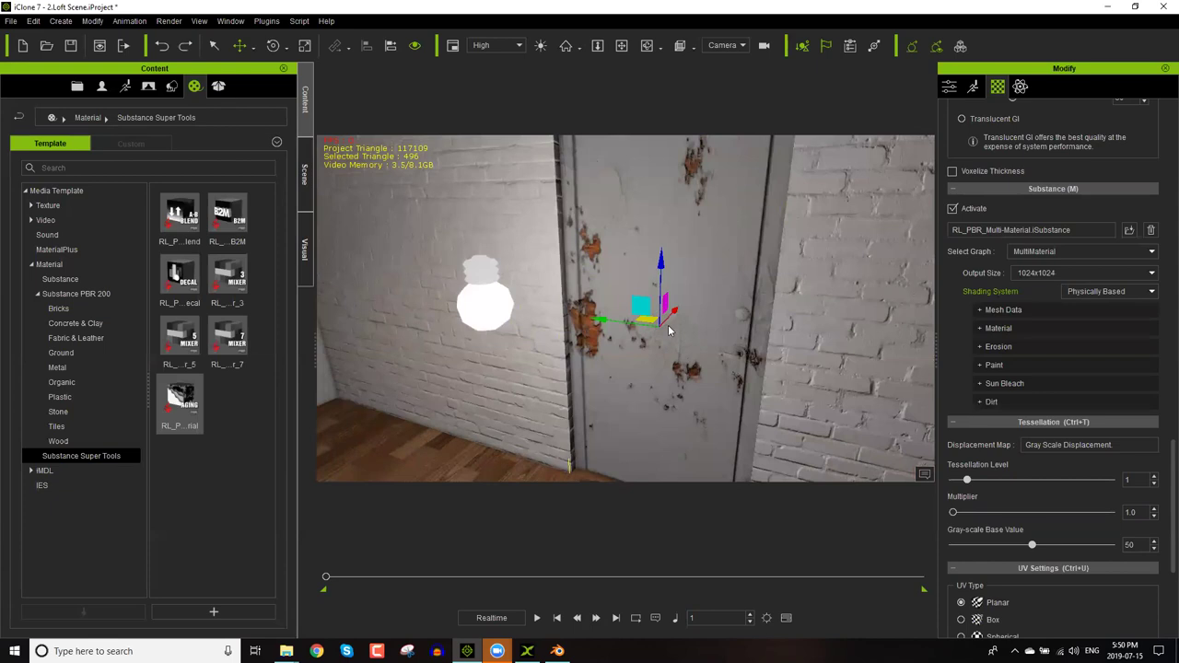
scroll(670, 330, down, 3)
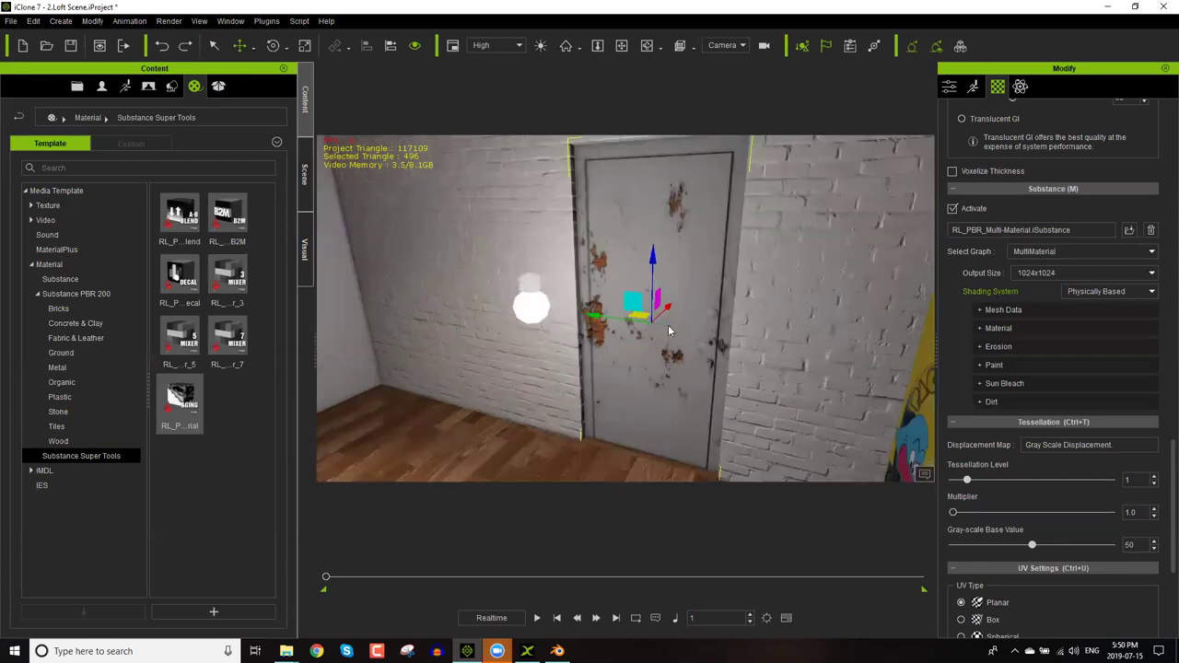
scroll(670, 331, down, 5)
key(ctrl+z)
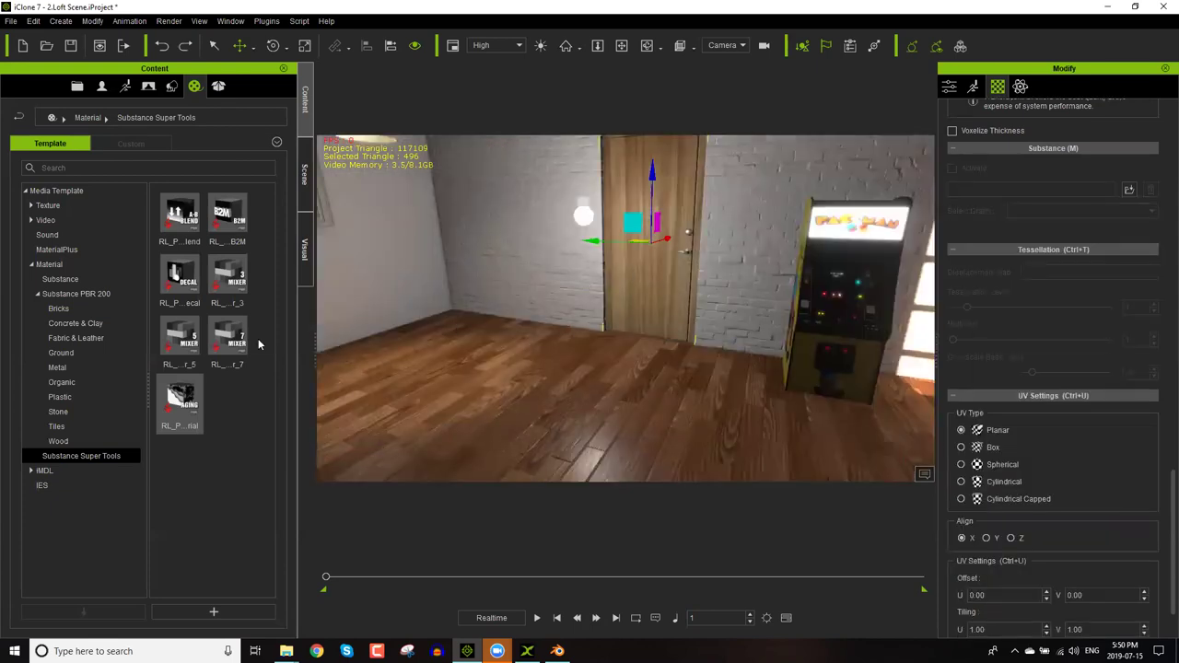
Apply the RL_PBR_Multi-Material Substance to the white brick wall and set its output size to 2048x2048.
drag(187, 397, 536, 232)
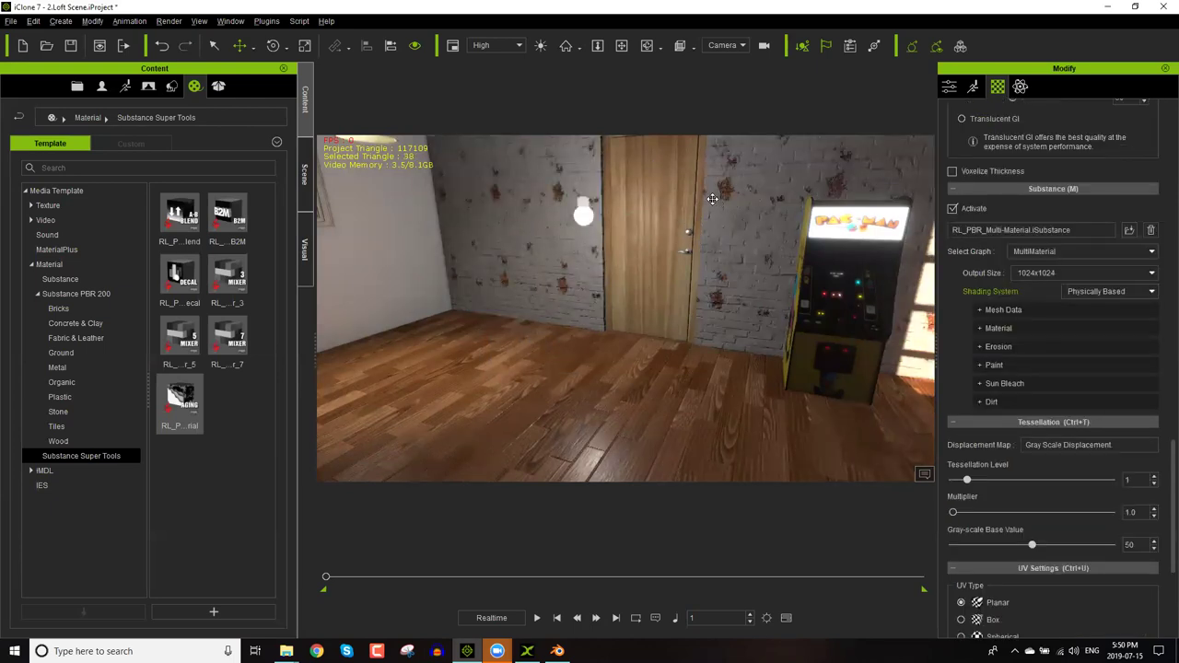
middle_drag(712, 199, 569, 311)
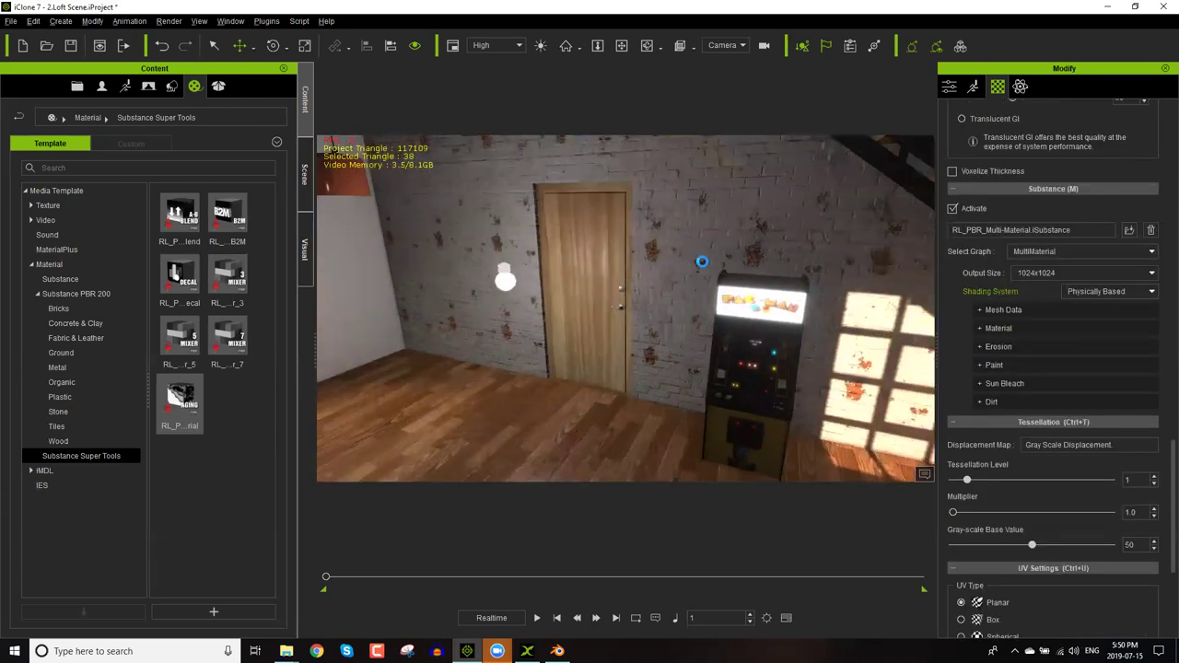
scroll(743, 200, up, 5)
middle_drag(743, 200, 882, 358)
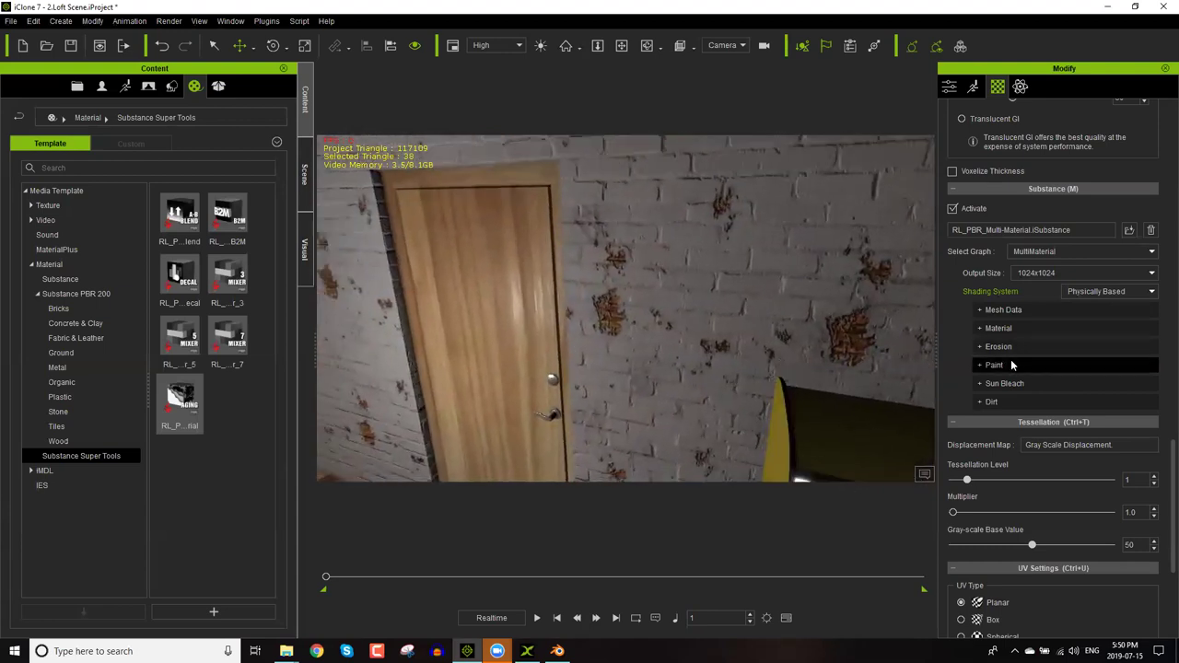
click(1040, 271)
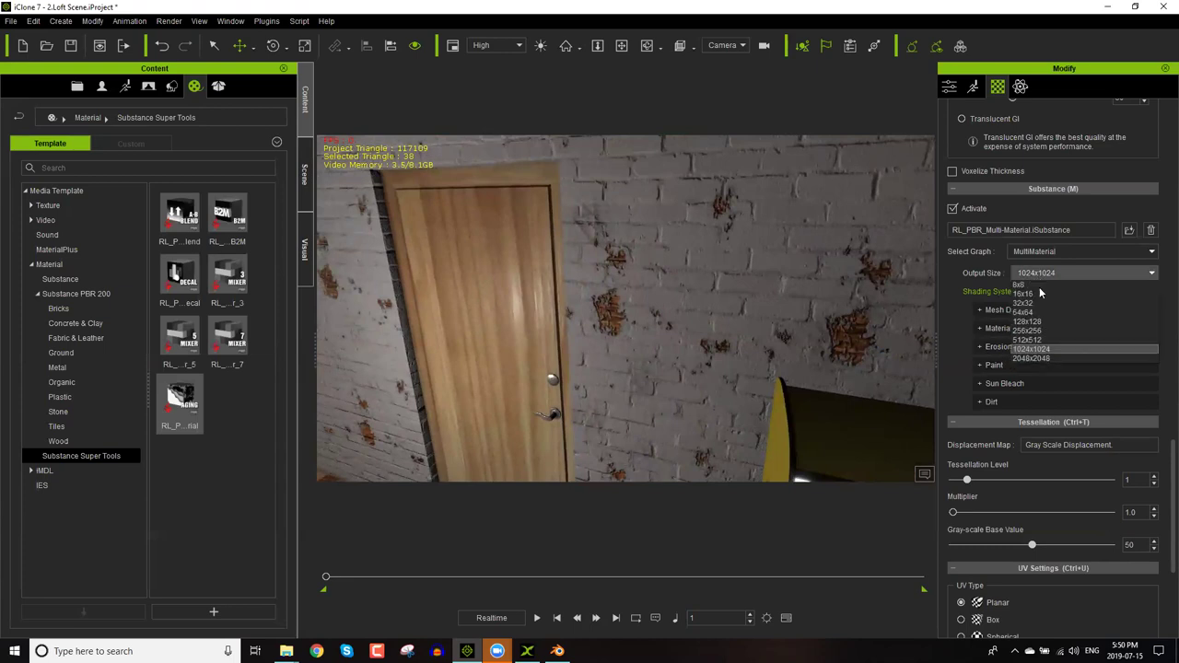
click(1044, 359)
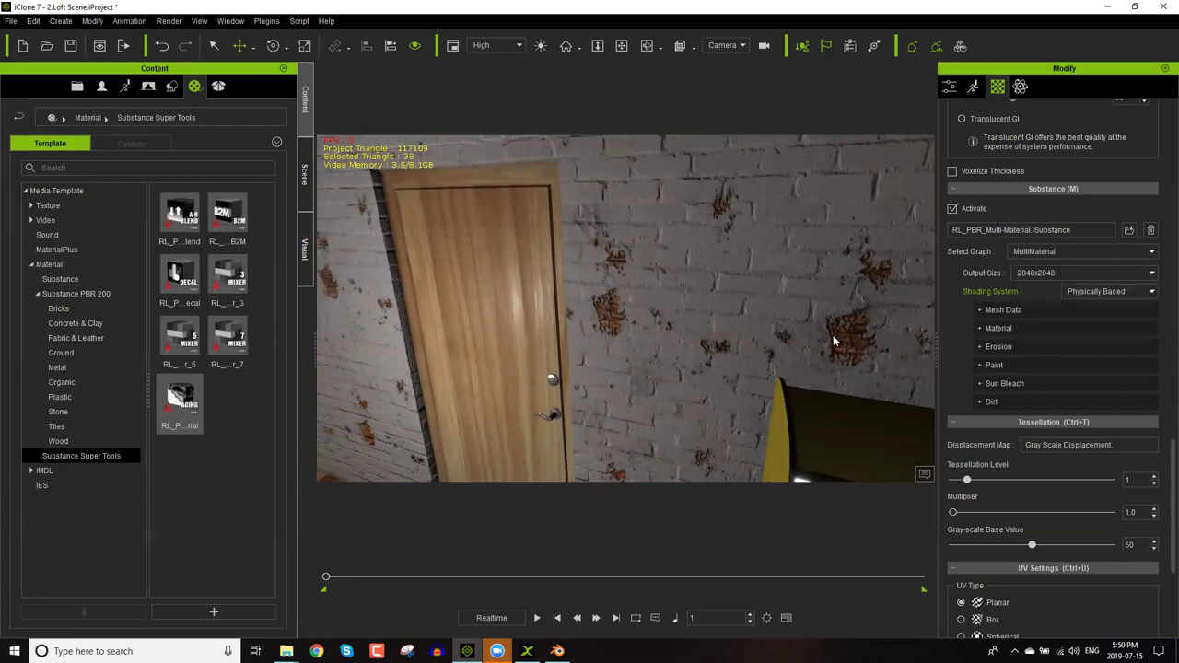
Review the wall Substance's Mesh Data settings, including the AO, normal and curvature controls and map slots.
click(1003, 311)
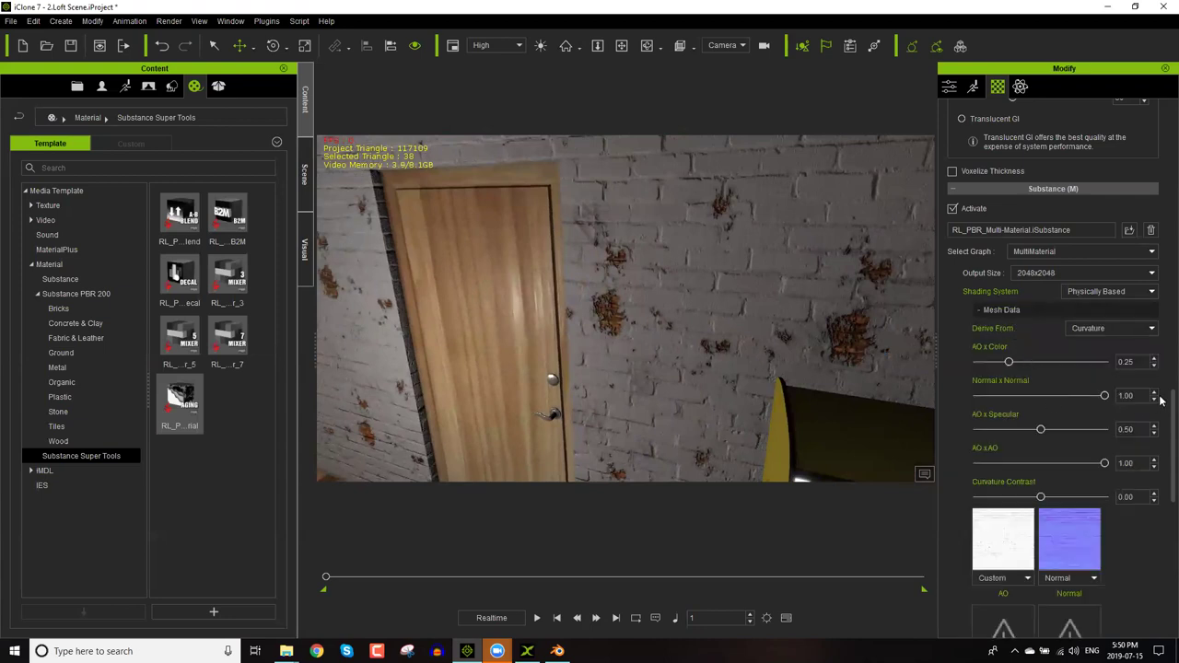
scroll(1163, 410, down, 5)
scroll(1161, 444, up, 5)
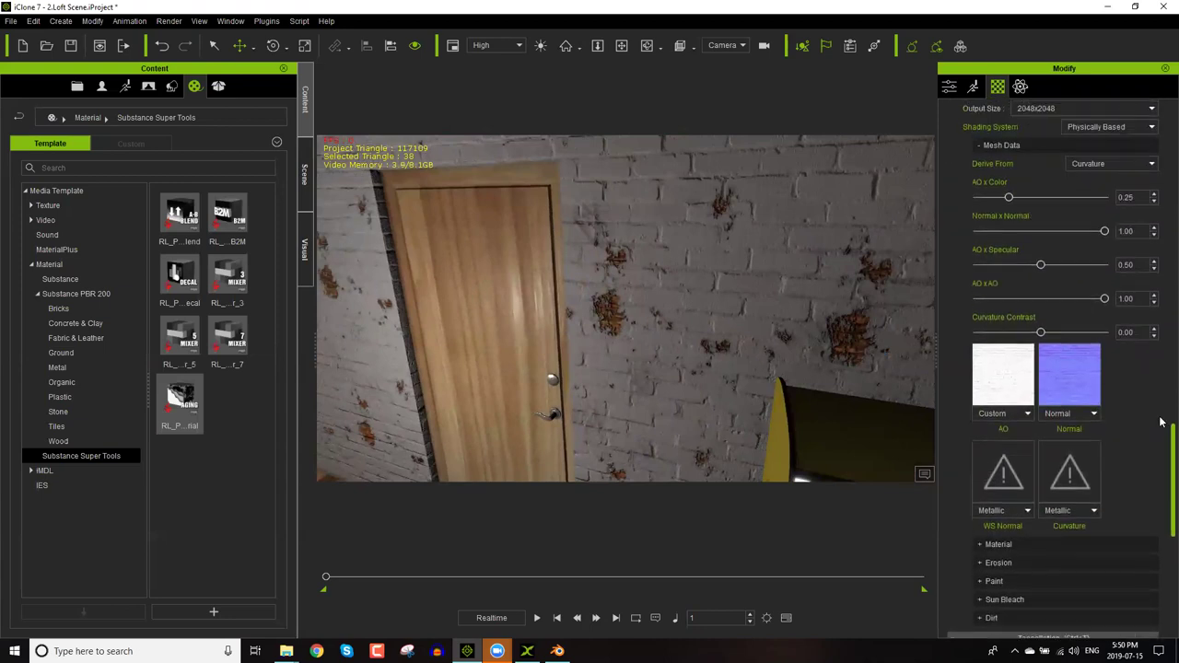
click(1037, 291)
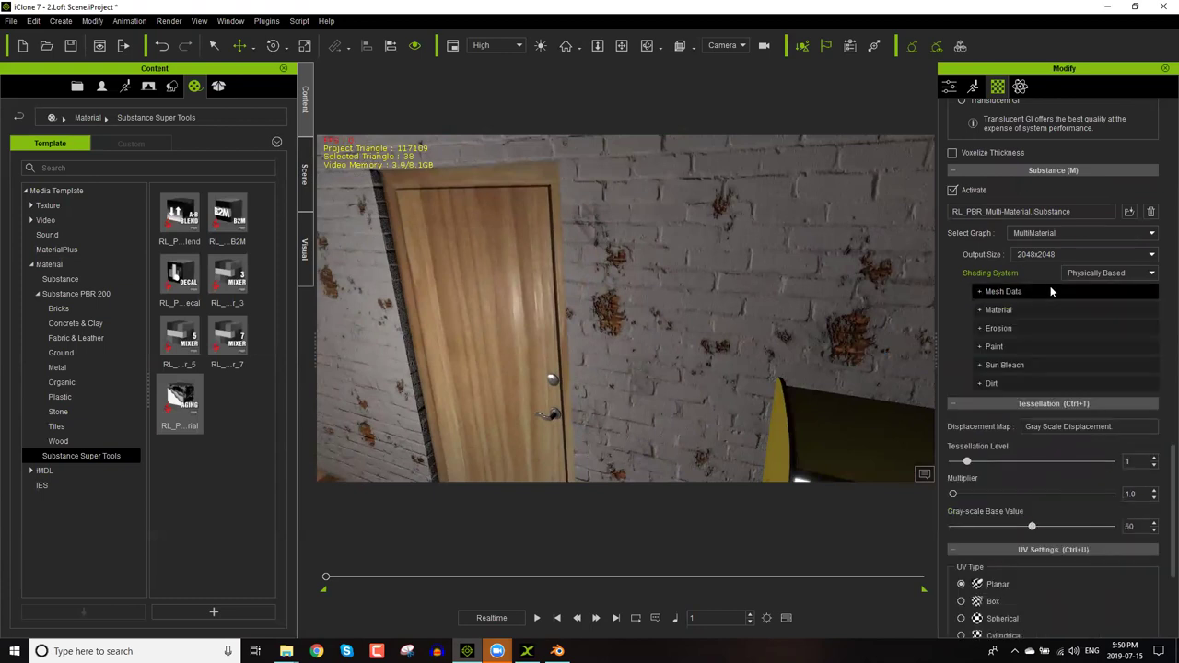
Try the Rock material type on the wall Substance, set it to Metal, and review its tweak settings.
click(1019, 309)
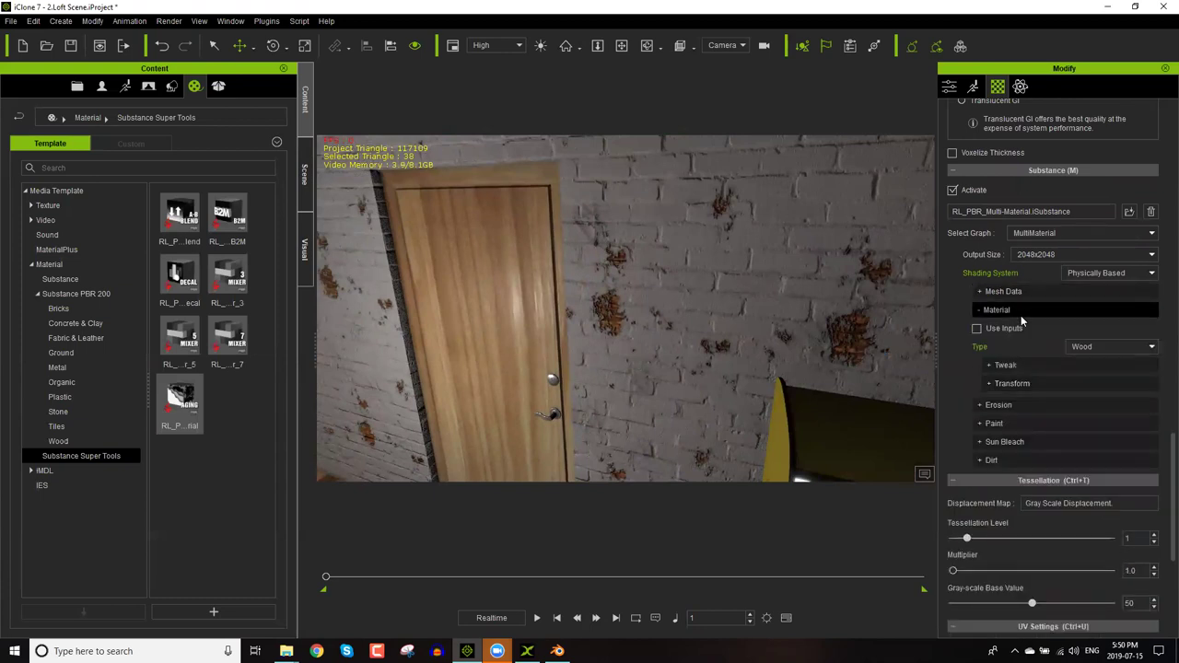
click(1094, 346)
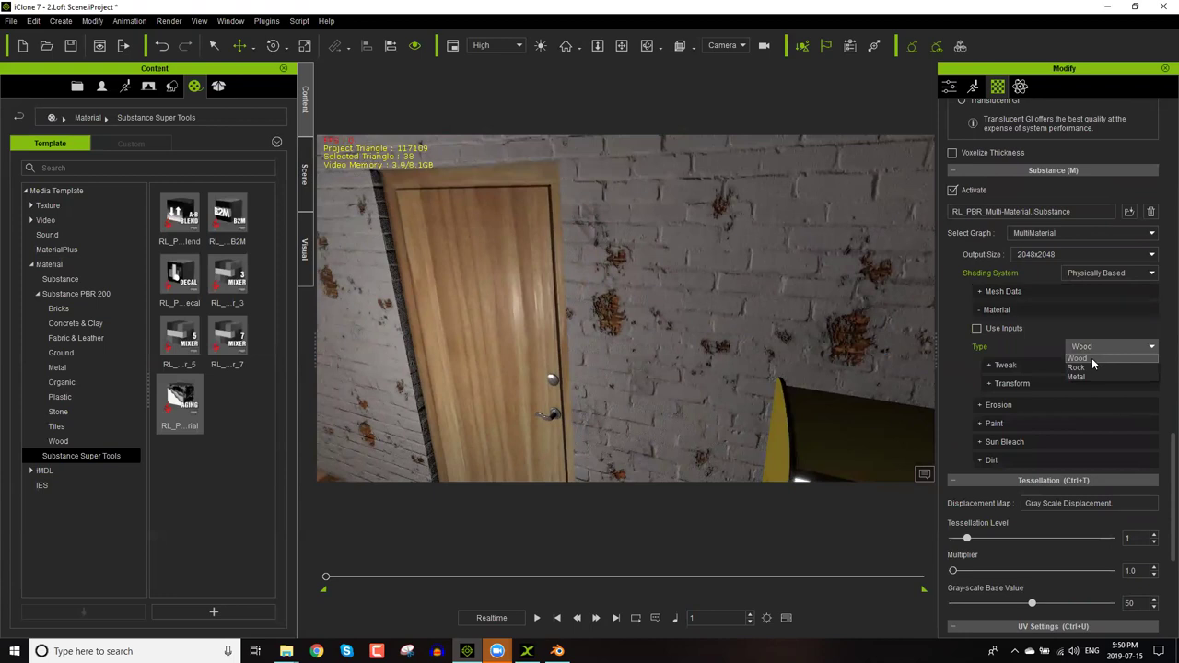
click(1088, 367)
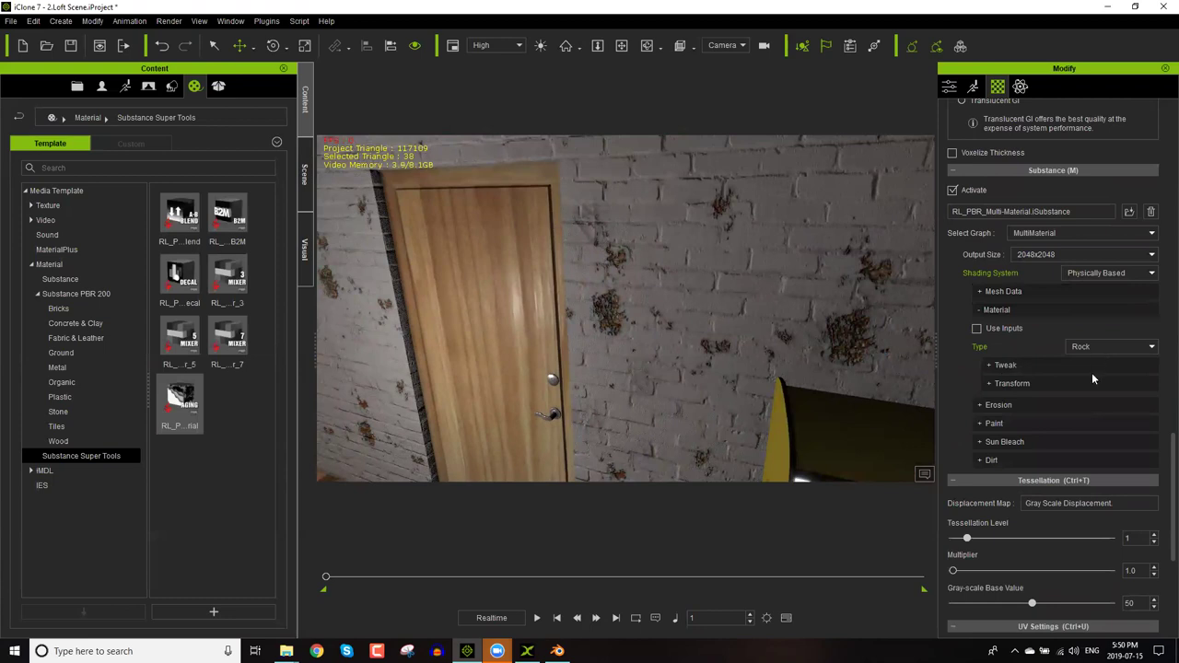
key(Down)
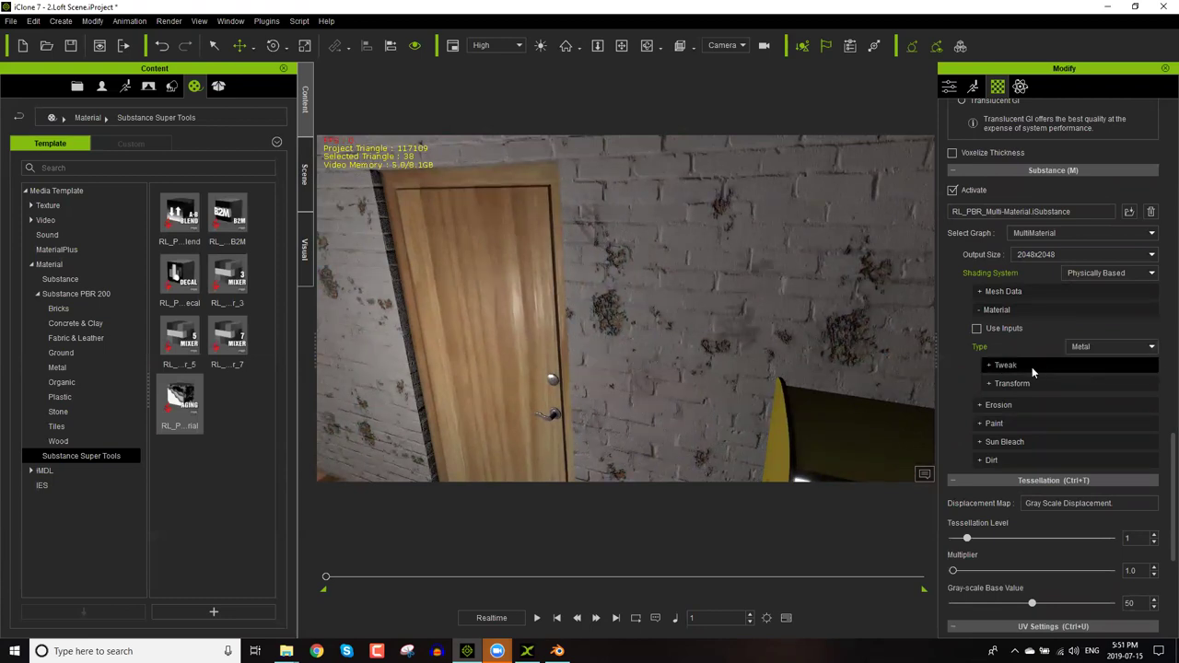
click(1032, 366)
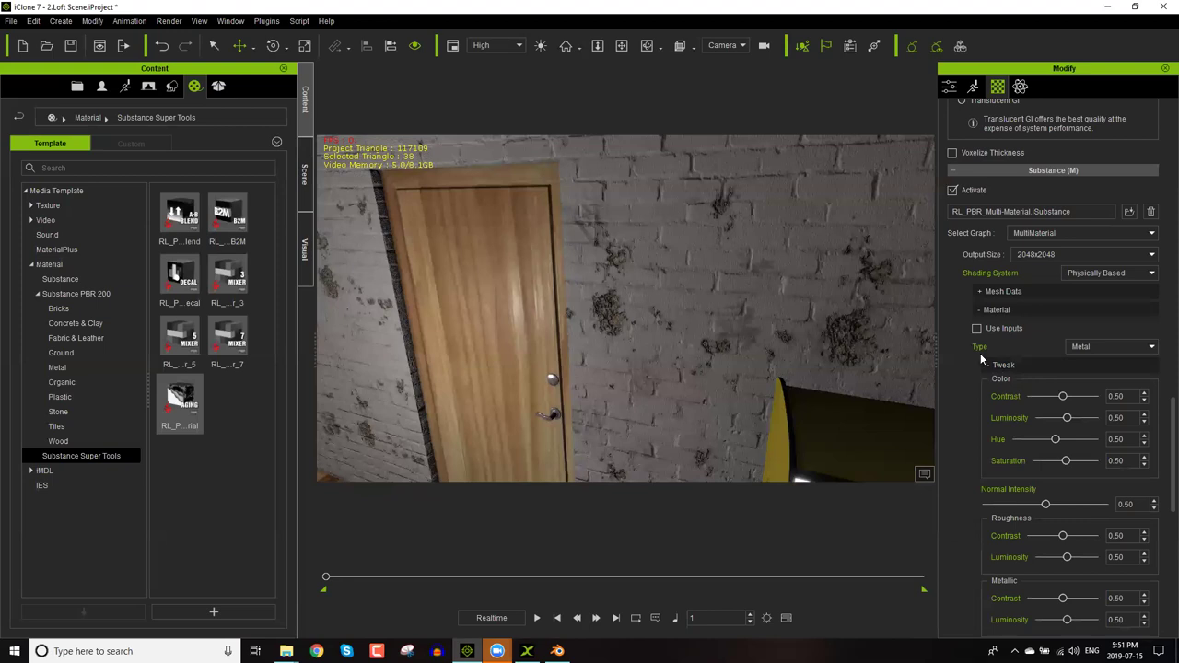
click(1006, 314)
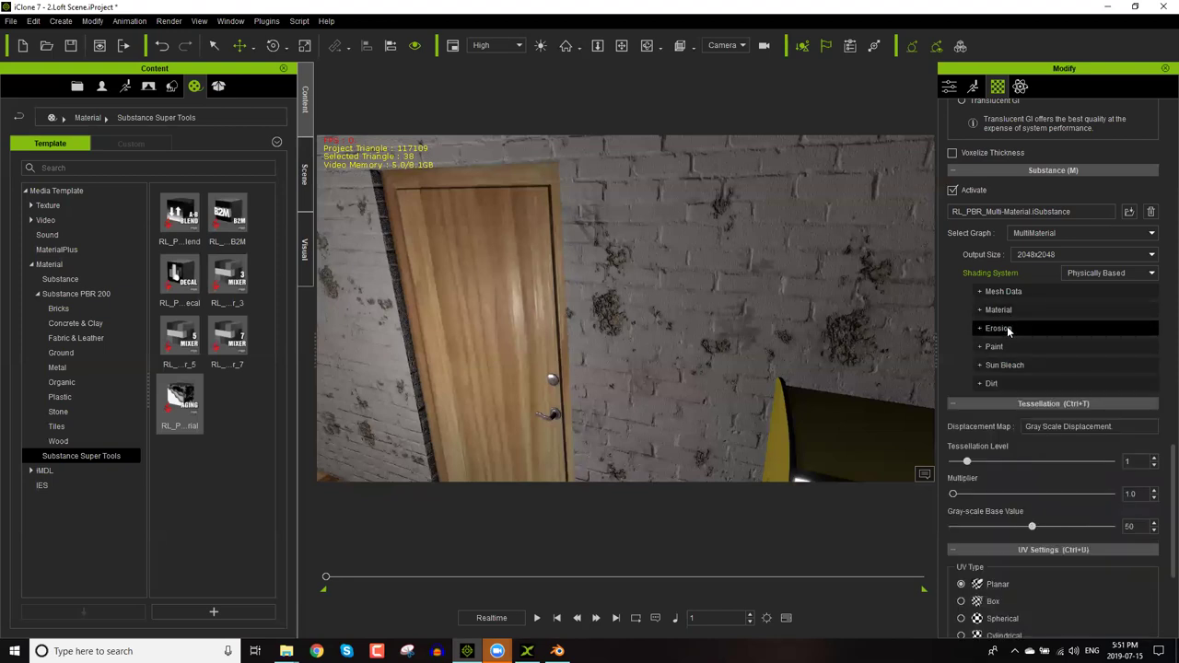
Set the wall Substance's Erosion amount to 0.48 and its edge decay to 0.61.
click(1009, 330)
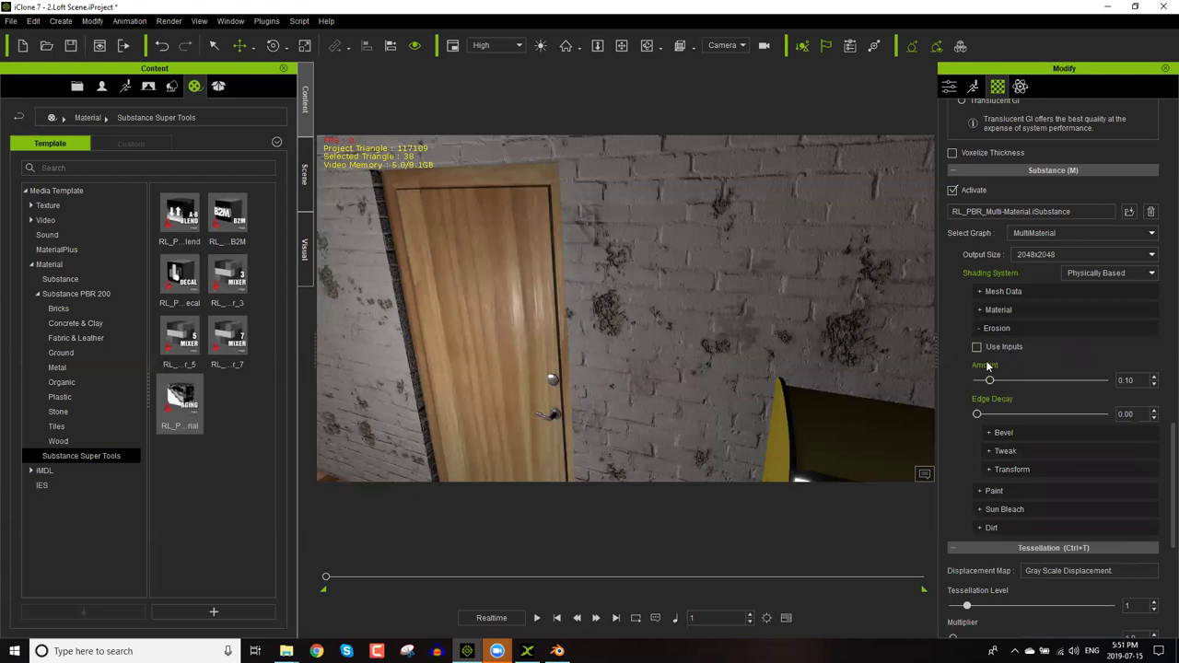
click(991, 382)
drag(1010, 385, 1043, 382)
drag(978, 415, 1055, 415)
click(1034, 415)
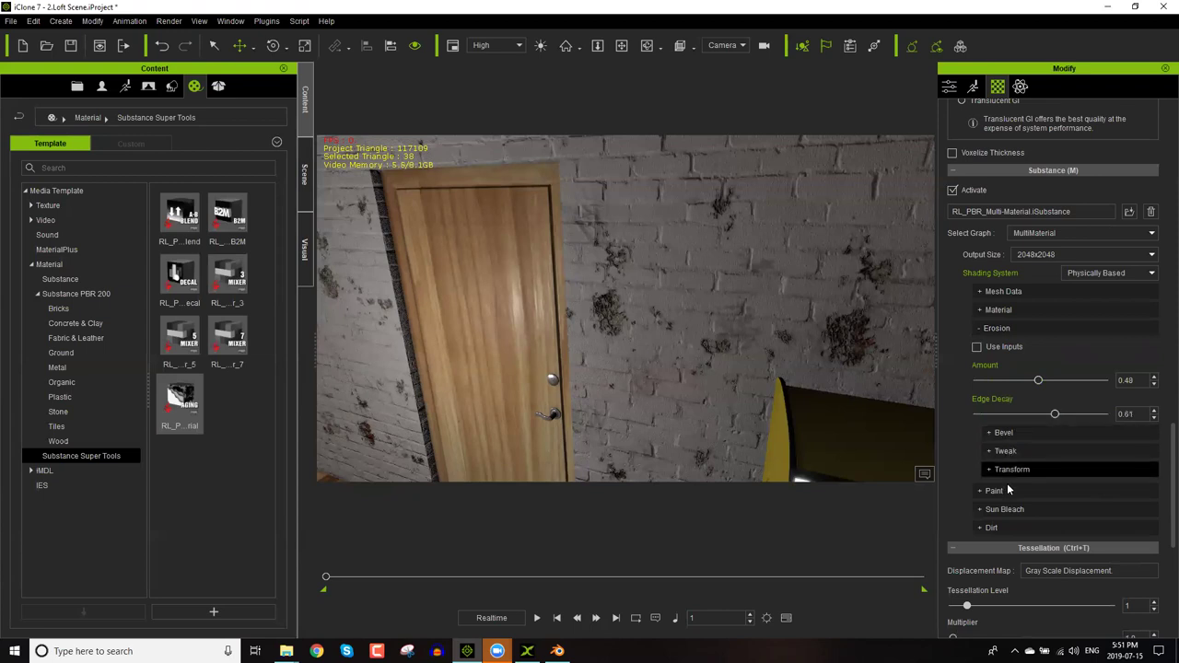
Enable the Dirt effect on the wall Substance and set its amount to 0.23.
click(996, 528)
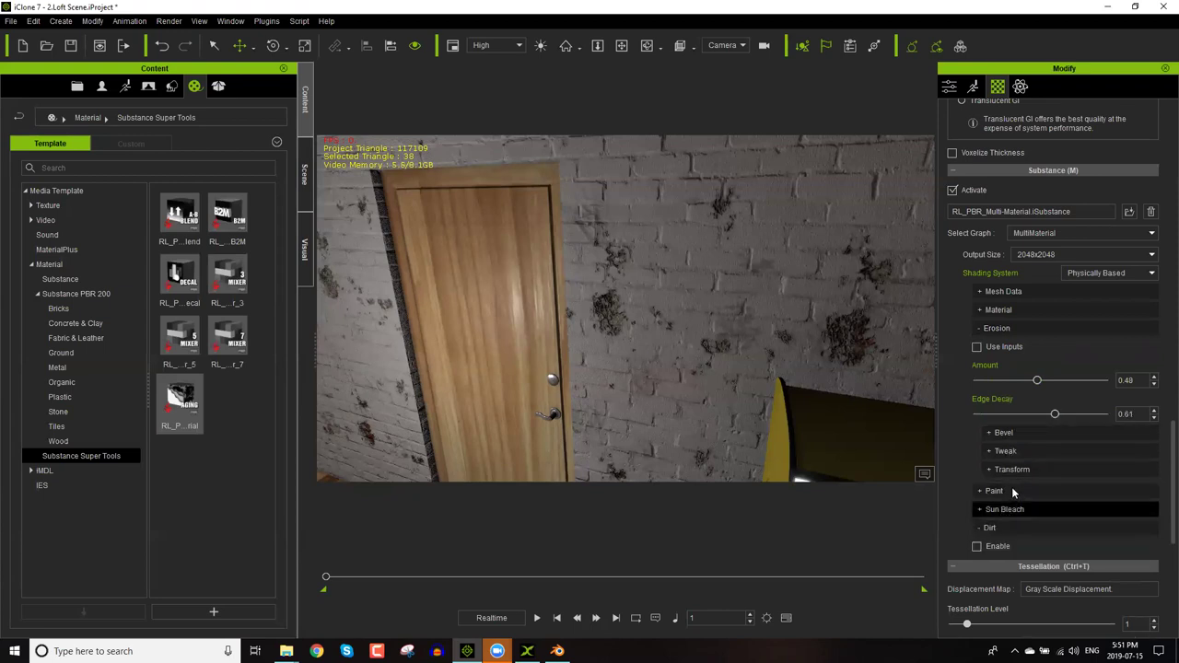
click(993, 548)
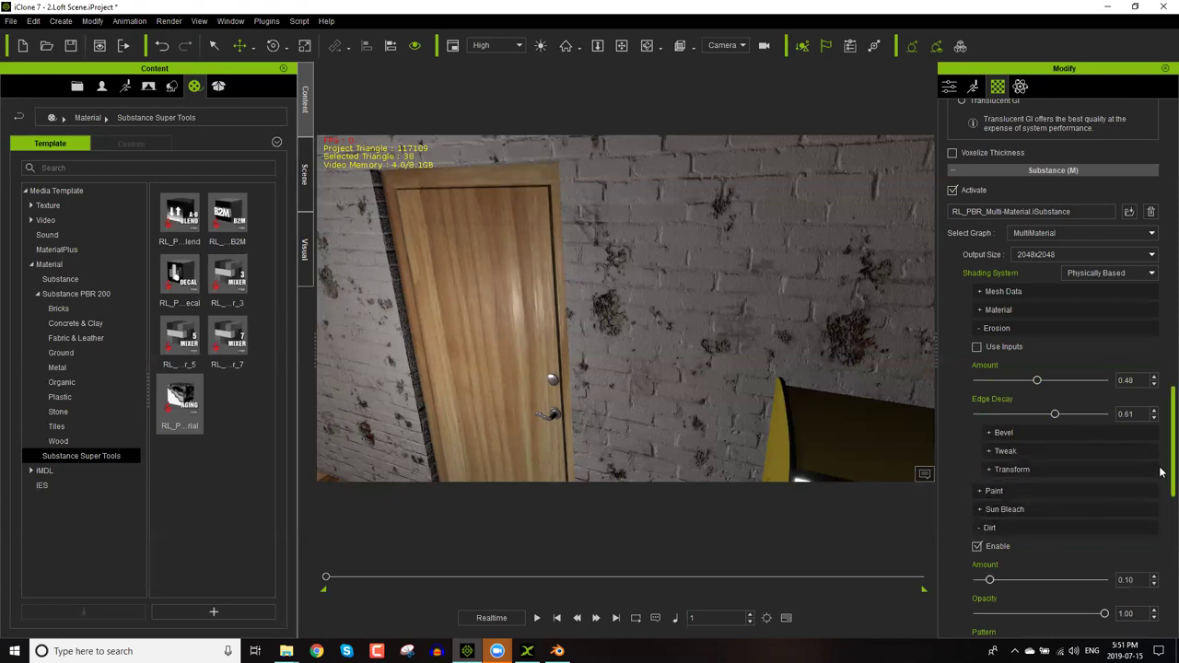
scroll(1157, 461, down, 3)
click(1015, 378)
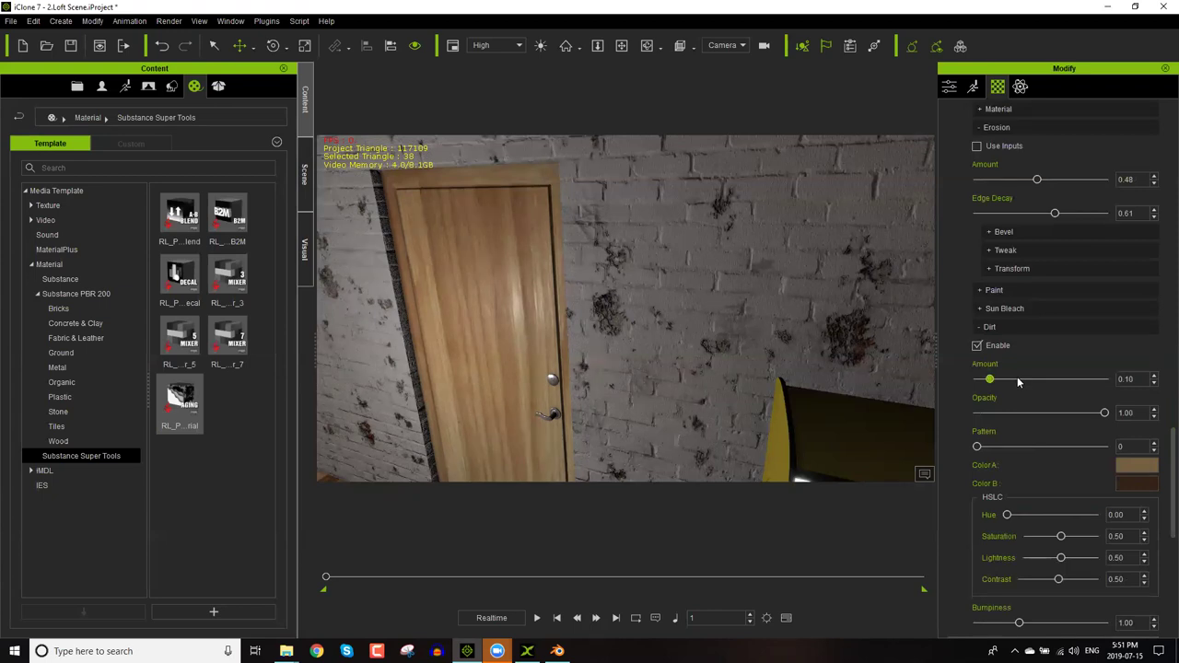
drag(1011, 379, 1007, 380)
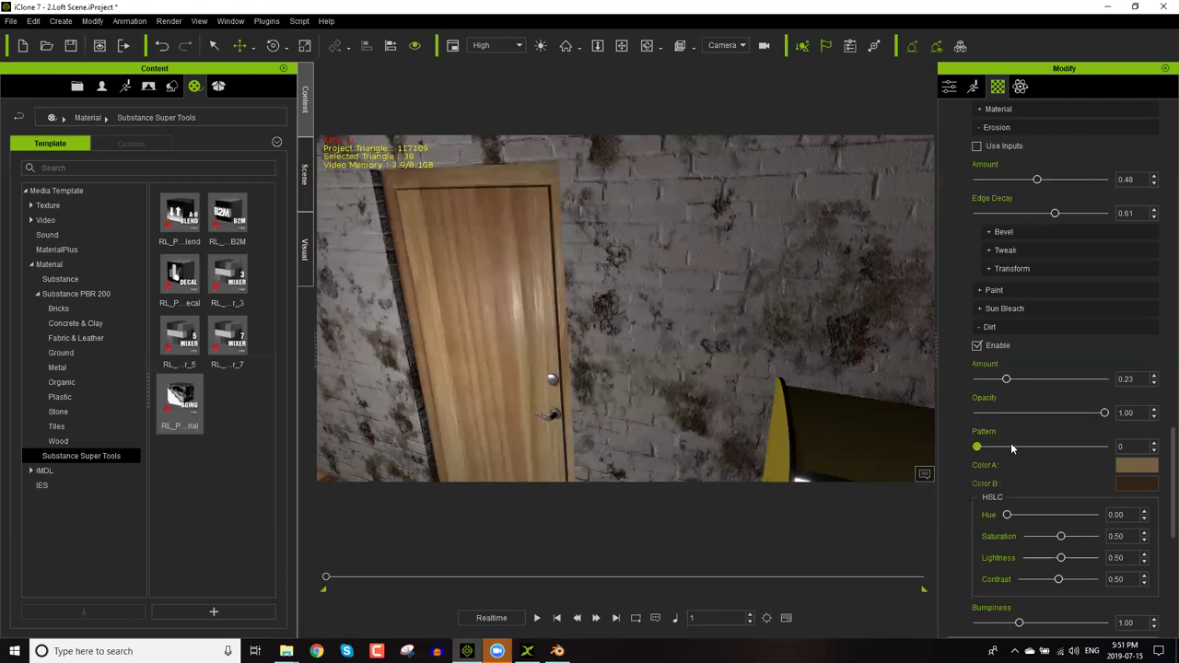
Try dirt pattern 4 on the wall, settle on pattern 3, and set the dirt amount to 0.16.
click(1036, 447)
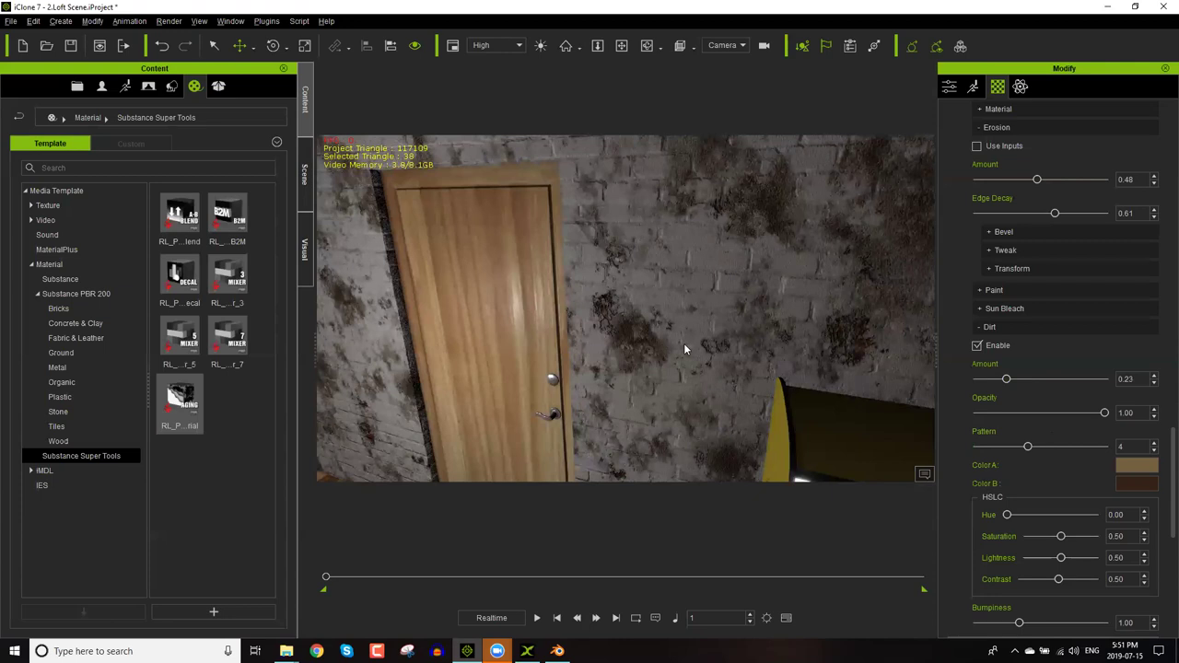
scroll(684, 350, down, 3)
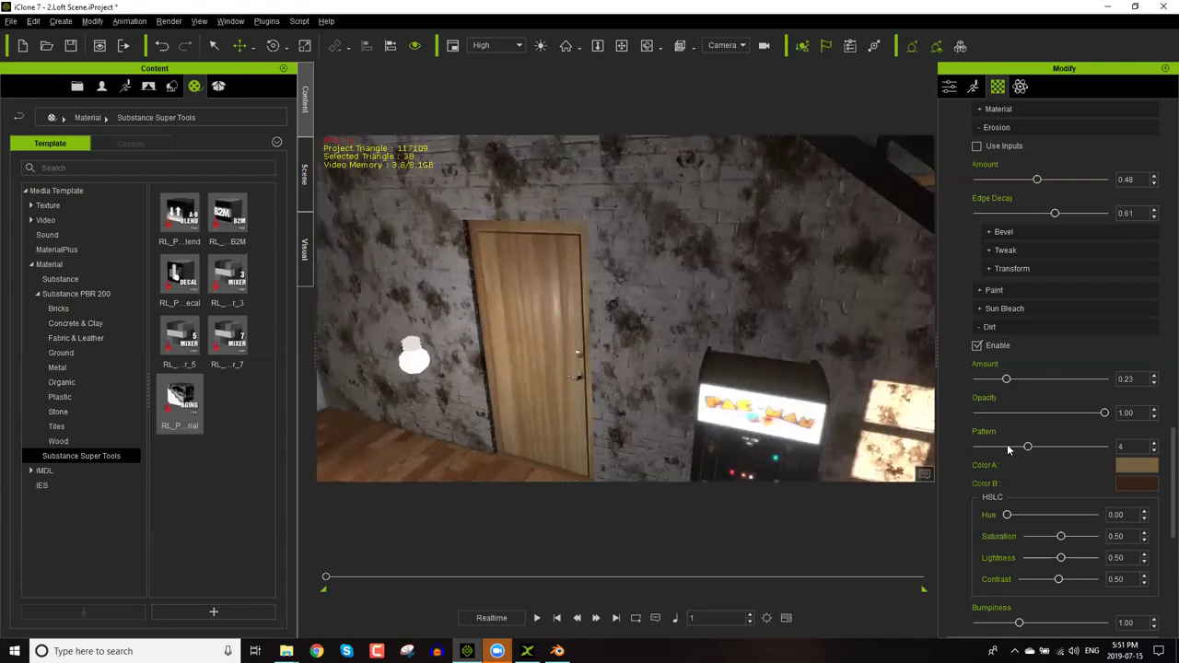
click(1007, 447)
click(995, 379)
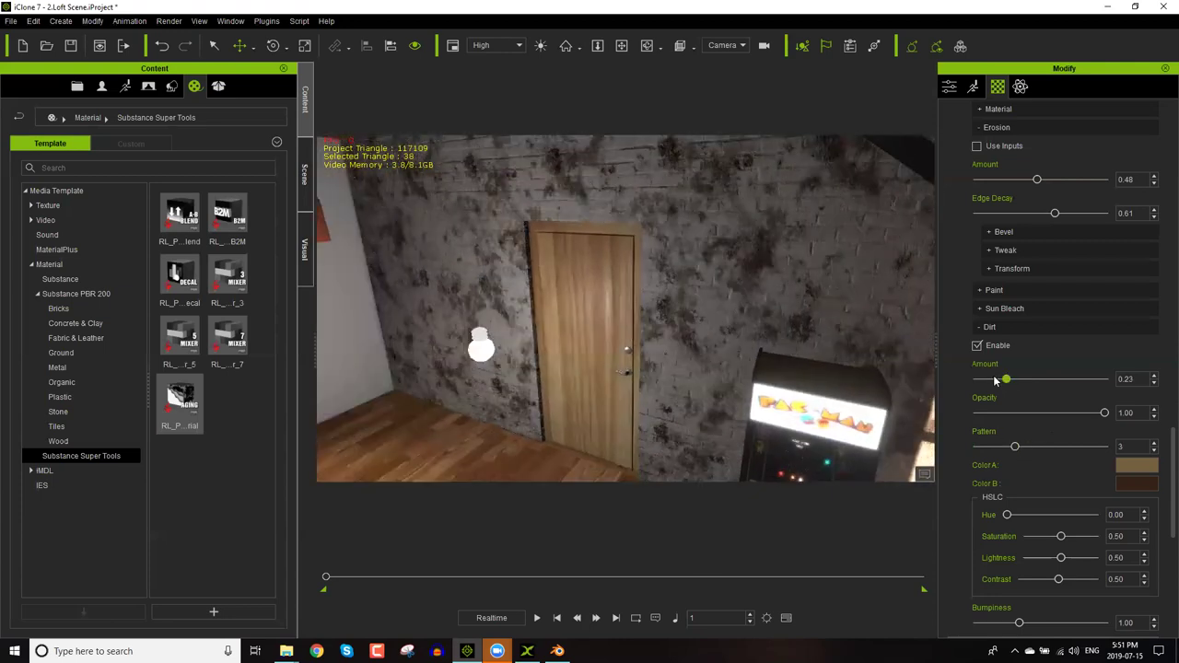
click(995, 380)
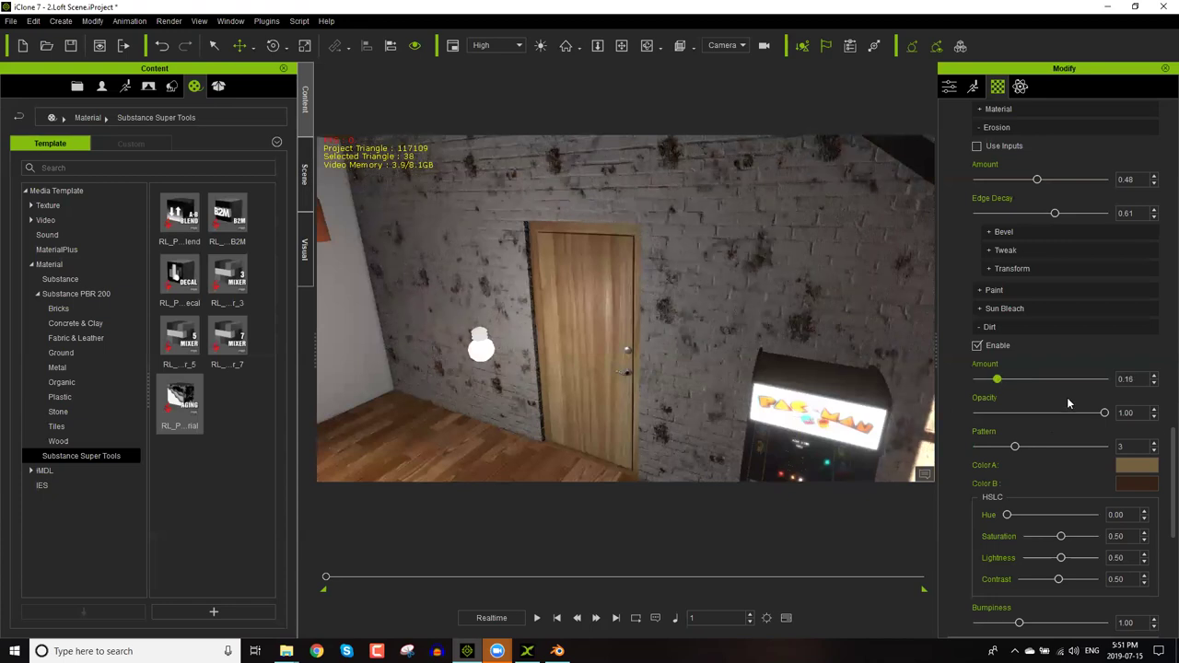
Try the Sun Bleach effect on the wall Substance and leave it disabled.
scroll(1162, 456, down, 5)
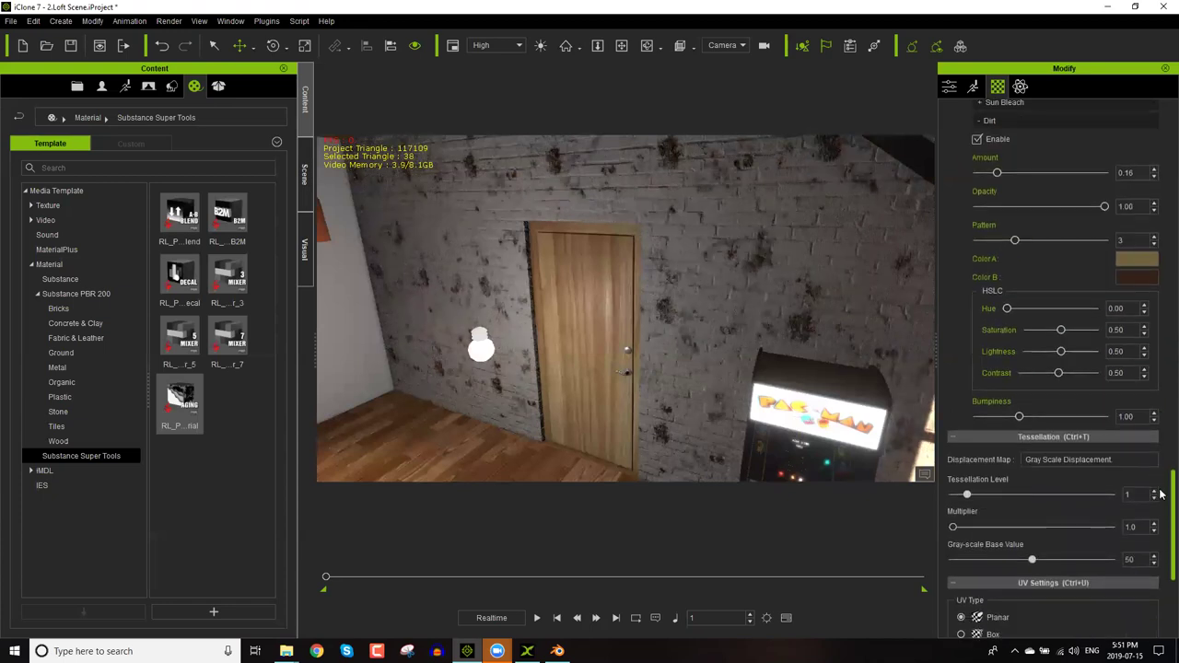
scroll(1041, 369, up, 6)
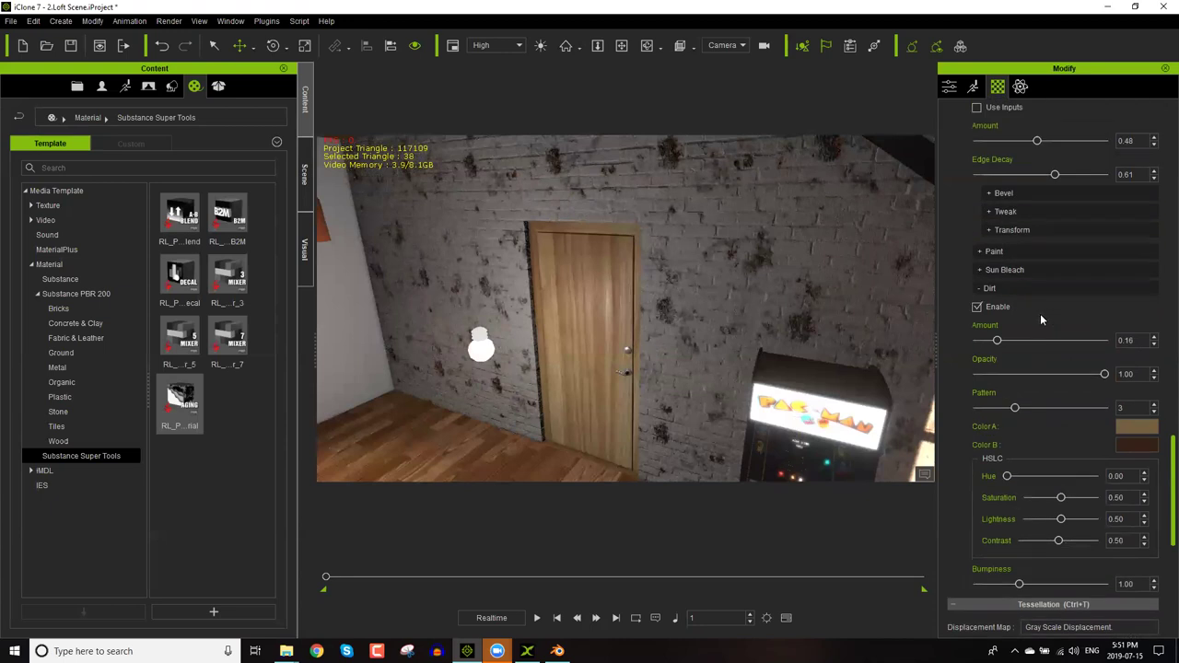
click(1014, 341)
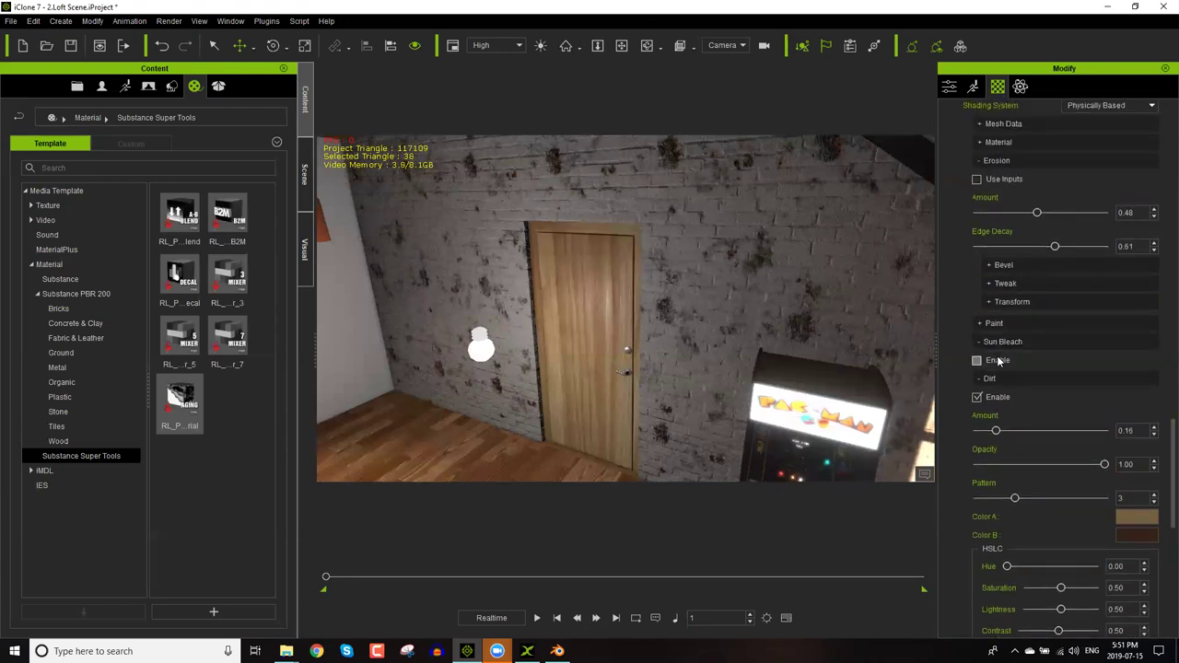
click(1000, 361)
click(979, 360)
Enable Use Inputs for both the Paint and Material settings of the wall Substance.
click(992, 323)
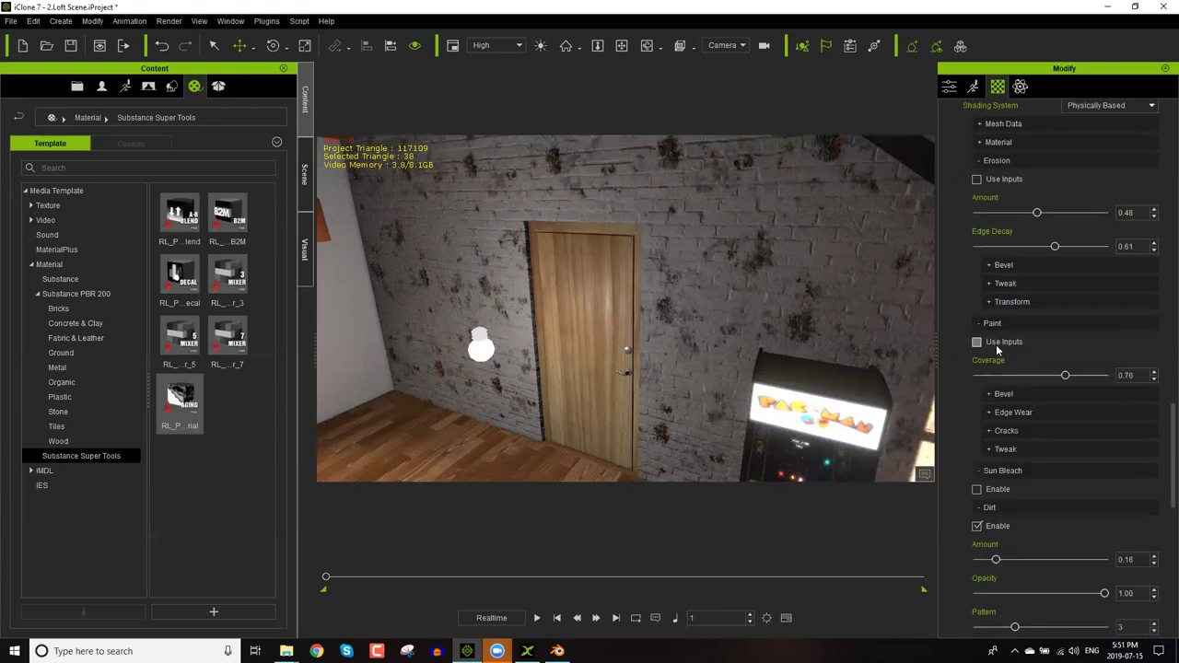
click(997, 346)
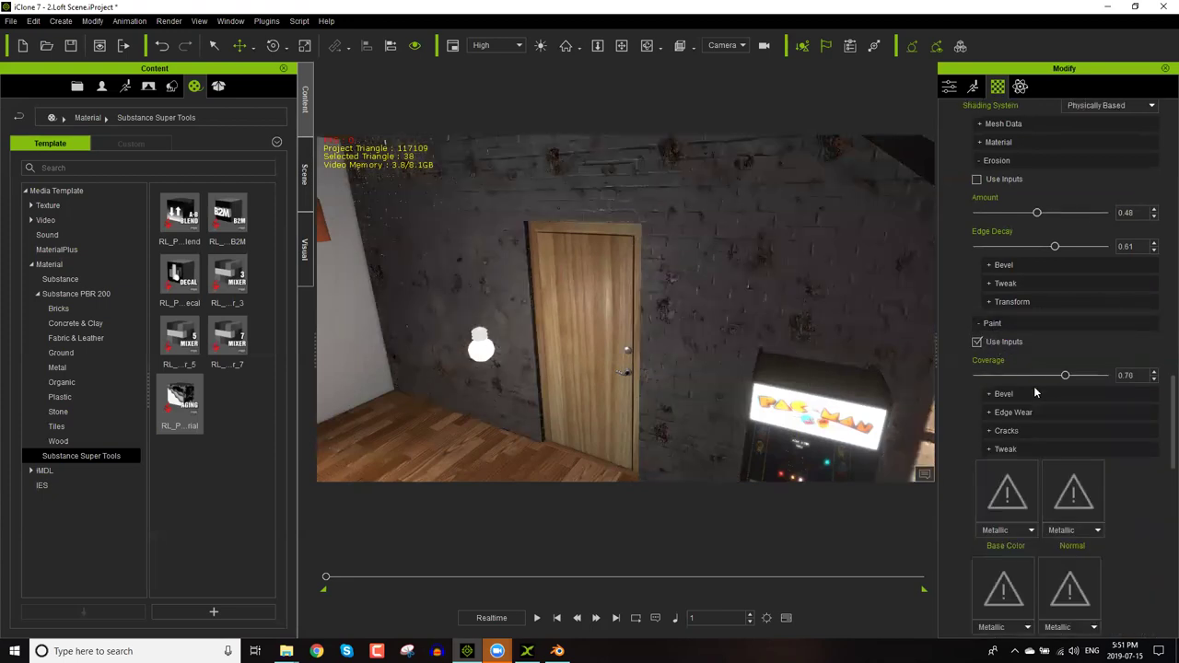
scroll(1170, 405, up, 3)
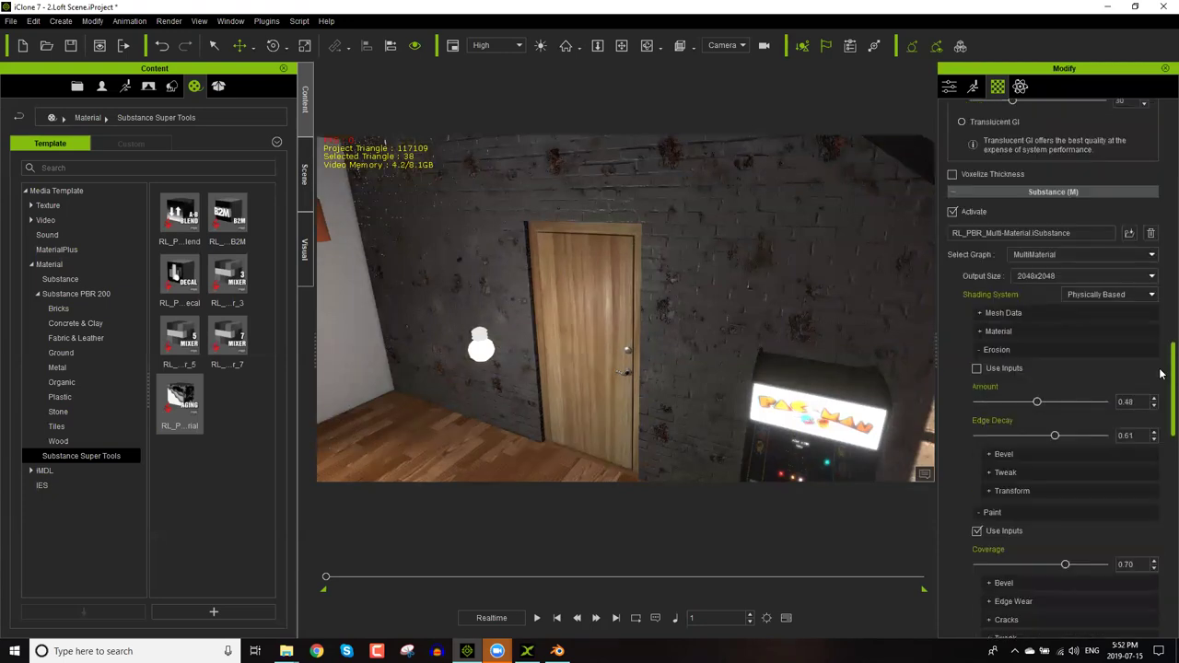
click(1004, 336)
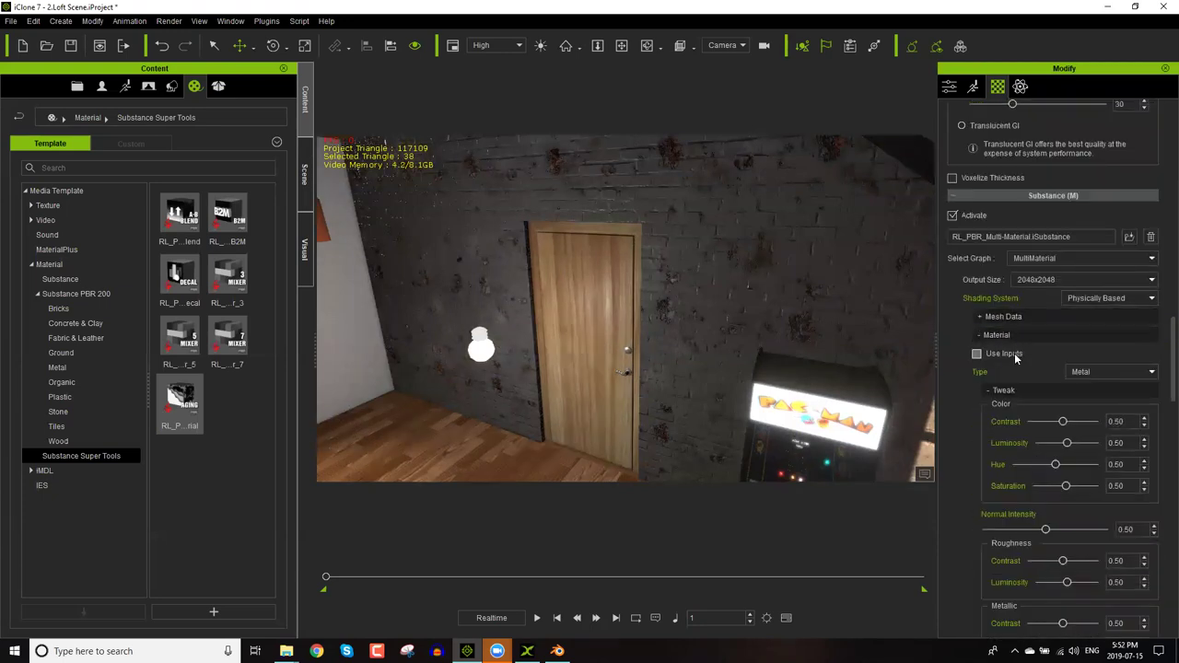
click(1014, 354)
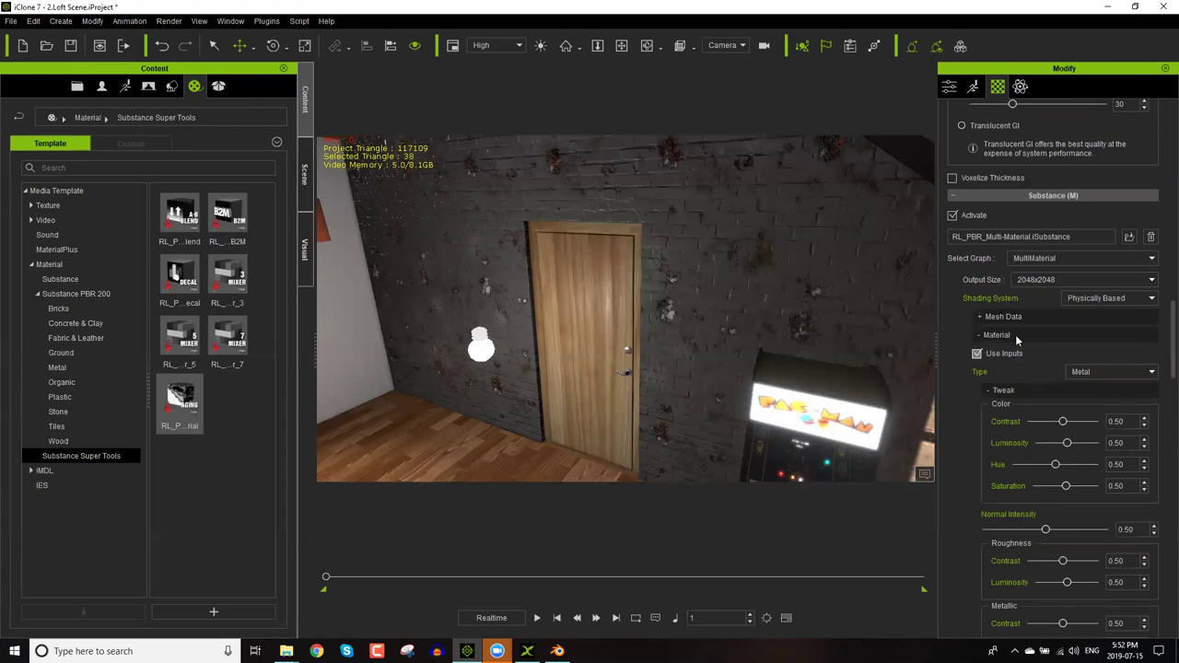
Review the wall Substance's Mesh Data maps and inspect the aged wall around the door, arcade and staircase.
click(1018, 319)
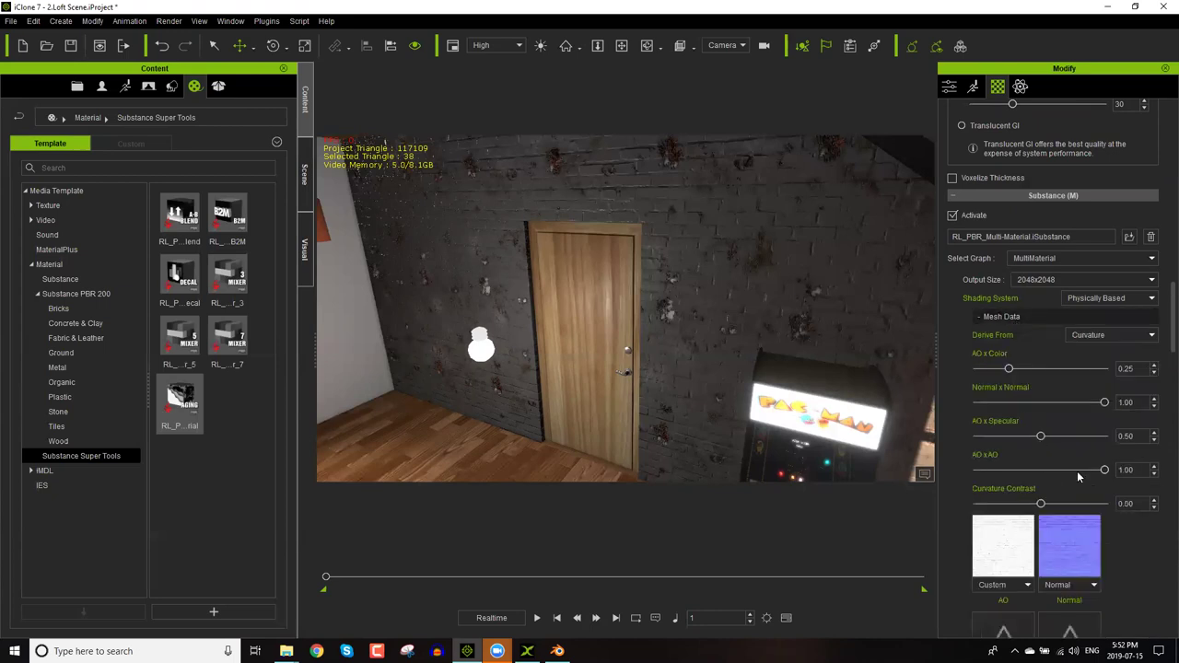
scroll(1160, 341, down, 5)
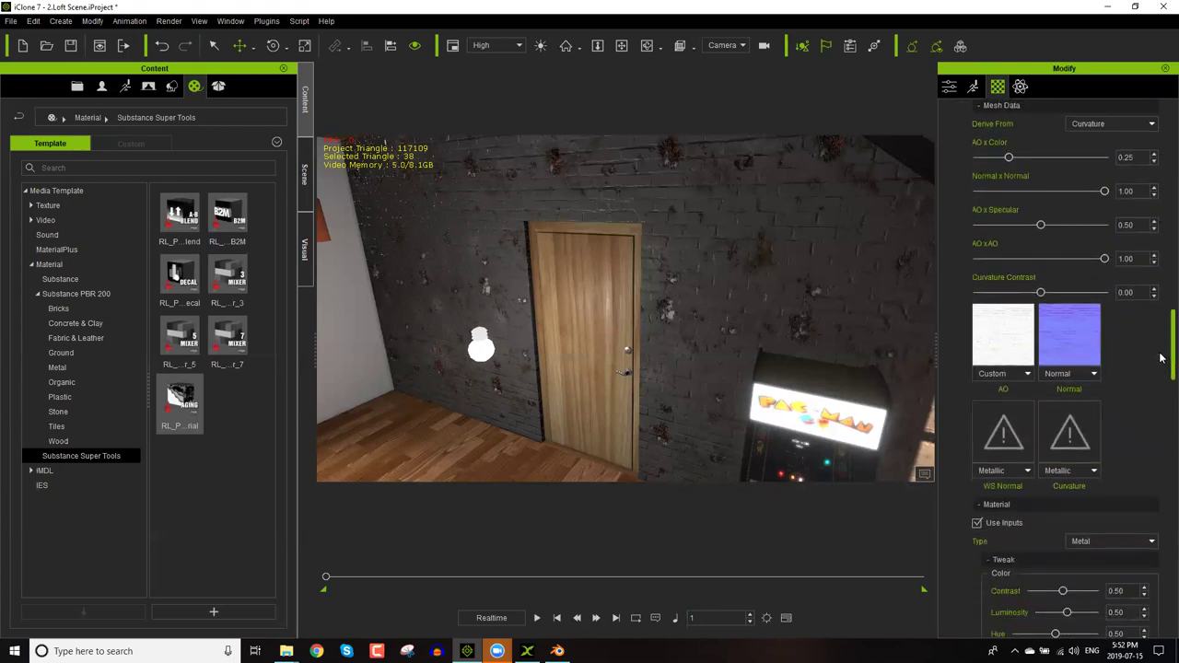
right_drag(620, 335, 735, 316)
scroll(654, 309, down, 2)
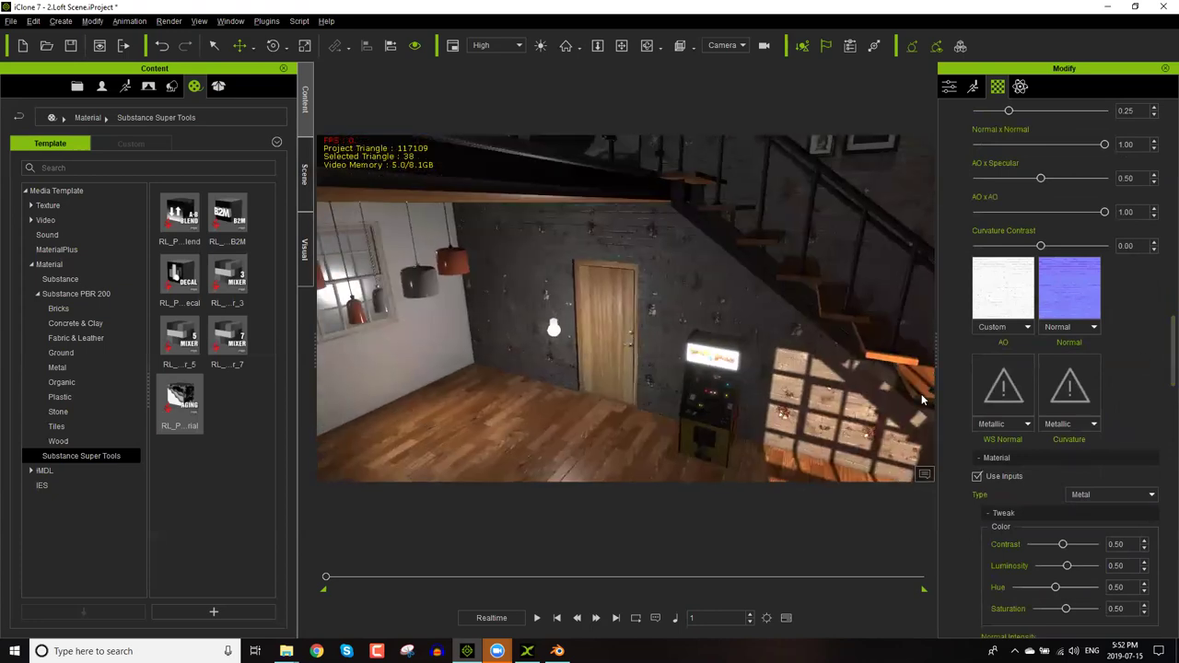
right_drag(816, 313, 553, 344)
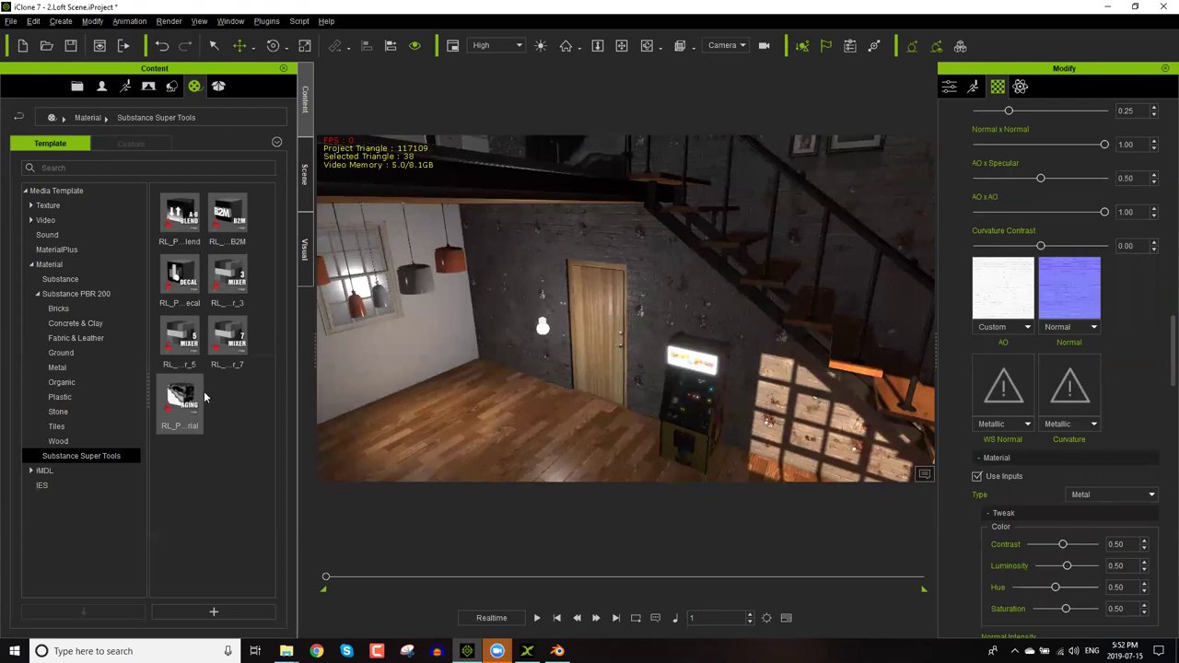
mouse_move(185, 396)
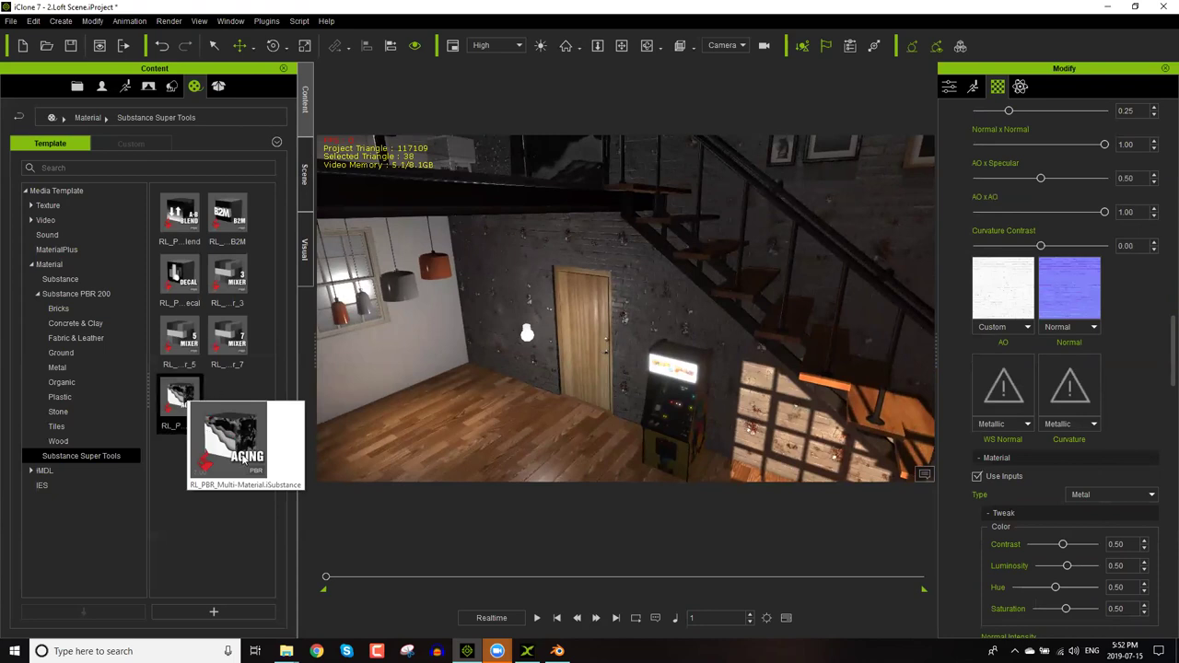
right_drag(521, 289, 460, 311)
right_drag(800, 284, 457, 319)
right_drag(811, 298, 705, 253)
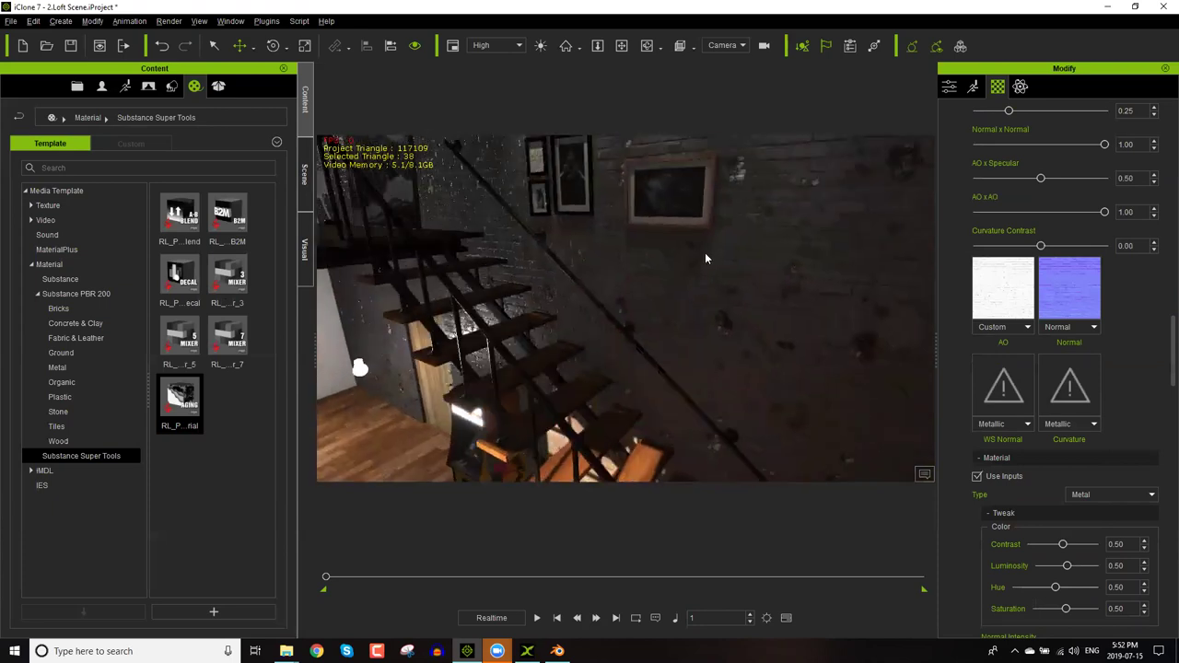
scroll(718, 290, down, 4)
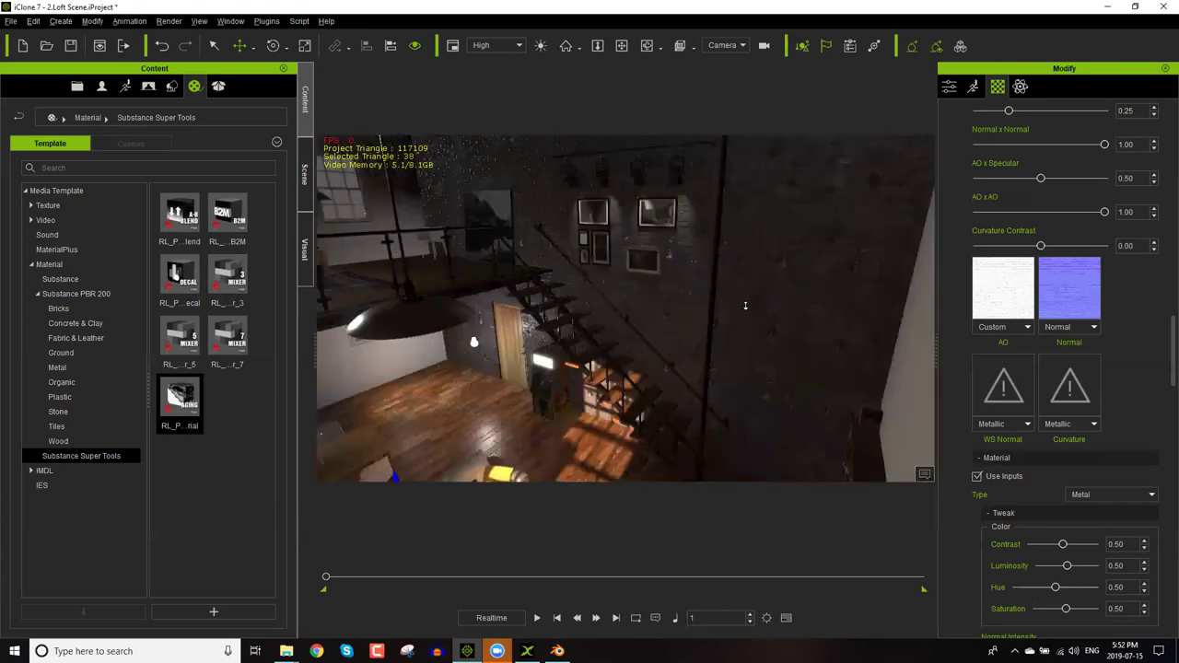
scroll(745, 291, up, 5)
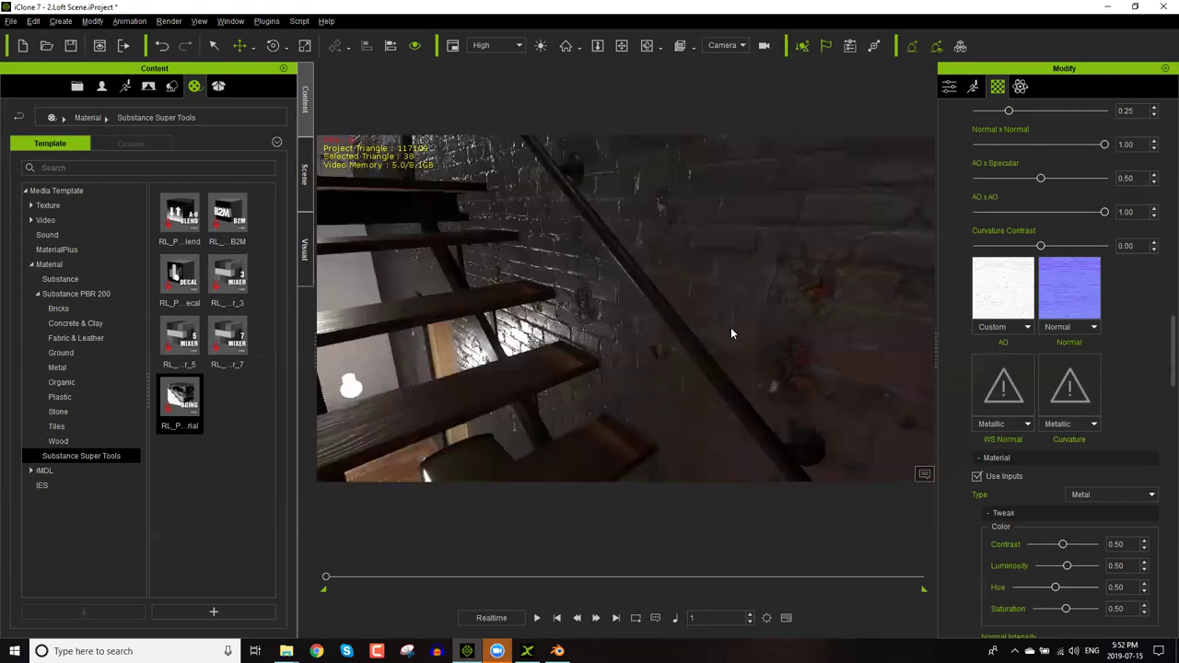
scroll(1161, 553, down, 10)
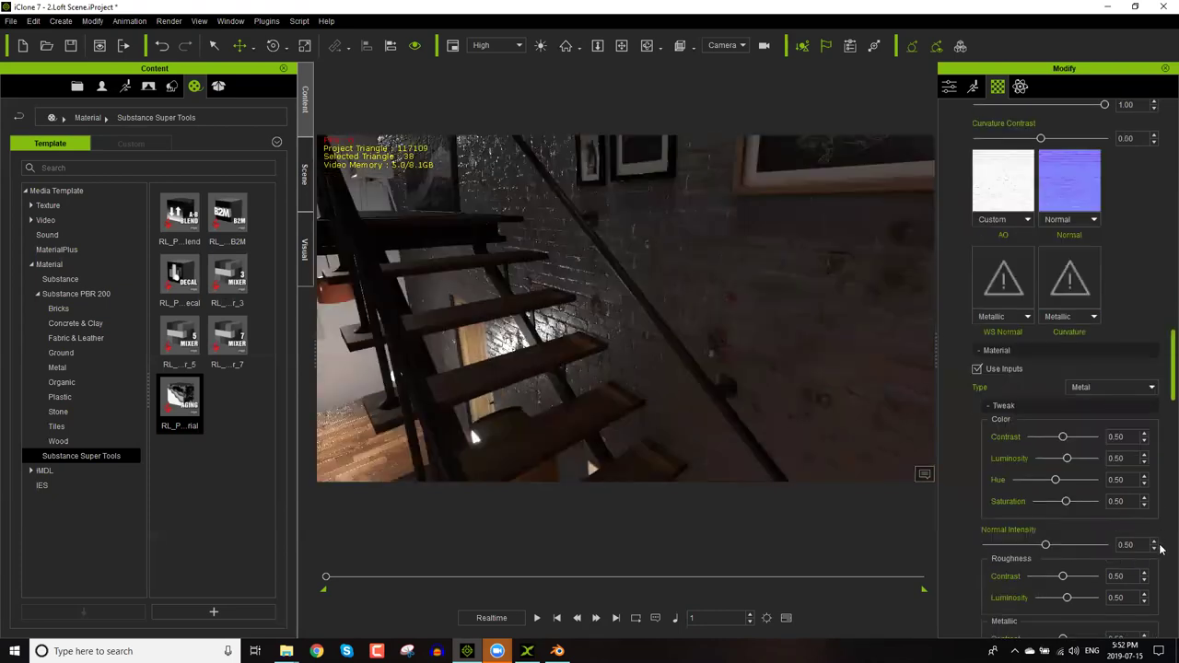
Set the wall material's UV tiling to 0.30 in both U and V.
scroll(1161, 562, down, 5)
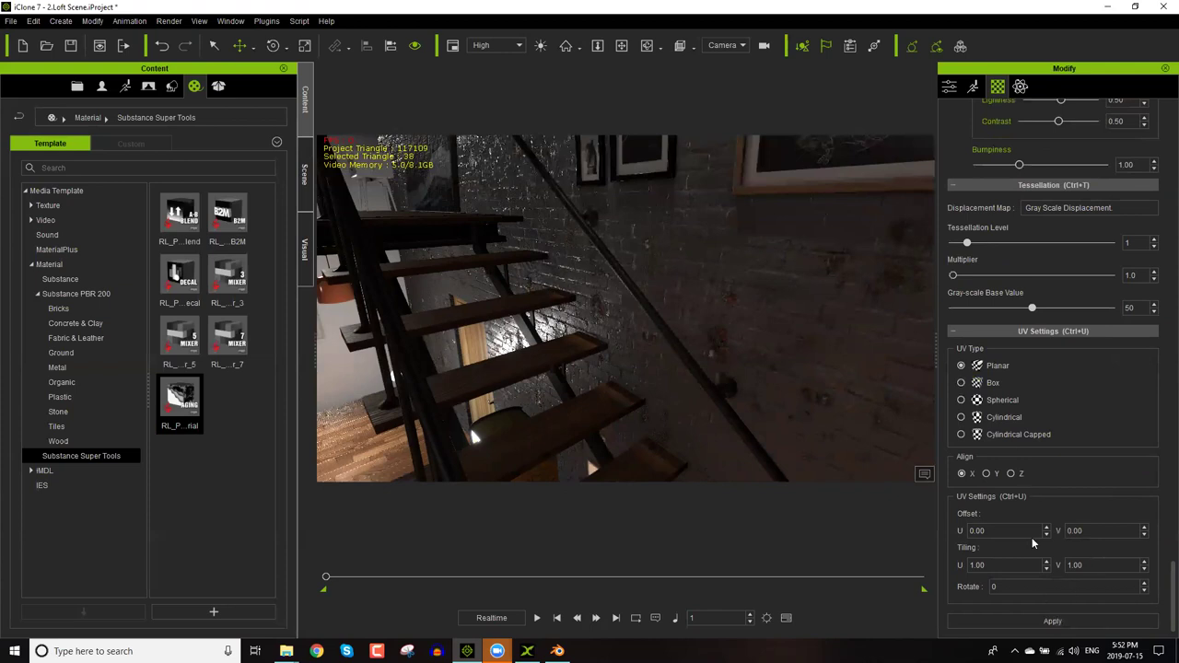
key(ctrl+a)
text(0.30)
key(Tab)
text(0.30)
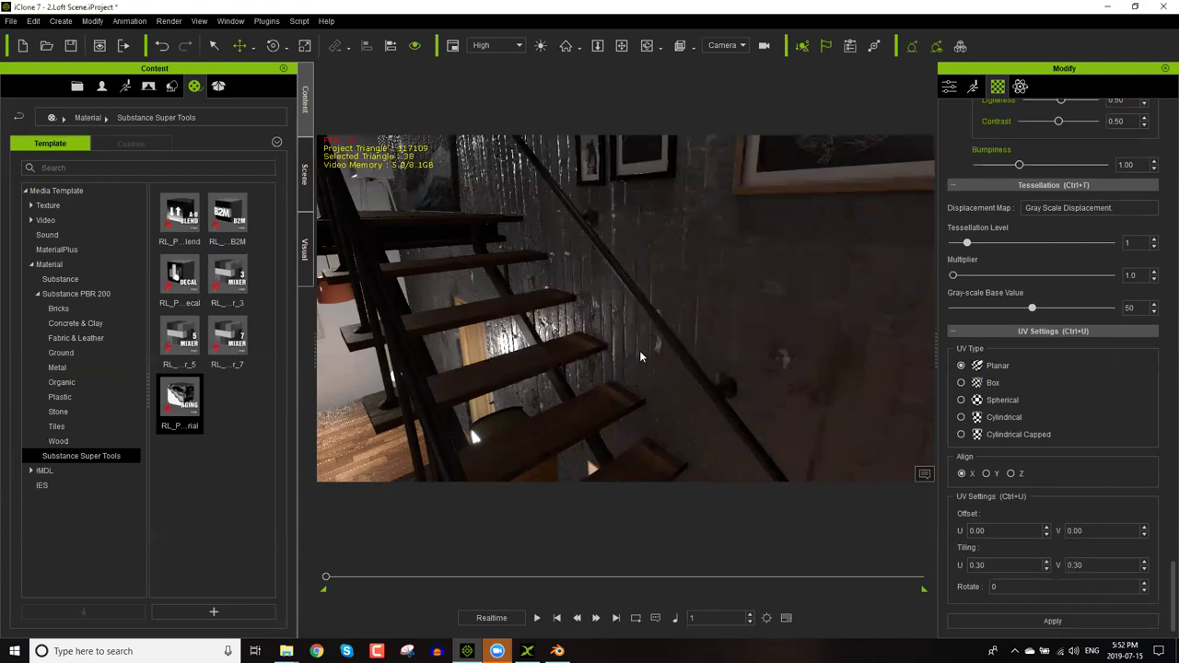
Examine the retiled brick wall from the staircase across to the door and arcade machine.
right_drag(710, 319, 755, 288)
middle_drag(754, 287, 661, 290)
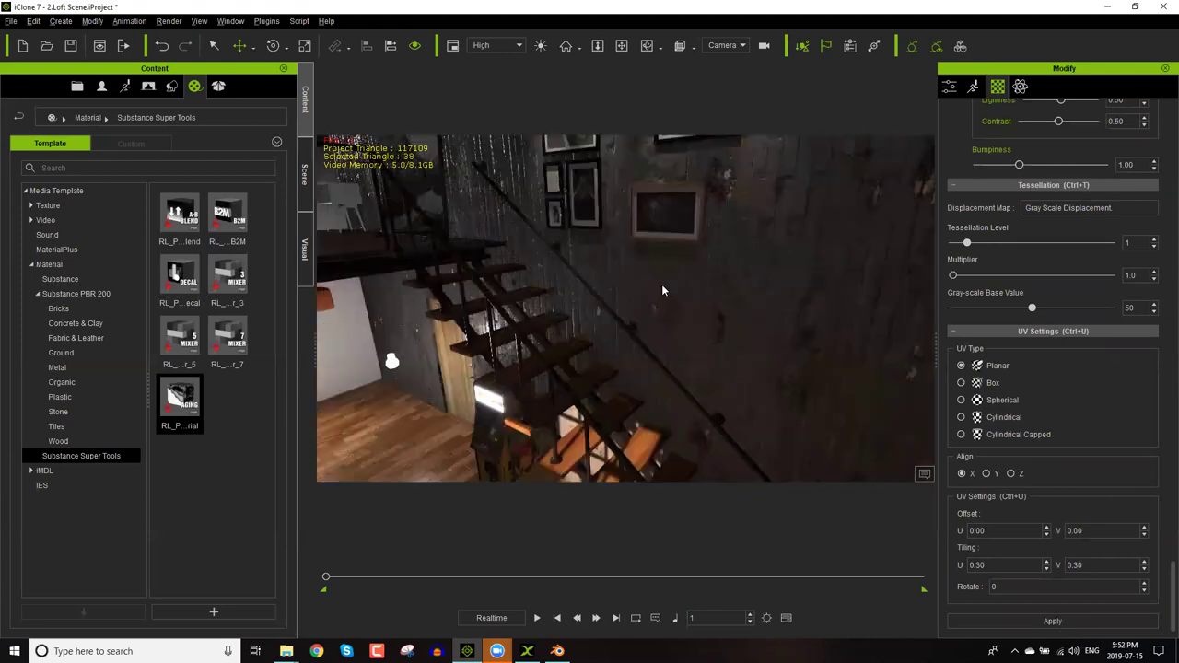
middle_drag(645, 363, 803, 273)
middle_drag(716, 328, 647, 278)
scroll(732, 330, up, 3)
middle_drag(708, 330, 728, 334)
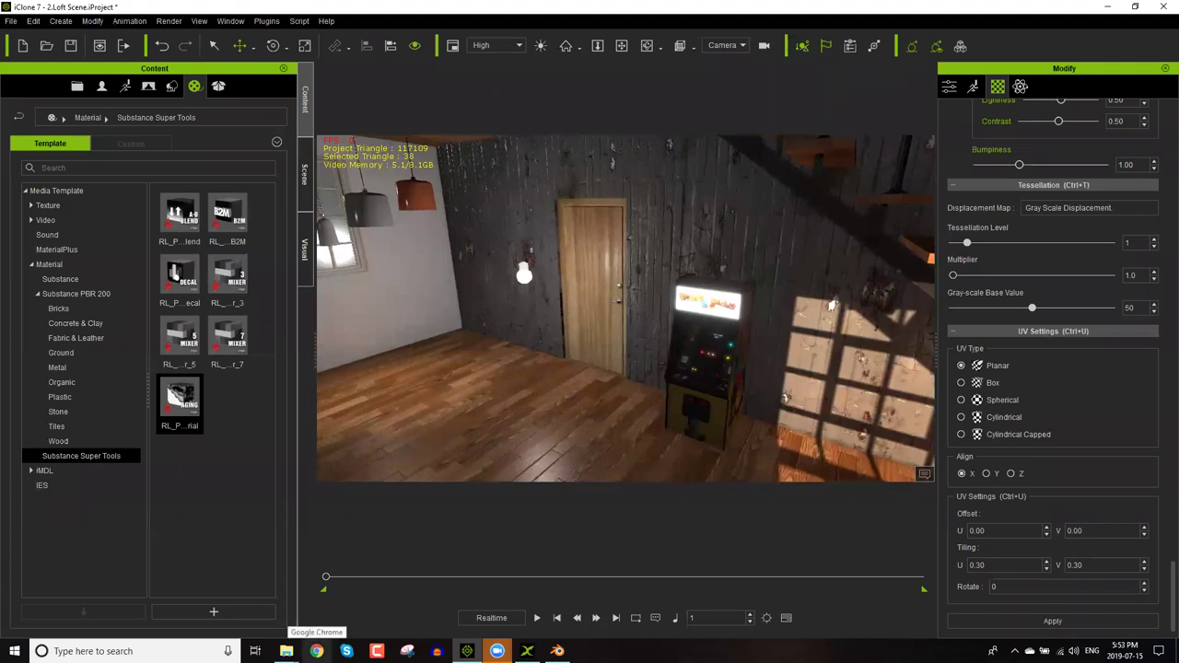
Switch to Google Chrome and open the Reallusion Marketplace site at city.reallusion.com.
click(316, 652)
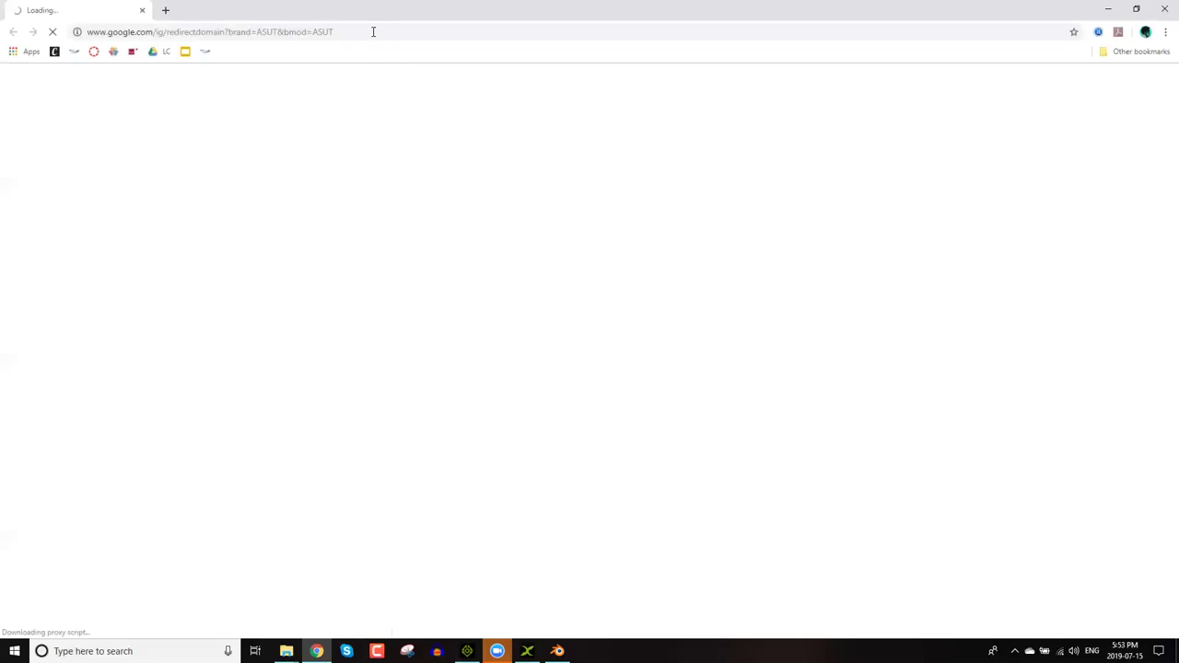
click(373, 31)
text(city.reallusion.com)
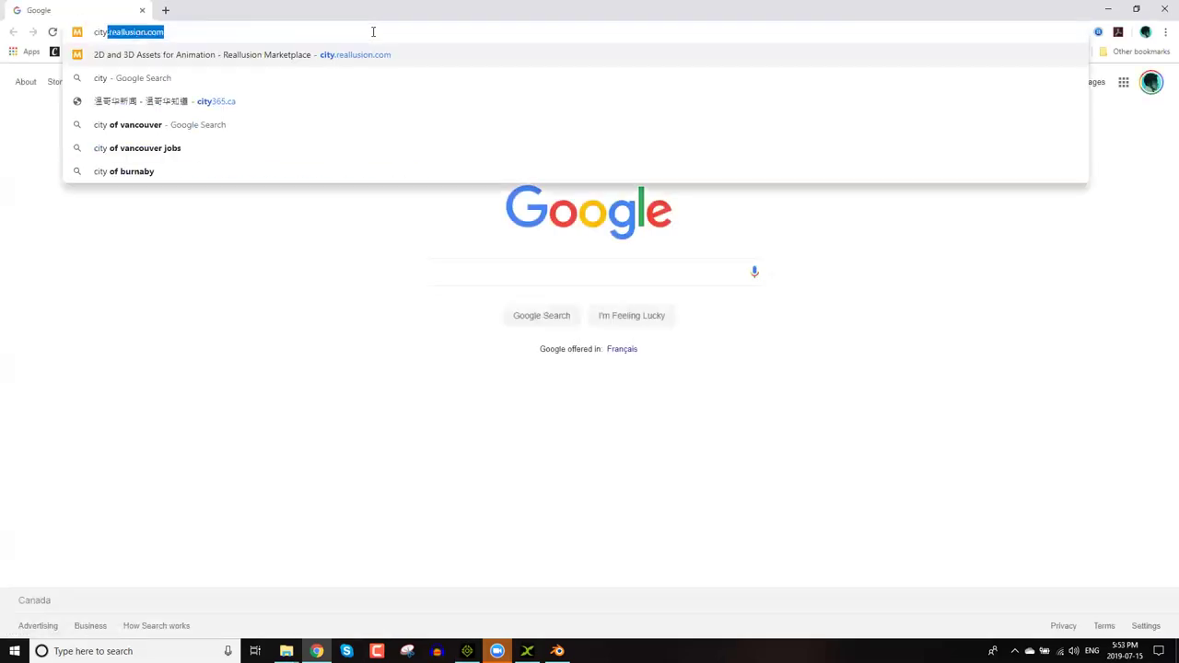
key(Return)
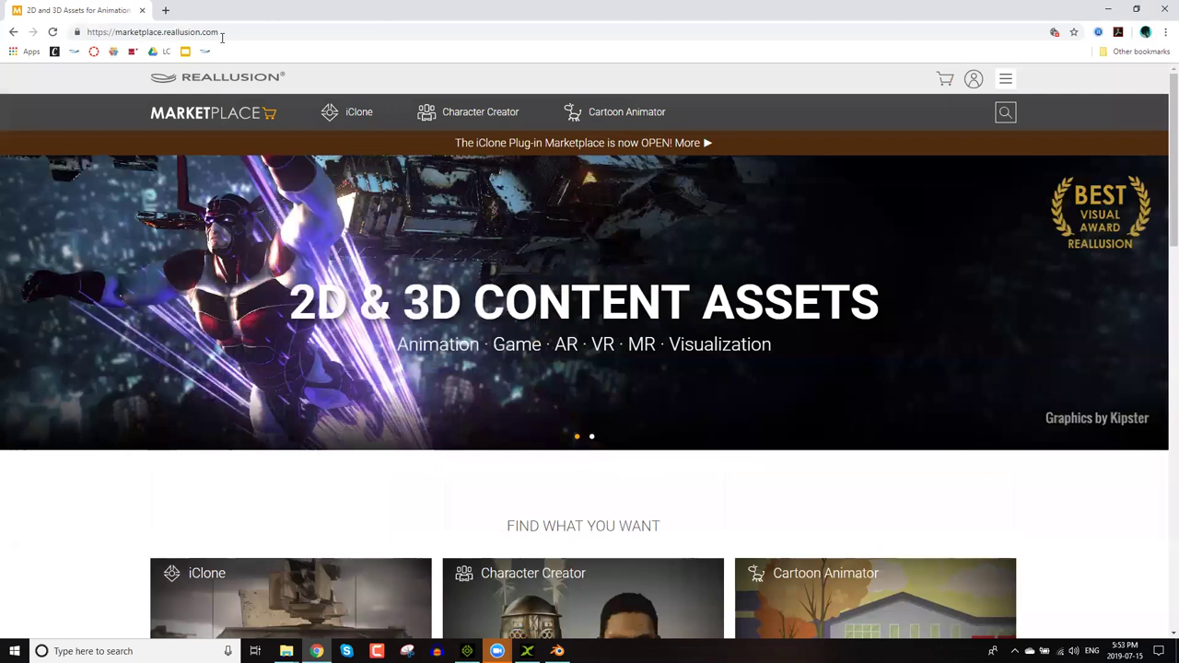
click(515, 35)
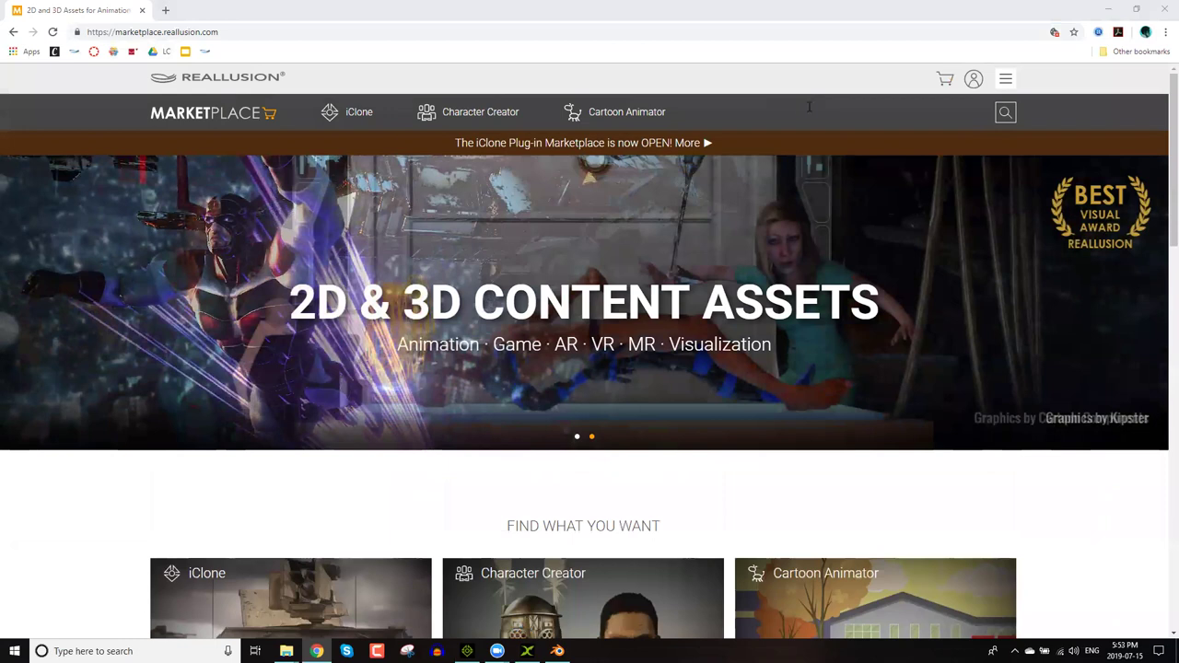
Search the iClone marketplace assets for "geek's" and open the Geek's Room product page.
click(809, 109)
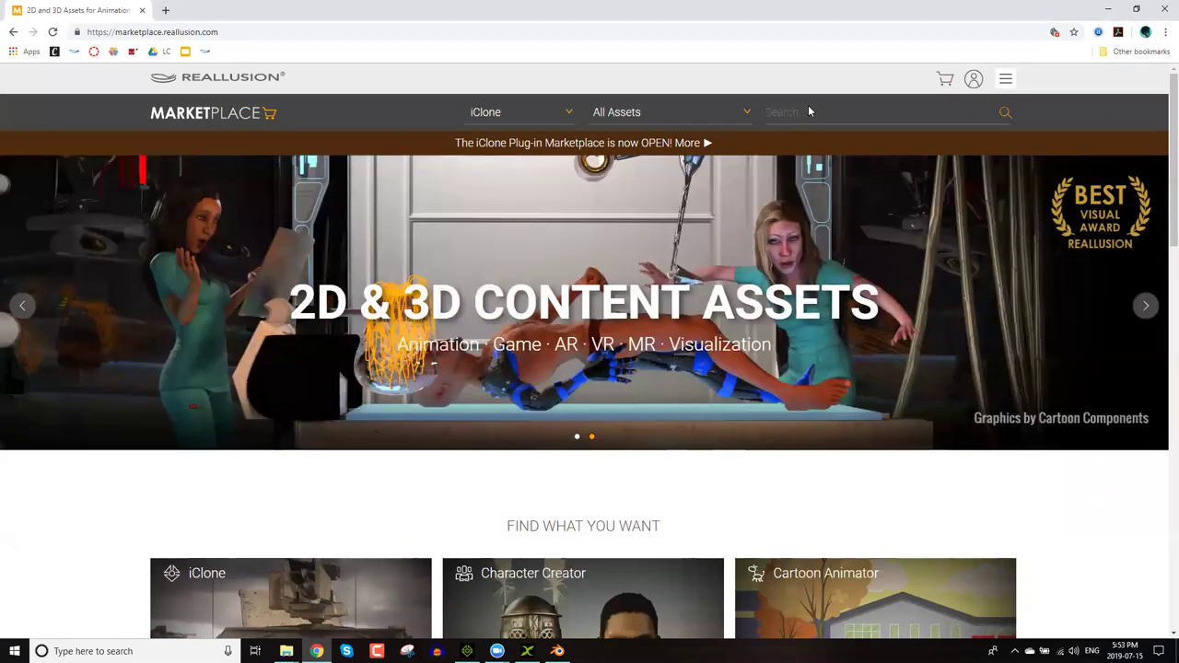
text(geek's)
key(Return)
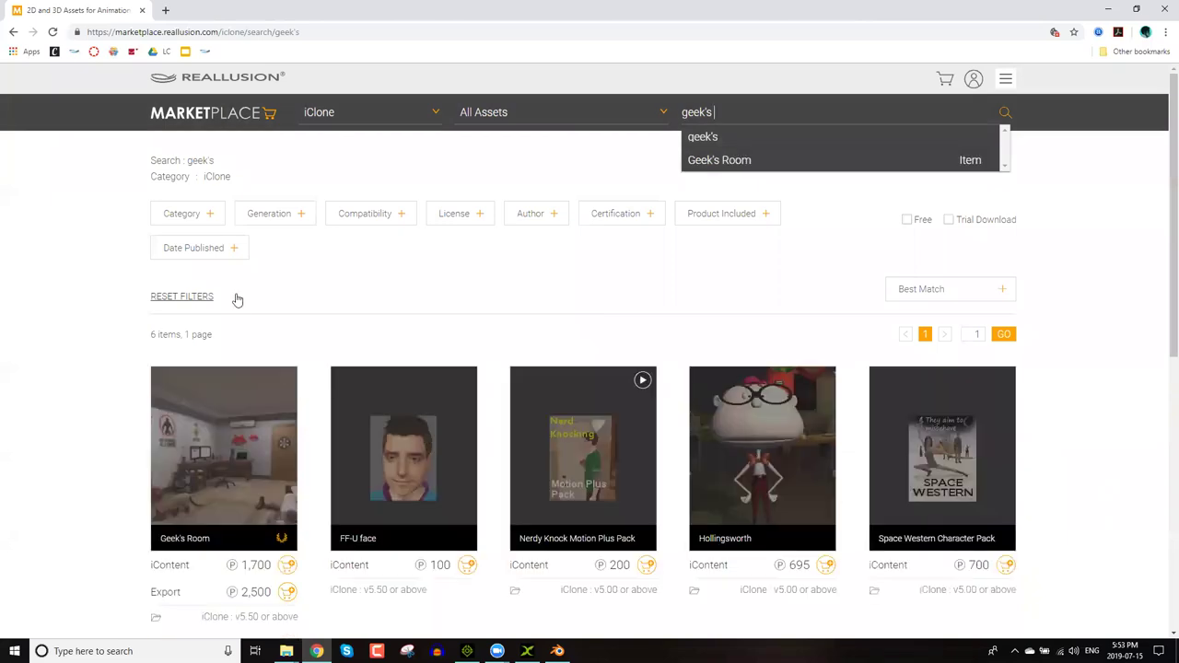
scroll(237, 300, down, 1)
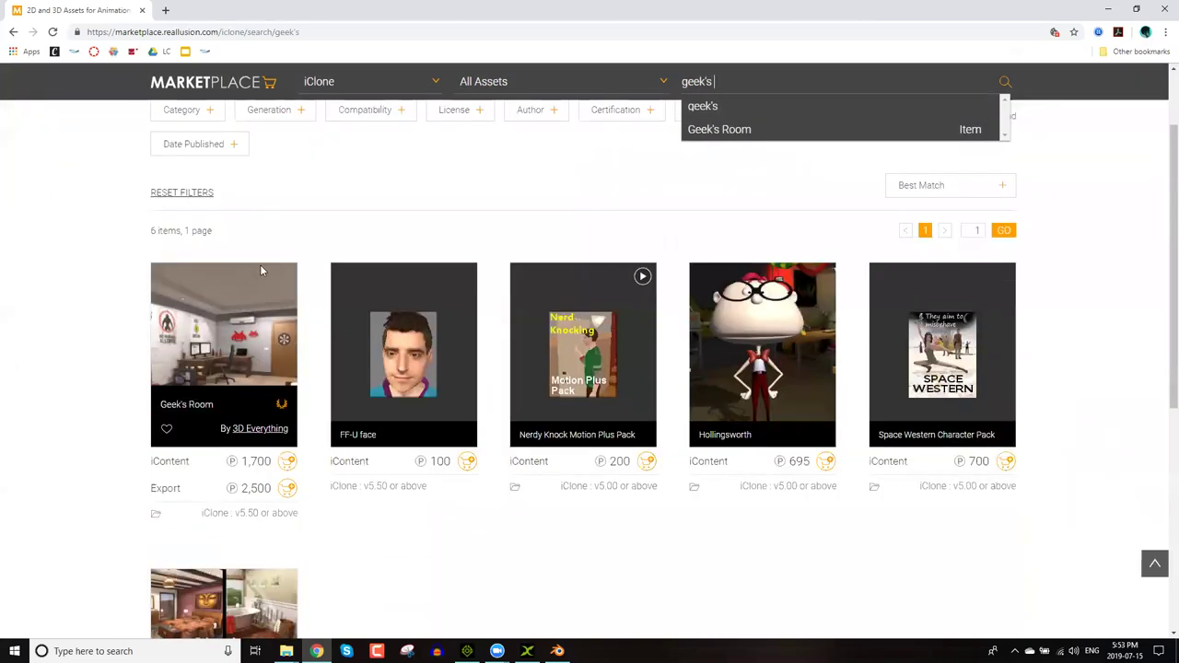
click(261, 270)
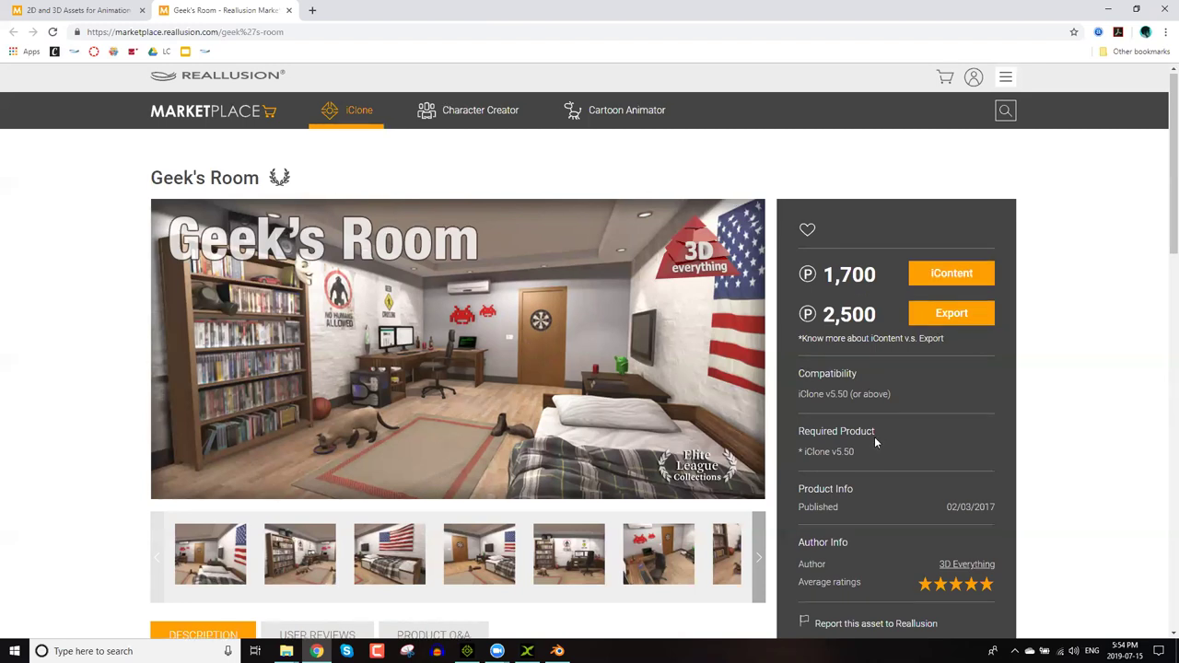
Review the Geek's Room product page, including its preview images, prices, included pack contents and product description.
scroll(600, 409, down, 1)
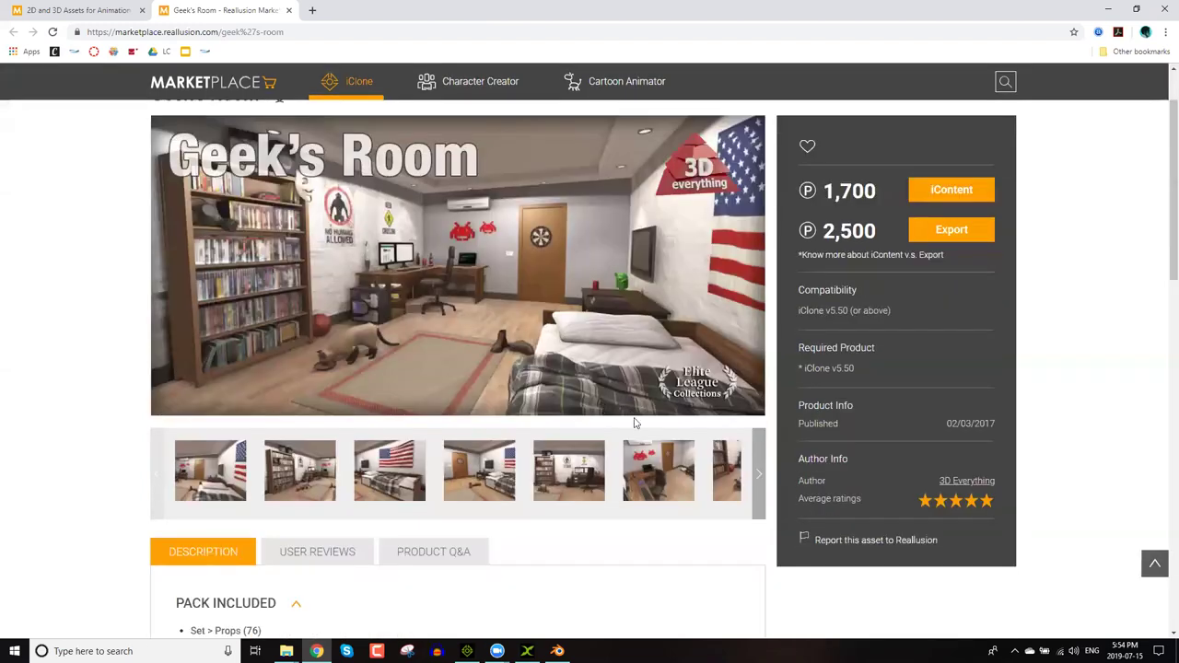
scroll(670, 449, up, 1)
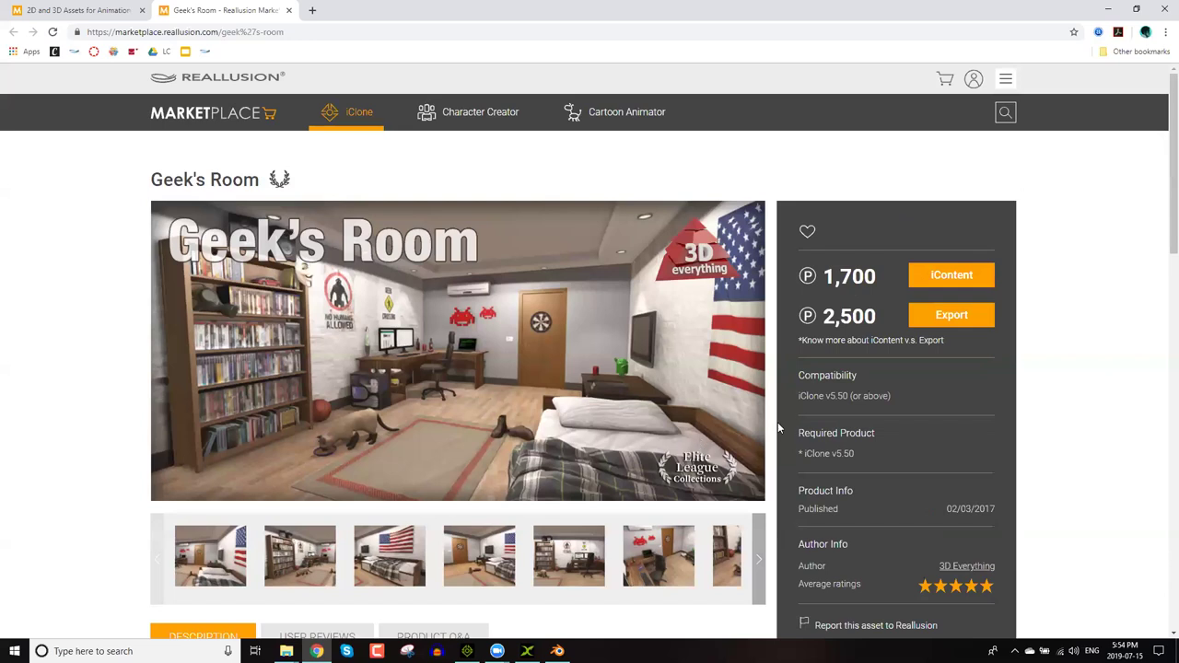
scroll(802, 410, down, 1)
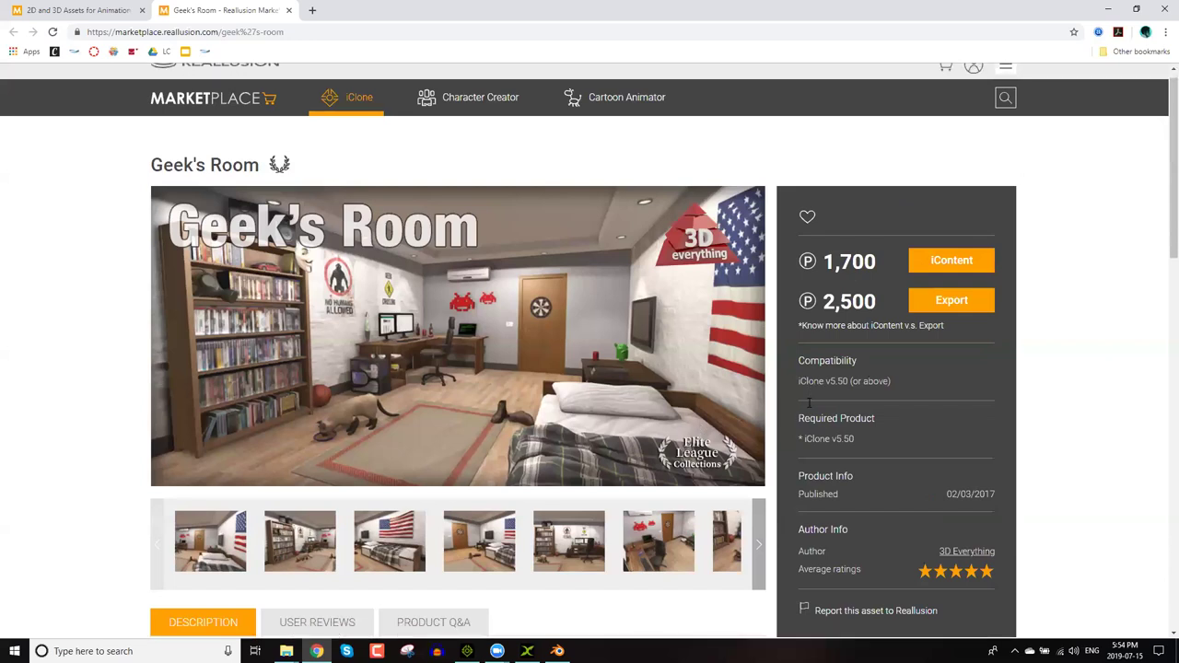
scroll(656, 412, down, 1)
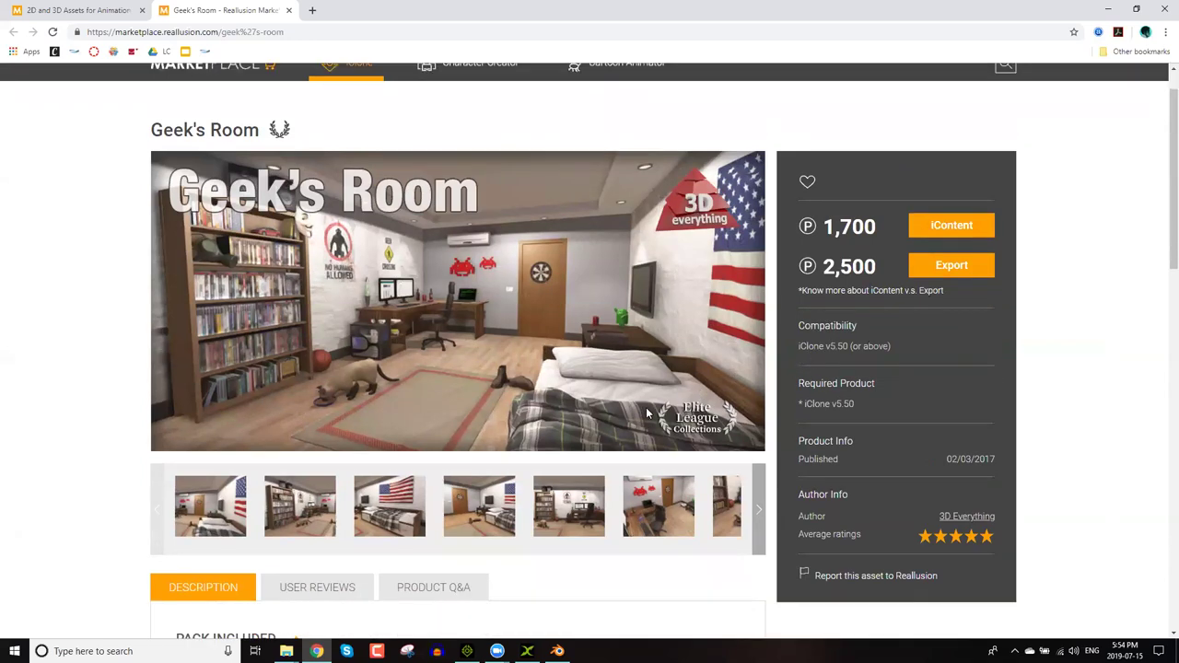
scroll(748, 361, down, 3)
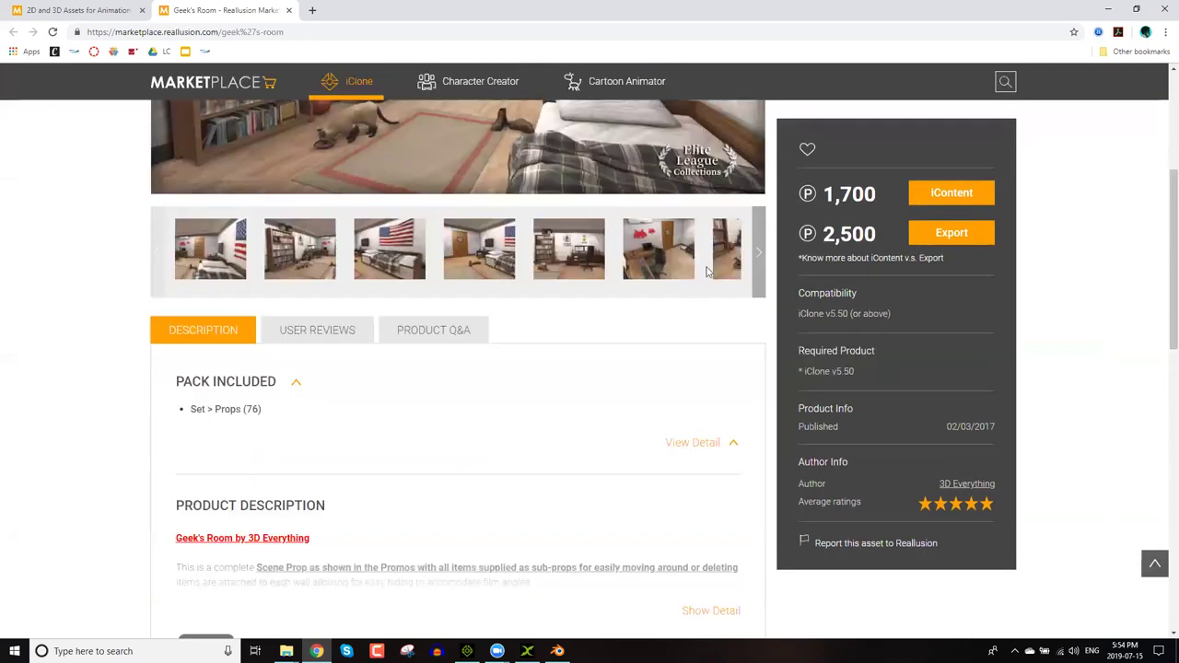
scroll(707, 271, up, 4)
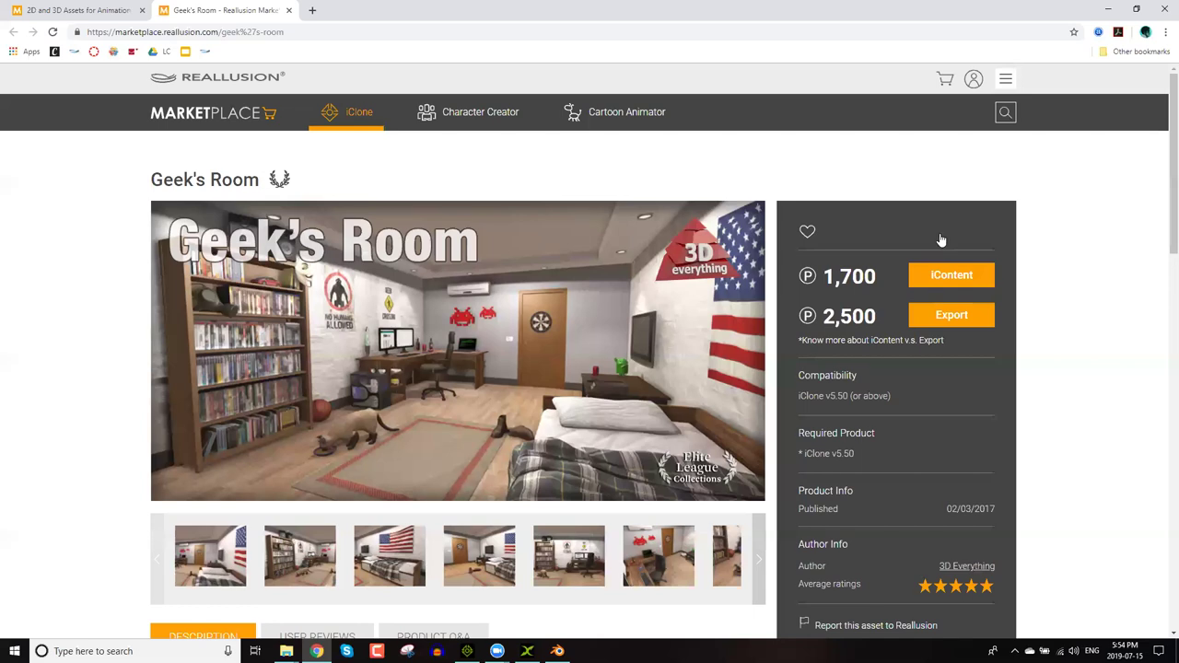
Add the Export license of Geek's Room to the shopping cart and view the cart.
scroll(946, 237, down, 1)
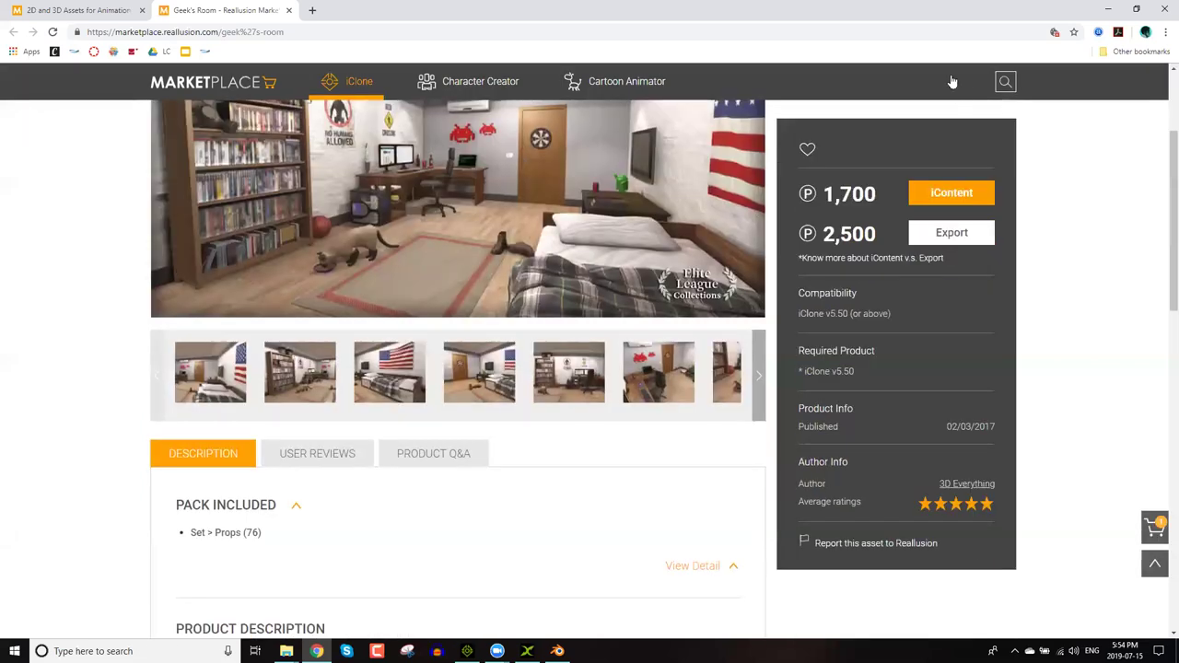
scroll(953, 82, up, 1)
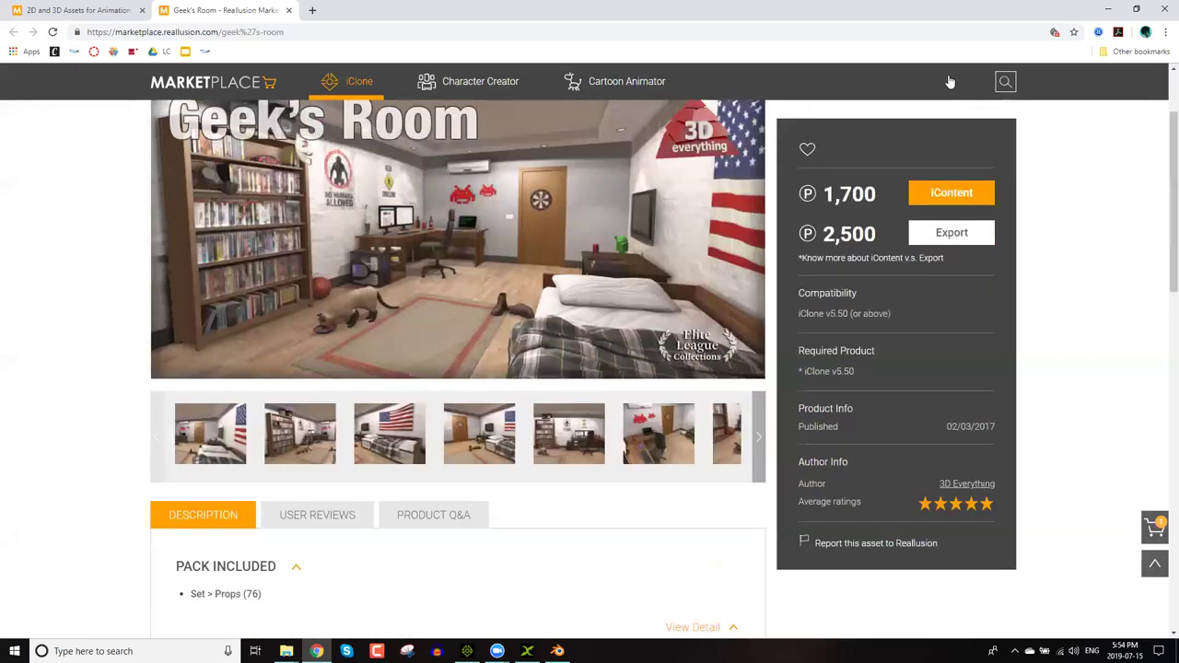
click(952, 233)
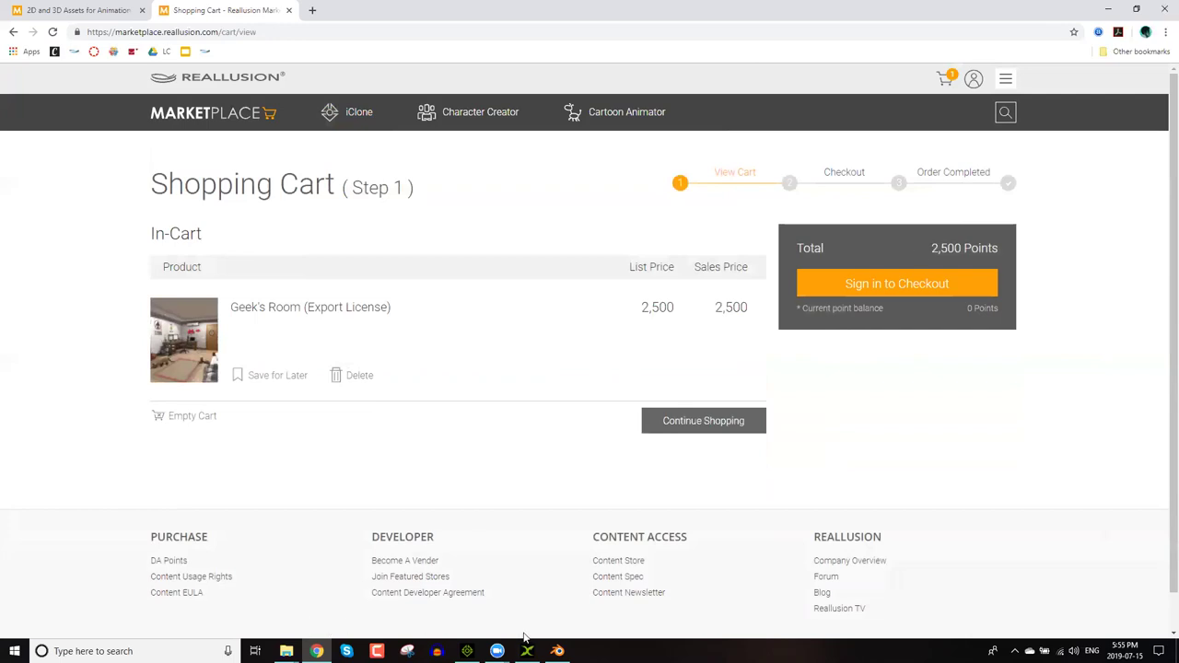
Switch to iClone 7 and open the Geek's_Room folder of the 3DEverything props in the content library.
mouse_move(467, 651)
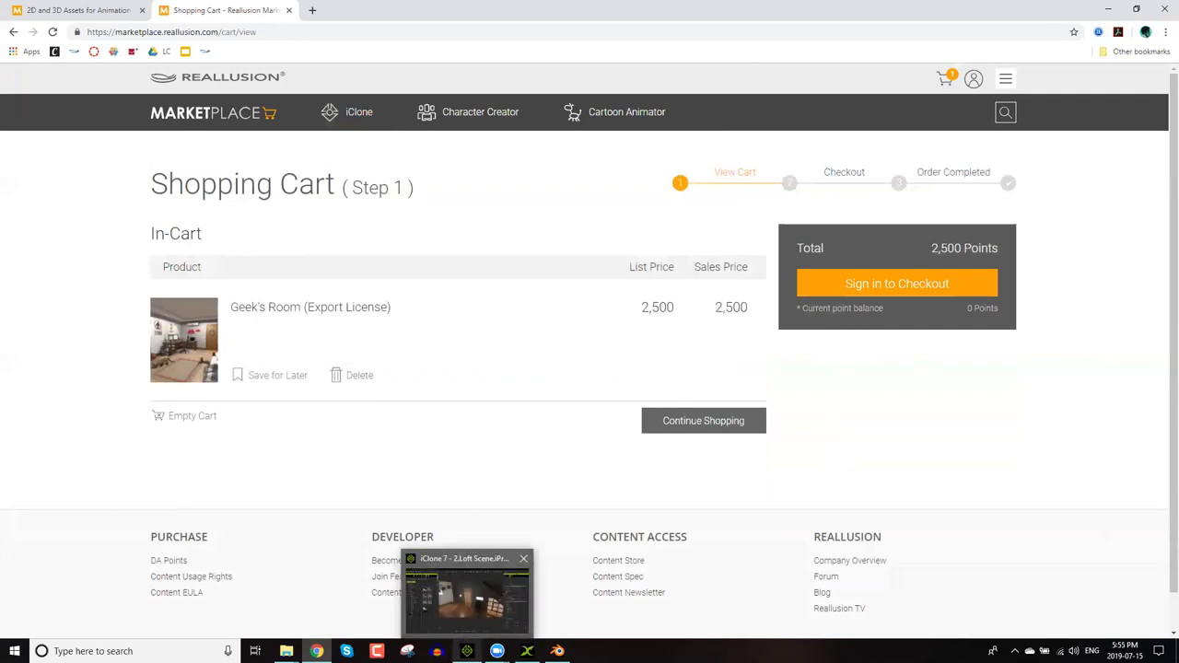
click(467, 594)
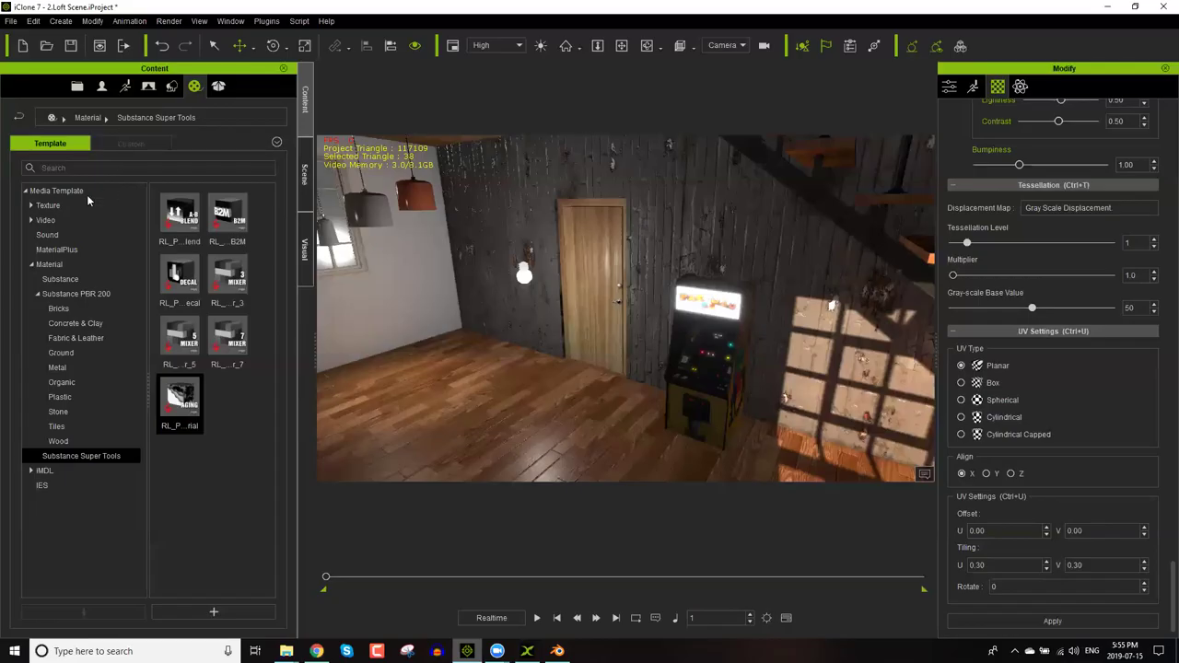
click(171, 86)
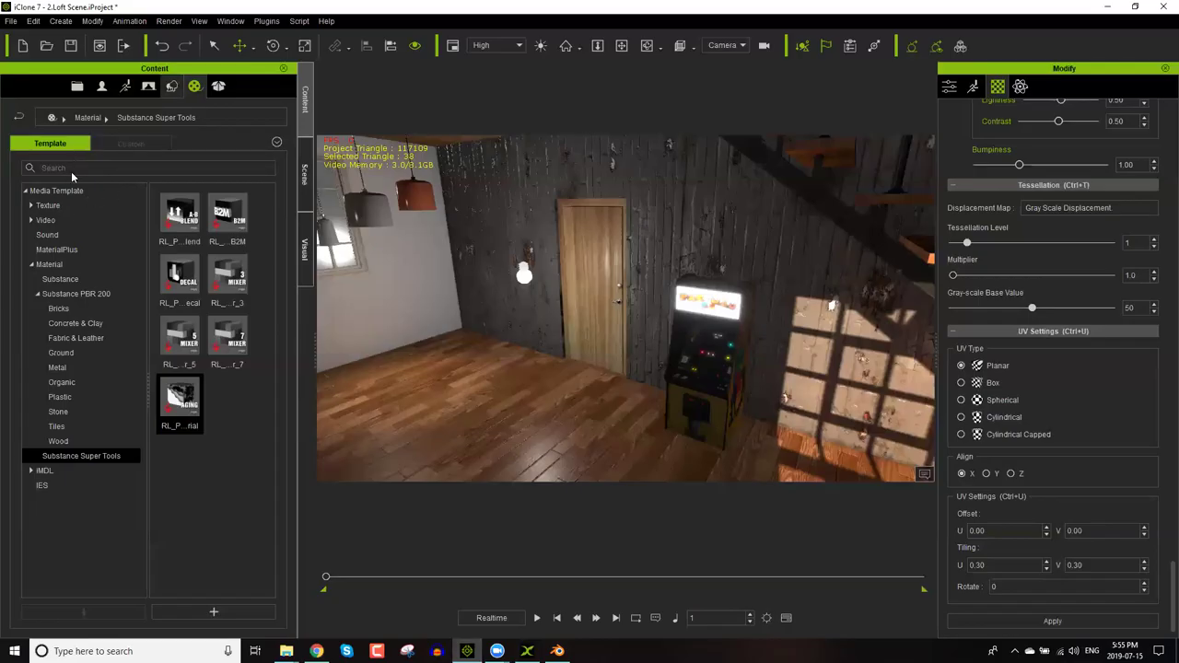
click(33, 205)
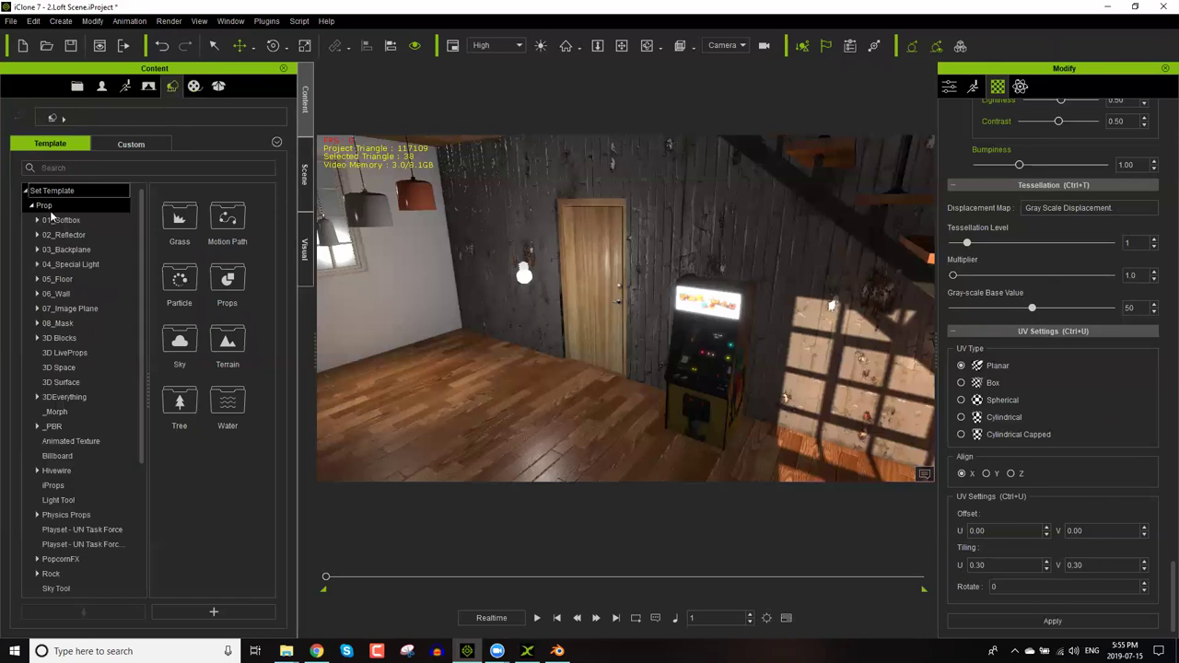
click(61, 338)
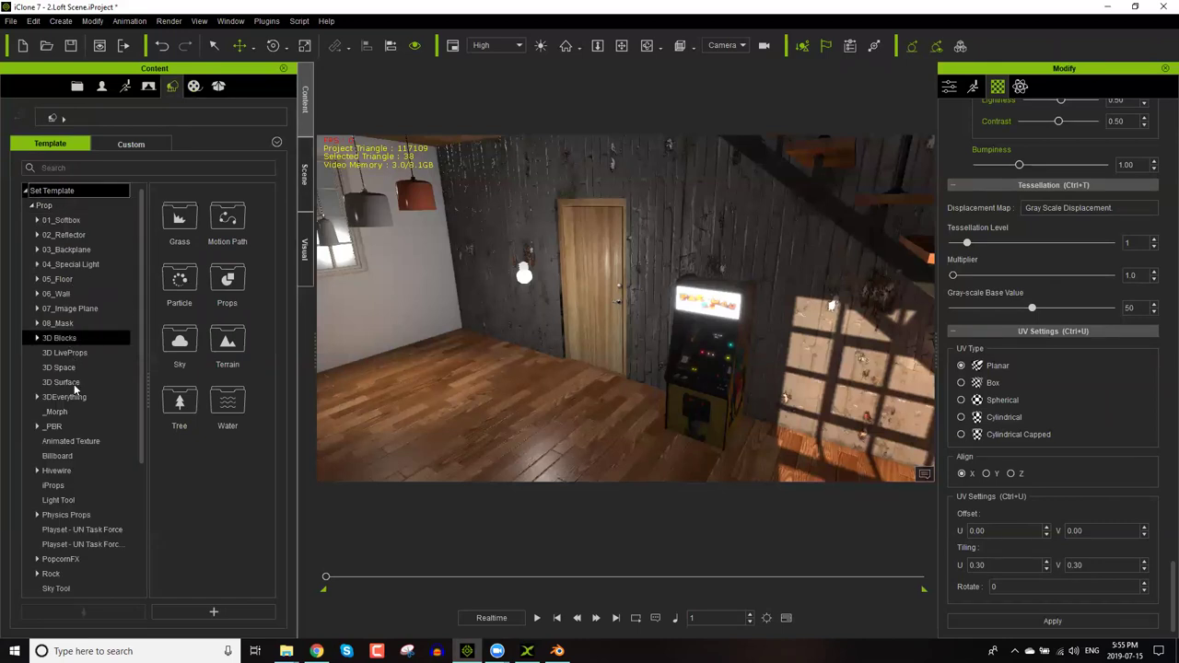
click(40, 397)
click(37, 397)
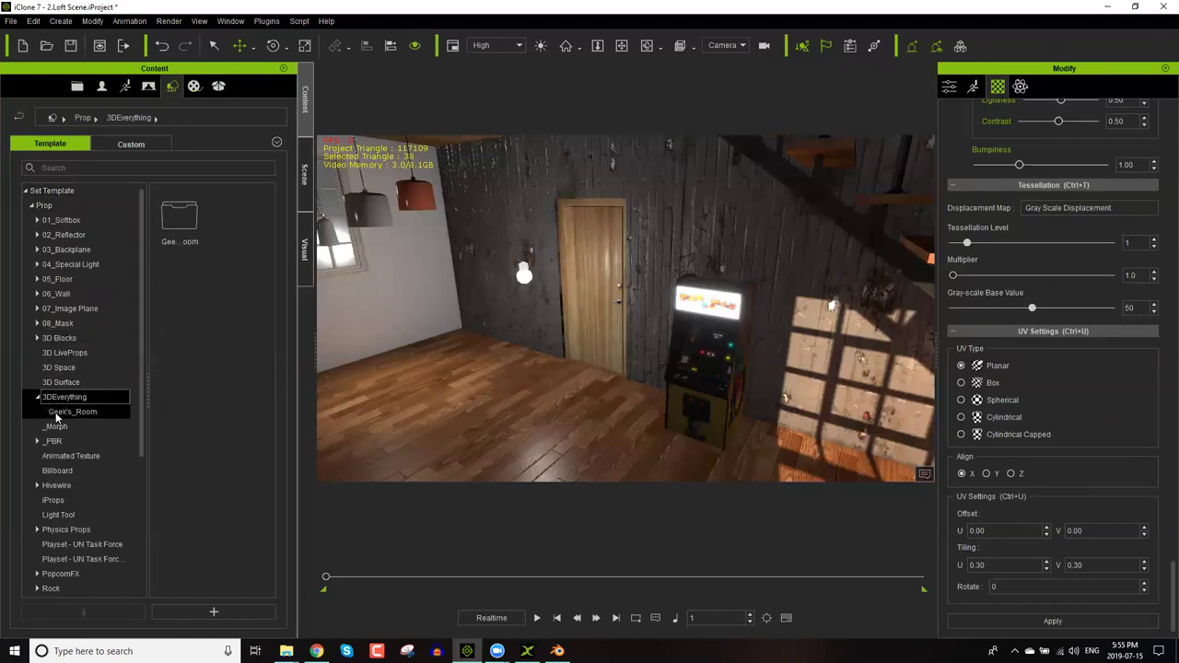
click(57, 413)
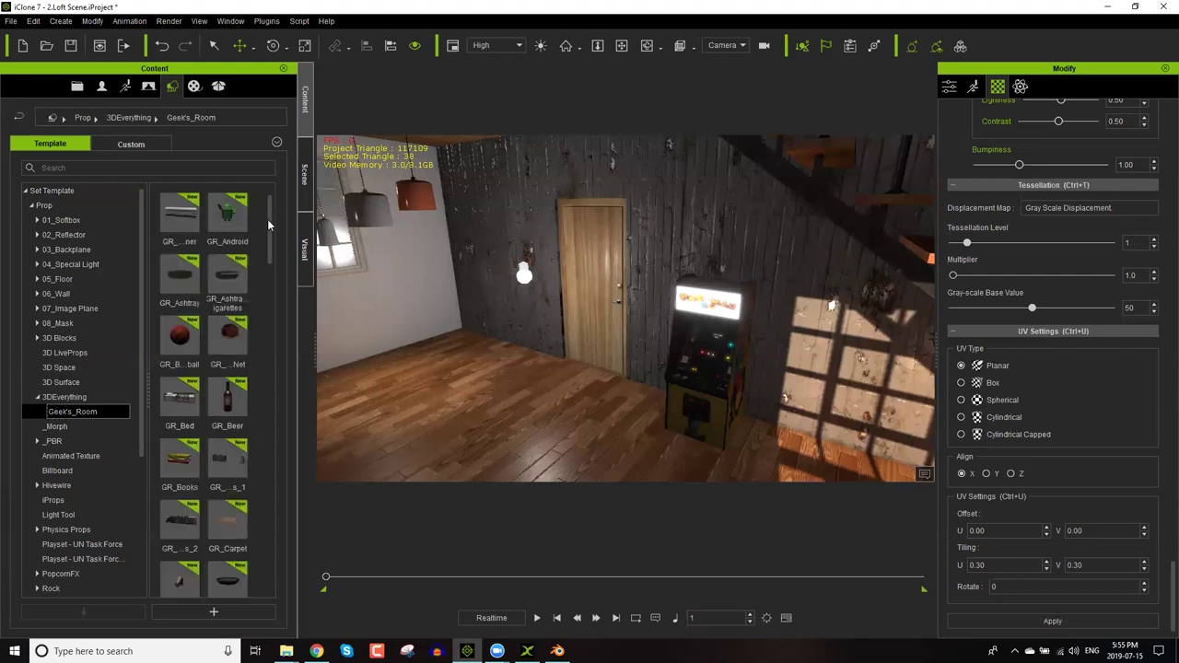
Place the GR_Desk_Stacked prop from the Geek's_Room collection on the loft floor near the white wall beside the door.
scroll(267, 338, down, 5)
scroll(269, 339, down, 6)
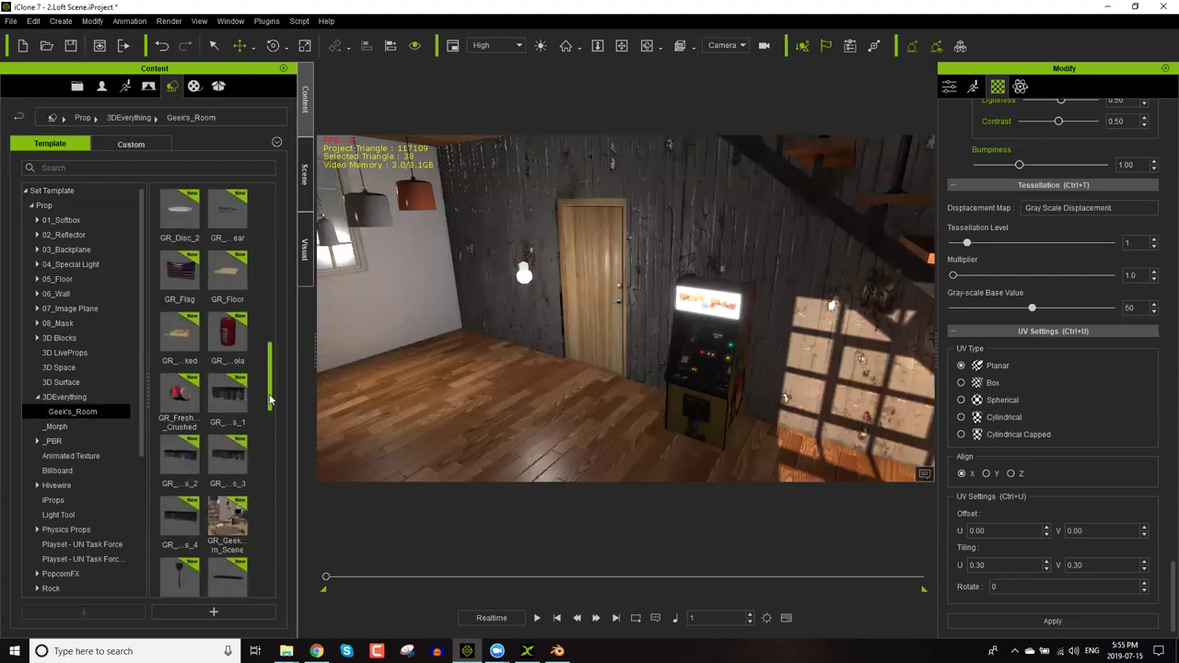
scroll(270, 401, down, 2)
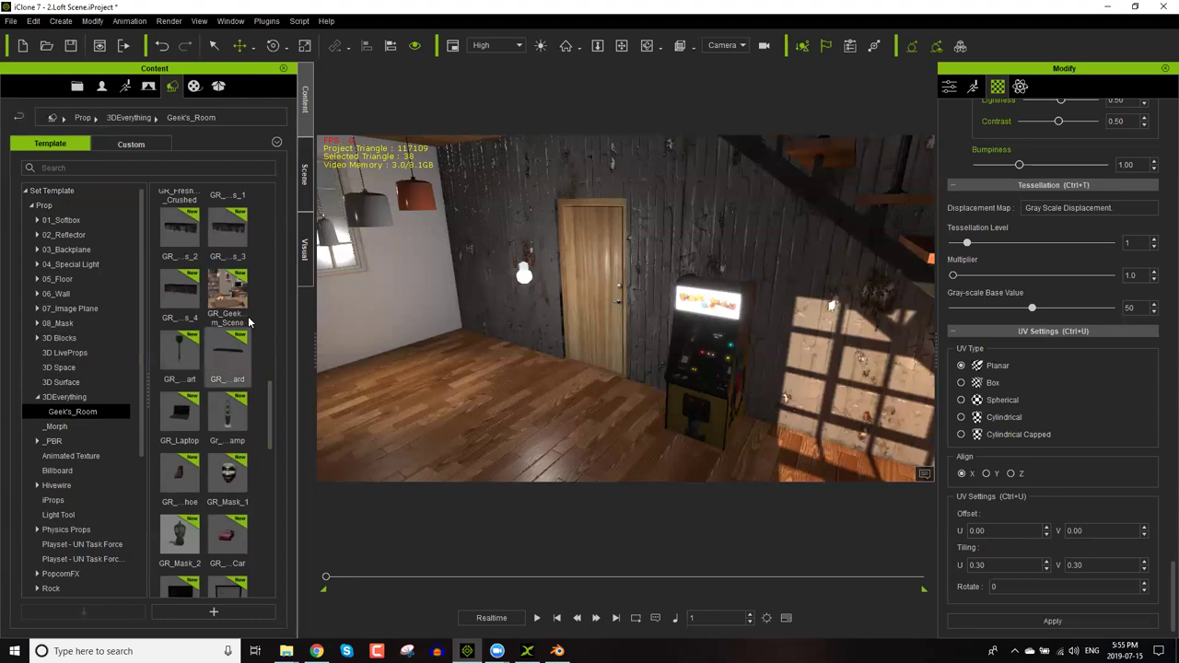
mouse_move(237, 288)
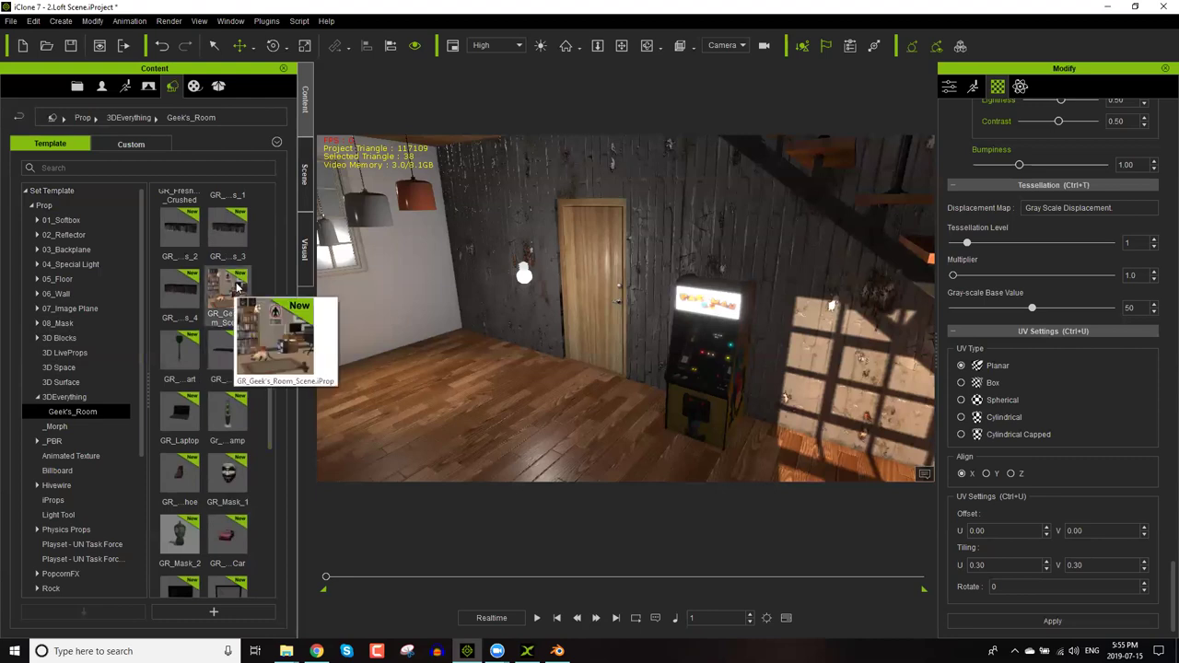
drag(269, 426, 274, 352)
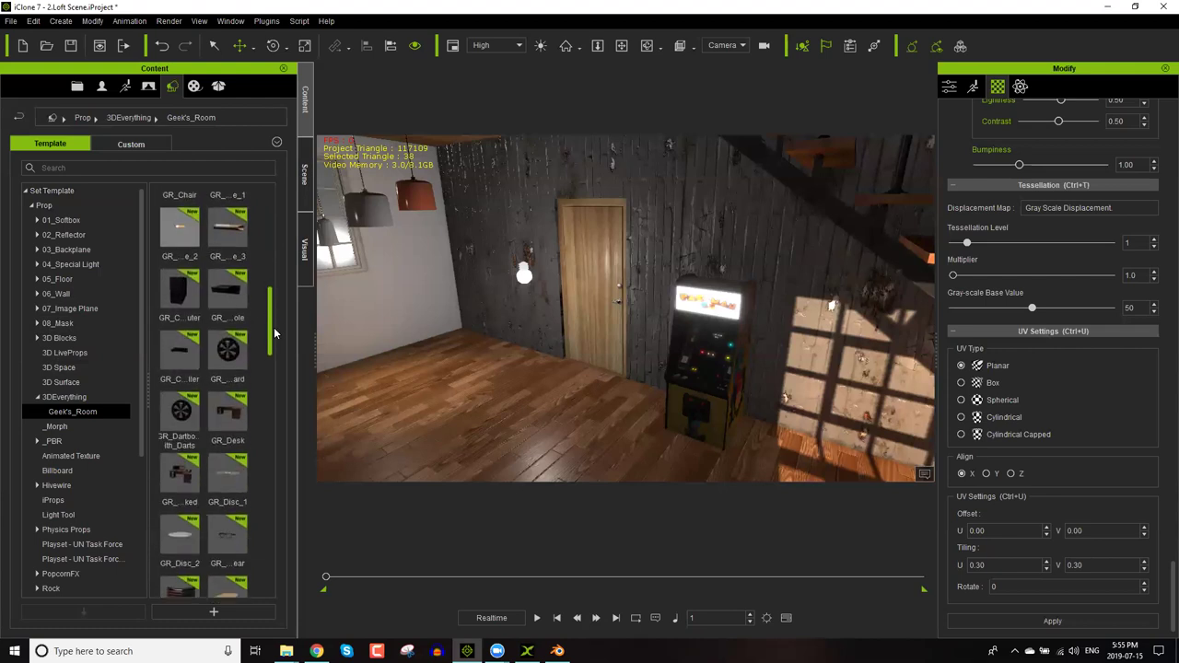
drag(191, 479, 458, 387)
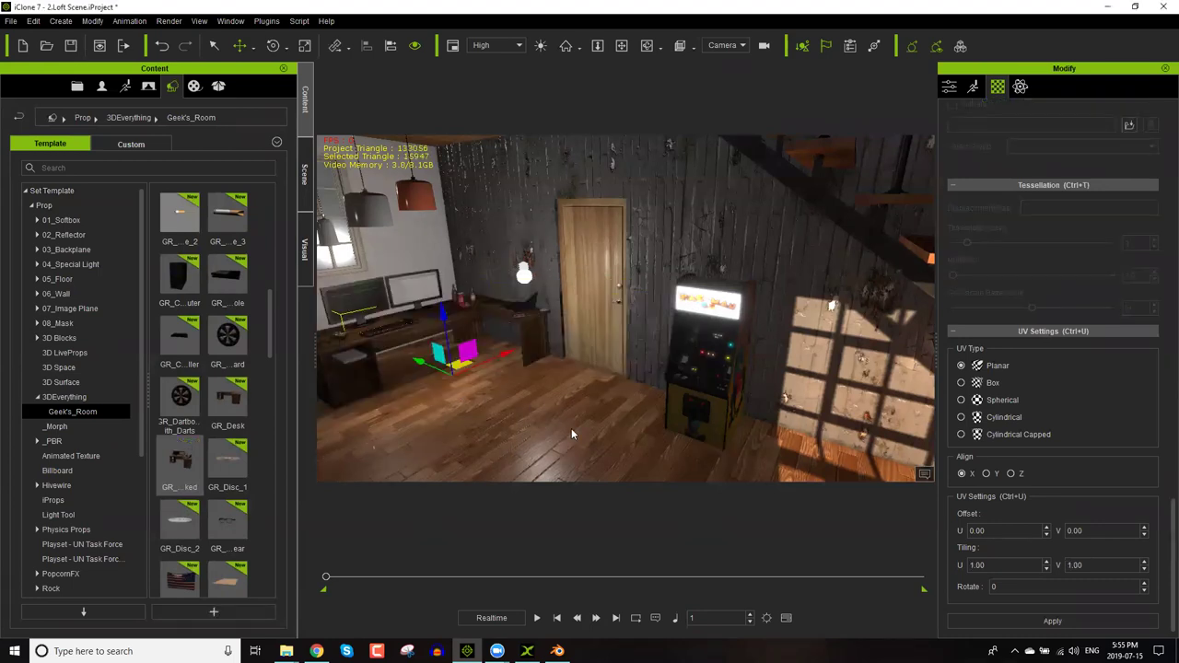
Move the stacked desk closer to the white wall so its monitors sit beneath the window.
middle_drag(534, 408, 631, 369)
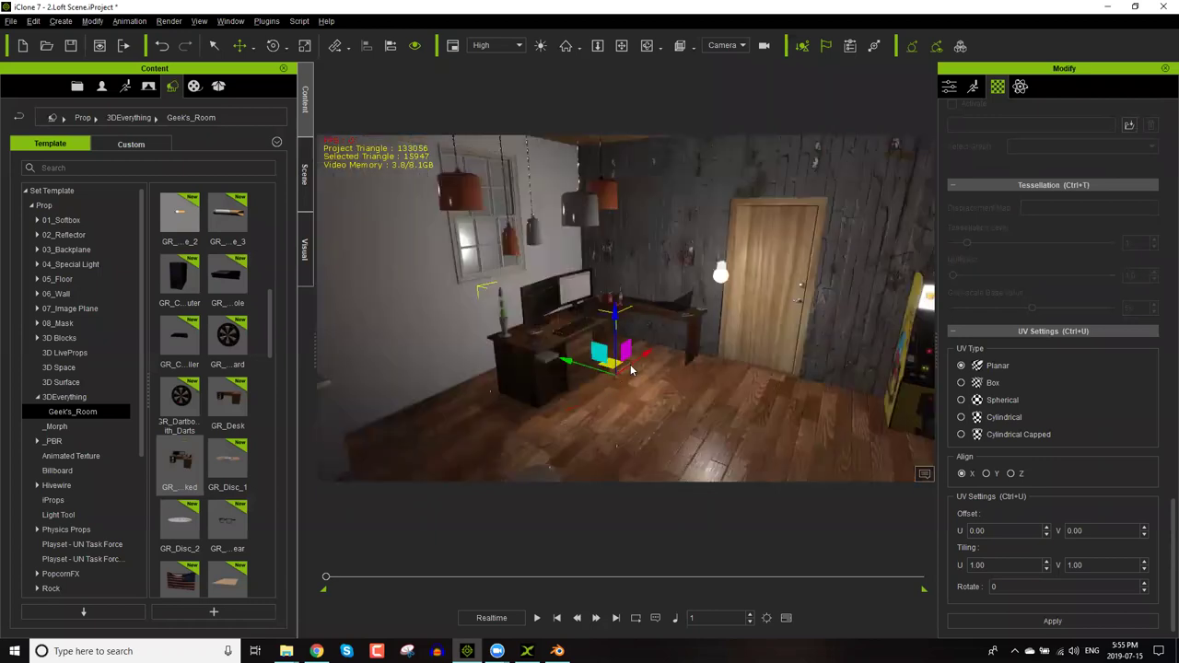
right_drag(597, 367, 580, 361)
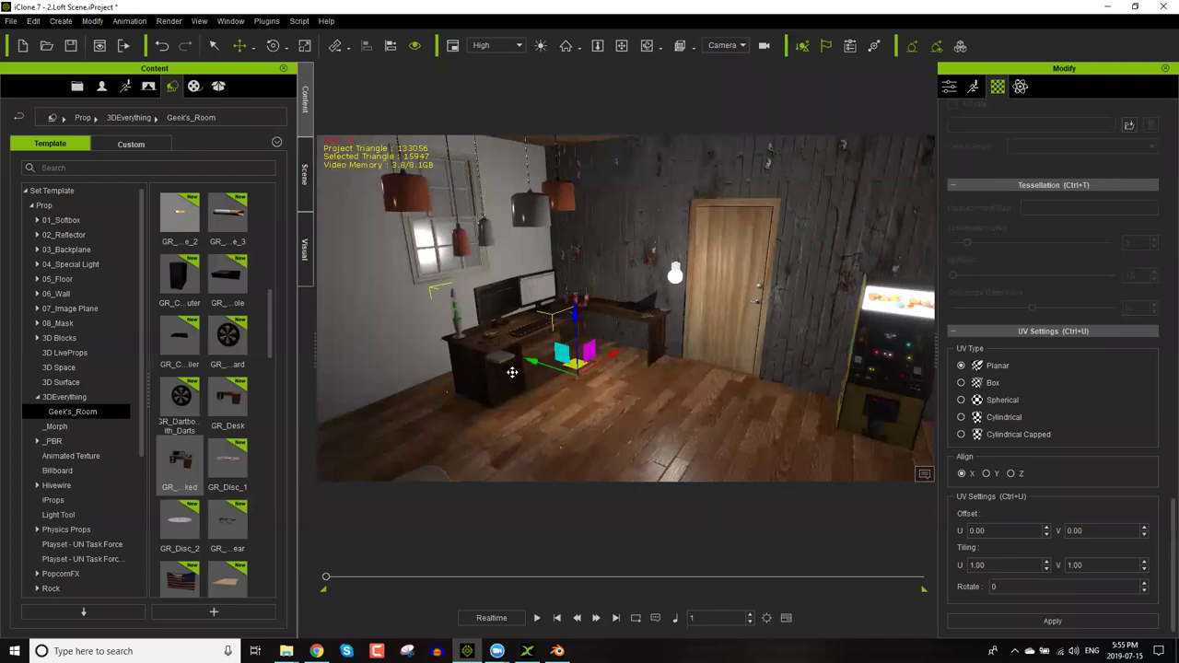
drag(512, 372, 516, 372)
right_drag(580, 370, 579, 387)
middle_drag(591, 358, 634, 356)
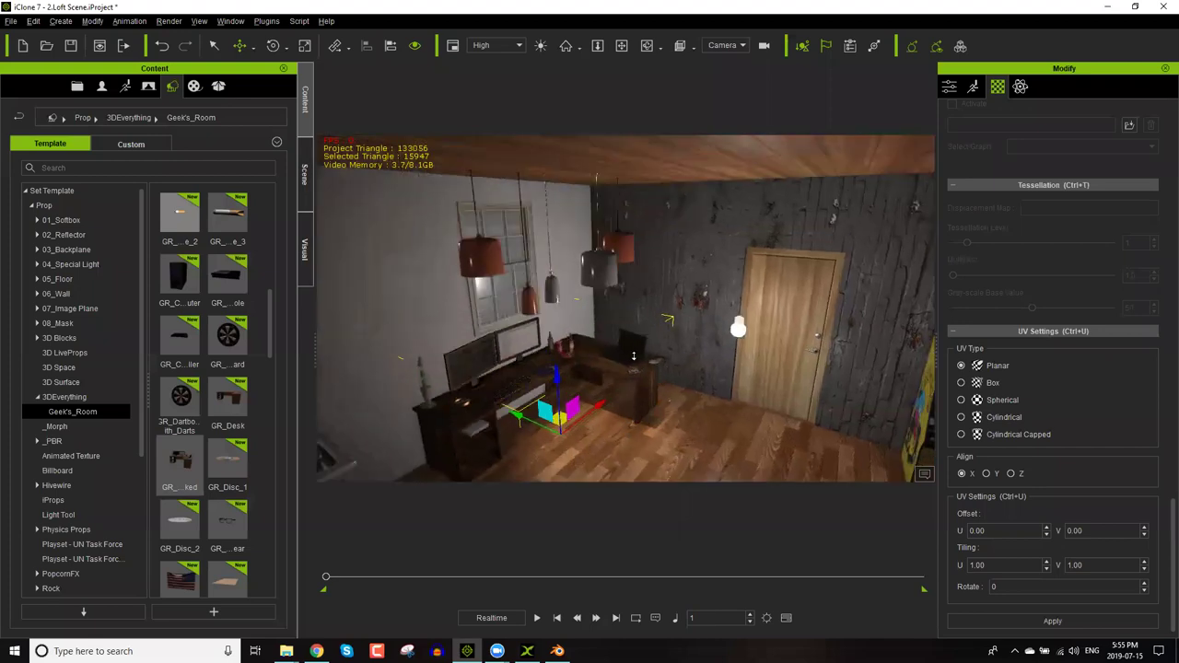
Inspect the monitors, keyboard, bottles and laptop on the desk up close, and clear the selection.
scroll(629, 345, up, 3)
right_drag(629, 341, 497, 359)
scroll(495, 358, up, 3)
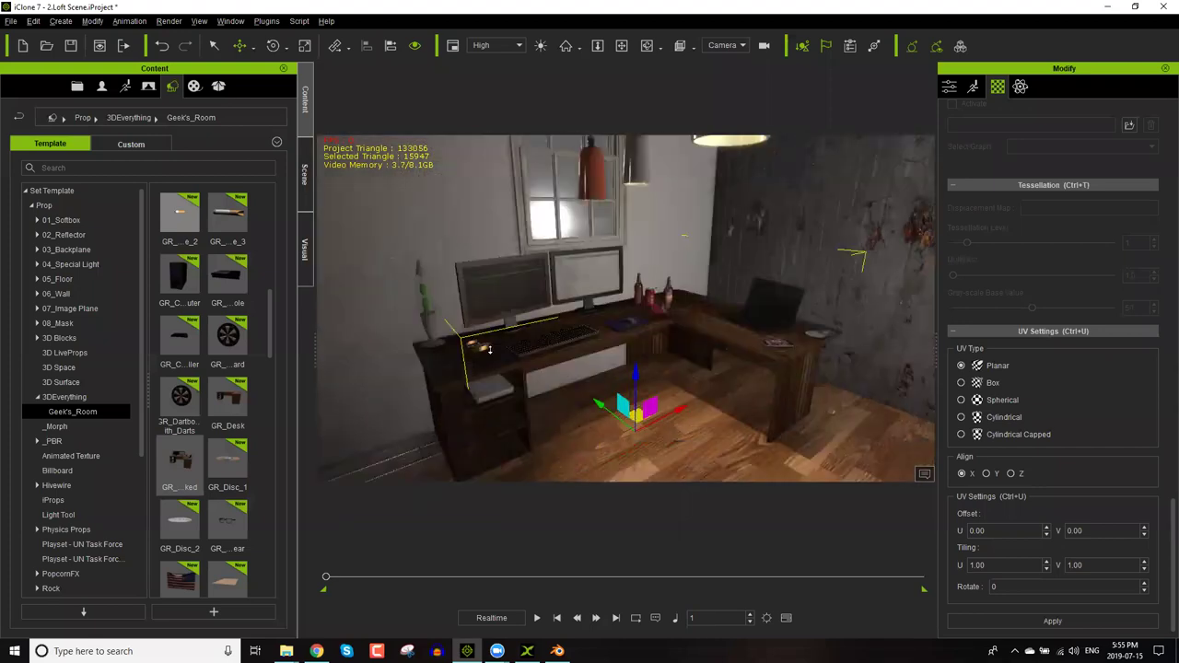
scroll(793, 298, up, 3)
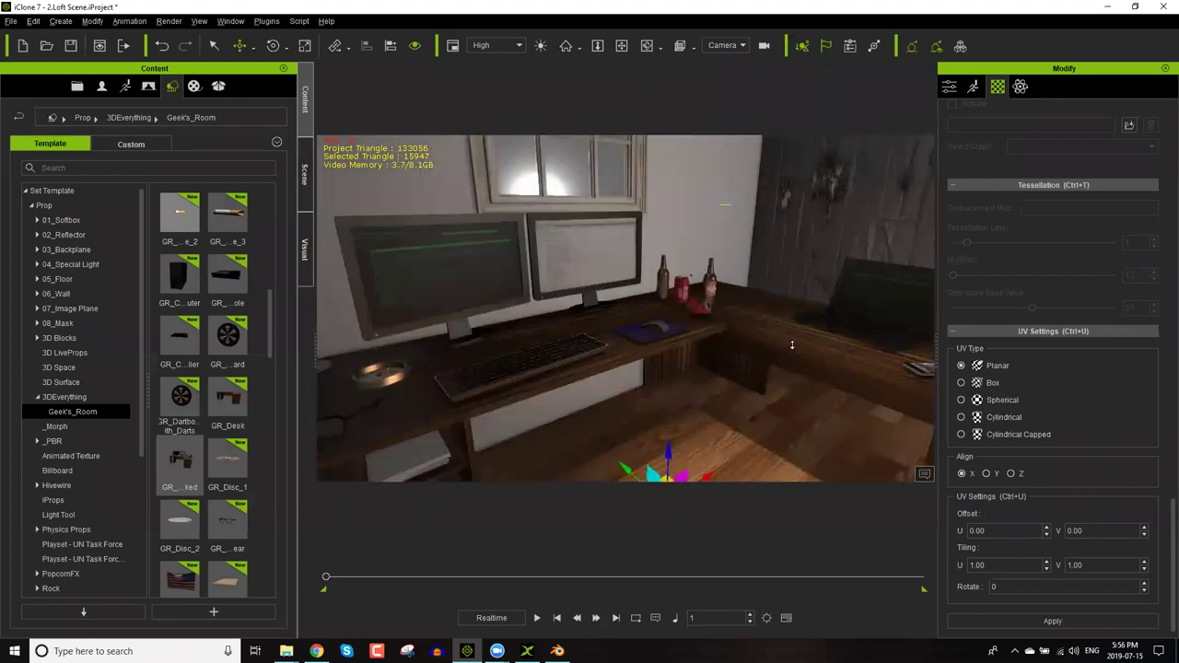
middle_drag(888, 265, 908, 278)
scroll(903, 283, down, 5)
click(423, 452)
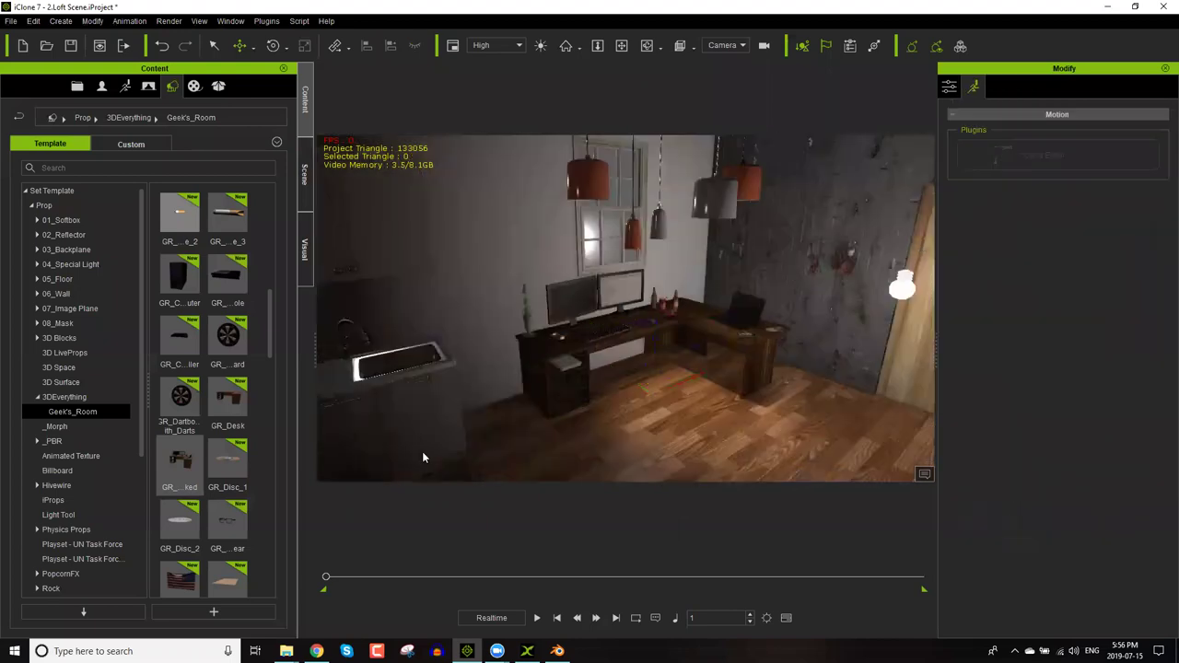
Turn off the scene's Point light to darken the area around the desk.
click(304, 183)
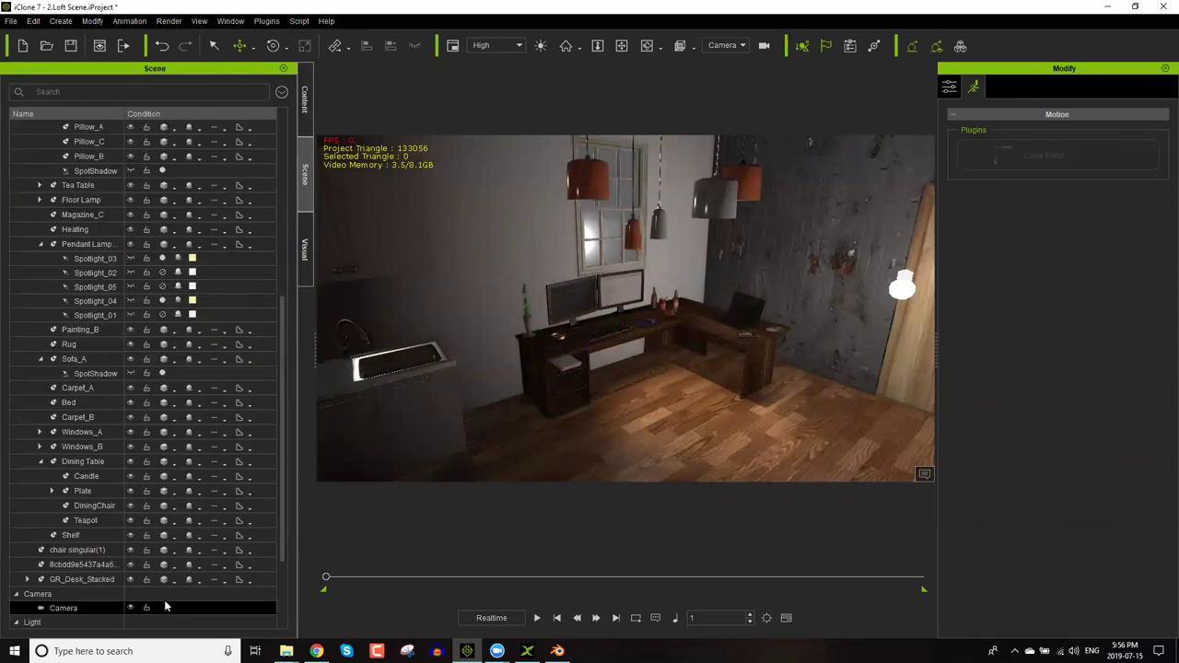
scroll(165, 607, down, 3)
click(163, 605)
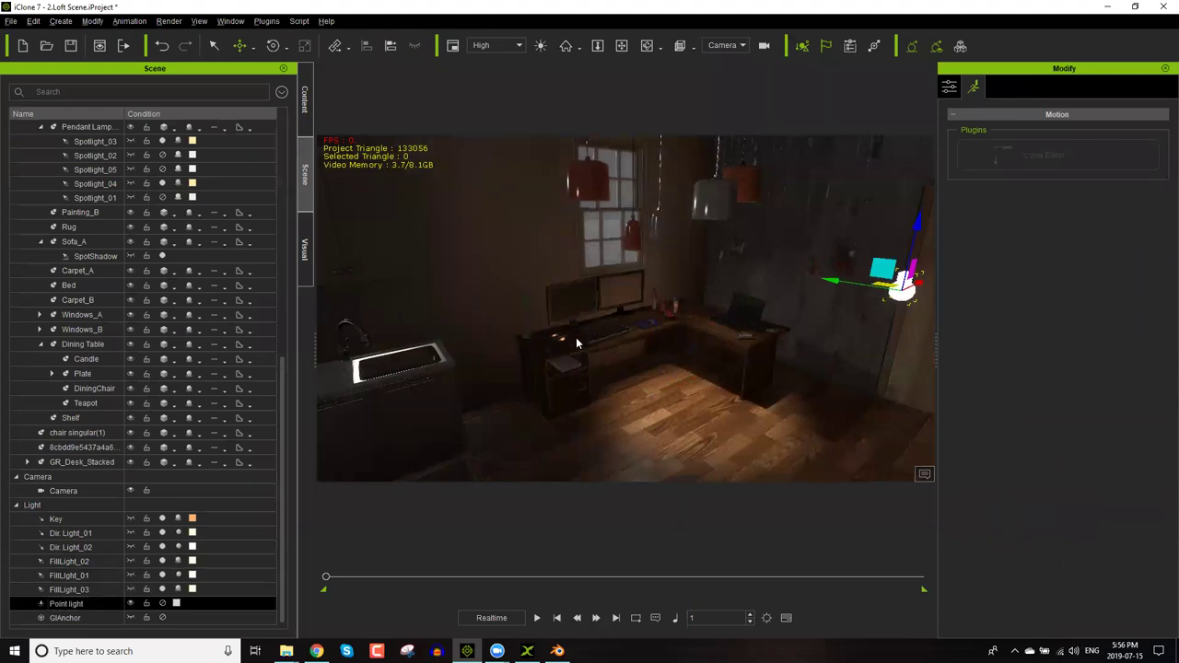
Select the desk monitor GR_Monitor_1 and bring up the texture settings of its display 1 material.
scroll(576, 342, up, 5)
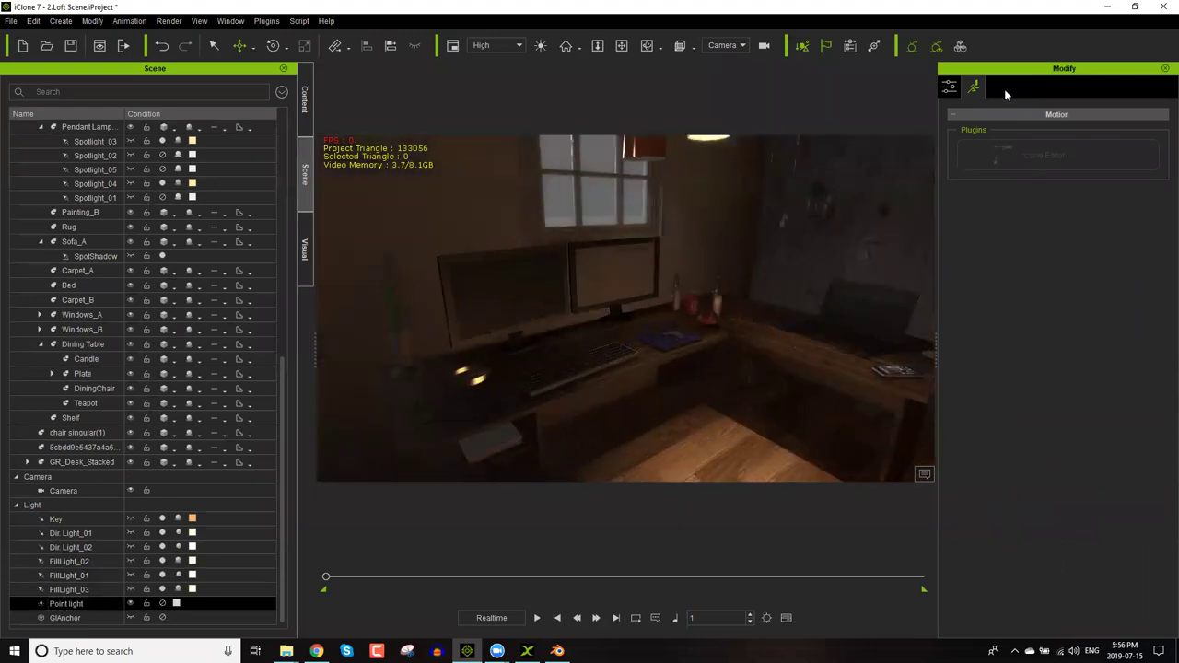
click(1002, 90)
scroll(1118, 281, down, 10)
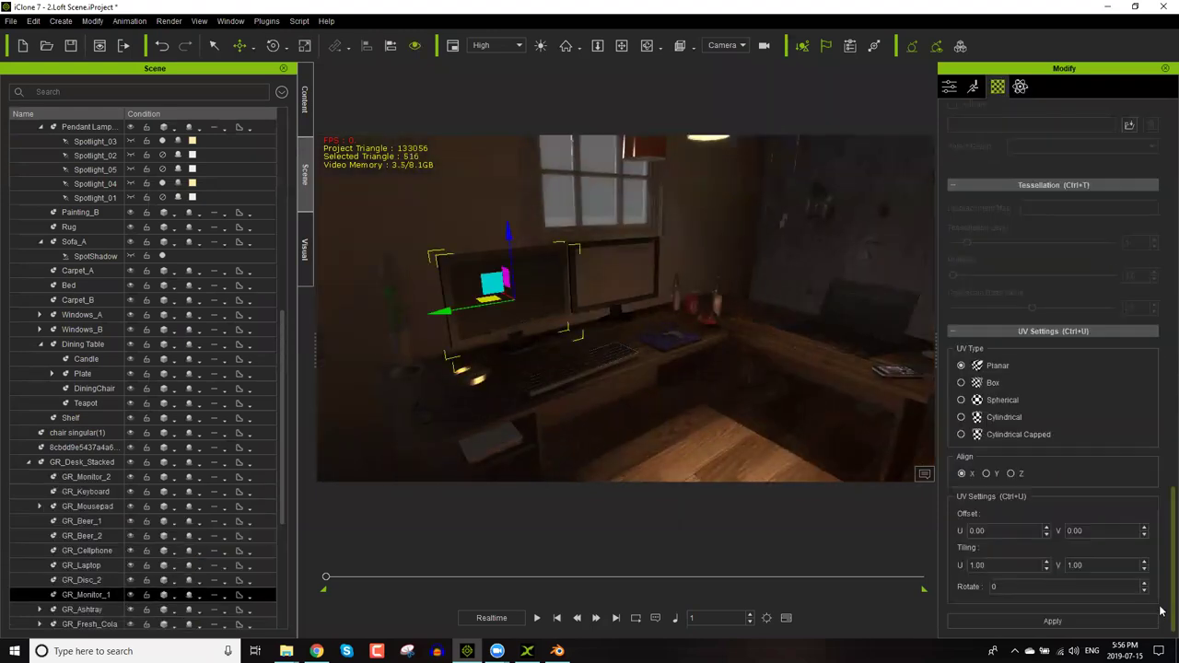
scroll(1161, 604, up, 12)
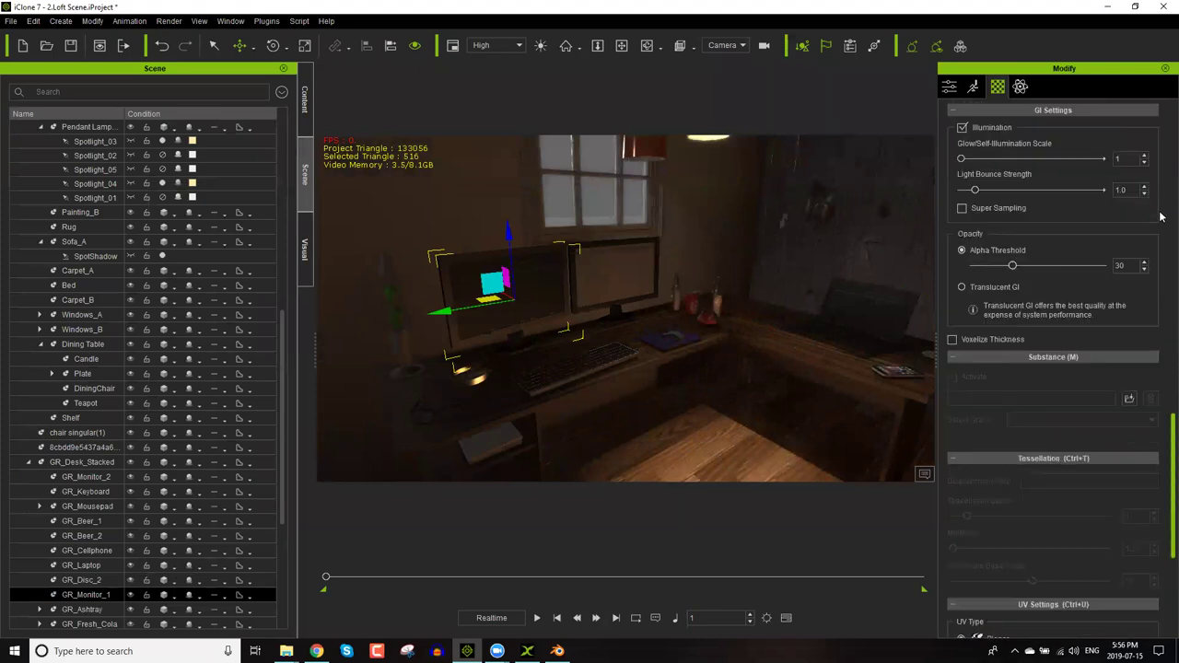
scroll(1044, 201, up, 4)
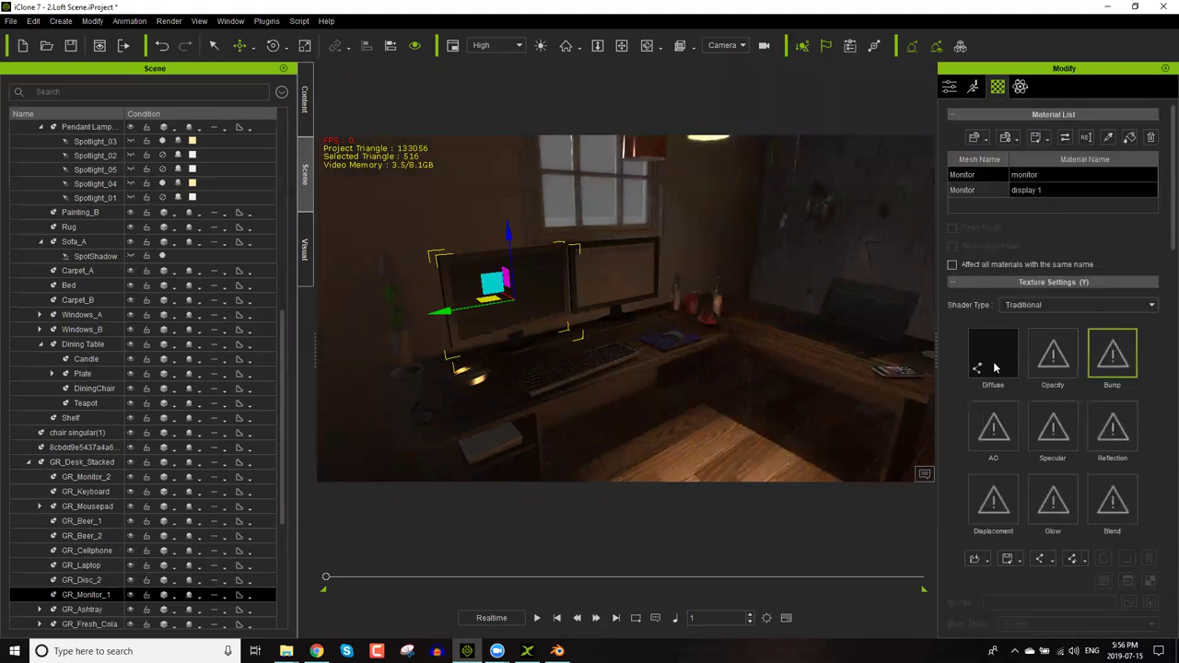
click(1026, 190)
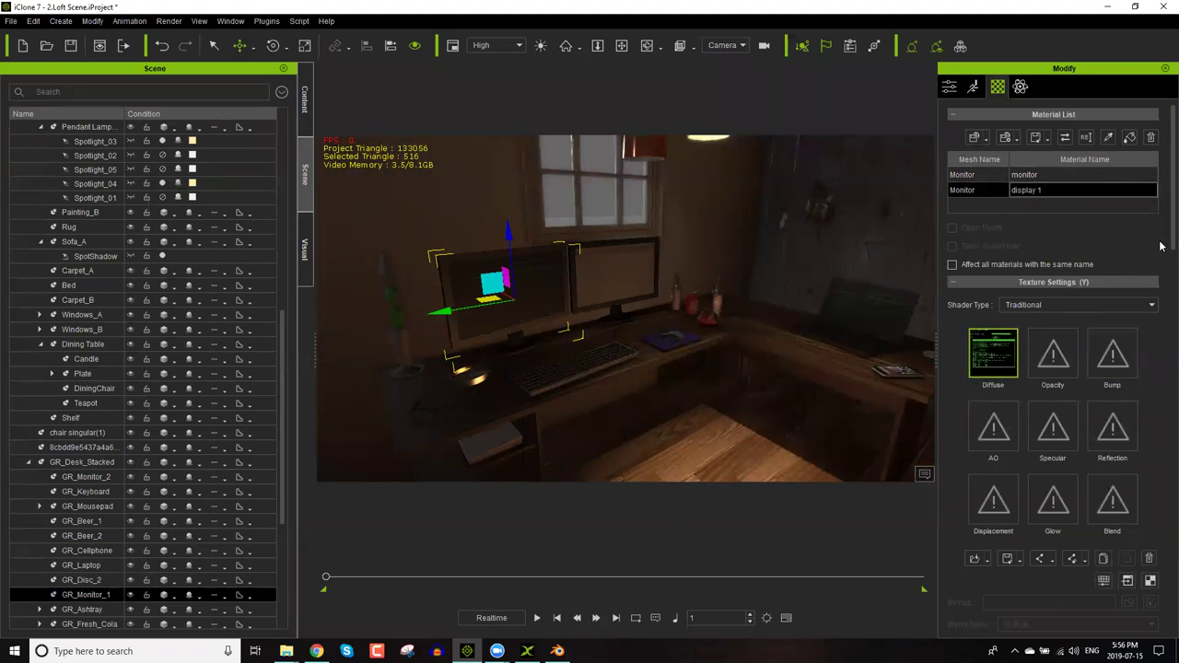
scroll(1161, 260, down, 2)
scroll(1106, 304, down, 2)
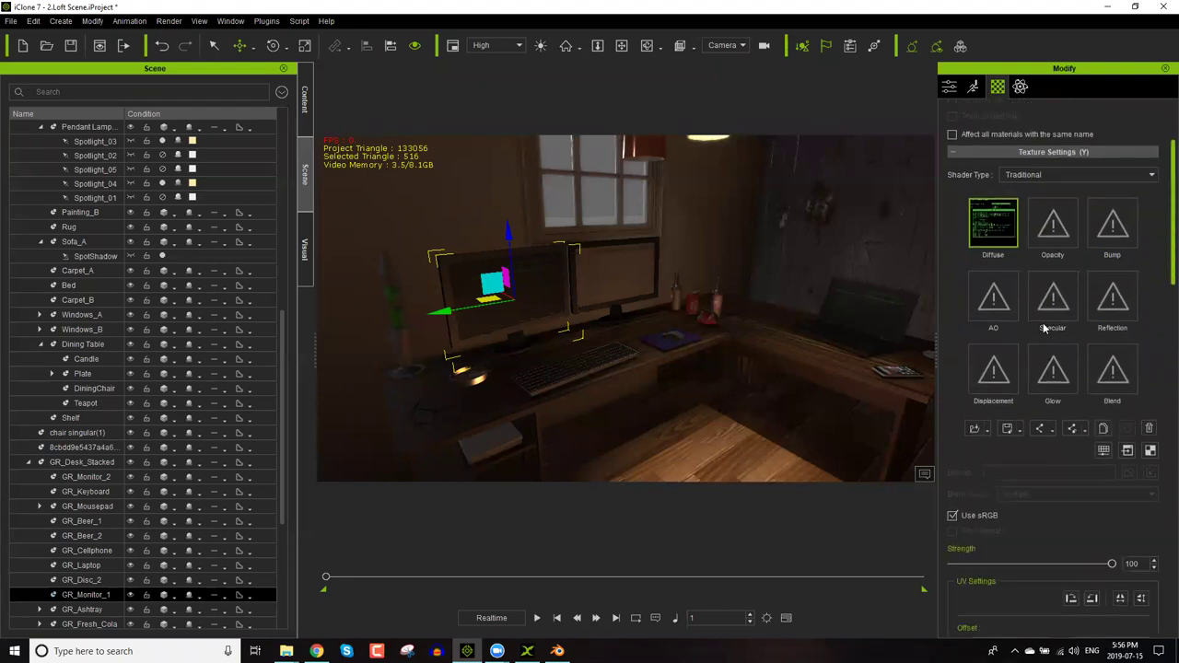
scroll(1042, 354, down, 1)
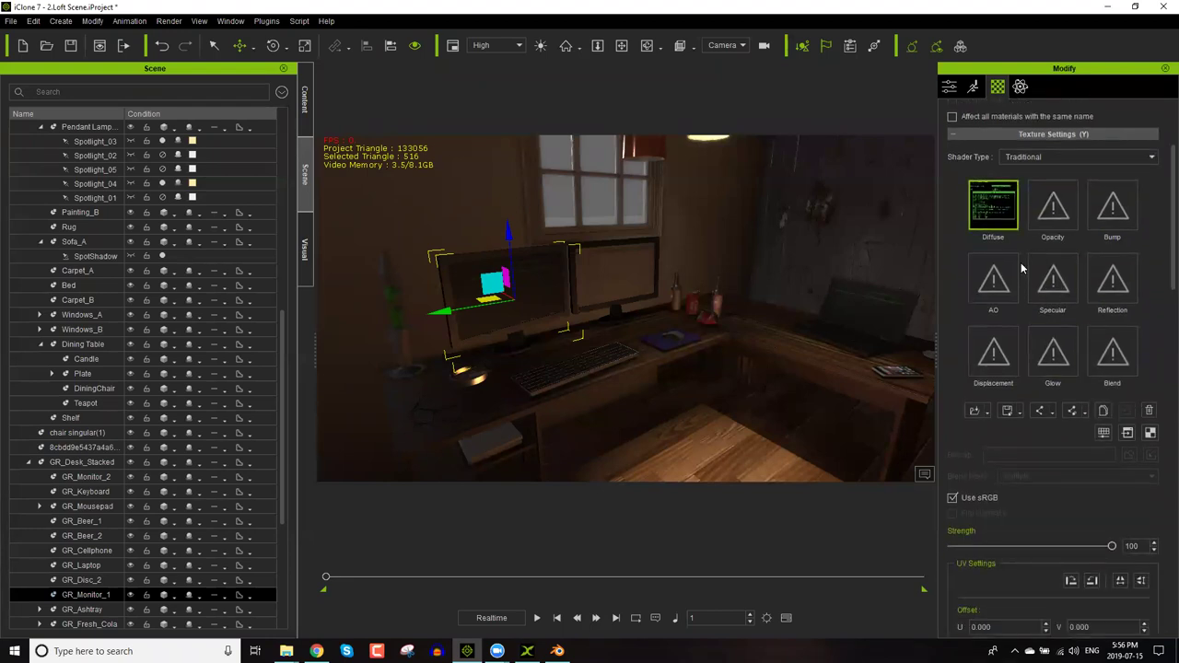
Export the Diffuse texture of GR_Monitor_1's display 1 material to the Desktop folder.
click(608, 269)
click(581, 281)
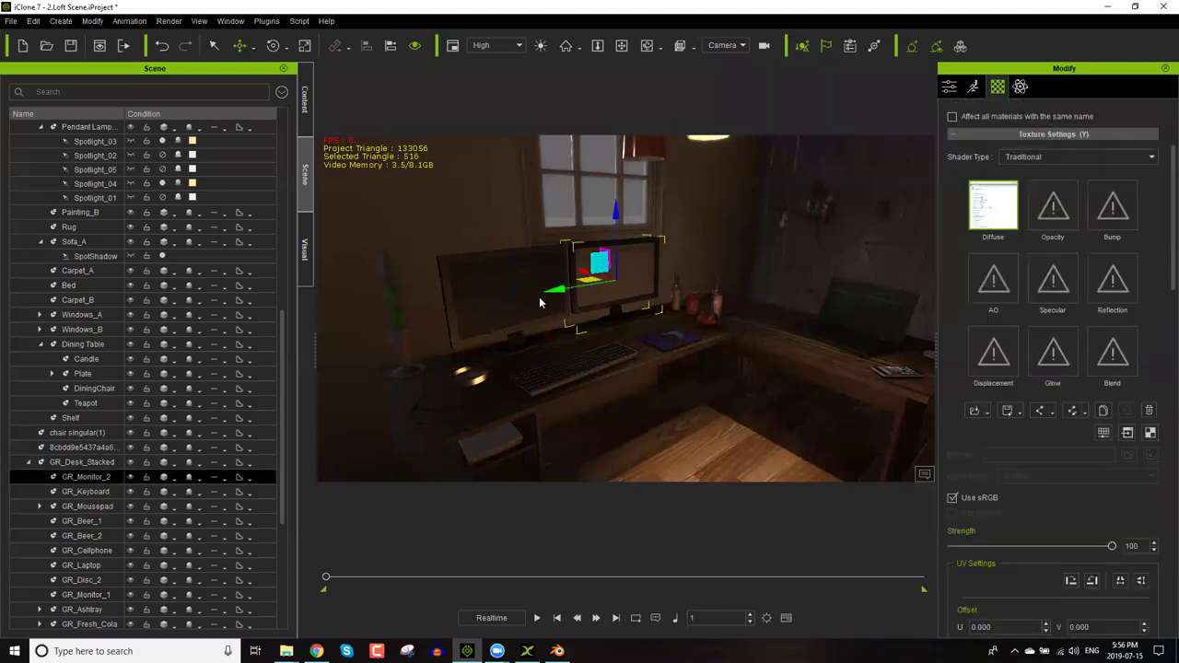
click(519, 291)
click(519, 291)
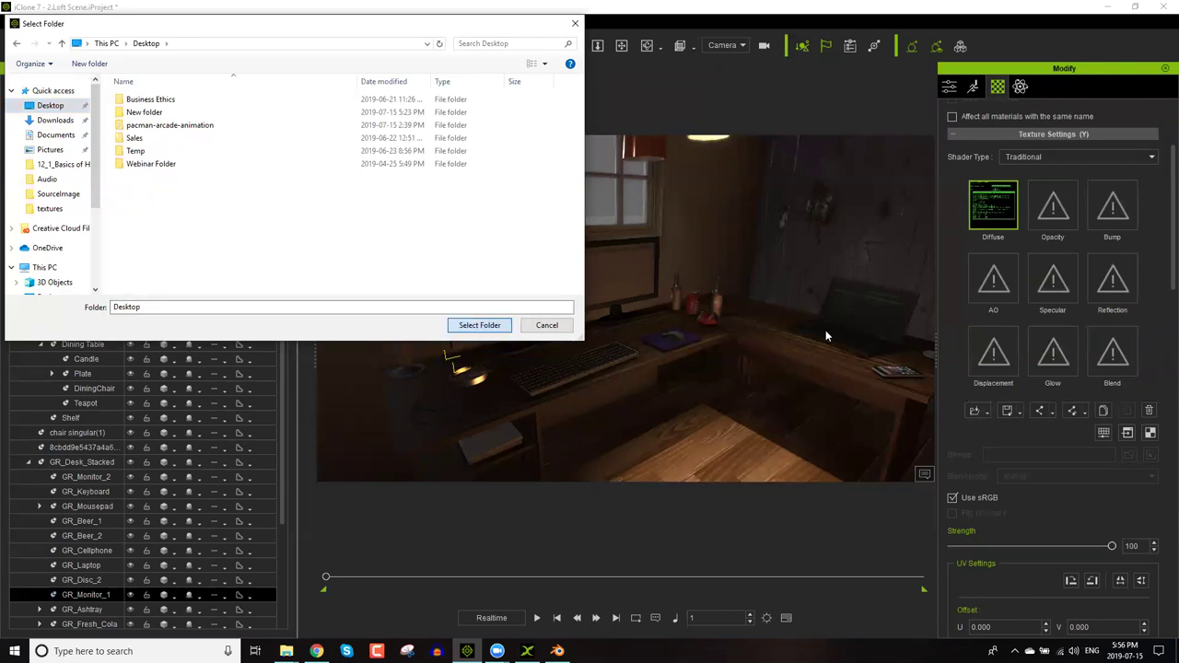
key(Return)
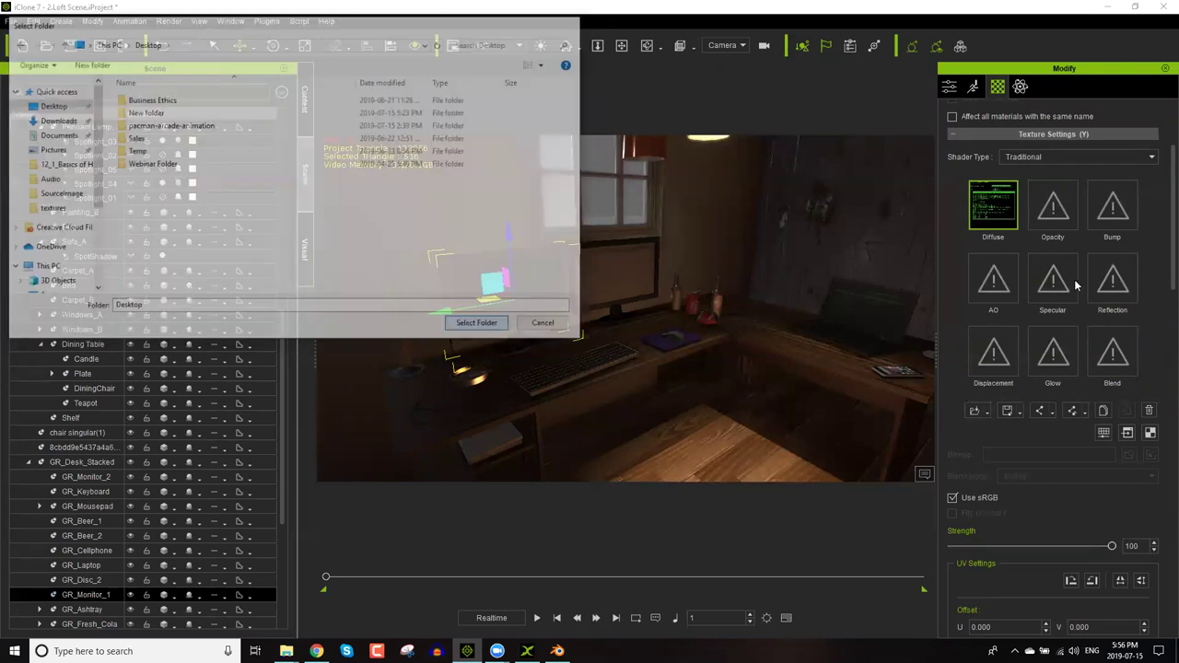
Load the display 1_Diffuse image from the Desktop as the Glow texture of GR_Monitor_1's display material.
click(1055, 358)
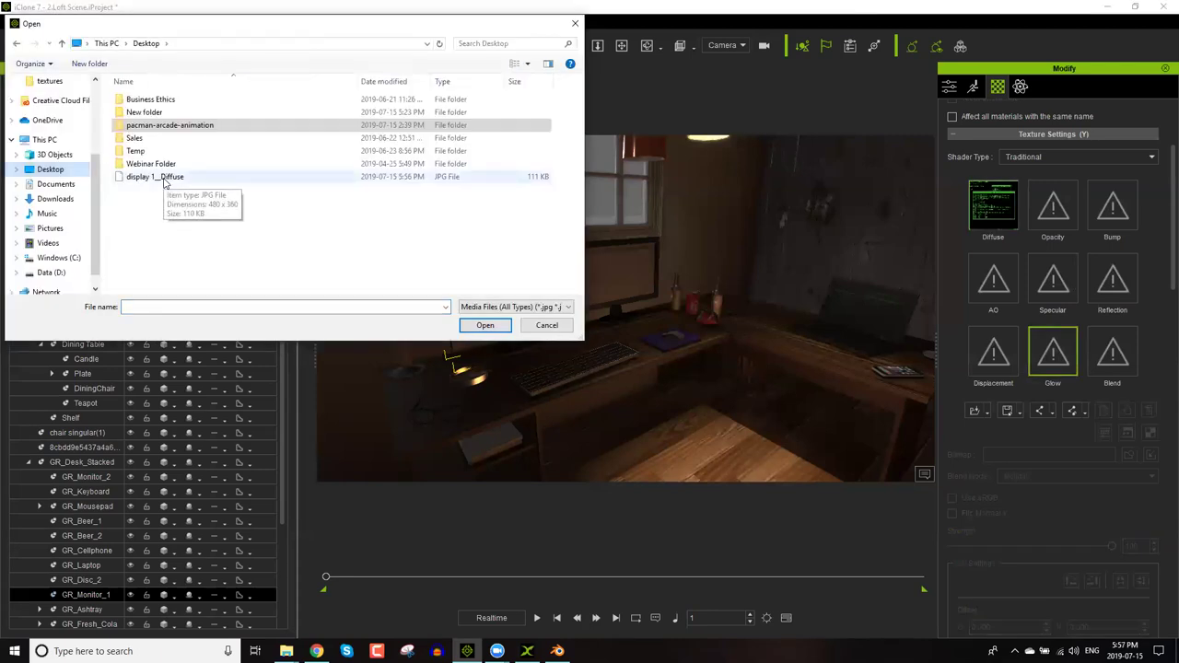
click(164, 178)
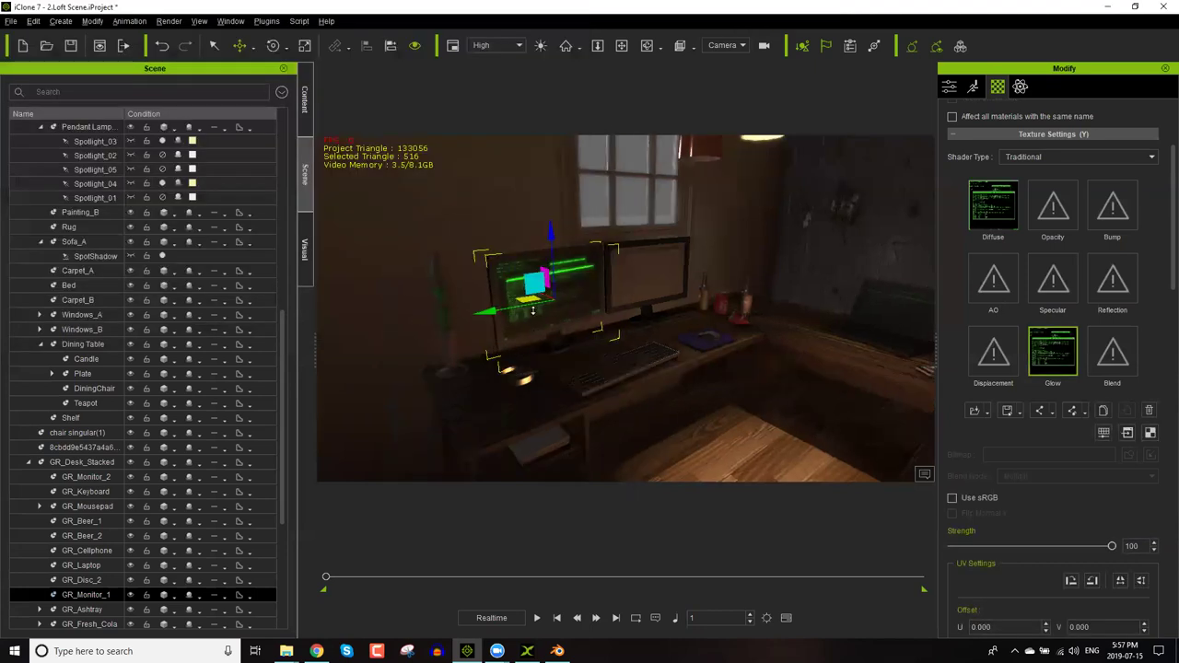
right_drag(533, 311, 560, 312)
Try the monitor's Glow texture at strength 0, and undo the change.
drag(1115, 548, 920, 544)
drag(1018, 548, 1161, 539)
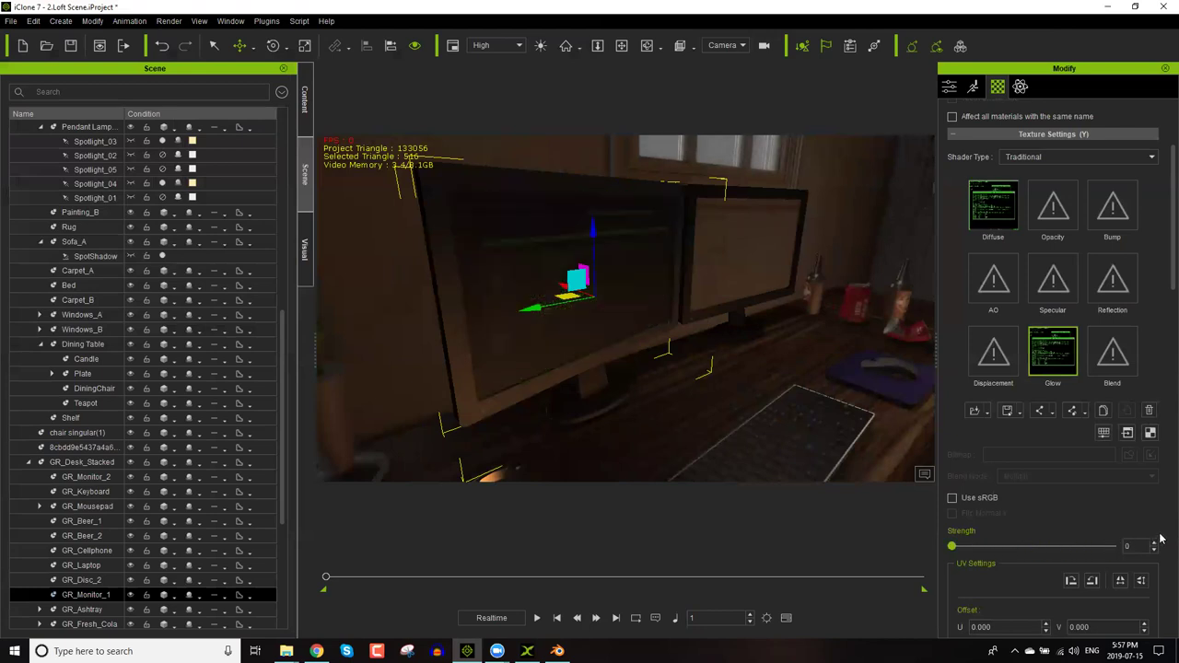
key(ctrl+z)
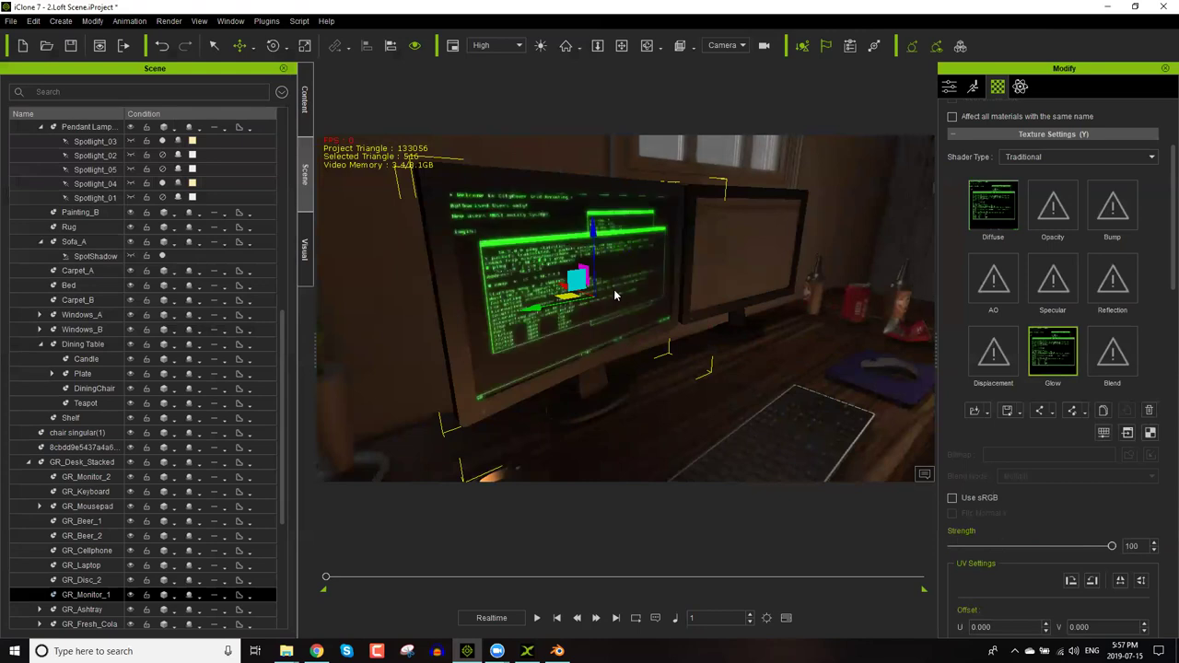
Turn off the scene's two directional lights, the three fill lights and the Key light.
scroll(281, 373, down, 3)
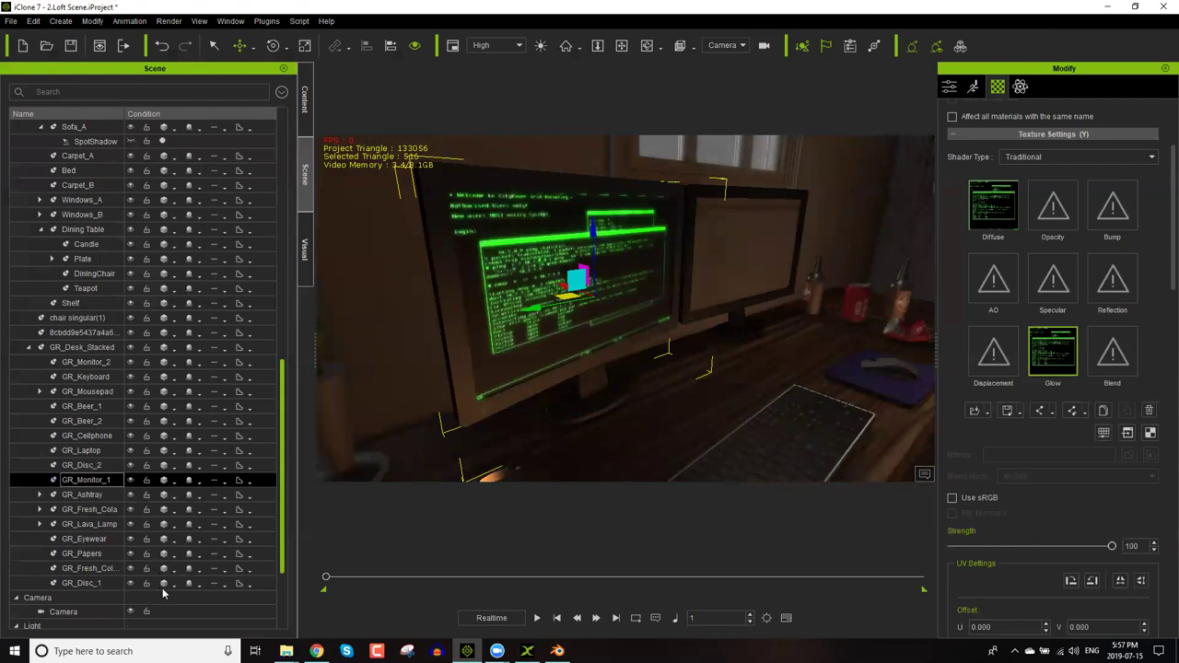
scroll(163, 522, down, 3)
click(163, 523)
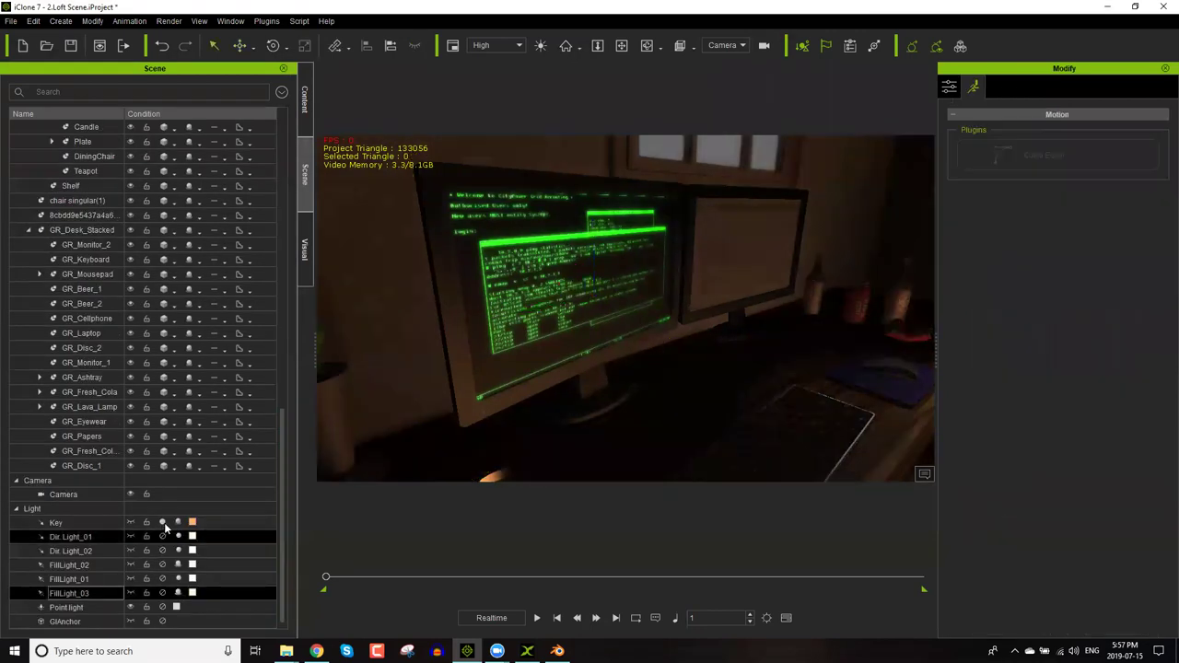
click(164, 522)
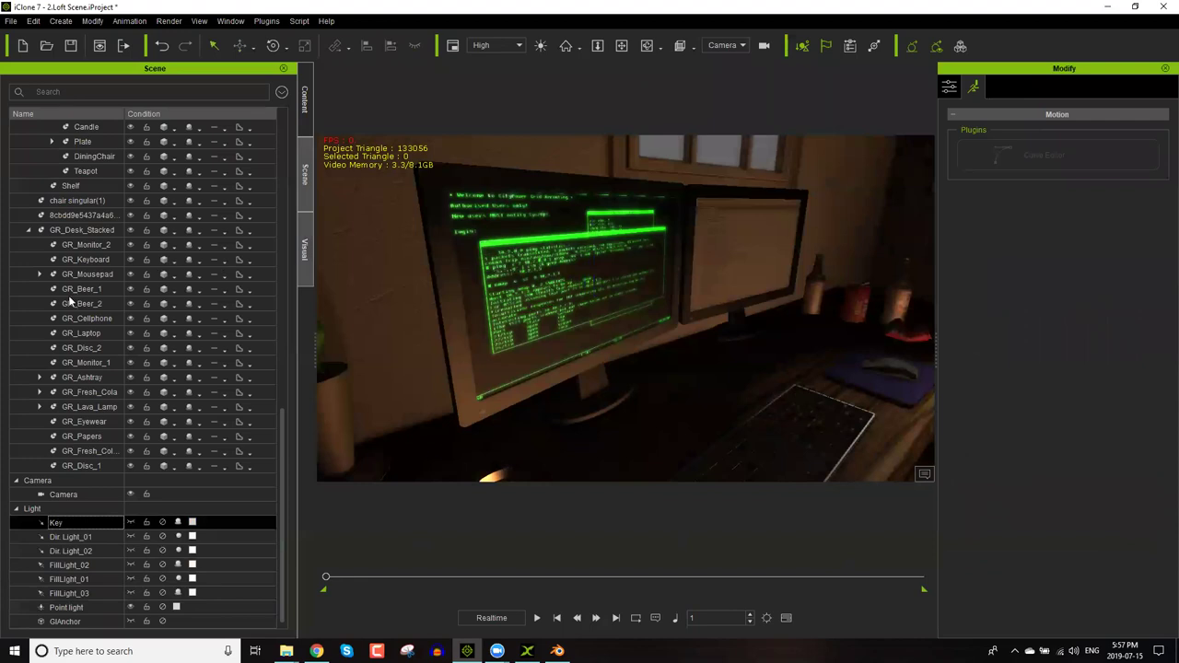
Turn off the HDR effect and keep black (#000000) as the ambient light color in the visual settings.
click(305, 249)
scroll(138, 405, down, 5)
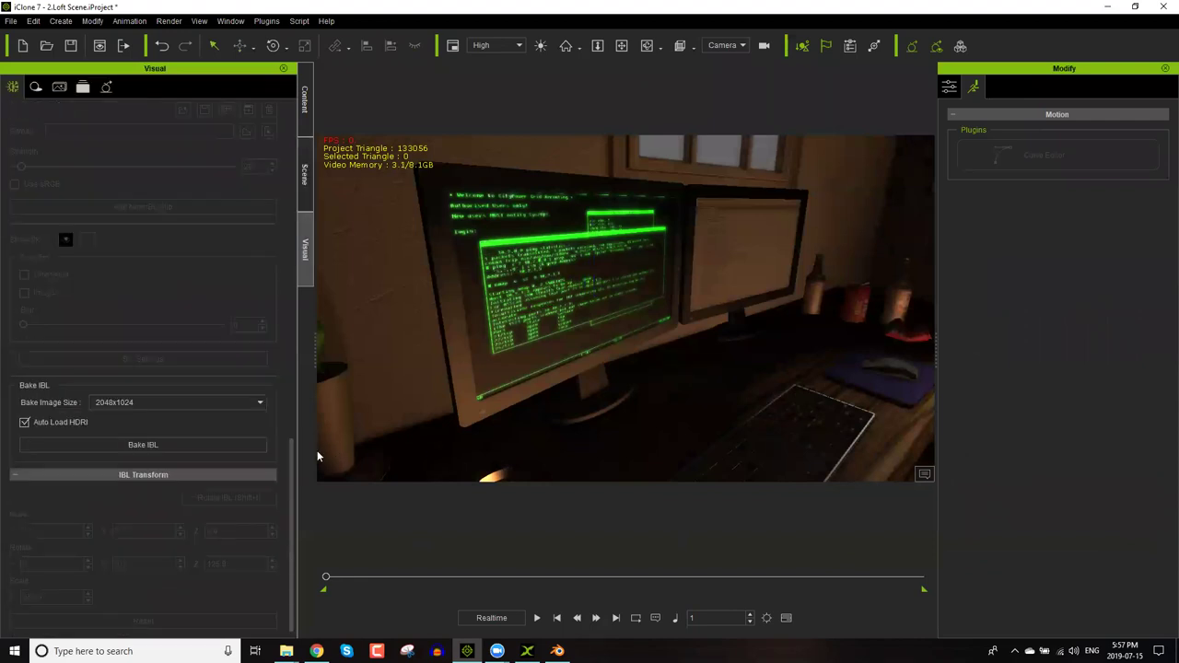
scroll(290, 245, up, 5)
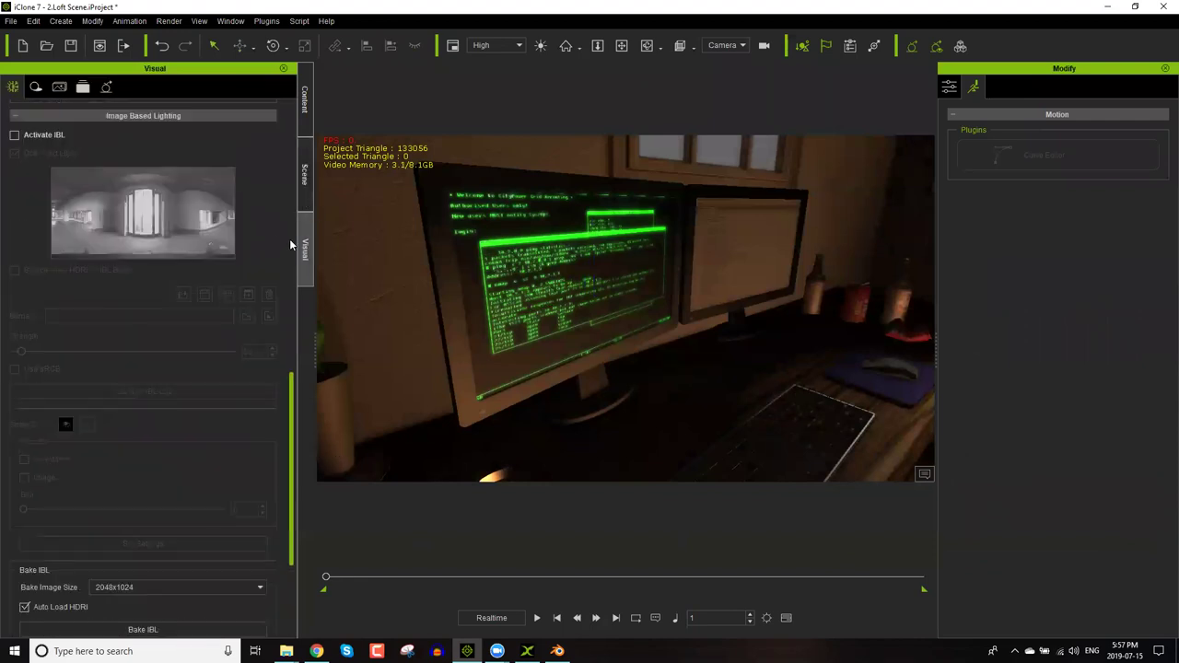
scroll(288, 246, up, 8)
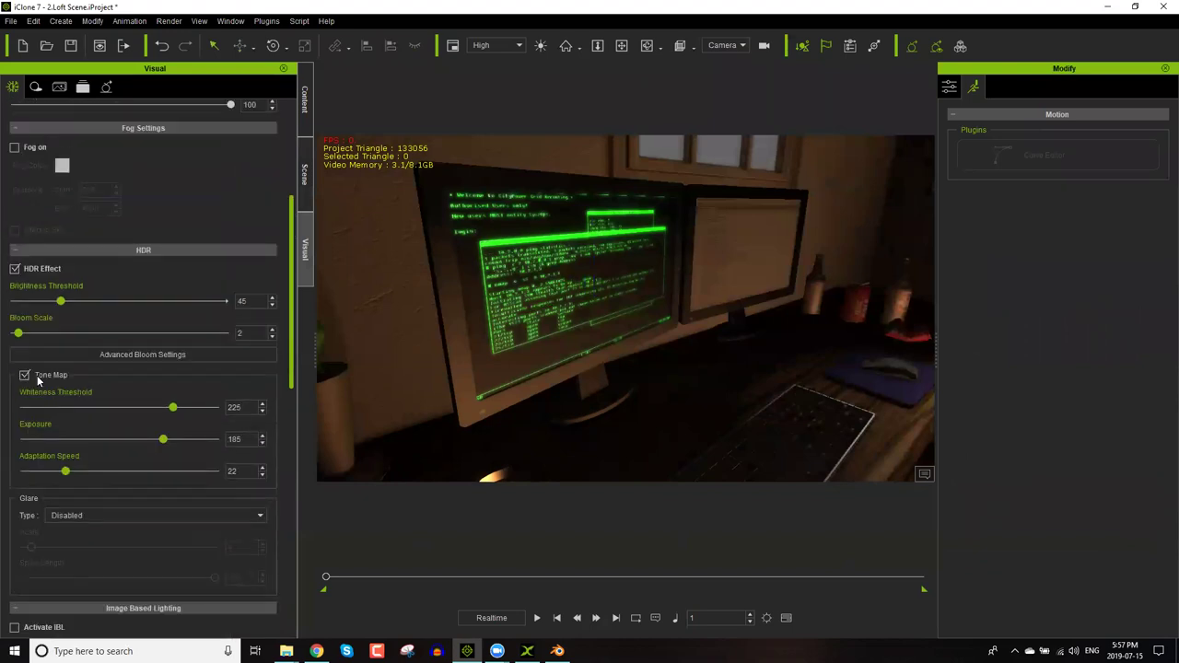
scroll(201, 342, up, 2)
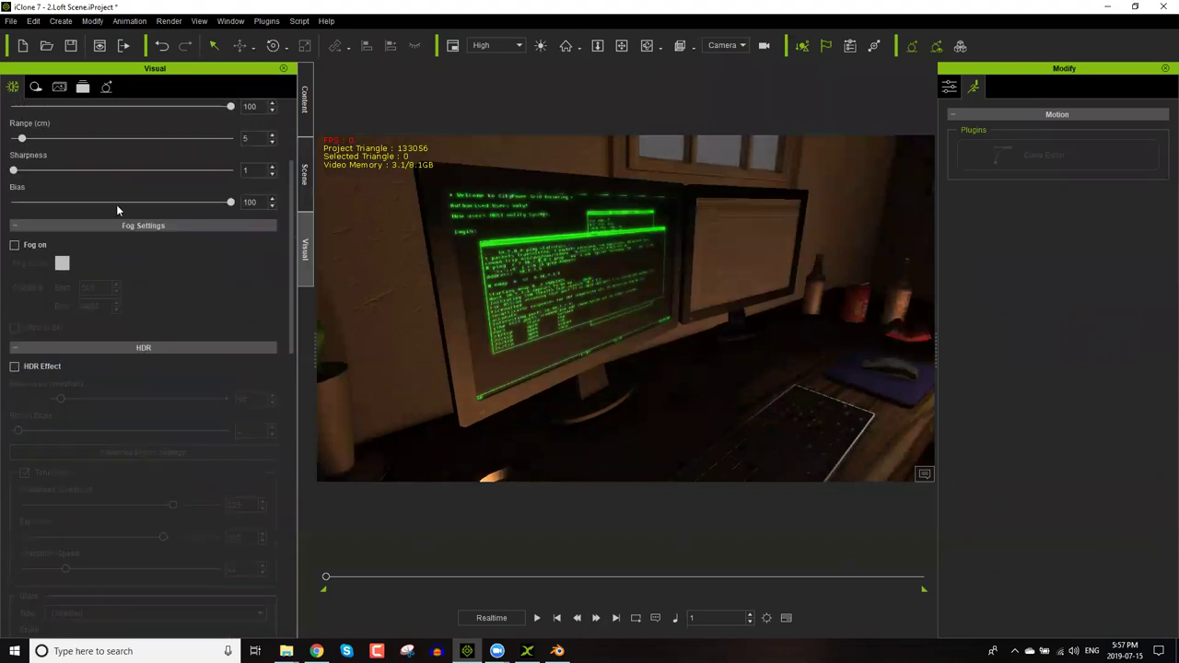
scroll(90, 147, up, 3)
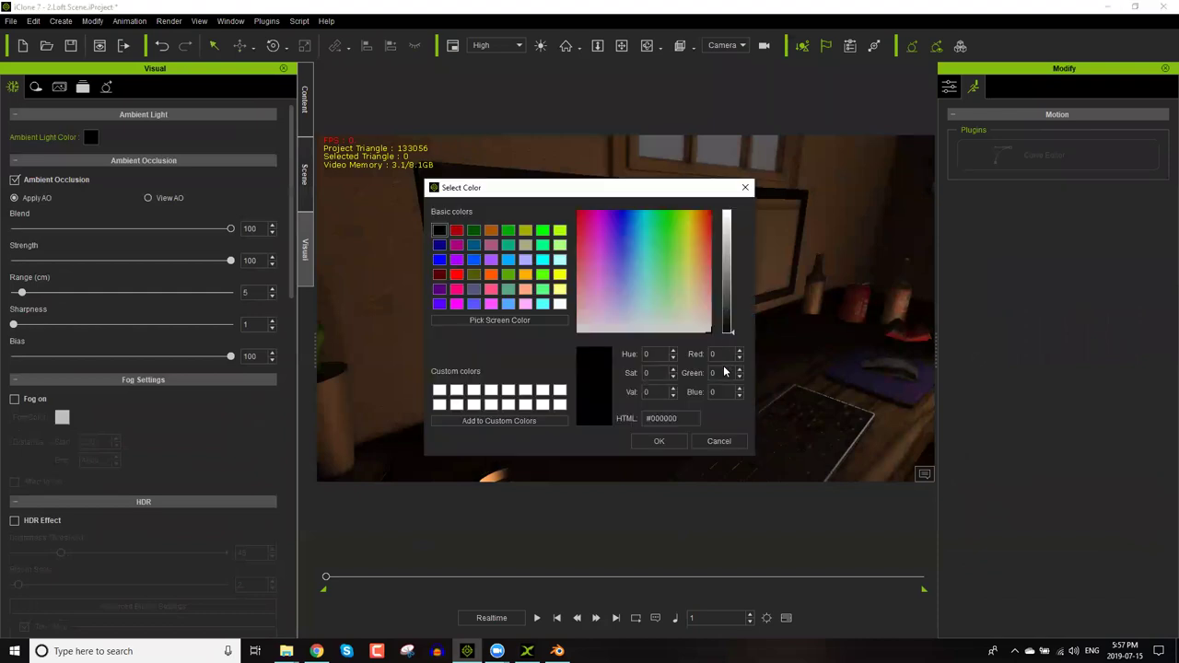
click(661, 441)
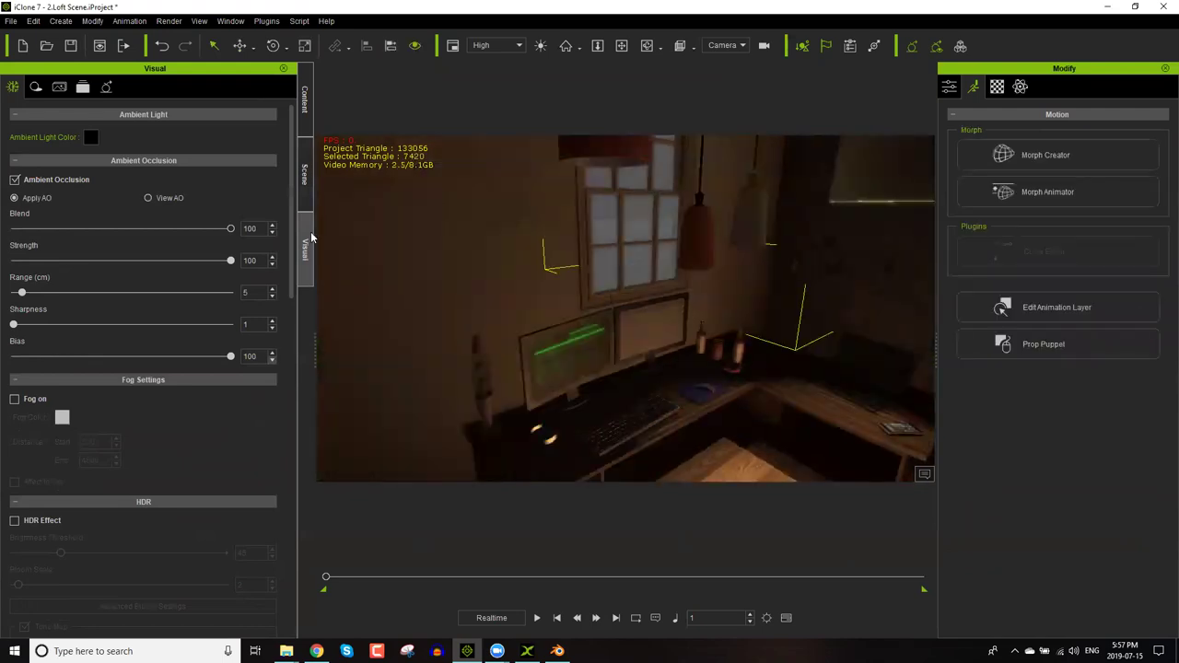
Turn off Spotlight_03 and Spotlight_04 of the pendant lamp.
click(308, 185)
key(F4)
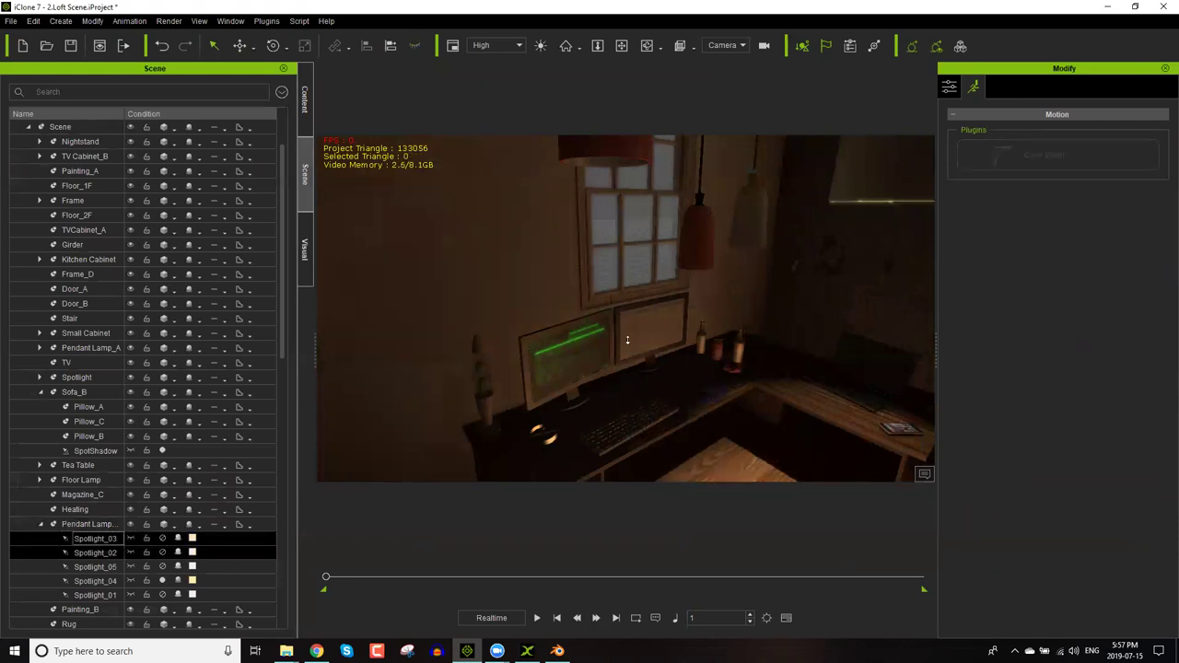
click(628, 337)
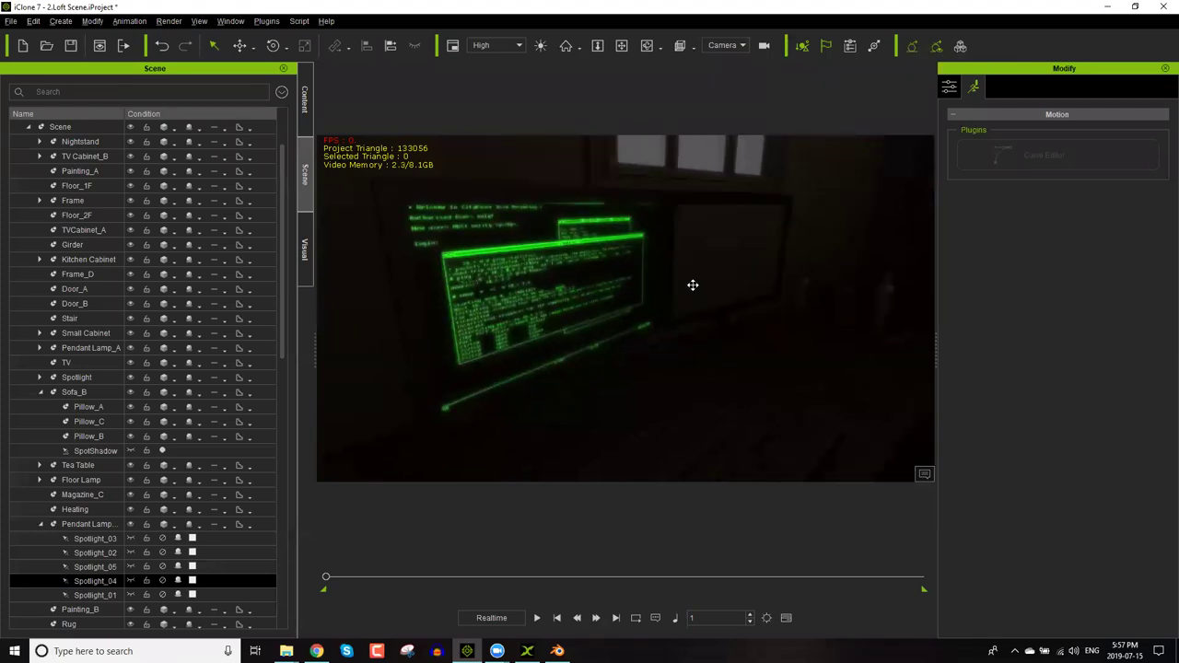
Raise the Global Illumination bounce strength to about 19.9 for Diffuse and 8.7 for Specular.
click(303, 242)
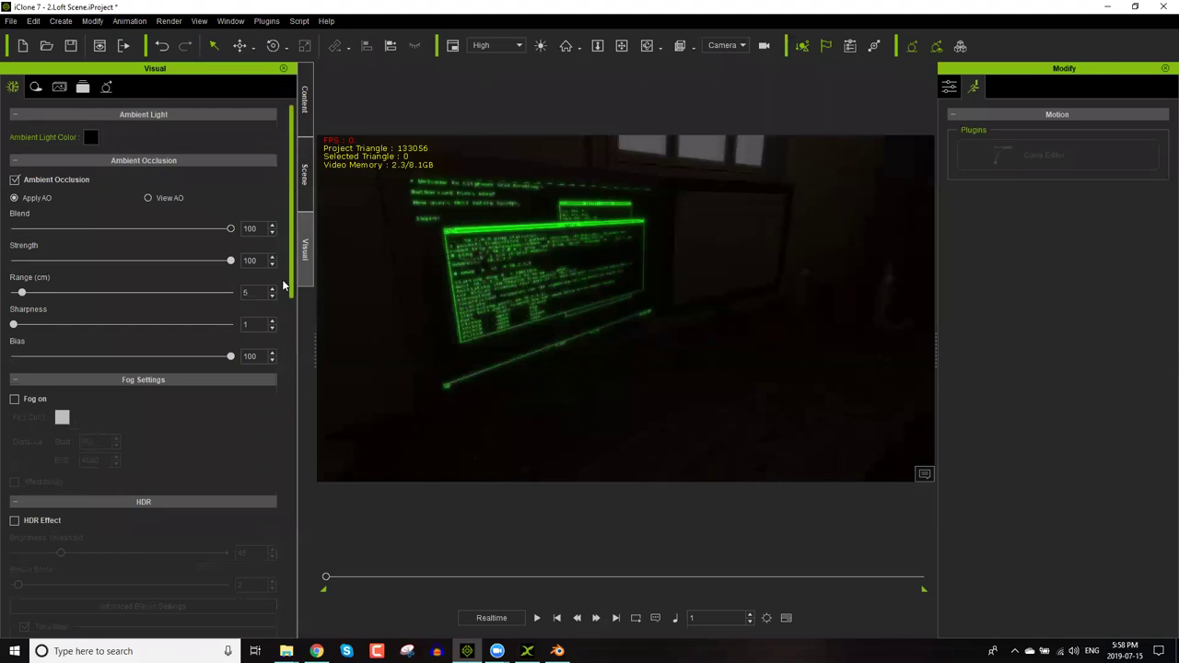
scroll(284, 286, down, 15)
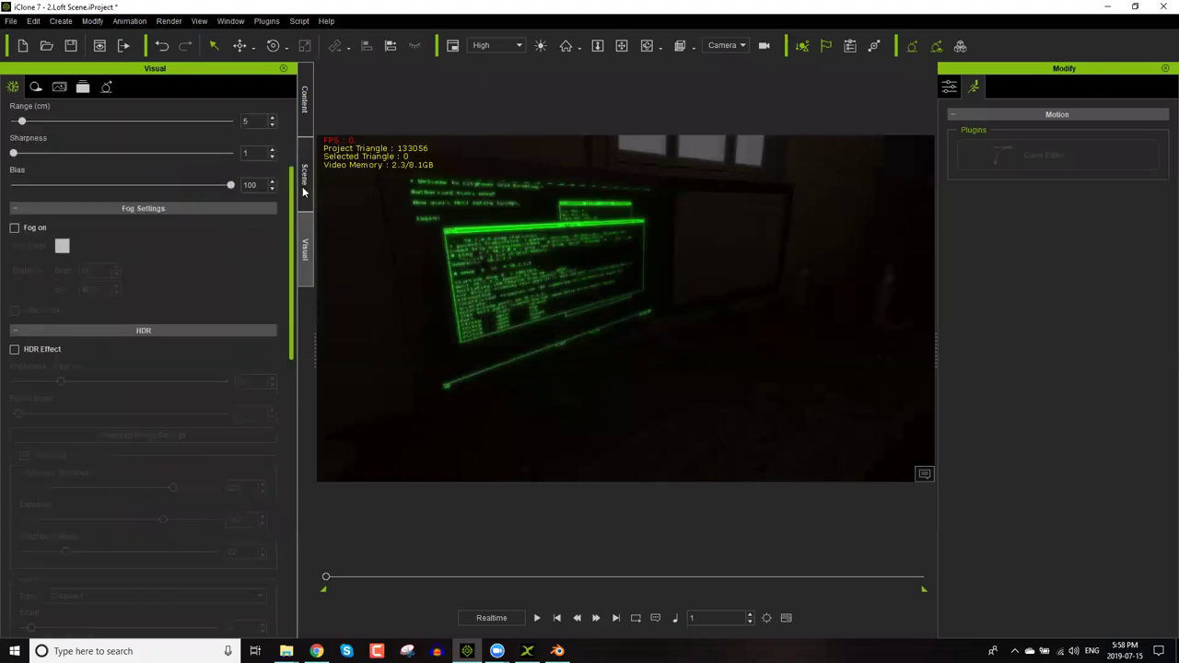
click(105, 93)
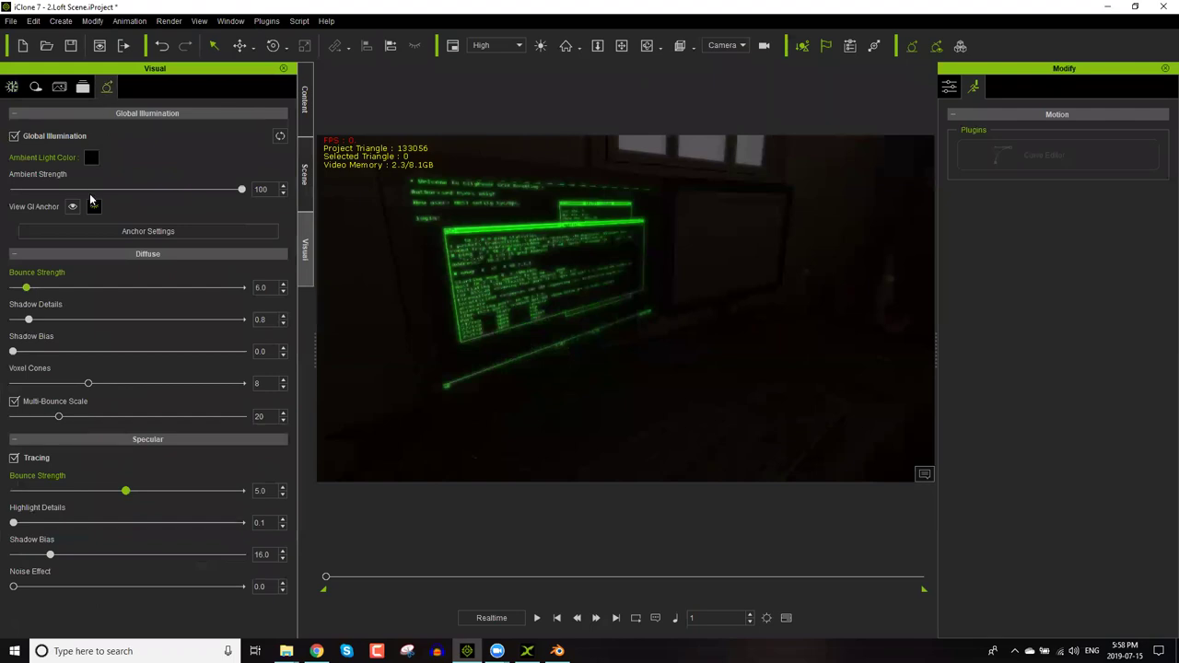
drag(26, 288, 58, 288)
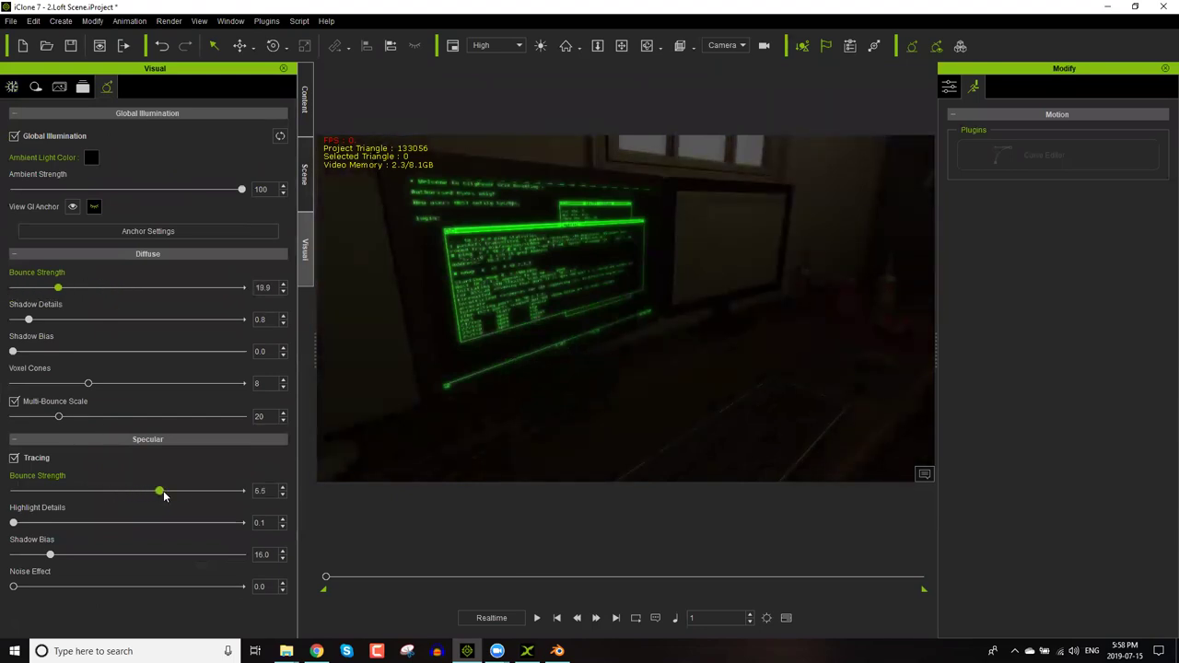
click(210, 491)
scroll(639, 293, down, 2)
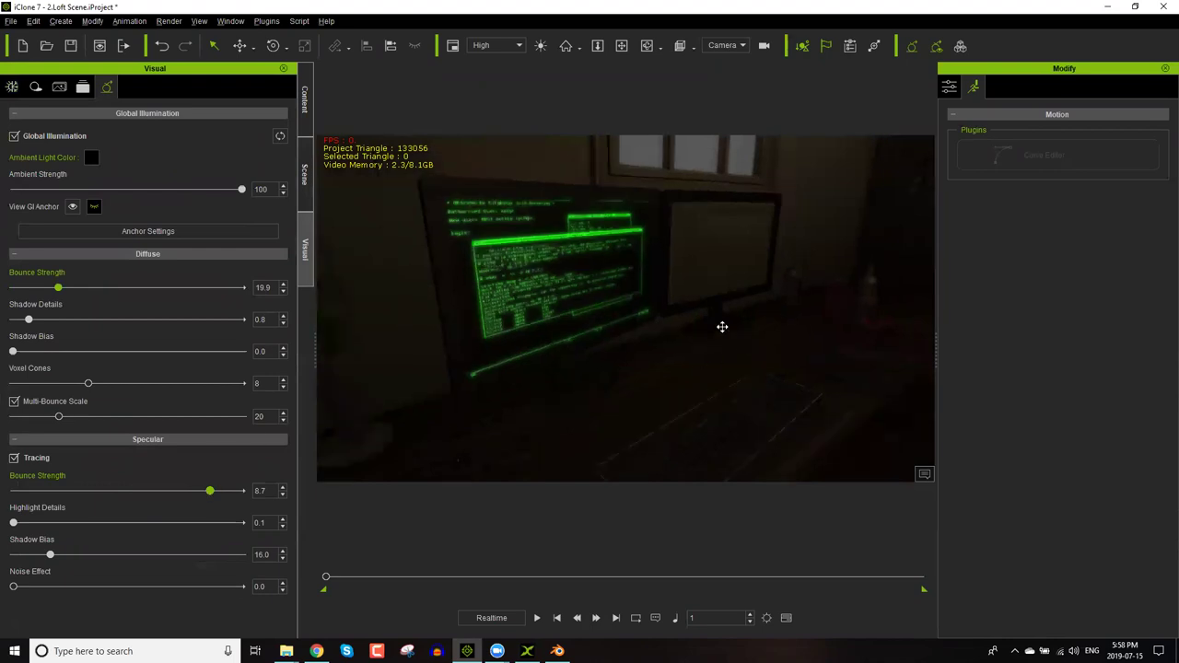
scroll(721, 326, down, 3)
right_drag(683, 321, 618, 333)
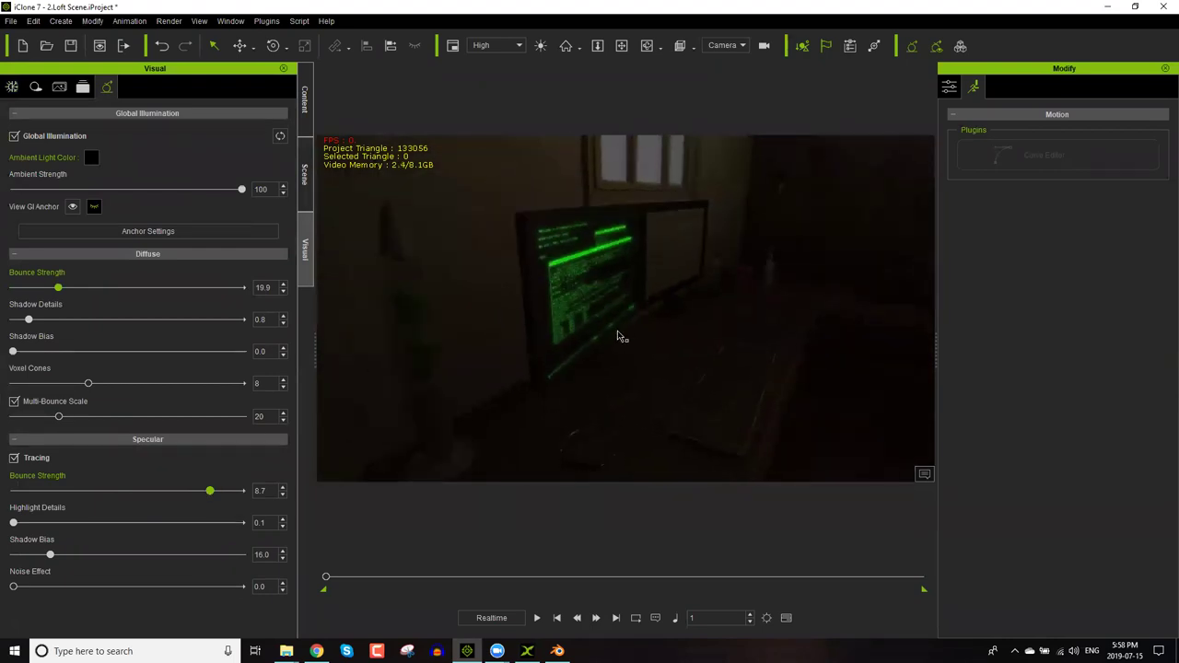
Darken the Global Illumination ambient light color towards black.
click(92, 157)
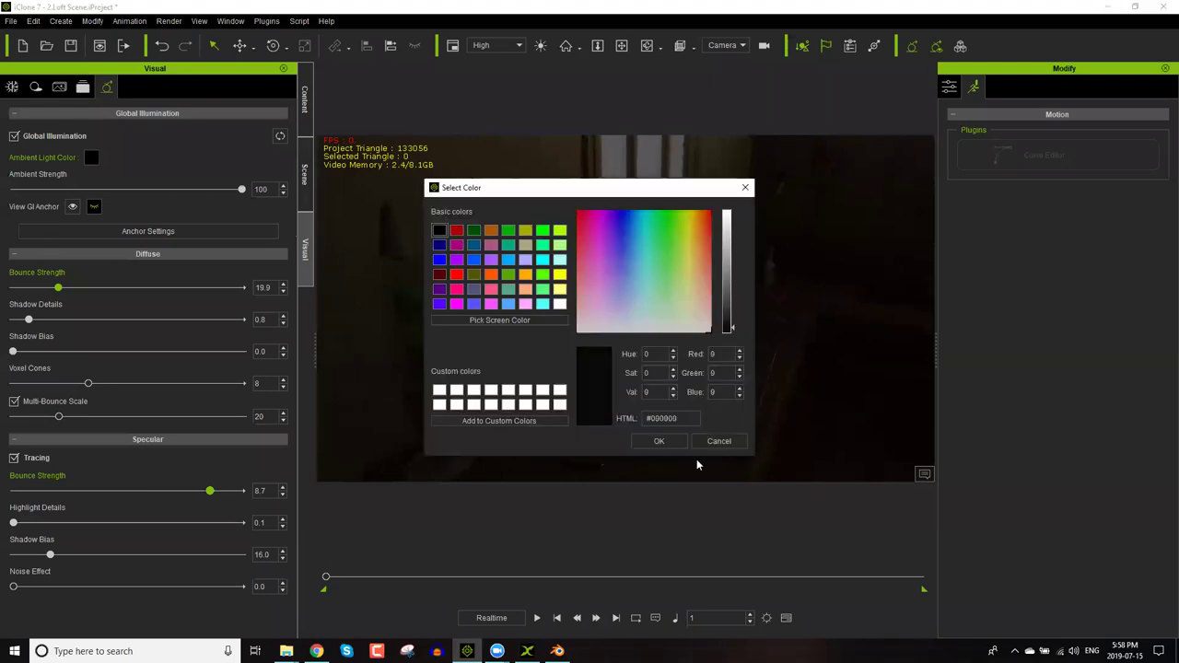
click(678, 444)
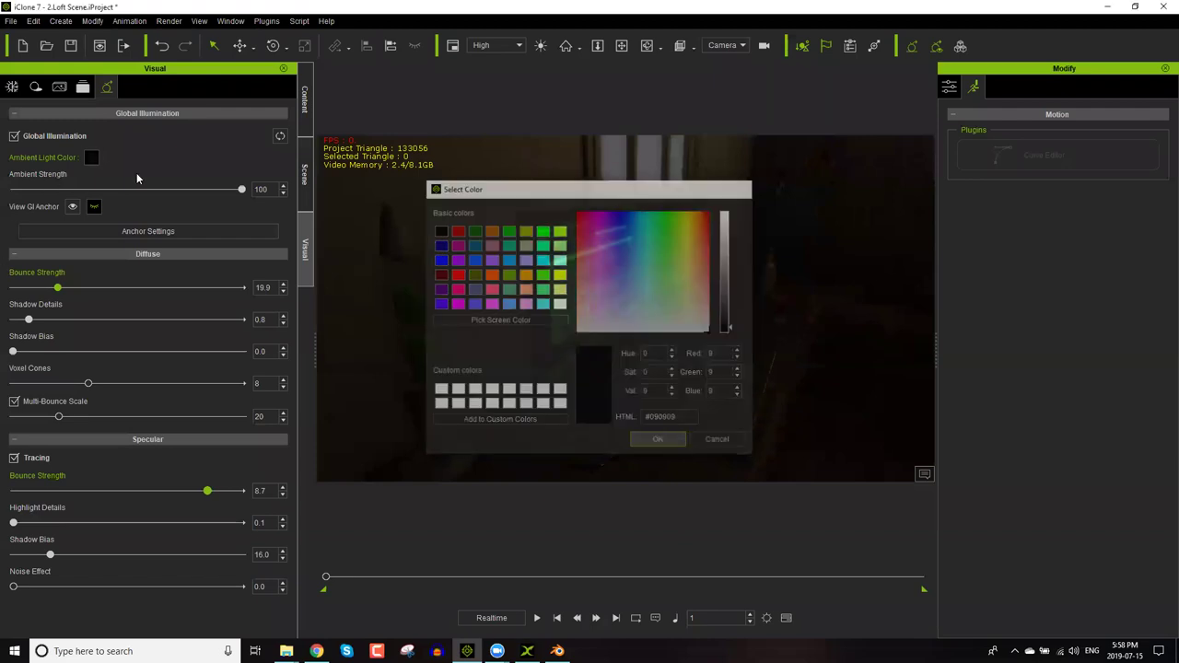
click(93, 157)
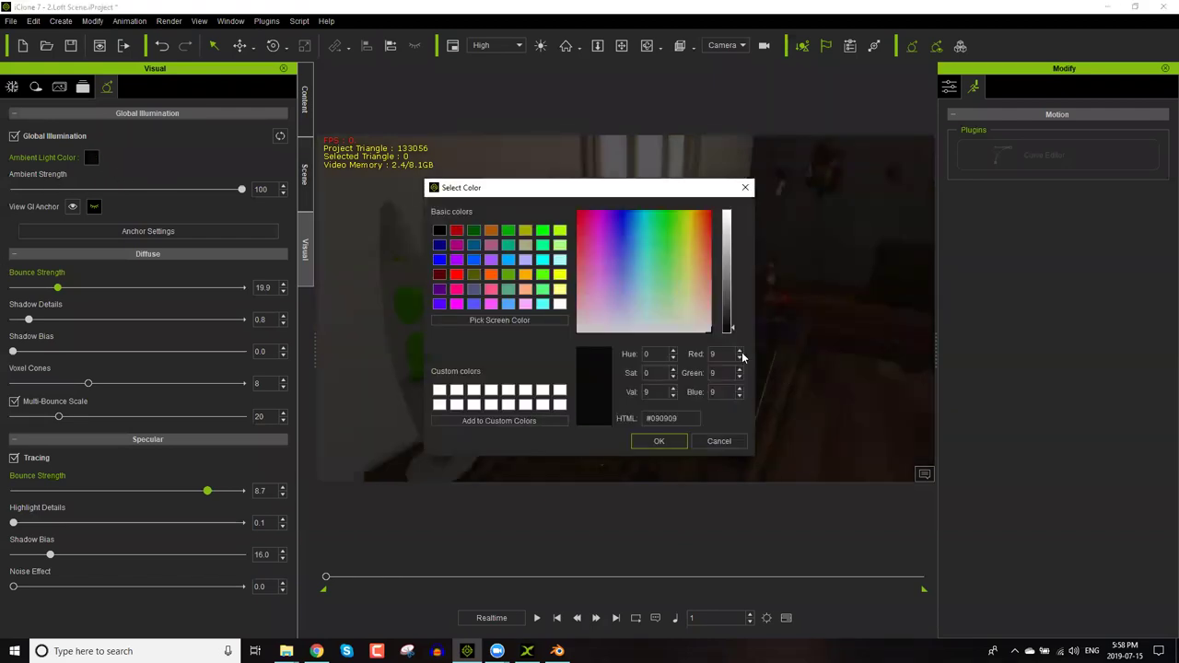
drag(730, 331, 729, 337)
click(660, 441)
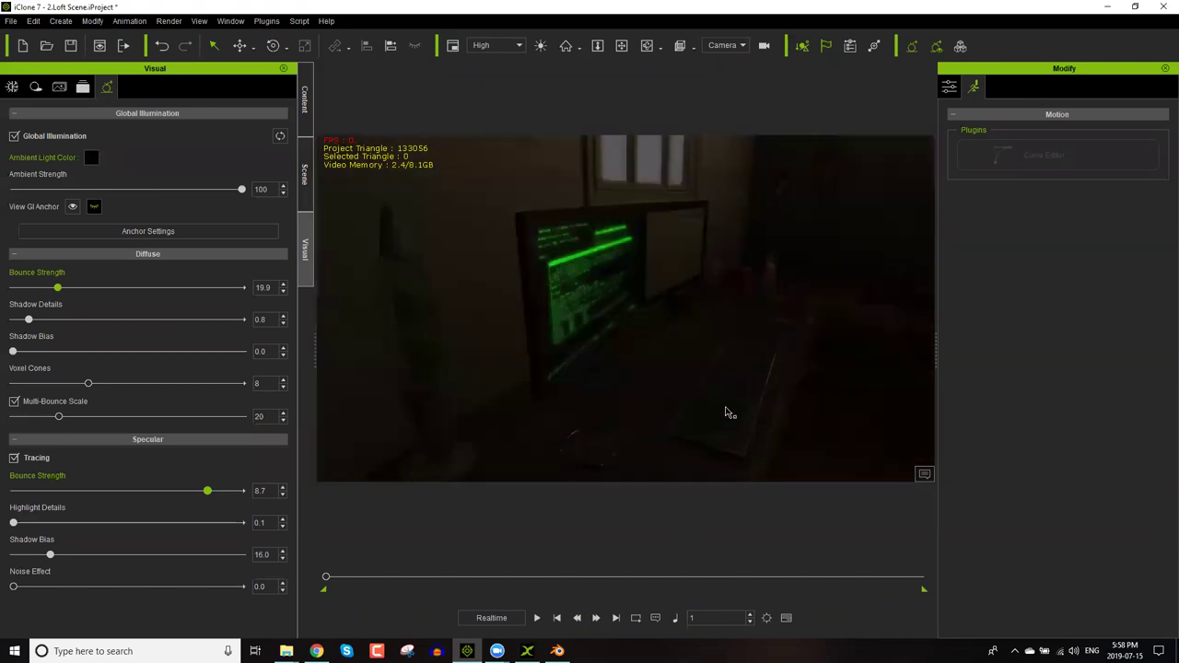
Raise the GI Glow/Self-Illumination Scale above 24 and Light Bounce Strength above 3.9 on the material of the prop picked at the glowing monitor.
right_drag(677, 421, 716, 414)
middle_drag(705, 394, 667, 354)
scroll(667, 354, up, 4)
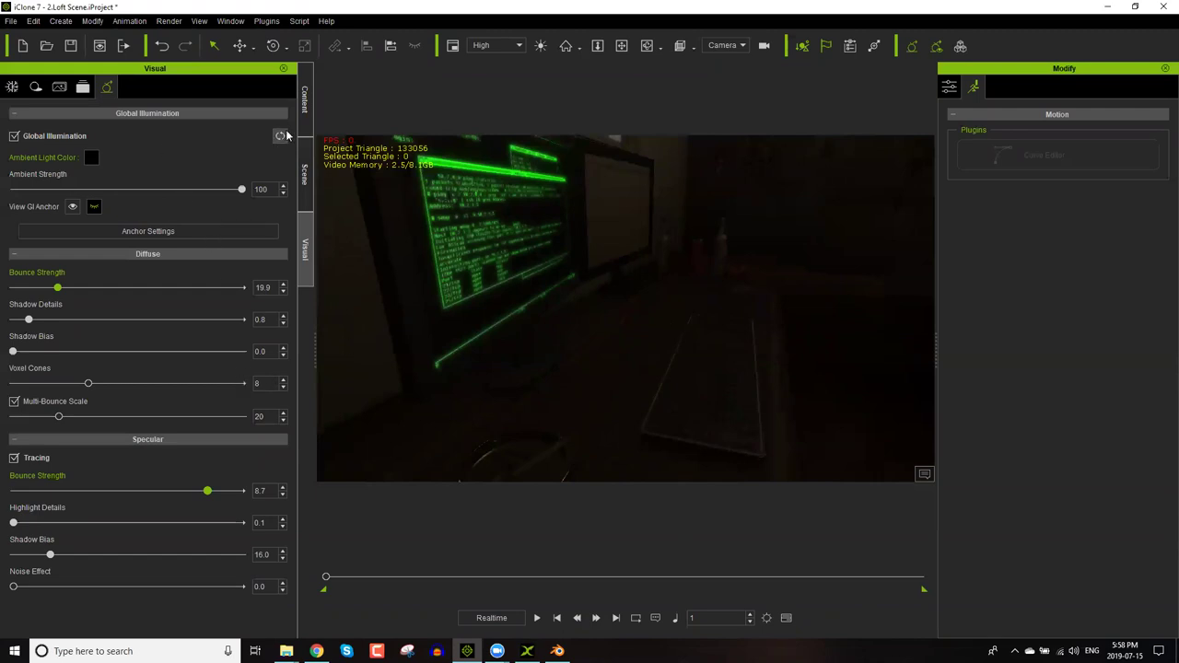
click(455, 261)
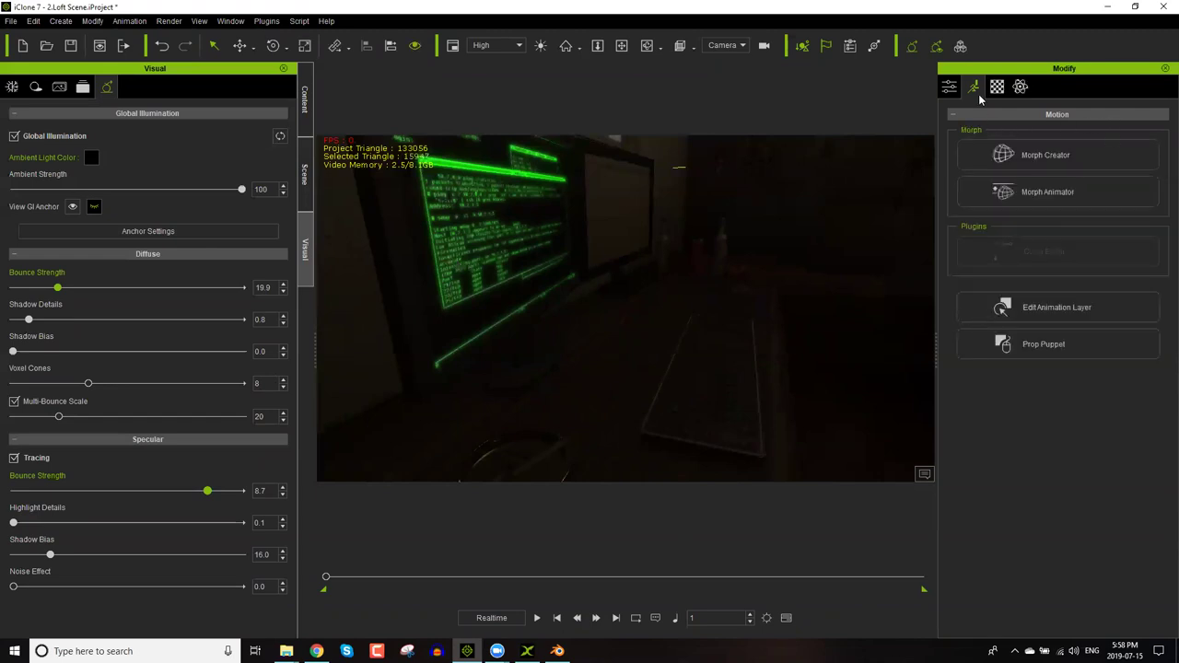
click(997, 87)
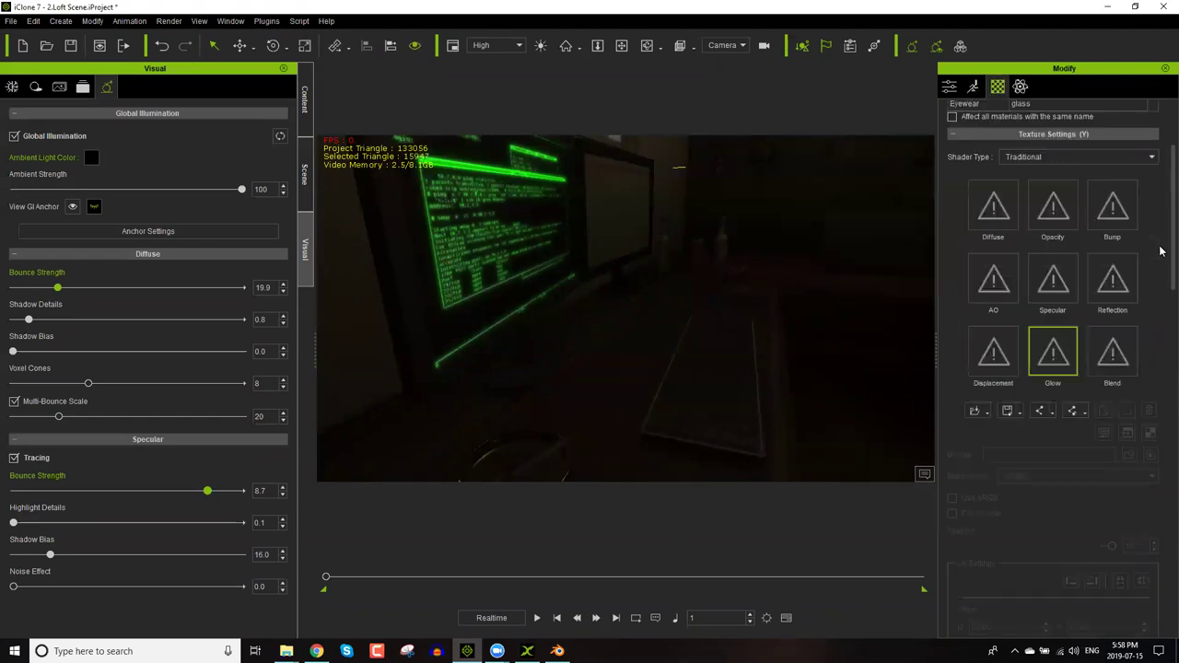
scroll(1160, 222, up, 3)
scroll(1161, 276, up, 2)
scroll(1162, 461, down, 6)
scroll(1161, 504, down, 5)
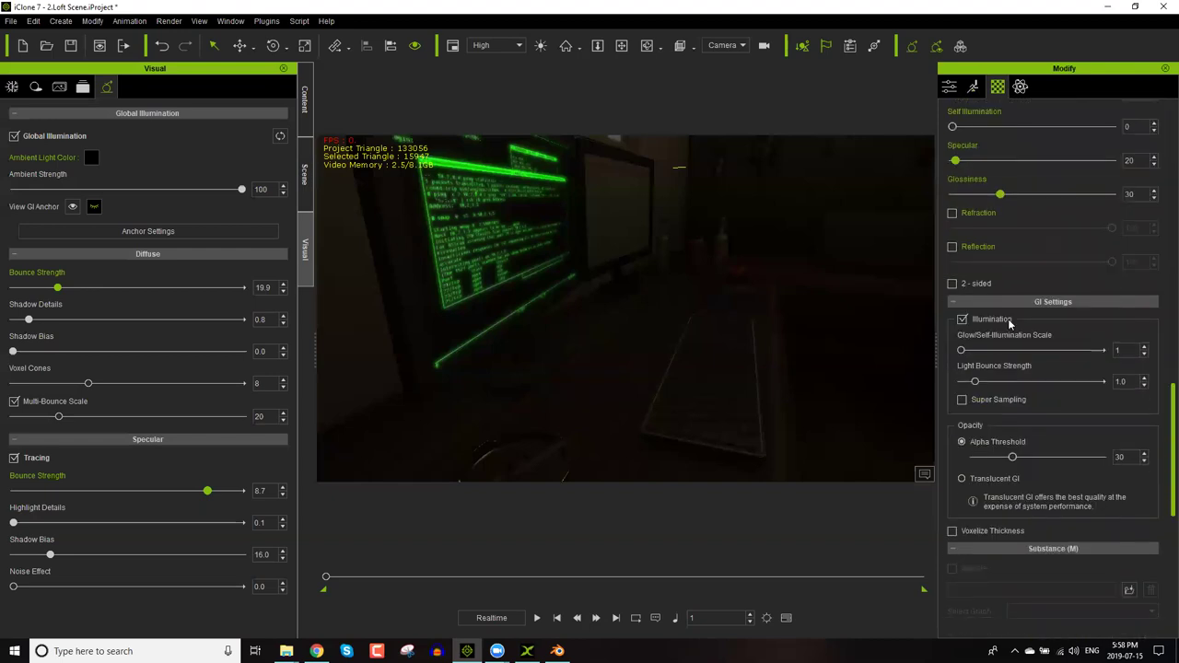
drag(962, 305, 1016, 336)
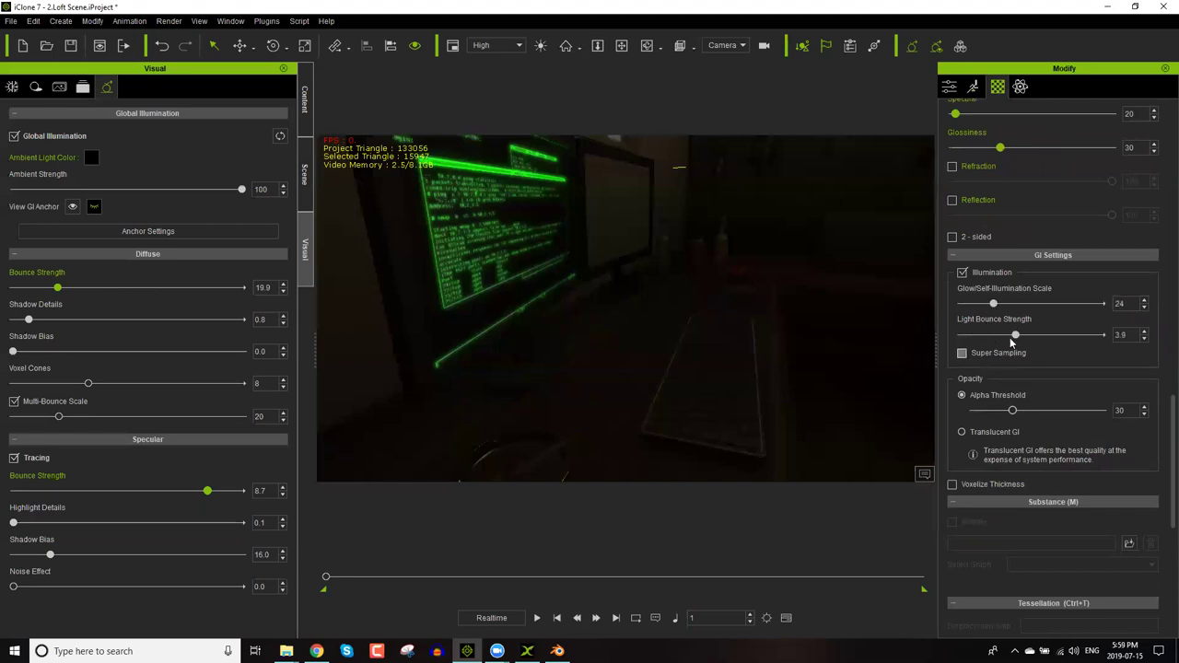
click(1041, 335)
drag(1047, 305, 1075, 305)
Set the green terminal monitor's GI Glow/Self-Illumination Scale to 44 and its Light Bounce Strength to 4.4.
click(866, 249)
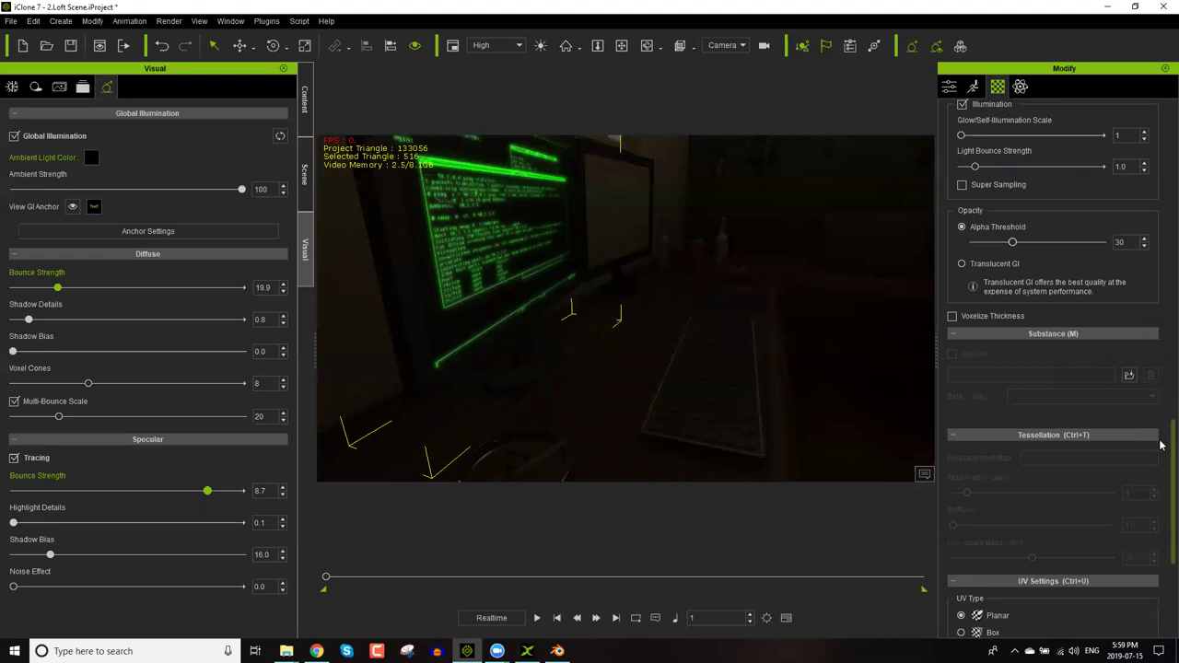
scroll(1161, 442, down, 5)
scroll(1161, 503, up, 2)
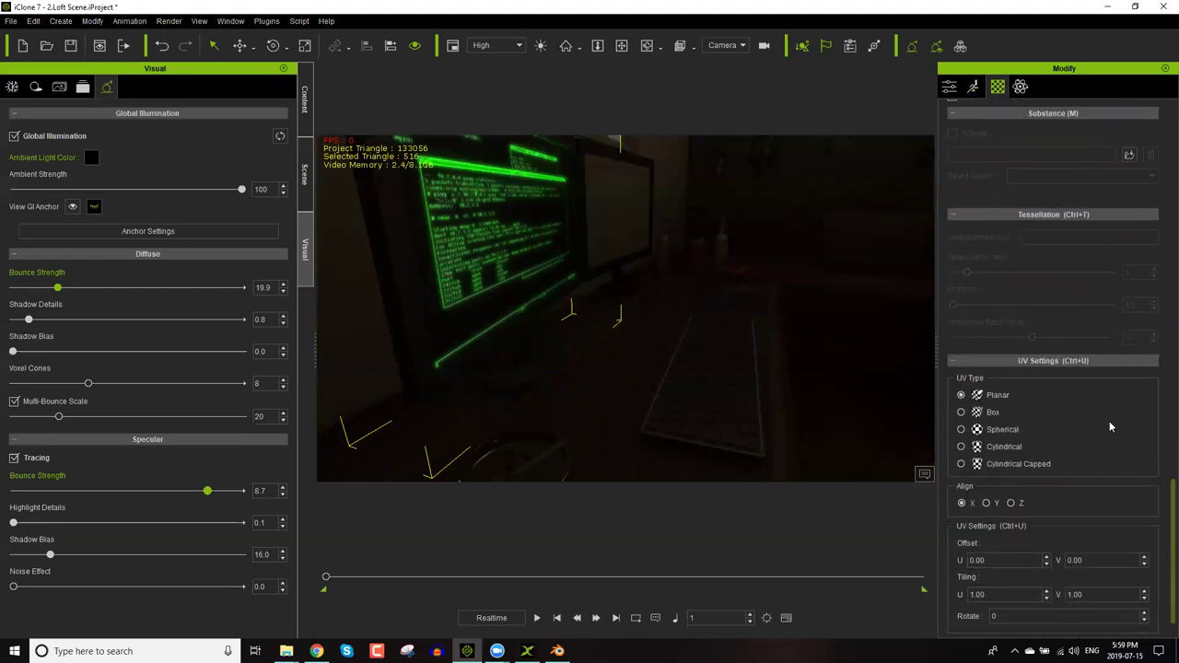
scroll(1161, 501, up, 8)
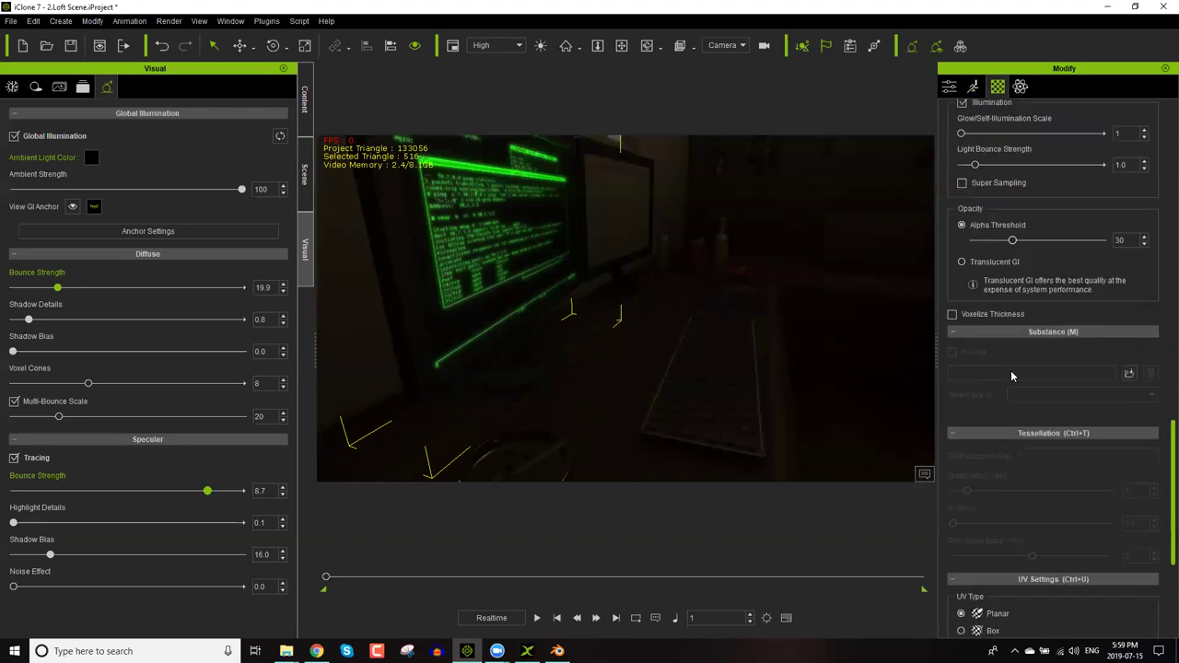
mouse_move(1000, 348)
mouse_down()
mouse_move(1033, 349)
mouse_move(987, 348)
mouse_move(1037, 351)
mouse_move(1020, 351)
mouse_up()
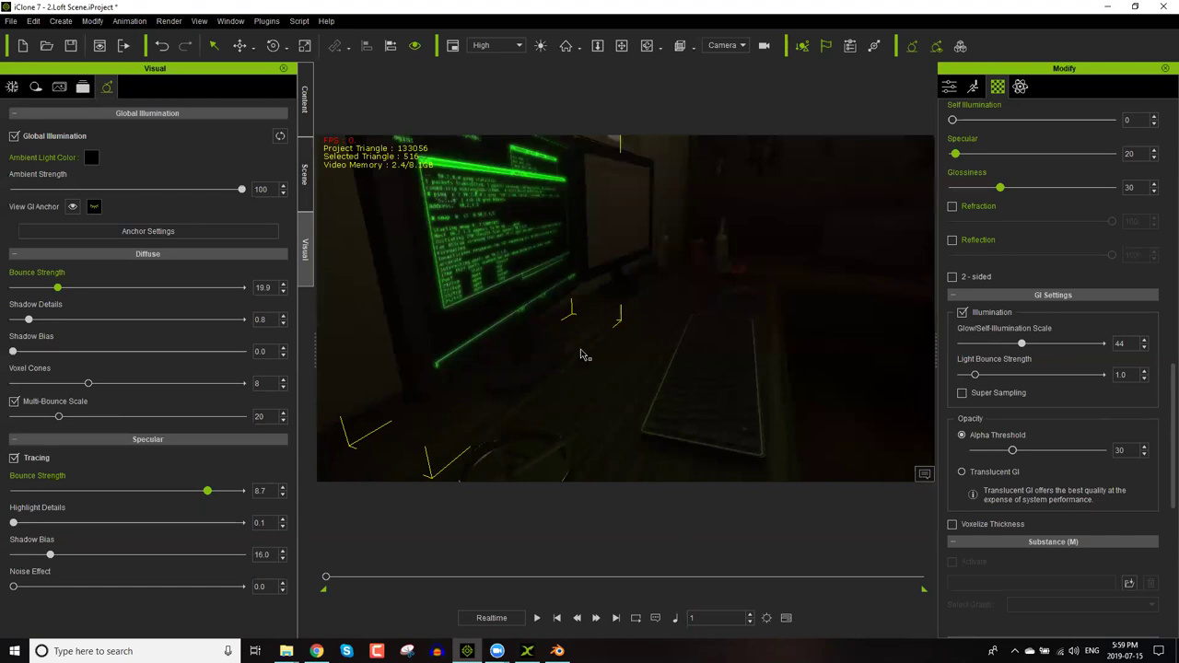
middle_drag(567, 343, 569, 342)
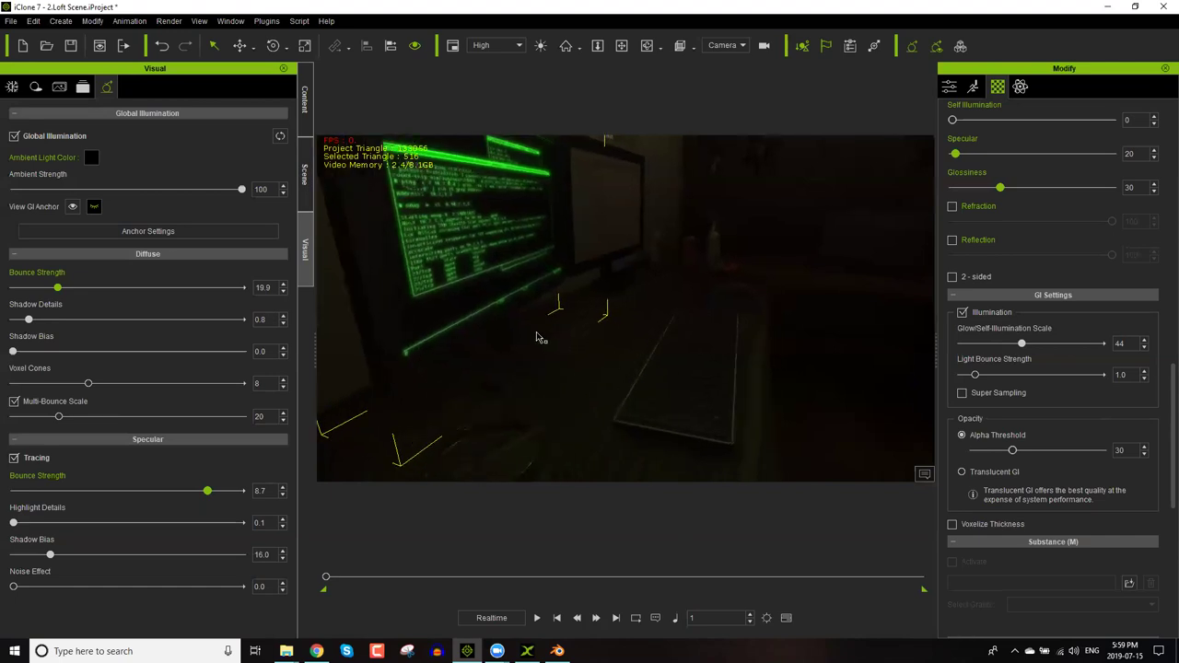
drag(975, 375, 1025, 377)
Select the Pac-Man arcade machine and set its material's GI Glow/Self-Illumination Scale to 30.
scroll(745, 319, down, 5)
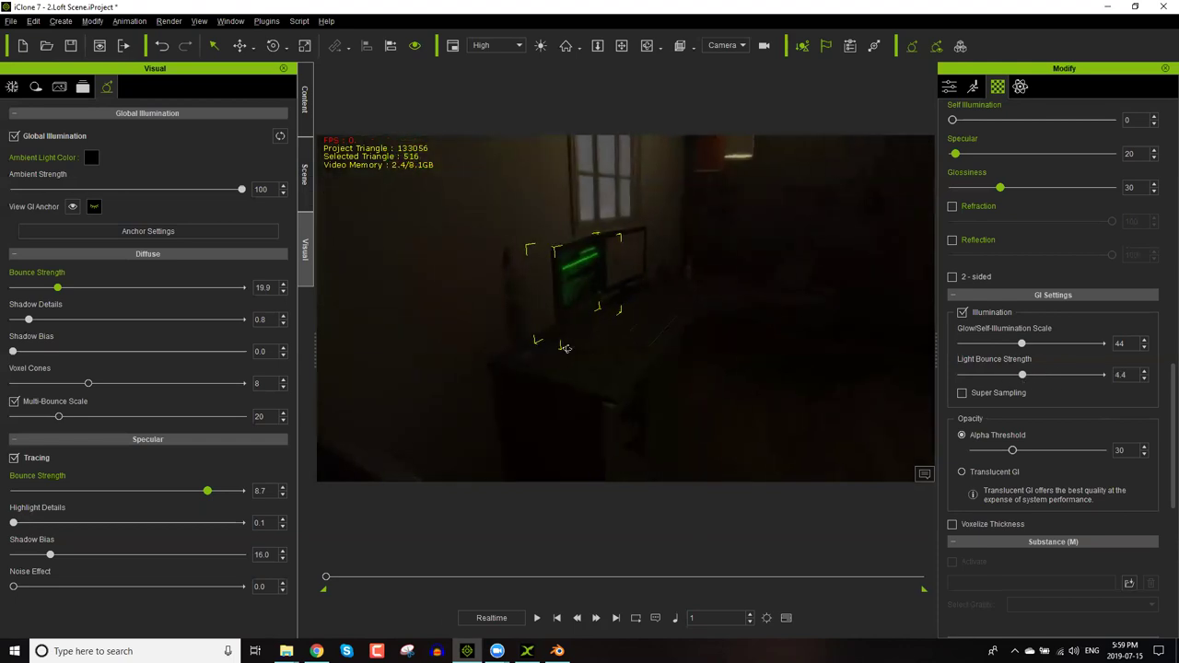
right_drag(547, 351, 484, 363)
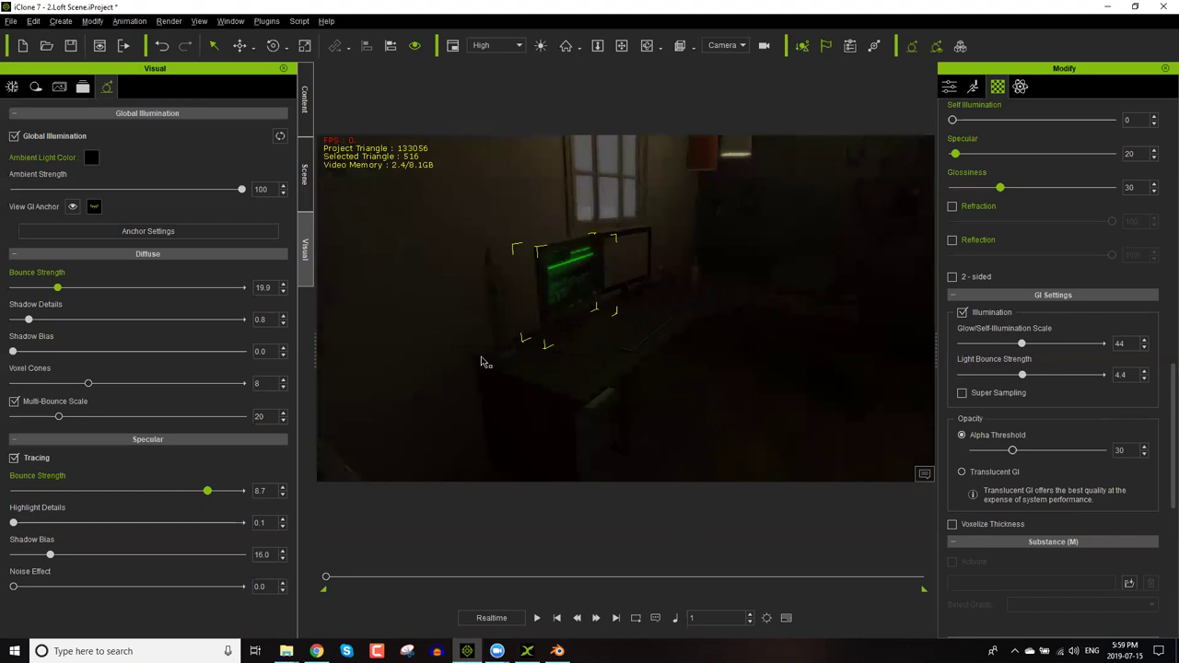
middle_drag(485, 363, 756, 305)
right_drag(757, 305, 681, 238)
click(681, 242)
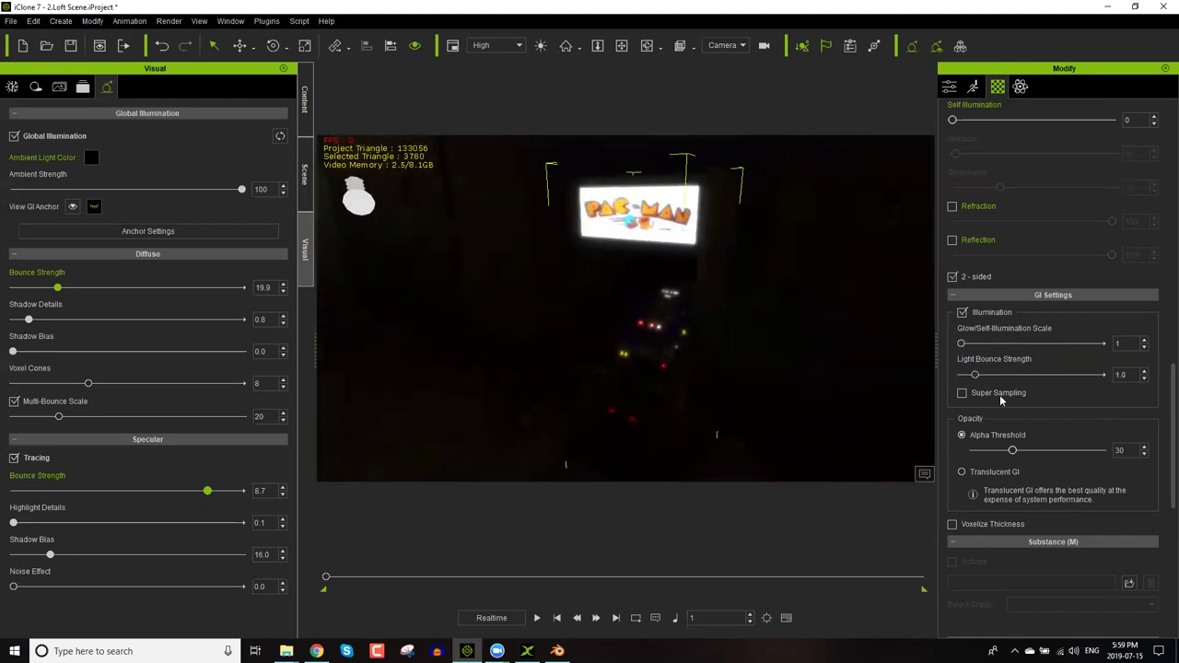
drag(961, 343, 1002, 345)
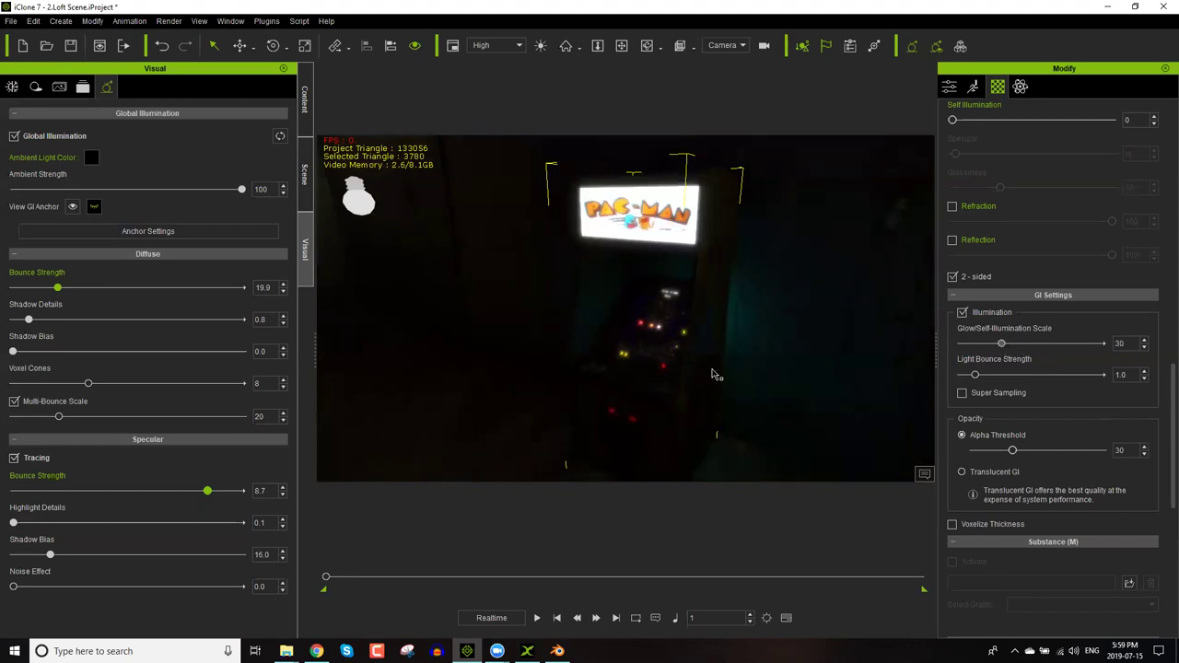
right_drag(636, 369, 887, 348)
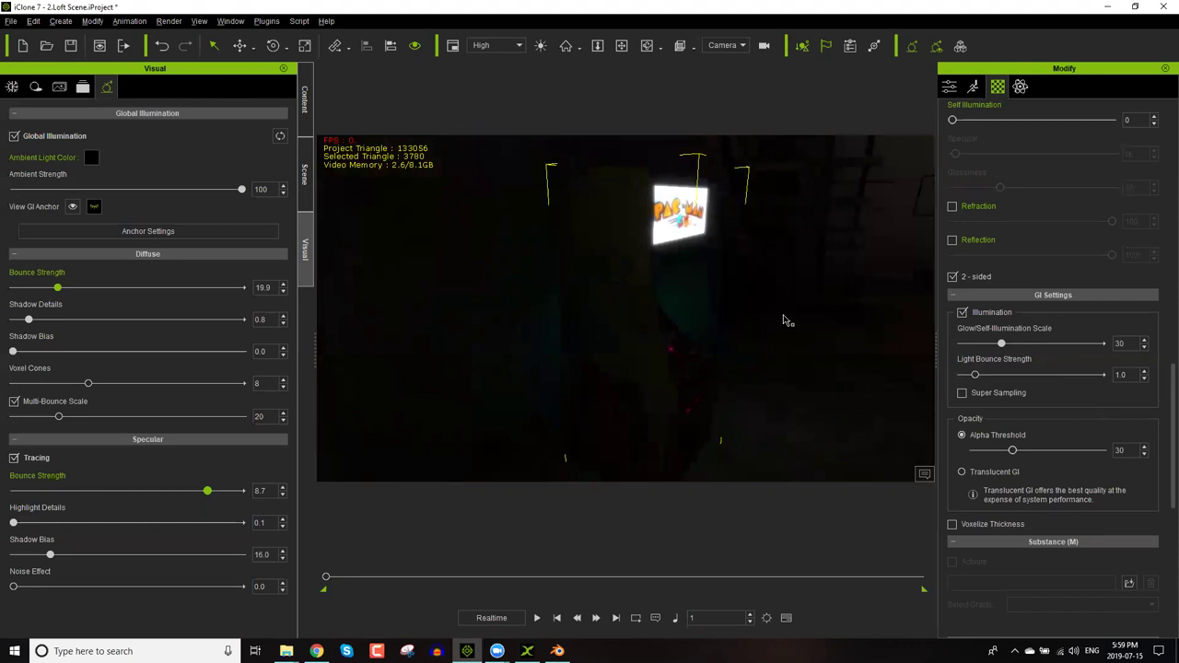
right_drag(750, 314, 590, 341)
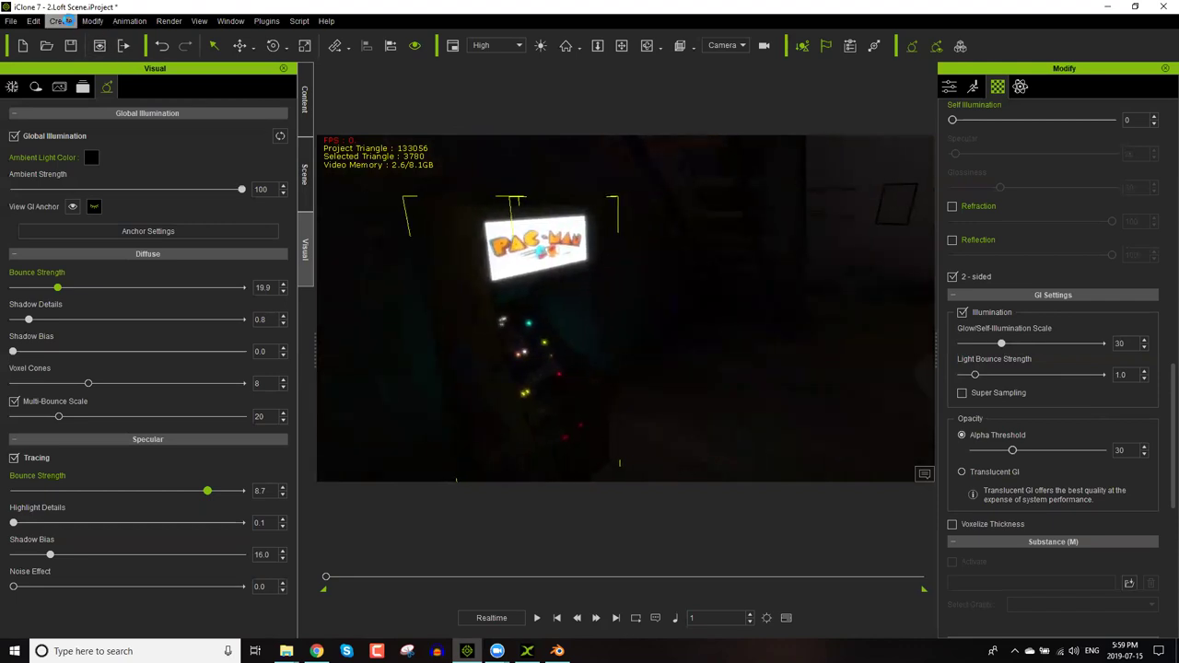
Try a primitive box in the scene as a test surface for the arcade machine's light, and delete it.
click(61, 20)
mouse_move(97, 39)
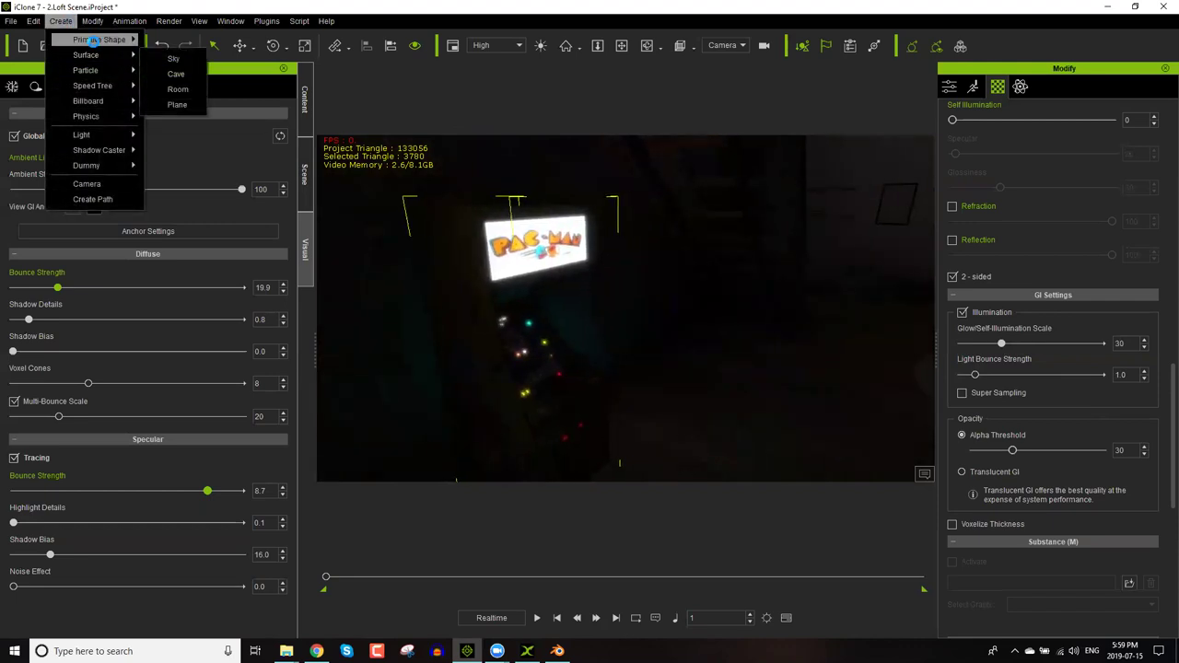
click(168, 43)
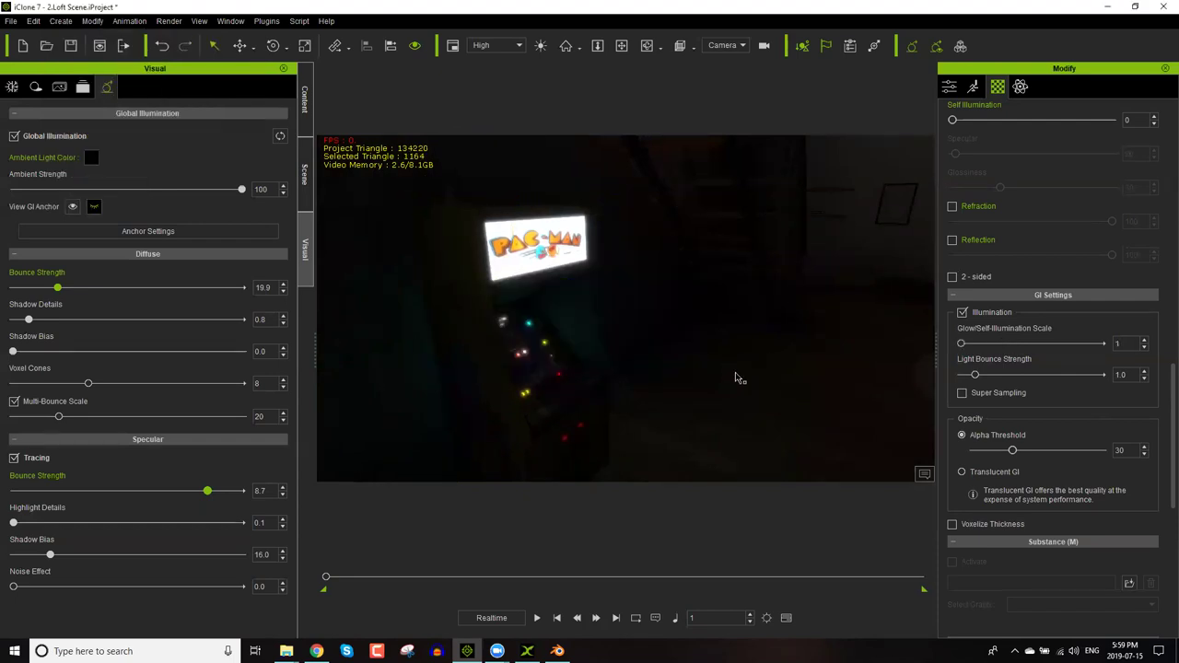
key(Home)
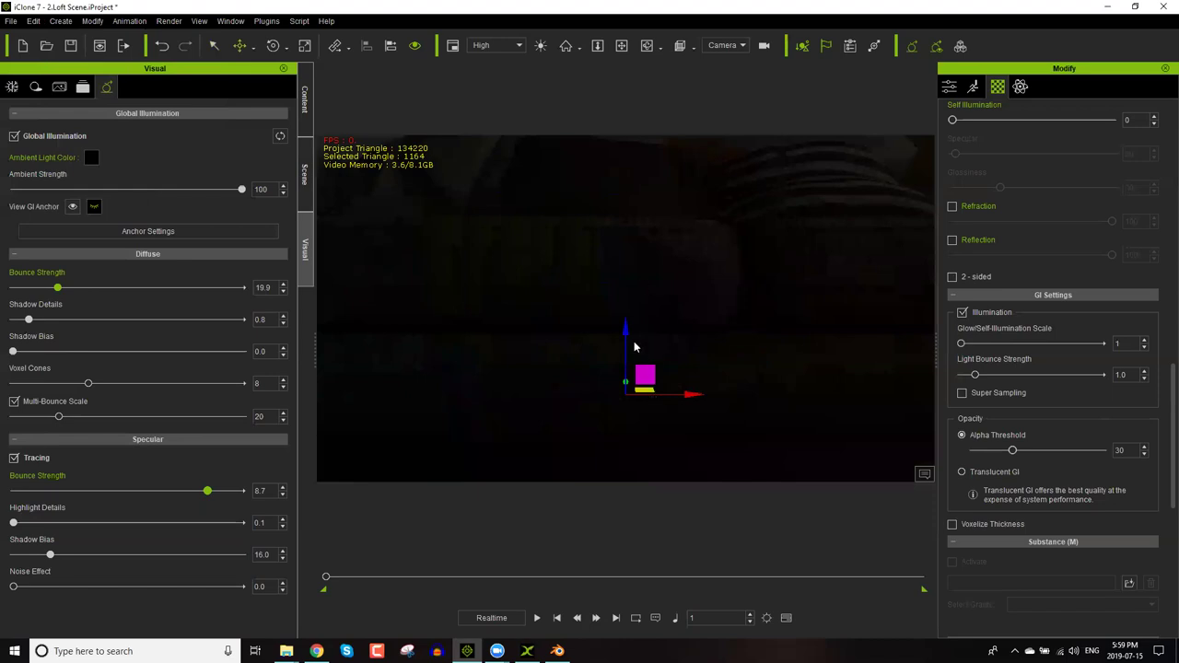
scroll(643, 384, down, 8)
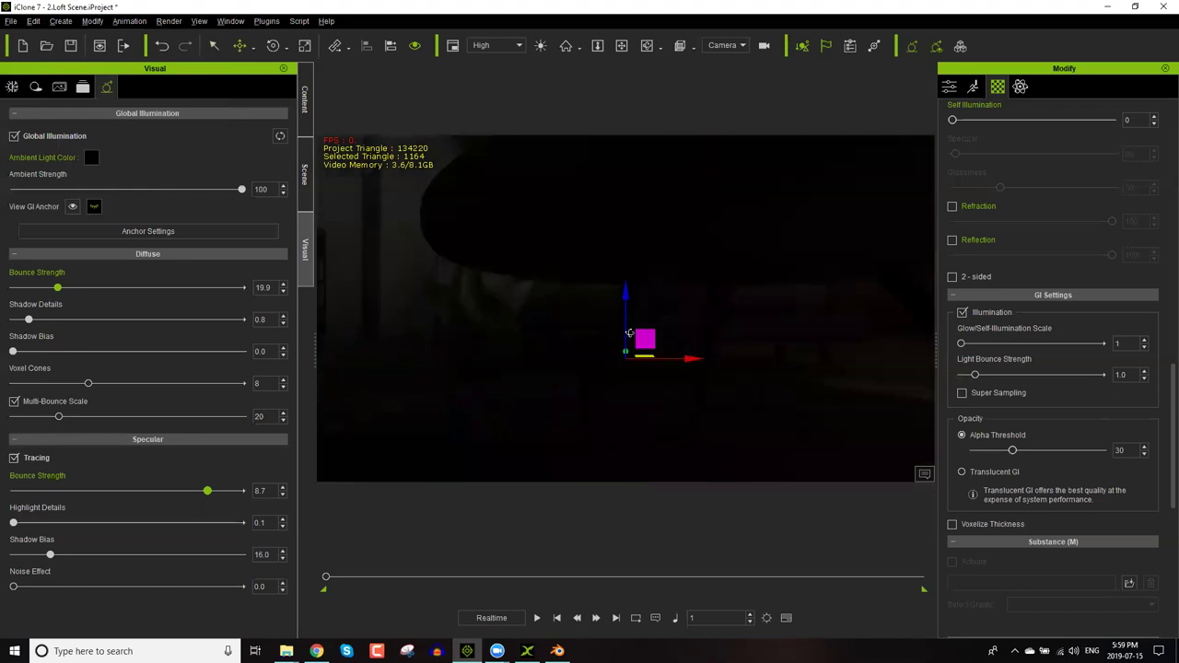
right_drag(808, 452, 730, 474)
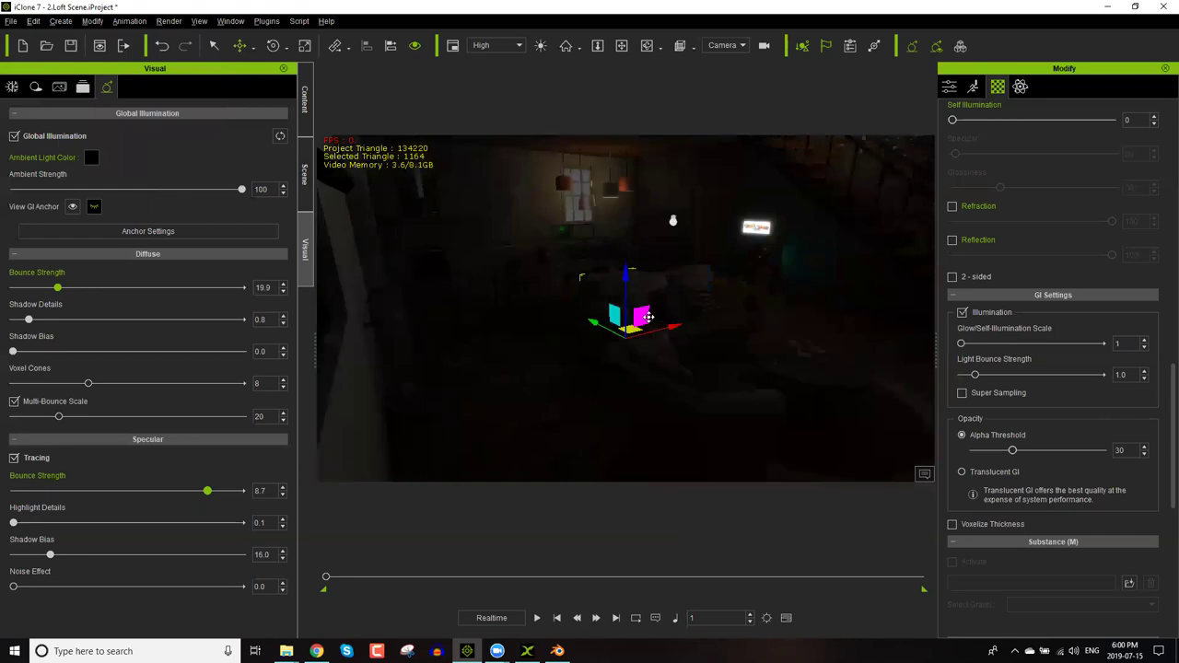
drag(649, 319, 781, 245)
right_drag(658, 277, 436, 367)
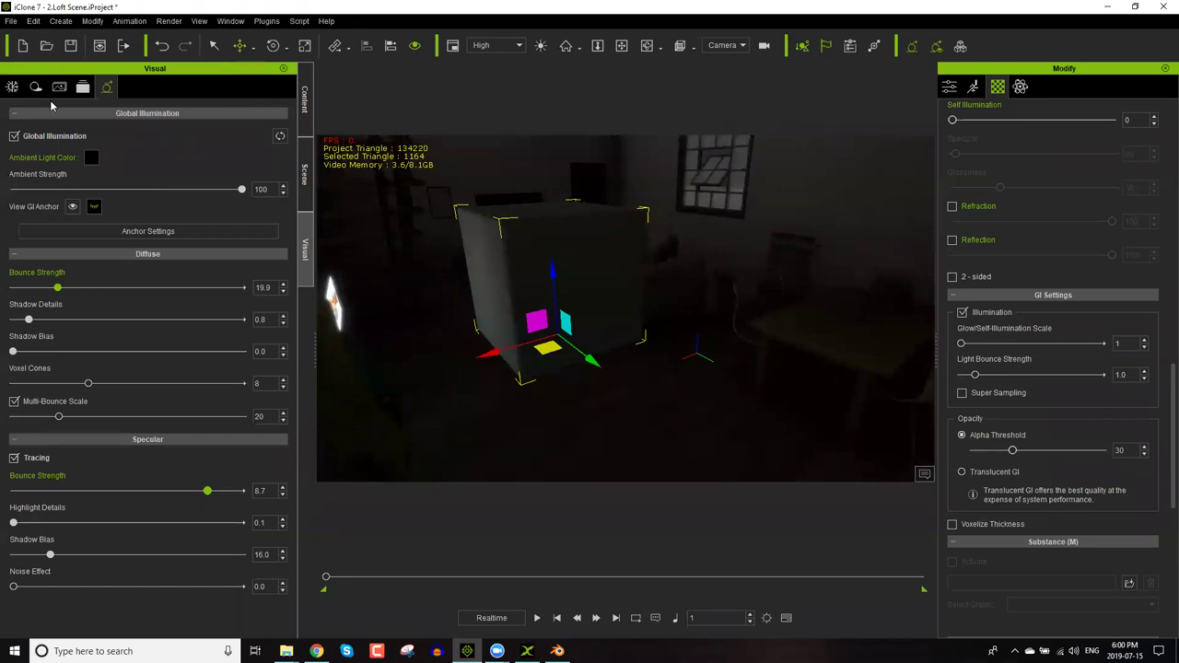
key(Delete)
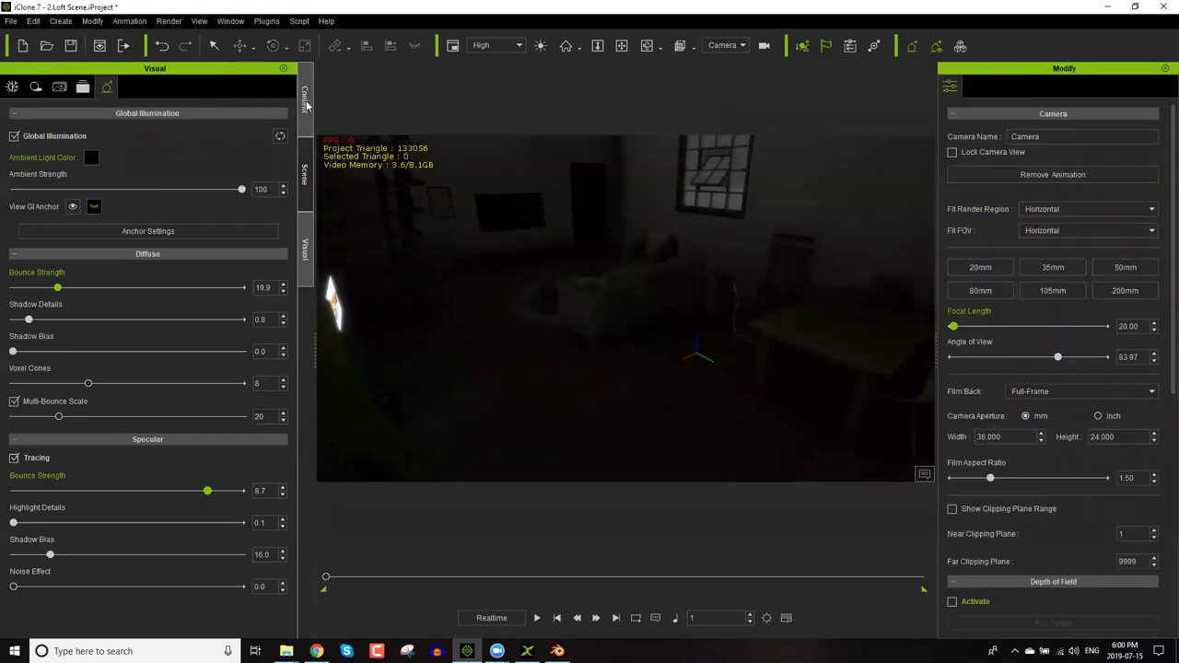
Add the Zane avatar template to the floor near the Pac-Man arcade machine.
click(305, 98)
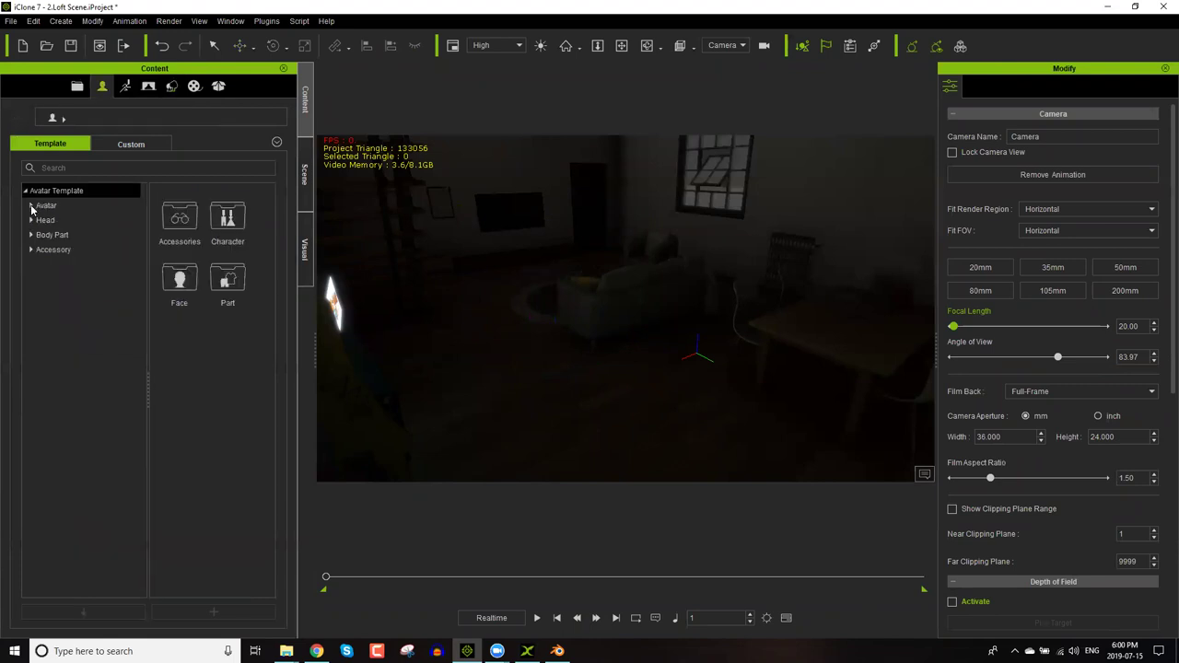
click(44, 205)
drag(240, 302, 515, 488)
drag(516, 487, 504, 452)
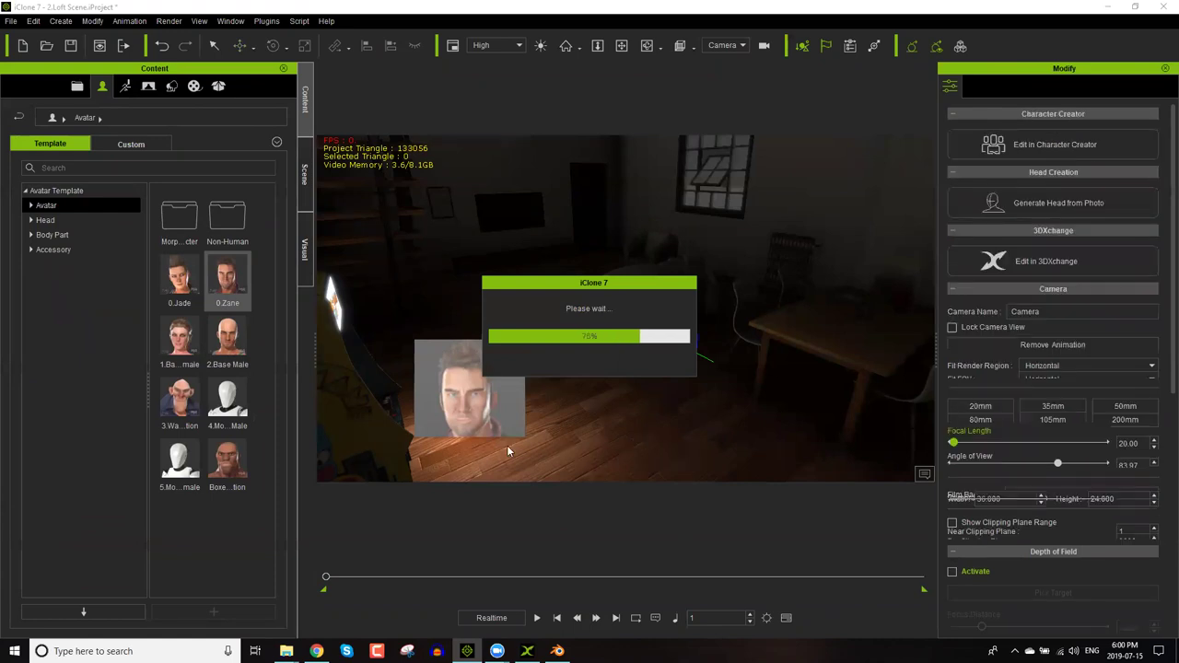
Move Zane in front of the arcade machine to about X 308.7, Y 31.5 and rotate him to about 98.3° around Z.
middle_drag(502, 383, 605, 340)
right_drag(523, 431, 571, 426)
key(e)
drag(577, 455, 607, 446)
key(w)
drag(582, 436, 558, 457)
right_drag(506, 342, 710, 342)
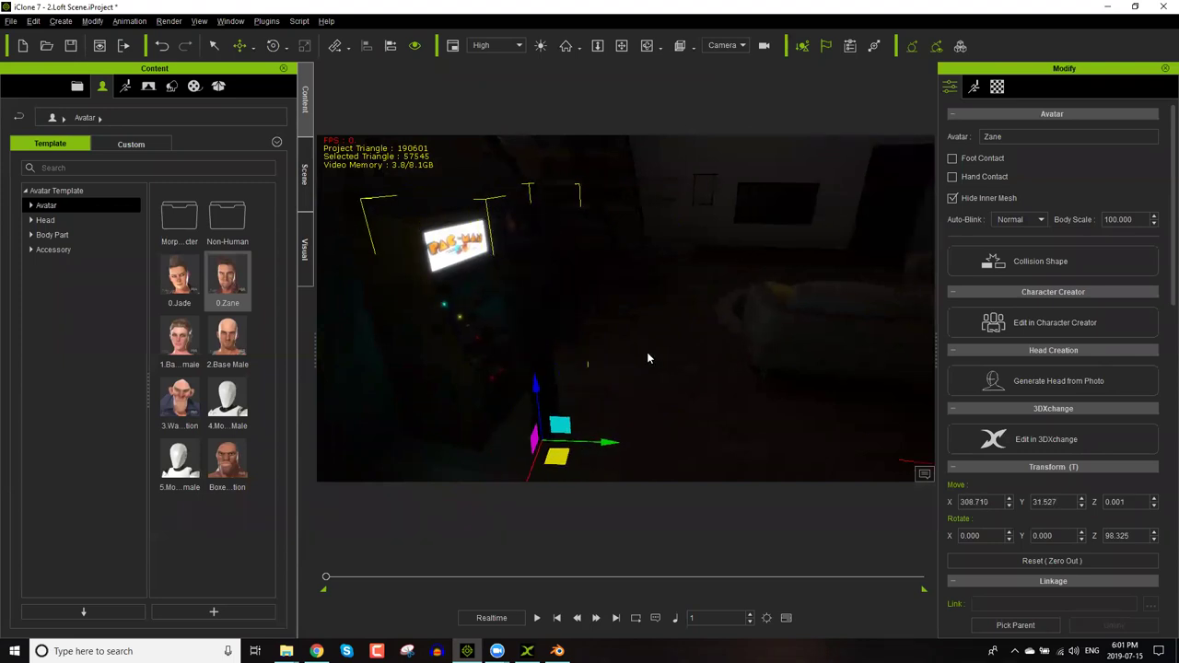
Examine from several angles how the arcade machine's glowing sign lights Zane, and select the arcade machine.
right_drag(471, 342, 641, 393)
scroll(640, 387, up, 5)
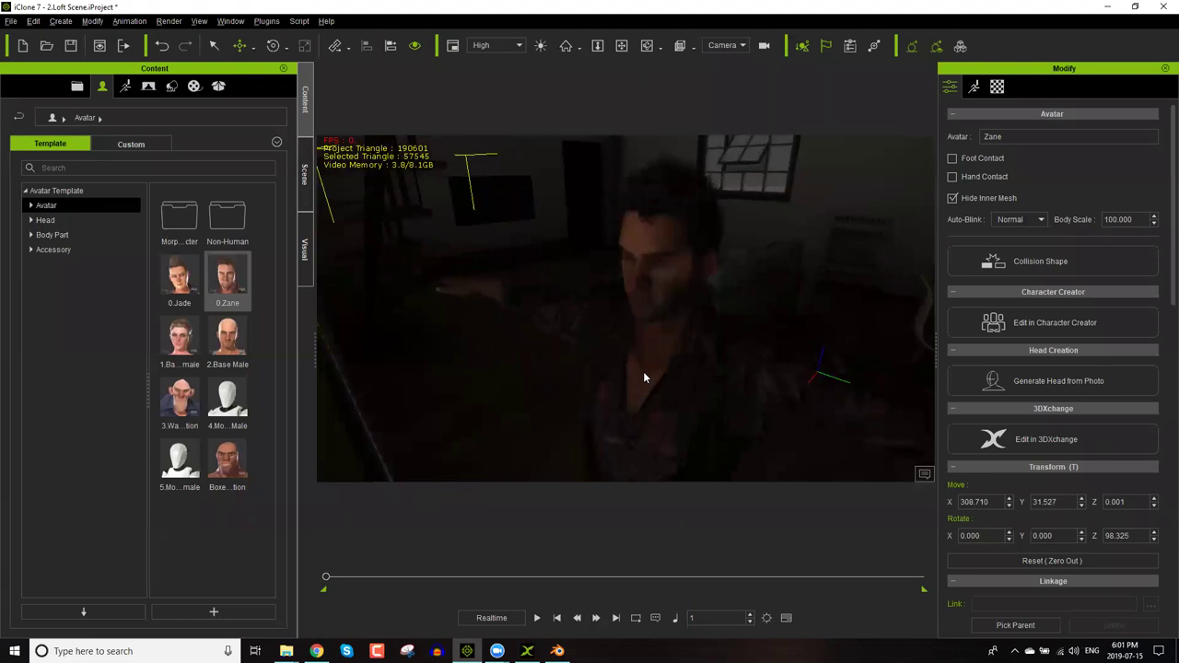
mouse_move(643, 372)
middle_down()
mouse_move(598, 362)
mouse_move(621, 371)
middle_up()
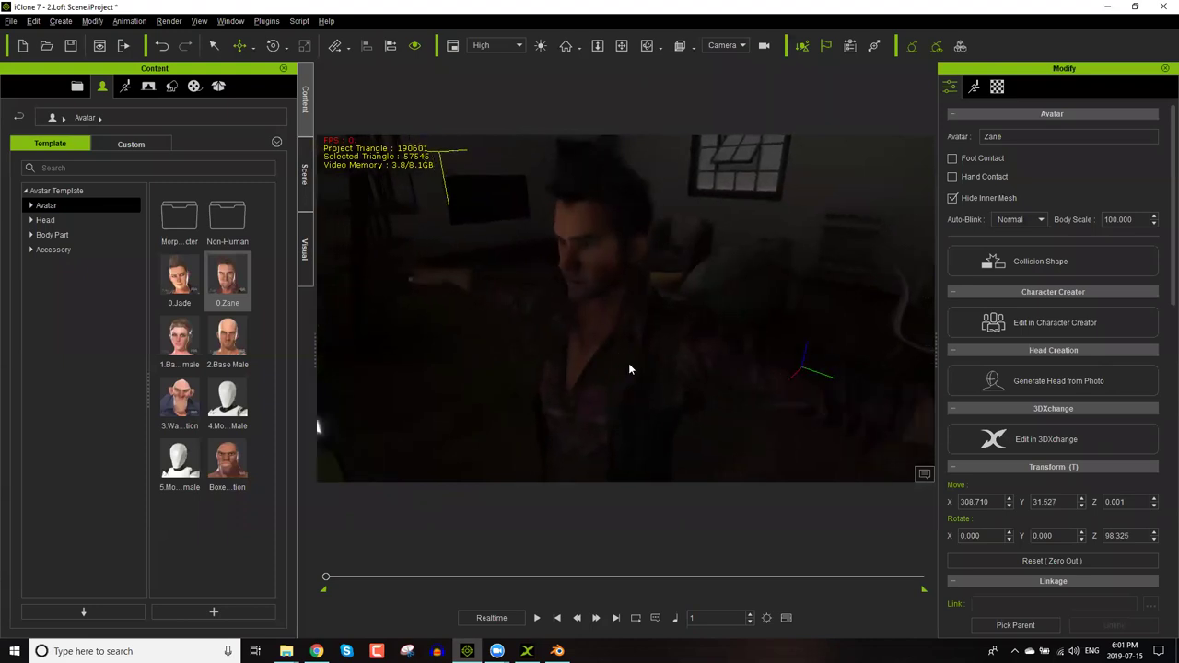
right_drag(621, 359, 592, 406)
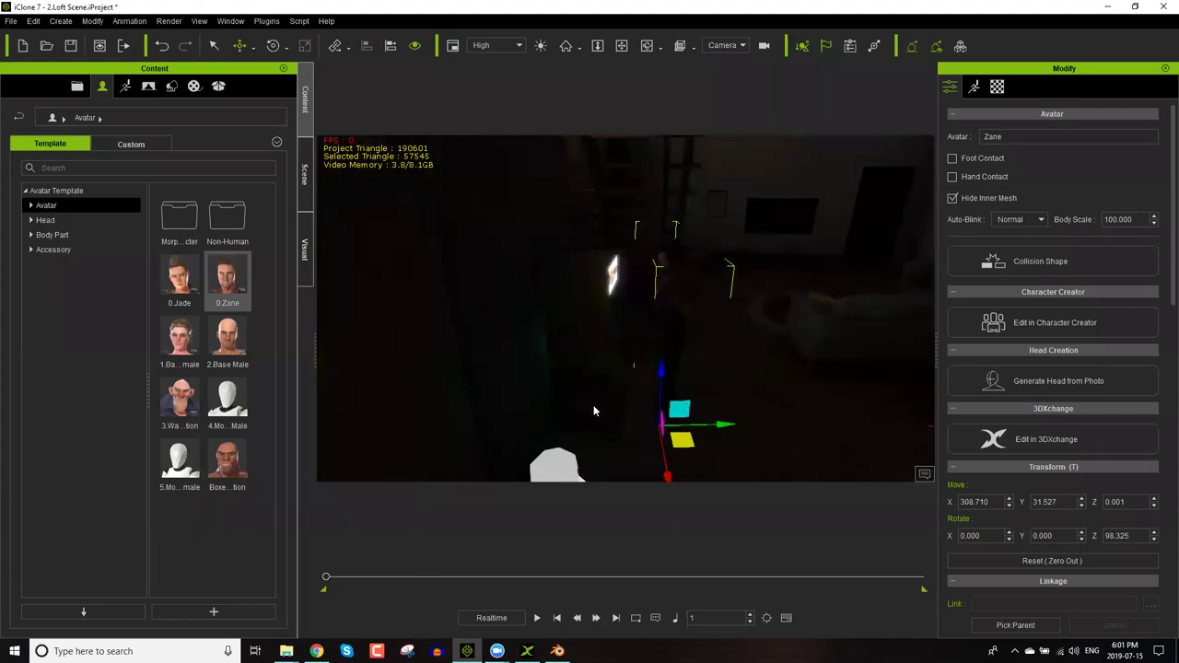
click(594, 404)
drag(600, 397, 605, 402)
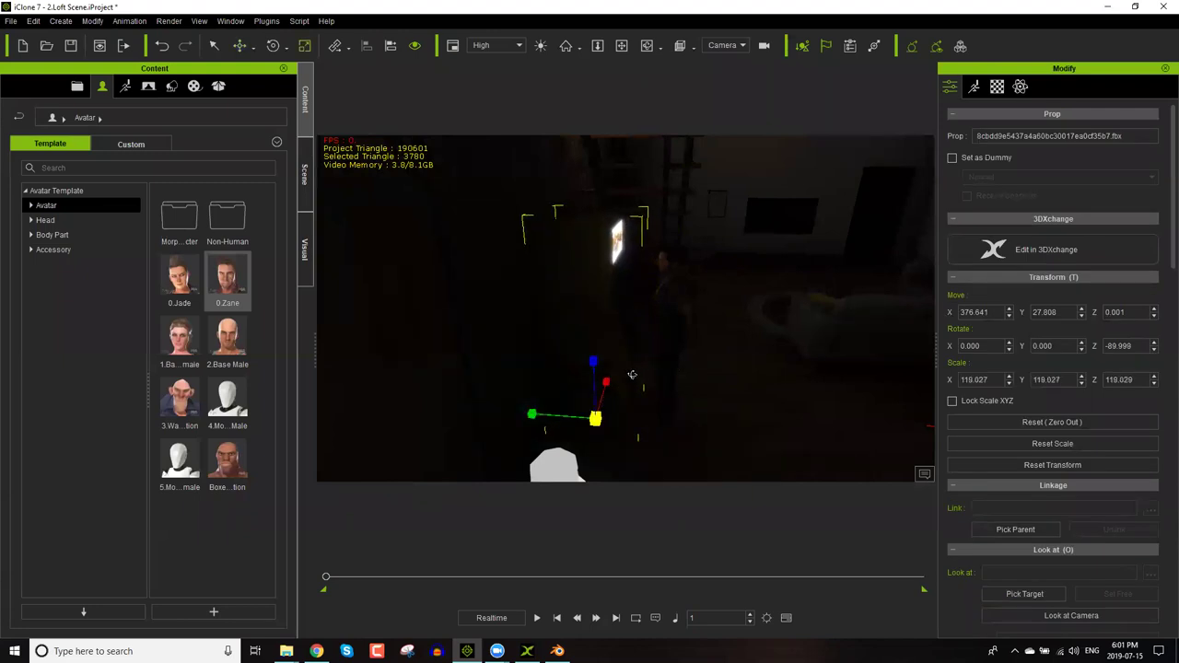
scroll(661, 369, up, 2)
right_drag(661, 369, 639, 424)
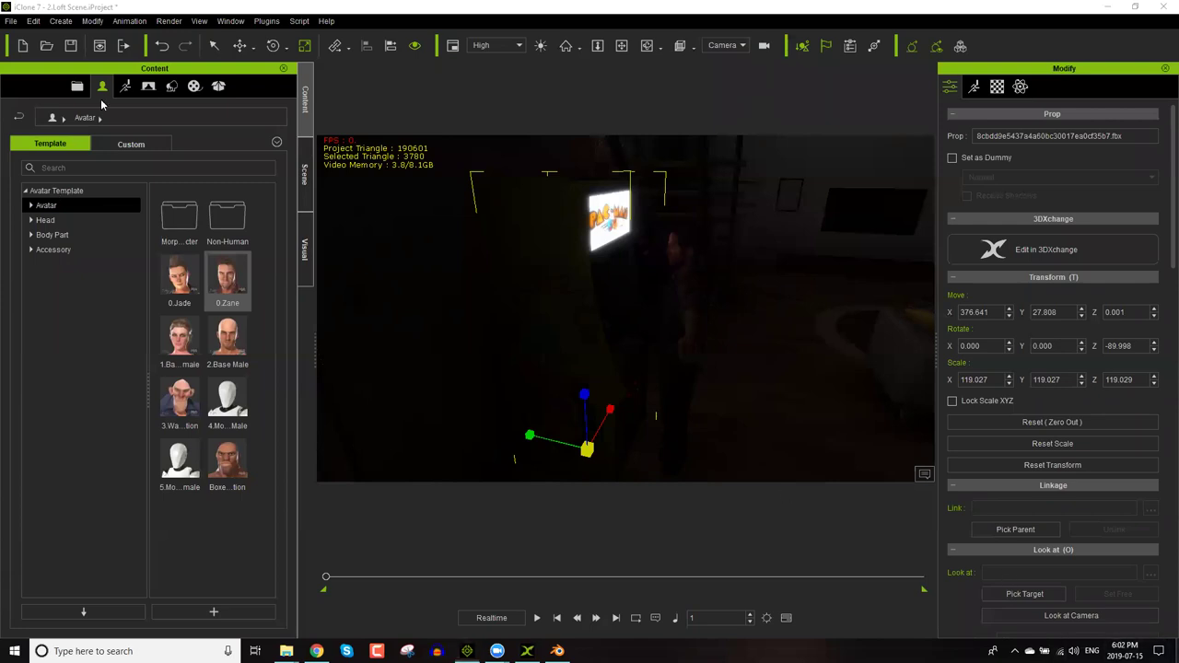
Leave the 3D scene and show the Windows desktop.
key(super+d)
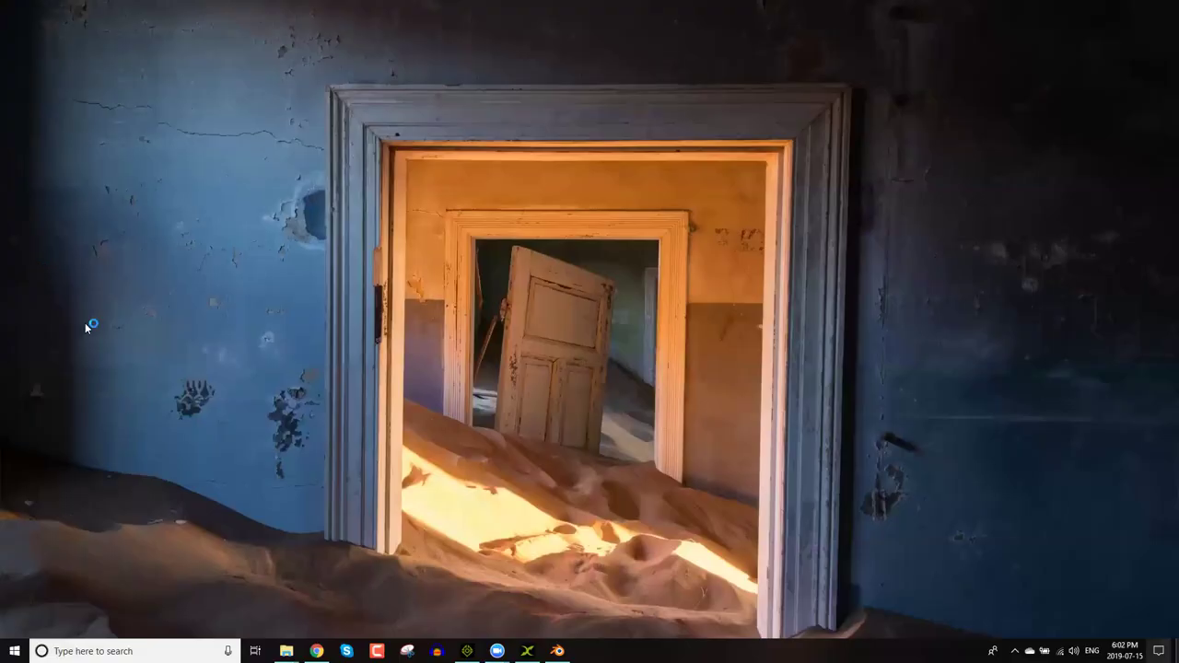
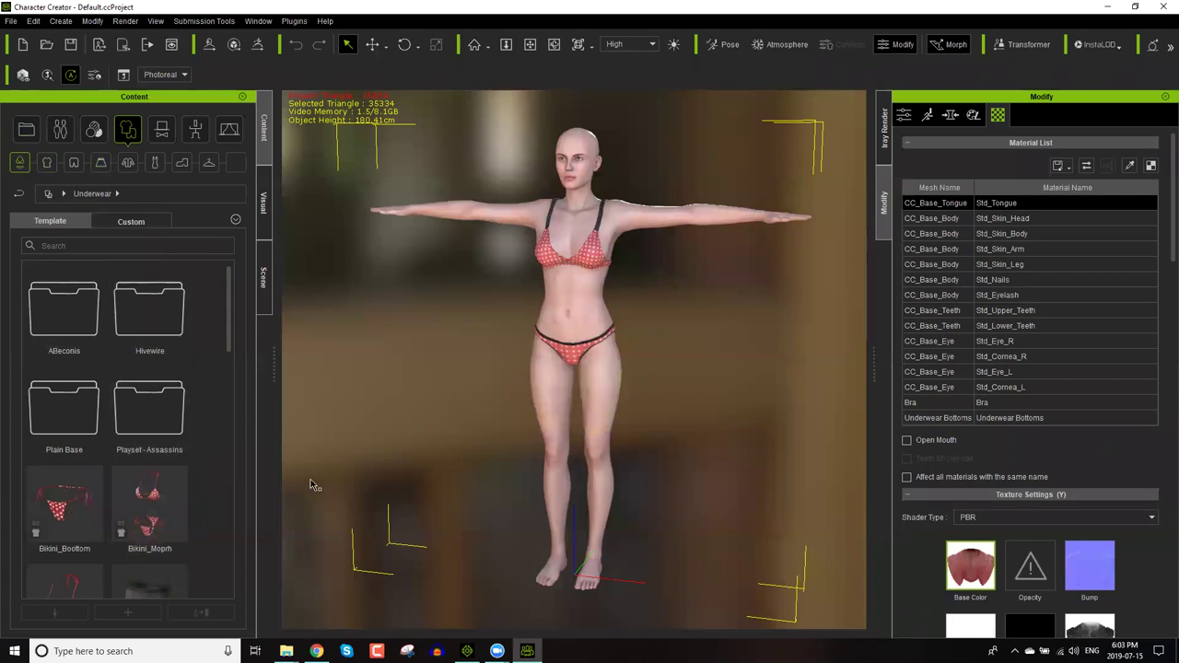
Browse the underwear templates and examine the cloth layer numbers on the Bra_A, Boxers_F and bikini bottom thumbnails.
scroll(227, 341, down, 5)
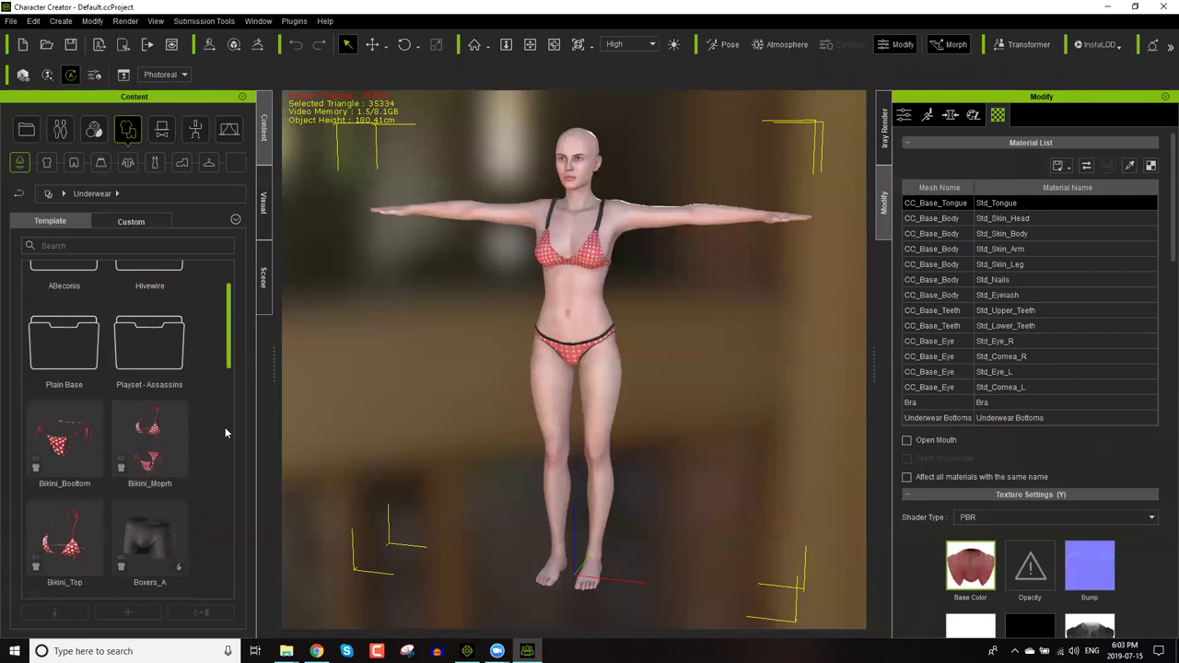
scroll(226, 493, down, 5)
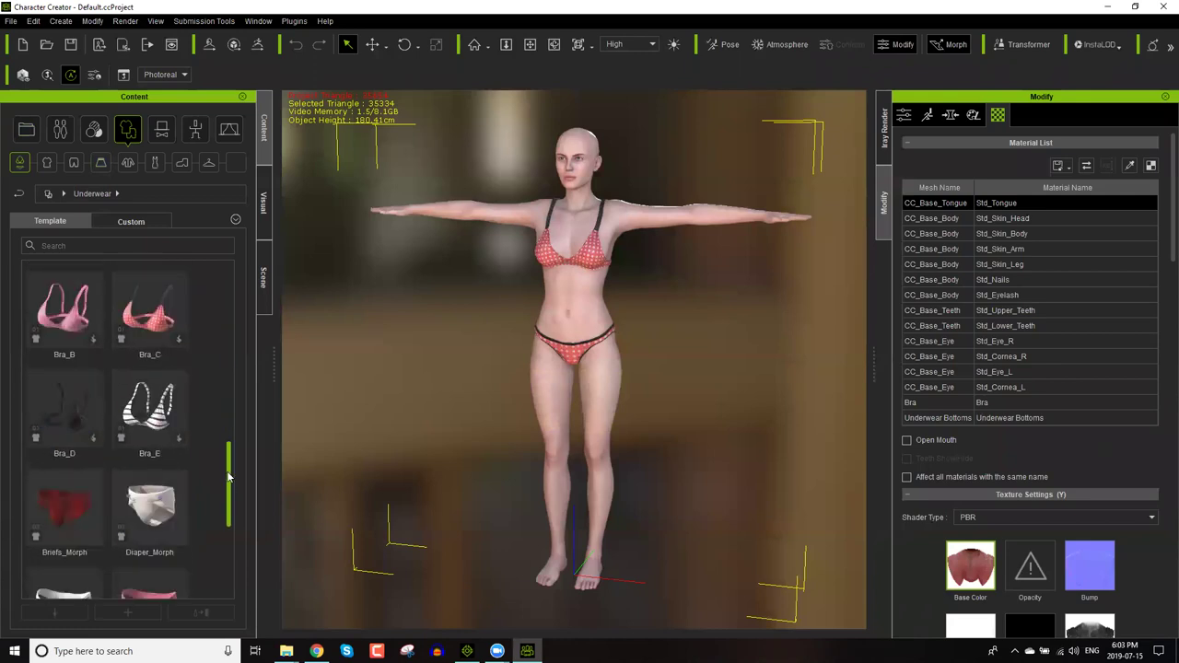
scroll(181, 369, up, 2)
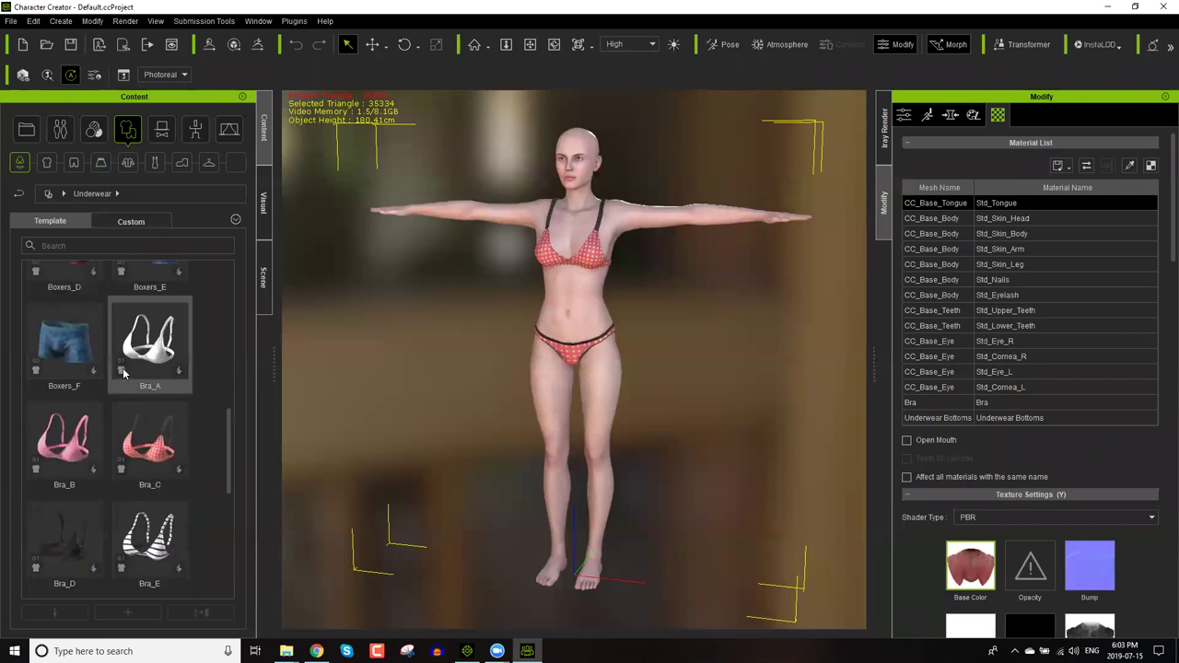
mouse_move(124, 369)
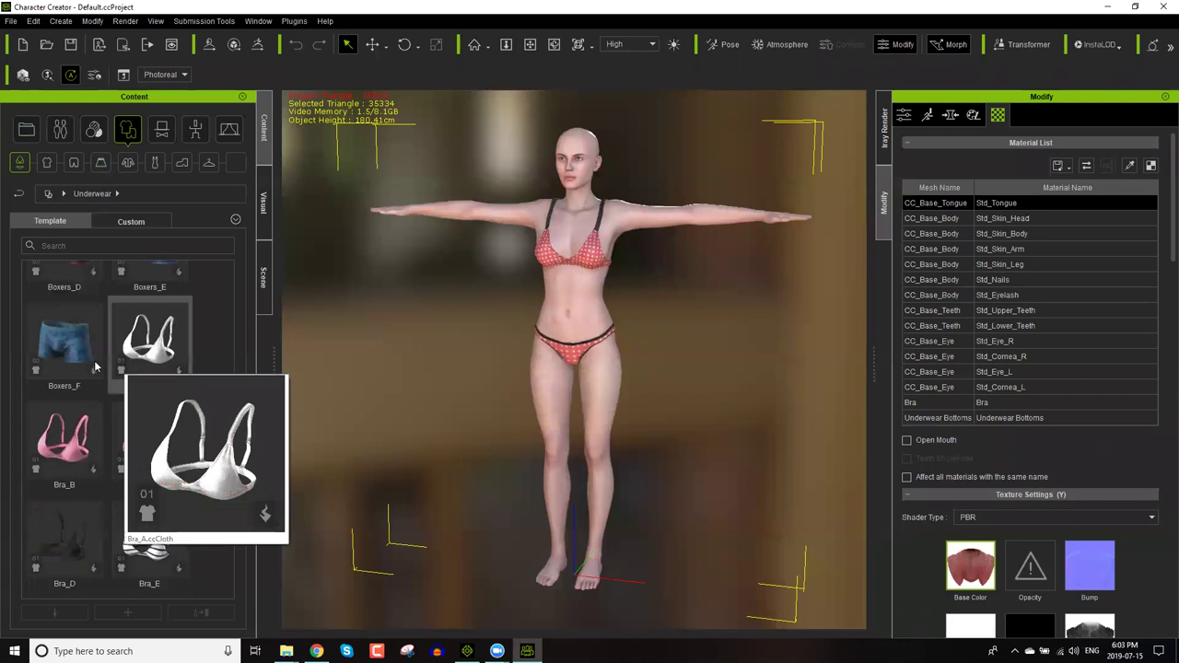
mouse_move(38, 368)
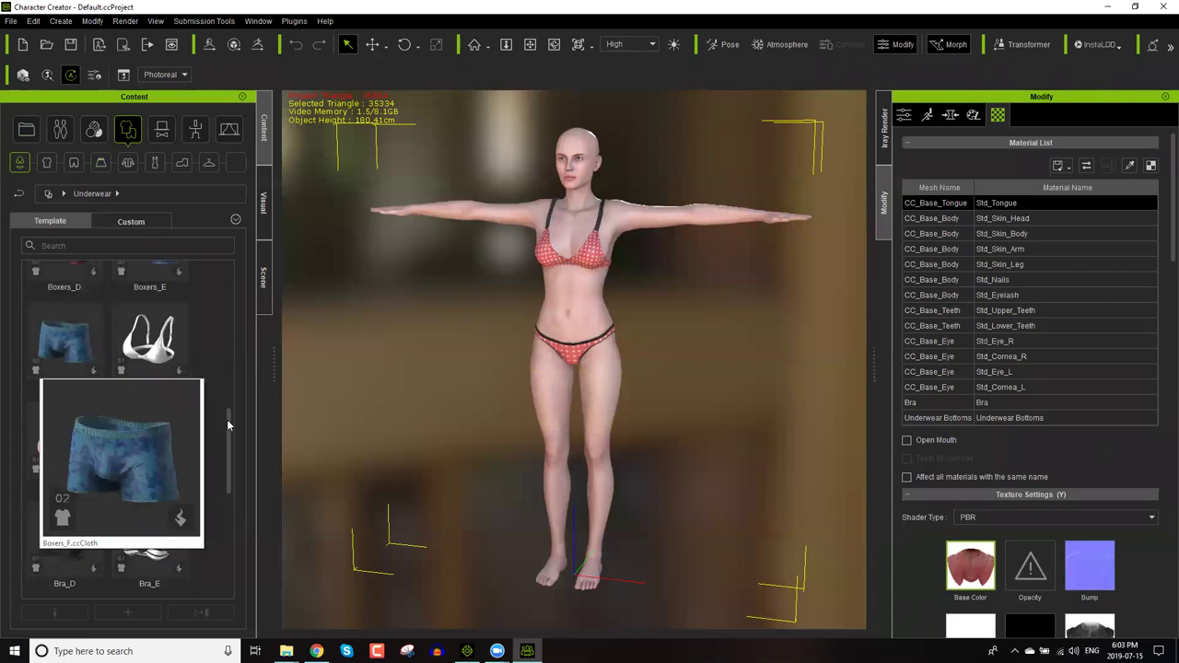
scroll(227, 419, up, 2)
scroll(231, 356, up, 3)
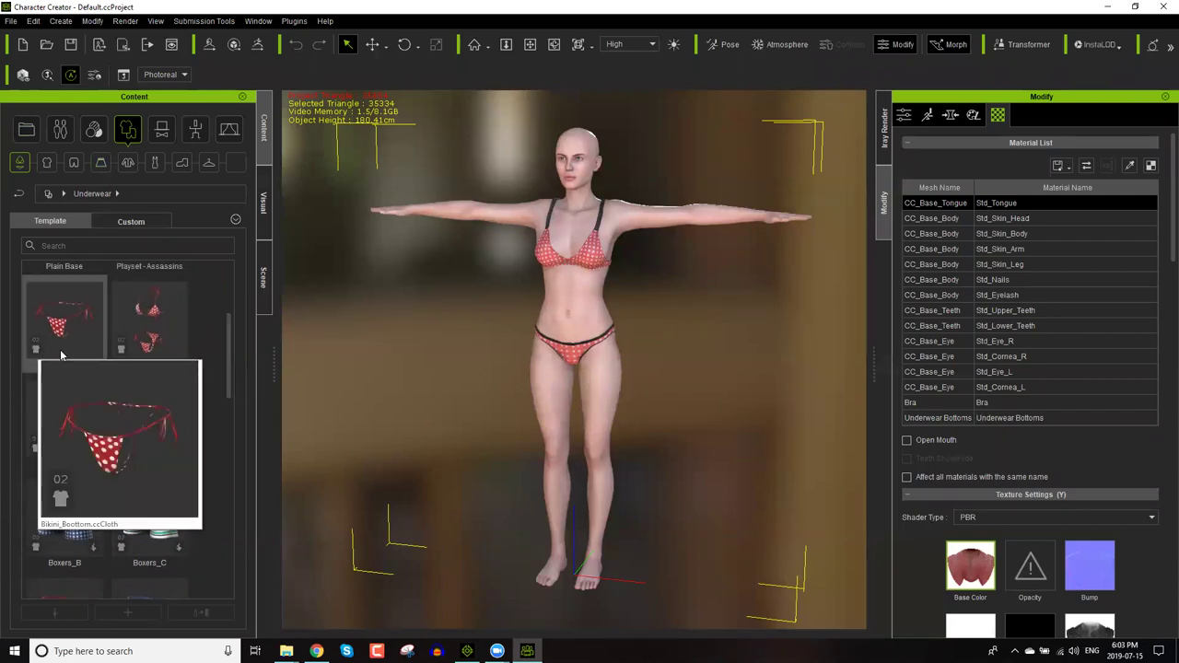
scroll(233, 342, up, 1)
scroll(232, 342, down, 2)
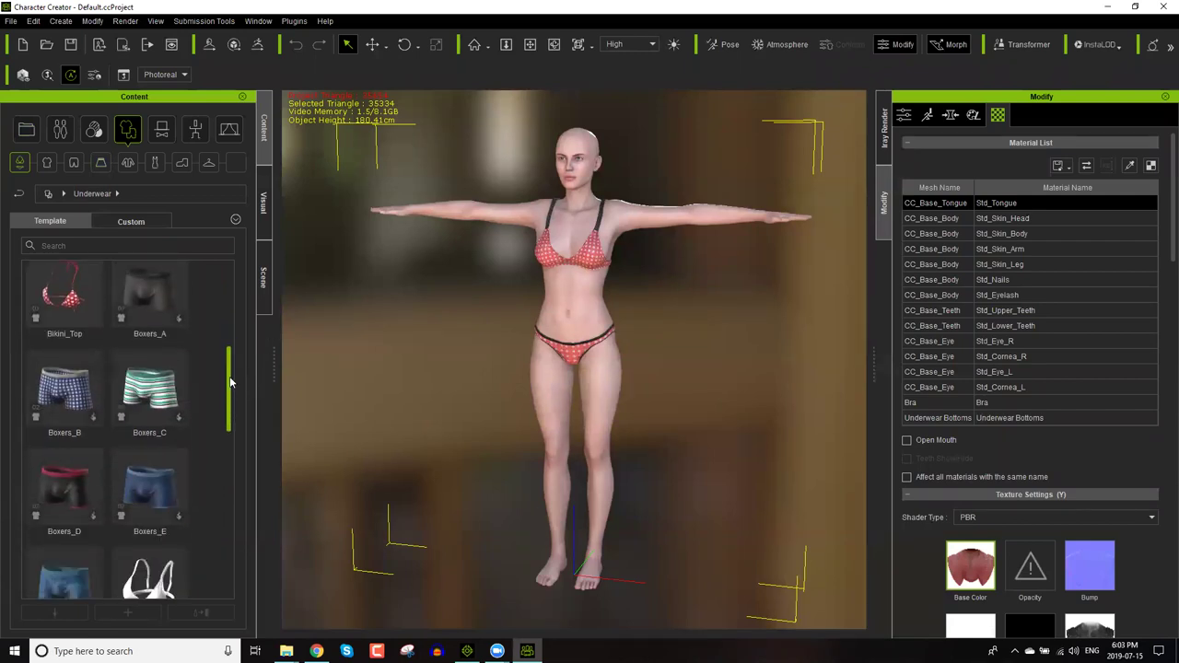
scroll(230, 336, up, 1)
scroll(203, 364, down, 2)
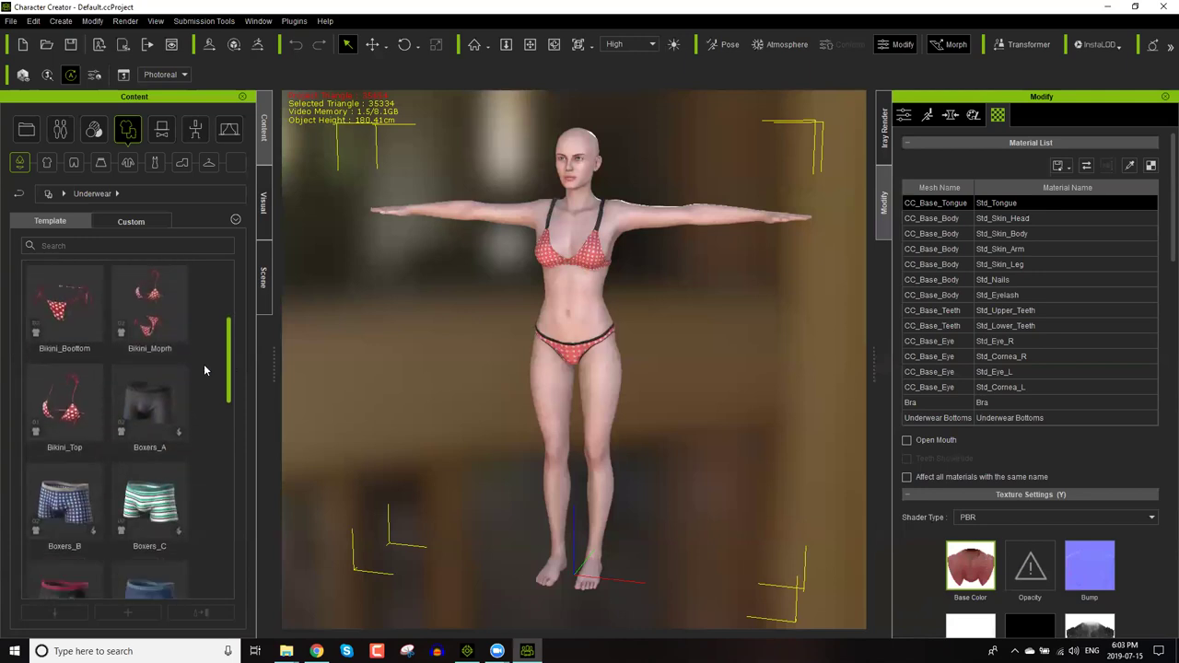
Put the Boxers_B underwear on the female character and replace her bra with Bra_A.
double_click(68, 433)
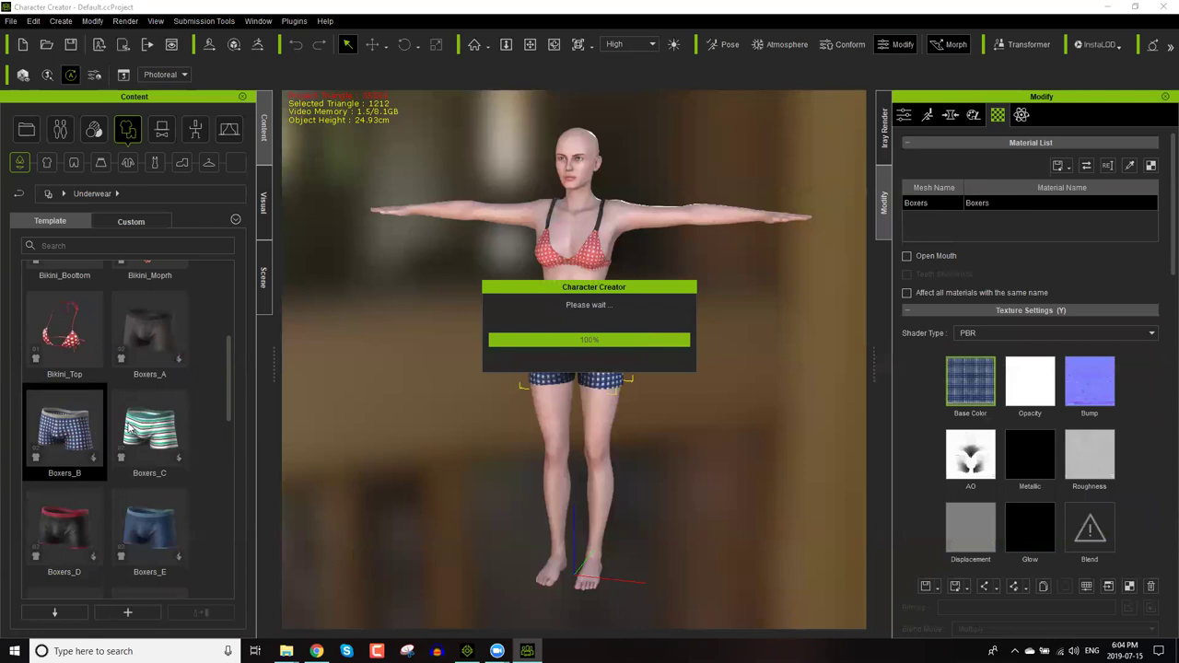
scroll(232, 419, down, 5)
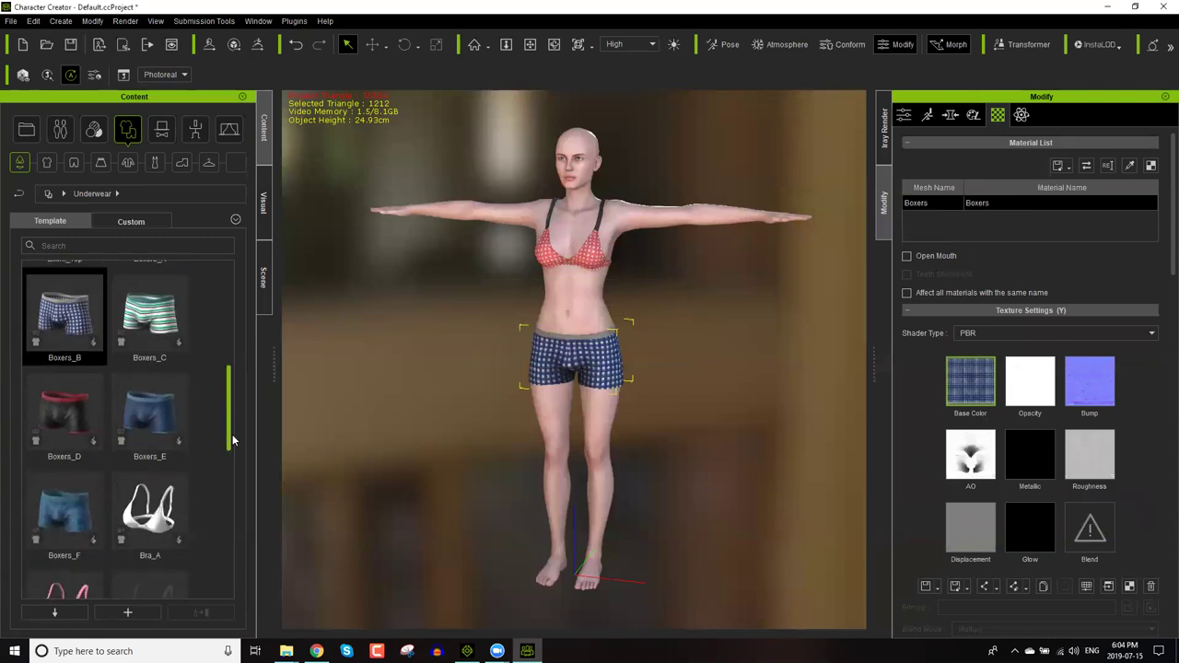
double_click(154, 375)
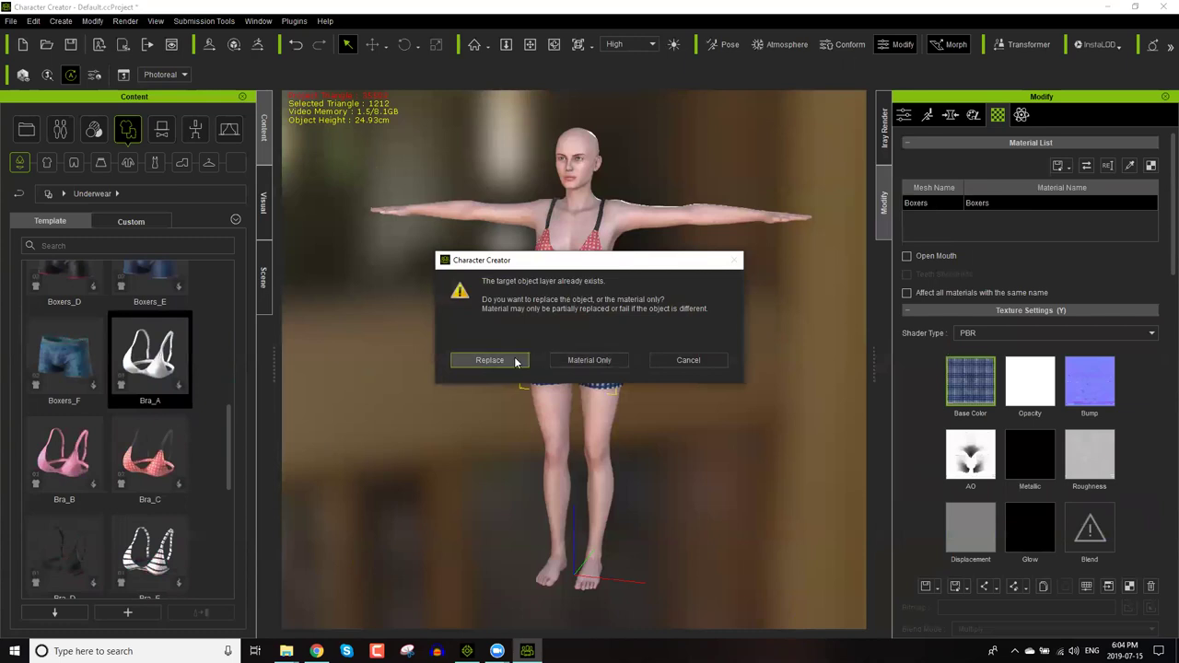
click(516, 361)
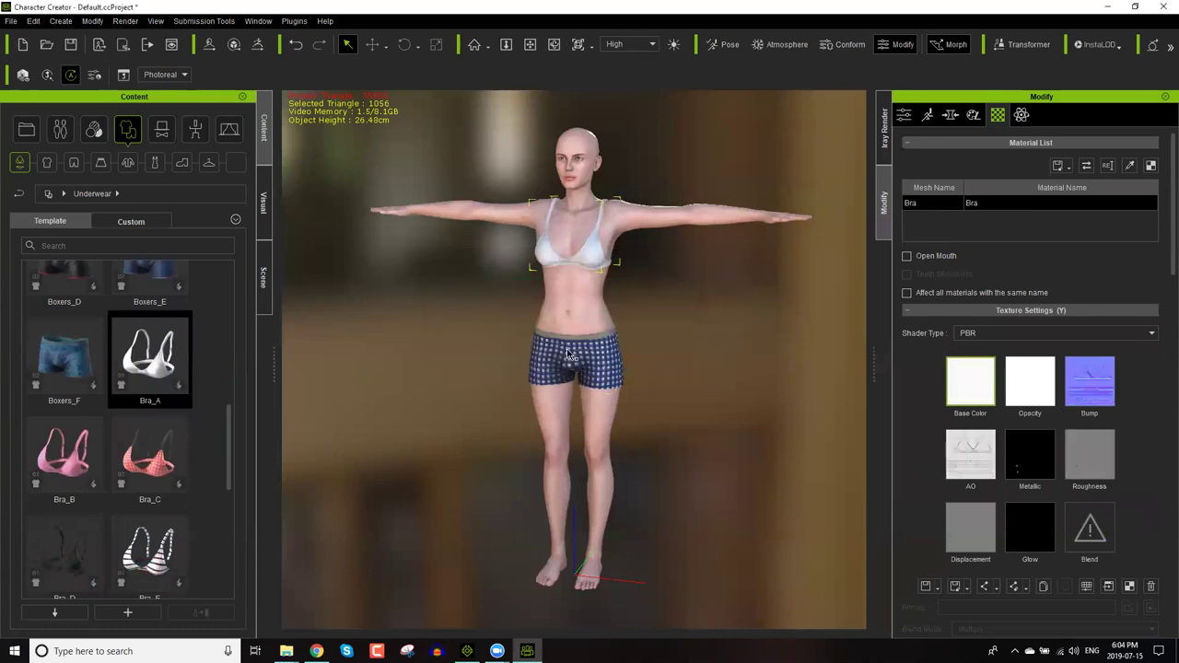
Check the layer numbers of the shirt templates and put the Noodle Strap Top on the character over the bra.
middle_drag(592, 277, 610, 360)
right_drag(610, 360, 655, 347)
middle_drag(655, 346, 592, 345)
right_drag(591, 346, 553, 344)
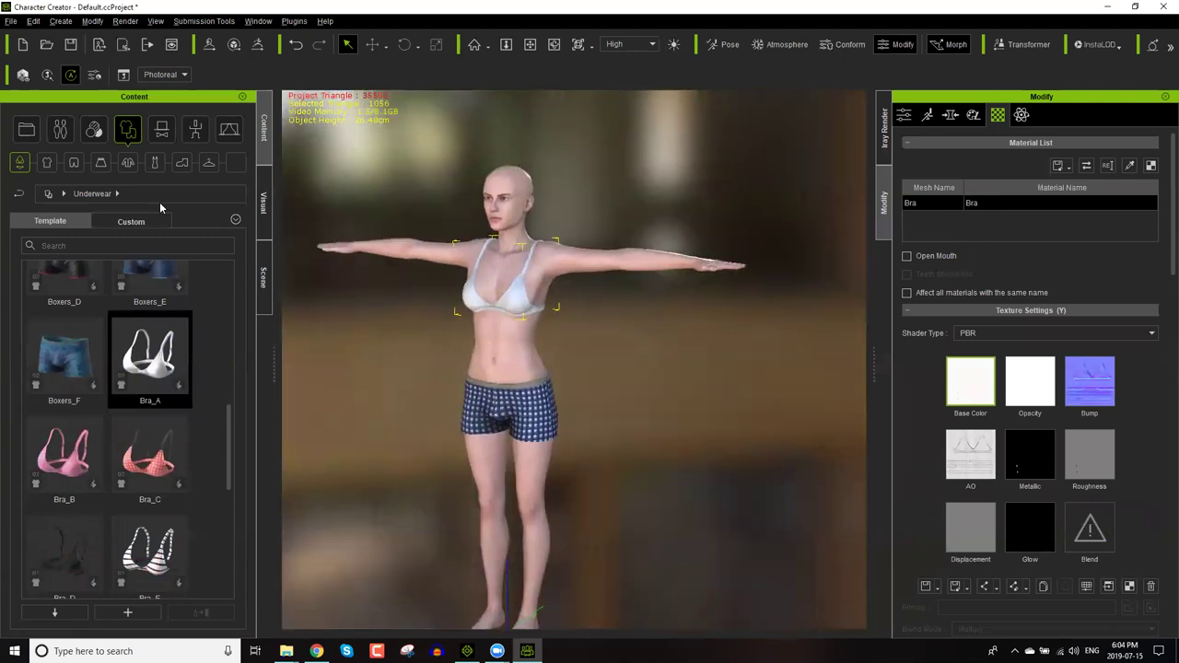
click(50, 164)
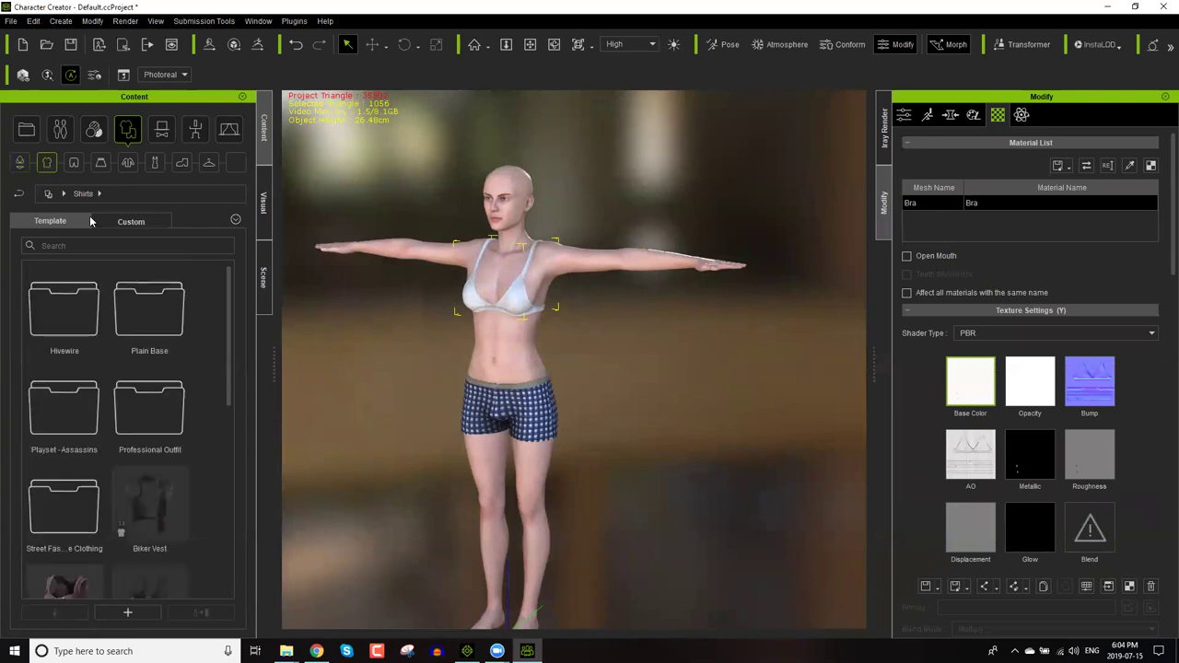
drag(227, 380, 228, 452)
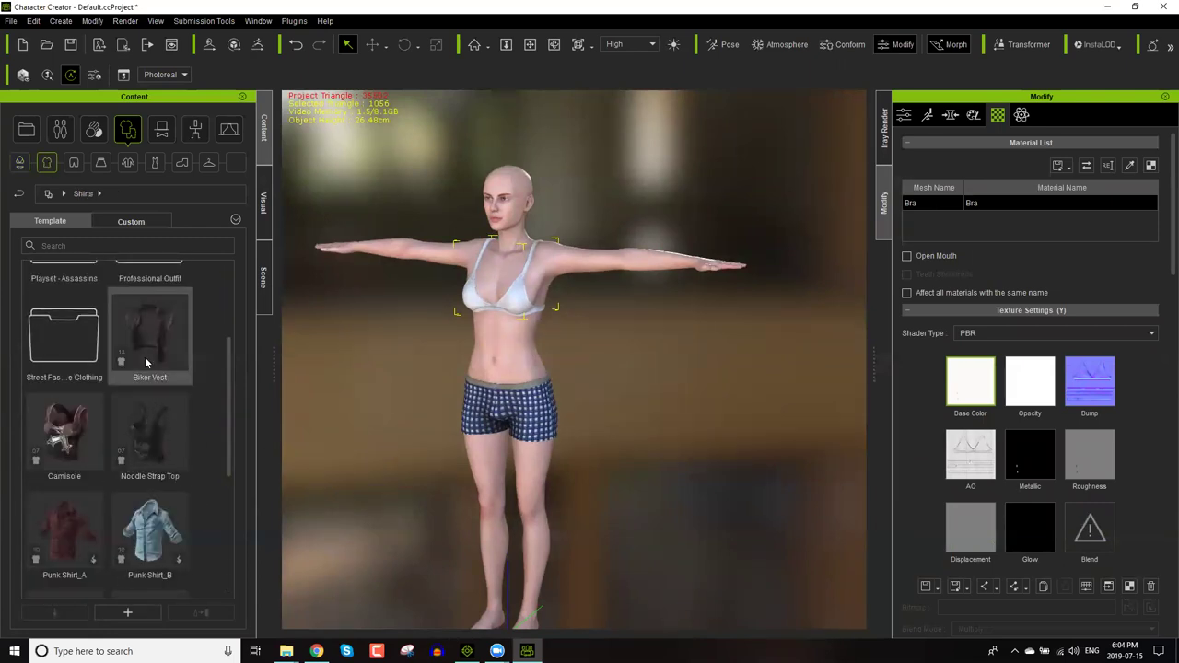
mouse_move(124, 361)
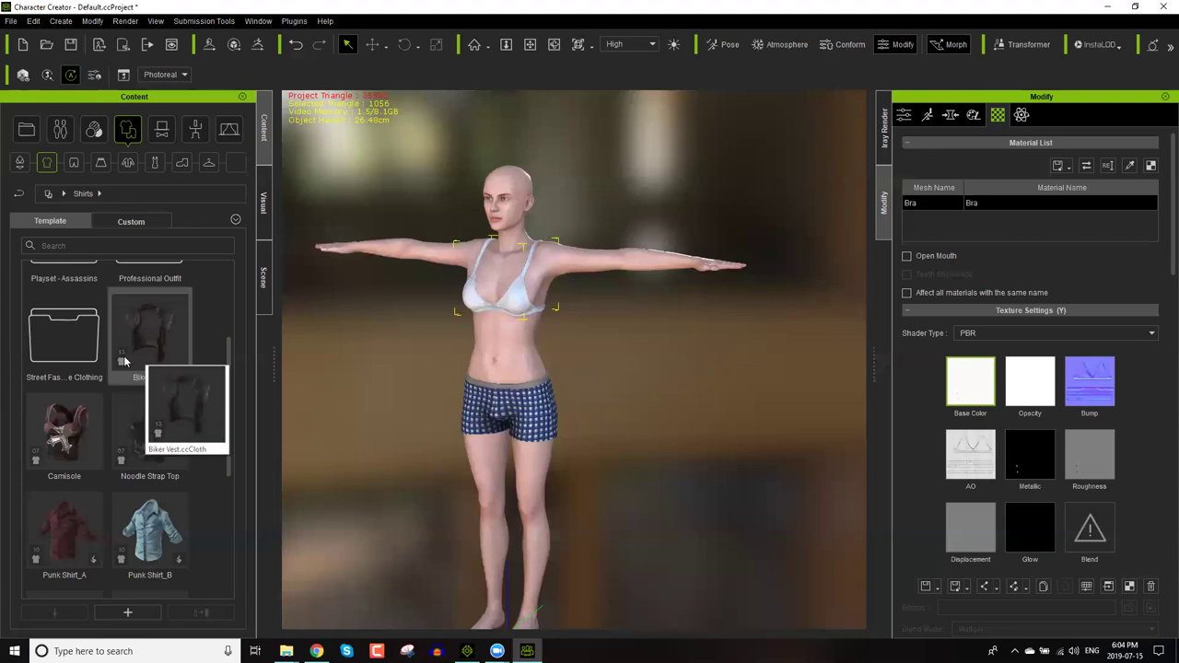
mouse_move(125, 459)
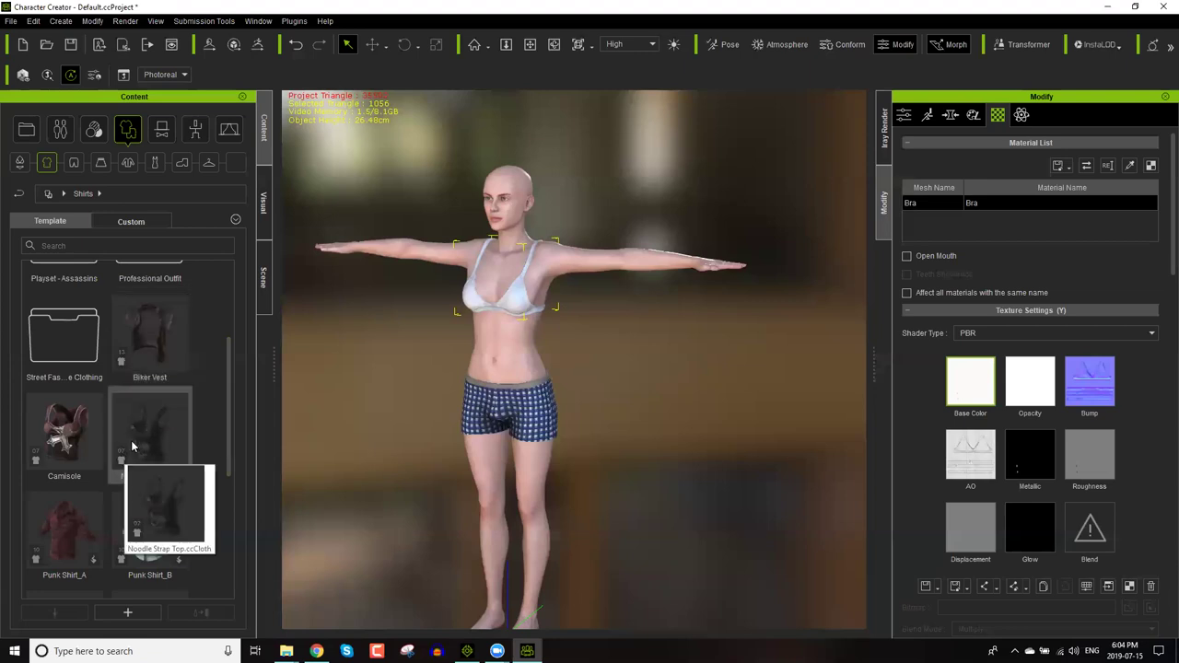
click(145, 438)
double_click(145, 438)
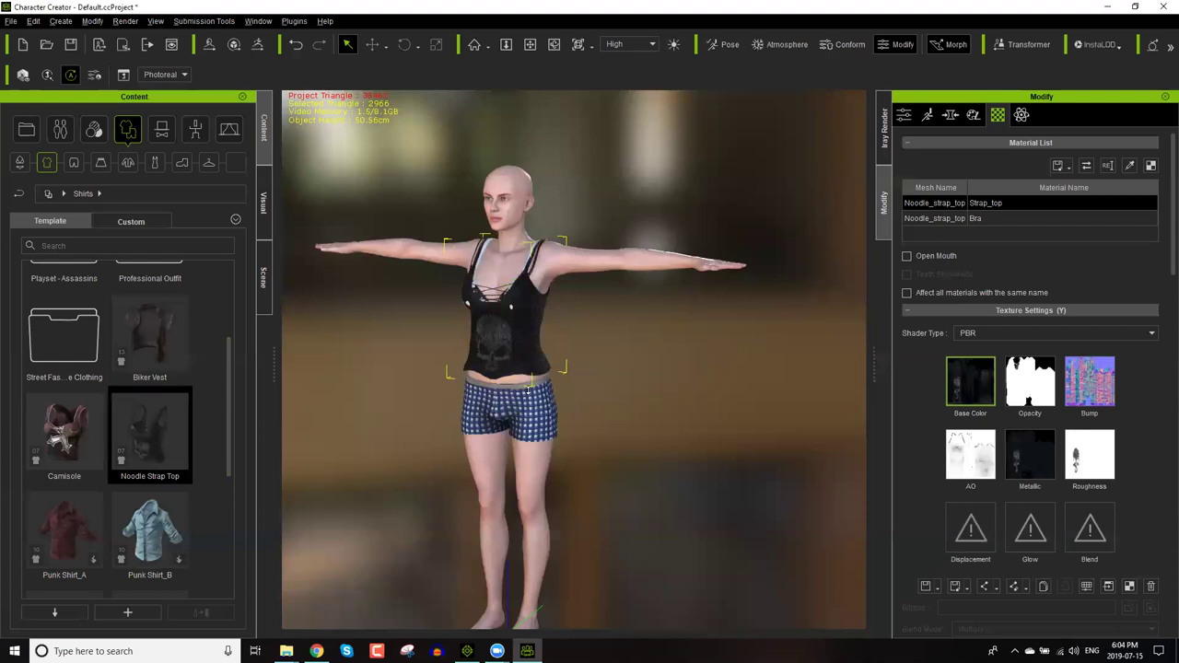
Calculate the collision of the Noodle Strap Top in its Conform settings so the bra stops poking through.
right_drag(456, 382, 493, 379)
scroll(493, 380, up, 5)
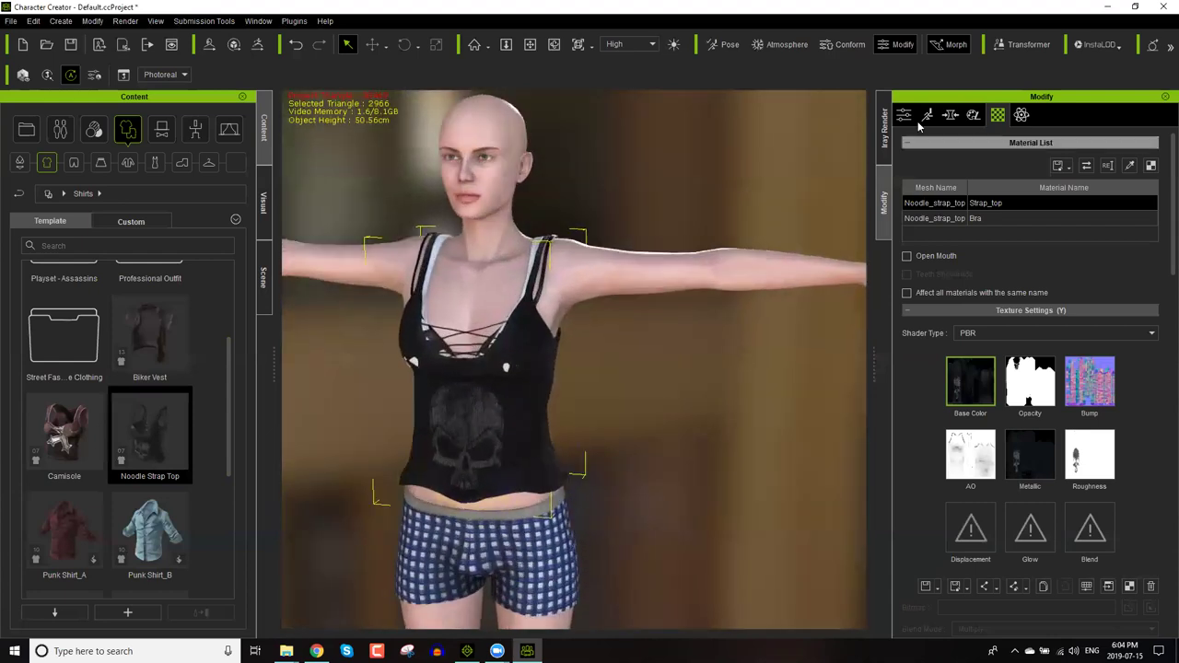
click(904, 115)
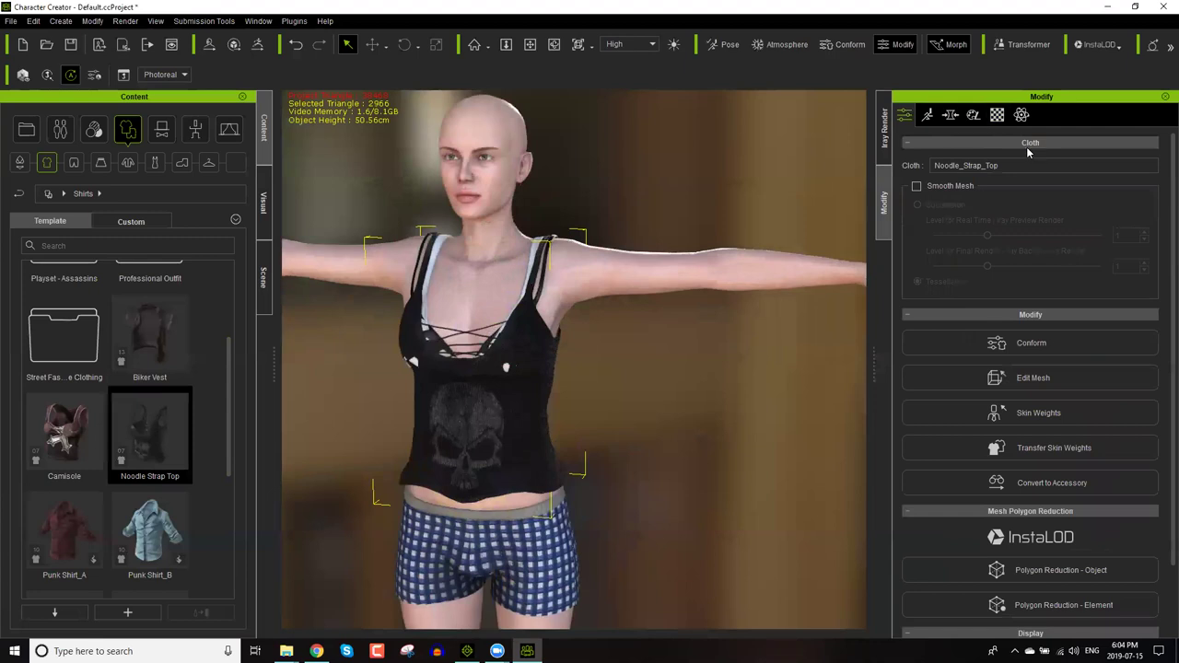
click(1013, 347)
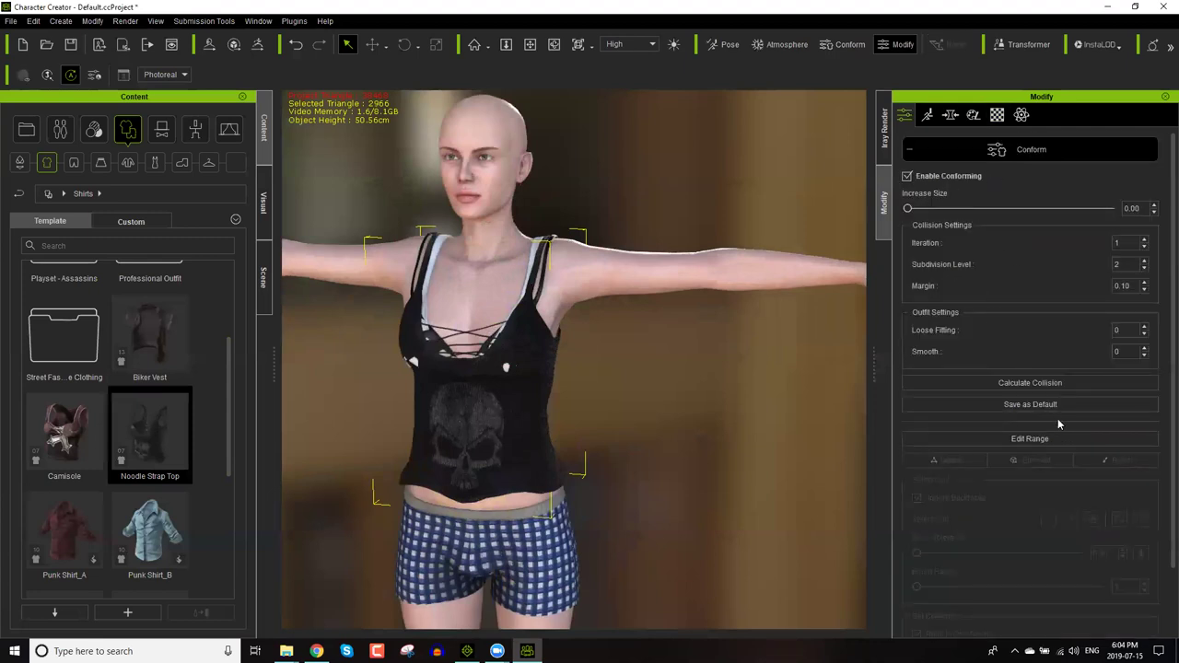
click(1042, 382)
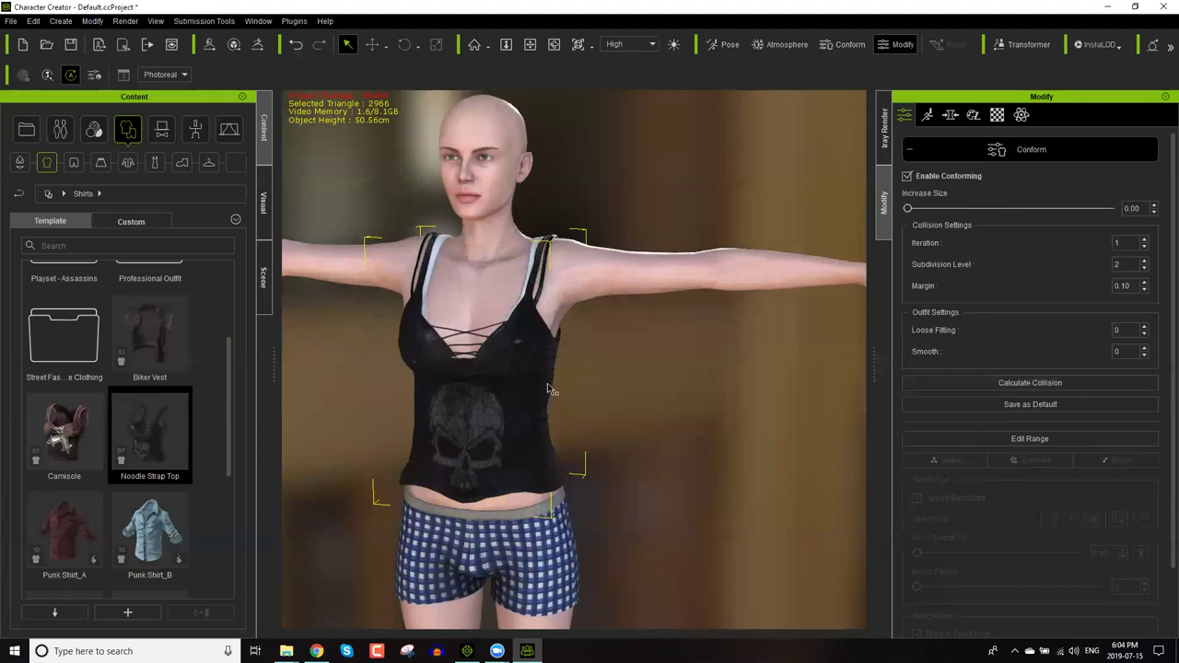
Add the Biker Vest over the Noodle Strap Top and inspect the layered outfit from another angle.
double_click(153, 335)
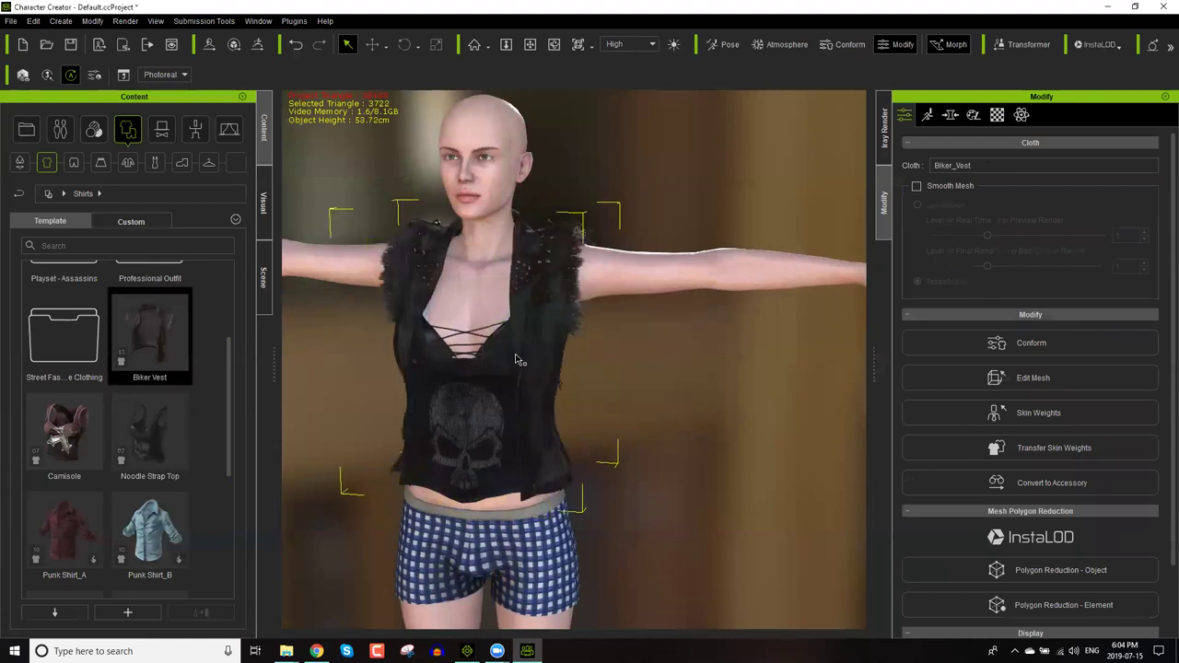
right_drag(516, 359, 611, 429)
scroll(624, 378, down, 2)
middle_drag(624, 379, 624, 323)
scroll(471, 349, down, 1)
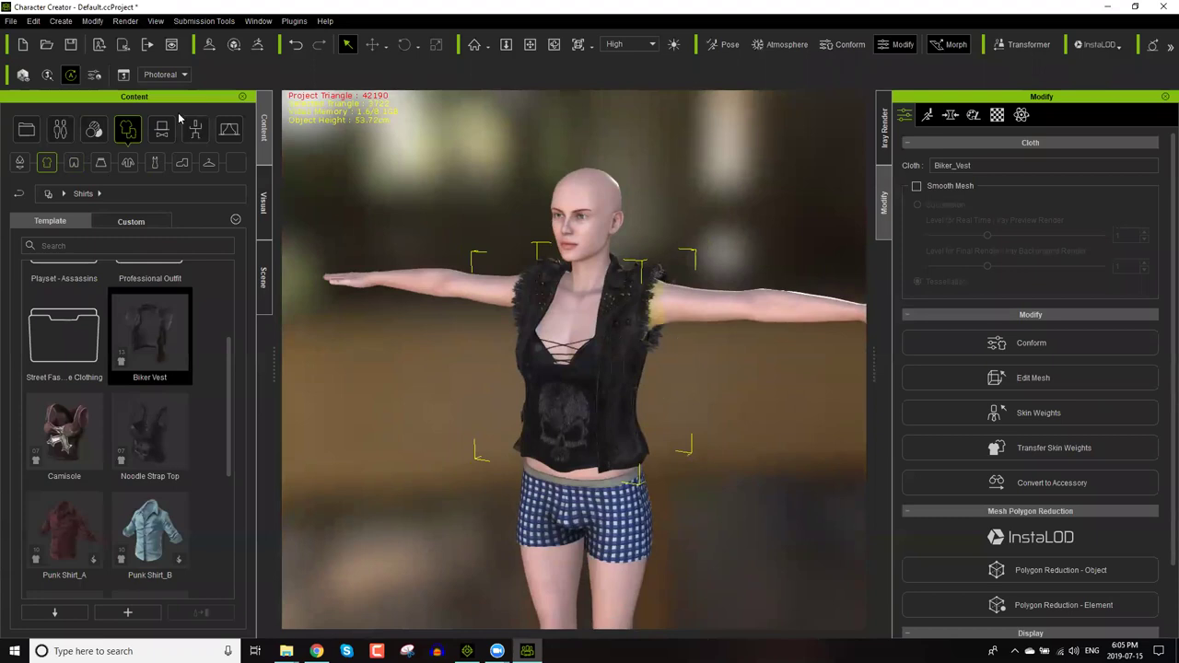
Examine the outfit order in the Cloth Layer Settings and the collision order choices for Noodle_Strap_Top, leaving the dialog without a change.
click(57, 22)
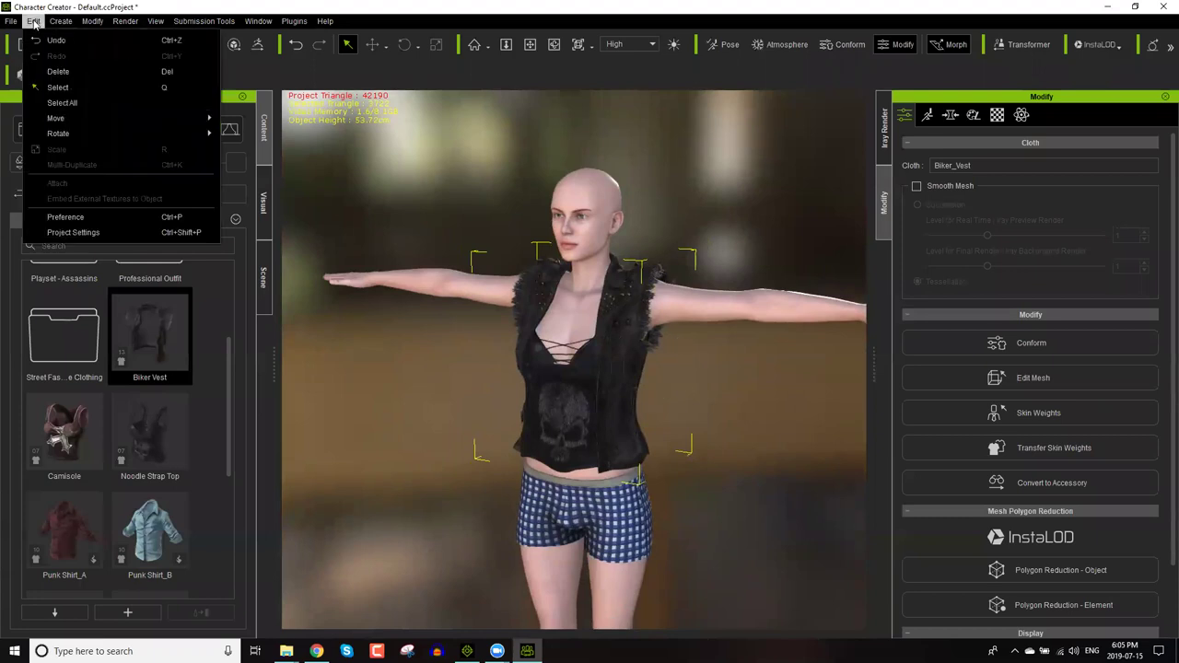
mouse_move(93, 22)
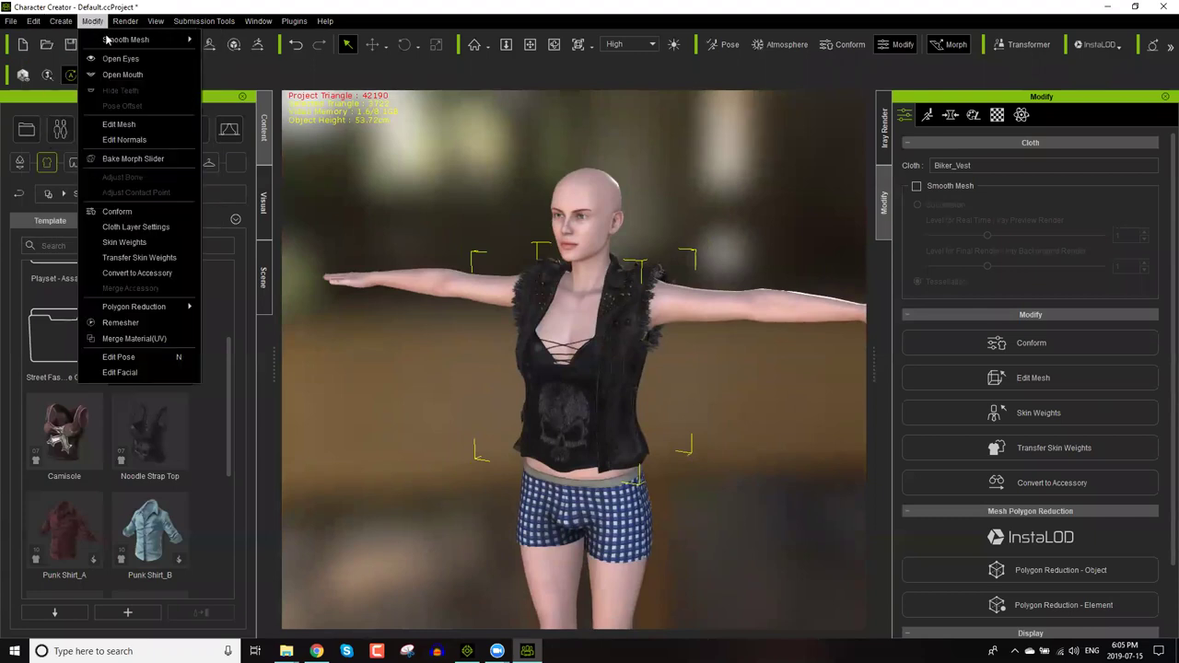
click(138, 227)
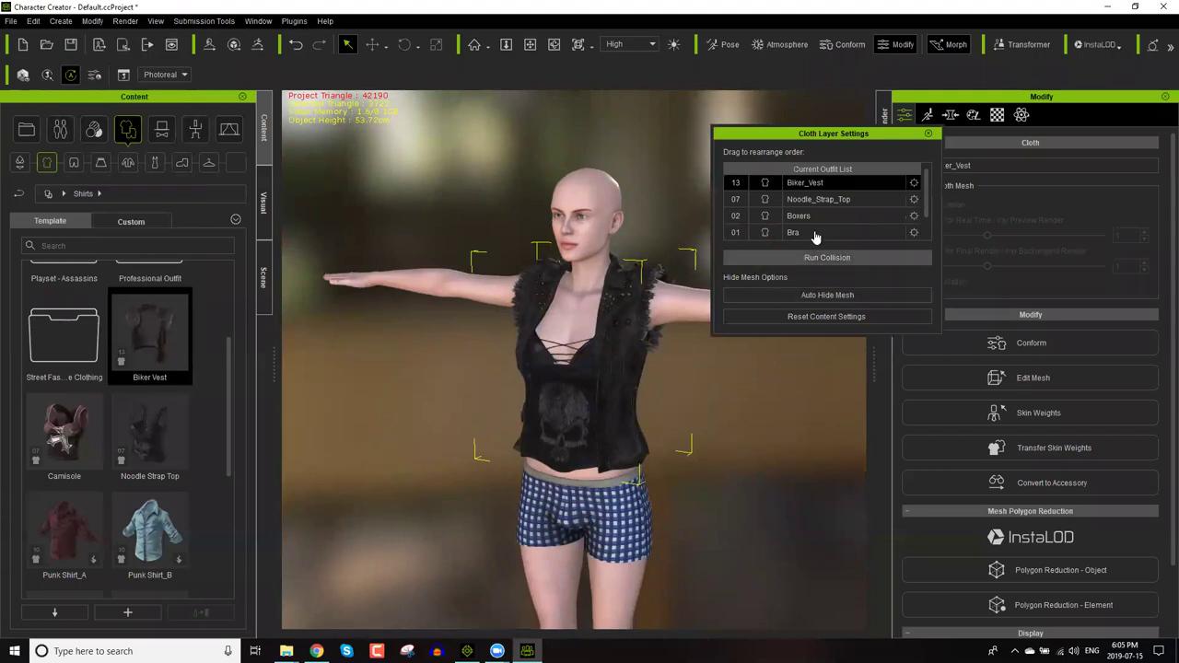
click(805, 200)
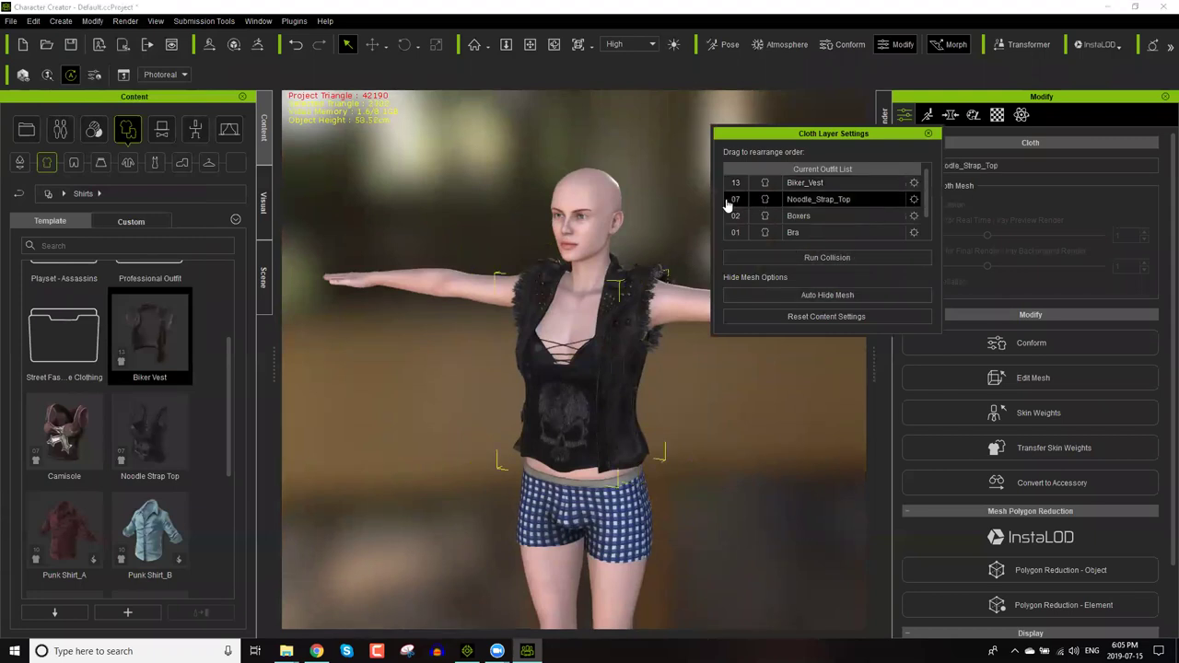
click(915, 200)
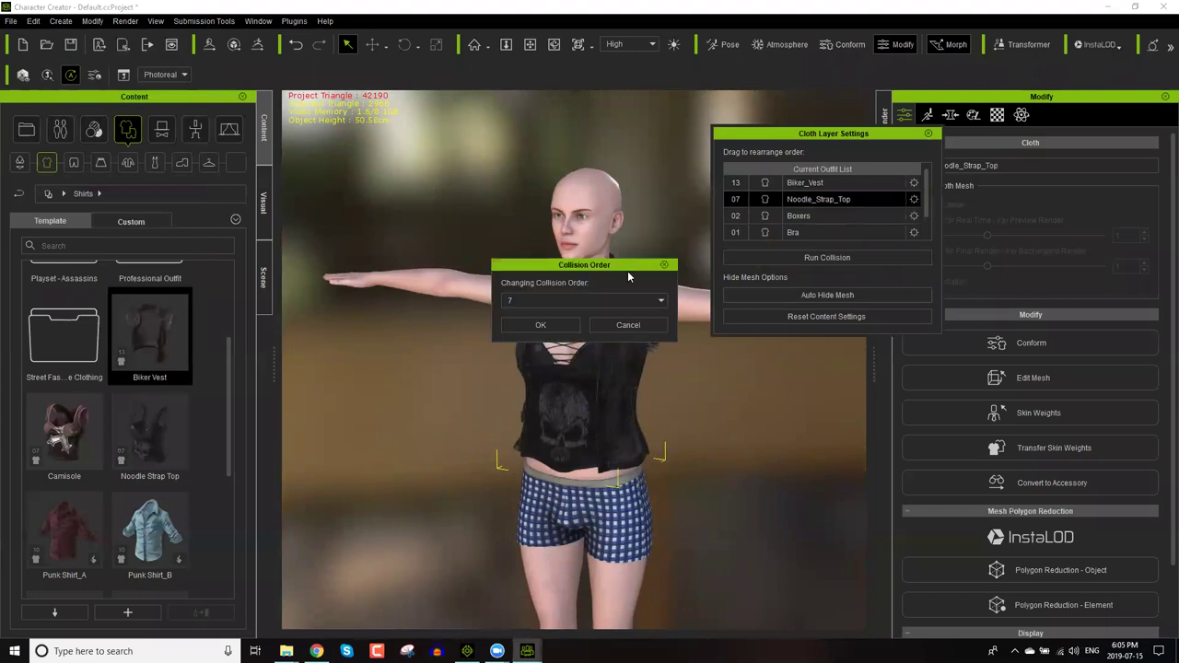
click(560, 298)
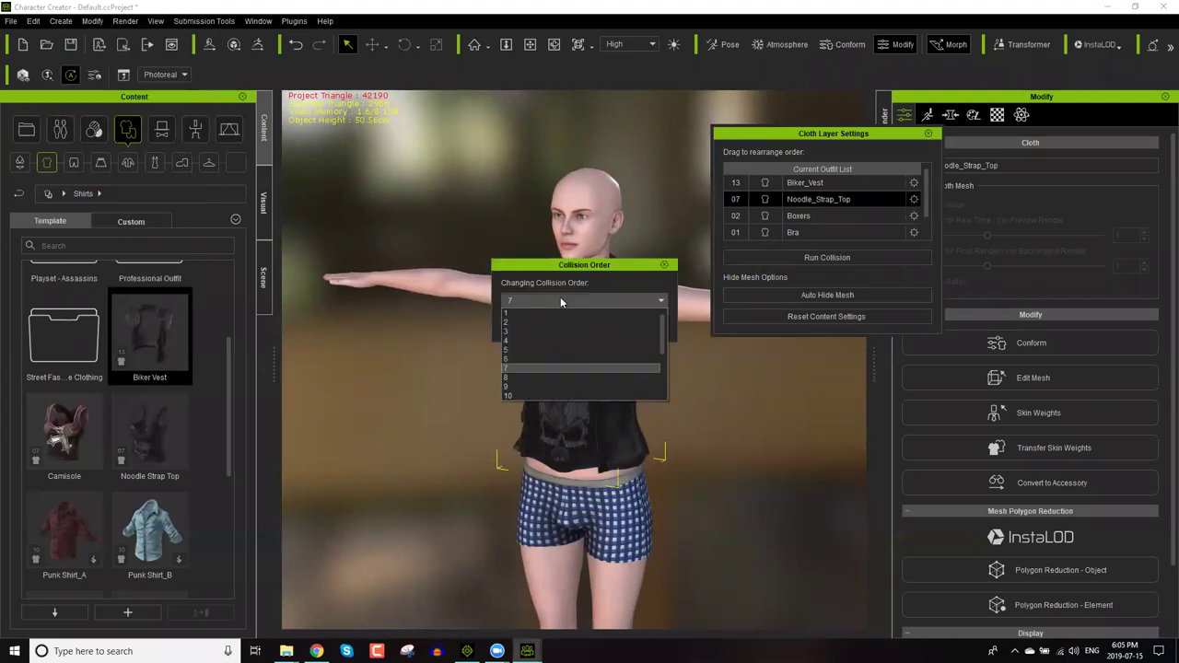
click(607, 278)
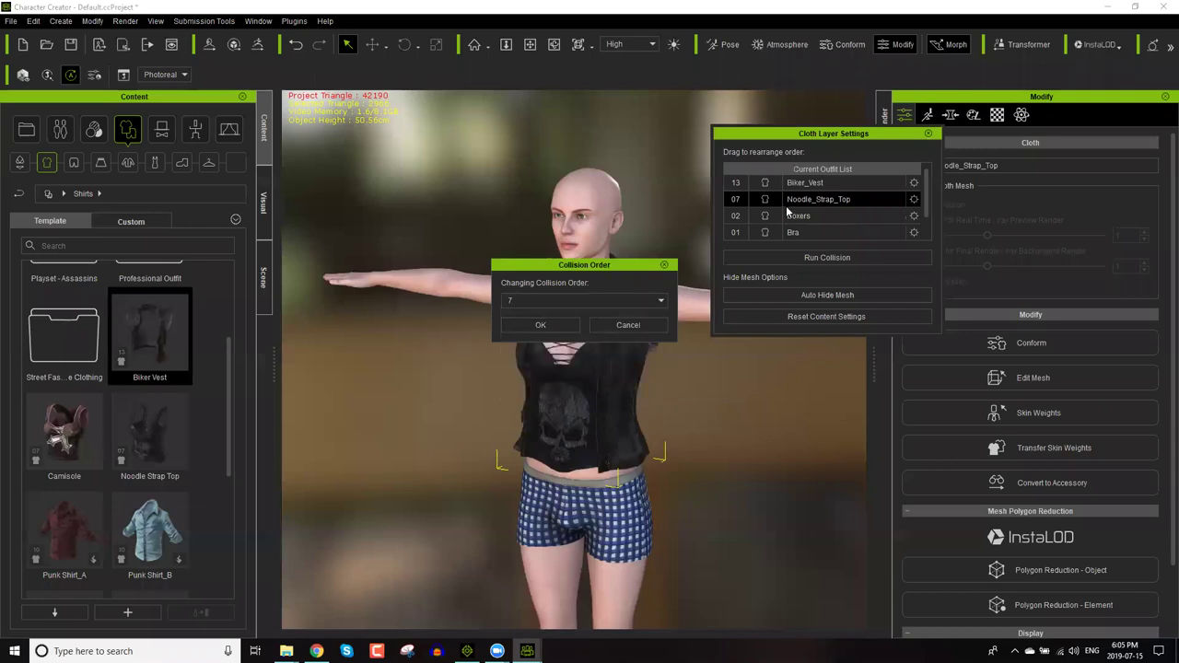
click(628, 326)
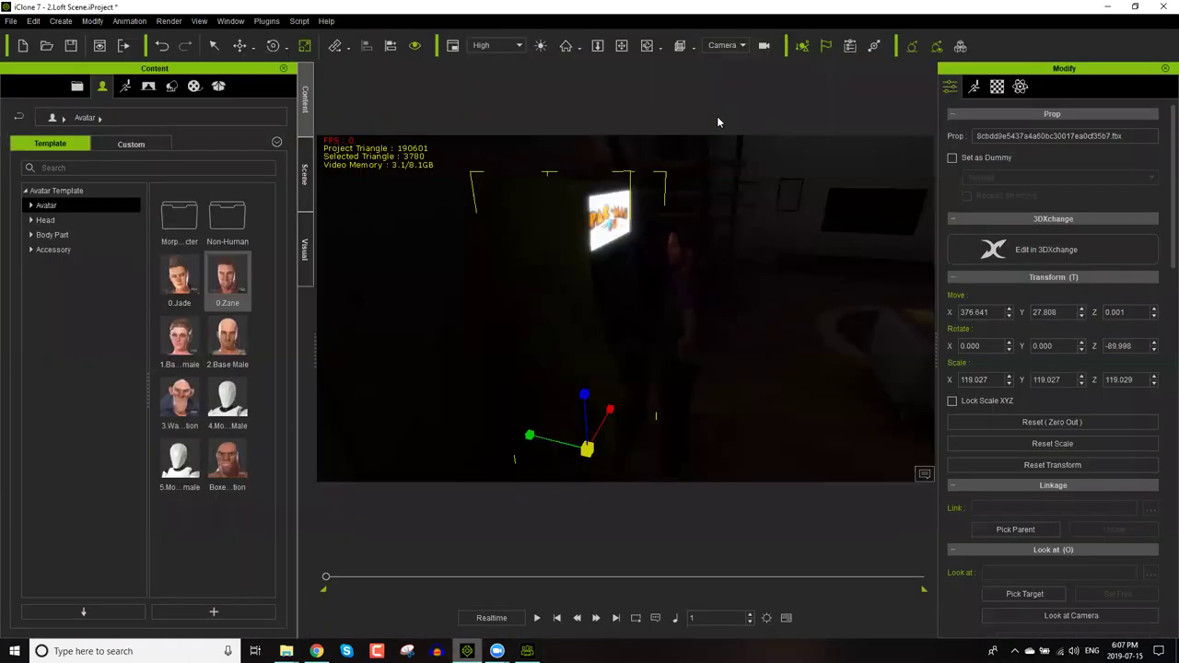
Turn the view to the empty ground outside the loft and create a Box primitive shape.
middle_drag(635, 292, 758, 297)
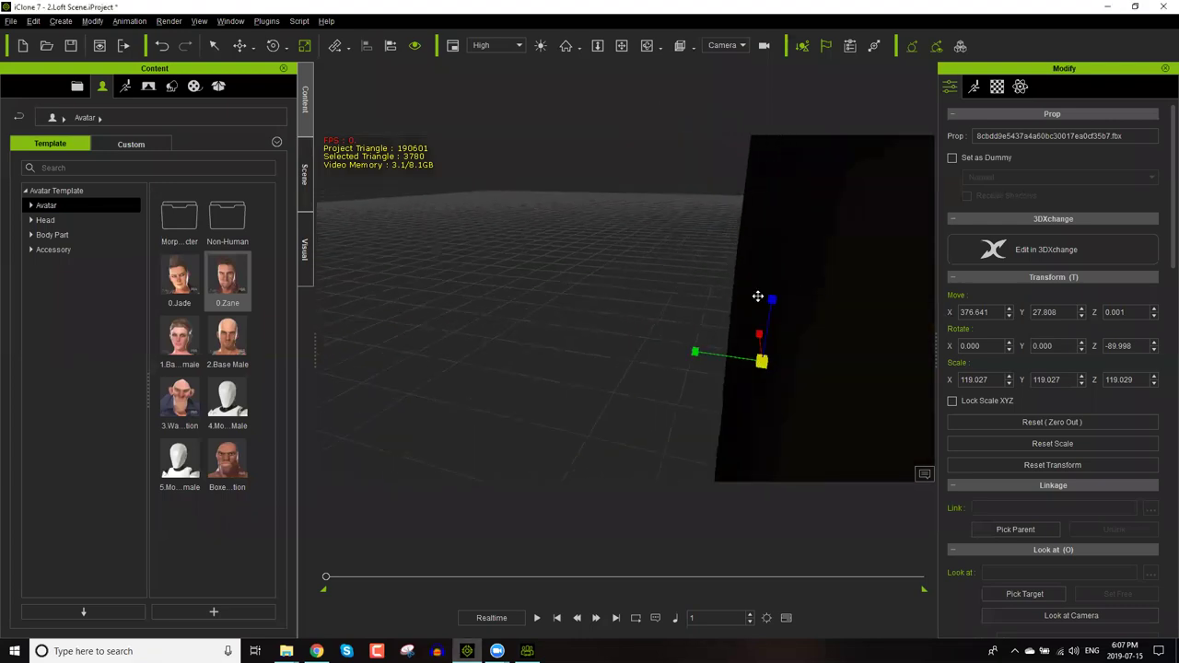
right_drag(758, 297, 792, 346)
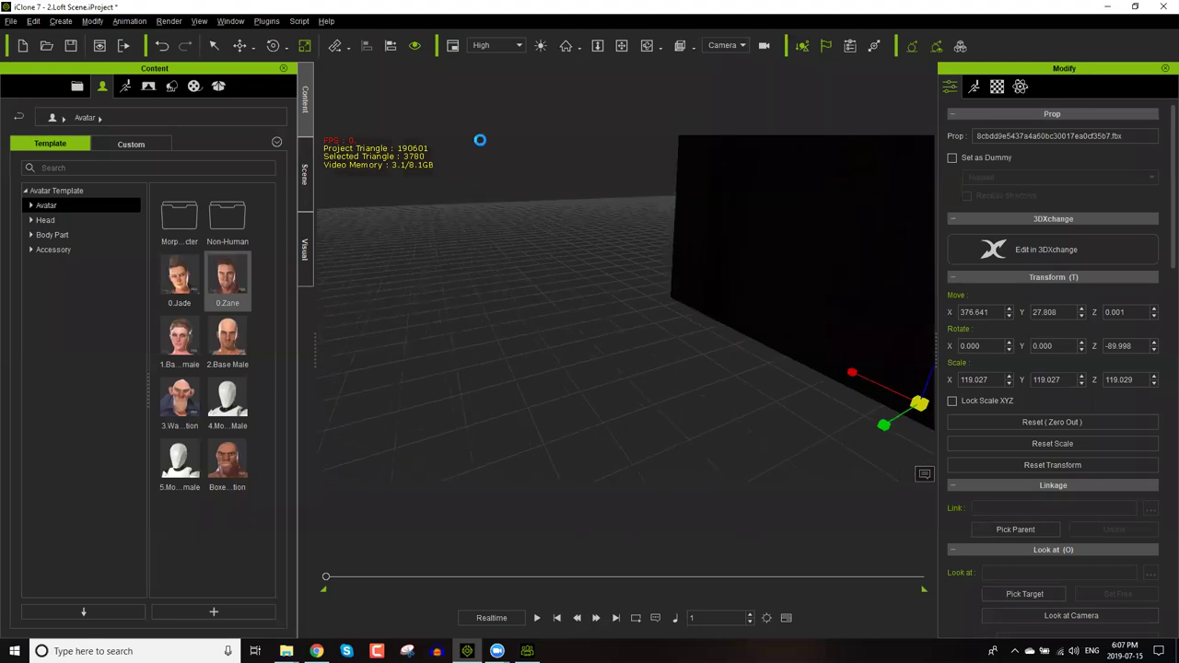
click(62, 21)
mouse_move(86, 55)
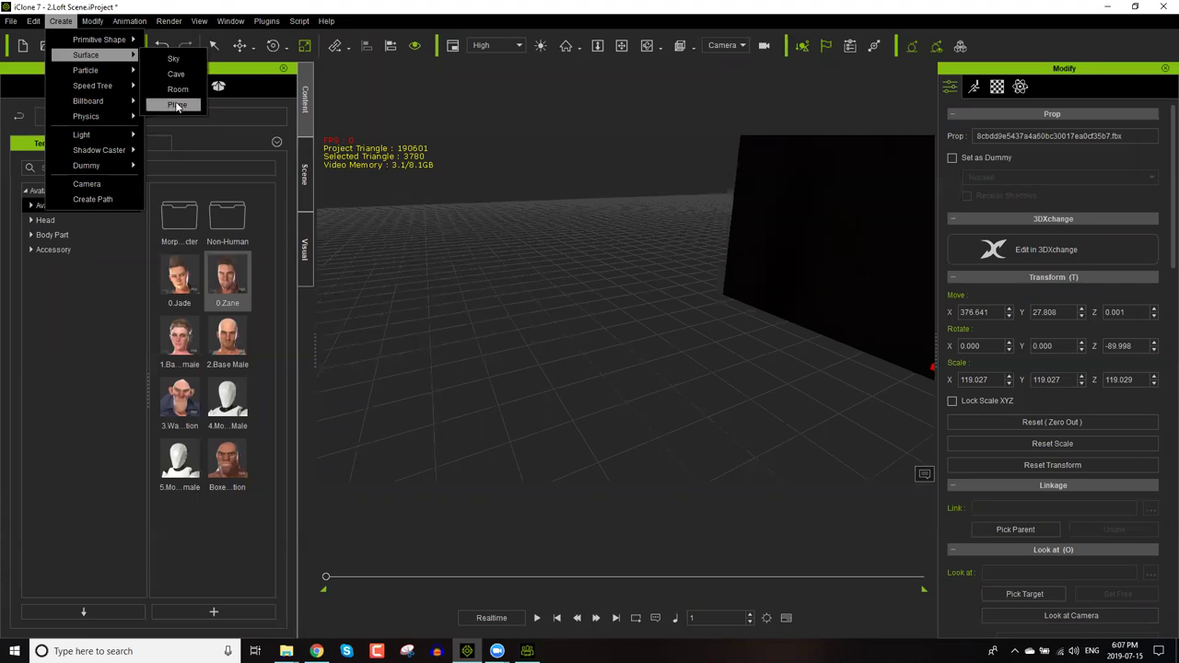
mouse_move(138, 39)
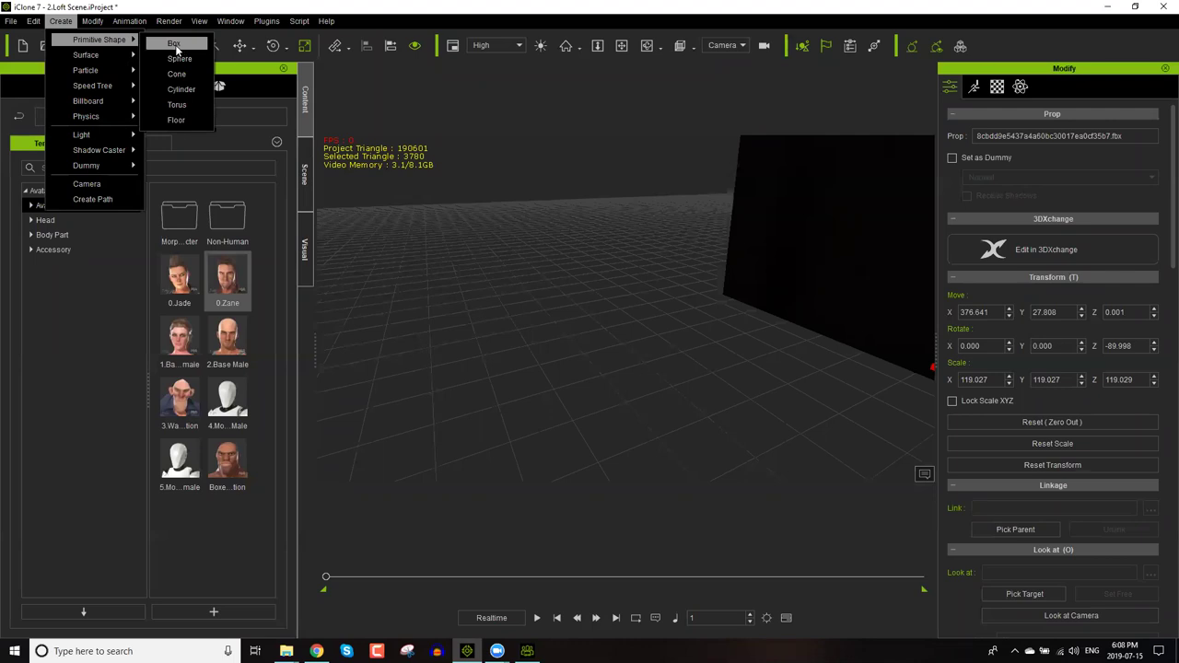
click(166, 49)
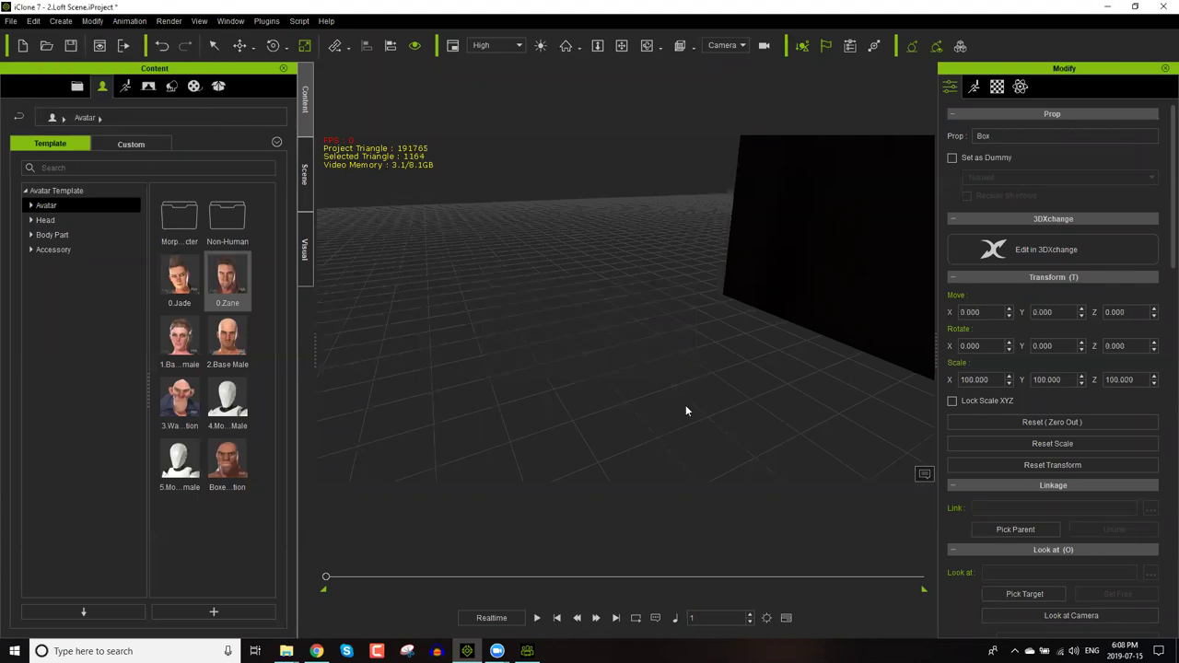
Move the box out of the loft along X to about 693 and light the viewport with the auxiliary light.
drag(846, 320, 577, 362)
mouse_move(577, 362)
right_down()
mouse_move(692, 377)
mouse_move(589, 343)
right_up()
click(162, 46)
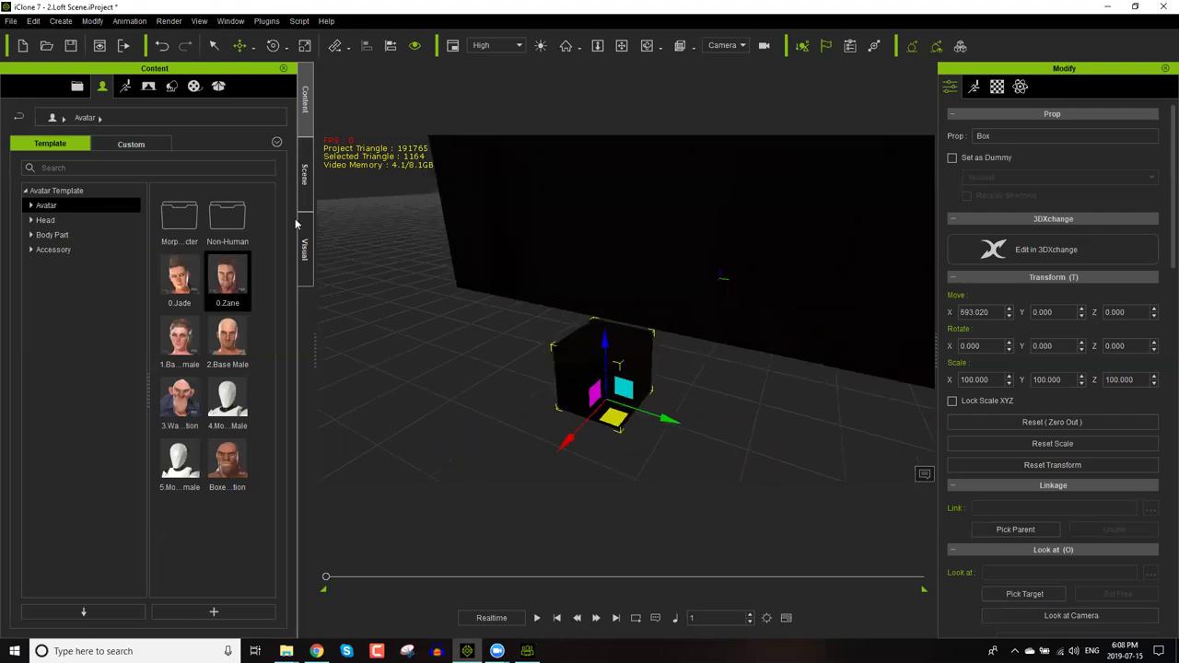
click(305, 177)
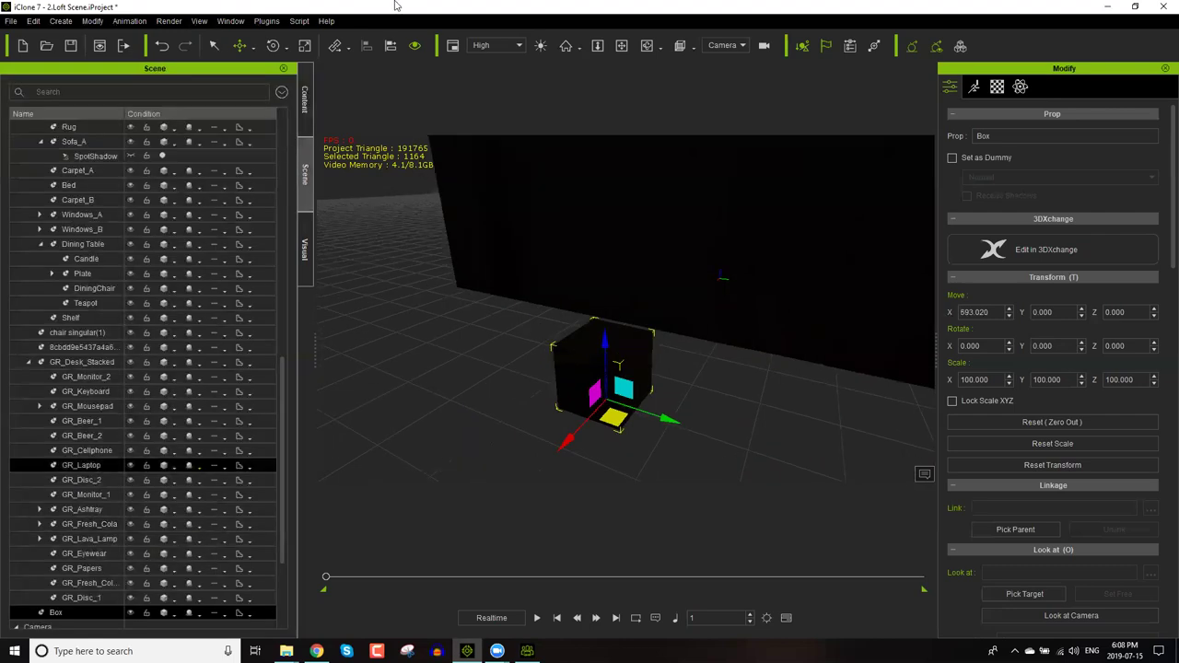
click(540, 45)
right_drag(598, 339, 576, 352)
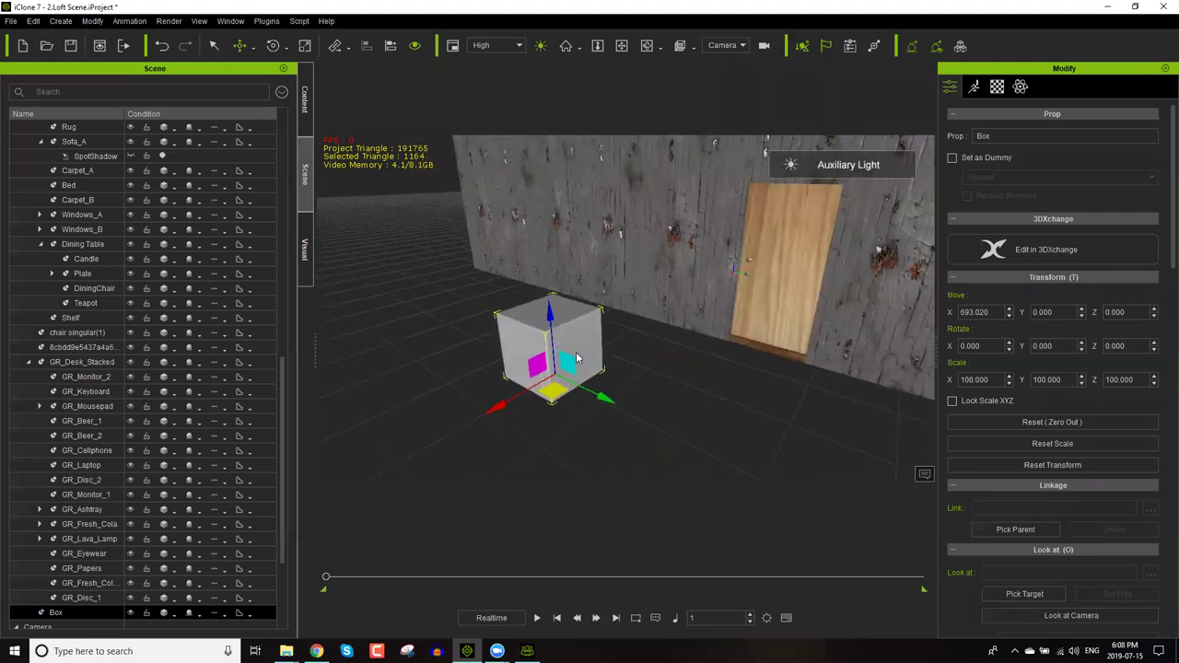
Scale the box into a thin wall of about 15.2 in X, 734.8 in Y and 306.1 in Z.
drag(532, 393, 708, 307)
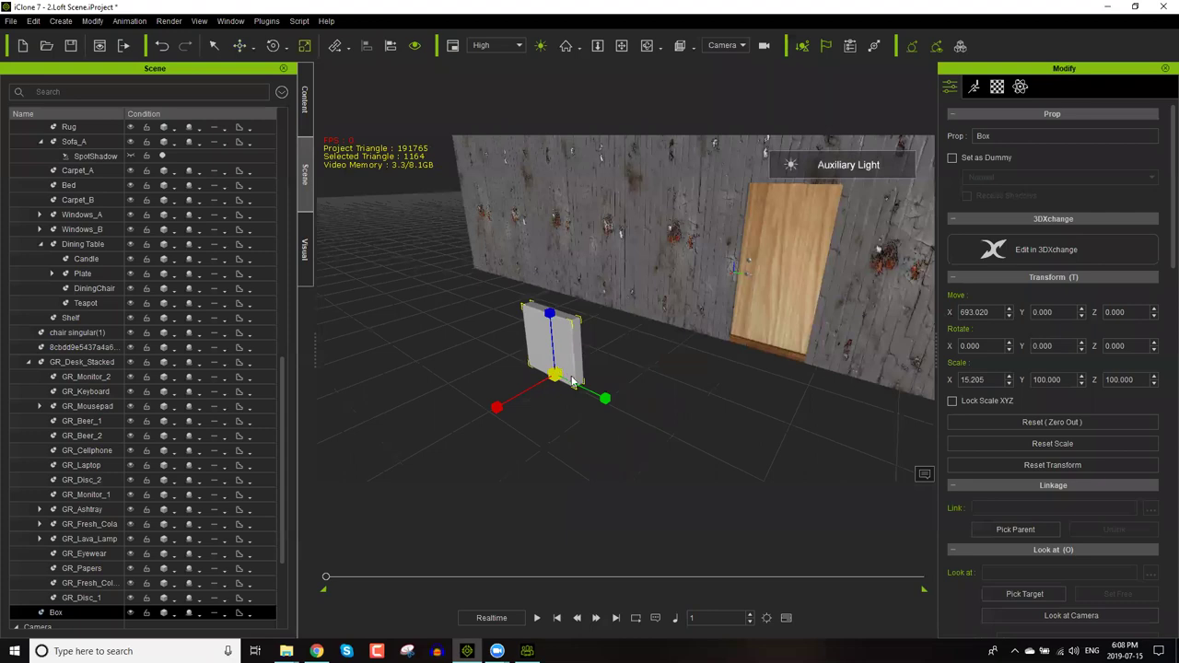
drag(618, 405, 908, 512)
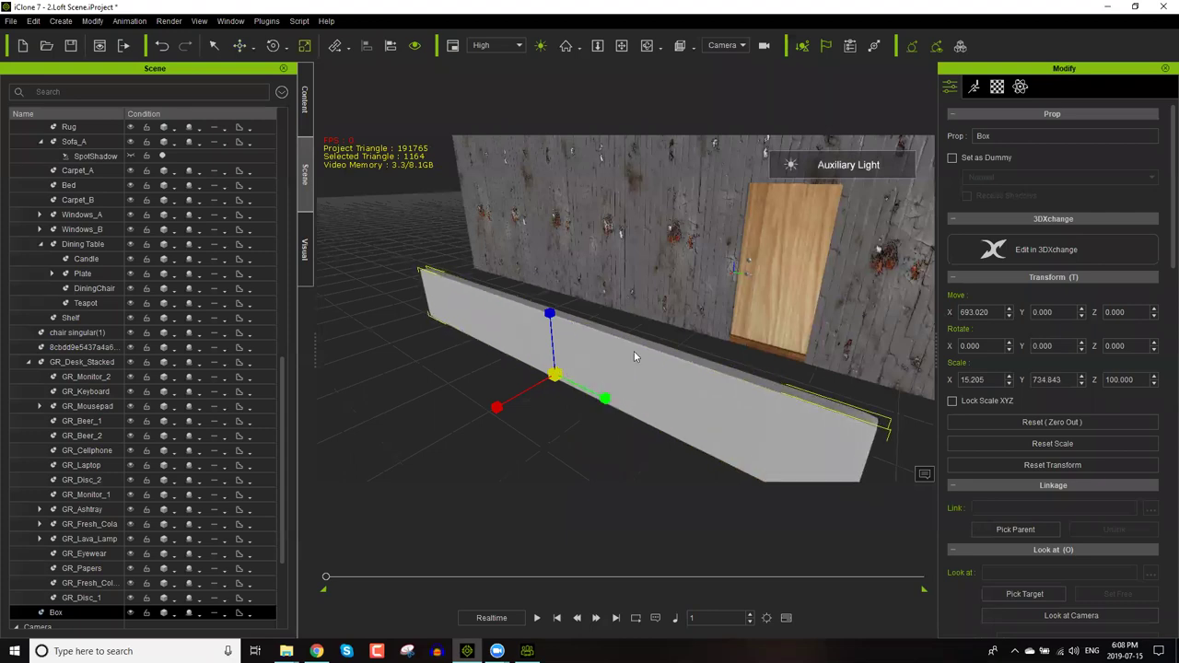
drag(550, 314, 558, 170)
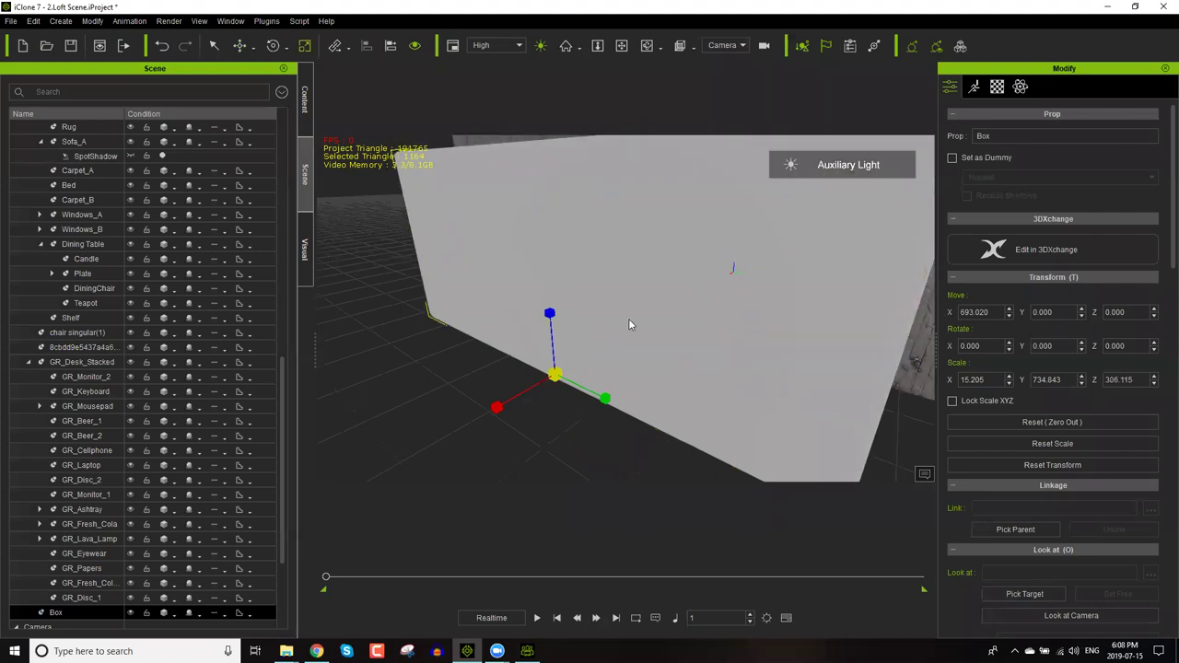
middle_drag(620, 313, 529, 329)
right_drag(550, 341, 682, 298)
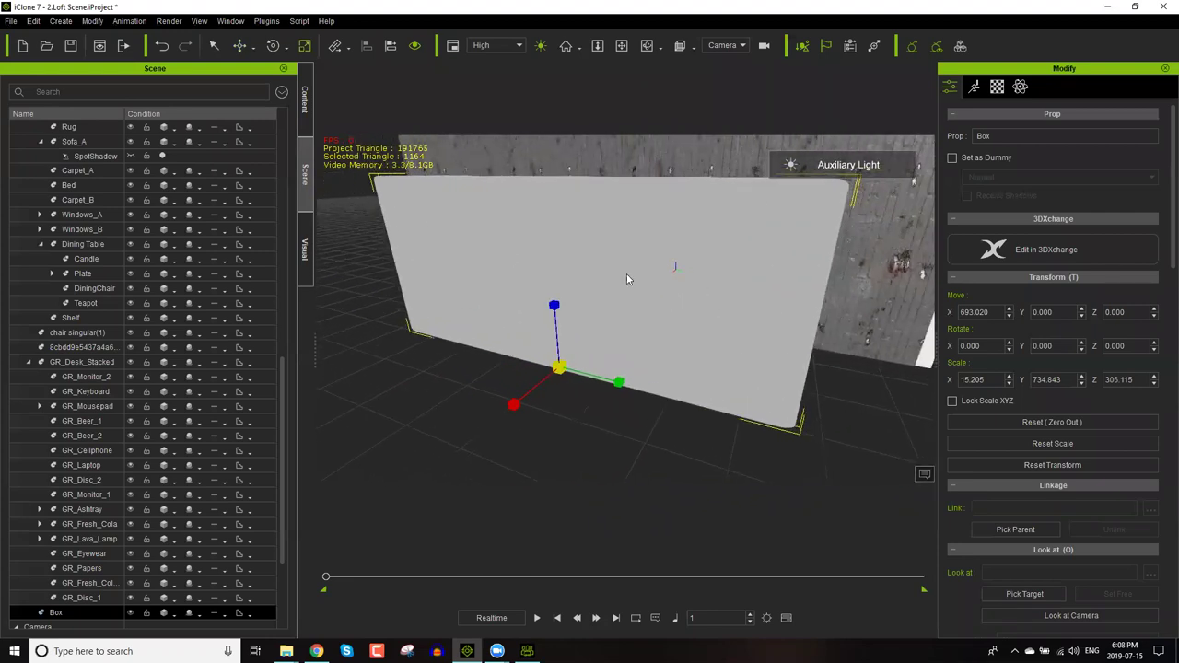
Apply the bricks_001 Substance material from the media templates to the wall-shaped box.
click(306, 103)
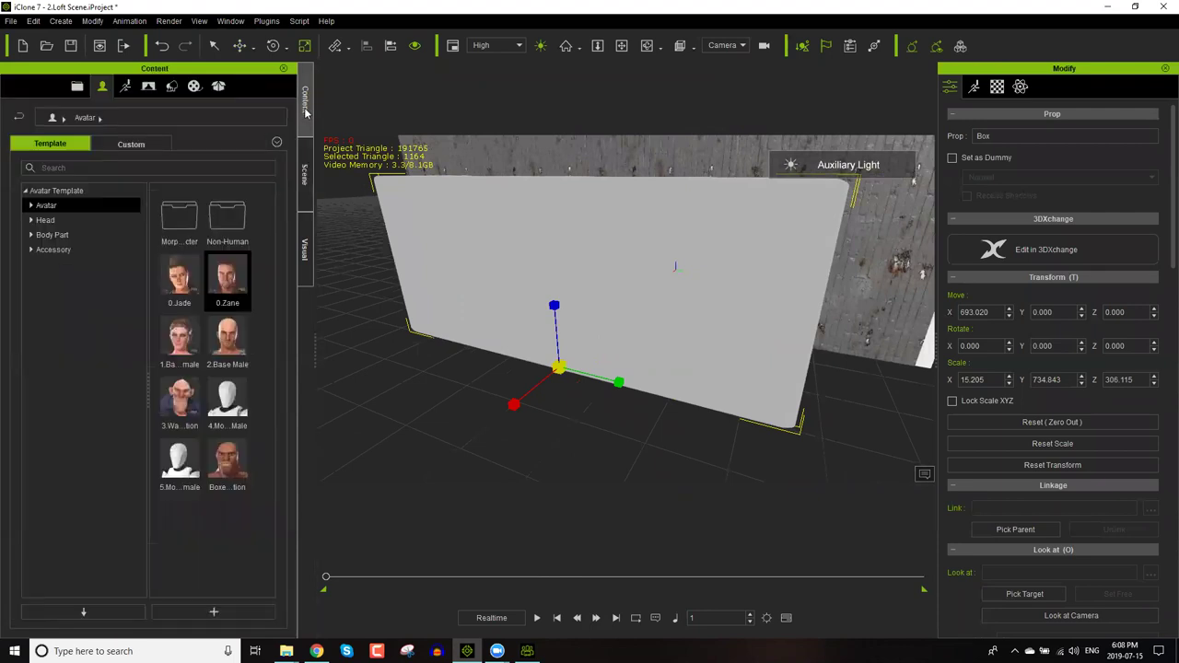
click(195, 86)
click(67, 310)
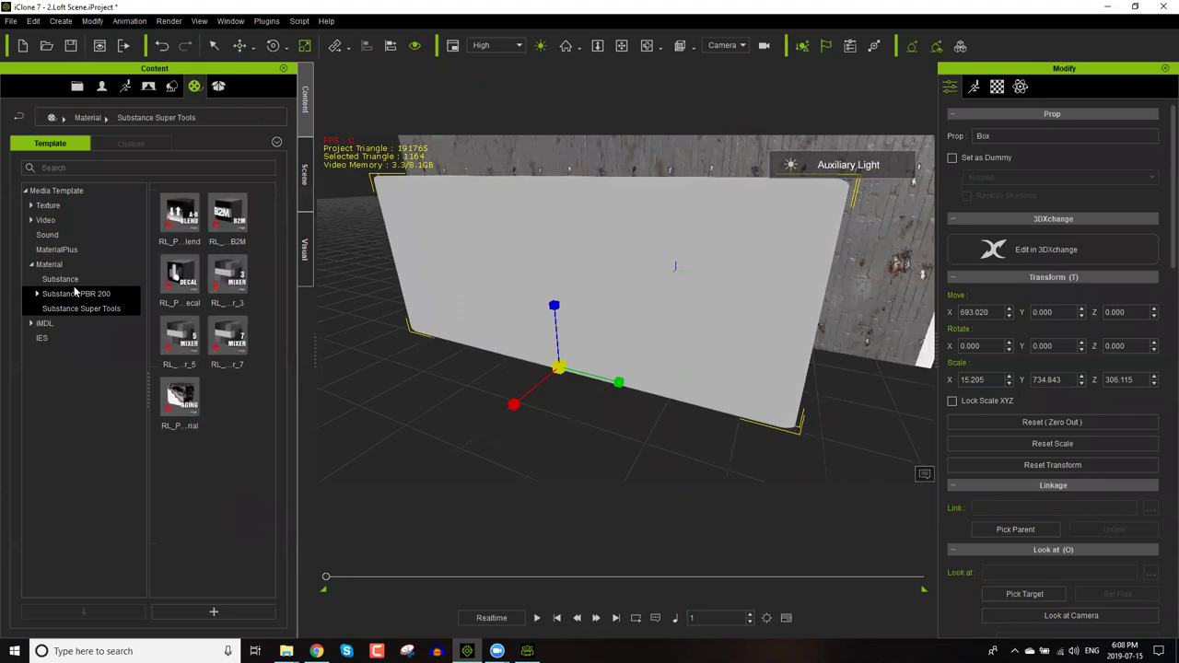
click(101, 281)
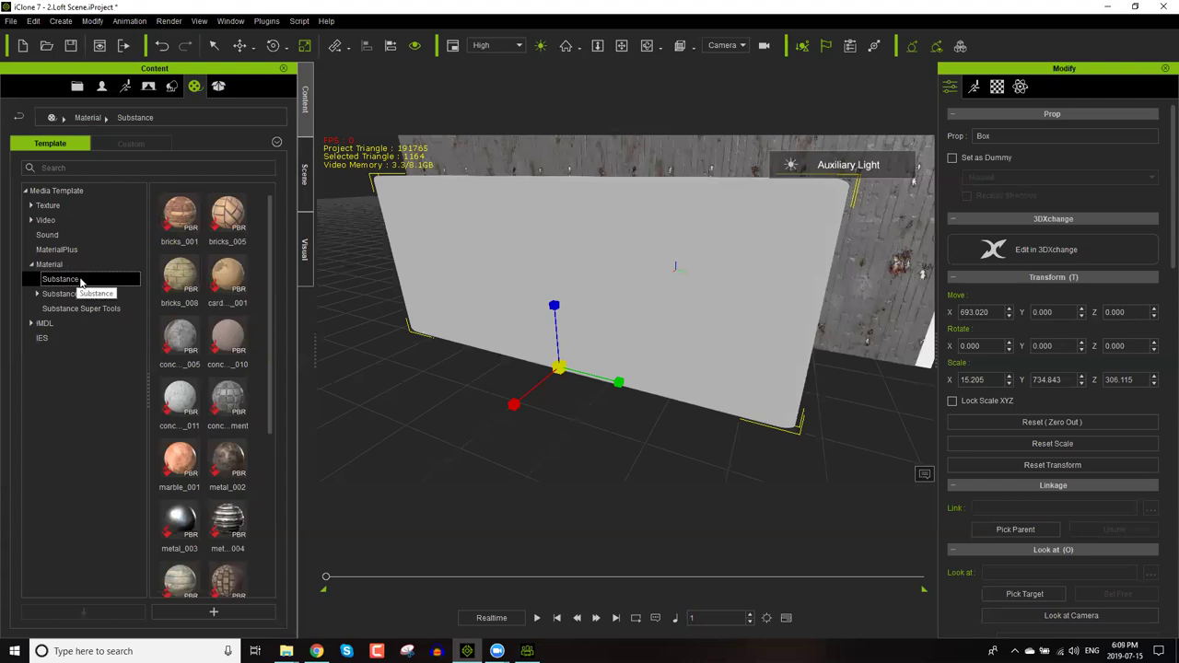
drag(175, 214, 555, 264)
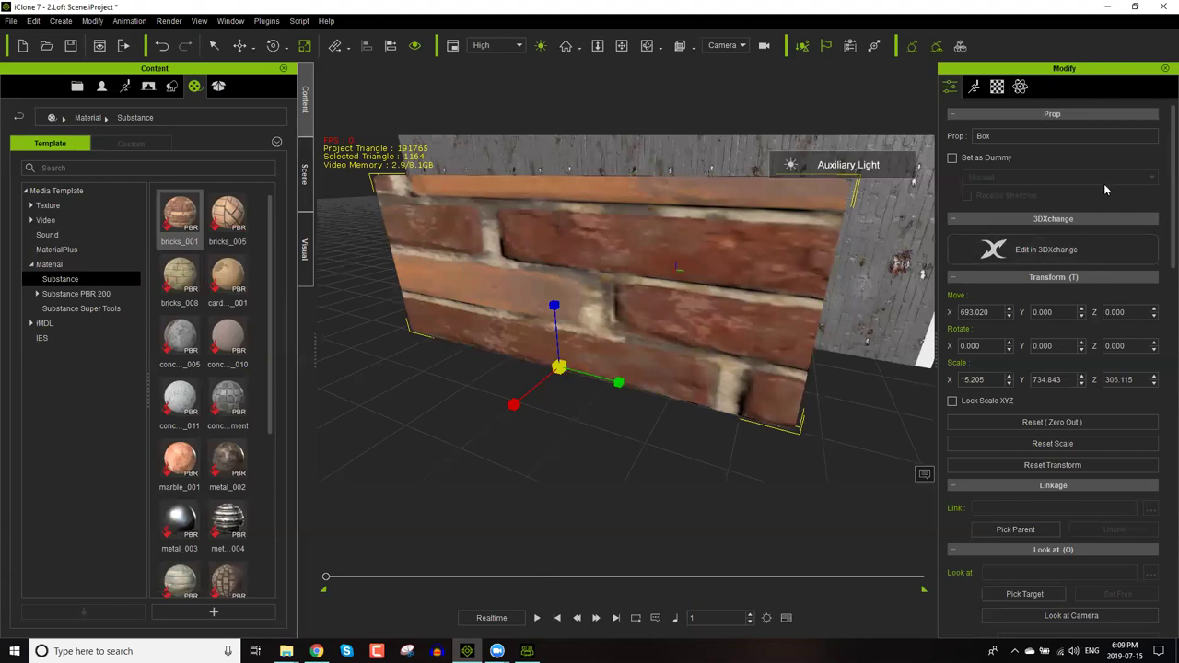
Examine the box's material textures and its mesh in Wireframe display, and return the box to Normal display.
click(997, 89)
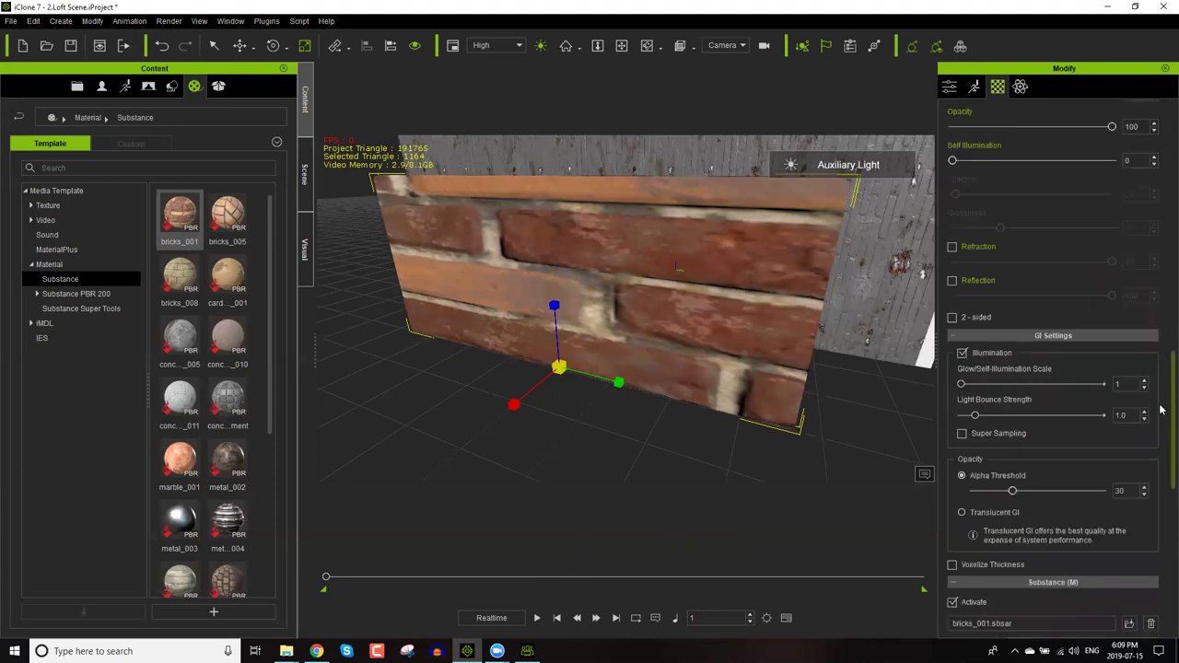
drag(1161, 407, 1161, 167)
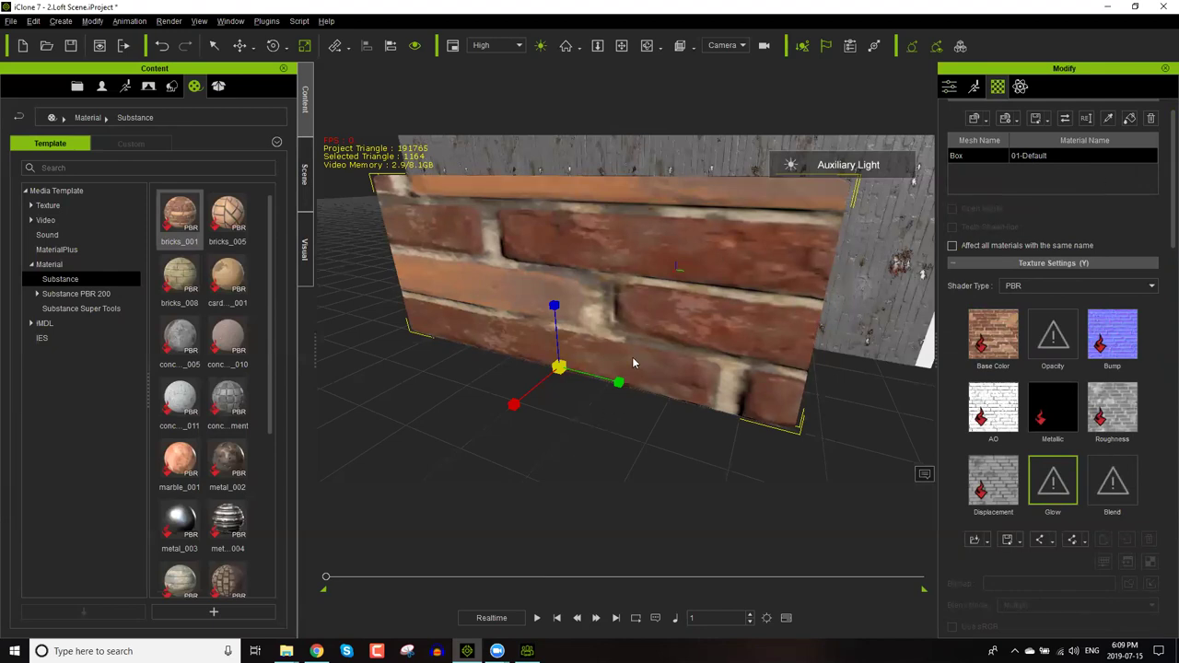
click(305, 192)
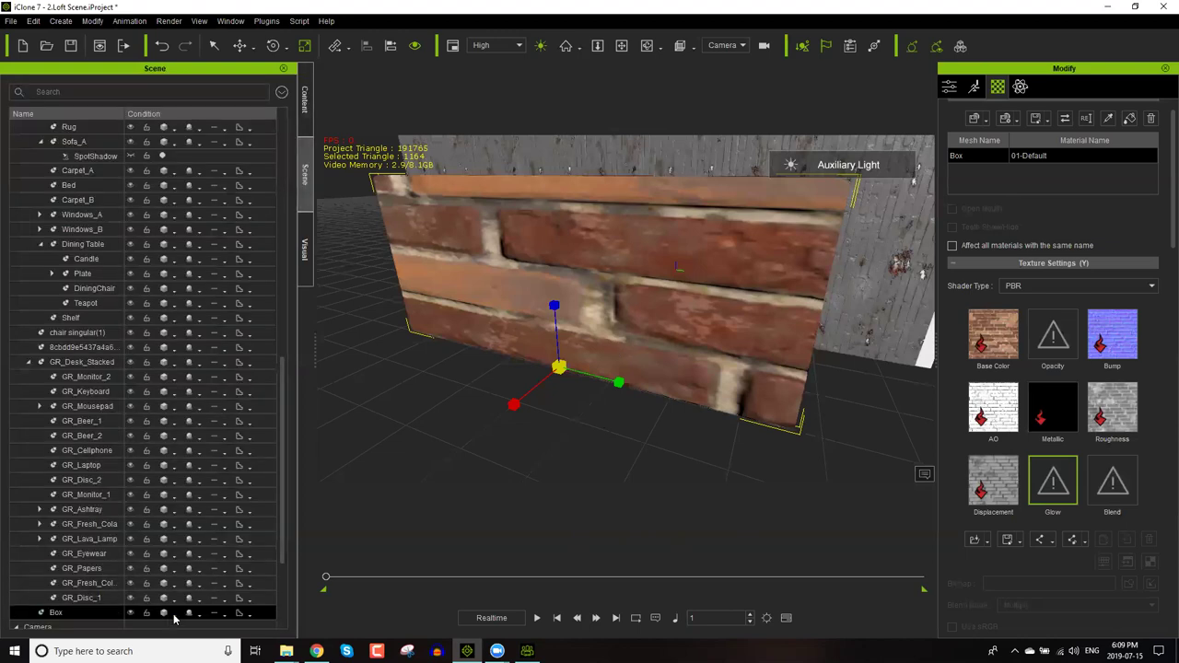
click(171, 616)
click(203, 547)
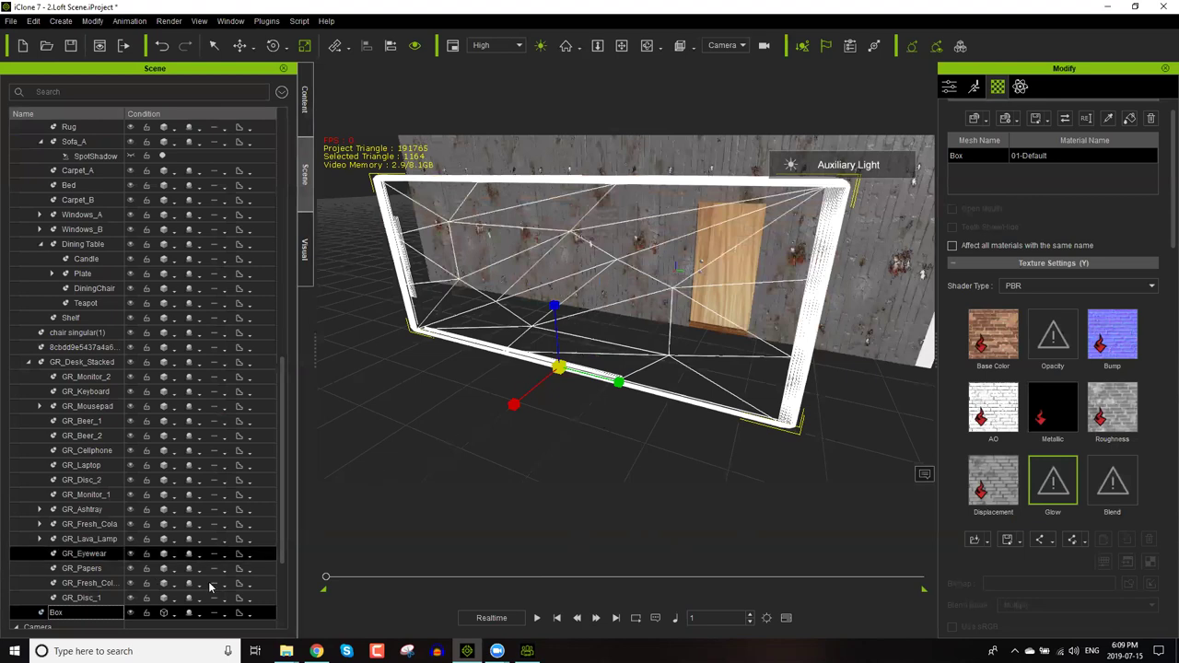
click(175, 616)
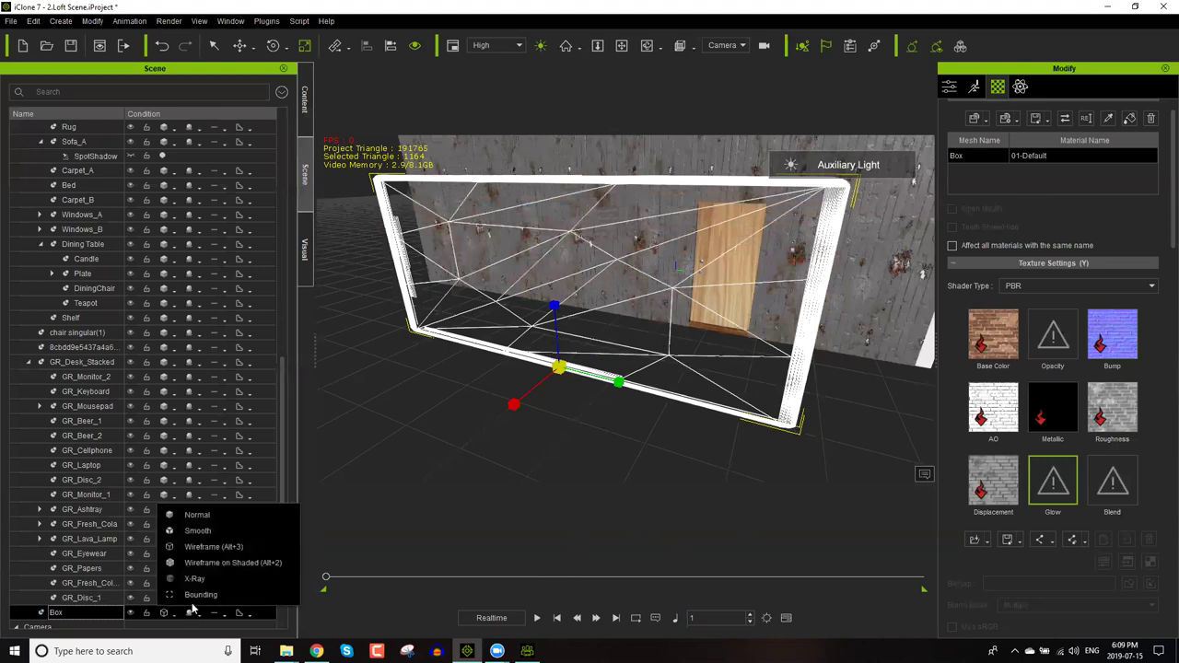
click(197, 515)
Set the output size of the box's Bricks 001 substance to 2048x2048.
drag(1161, 225, 1161, 547)
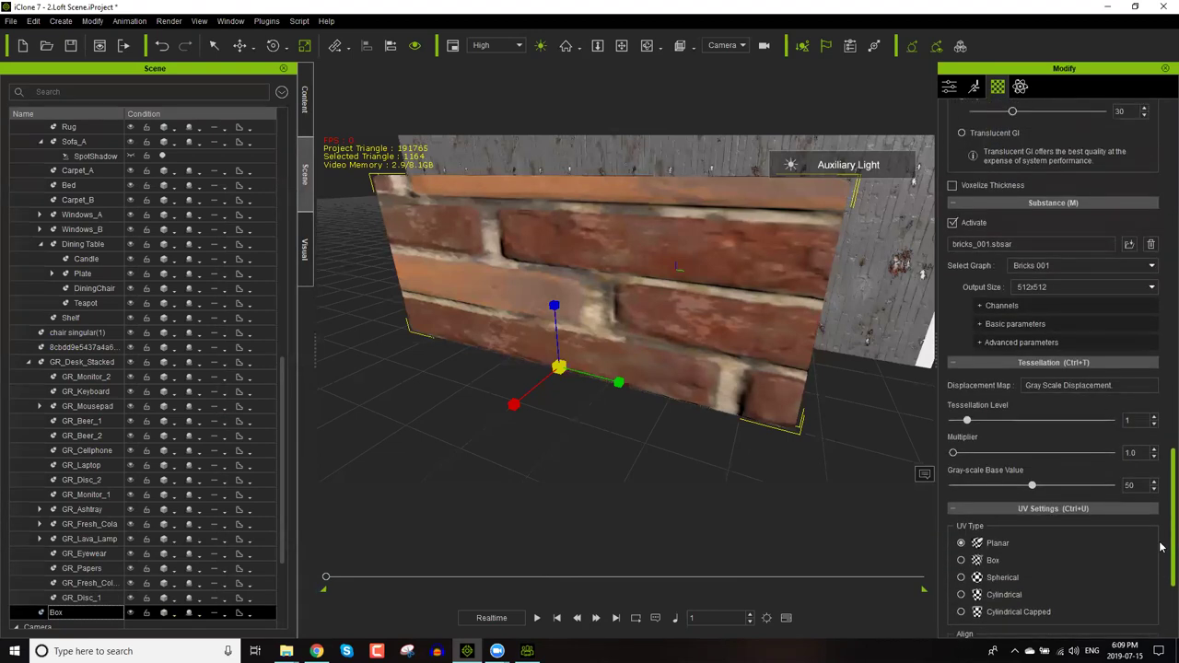
click(1048, 288)
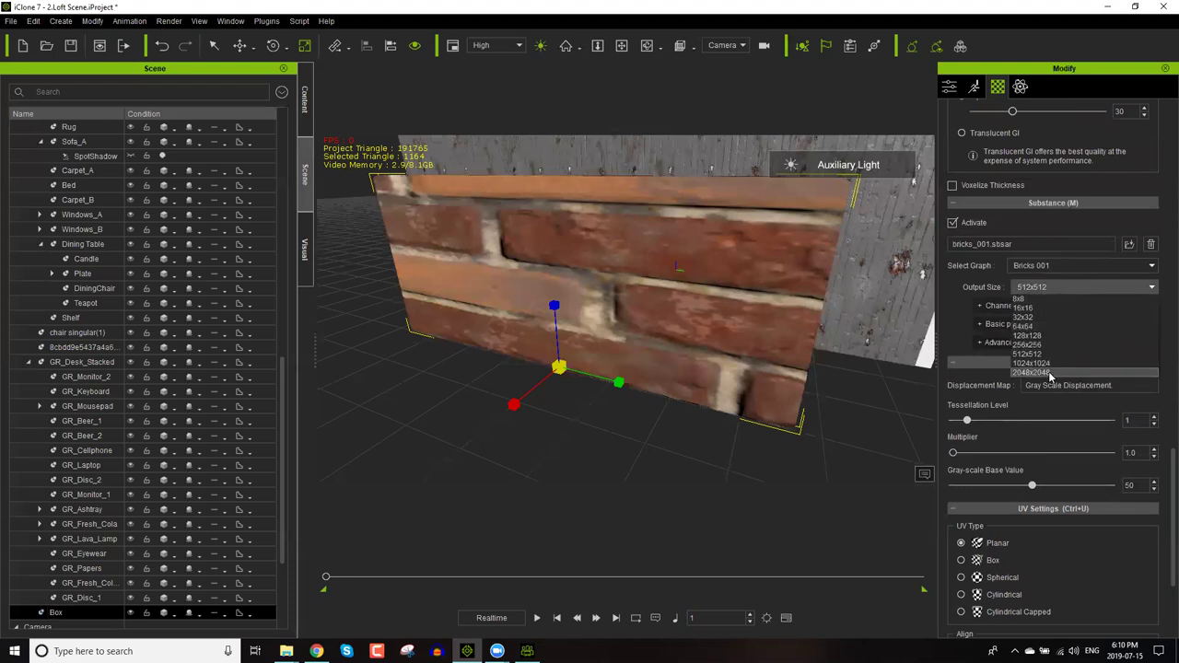
click(1049, 374)
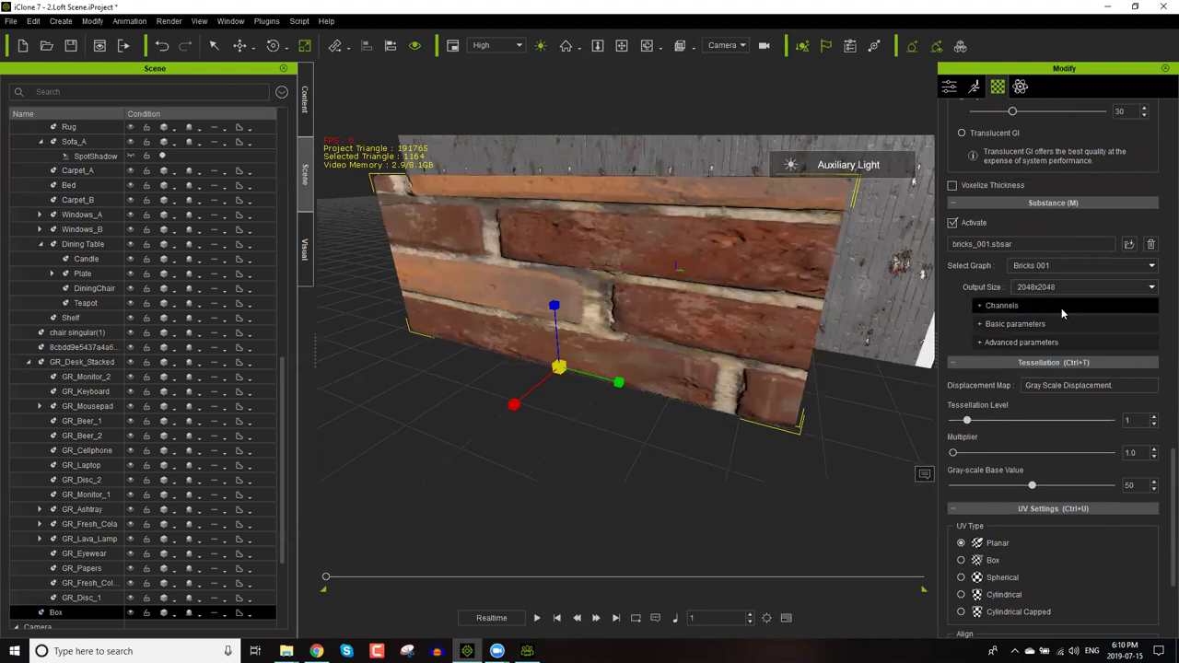
Look through the substance's channels and basic parameters, and set Bricks Amount X to 8 and Bricks Amount Y to 7.
click(1025, 309)
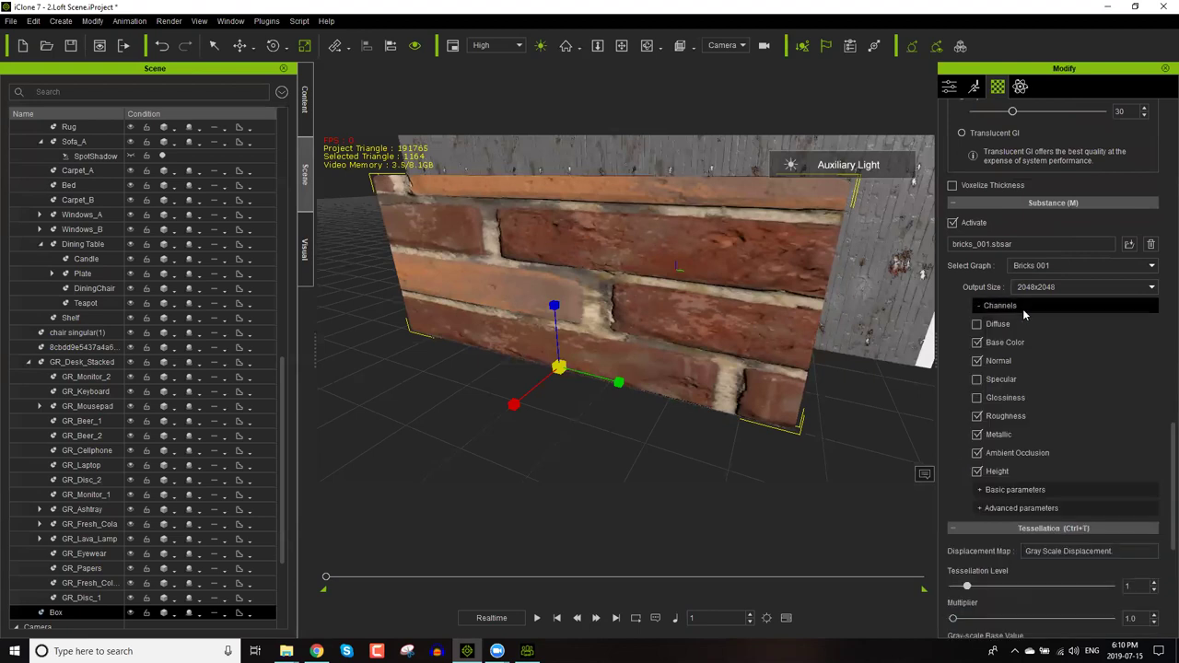
click(1023, 308)
click(1017, 323)
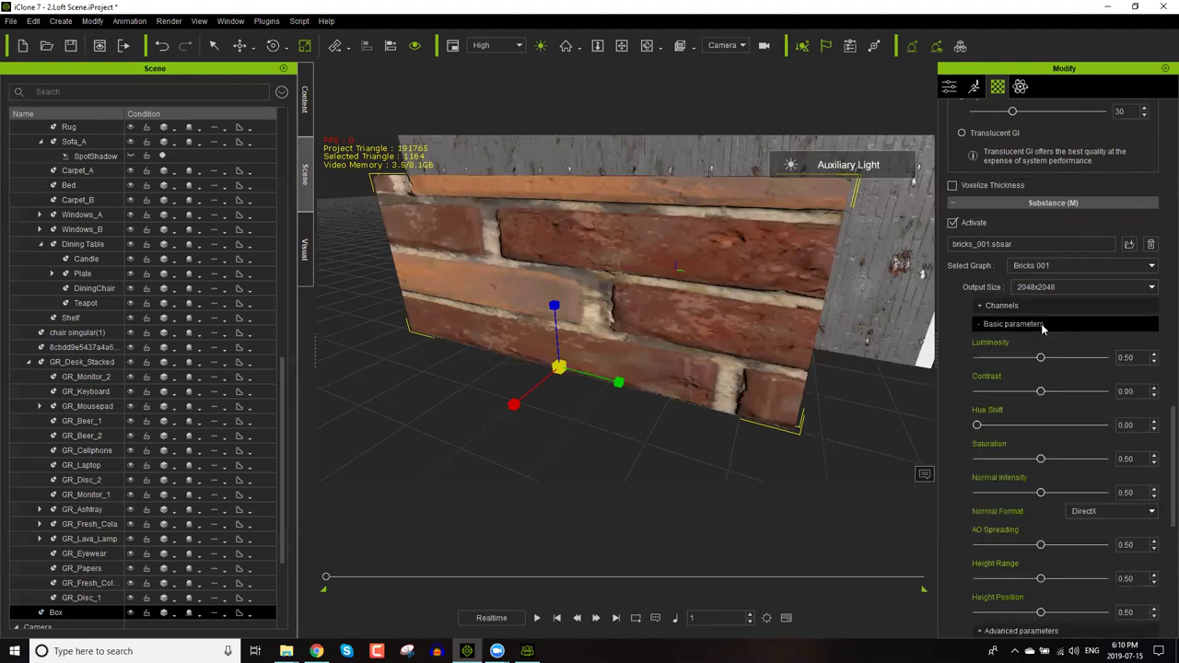
scroll(1078, 386, down, 1)
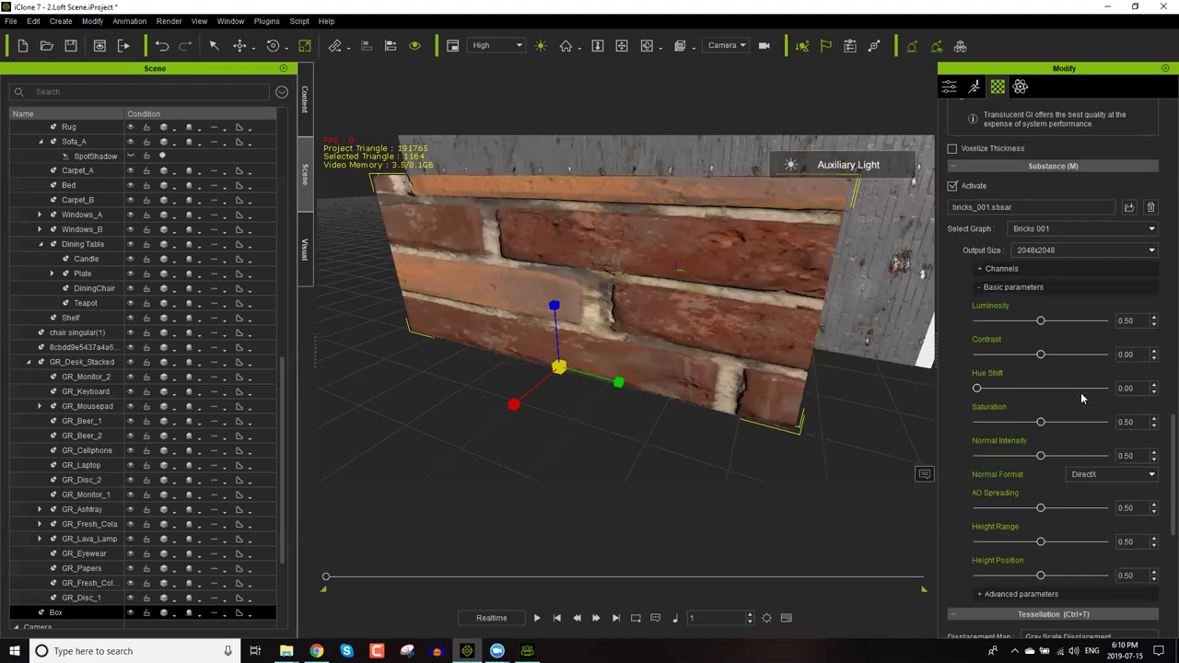
click(1008, 288)
click(1017, 307)
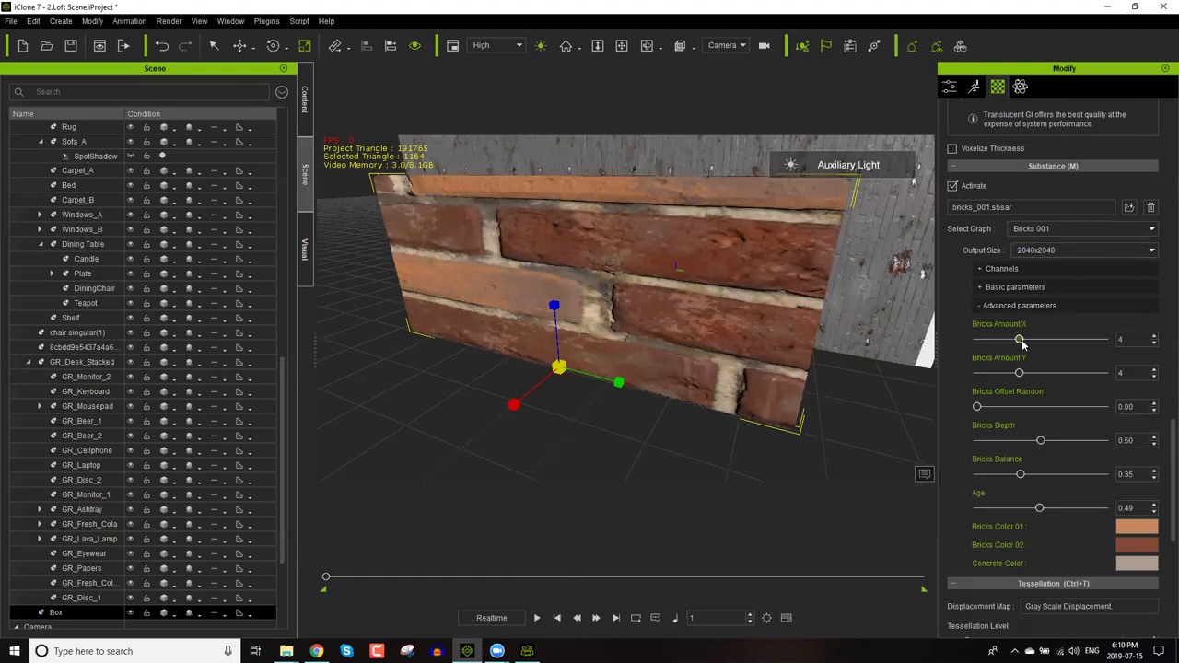
drag(1020, 340, 1076, 340)
drag(1034, 373, 1064, 374)
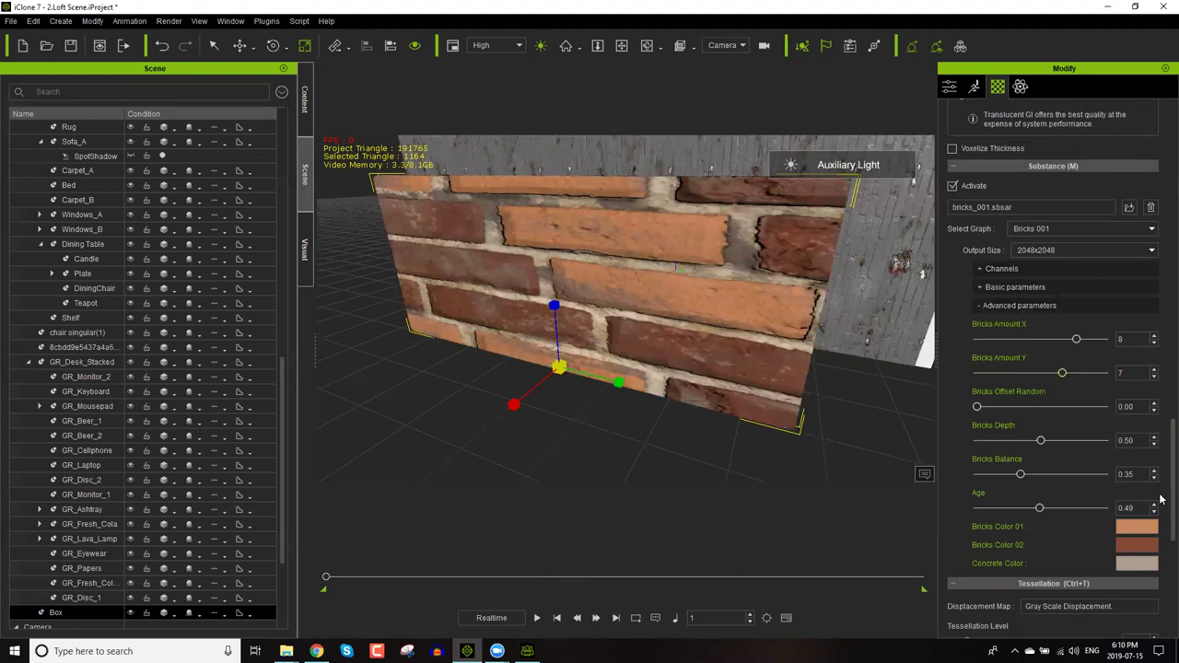
Apply the Box UV type to the brick wall and inspect the mapping from a closer angle.
scroll(1161, 495, down, 5)
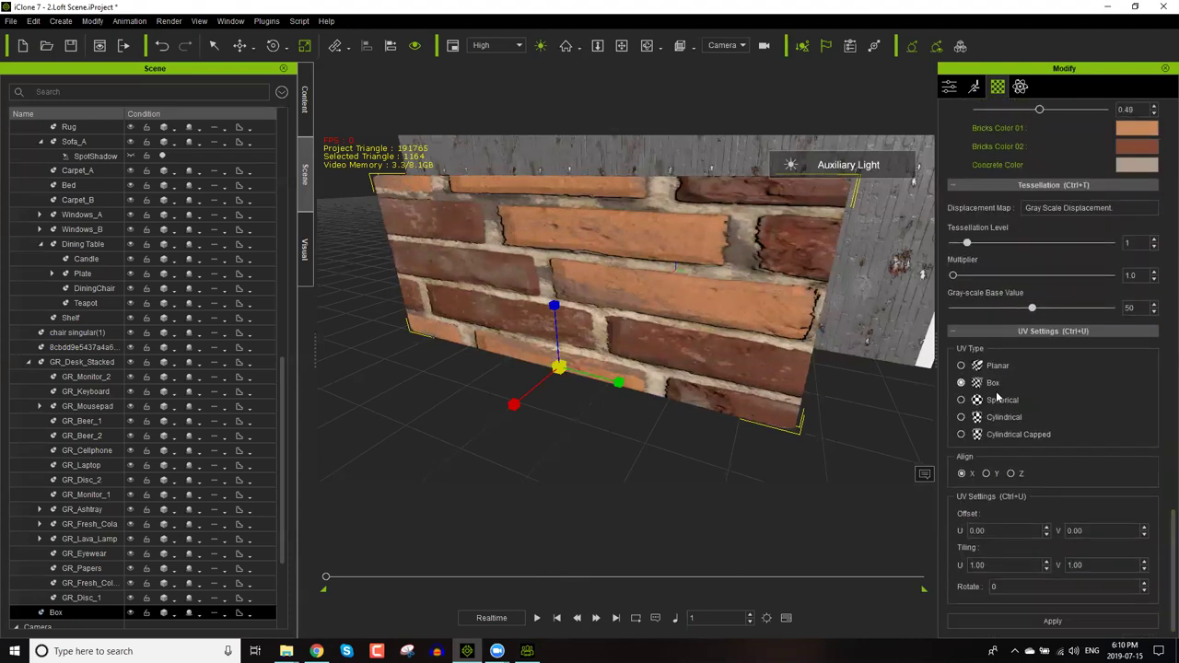
click(1055, 622)
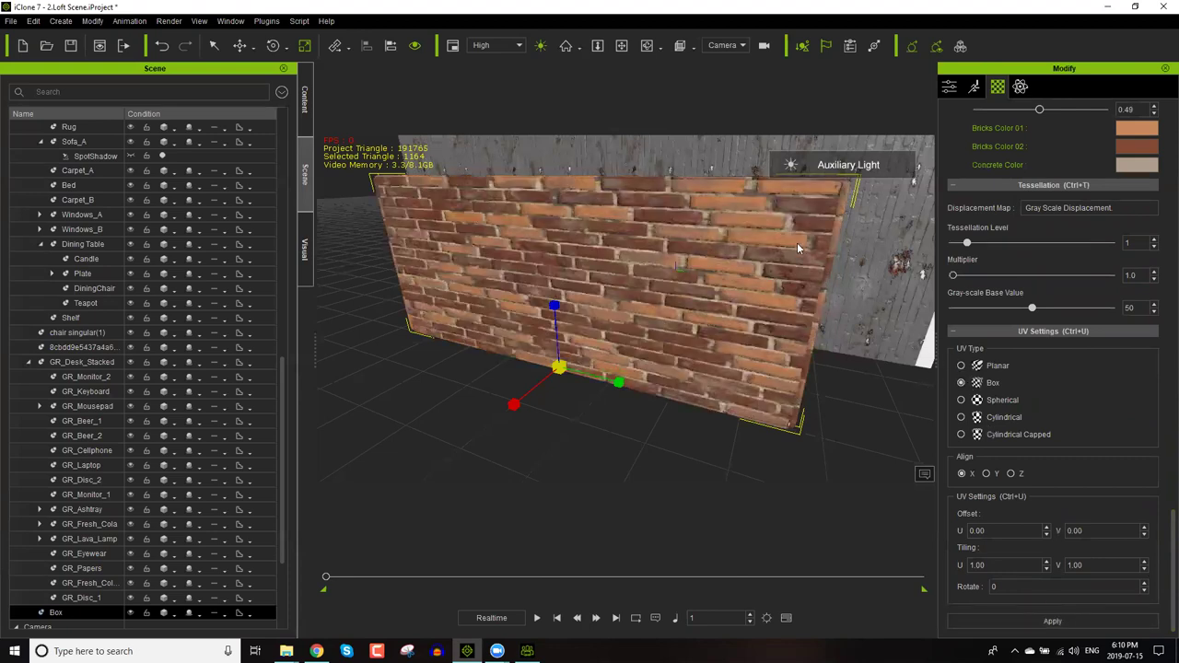
click(993, 365)
click(993, 382)
right_drag(738, 386, 679, 367)
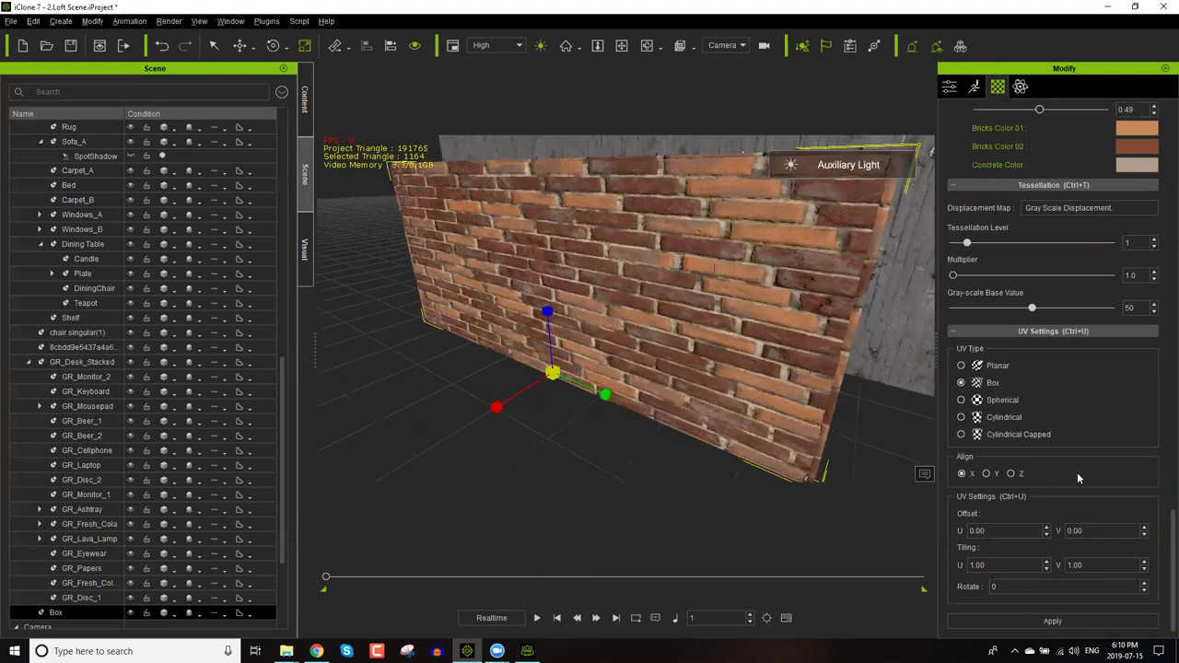
Set the wall's UV tiling to 2 in both U and V and inspect the finer bricks from another angle.
double_click(1006, 565)
text(2)
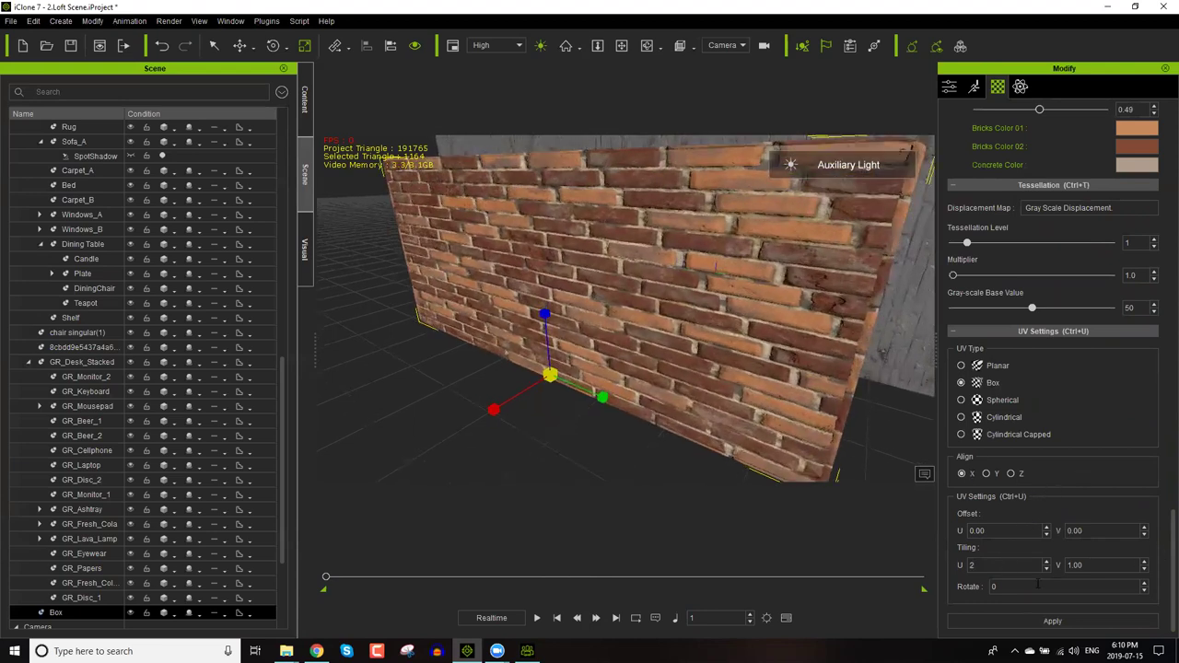
key(Tab)
text(2)
key(Return)
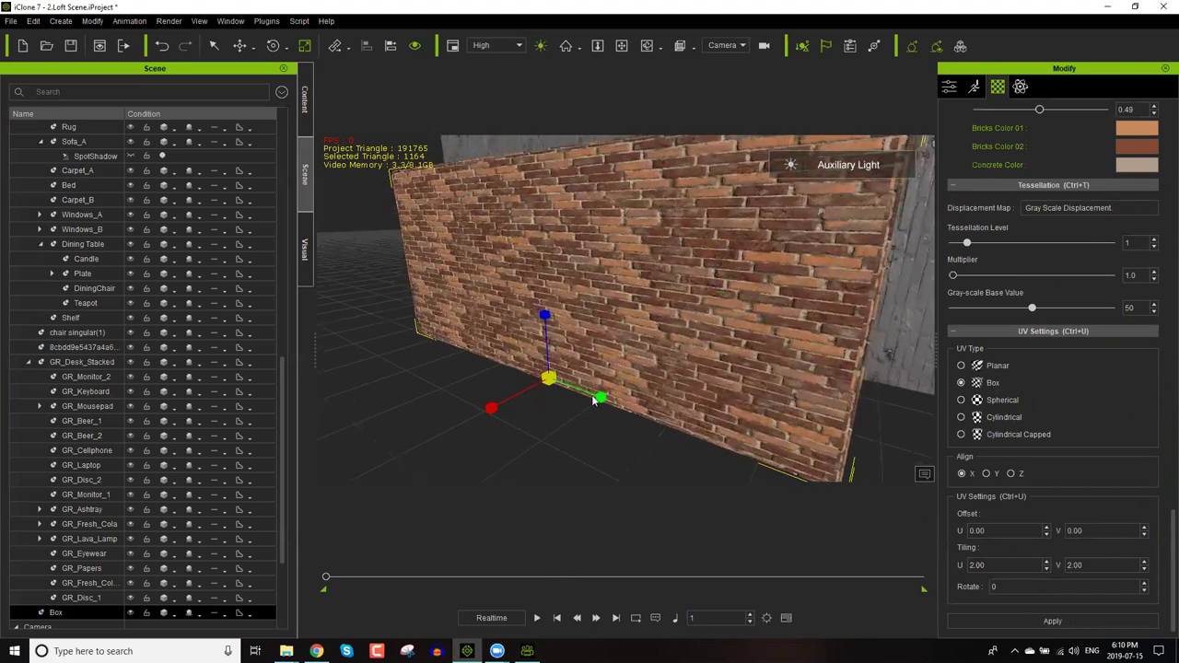
drag(565, 389, 748, 326)
right_drag(750, 326, 636, 290)
Try different Age values for the brick substance and leave Age at about 0.91.
scroll(636, 290, up, 5)
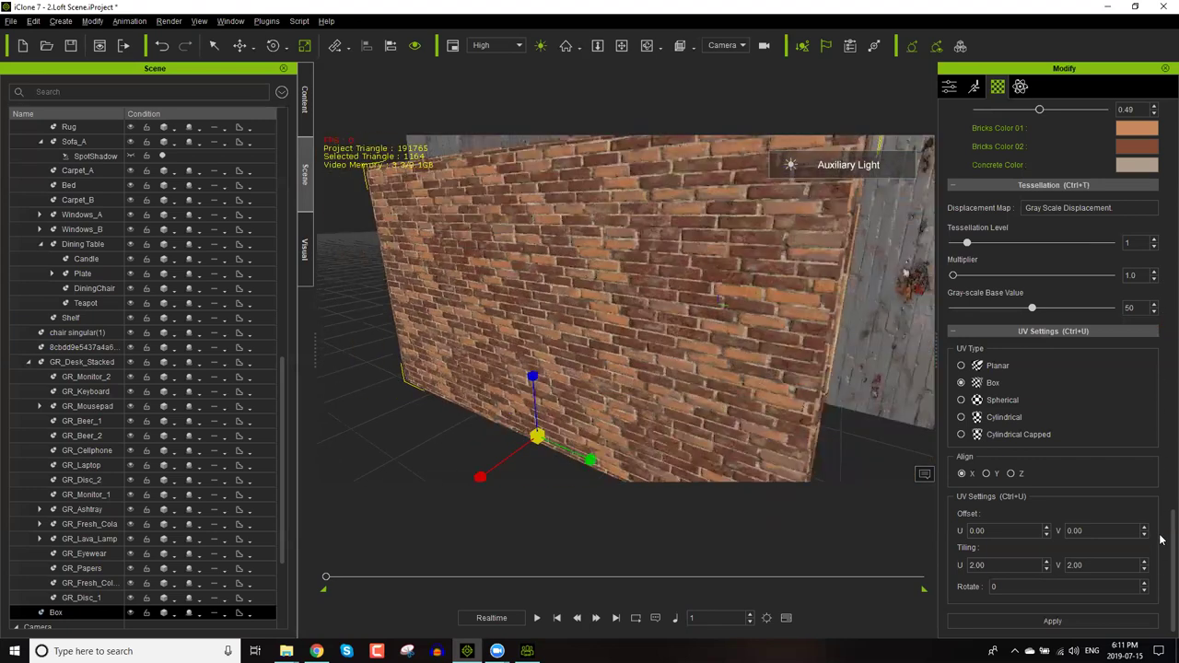
scroll(1163, 534, up, 2)
scroll(1161, 488, up, 5)
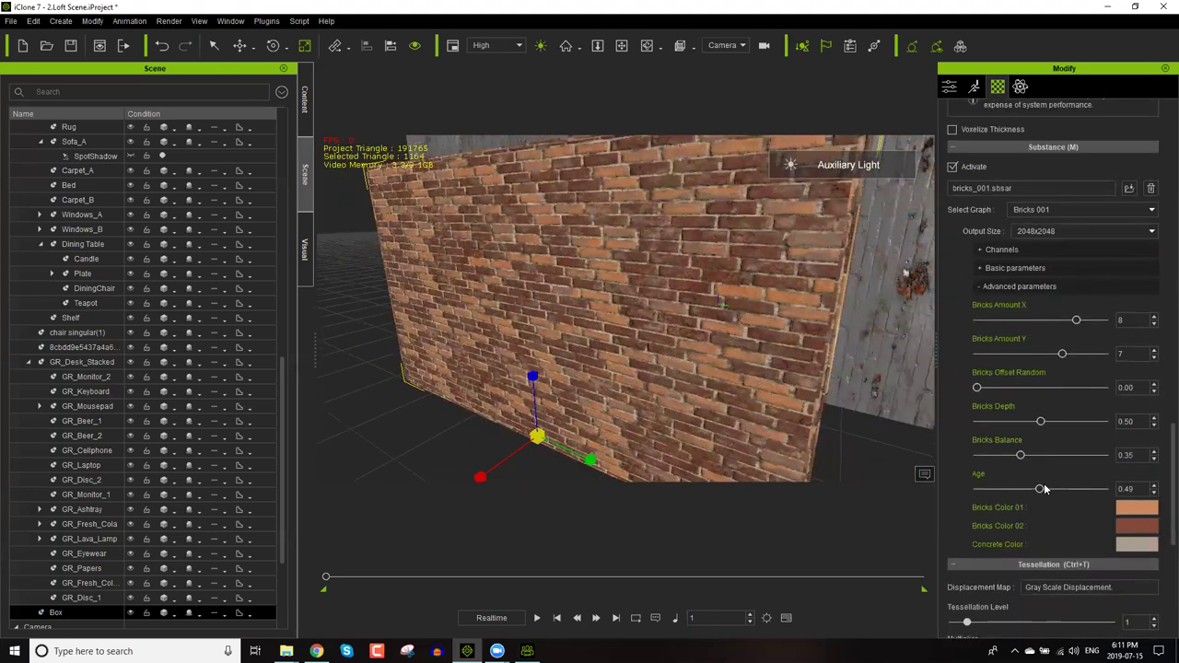
drag(1116, 485, 966, 492)
click(1066, 490)
click(1096, 489)
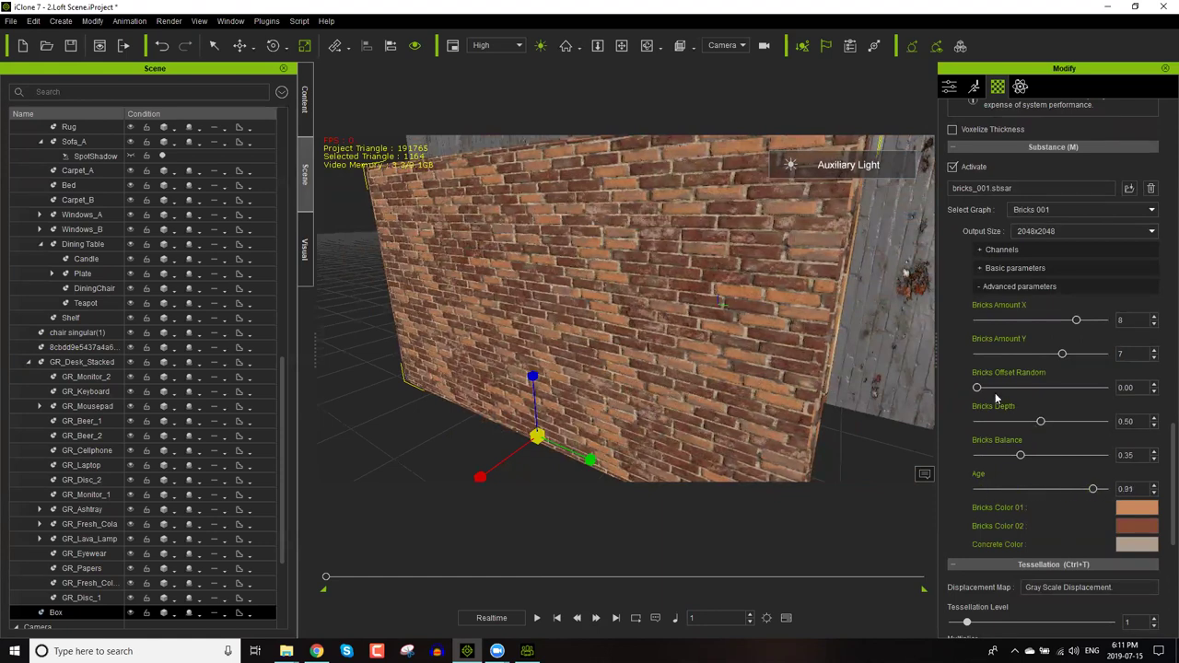
Set the brick substance's Bricks Amount Y to 1 and Bricks Amount X to 10.
click(1033, 359)
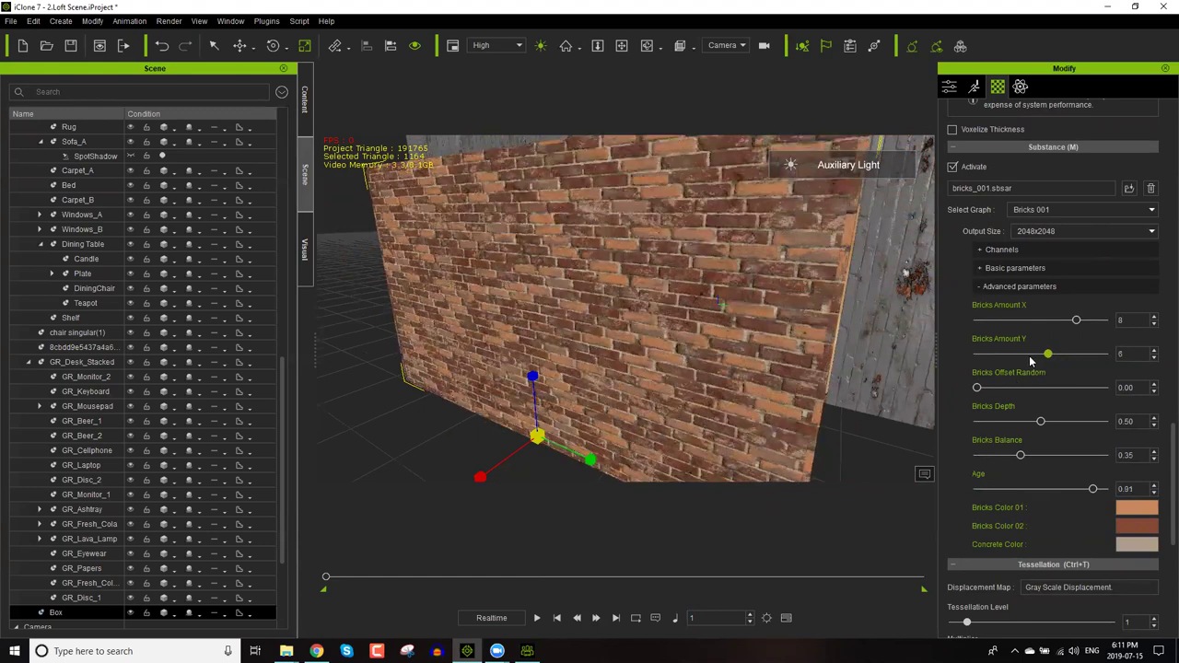
click(1019, 358)
click(1007, 359)
click(1007, 358)
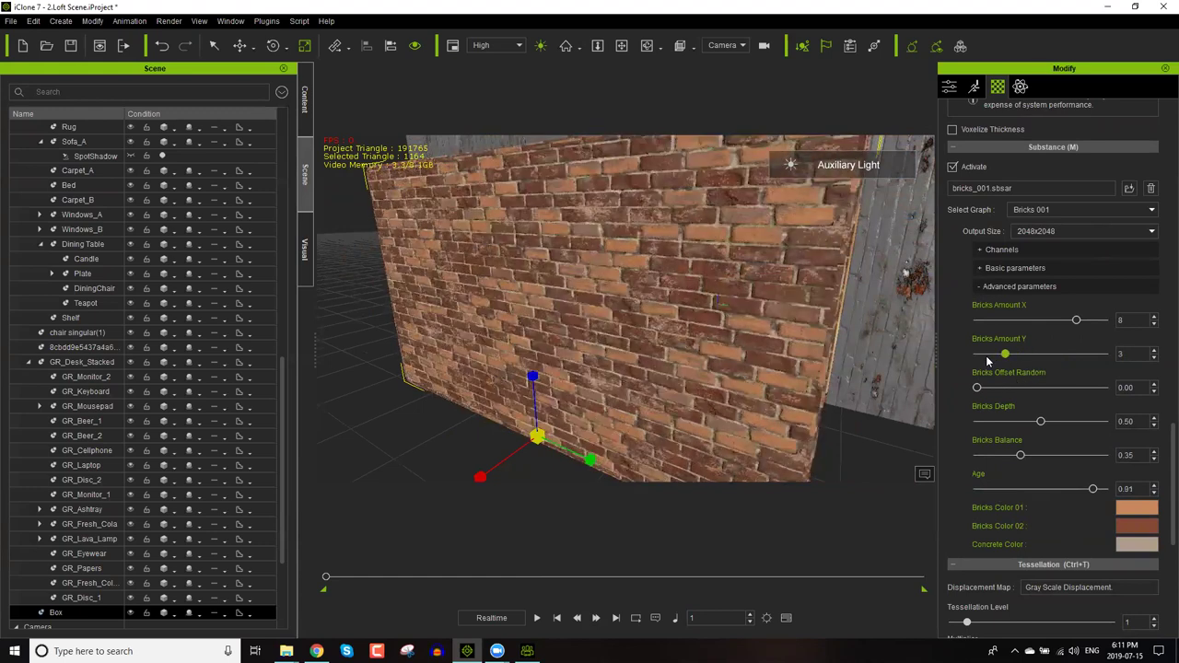
click(954, 356)
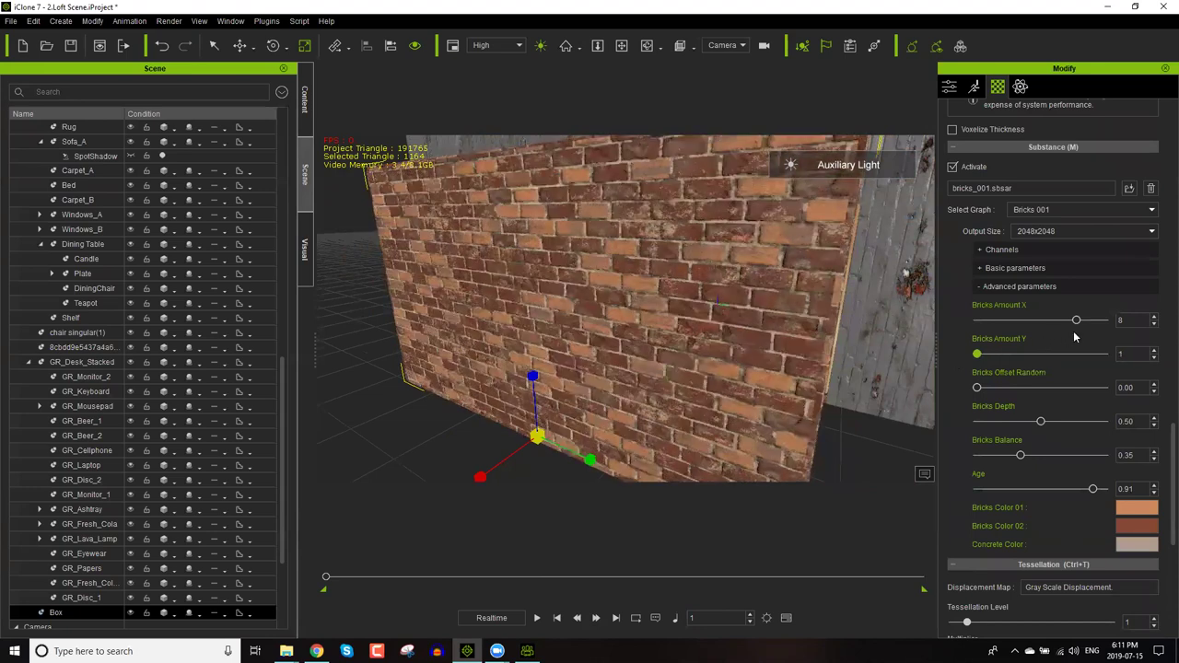
drag(1076, 322, 1105, 322)
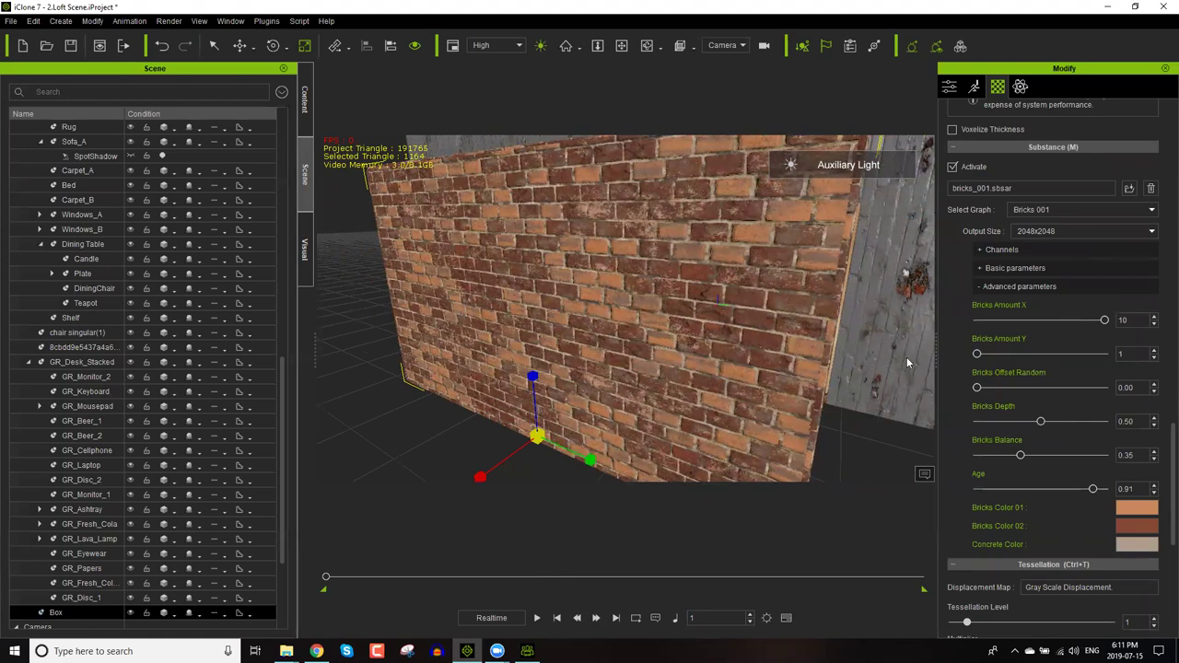
click(1012, 254)
click(1013, 254)
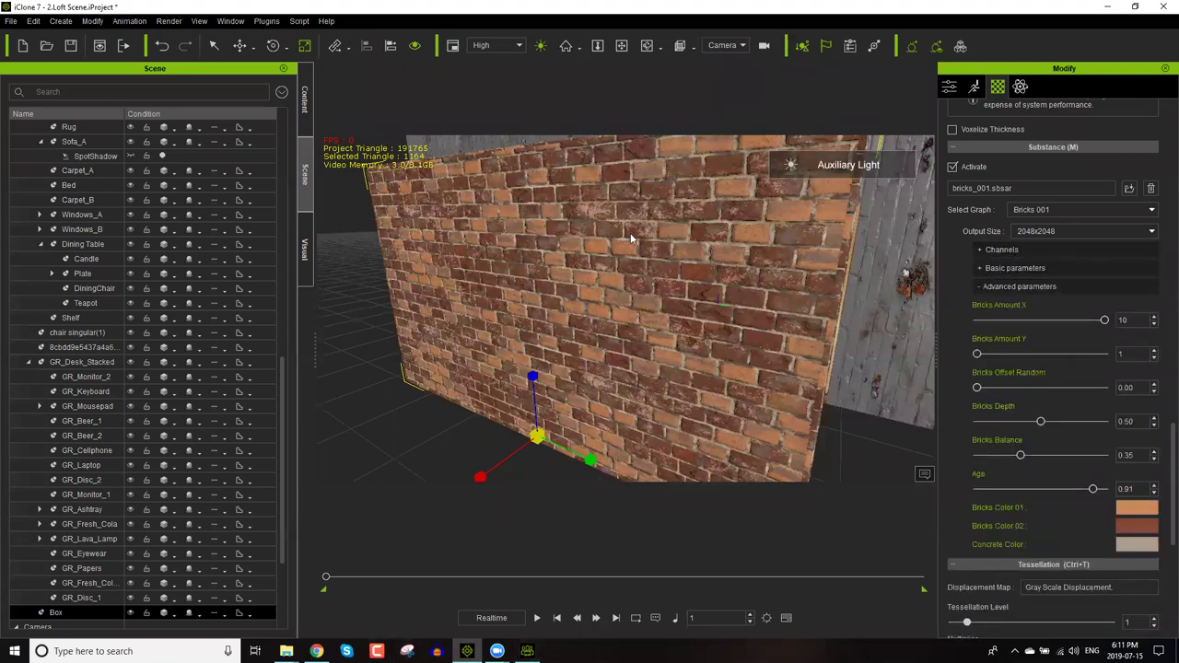
Duplicate the brick wall and place the copy in front of the original, at about X 811.
scroll(639, 241, down, 3)
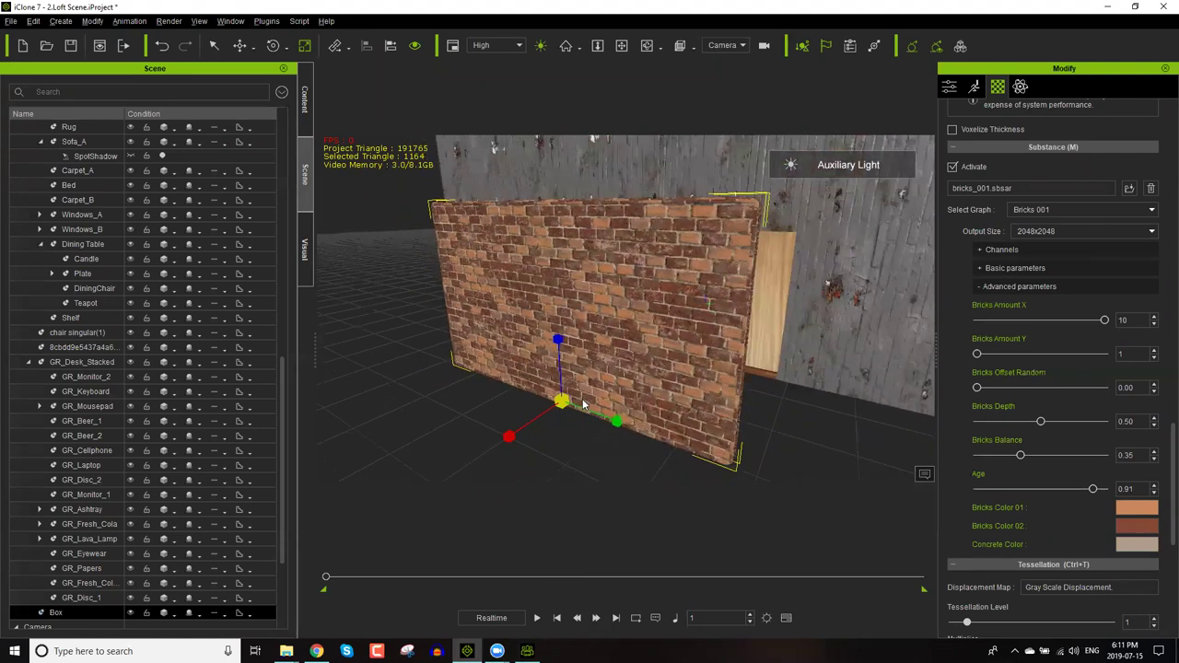
key(w)
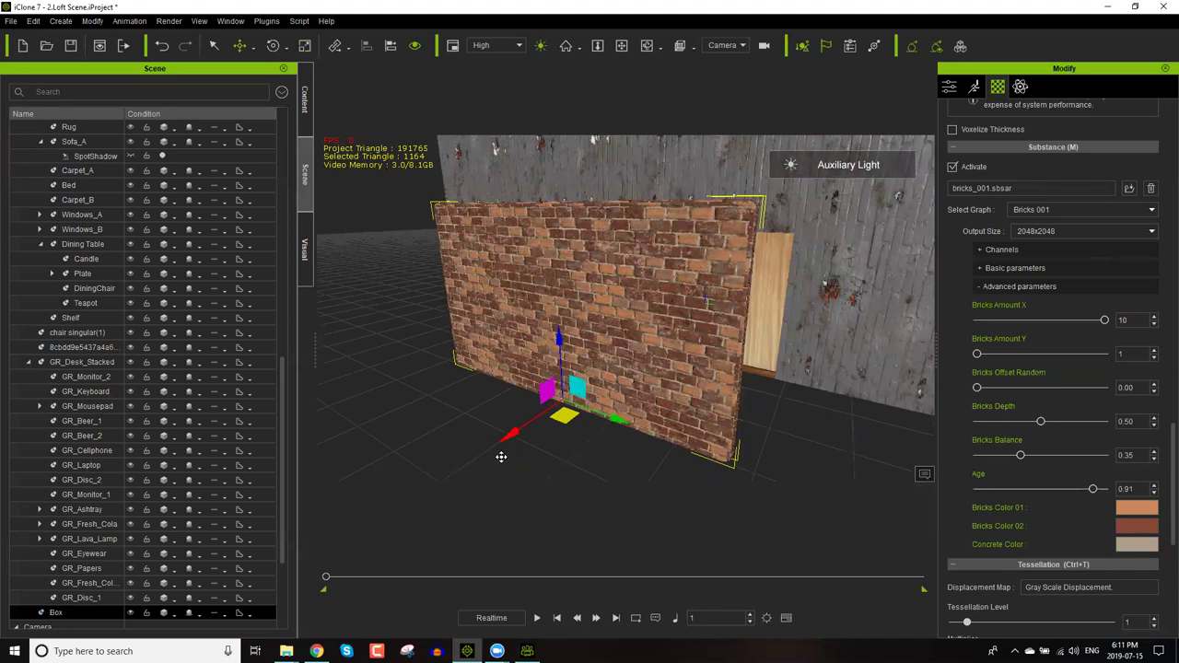
ctrl+drag(498, 464, 425, 501)
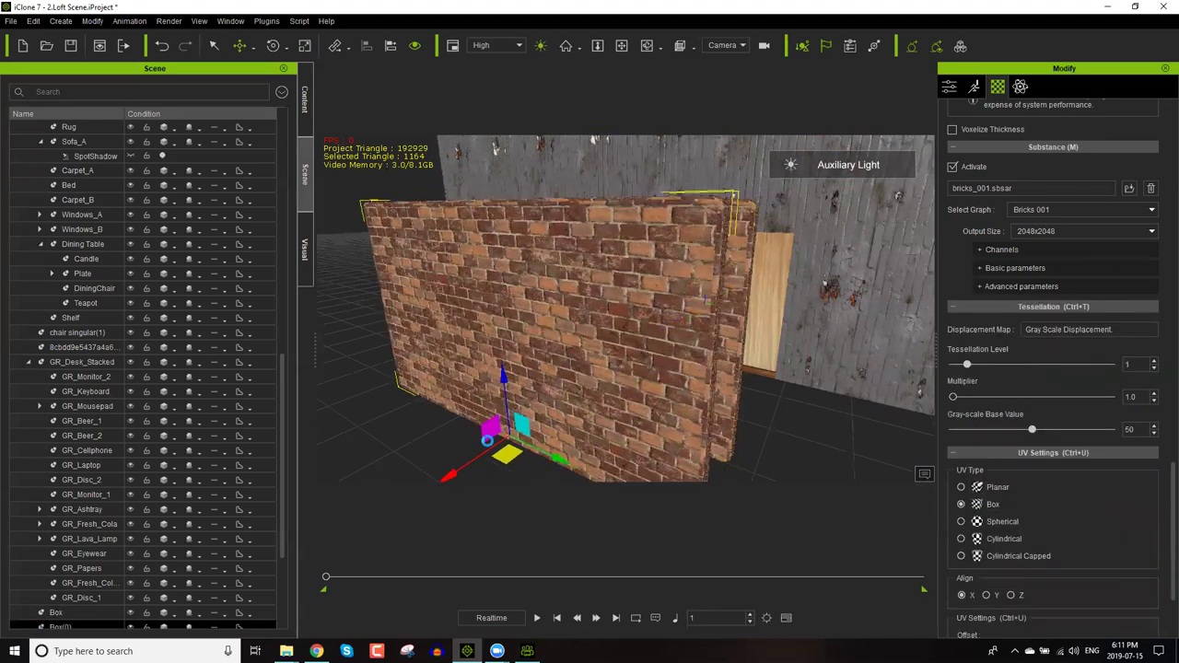
right_drag(640, 347, 696, 370)
Rotate the duplicated wall 90 degrees about the Z axis using its exact transform values.
key(e)
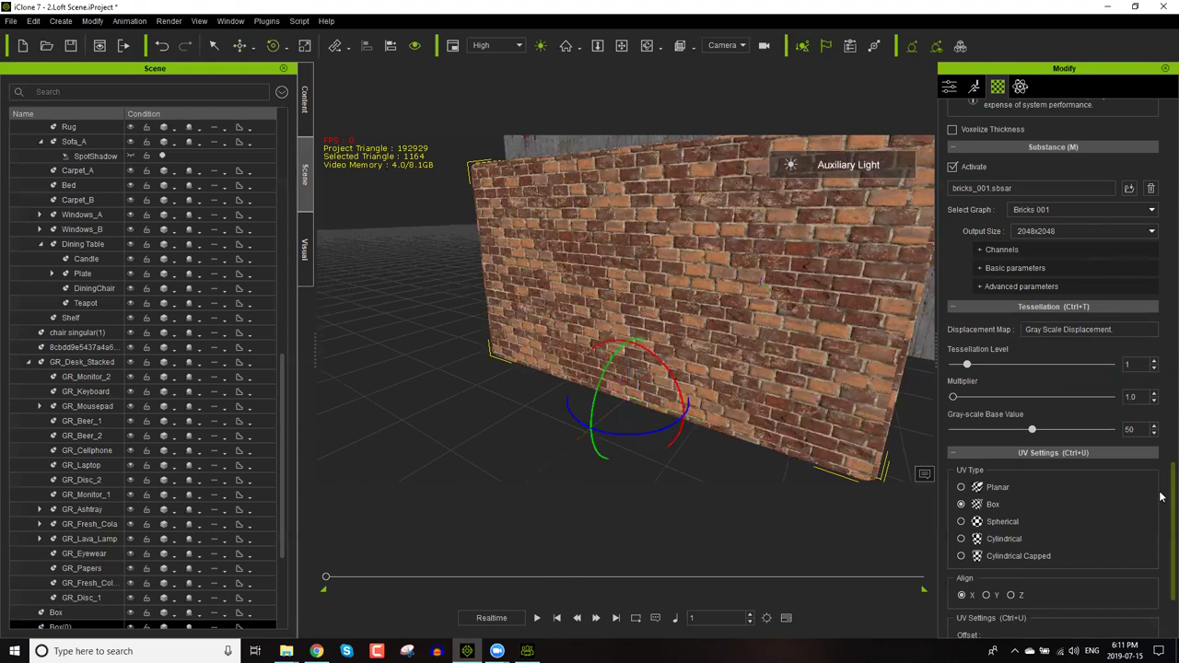
scroll(1162, 396, up, 5)
scroll(1162, 396, up, 10)
scroll(1162, 256, down, 4)
scroll(1162, 256, down, 6)
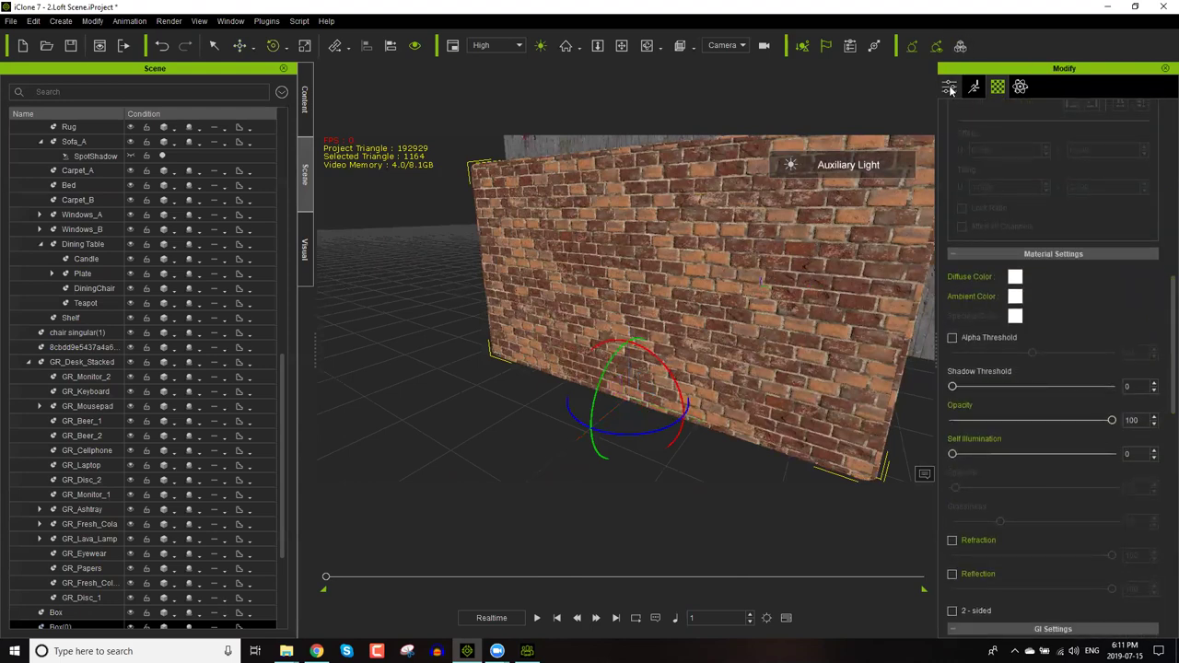
click(949, 85)
click(1118, 346)
text(90)
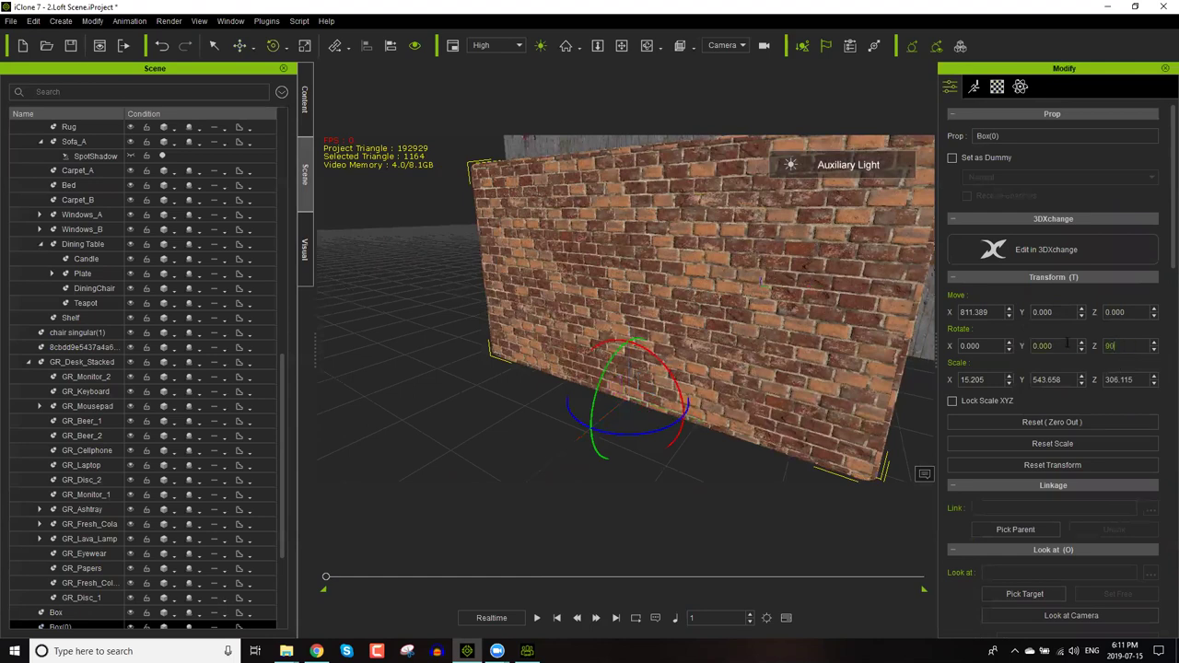
key(Return)
Move the rotated wall to about Y -281 so that it stands at the end of the original wall.
key(w)
drag(686, 419, 530, 378)
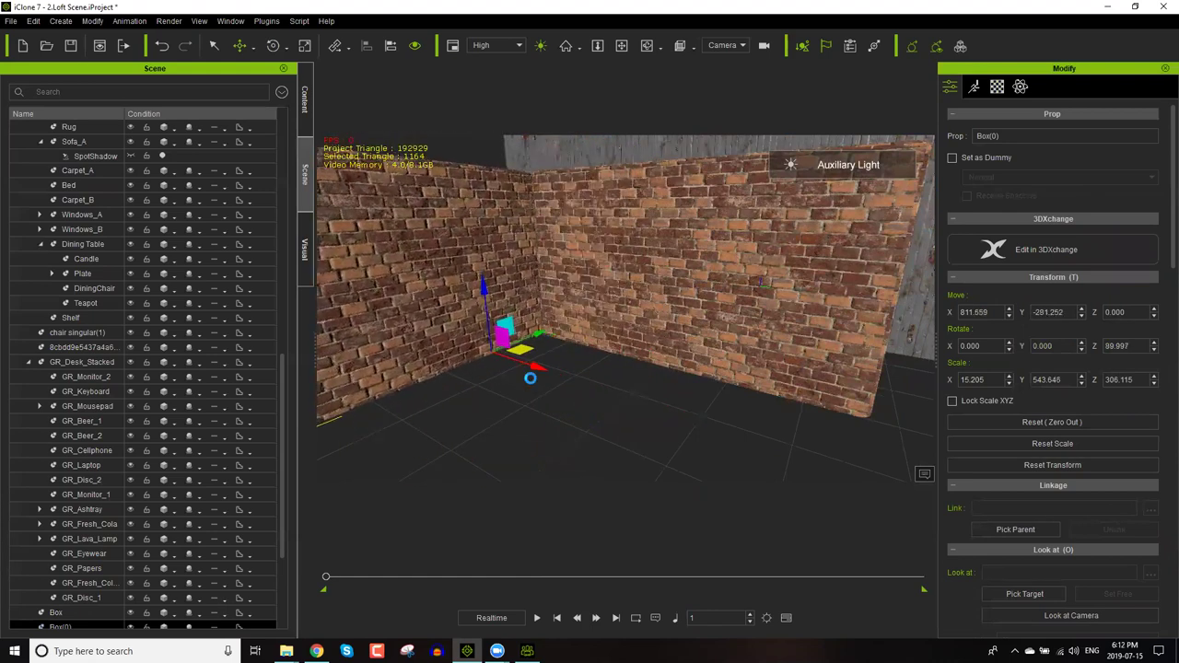
mouse_move(621, 304)
middle_down()
mouse_move(648, 305)
mouse_move(624, 316)
middle_up()
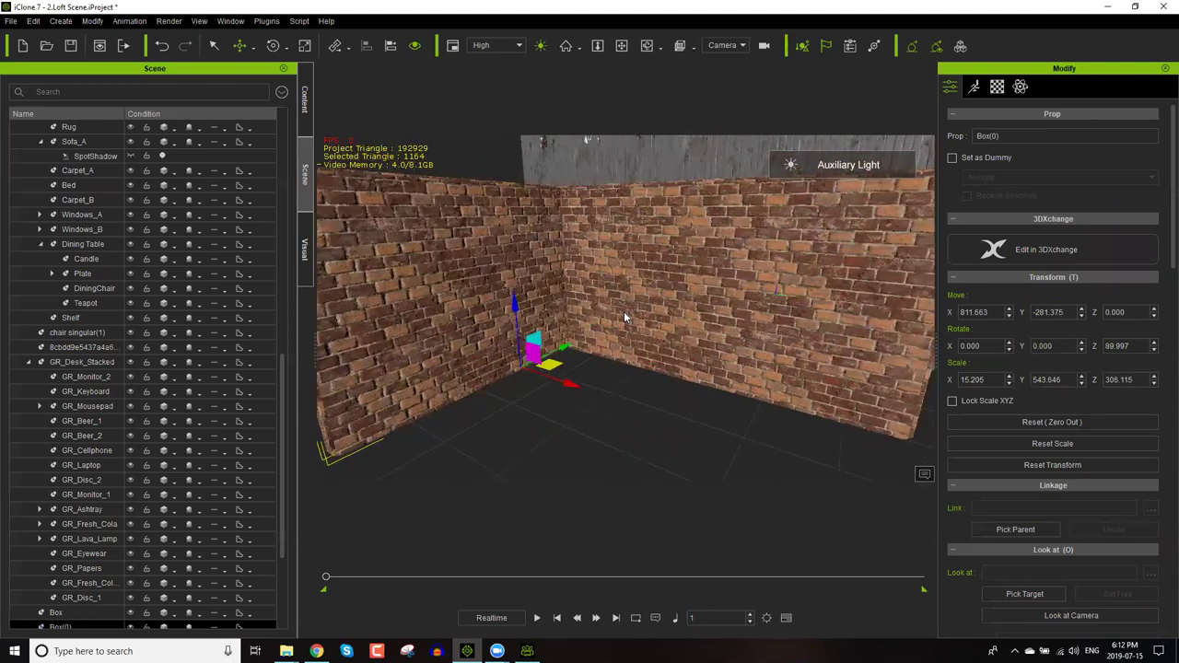
Turn on Snap to Model in the preferences and move the rotated wall to about X 972, Y -264 to form a corner.
click(33, 21)
click(110, 350)
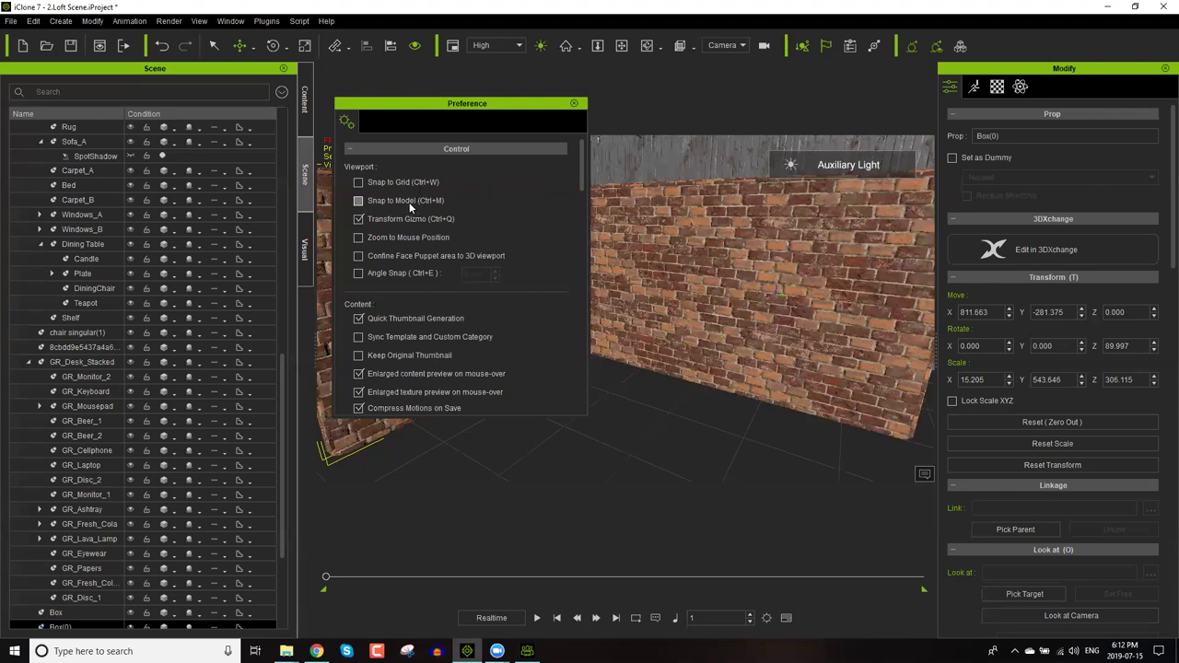
click(574, 103)
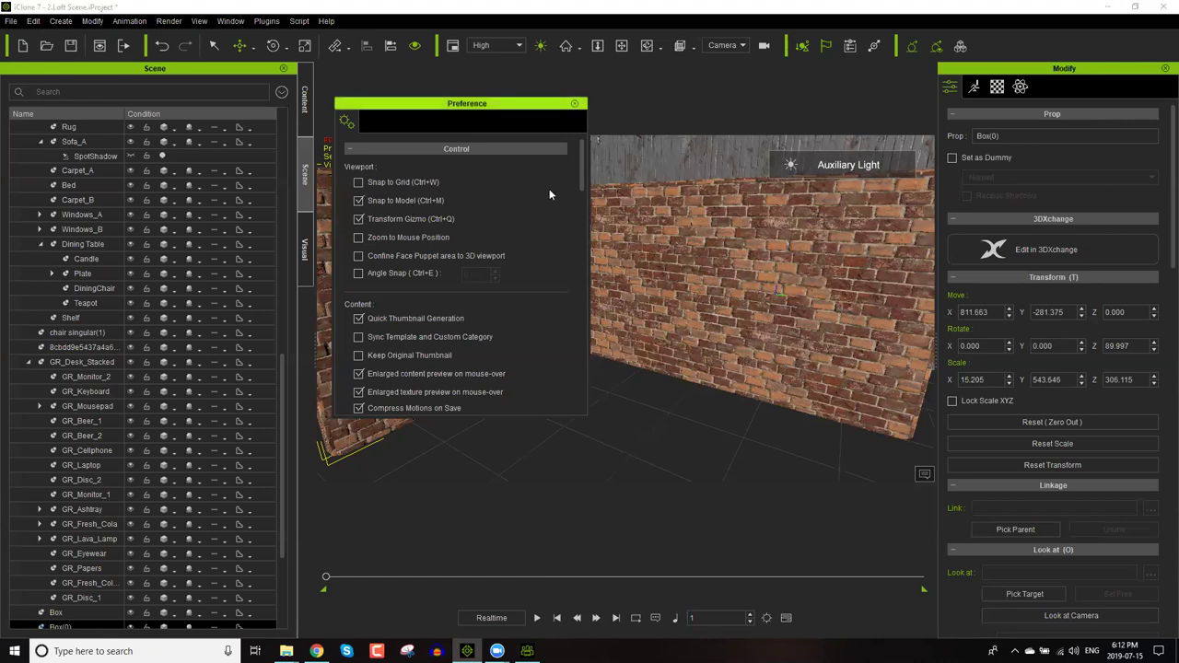
drag(551, 361, 468, 411)
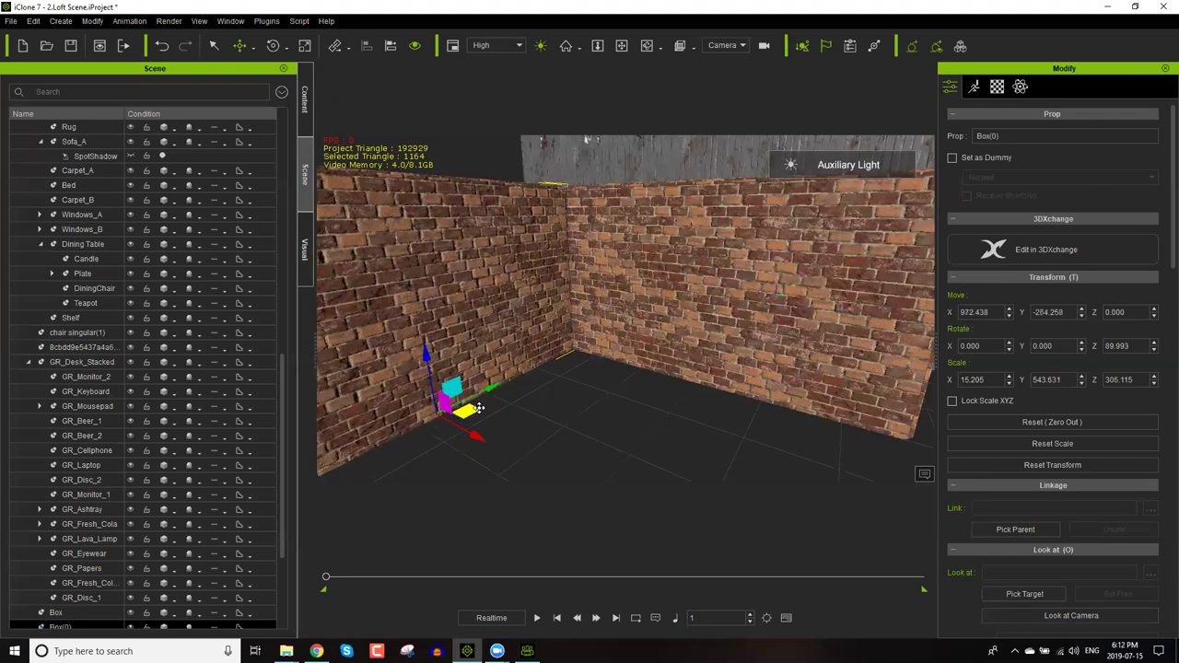
right_drag(594, 238, 641, 288)
click(698, 390)
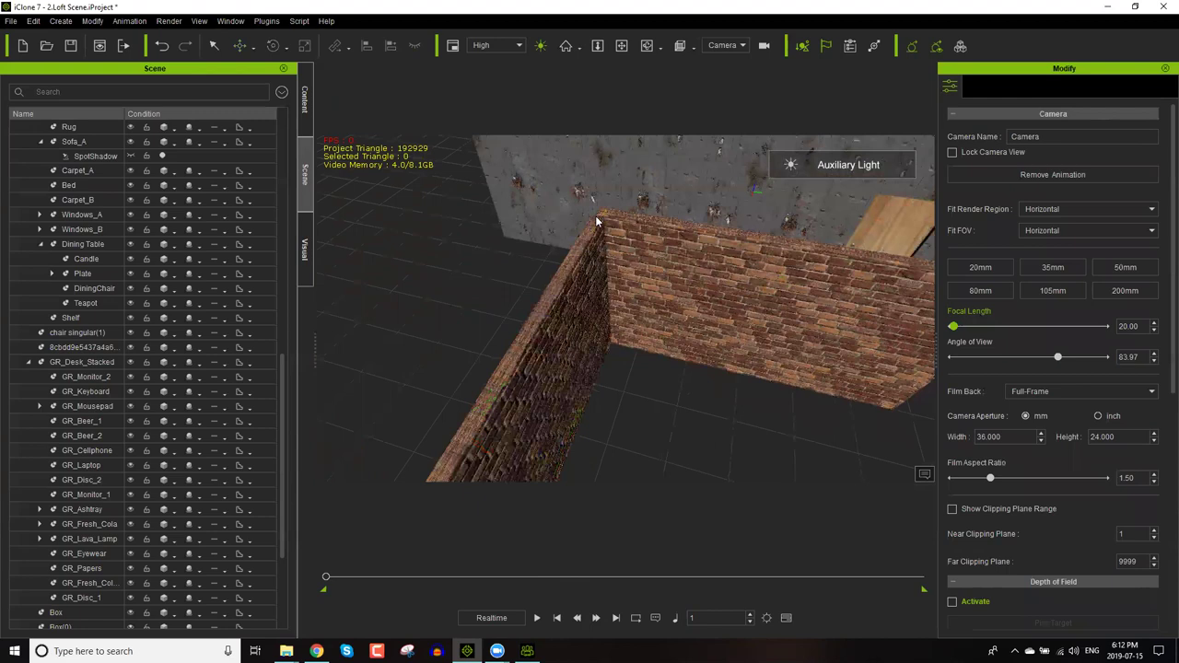
right_drag(669, 370, 488, 615)
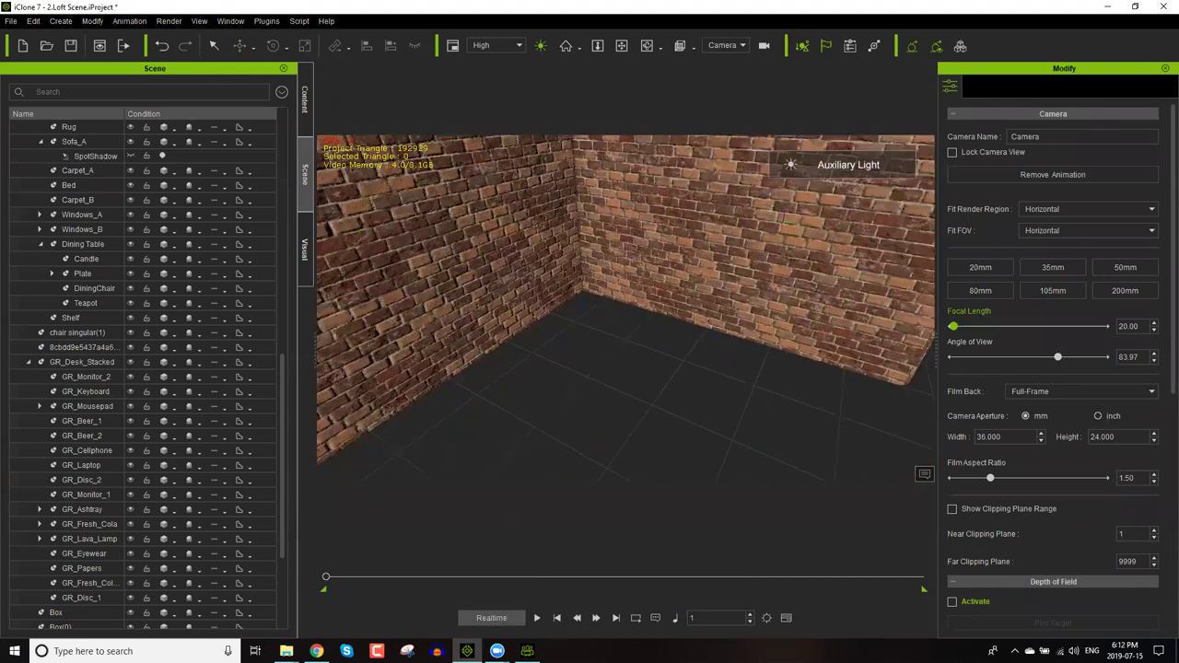
Switch to Zoom and bring up its meetings window.
mouse_move(497, 651)
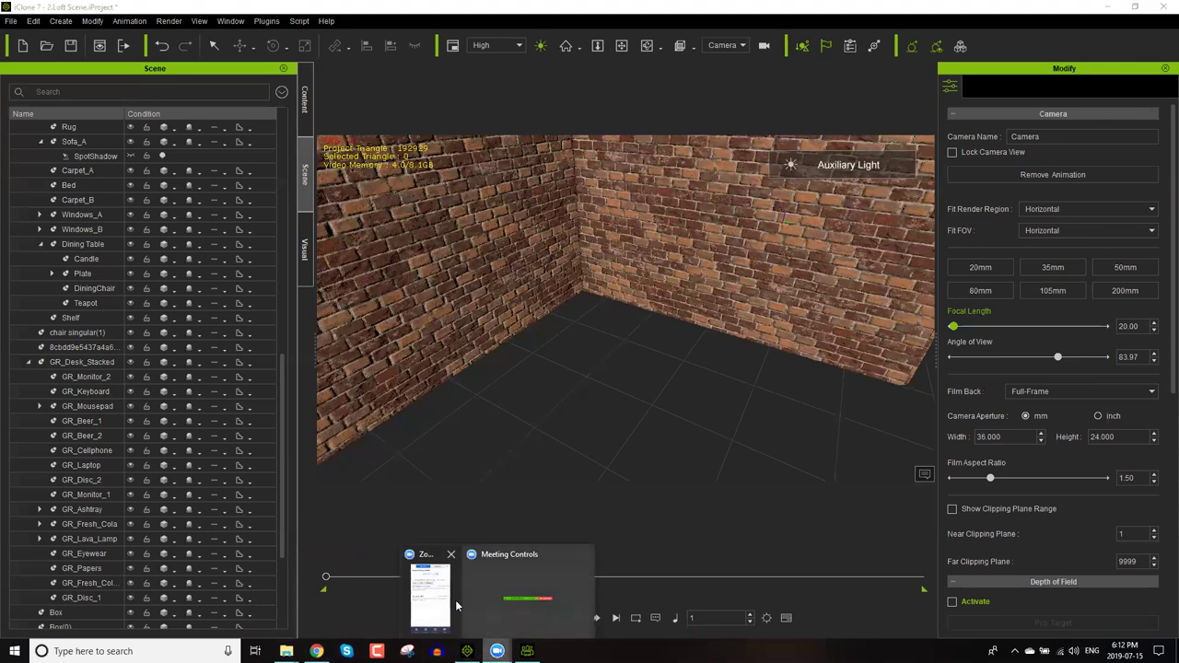
click(493, 610)
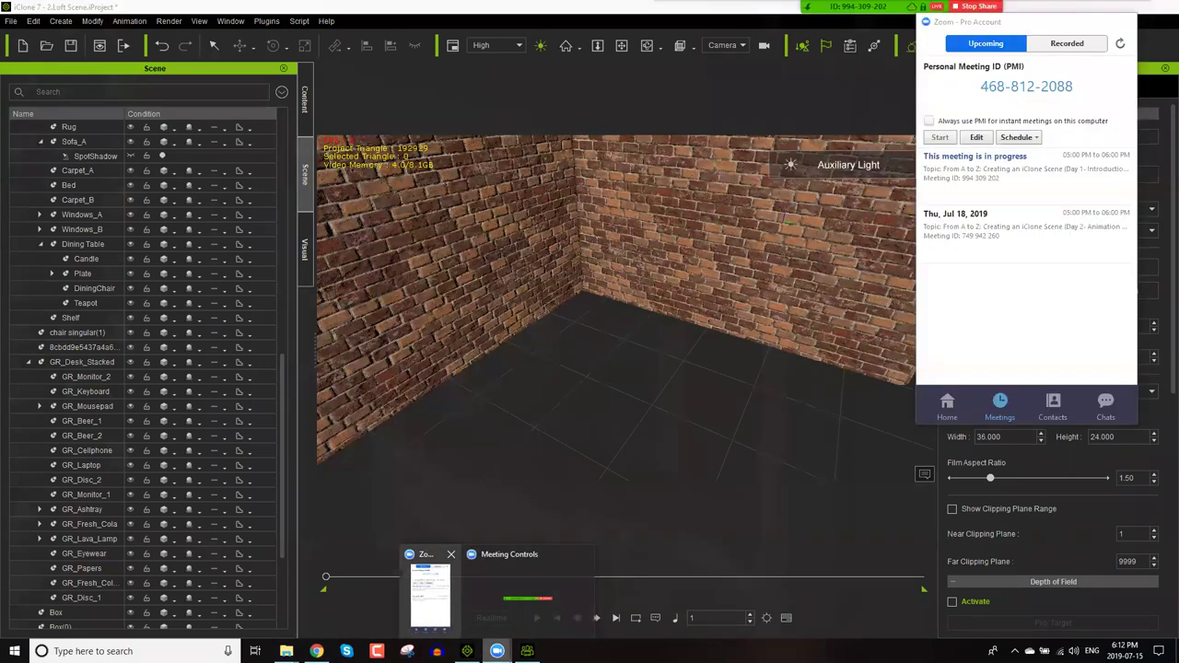
click(450, 580)
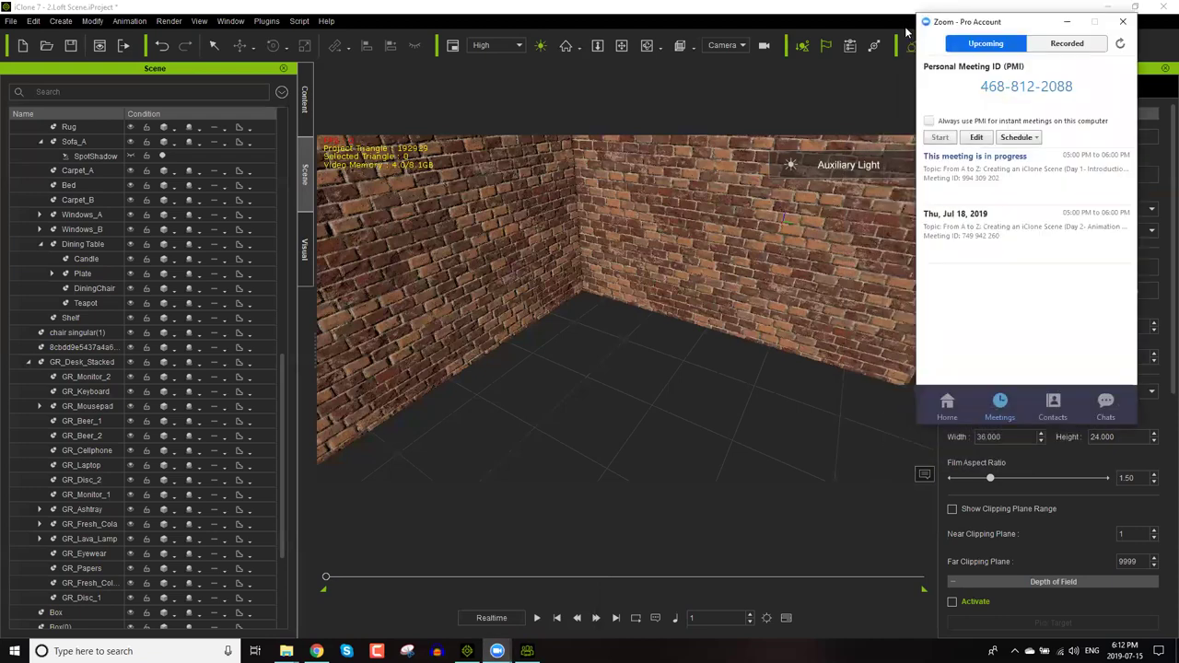
click(906, 32)
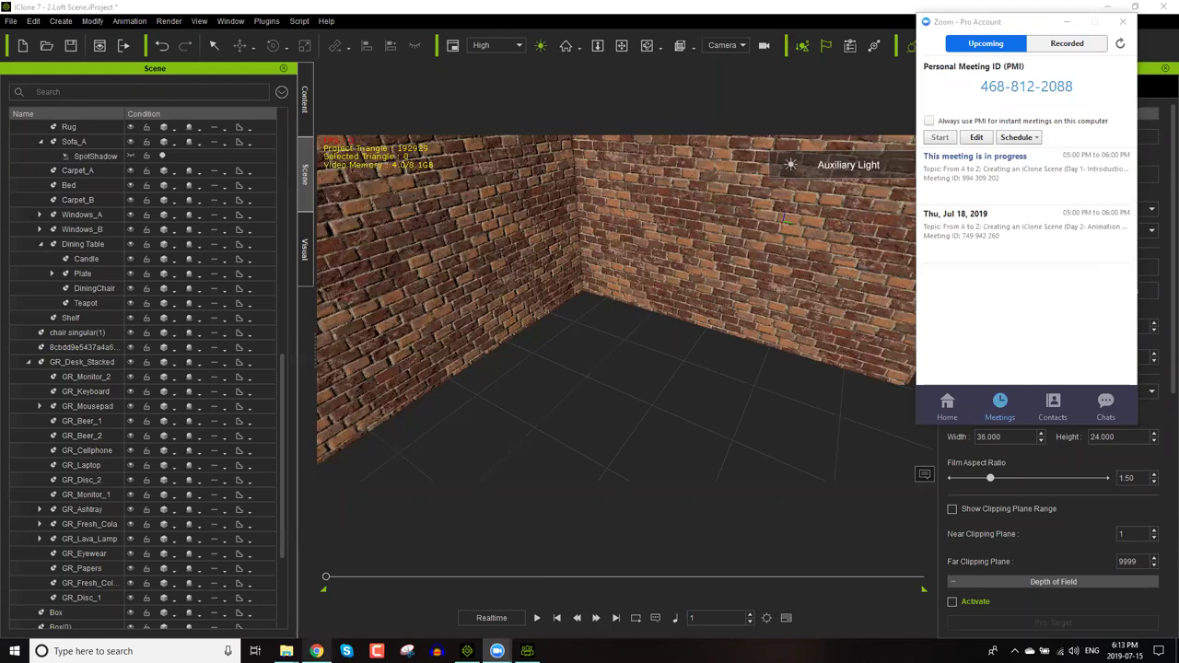
Switch to Chrome, search Google for 3dxchange in a new tab, and open Reallusion's 3DXchange 7 pipeline page.
click(317, 651)
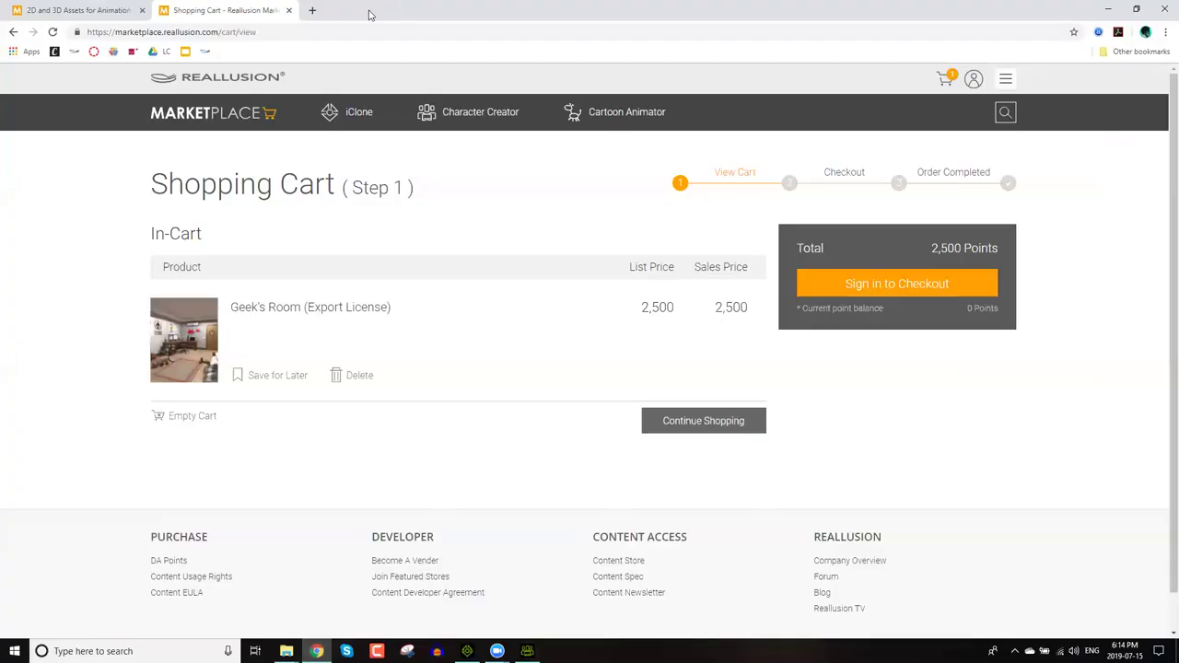
click(314, 10)
text(3)
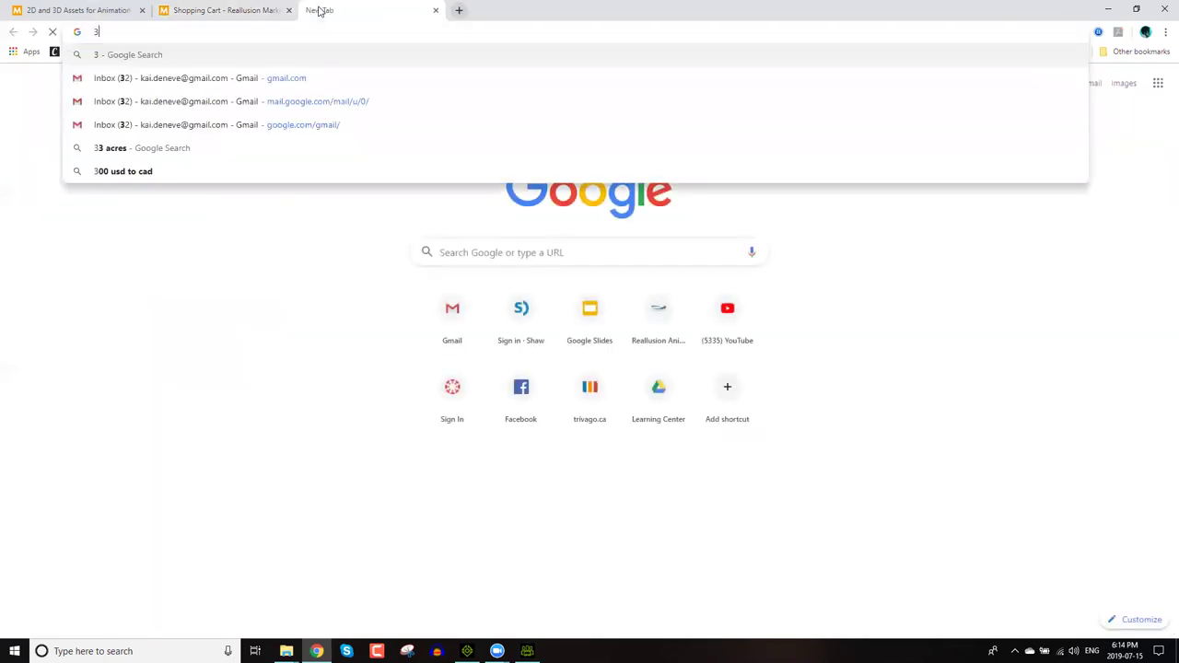
text(dxchange)
key(Return)
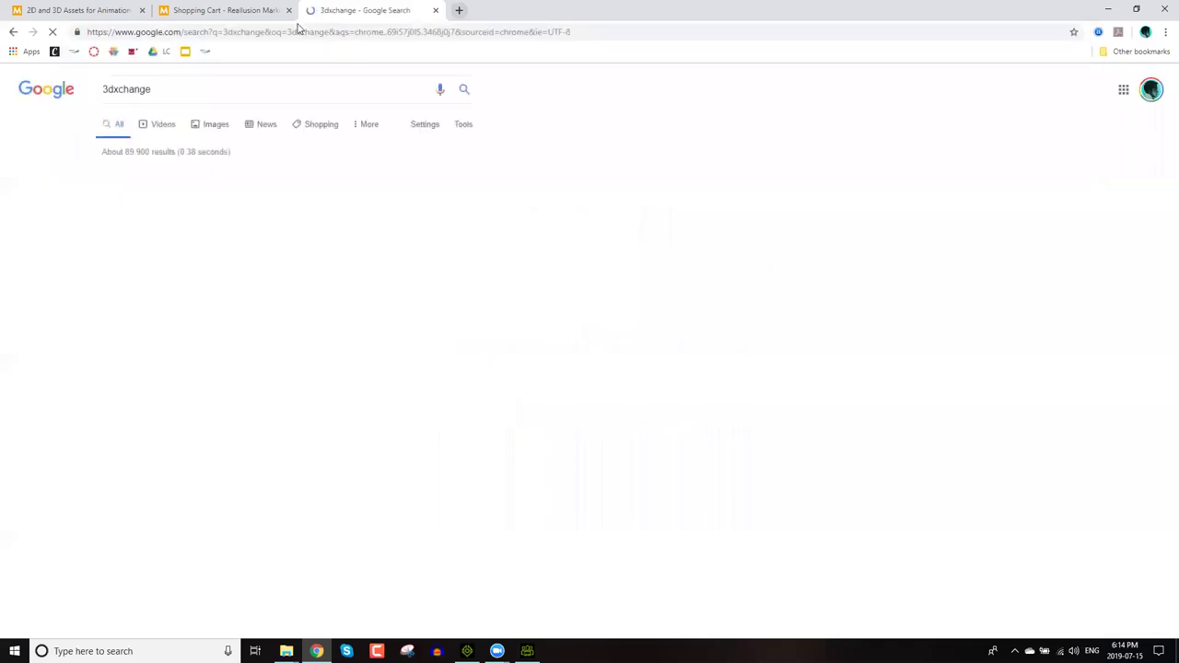
click(184, 175)
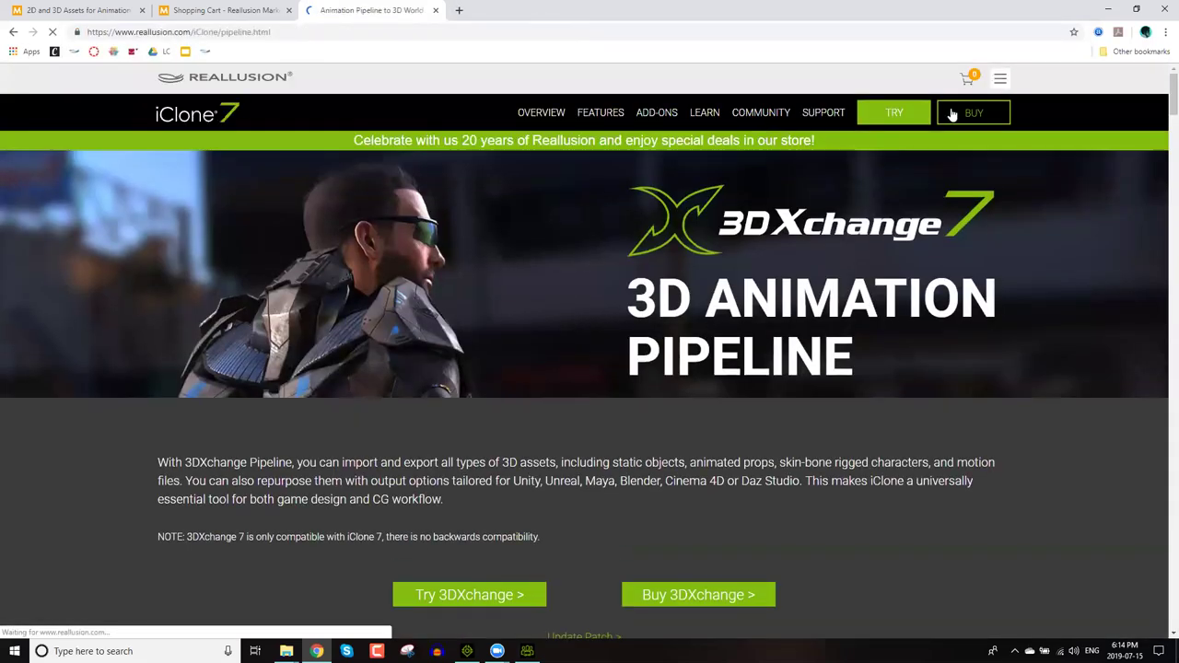
Open the iClone 7 store page and look through the bundle deals for those that include the 3DXchange 7 Pipeline.
click(962, 114)
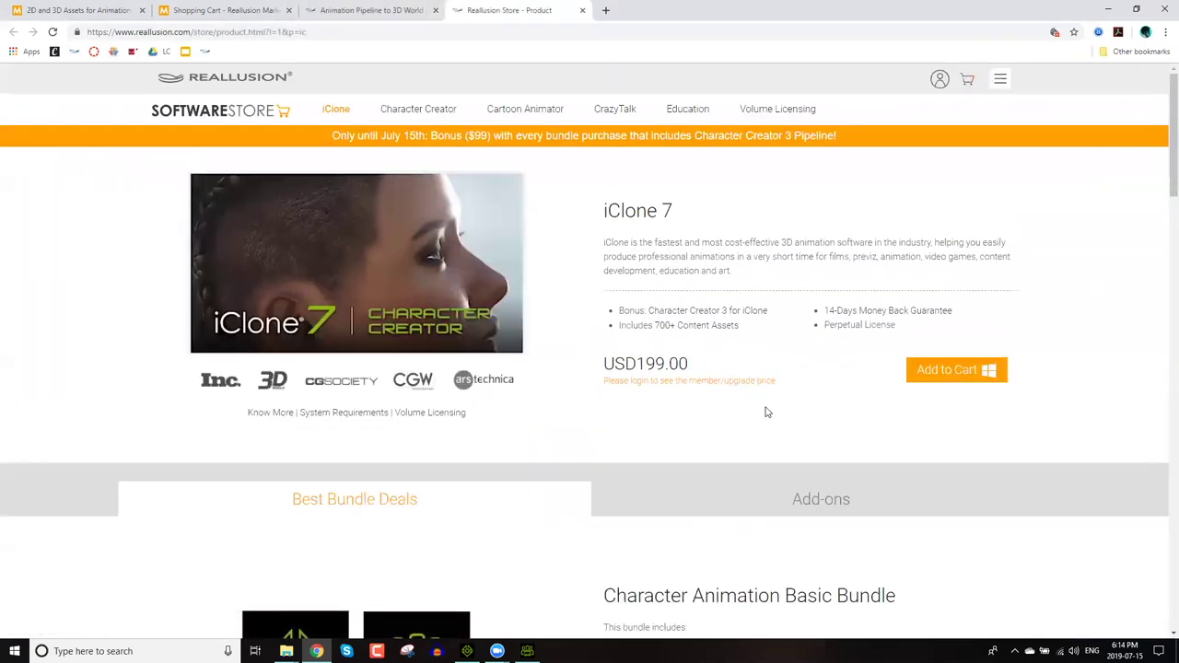
scroll(772, 387, down, 2)
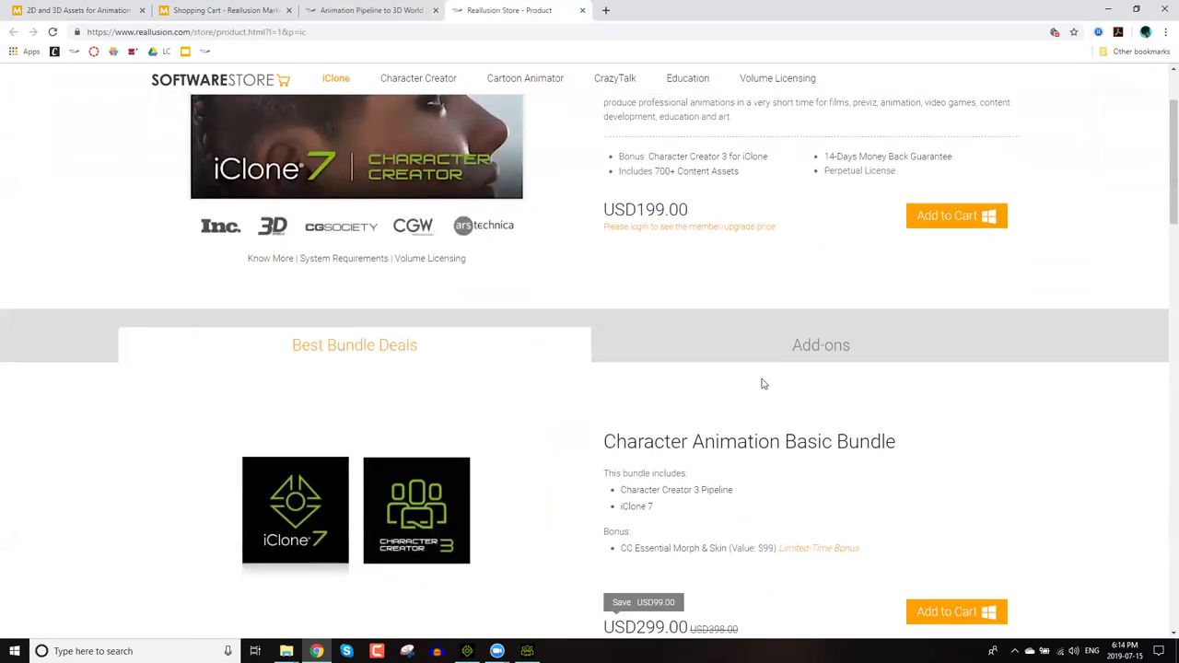
scroll(761, 382, down, 3)
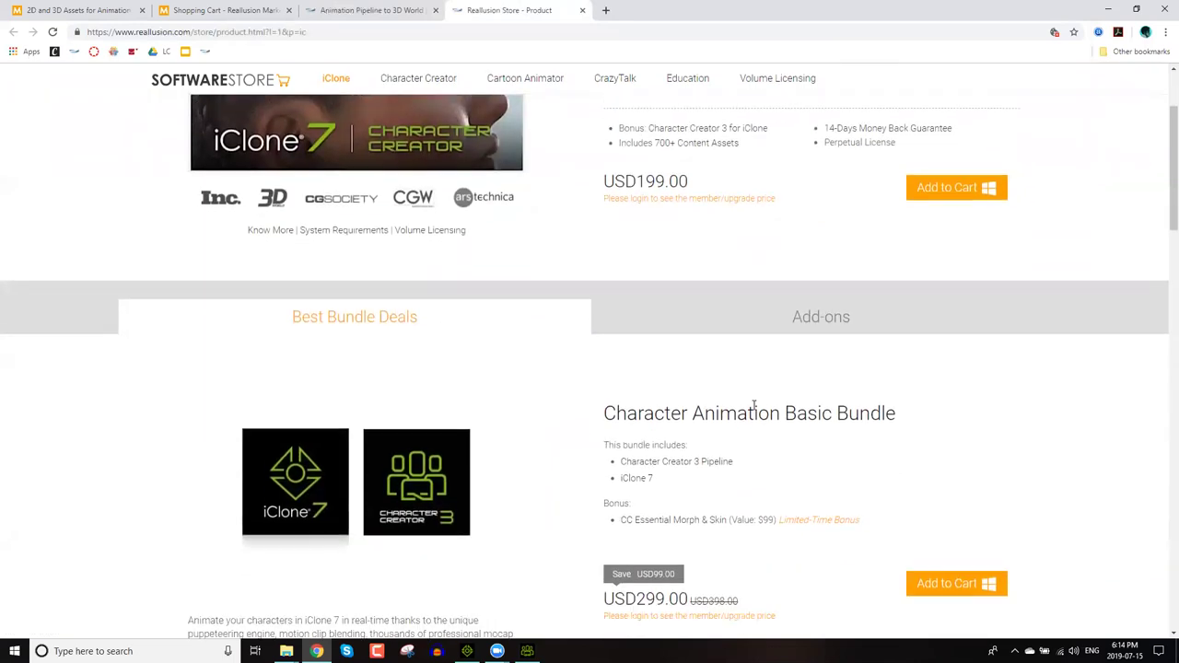
scroll(761, 405, down, 1)
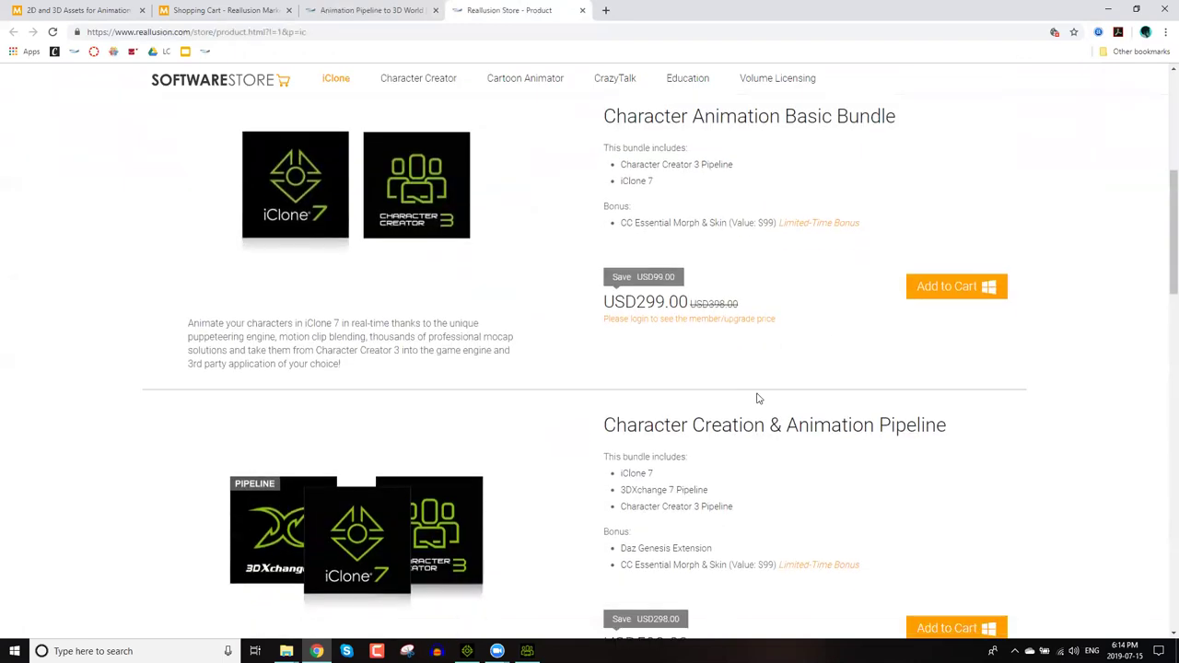
drag(707, 385, 620, 385)
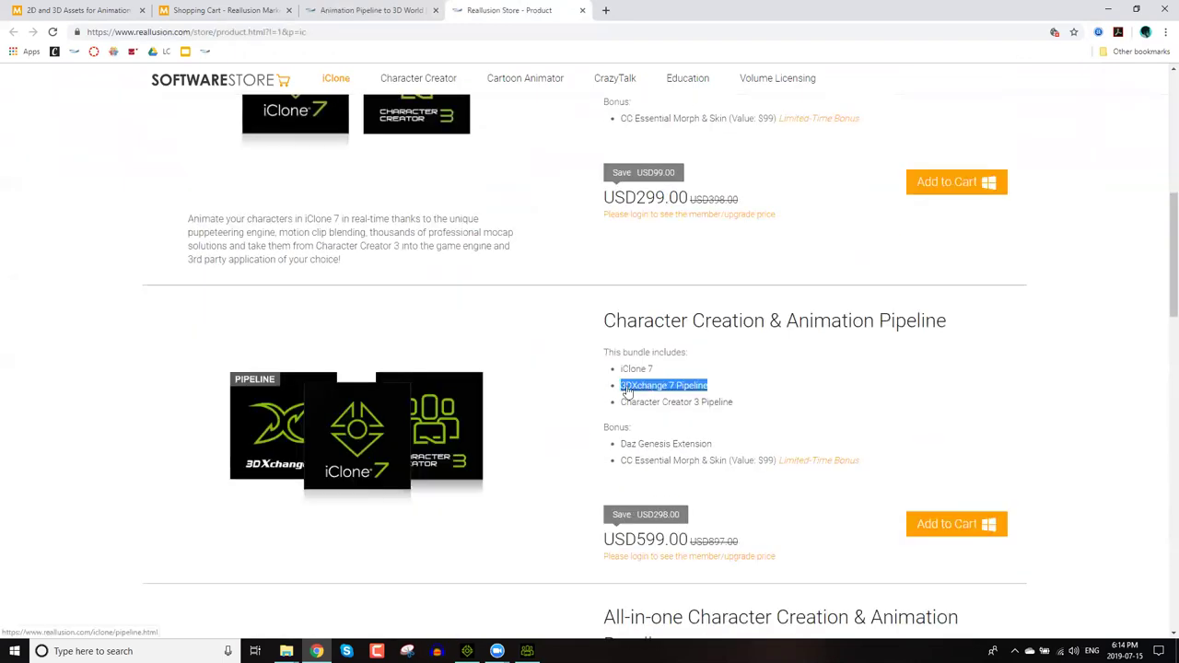
scroll(764, 409, down, 1)
scroll(764, 408, down, 5)
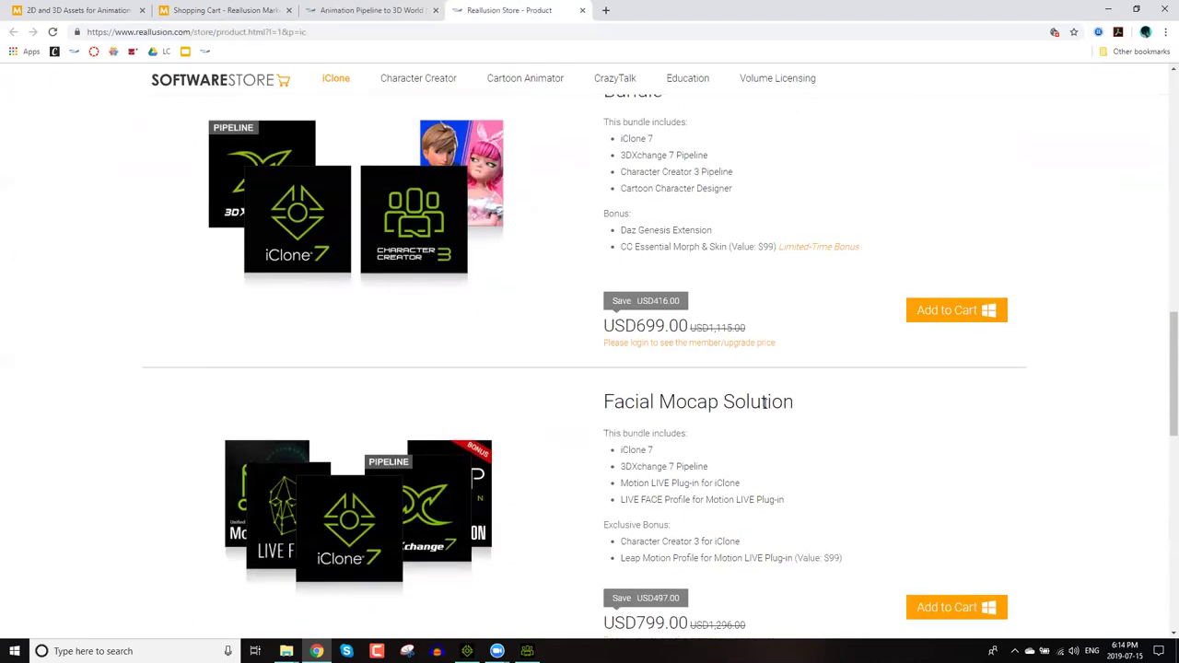
scroll(763, 405, down, 2)
scroll(764, 411, down, 8)
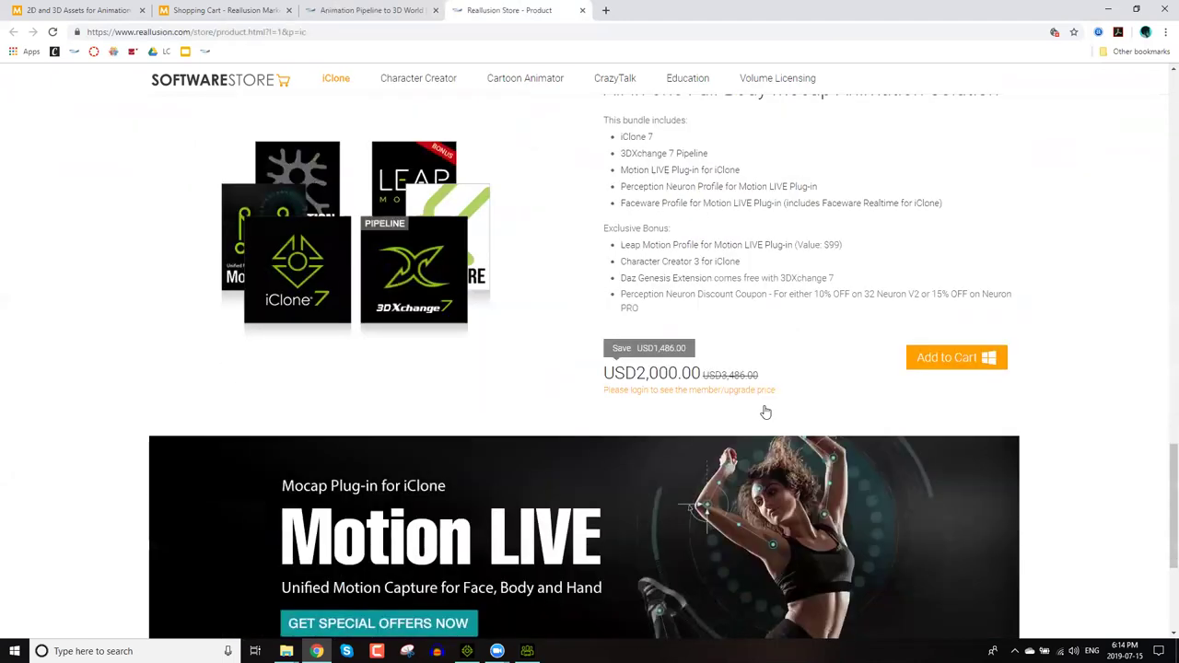
scroll(751, 405, up, 5)
scroll(751, 405, up, 6)
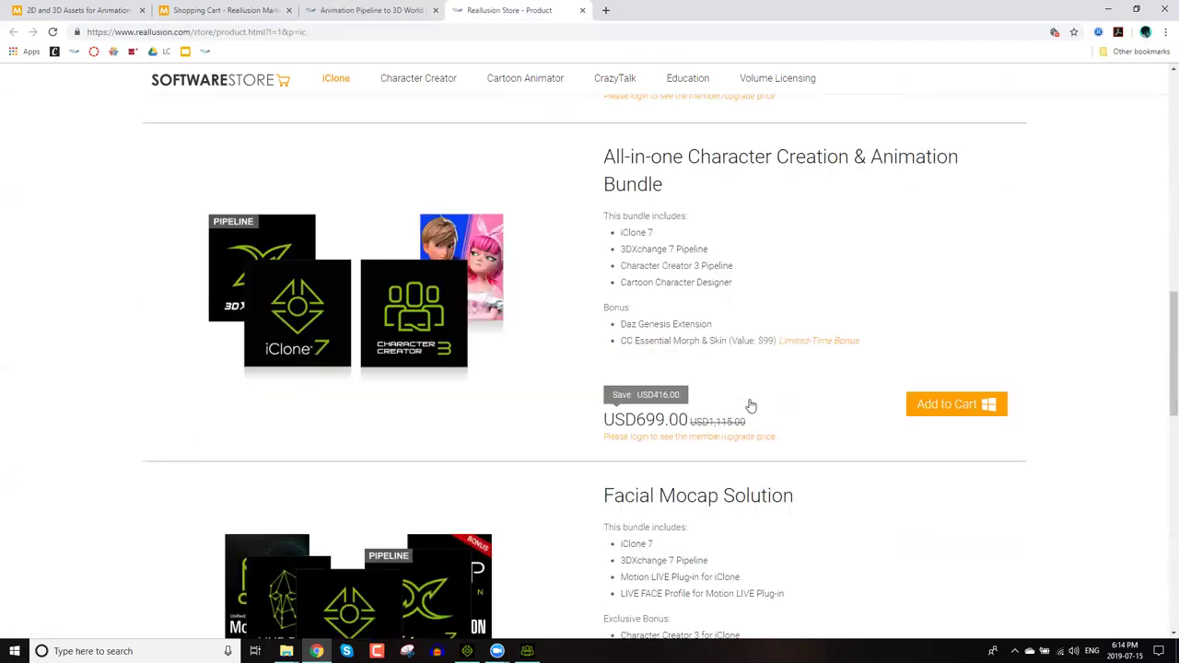
scroll(751, 405, up, 7)
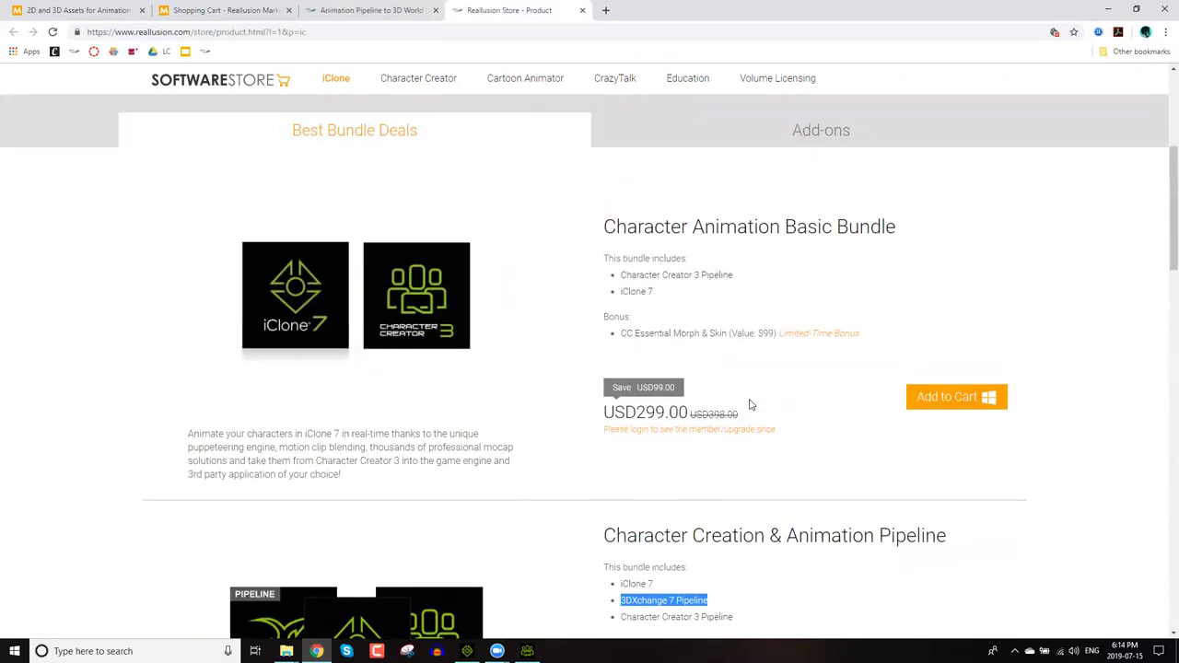
scroll(751, 406, up, 4)
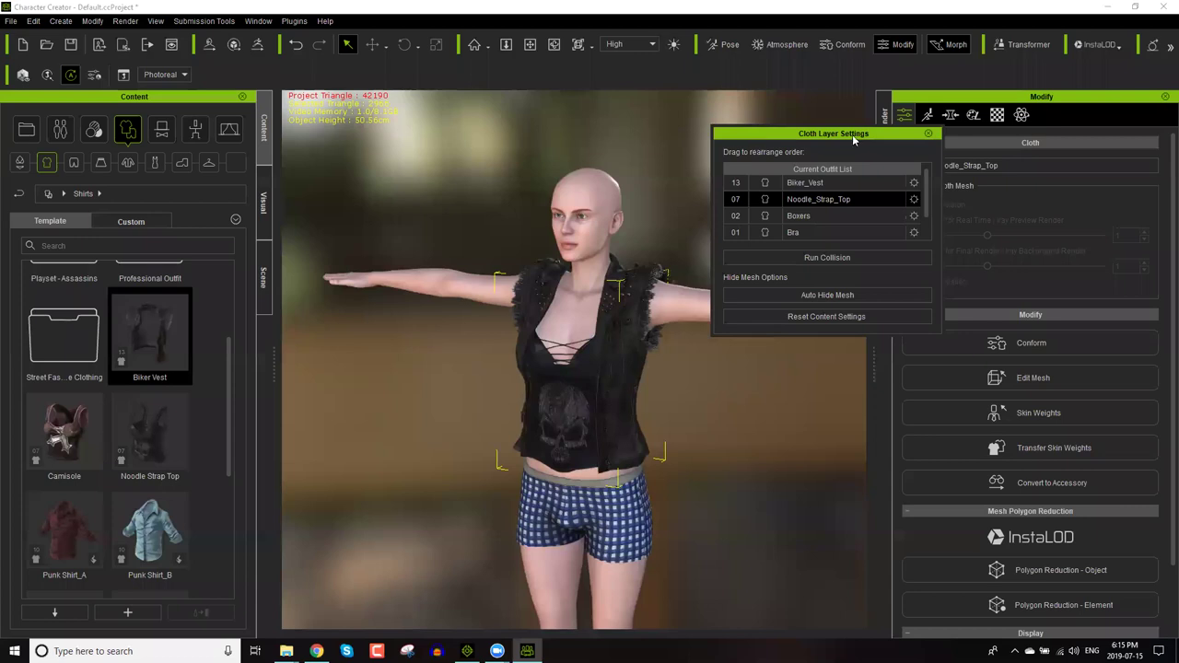
Close the cloth layer settings, switch to iClone, and bring the avatar beside the arcade machine into view.
click(928, 133)
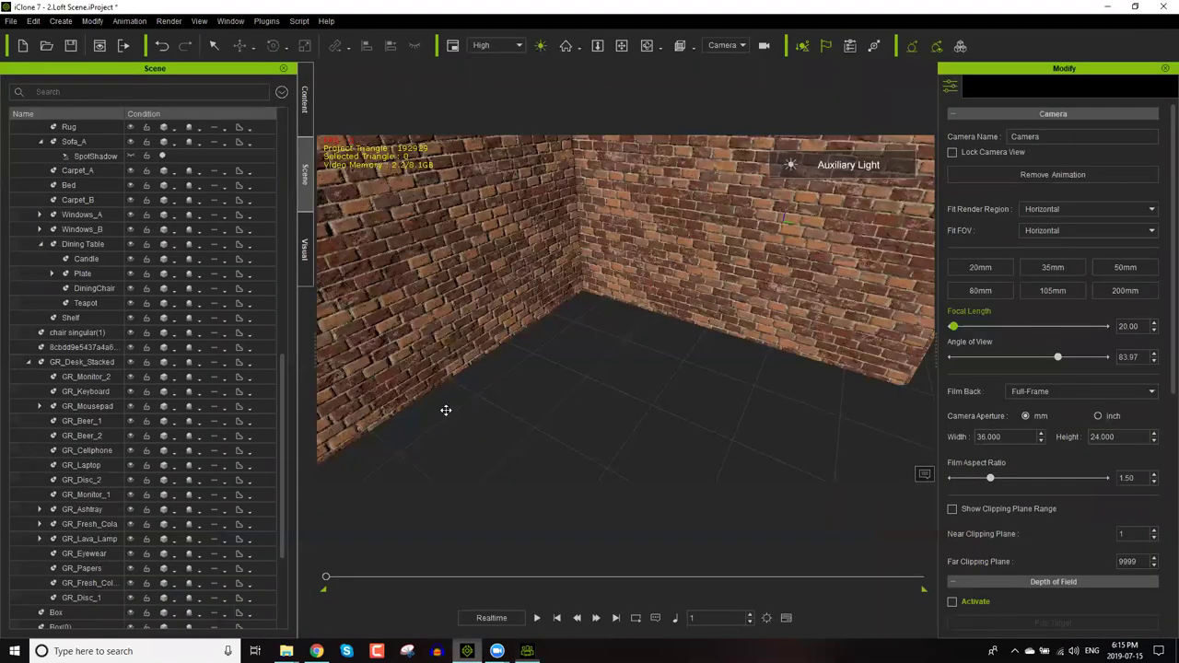
right_drag(474, 393, 923, 340)
right_drag(810, 405, 756, 320)
scroll(756, 320, up, 4)
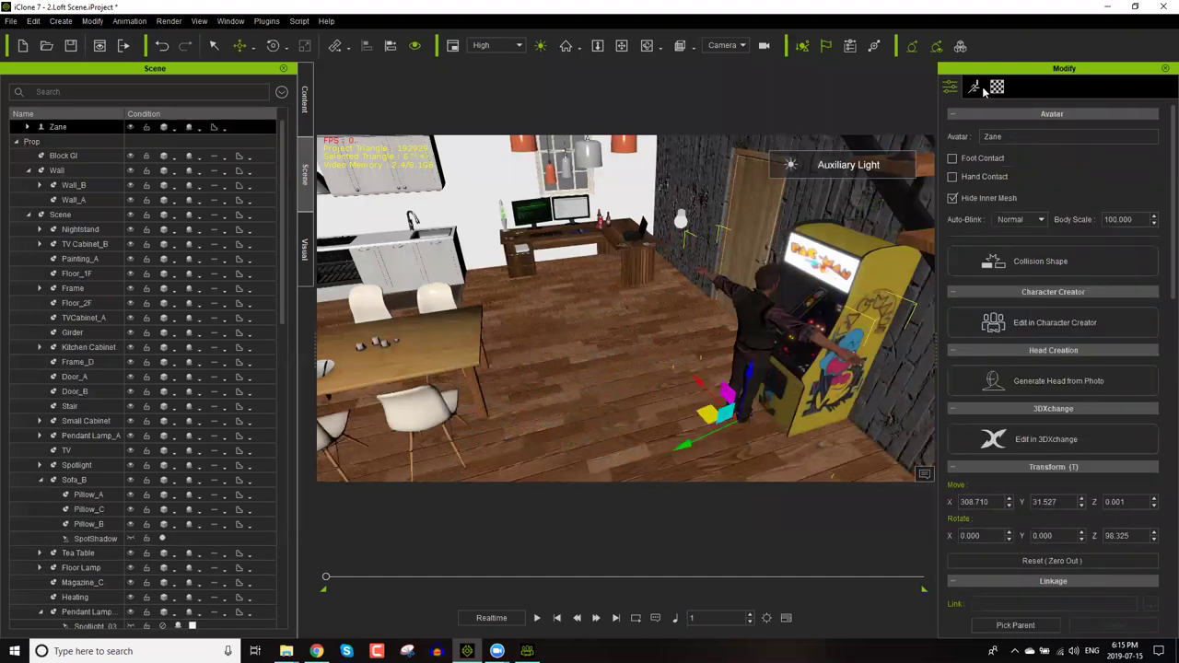
Apply the 0_Idle Pose from the 00_Pose motion templates to the avatar at the arcade machine.
click(974, 87)
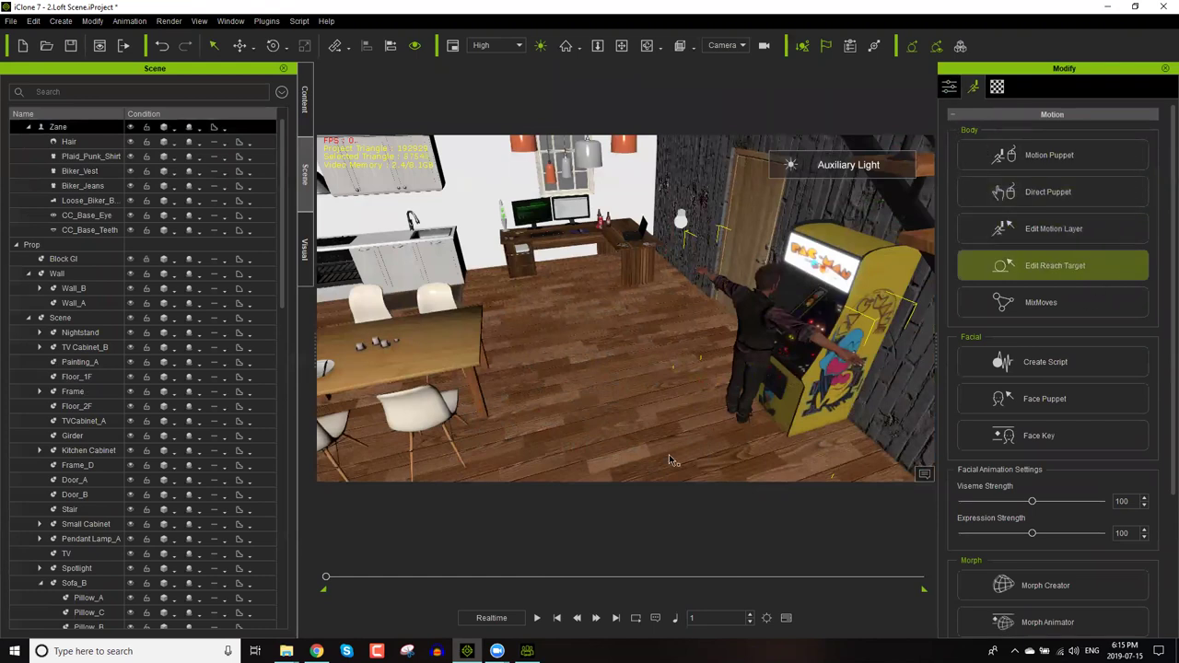
click(306, 104)
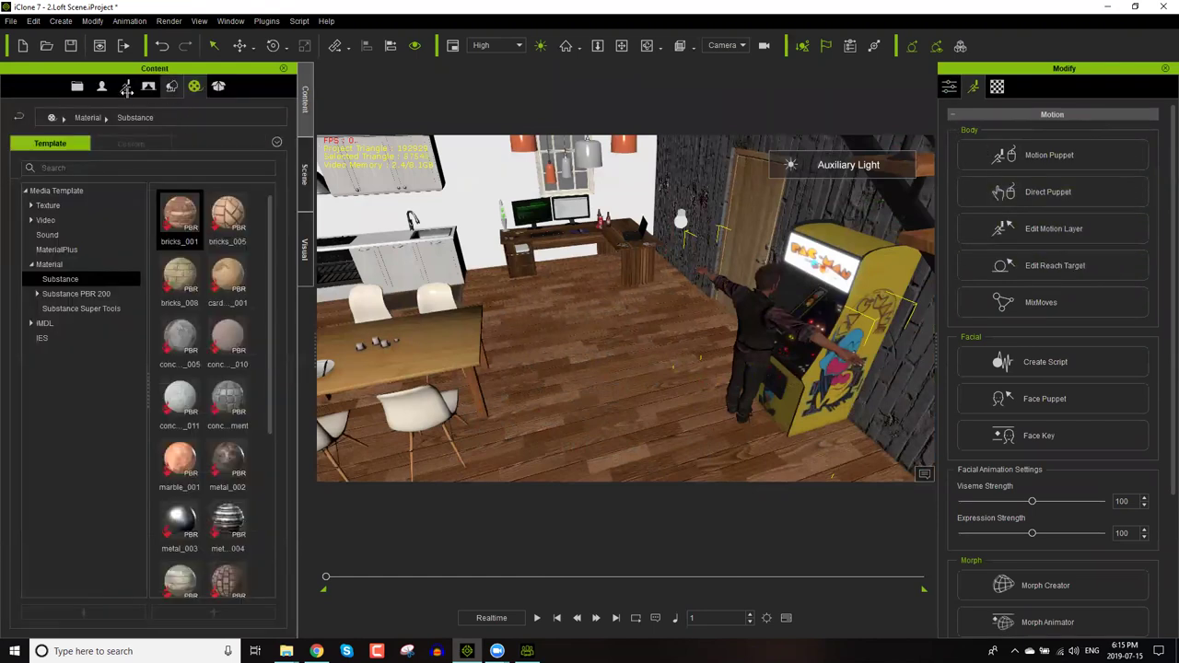
click(126, 86)
click(38, 235)
click(30, 235)
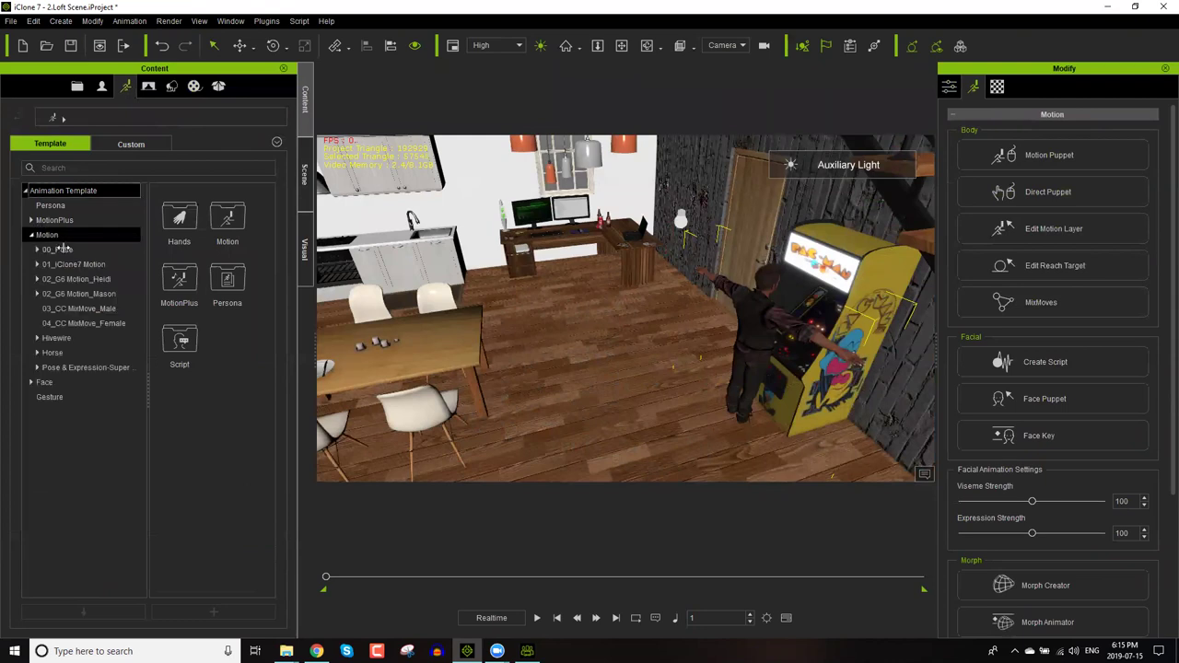
click(57, 250)
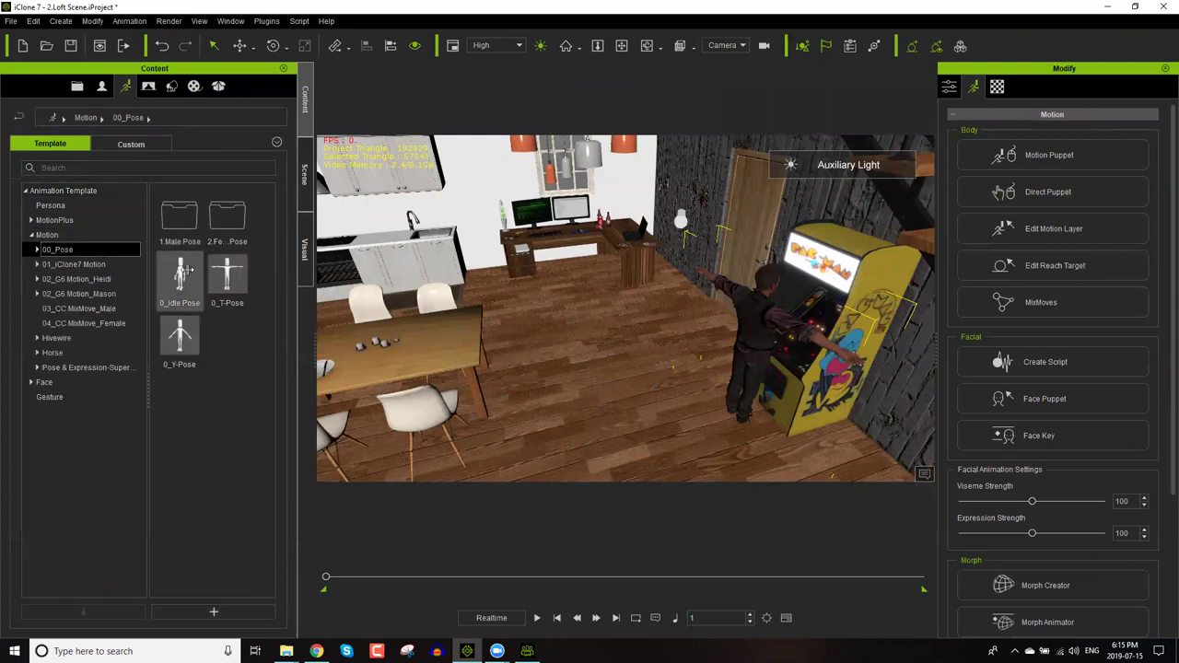
double_click(181, 273)
Turn off the auxiliary light and delete the light near the avatar at the Pac-Man machine.
middle_drag(853, 408, 780, 401)
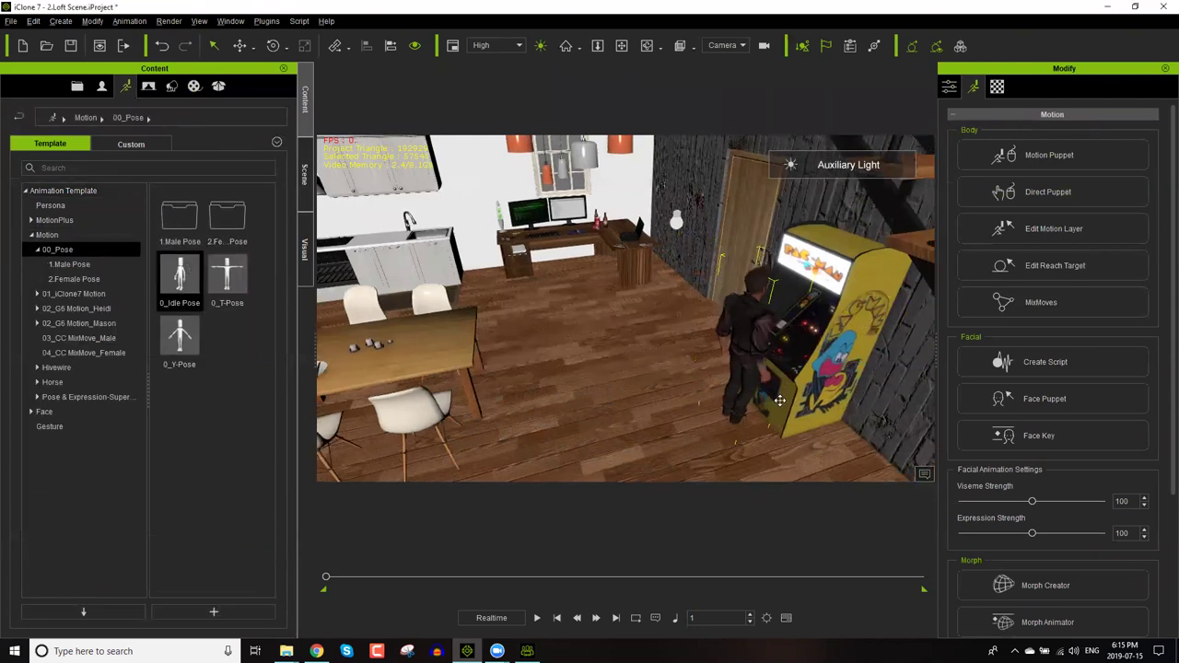
scroll(780, 381, up, 2)
middle_drag(819, 323, 712, 328)
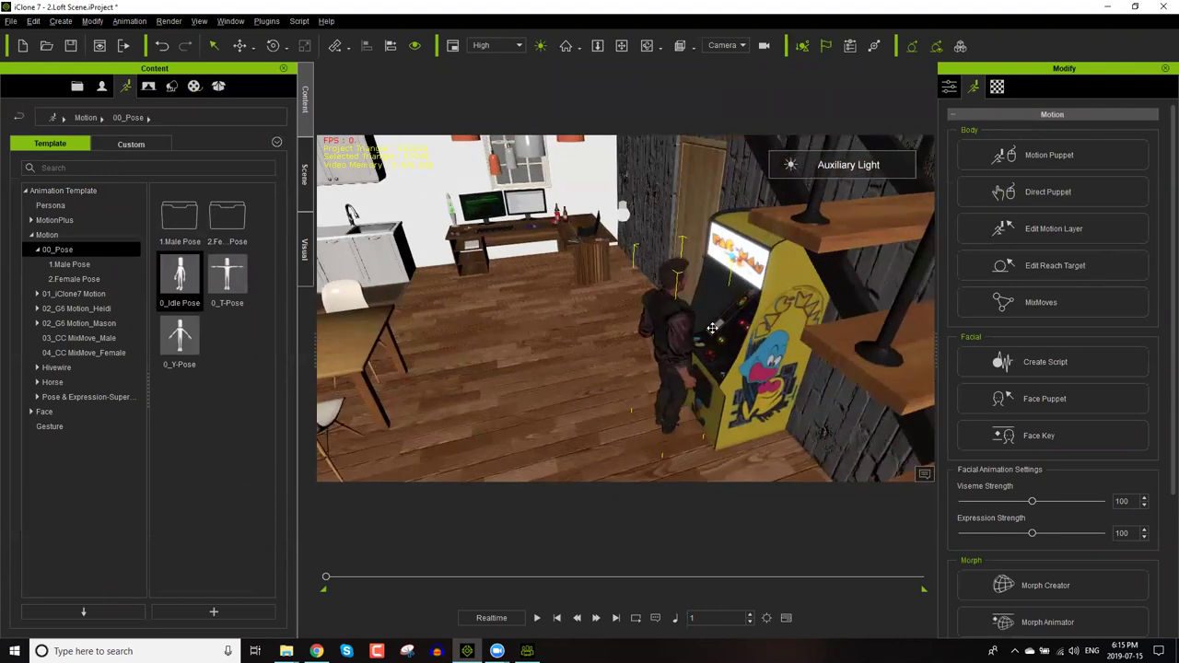
scroll(712, 328, up, 5)
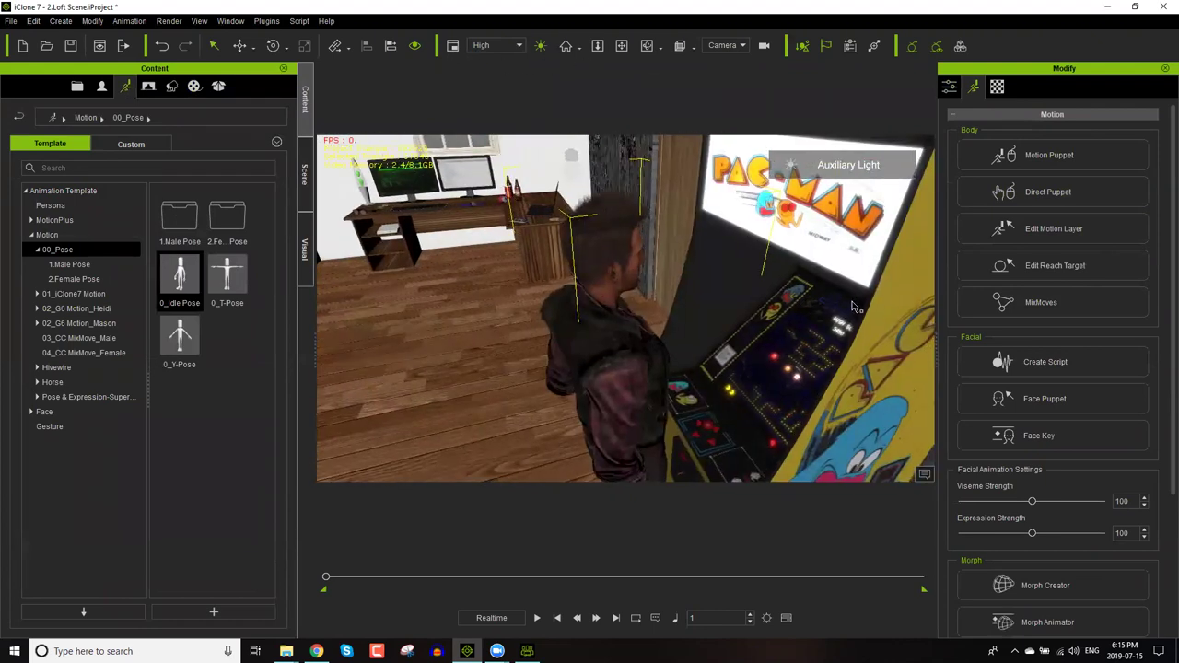
middle_drag(858, 305, 798, 303)
right_drag(798, 303, 820, 329)
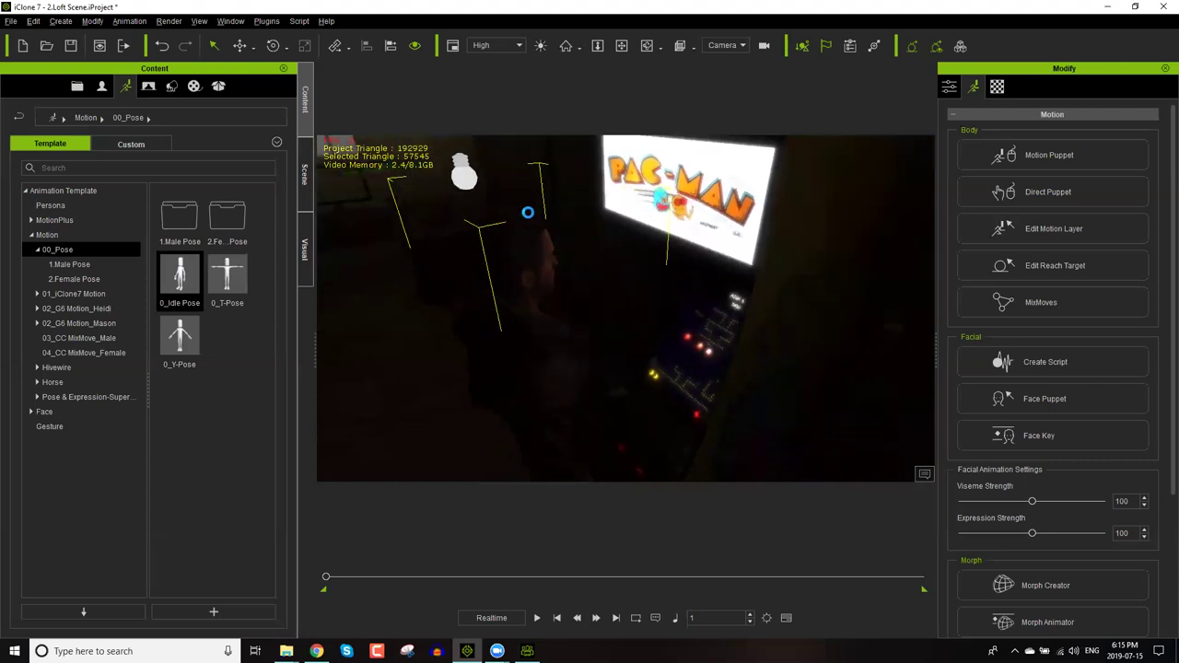
click(463, 181)
key(Delete)
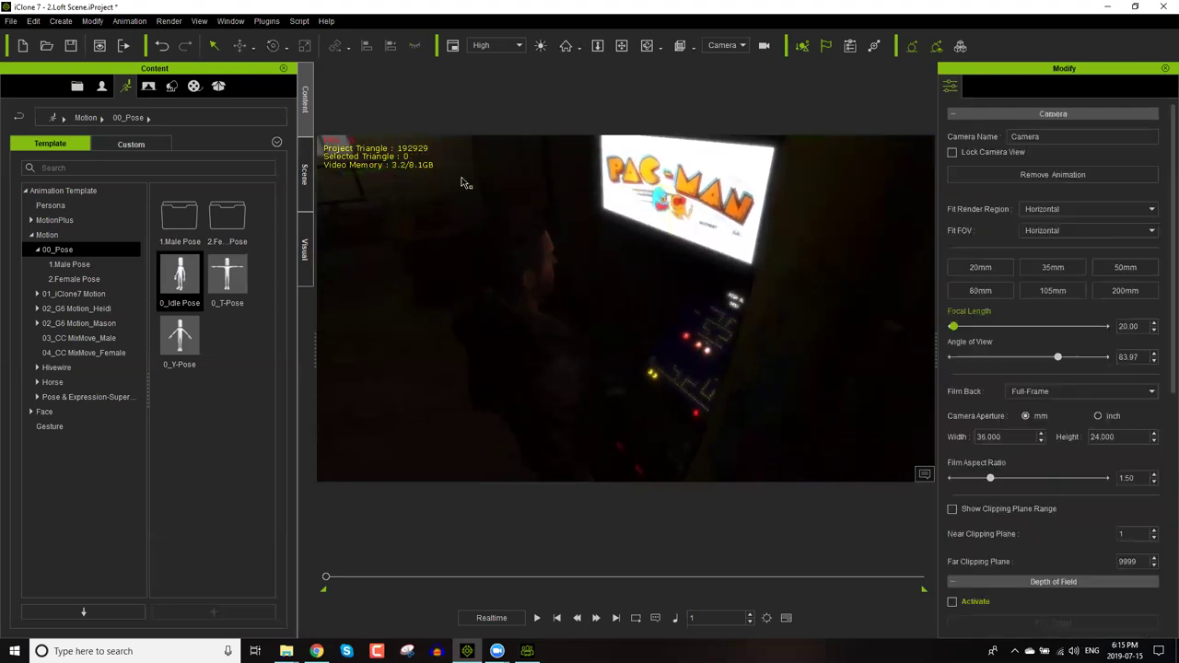
mouse_move(639, 314)
right_down()
mouse_move(620, 325)
mouse_move(639, 338)
mouse_move(628, 335)
right_up()
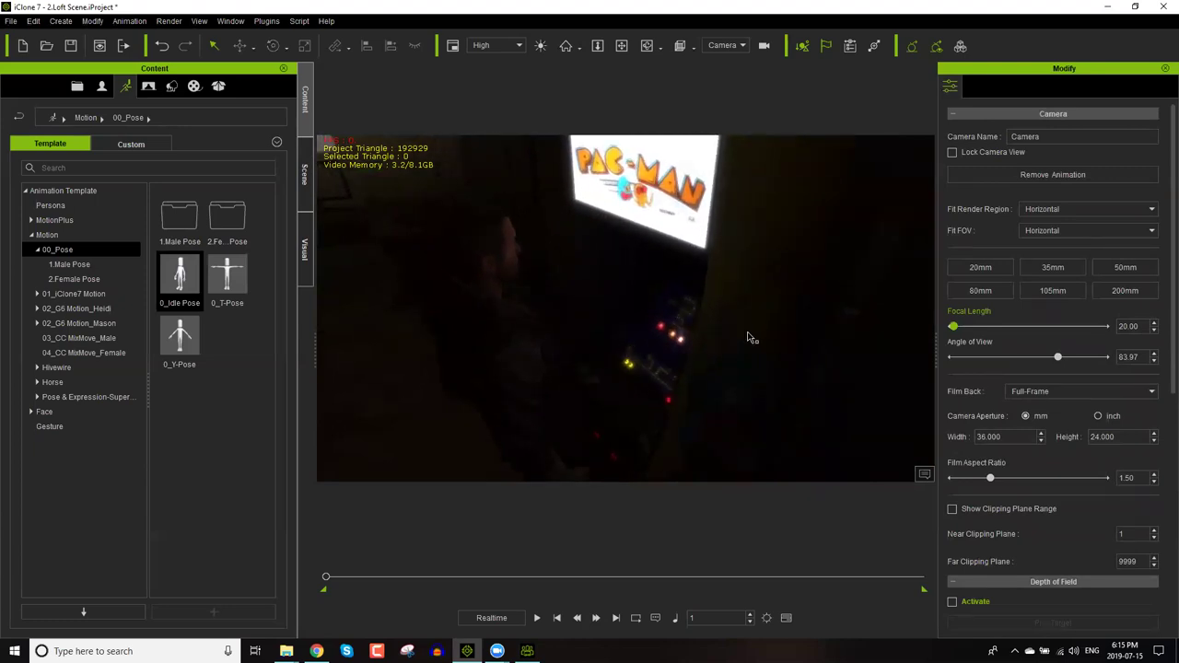
Switch to Chrome, search for iray plugin iclone in a new tab, and open Reallusion's Iray Render Plug-in page, selecting its address.
click(316, 651)
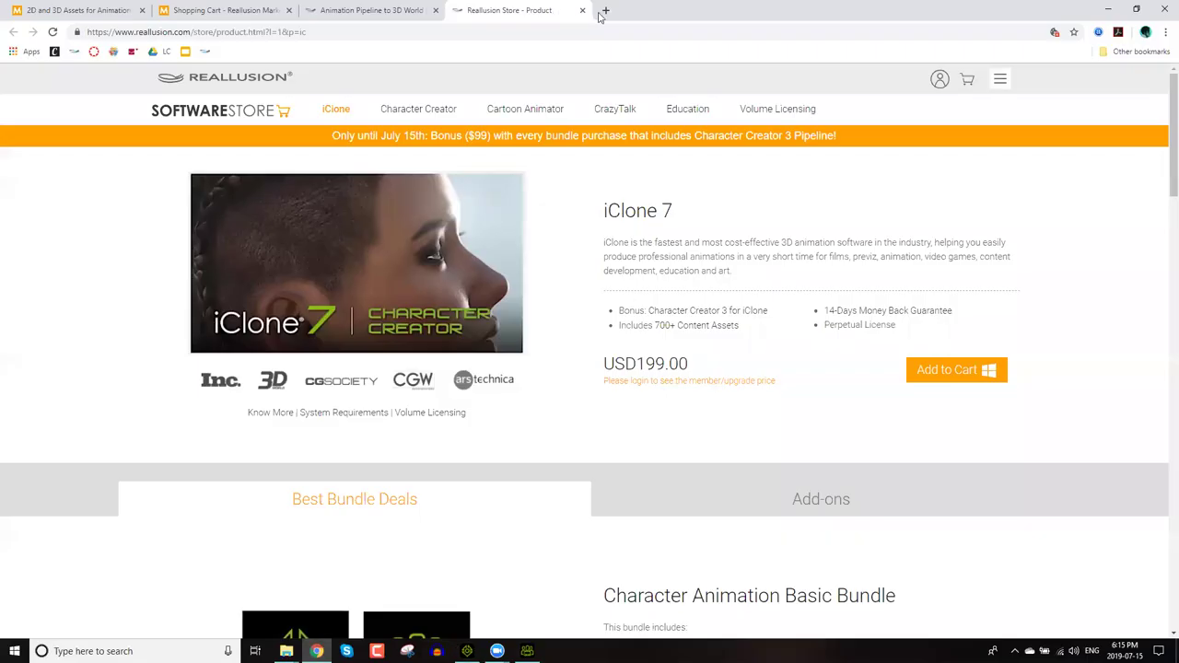
click(601, 12)
text(iray plugin)
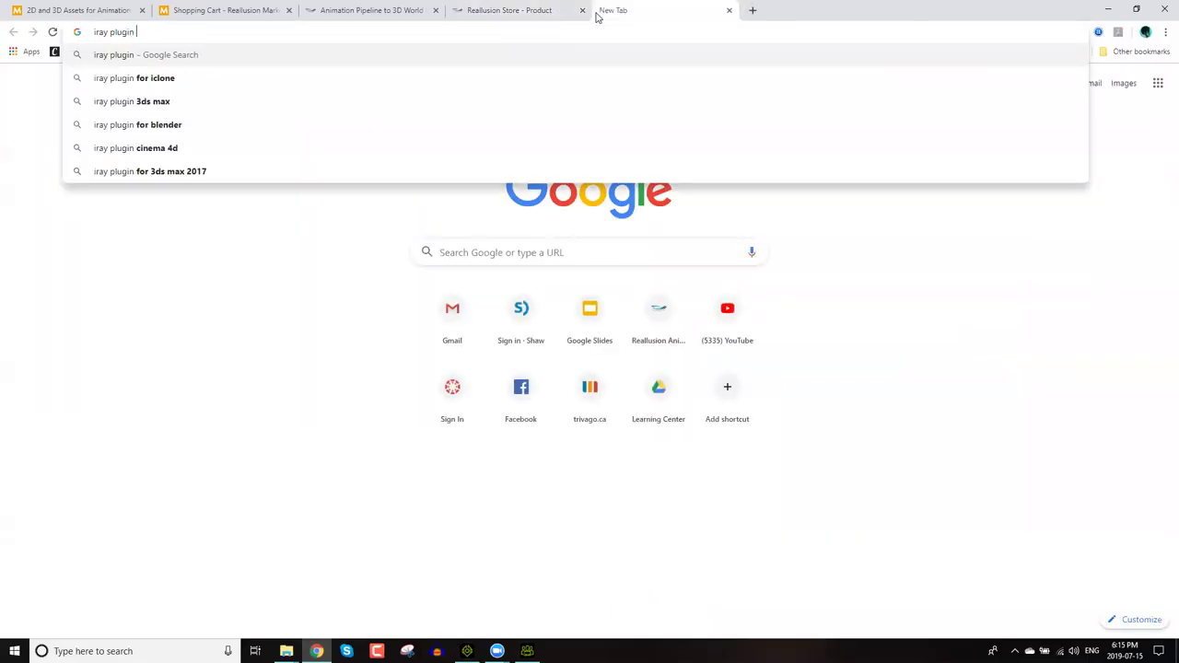
text( iclone)
key(Return)
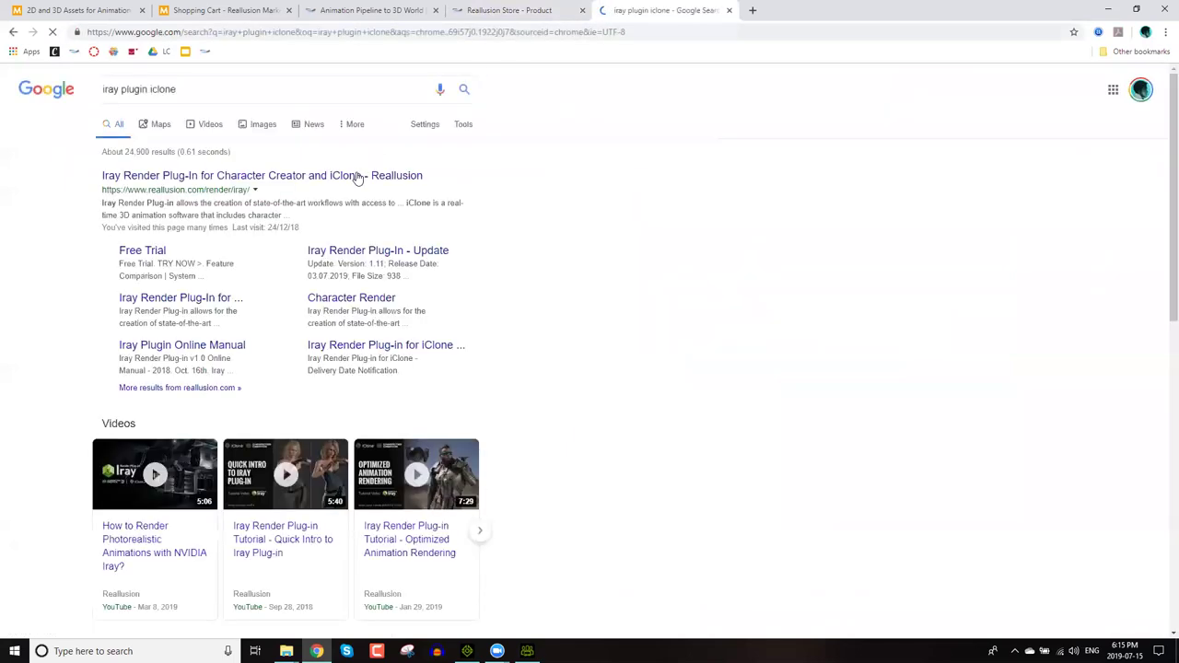
click(362, 175)
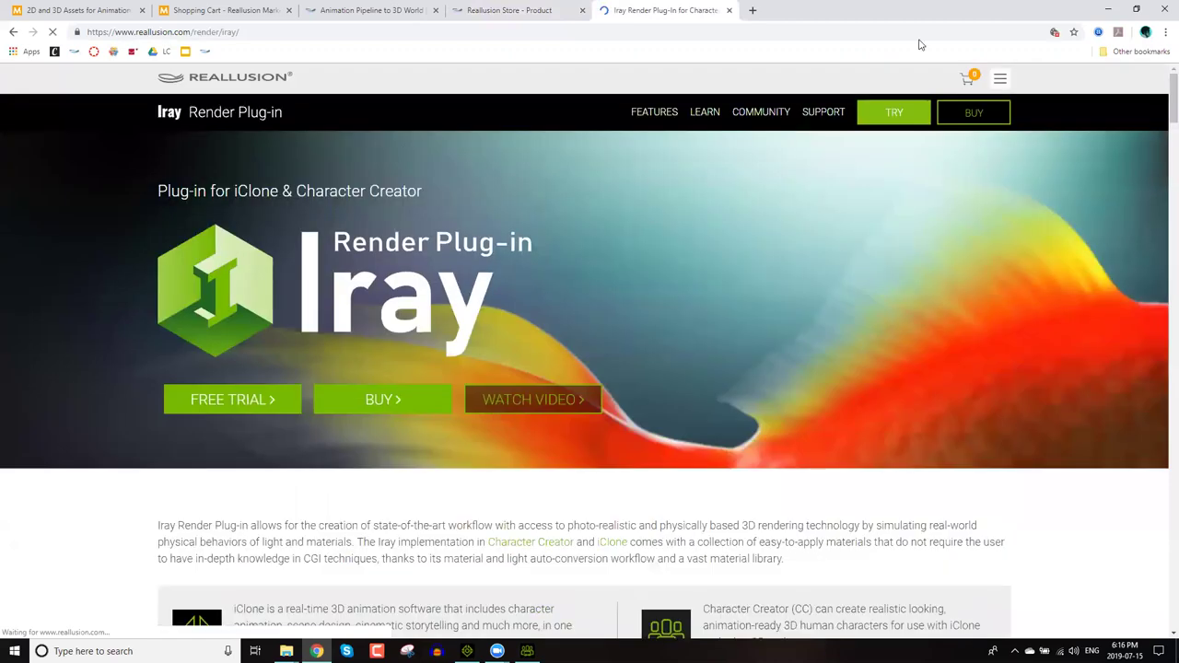
click(919, 42)
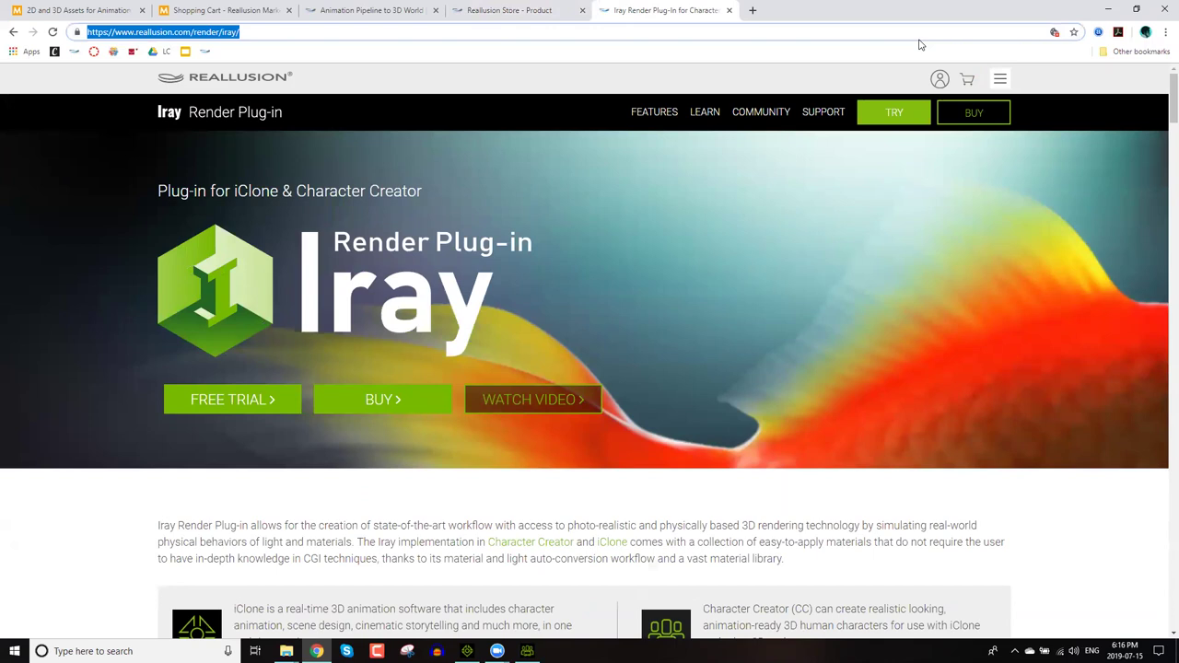
key(alt+Tab)
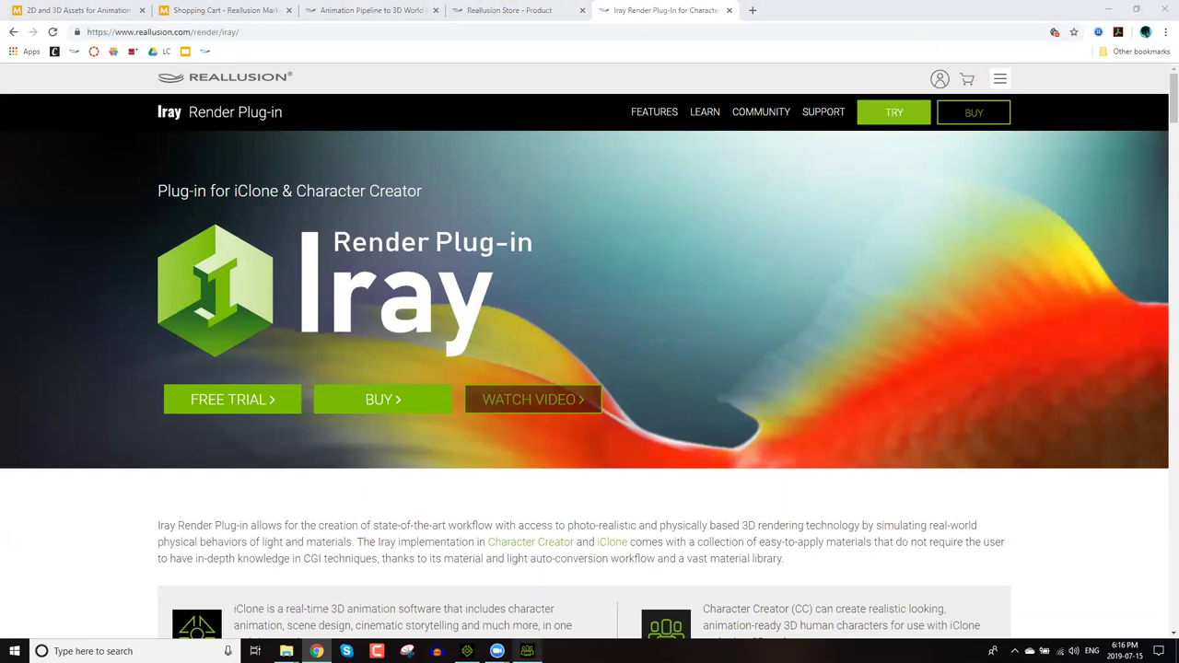
Return to iClone and show the Iray Render toolbar by turning it off and on again.
click(472, 656)
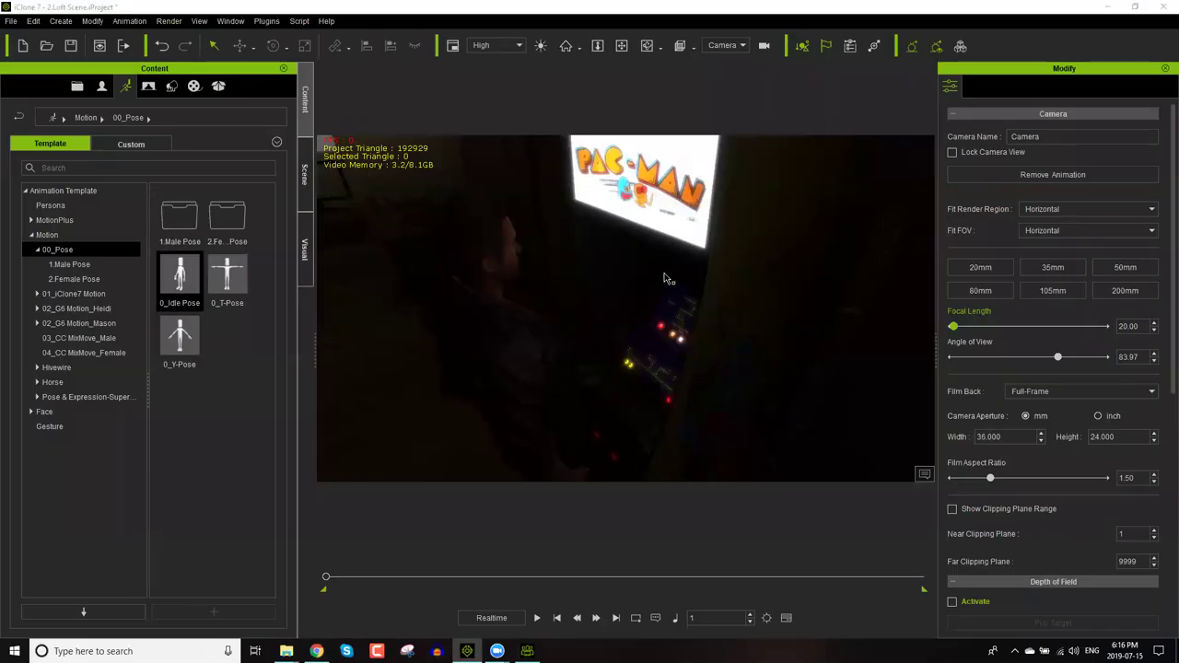
mouse_move(665, 303)
middle_down()
mouse_move(673, 348)
mouse_move(655, 295)
middle_up()
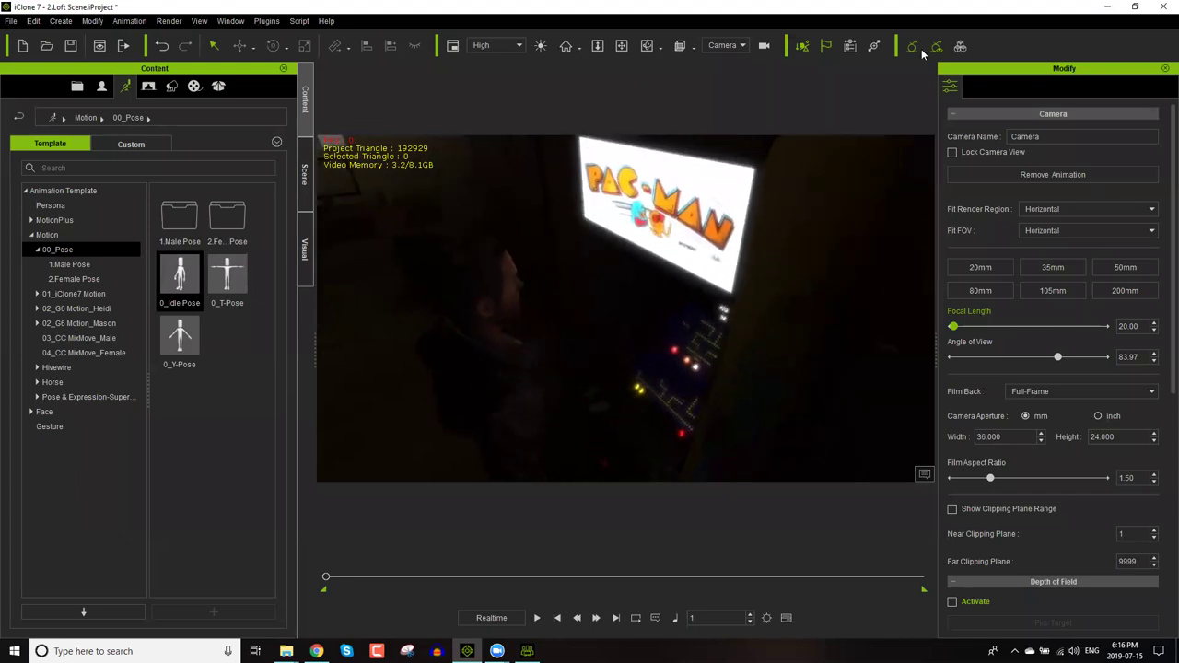
click(267, 23)
mouse_move(306, 55)
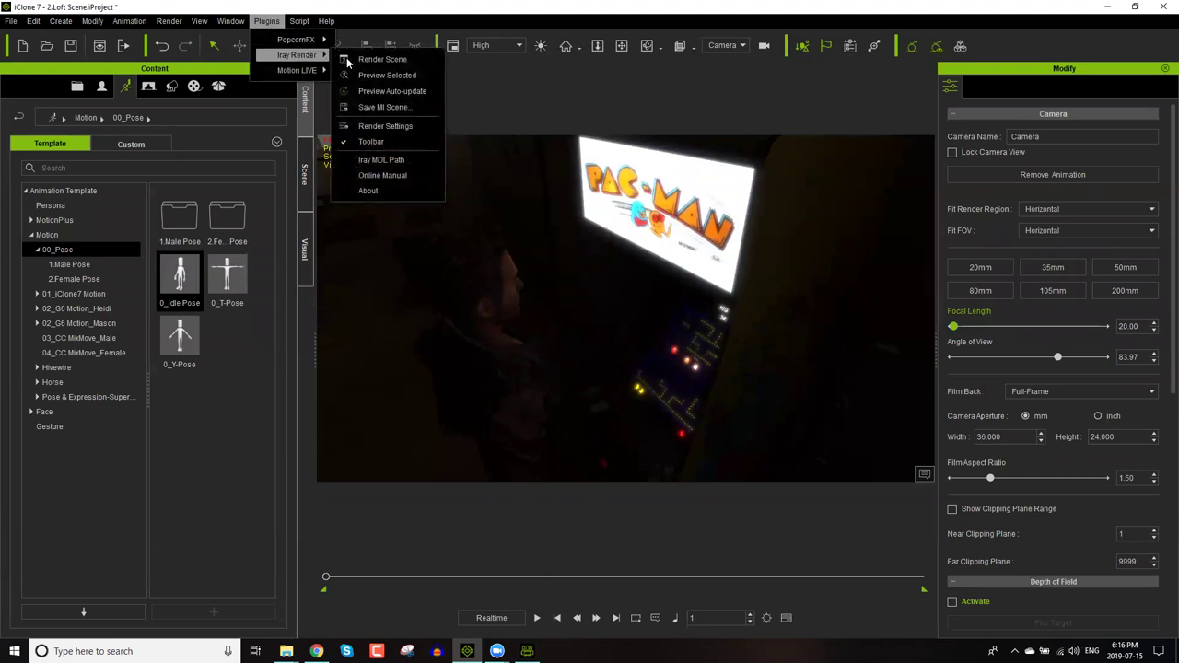
click(371, 142)
click(266, 21)
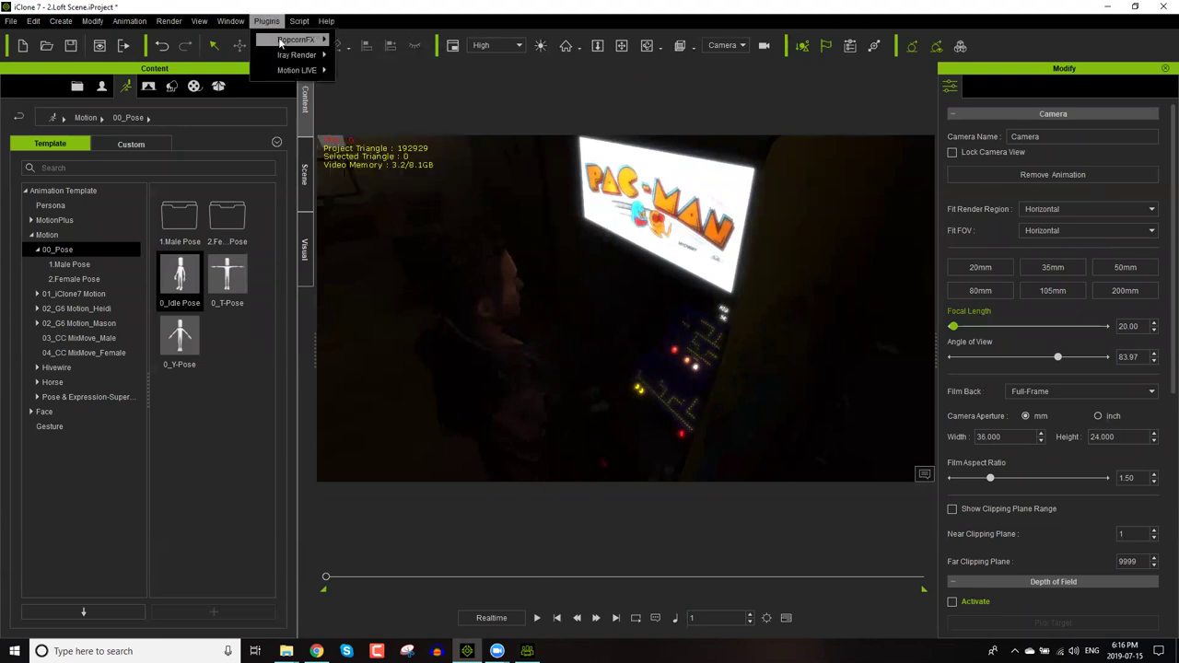
mouse_move(297, 55)
click(373, 140)
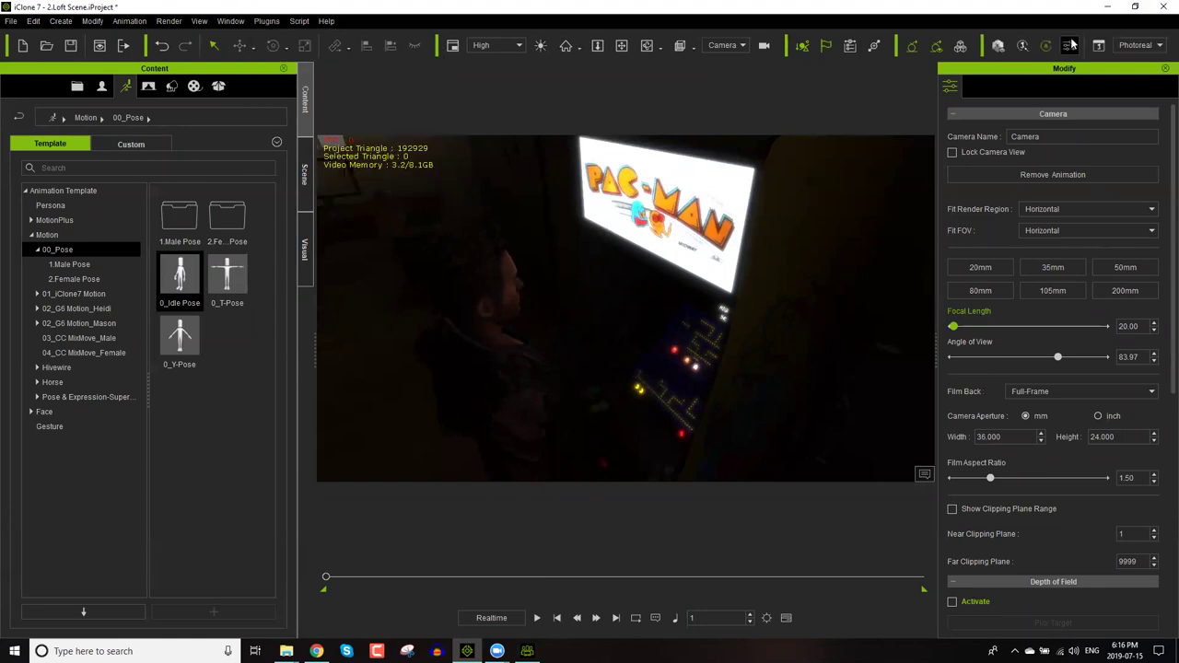
click(1071, 44)
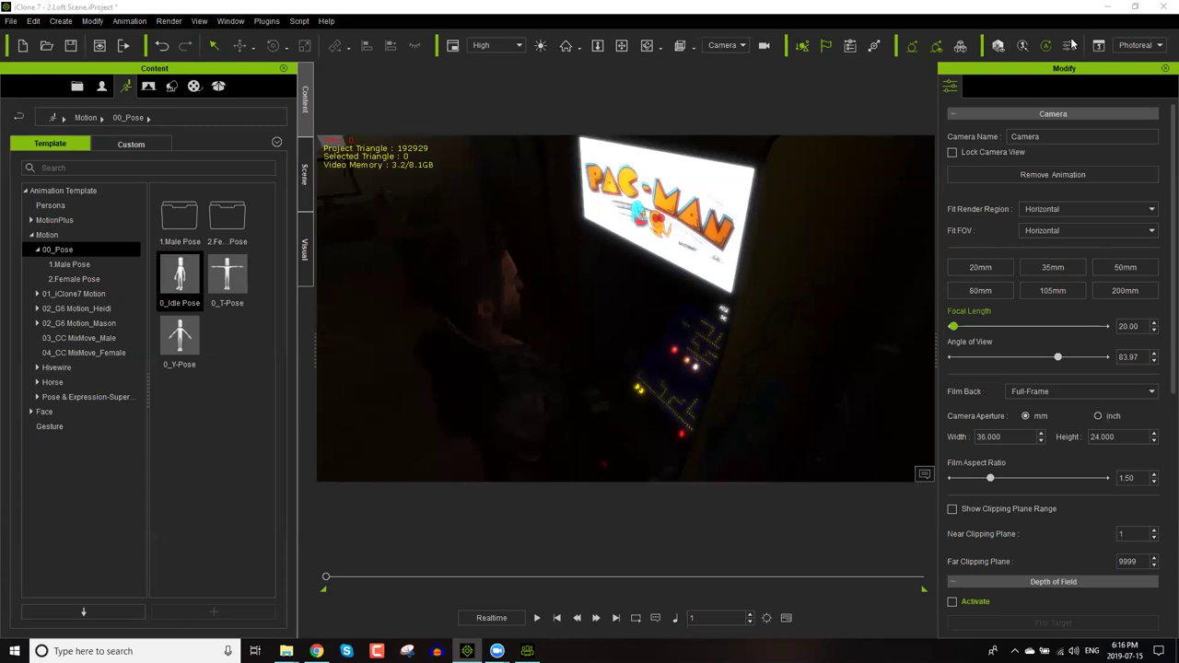
click(1069, 45)
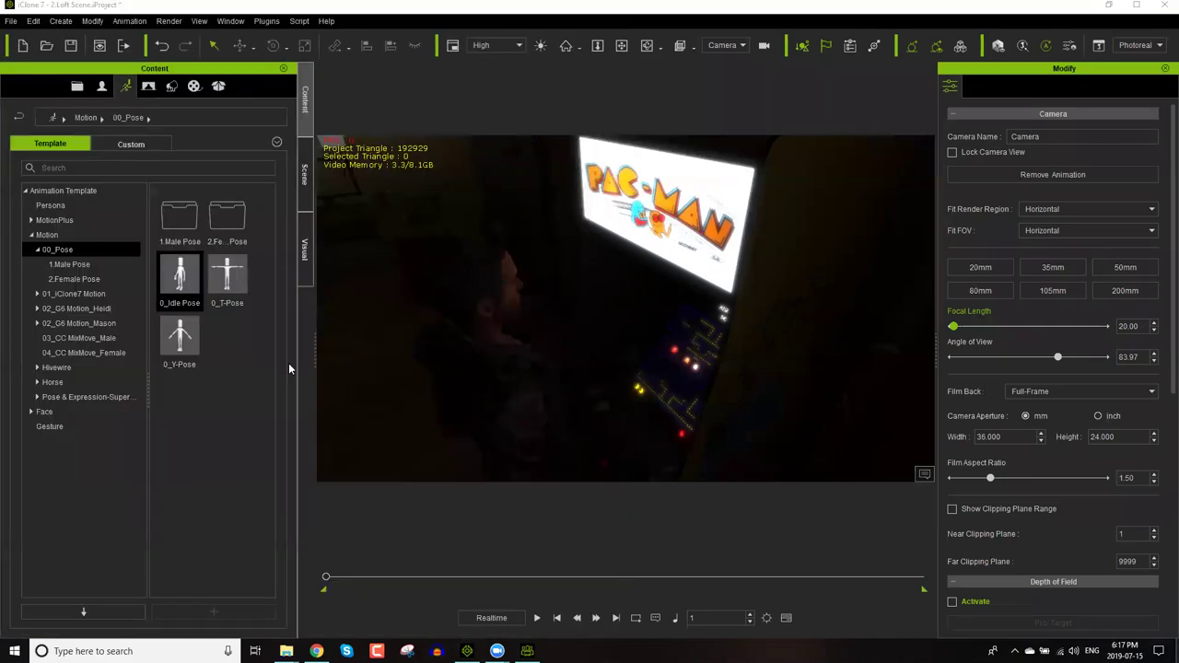
Show the desktop and open New folder to look at the exported chair files.
key(super+d)
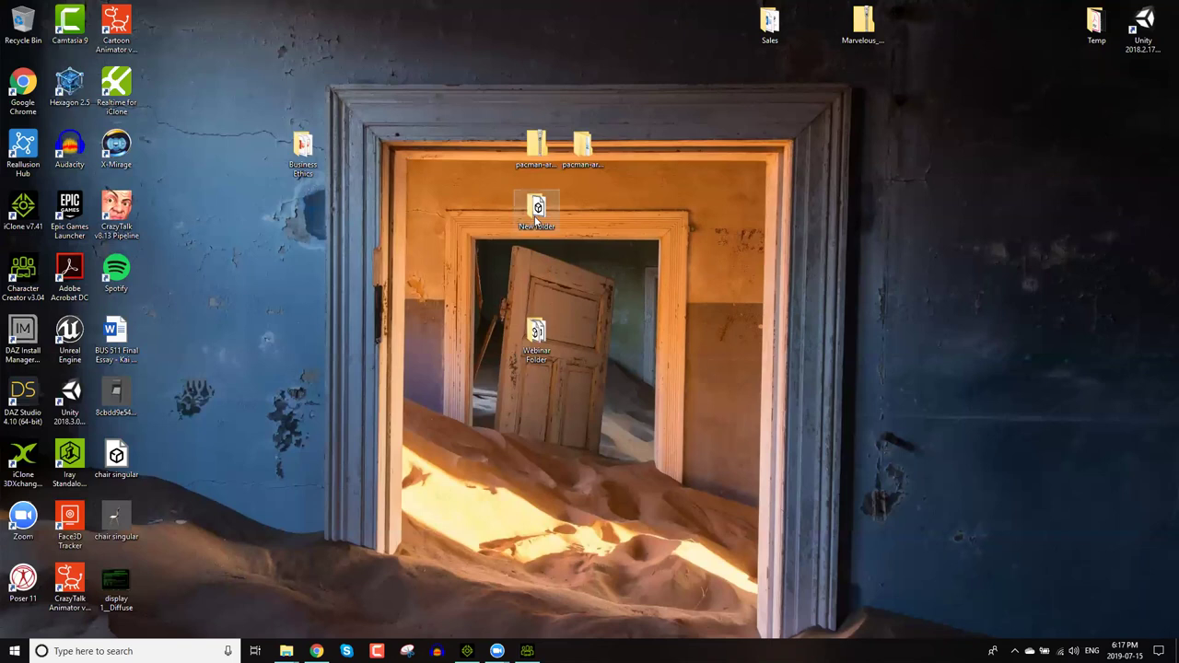
double_click(537, 208)
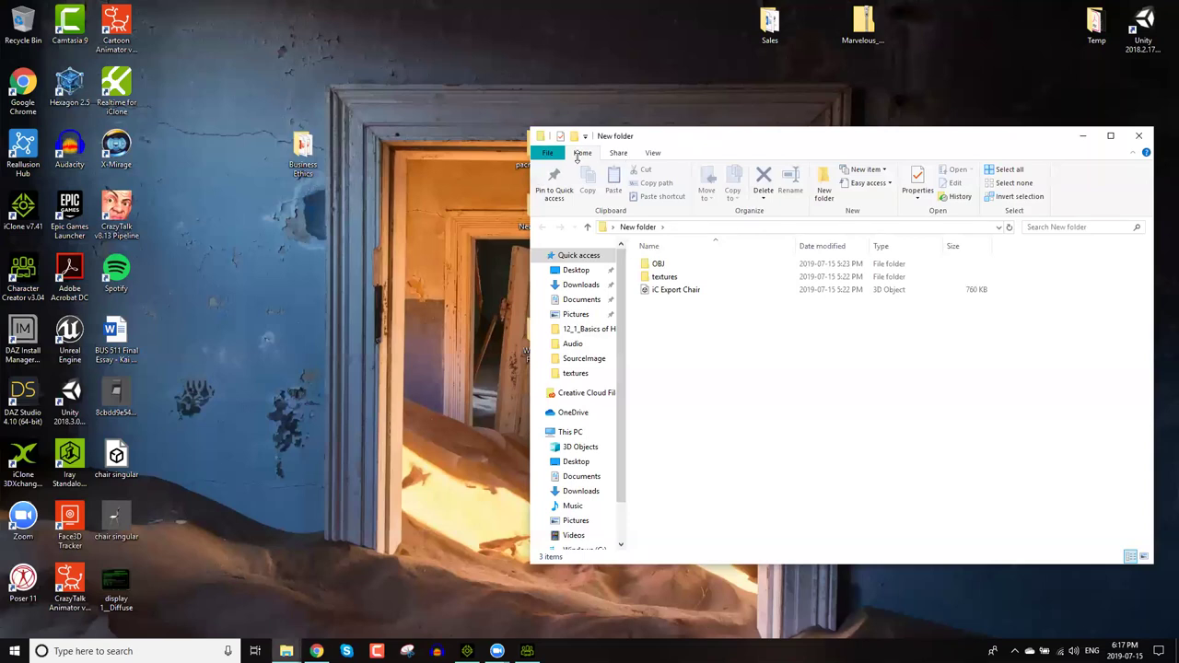
drag(690, 139, 690, 169)
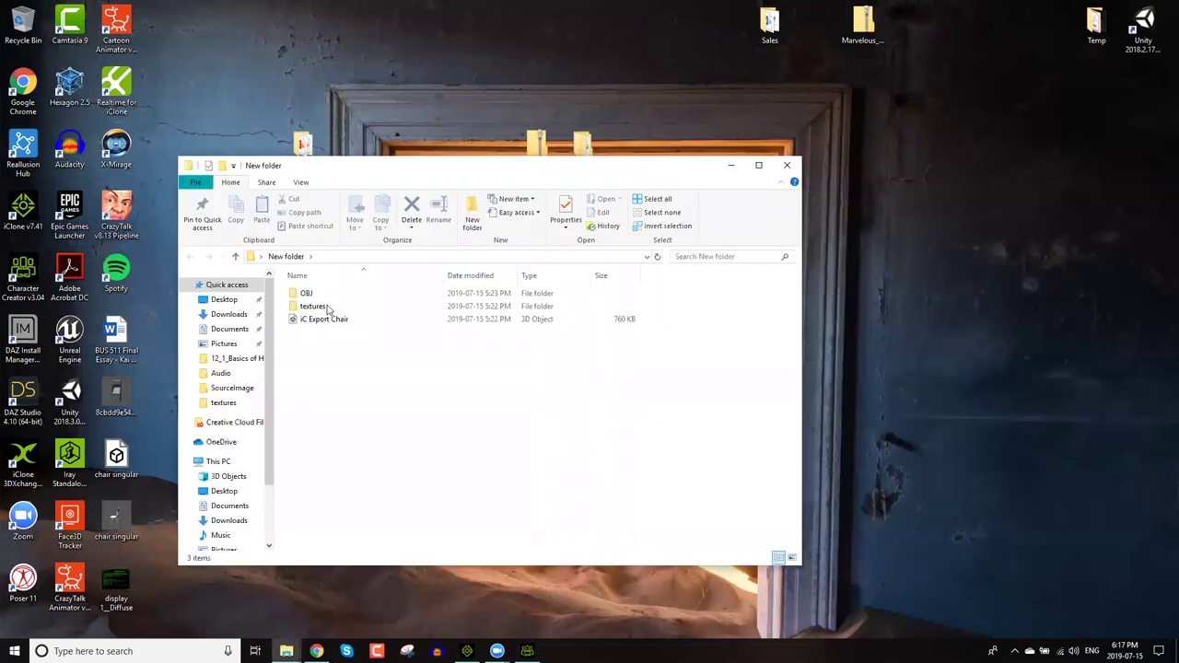
click(328, 309)
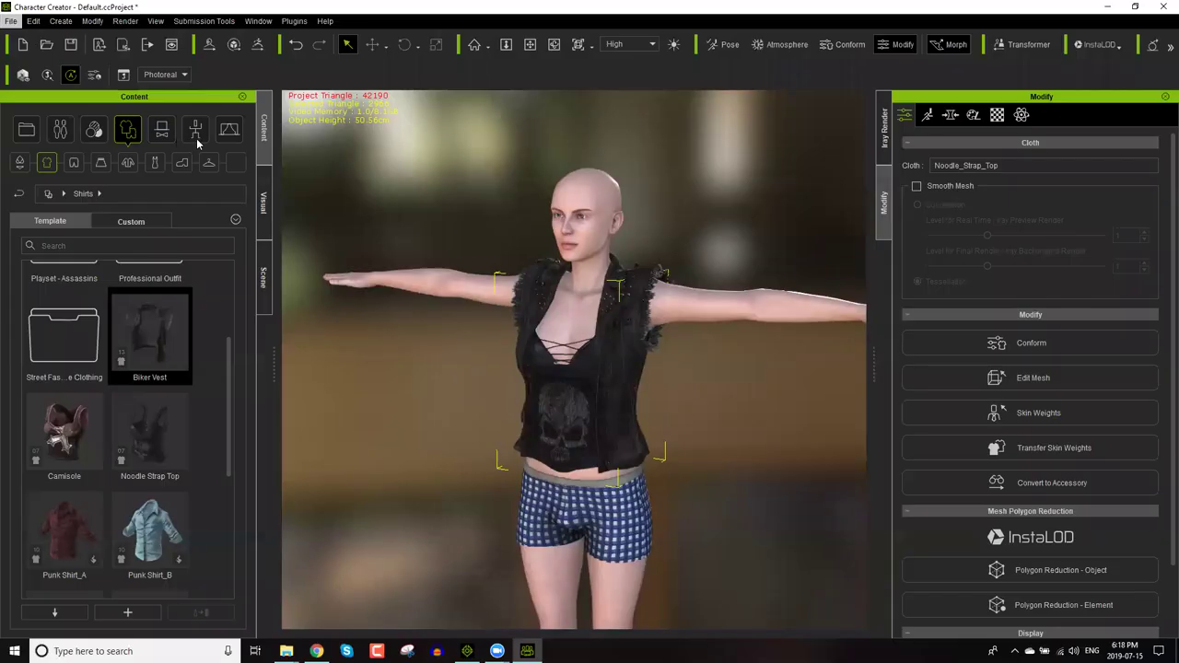
Switch to Character Creator and start an FBX (Clothed Character) export of the dressed character.
click(10, 20)
mouse_move(92, 137)
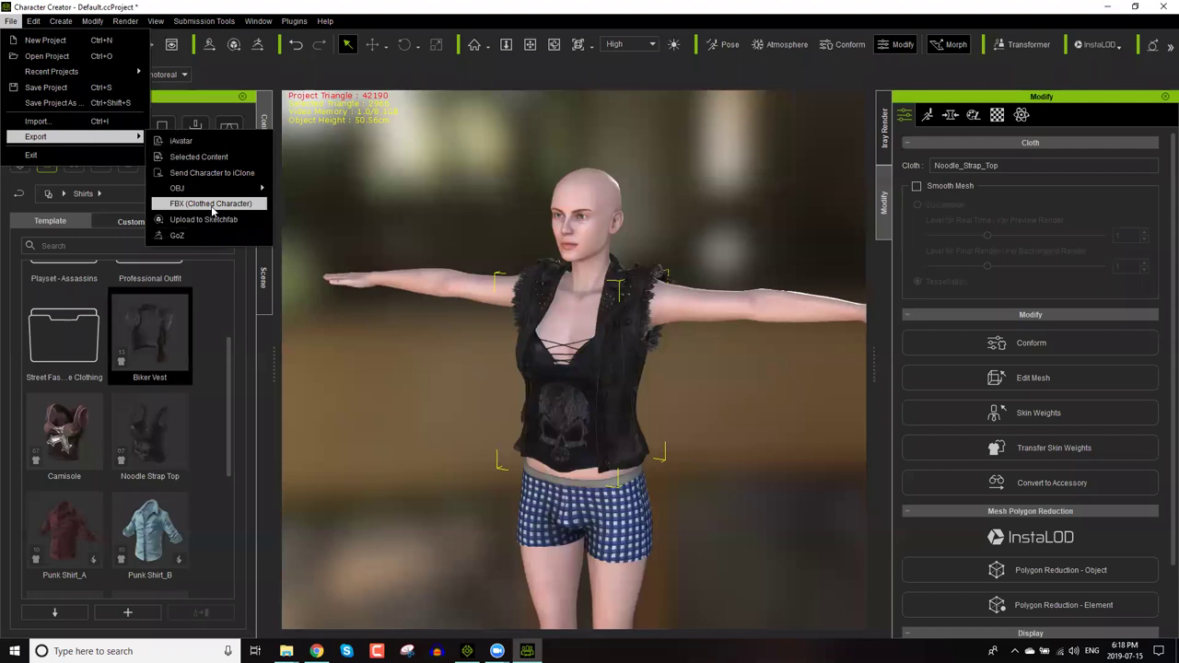
click(210, 204)
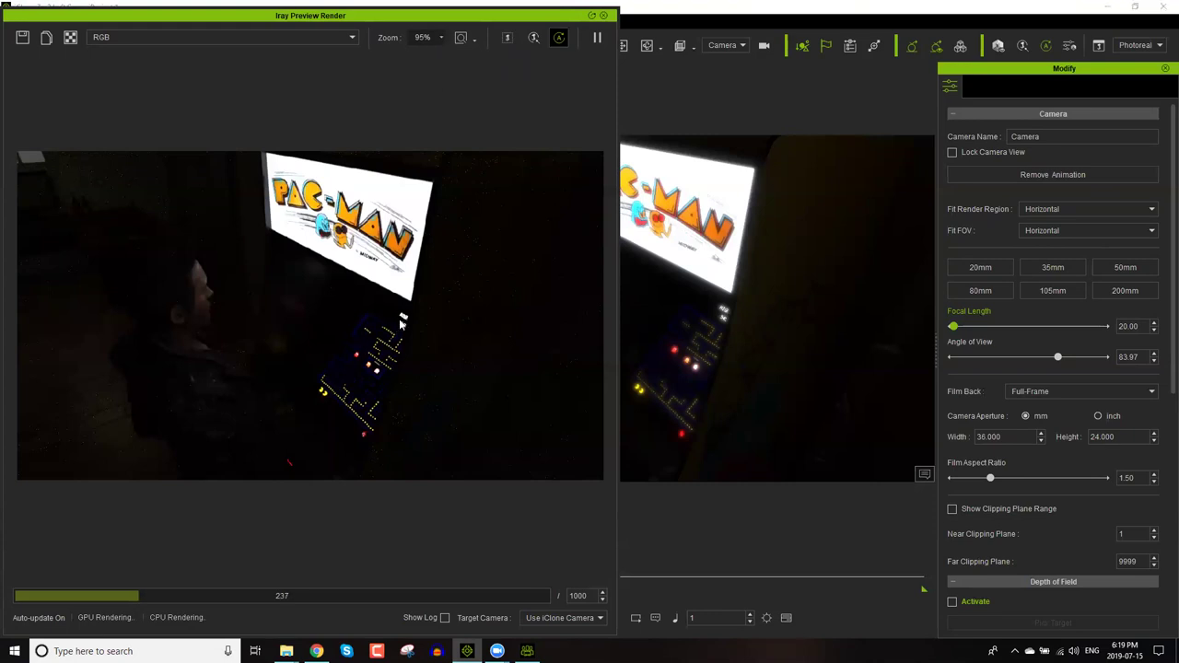
Enlarge the Iray preview render to 125% to examine the avatar and the arcade screen.
scroll(384, 326, up, 1)
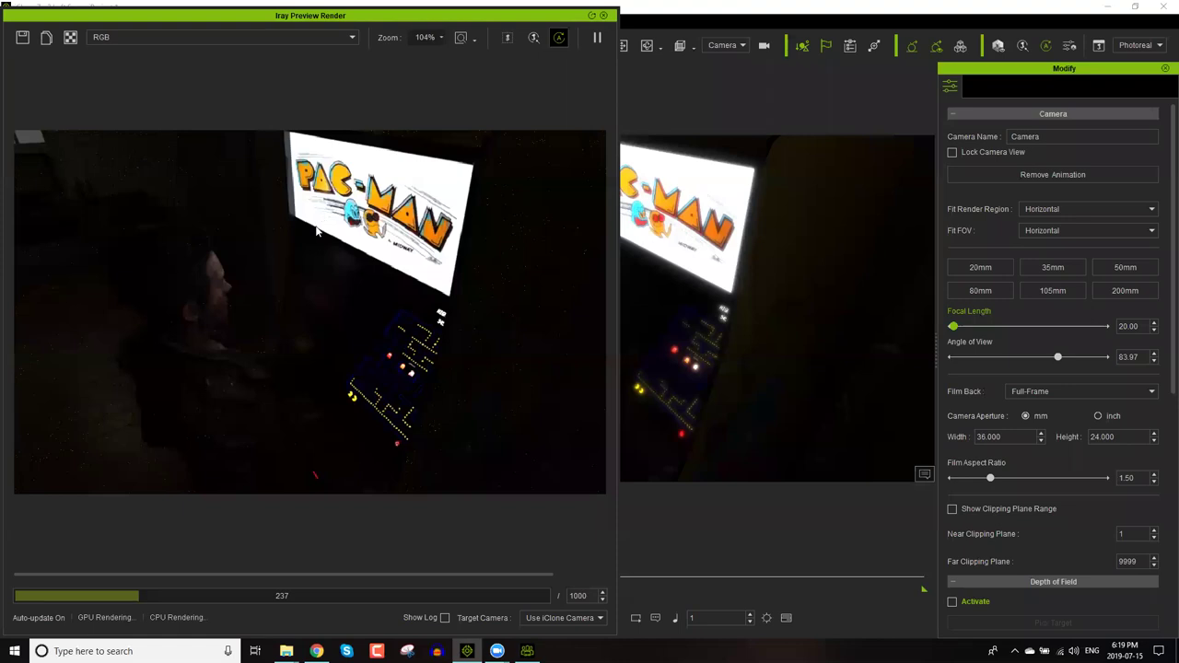
scroll(315, 234, up, 1)
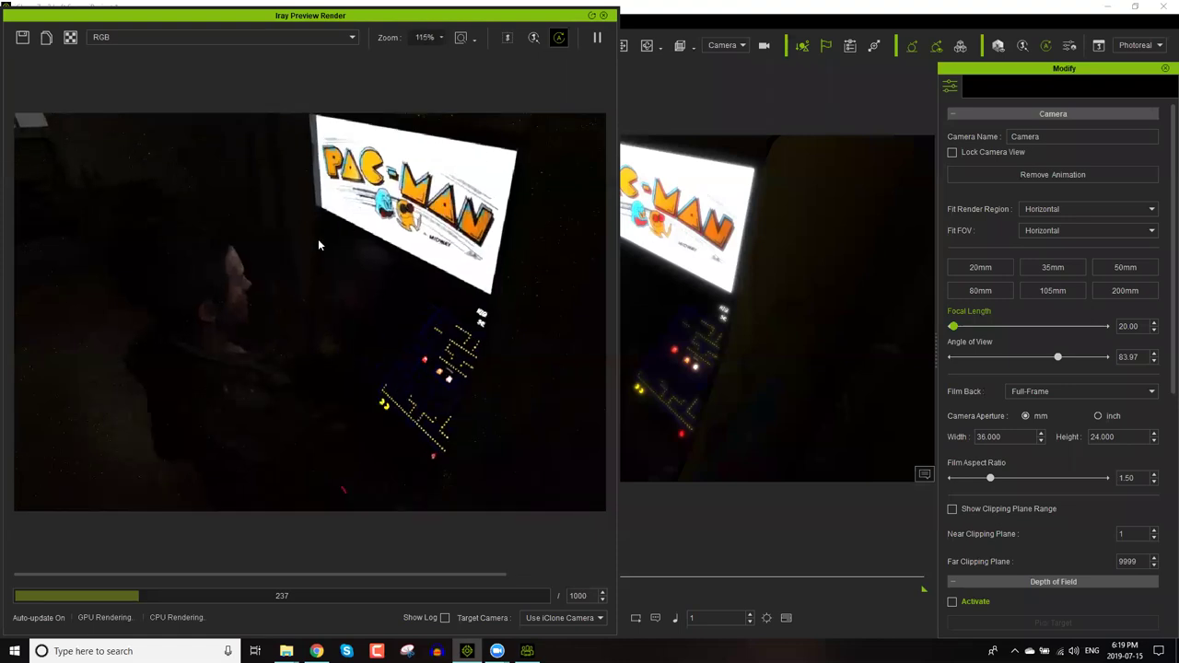
scroll(339, 278, up, 1)
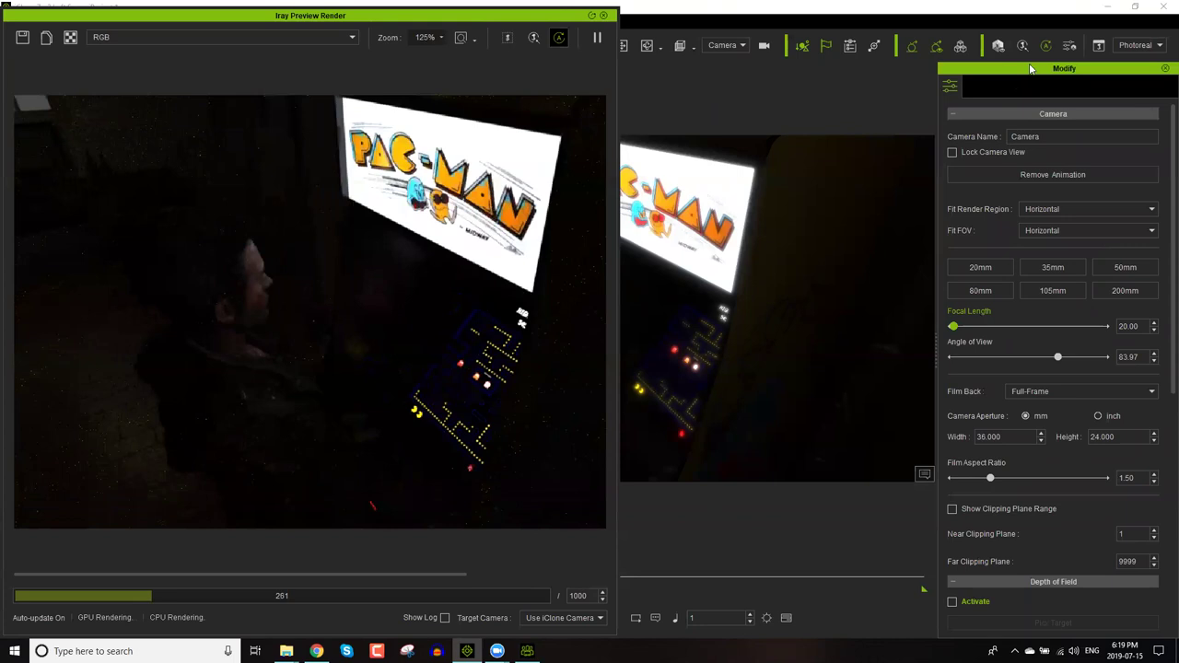
Open the Iray Render settings, dock them together with the Modify settings, and bring up the lighting options.
click(1069, 45)
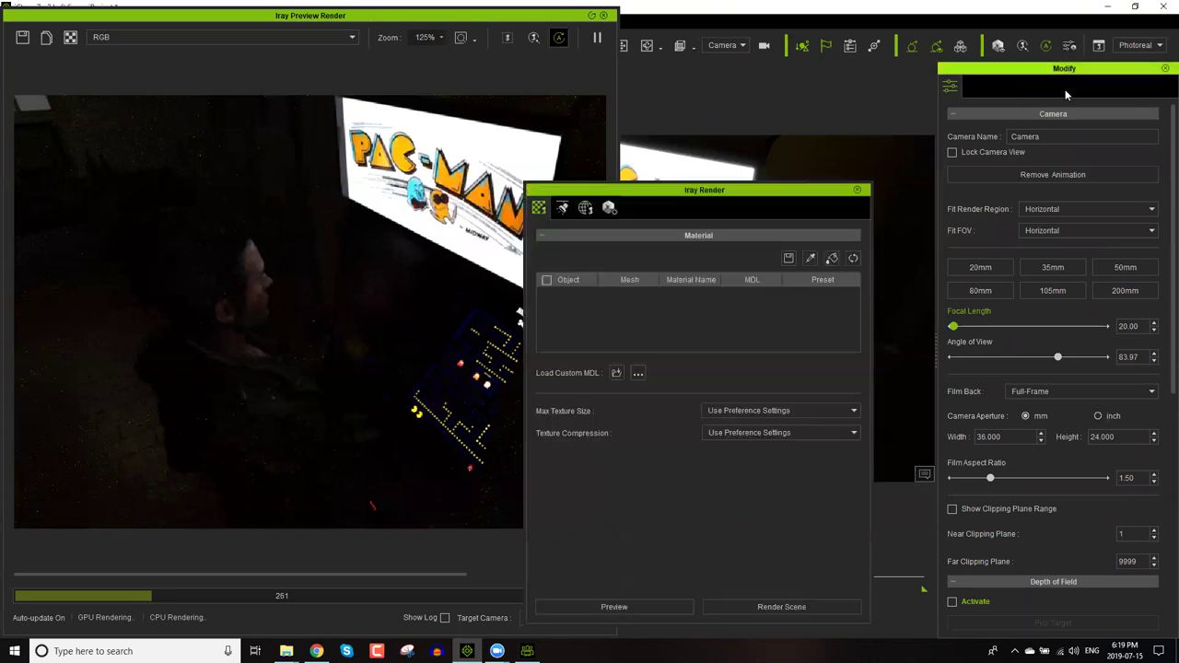
drag(688, 192, 1125, 159)
click(1012, 87)
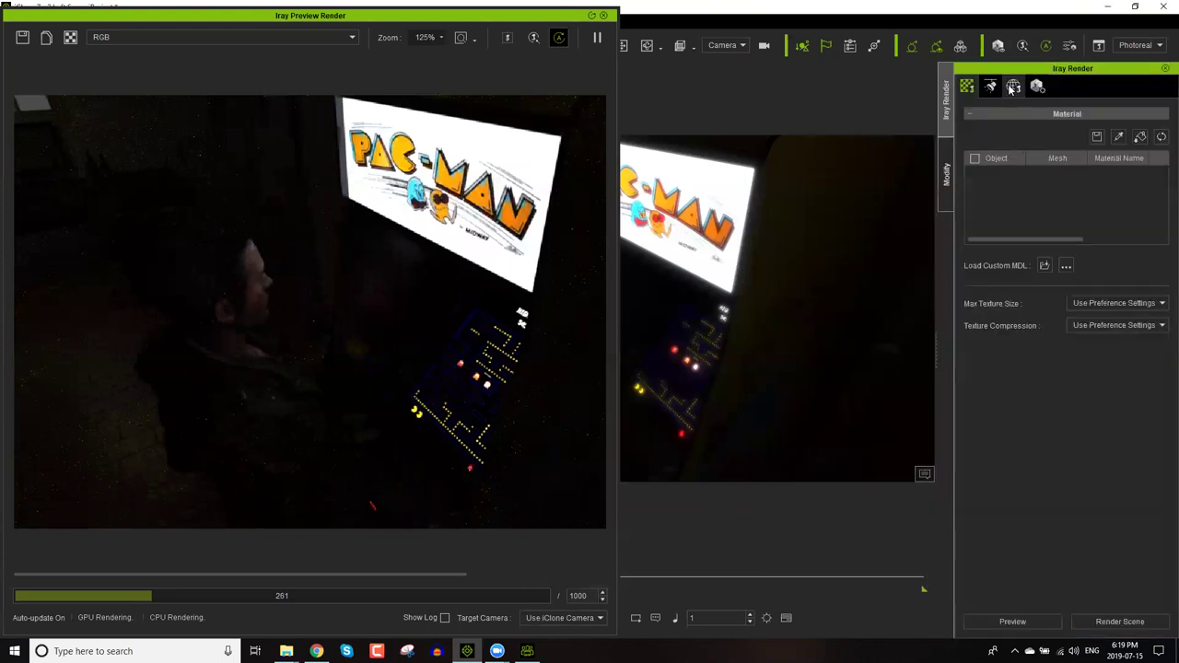
click(994, 87)
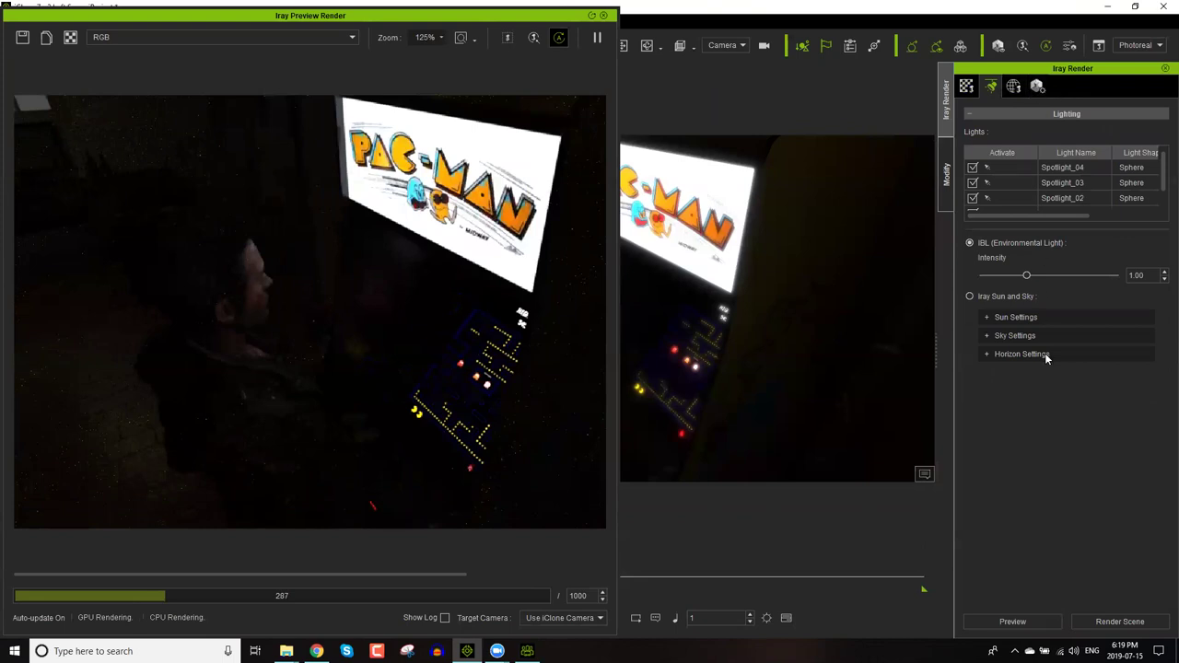
Review the Iray render settings, from render mode and animated objects down to the preview settings.
click(1038, 86)
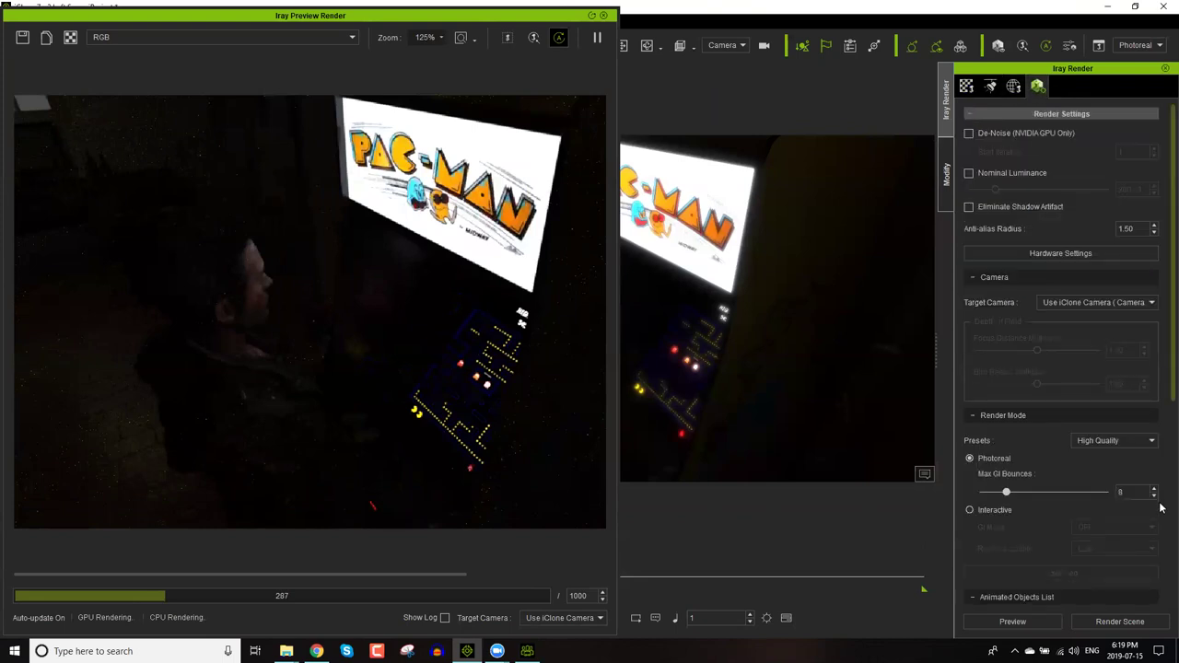
scroll(1161, 506, down, 3)
scroll(1161, 577, down, 2)
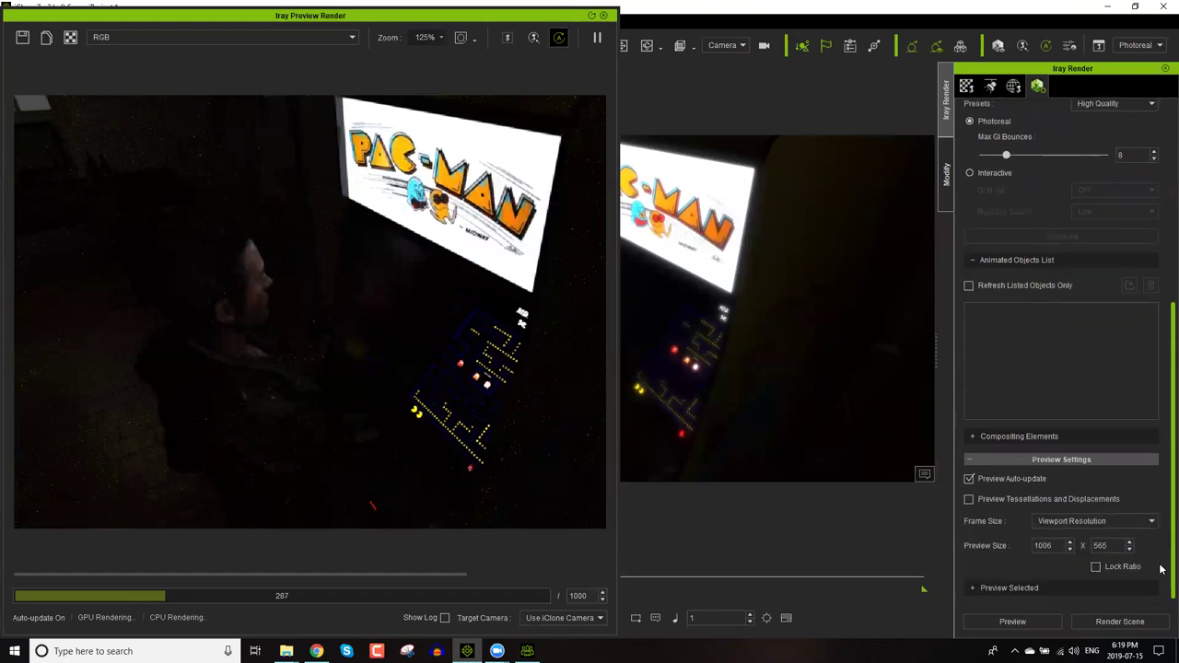
Expand the Iray environment's Tonemapper, try an Exposure of 2.81, and set it to -0.75.
click(1014, 86)
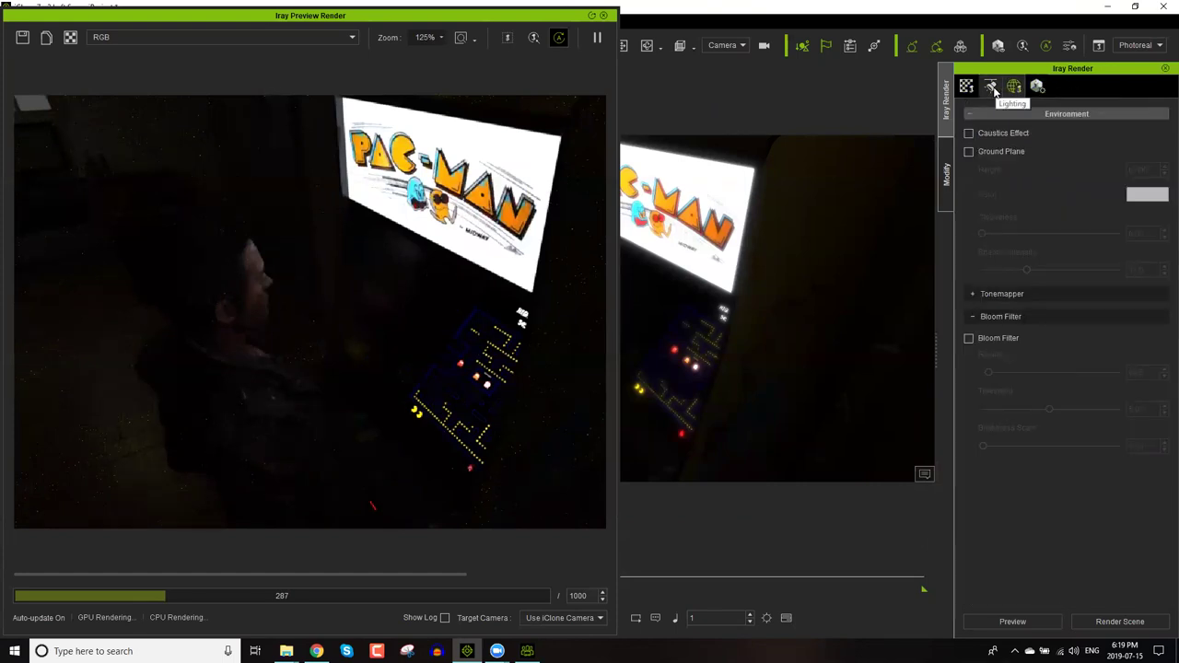
click(1003, 293)
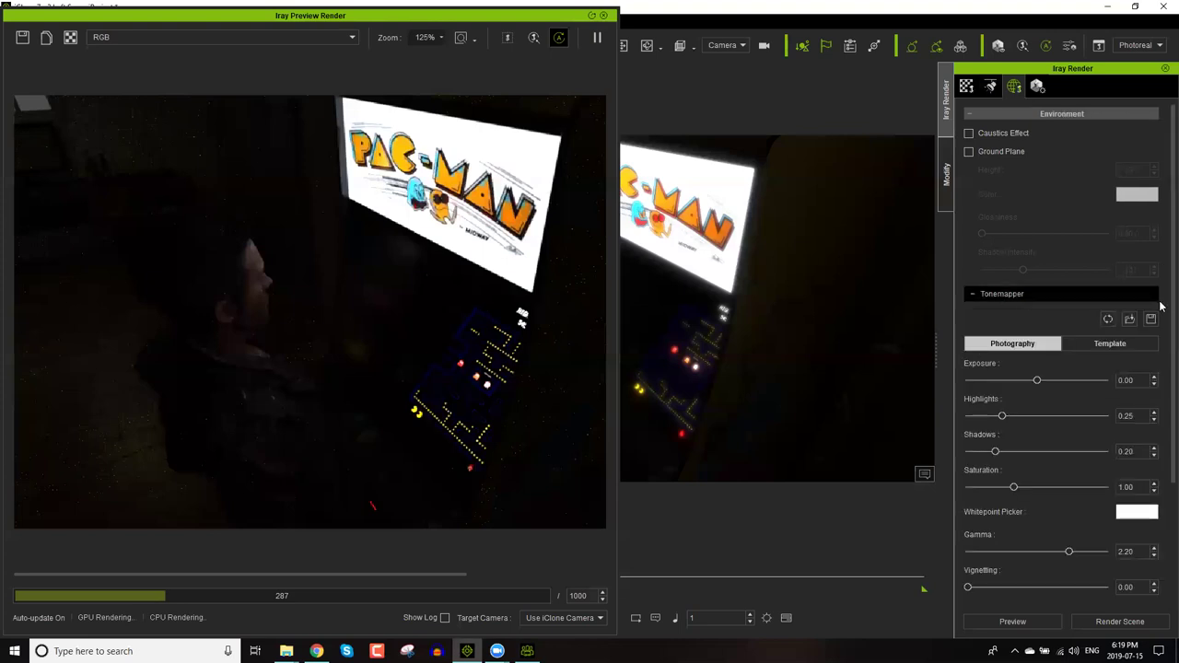
click(1052, 380)
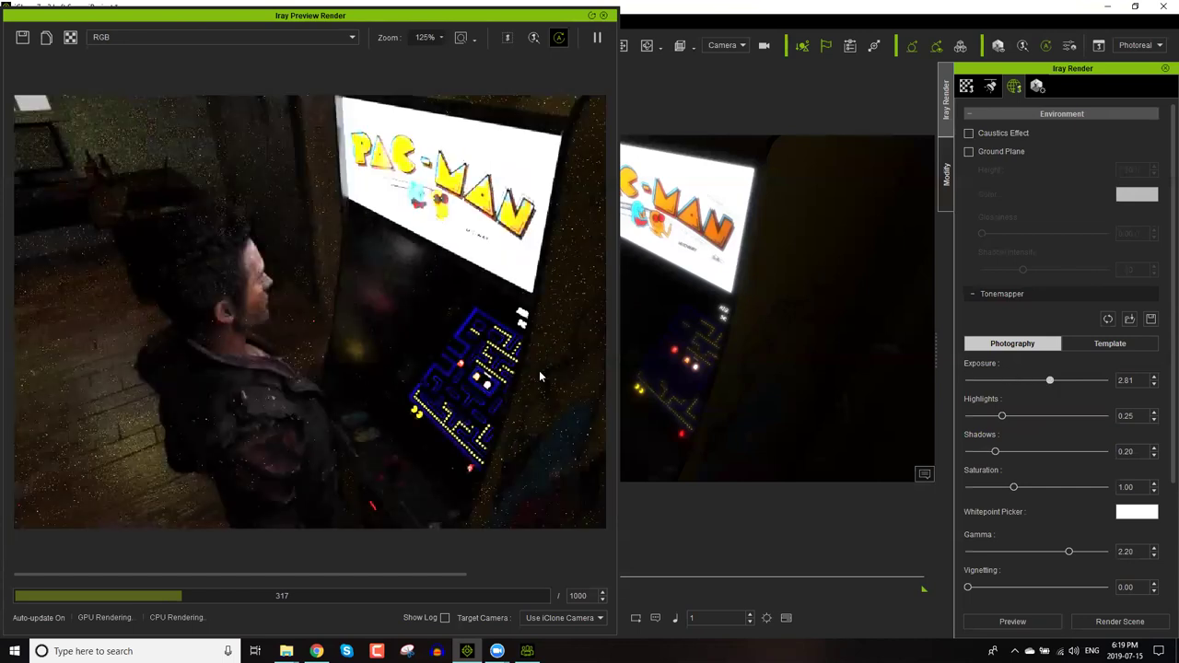
drag(1033, 380, 1033, 379)
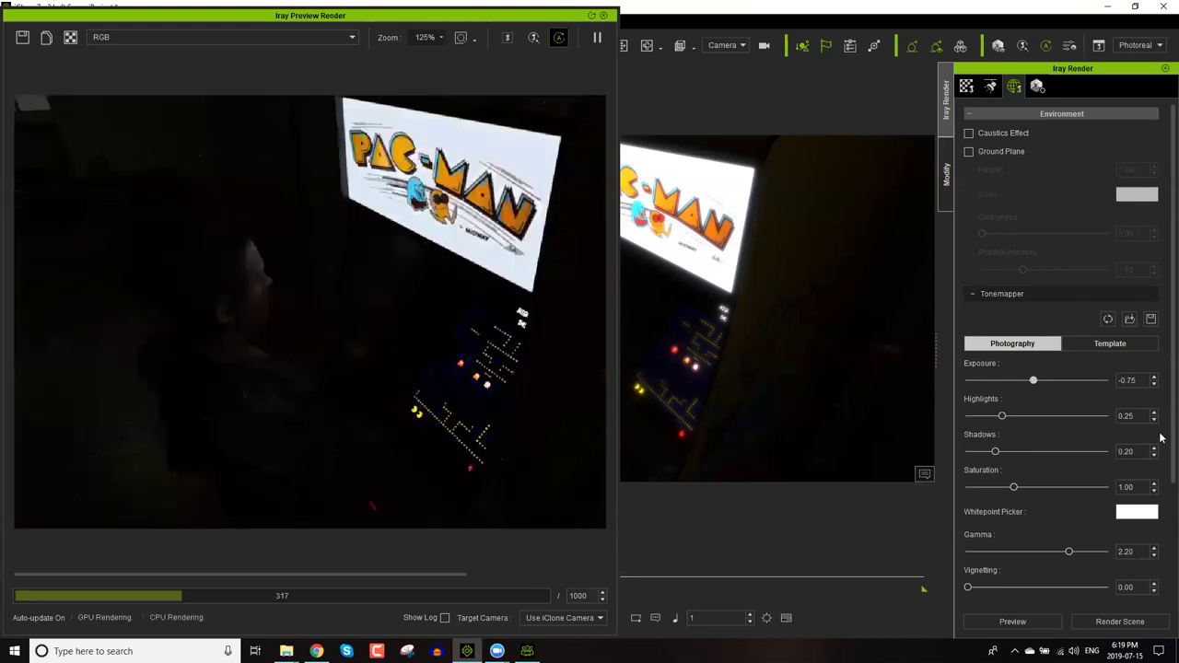
Try the Bloom Filter on the preview render and turn it back off.
scroll(1159, 456, down, 3)
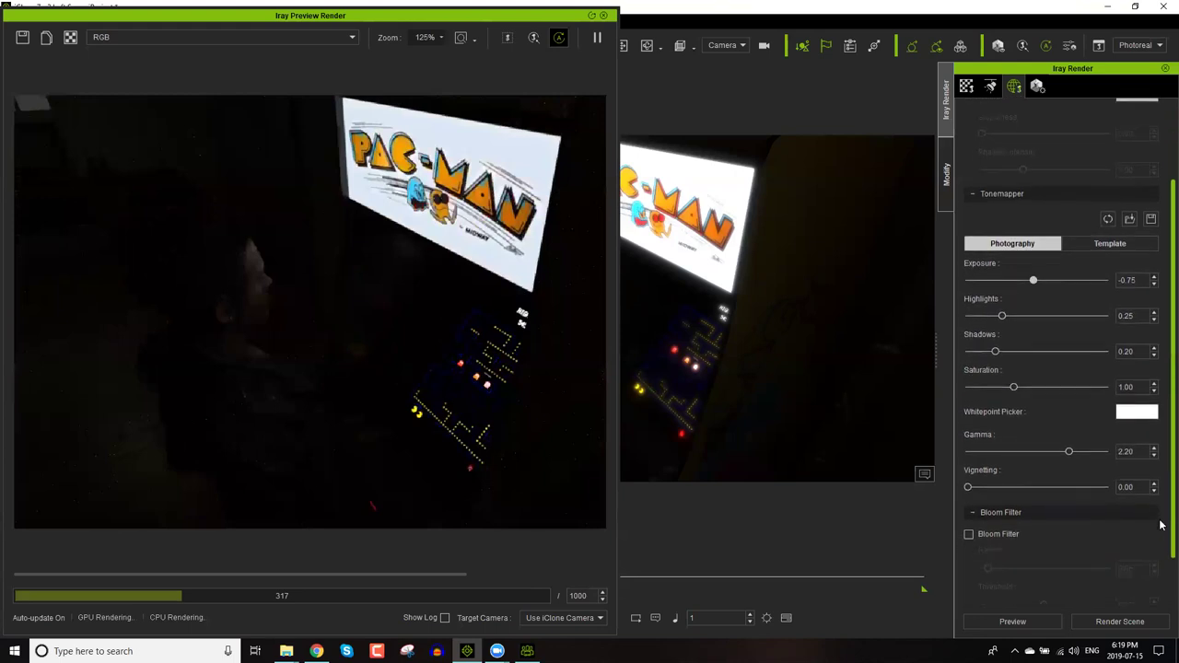
scroll(1161, 525, down, 2)
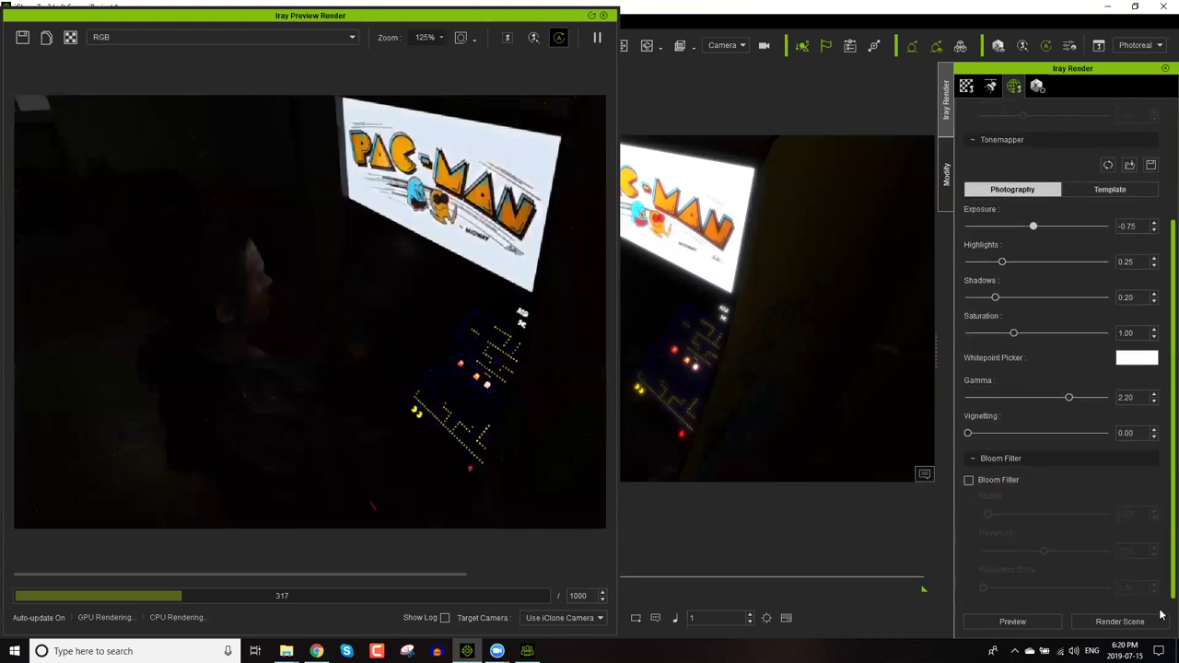
click(992, 480)
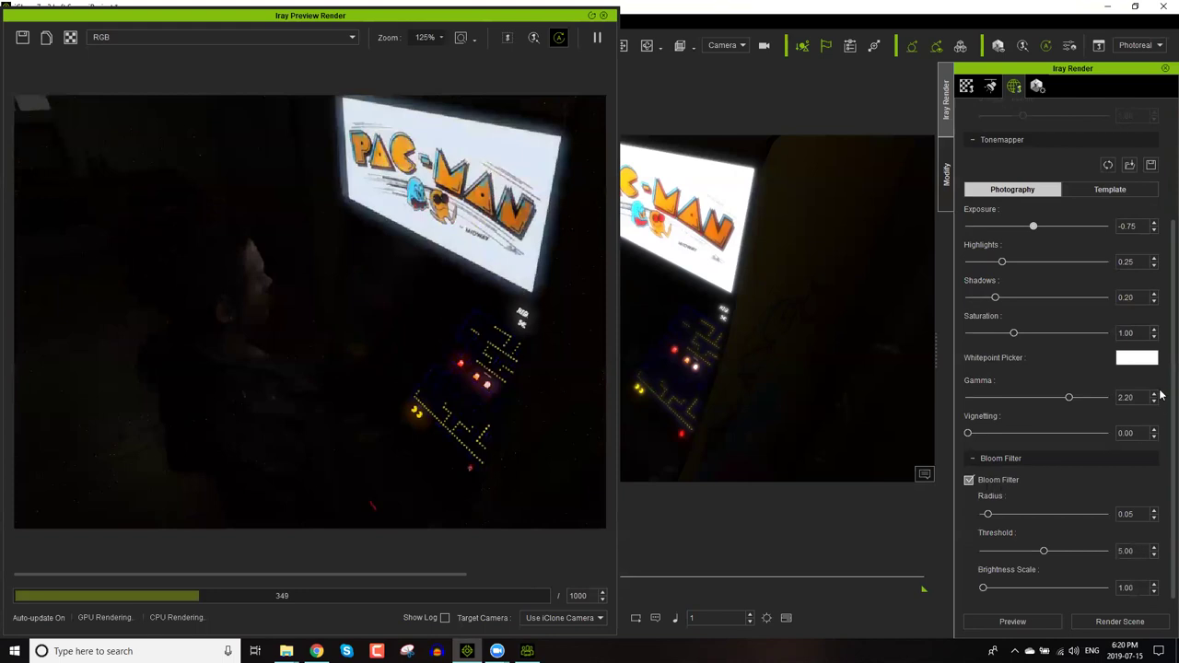
click(1002, 480)
Change the Tonemapper to template mode, try Ektachrome-400XCD and F250CD, and apply the agfacolor-futura-100CD template.
click(1100, 191)
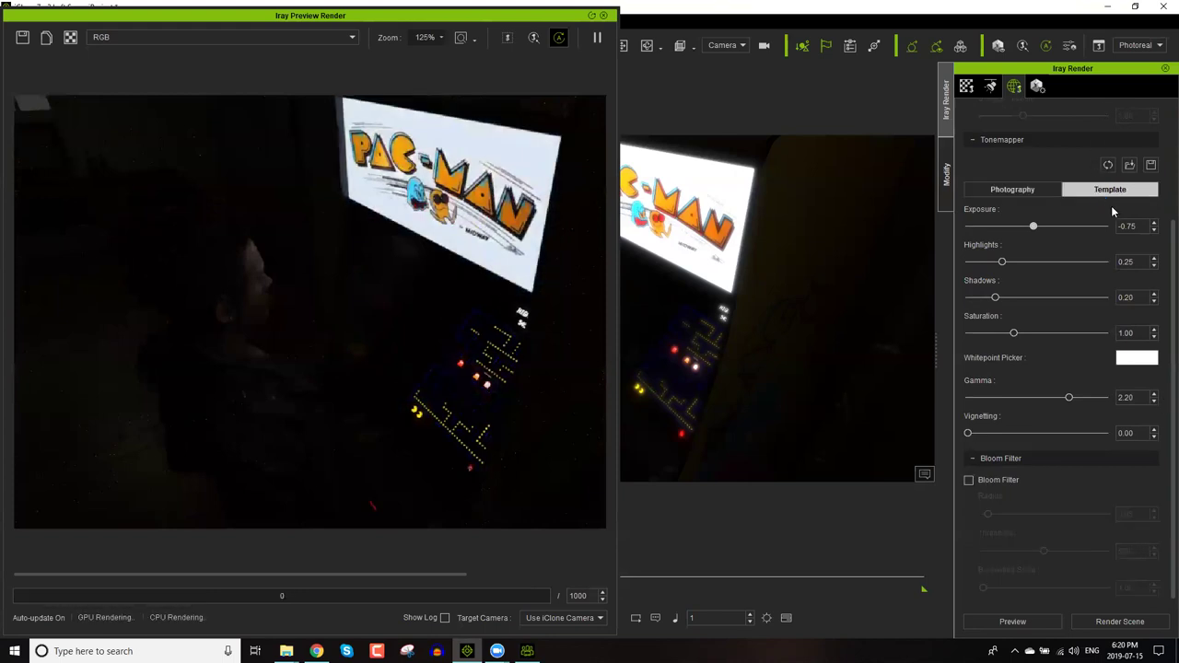
click(1089, 305)
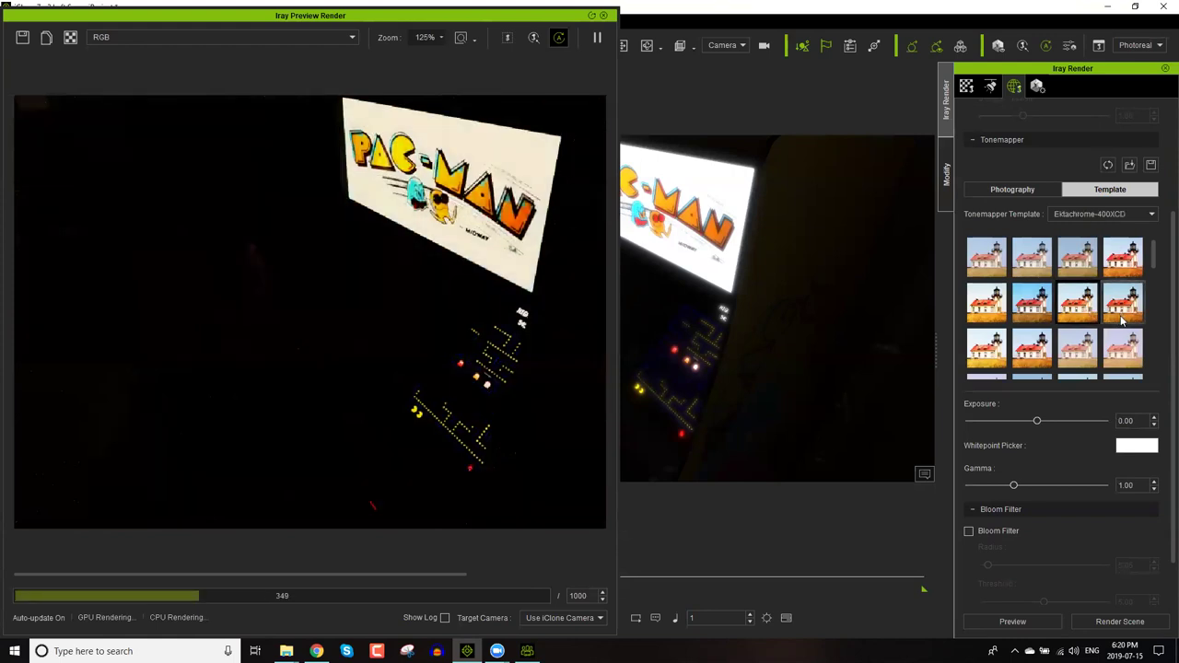
click(1123, 359)
click(1126, 304)
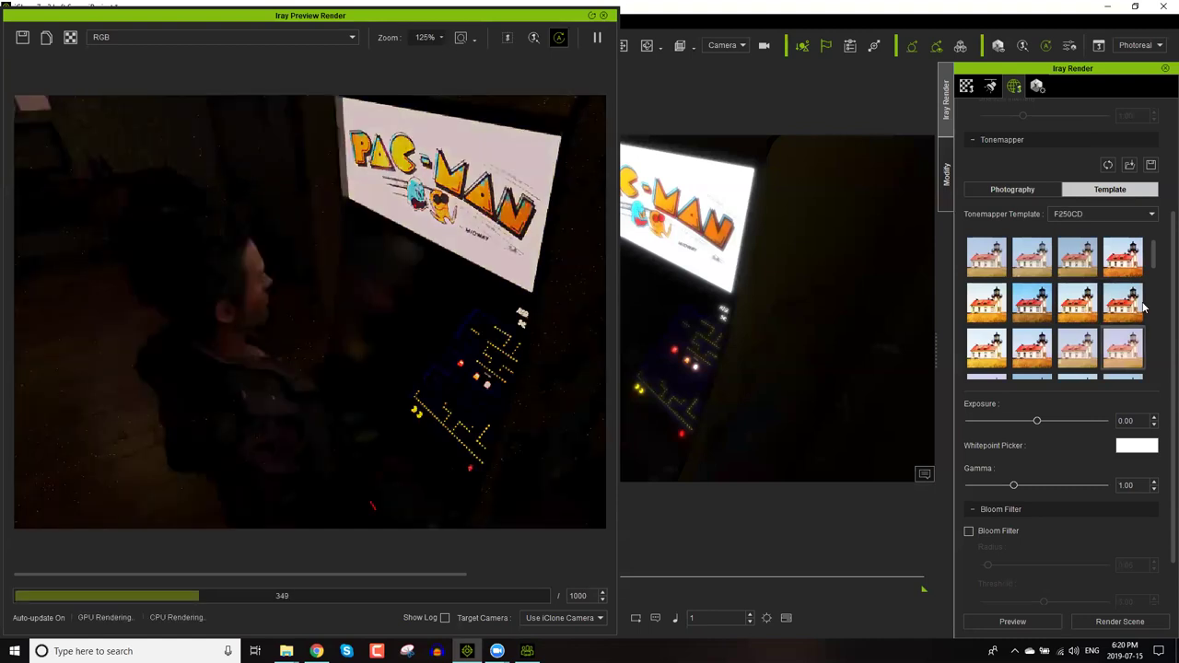
drag(1151, 263, 1147, 316)
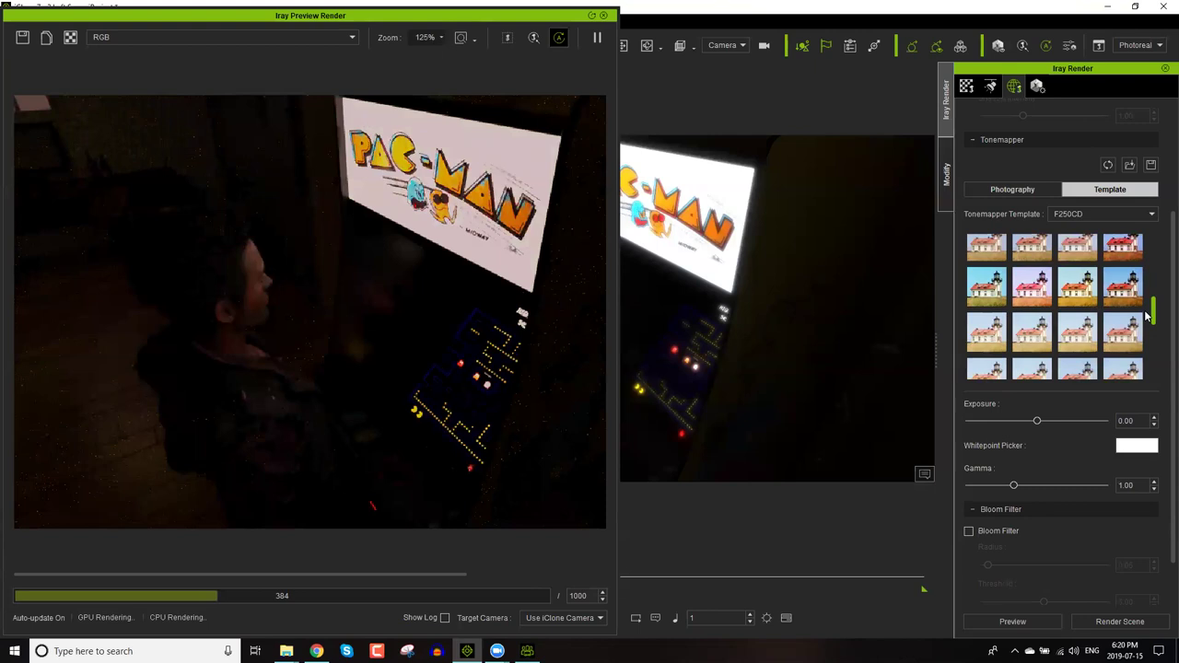
click(986, 332)
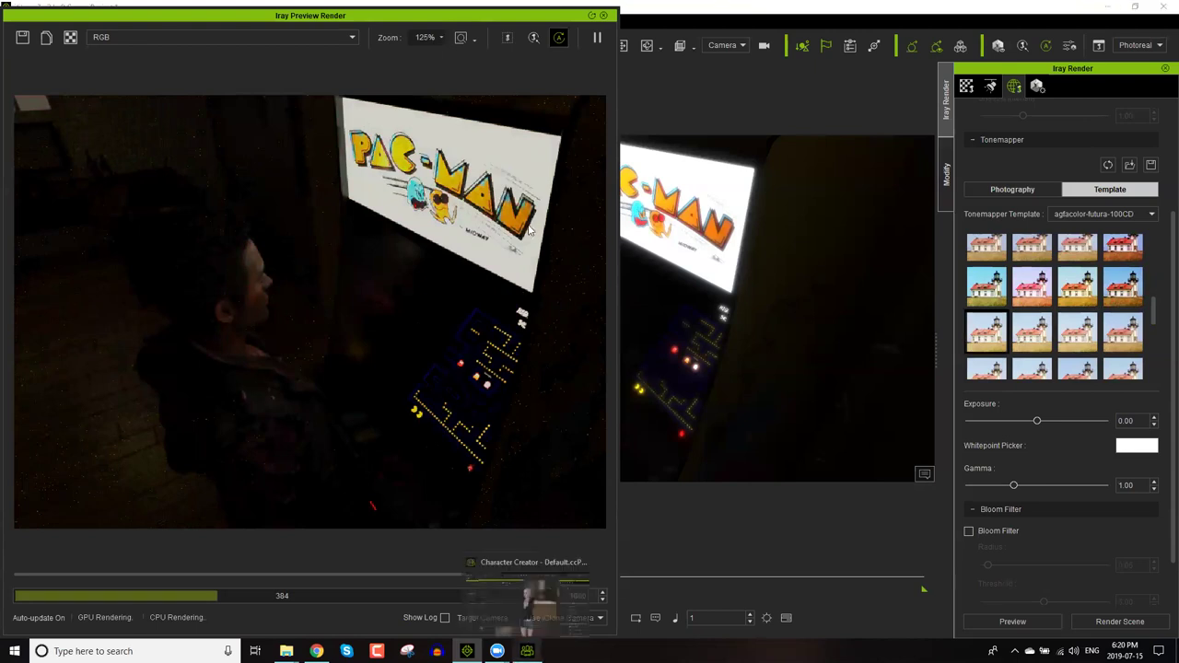
Switch to Character Creator, review the FBX (Clothed Character) export with the Unreal preset and the Delete Hidden Mesh option, and close it without exporting.
click(527, 652)
click(542, 92)
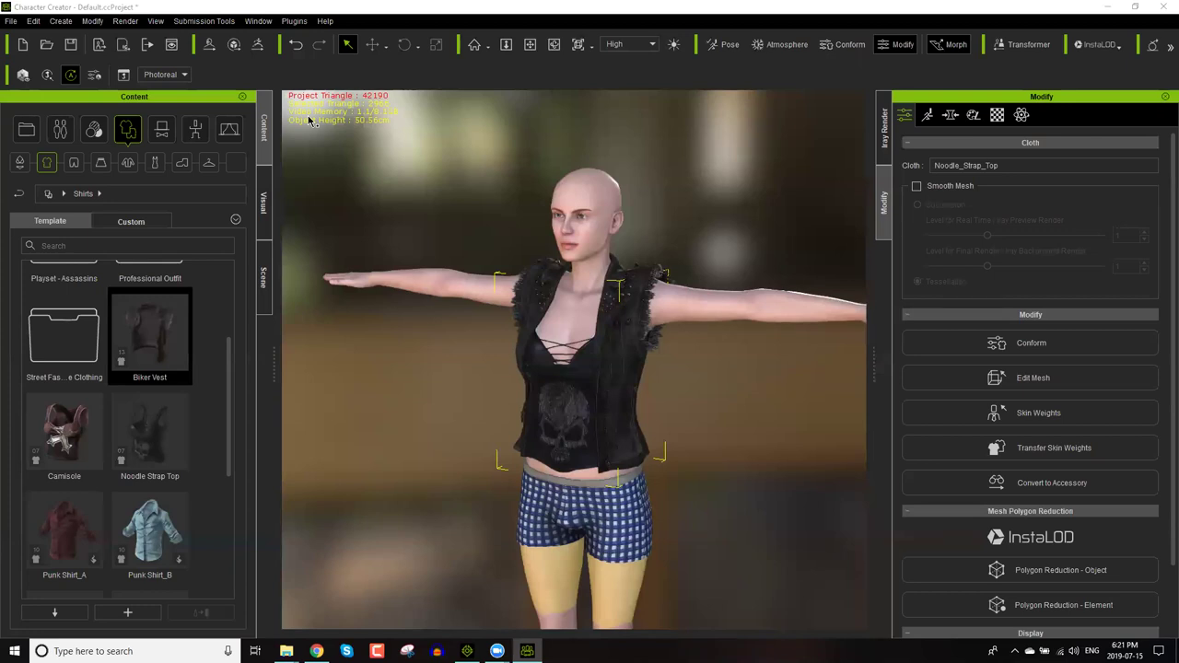
click(15, 26)
mouse_move(110, 136)
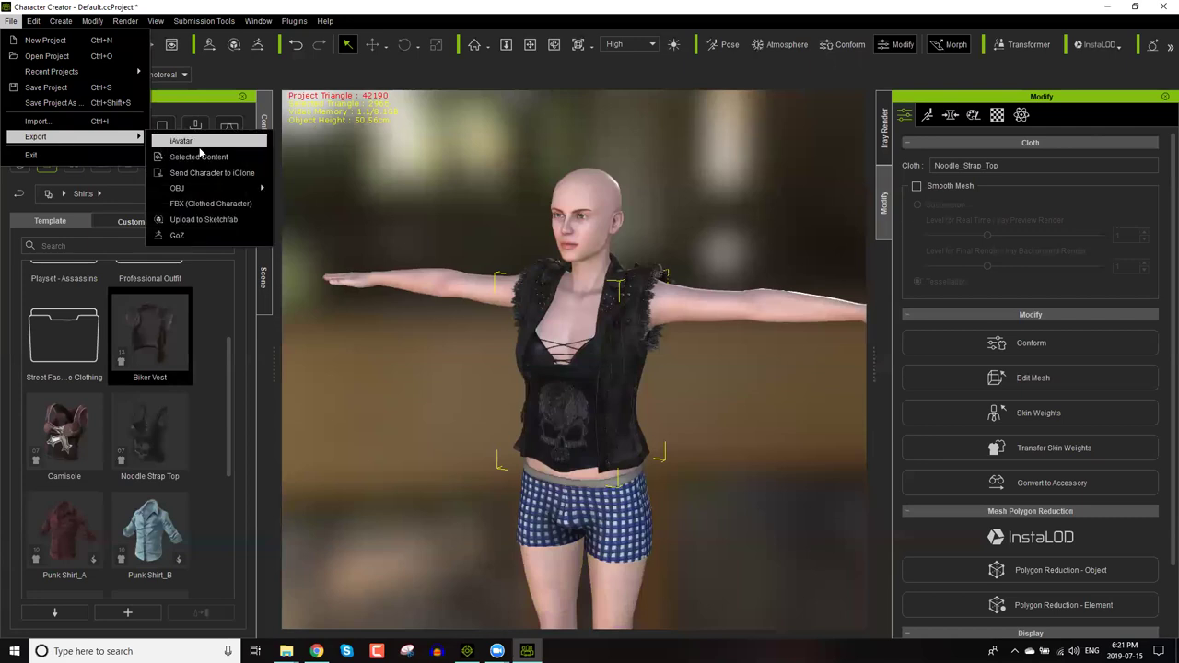
click(247, 203)
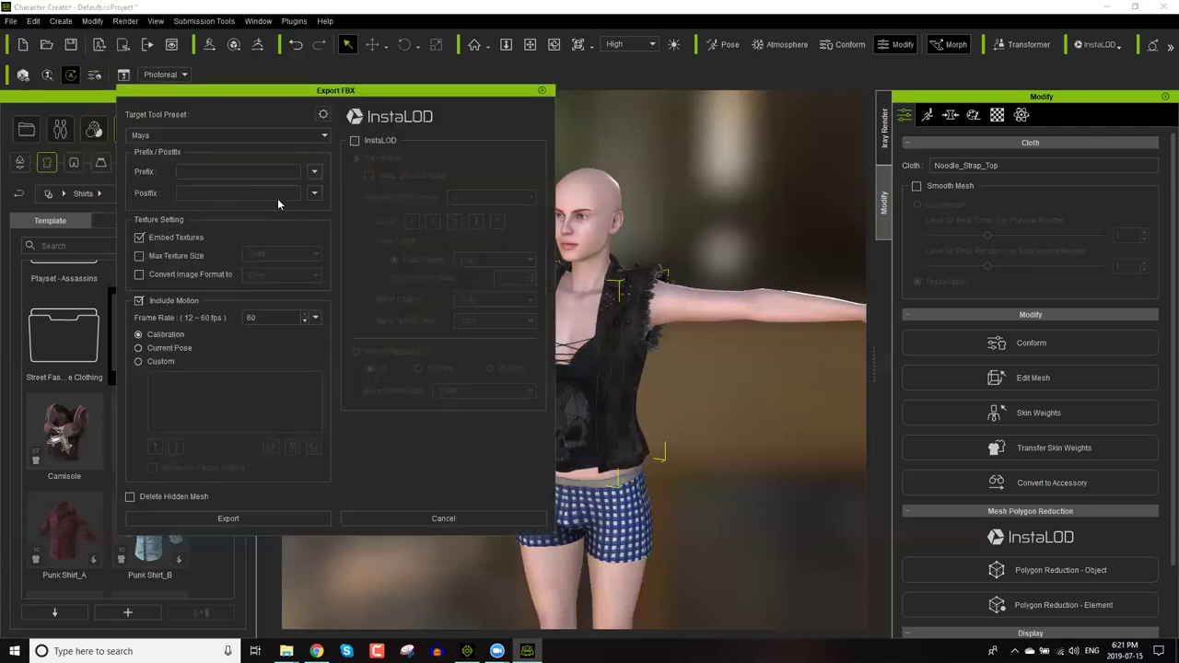
click(247, 138)
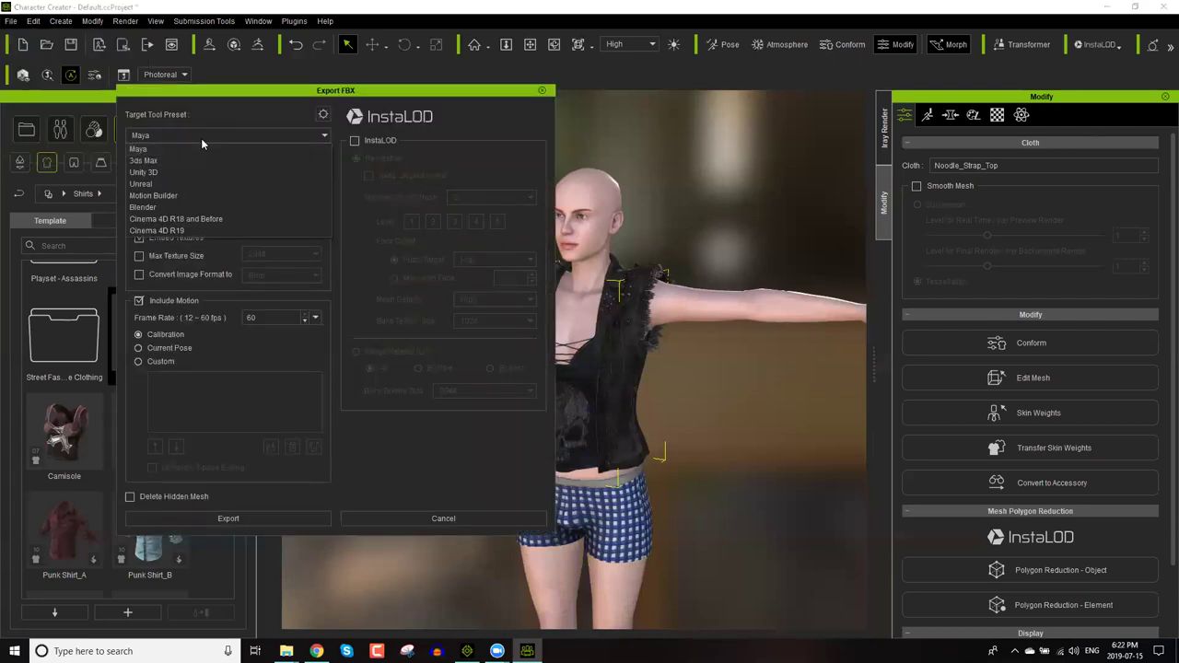
click(163, 184)
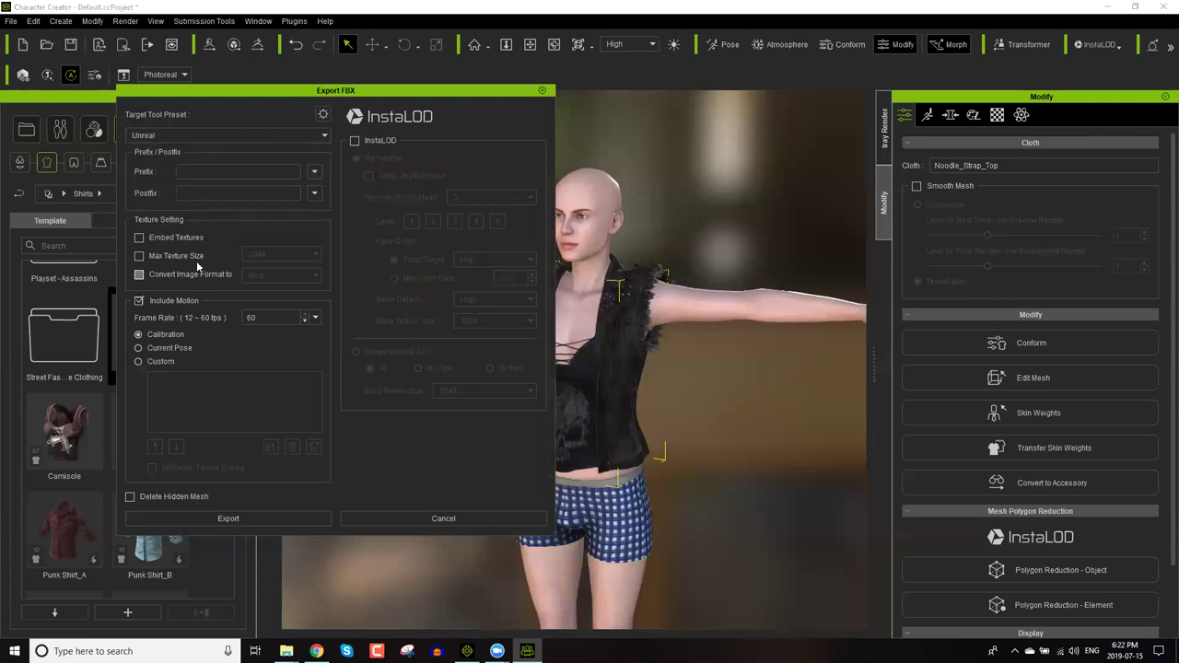
click(147, 497)
click(543, 93)
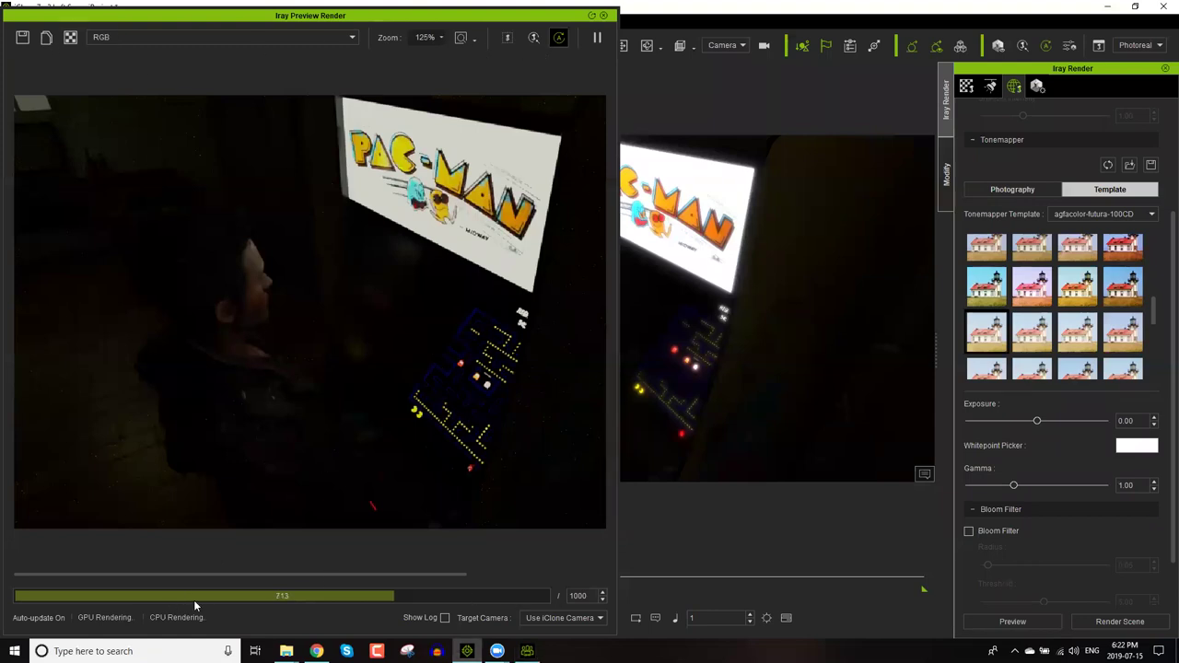
Pause the Iray preview render in iClone and close its window.
click(596, 38)
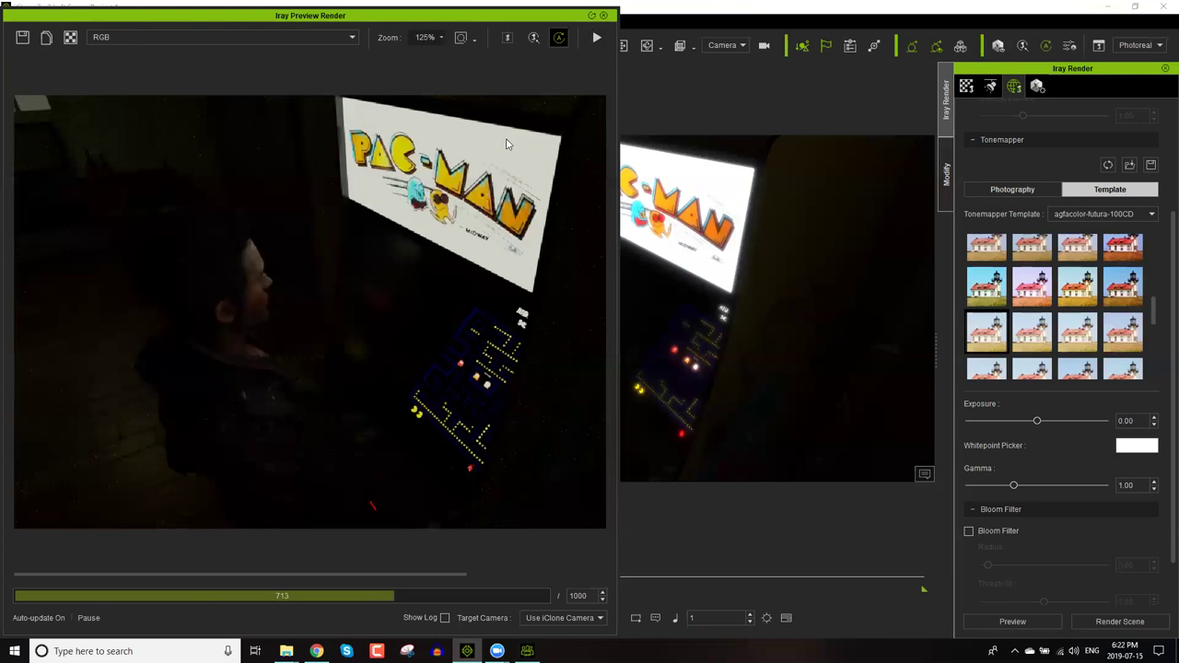
click(604, 16)
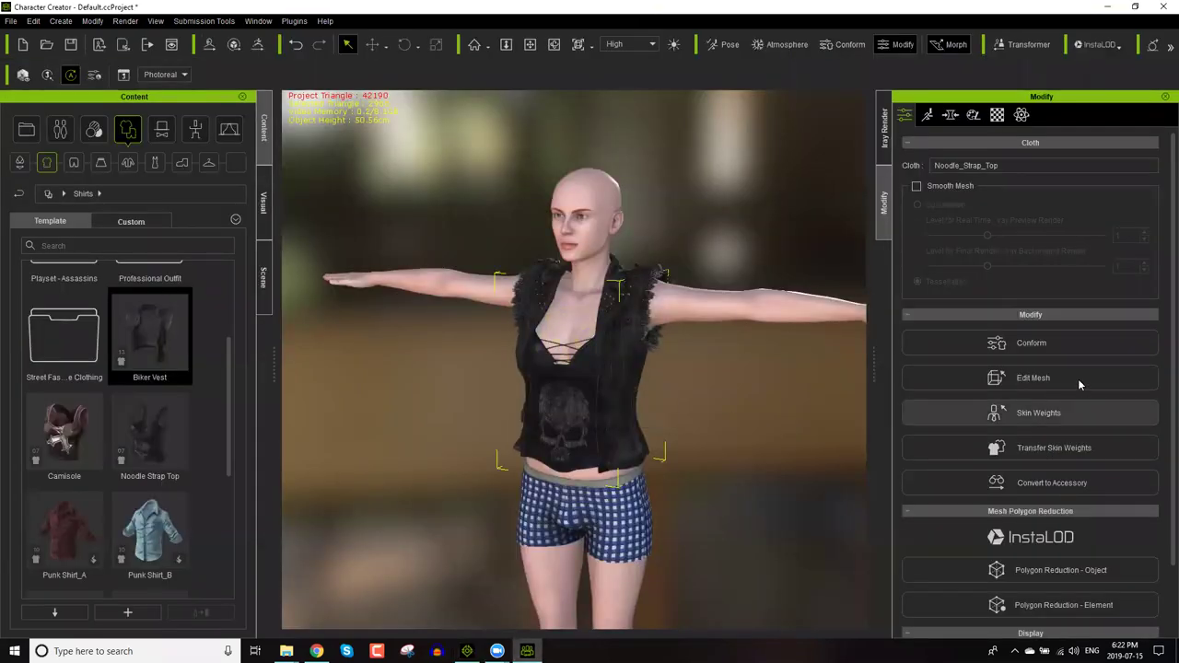
Switch to Character Creator, start Edit Mesh, hide the Biker_Vest in the scene, and select the Noodle_Strap_Top.
click(1052, 383)
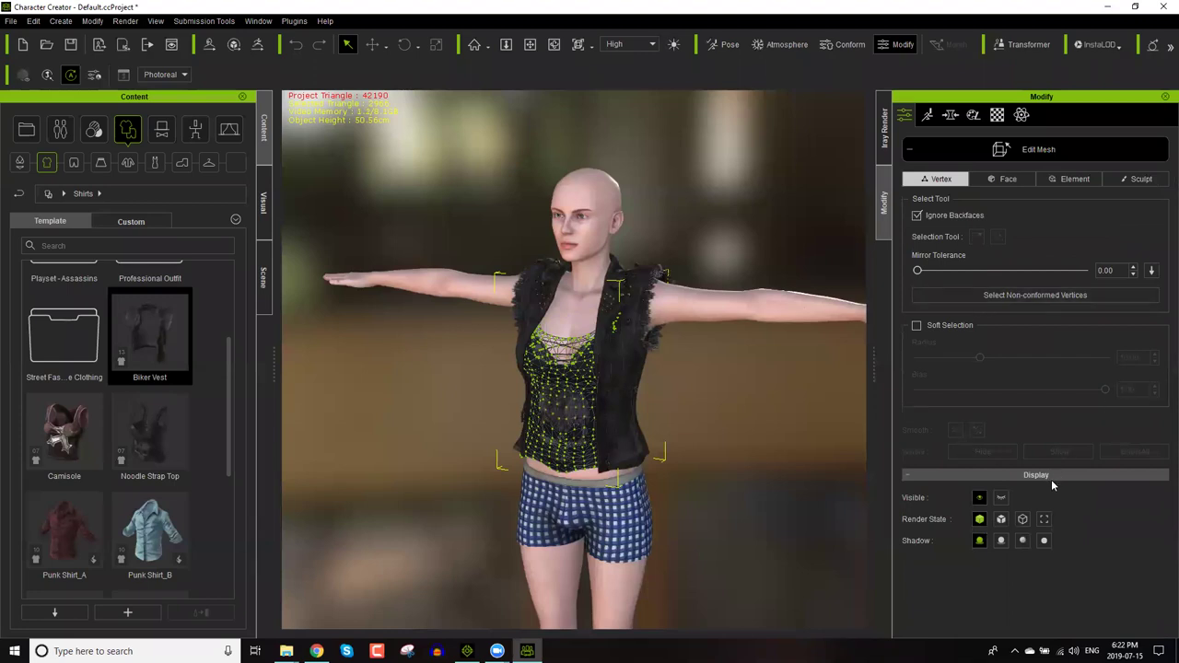
alt+right_drag(677, 509, 588, 564)
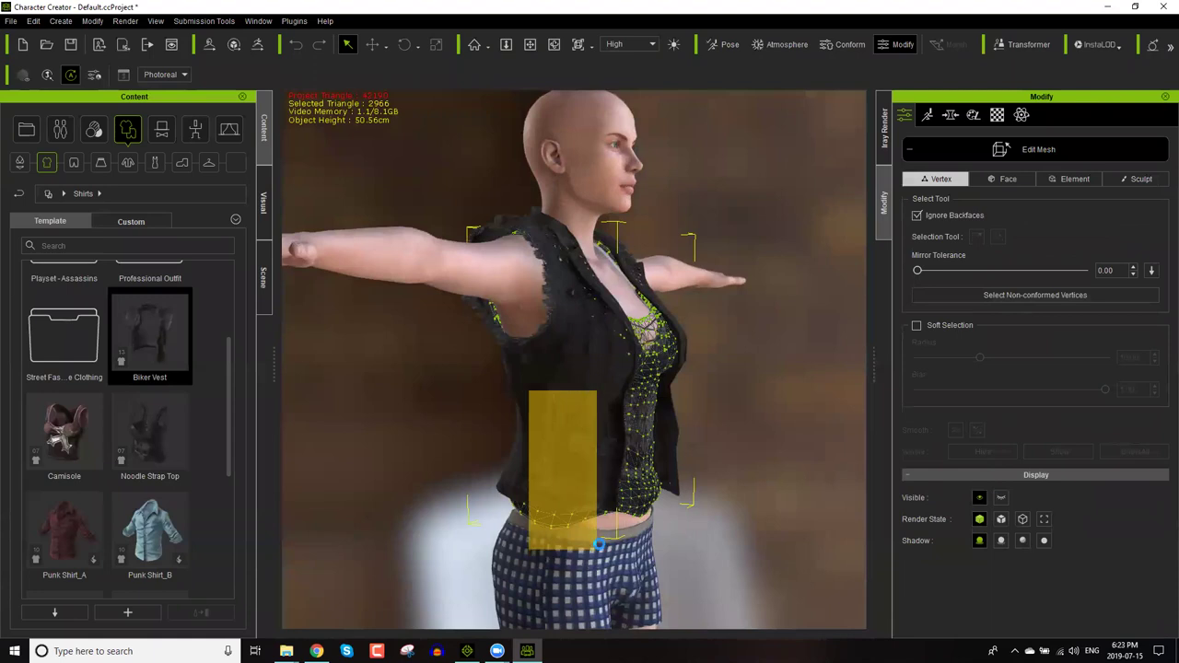
click(263, 292)
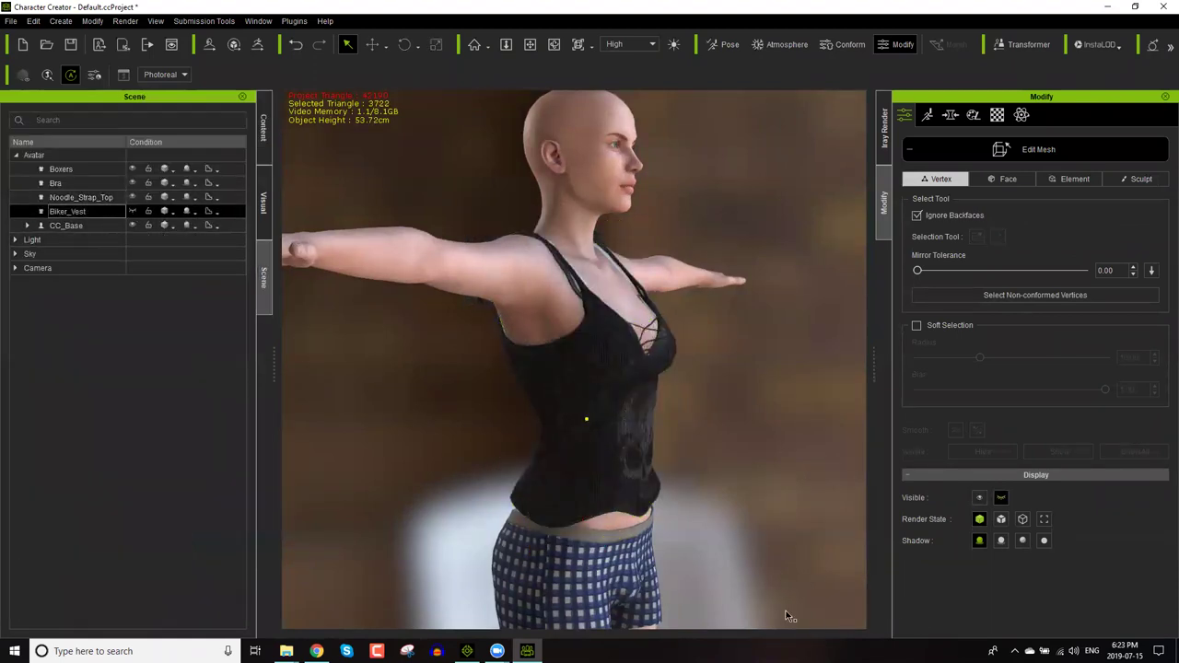
click(586, 425)
click(73, 201)
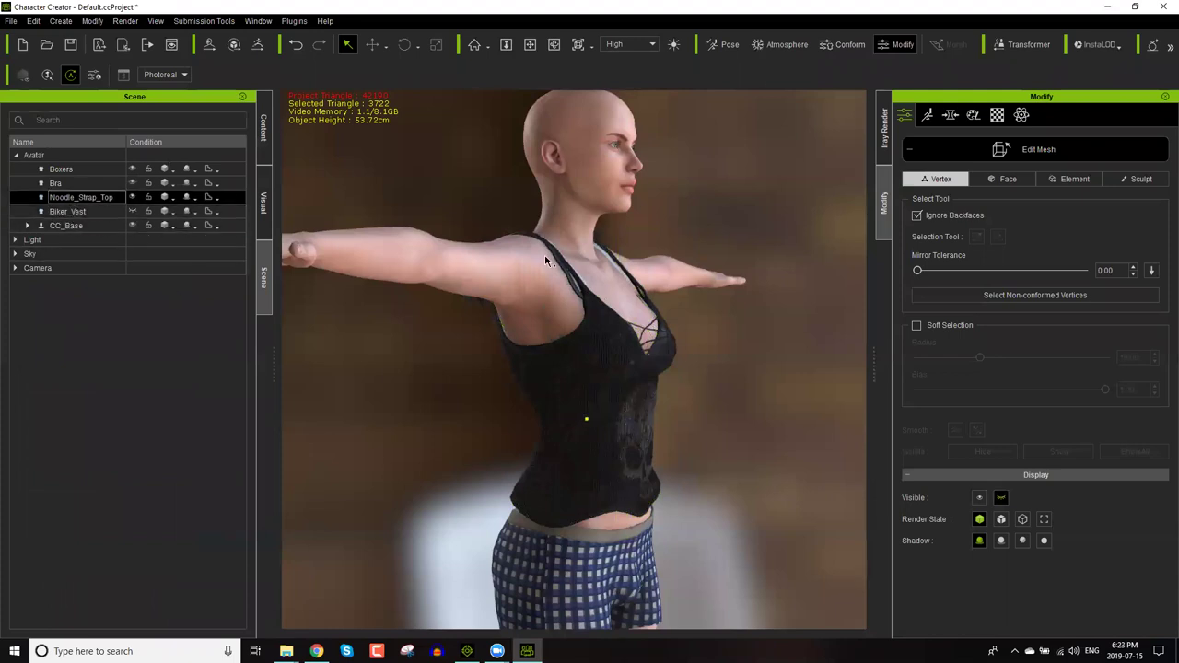
Select a block of vertices at the waist of the Noodle_Strap_Top, hide the whole garment, and show it again.
drag(501, 392, 615, 494)
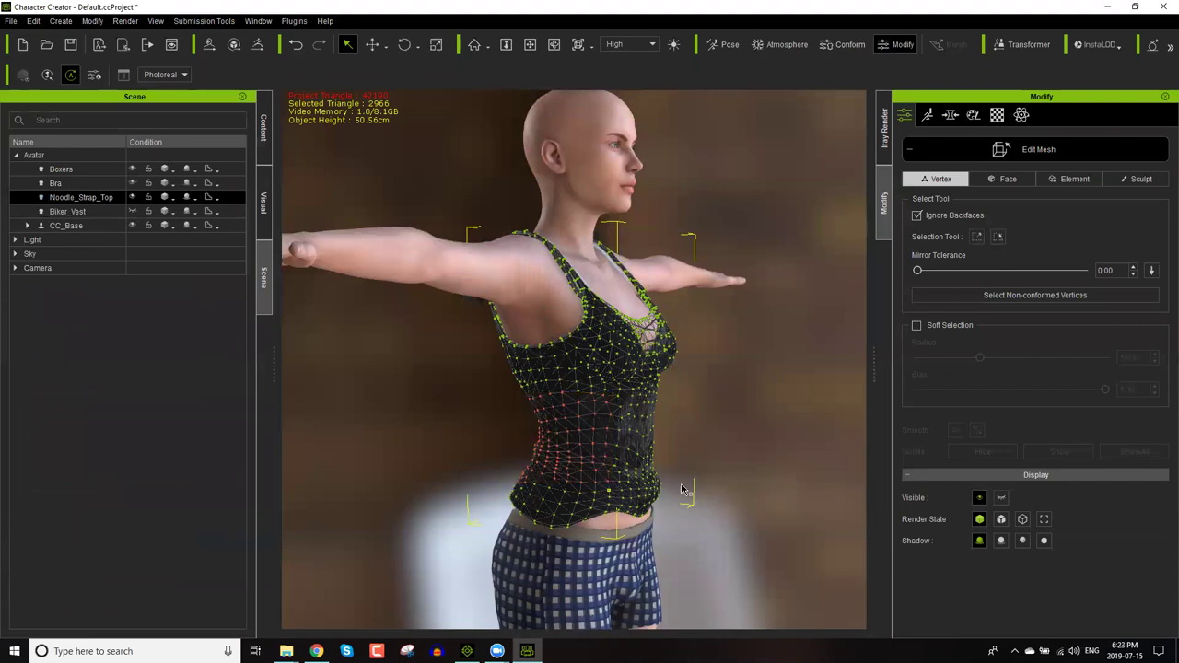
click(998, 499)
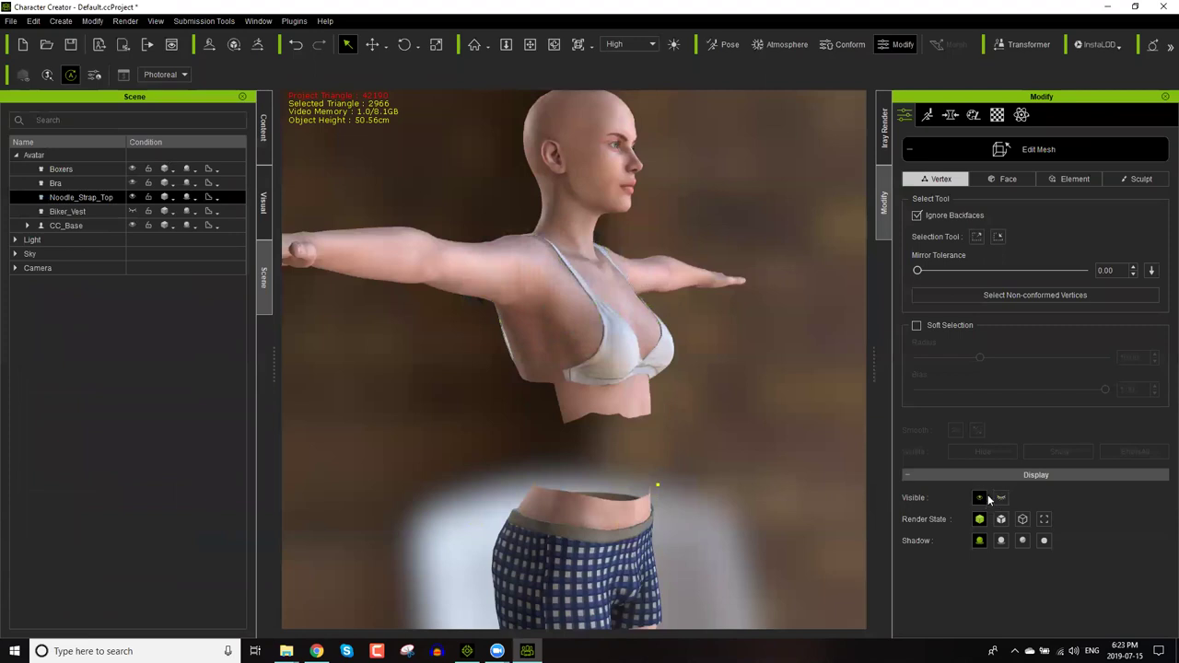
click(985, 499)
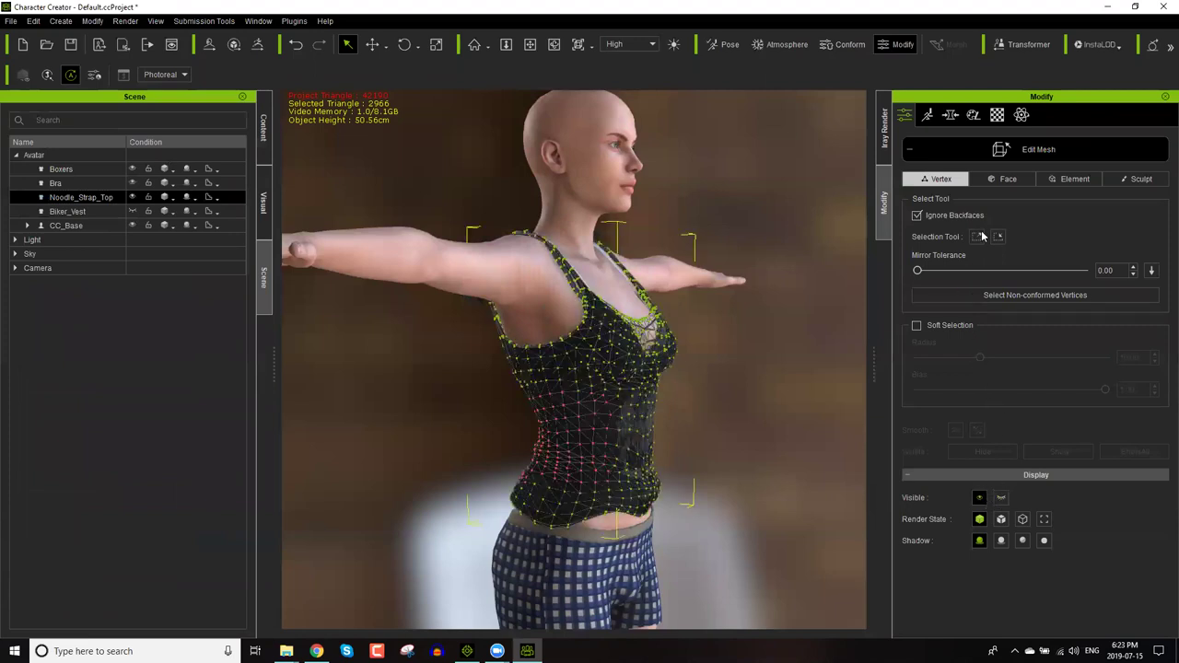
Change mesh editing to Face mode and hide two overlapping blocks of faces on the side of the Noodle_Strap_Top's waist.
click(1008, 179)
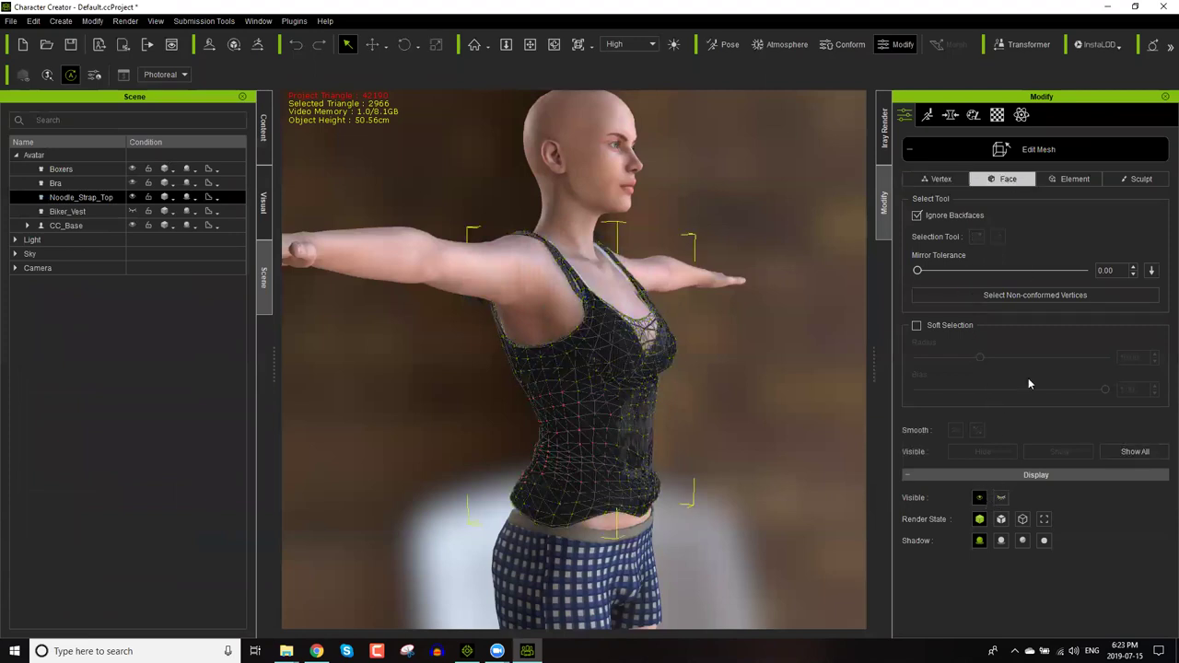
drag(519, 384, 614, 468)
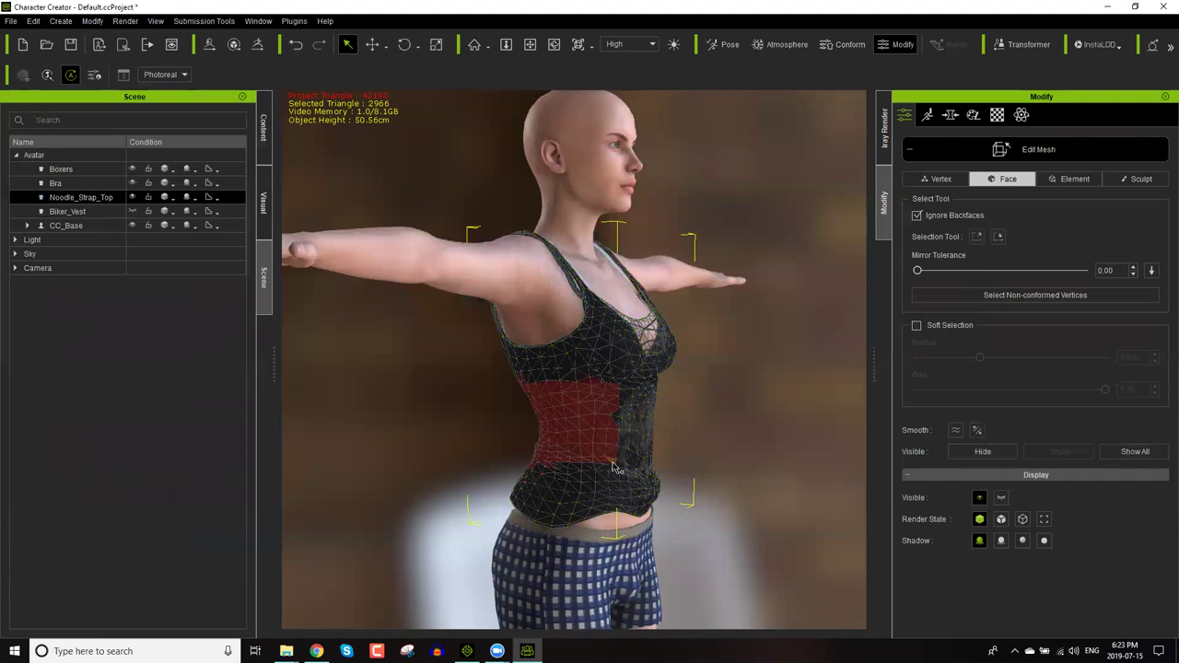
click(983, 451)
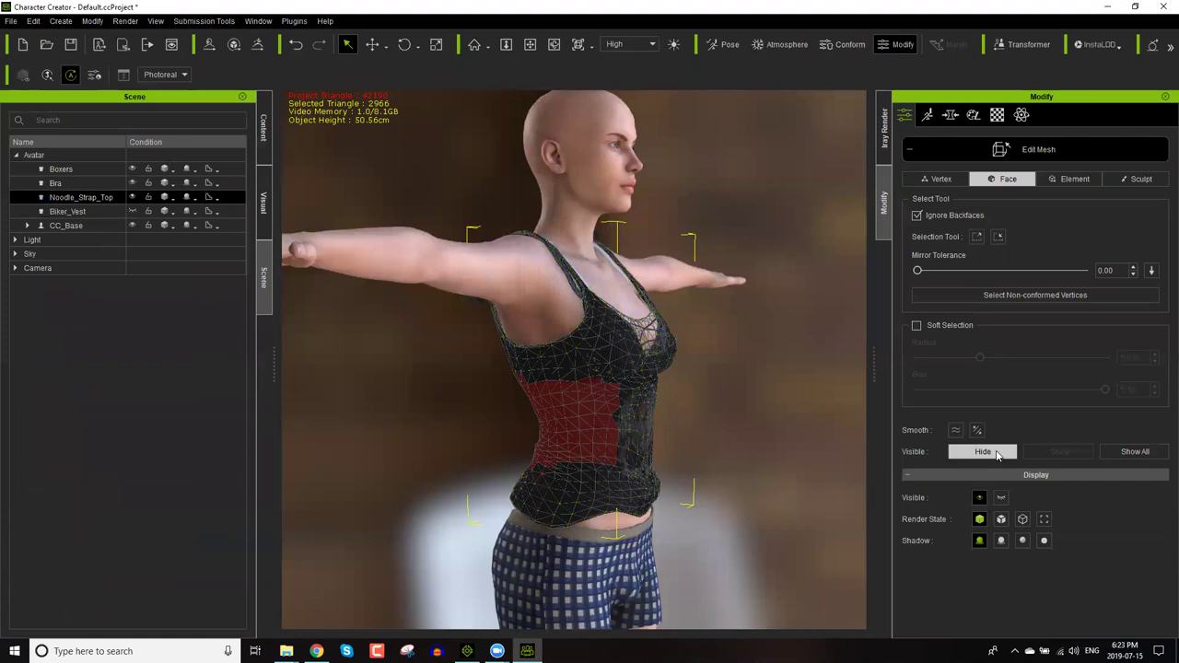
drag(508, 418, 639, 503)
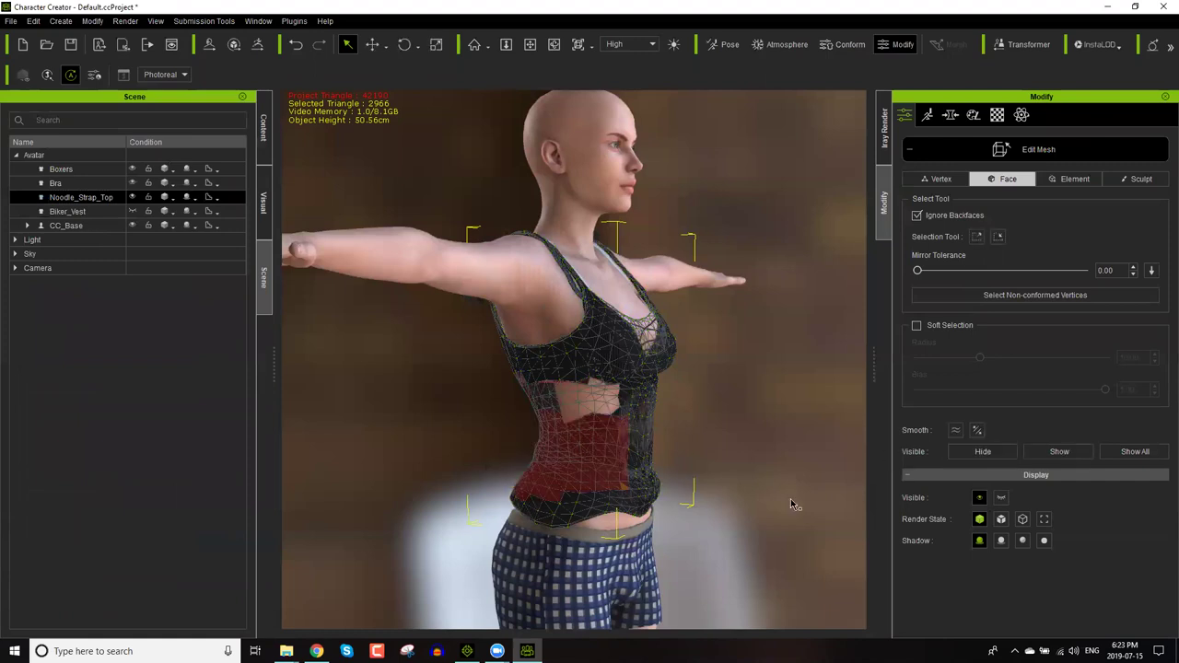
click(1001, 453)
Show the Biker_Vest again and examine from the front how it covers the cut-out in the top.
right_drag(695, 441, 631, 443)
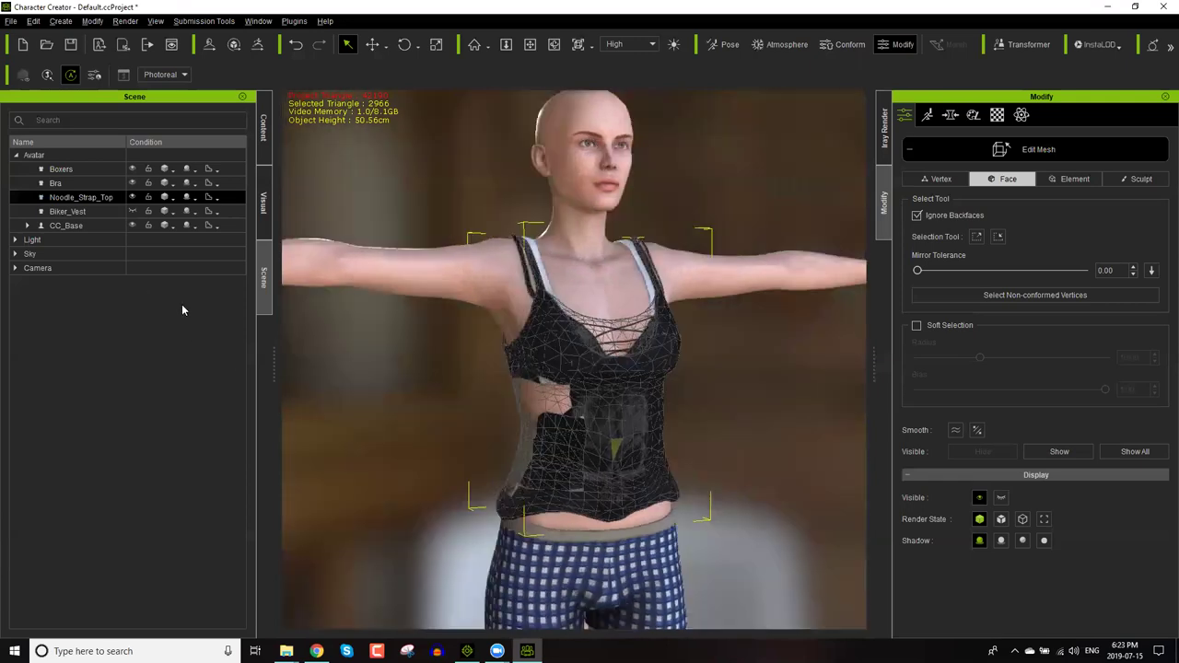
click(130, 212)
right_drag(666, 430, 574, 446)
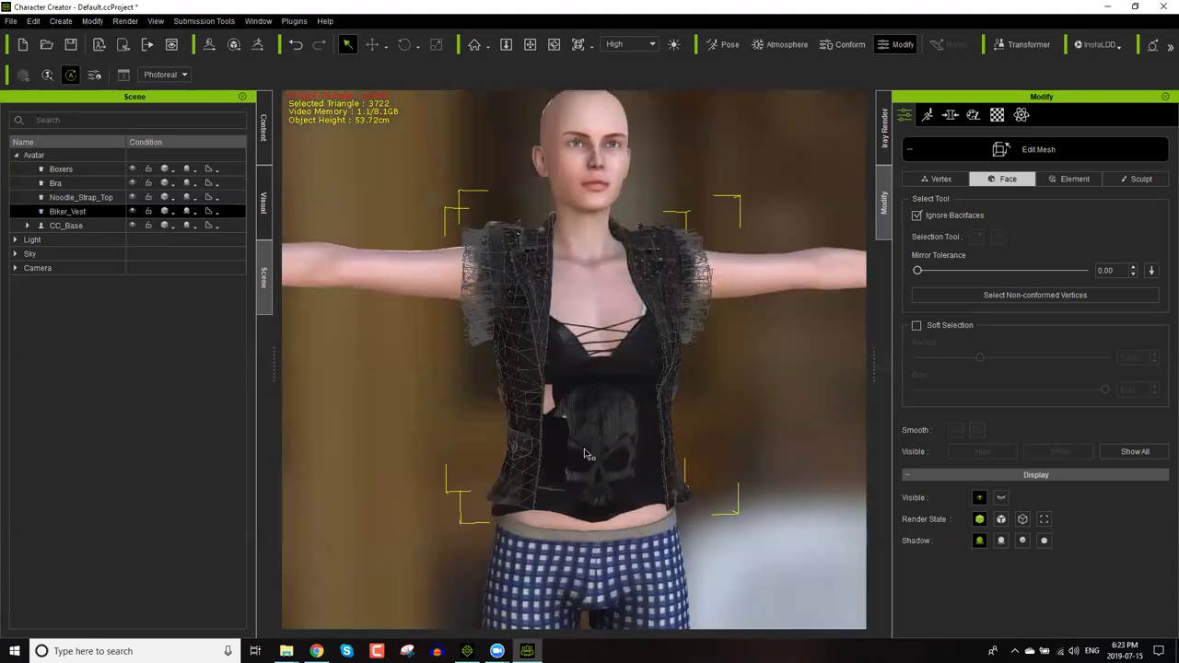
Select the Noodle_Strap_Top and try selecting a vertical strip of its front faces beside the vest opening, checking it from the side.
click(84, 197)
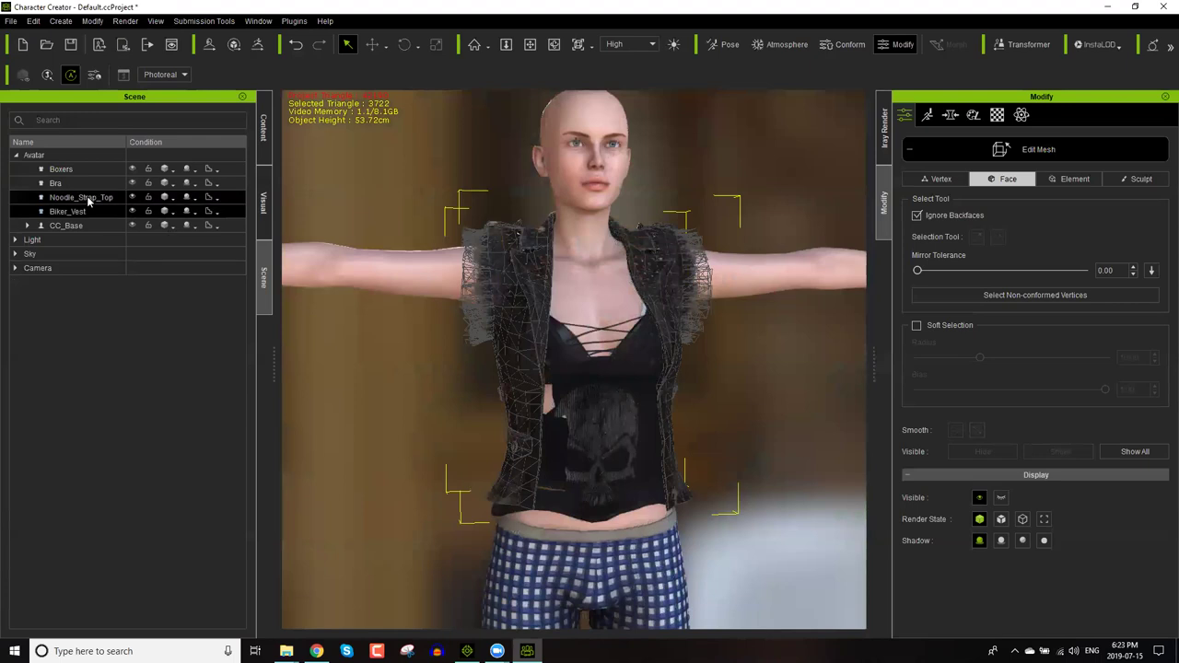
drag(541, 389, 575, 510)
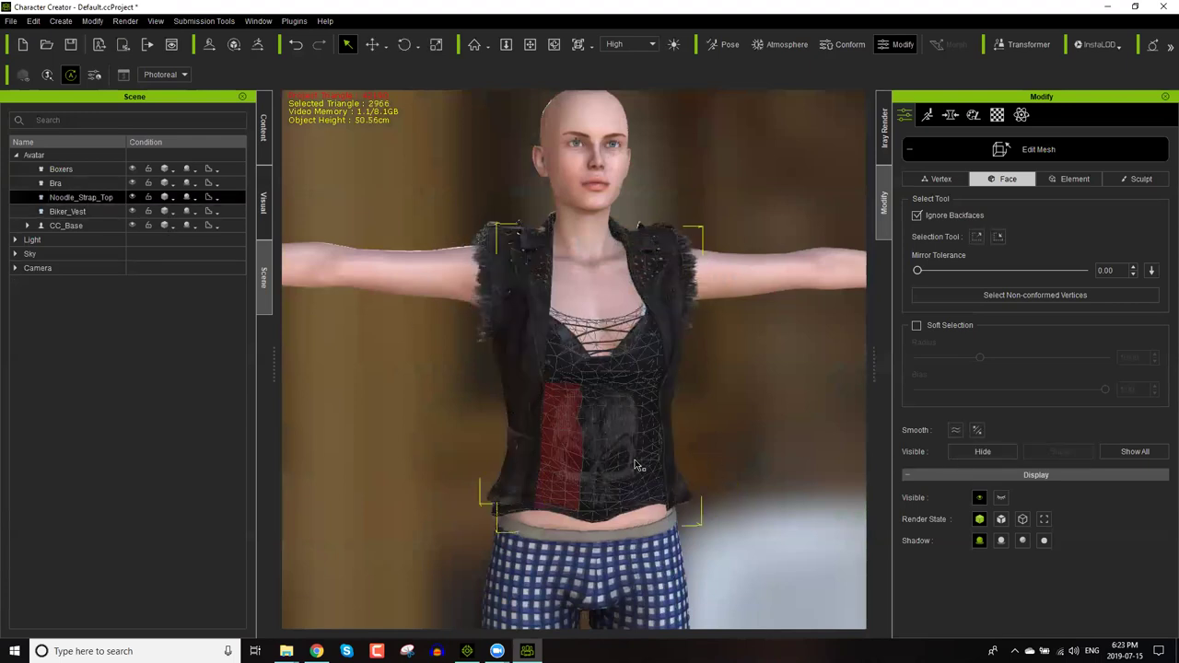
click(581, 513)
right_drag(557, 492, 556, 450)
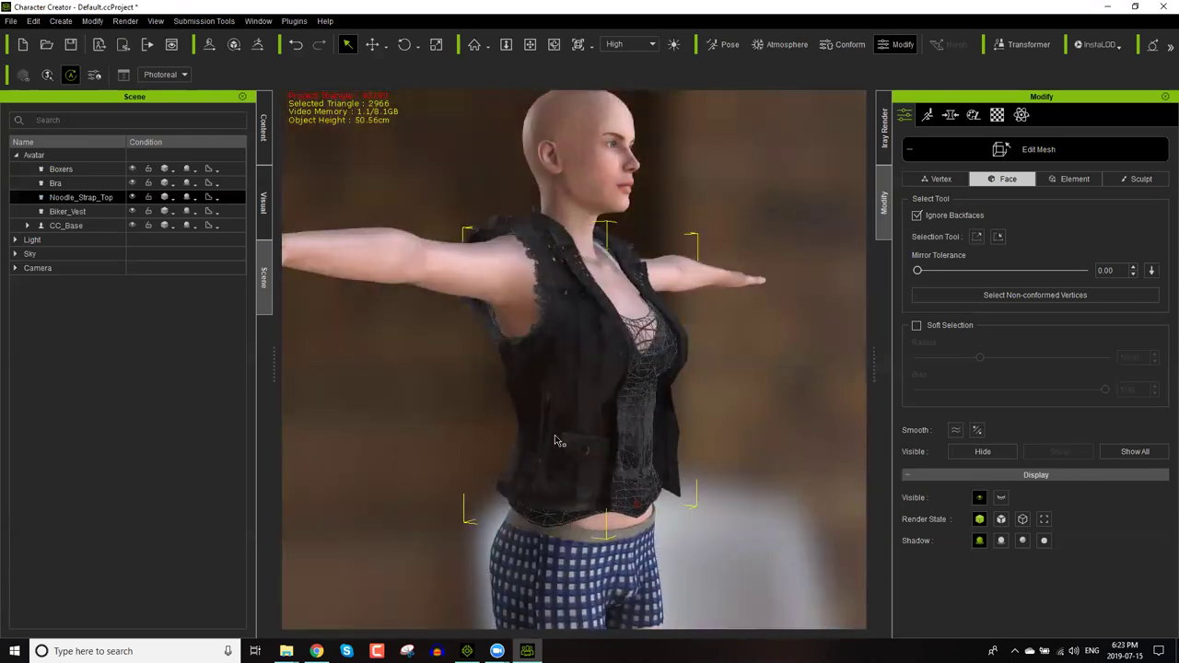
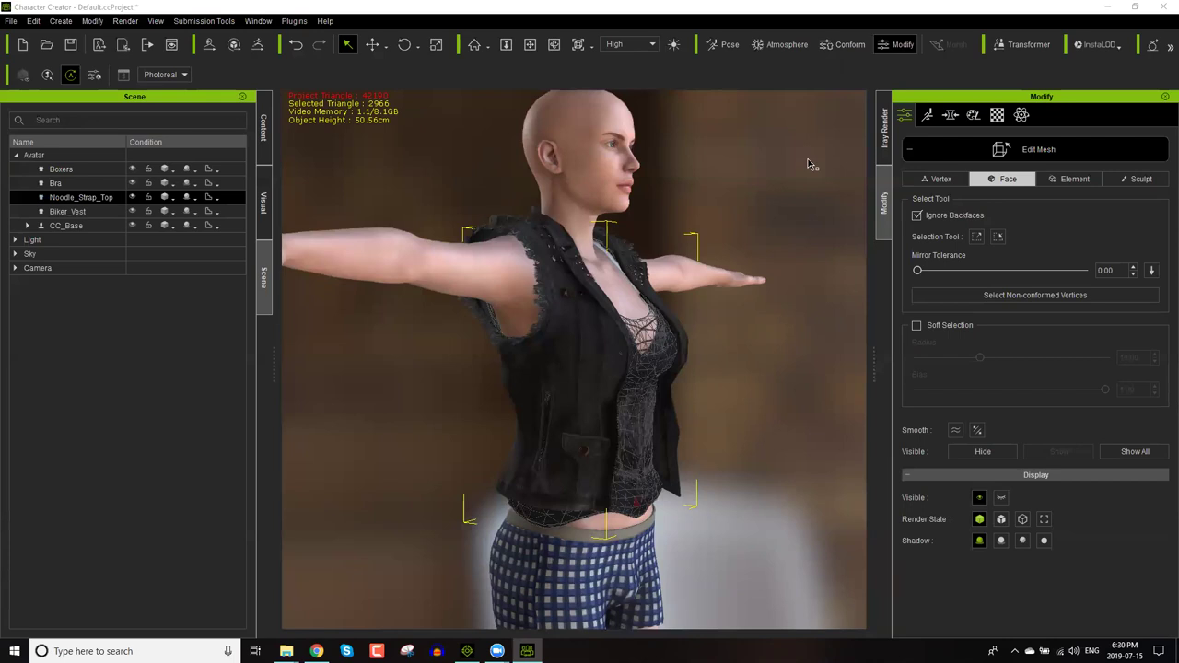
Switch to iClone, open the video render settings and dock their panel above the content library.
click(470, 651)
click(10, 21)
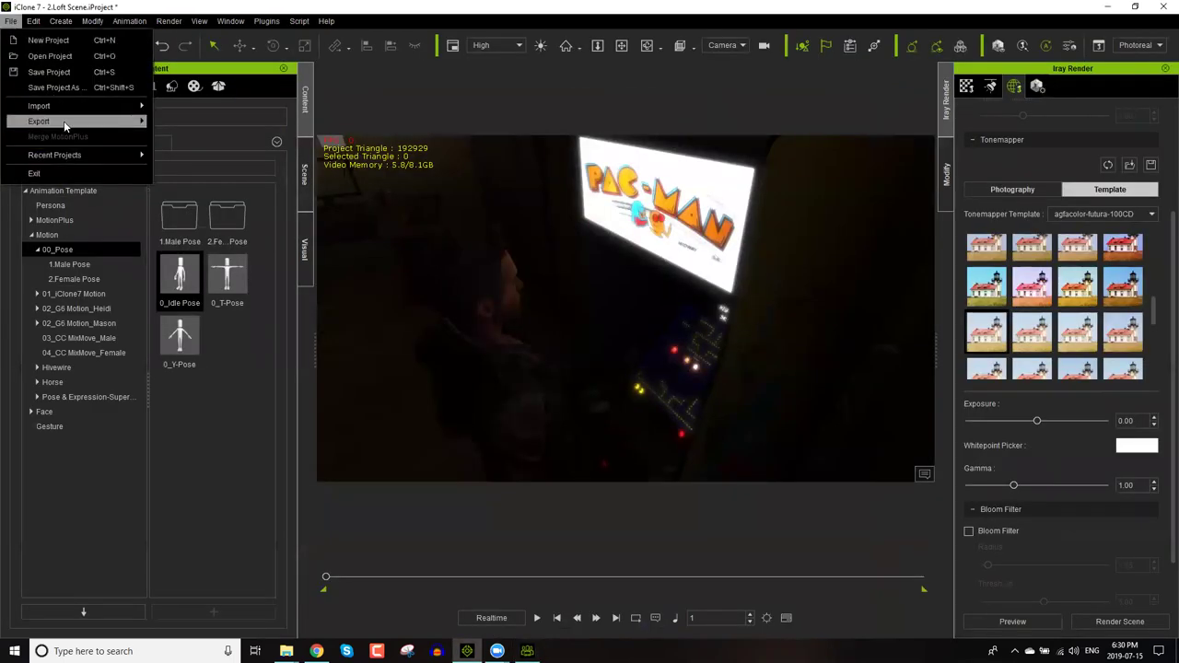
click(168, 21)
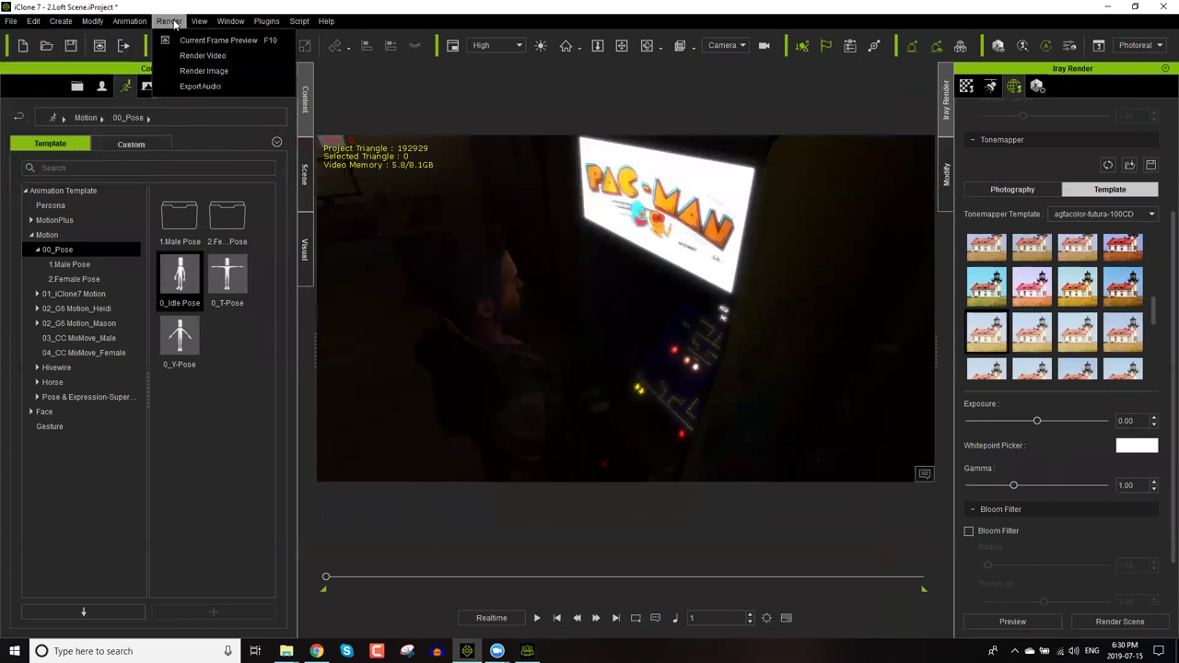
click(202, 55)
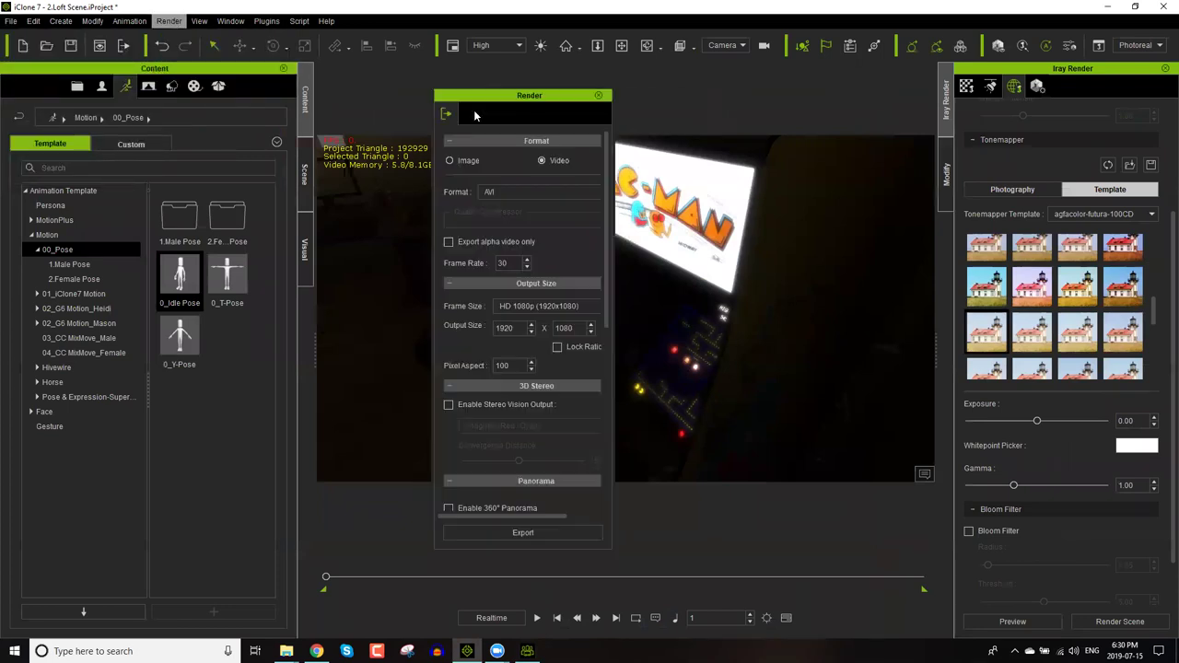
drag(460, 96, 185, 173)
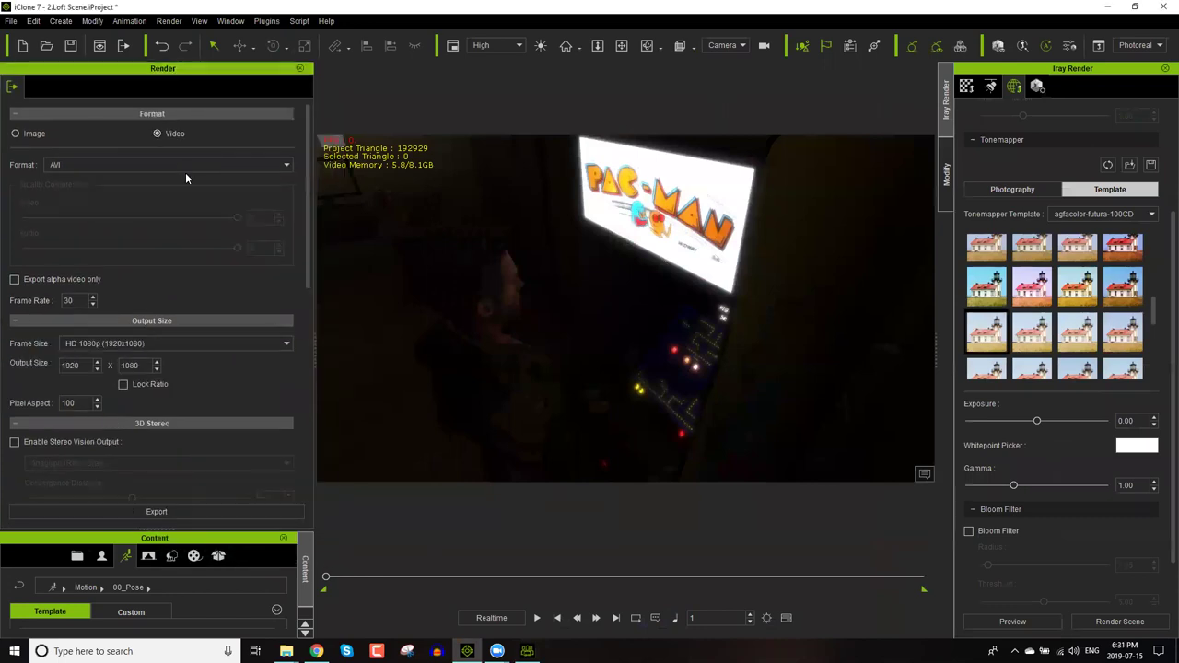
Examine the frame size presets offered for the video output.
click(188, 345)
scroll(189, 382, down, 2)
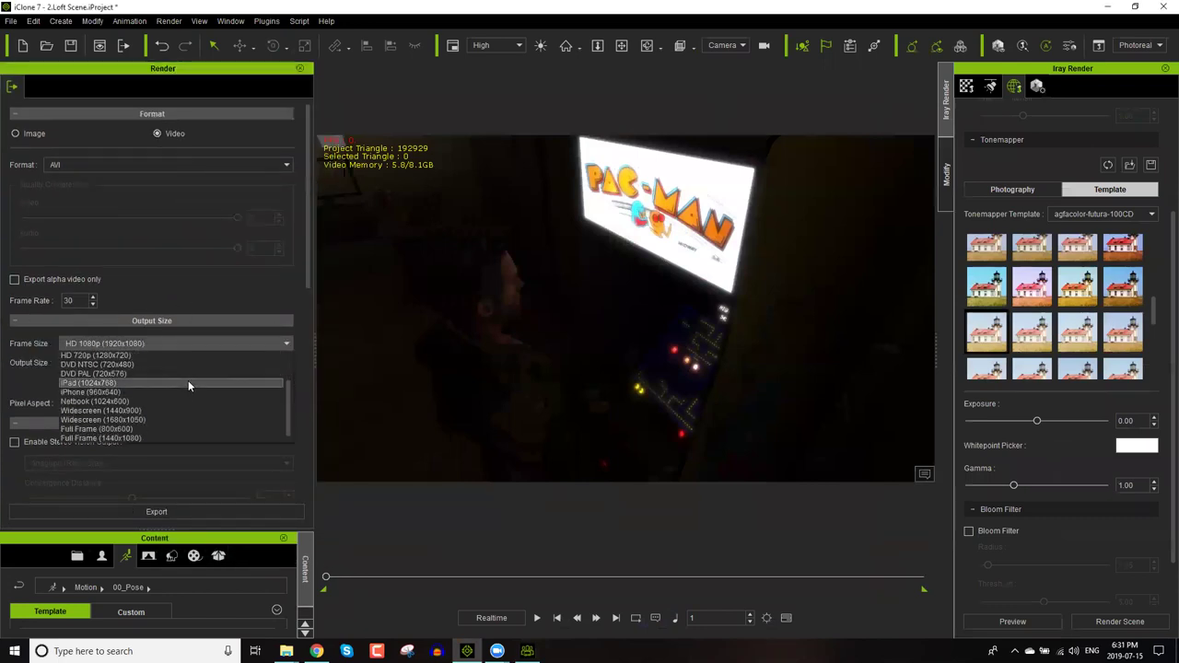
scroll(185, 385, up, 2)
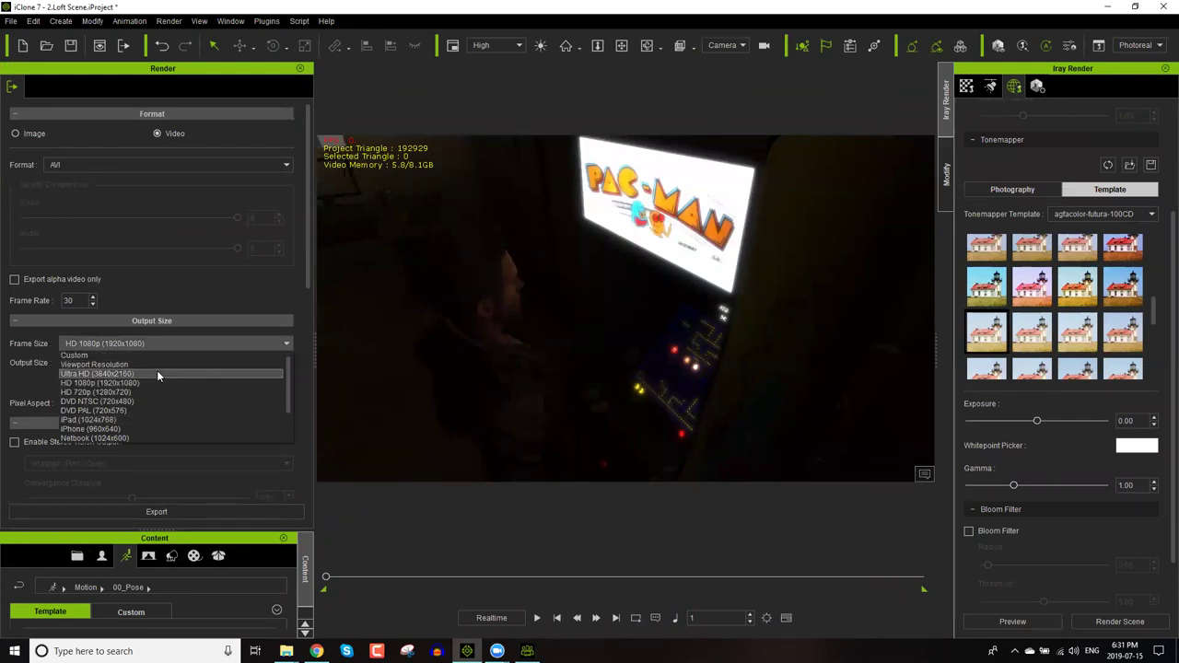
scroll(157, 375, down, 1)
scroll(158, 376, down, 1)
click(26, 374)
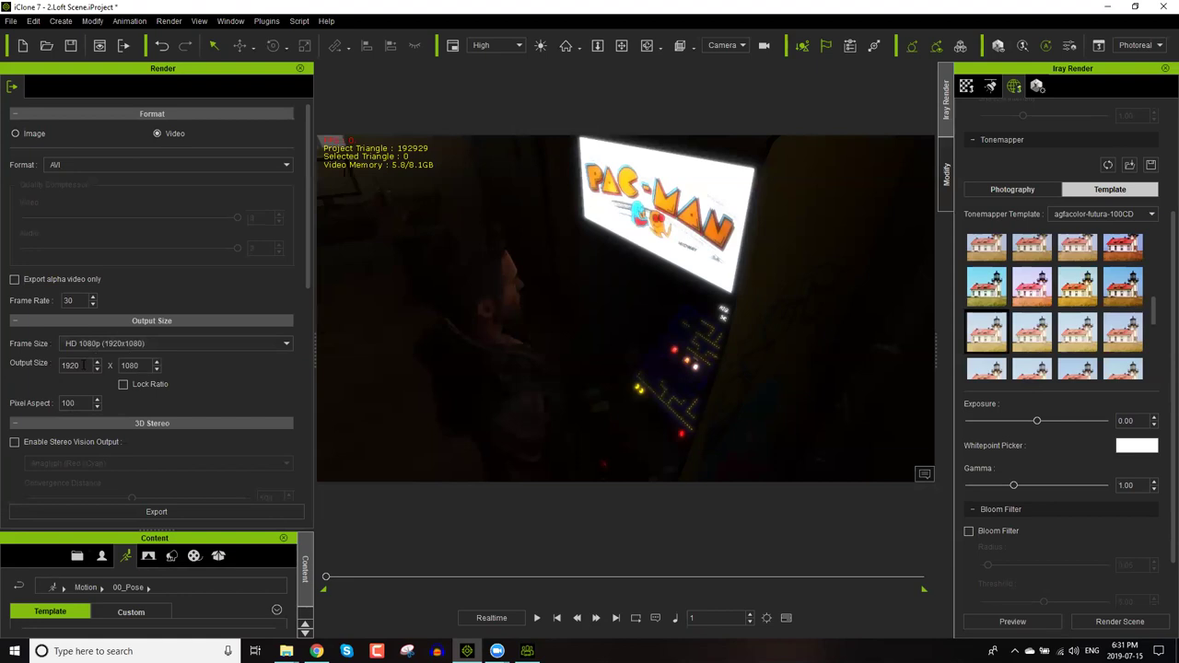
Try to set a custom output width of 8500 for the video render.
double_click(83, 364)
text(8500)
key(Return)
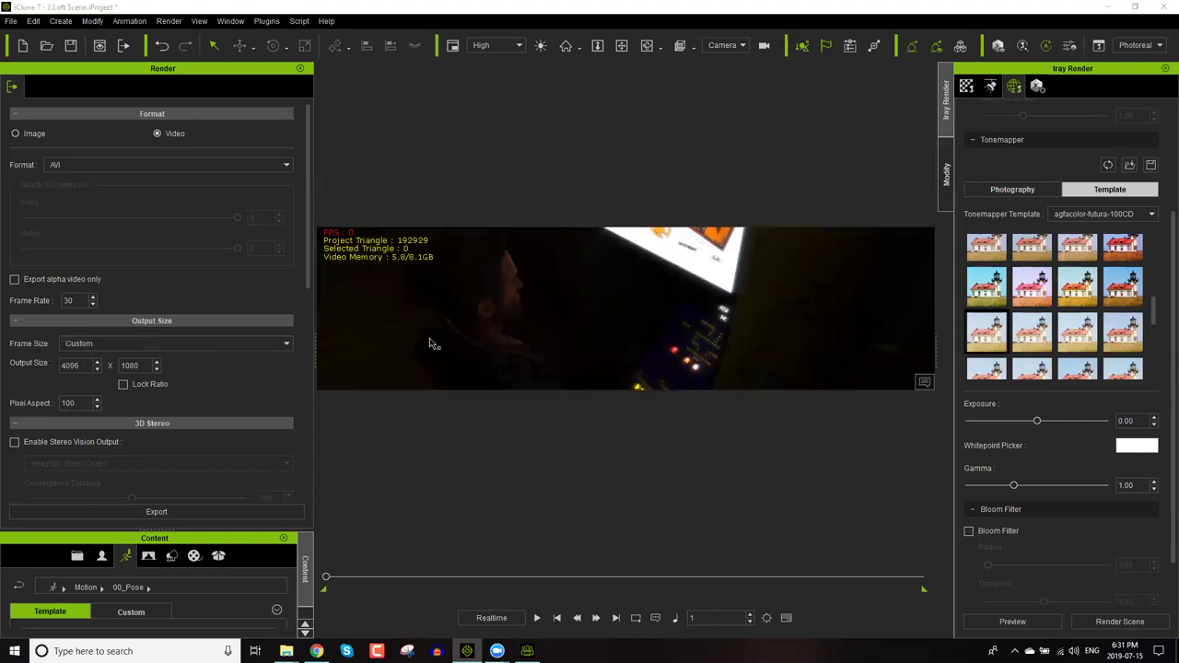
Set the video render's frame size to the Ultra HD (3840x2160) preset.
key(alt+Down)
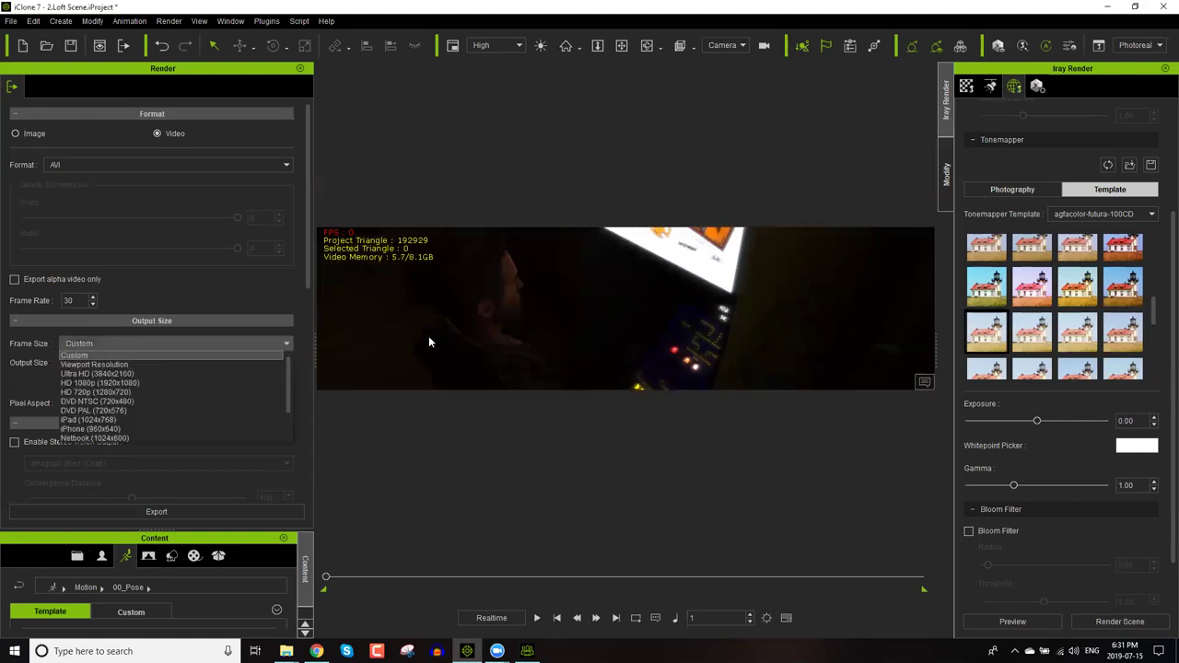
click(301, 376)
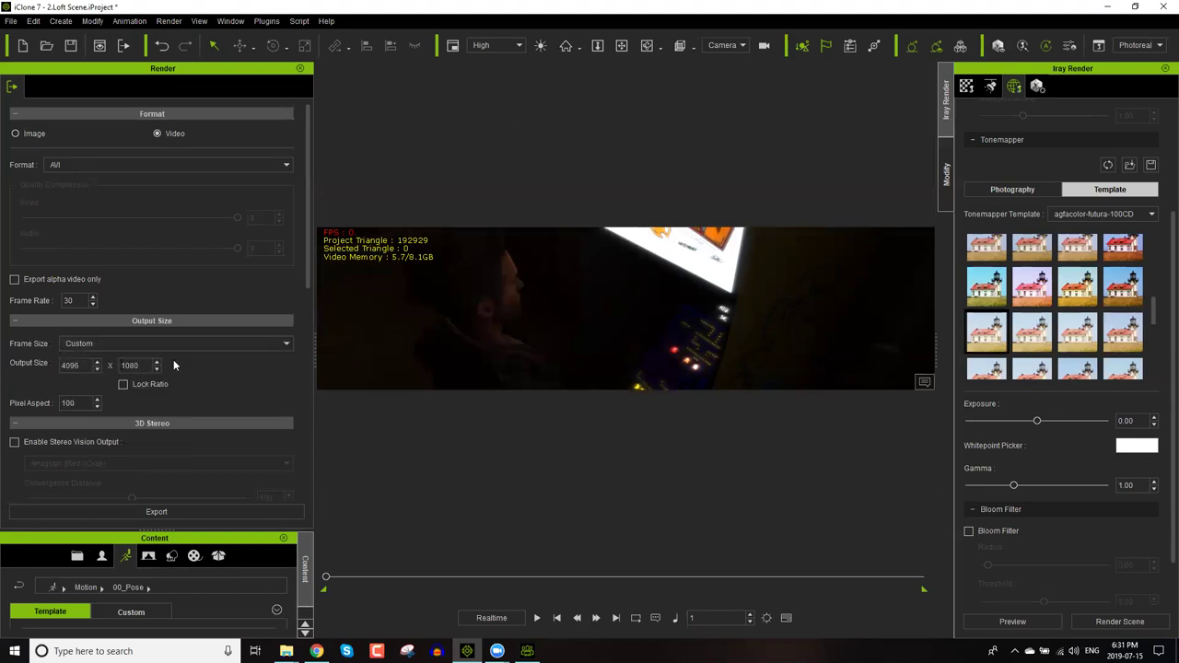
key(alt+Down)
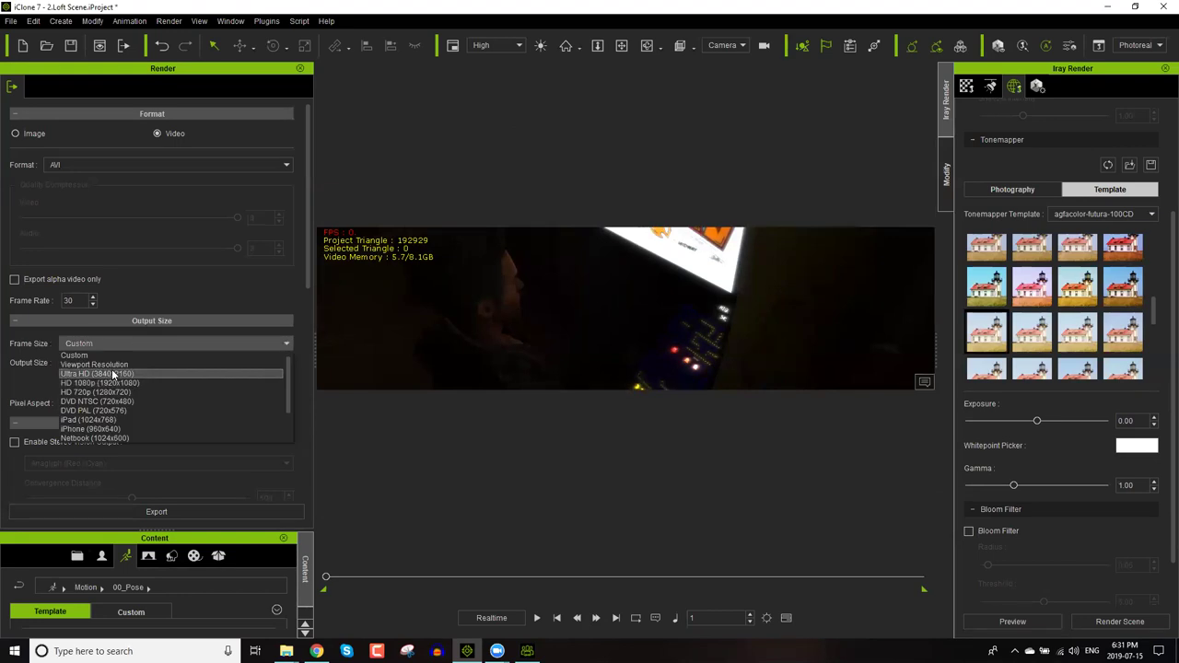
click(112, 369)
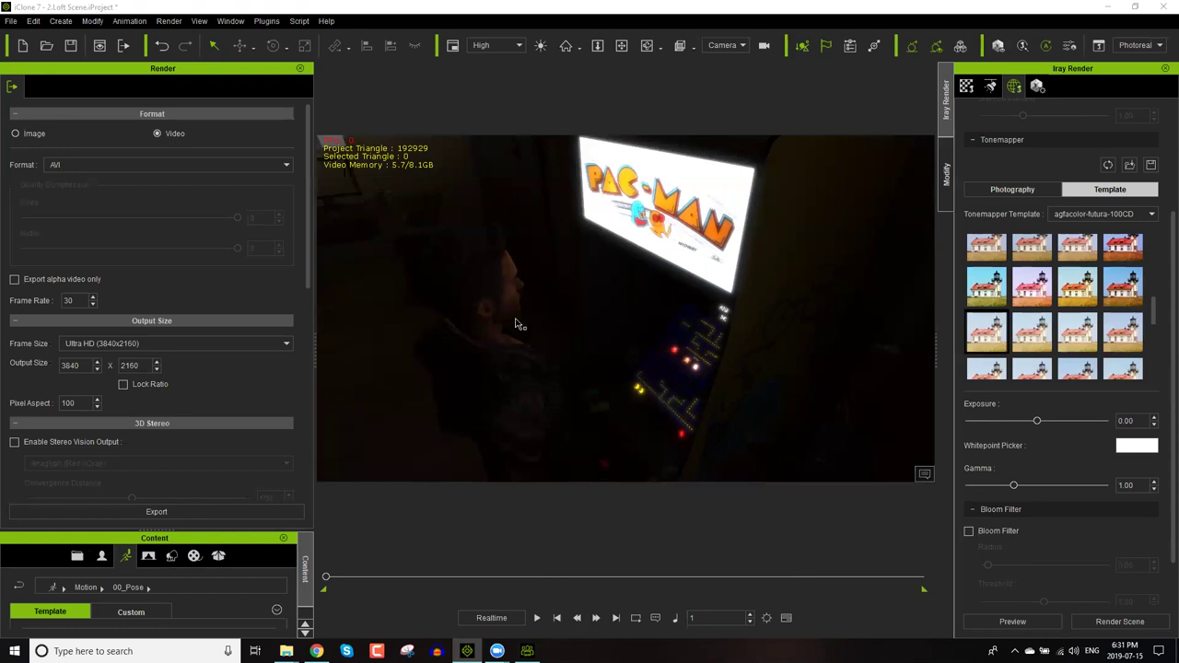
Switch to File Explorer and open the Backgrounds folder inside Pictures.
alt+drag(435, 417, 785, 271)
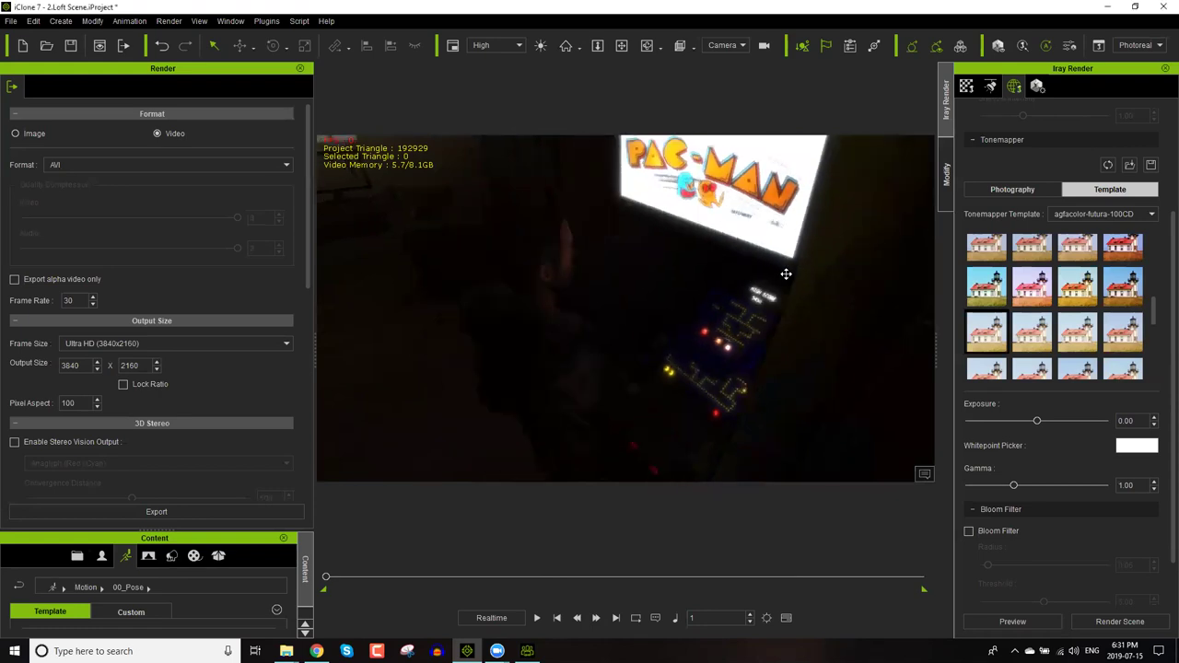
scroll(427, 374, down, 5)
alt+drag(427, 374, 682, 222)
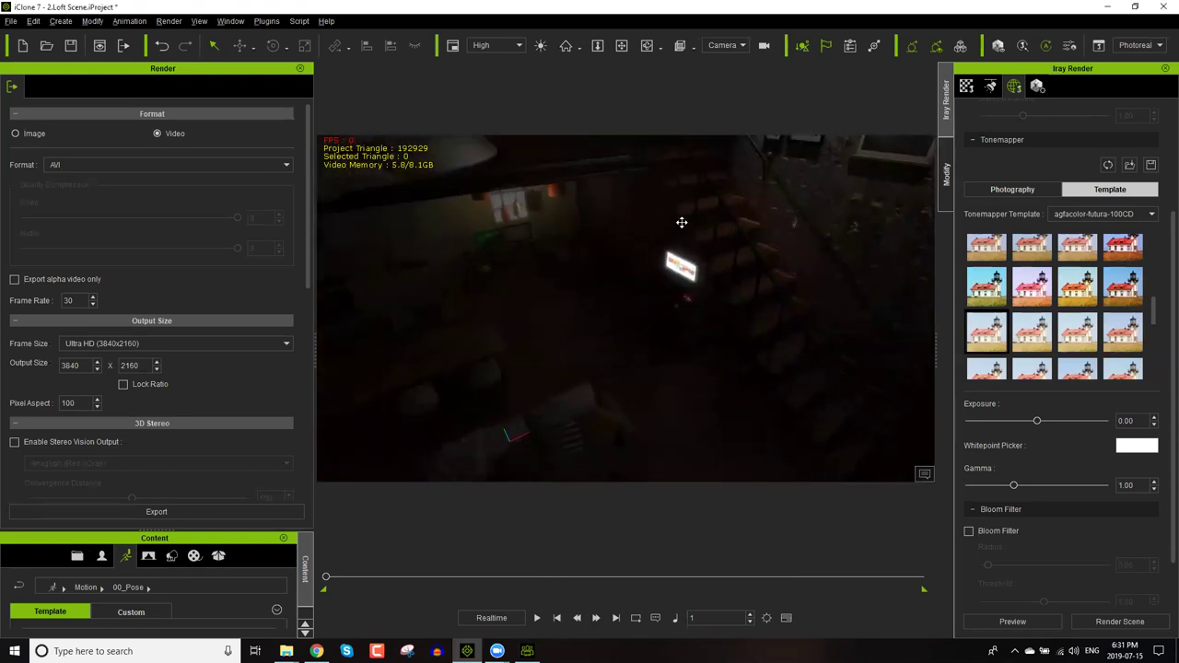
right_drag(681, 222, 582, 326)
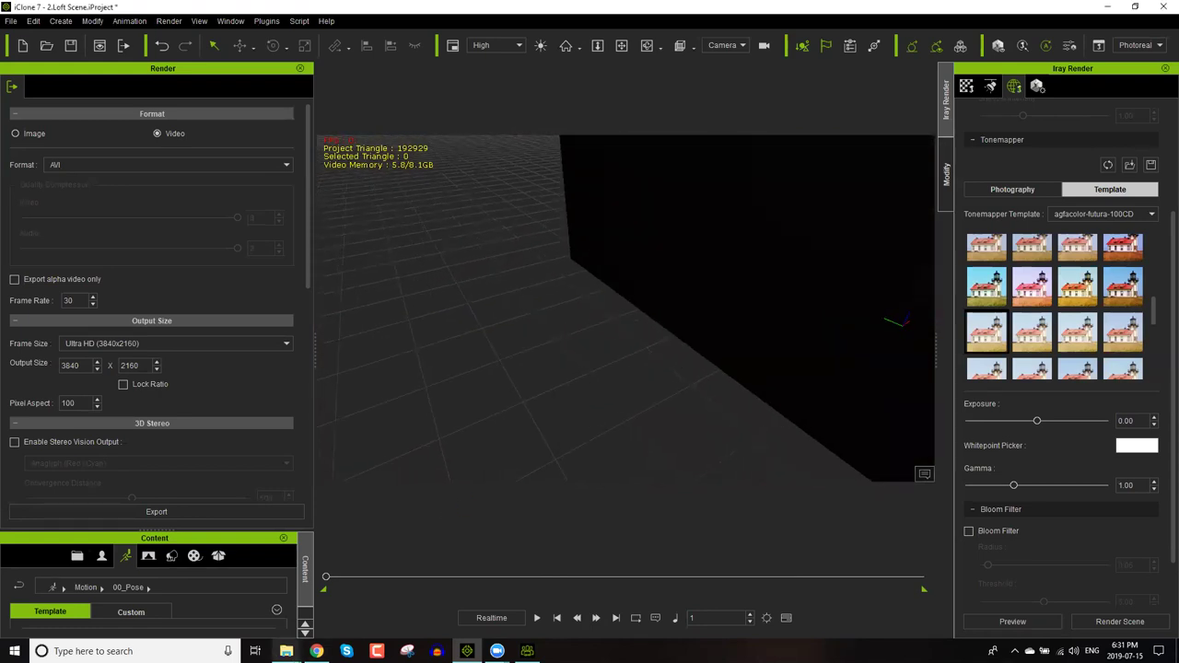
click(286, 651)
click(179, 592)
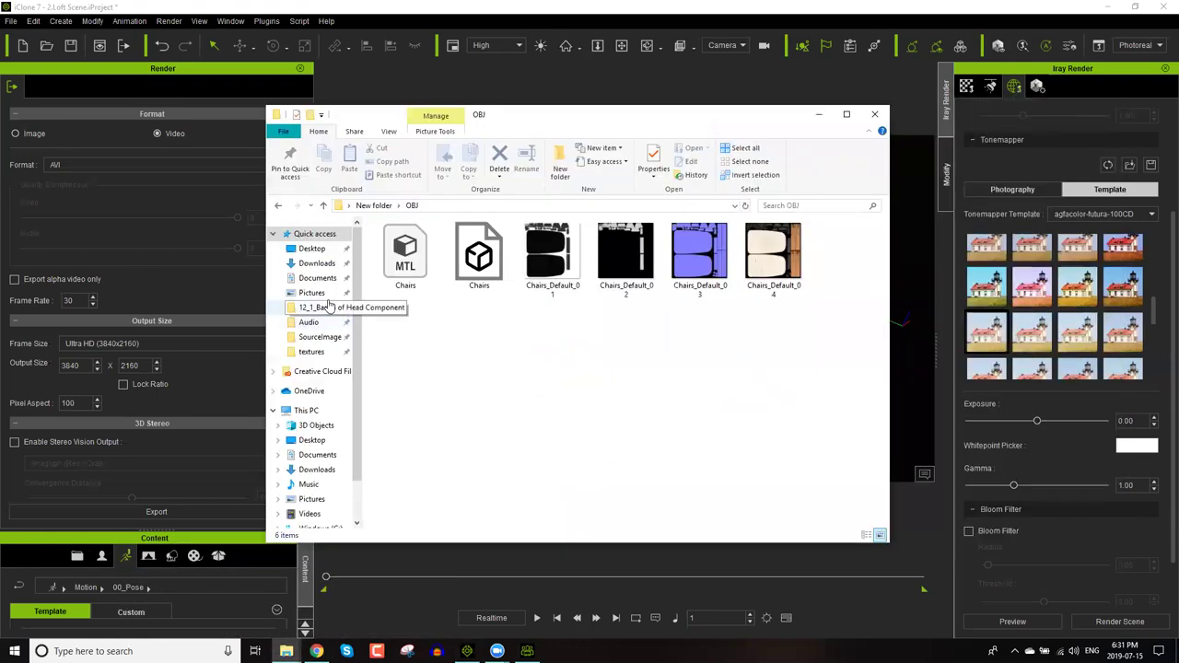
click(312, 293)
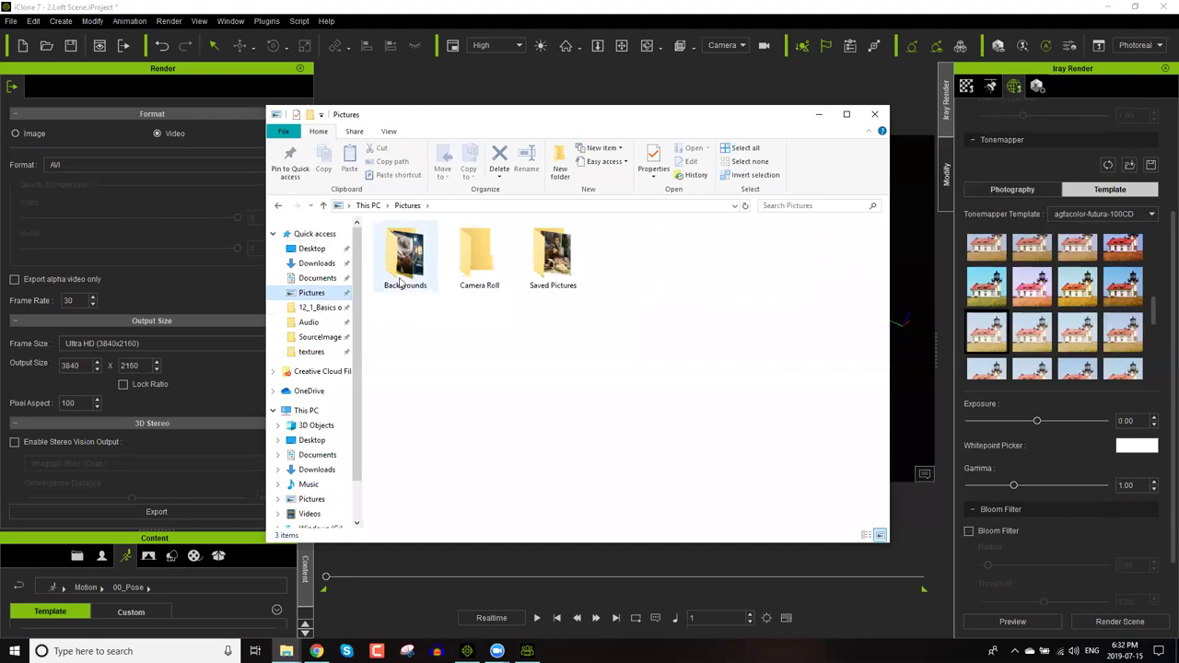
double_click(424, 260)
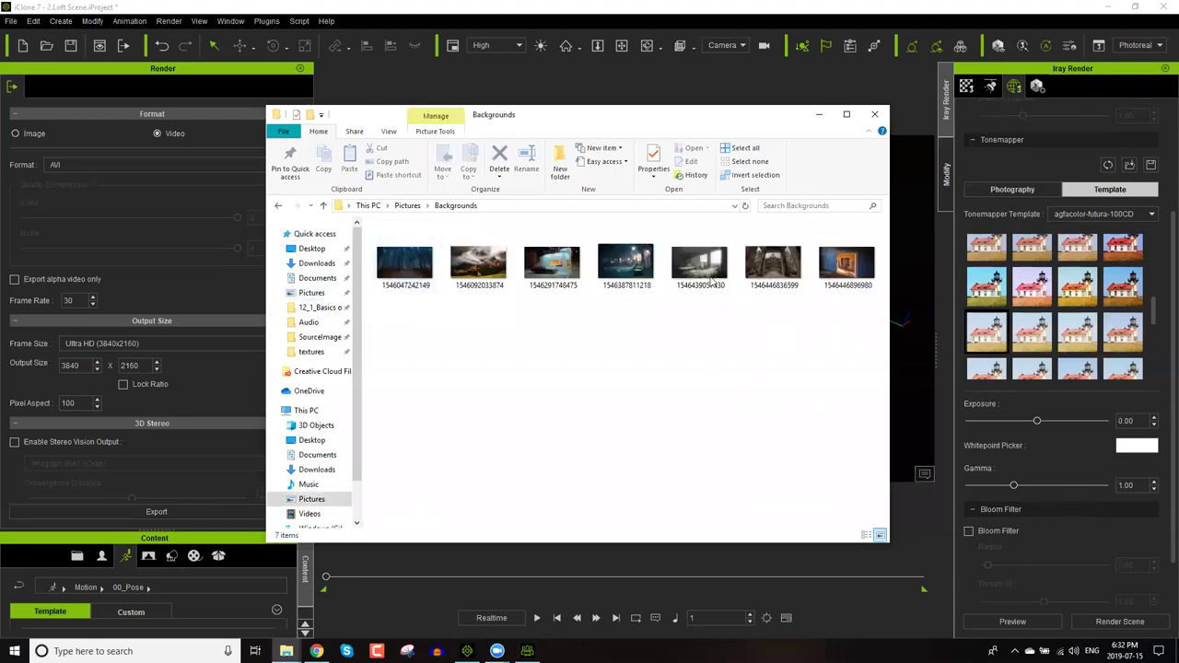
drag(732, 272, 470, 264)
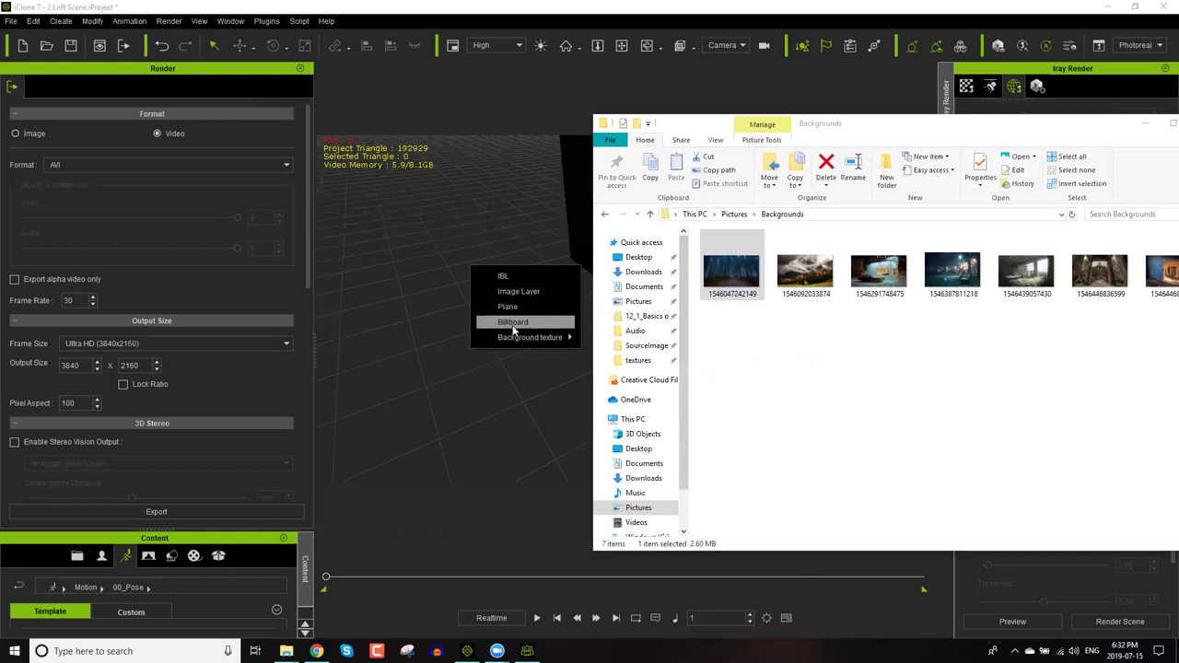
mouse_move(518, 340)
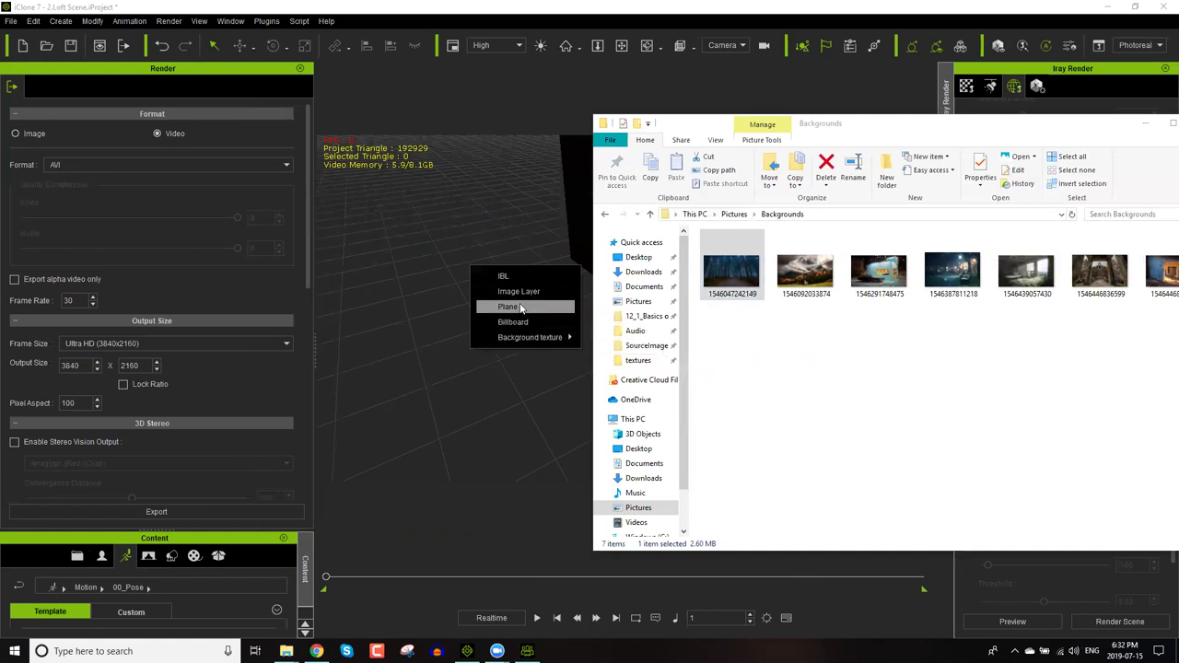
click(519, 307)
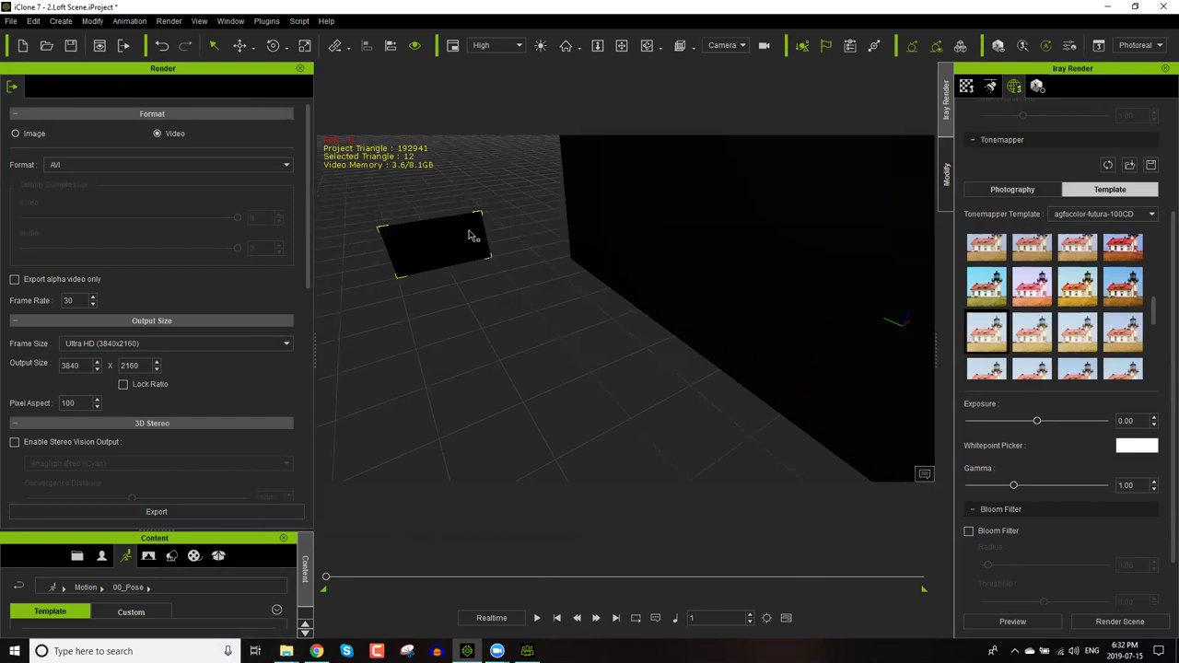
key(Delete)
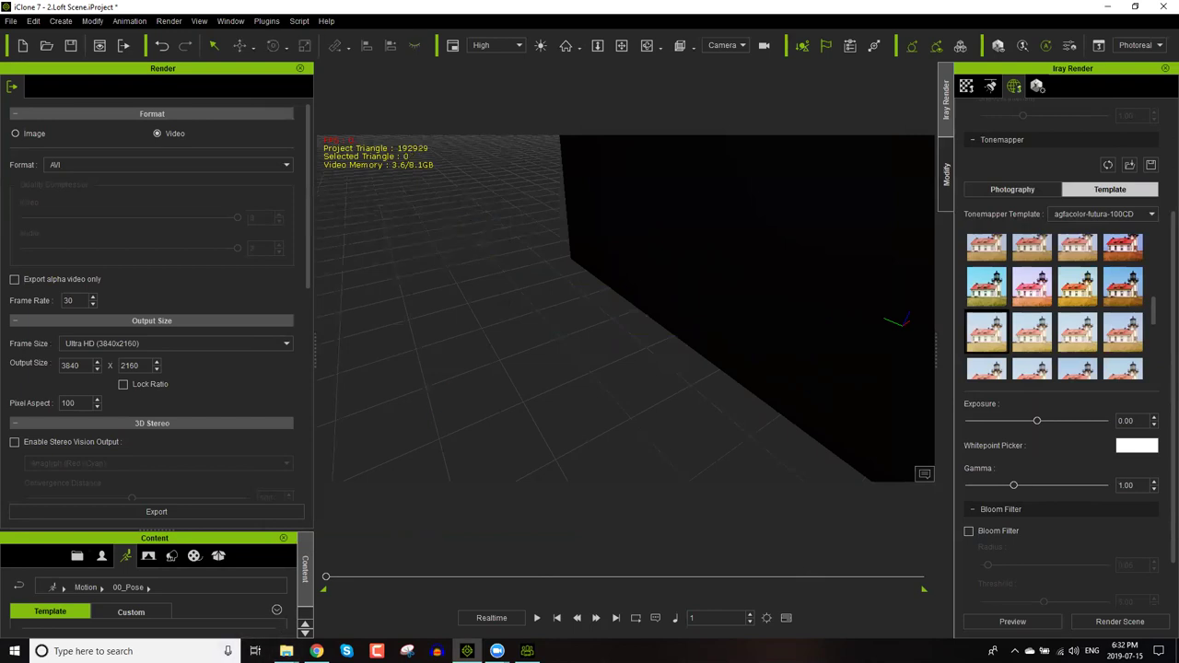
click(287, 652)
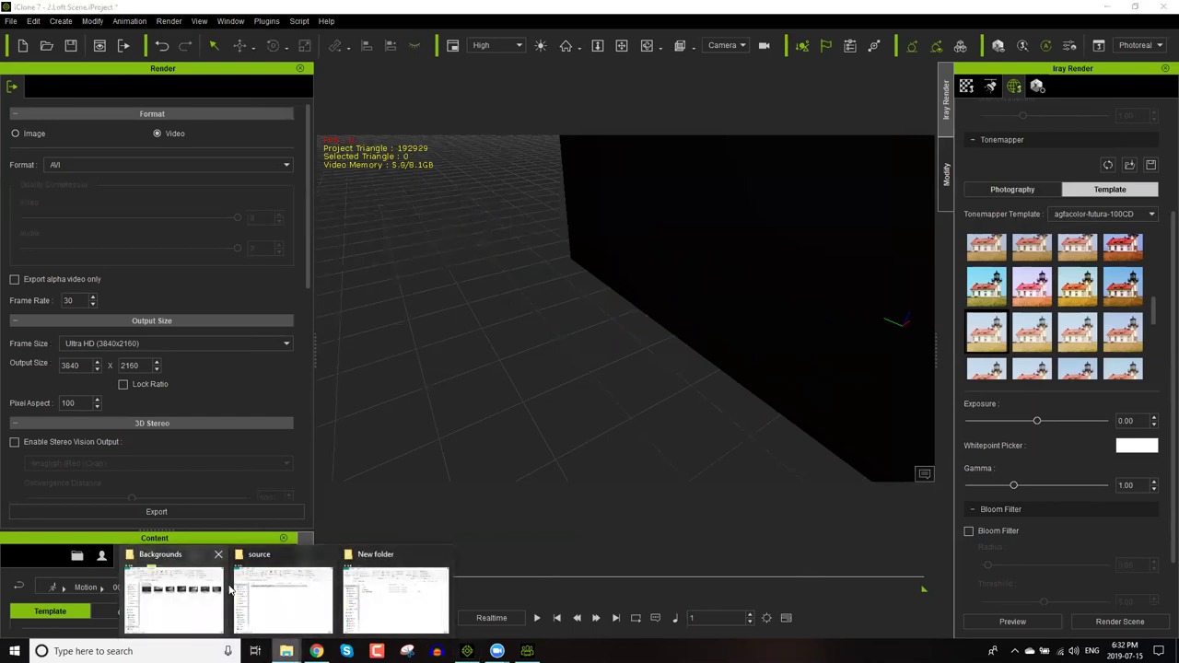
mouse_move(174, 599)
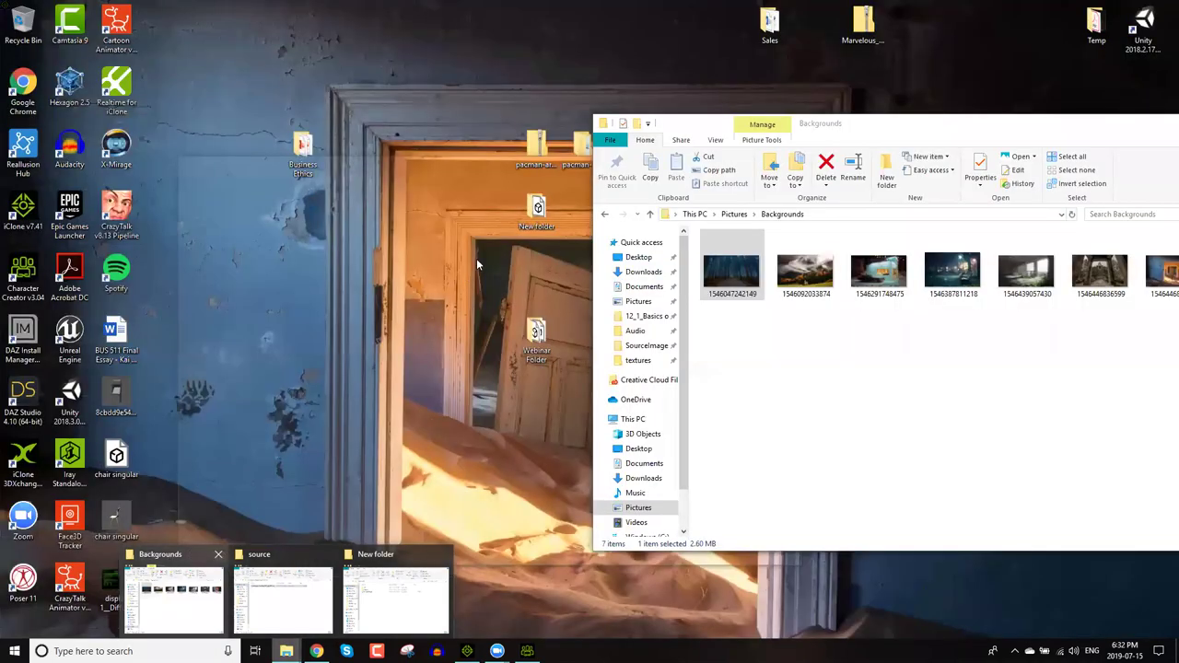
drag(733, 270, 478, 259)
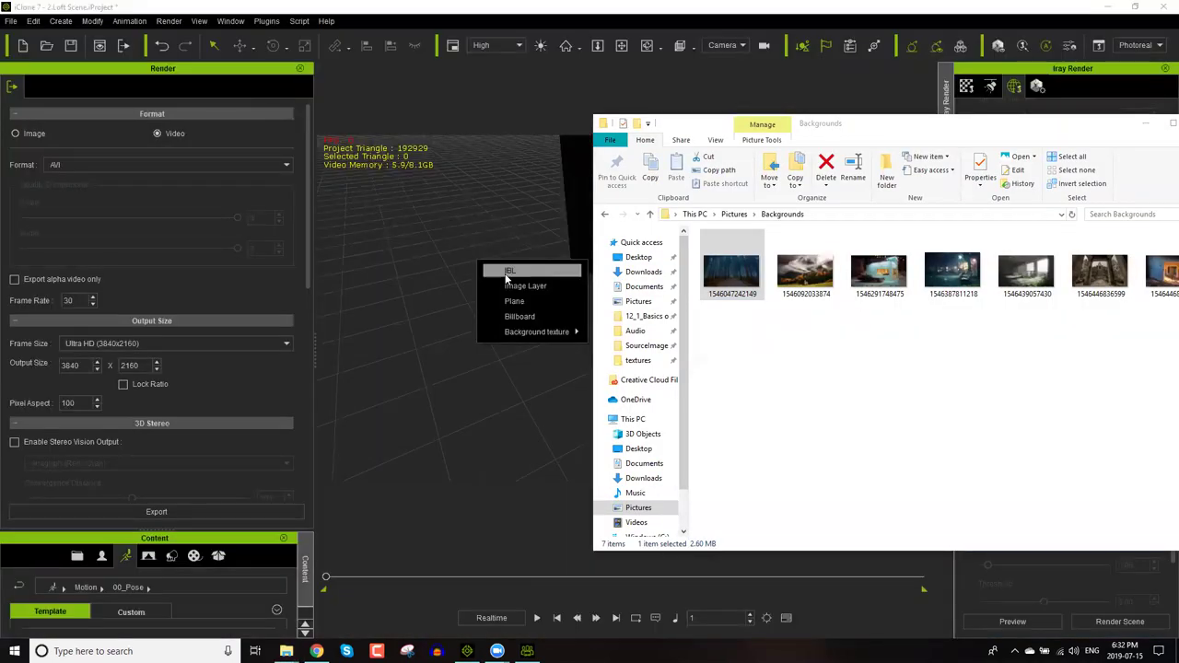
click(506, 274)
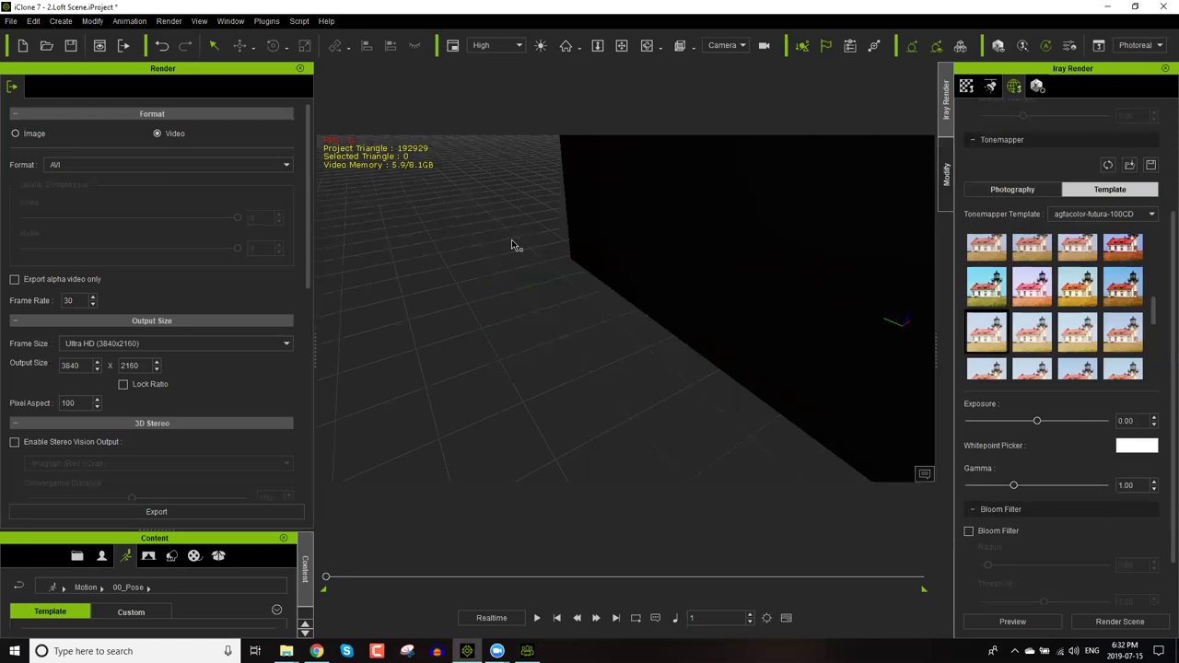
Close the render settings and activate IBL in the scene's Image Based Lighting settings.
click(300, 68)
click(305, 240)
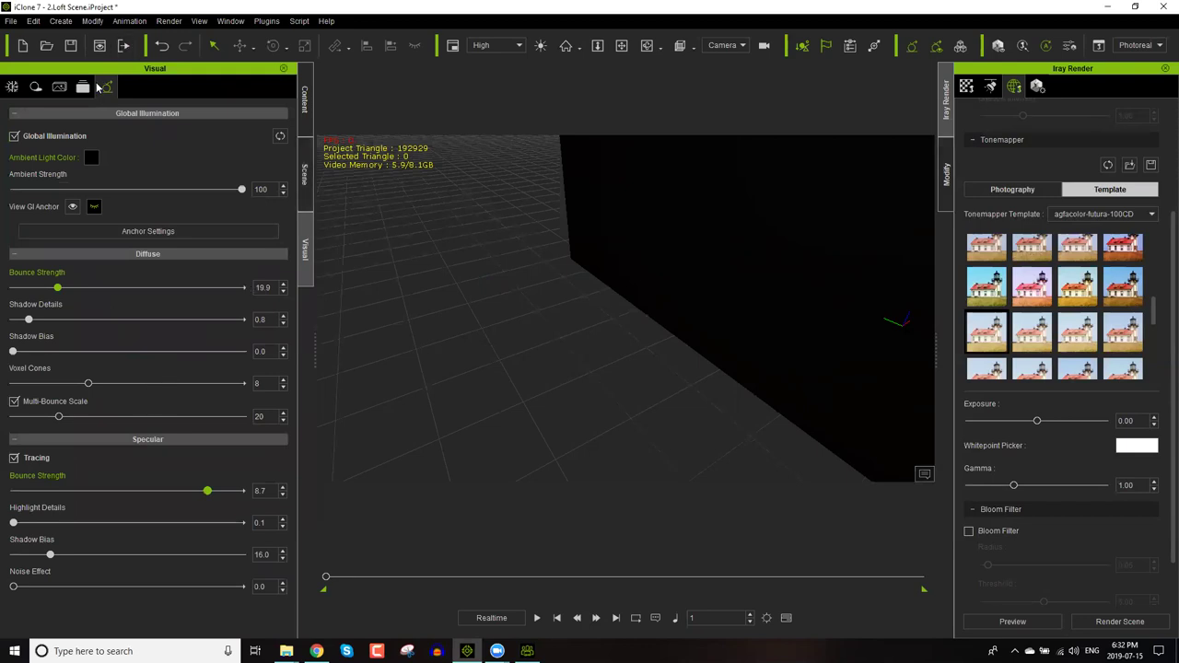
click(12, 87)
scroll(157, 475, down, 2)
scroll(164, 460, down, 5)
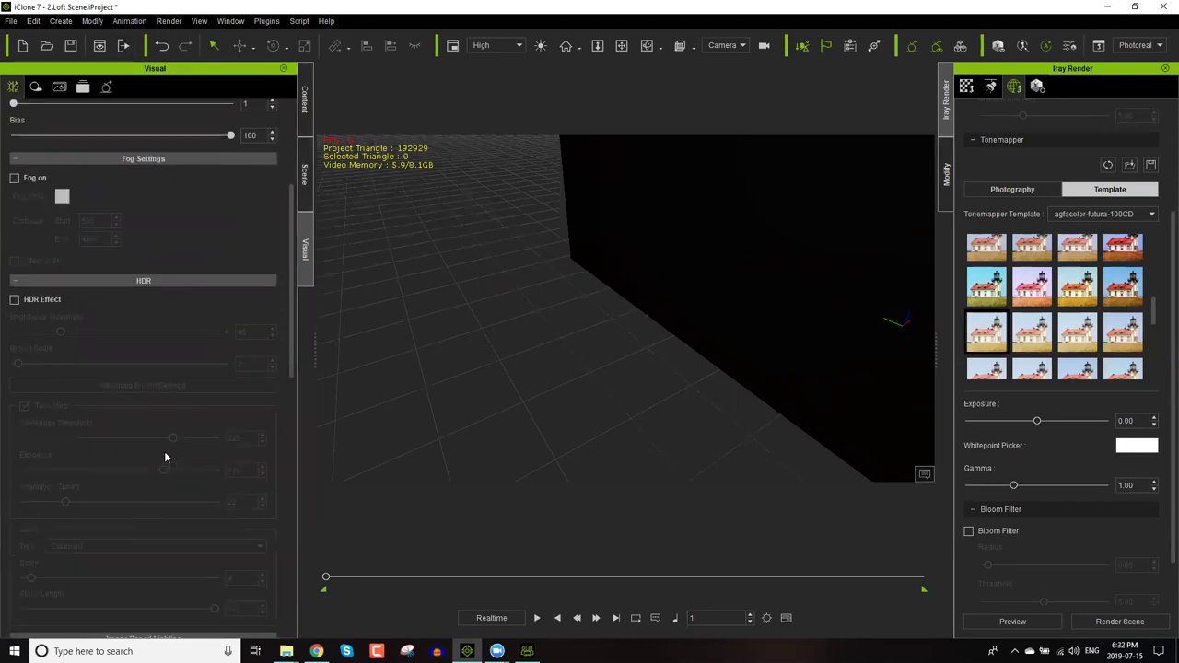
click(14, 363)
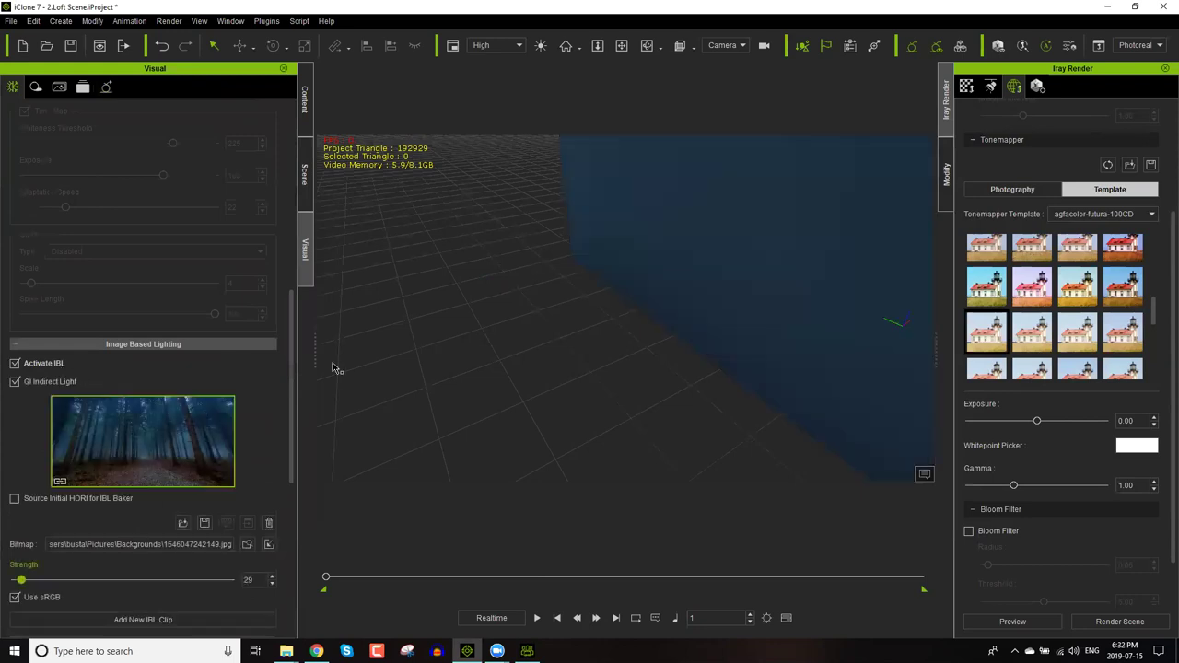
Bring the loft interior into view and set the IBL strength to 5.
right_drag(577, 453, 479, 401)
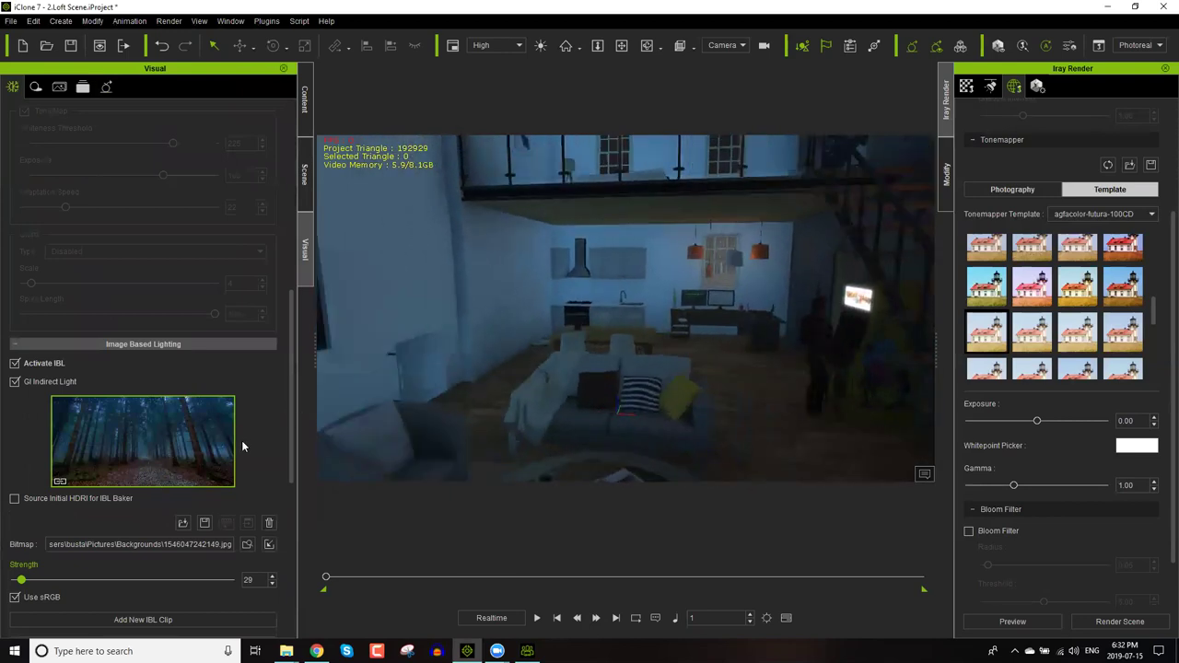
middle_drag(623, 397, 561, 397)
right_drag(561, 397, 579, 370)
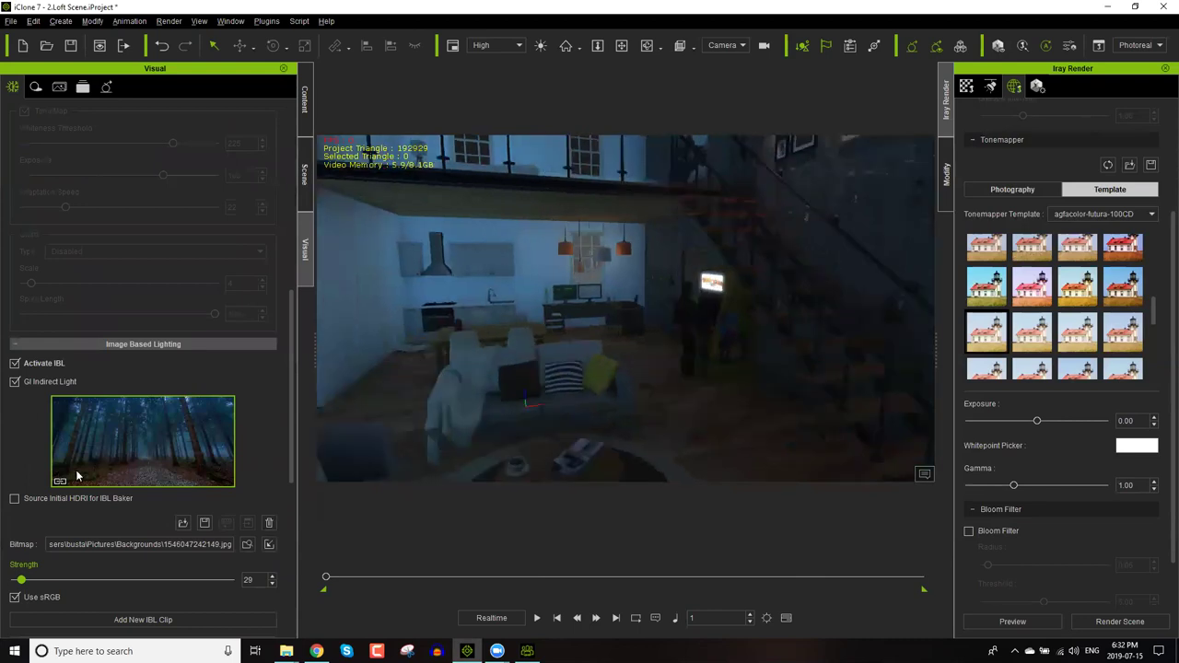
drag(21, 583, 22, 582)
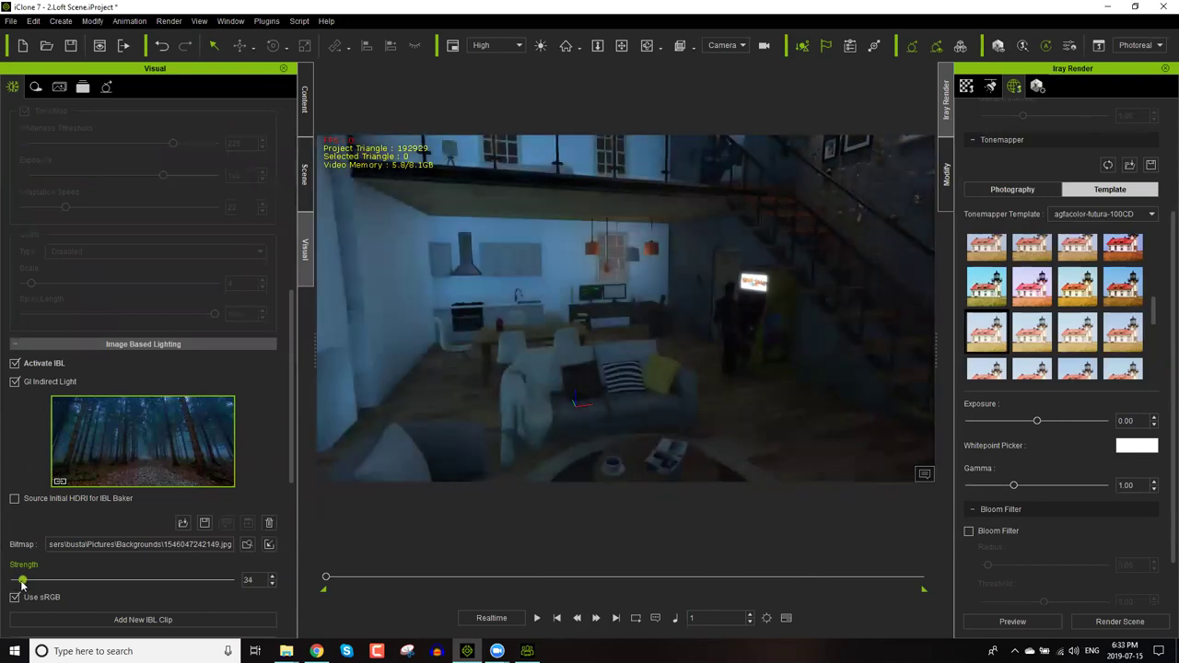
click(274, 585)
click(273, 584)
text(5)
mouse_move(566, 372)
right_down()
mouse_move(368, 389)
mouse_move(382, 378)
mouse_move(485, 387)
mouse_move(518, 372)
mouse_move(519, 392)
mouse_move(544, 378)
right_up()
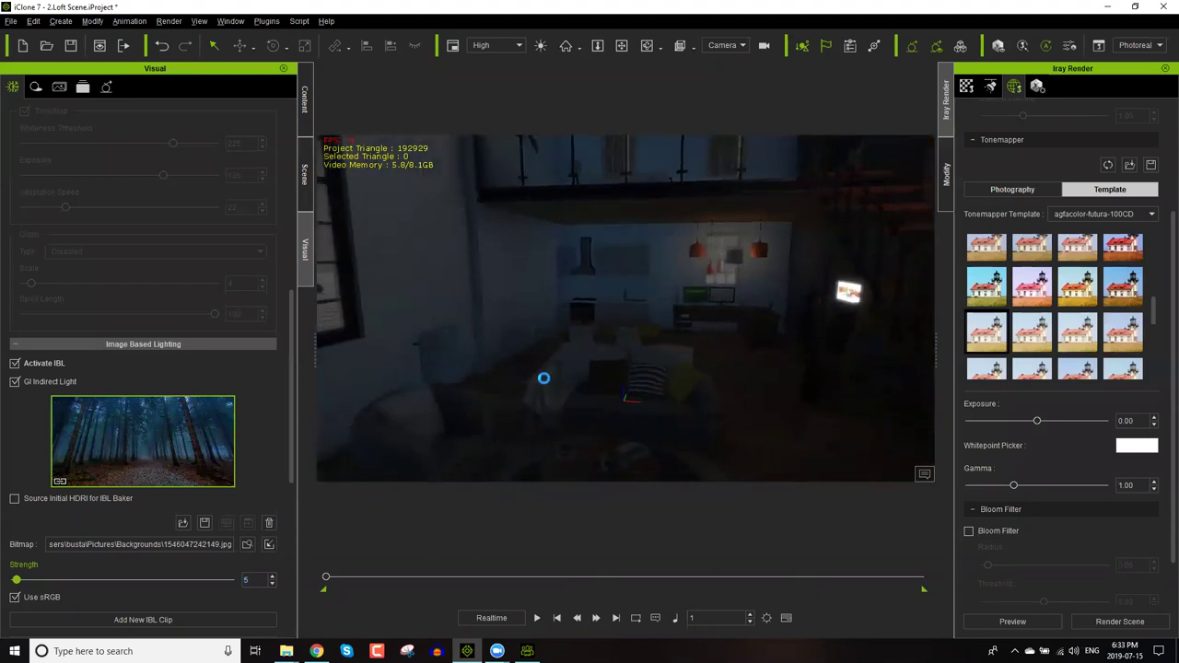
Turn on the Key light among the scene's lights.
click(305, 111)
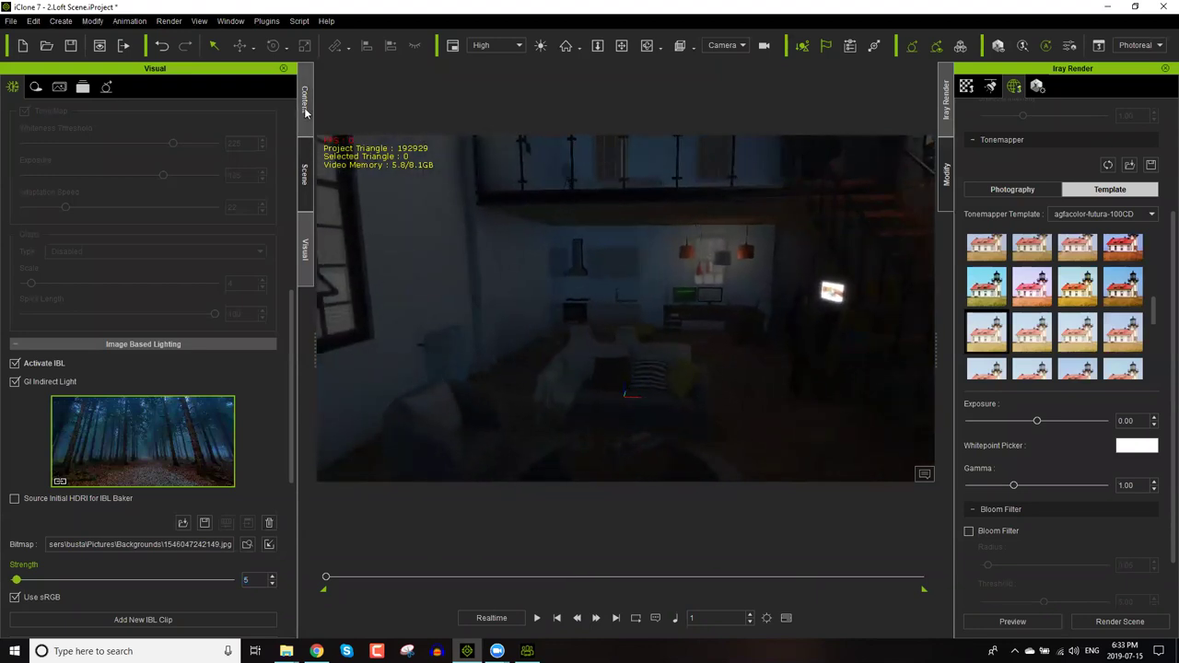
click(307, 189)
click(159, 524)
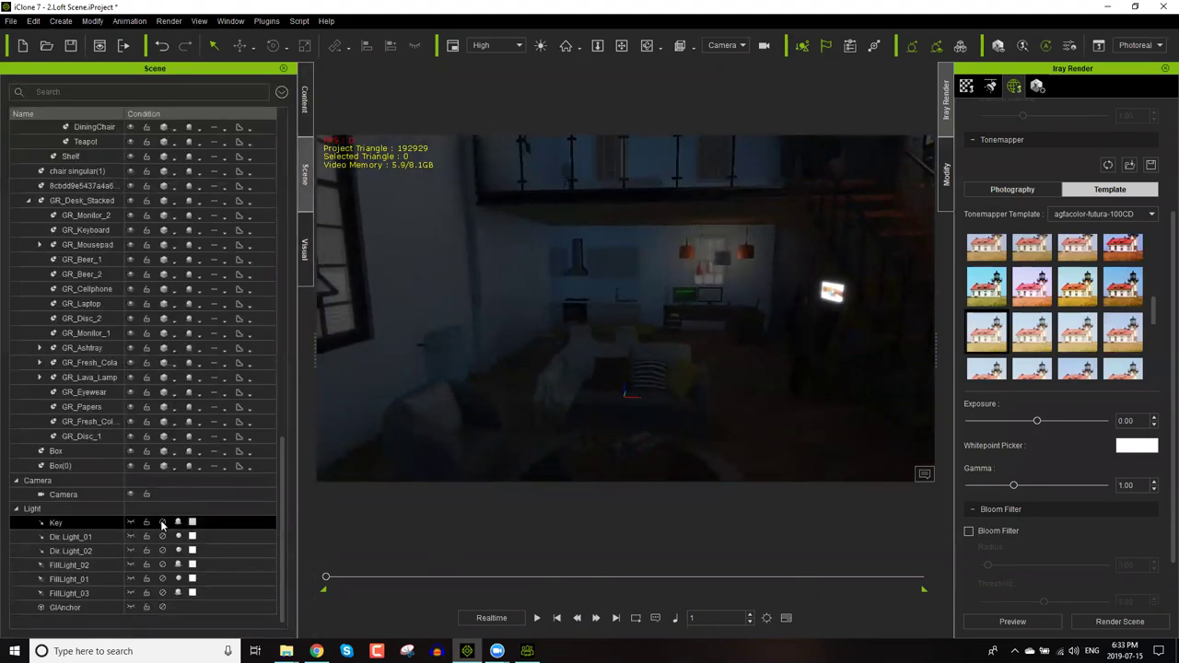
click(161, 523)
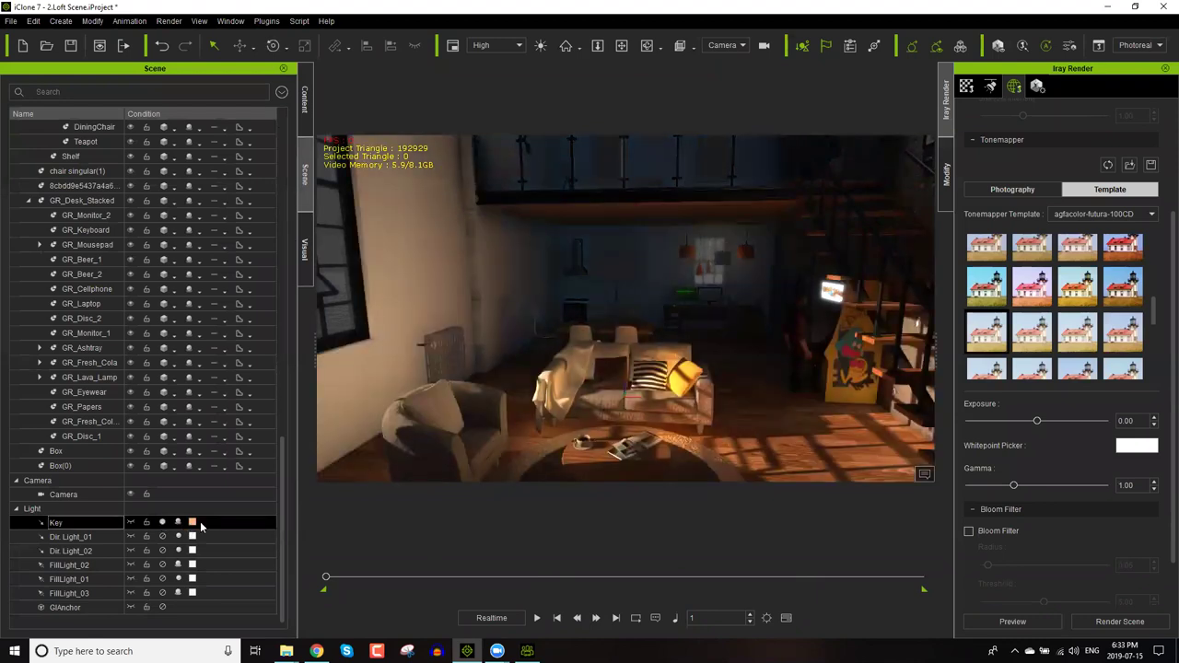
Change the Key light's color to pale blue, HTML #bee1ff, and turn the view toward the large window.
click(193, 522)
click(634, 300)
click(654, 440)
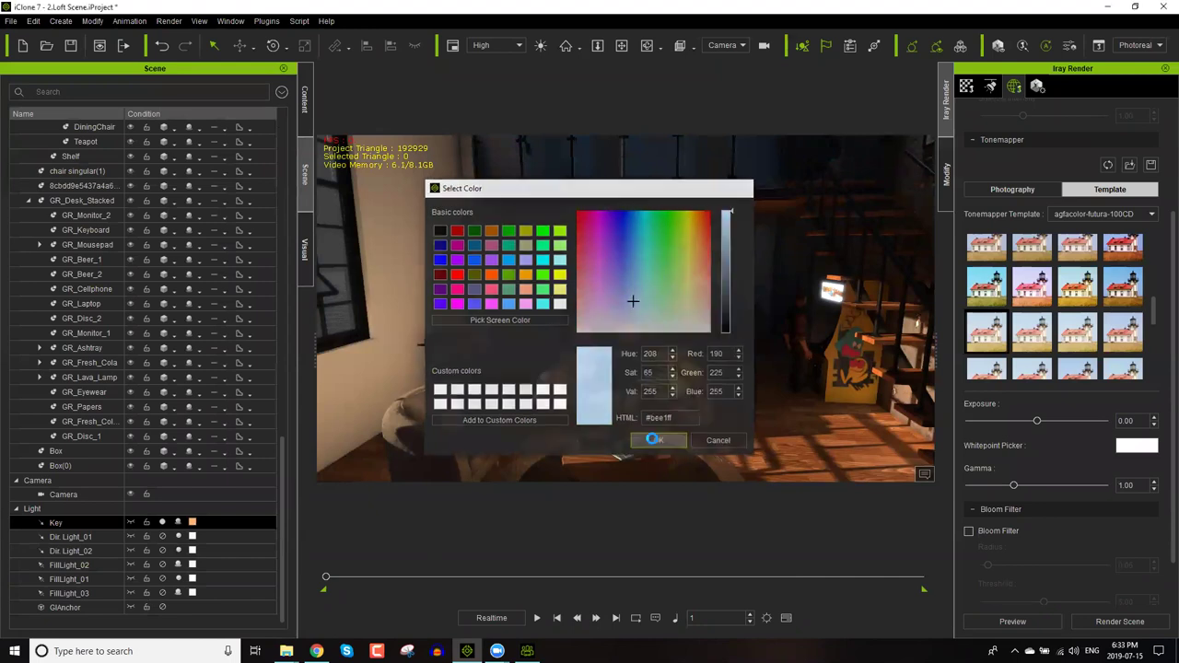
right_drag(682, 374, 437, 354)
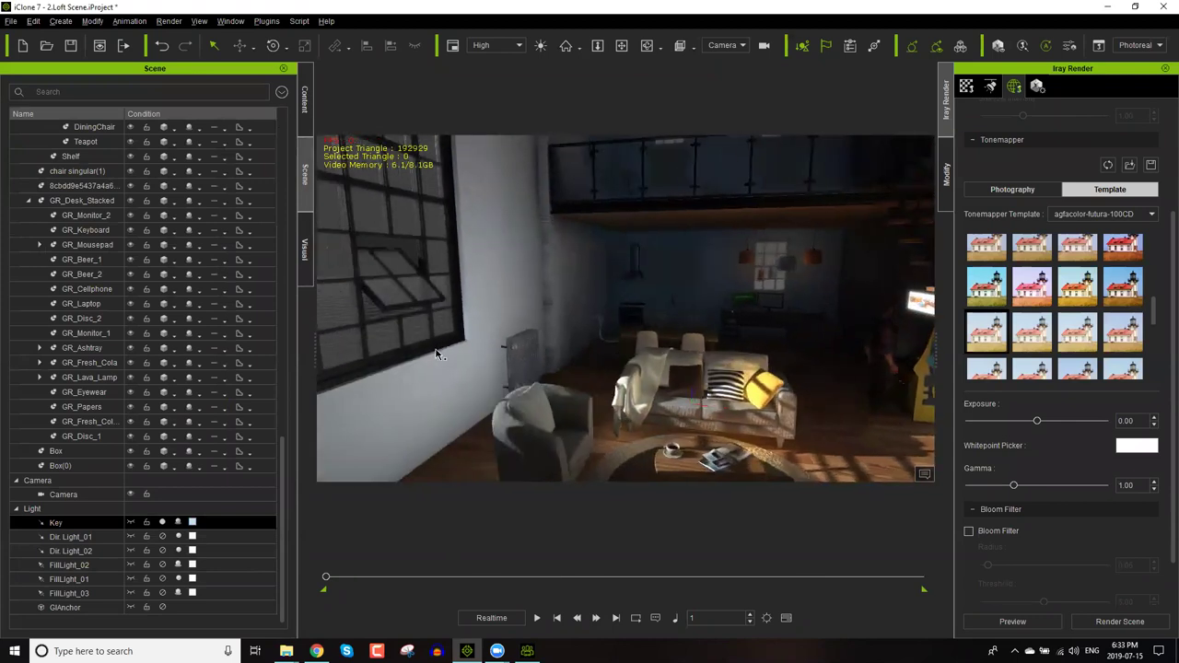
Look through the Image Based Lighting settings, including the strength, Bake IBL and IBL Transform options.
click(306, 255)
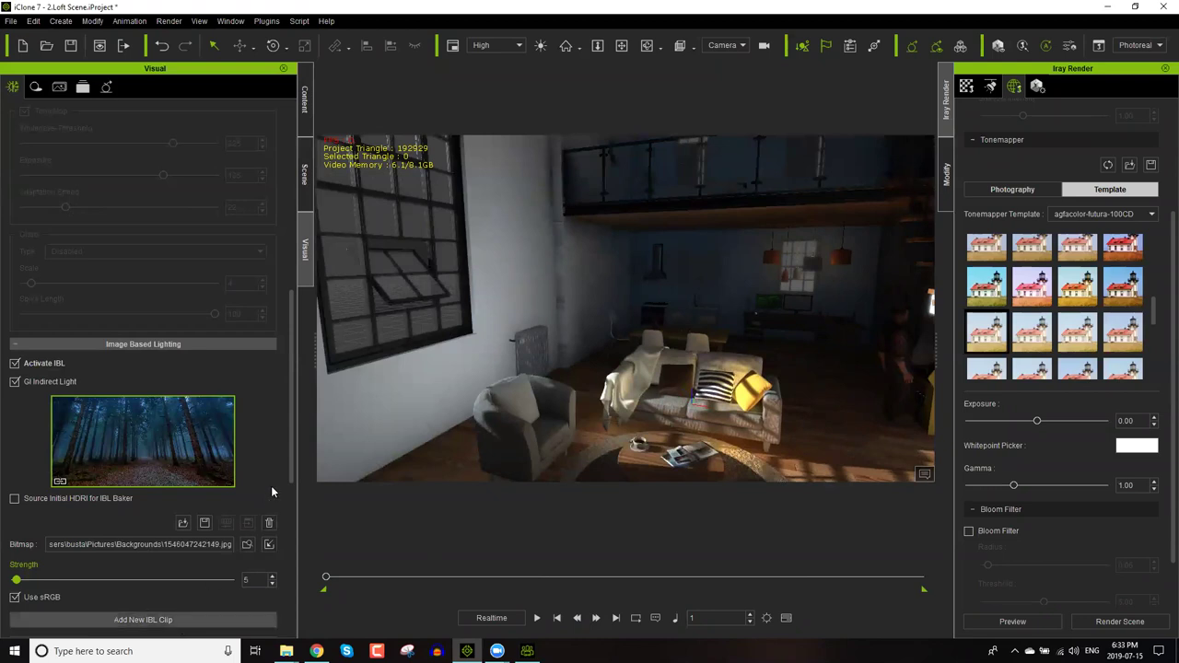
scroll(289, 448, down, 2)
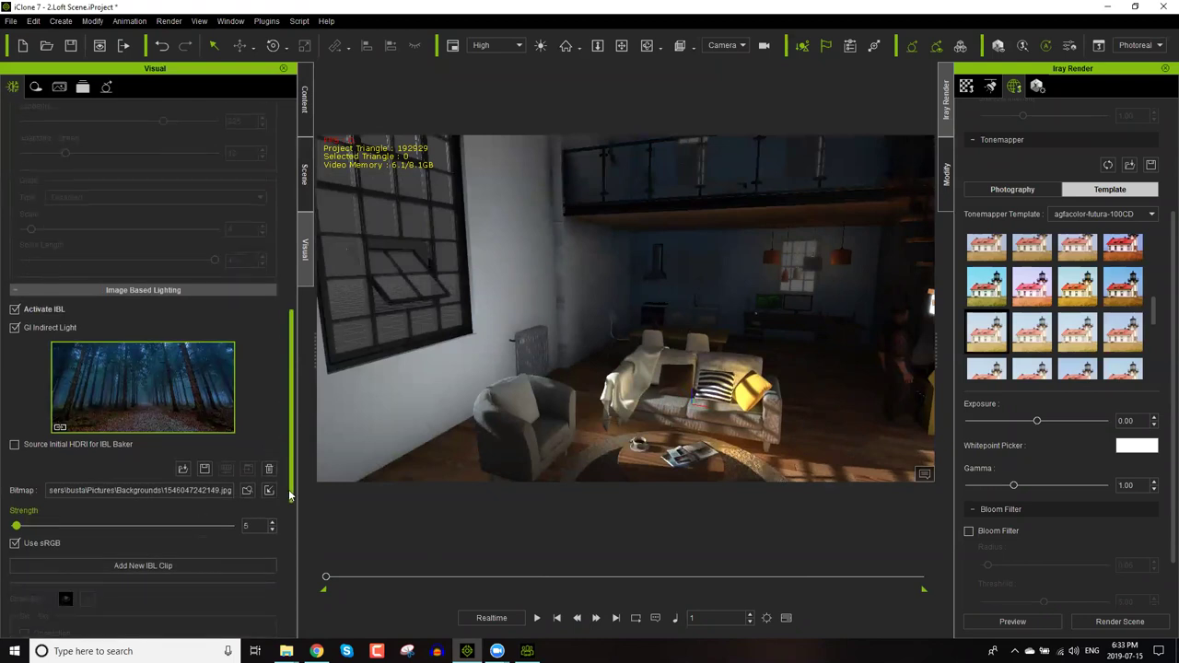
scroll(289, 527, down, 4)
scroll(290, 527, down, 1)
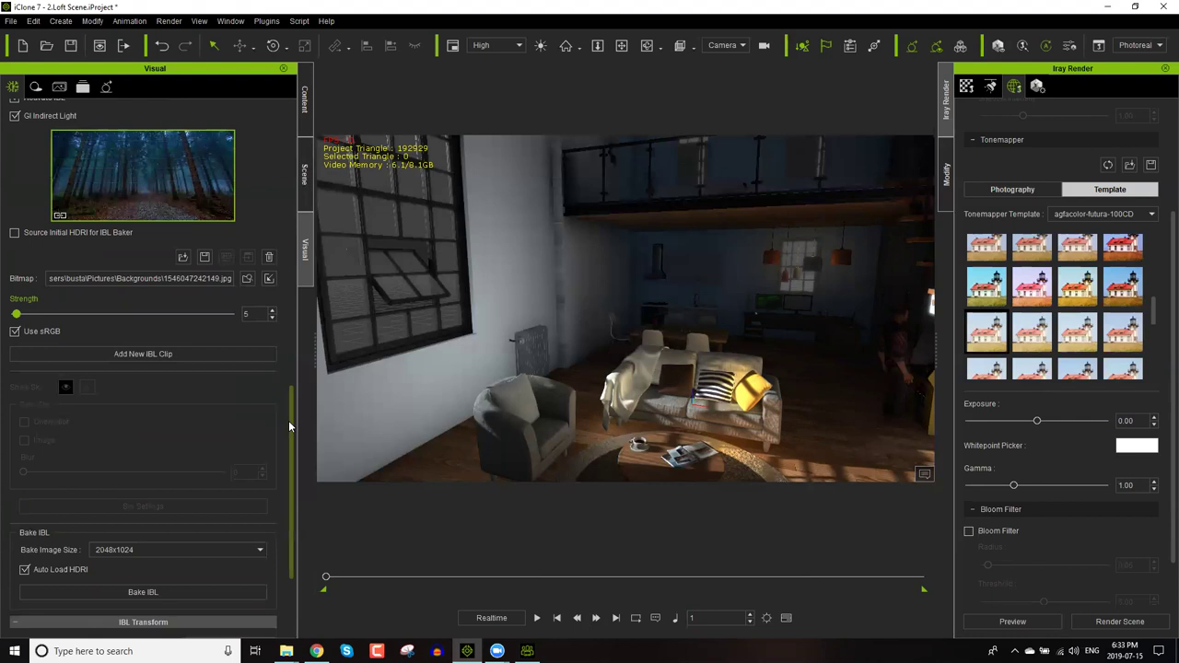
scroll(288, 420, up, 1)
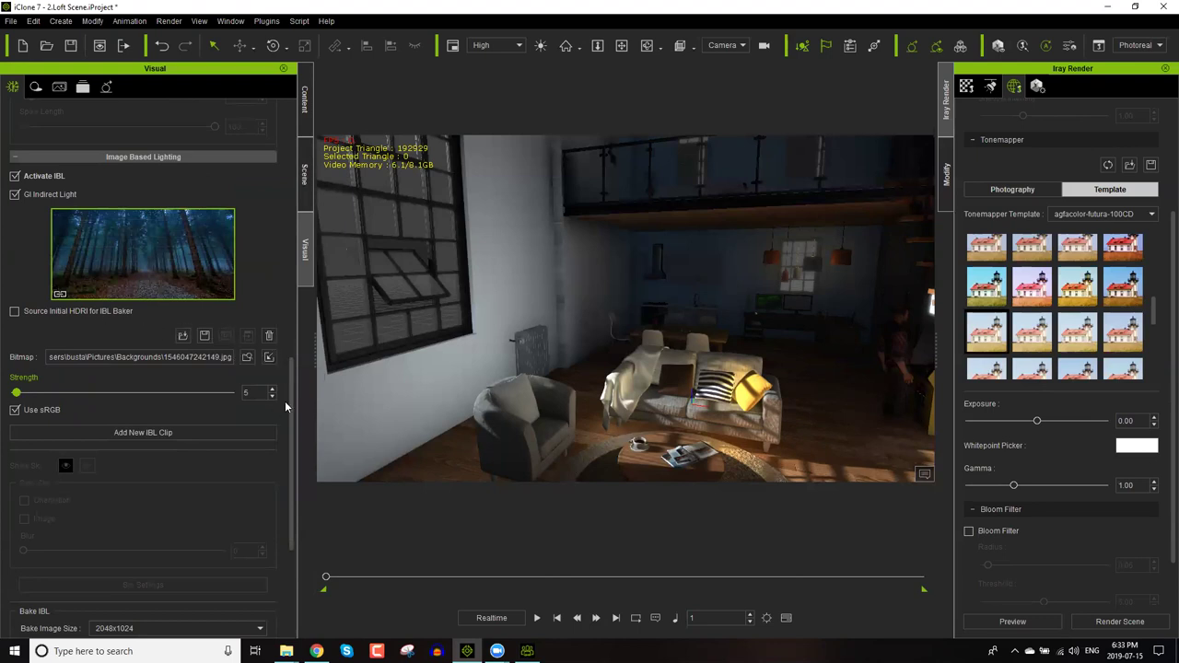
drag(291, 388, 291, 455)
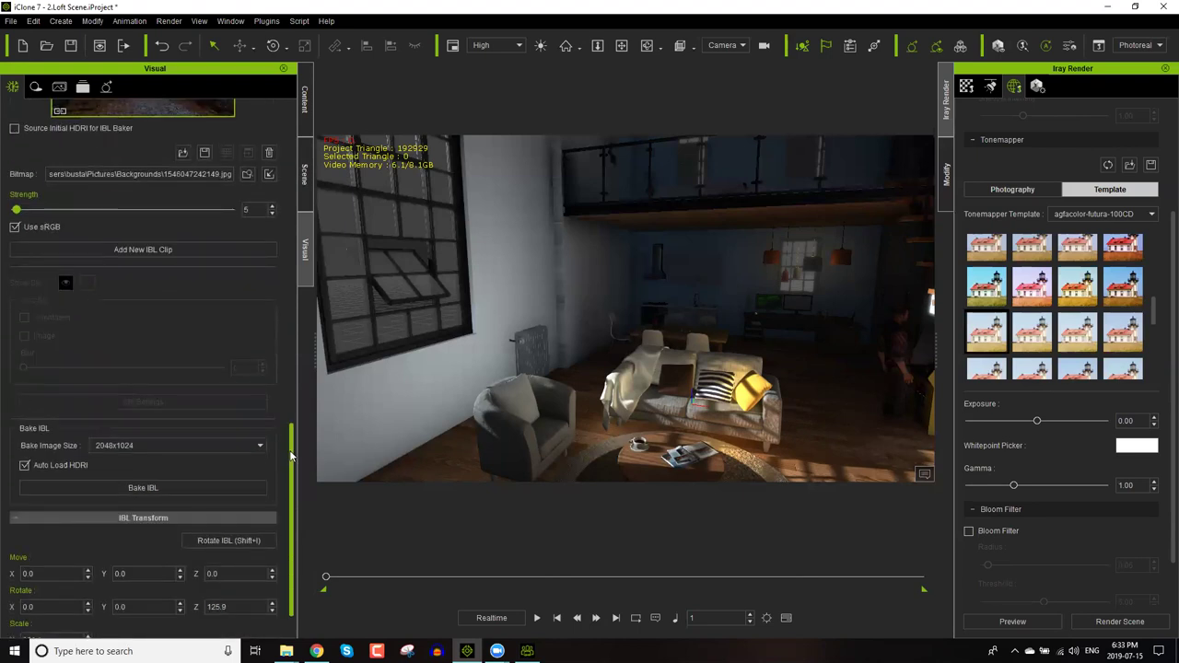
scroll(287, 495, down, 1)
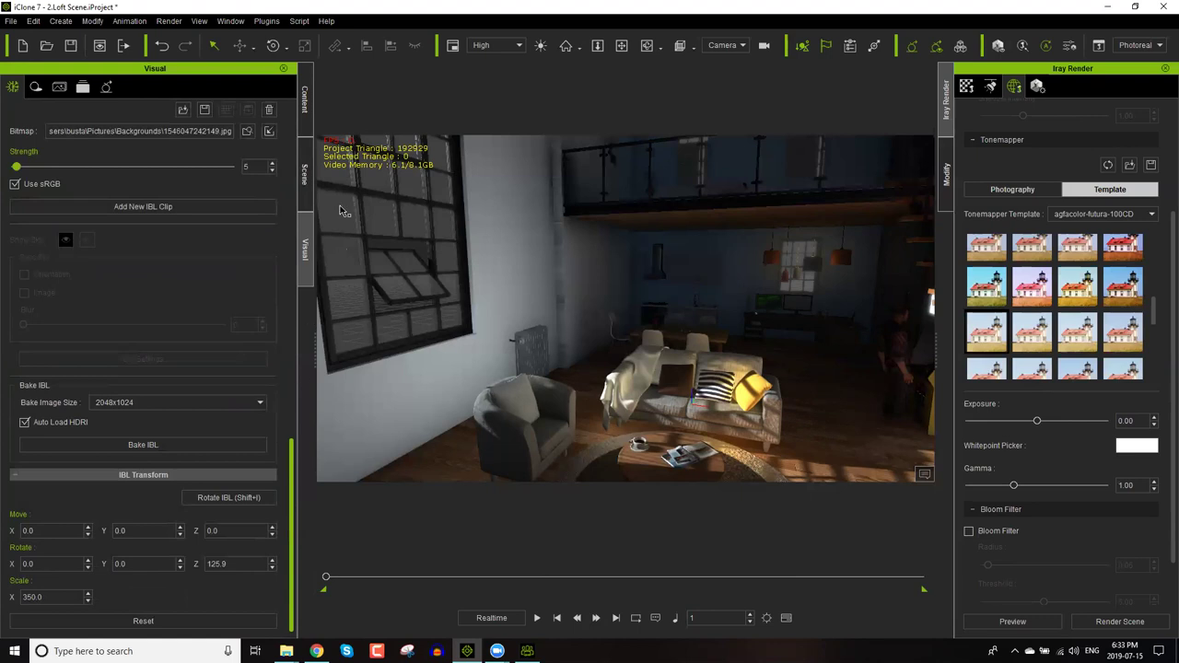
Look through the scene's object list for its lights, including the pendant lamp spotlights.
click(305, 177)
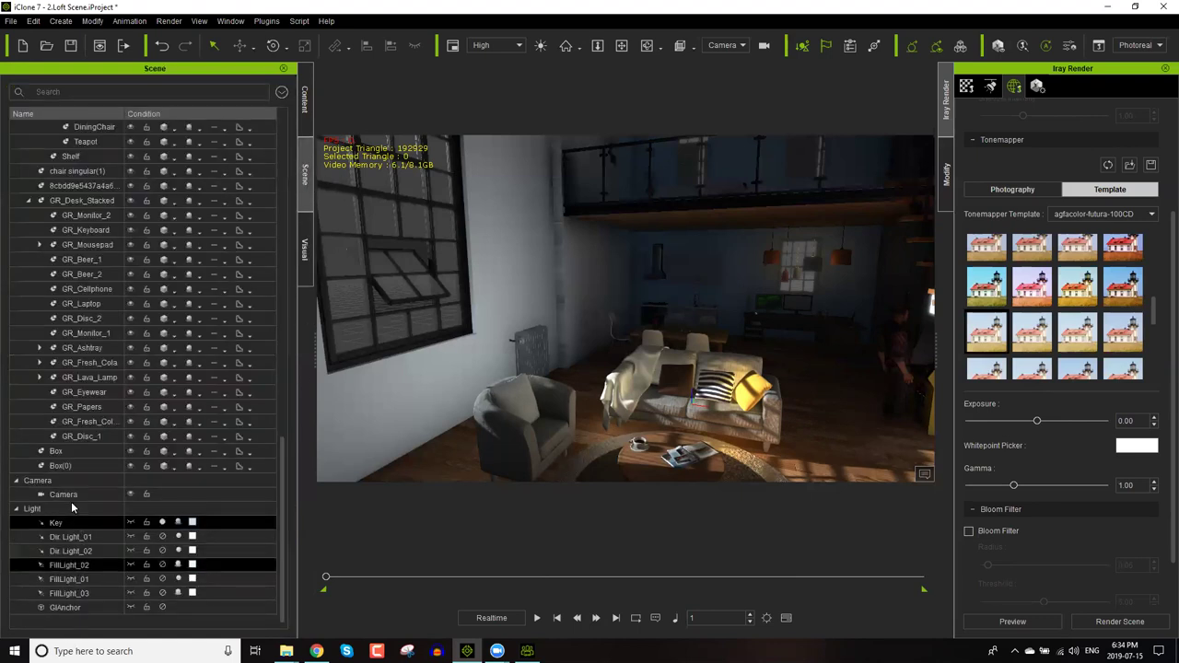
scroll(71, 496, up, 6)
scroll(71, 497, down, 6)
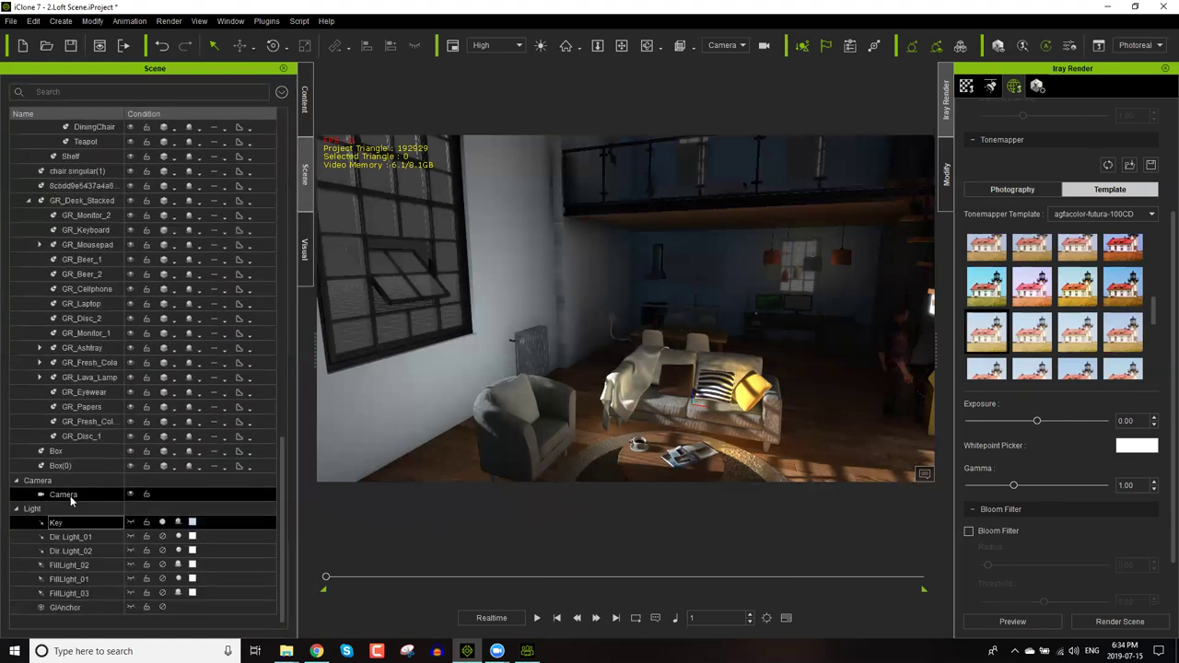
scroll(74, 494, up, 8)
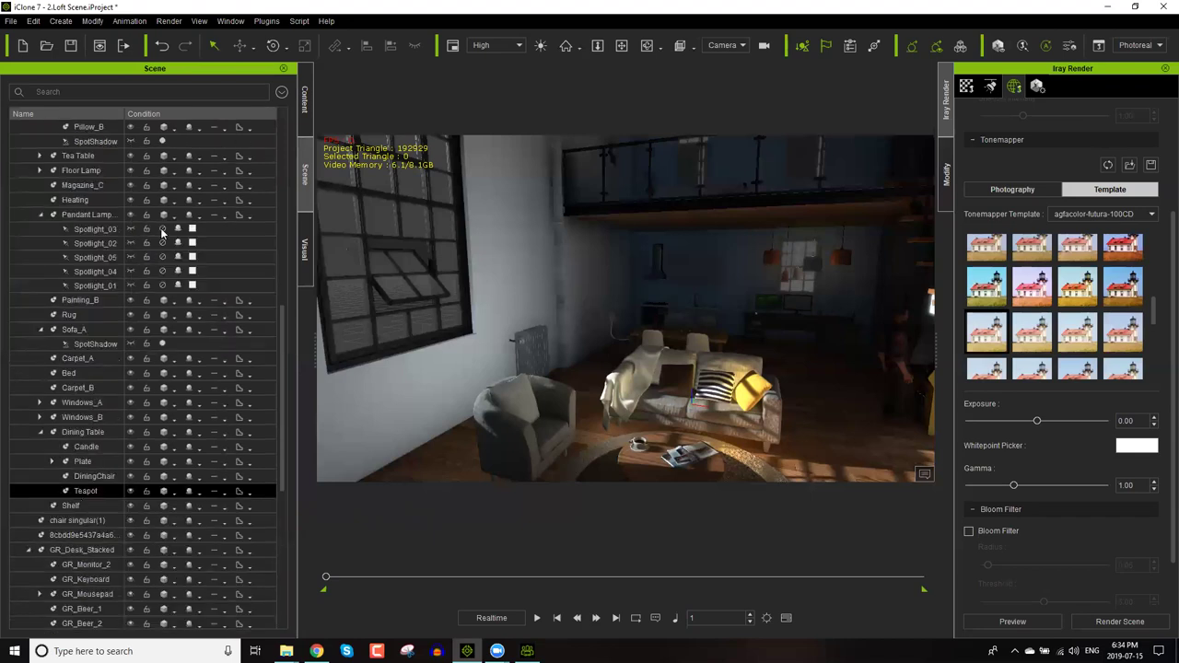
scroll(184, 339, up, 11)
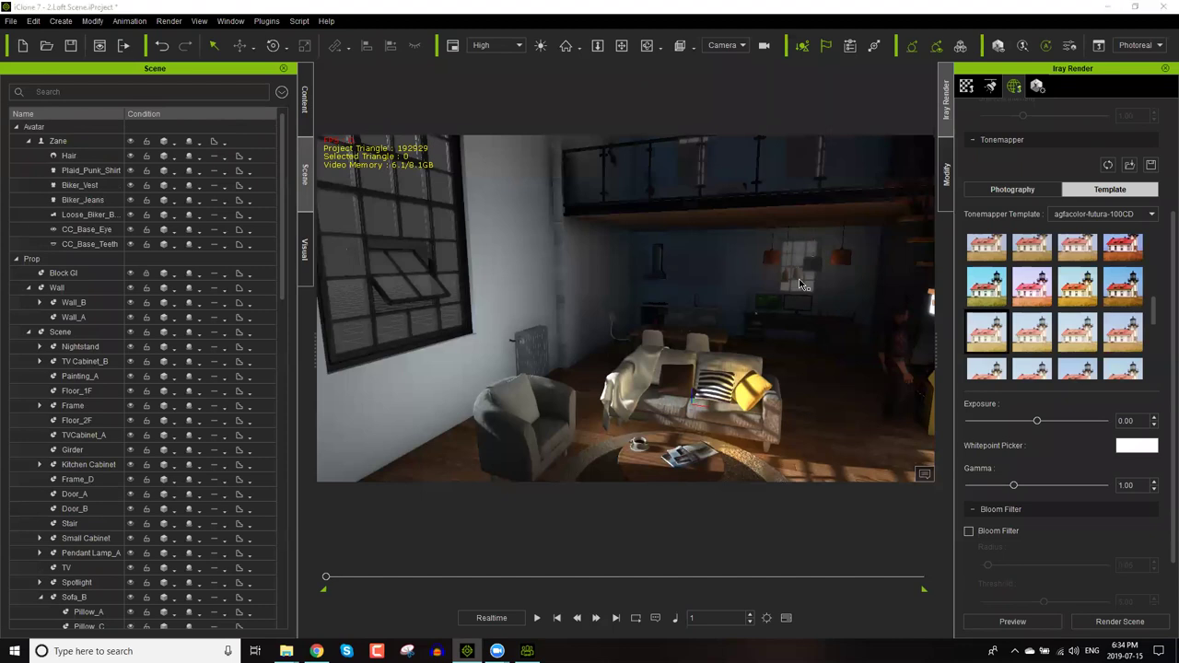
Set the project's total frames to 9999 in the project settings.
click(766, 619)
double_click(471, 238)
text(10000)
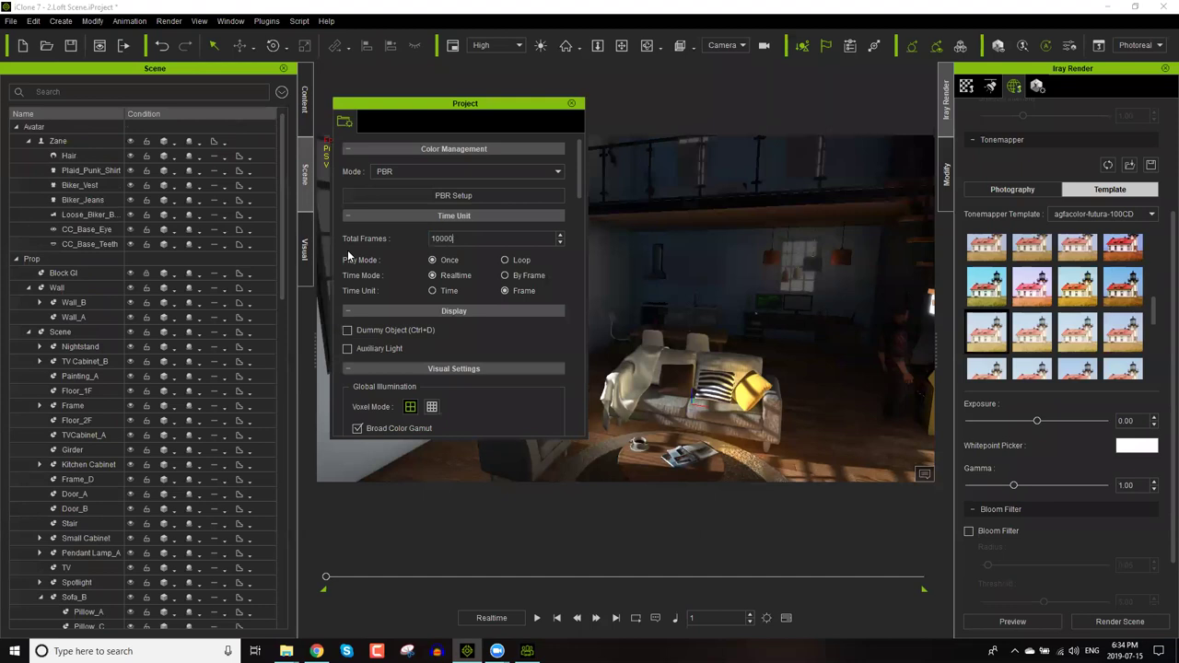
key(BackSpace)
key(BackSpace)
key(BackSpace)
key(BackSpace)
key(BackSpace)
text(9999)
Review the project's visual, sound, physics and 2D background settings and close the project settings.
scroll(525, 321, down, 3)
scroll(525, 269, down, 2)
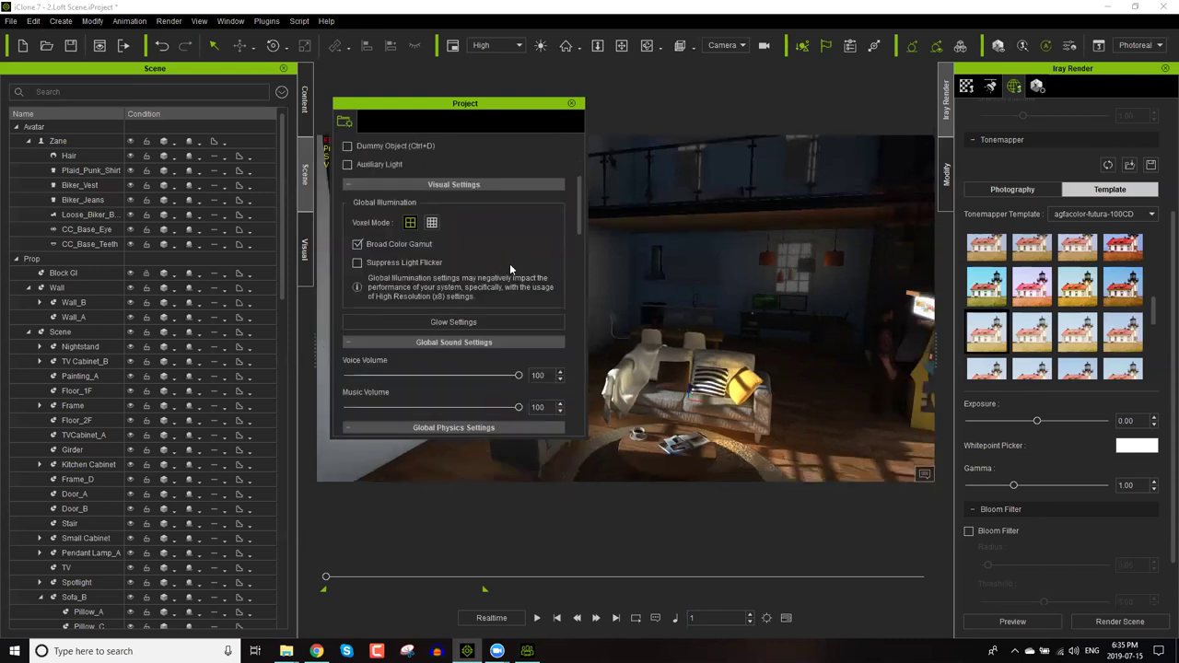
scroll(511, 277, down, 3)
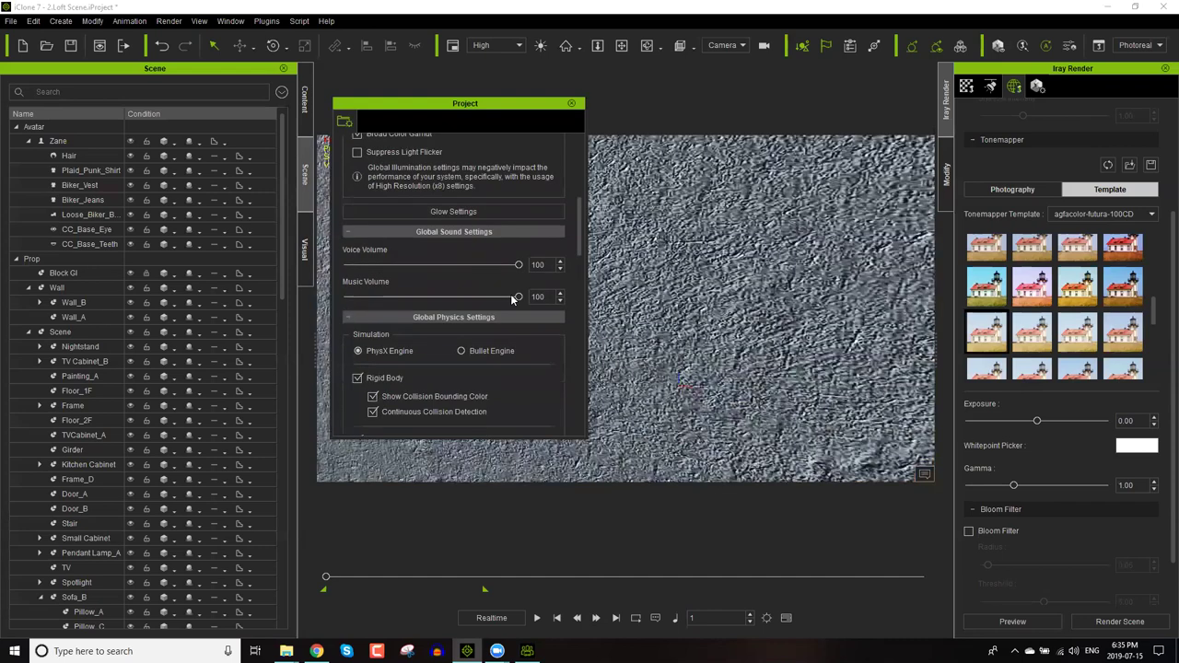
scroll(512, 295, down, 4)
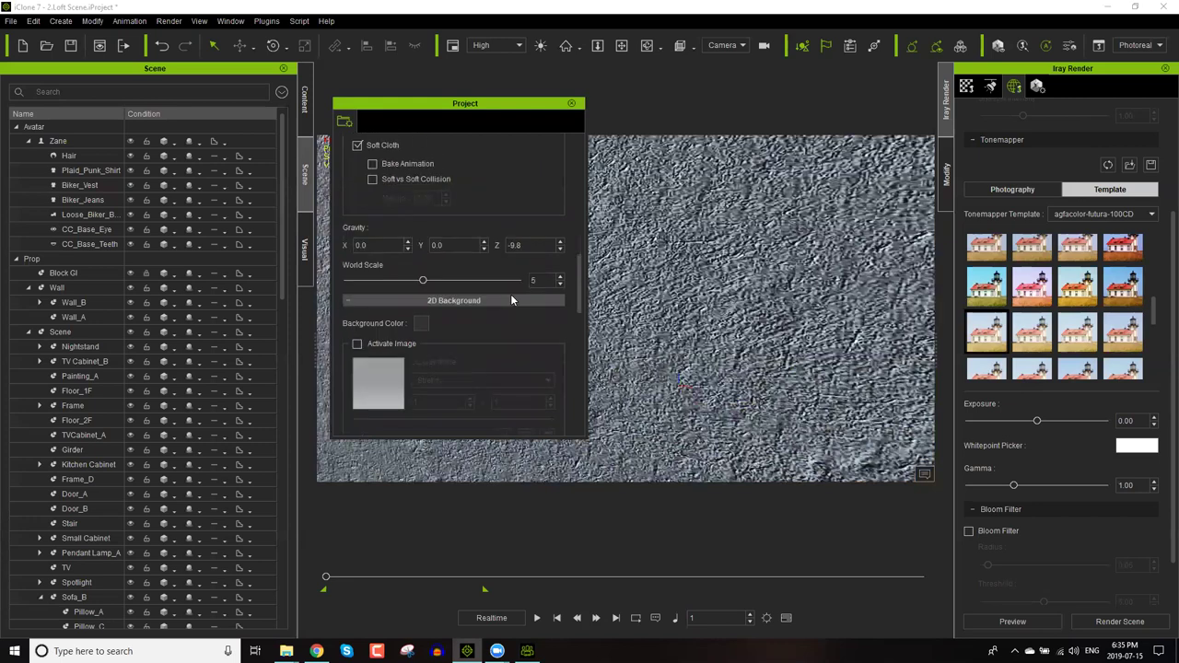
scroll(512, 294, up, 6)
click(572, 105)
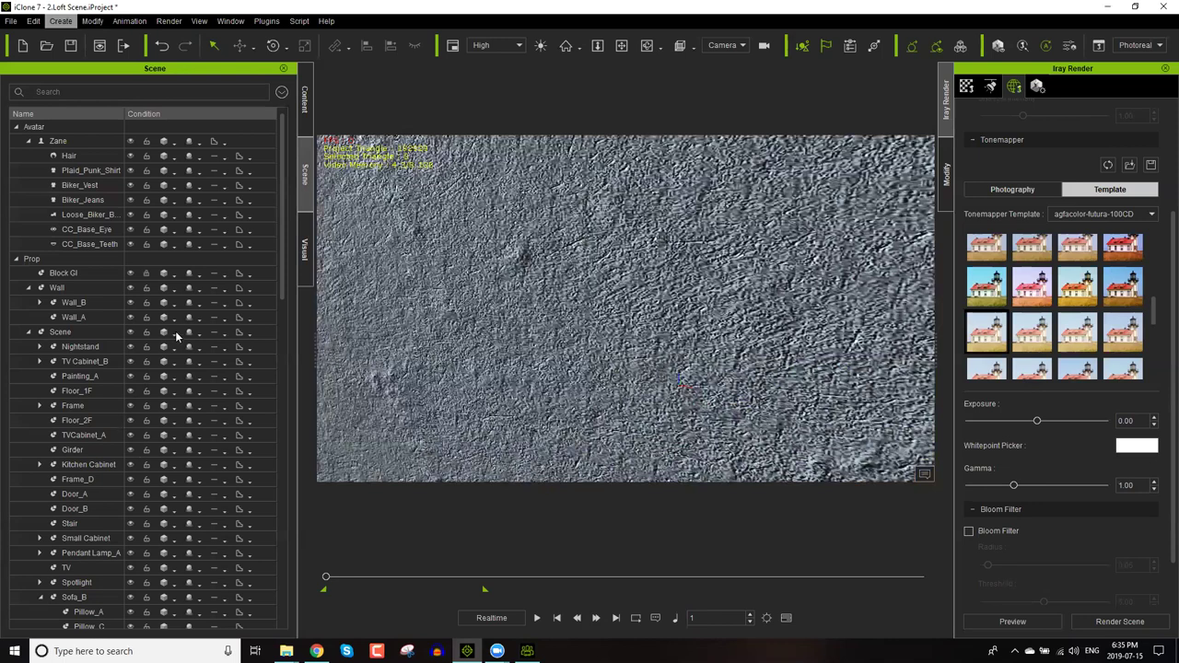
Open the render settings and examine the export range, render quality and output size.
key(r)
key(Return)
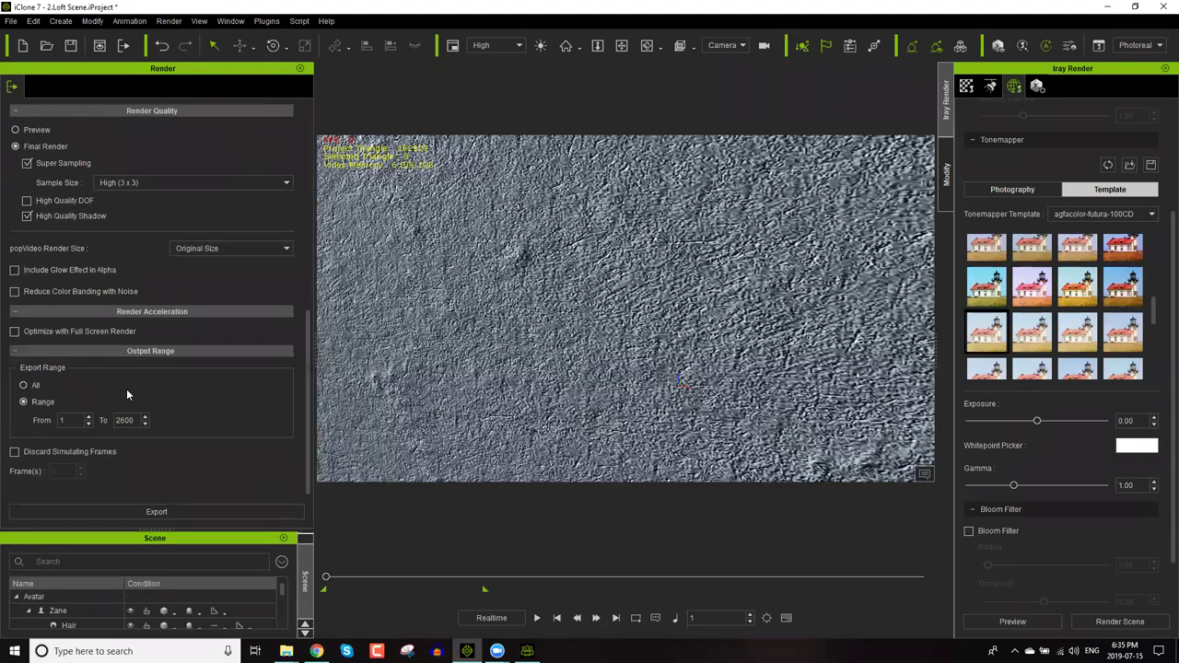
scroll(159, 341, up, 7)
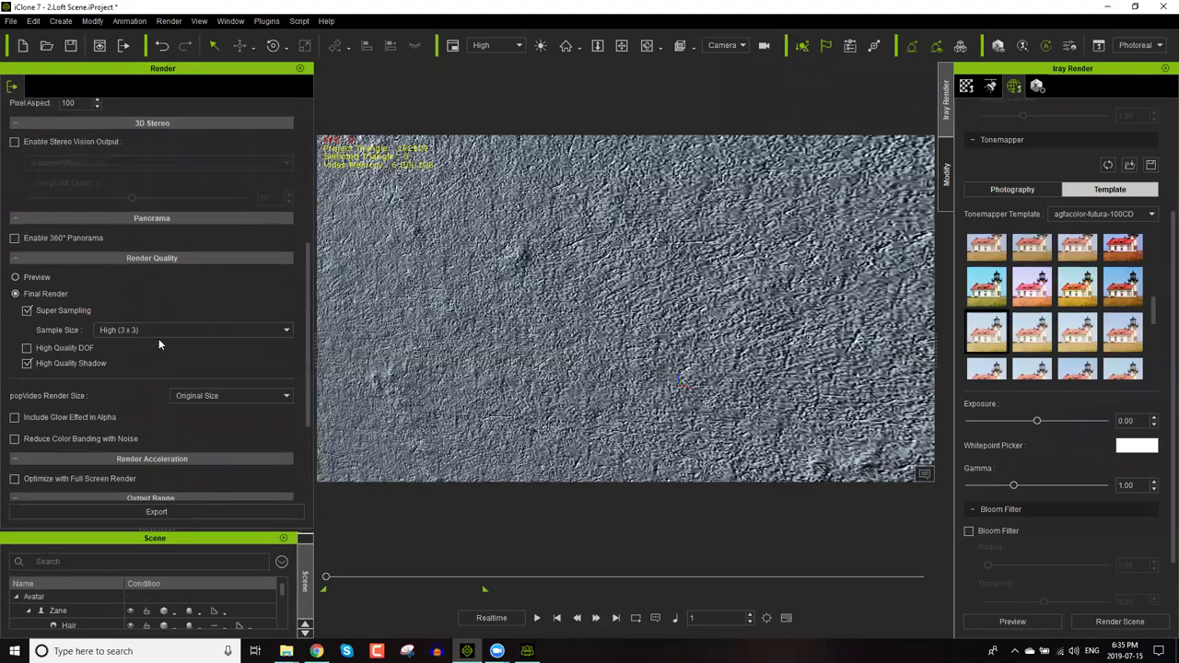
scroll(108, 288, up, 3)
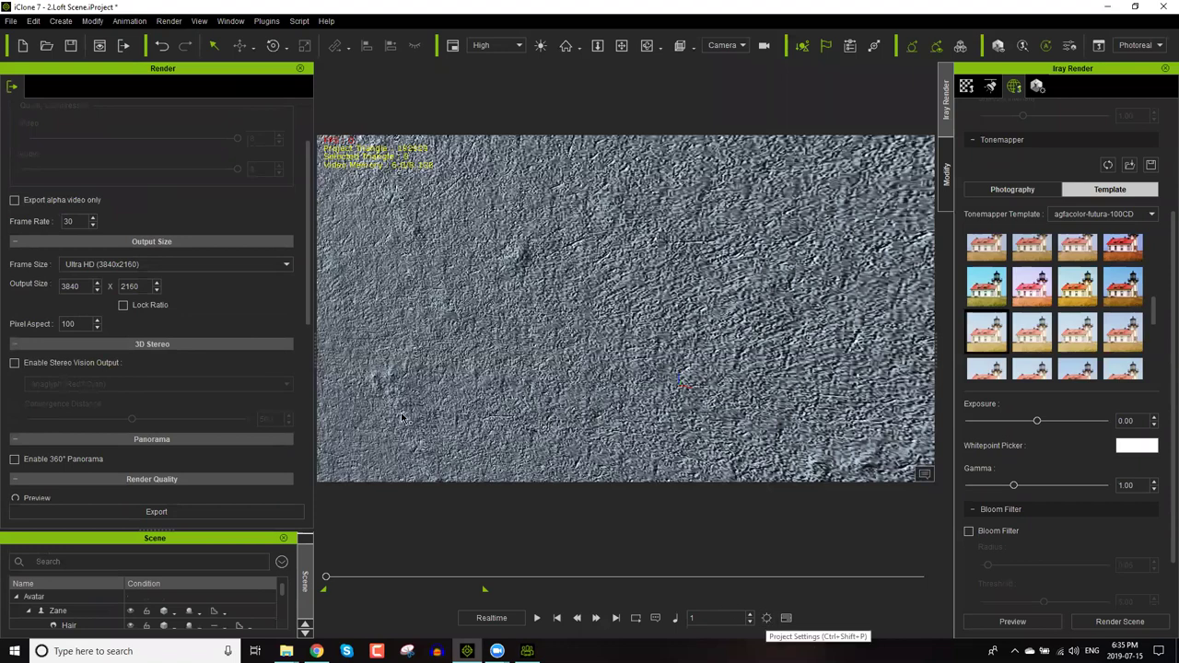
Reopen the project settings, check them from visual settings to 2D background and time unit, and close them.
click(786, 621)
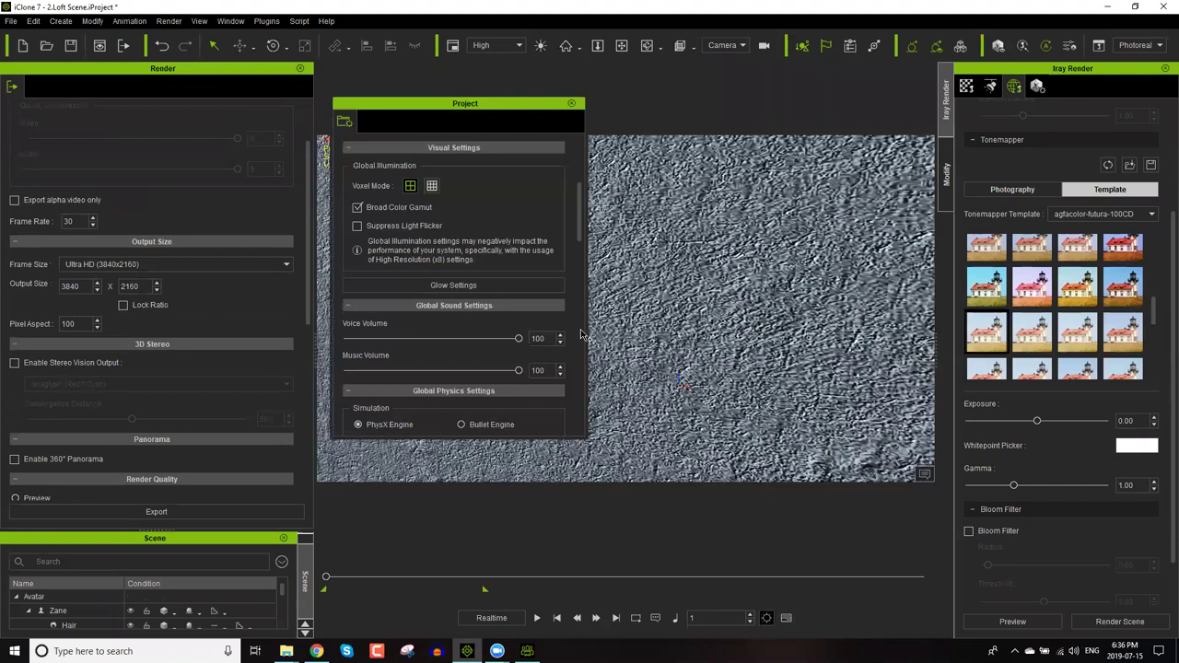
drag(580, 214, 579, 368)
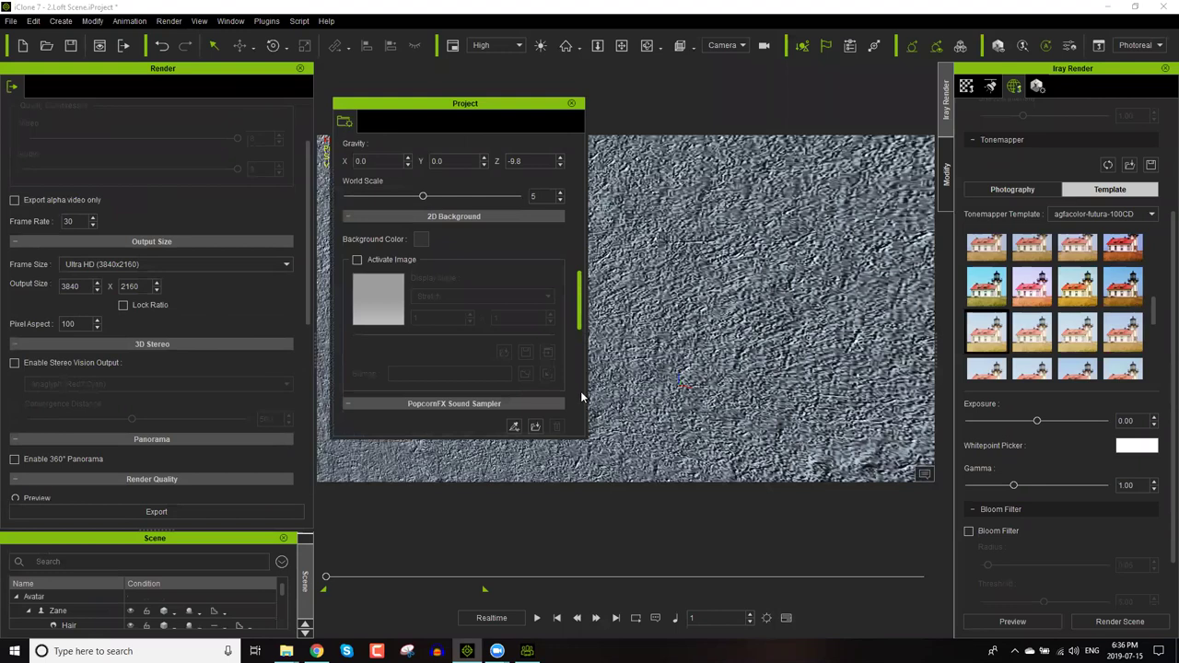
click(583, 368)
drag(582, 366, 593, 145)
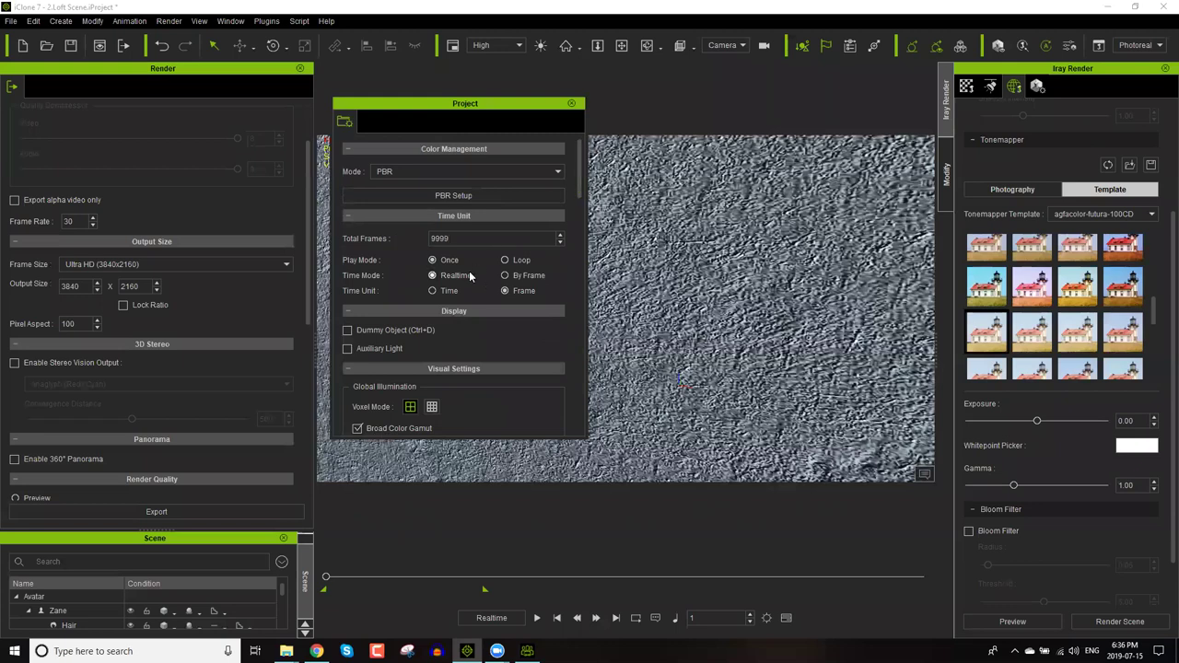
click(571, 103)
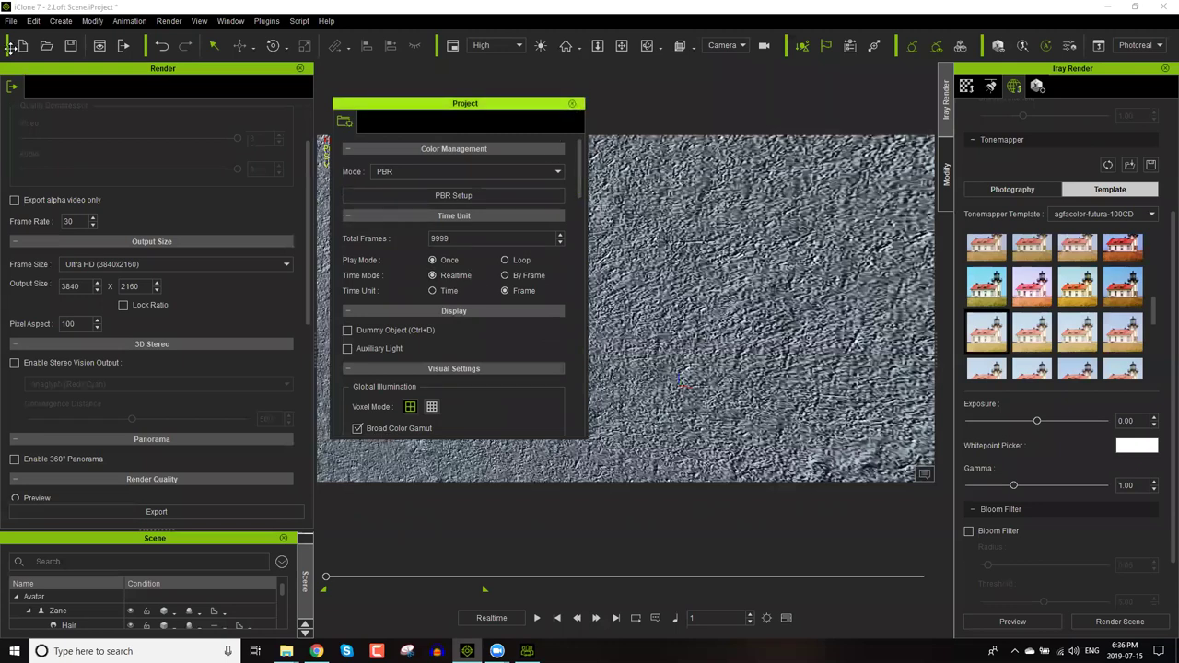
Open the preferences, examine the real-time render, system, interface and control options, and close them.
click(12, 22)
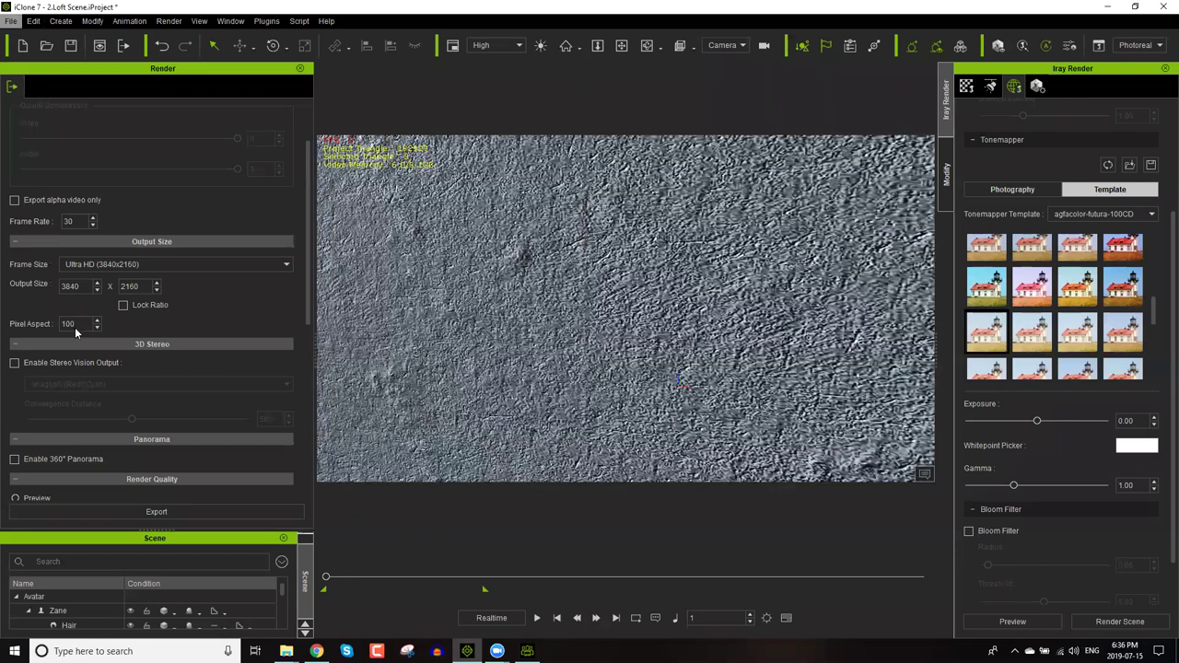
key(e)
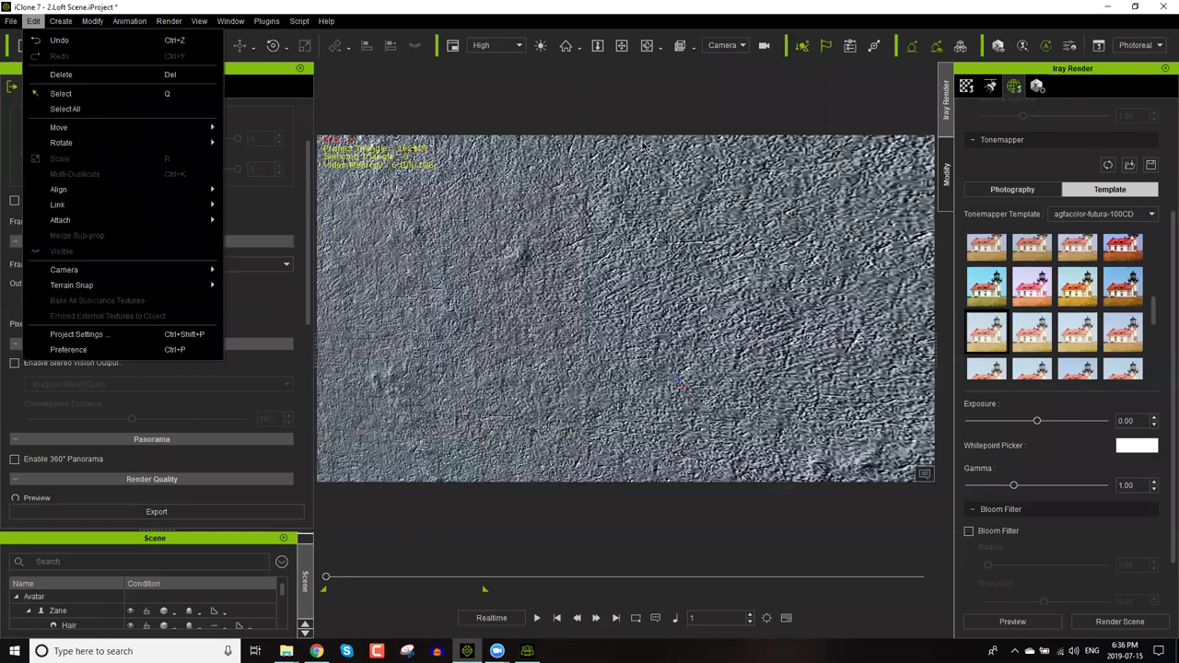
key(Up)
key(Return)
scroll(586, 258, down, 5)
scroll(588, 284, down, 8)
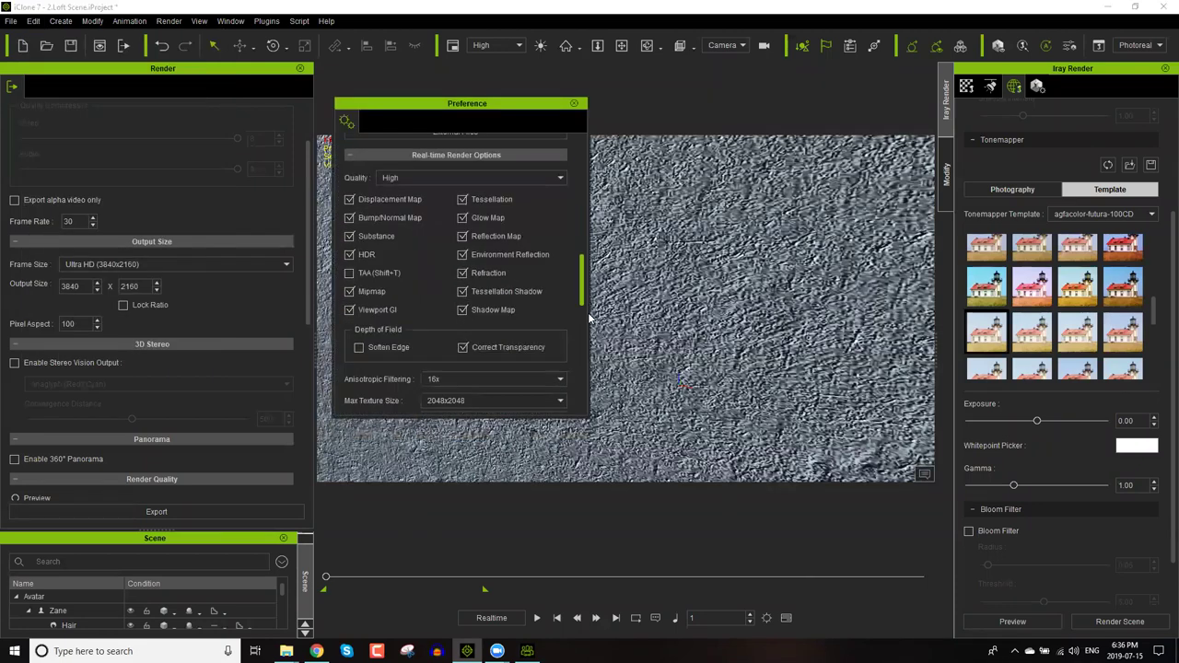
scroll(589, 370, down, 6)
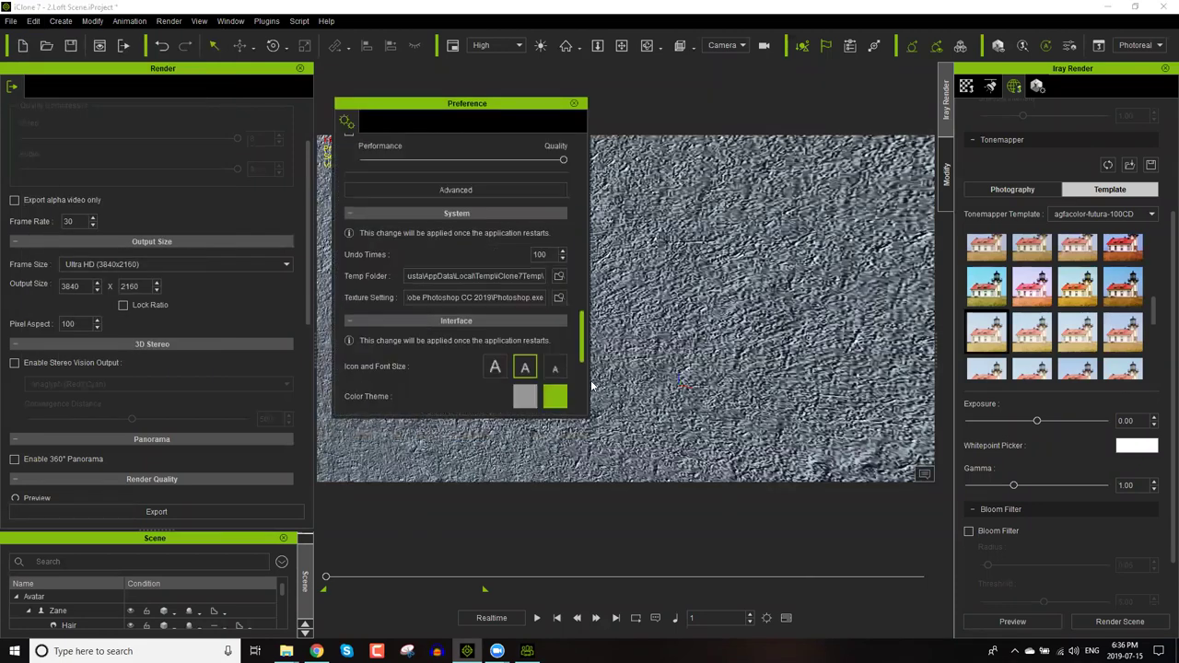
scroll(598, 376, up, 10)
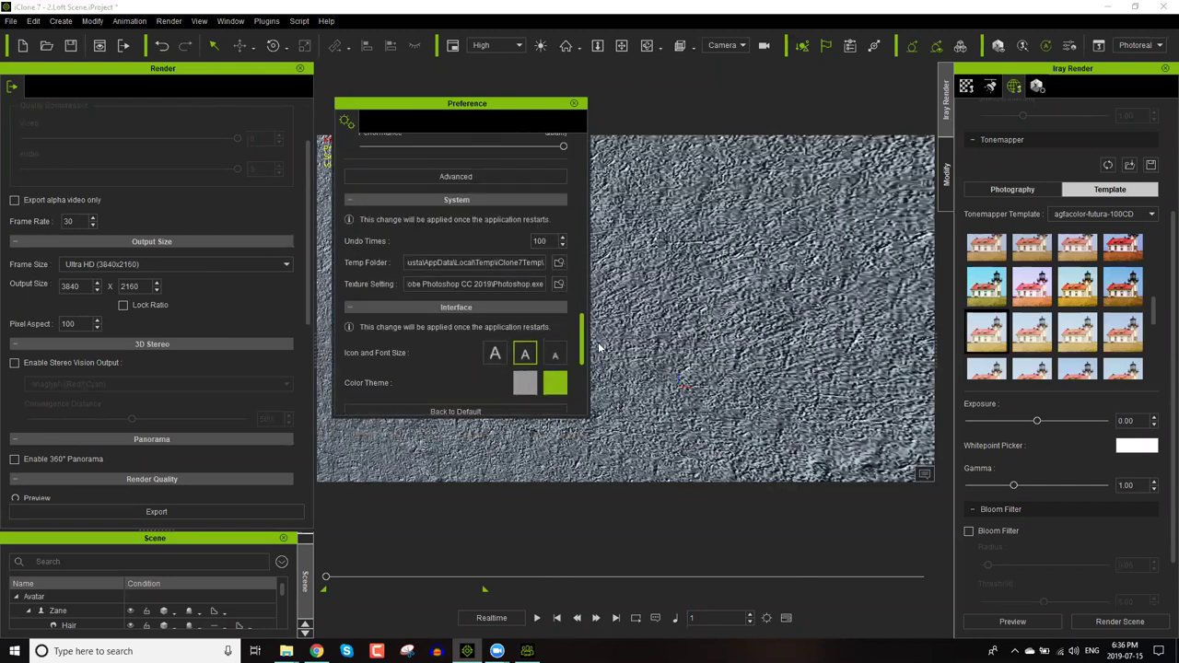
scroll(601, 321, up, 3)
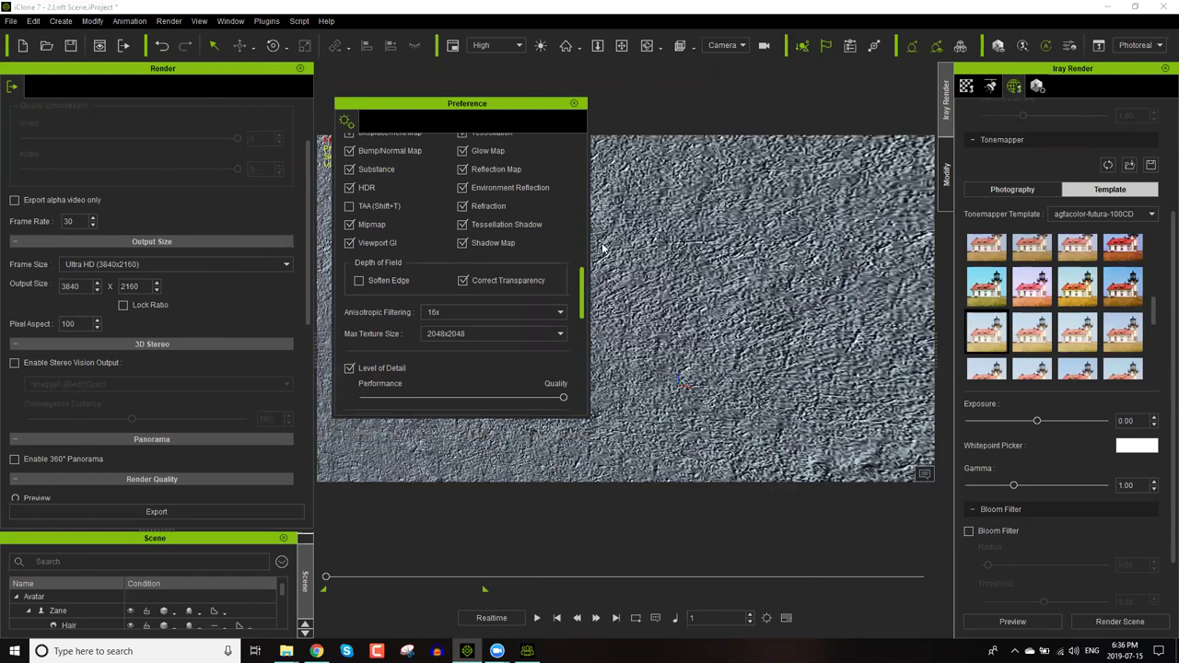
scroll(604, 235, up, 5)
drag(604, 222, 603, 175)
scroll(604, 175, up, 1)
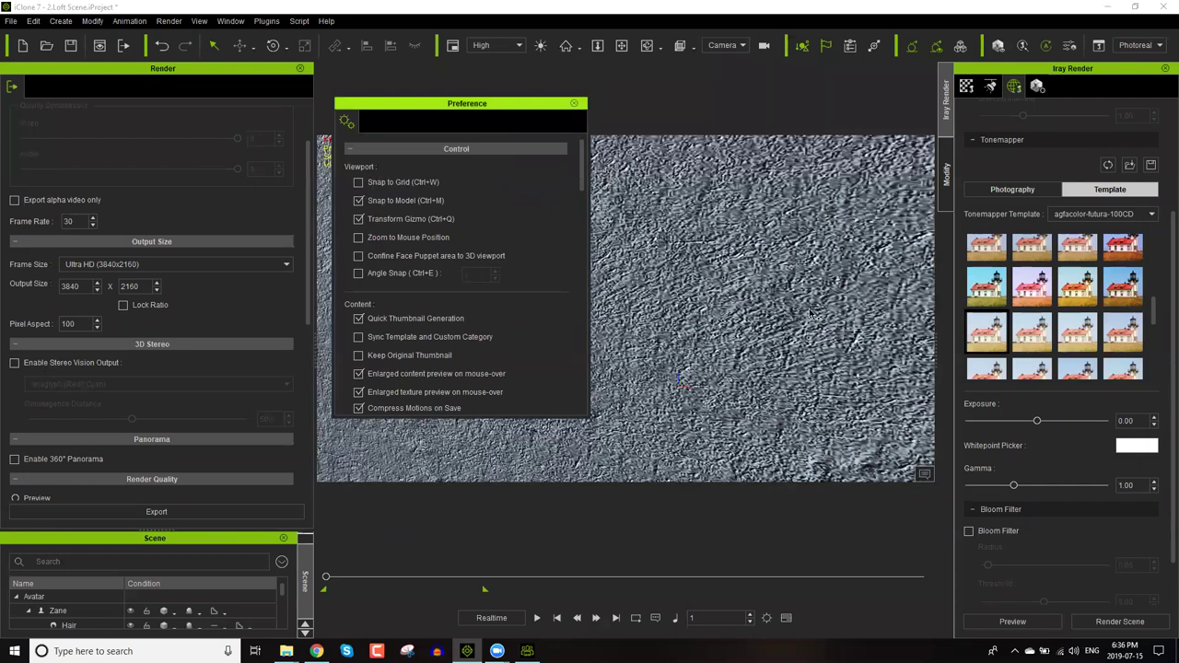
key(Escape)
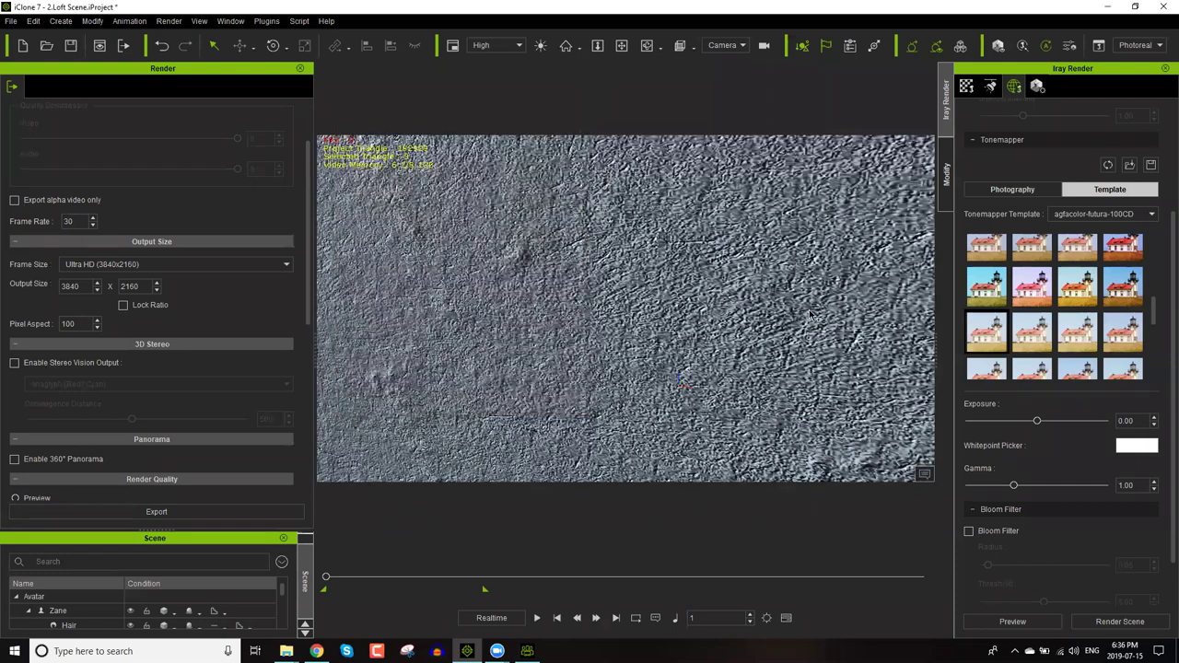